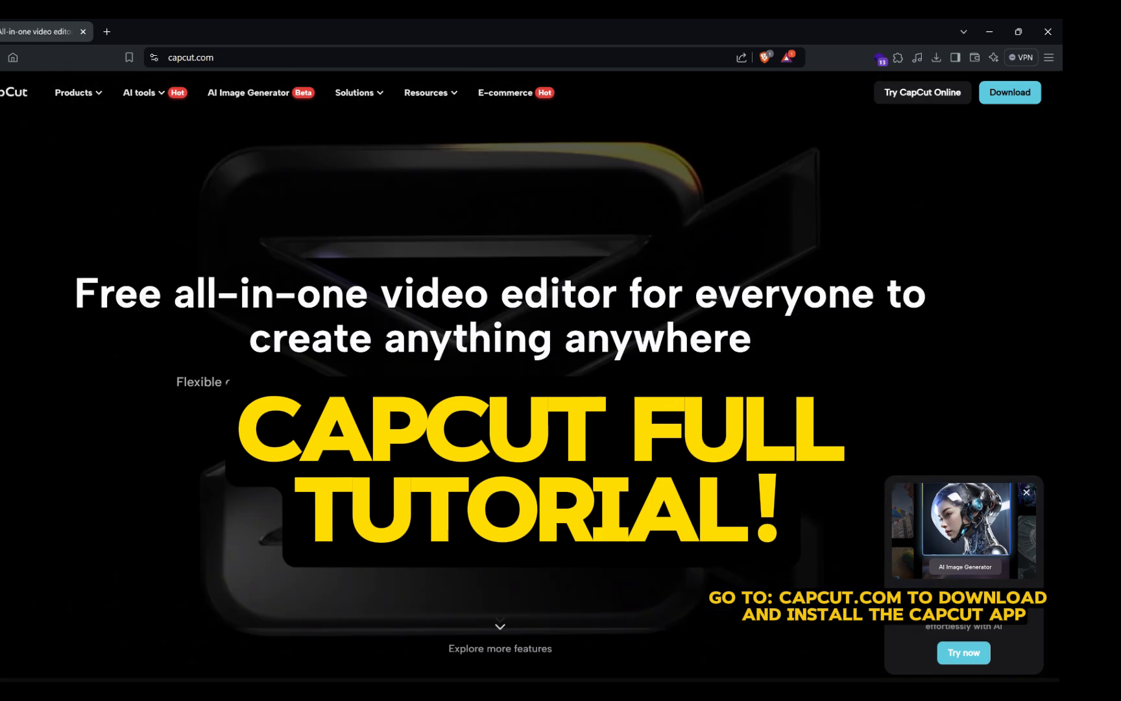
Look over the CapCut website's home page, including its download option.
scroll(531, 376, "down", 8)
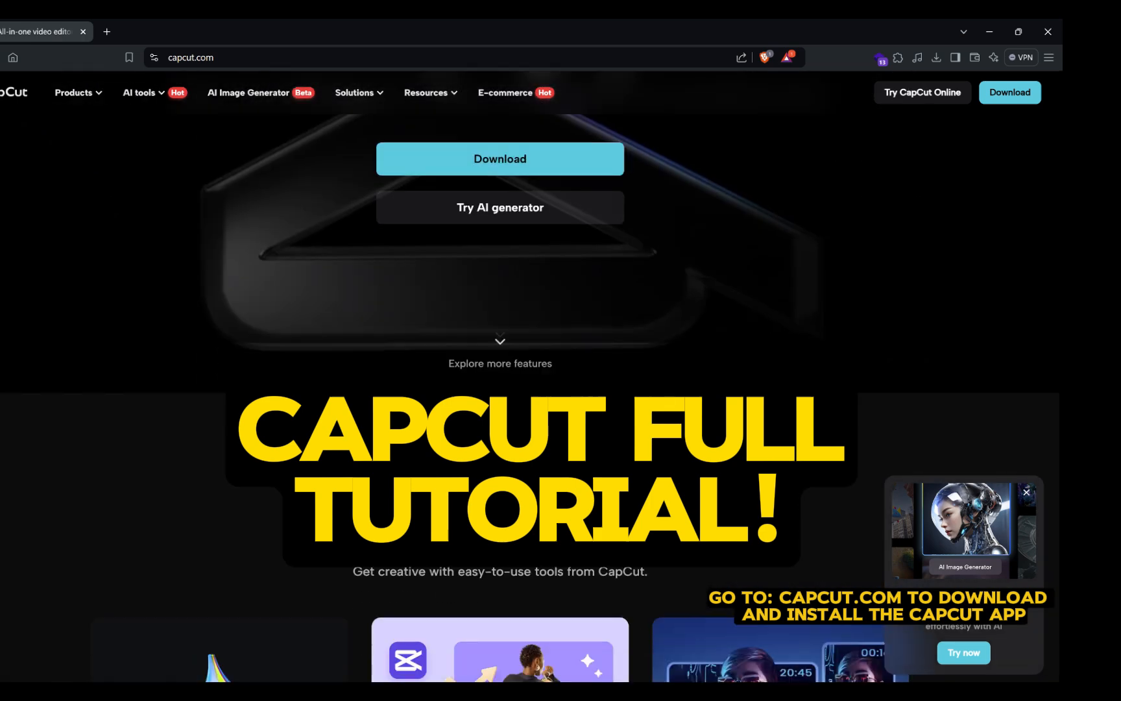
scroll(530, 376, "up", 8)
scroll(530, 376, "up", 2)
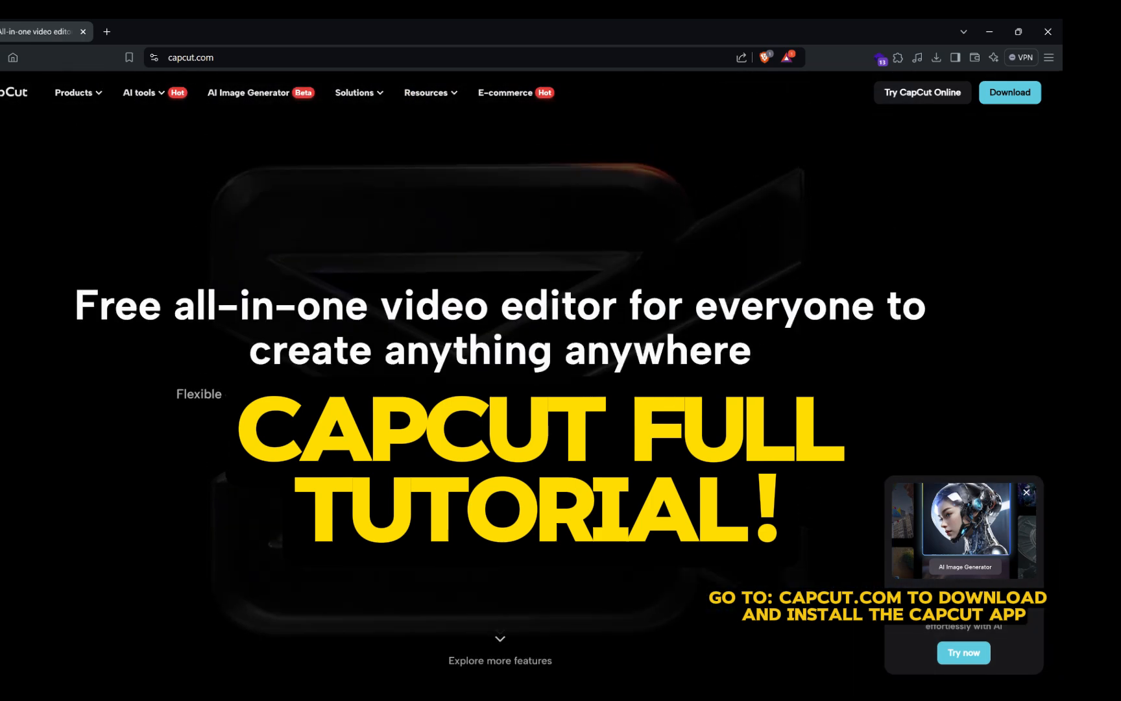
Start a new project in the CapCut desktop editor and exit the introductory import guide.
left_click(430, 442)
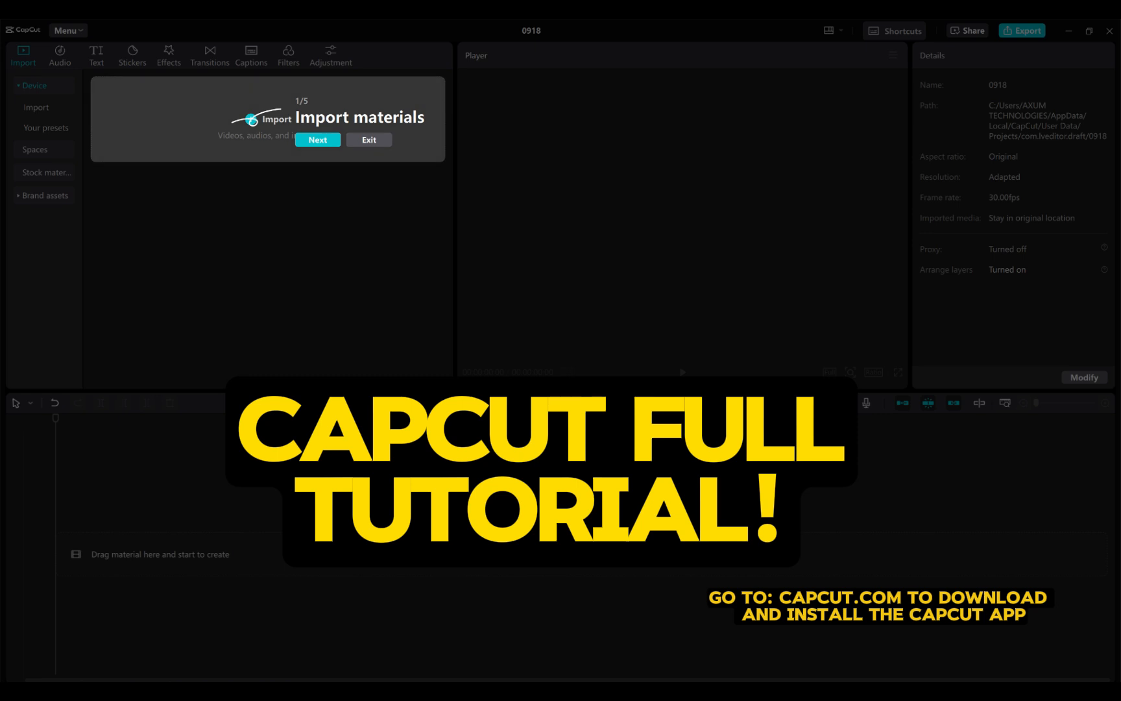
left_click(369, 140)
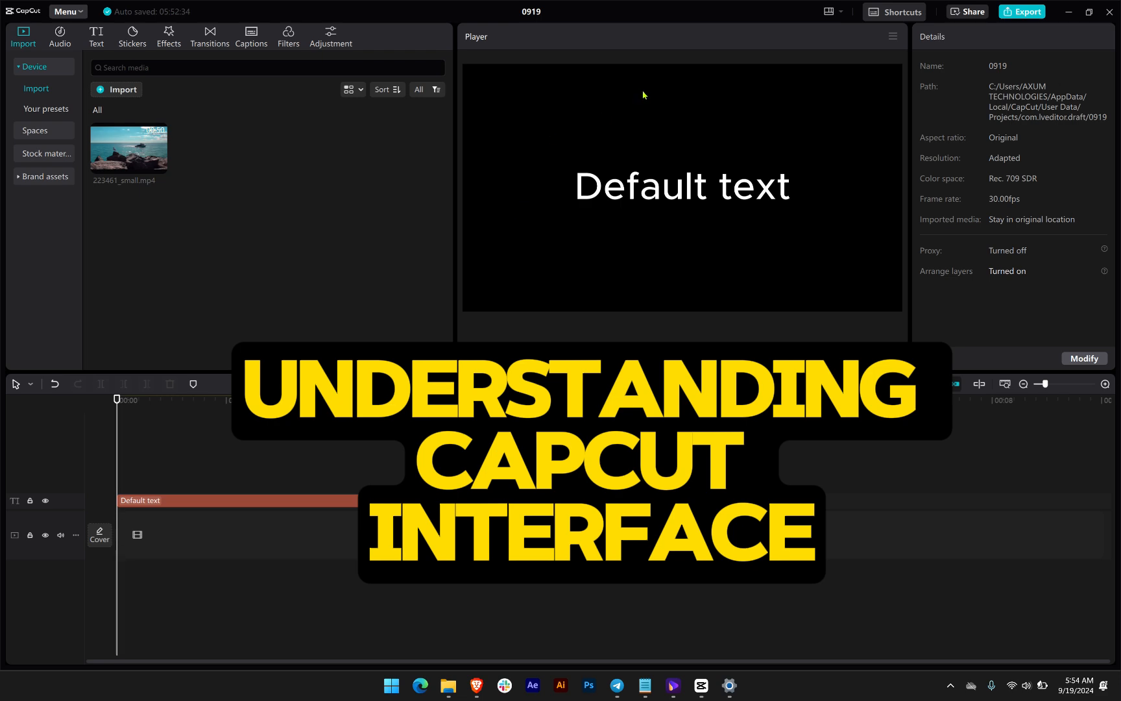
Preview the imported clip 223461_small.mp4 from the media library in the player.
left_click(122, 159)
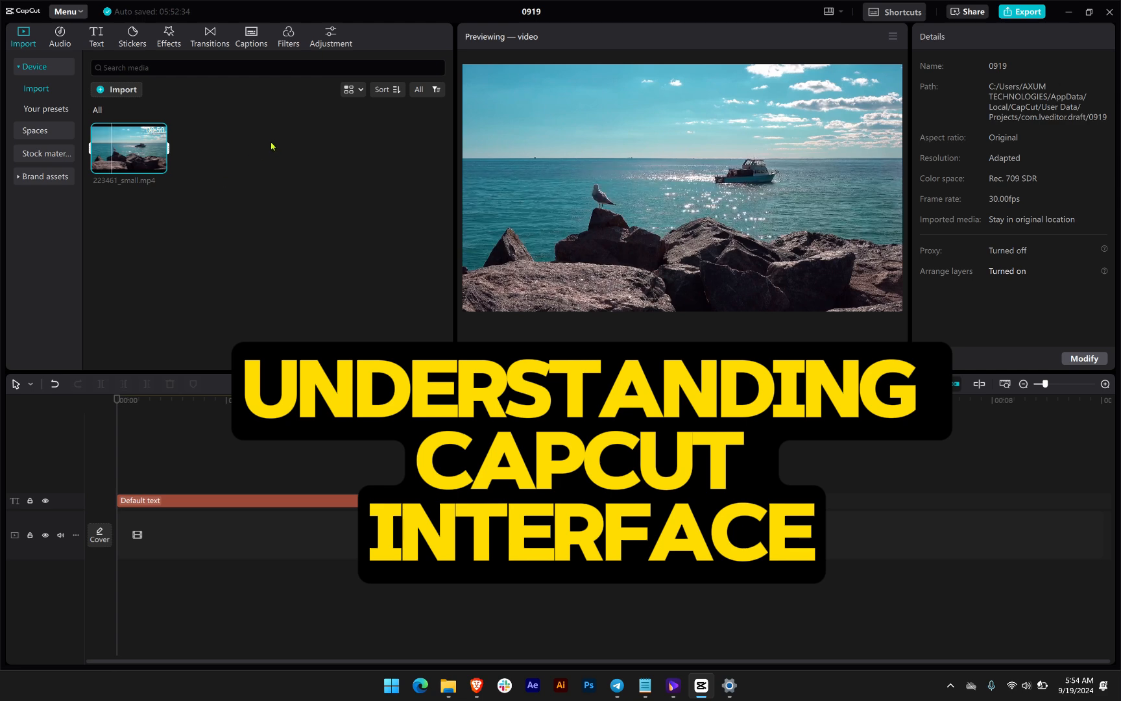
left_click(280, 211)
left_click(129, 157)
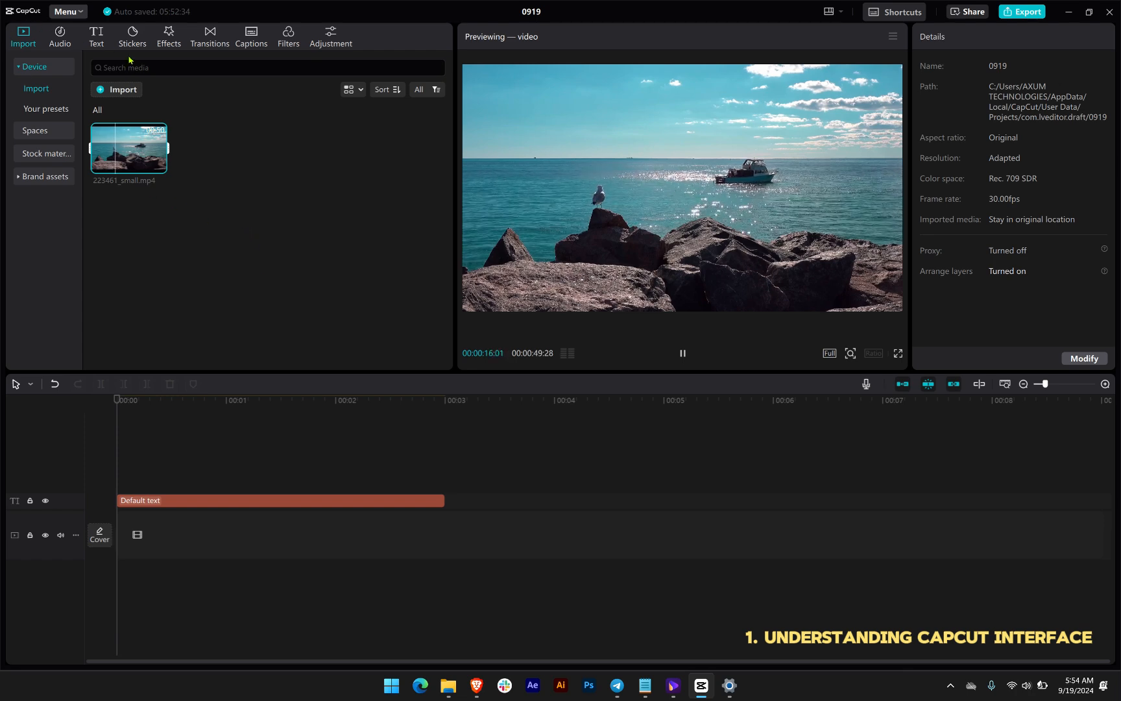
left_click(152, 227)
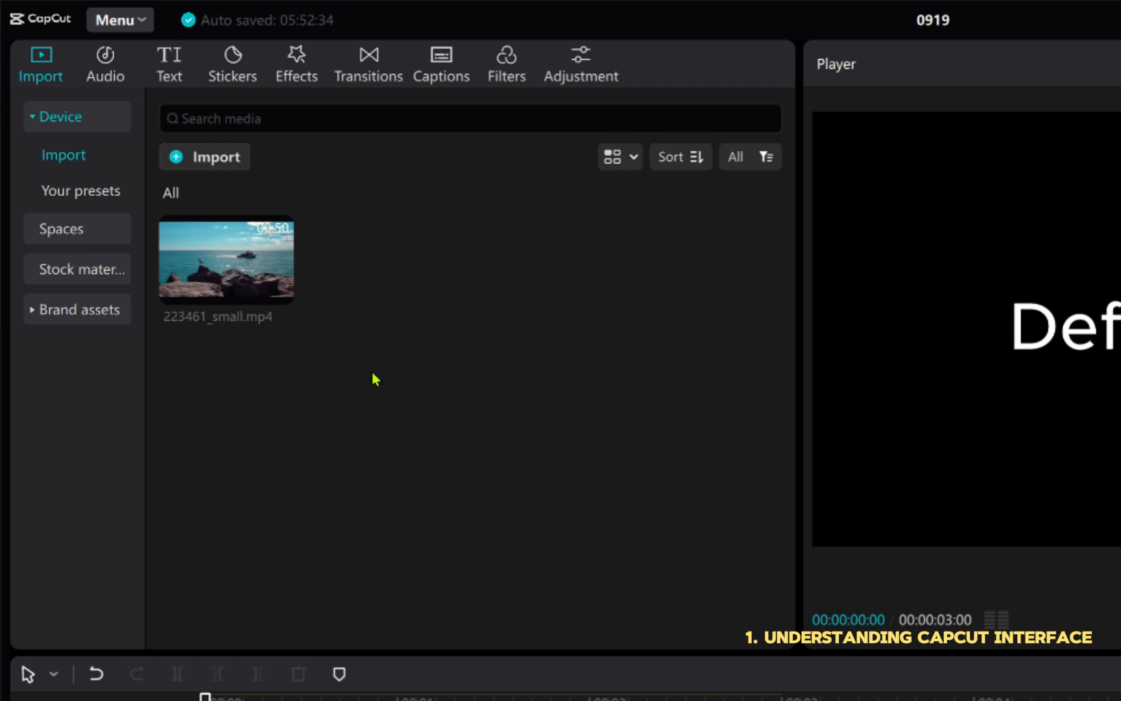
left_click(234, 276)
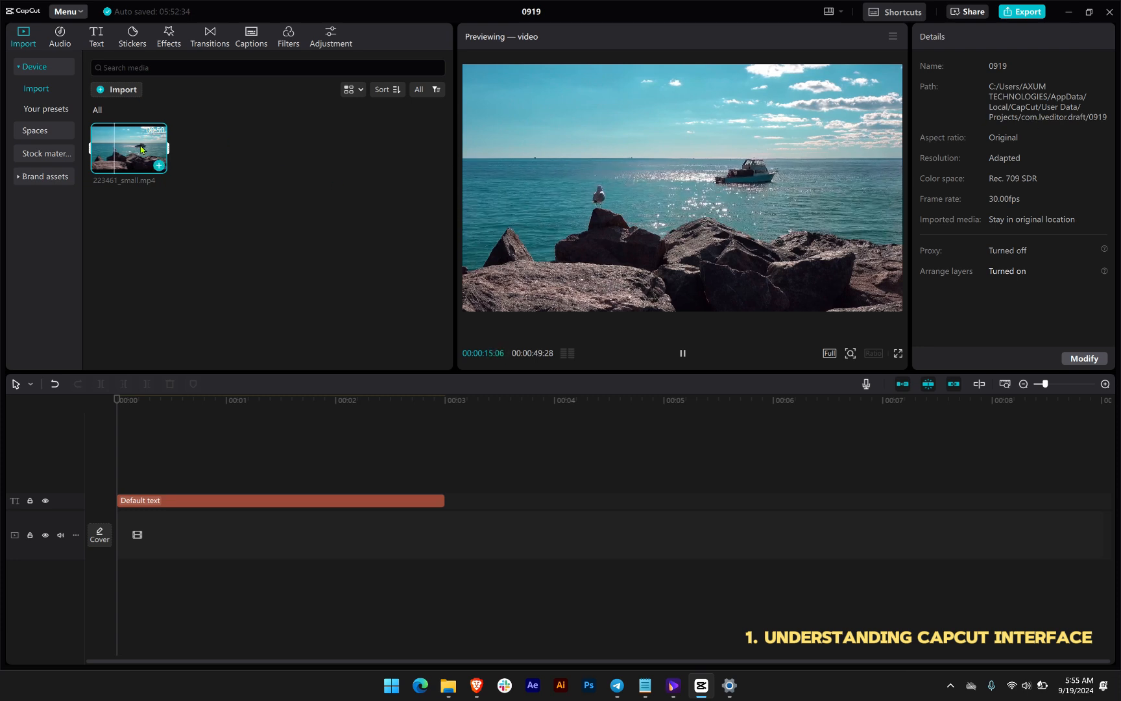
Add 223461_small.mp4 at the start of the timeline on a track above the default text, and look over its video settings.
left_click_drag(130, 148, 117, 479)
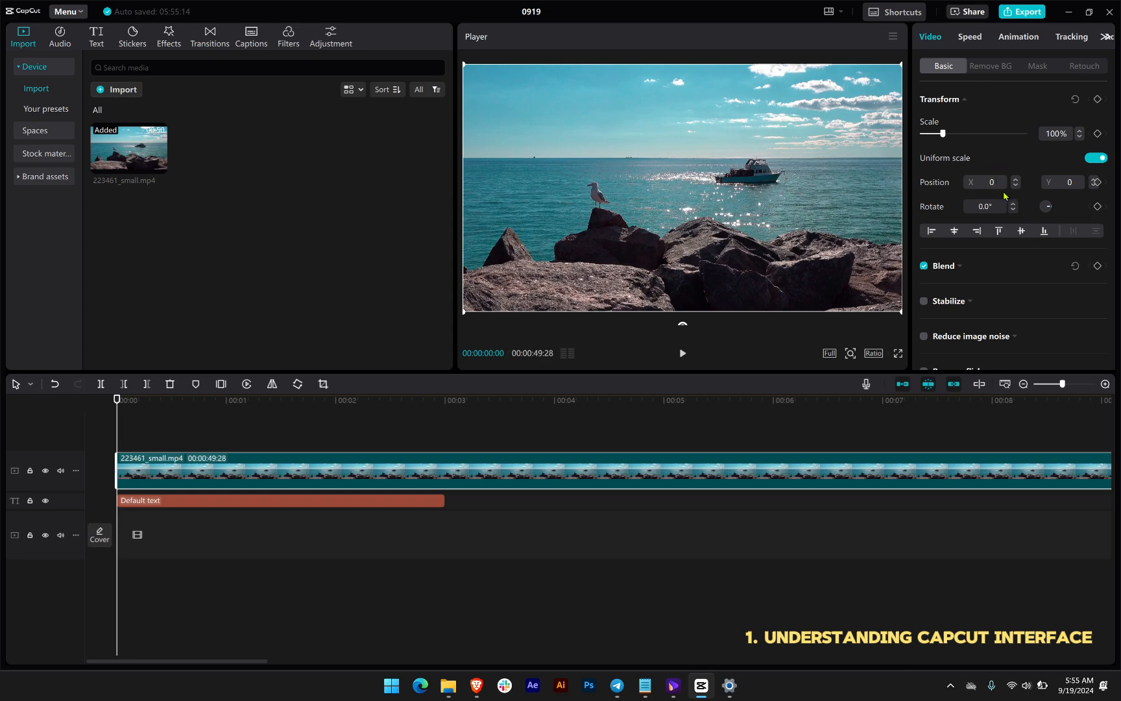
scroll(1005, 196, "down", 2)
scroll(1006, 196, "up", 2)
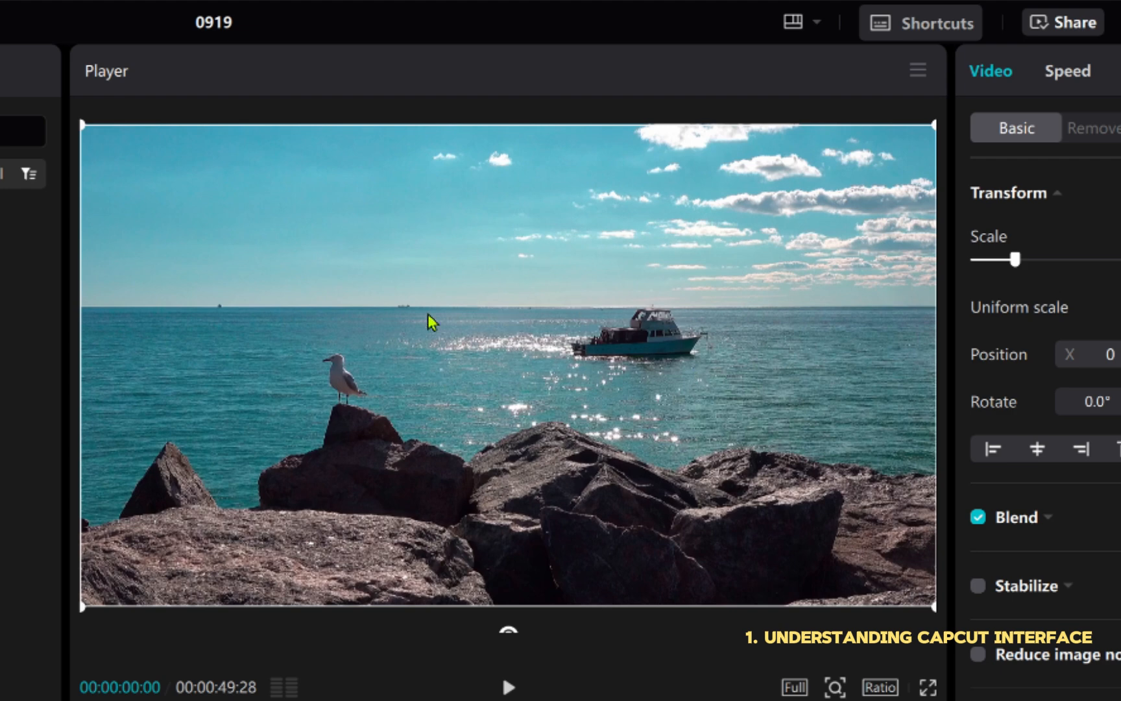
Play the timeline briefly, pause it, and move the video clip down to the main track beneath the default text.
left_click(506, 689)
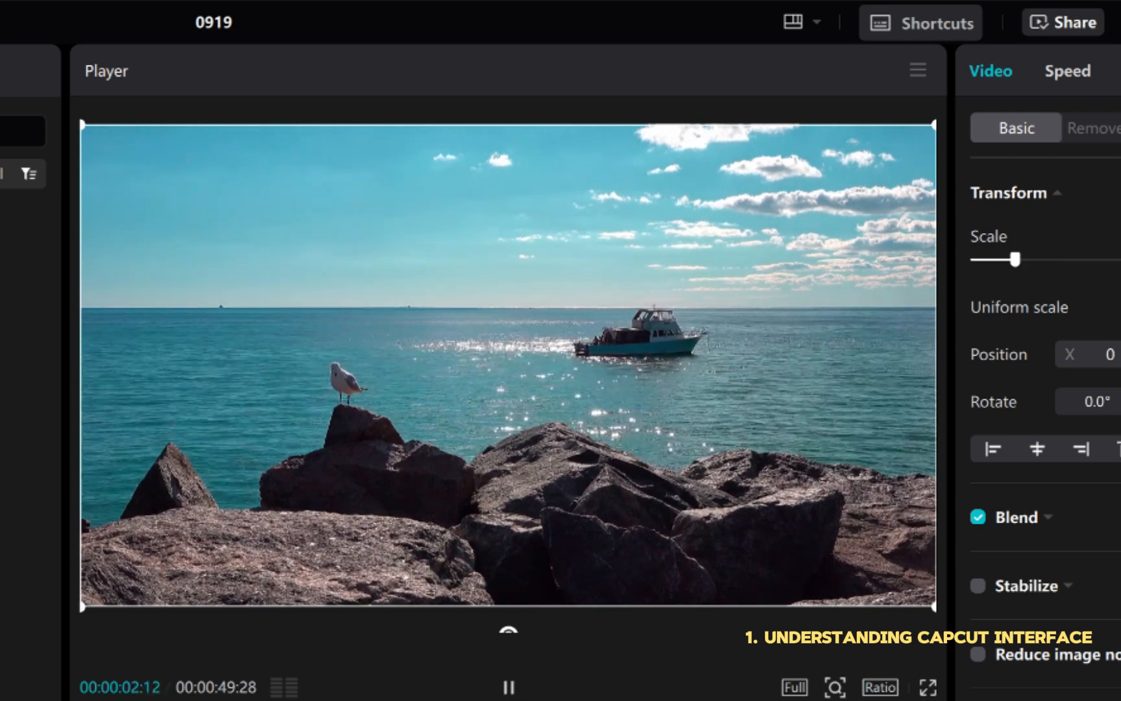
key("space")
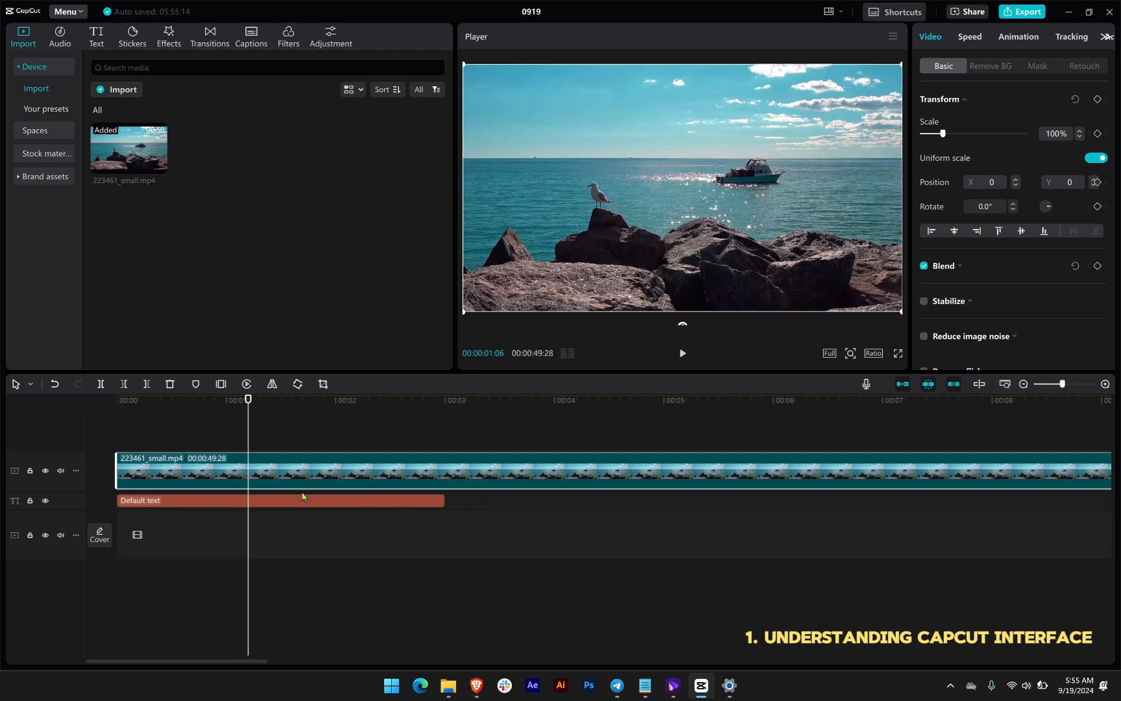
left_click_drag(299, 473, 294, 542)
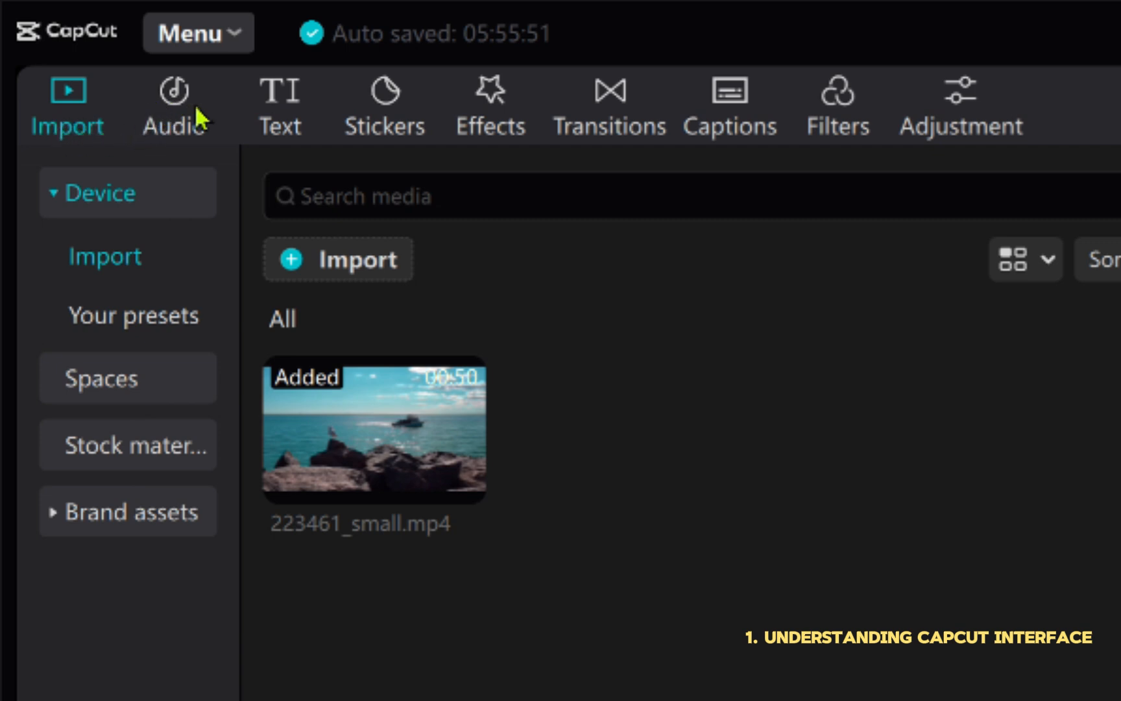
Browse the audio, text, stickers, effects, transitions, captions, filters and adjustment libraries to see what each offers.
left_click(195, 112)
left_click(302, 98)
left_click(397, 104)
left_click(483, 98)
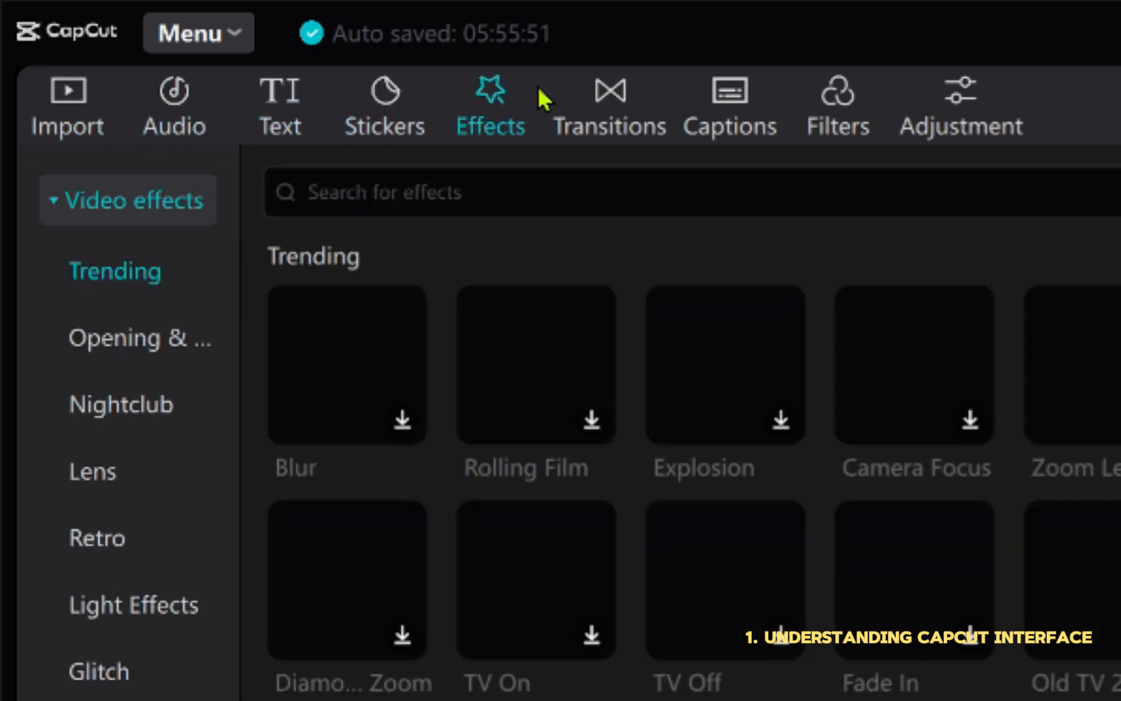
left_click(600, 104)
left_click(727, 97)
left_click(839, 109)
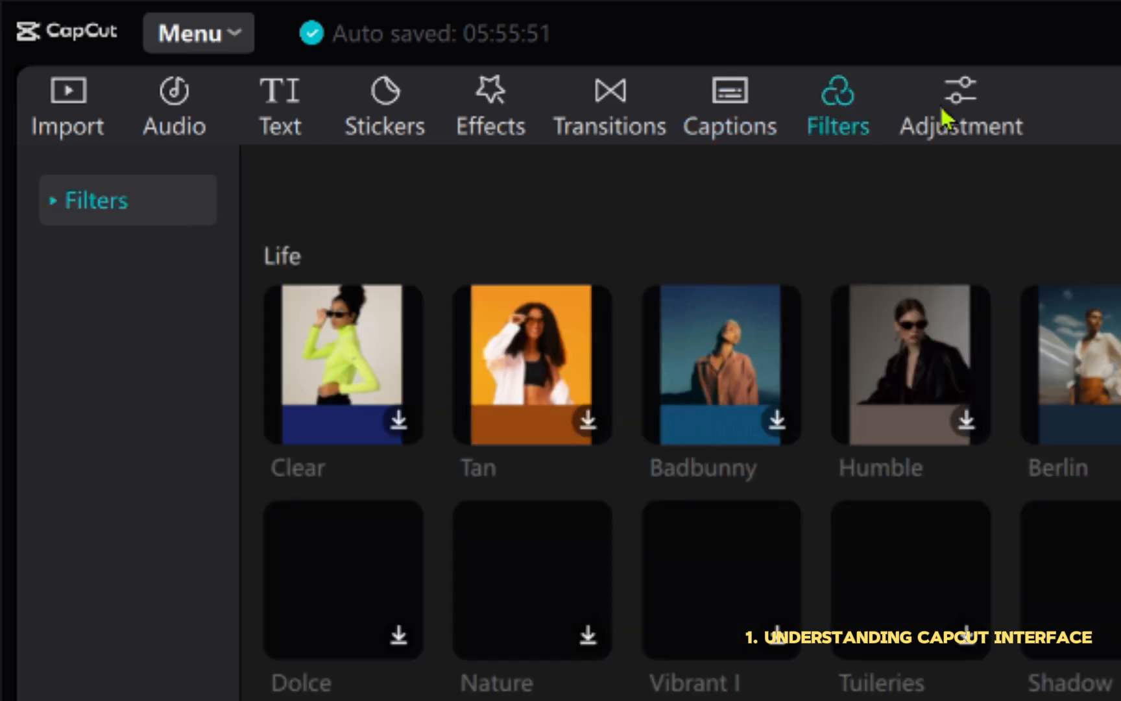
left_click(948, 111)
left_click(725, 95)
left_click(621, 100)
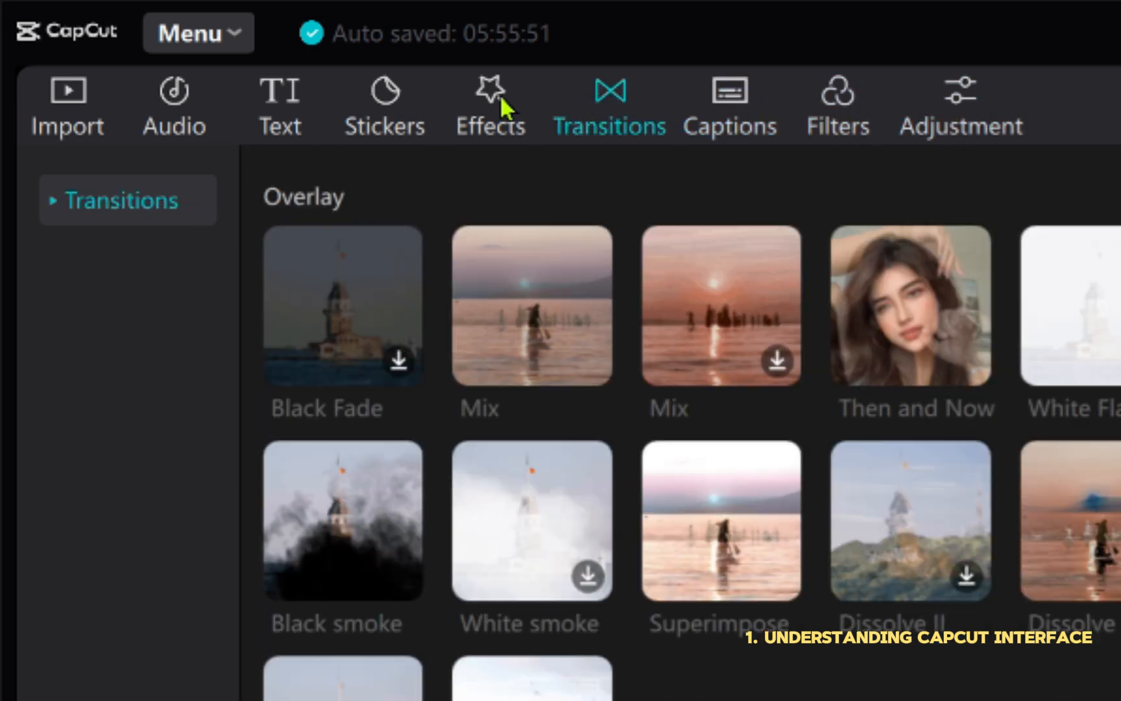
left_click(500, 105)
left_click(383, 93)
left_click(271, 109)
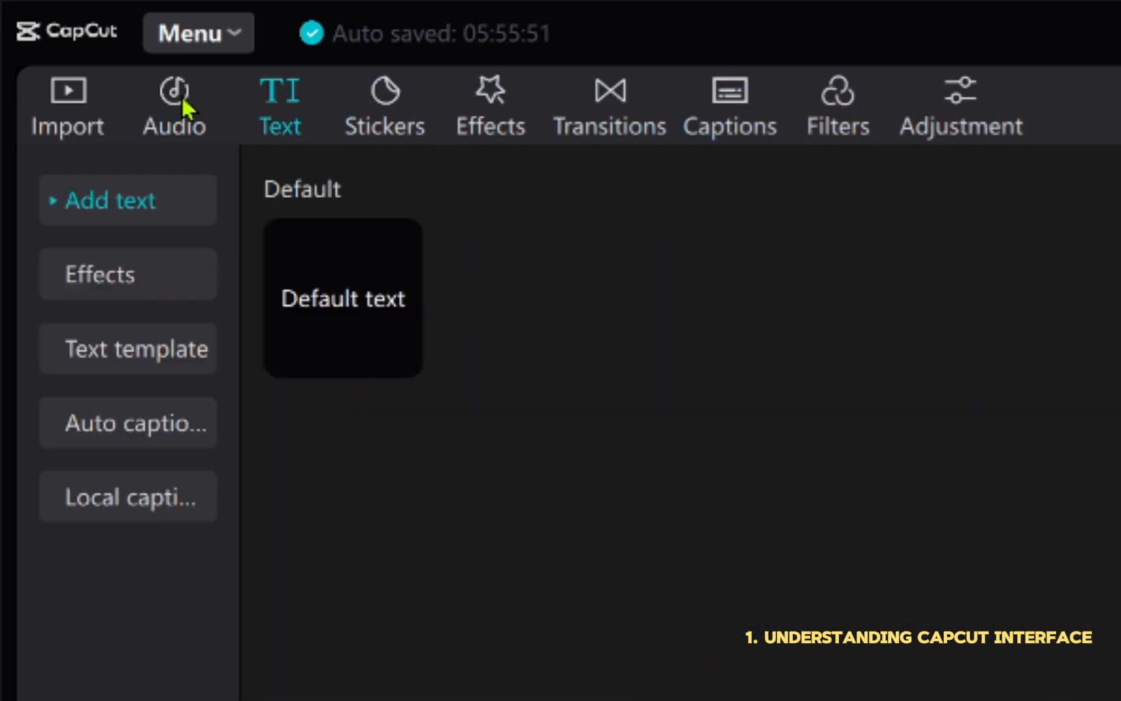
Look through the trending sound effects in the audio library.
left_click(178, 106)
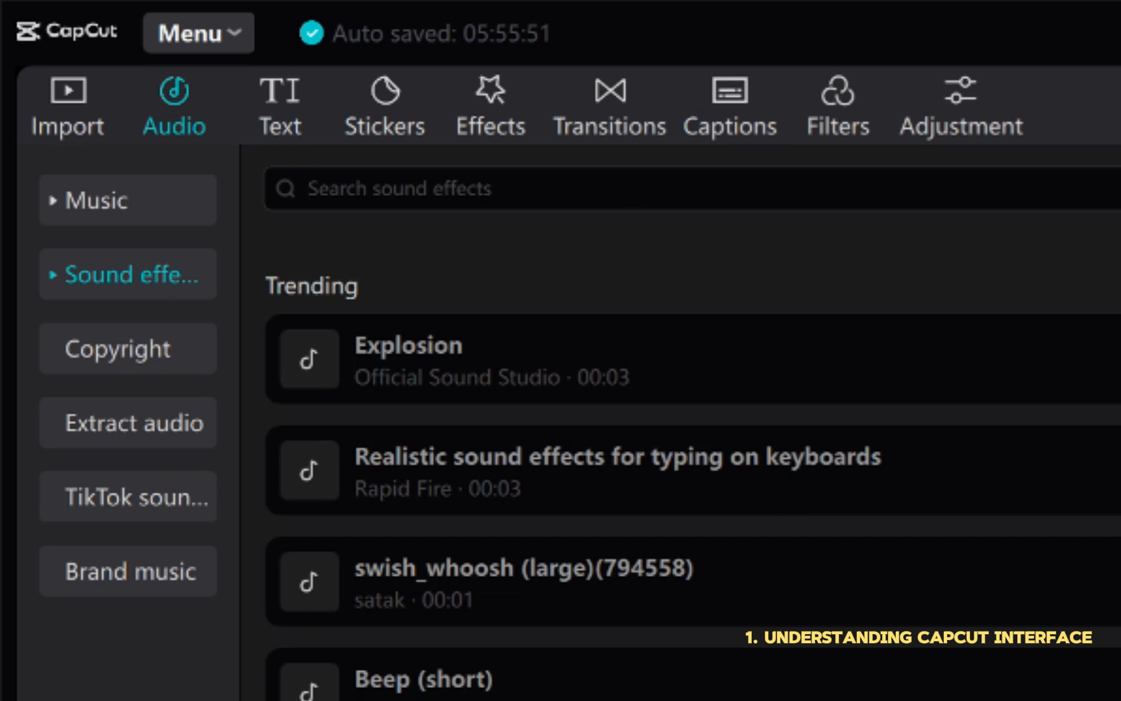
scroll(601, 370, "down", 10)
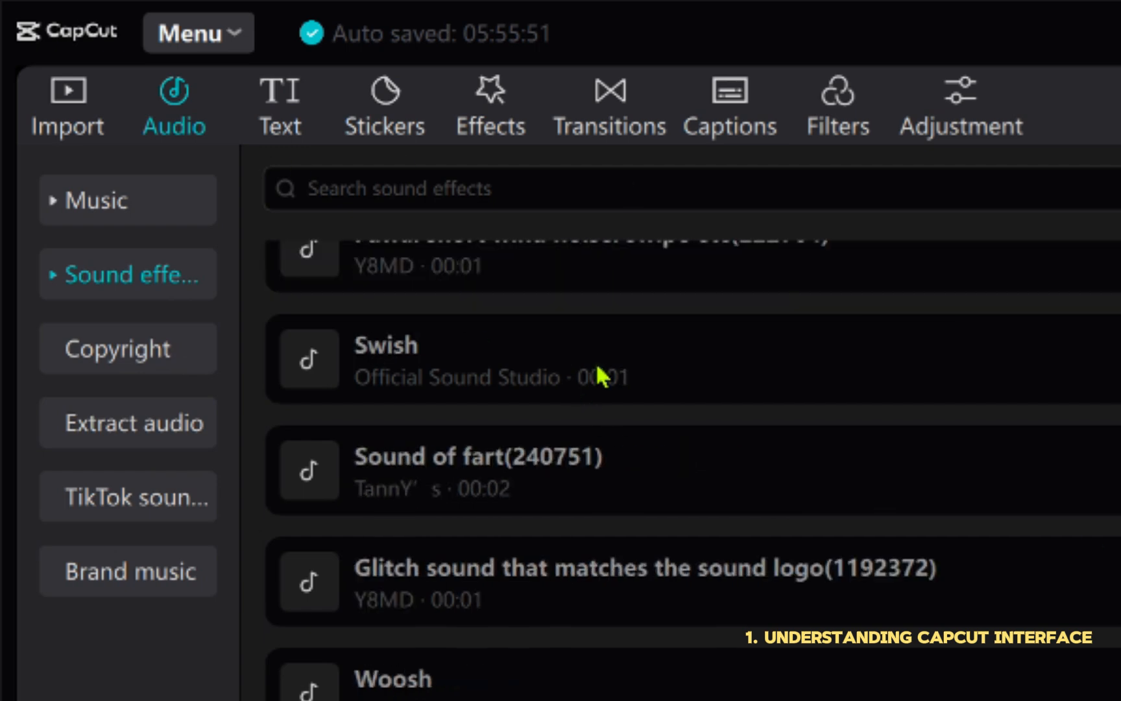
scroll(604, 388, "down", 3)
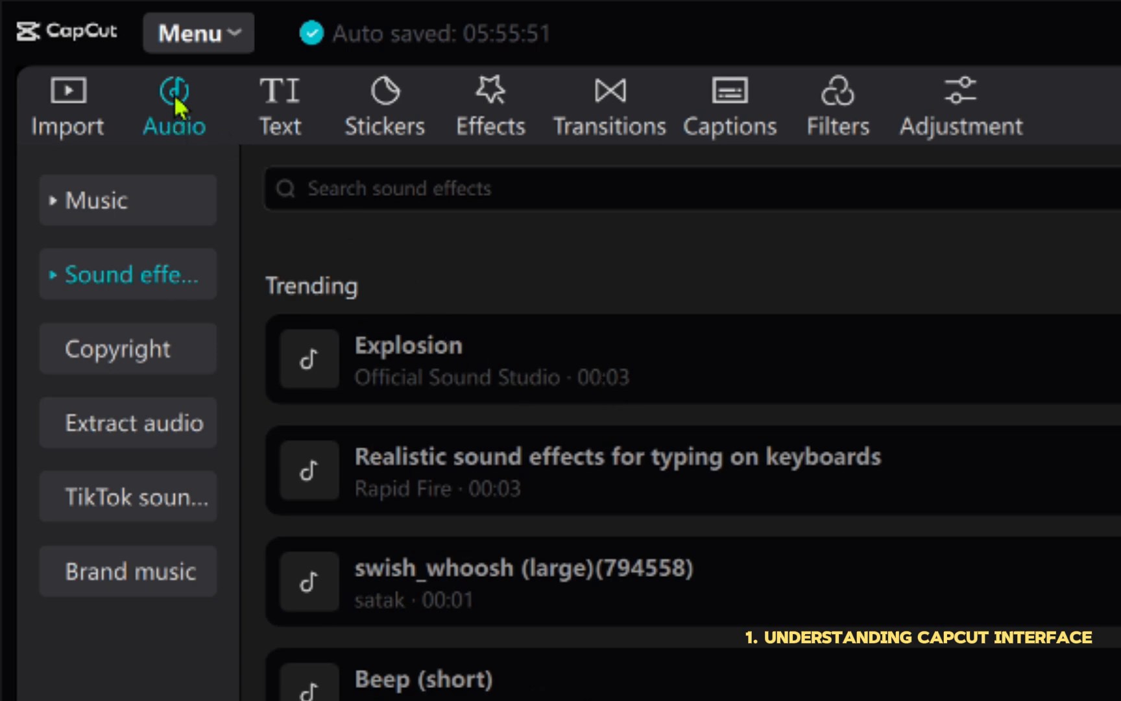
scroll(566, 483, "down", 6)
scroll(565, 482, "down", 6)
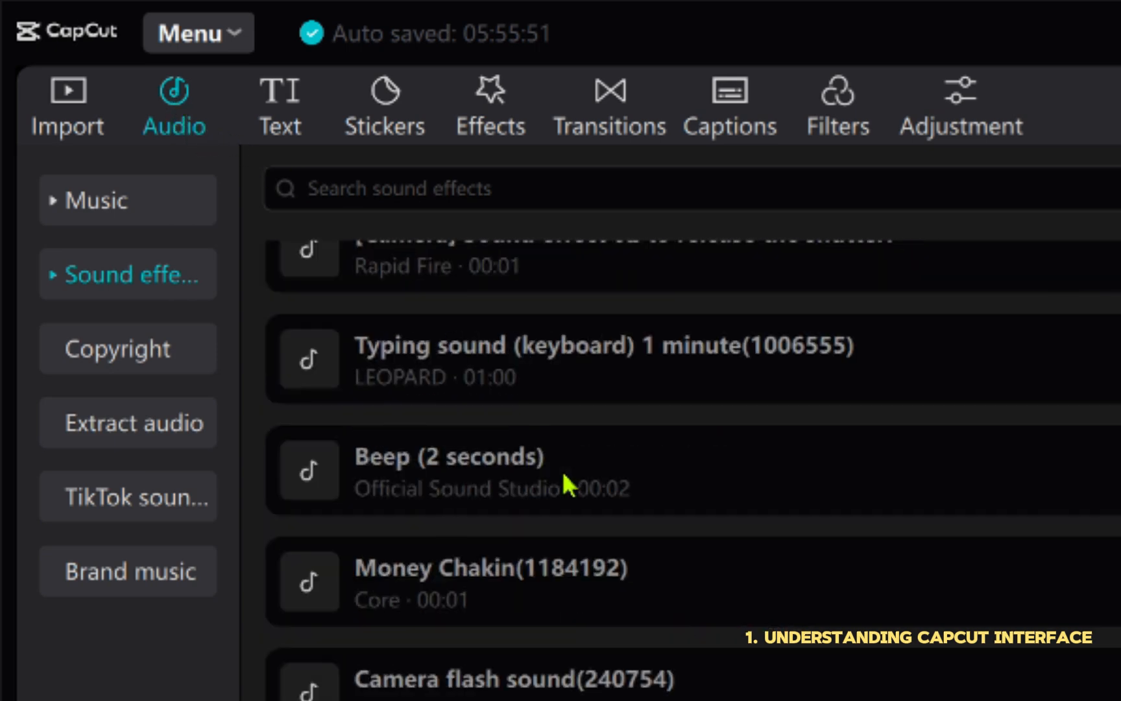
scroll(569, 475, "up", 10)
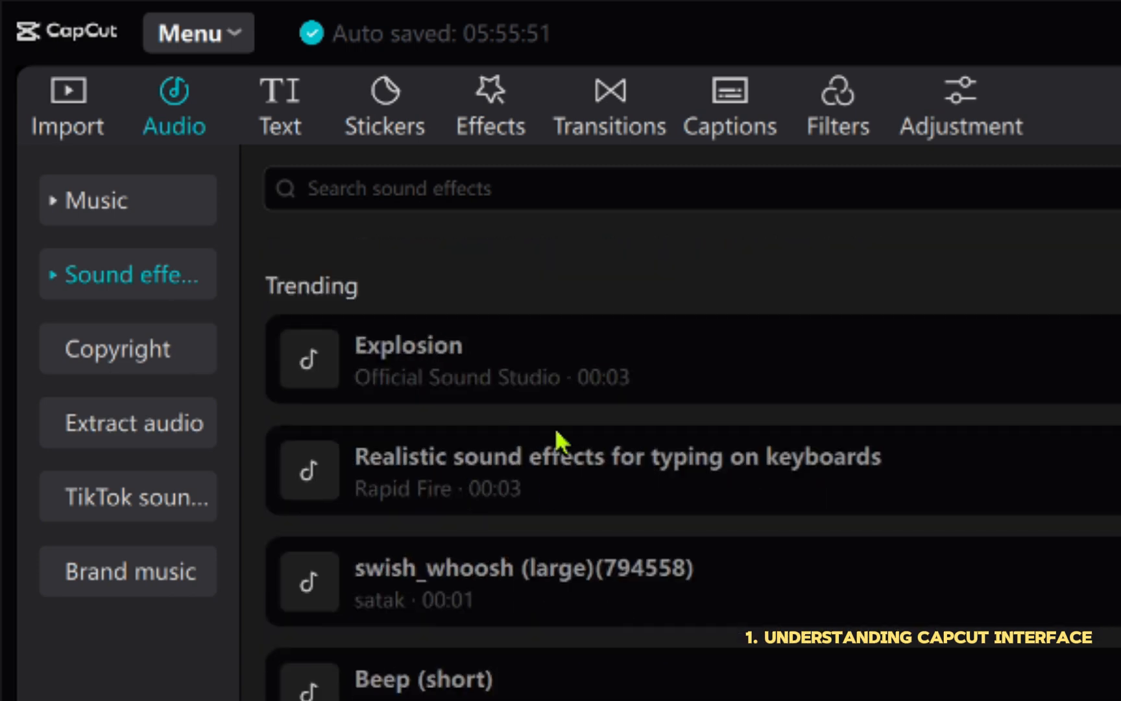
scroll(559, 436, "down", 5)
scroll(558, 436, "down", 10)
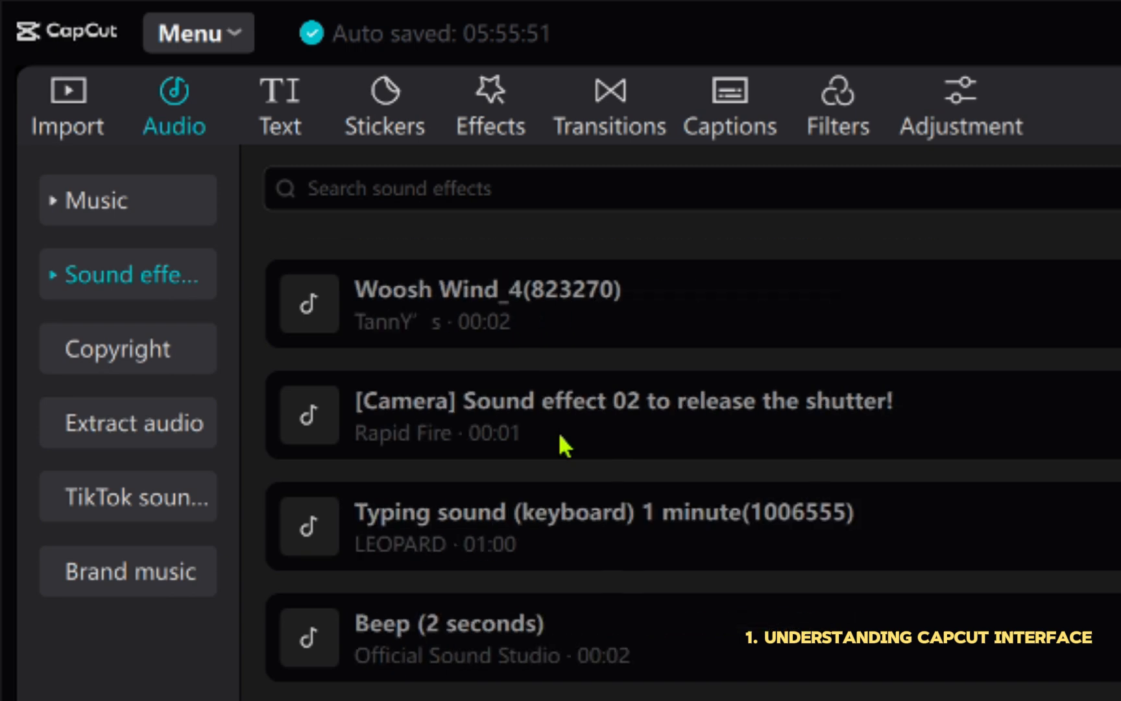
scroll(564, 443, "down", 8)
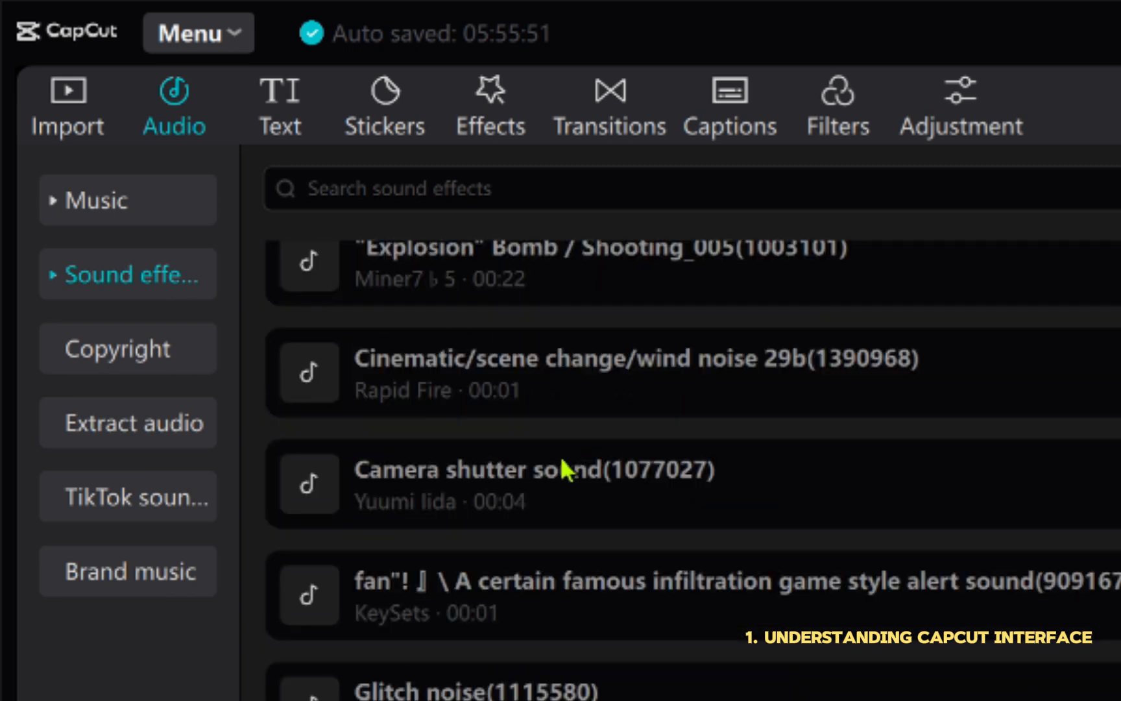
scroll(562, 457, "up", 4)
scroll(561, 462, "up", 15)
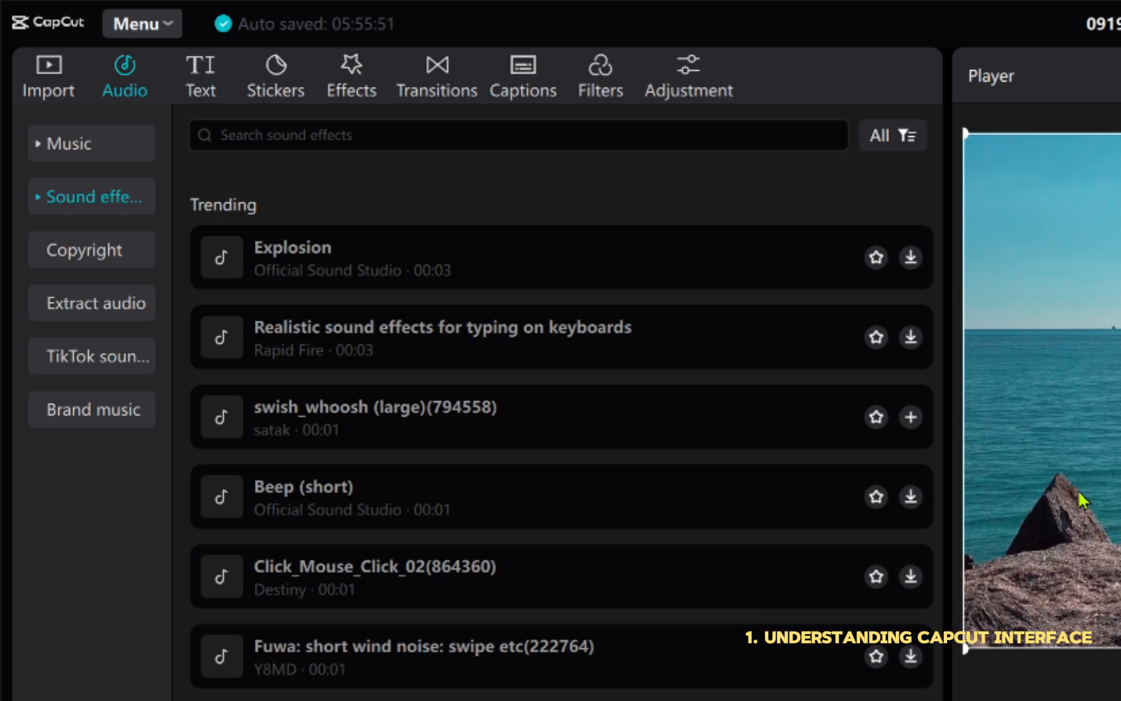
scroll(607, 500, "down", 15)
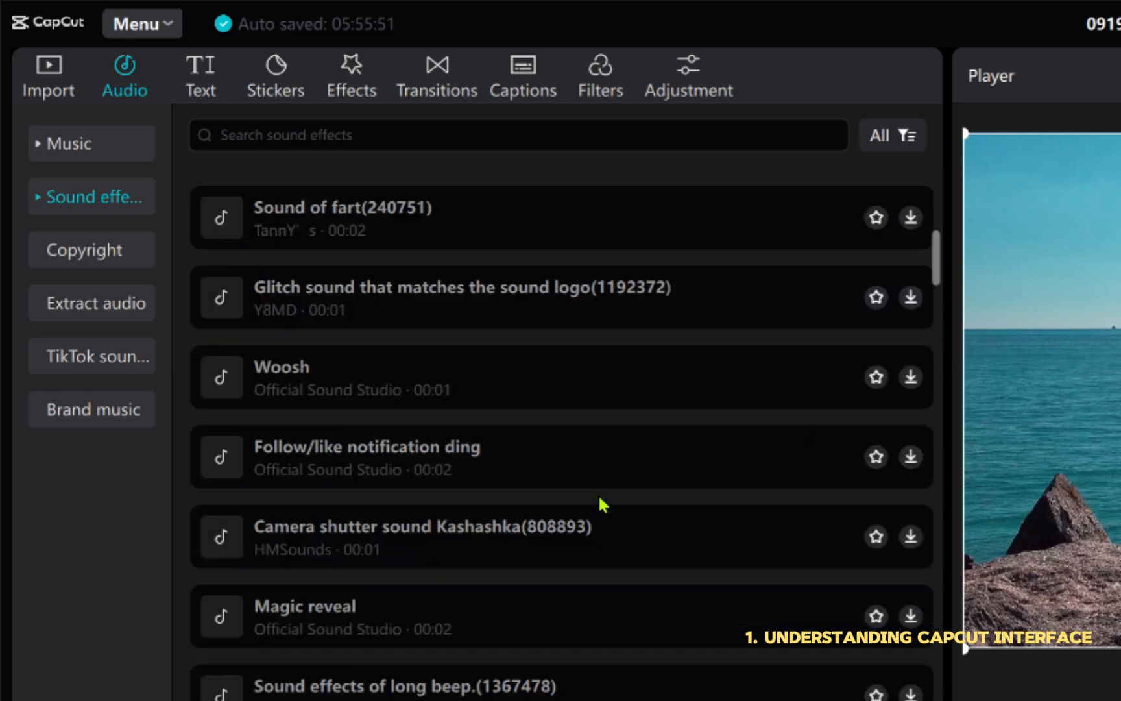
scroll(602, 497, "down", 10)
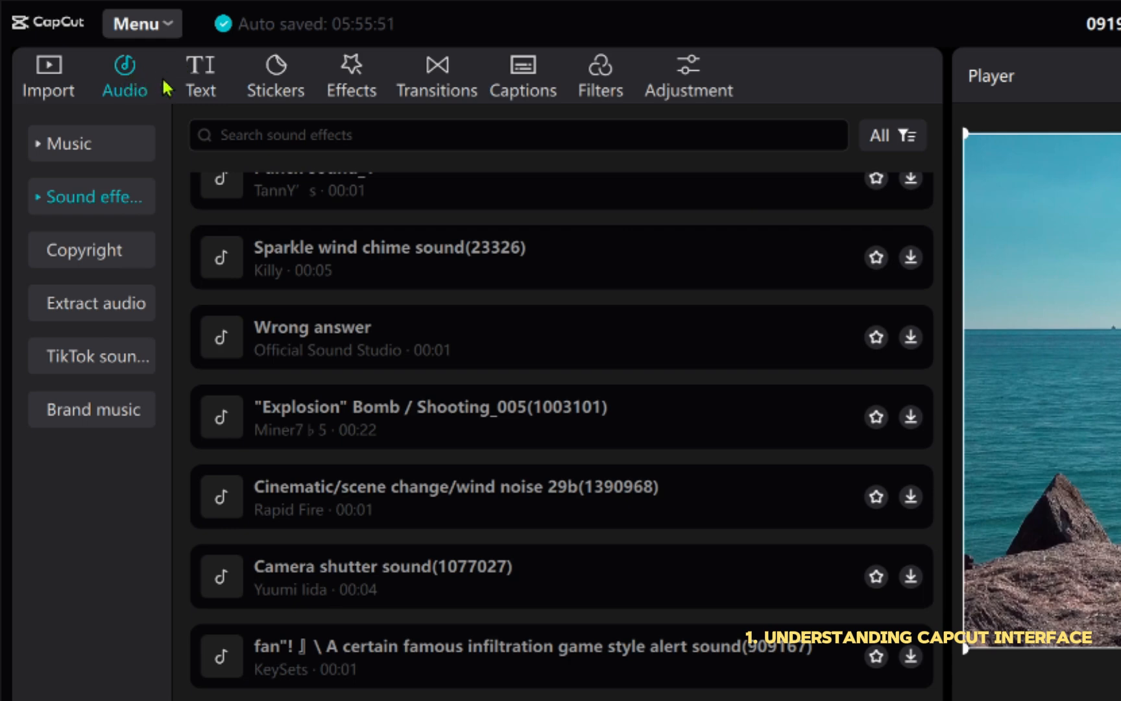
Review the text, stickers, effects, transitions and captions libraries again, returning briefly to audio.
left_click(212, 73)
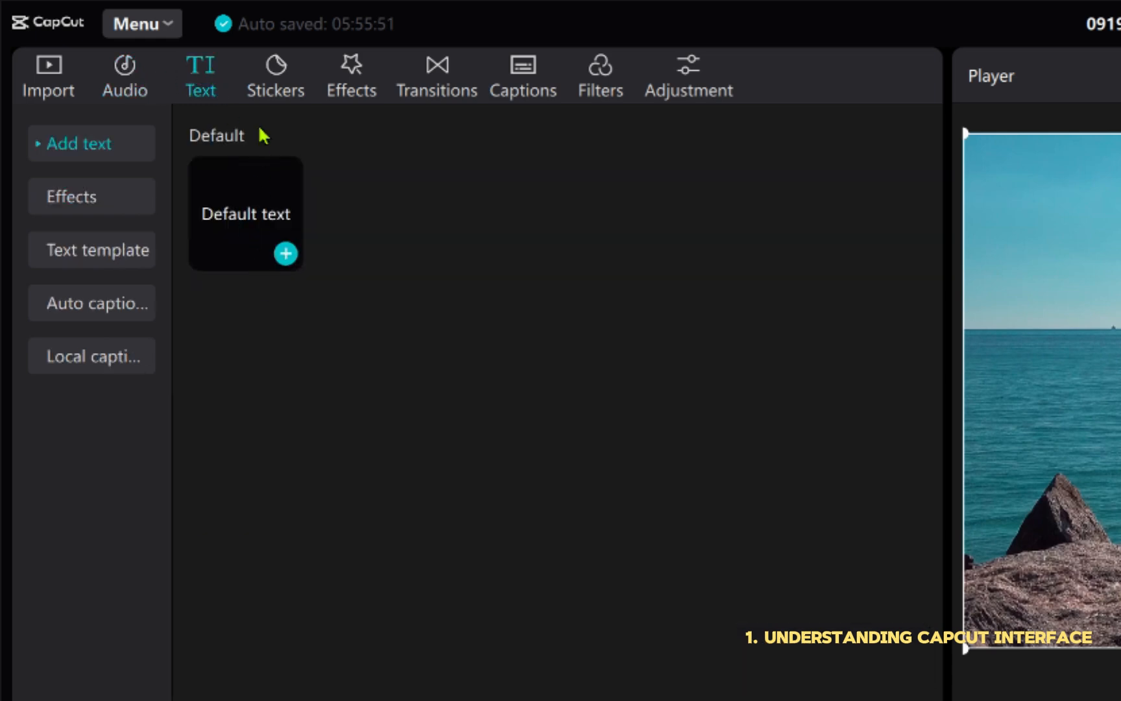
left_click(277, 73)
left_click(355, 85)
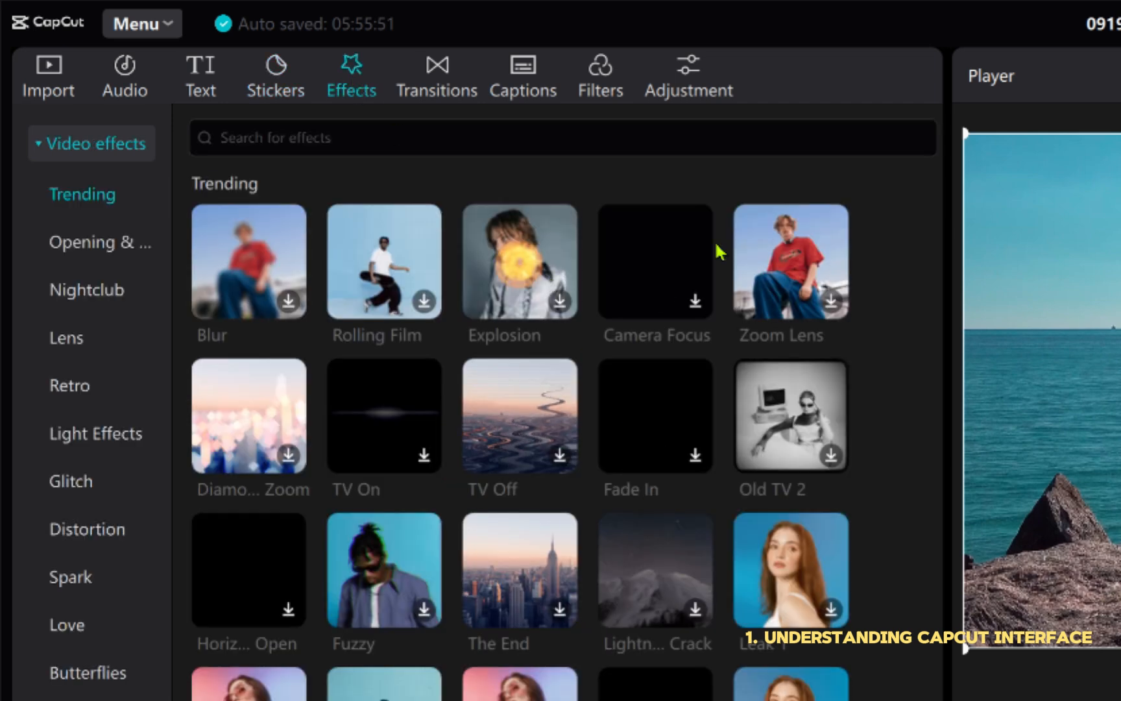
left_click(144, 65)
left_click(198, 76)
left_click(268, 81)
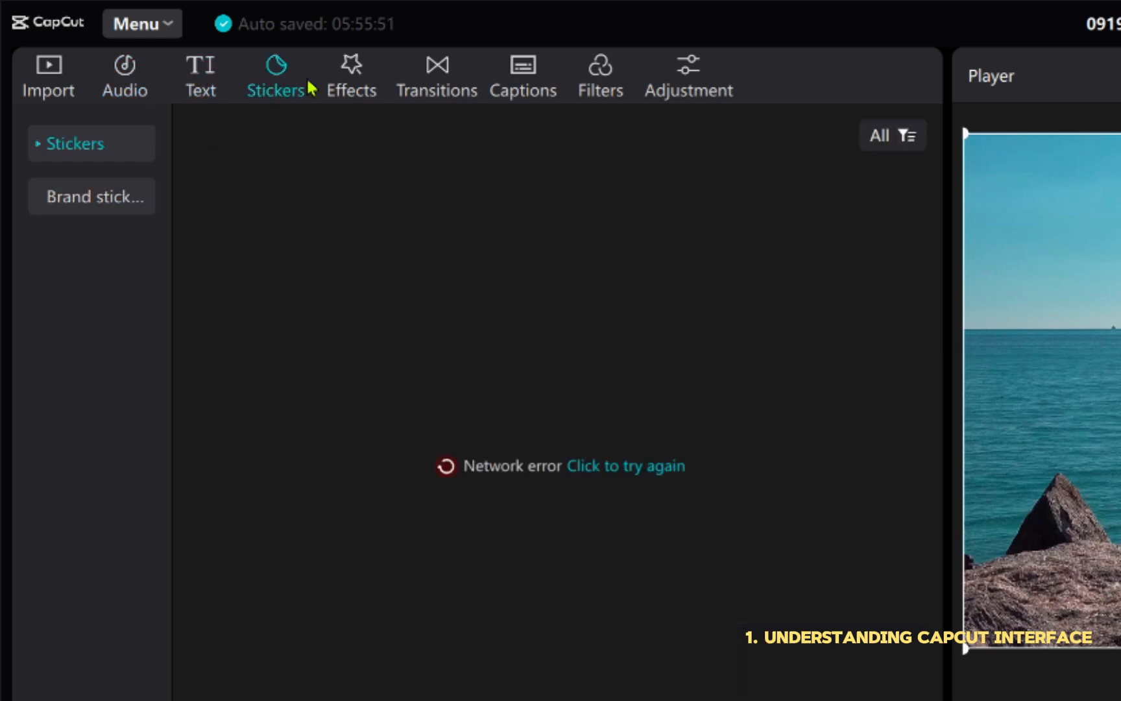
left_click(369, 77)
left_click(432, 77)
left_click(523, 81)
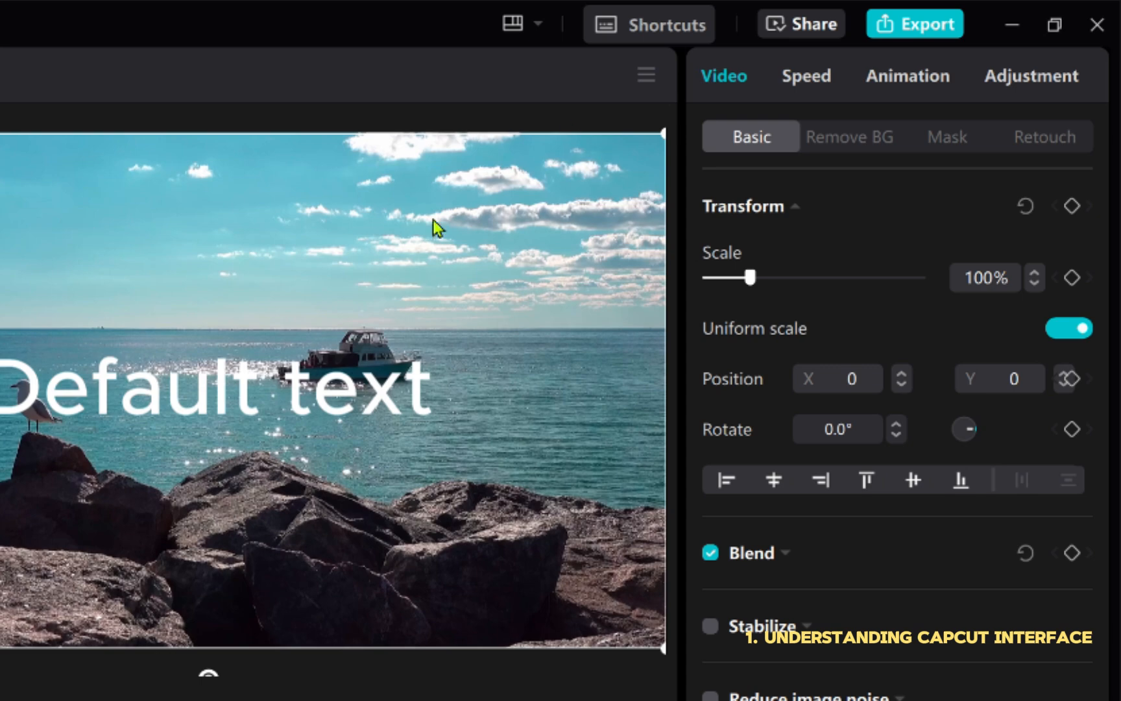
Open the keyboard shortcuts list and examine the timeline shortcuts.
left_click(627, 27)
scroll(195, 551, "down", 2)
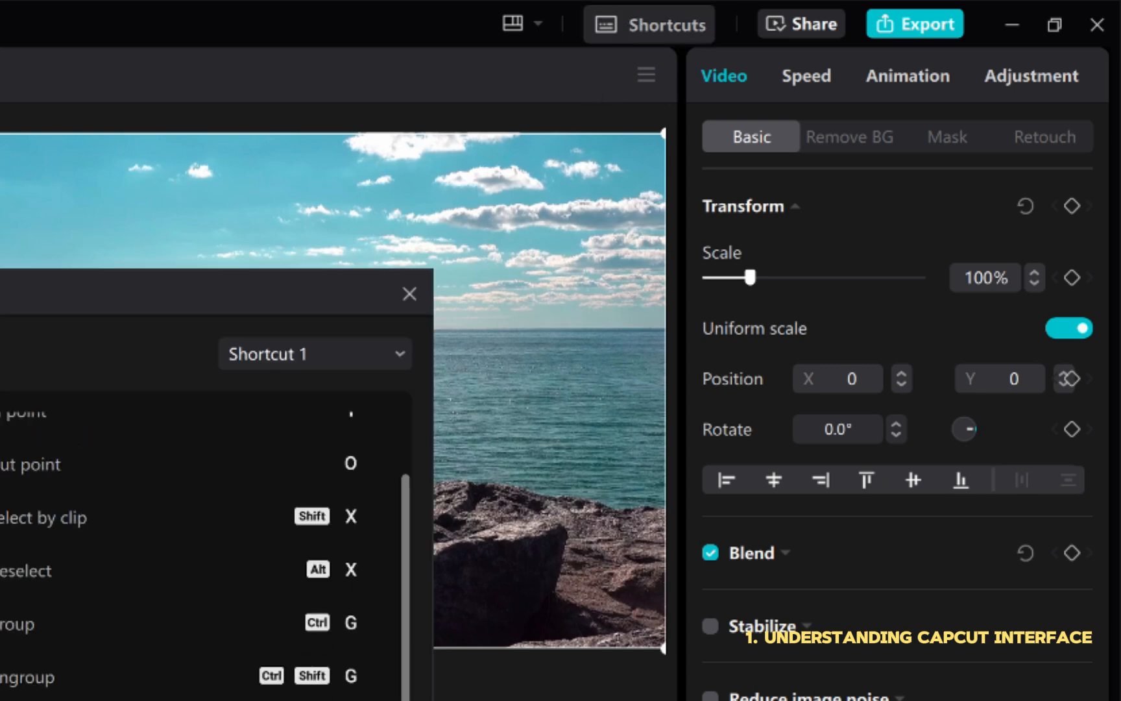
scroll(559, 417, "down", 6)
scroll(560, 417, "up", 7)
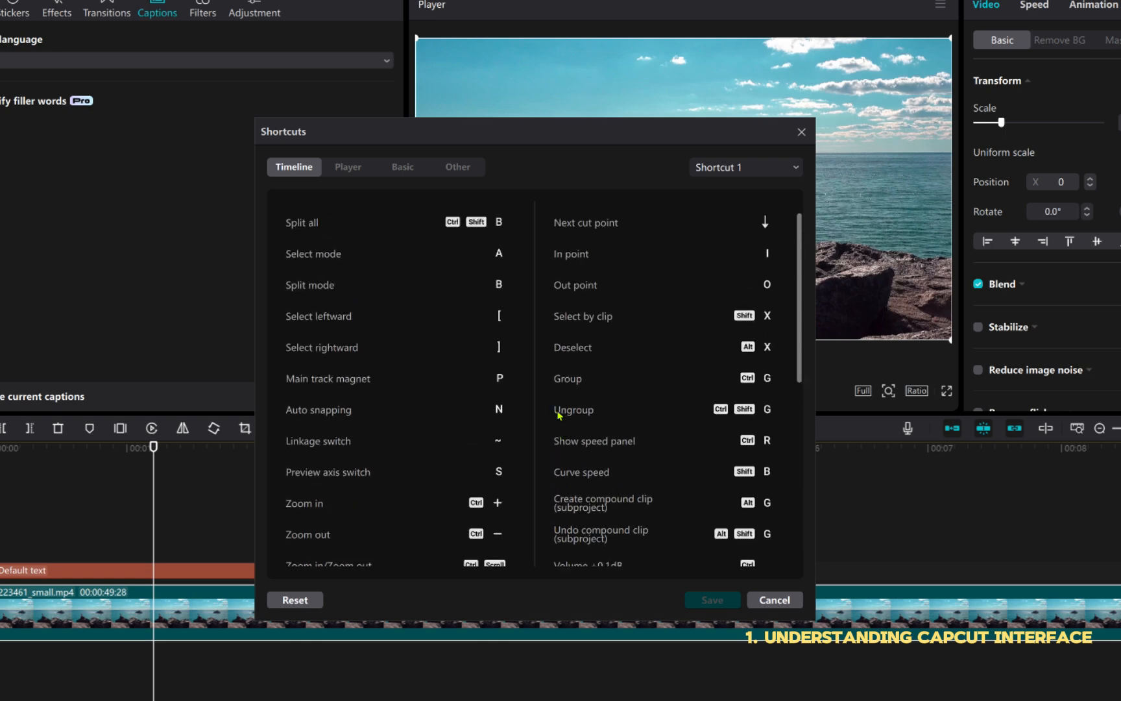
scroll(559, 415, "up", 1)
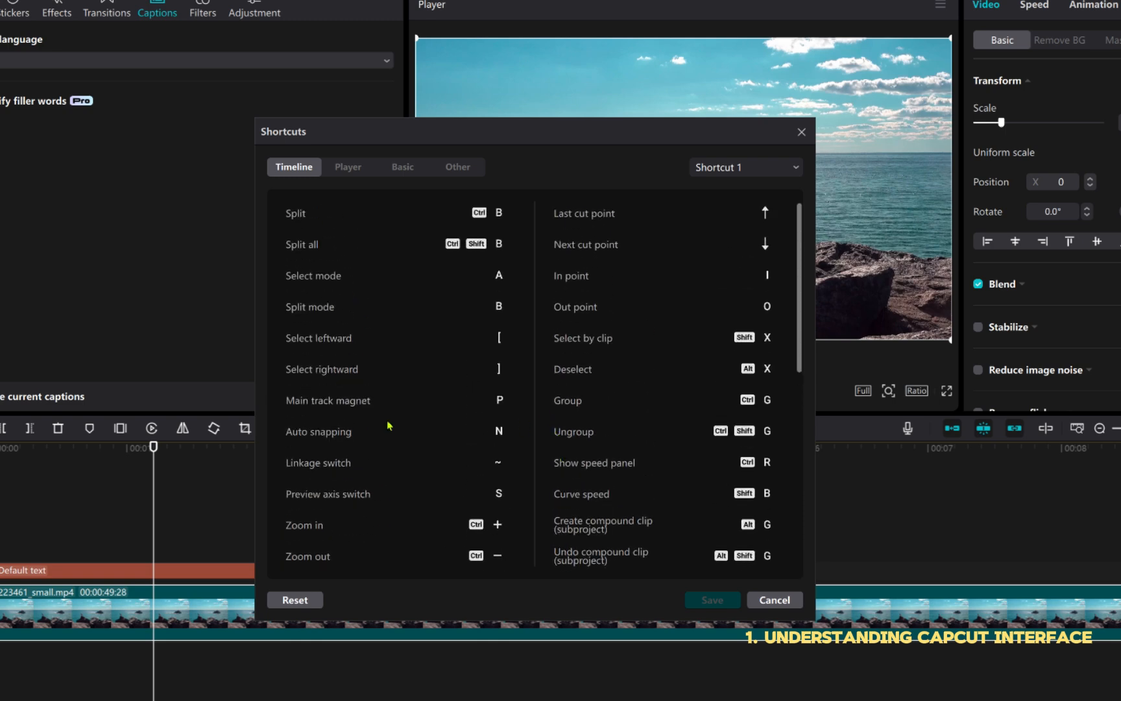
scroll(389, 425, "down", 5)
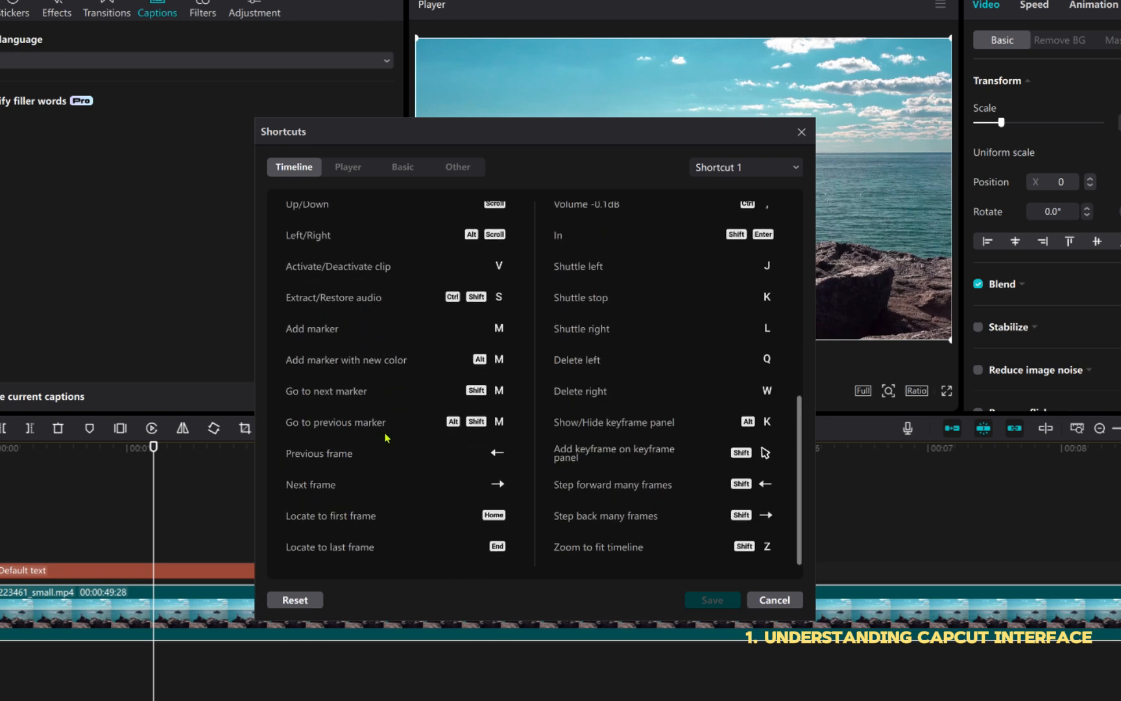
Read through the timeline keyboard shortcuts from the first entries to the last and close the shortcuts list.
scroll(385, 438, "up", 5)
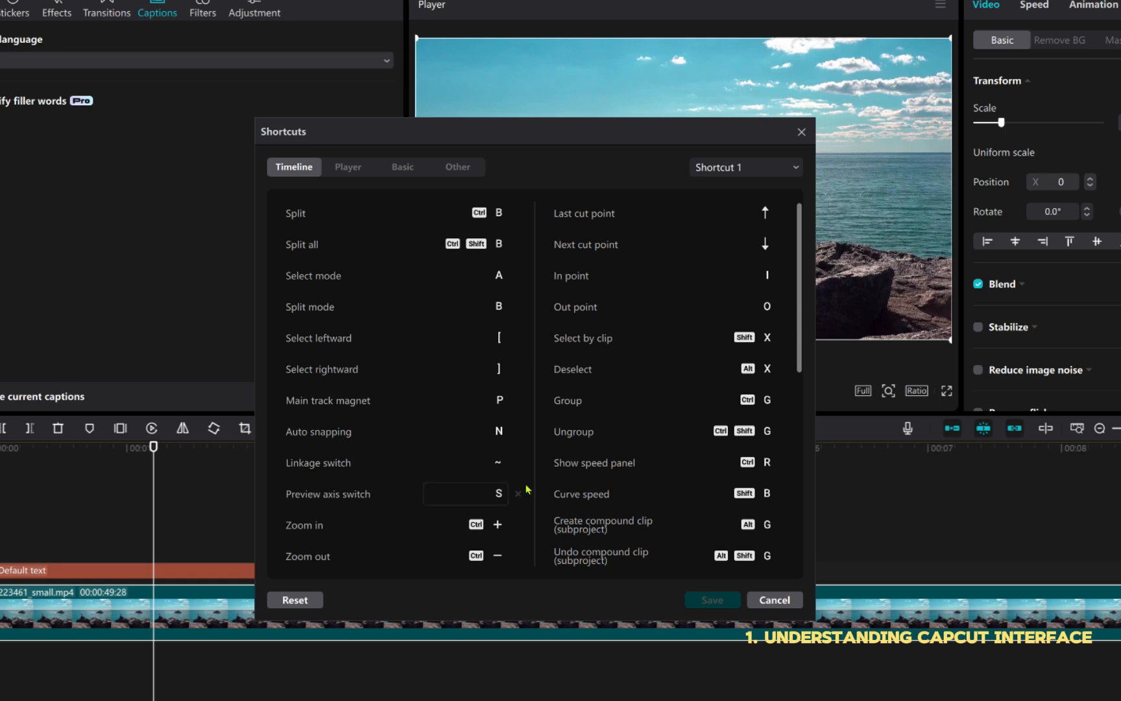
scroll(527, 490, "down", 5)
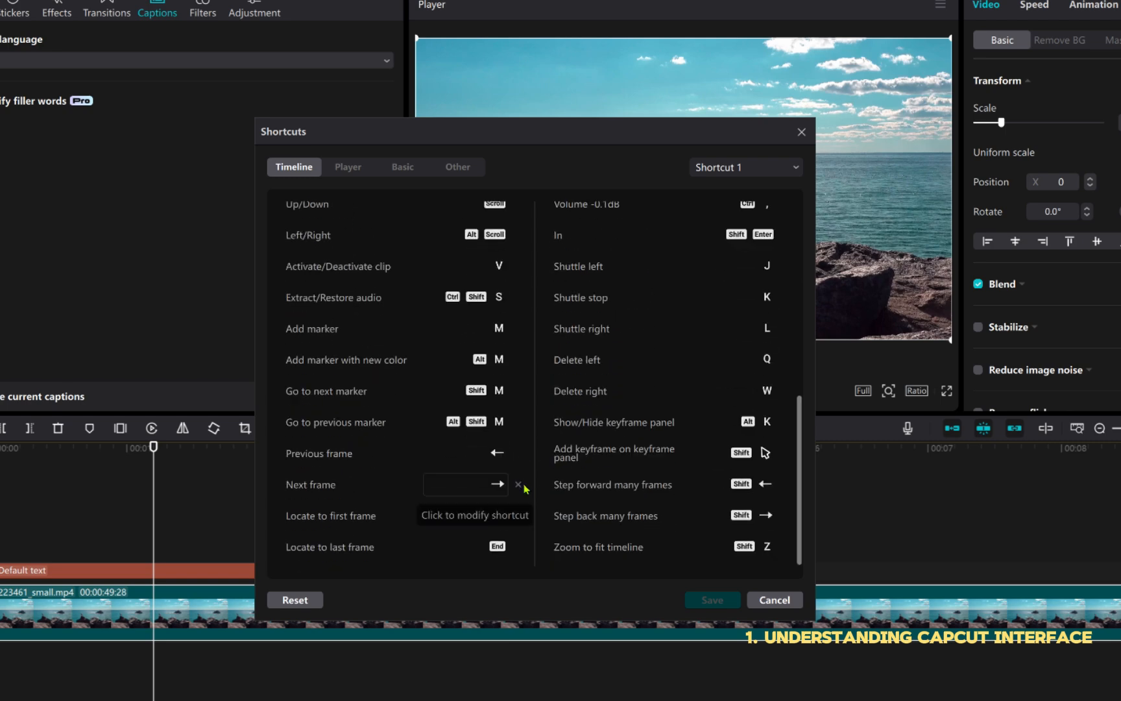
scroll(526, 489, "up", 5)
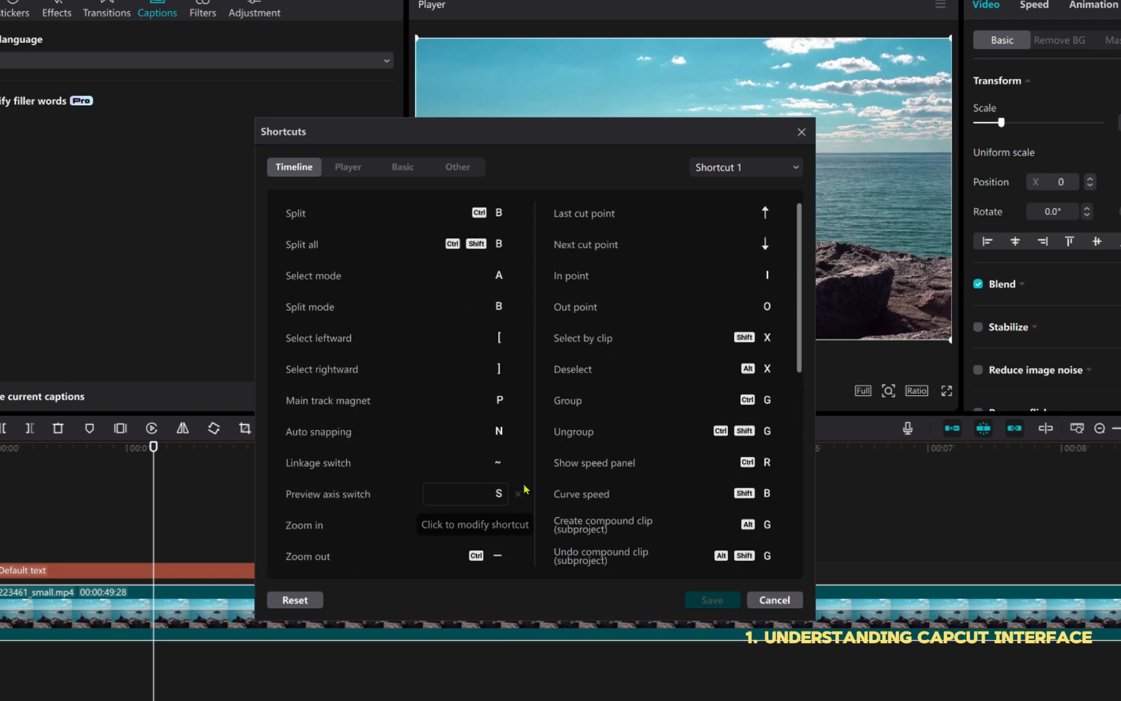
scroll(525, 490, "down", 5)
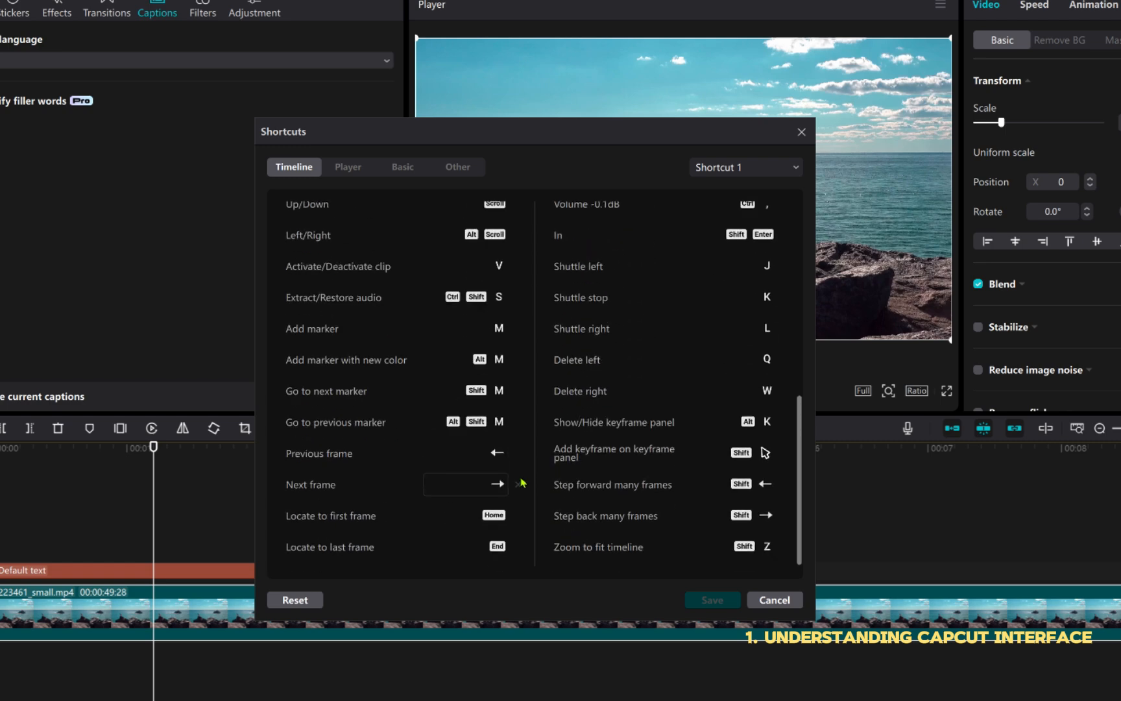
left_click(762, 603)
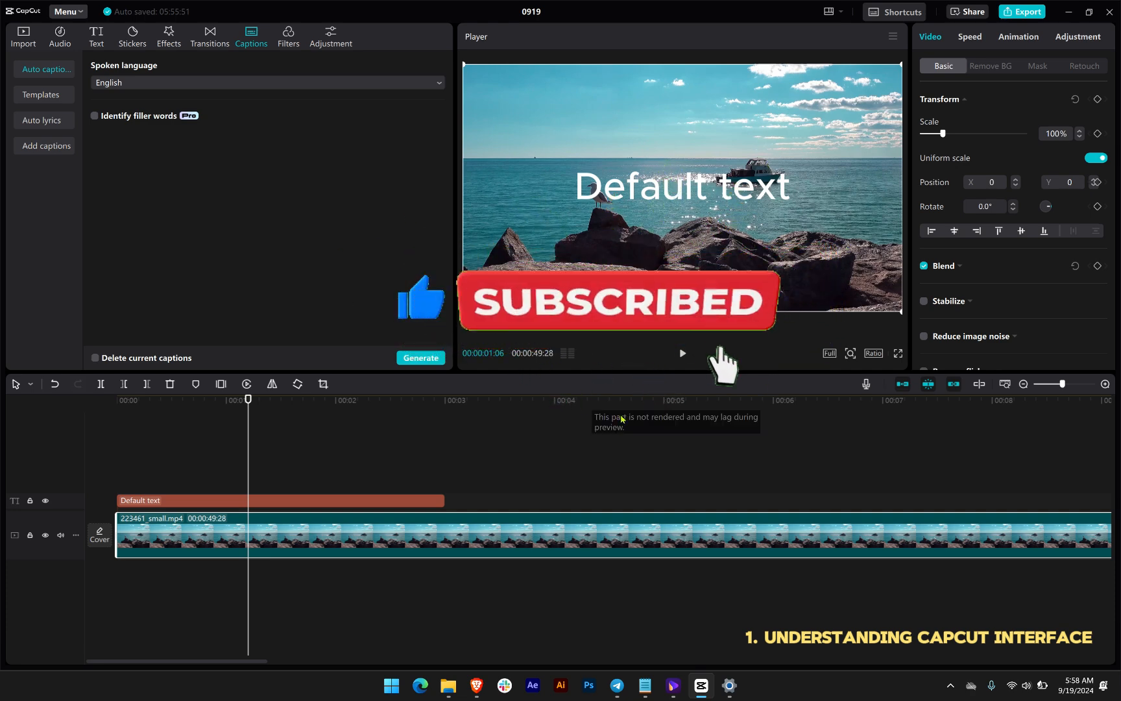
left_click(536, 429)
left_click(262, 407)
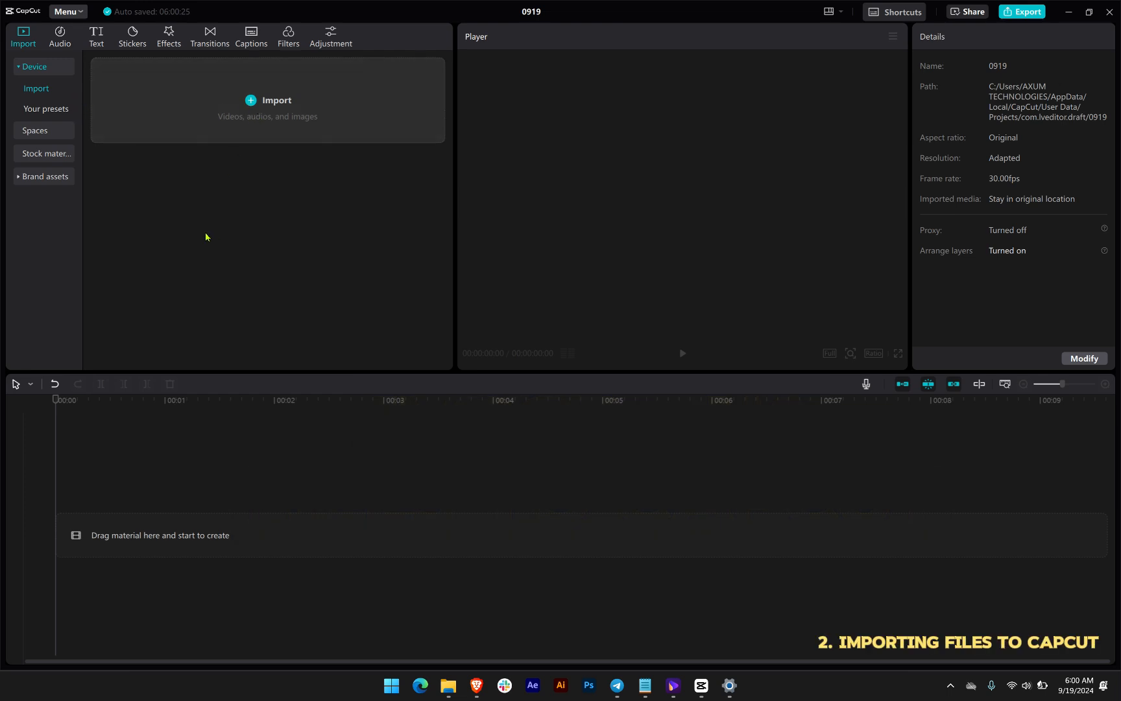
Import the video 223461_small from the Capcut folder inside Downloads > Babaa into the empty project.
left_click(250, 104)
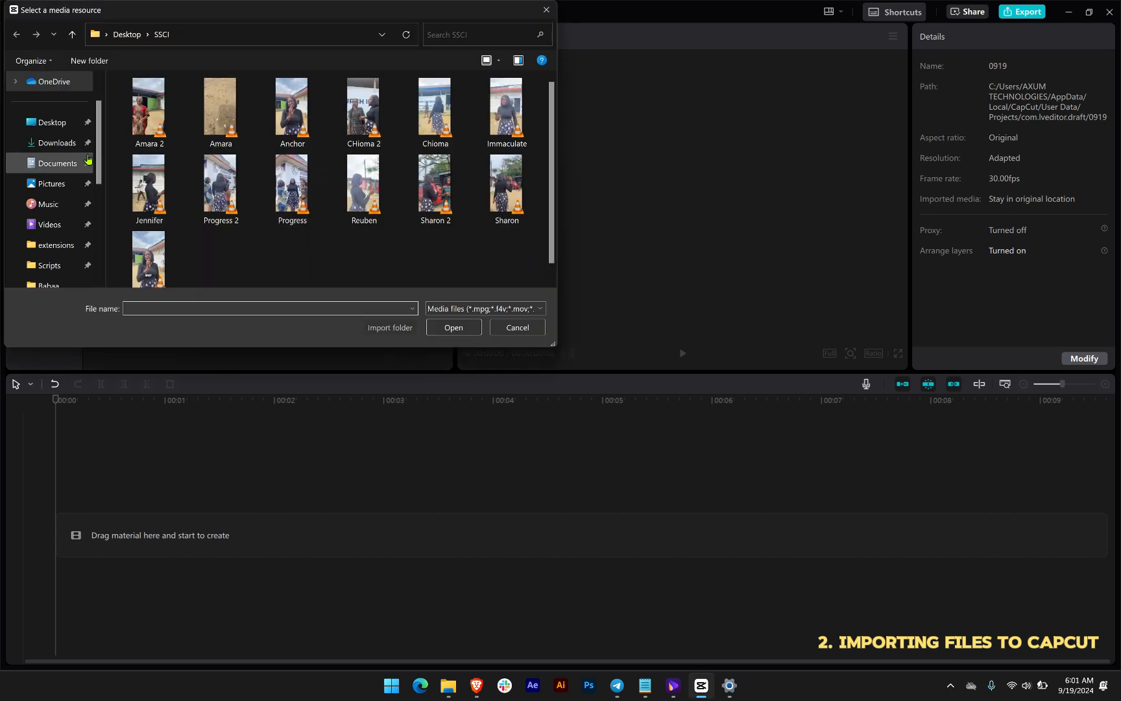
left_click(57, 143)
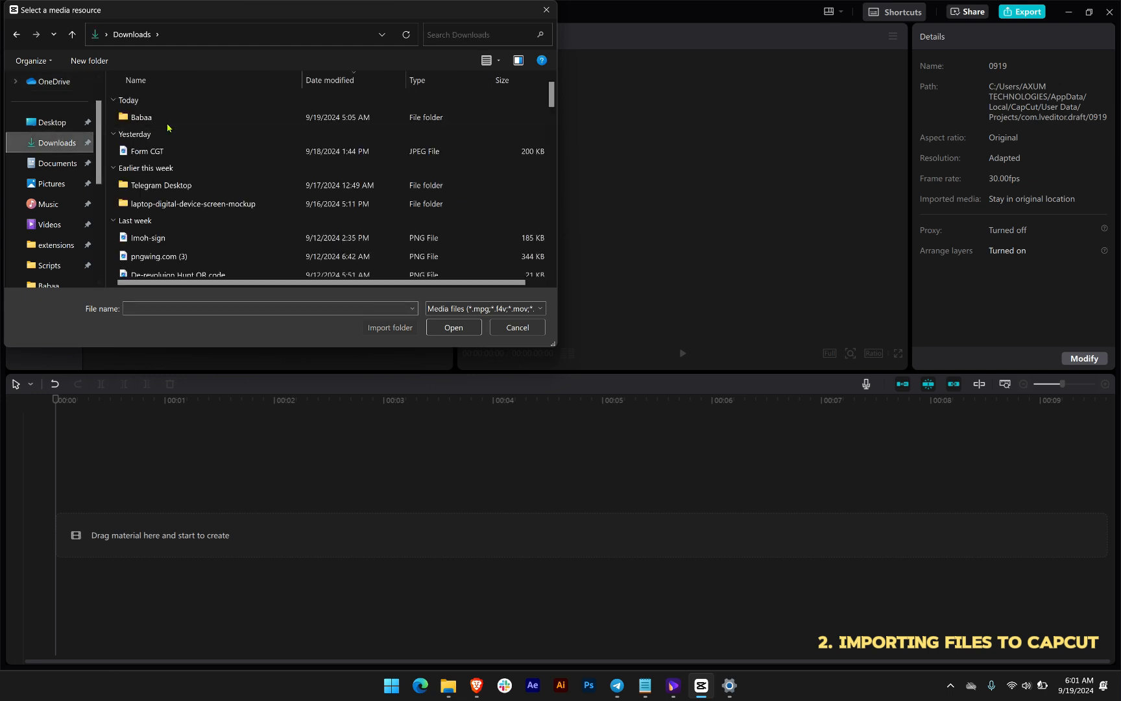
double_click(167, 119)
double_click(178, 124)
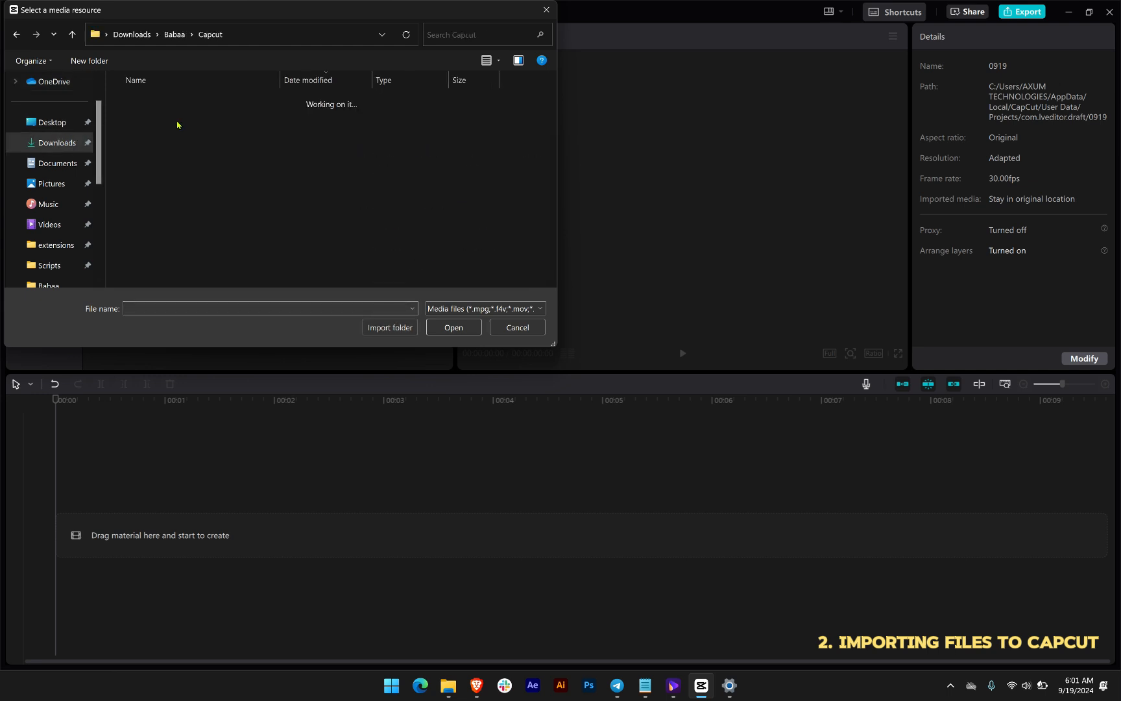
left_click_drag(230, 10, 414, 55)
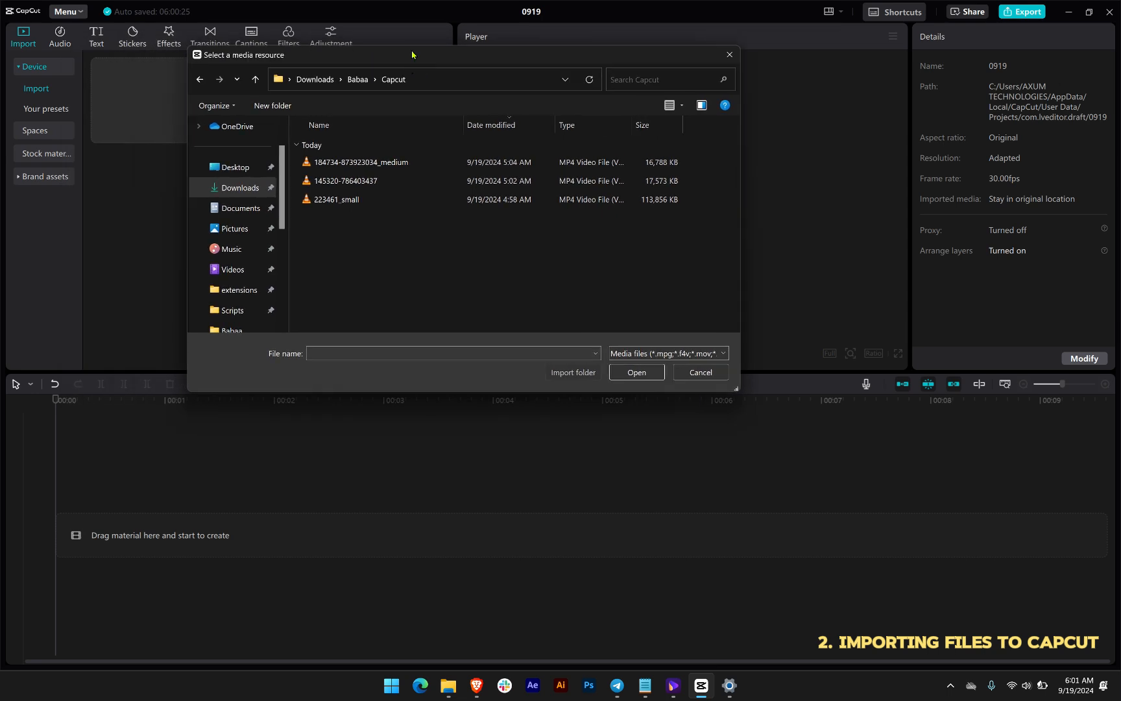
left_click(372, 198)
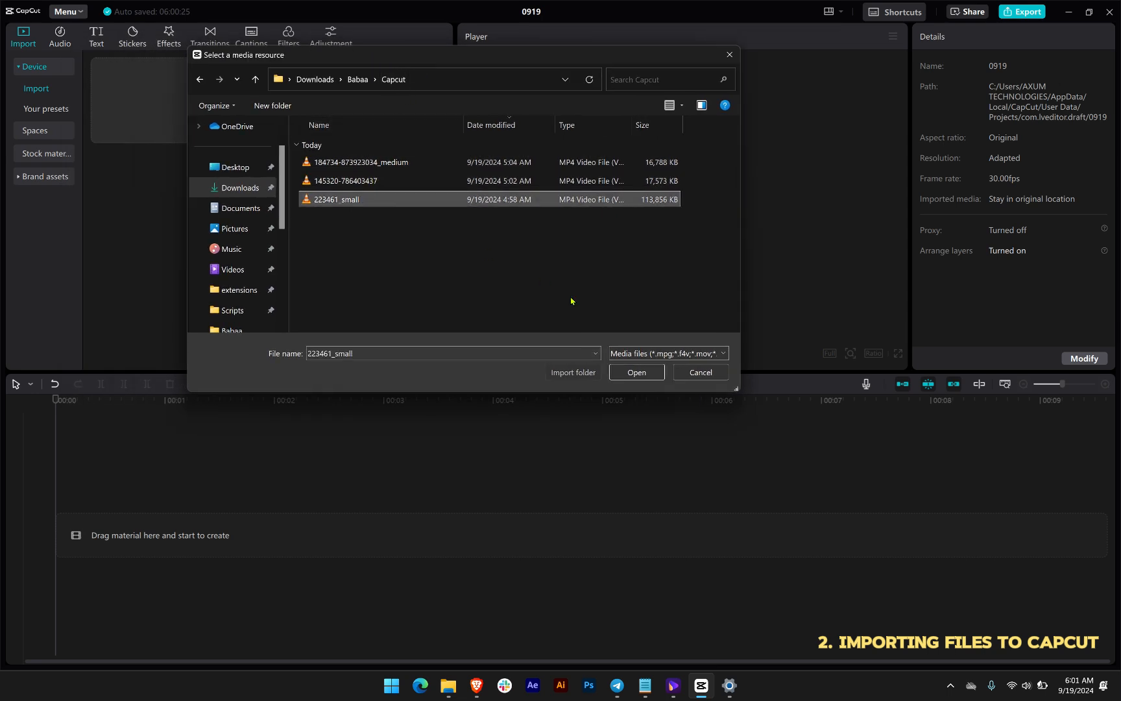
left_click(618, 375)
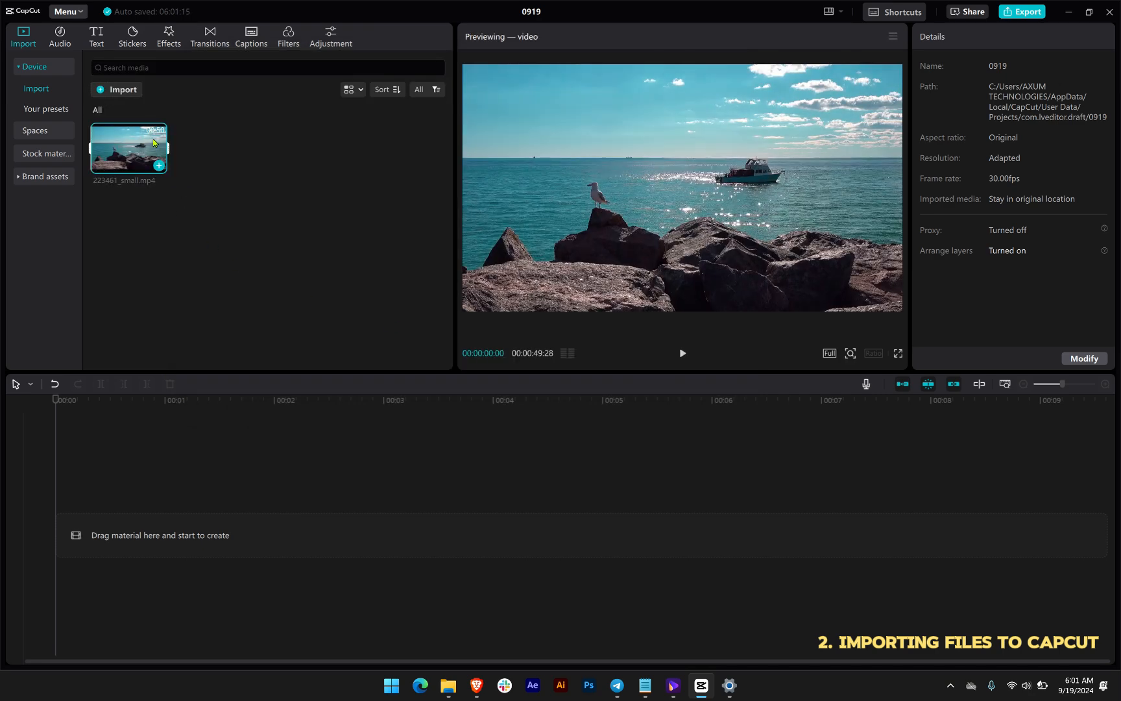
left_click(448, 685)
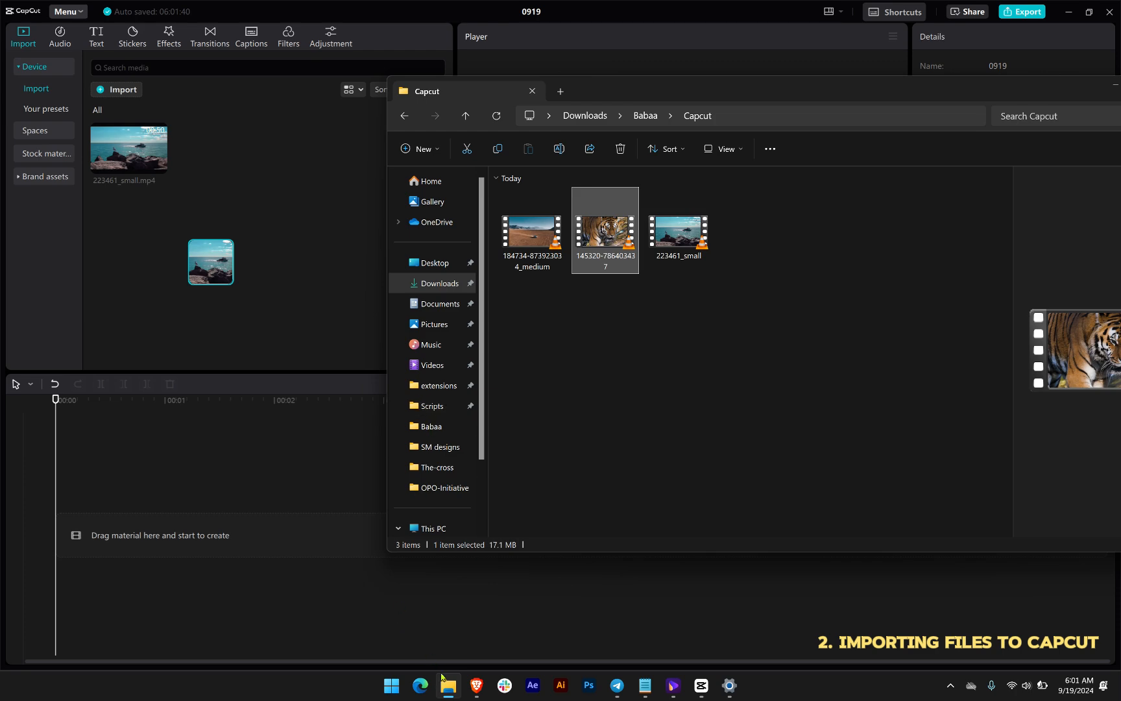
left_click(443, 678)
left_click(443, 678)
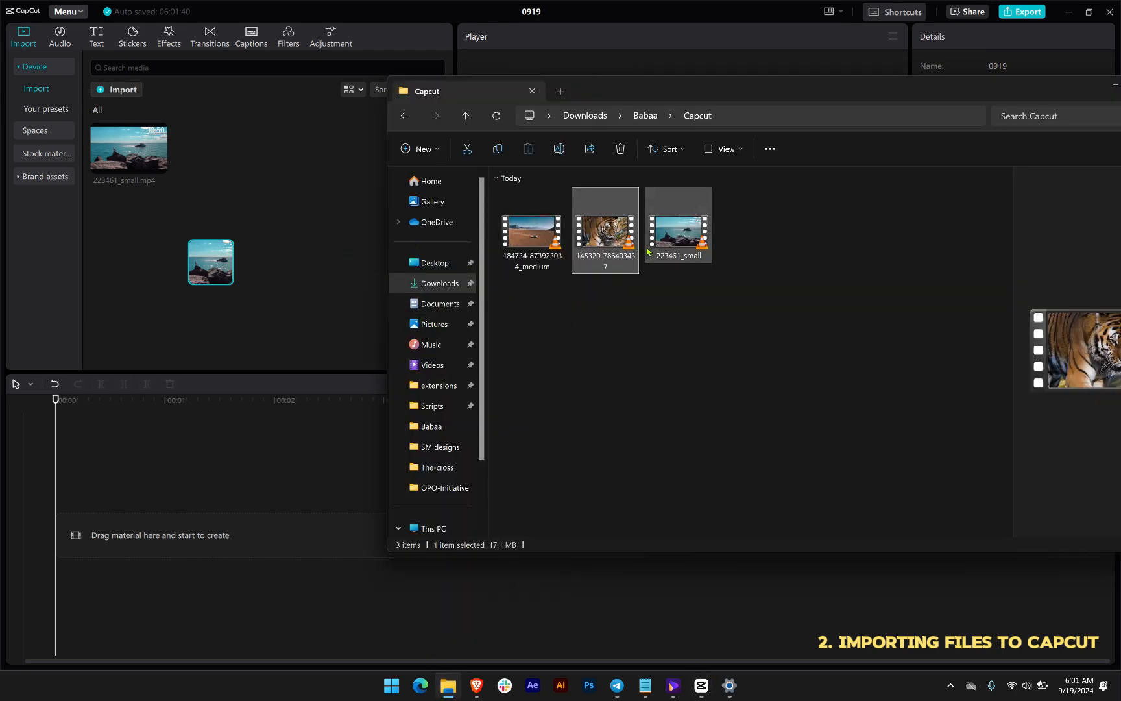
left_click_drag(603, 230, 284, 259)
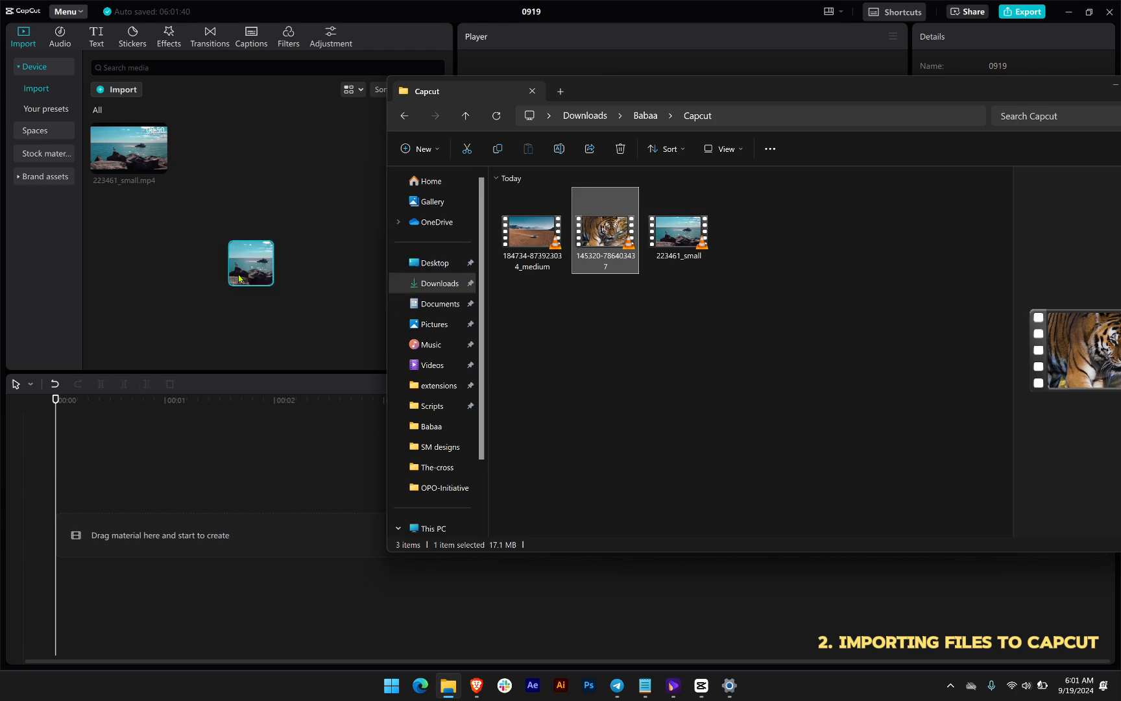
left_click(285, 234)
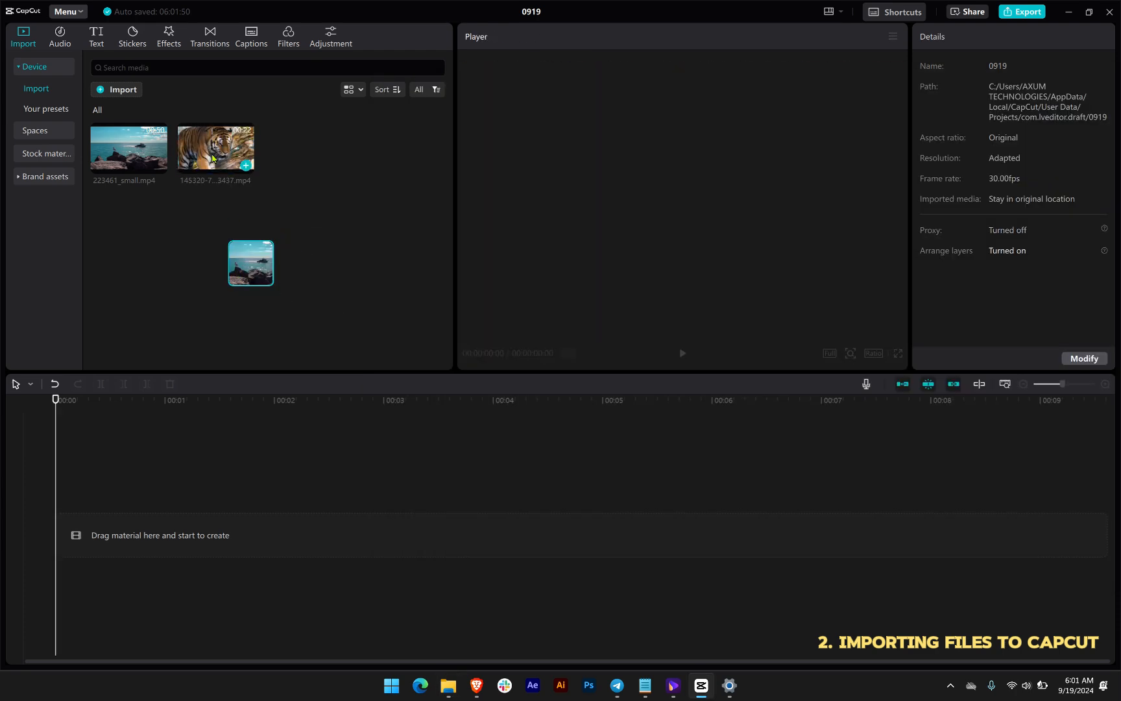
Preview the imported tiger and seaside videos alternately in the player.
left_click(212, 158)
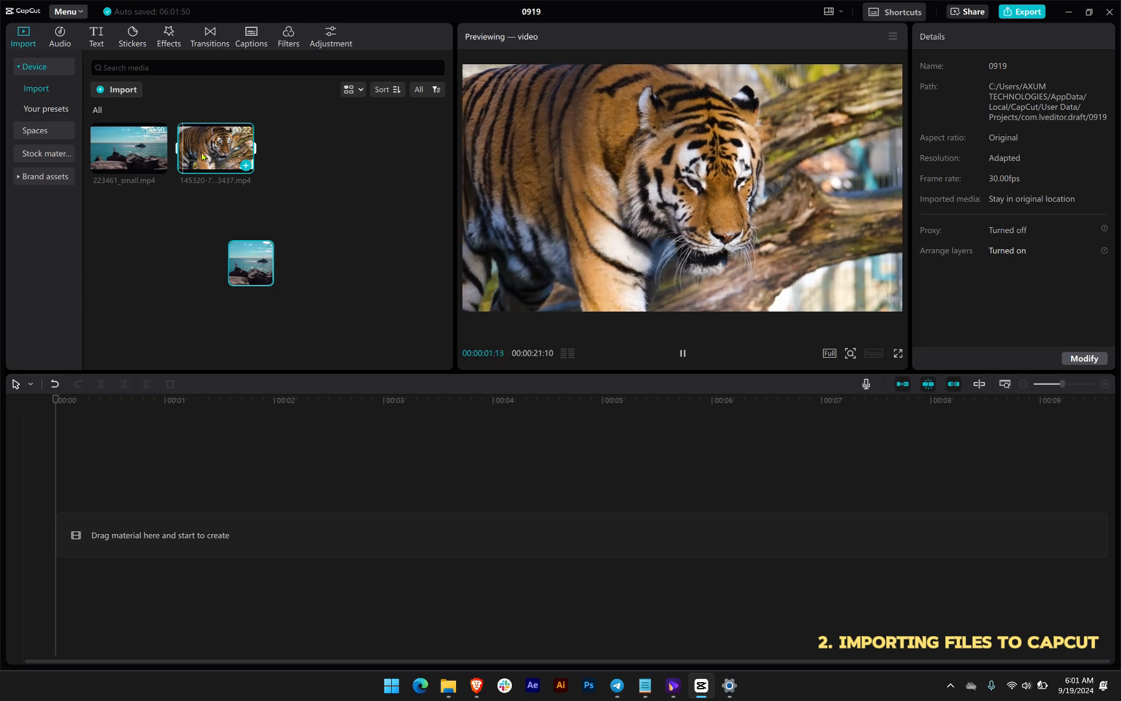
left_click(135, 154)
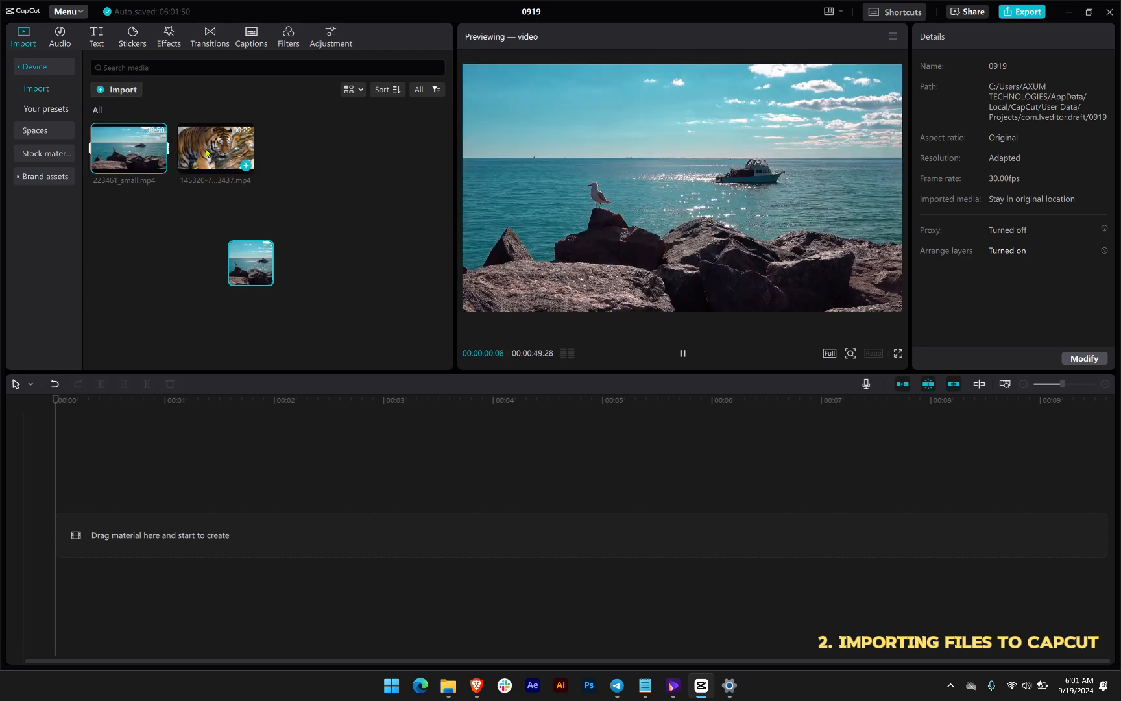
left_click(206, 153)
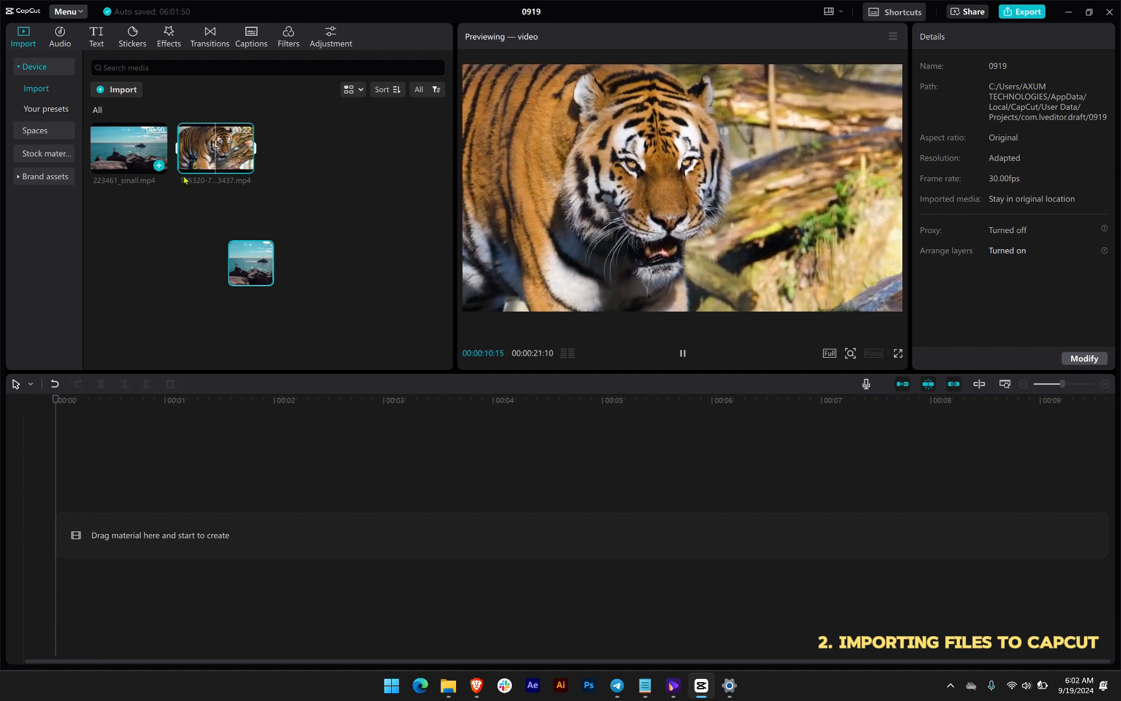
left_click(166, 155)
left_click(205, 150)
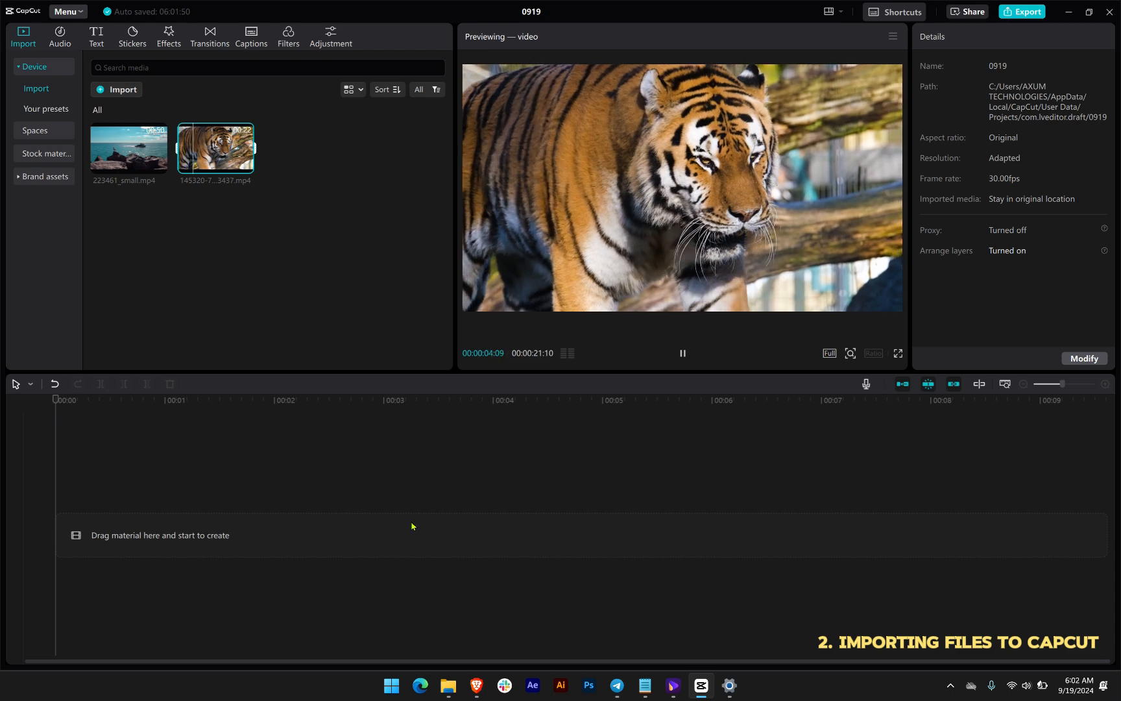
left_click(446, 686)
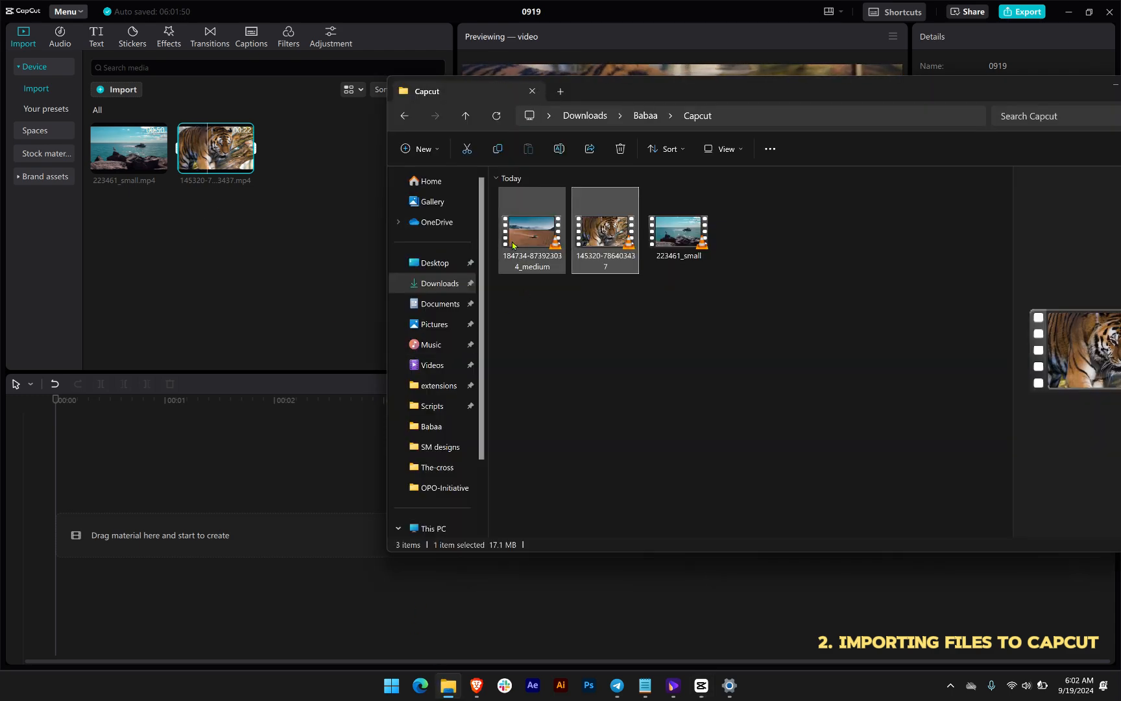
left_click_drag(512, 245, 222, 263)
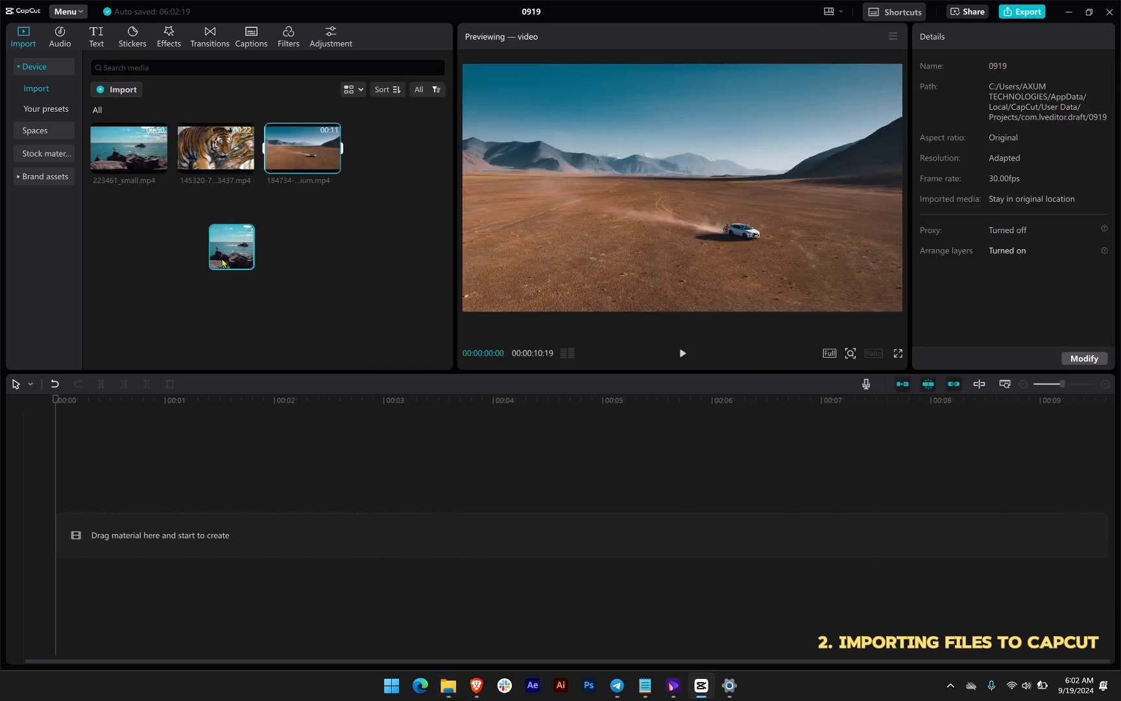
left_click(235, 205)
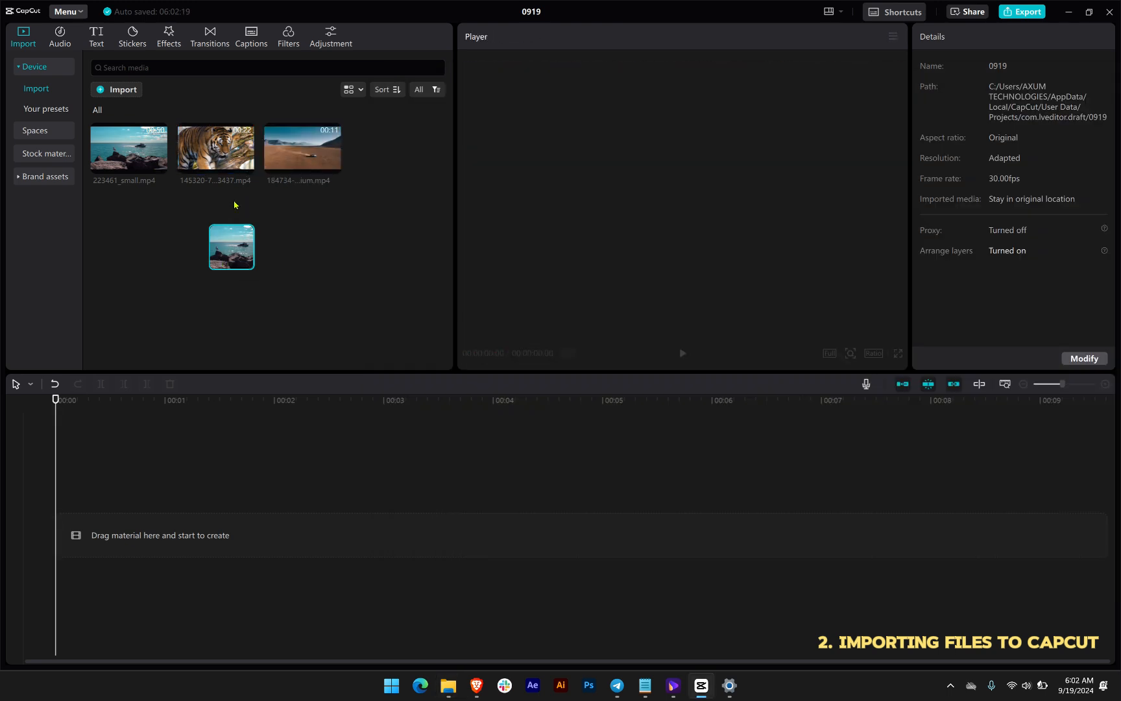
left_click(109, 91)
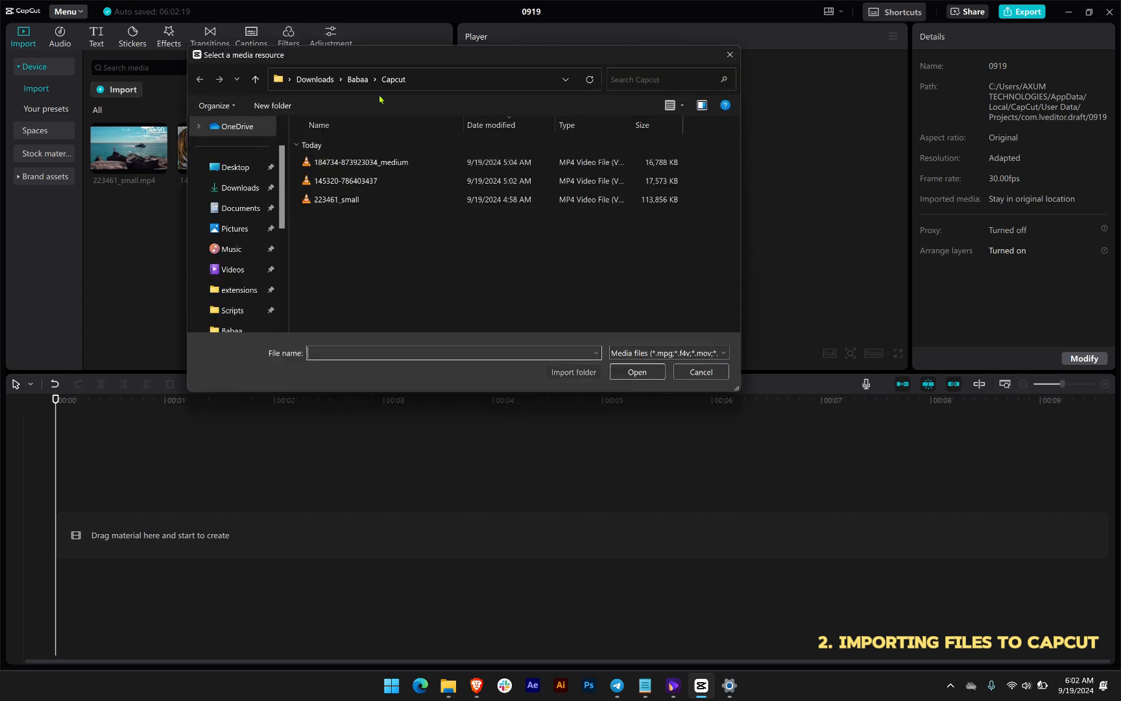
left_click(383, 166)
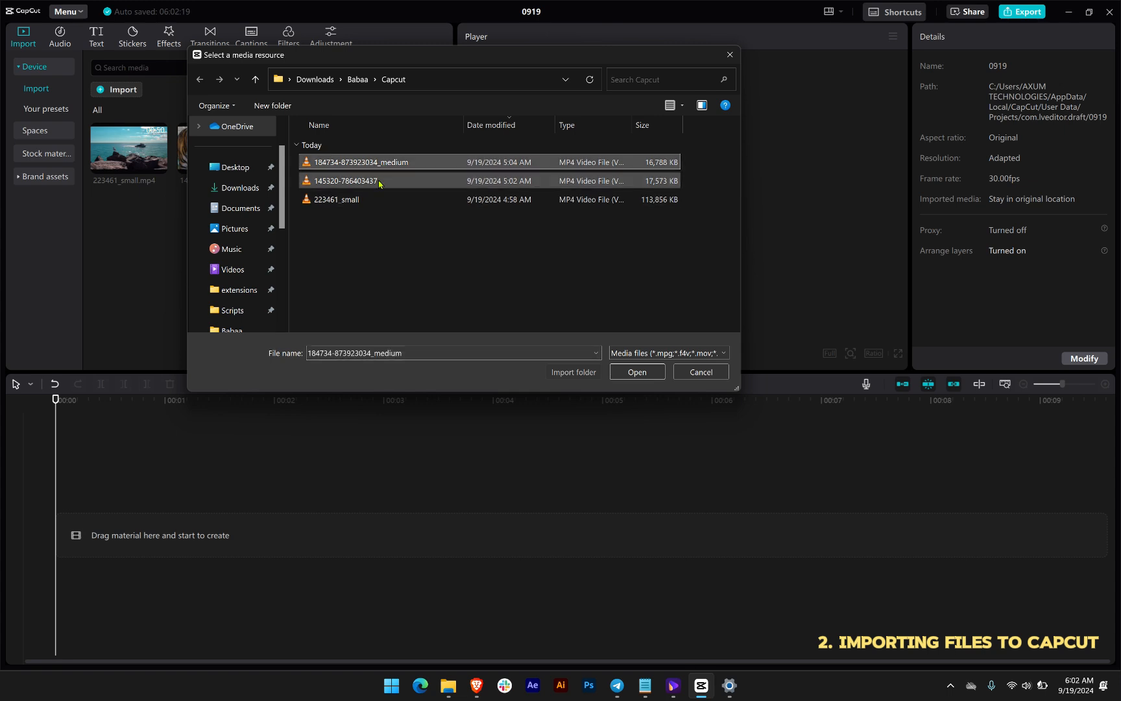
left_click(635, 375)
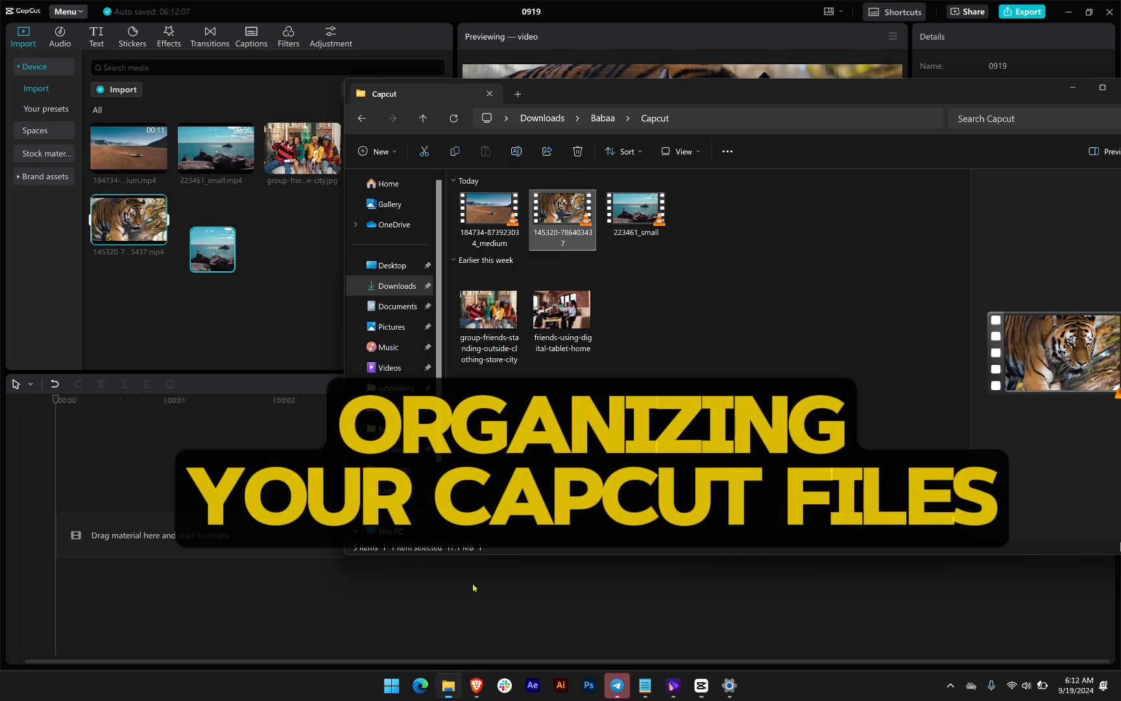
Add the image friends-using-digital-tablet-home from the File Explorer folder to the project's media.
left_click_drag(562, 311, 279, 310)
left_click(218, 263)
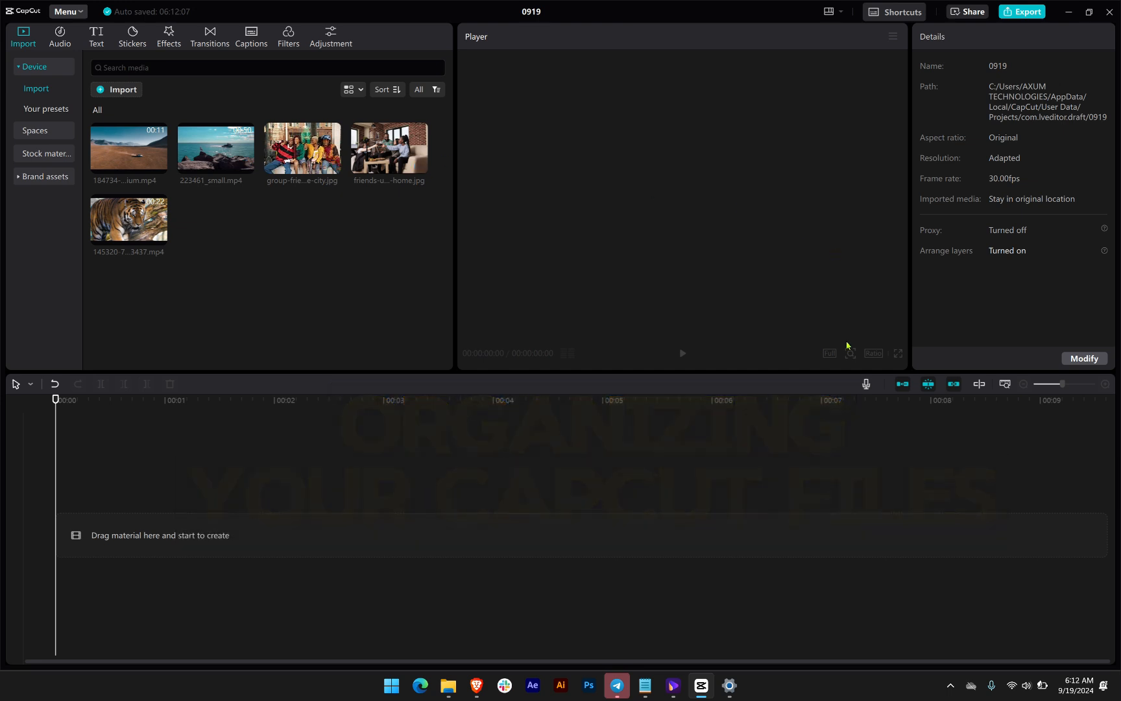
left_click_drag(397, 240, 298, 248)
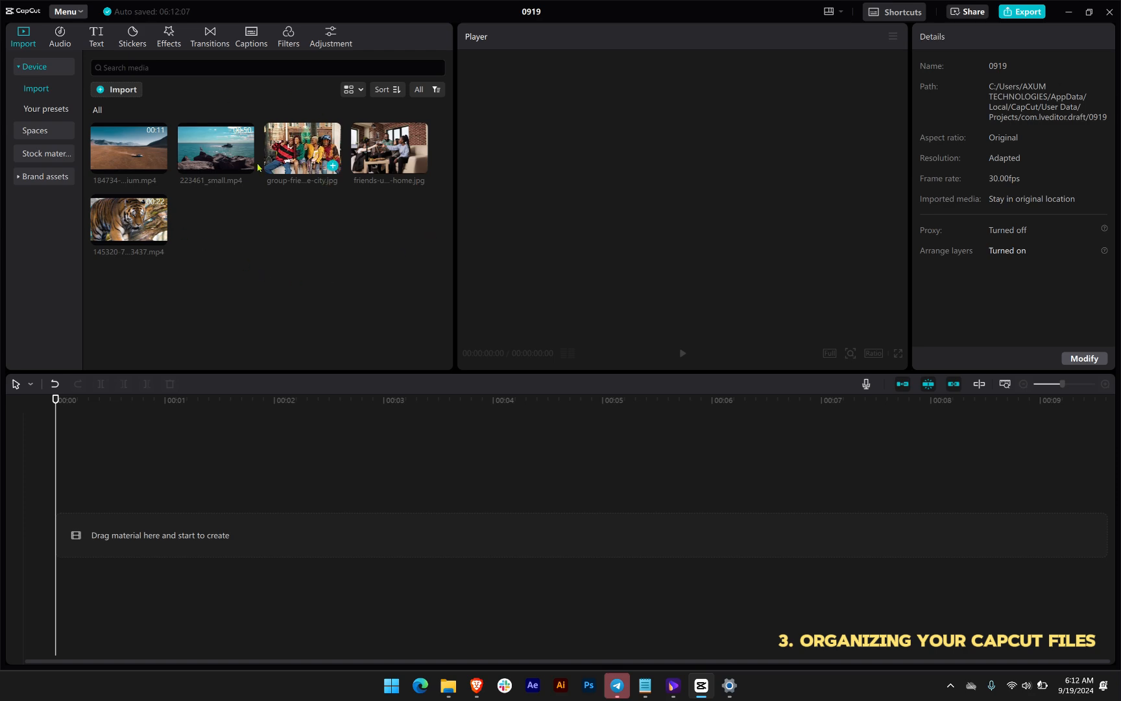
Preview the imported images and the seaside, desert and tiger videos one after another, and clear the selection.
left_click(279, 161)
left_click(218, 160)
left_click(384, 157)
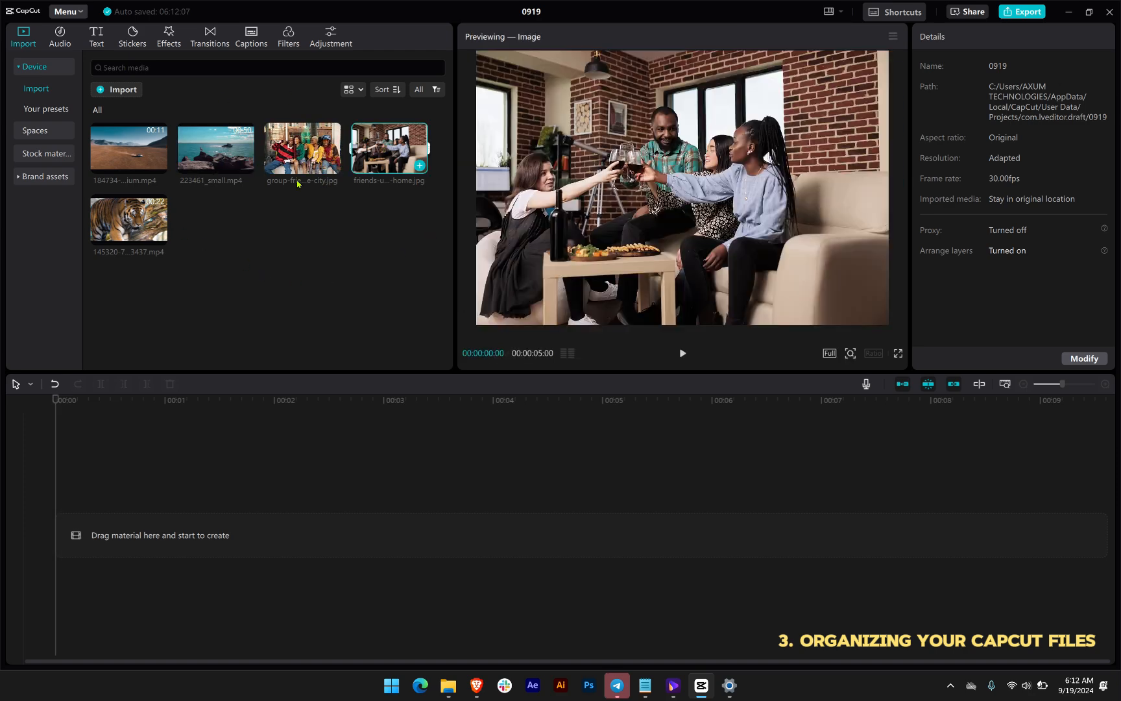
left_click(139, 155)
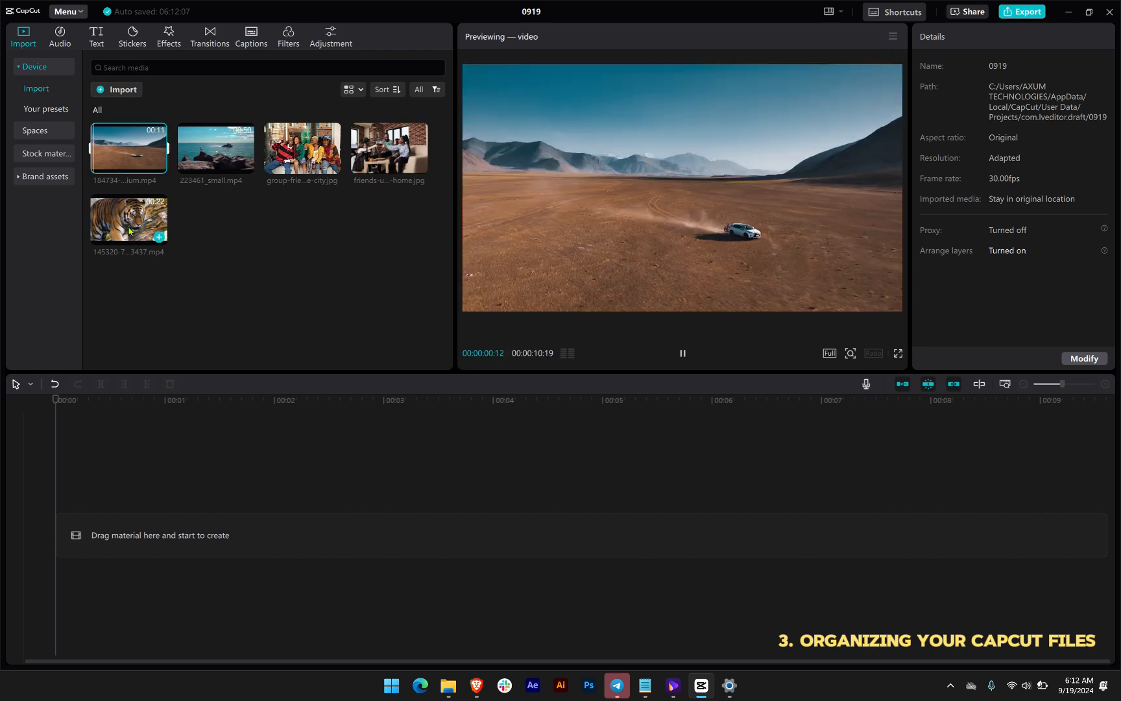
left_click(130, 231)
left_click(260, 253)
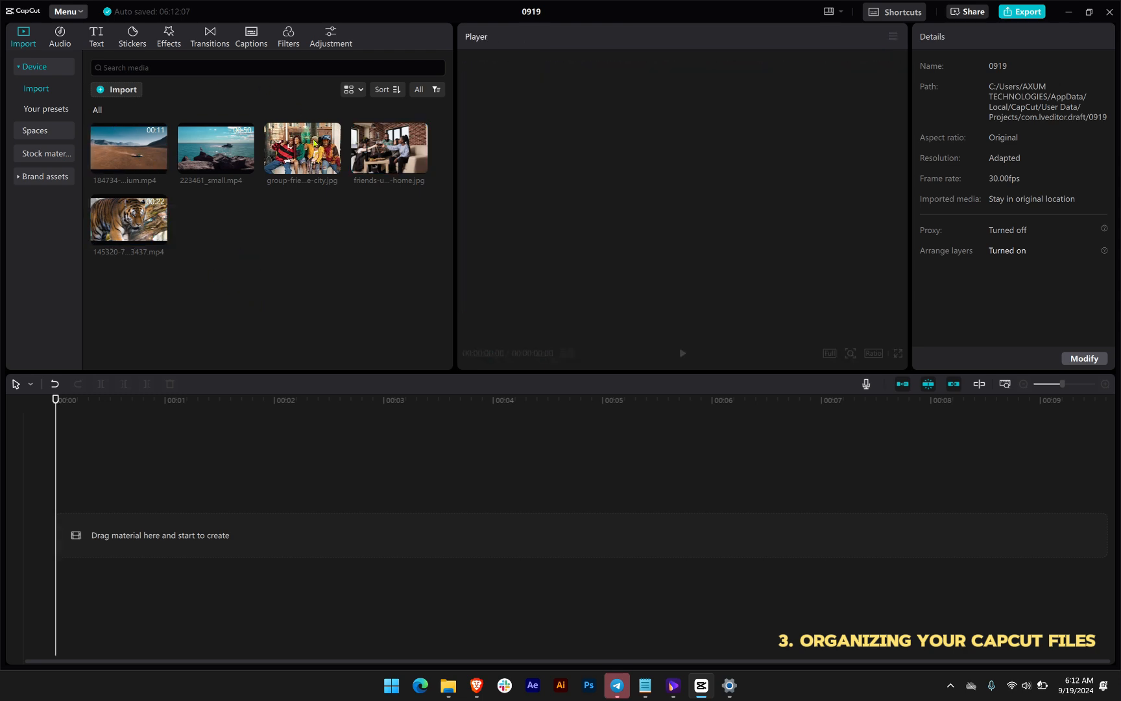
Move the tiger video into a new folder in the imported media and open that folder.
right_click(377, 352)
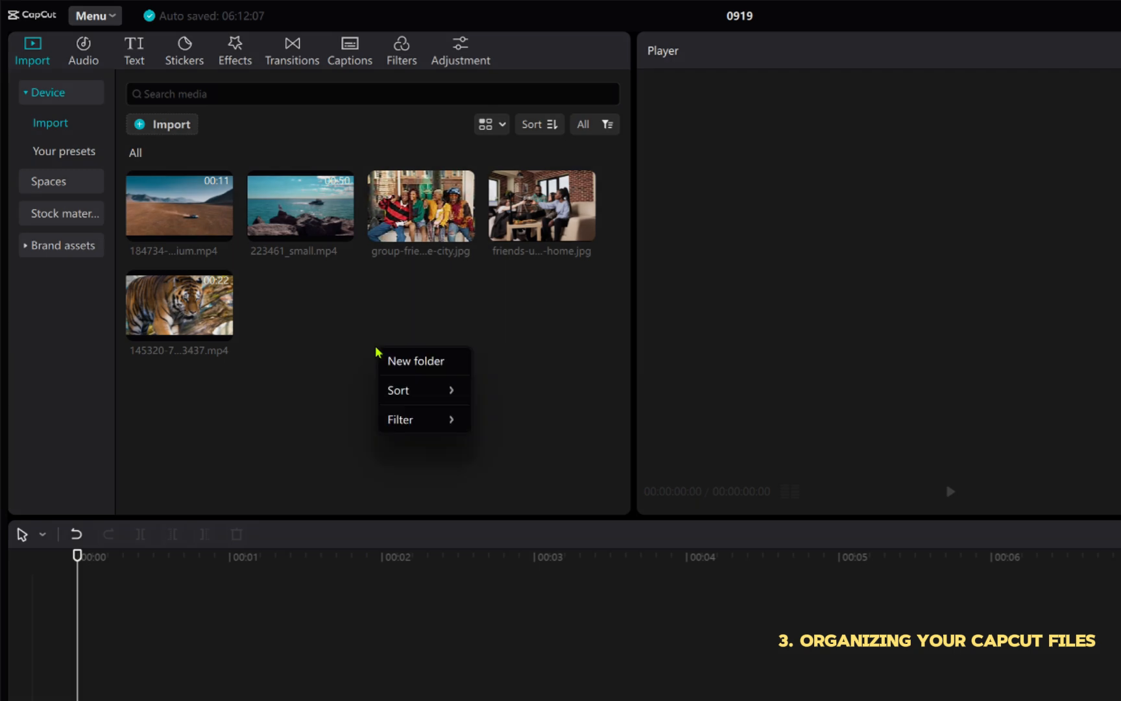
left_click(422, 368)
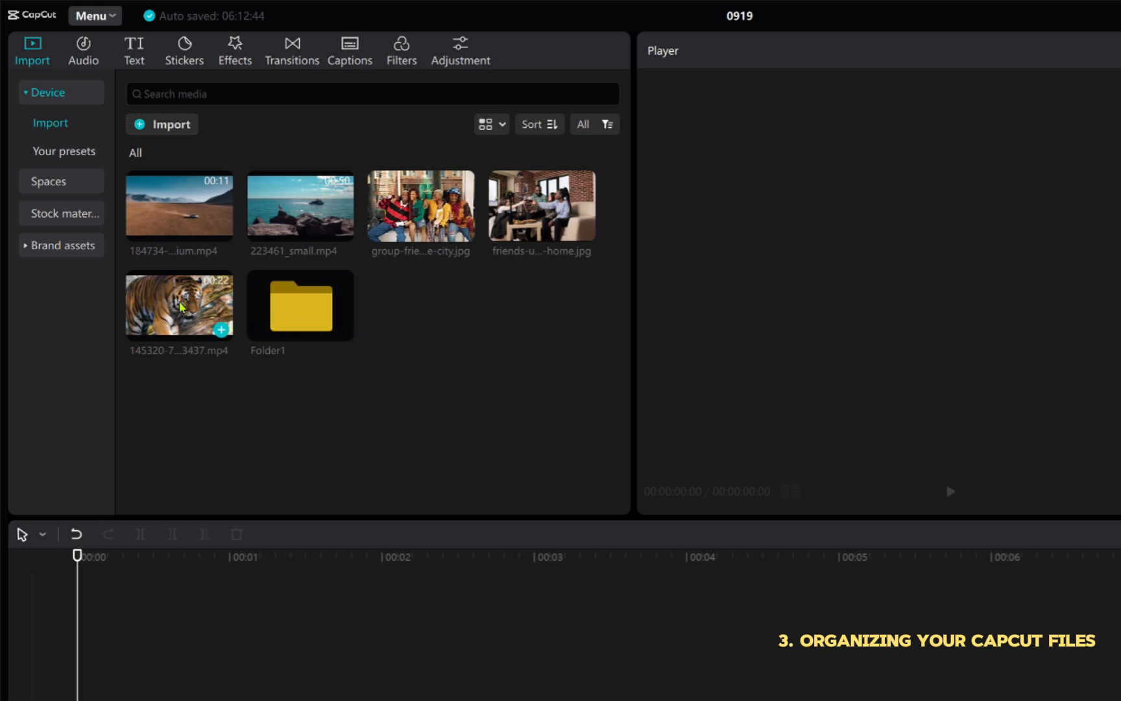
left_click_drag(178, 303, 318, 305)
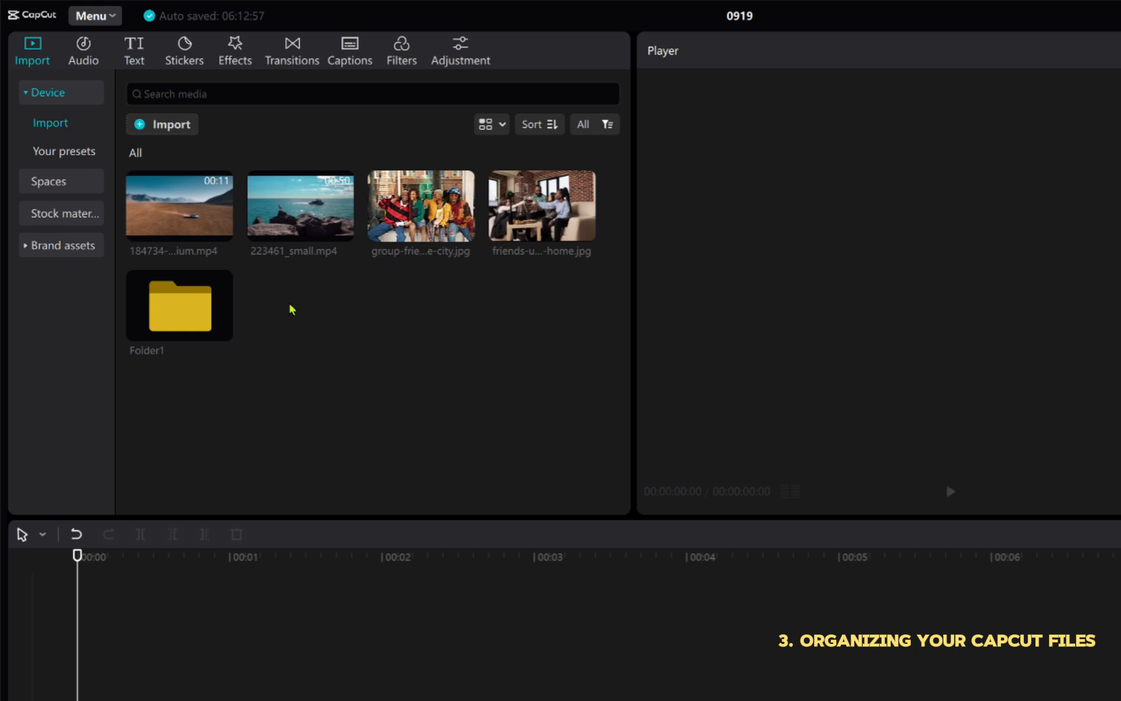
double_click(183, 312)
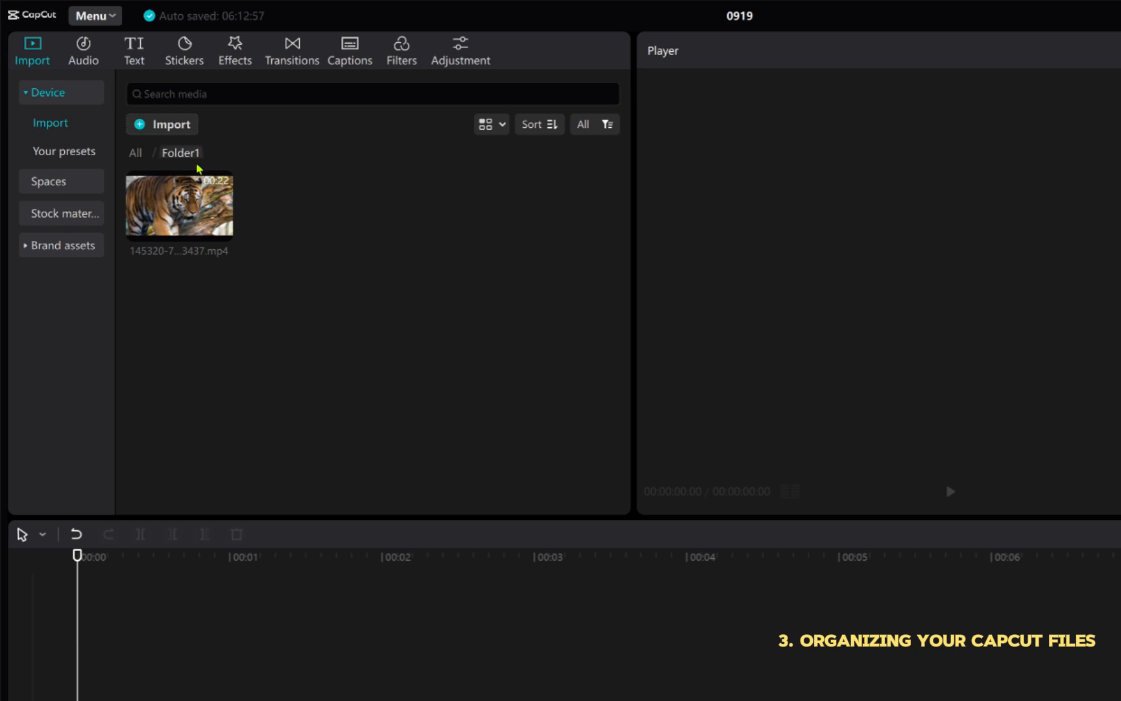
Return to the full media list and rename the folder holding the tiger video as Intro.
left_click(135, 152)
right_click(183, 302)
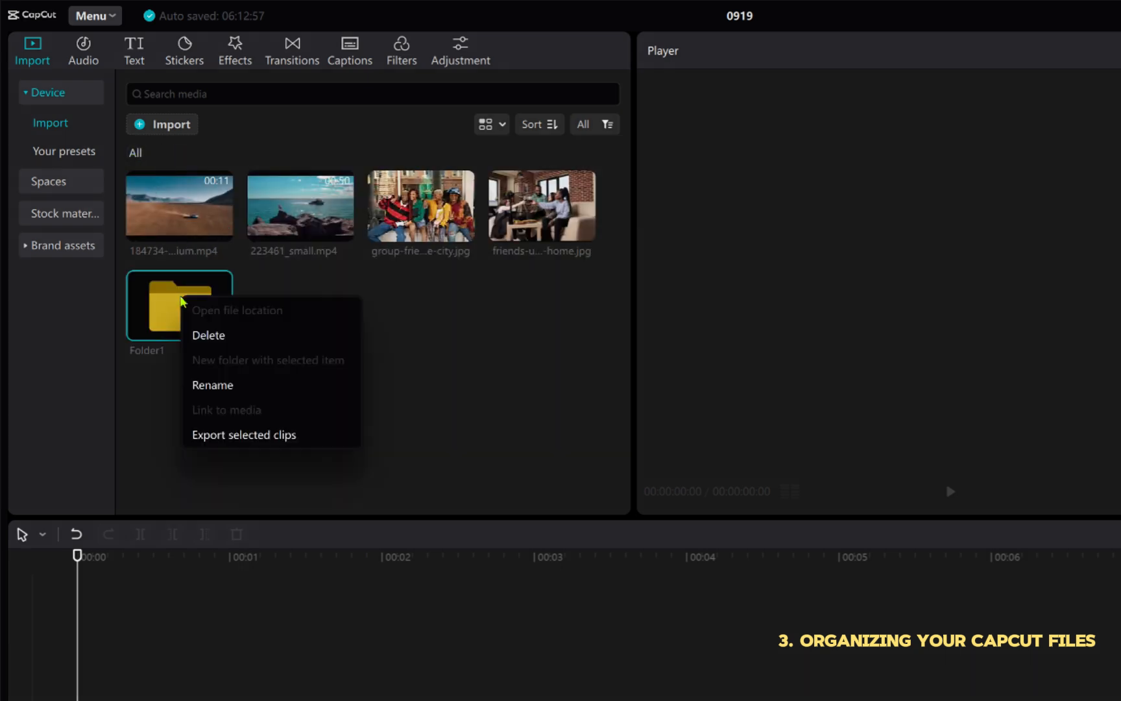
left_click(233, 384)
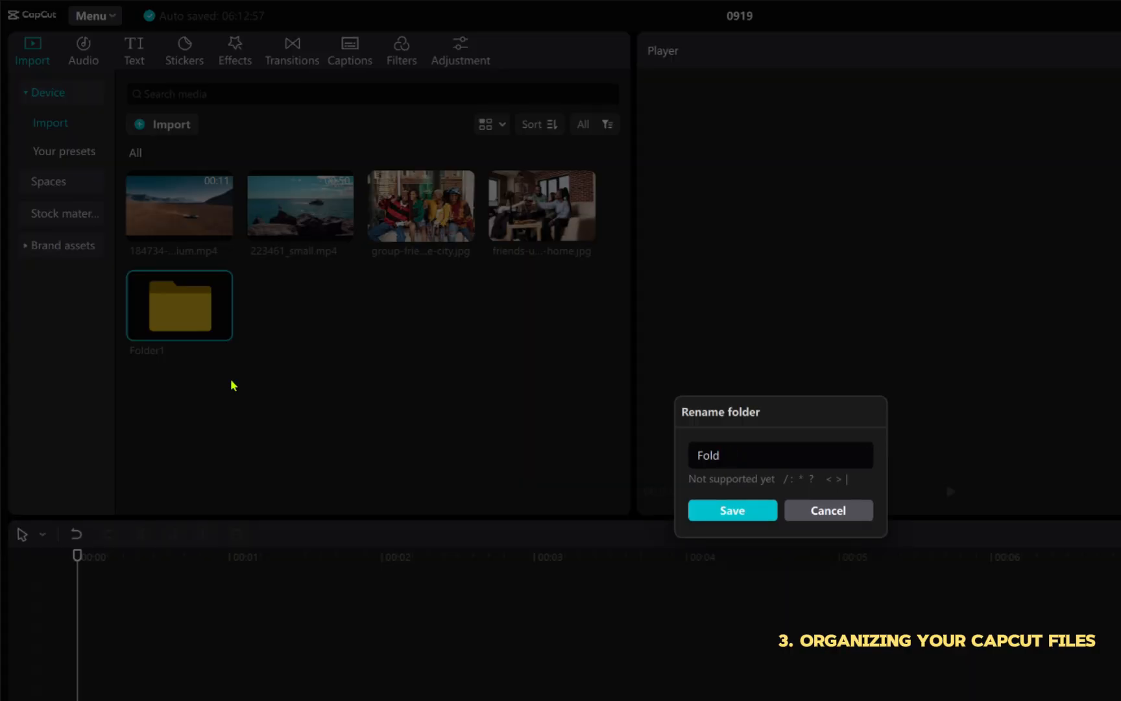
key("BackSpace")
key("BackSpace")
key("BackSpace")
key("BackSpace")
type("I")
left_click(721, 511)
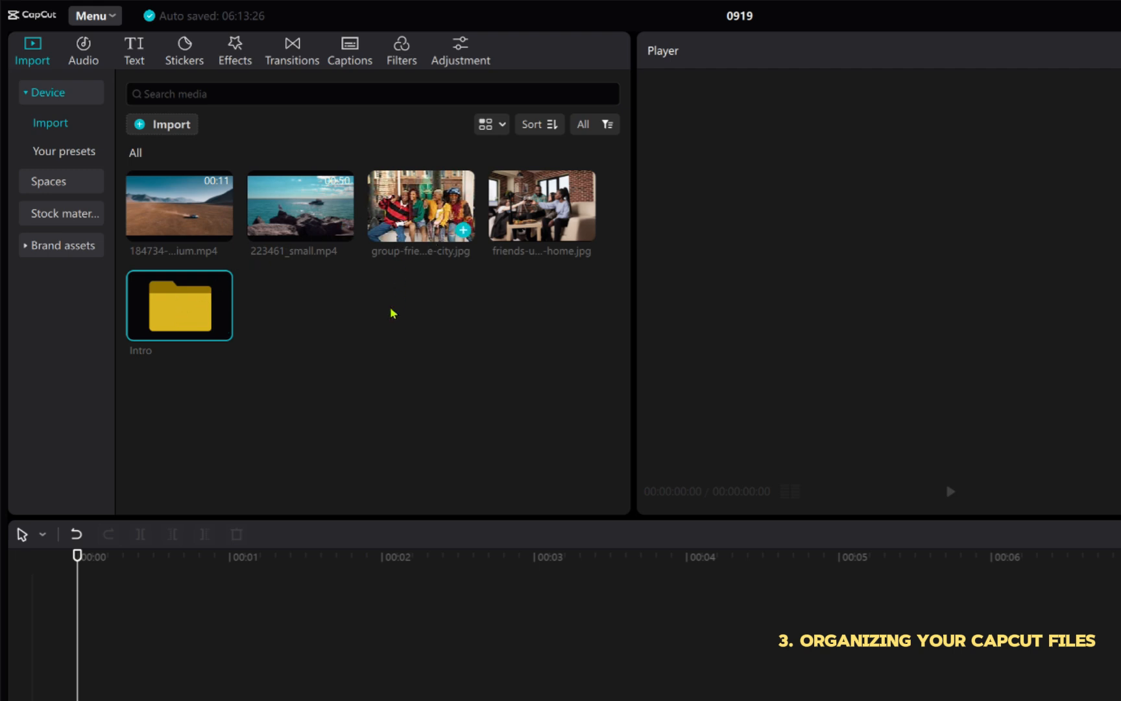
Move the group-friends city image into the Intro folder, check the folder's contents and return to the full media list.
left_click(410, 229)
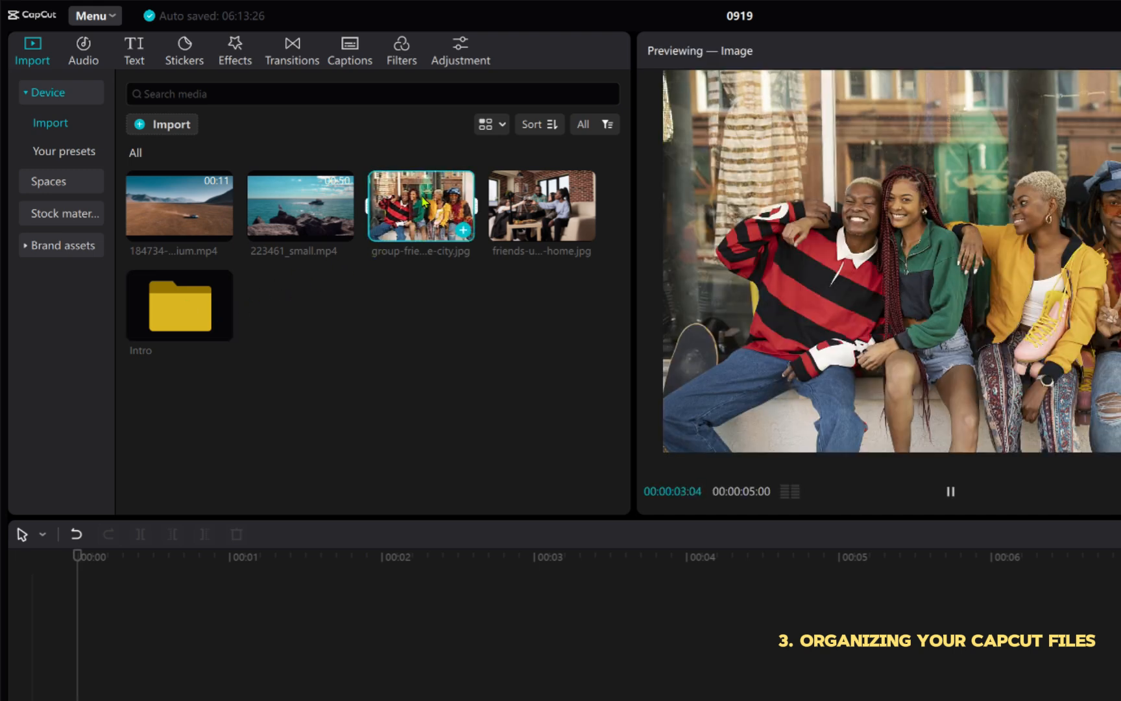
left_click_drag(413, 214, 275, 312)
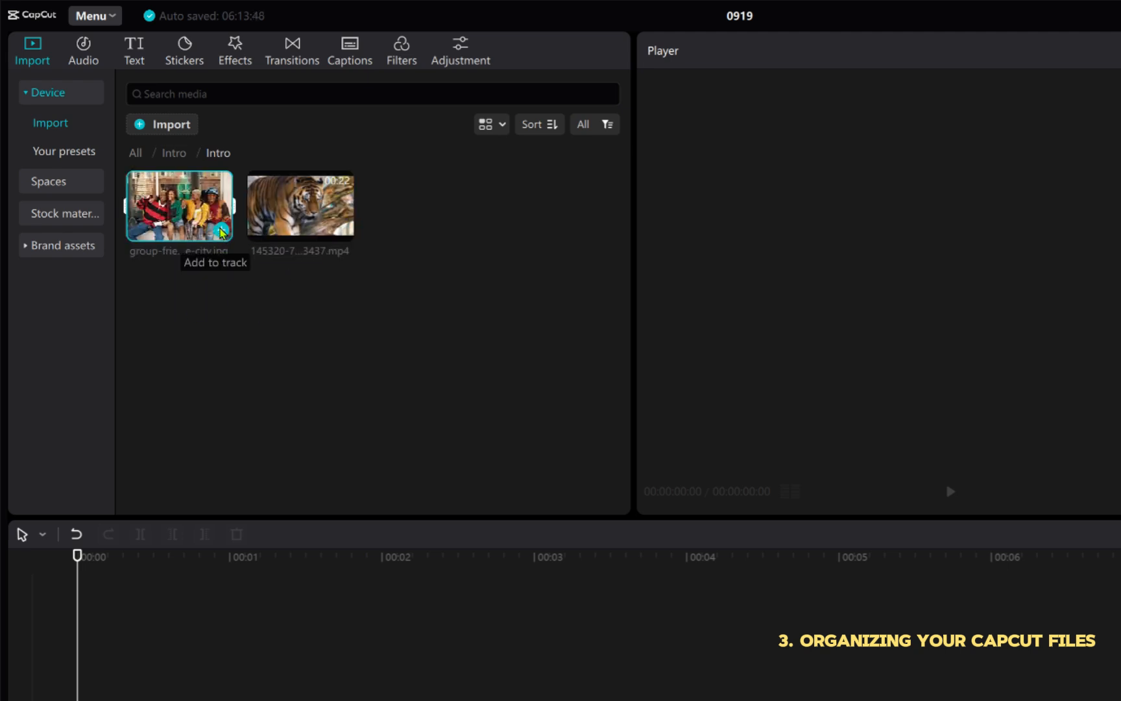
left_click(170, 153)
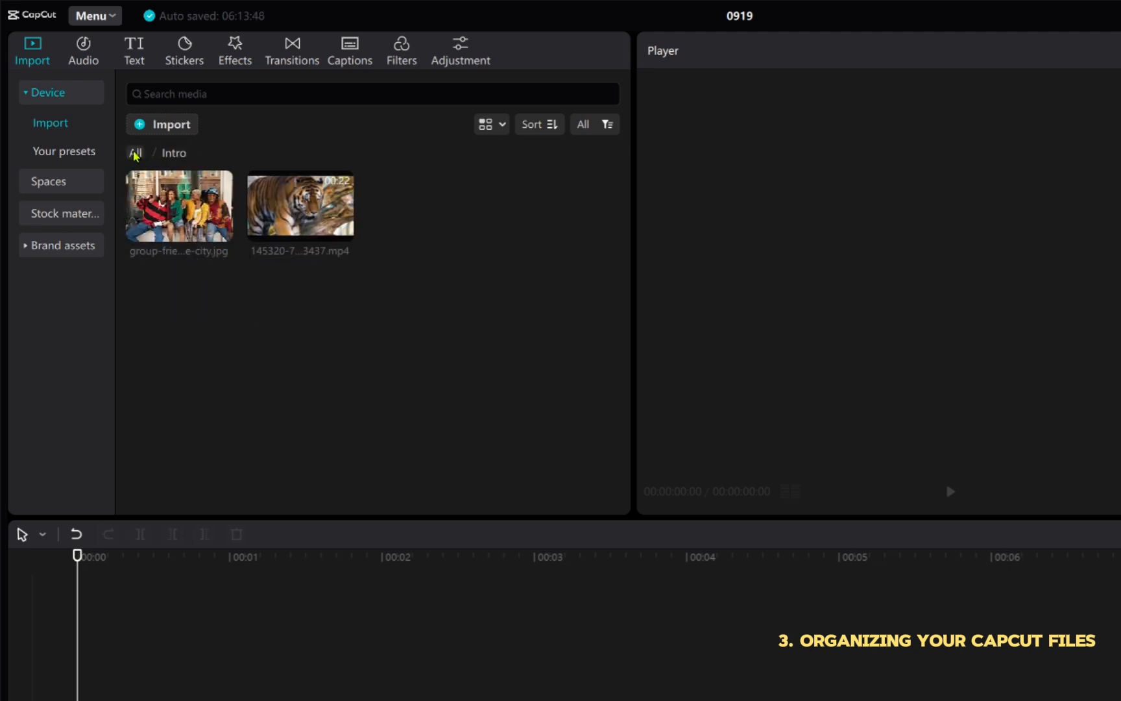
left_click(135, 155)
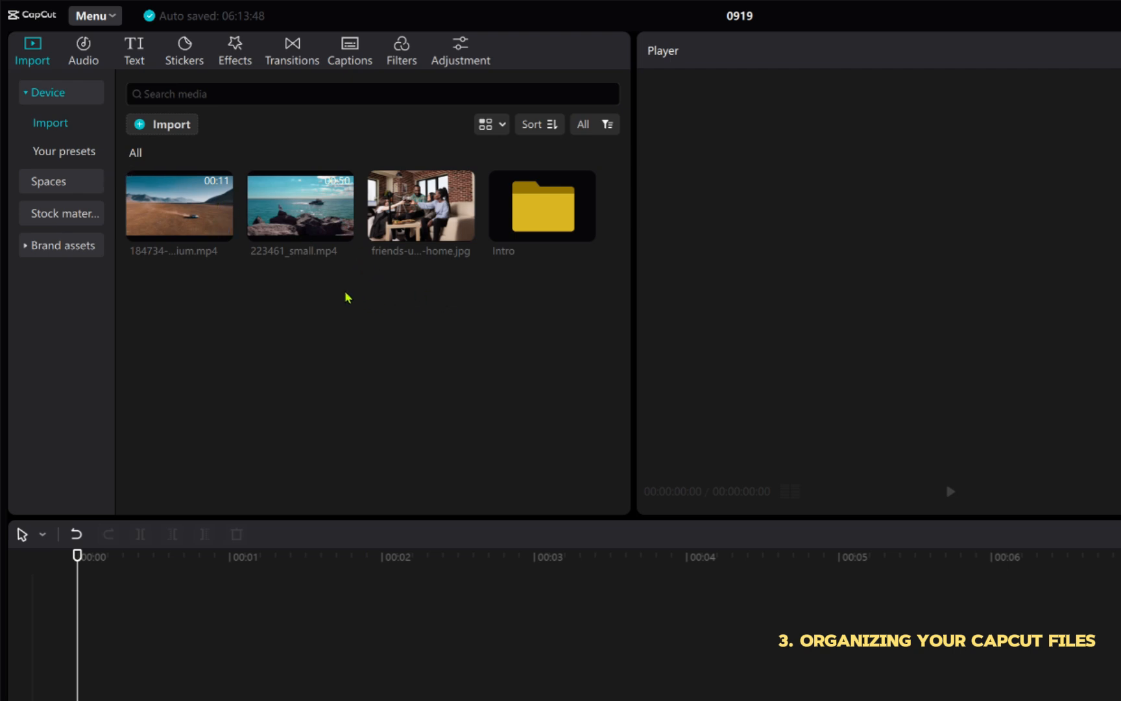
Create a second folder in the imported media and name it Outro.
right_click(316, 338)
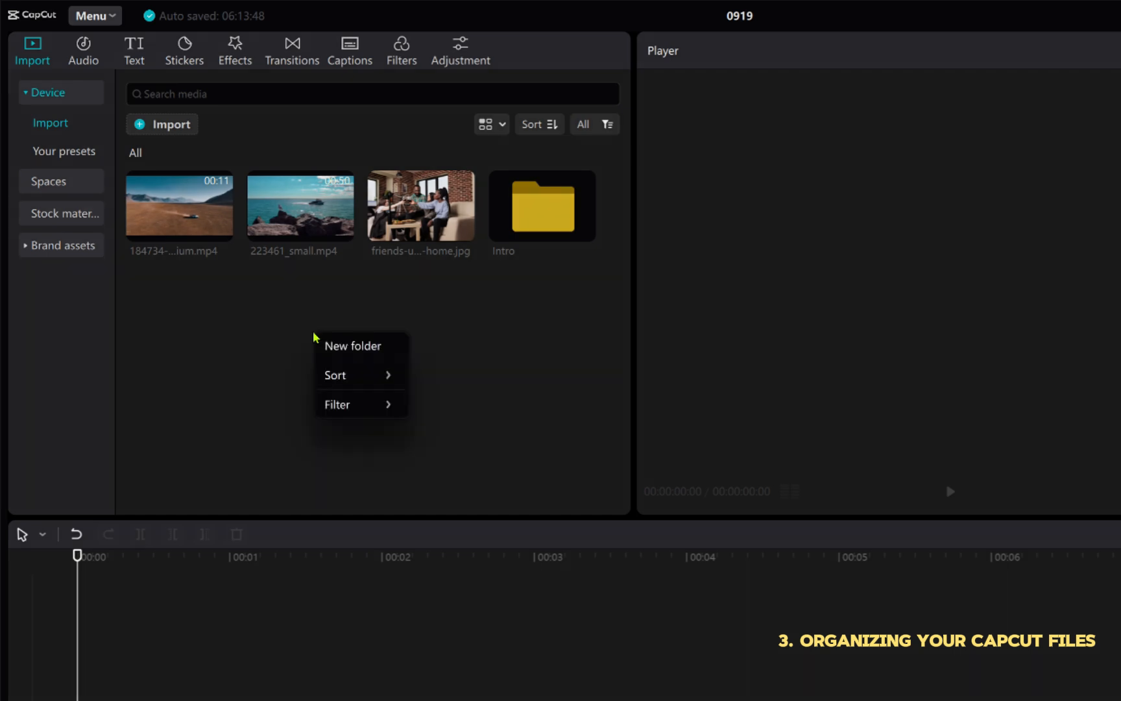
left_click(335, 346)
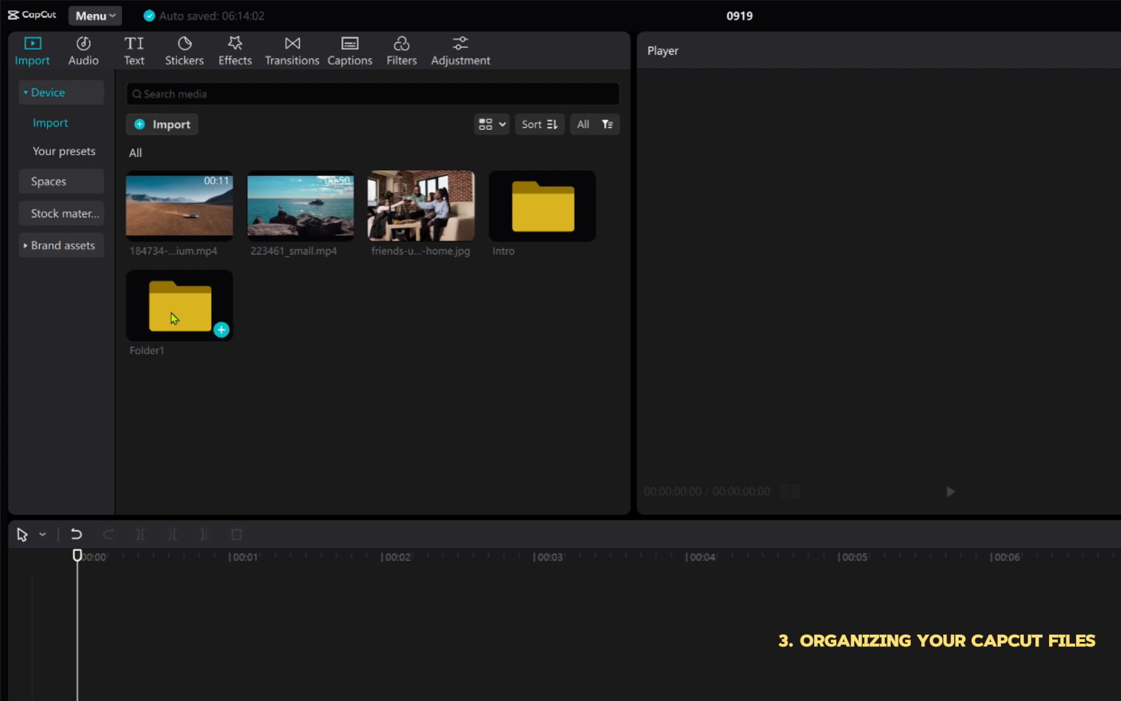
right_click(173, 318)
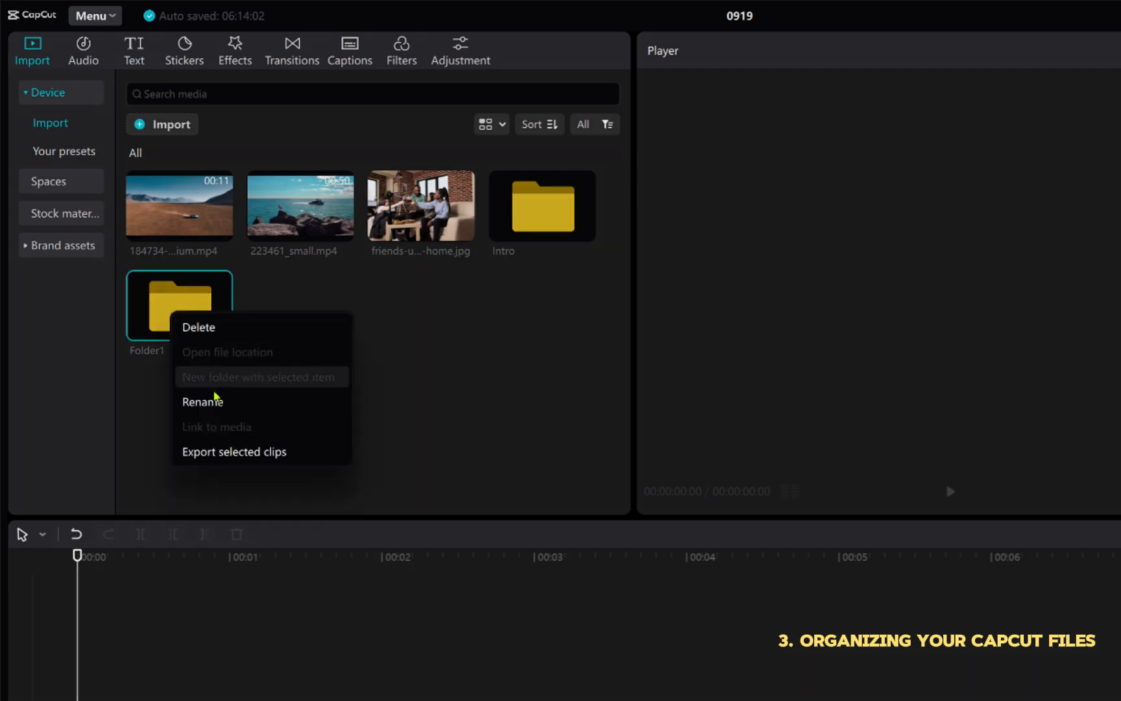
left_click(214, 400)
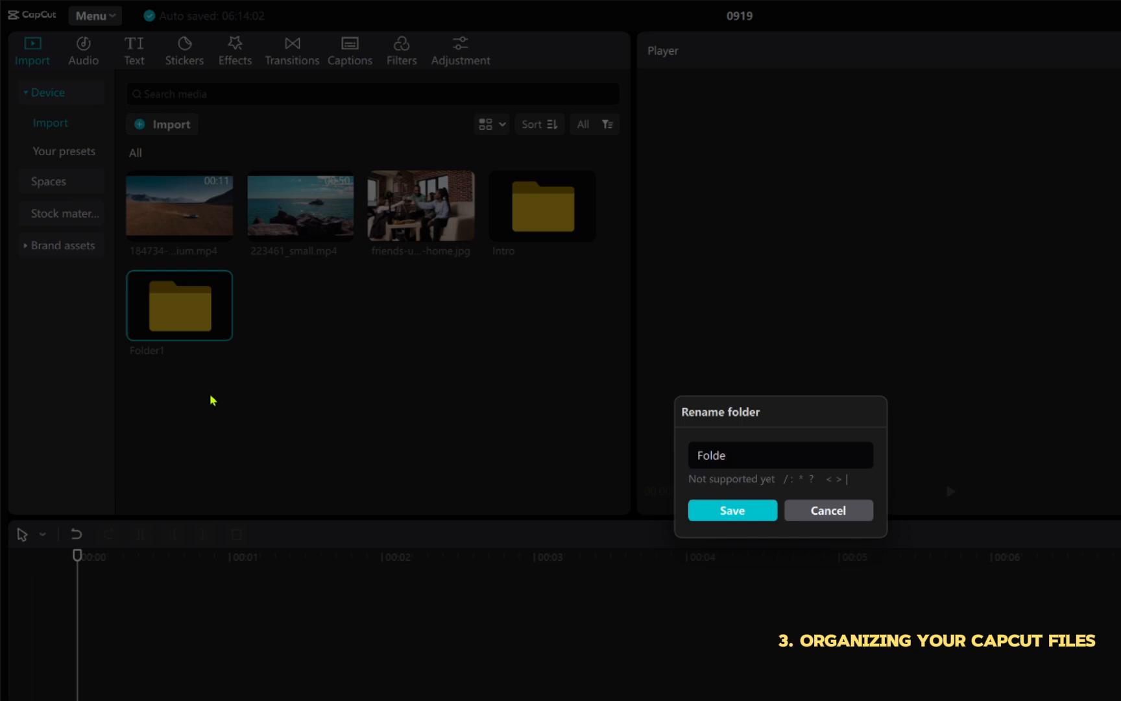
key("BackSpace")
key("BackSpace")
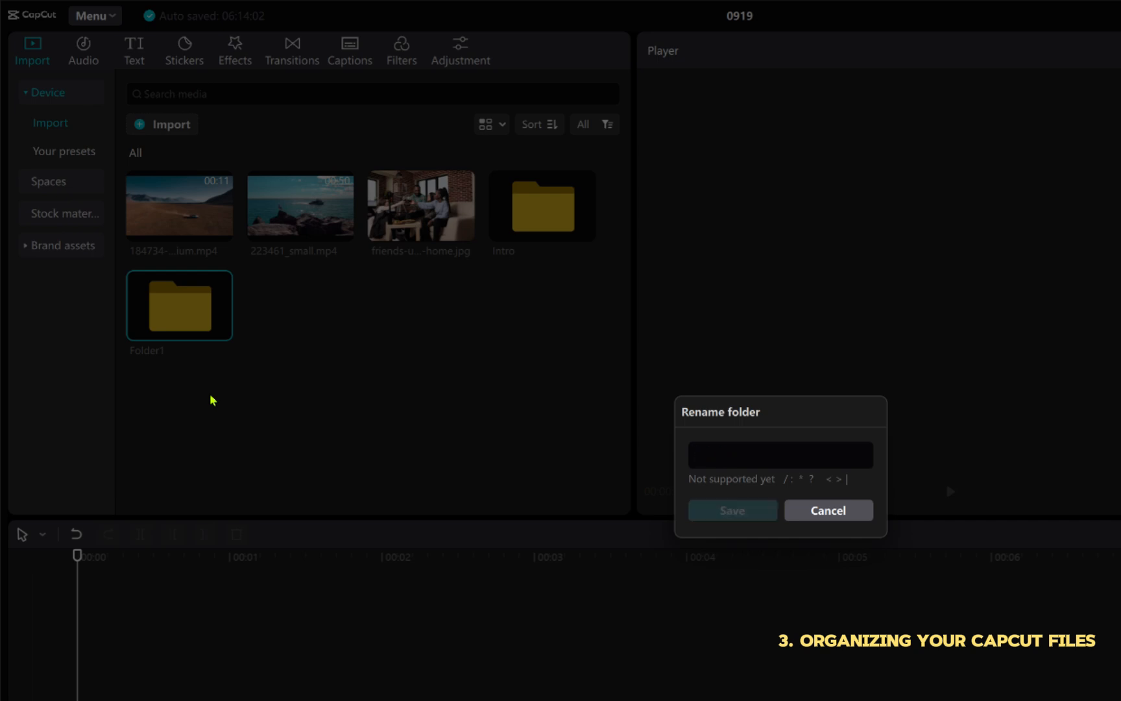
type("Outro")
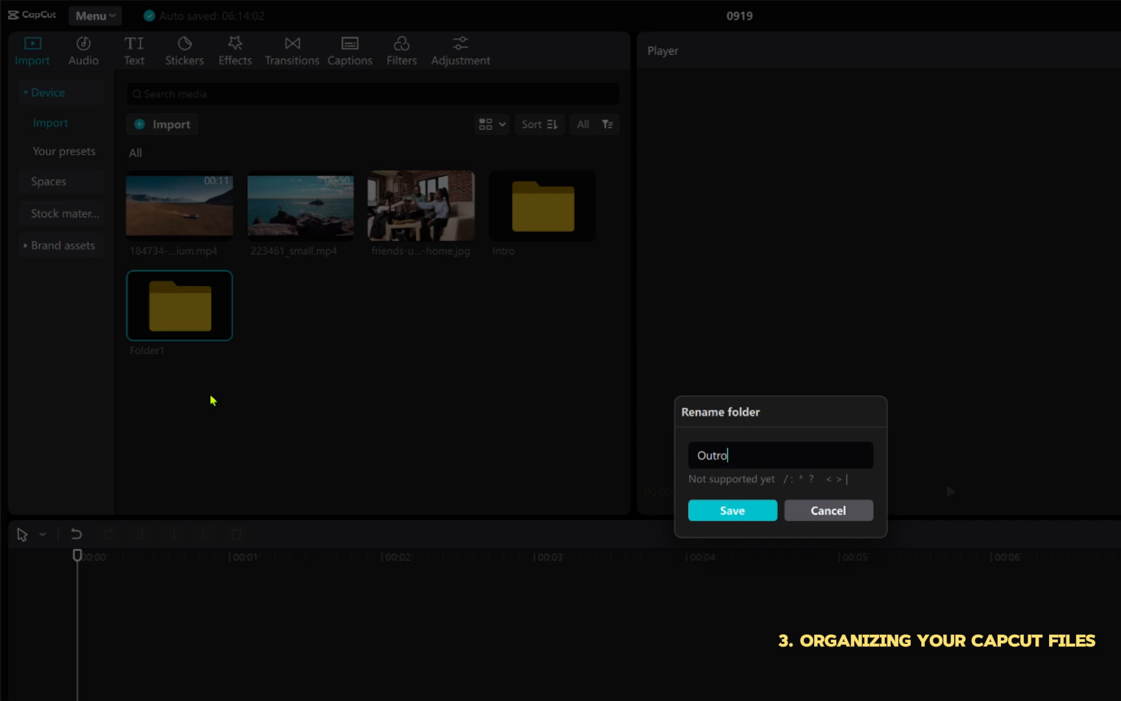
left_click(708, 511)
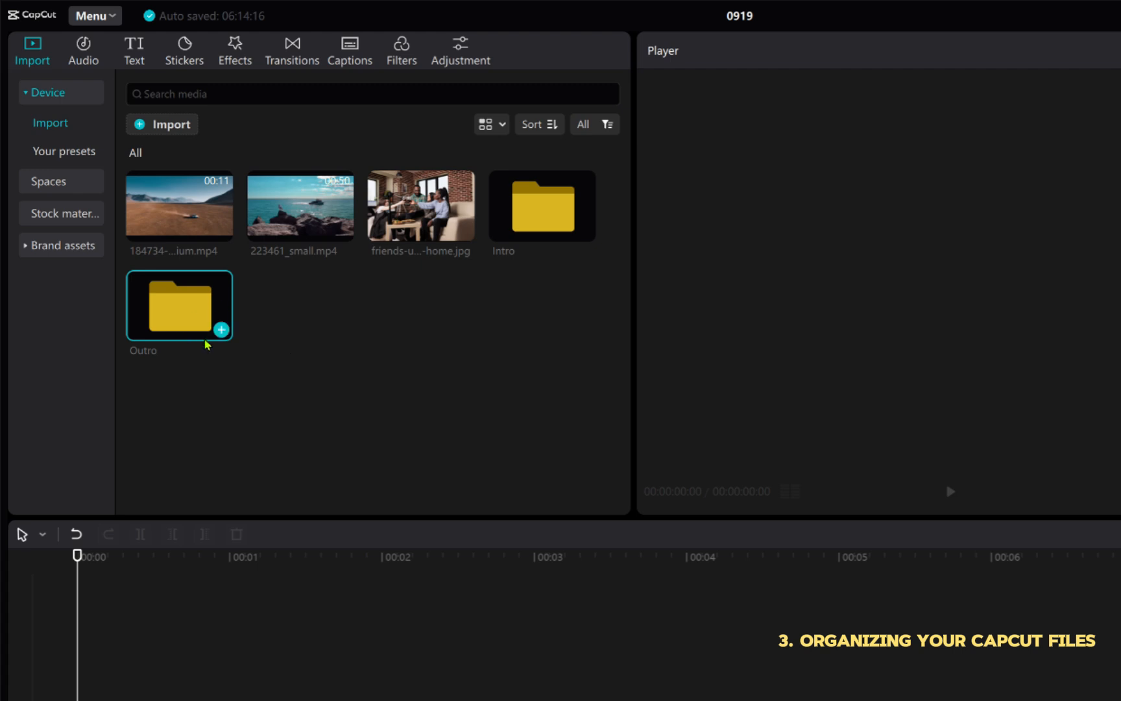
Preview the media left outside the folders and move the desert video 184734 into the Outro folder.
left_click(273, 219)
left_click(182, 205)
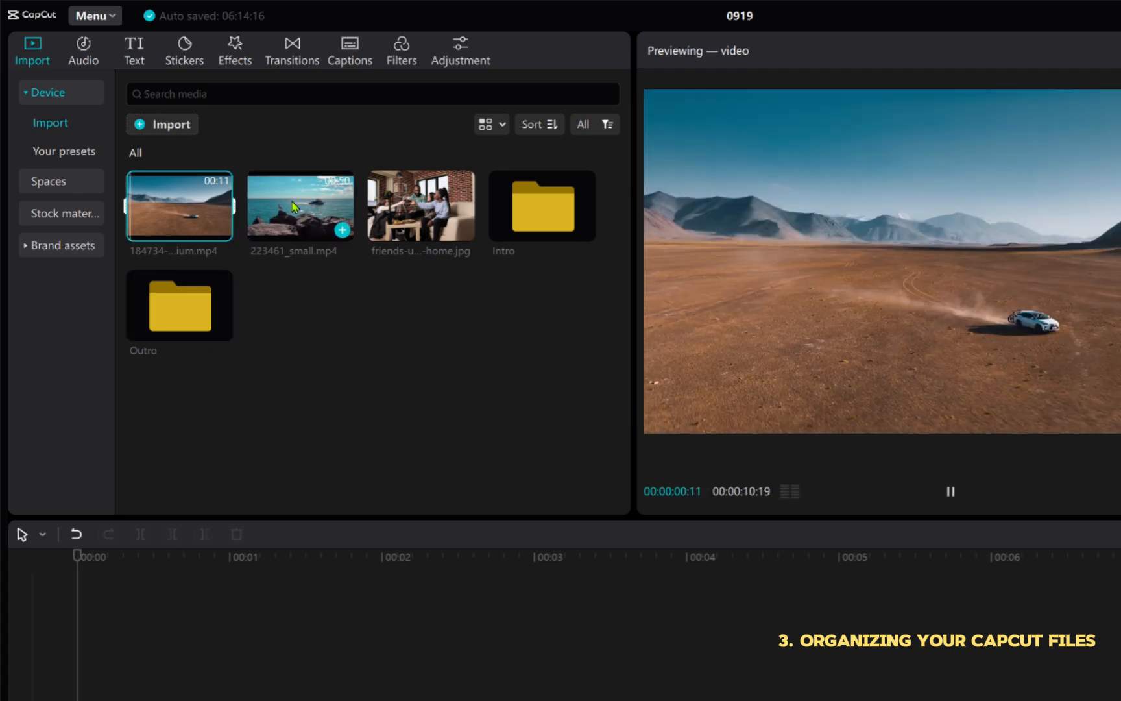
left_click(294, 206)
left_click(421, 206)
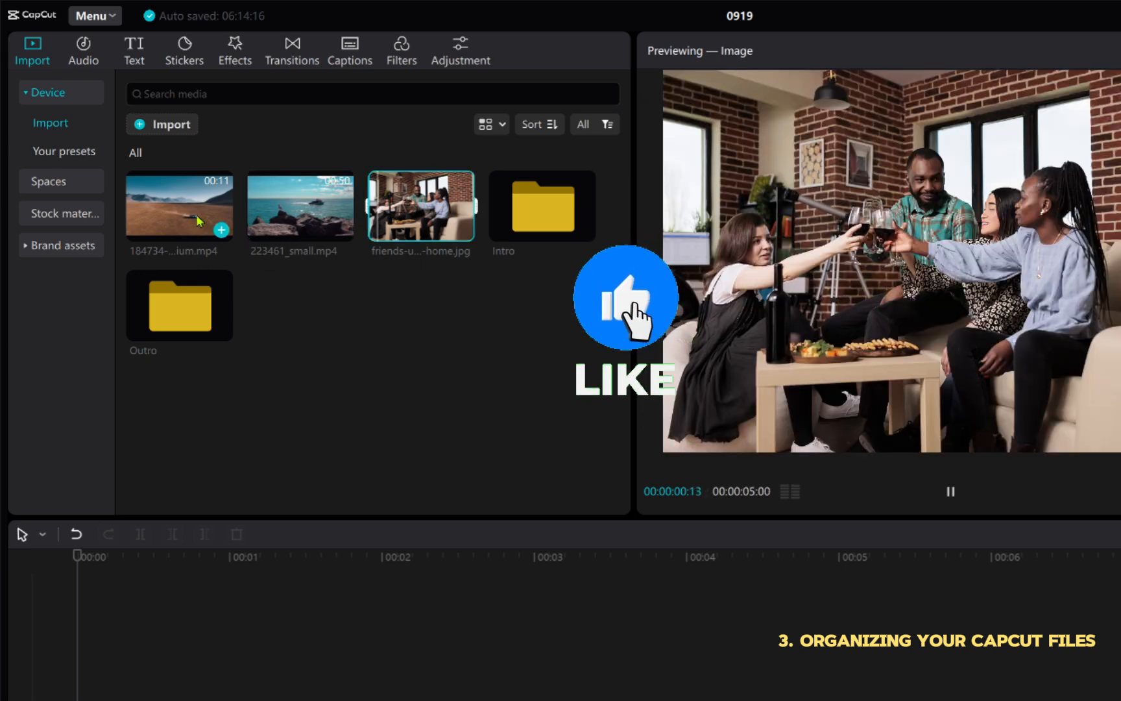
left_click_drag(198, 221, 188, 322)
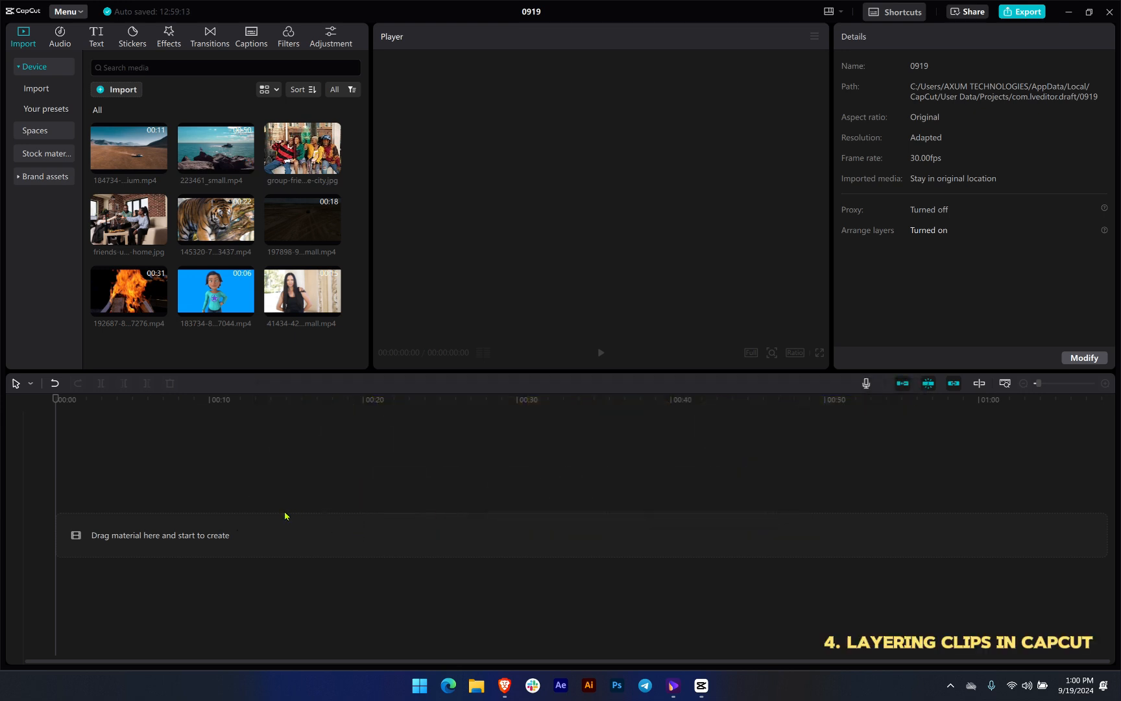
Preview the imported tiger, desert, seaside and dark 197898 videos to review the clips available for layering.
left_click(203, 227)
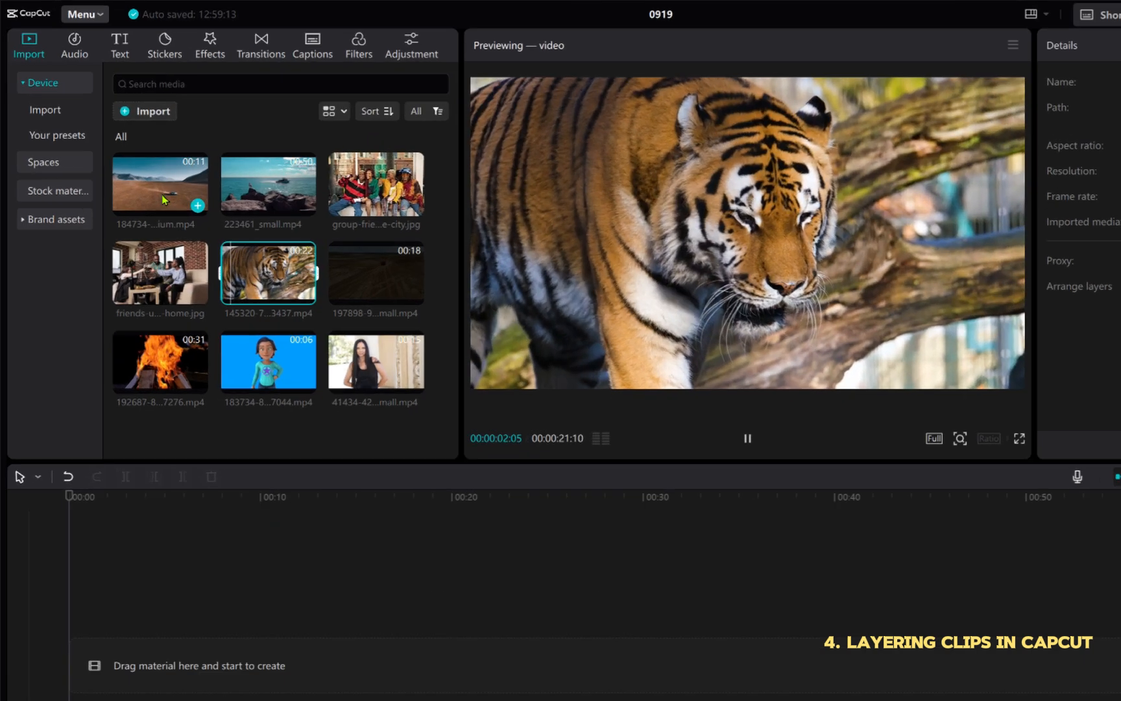
left_click(132, 167)
left_click(205, 166)
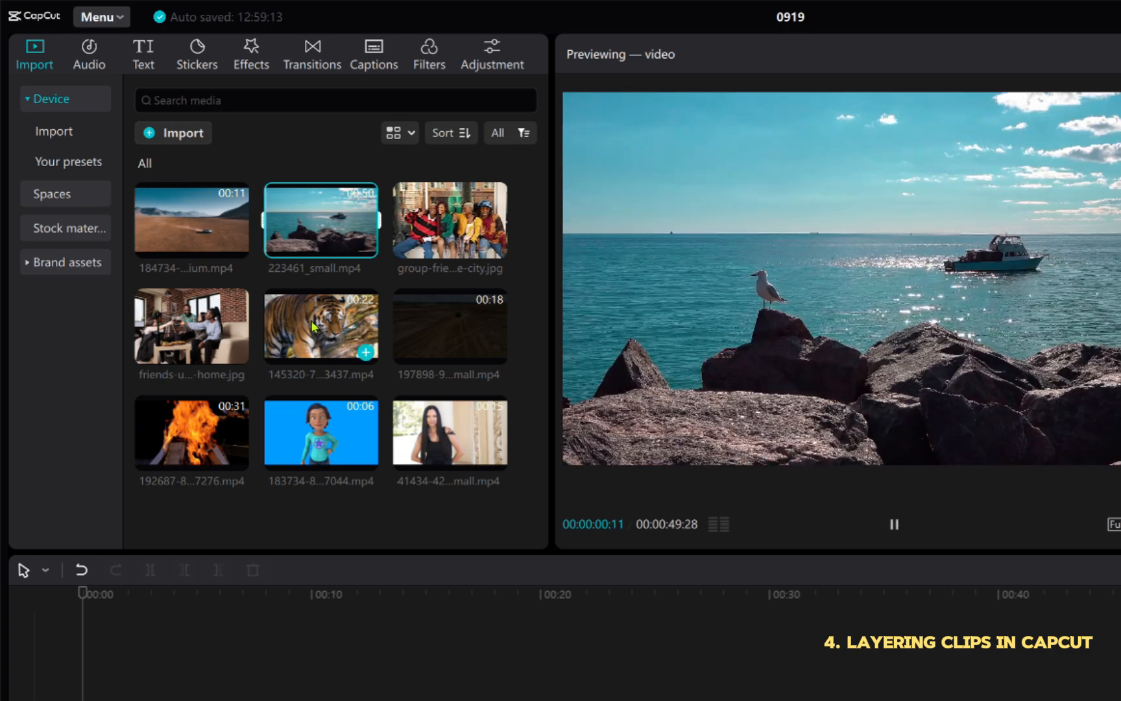
left_click(312, 326)
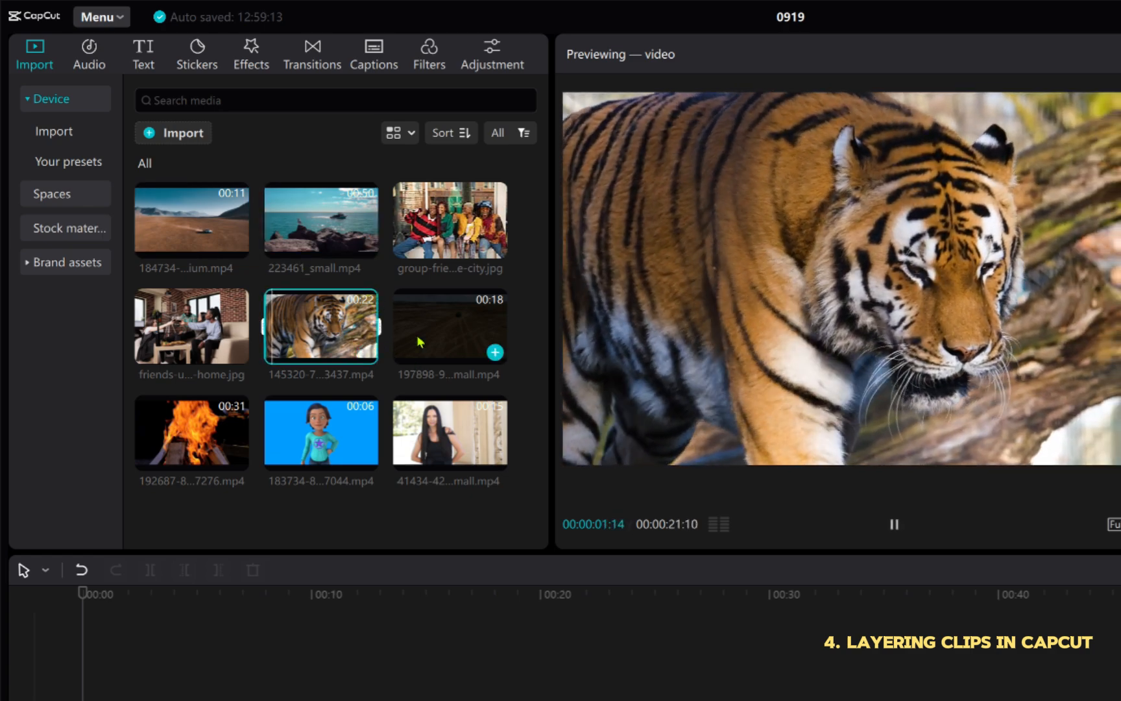
left_click(418, 342)
left_click(318, 322)
left_click(192, 232)
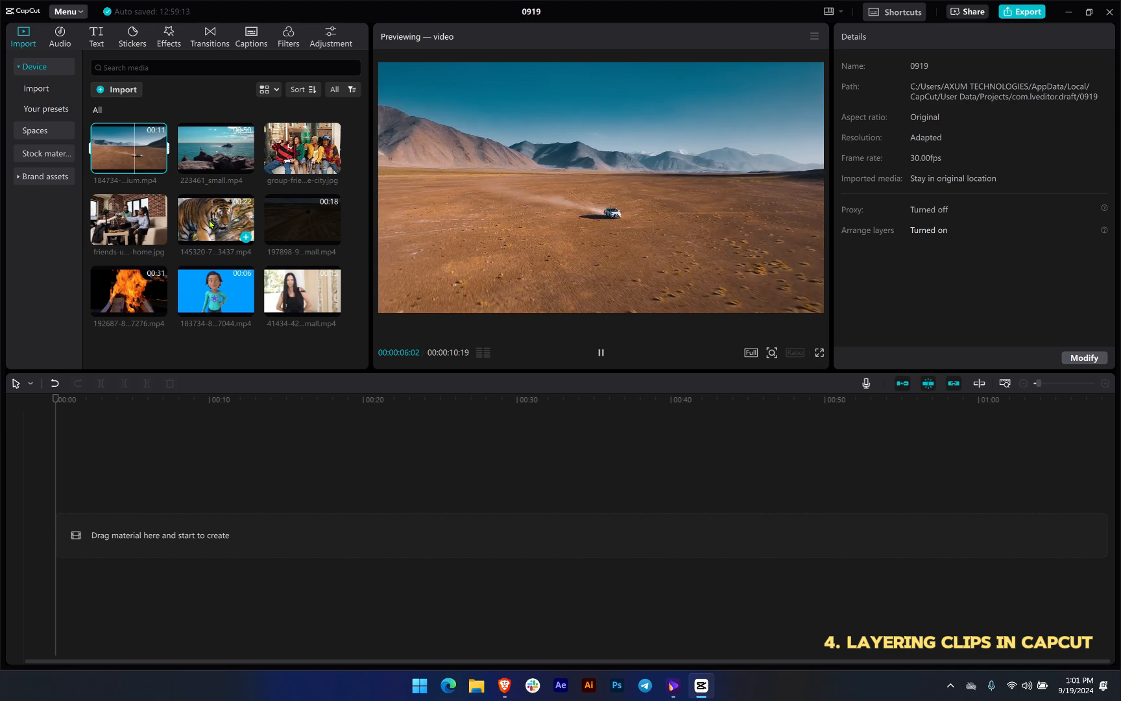
Place the tiger video at the start of the timeline and layer the desert video on a track above it from about 10 seconds.
left_click_drag(209, 224, 123, 542)
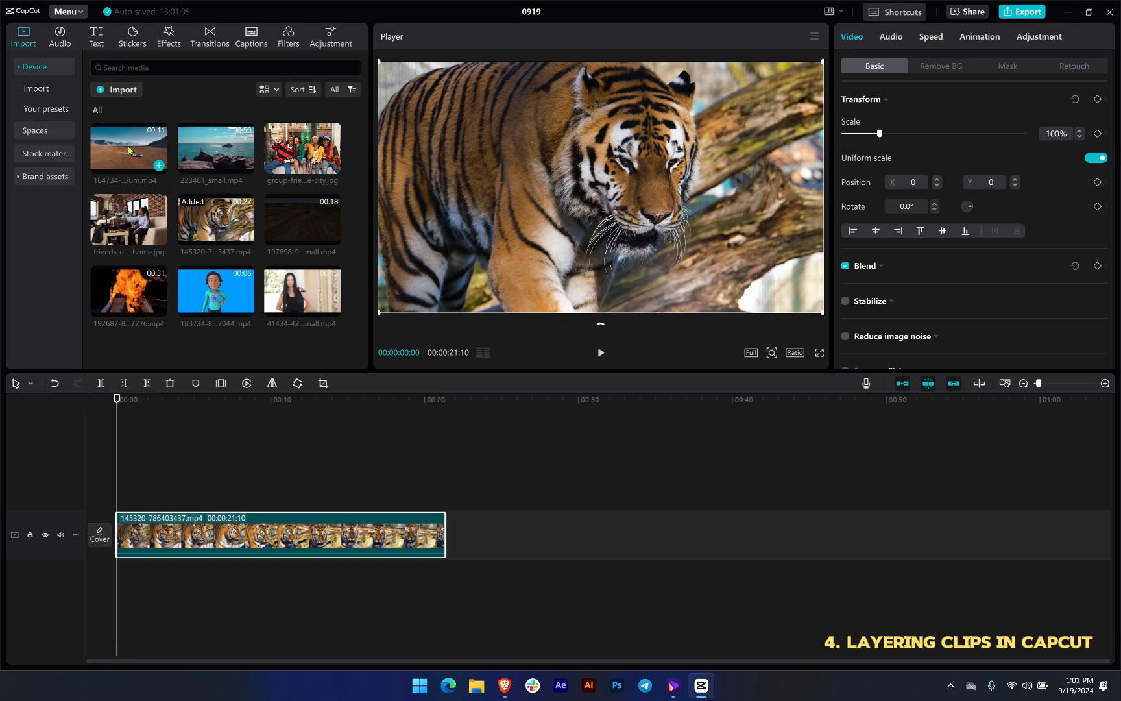
left_click_drag(129, 151, 281, 471)
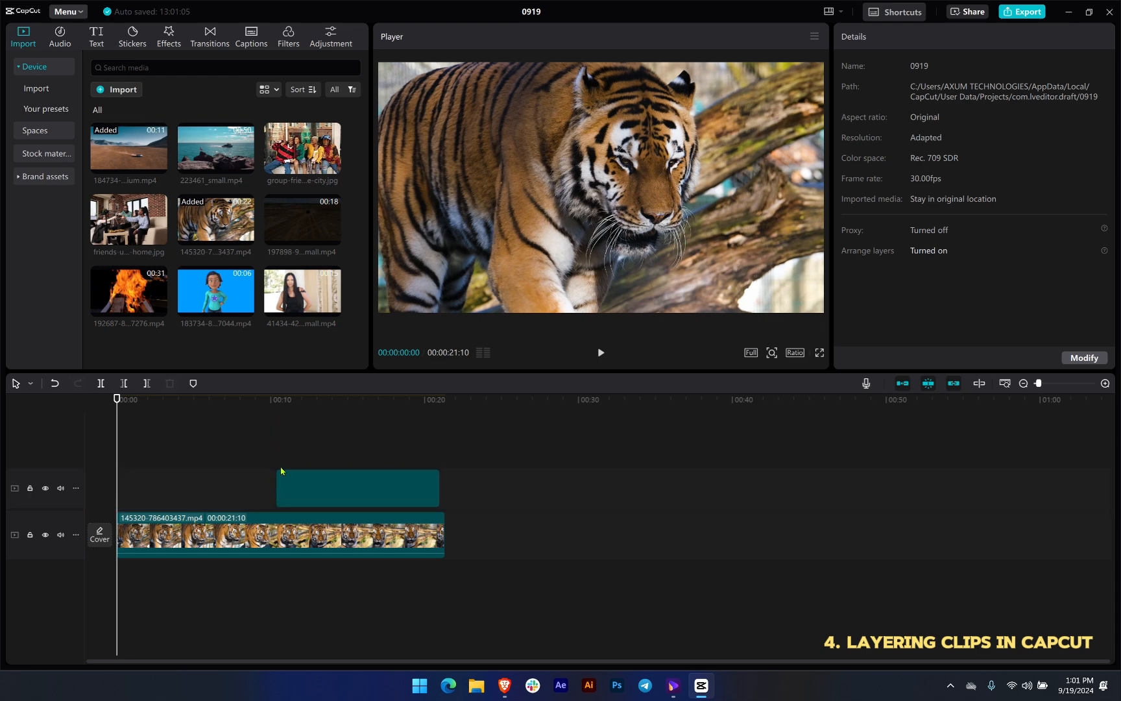
left_click(270, 400)
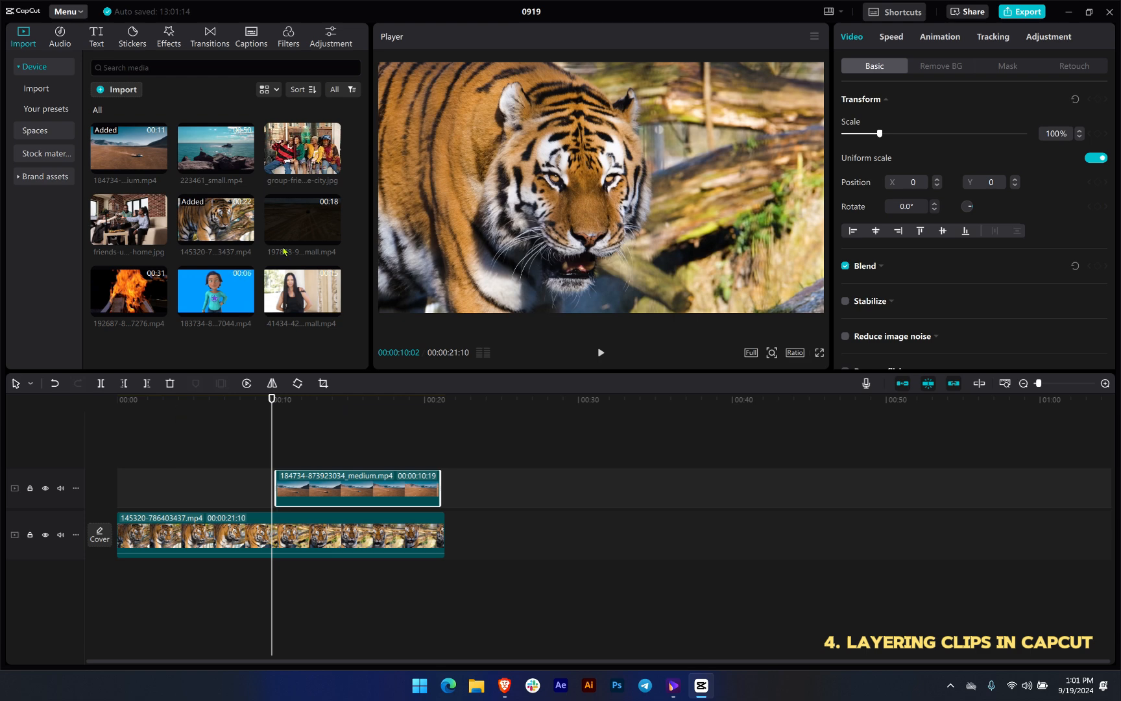
Layer the seaside video from 15 seconds and the group-friends image from 25 seconds, each on a new track above the existing clips.
left_click_drag(380, 403, 349, 397)
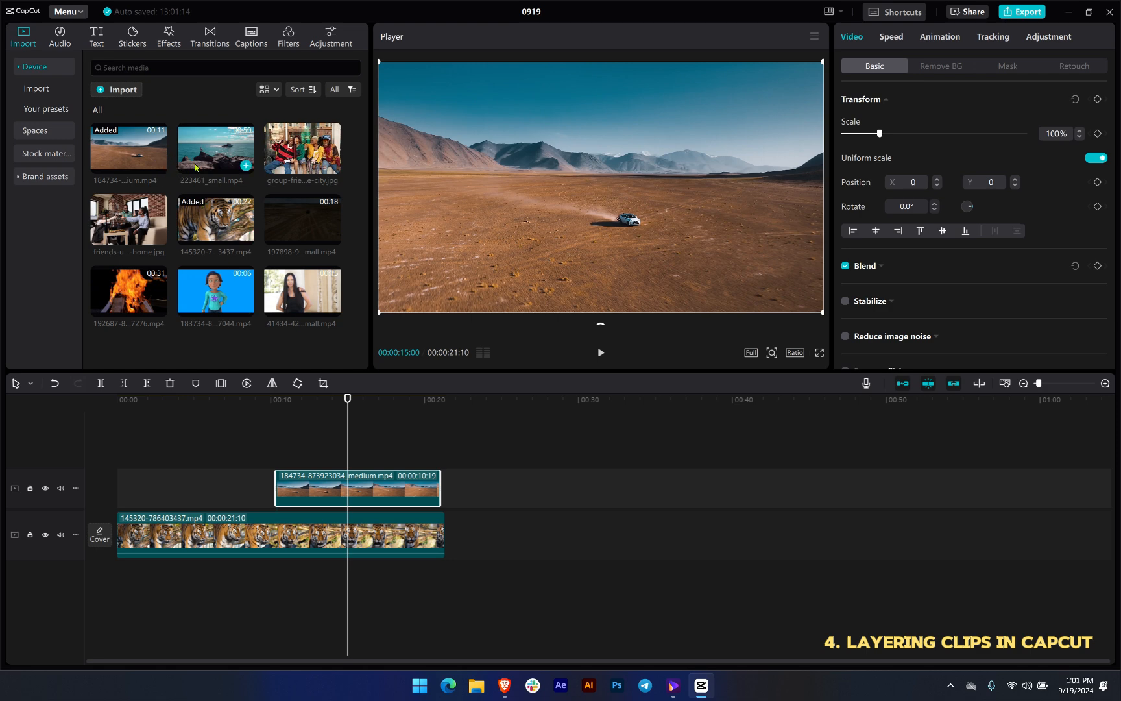
left_click_drag(199, 146, 350, 450)
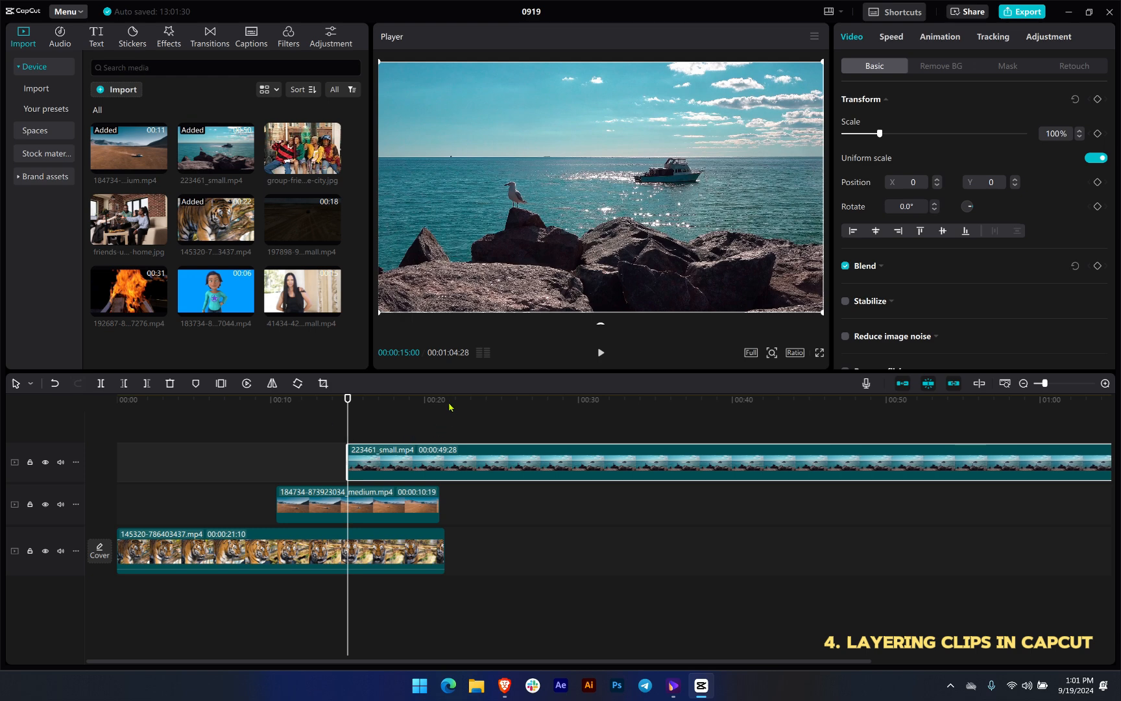
left_click(475, 401)
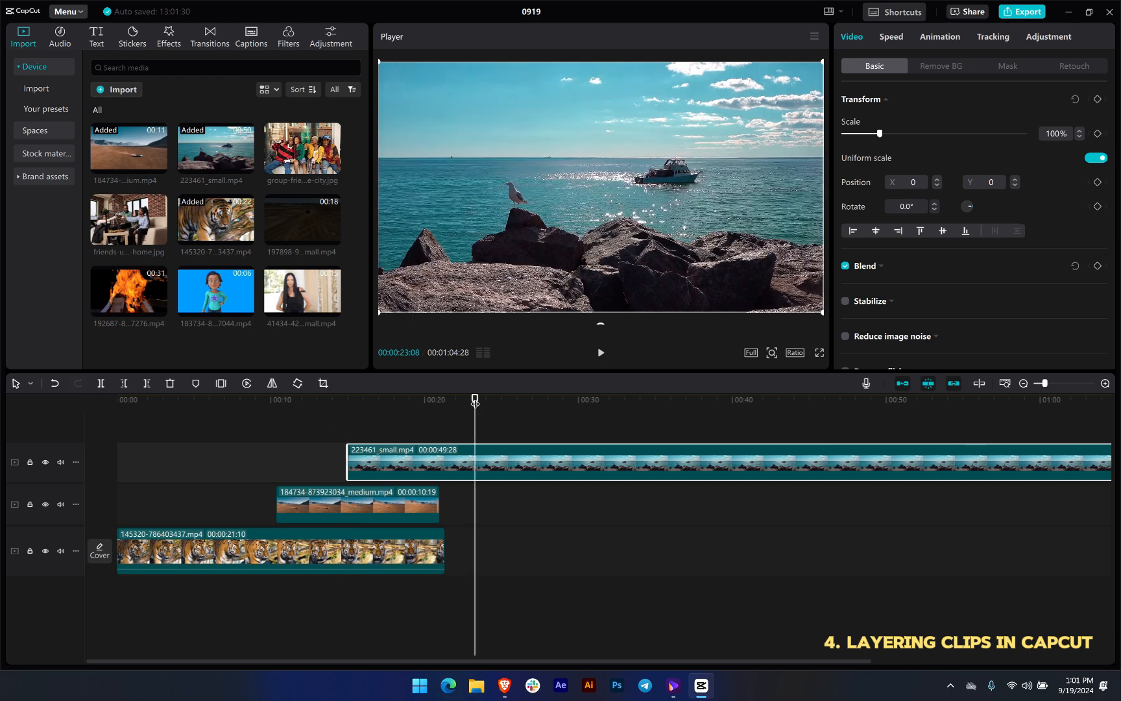
left_click_drag(475, 401, 502, 411)
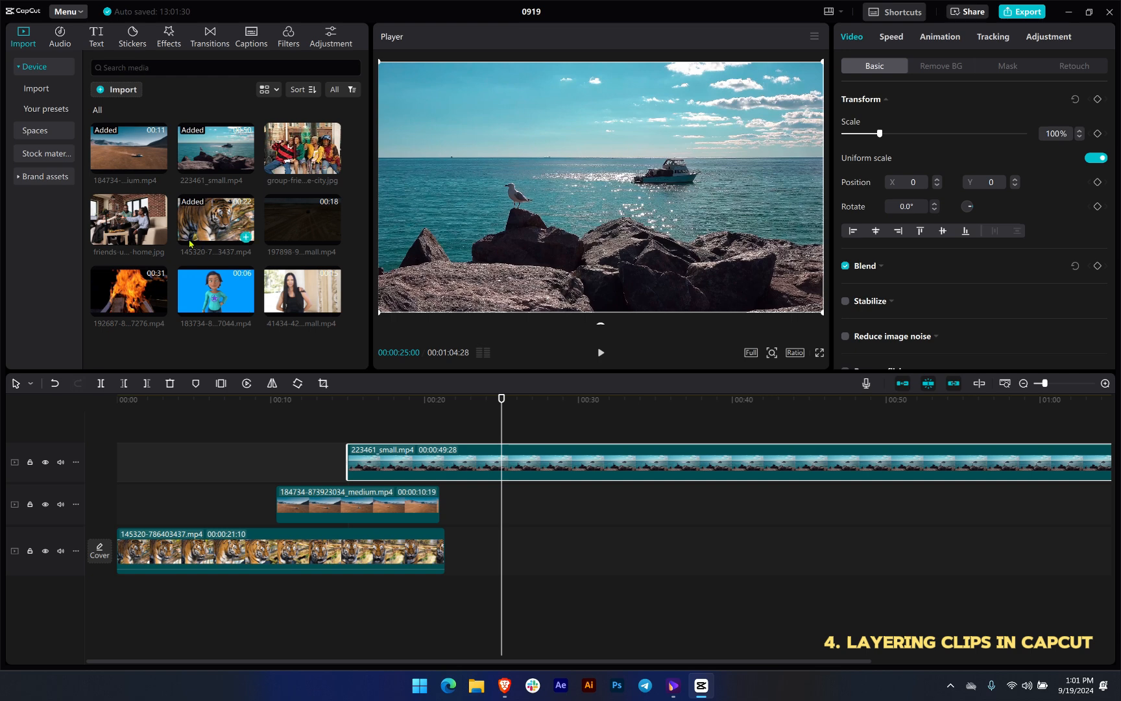
left_click_drag(303, 152, 503, 430)
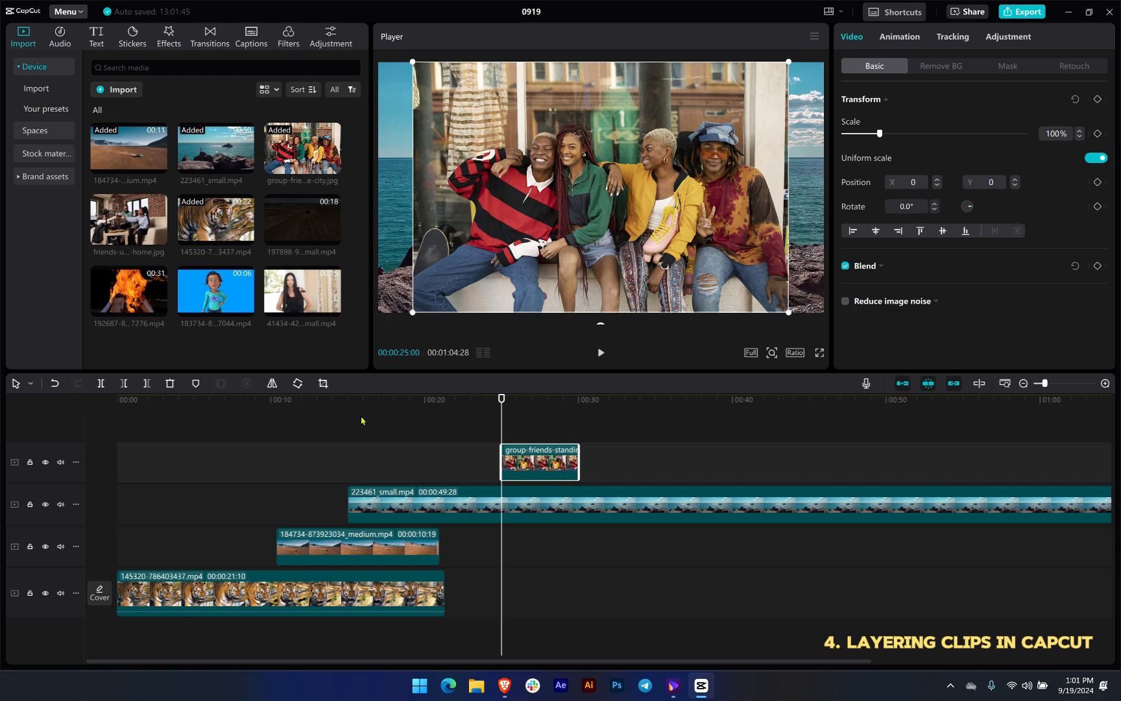
Scrub through the timeline from the start to examine how upper layers cover lower clips, and return the playhead to about 10 seconds.
left_click(124, 402)
left_click_drag(120, 403, 207, 500)
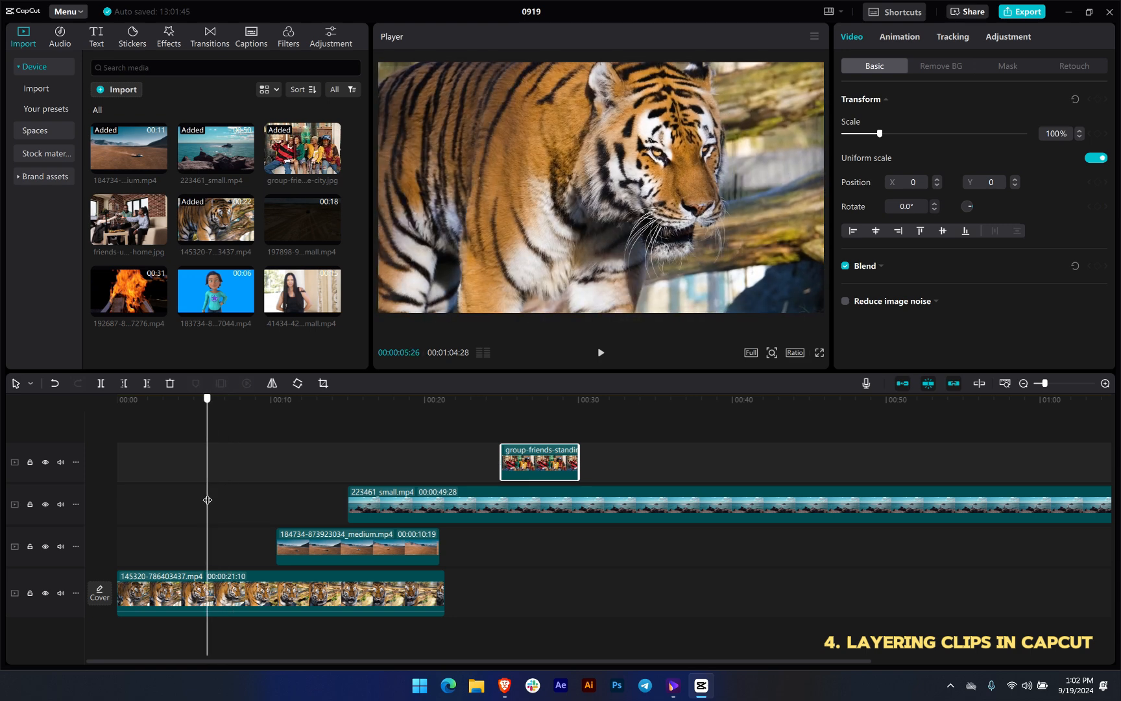
left_click_drag(207, 499, 386, 474)
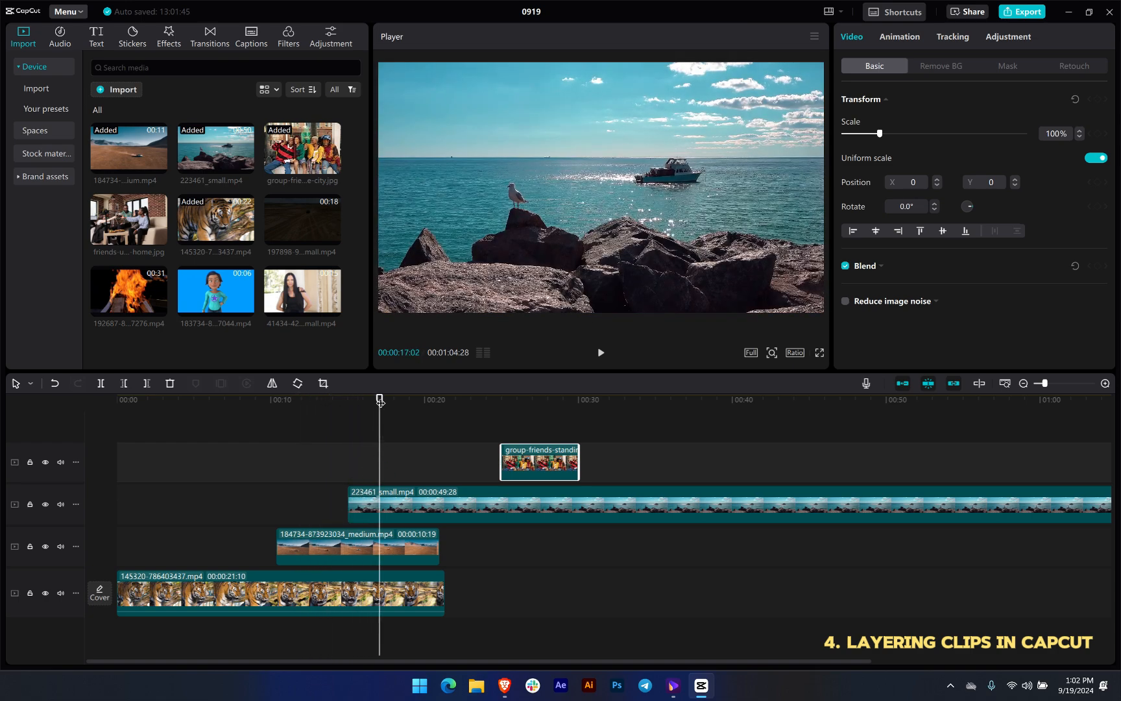
left_click_drag(383, 403, 267, 492)
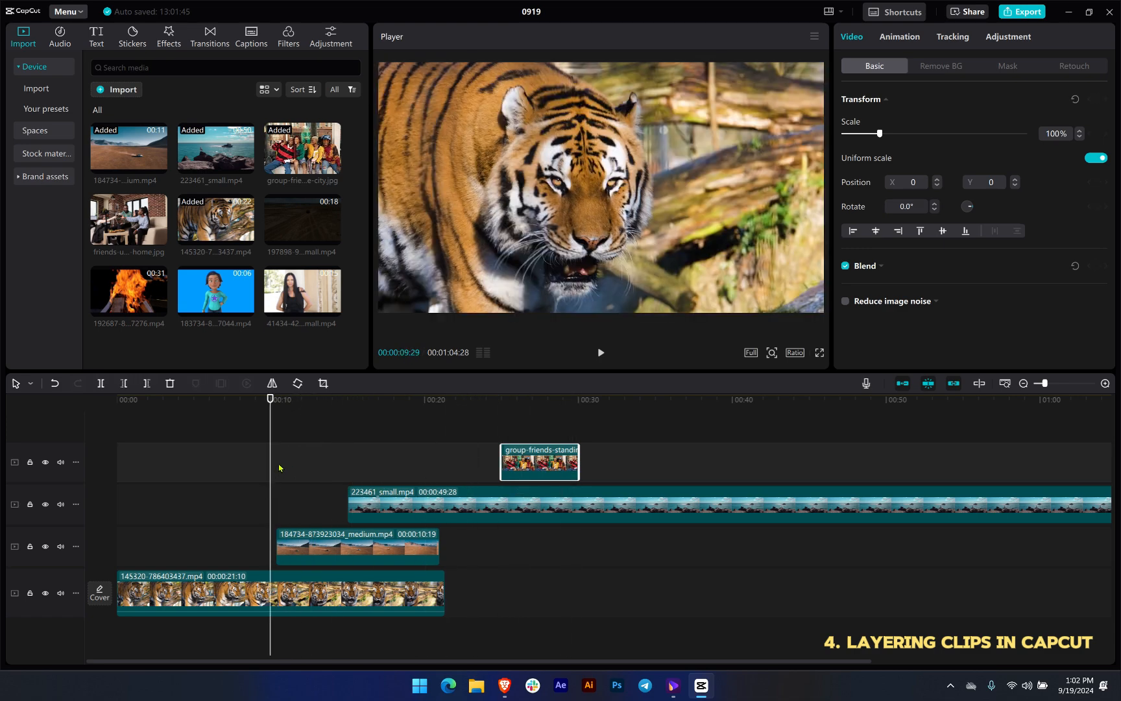
Add a default text layer above all clips at the playhead, about 10 seconds in, and open the transitions library.
left_click(95, 40)
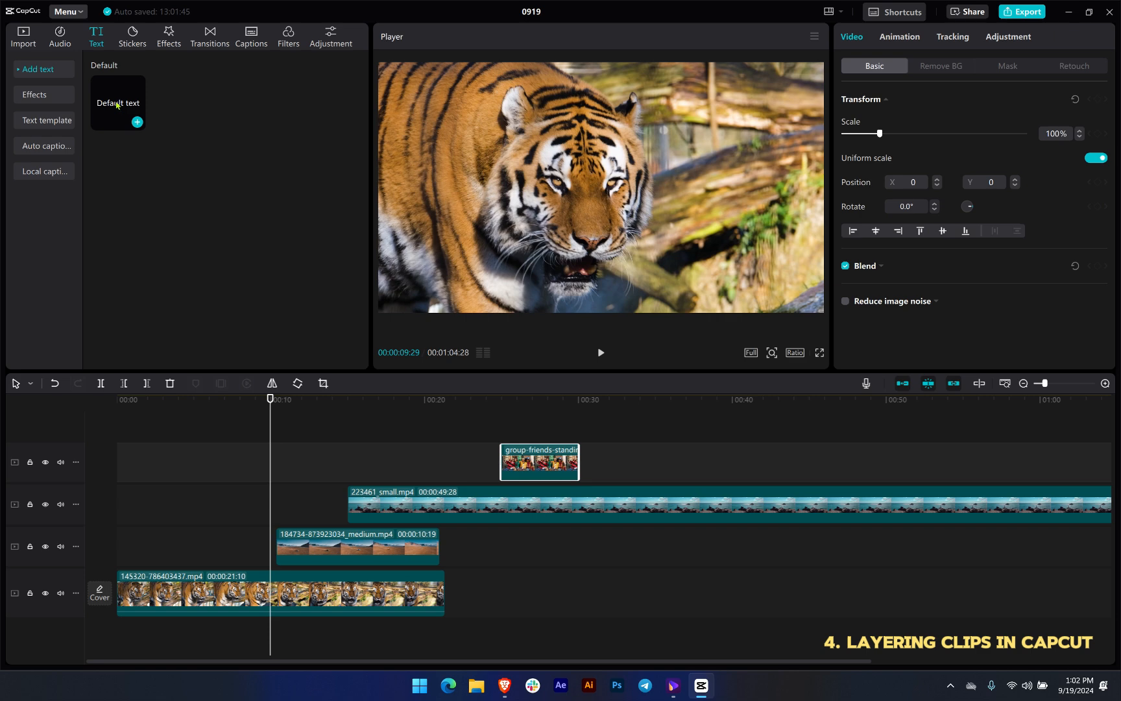
left_click_drag(119, 126, 268, 431)
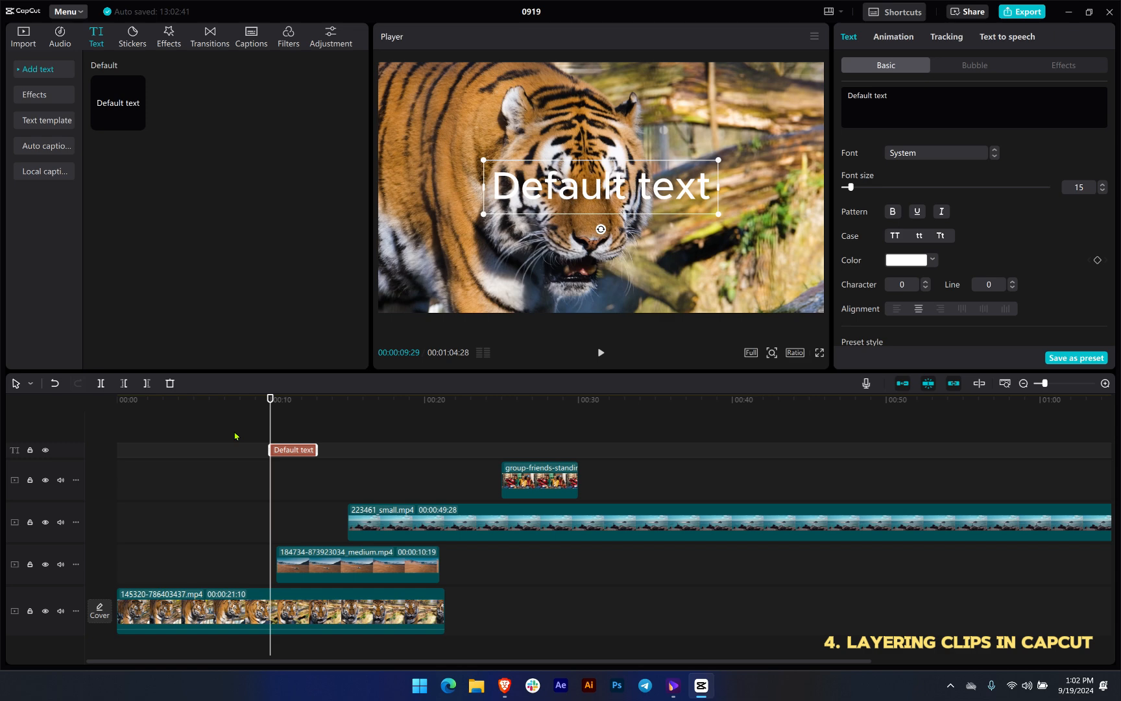
left_click(210, 37)
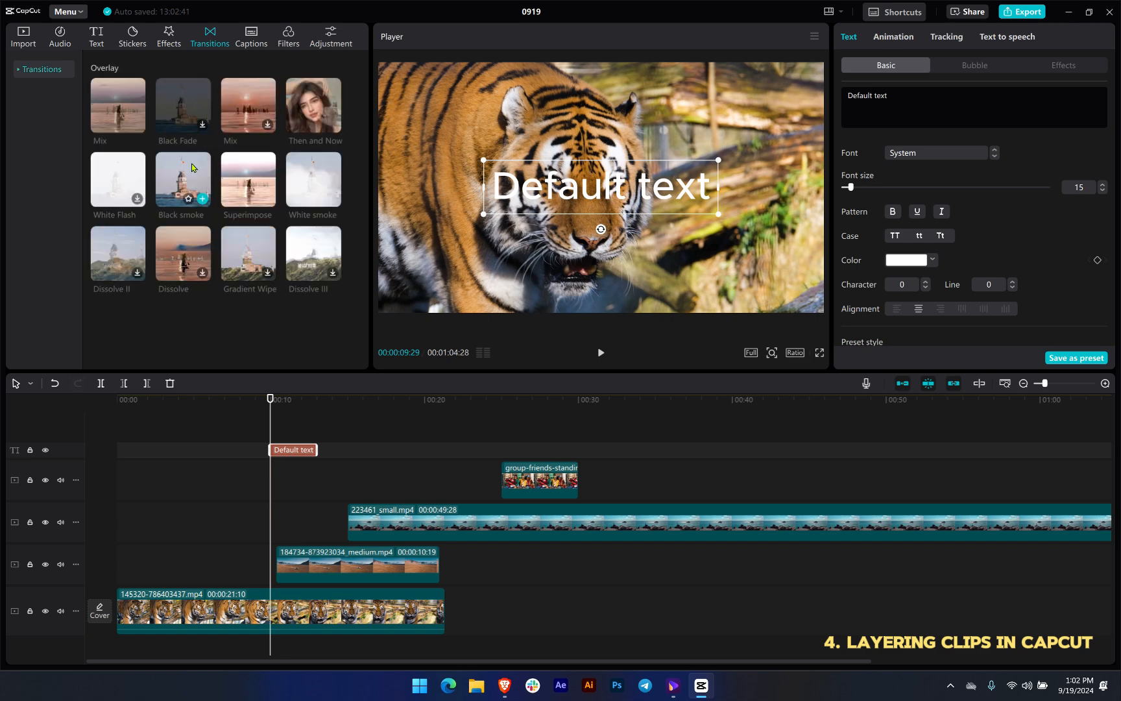
Try to apply the Black smoke transition to the start of the seaside clip on the timeline.
left_click_drag(189, 184, 371, 491)
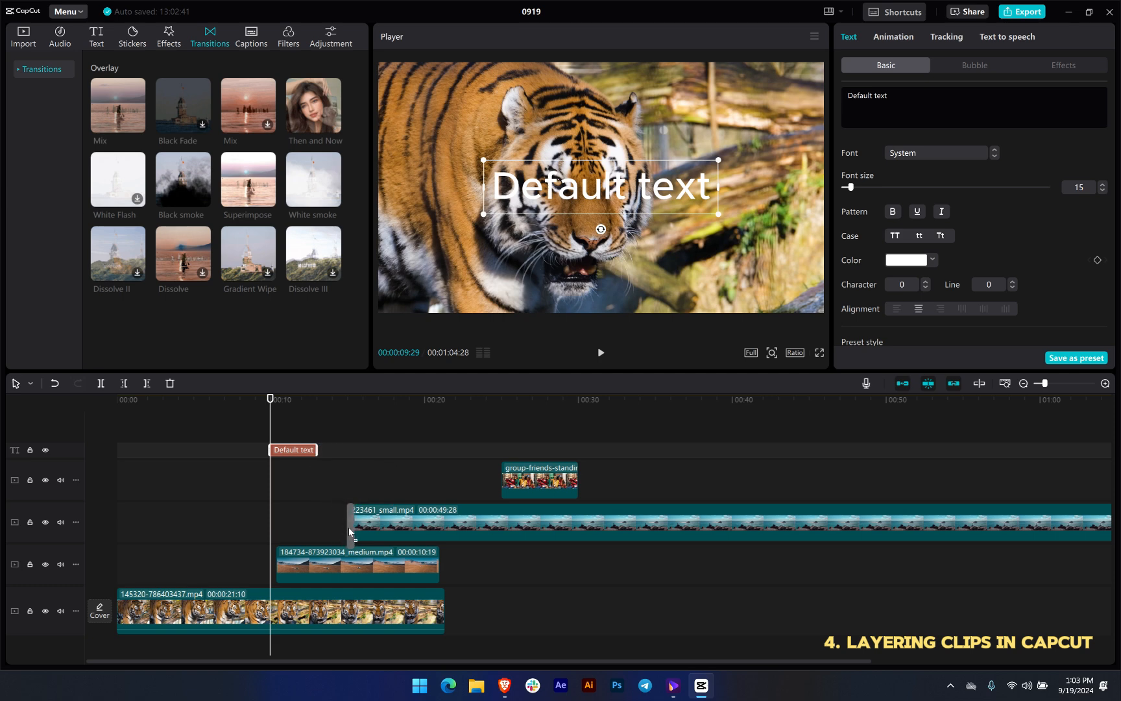
left_click_drag(345, 529, 196, 192)
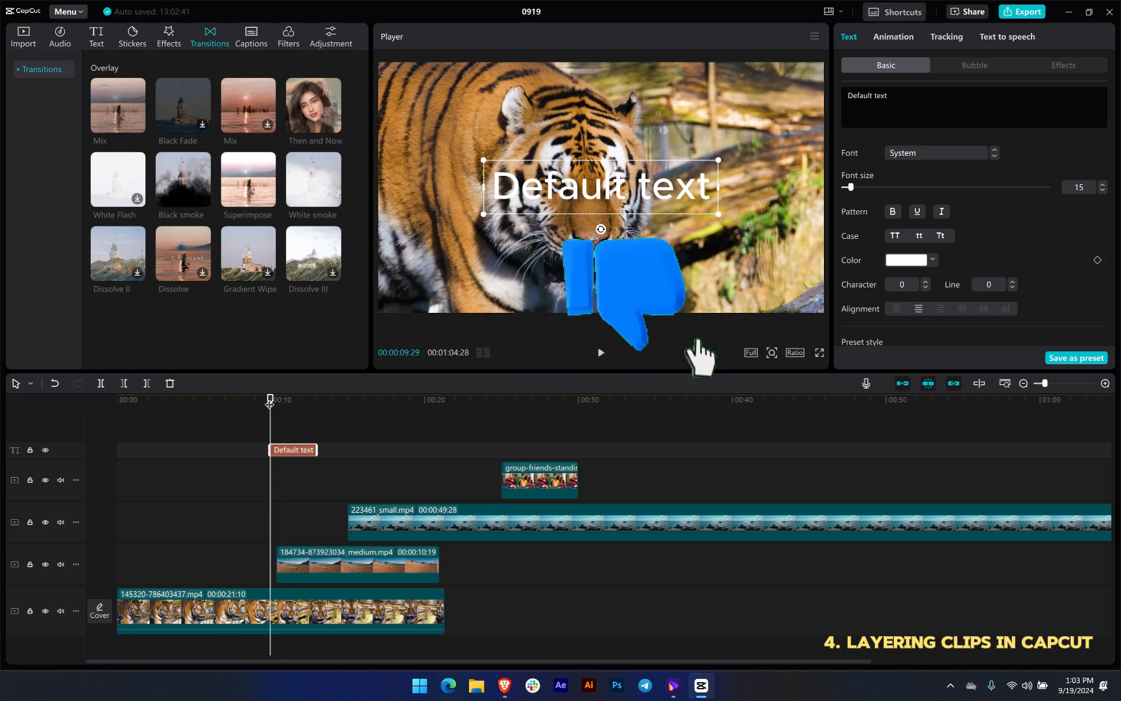
Place the playhead at about 12 seconds and layer the trending flame sticker over the clips beside the default text.
left_click_drag(270, 400, 302, 414)
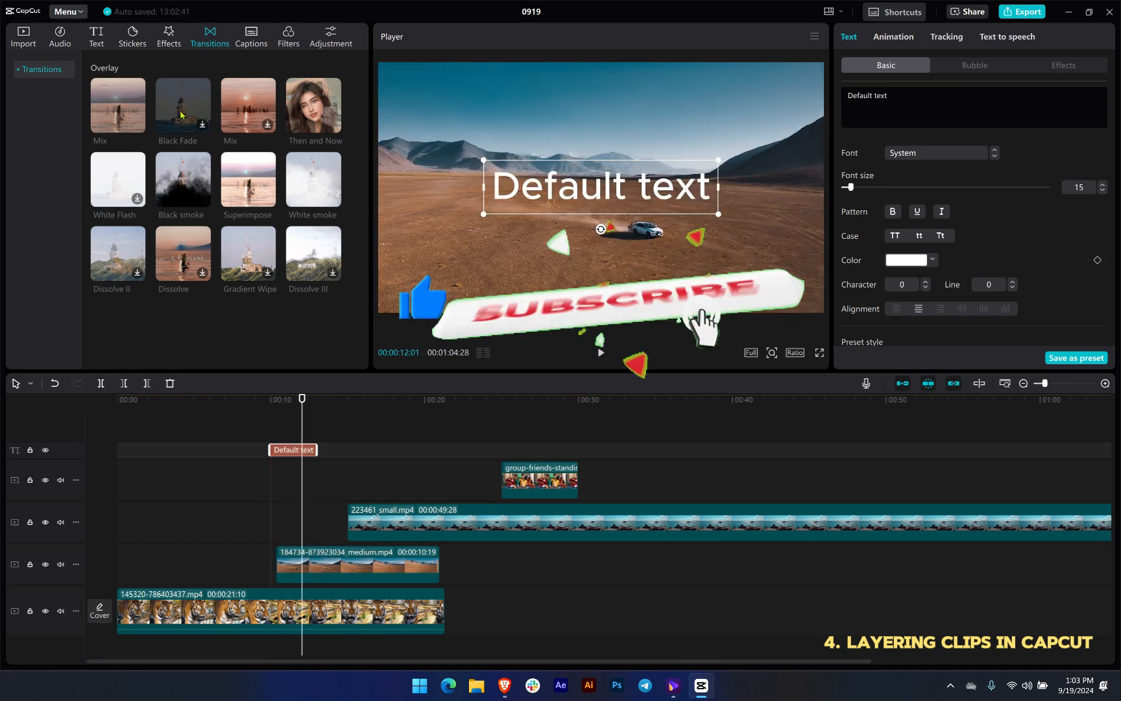
left_click(133, 36)
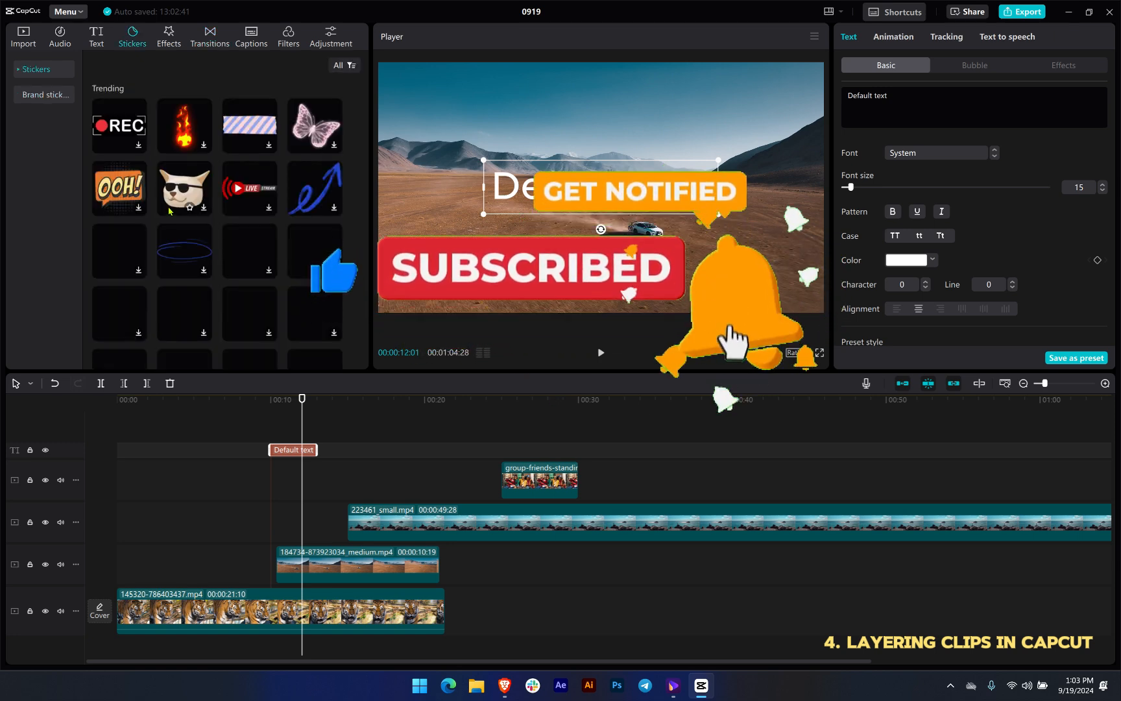
left_click_drag(182, 145, 283, 458)
left_click(370, 417)
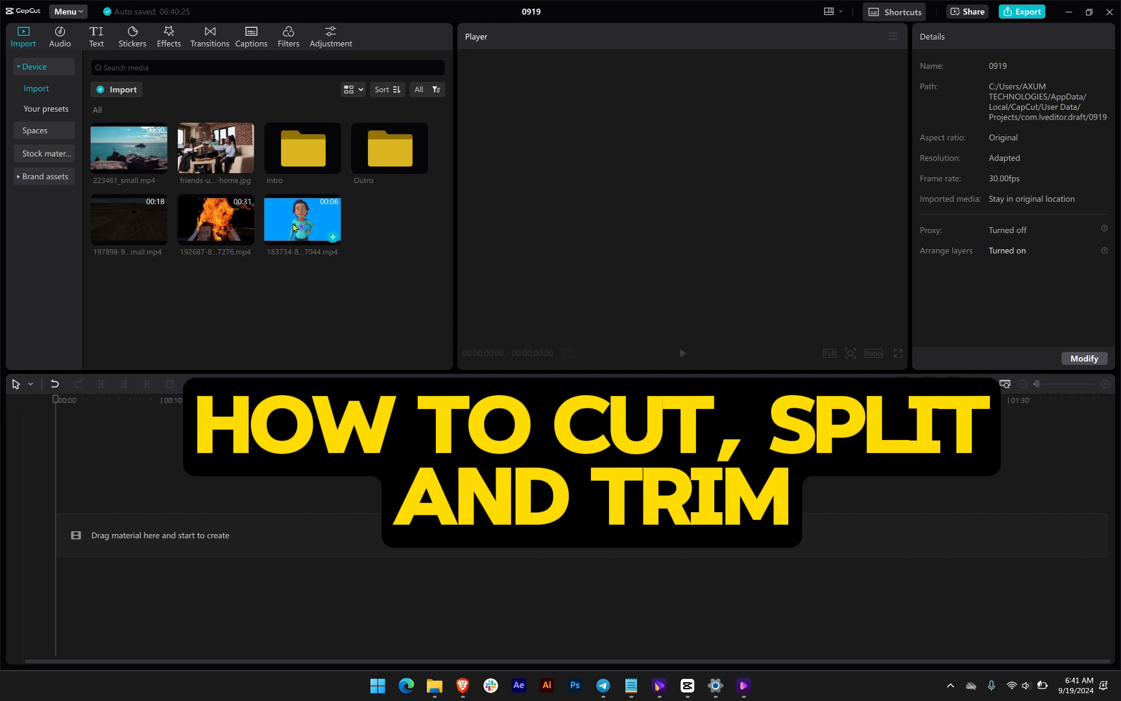
Preview the campfire and seaside videos, and place the seaside video 223461_small.mp4 at the start of the empty timeline.
left_click(217, 225)
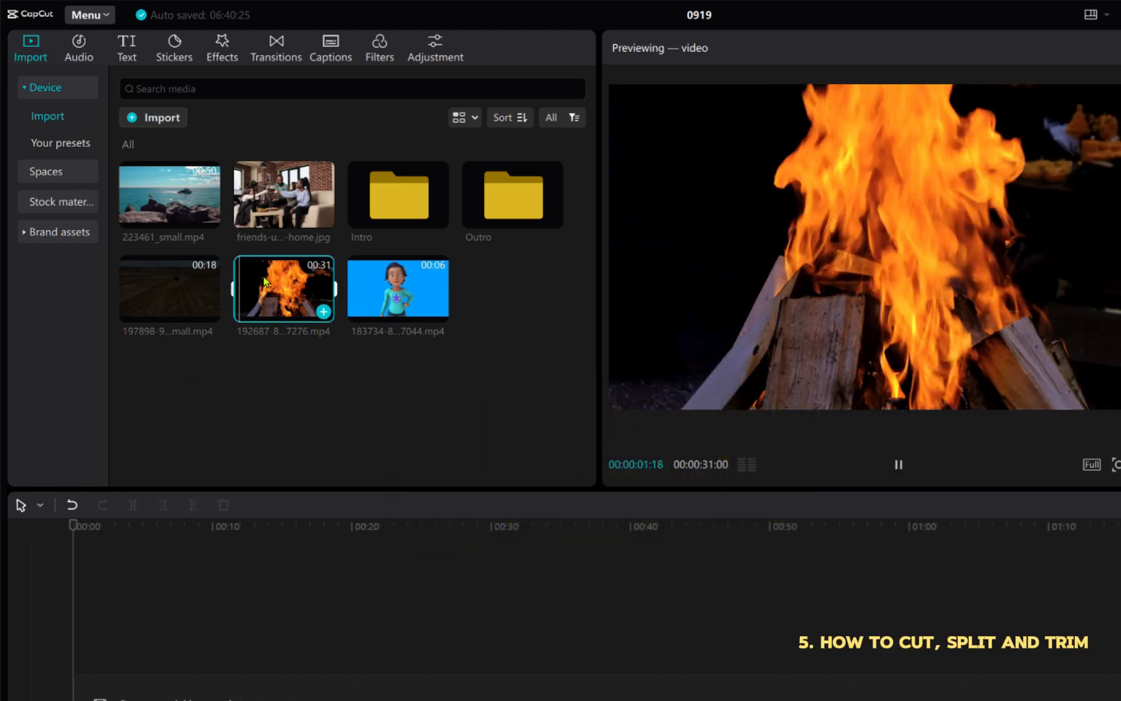
left_click(193, 216)
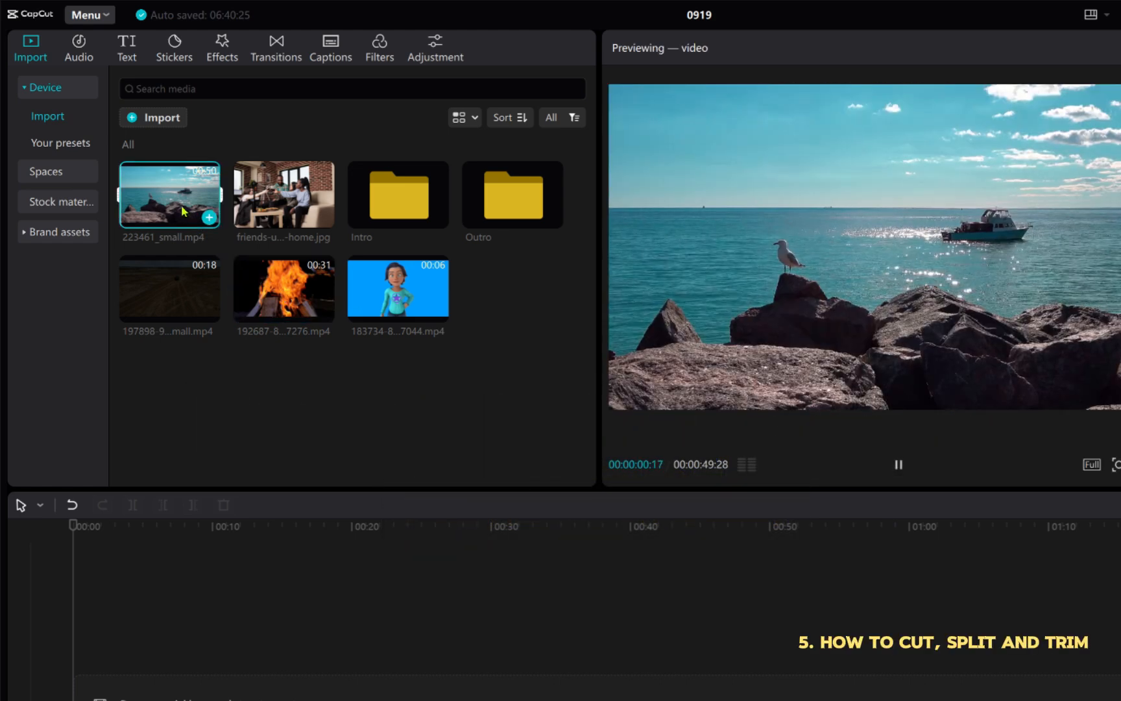
left_click_drag(193, 216, 220, 675)
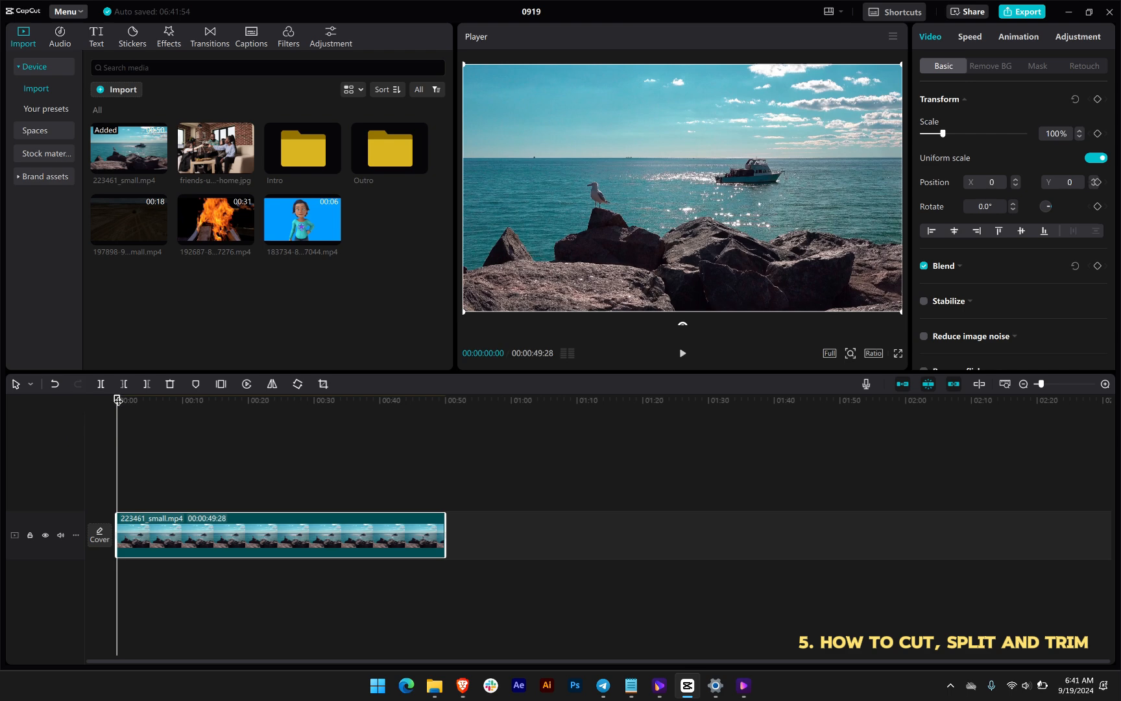
Split the seaside clip at 00:00:27:01 and again at 00:00:36:19.
left_click_drag(117, 400, 295, 429)
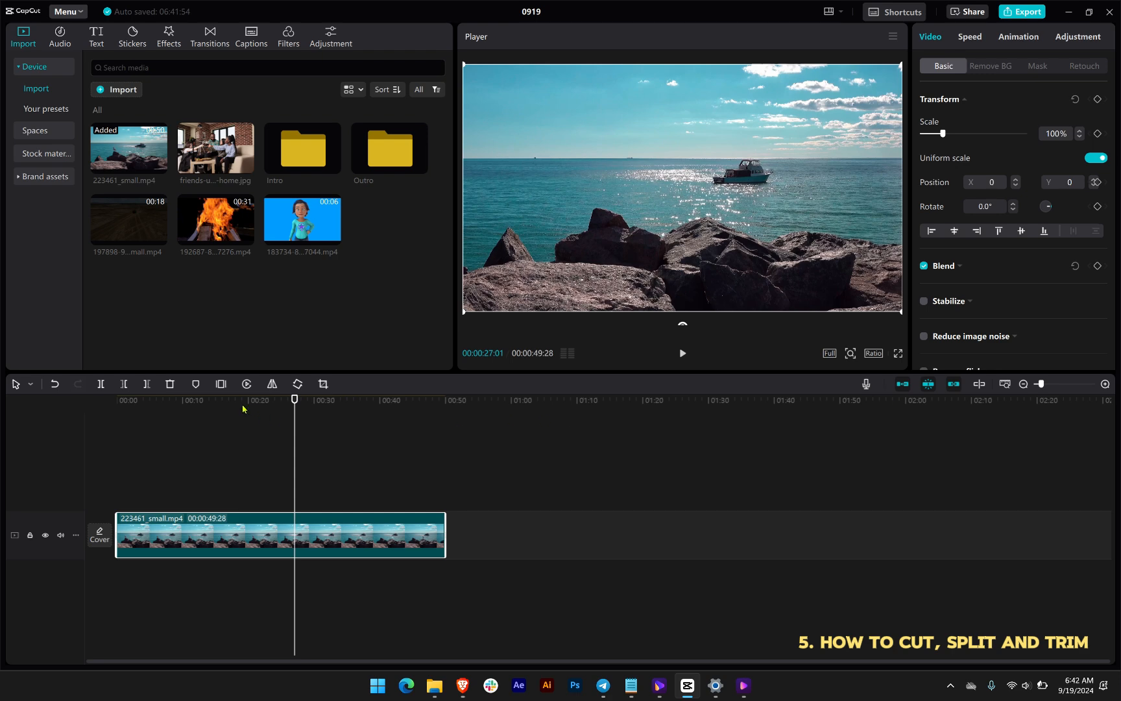
left_click(100, 385)
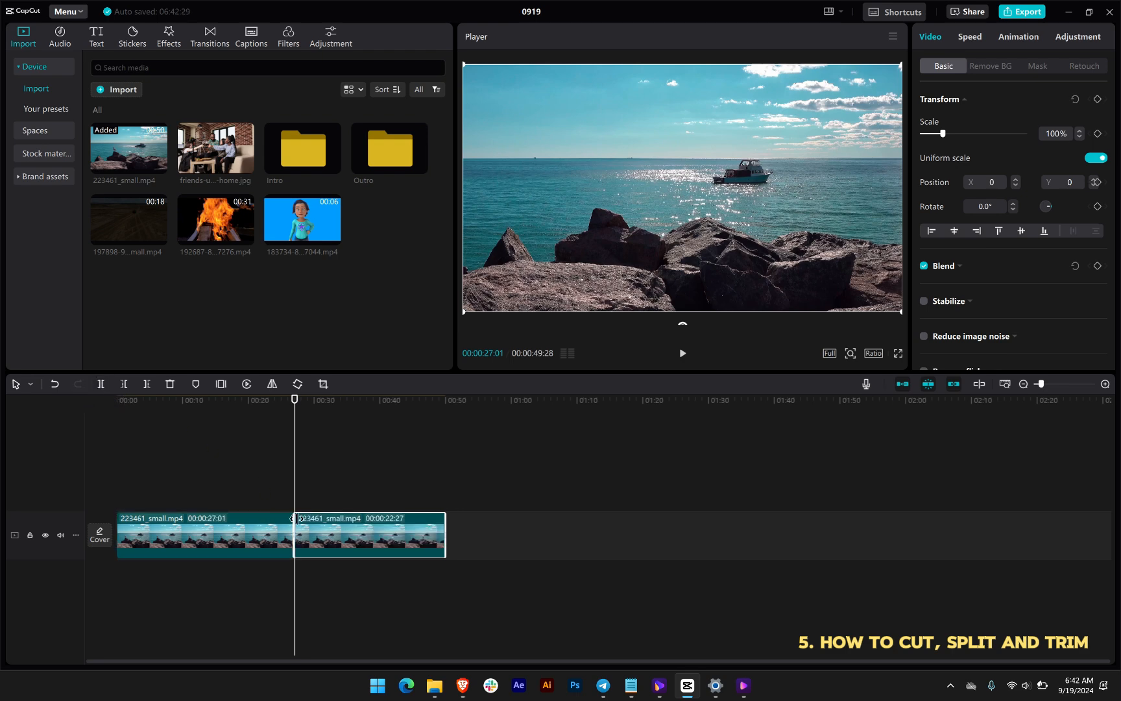
left_click_drag(354, 529, 392, 521)
left_click_drag(304, 404, 359, 413)
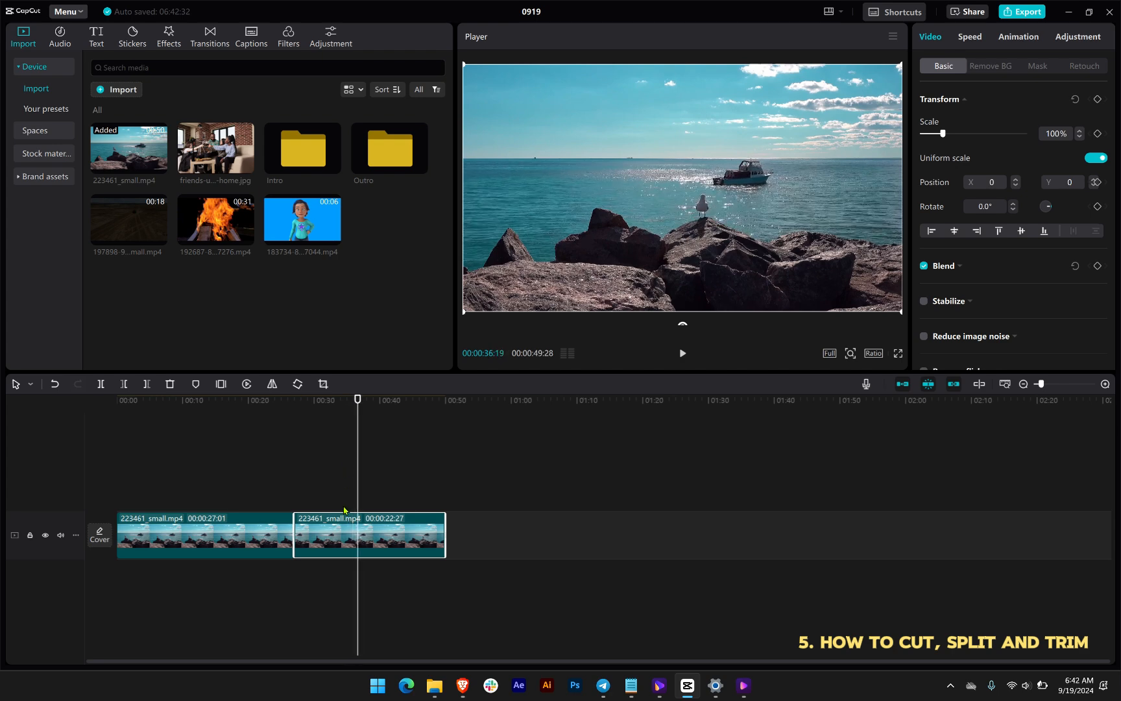
left_click(102, 386)
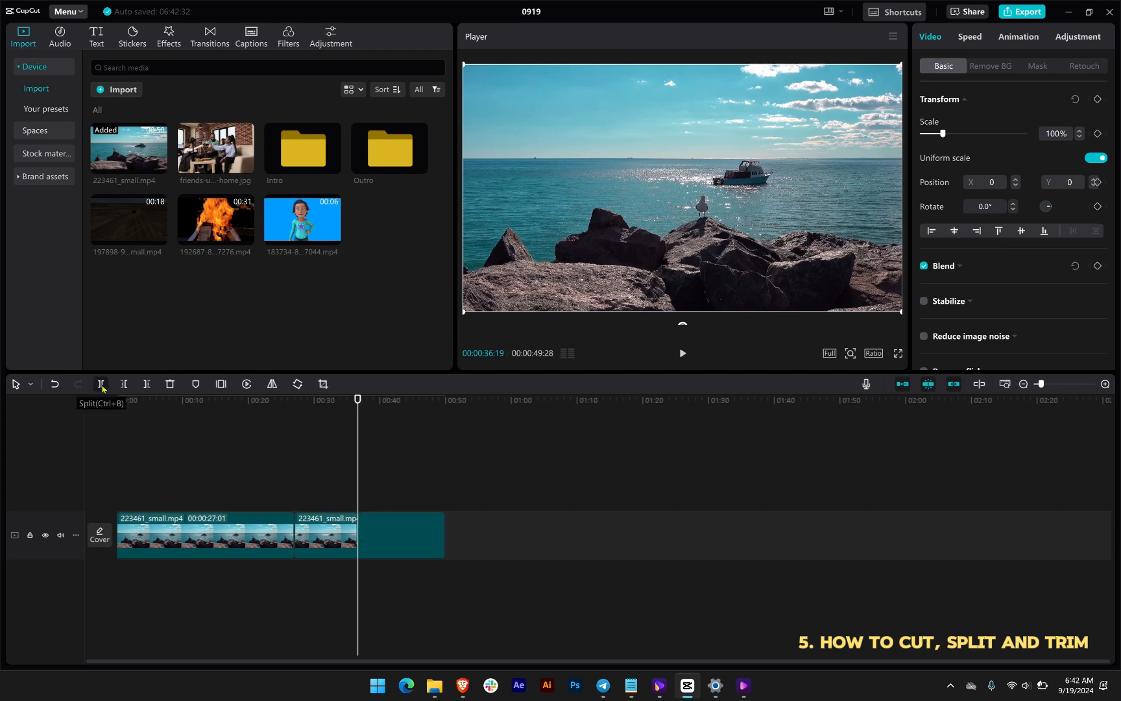
left_click(385, 547)
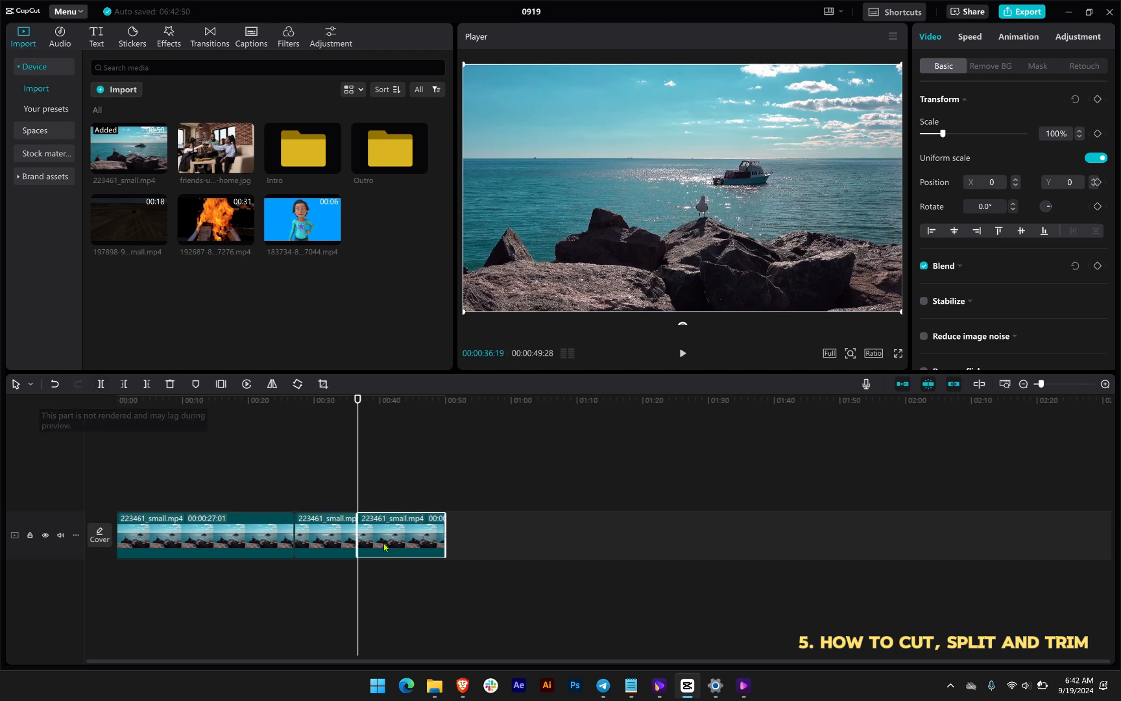
Delete the middle segment between the two cuts, undo the deletion, and delete the segment again.
left_click(322, 539)
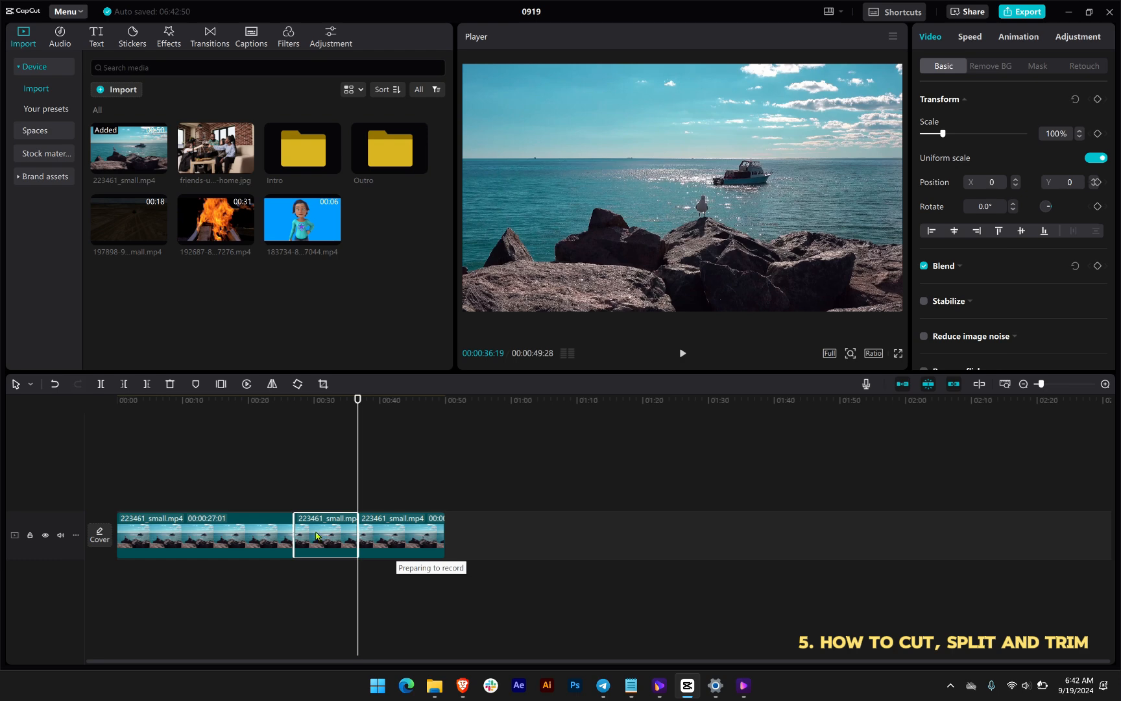
right_click(316, 535)
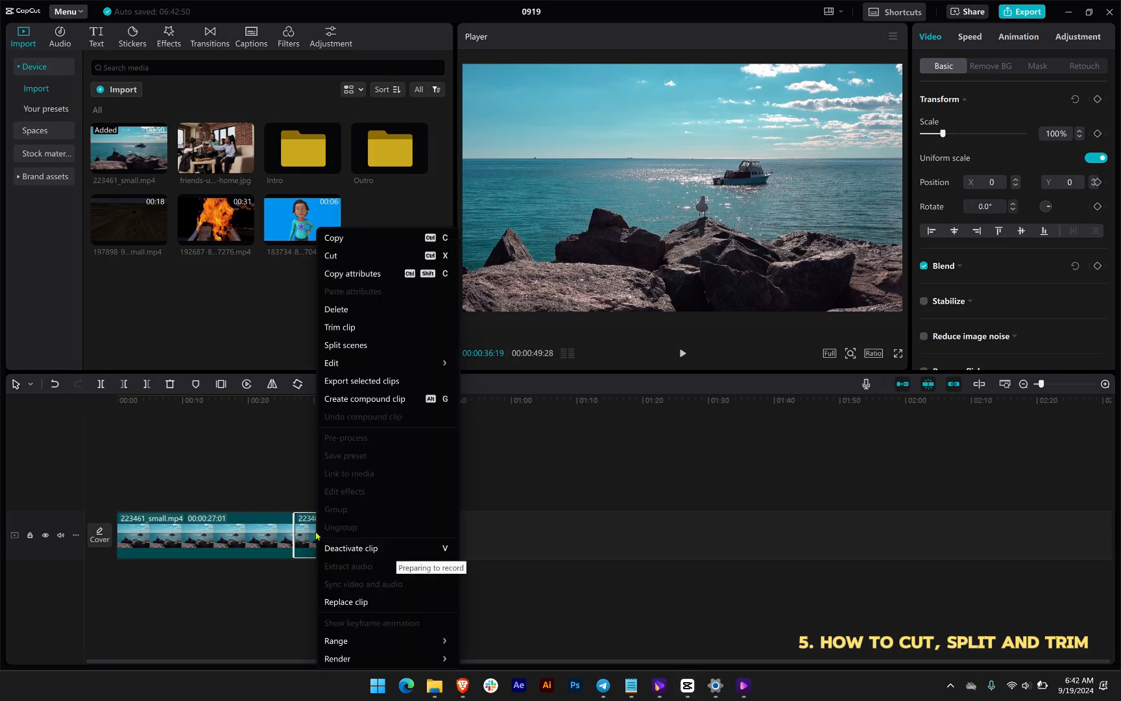
left_click(337, 309)
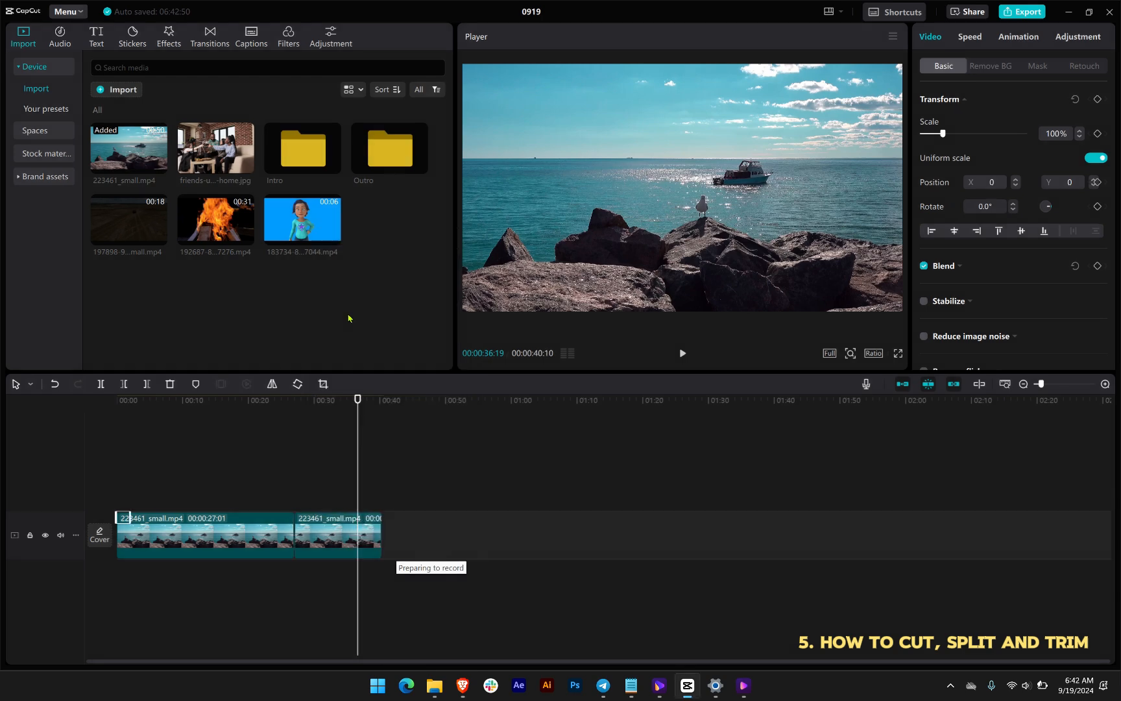
key("ctrl+z")
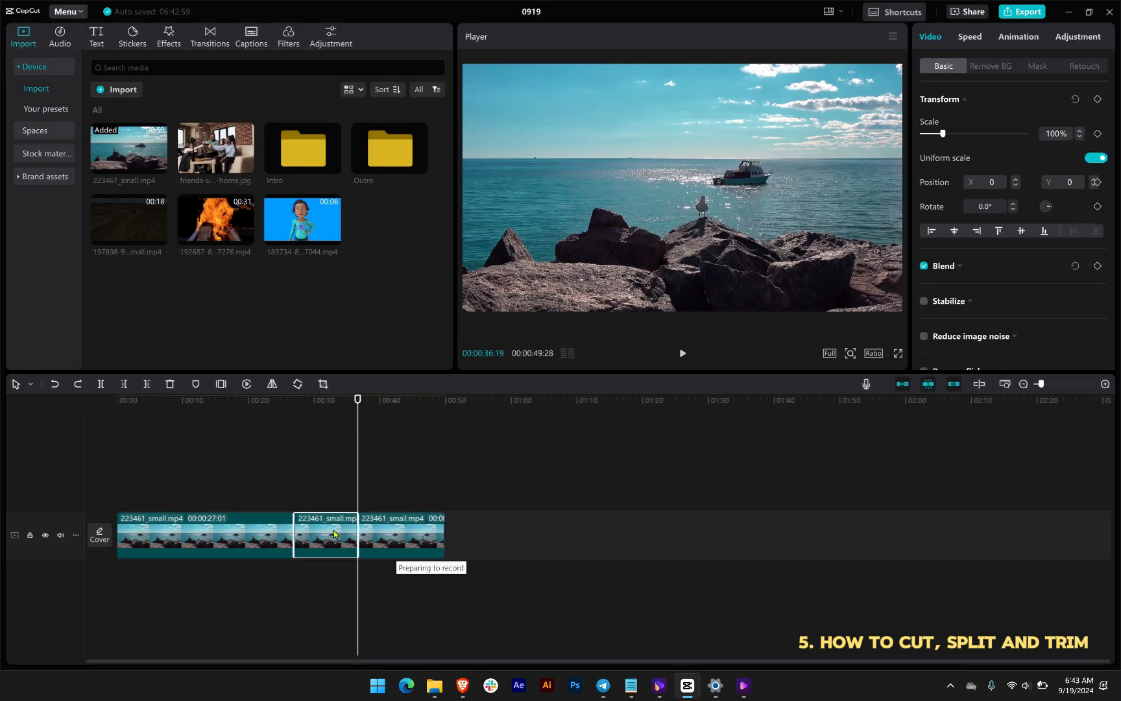
key("Delete")
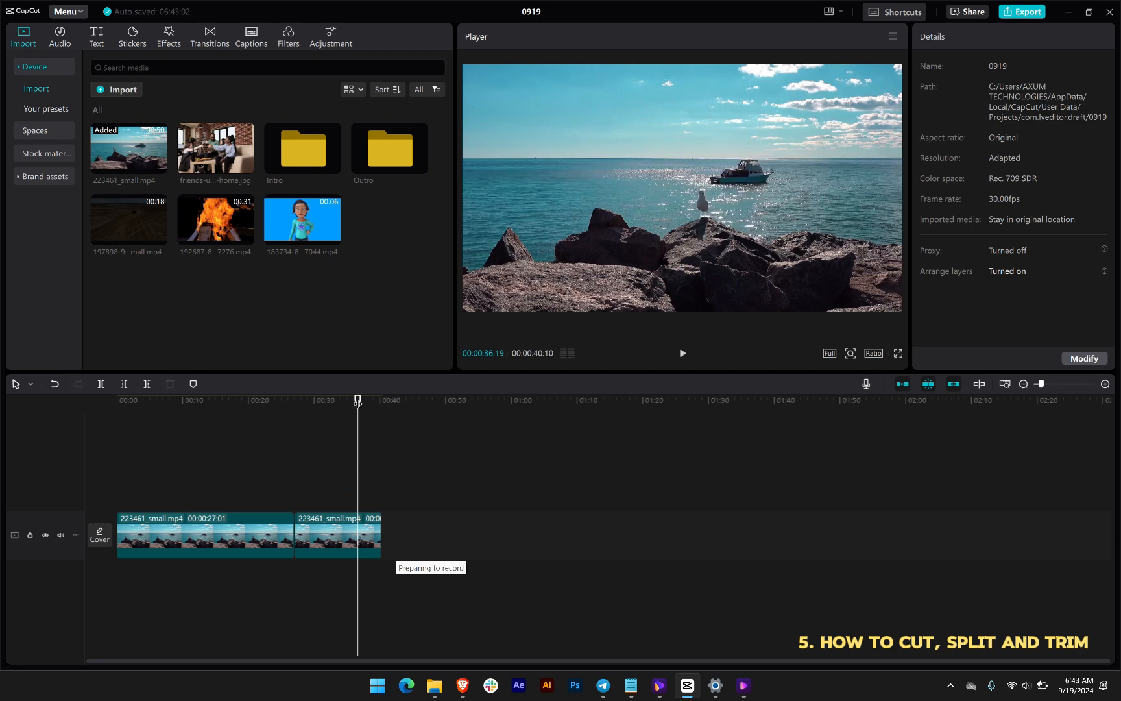
Undo the segment deletion and both splits of the seaside clip.
left_click_drag(358, 401, 275, 443)
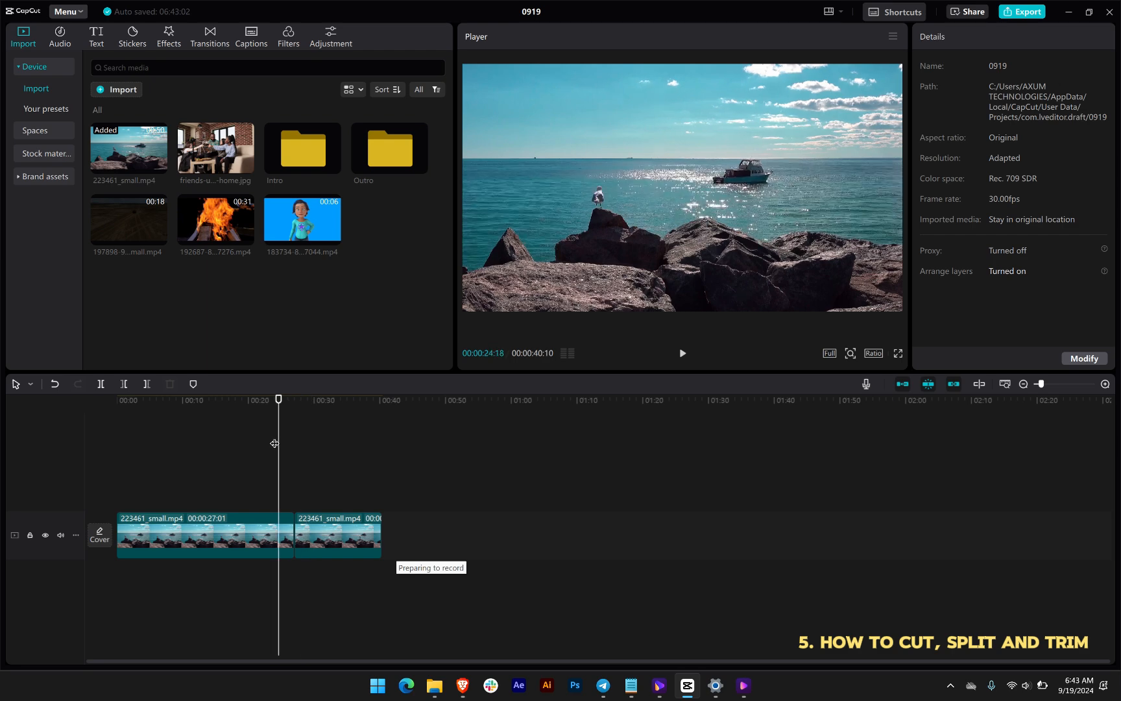
key("ctrl+z")
key("ctrl+z")
key("ctrl+z")
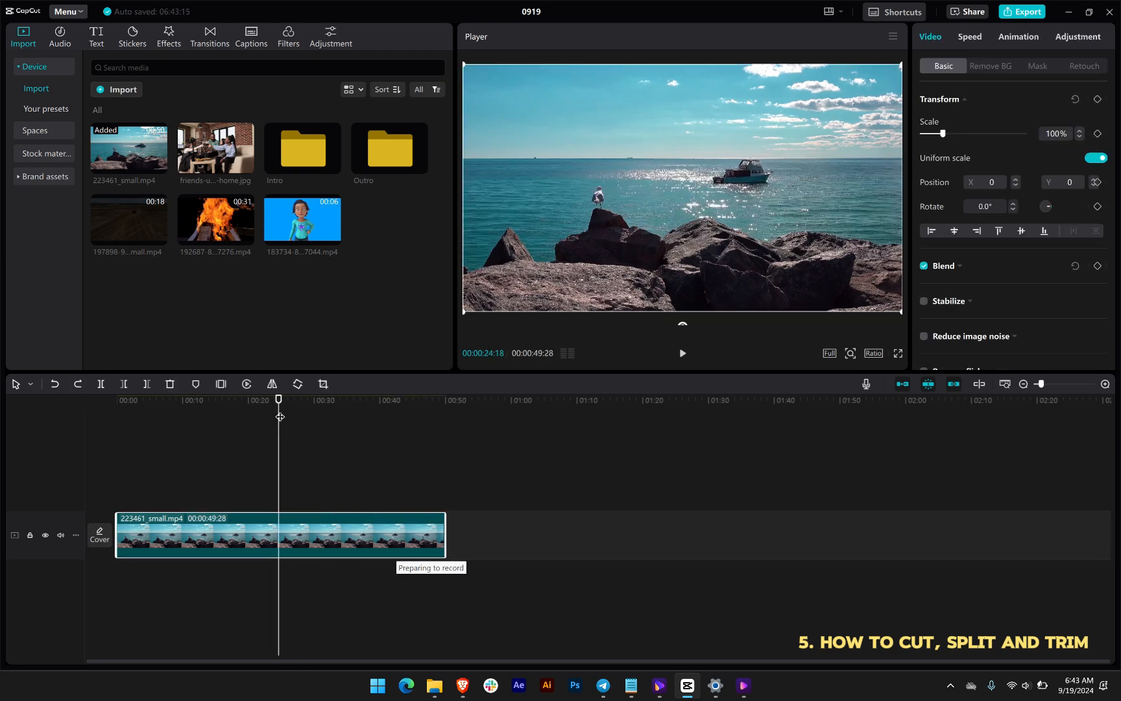
Trim the seaside clip from its end to a length of about 17 seconds, and undo the trim.
left_click_drag(278, 403, 426, 469)
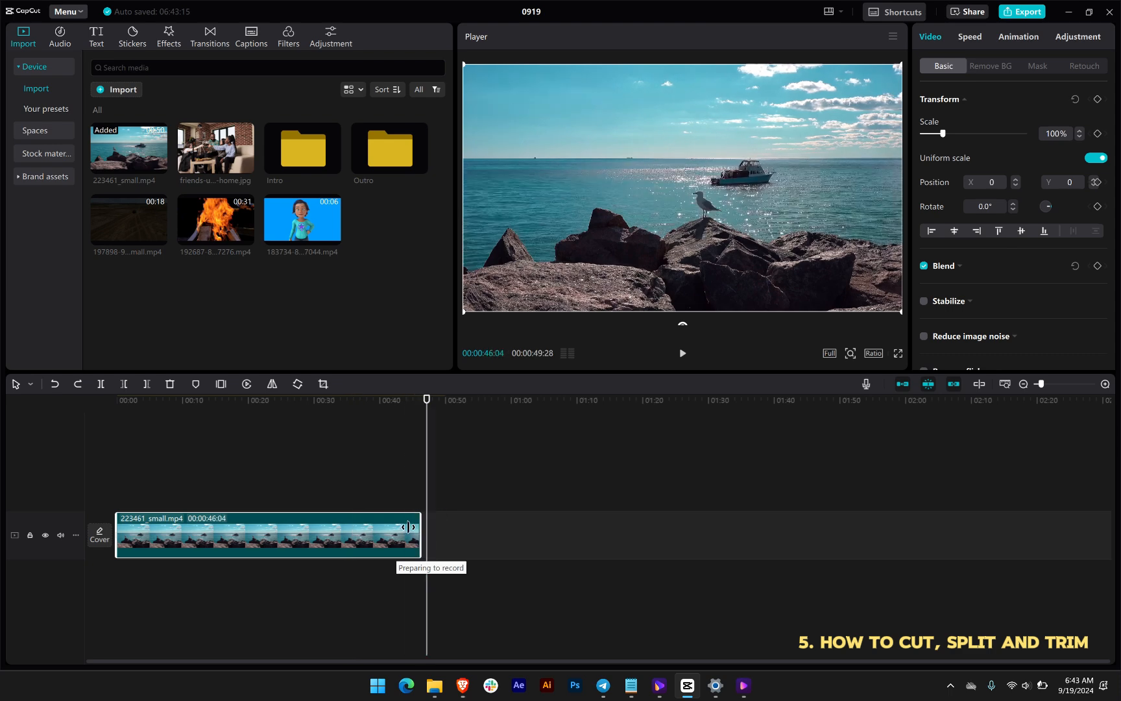
left_click_drag(408, 527, 345, 523)
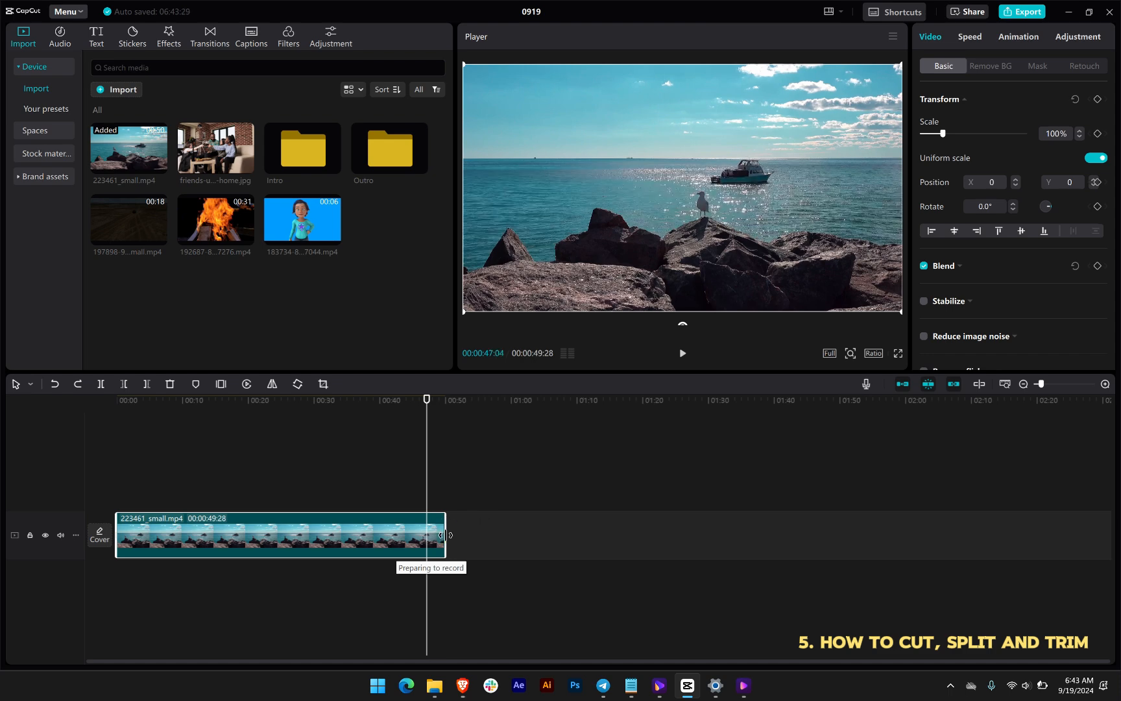
left_click_drag(446, 535, 233, 519)
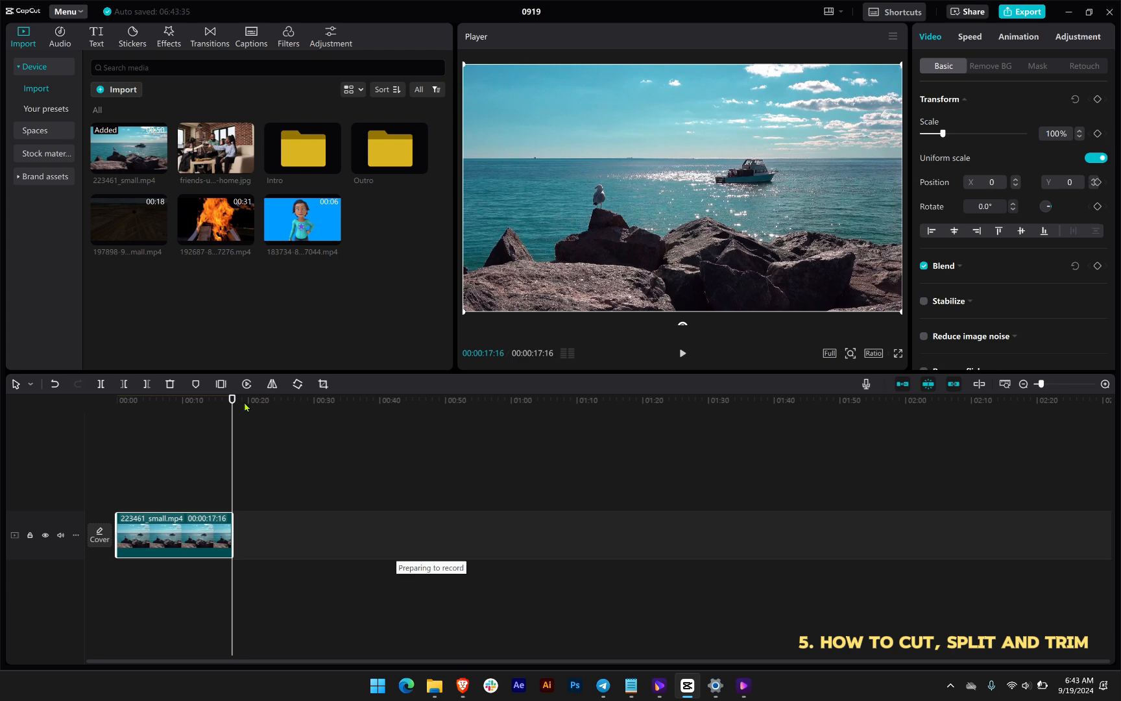
key("ctrl+z")
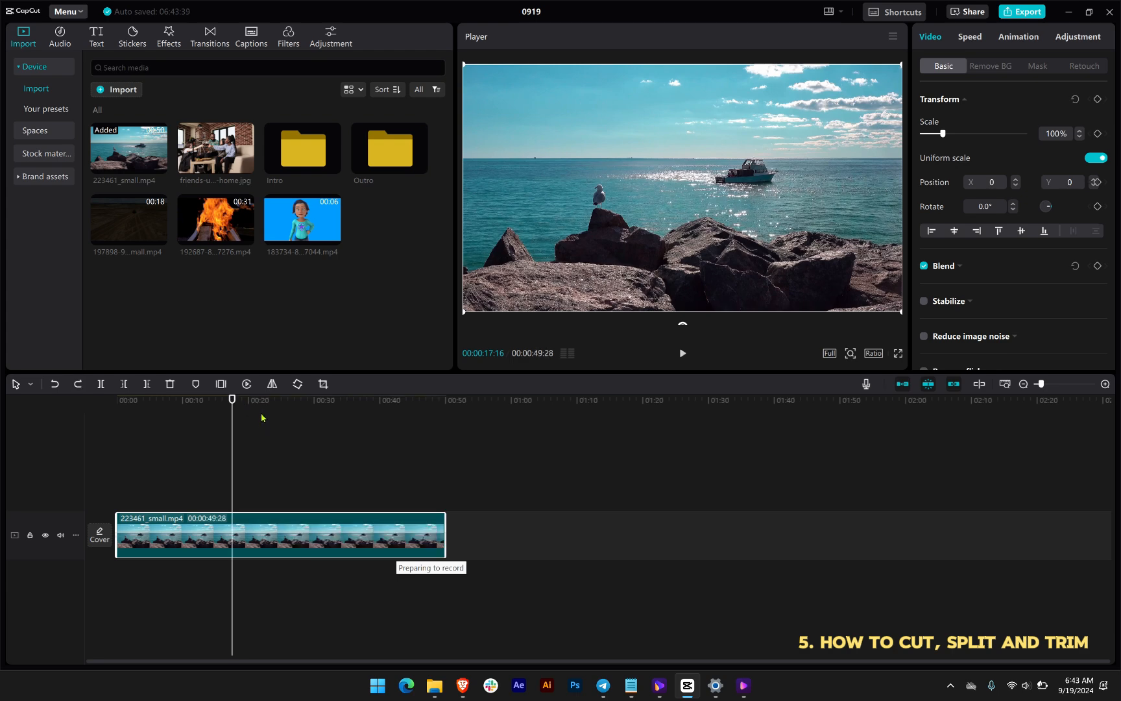
Split the seaside clip at 00:00:27:19, and undo the split.
left_click(308, 405)
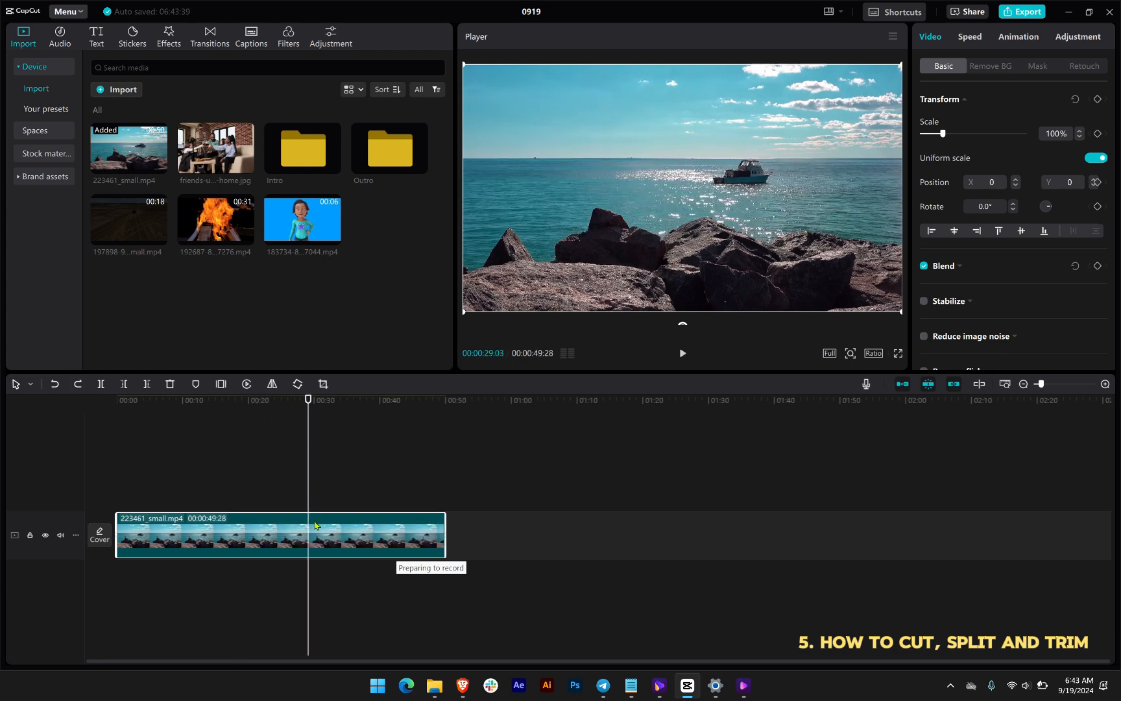
left_click_drag(309, 402, 298, 429)
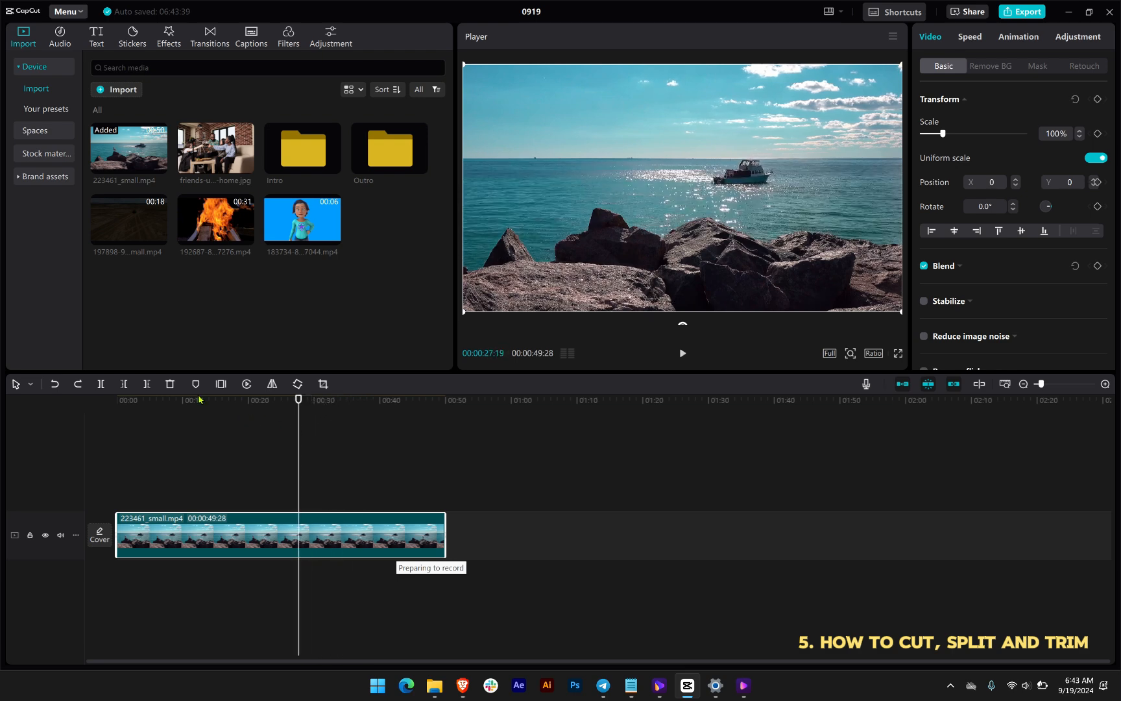
left_click(102, 385)
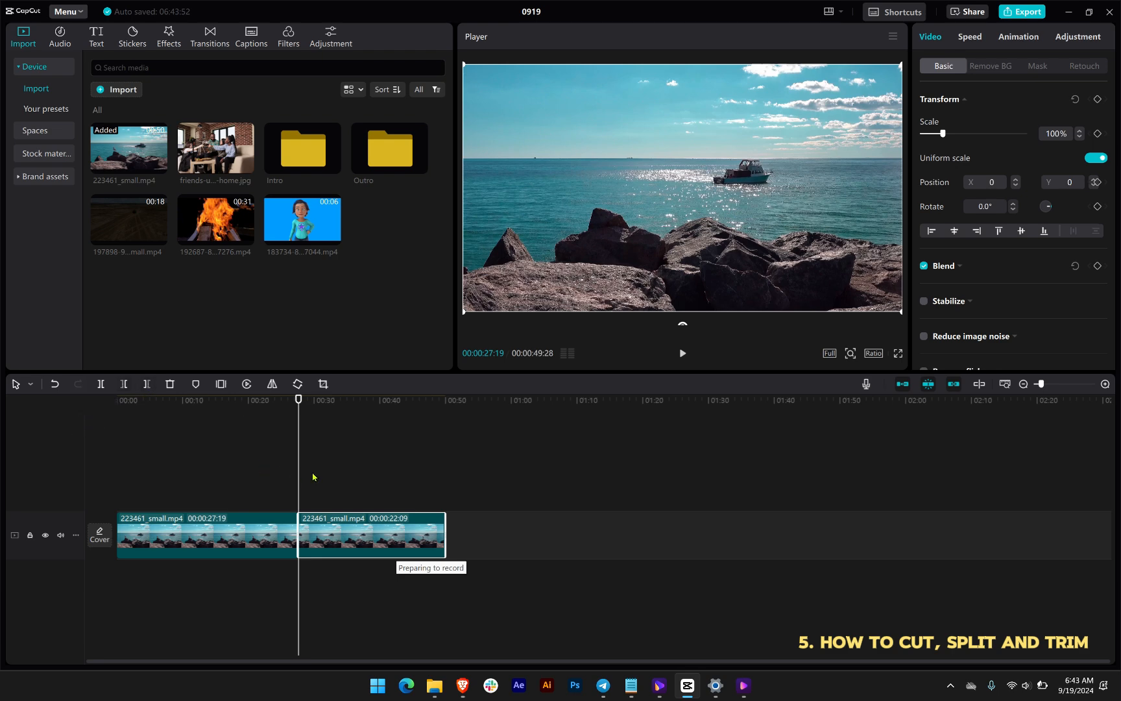
key("ctrl+z")
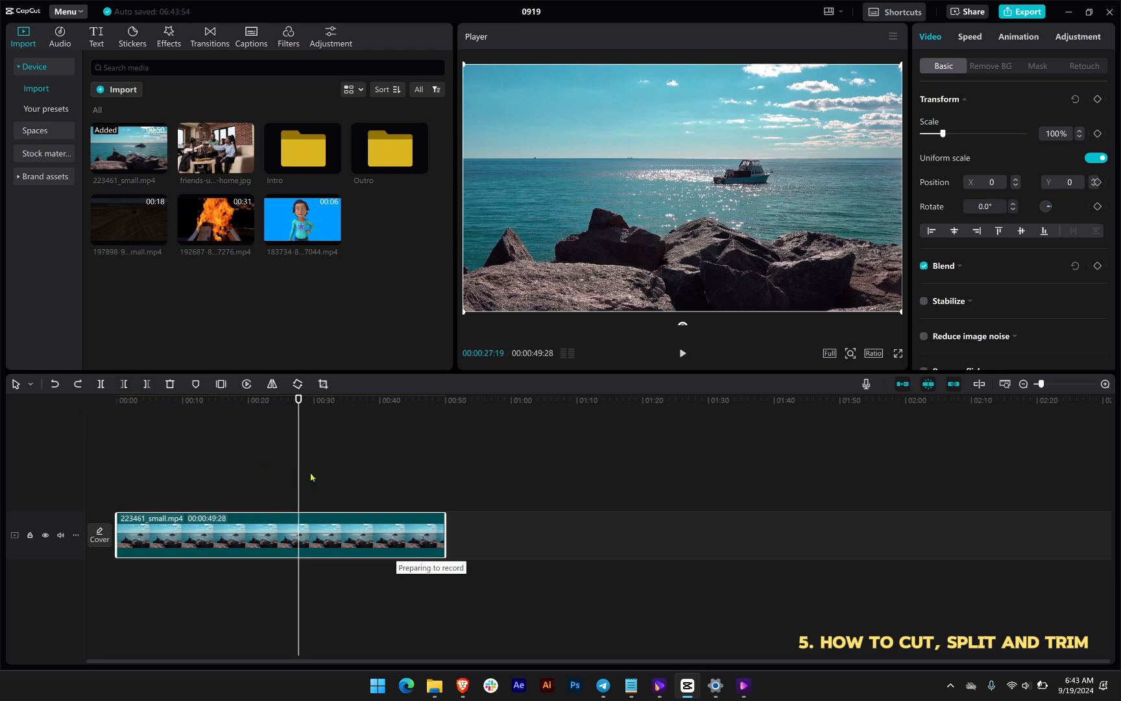
Cut the seaside clip with the Split tool at seven points along its length, including about 34 and 29 seconds.
key("b")
left_click(339, 532)
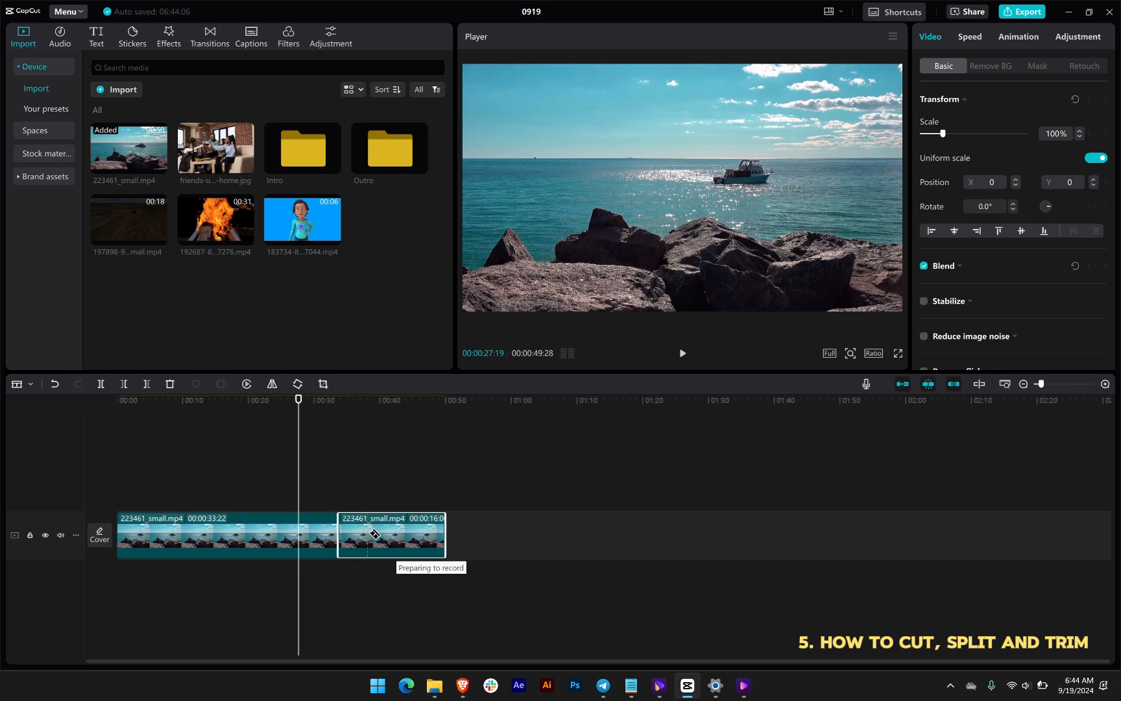
left_click(376, 533)
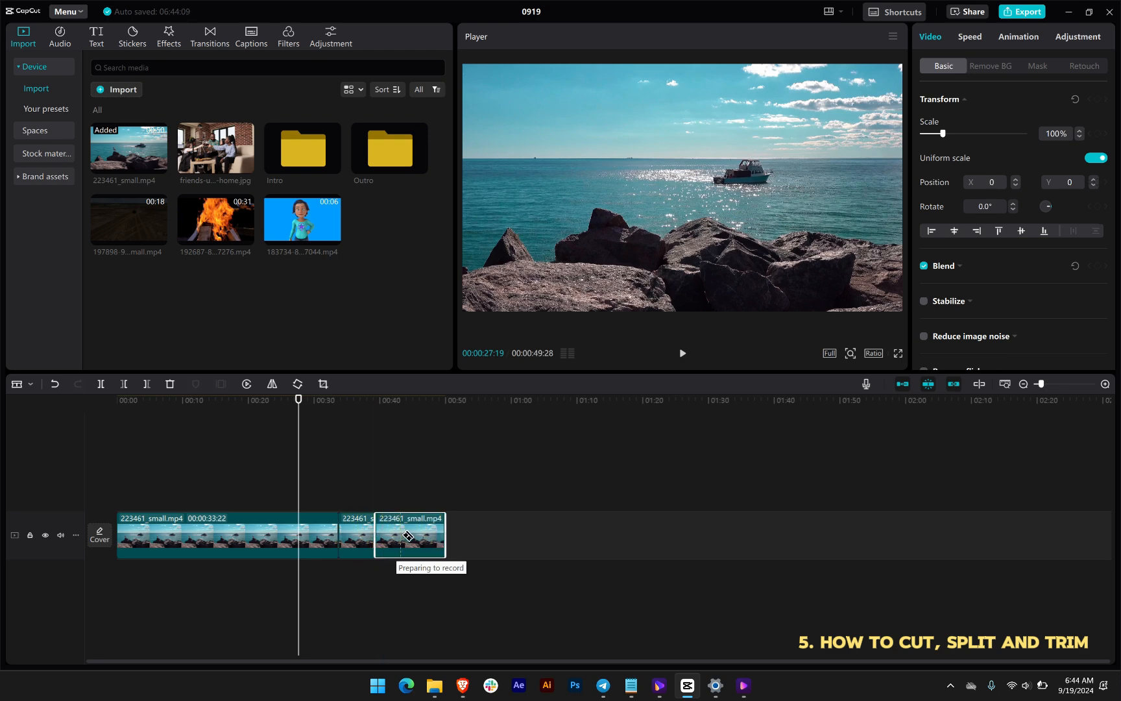
left_click(401, 535)
left_click(306, 529)
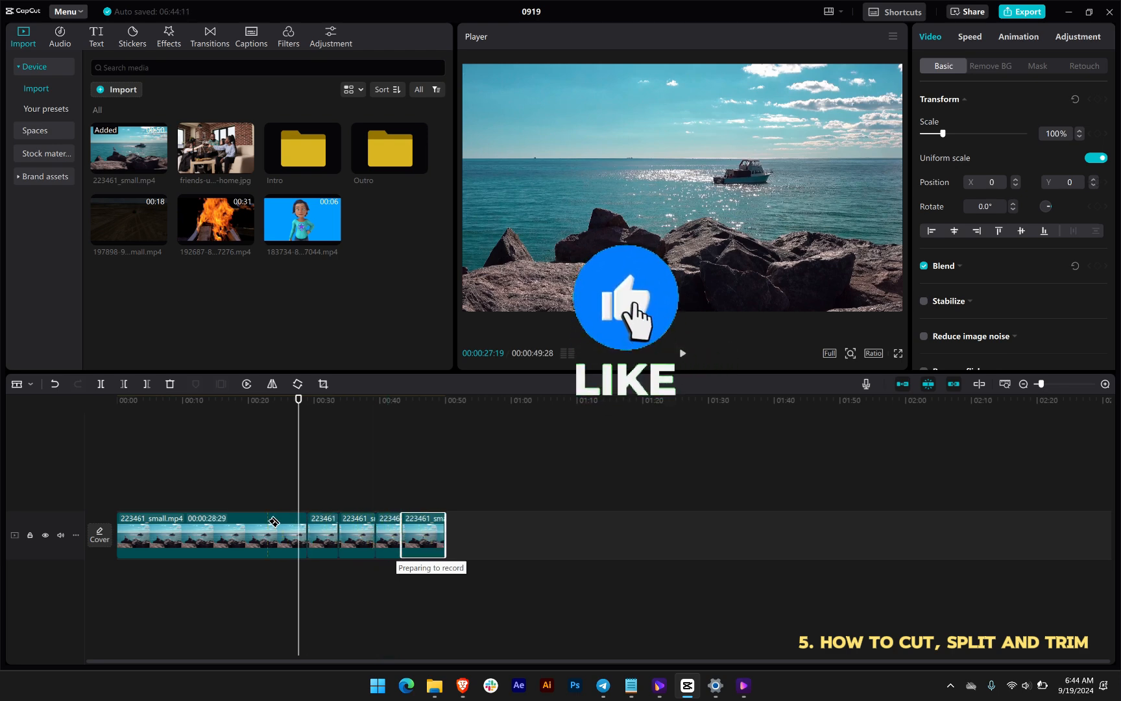
left_click(268, 529)
left_click(229, 529)
left_click(190, 529)
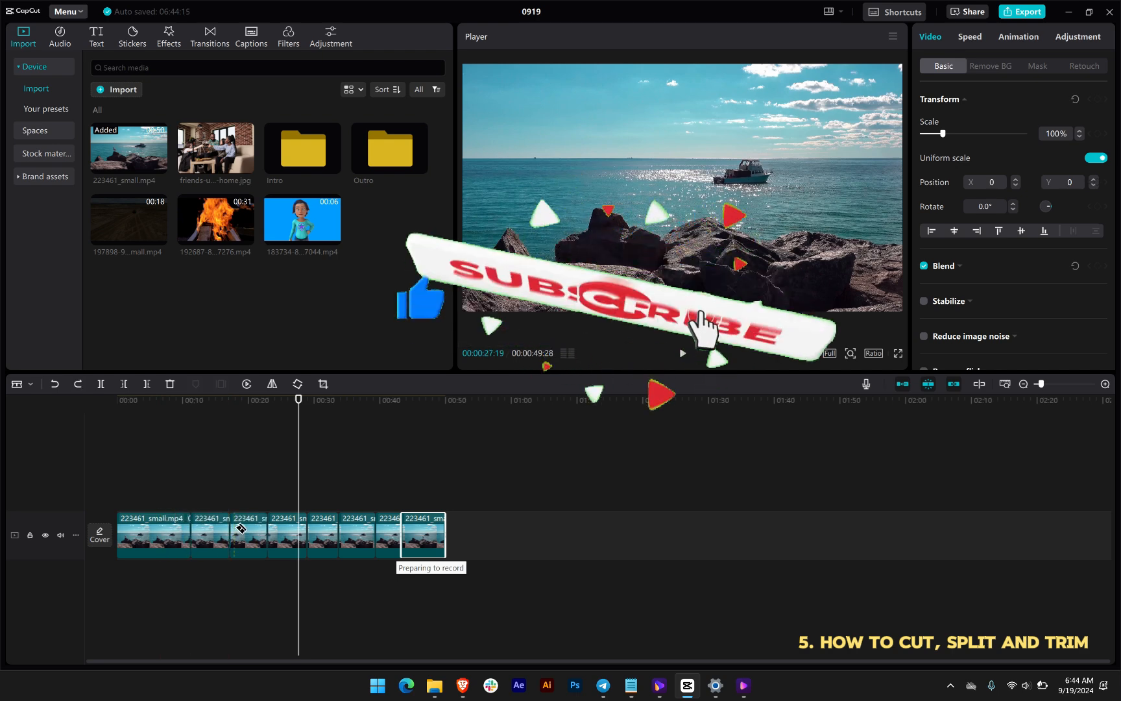
Undo all the cuts made in the seaside clip with the Split tool.
key("ctrl+z")
key("ctrl+z")
key("ctrl+z")
key("ctrl+z")
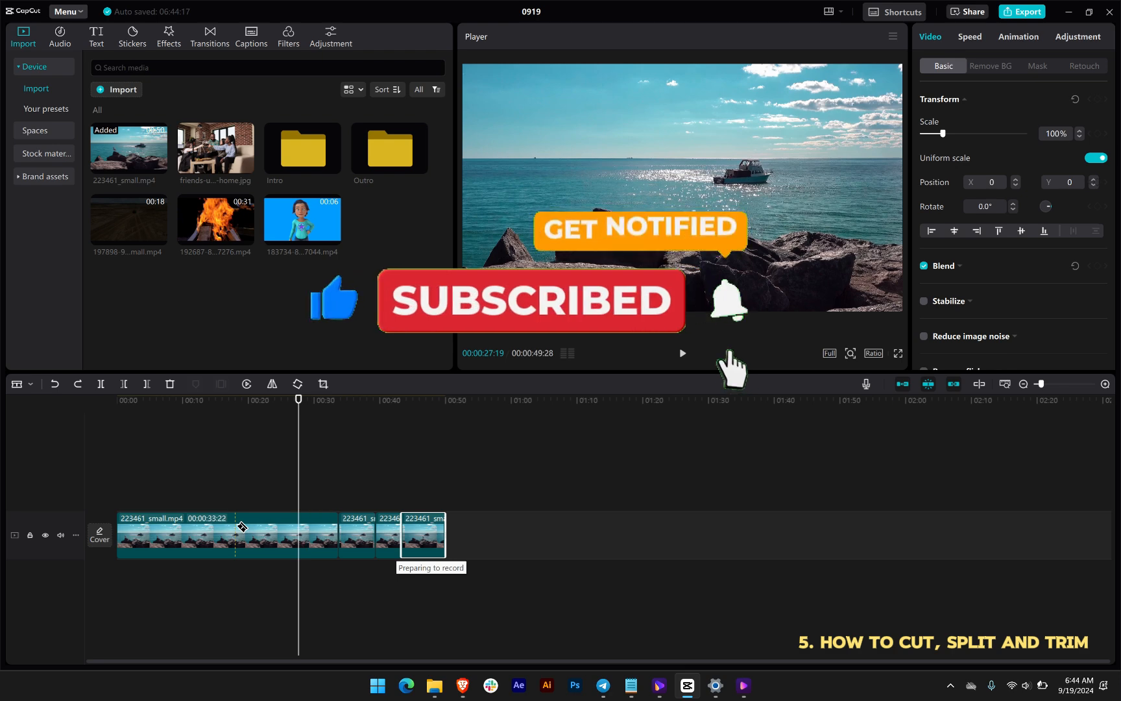
key("ctrl+z")
key("ctrl+z")
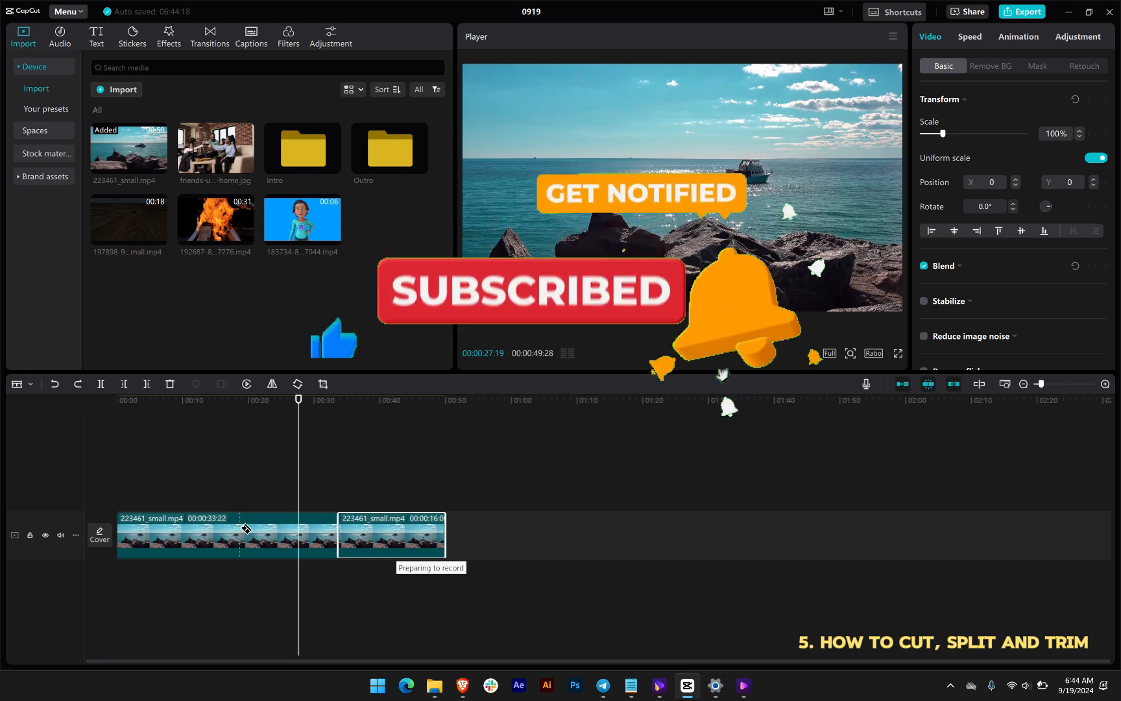
key("ctrl+z")
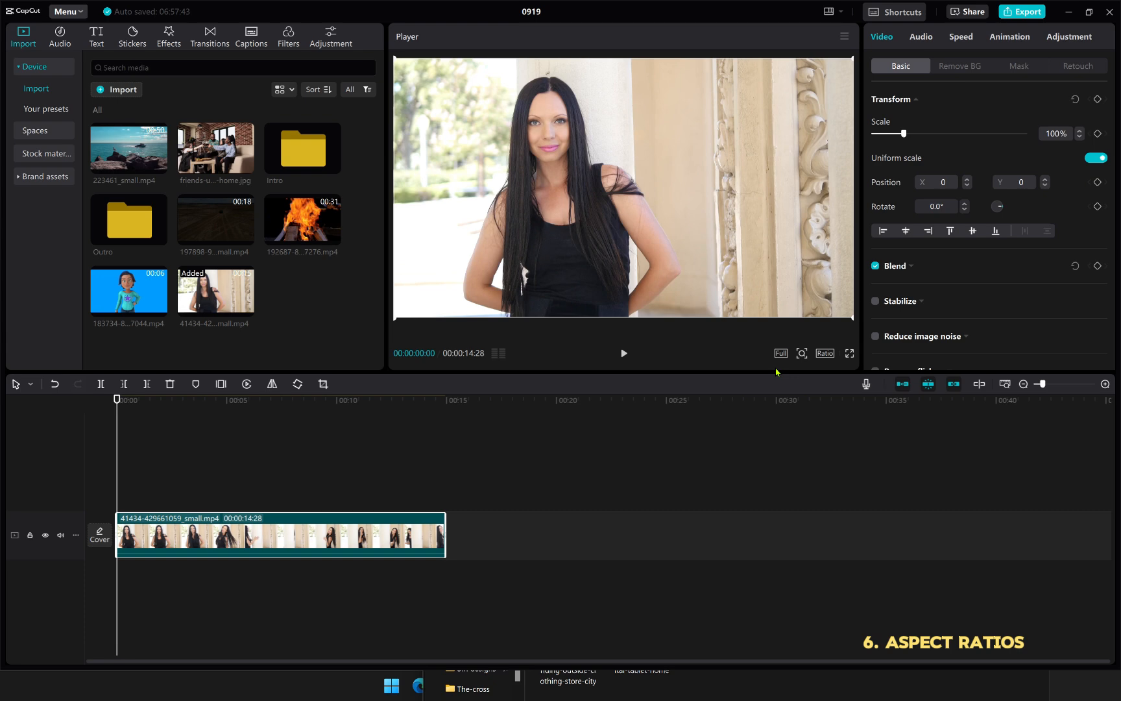
Set the project's aspect ratio to 3:4 and reframe the woman clip at 237% scale with position X 843.
left_click(827, 354)
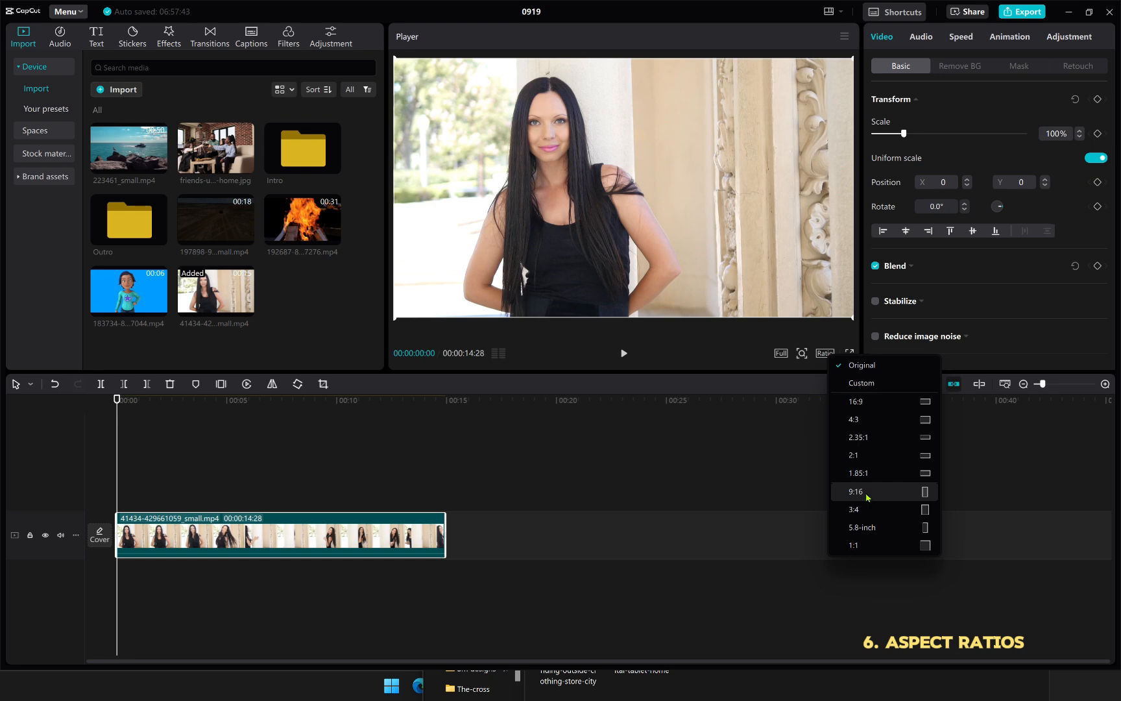
left_click(867, 510)
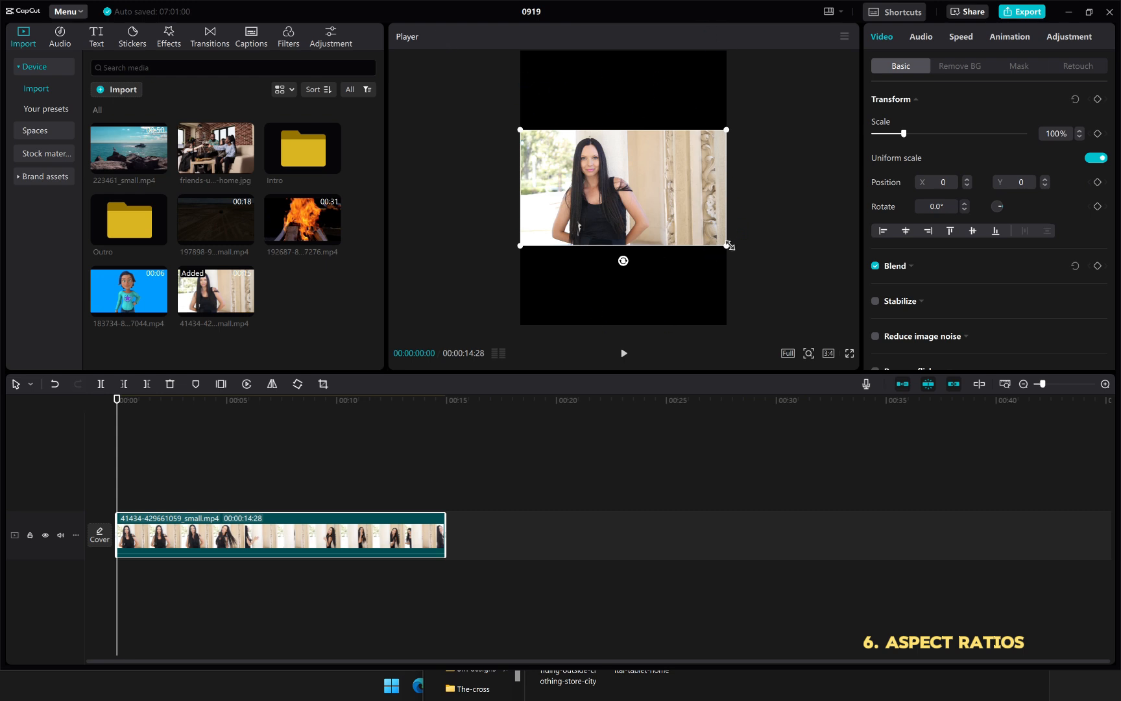
left_click_drag(729, 244, 883, 458)
left_click_drag(632, 184, 690, 187)
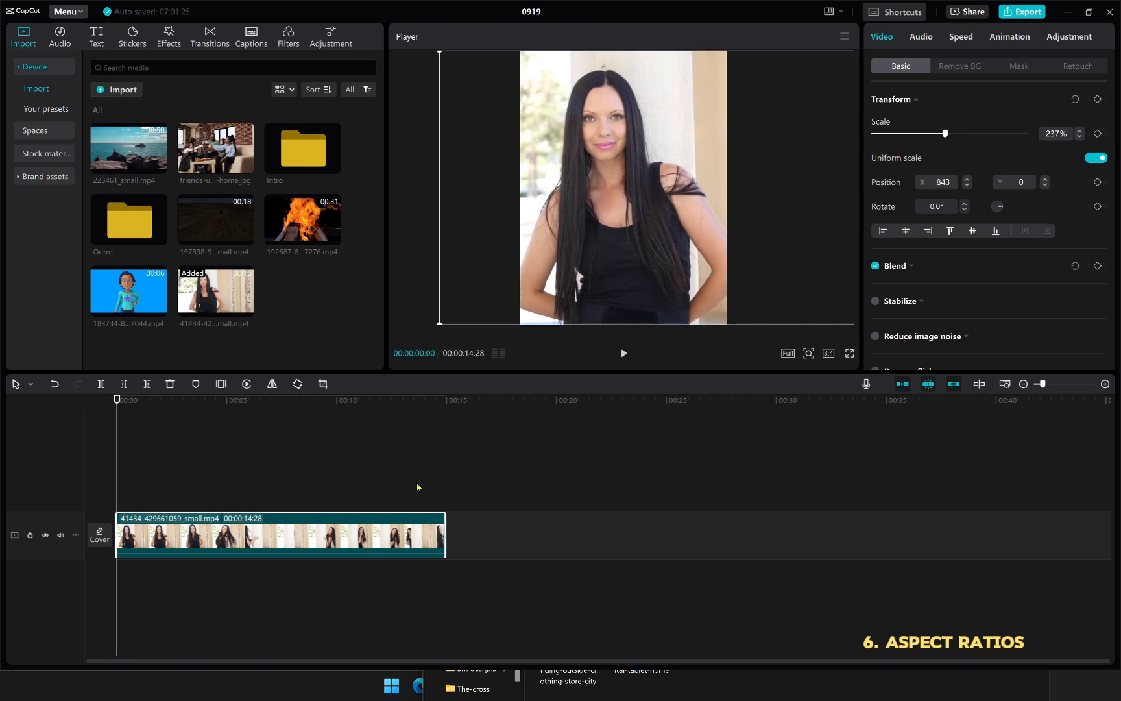
Preview the reframed clip at several moments, including 00:00:02:17 and 00:00:01:20.
left_click(402, 447)
left_click(174, 411)
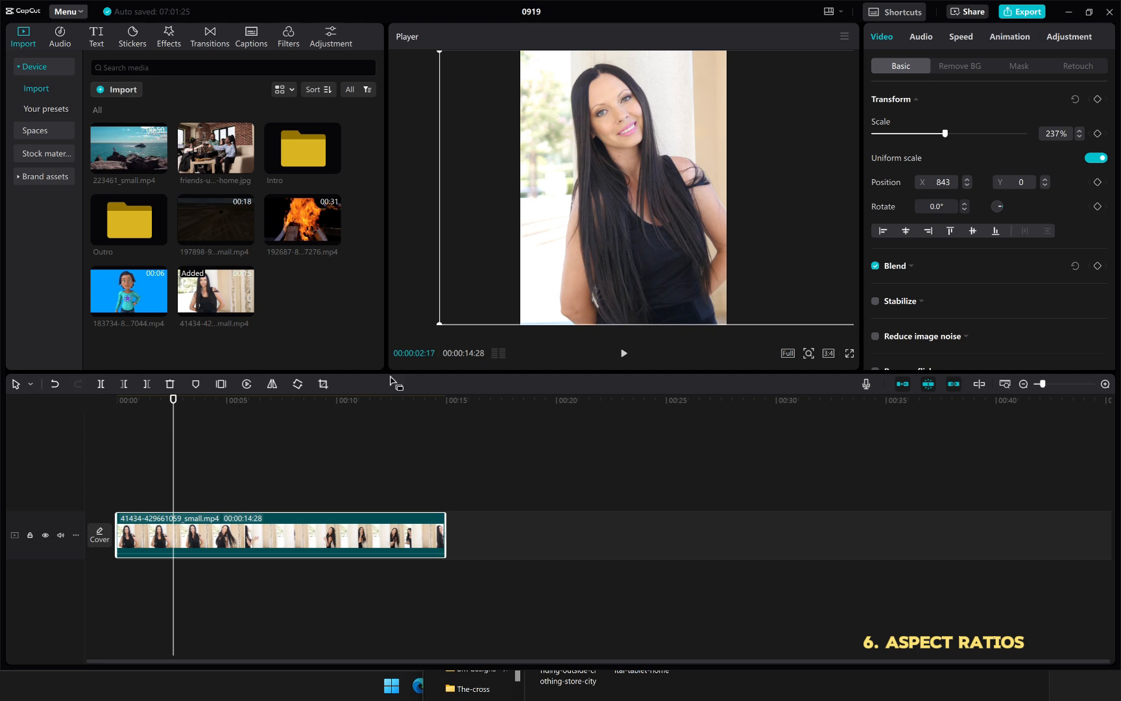
left_click_drag(173, 397, 124, 399)
left_click(153, 413)
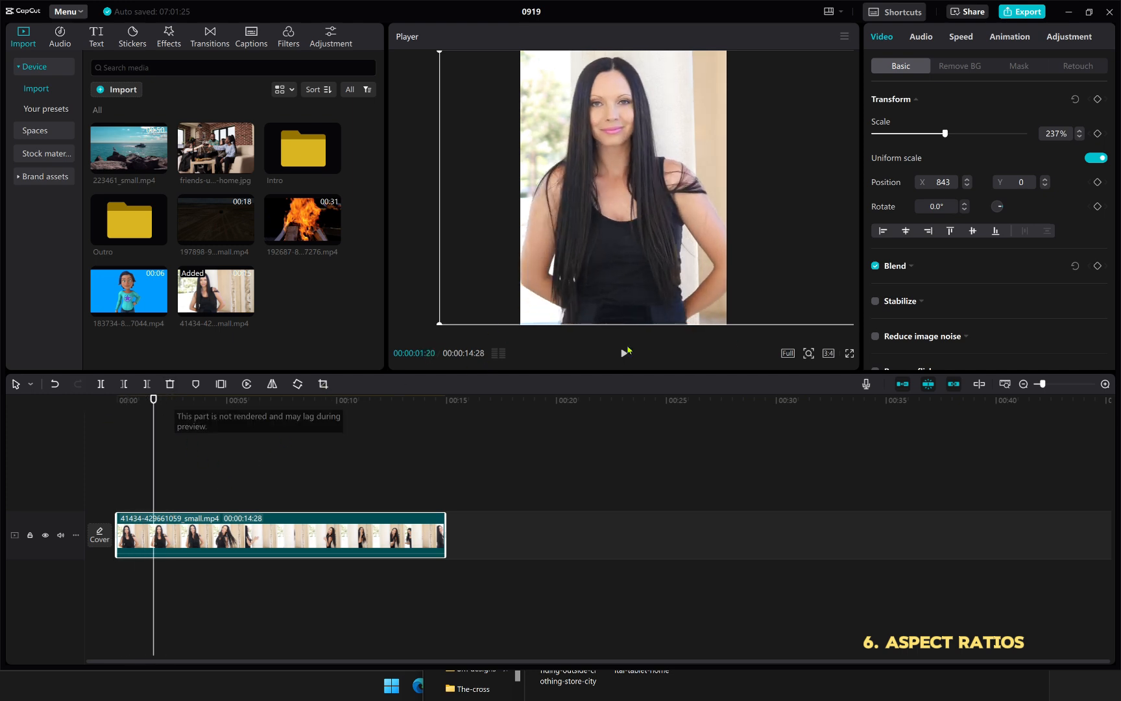
Change the aspect ratio to 9:16 and reframe the woman clip at 315% scale with position X 962.
left_click(829, 354)
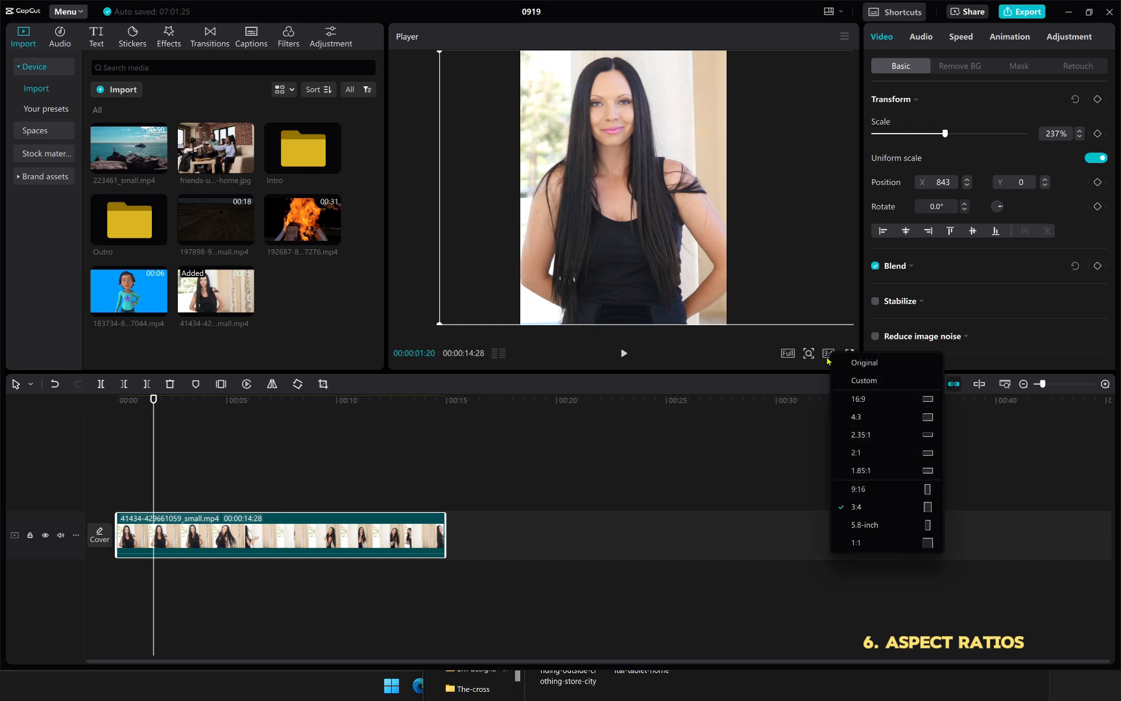
left_click(858, 489)
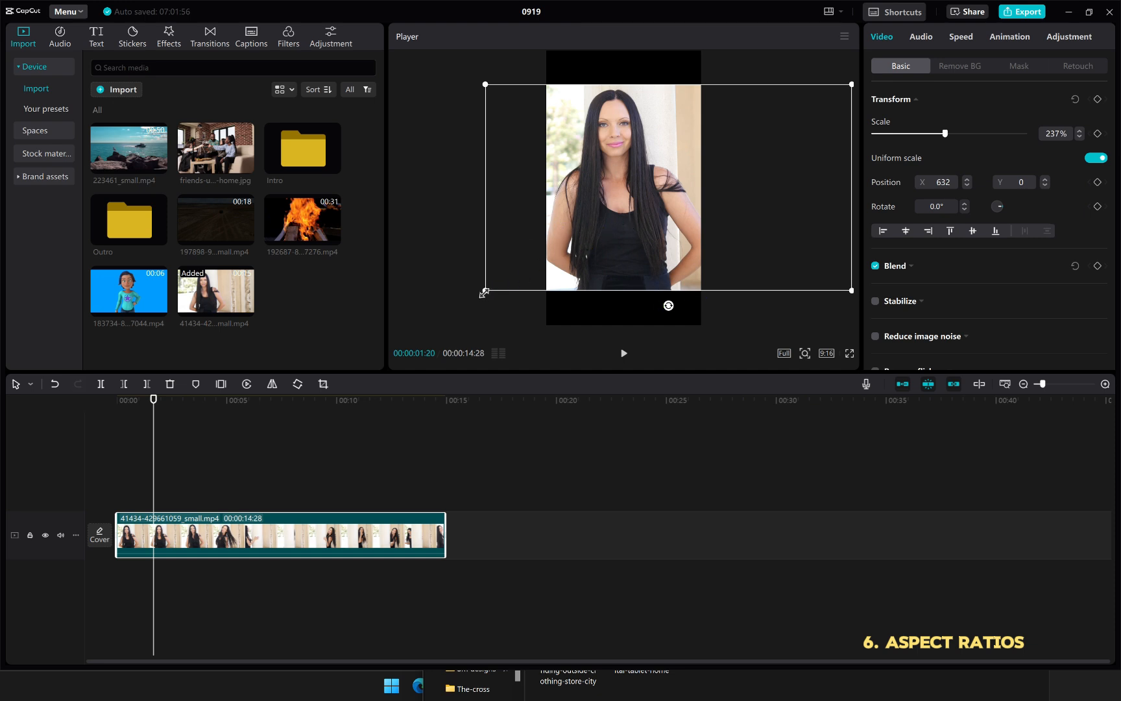
left_click_drag(484, 292, 418, 388)
mouse_move(641, 228)
left_mouse_down()
mouse_move(674, 228)
mouse_move(660, 232)
left_mouse_up()
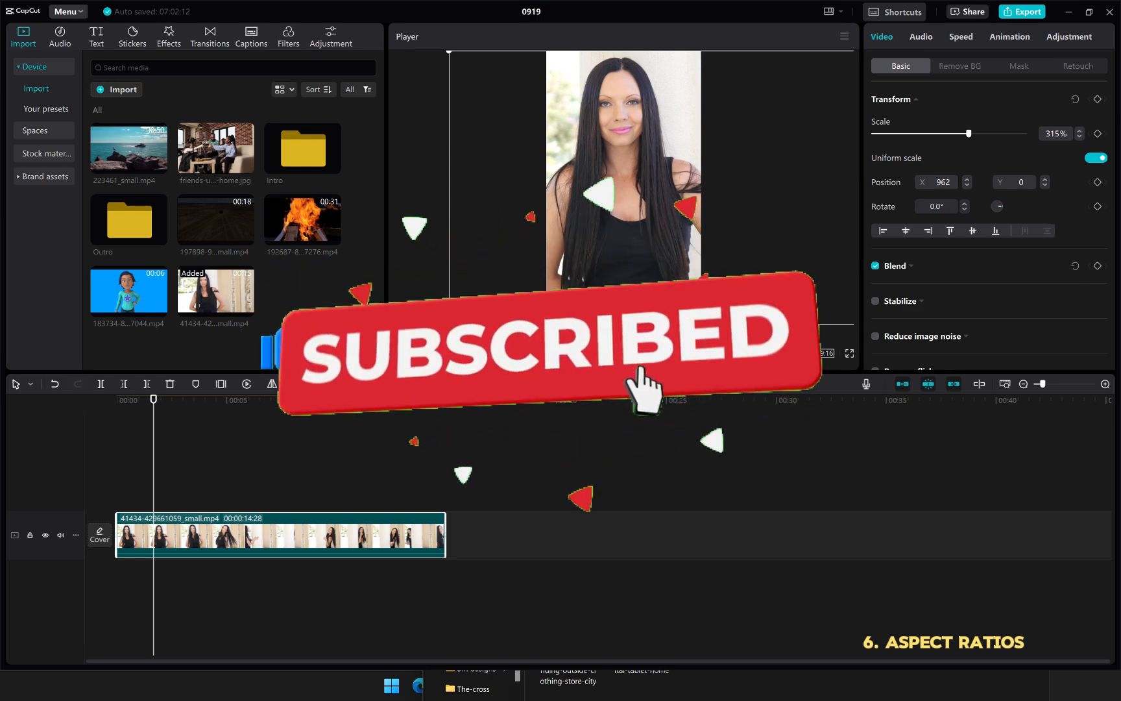
Undo the 9:16 reframing and the ratio change to return to the 3:4 version.
key("ctrl+z")
key("ctrl+z")
key("ctrl+z")
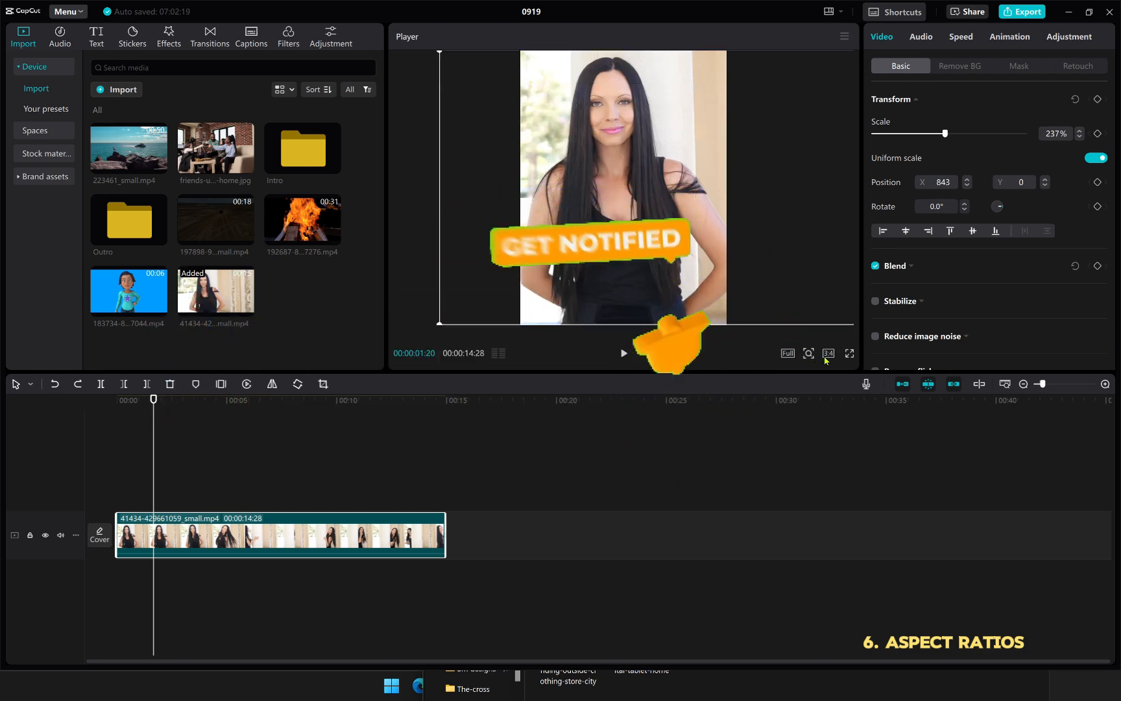
Restore the Original aspect ratio and refit the woman clip to the frame at 100% scale.
left_click(828, 354)
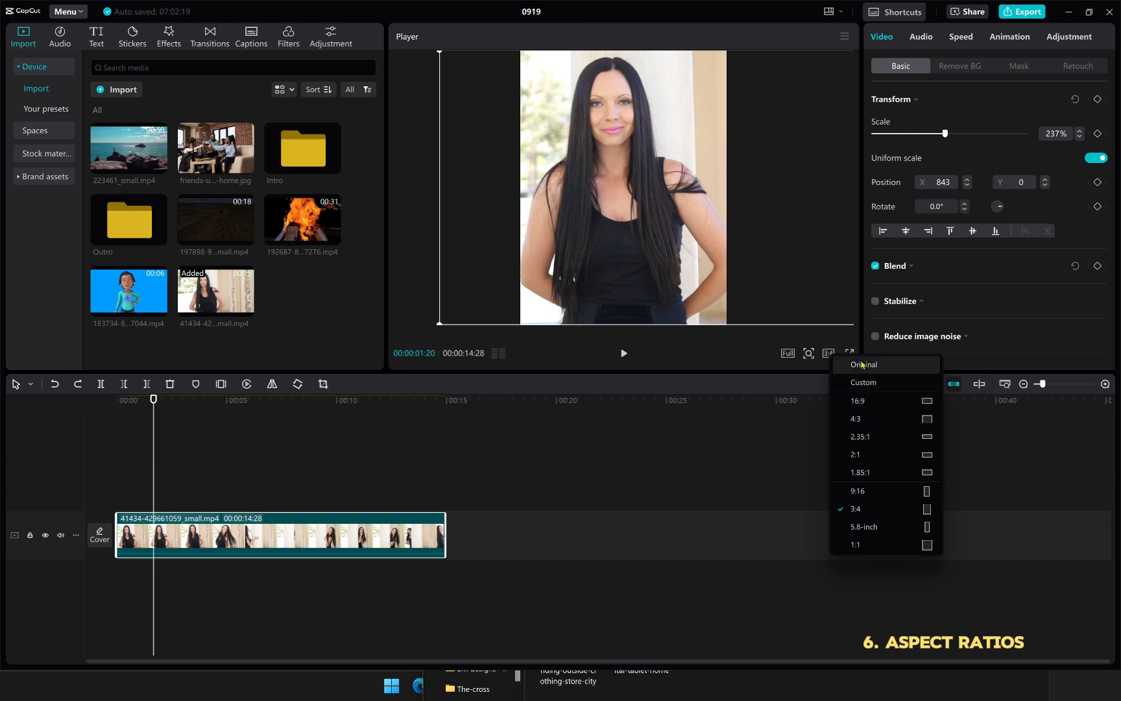
left_click(862, 365)
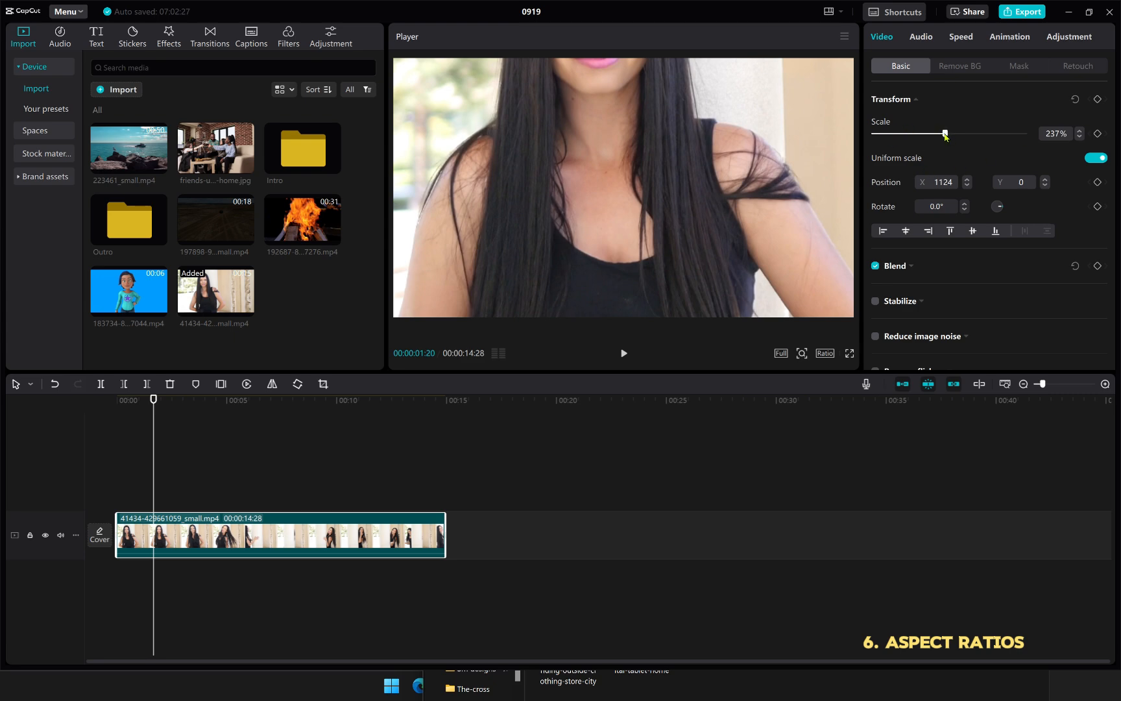
left_click_drag(945, 134, 895, 149)
left_click_drag(761, 201, 631, 198)
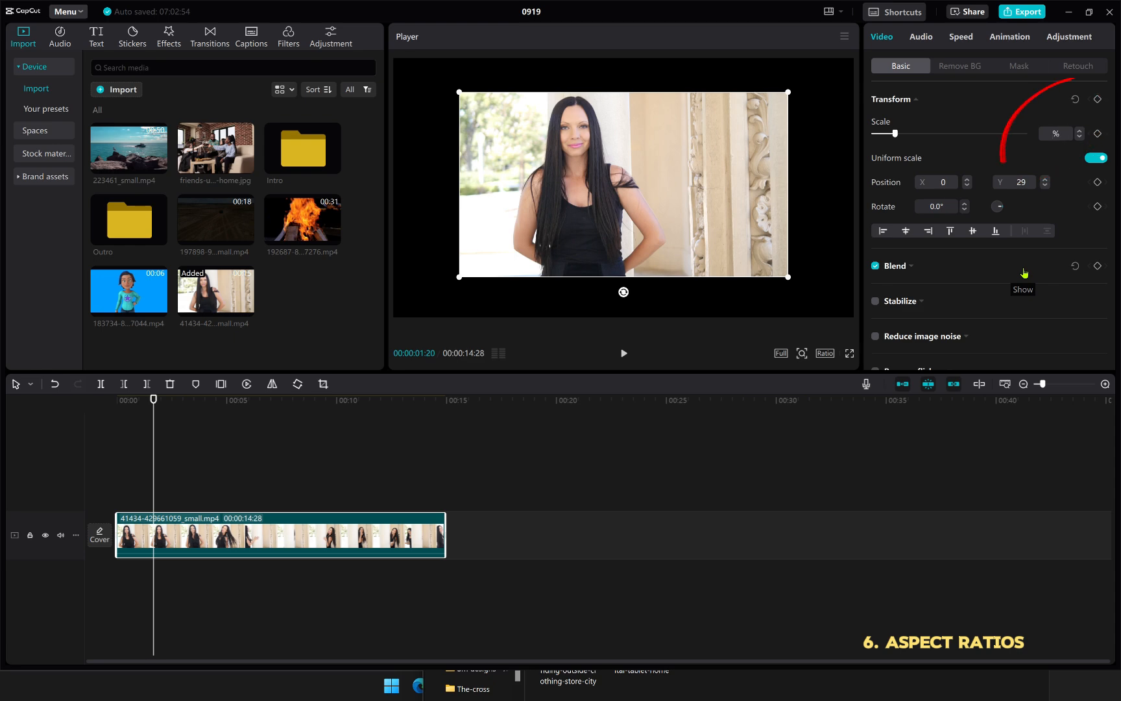
key("Return")
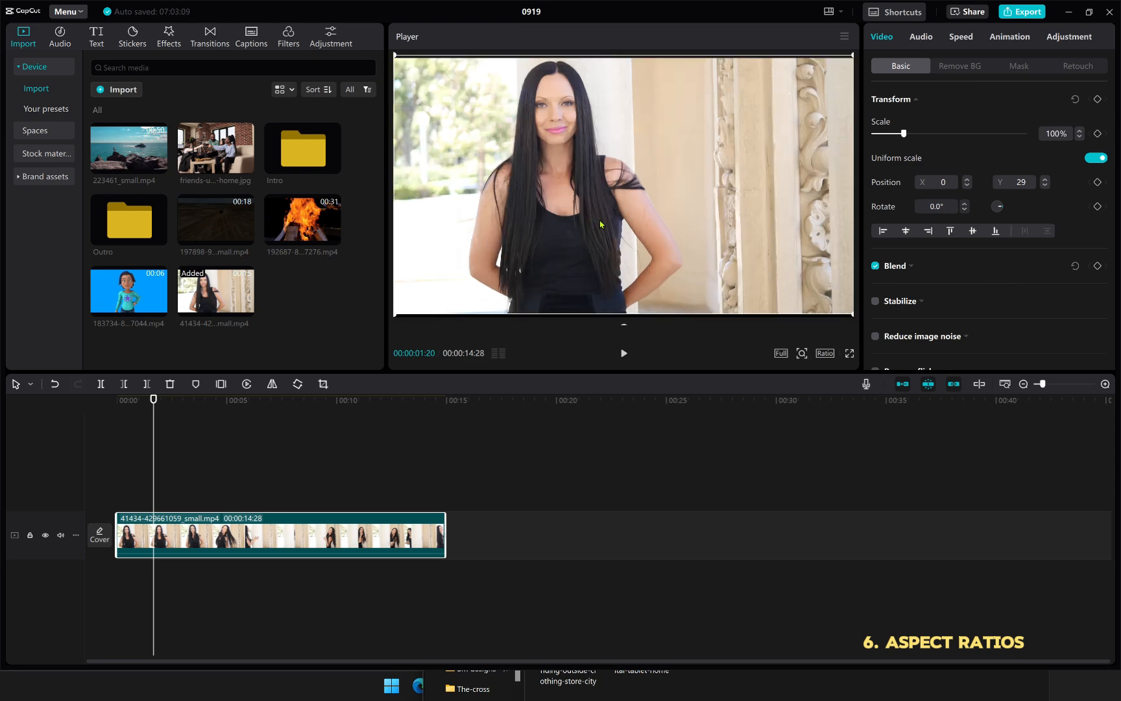
left_click_drag(600, 216, 601, 219)
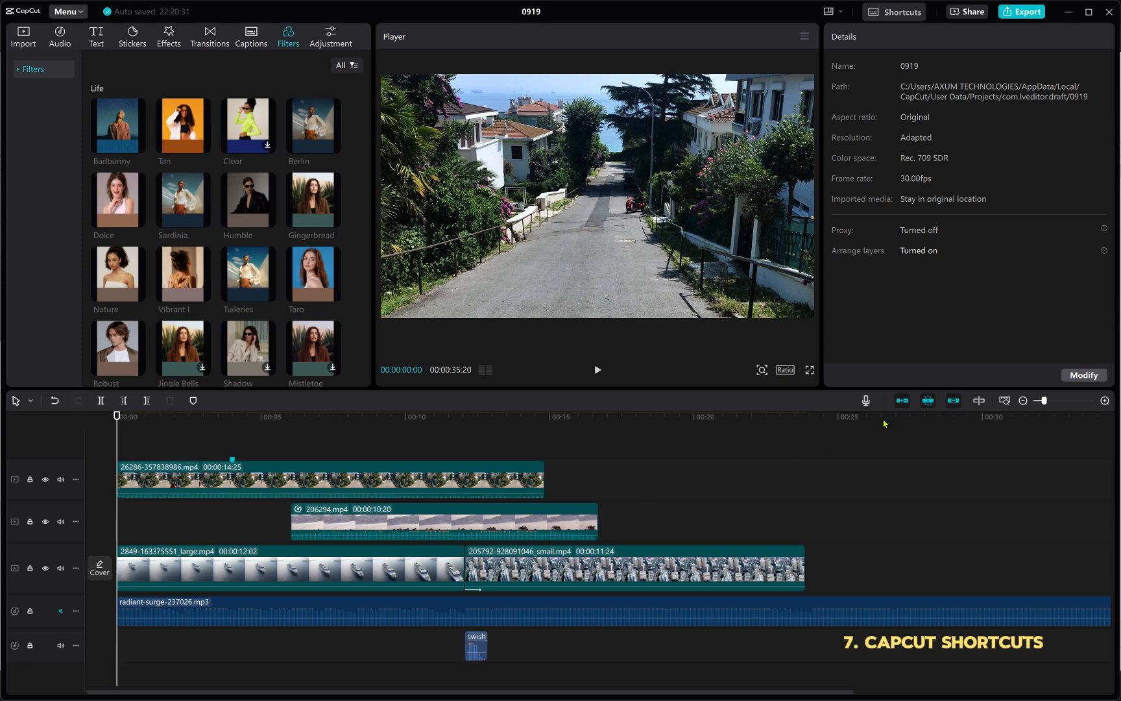
Examine the multi-track timeline at different zoom levels, from the whole project down to the first ten seconds.
mouse_move(1046, 401)
left_mouse_down()
mouse_move(1076, 404)
mouse_move(1042, 412)
left_mouse_up()
scroll(240, 523, "down", 1)
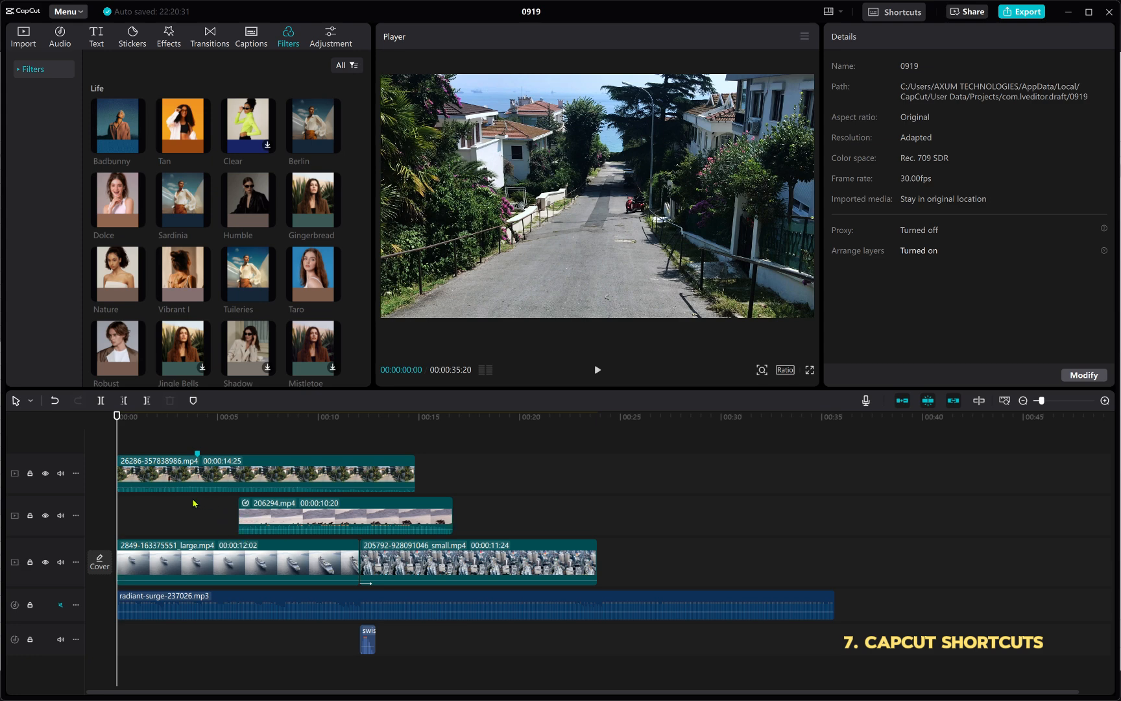
scroll(185, 503, "up", 1)
scroll(158, 498, "up", 4)
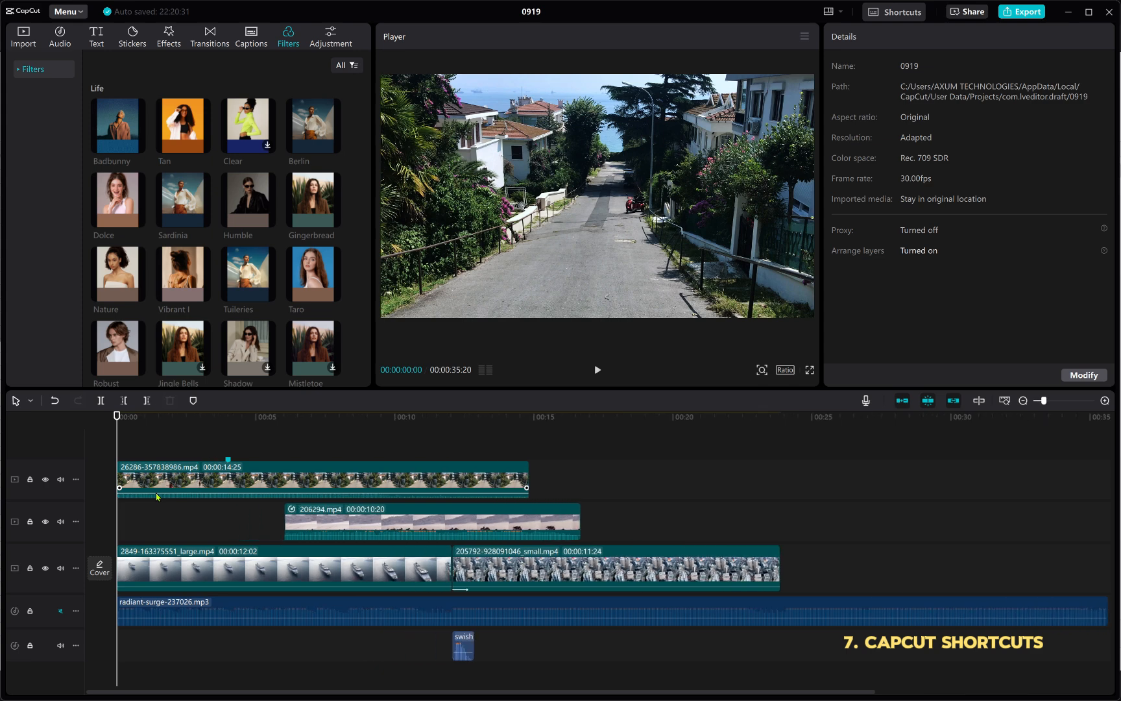
scroll(145, 500, "up", 5)
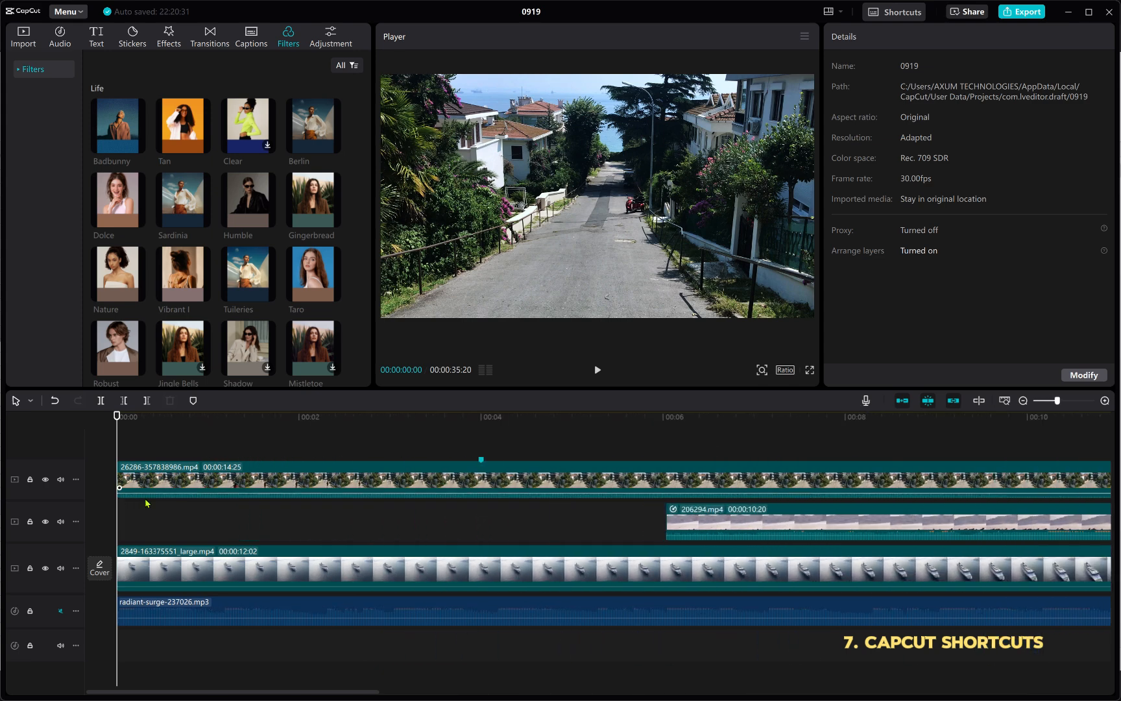
scroll(180, 500, "down", 8)
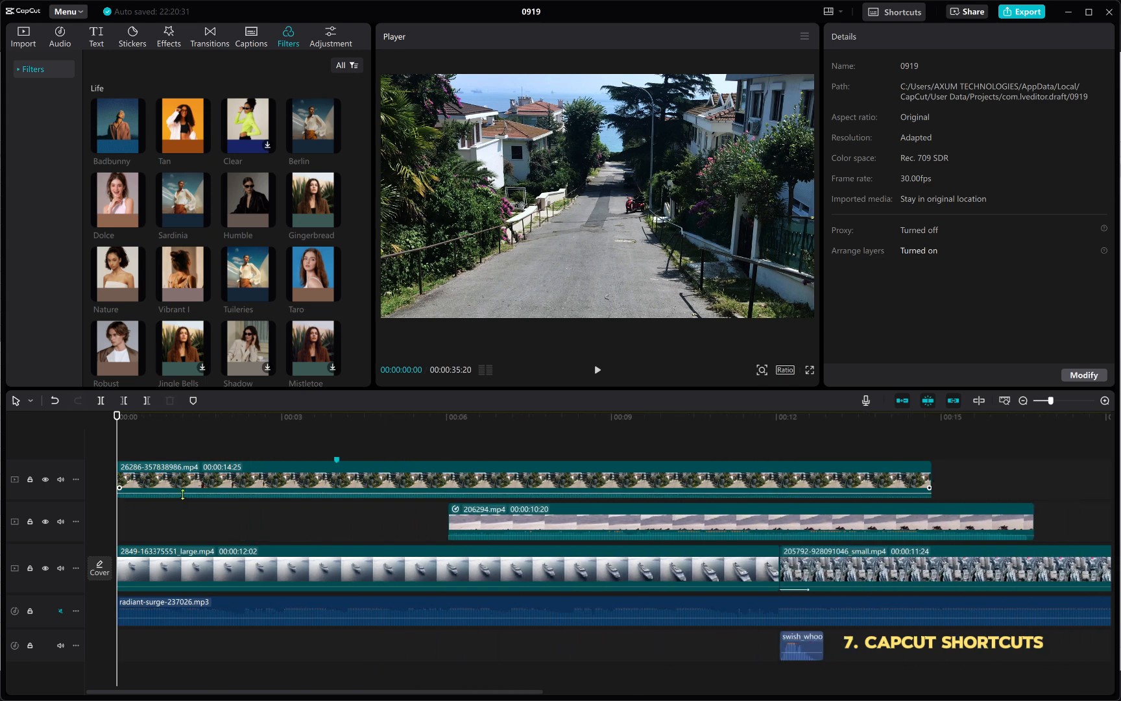
Place the playhead at 00:00:04:17 and inspect the surrounding clips at closer and wider timeline zoom levels.
left_click(235, 420)
scroll(266, 480, "up", 5)
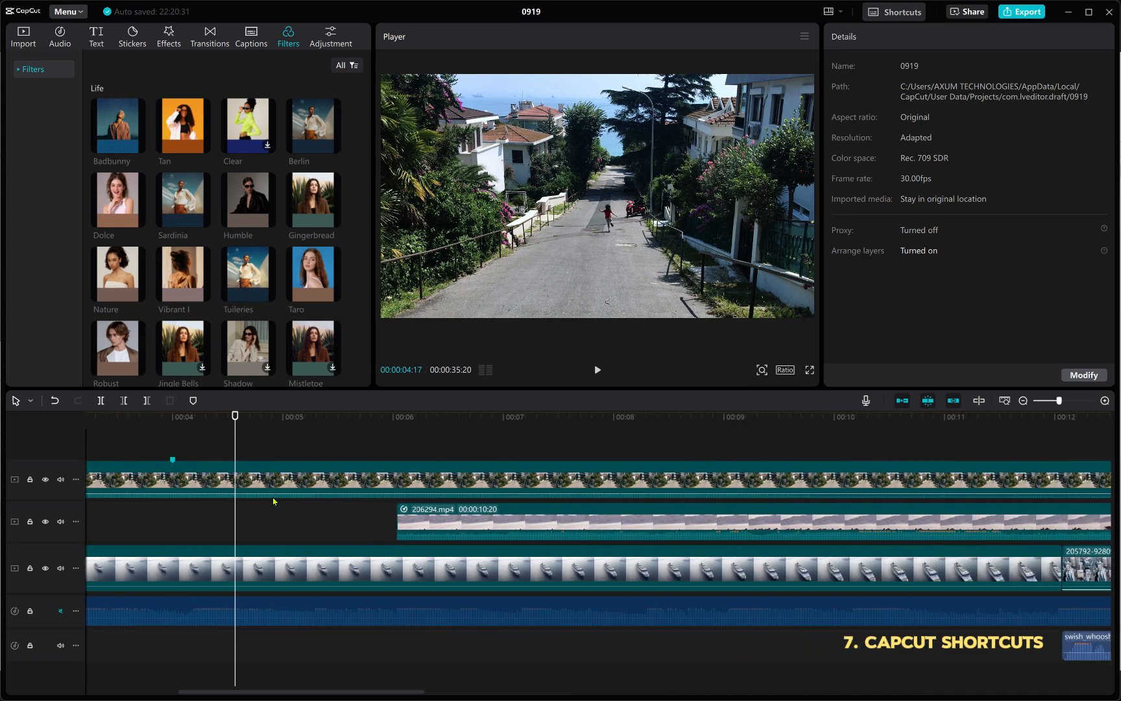
scroll(282, 505, "down", 6)
scroll(283, 508, "up", 5)
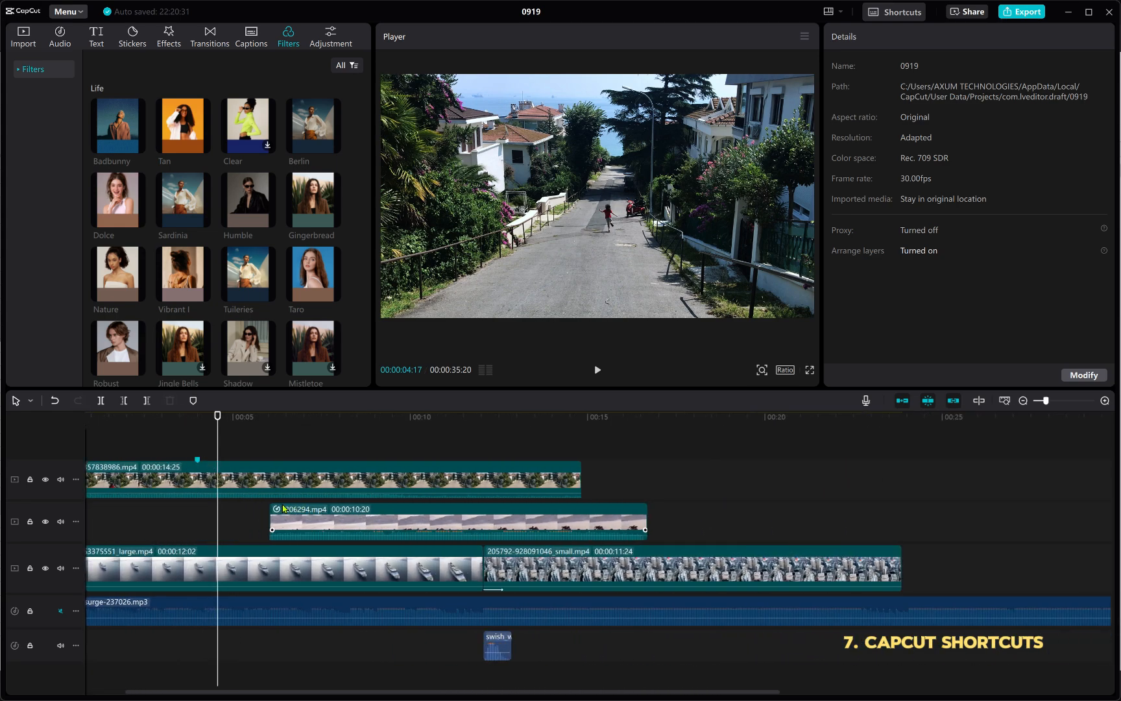
scroll(283, 508, "down", 5)
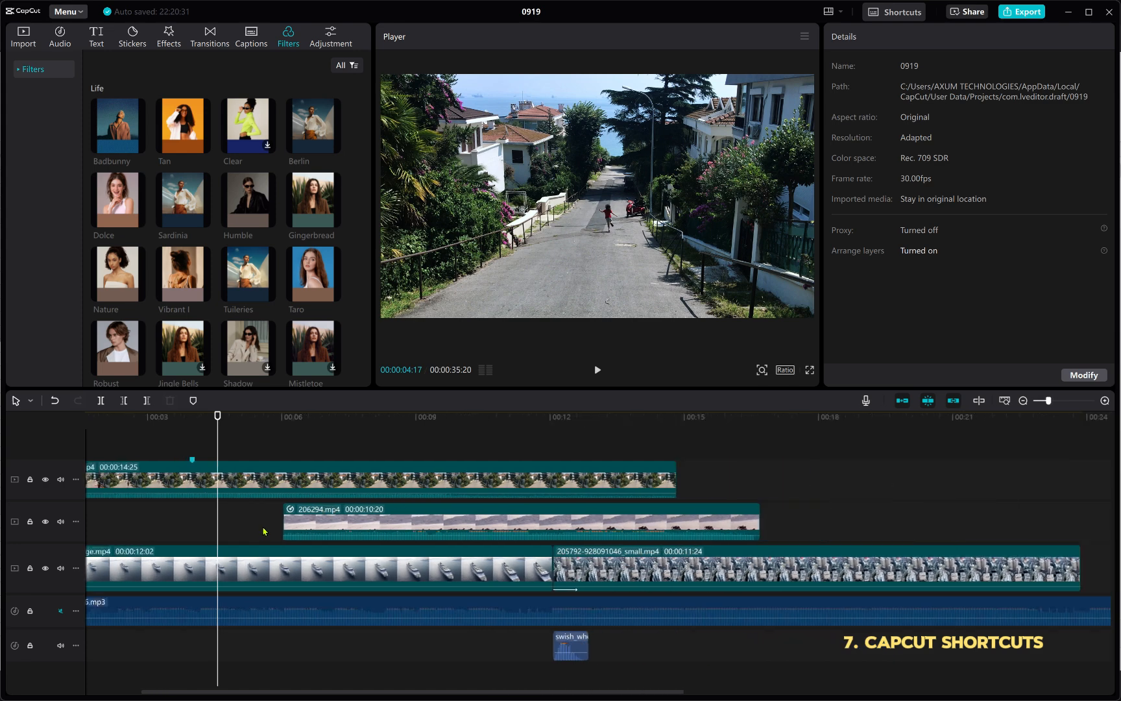
scroll(264, 525, "down", 3)
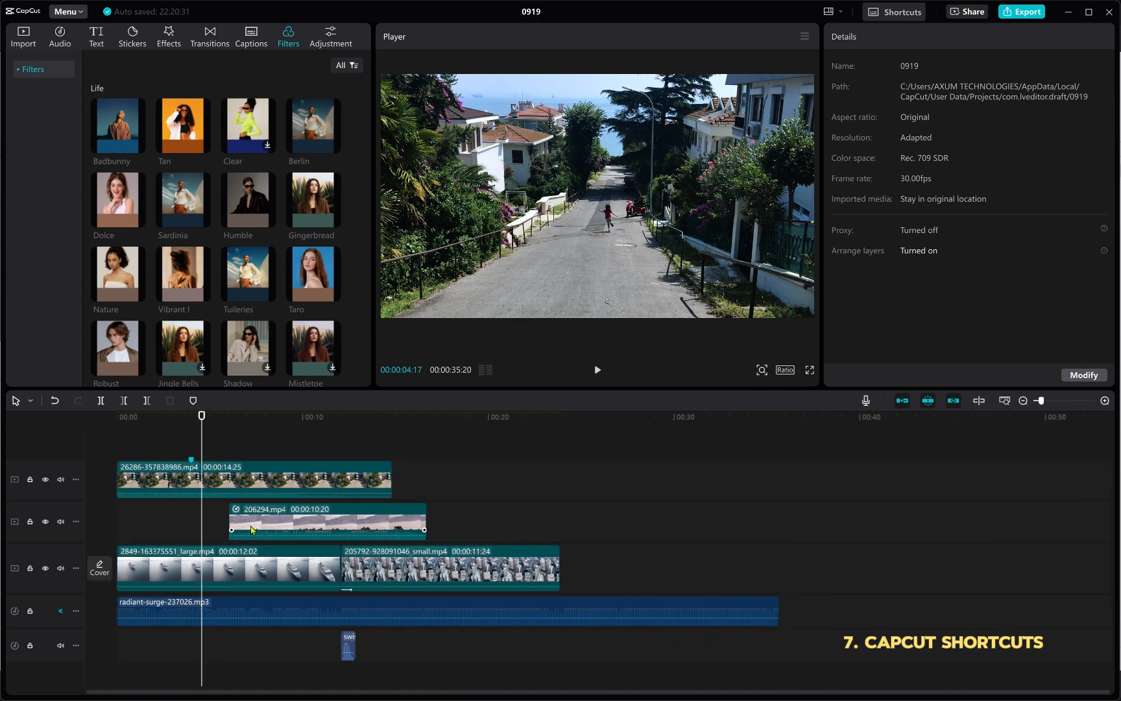
scroll(219, 521, "up", 6)
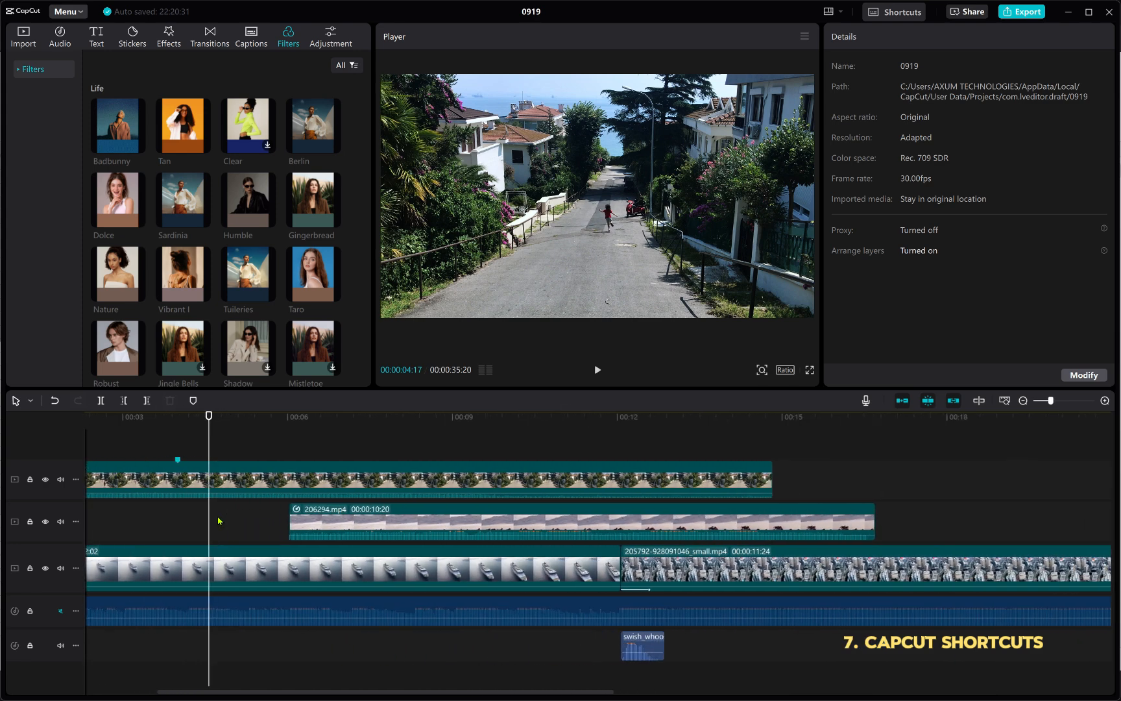
scroll(219, 522, "up", 2)
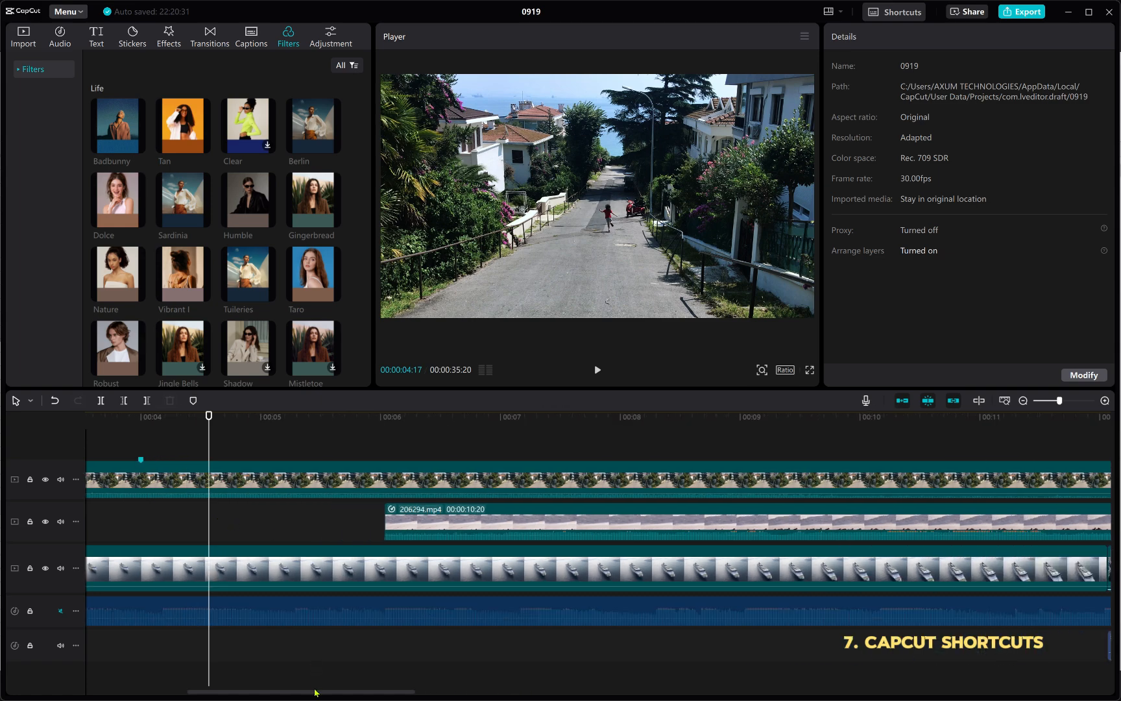
Look through the zoomed-in timeline from its start to about 22 seconds and return to the beginning.
left_click_drag(314, 692, 187, 691)
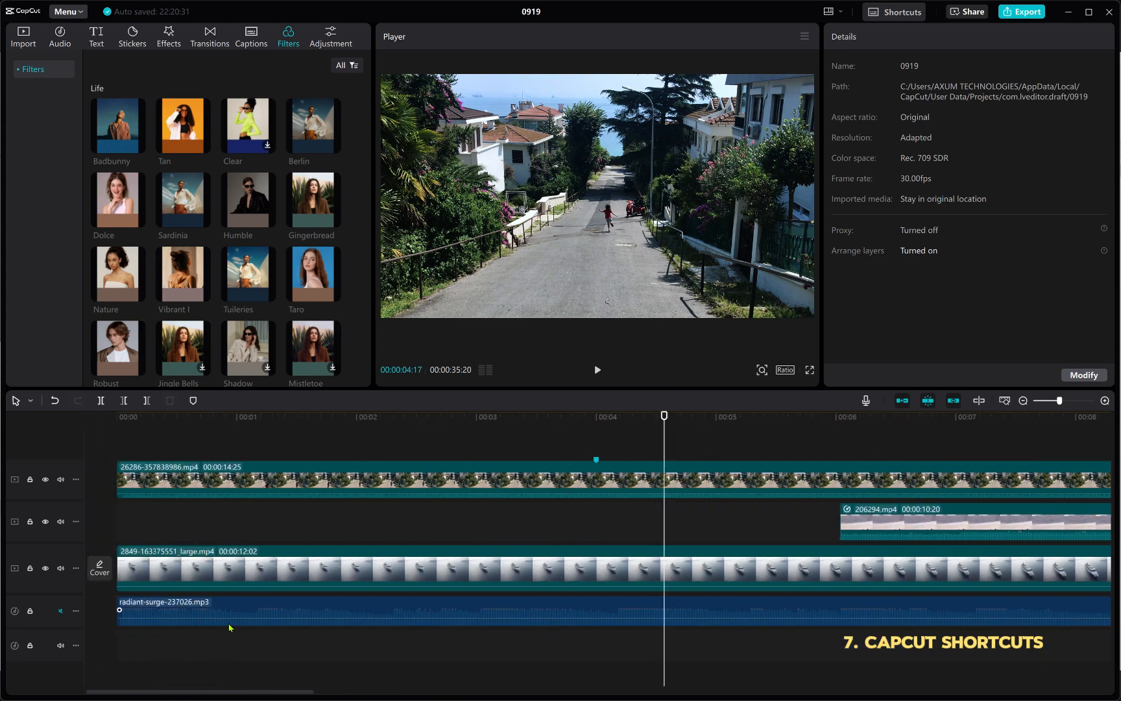
scroll(241, 620, "right", 8)
scroll(243, 626, "left", 8)
scroll(289, 608, "right", 1)
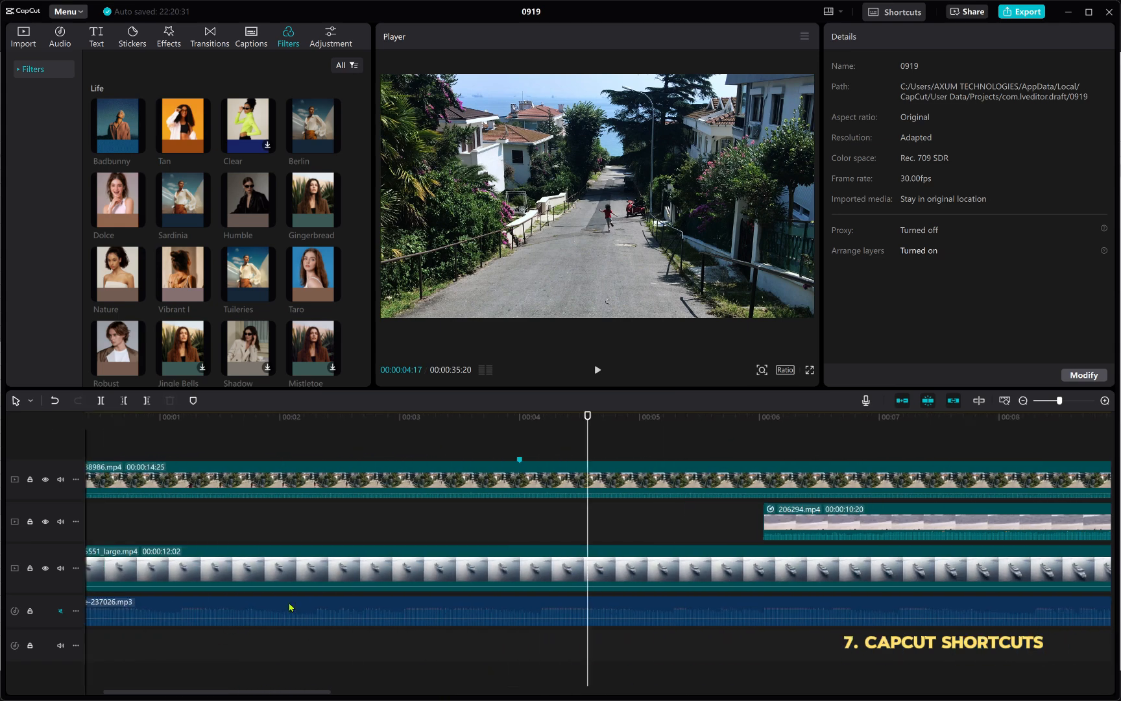
scroll(289, 608, "right", 15)
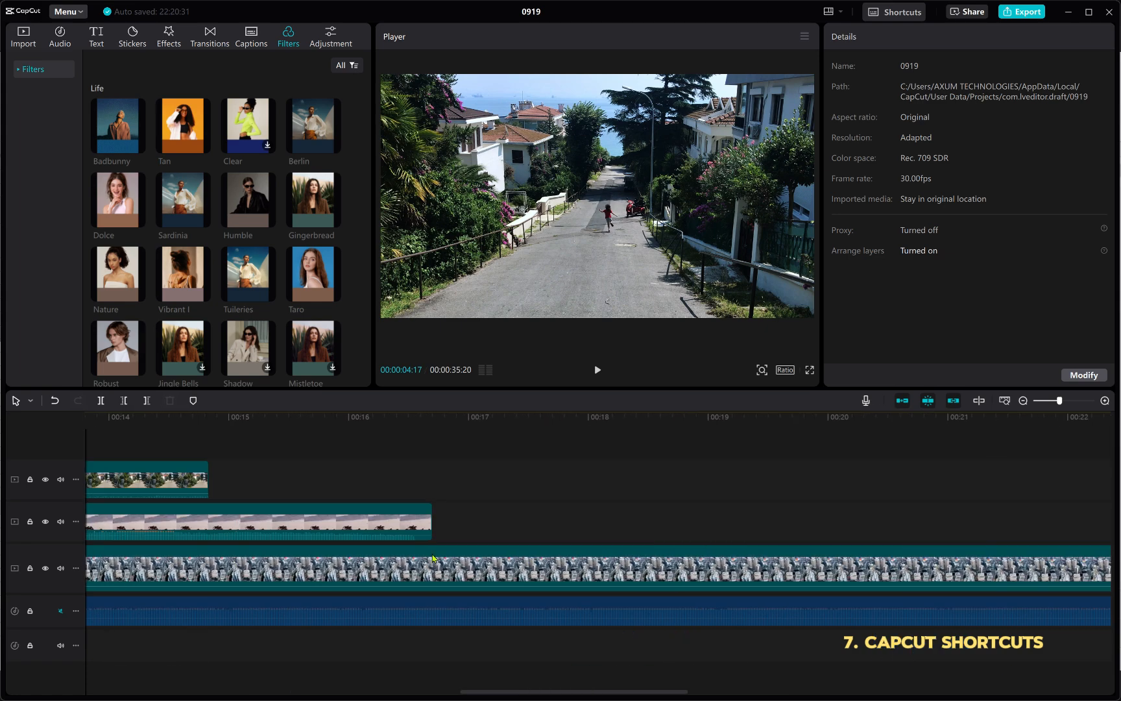
scroll(433, 558, "left", 15)
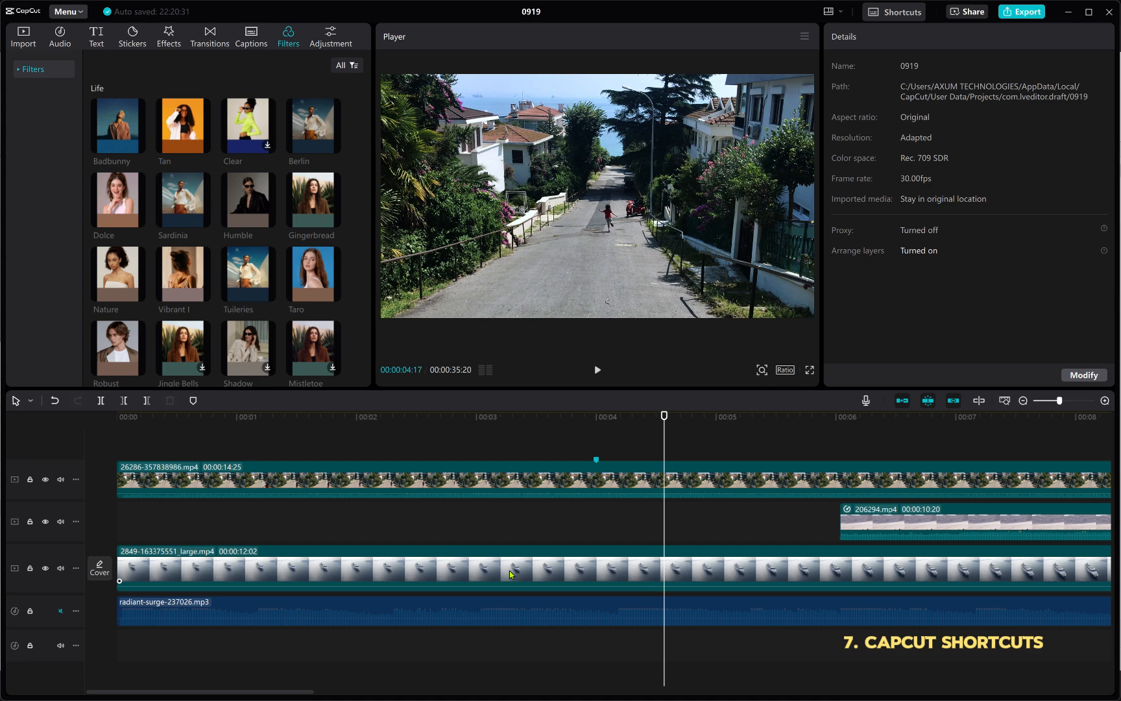
Cut the street clip on the uppermost track with the Split tool at 00:00:04:17 and at four further points up to about 13.5 seconds.
scroll(548, 583, "down", 3)
scroll(536, 563, "down", 4)
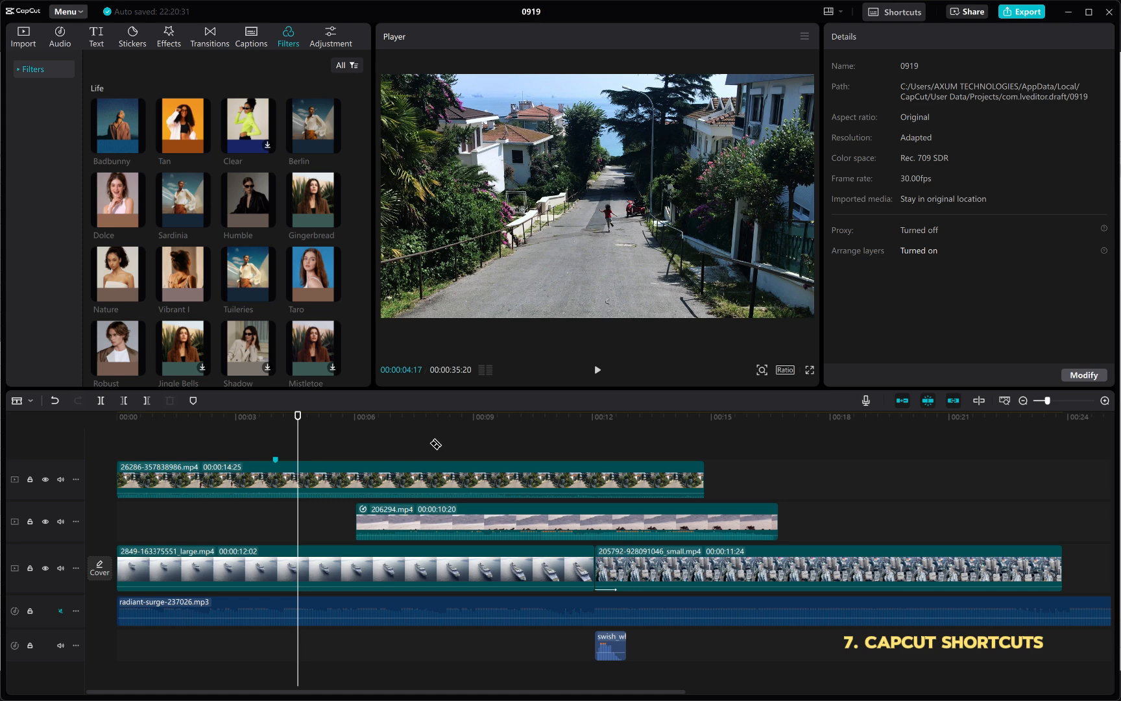
left_click(297, 481)
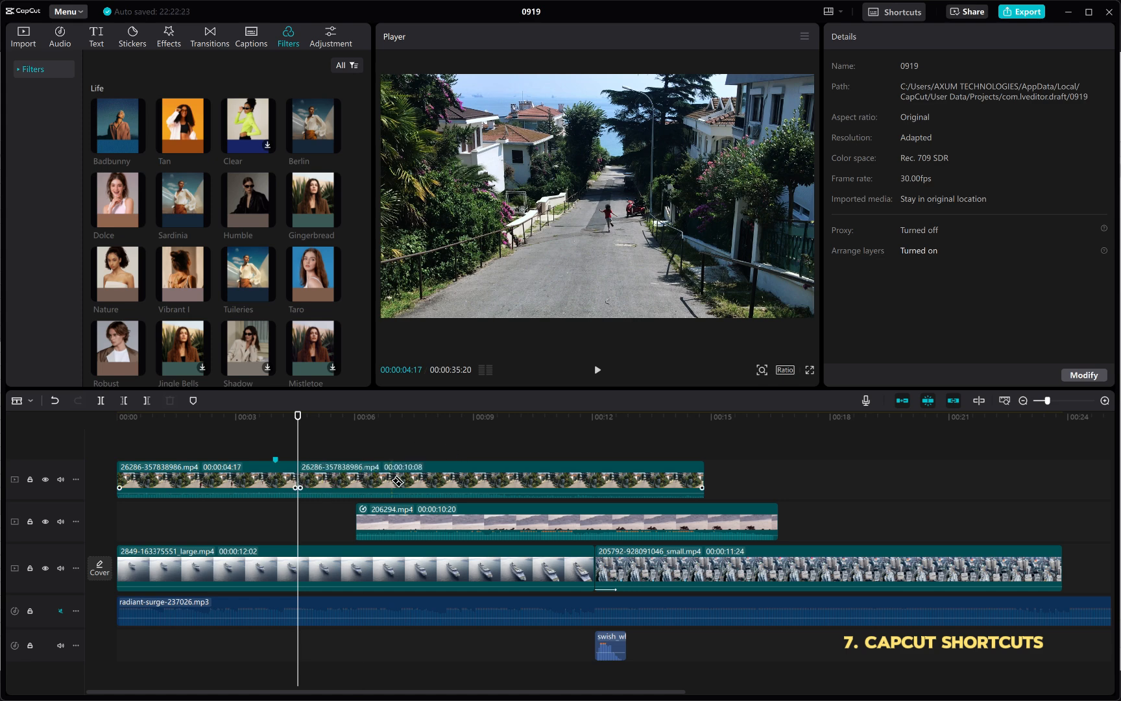
left_click(390, 482)
left_click(475, 481)
left_click(567, 481)
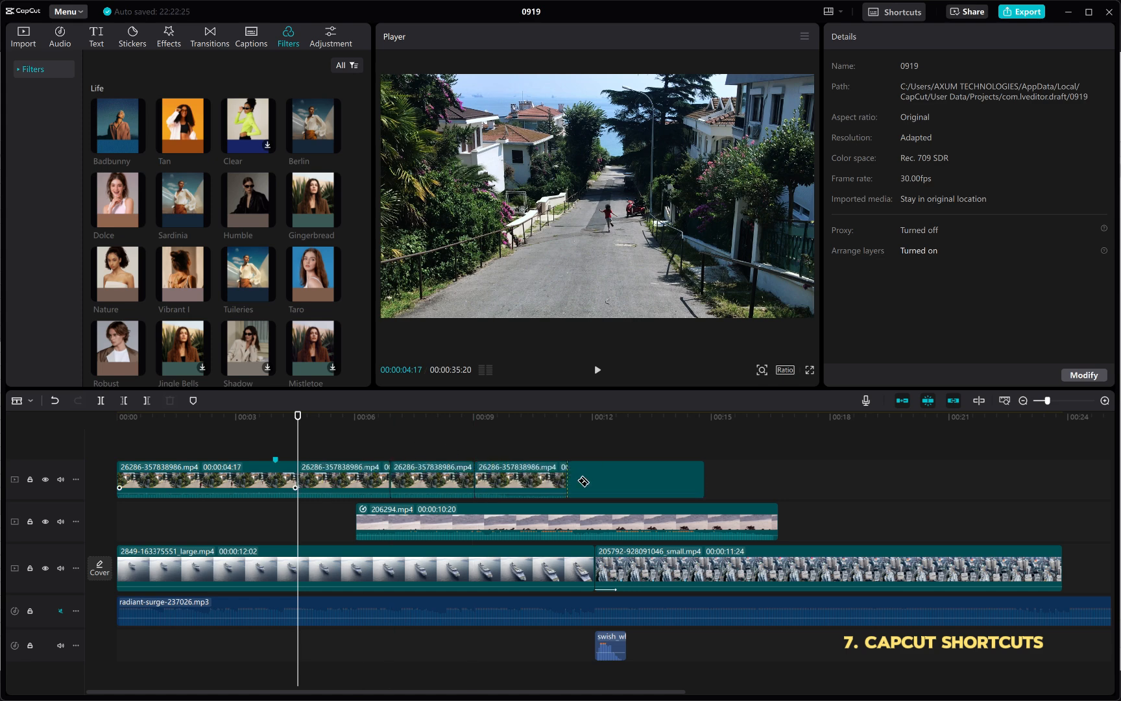
left_click(655, 481)
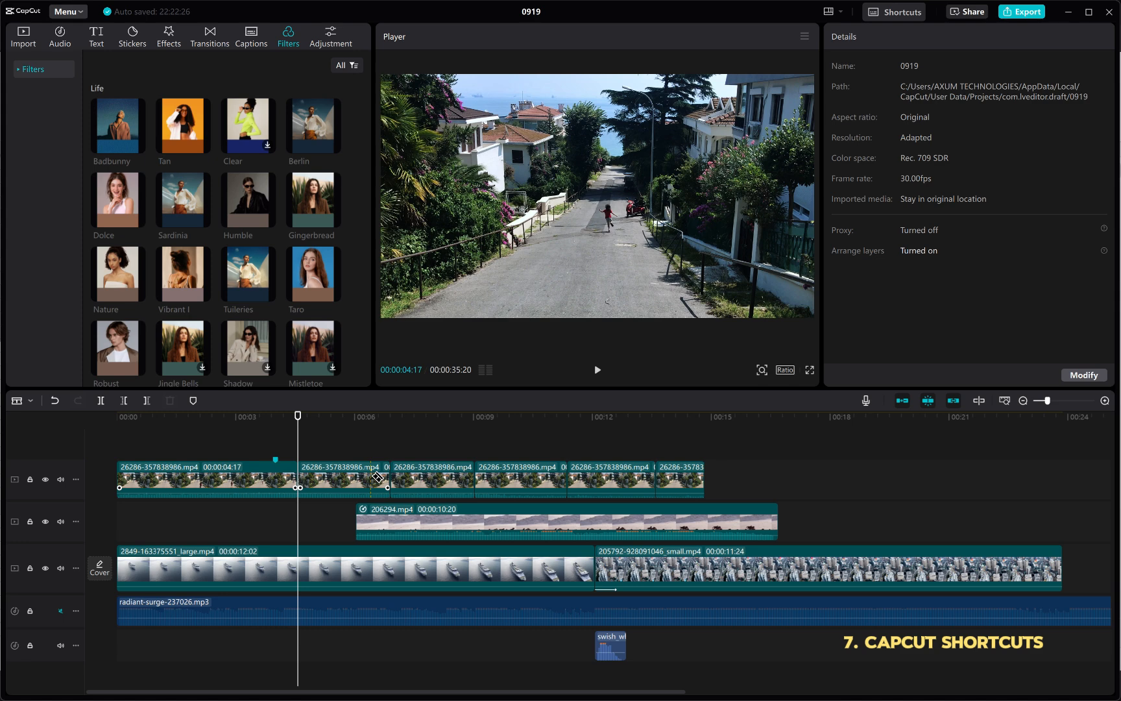
Undo all five cuts made in the street clip.
key("ctrl+z")
key("ctrl+z")
key("ctrl+z")
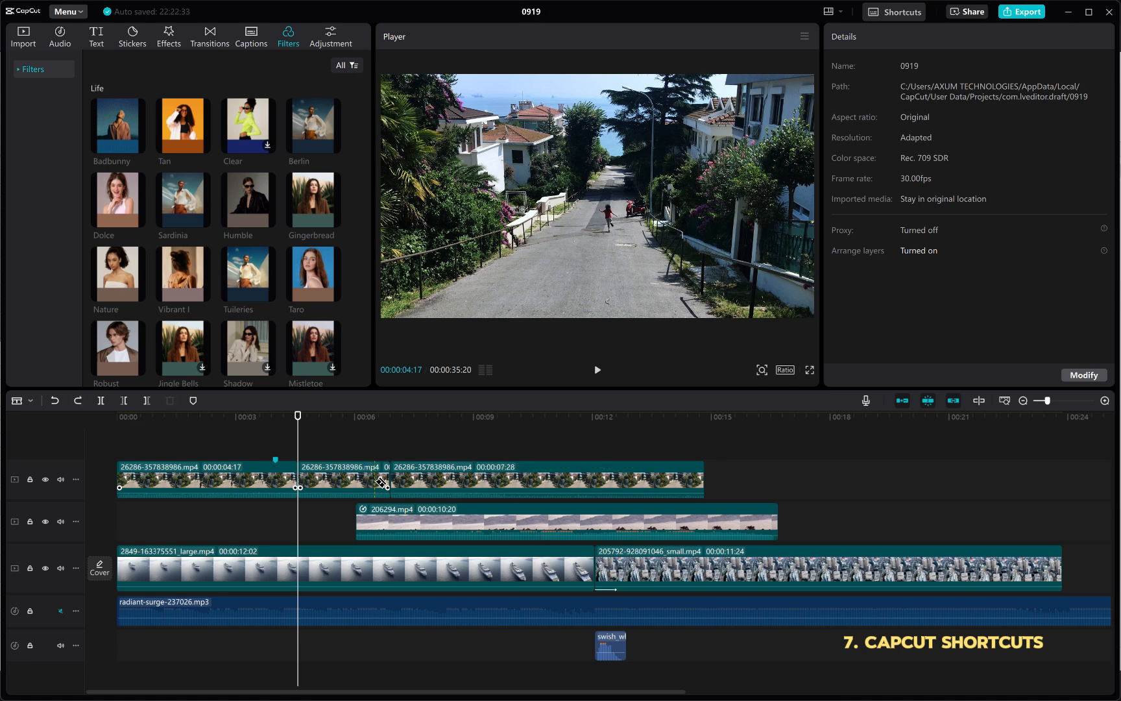
key("ctrl+z")
key("ctrl+z")
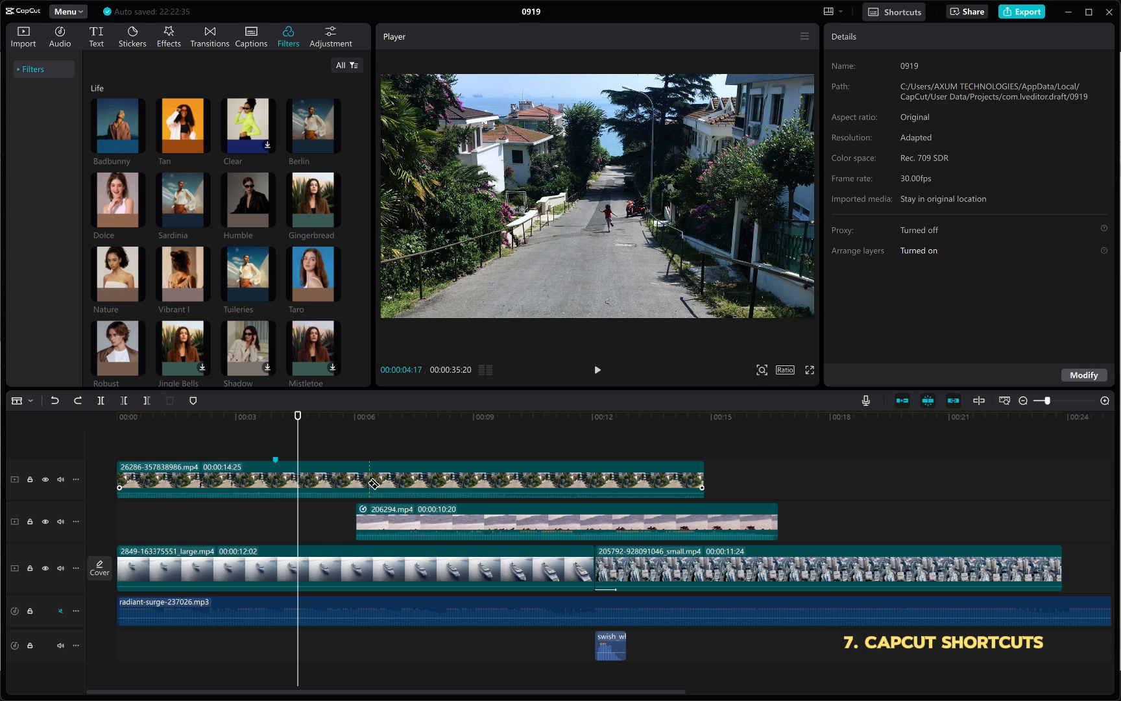
Cut the street clip with the Split tool at 00:00:06:05, about 8.7 seconds and about 12 seconds.
left_click(361, 480)
left_click(463, 481)
left_click(599, 479)
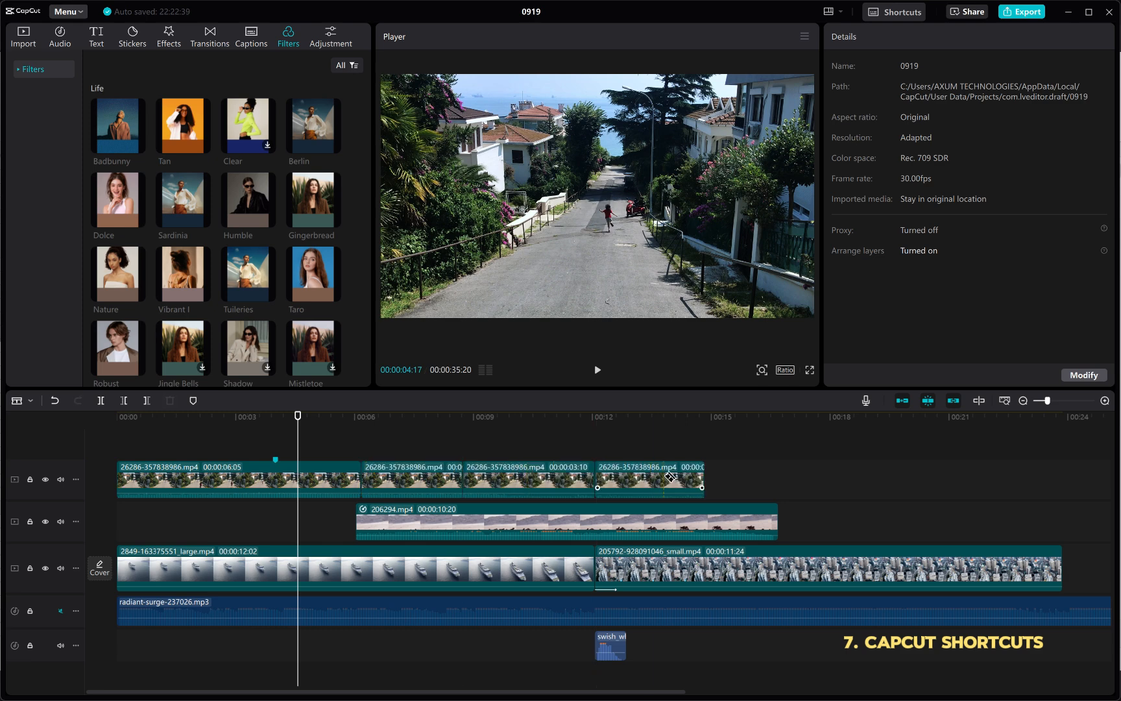
Cut the street clip on the uppermost track at about 13.8, 10.1 and 7.7 seconds with the Split tool.
left_click(663, 479)
left_click(518, 479)
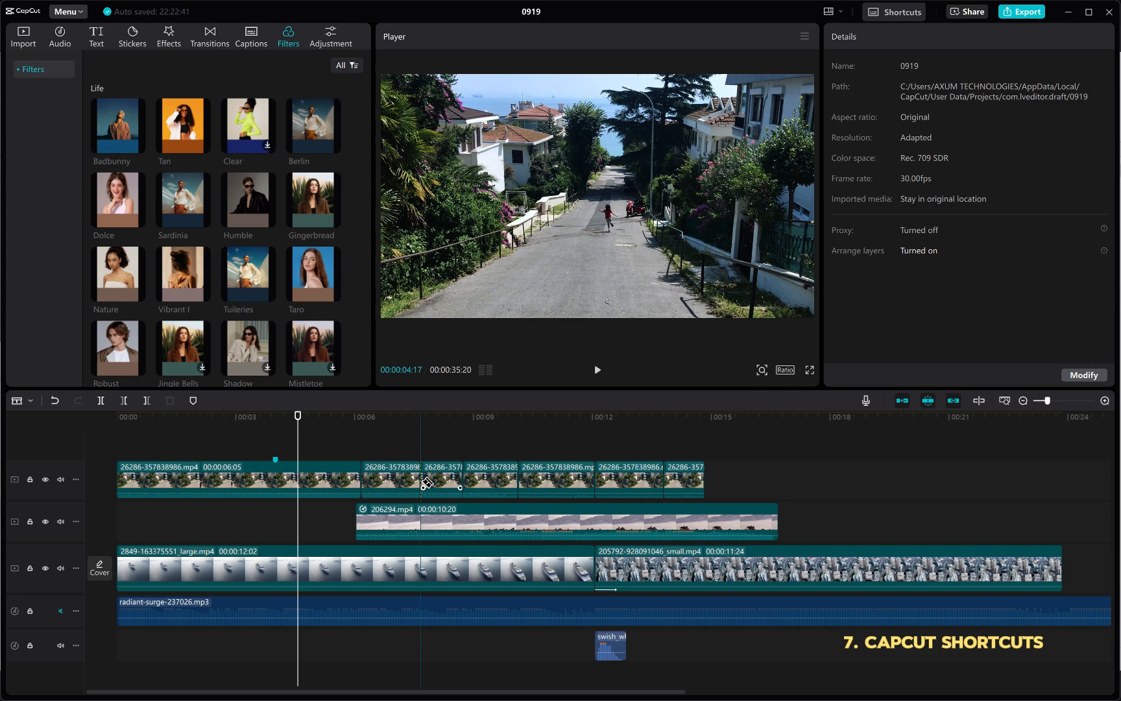
Undo the last five cuts in the street clip, keeping only the one at 00:00:06:05.
key("ctrl+z")
key("ctrl+z")
key("ctrl+z")
key("ctrl+z")
key("ctrl+z")
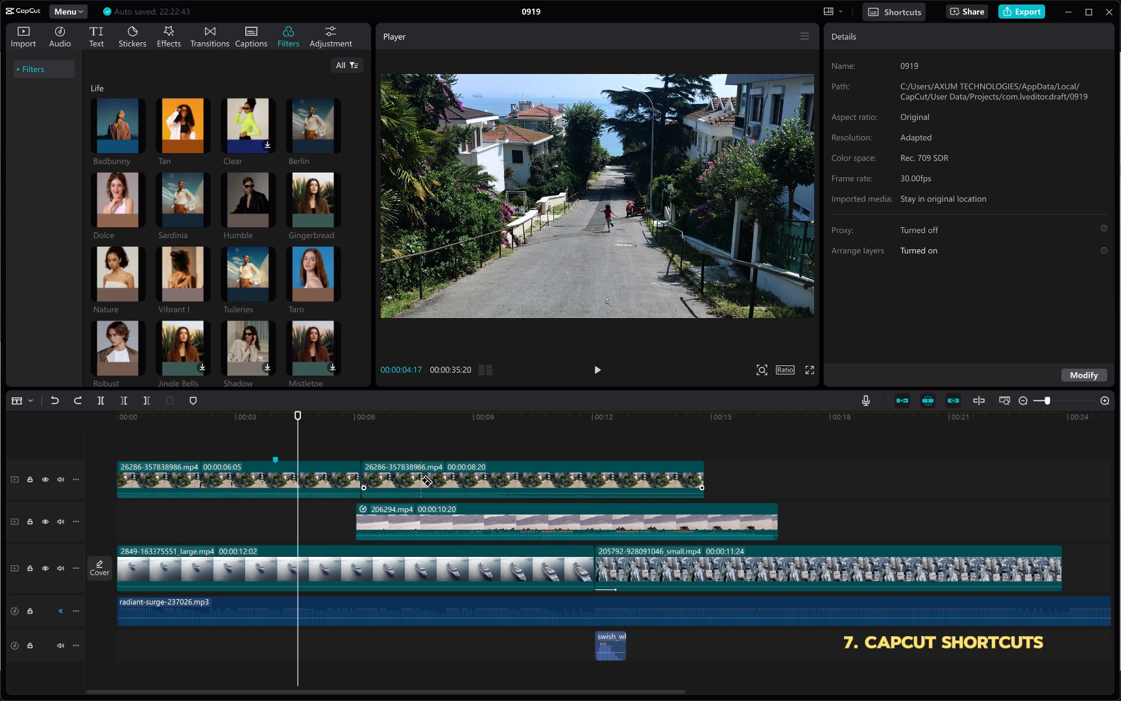
Redo the street clip's cuts at about 8.7, 12 and 13.8 seconds.
key("ctrl+shift+z")
key("ctrl+shift+z")
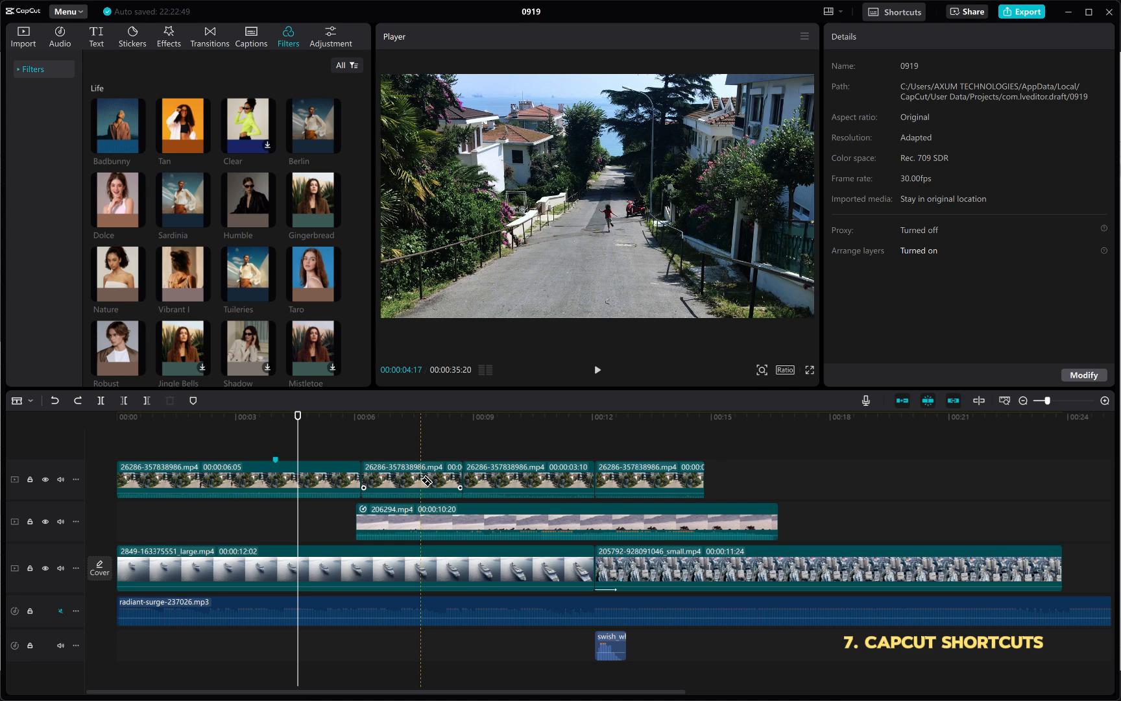
key("ctrl+shift+z")
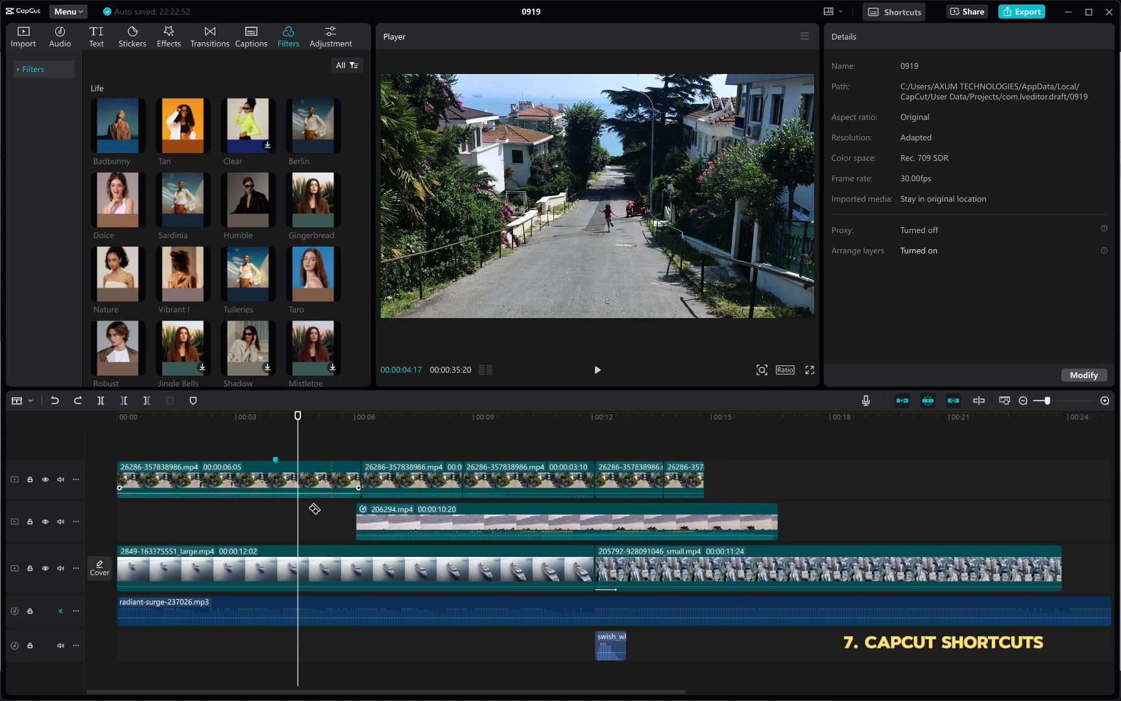
Switch to the Select tool and select the street clip's segments one after another, finishing with the 206294.mp4 clip.
key("a")
left_click(320, 475)
left_click(405, 483)
left_click(514, 483)
left_click(649, 483)
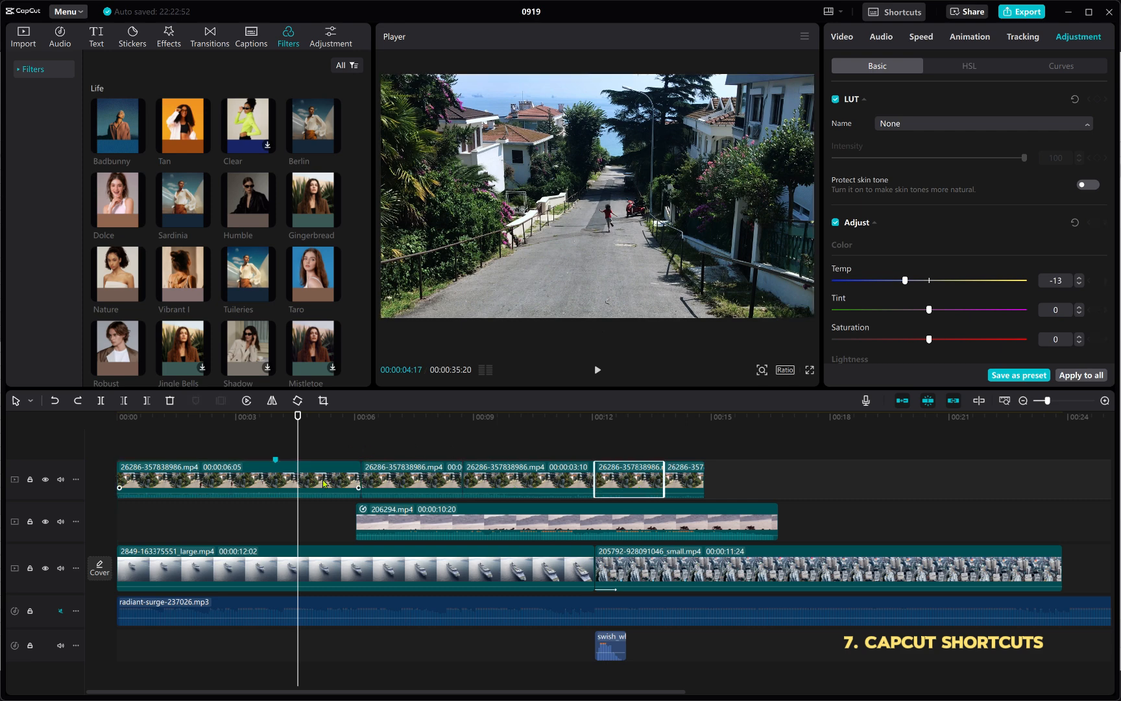
left_click(324, 481)
left_click(408, 483)
left_click(508, 480)
left_click(652, 480)
left_click(545, 481)
left_click(442, 480)
left_click(241, 481)
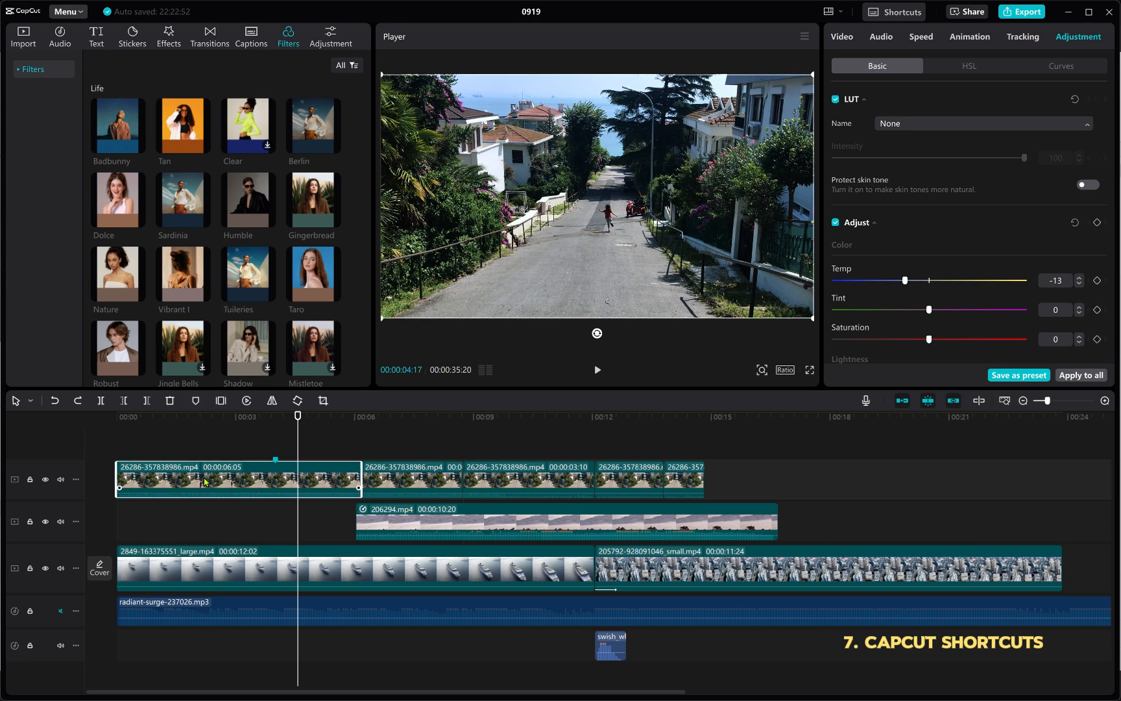
left_click(416, 524)
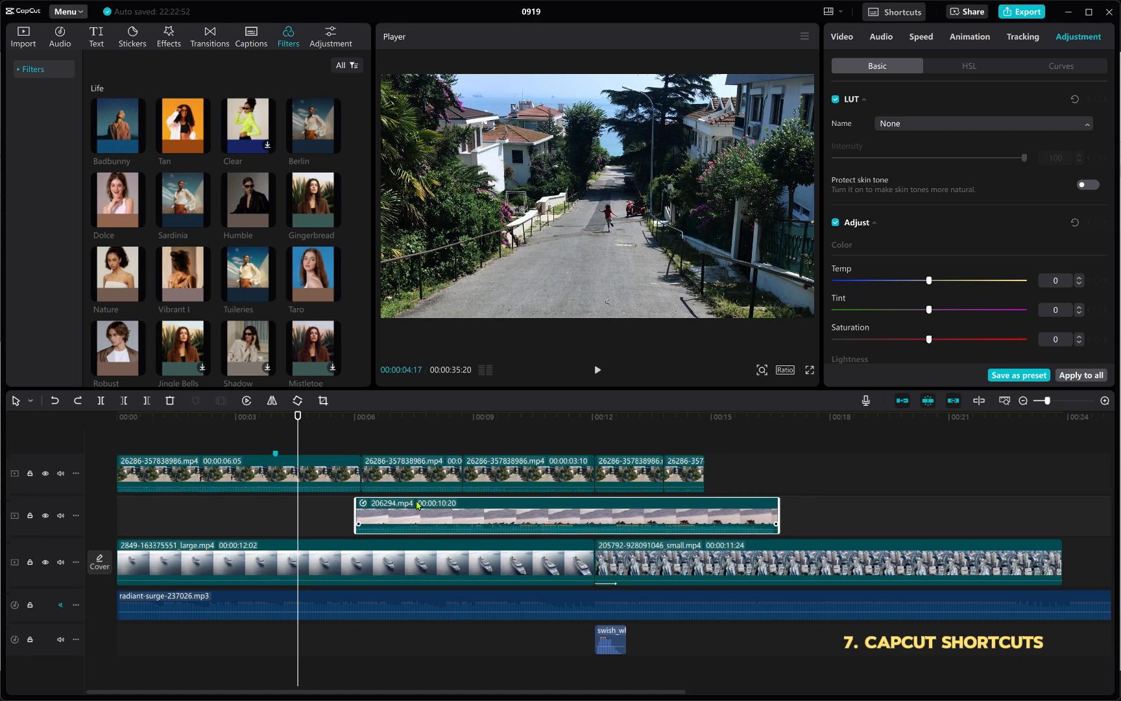
Open the shortcuts list and look through the Timeline shortcuts, followed by the Player and Basic categories.
scroll(417, 506, "down", 1)
left_click(901, 20)
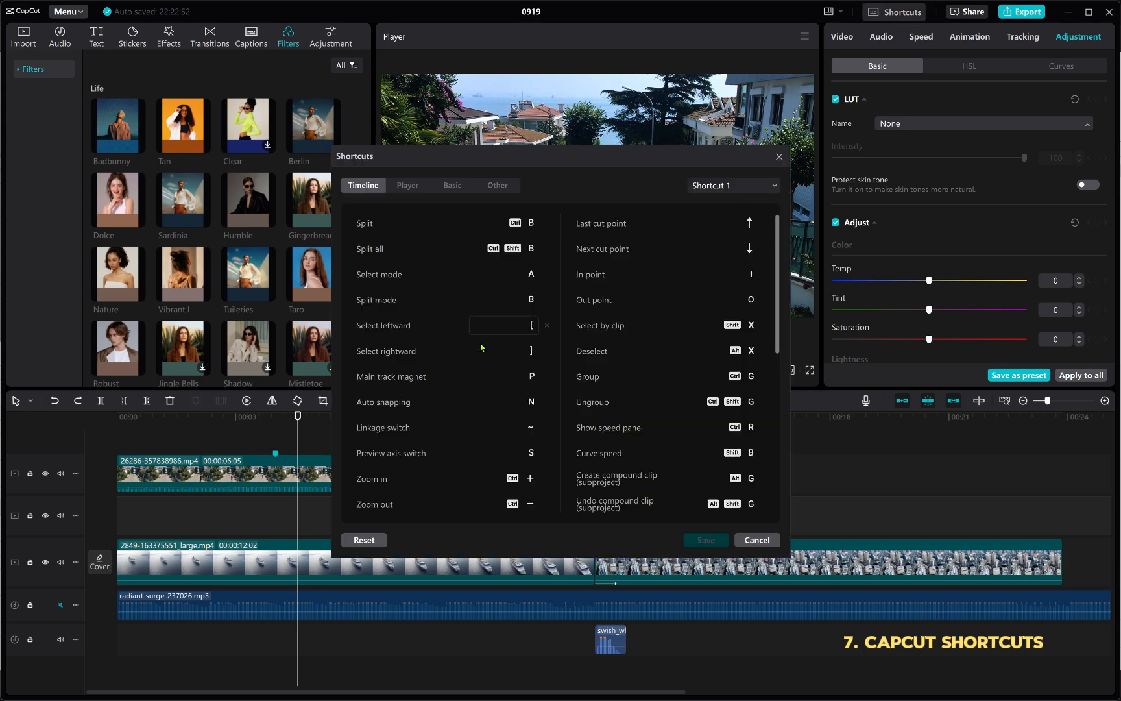
scroll(458, 353, "down", 3)
scroll(458, 353, "down", 5)
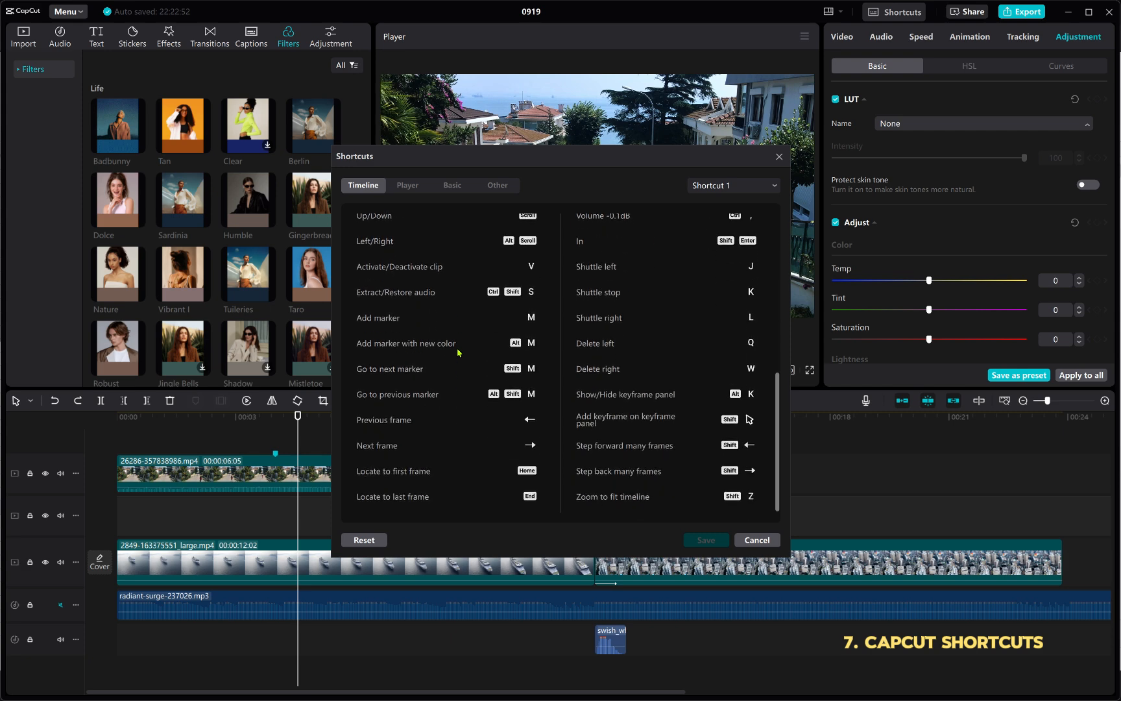
scroll(458, 353, "up", 8)
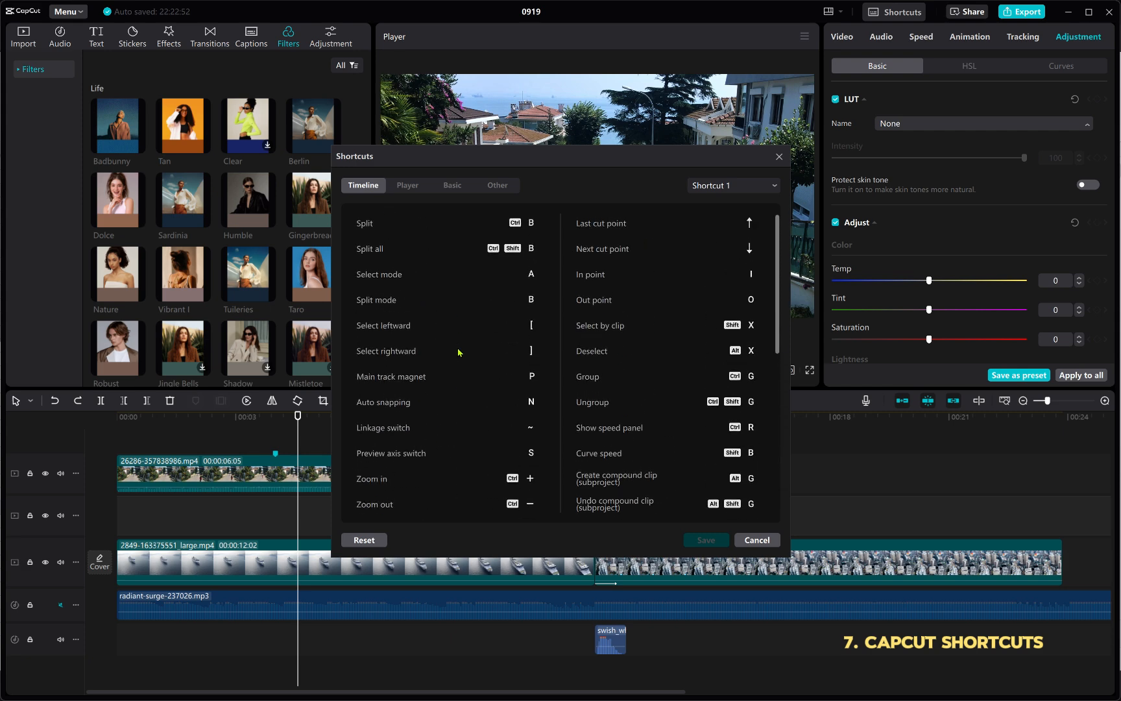
scroll(458, 353, "down", 8)
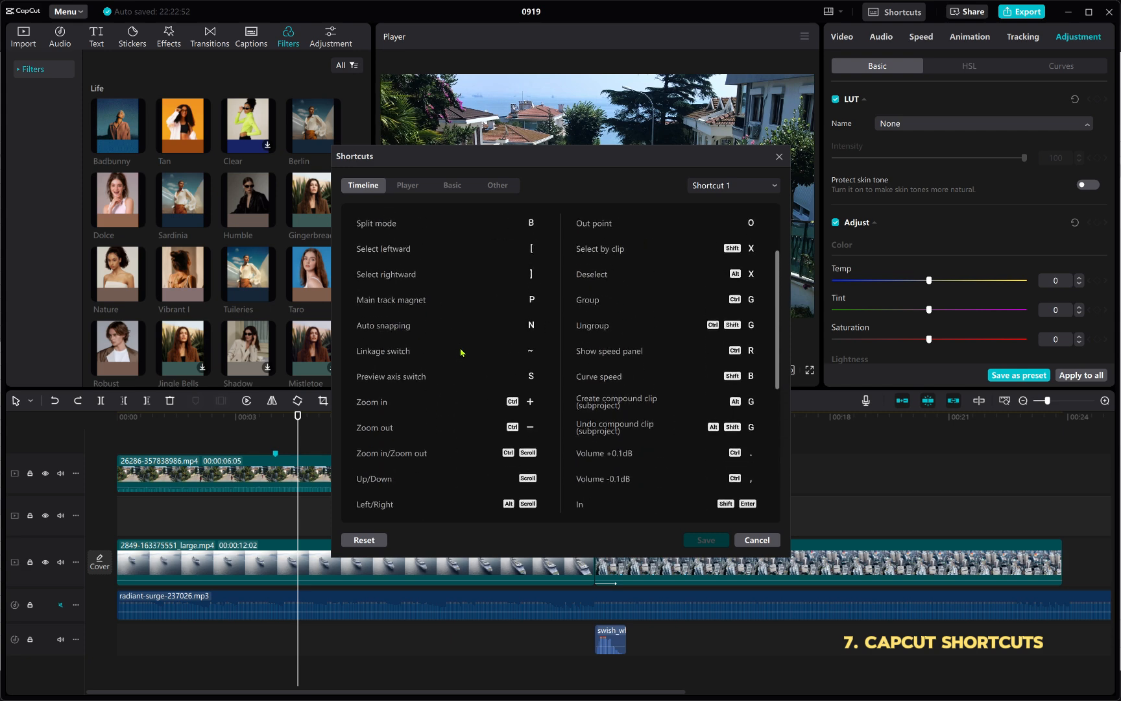
left_click(401, 191)
left_click(453, 186)
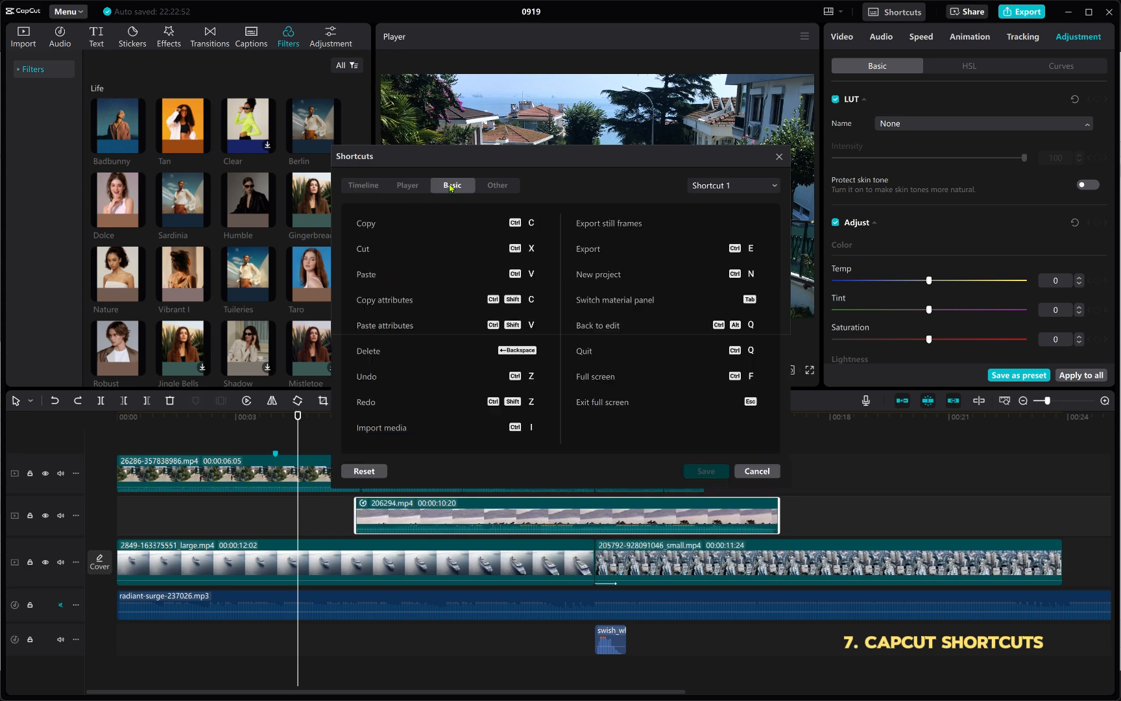
Return to the Timeline shortcuts and read through the whole list again.
left_click(364, 189)
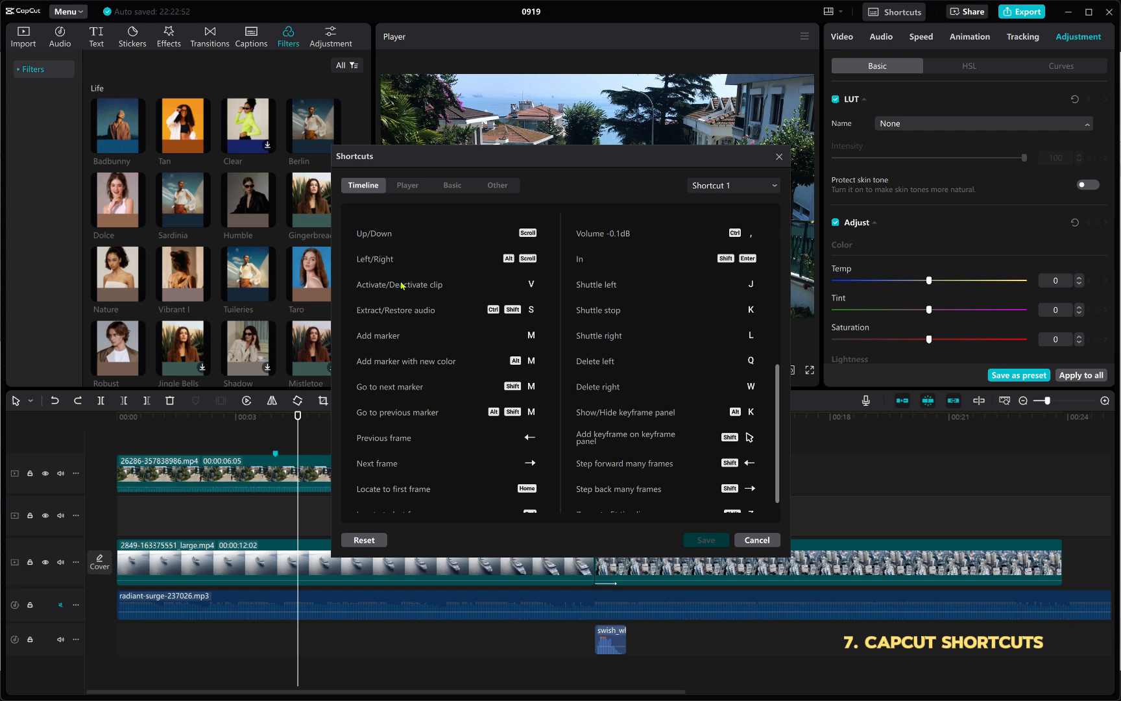
scroll(420, 313, "up", 8)
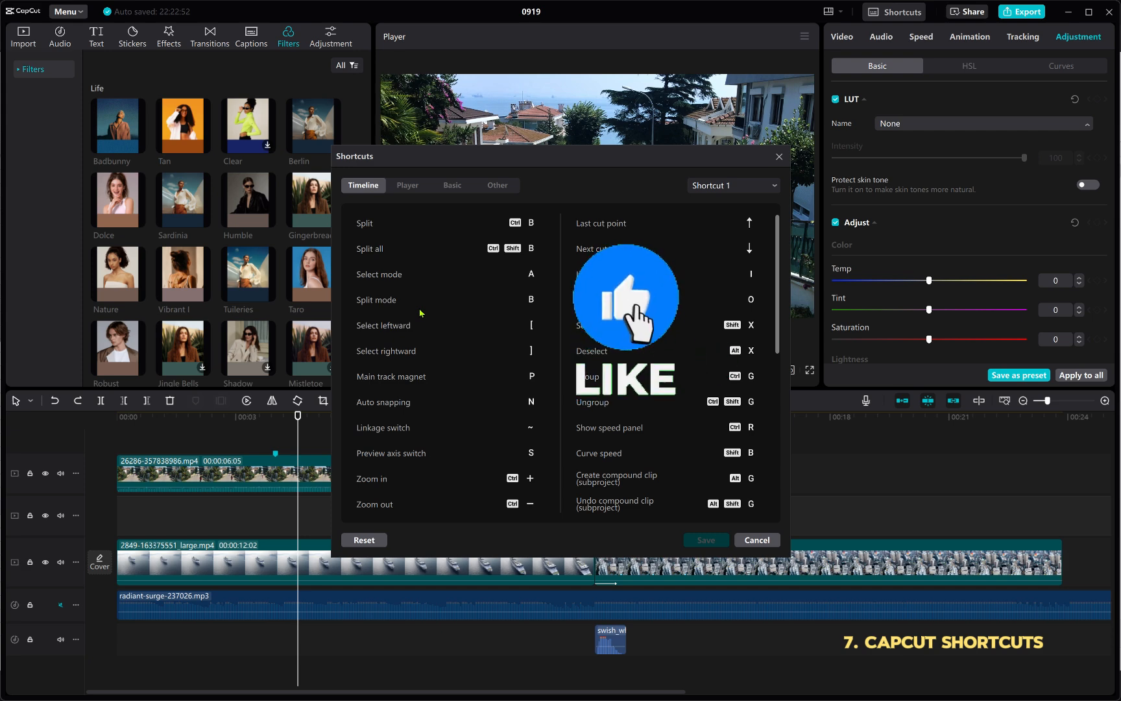
scroll(455, 331, "down", 5)
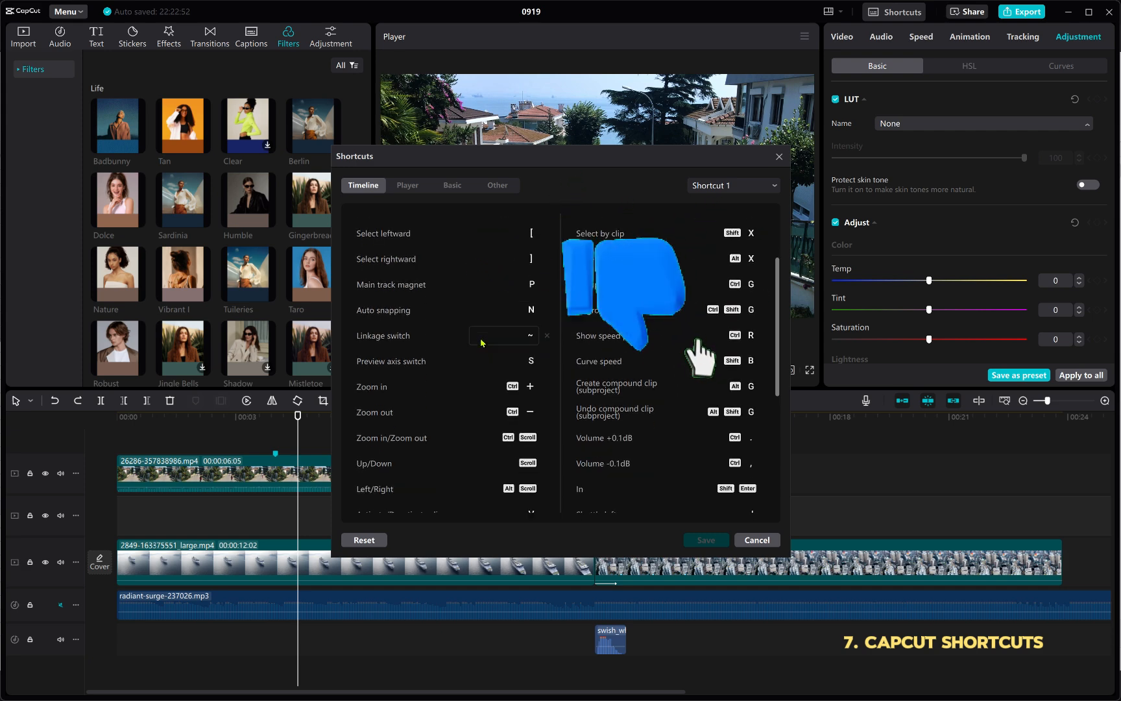
scroll(479, 348, "down", 3)
scroll(479, 348, "up", 4)
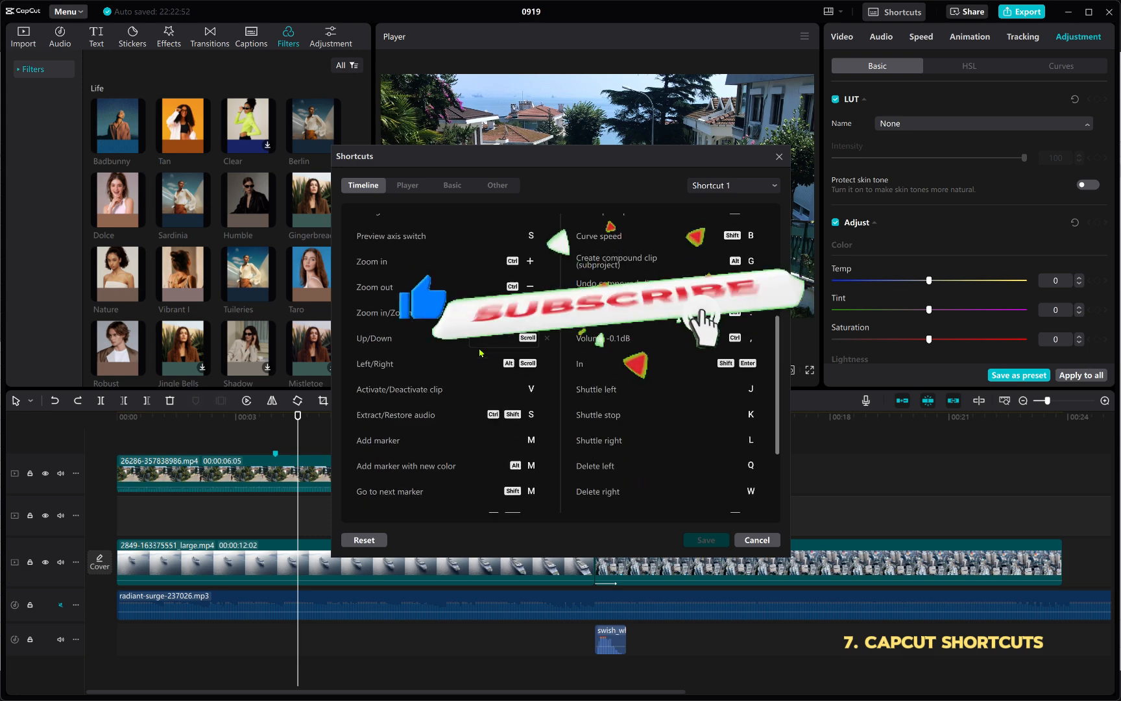
scroll(480, 352, "up", 5)
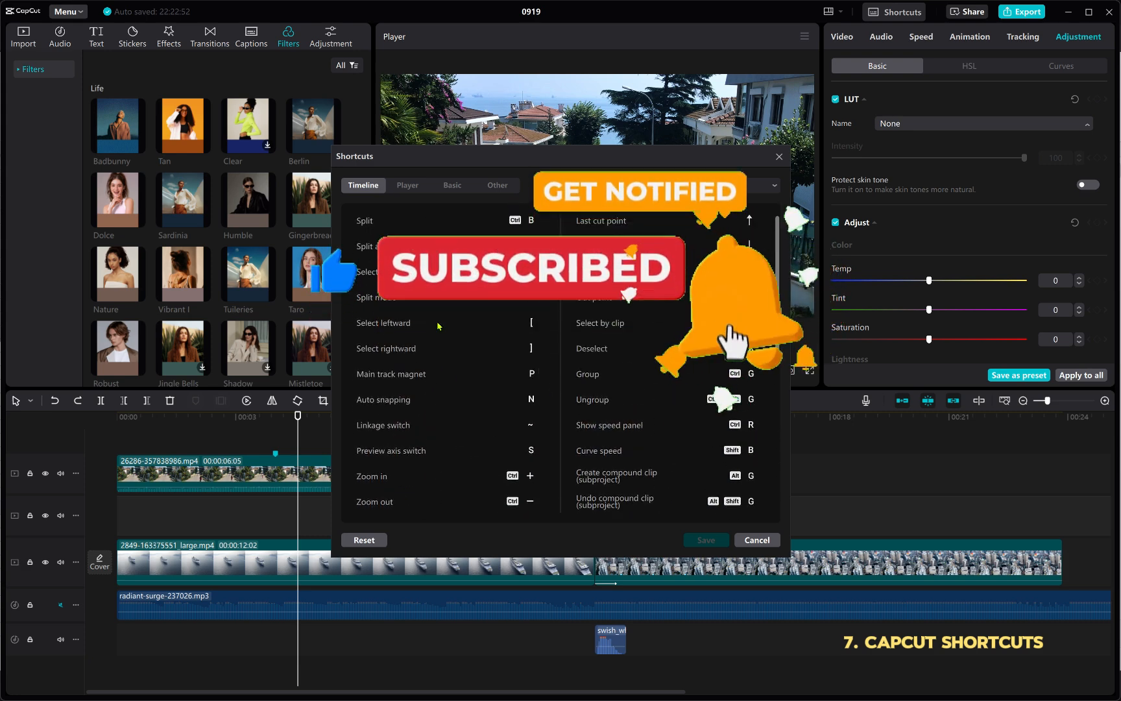
scroll(418, 365, "down", 1)
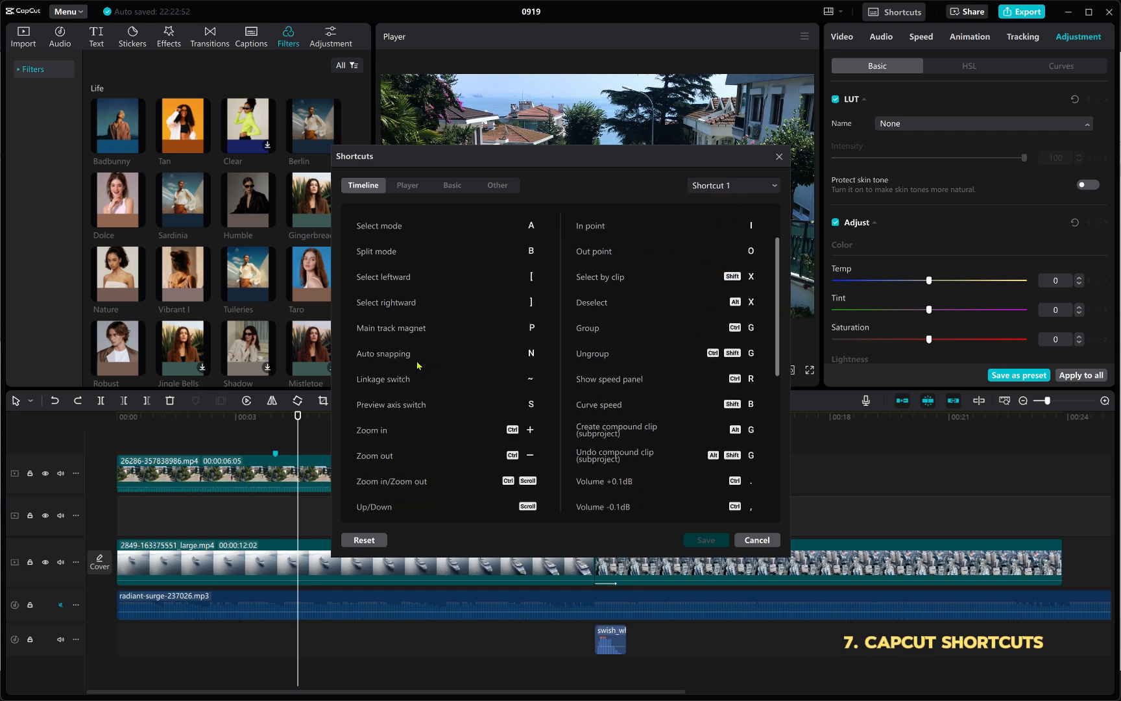
scroll(418, 366, "down", 4)
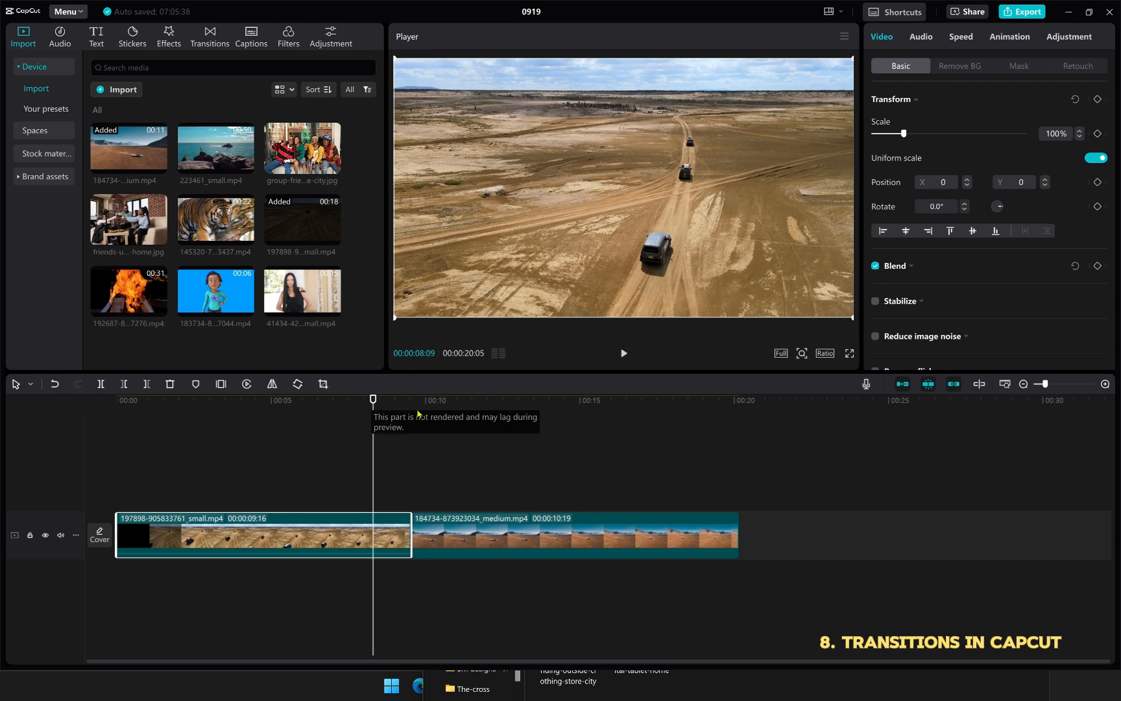
left_click_drag(374, 400, 346, 467)
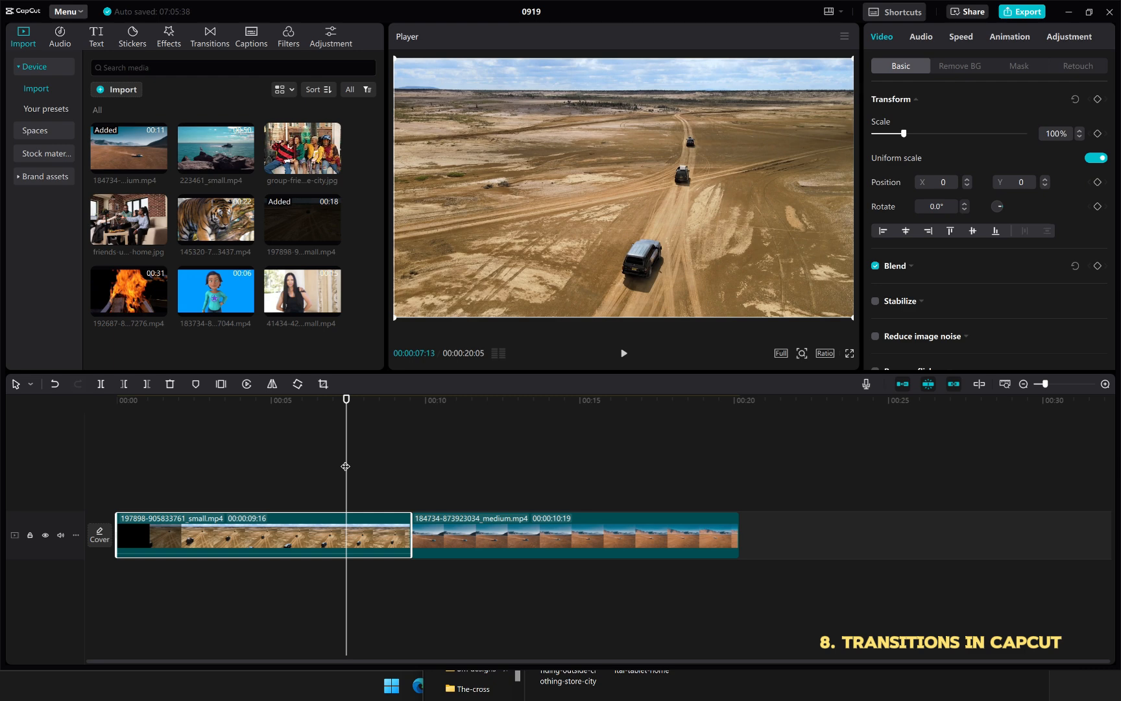
left_click(457, 532)
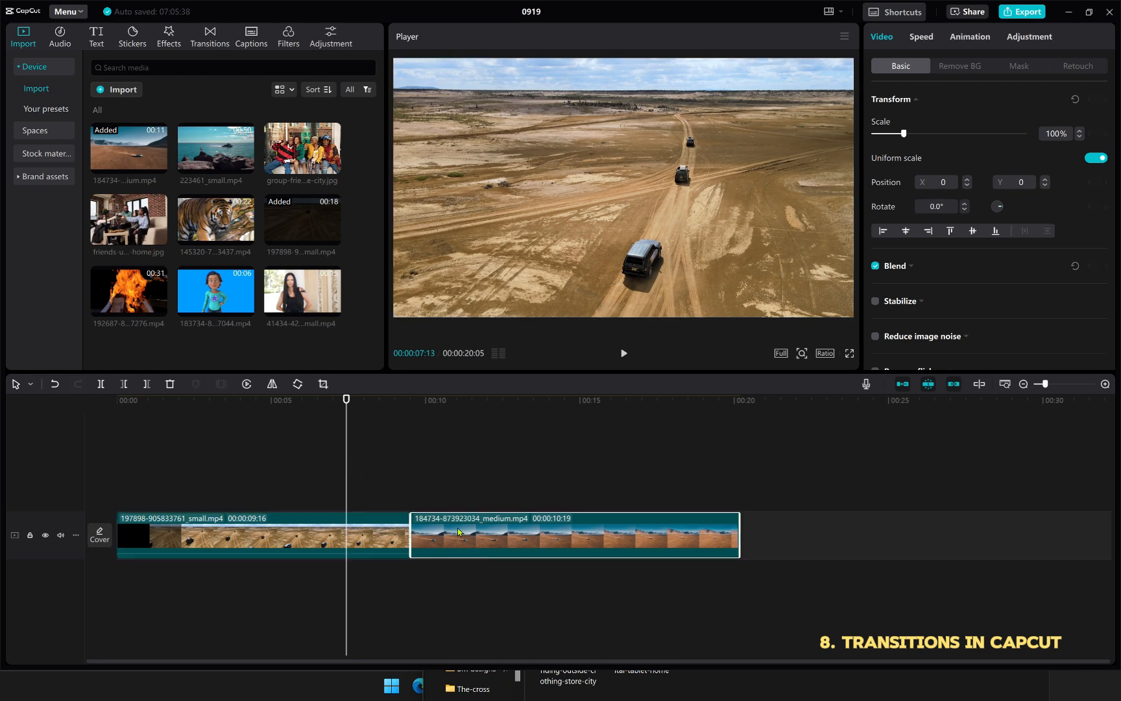
left_click_drag(345, 401, 367, 563)
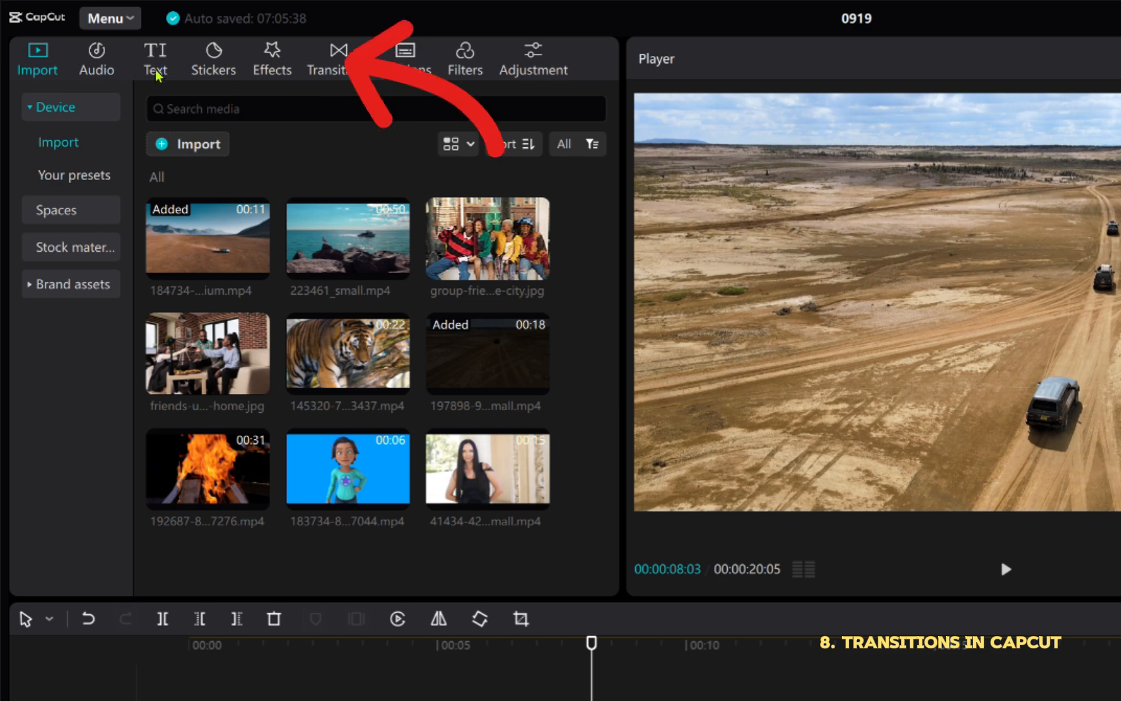
Open the transitions library and look through its Overlay and Camera categories.
left_click(344, 61)
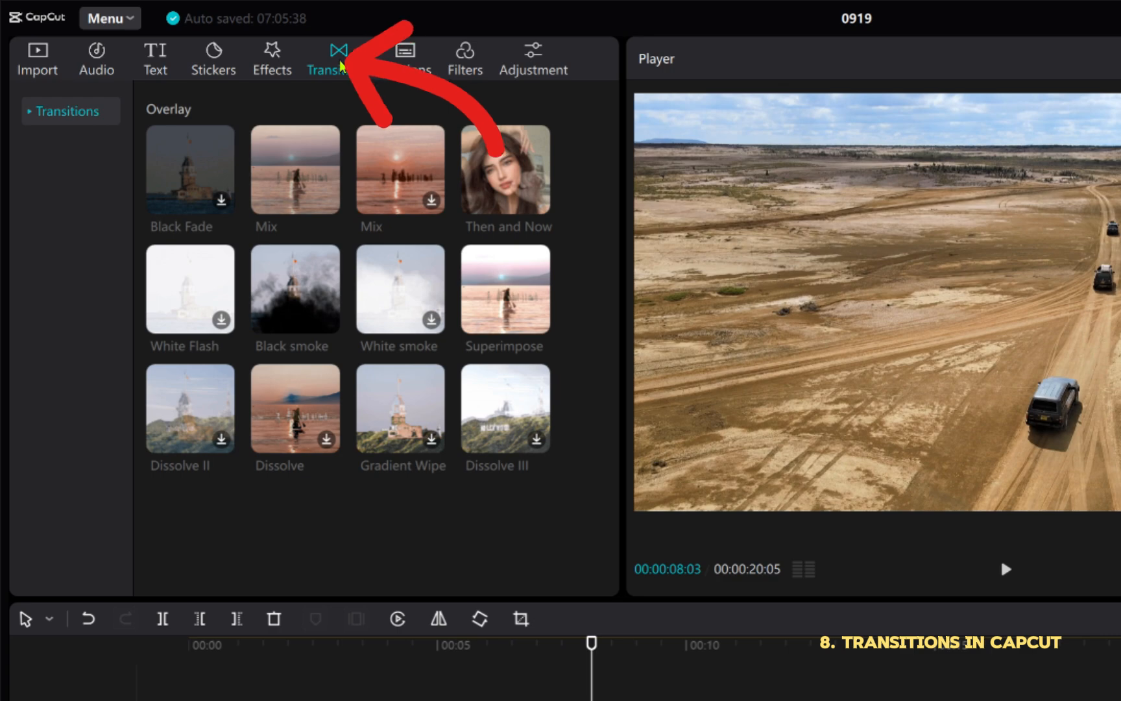
scroll(363, 325, "down", 5)
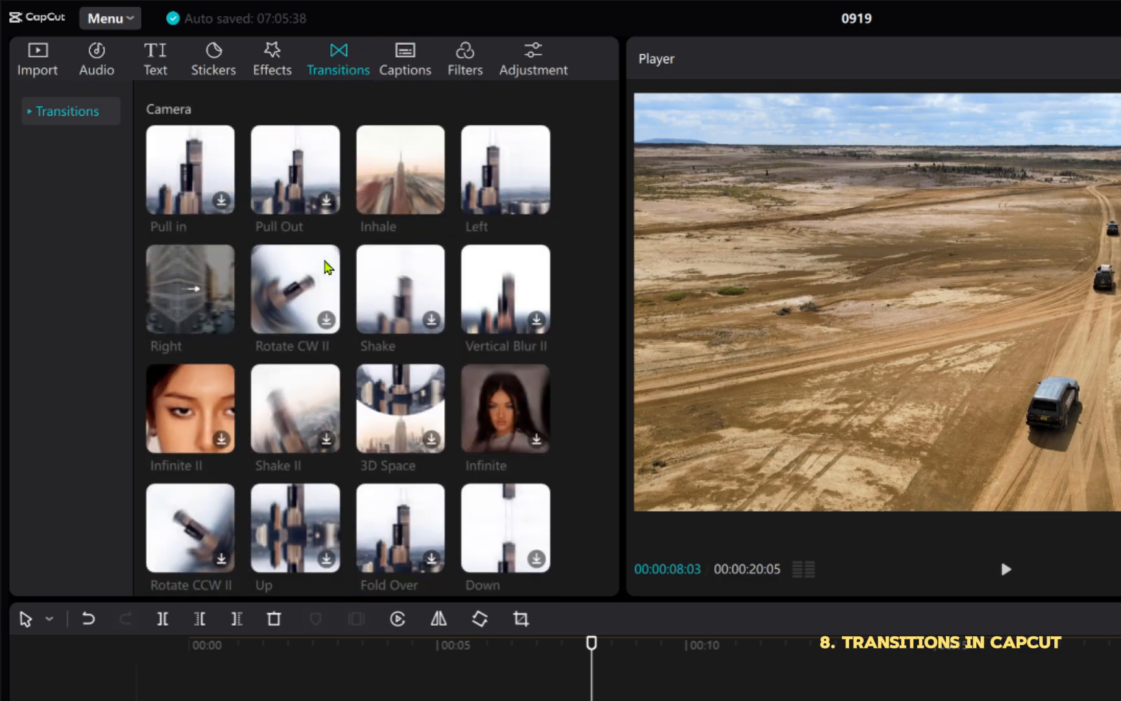
scroll(328, 267, "up", 5)
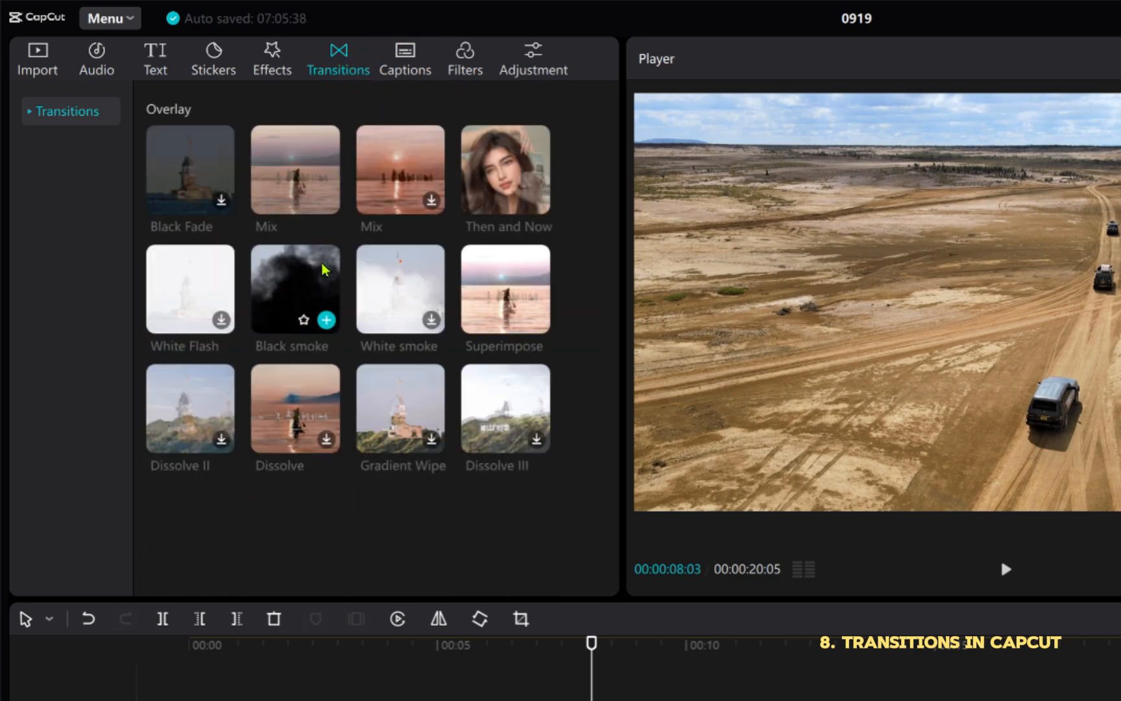
scroll(324, 268, "down", 5)
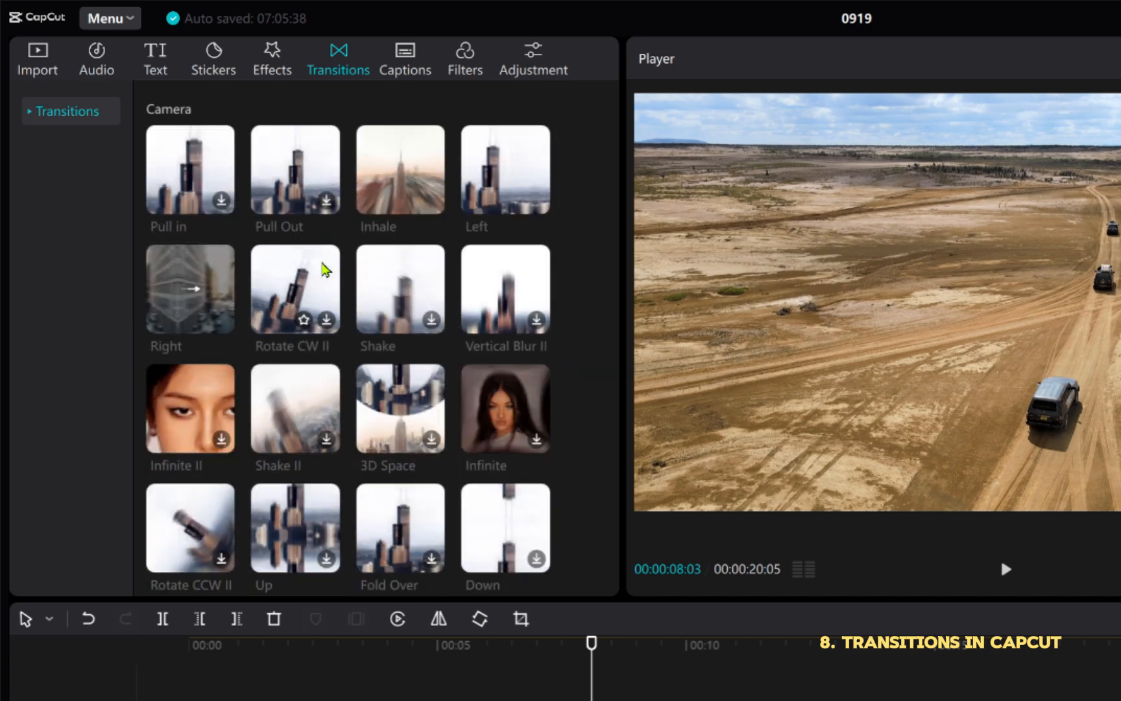
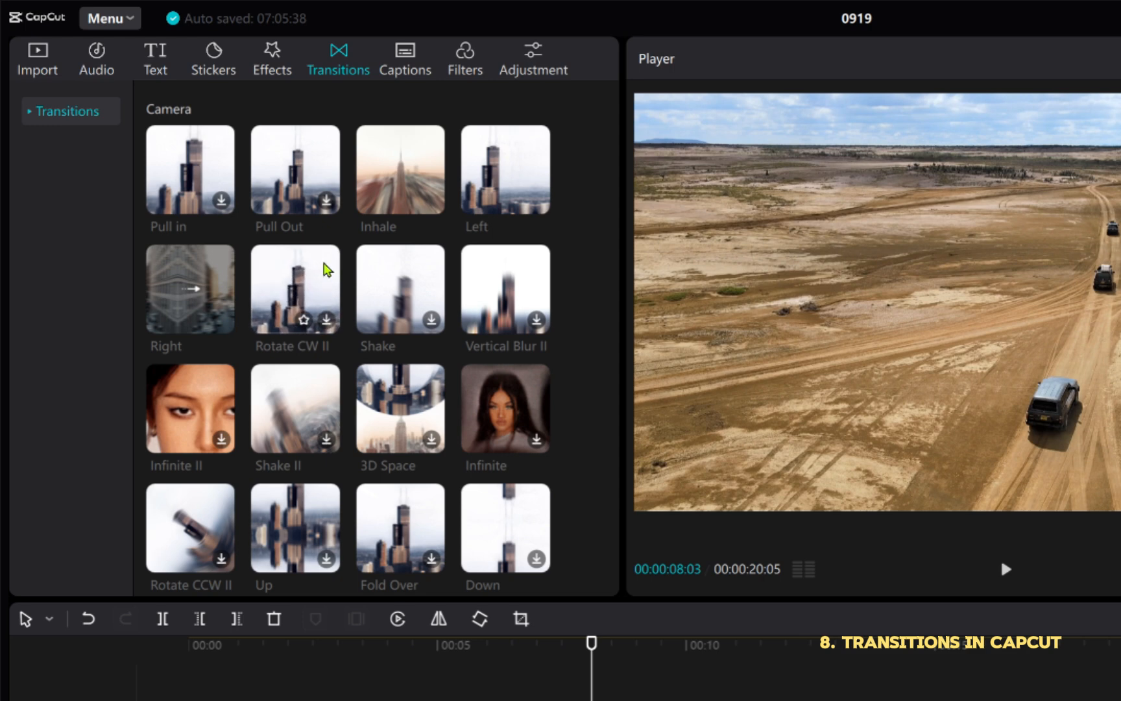
scroll(328, 270, "down", 6)
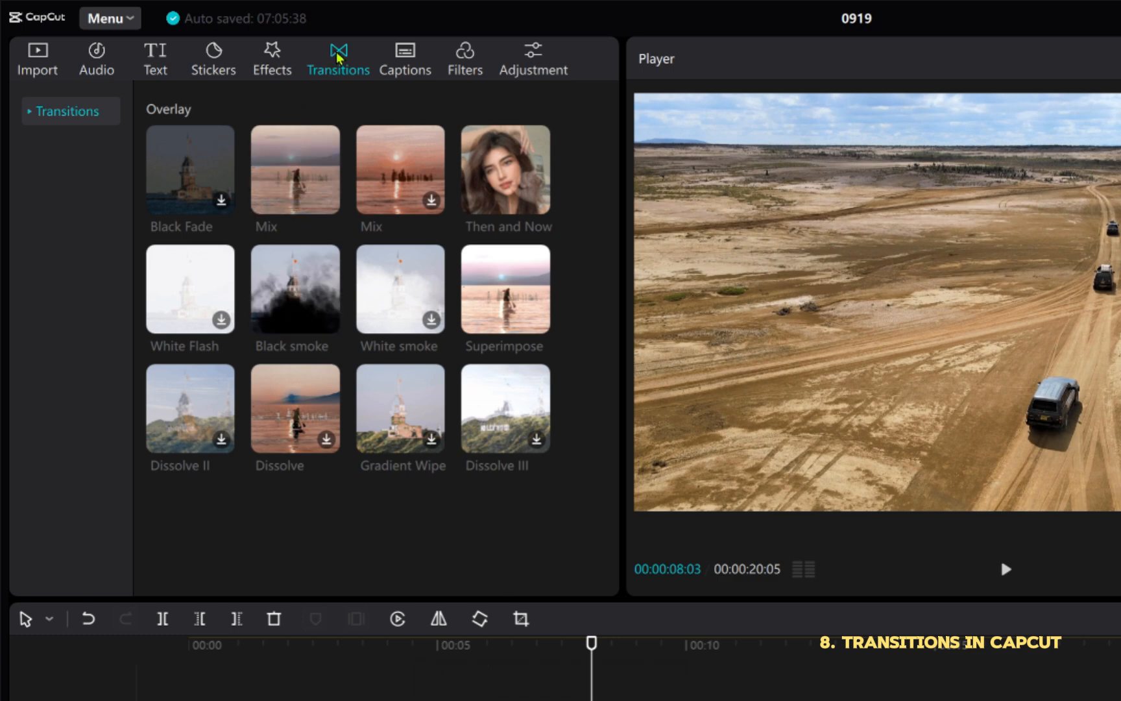
scroll(318, 312, "down", 5)
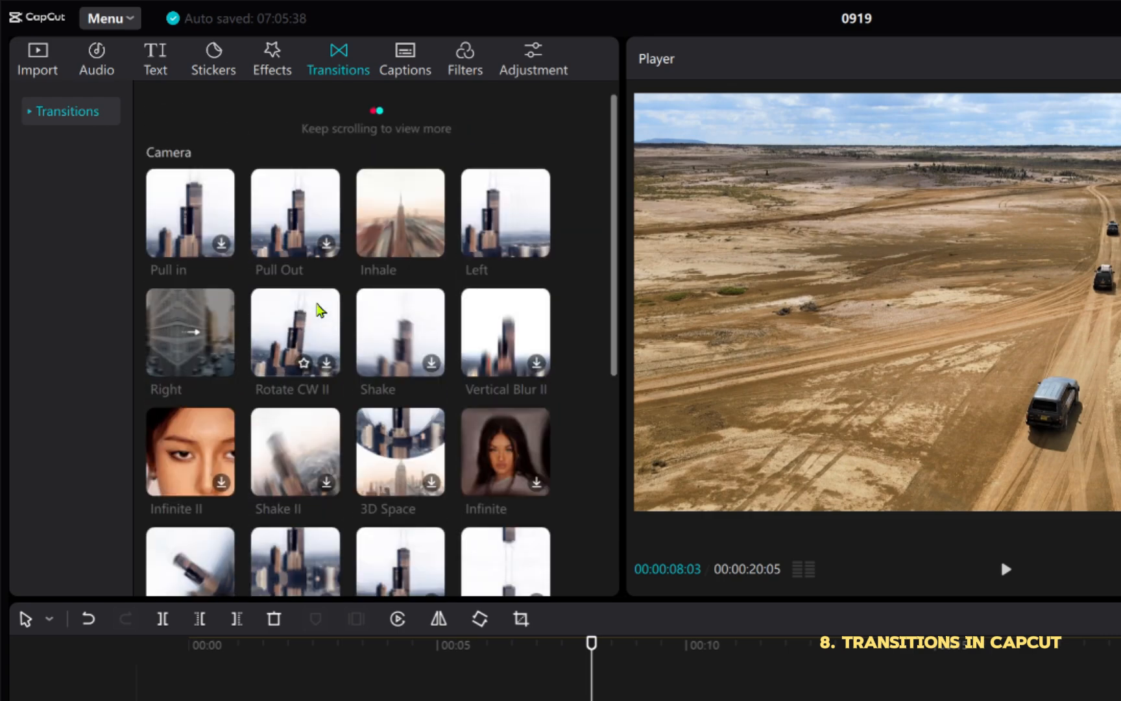
scroll(317, 310, "up", 5)
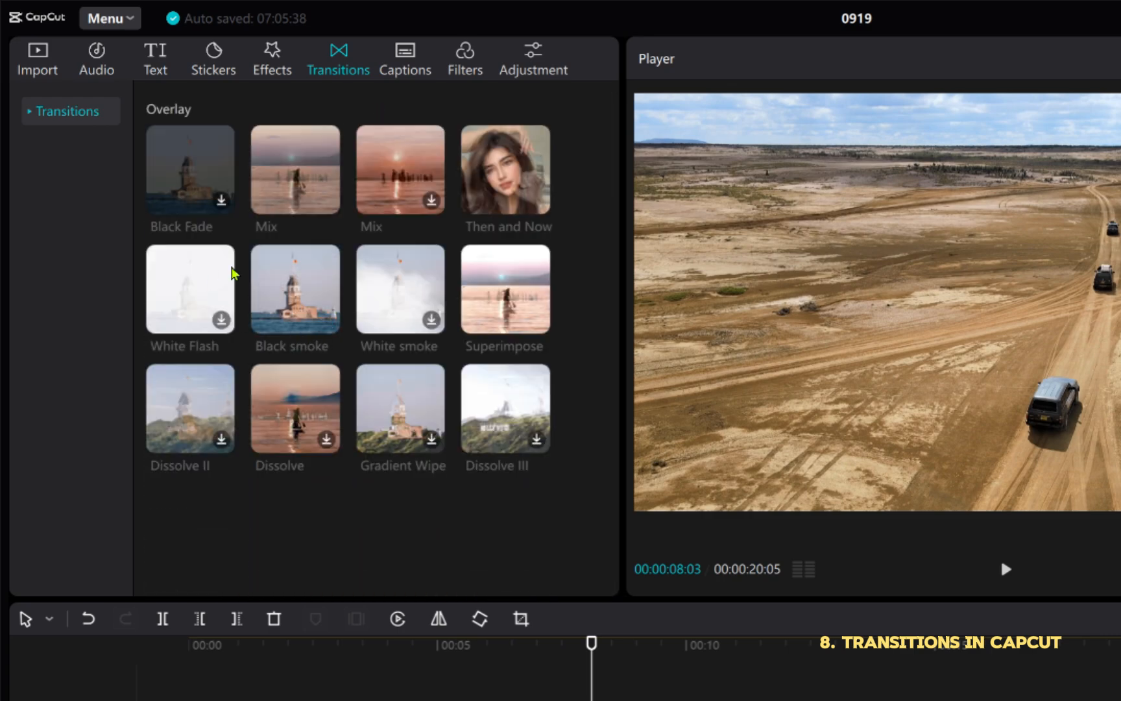
Download the White smoke transition and preview it alternately with Black smoke.
left_click(432, 319)
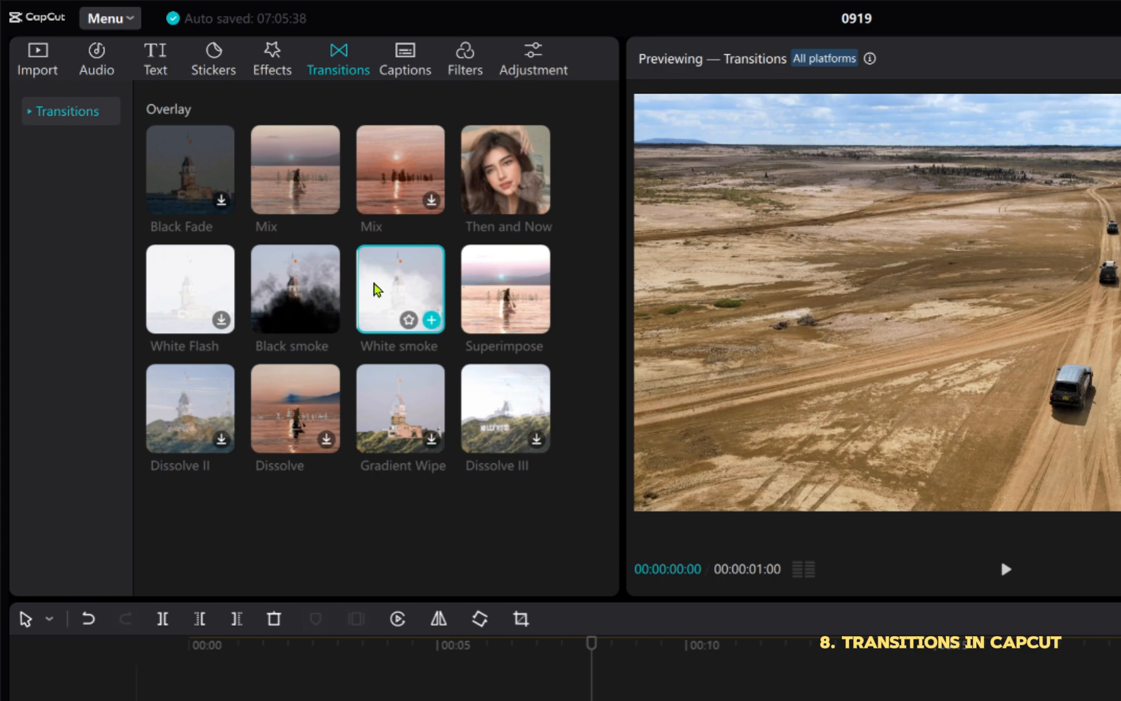
left_click(310, 281)
left_click(387, 303)
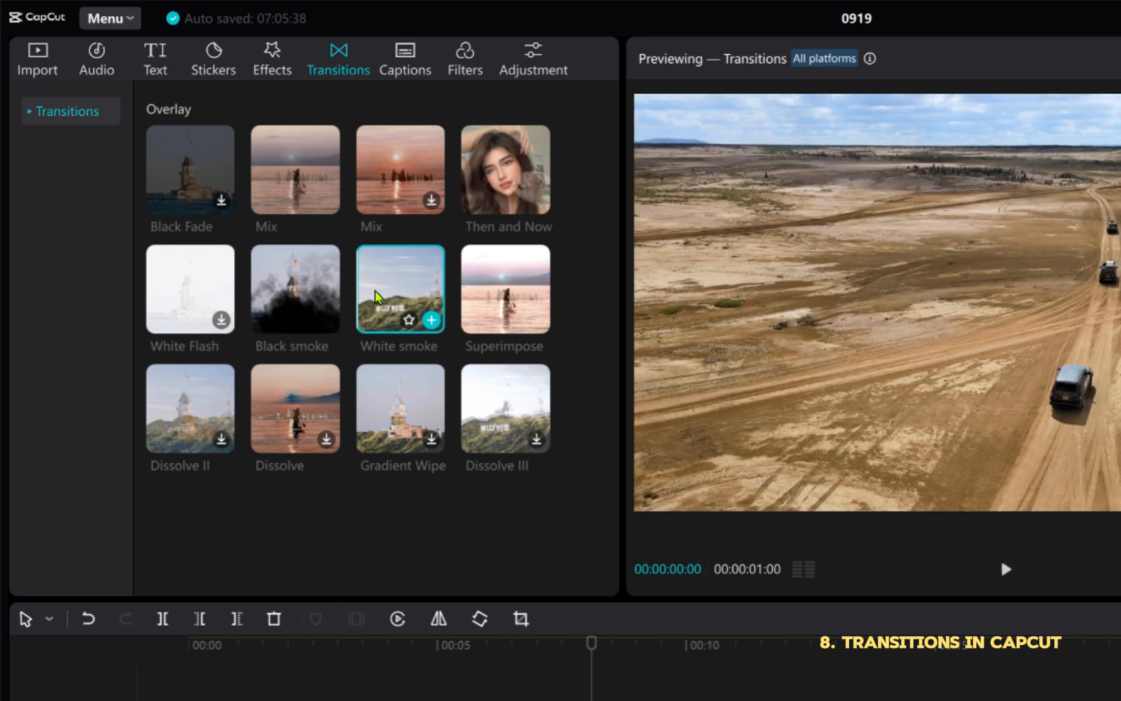
left_click(315, 286)
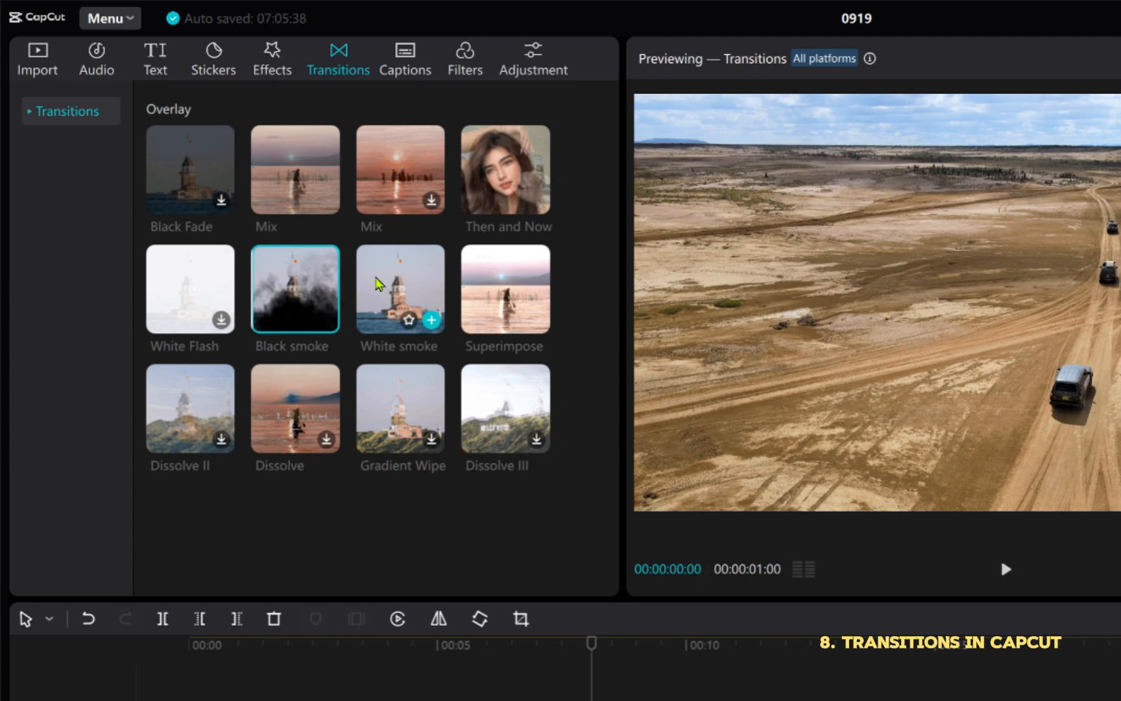
left_click_drag(380, 281, 642, 700)
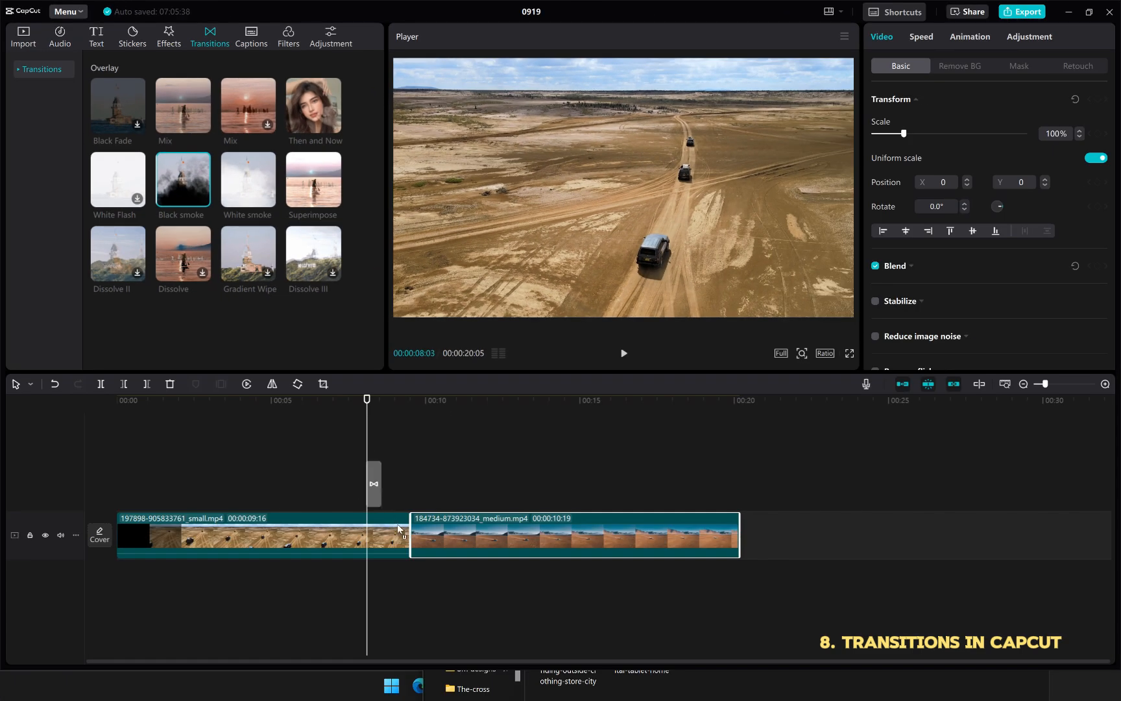
left_click_drag(398, 529, 410, 542)
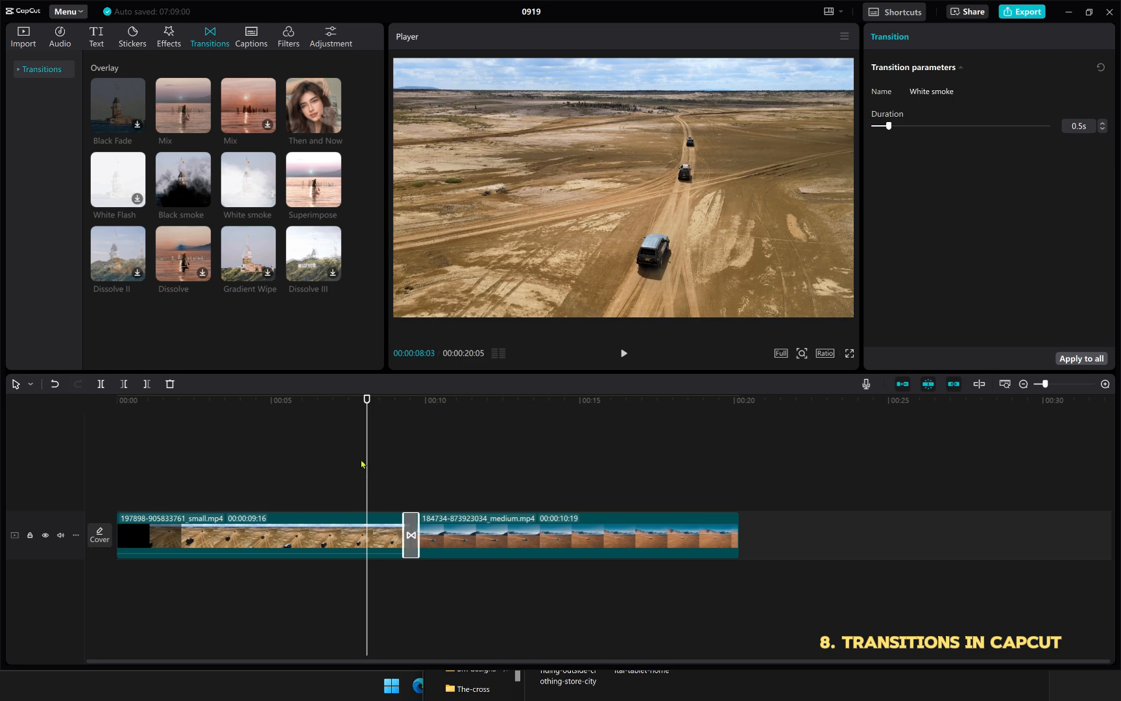
Play back the White smoke transition between the two clips, repeating it from about 00:00:08:23.
key("space")
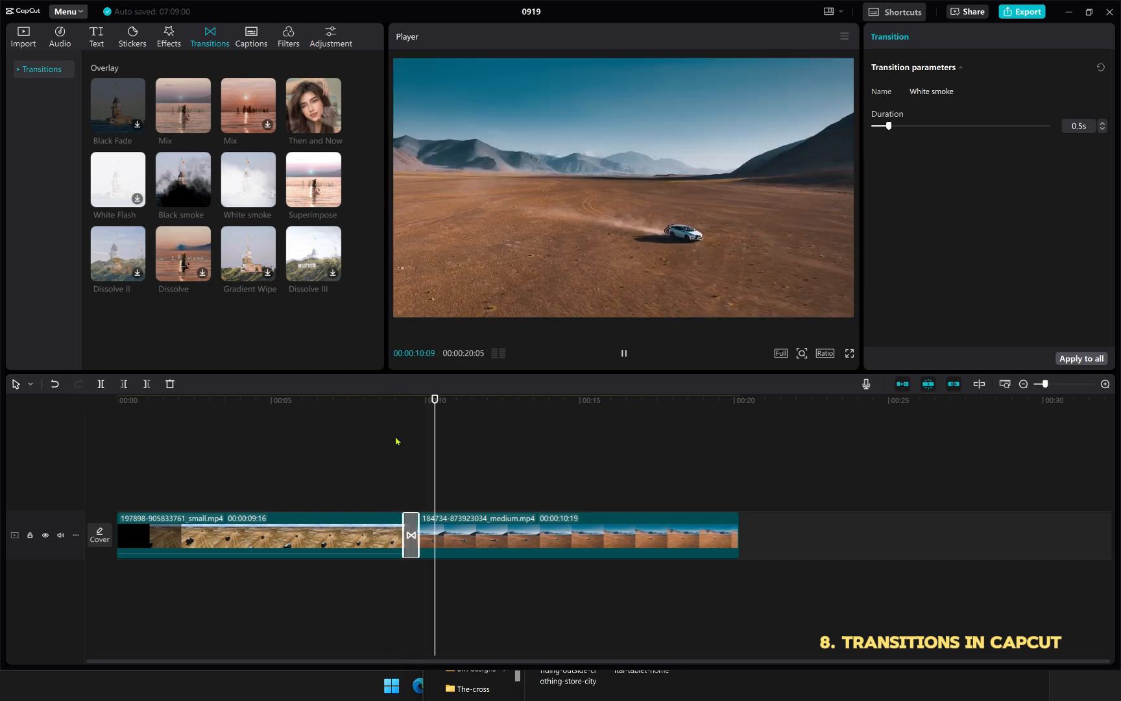
key("space")
left_click(388, 402)
key("space")
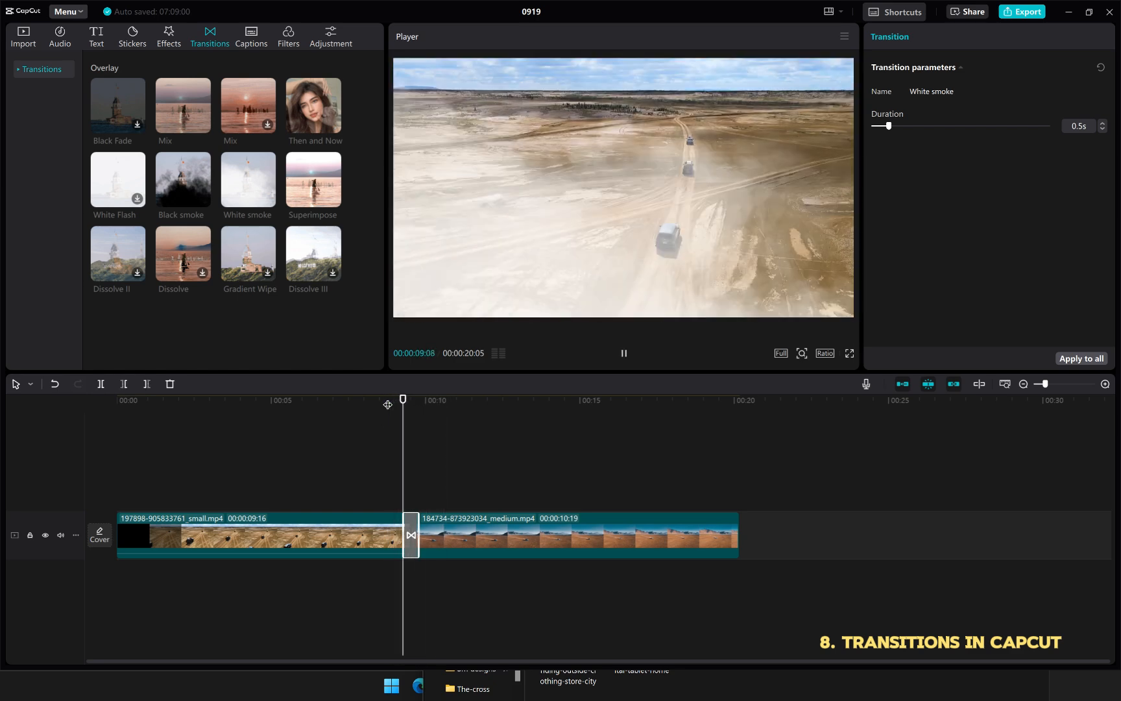
key("space")
left_click(387, 401)
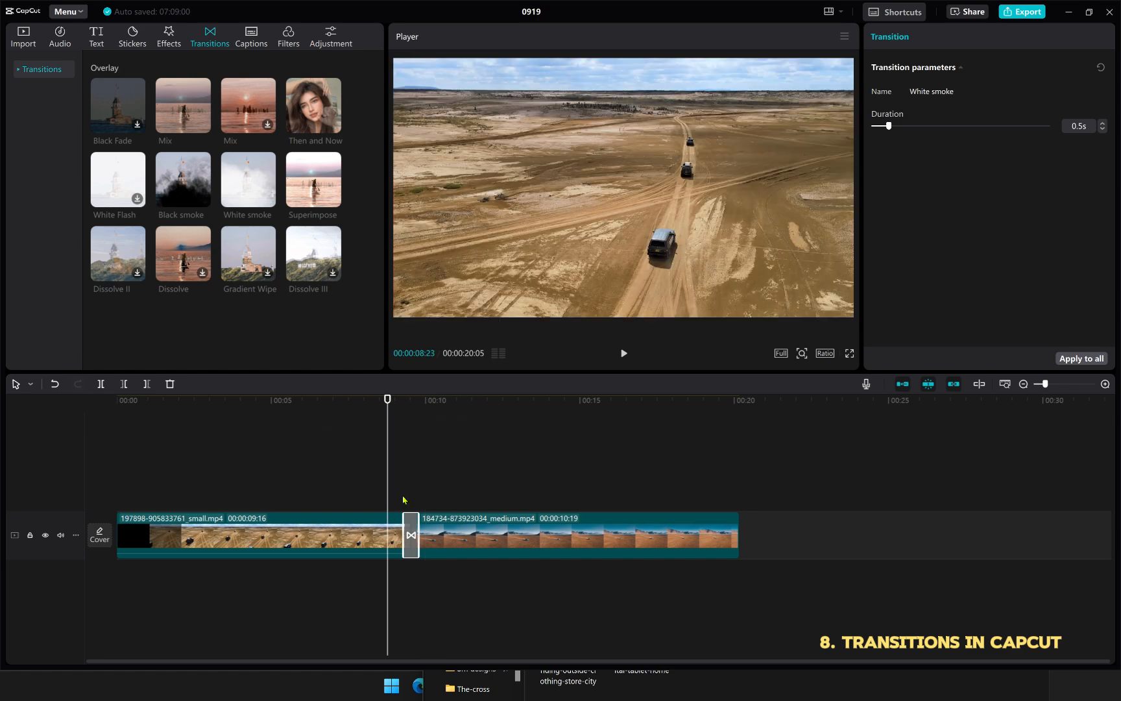
mouse_move(388, 407)
left_mouse_down()
mouse_move(418, 408)
mouse_move(396, 408)
left_mouse_up()
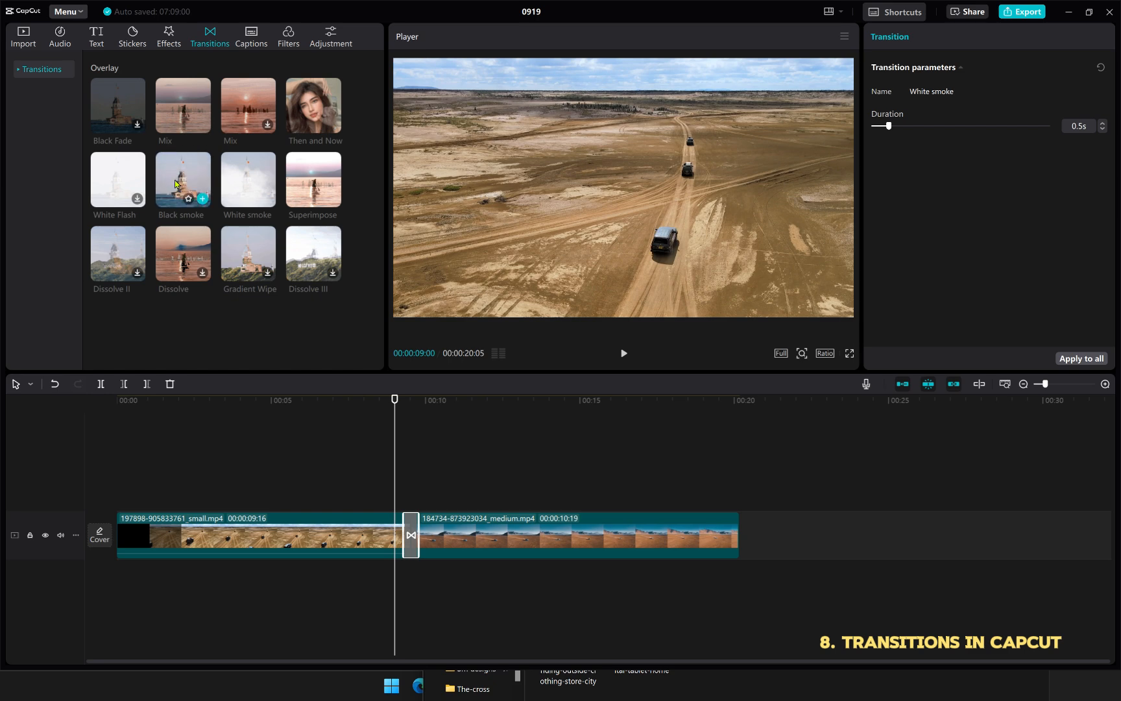
Replace the White smoke transition between the two clips with Black smoke and play it back.
left_click_drag(172, 183, 410, 535)
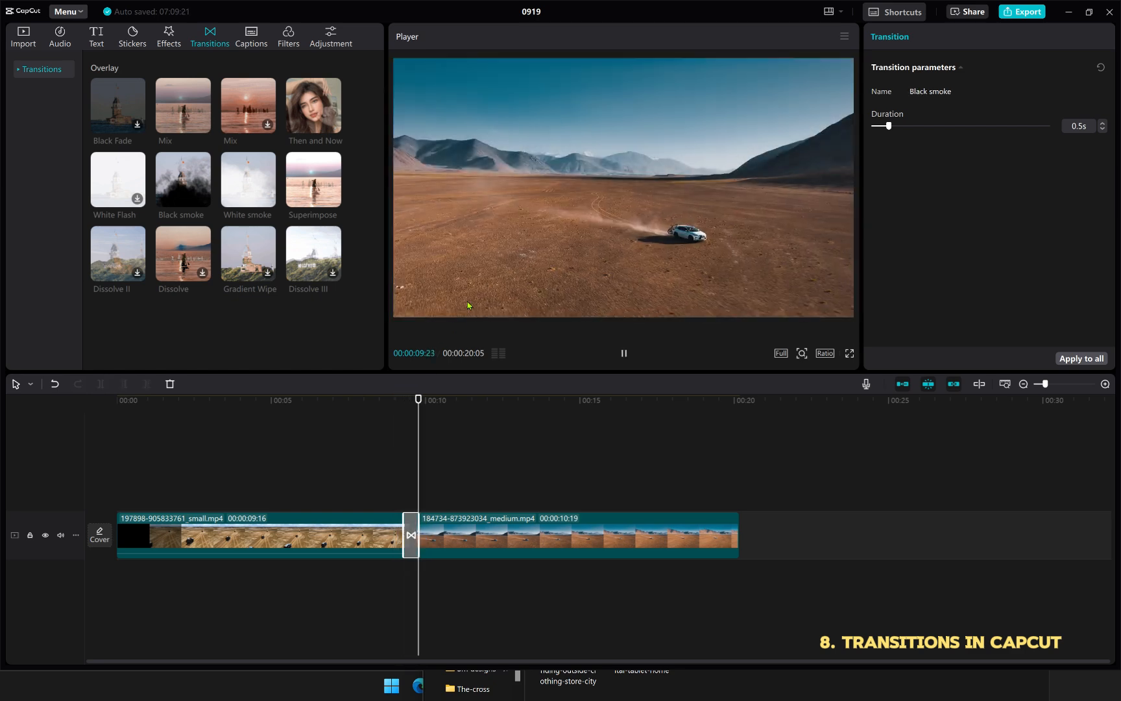
left_click(382, 408)
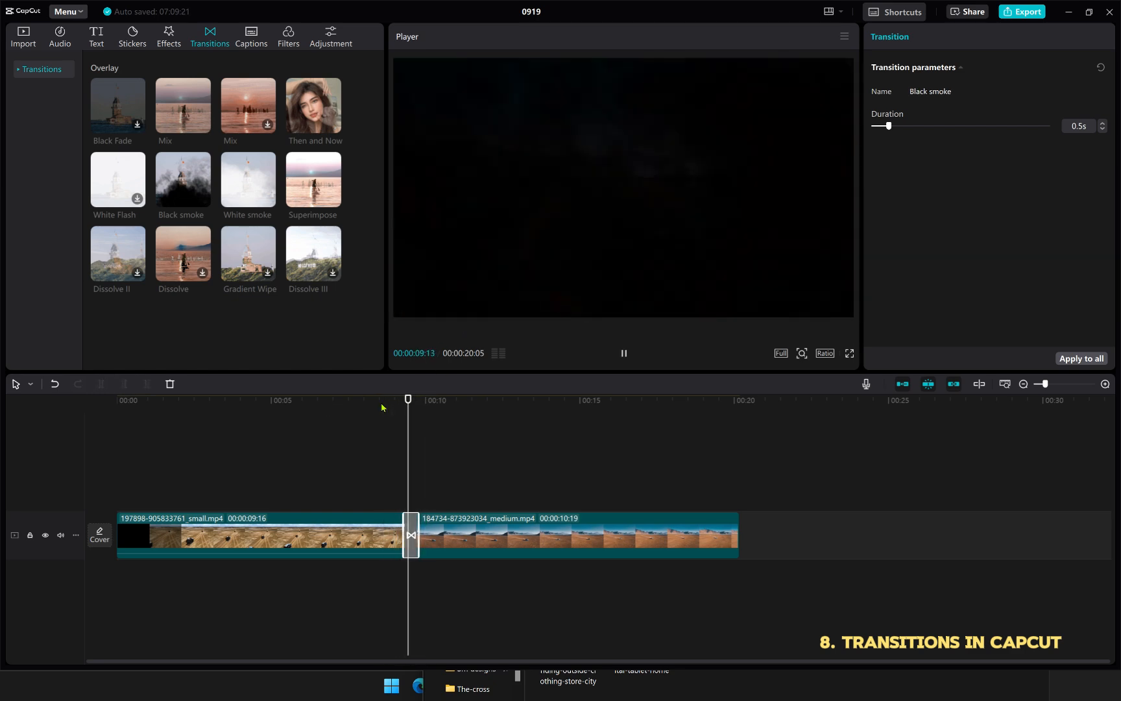
left_click(381, 408)
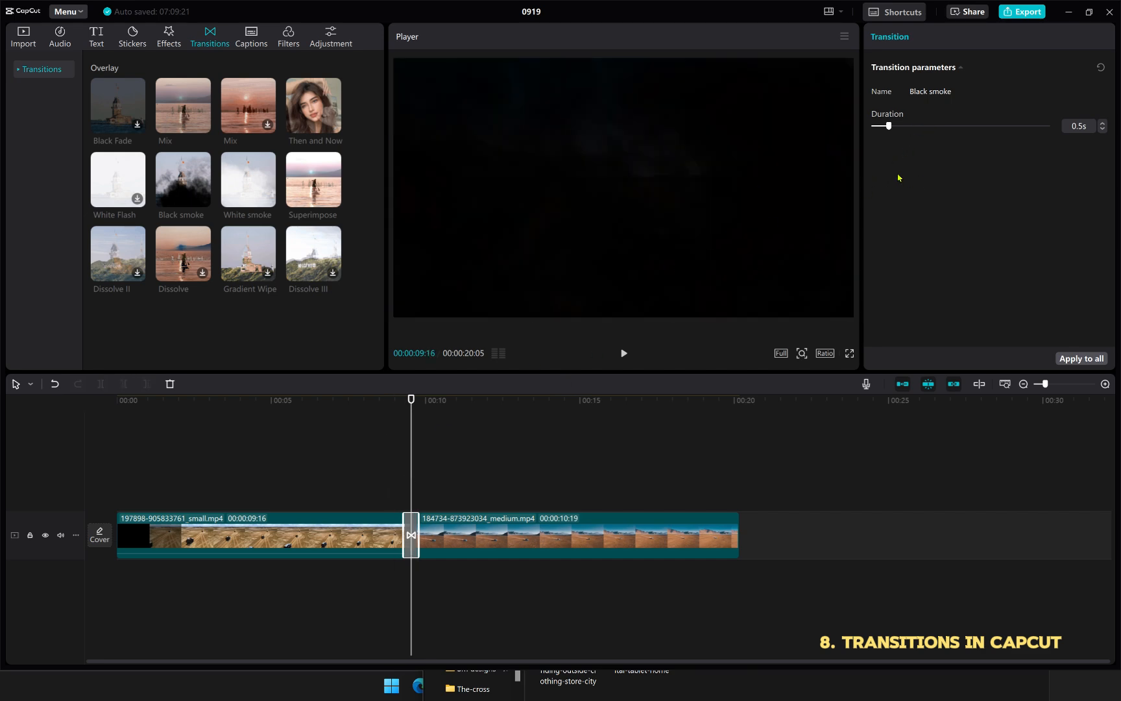
Try a 2.0 s duration for the Black smoke transition in playback and undo that change.
left_click_drag(889, 127, 943, 145)
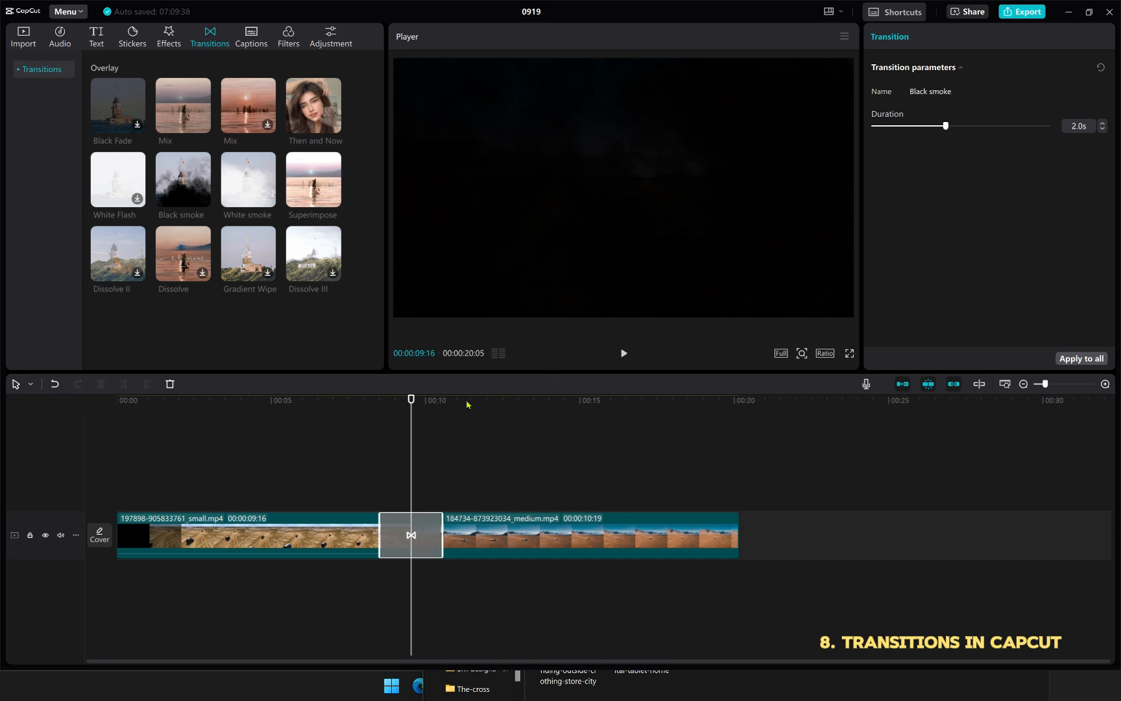
left_click_drag(413, 406, 345, 425)
key("space")
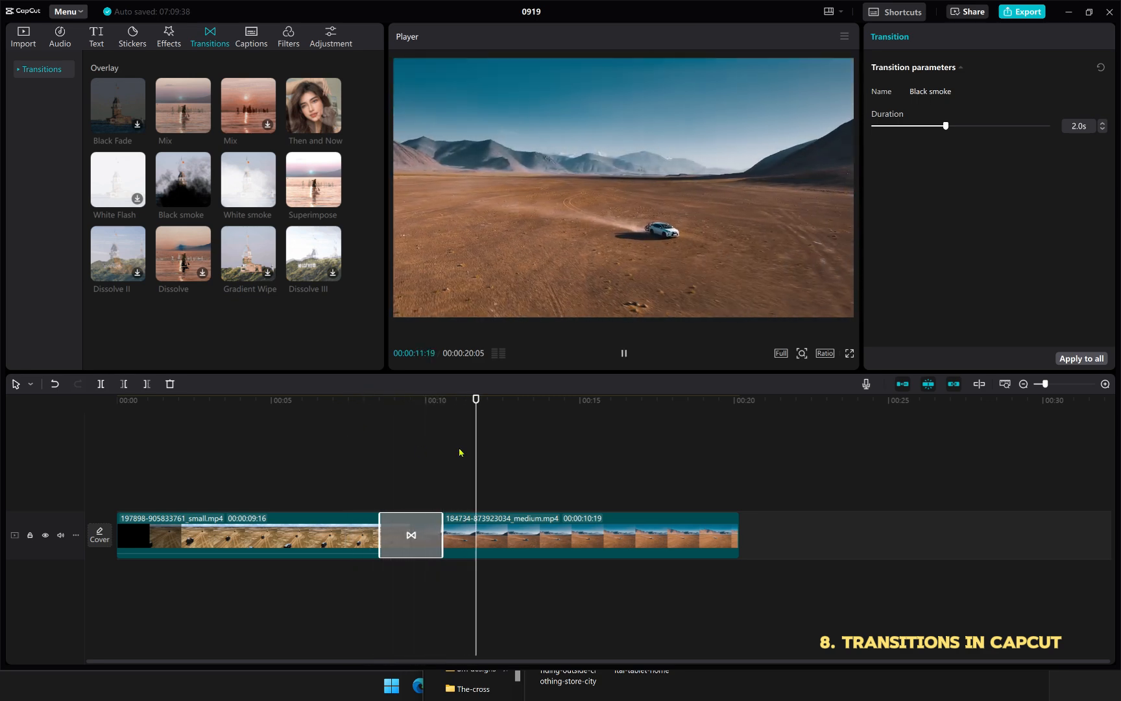
key("space")
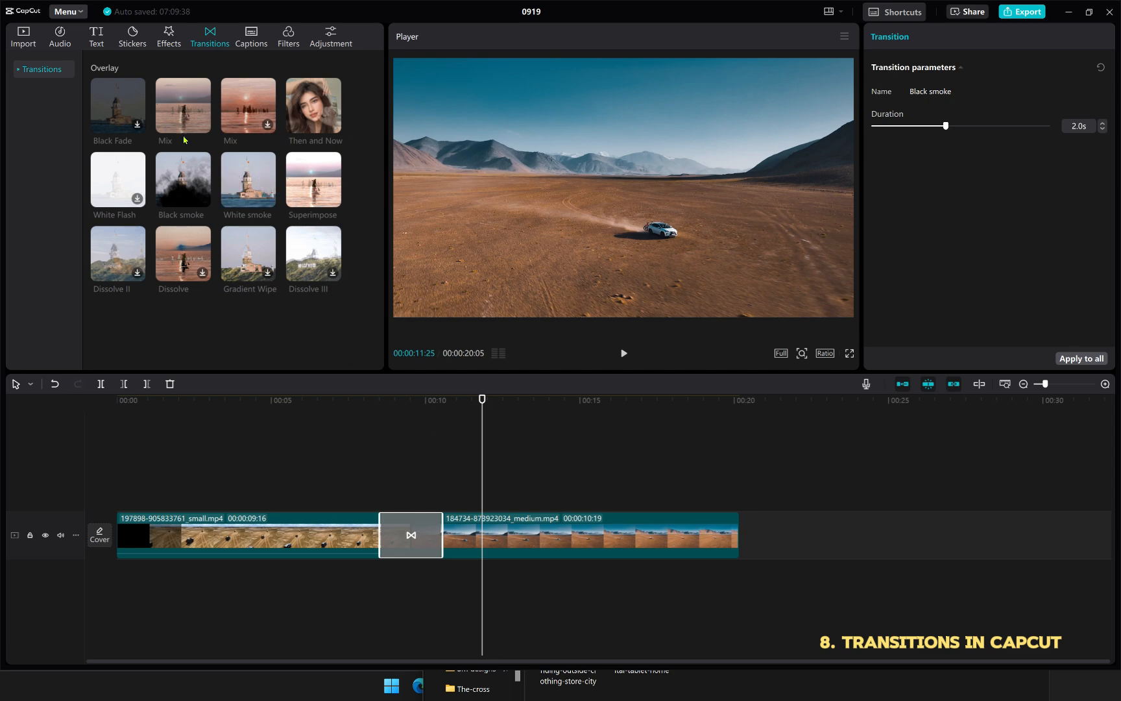
mouse_move(185, 131)
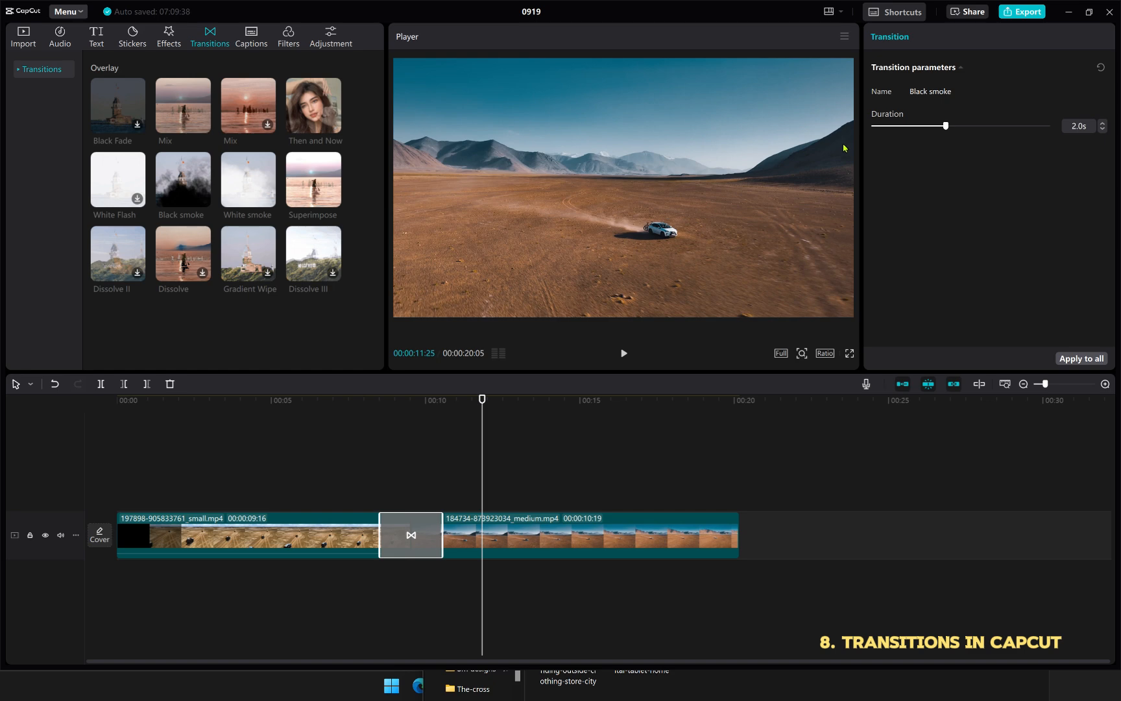
key("ctrl+z")
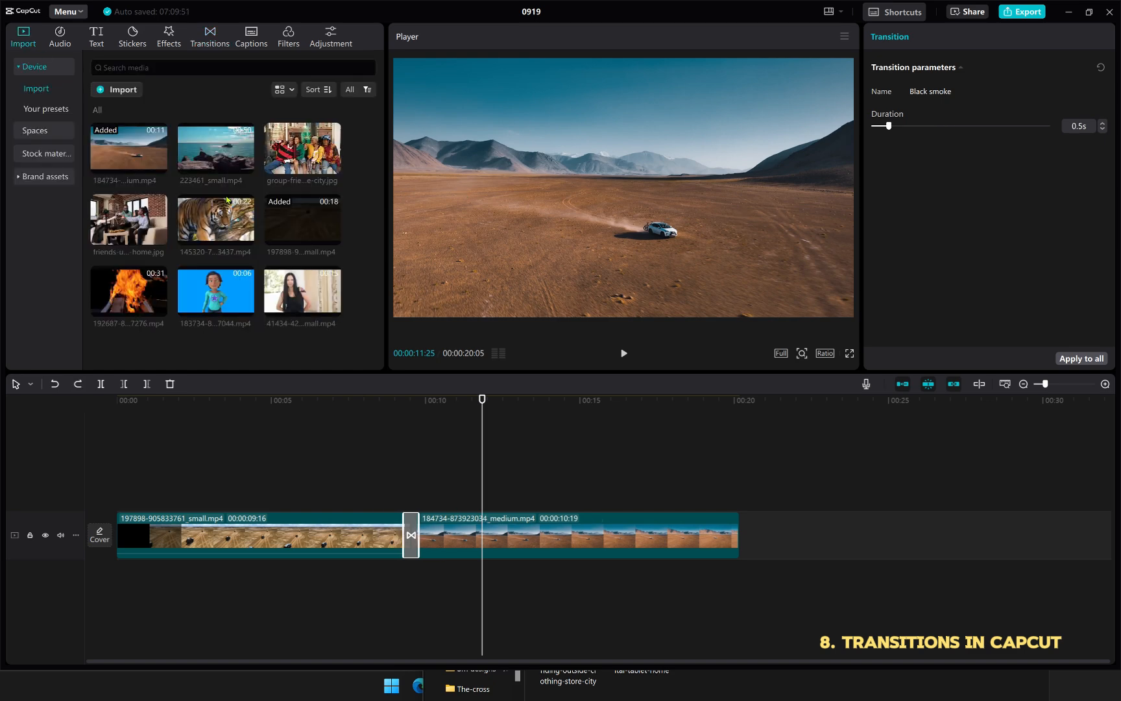
left_click_drag(211, 217, 751, 549)
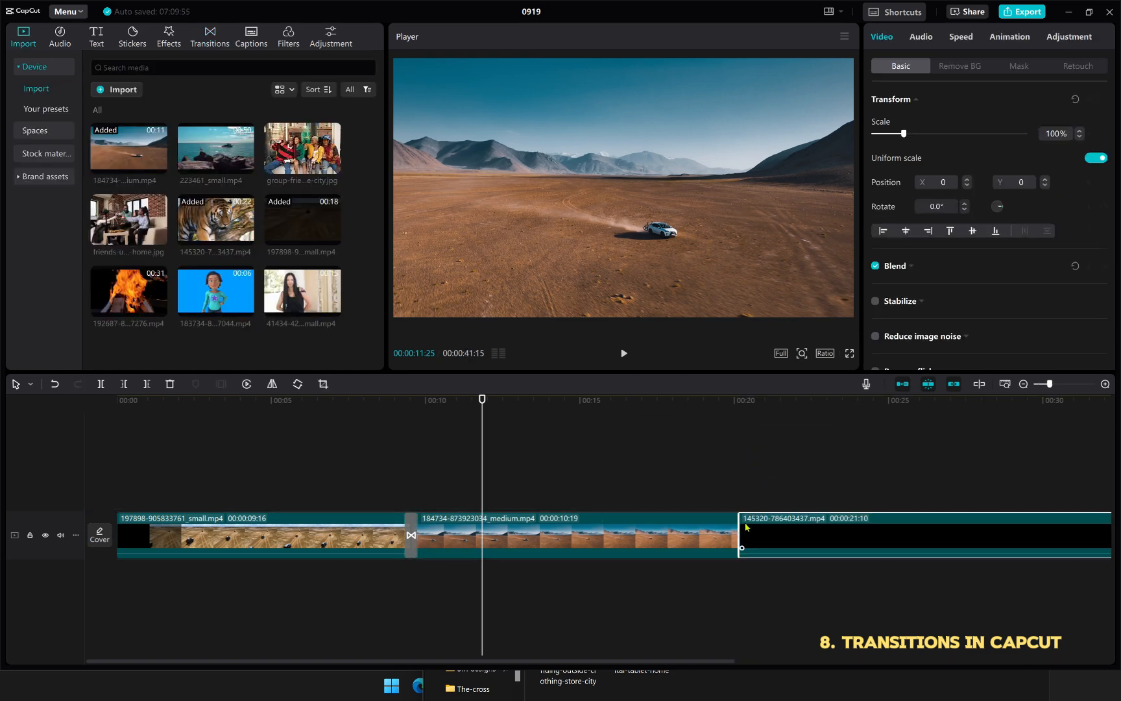
left_click(728, 414)
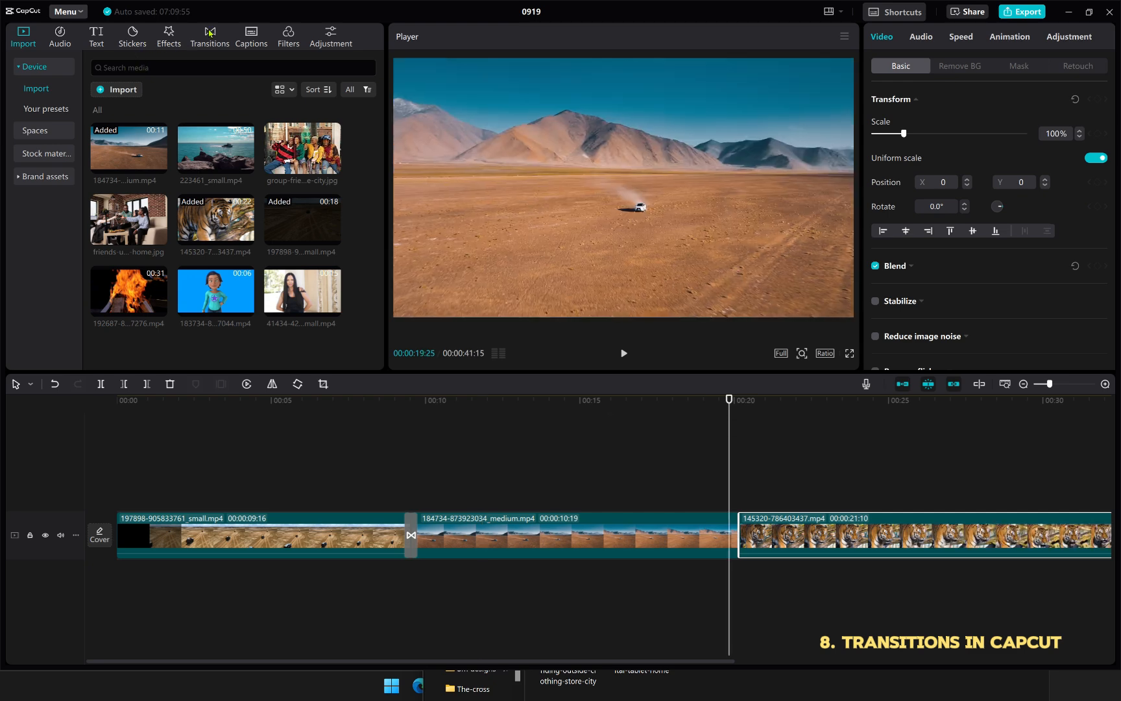
Download the Rotate CW II transition and add it at the junction between the desert clip and the tiger clip.
left_click(209, 36)
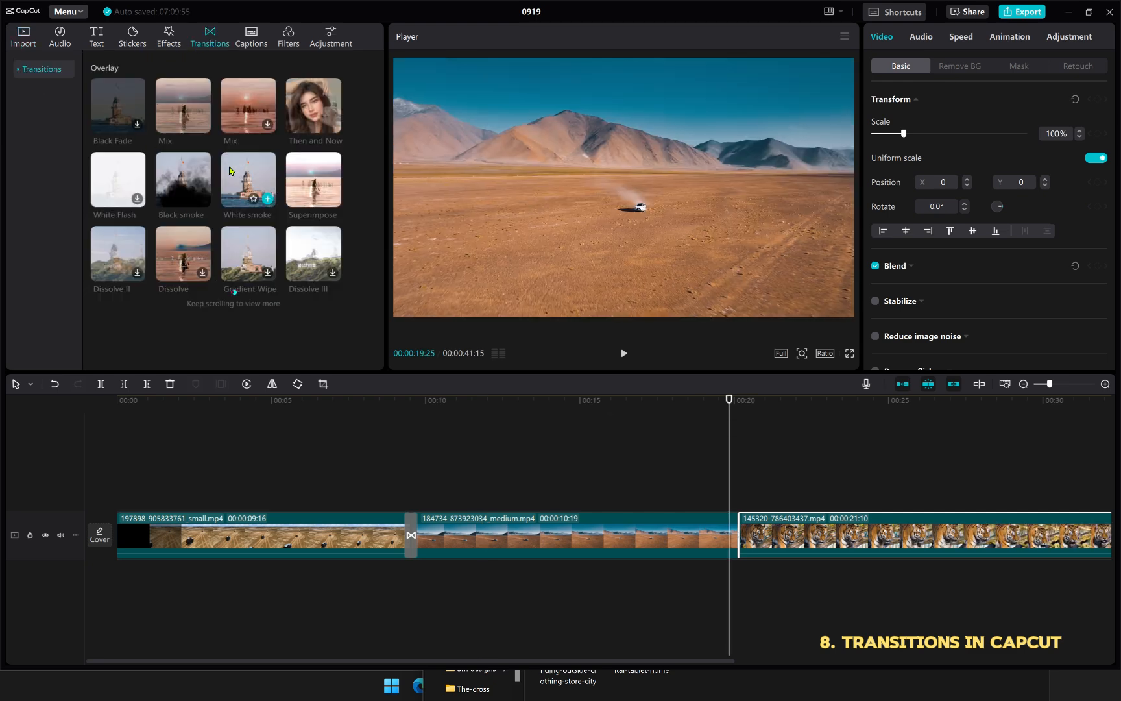
scroll(230, 171, "down", 5)
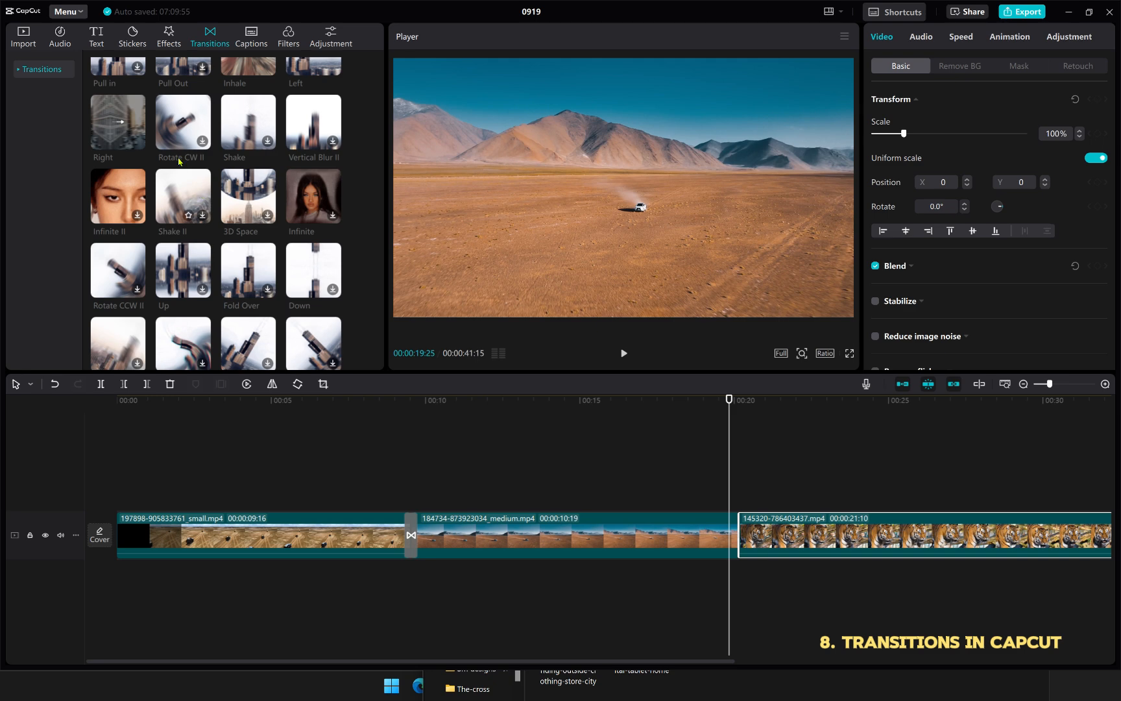
left_click(203, 141)
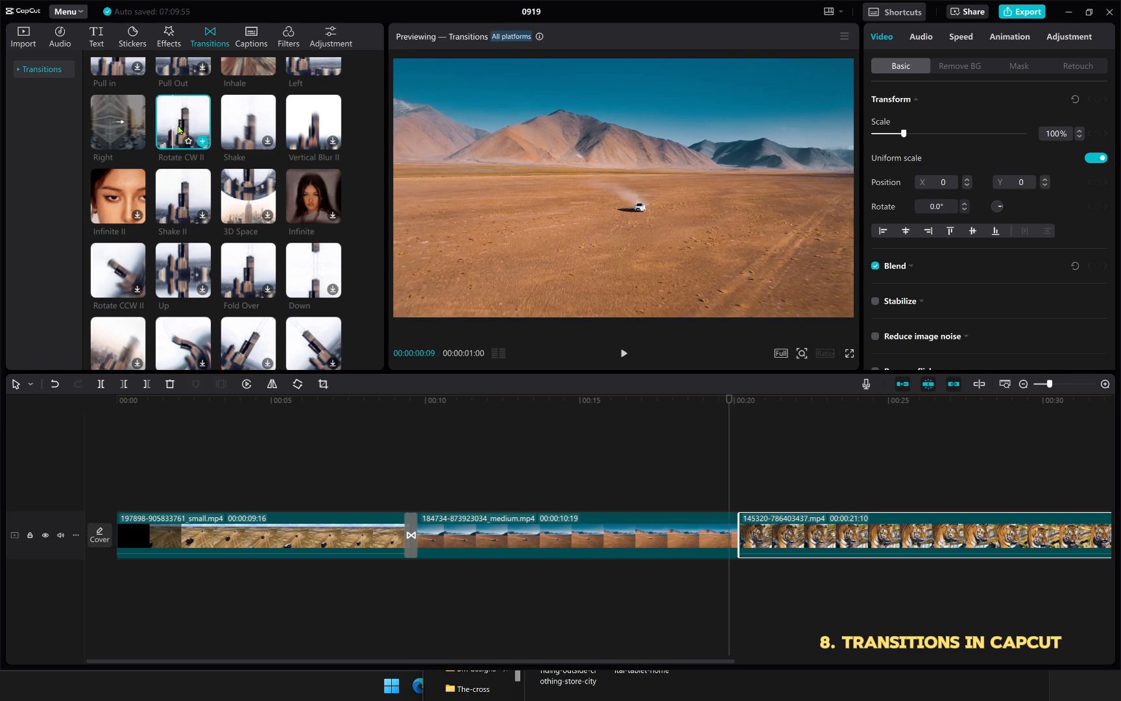
left_click_drag(174, 121, 739, 537)
left_click(640, 381)
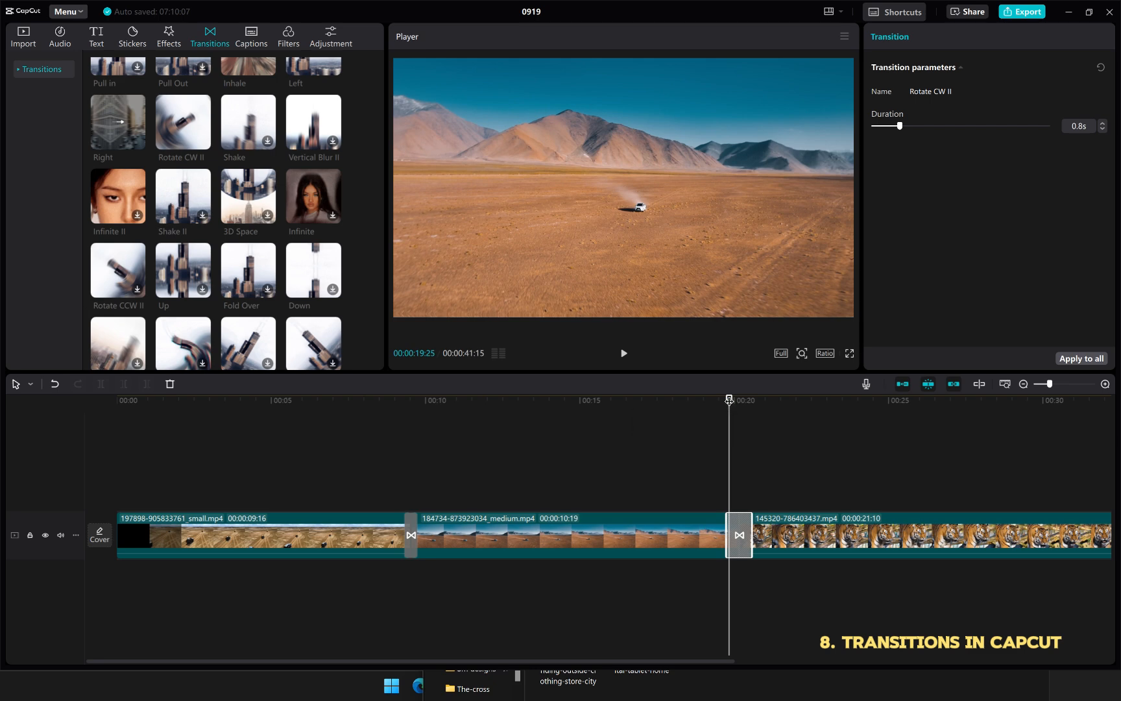
Play back the Rotate CW II transition from shortly before the junction into the tiger clip.
left_click_drag(729, 400, 711, 432)
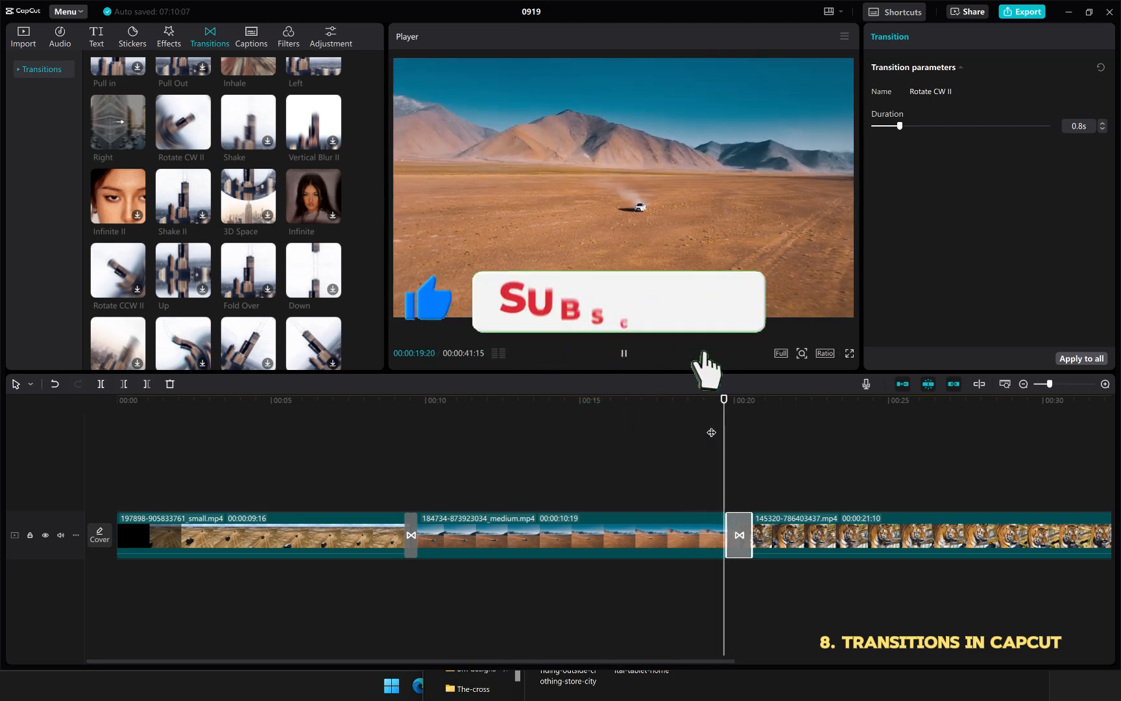
left_click(712, 436)
left_click(713, 429)
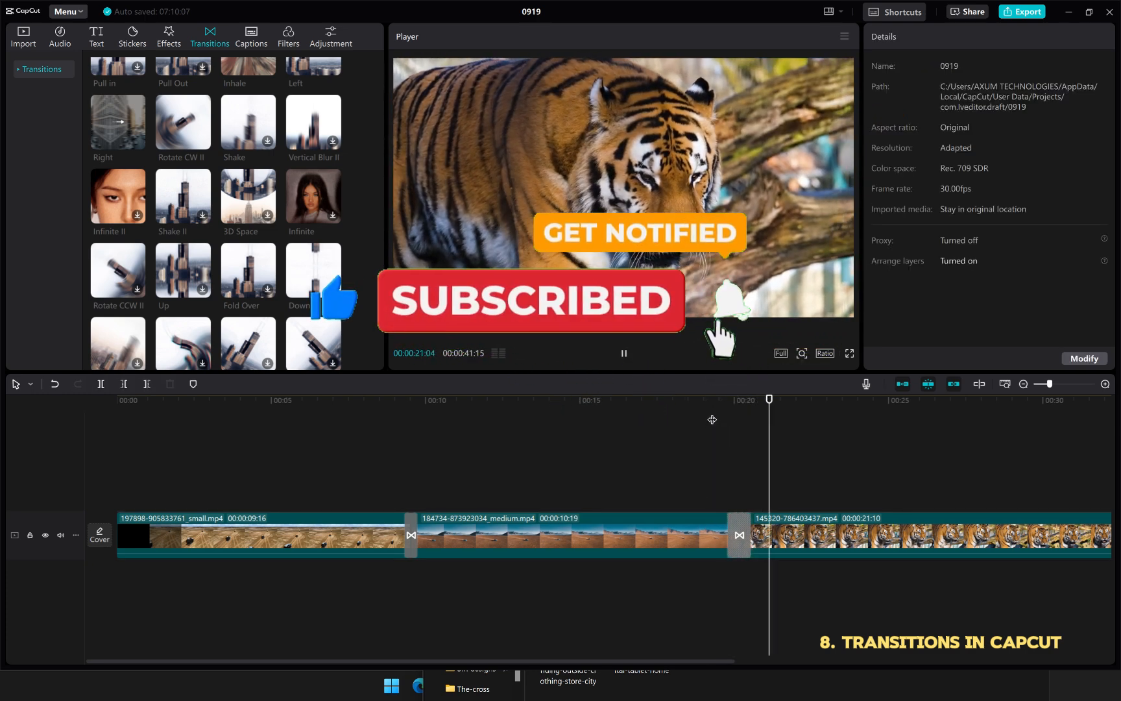
left_click(713, 420)
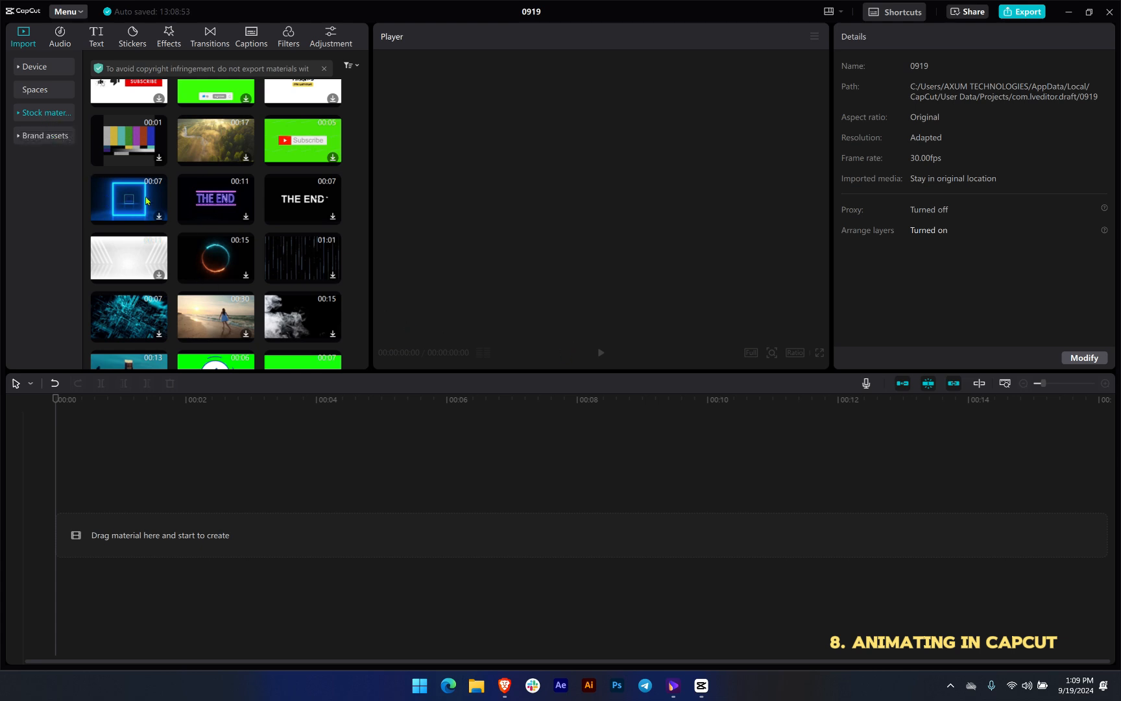
Add the black stock clip from the Trending stock materials to the start of the empty timeline.
scroll(234, 253, "up", 3)
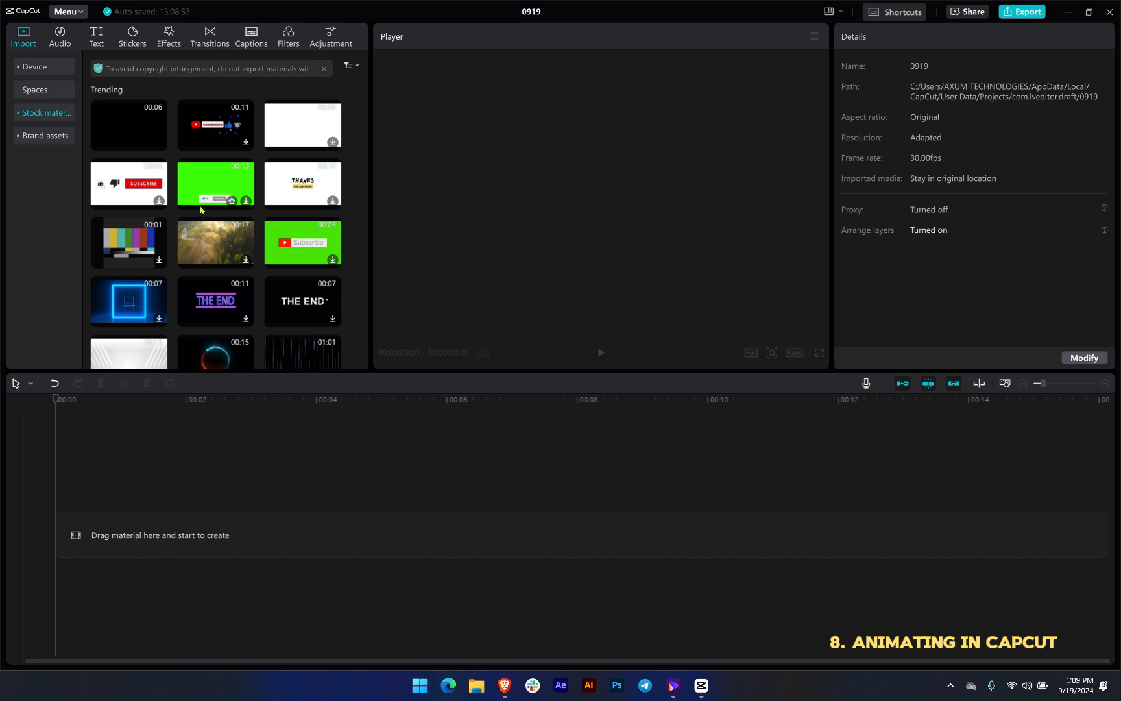
scroll(228, 197, "down", 1)
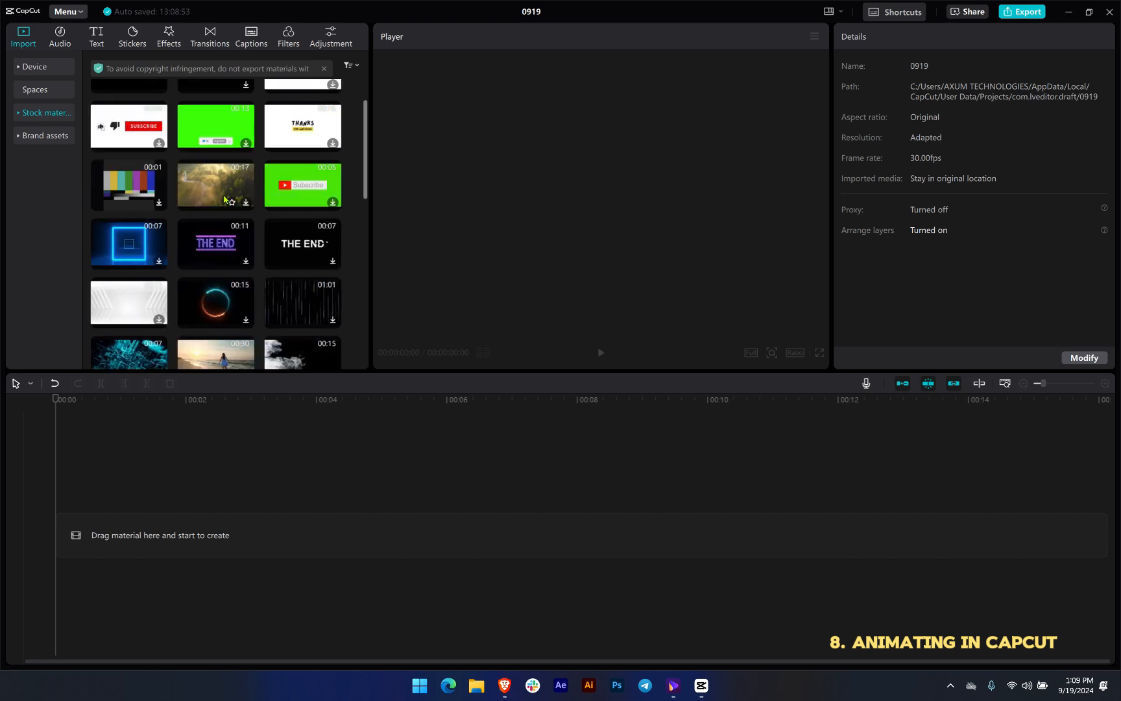
scroll(228, 197, "up", 1)
left_click_drag(134, 133, 155, 535)
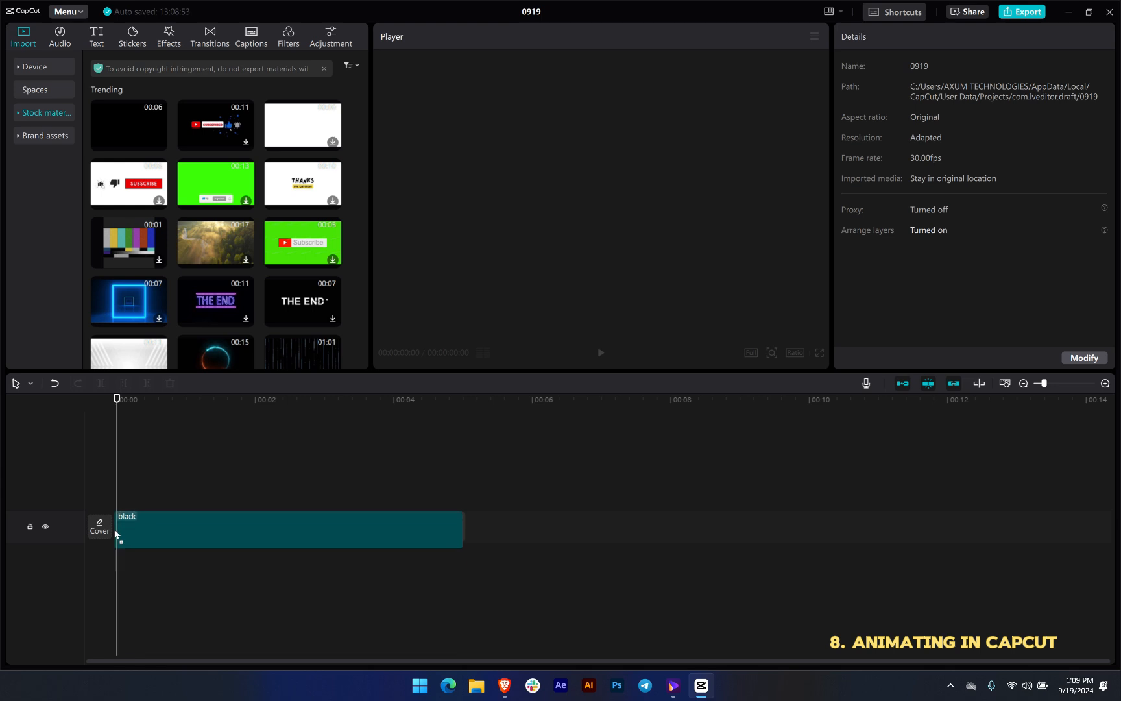
left_click(268, 429)
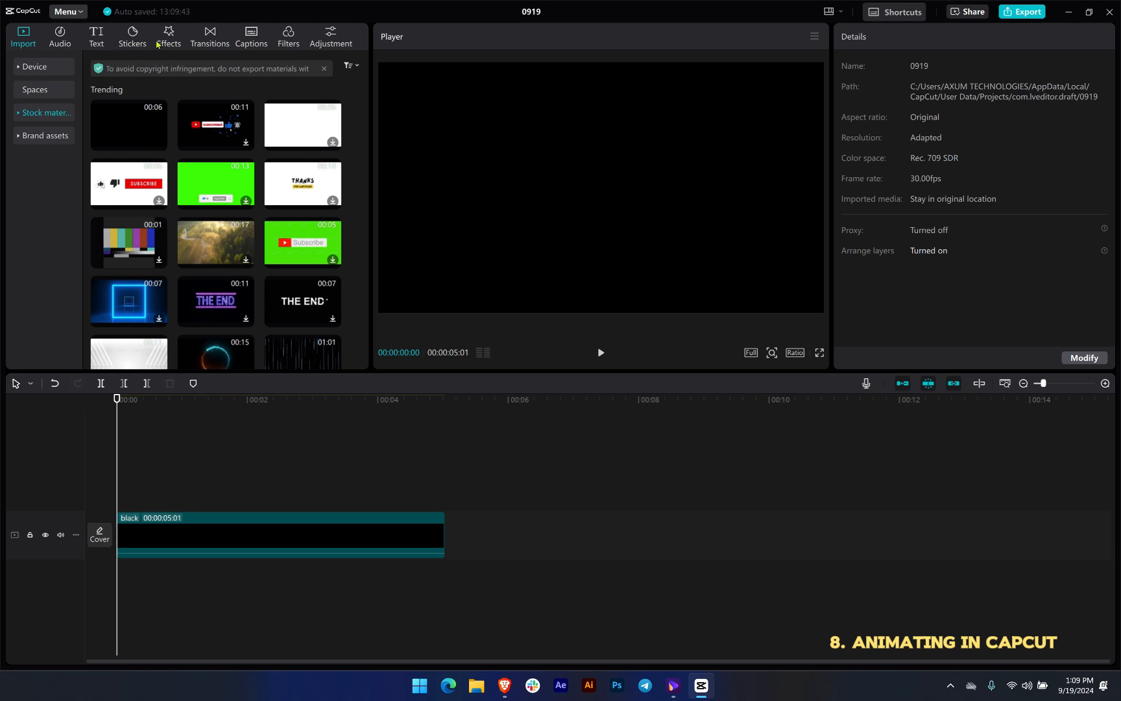
Download the fire burst sticker and place it on a track above the black clip, starting at 00:00.
left_click(133, 39)
scroll(194, 221, "up", 4)
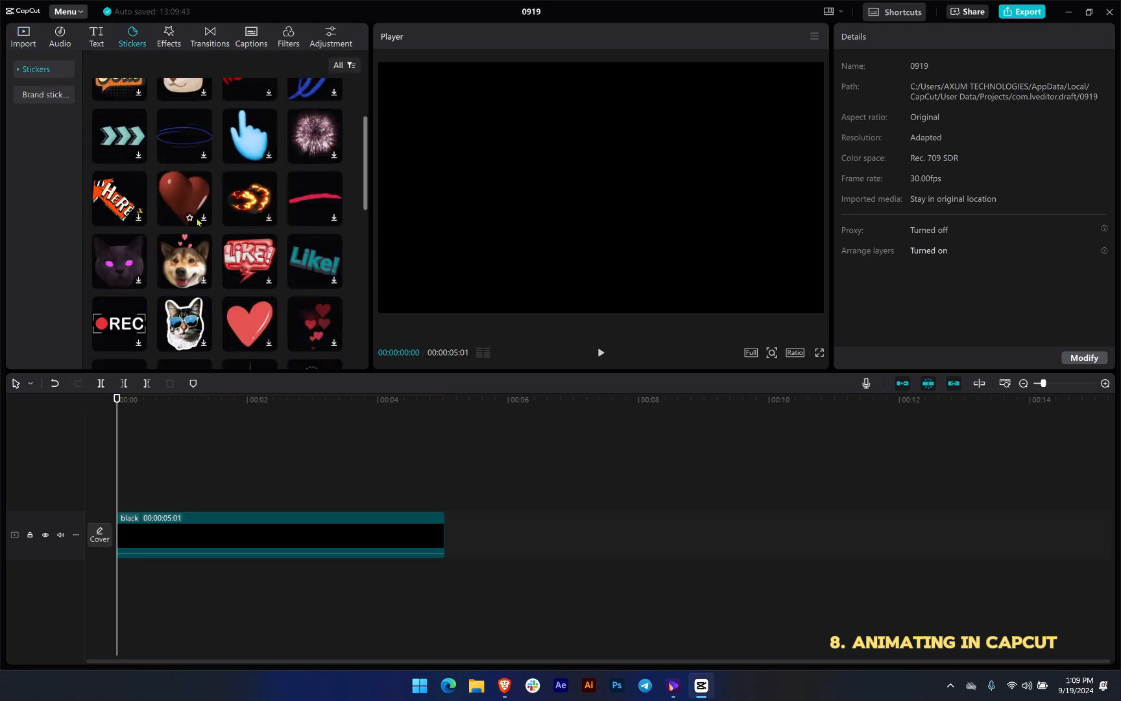
scroll(245, 236, "down", 2)
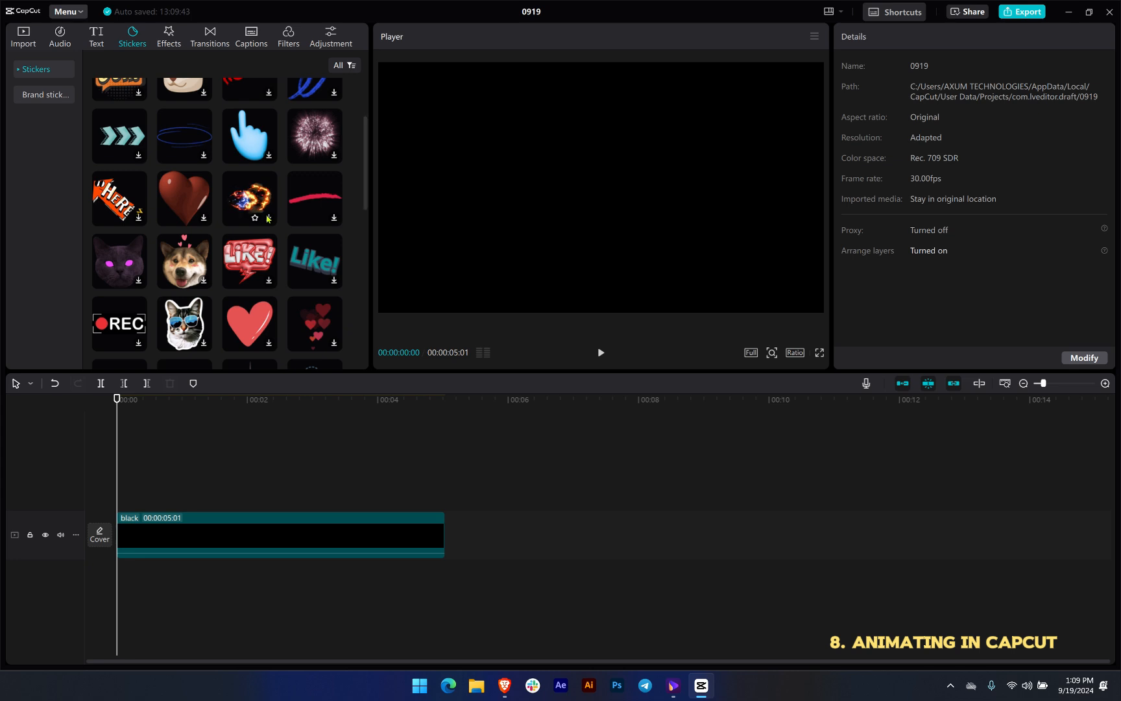
left_click(264, 221)
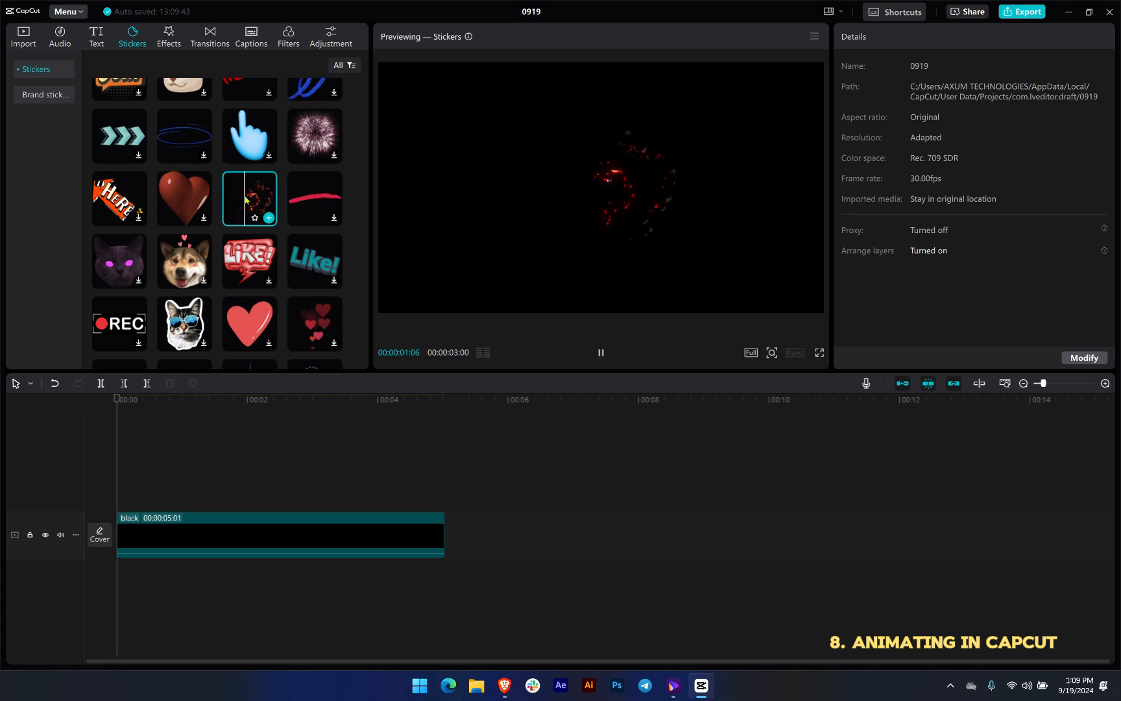
left_click_drag(247, 203, 117, 512)
left_click_drag(115, 510, 117, 505)
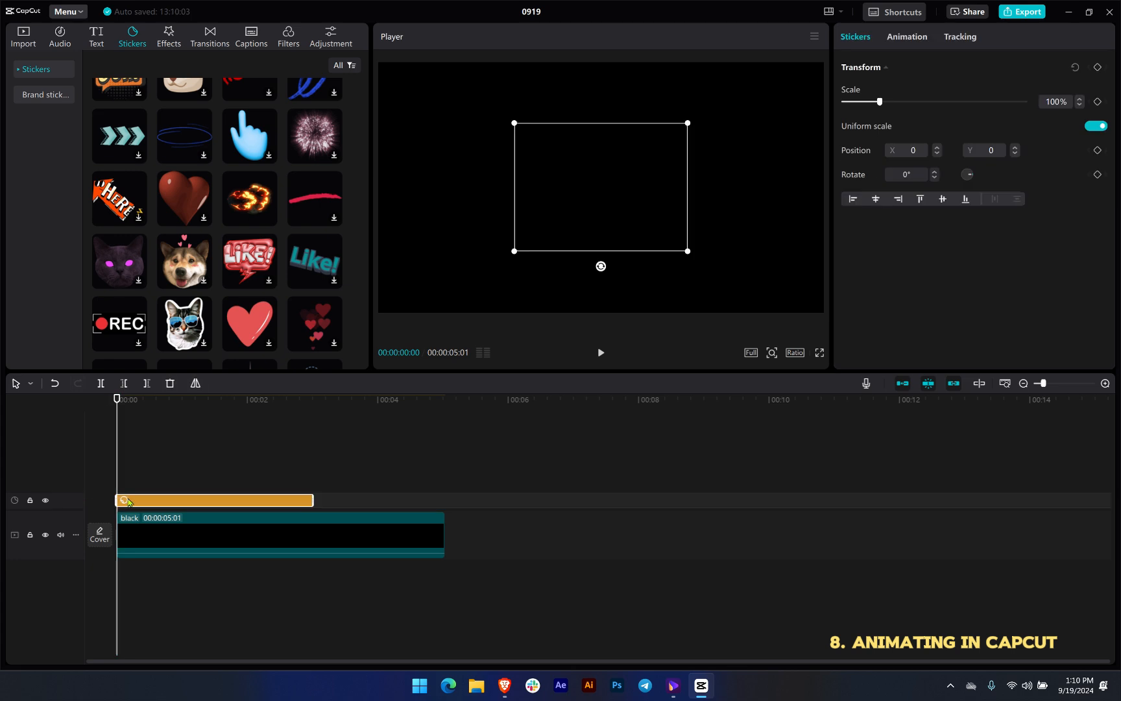
left_click(241, 468)
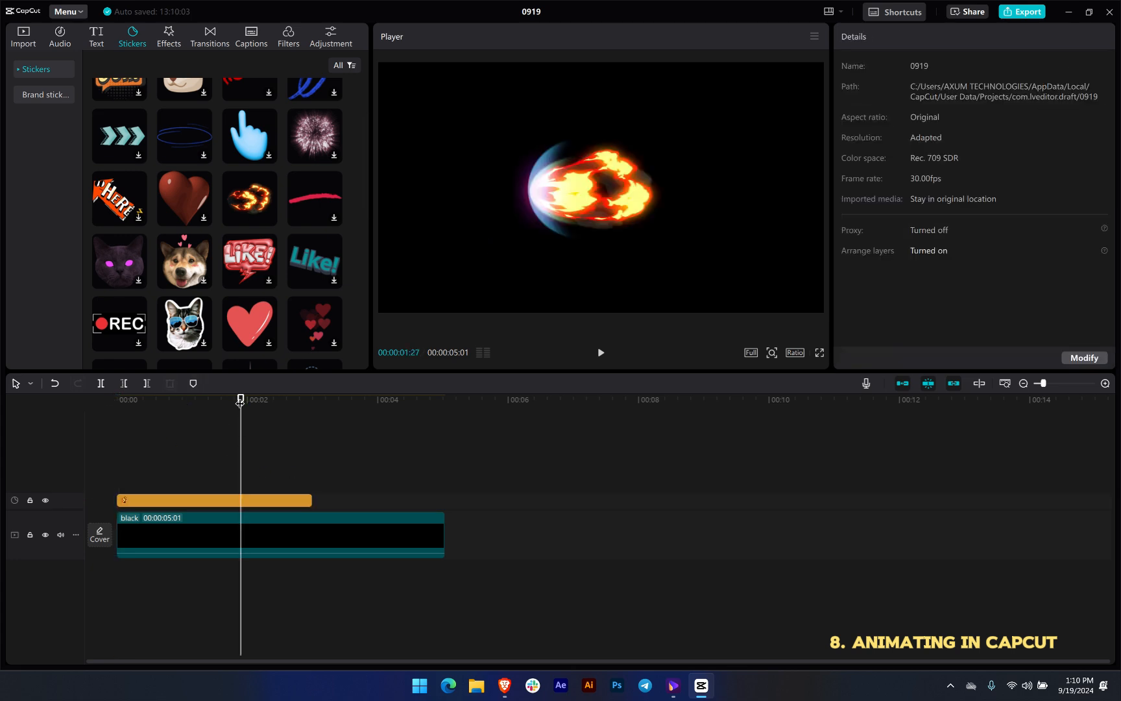
Play back the fire burst sticker repeatedly from its start and leave the playhead at 00:00:00:13.
left_click(114, 408)
key("space")
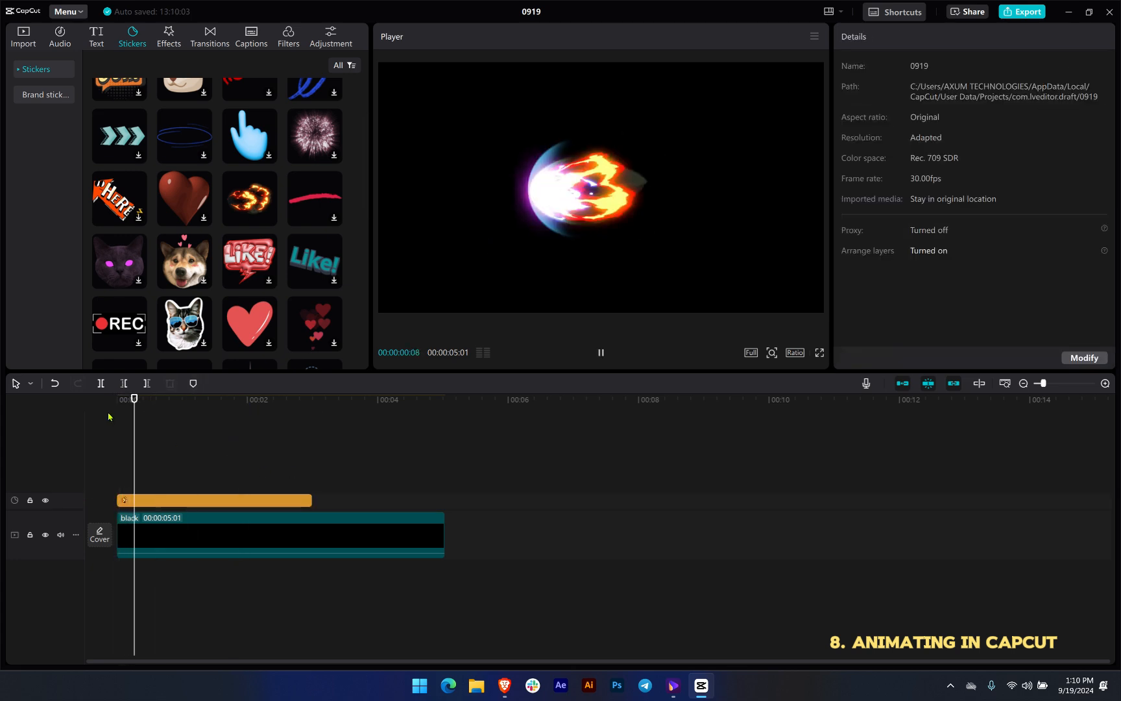
key("space")
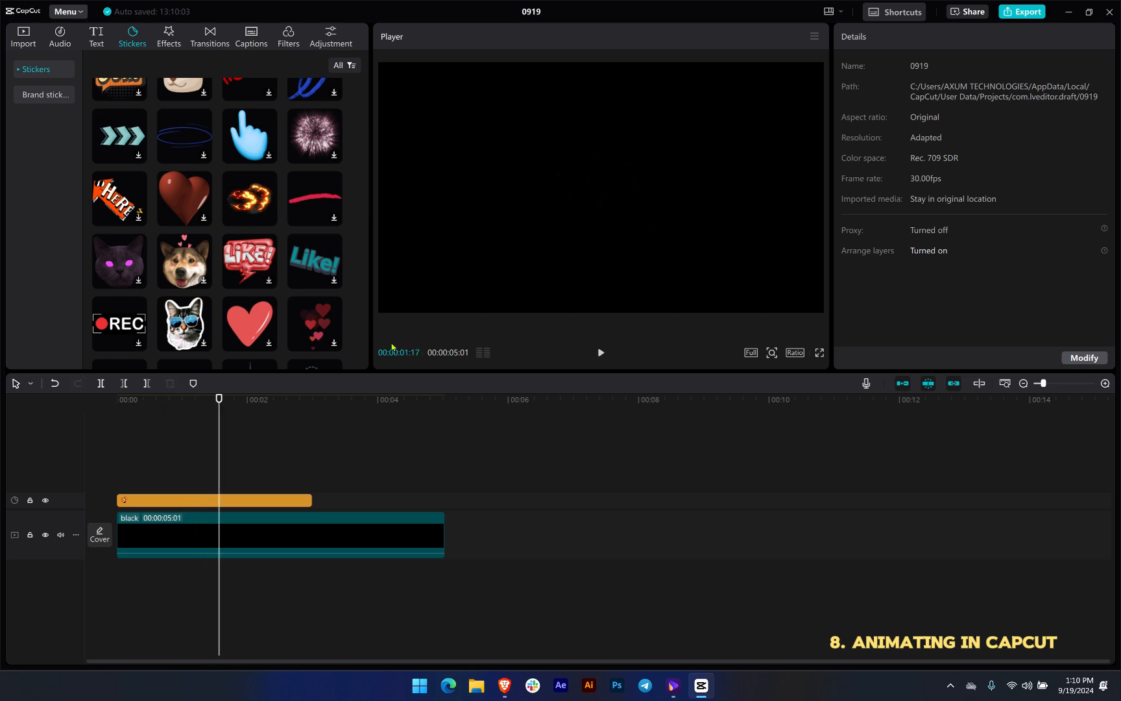
left_click(121, 408)
key("space")
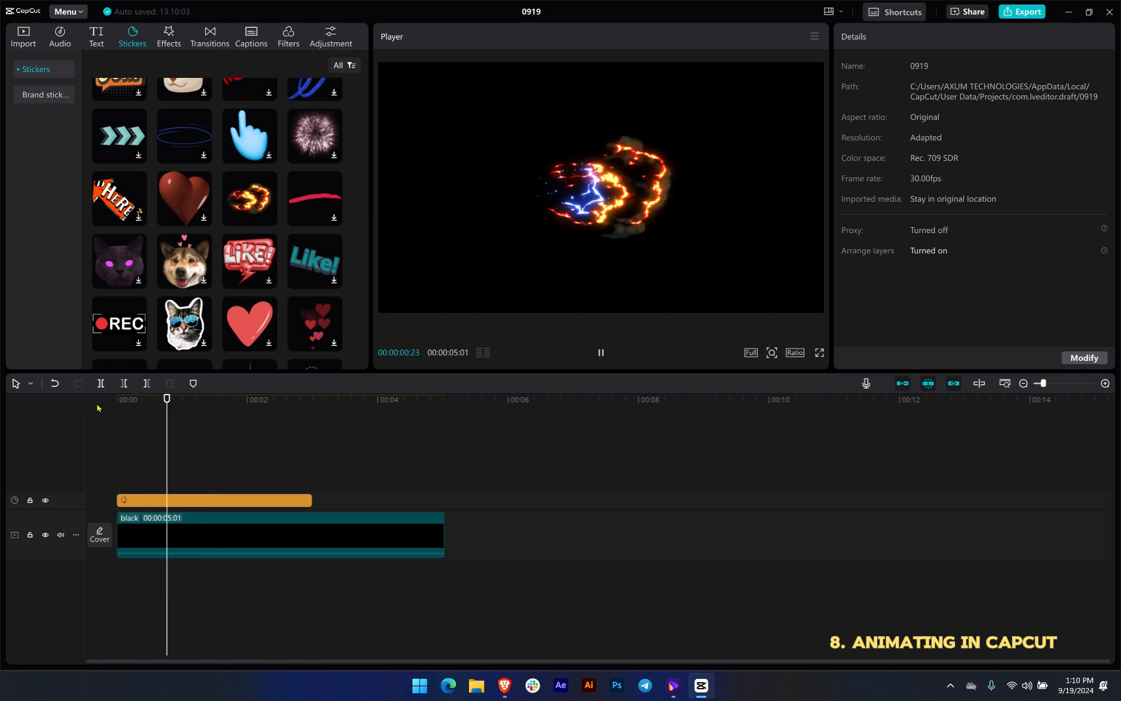
key("space")
left_click(140, 403)
left_click(120, 406)
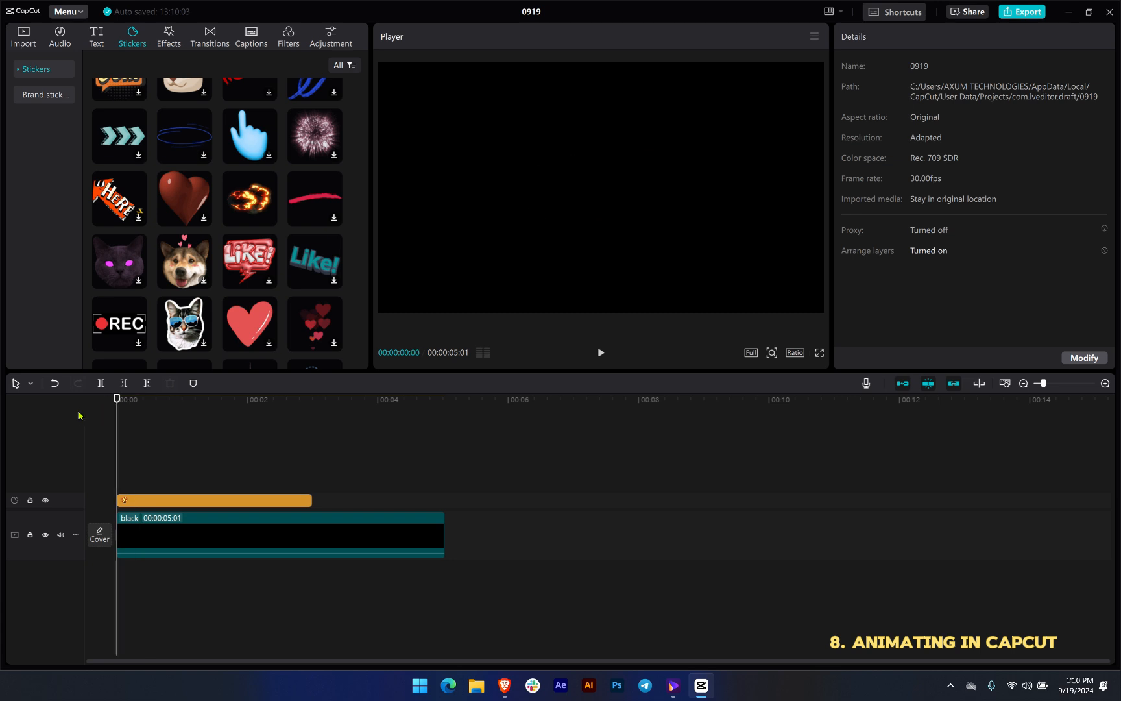
key("space")
key("space")
left_click_drag(181, 399, 115, 409)
left_click(146, 406)
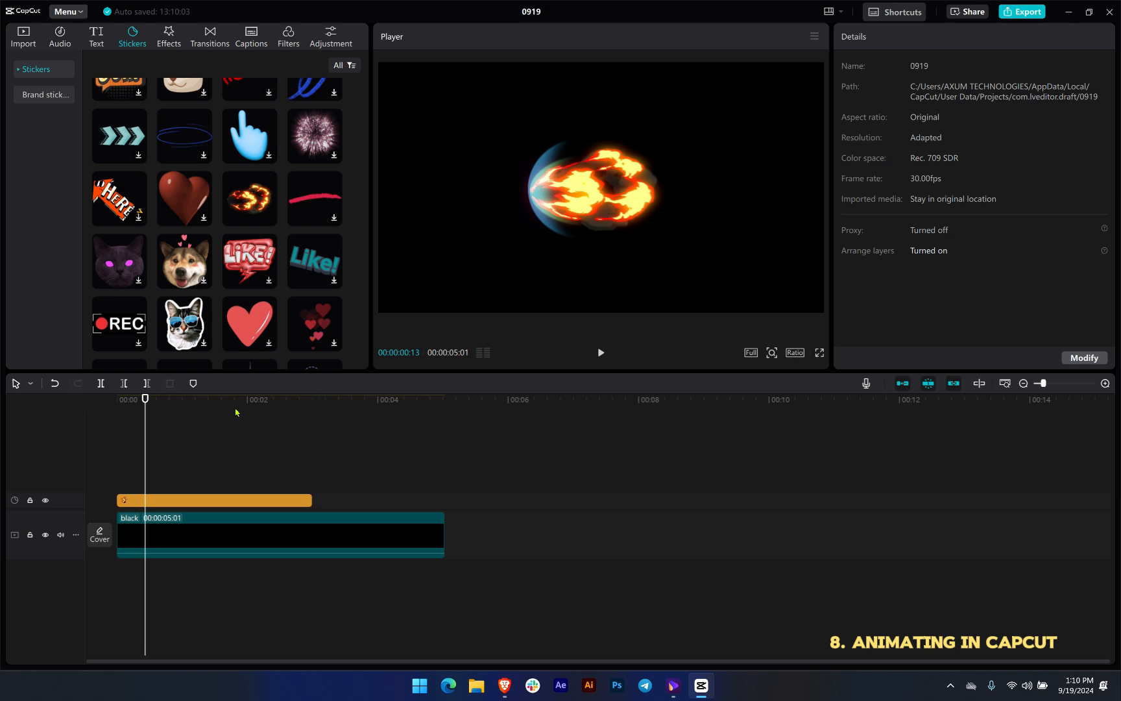
Select the fire burst sticker and move it horizontally toward the frame's left edge, to about X -1292, Y 0.
left_click(93, 414)
left_click(162, 497)
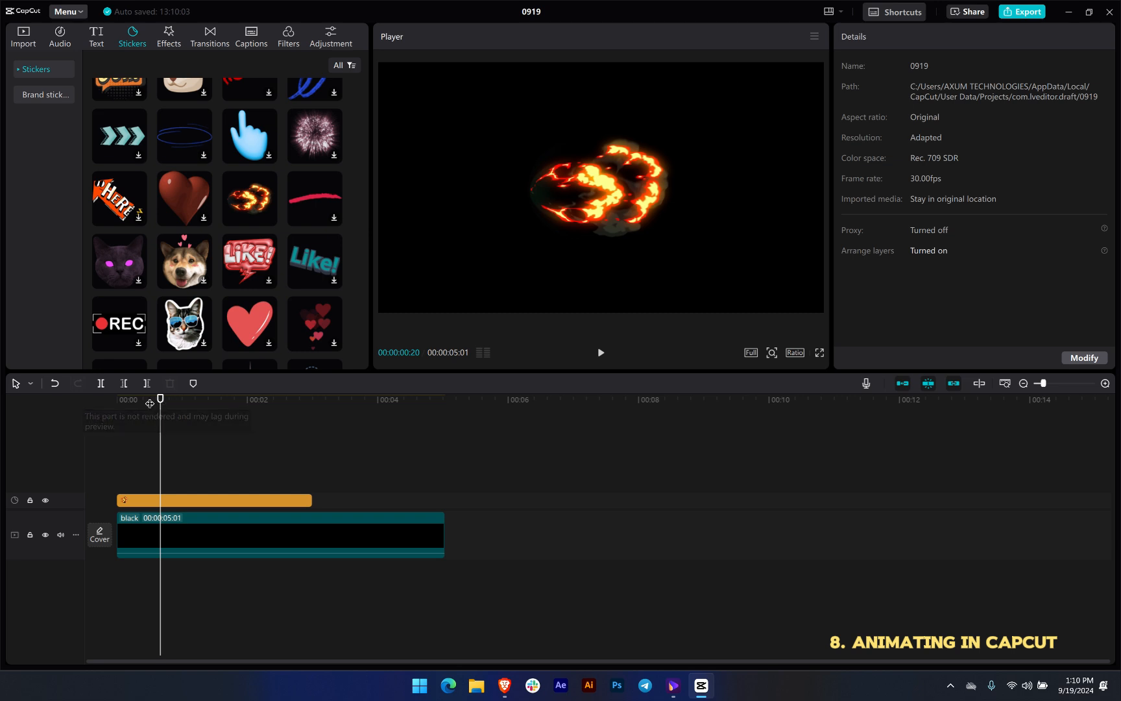
left_click(109, 407)
left_click(208, 500)
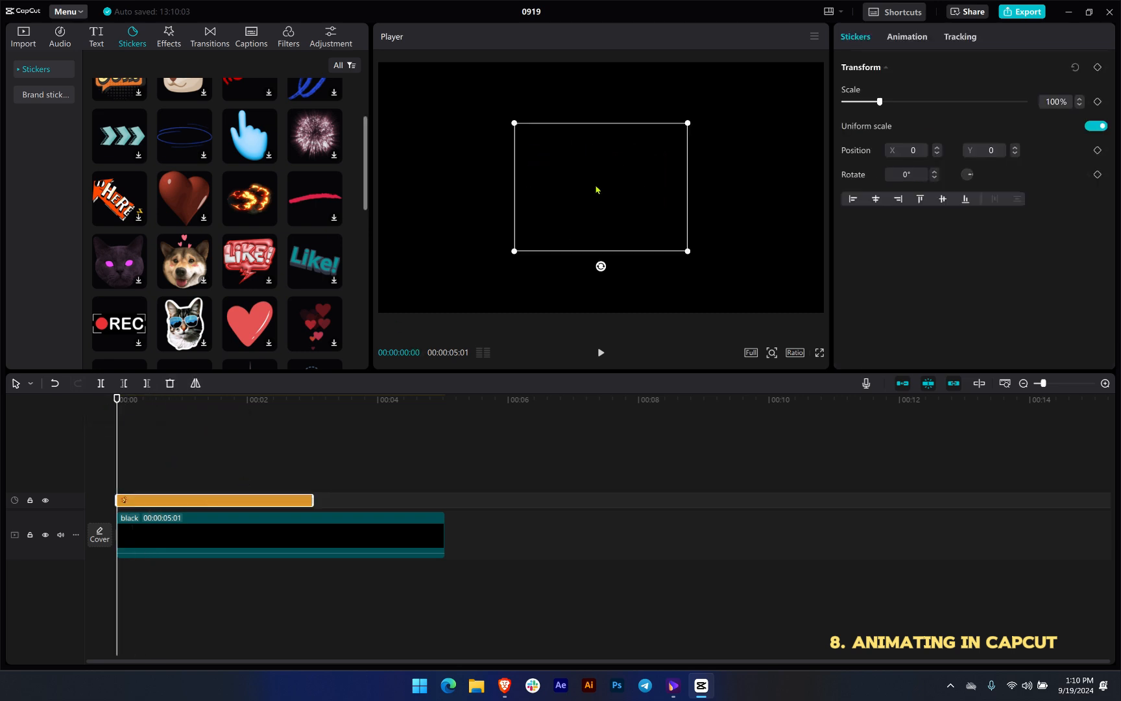
left_click_drag(596, 188, 463, 189)
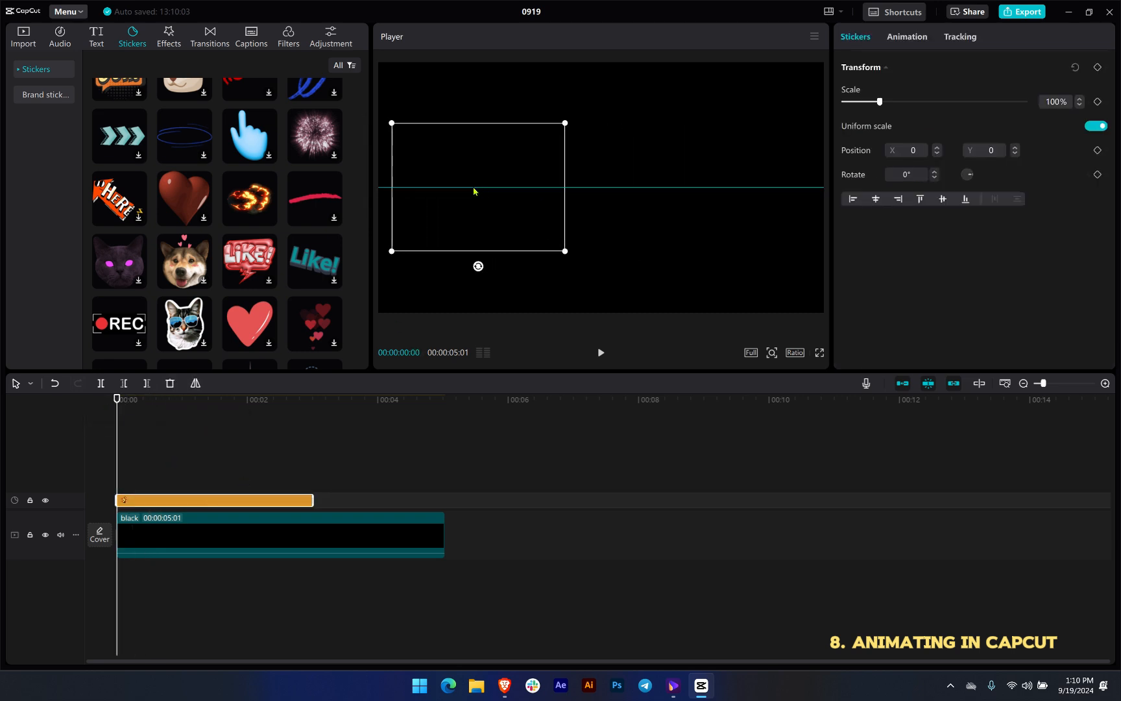
left_click(188, 401)
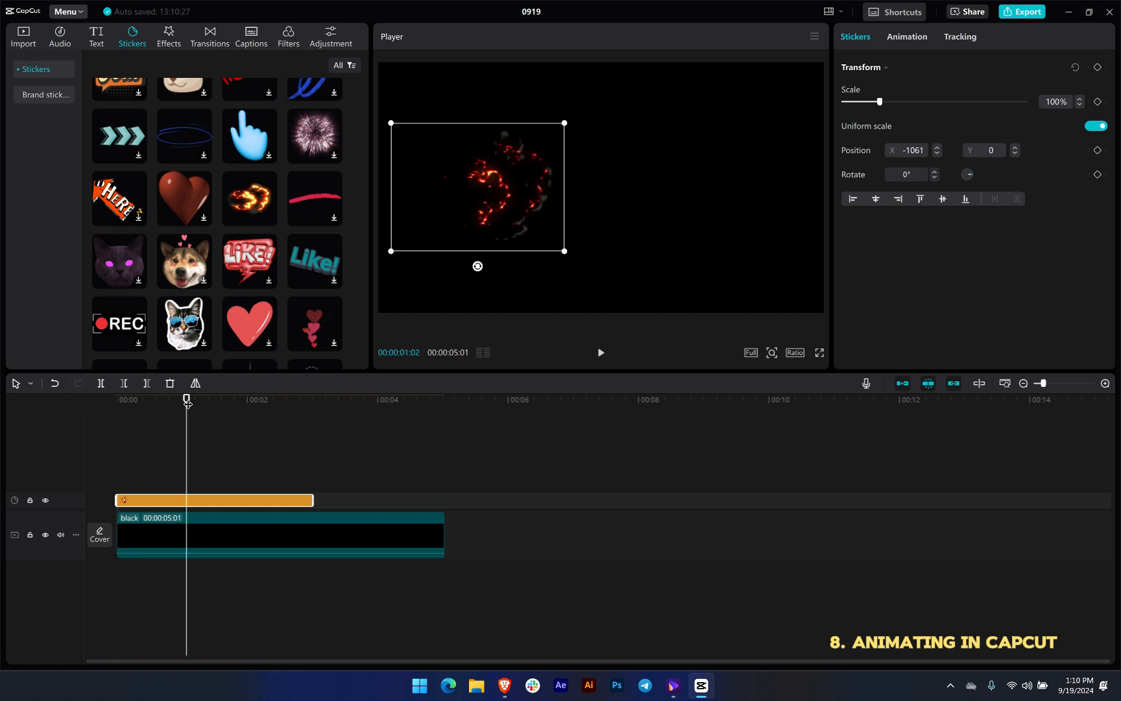
left_click(155, 407)
left_click_drag(445, 208, 392, 227)
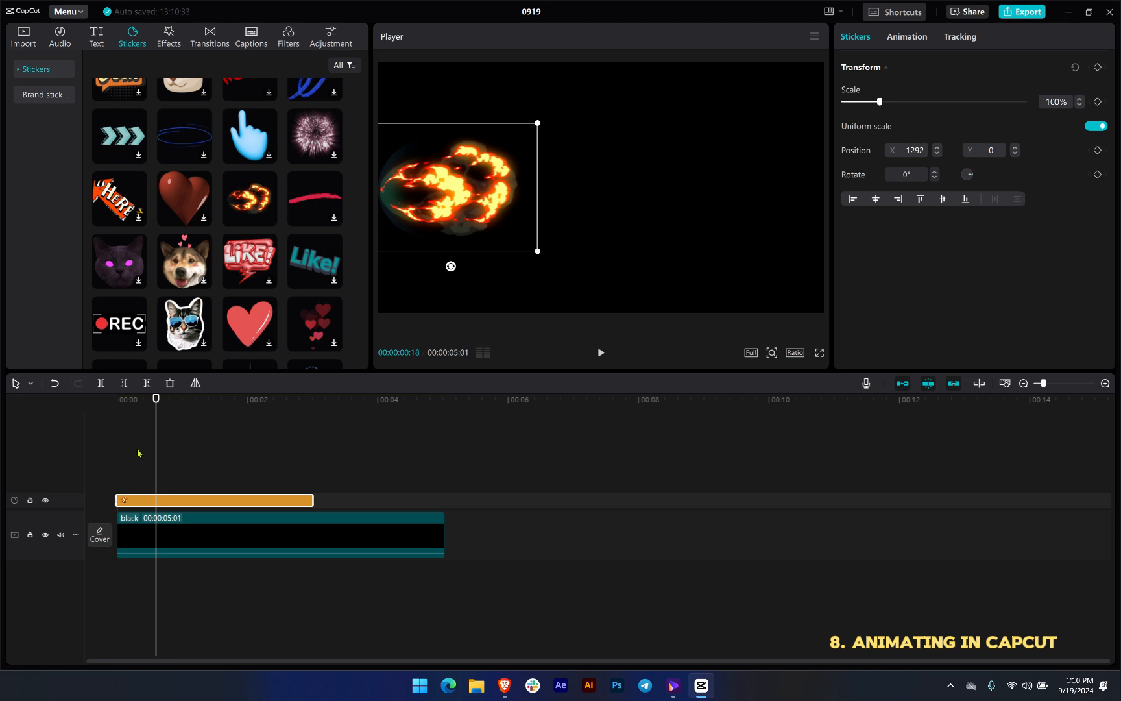
Add a position keyframe to the fire burst sticker at 00:00:00:00.
left_click_drag(154, 402, 116, 401)
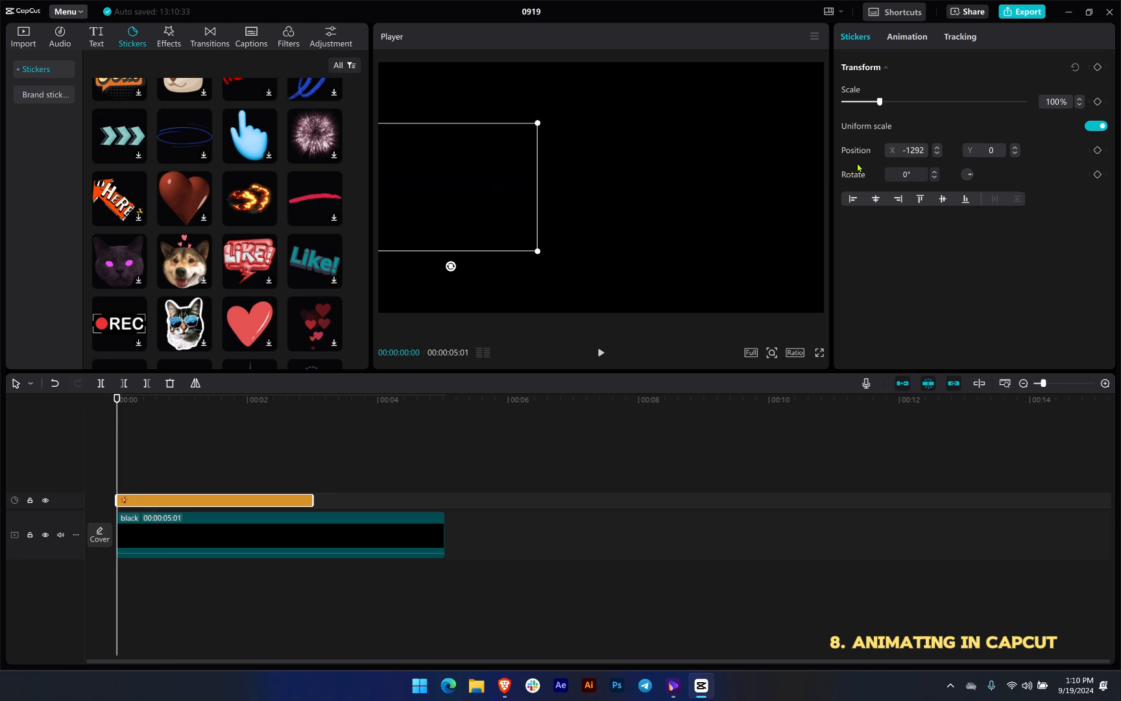
left_click(909, 39)
left_click(865, 43)
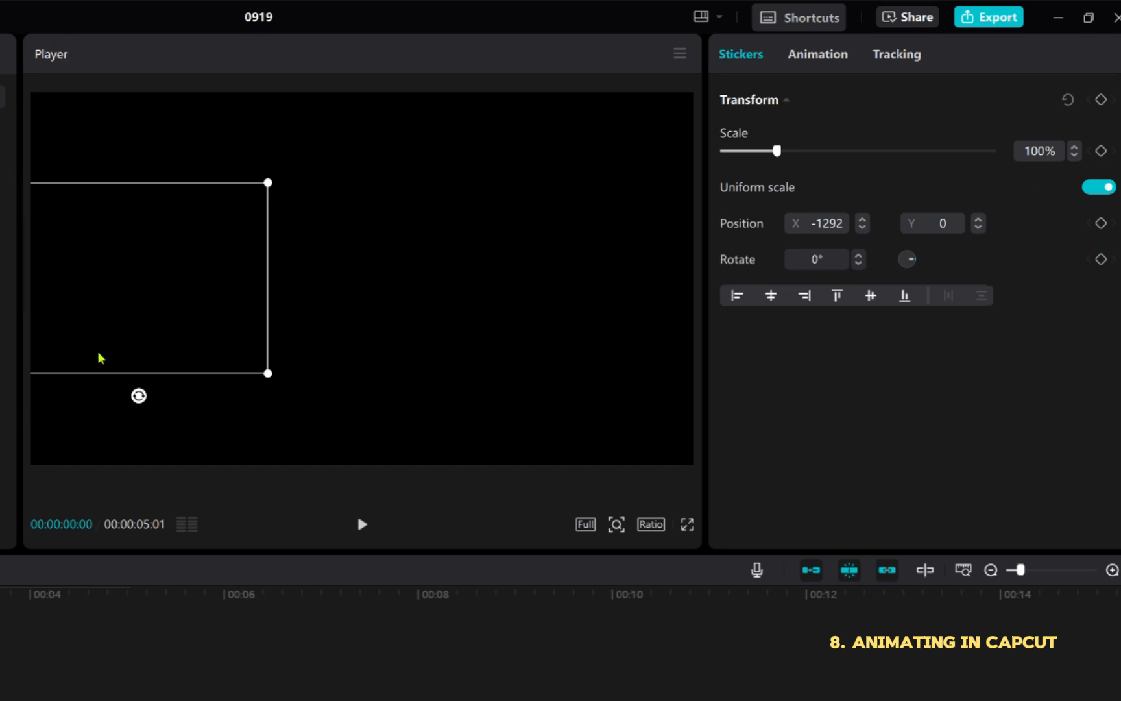
left_click(1101, 224)
At 00:00:01:00, move the fire burst sticker across the frame to about X 1173, Y 0 as its second position keyframe.
scroll(241, 663, "up", 7)
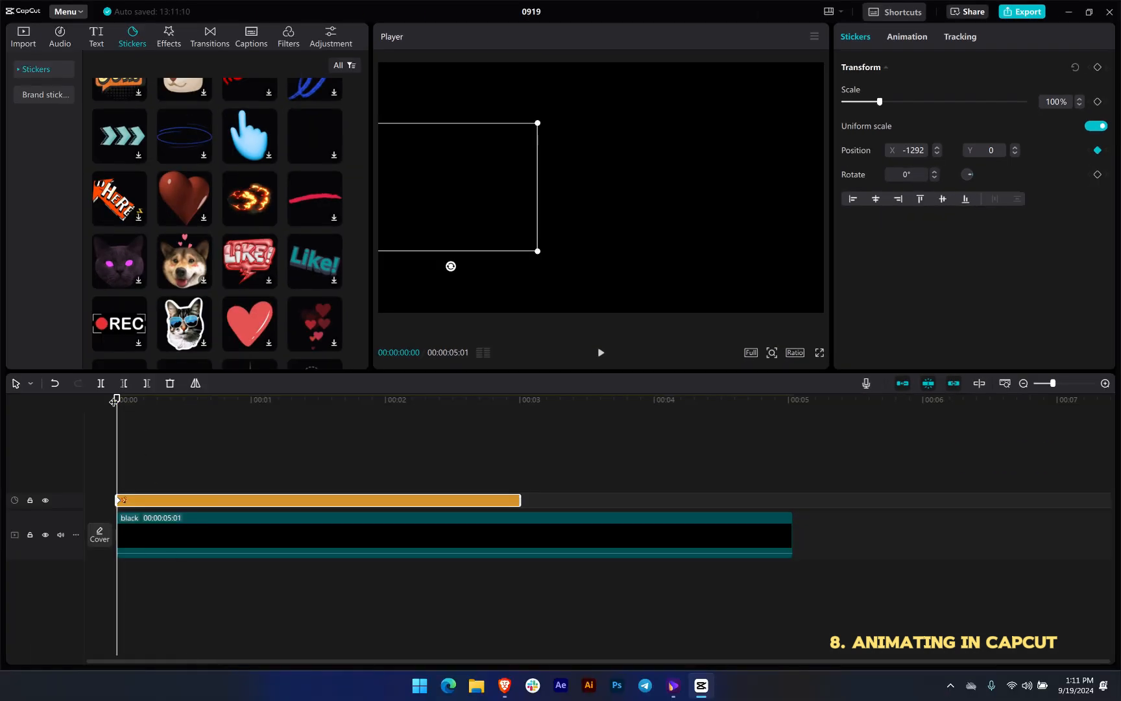
left_click_drag(115, 402, 153, 401)
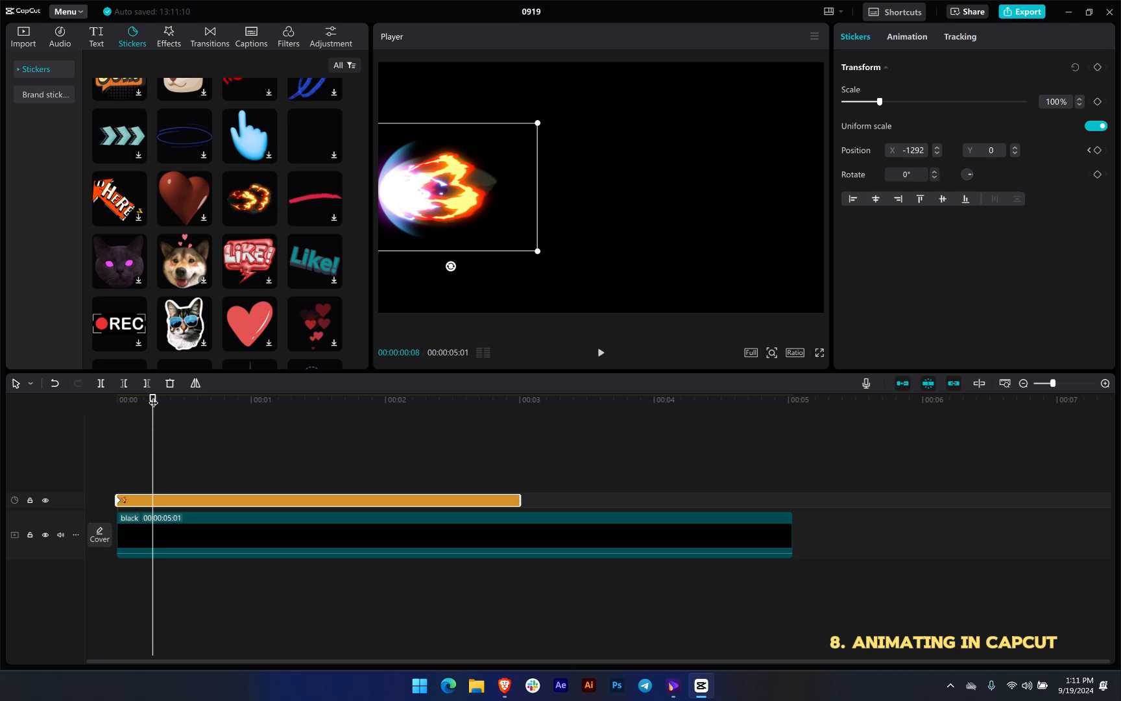
left_click_drag(153, 400, 251, 428)
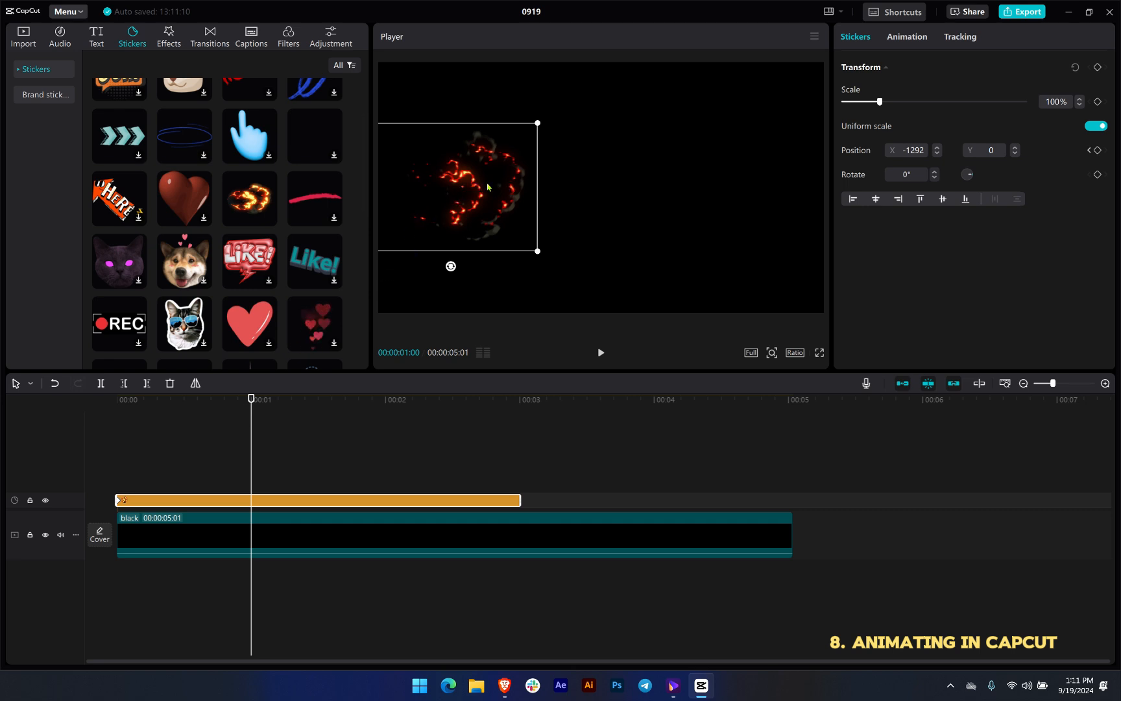
left_click_drag(487, 187, 763, 192)
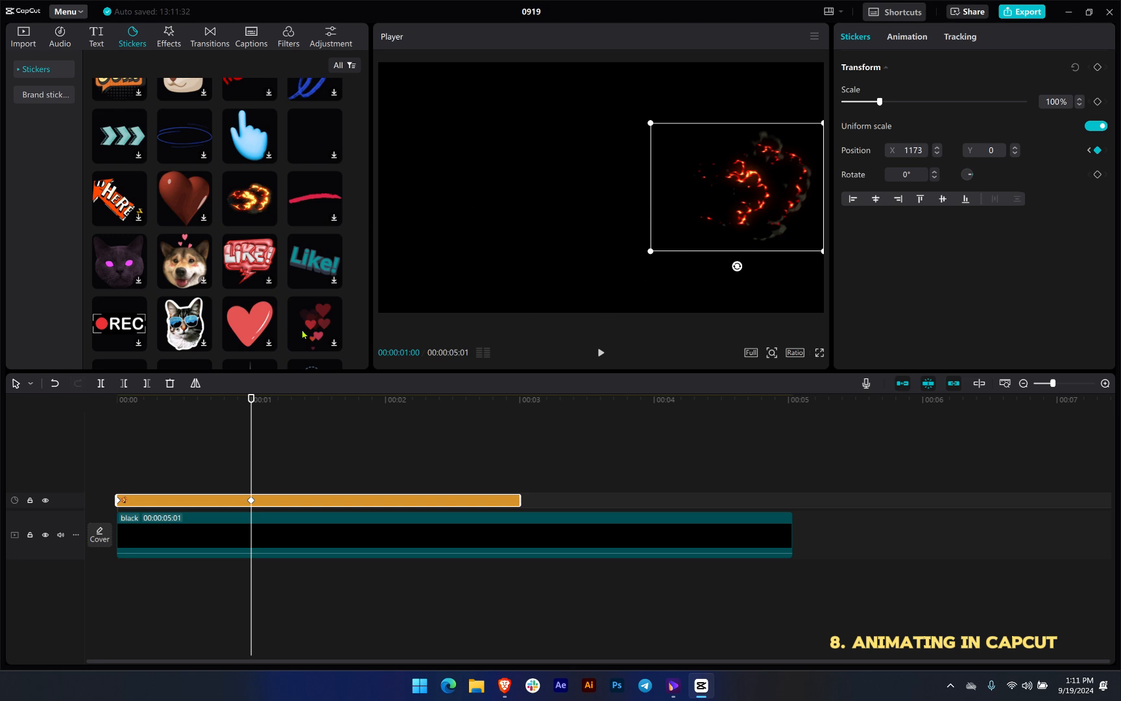
Play back the fire burst sticker's keyframed movement from the start of the timeline several times.
left_click_drag(251, 400, 113, 447)
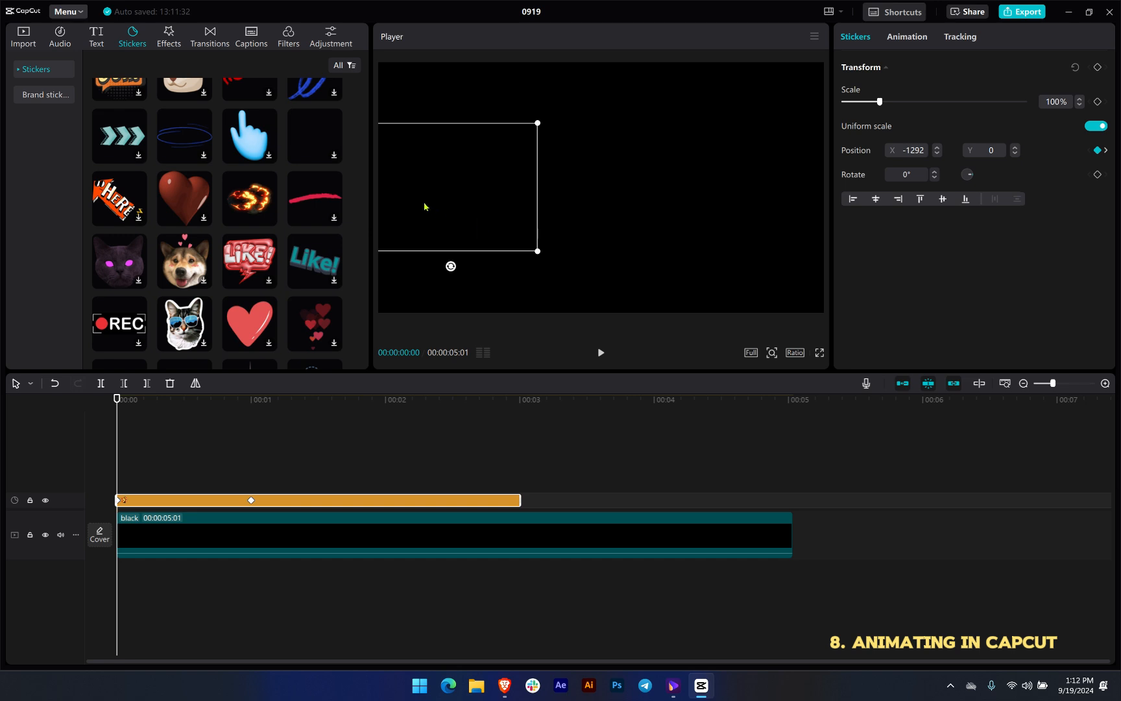
left_click(249, 416)
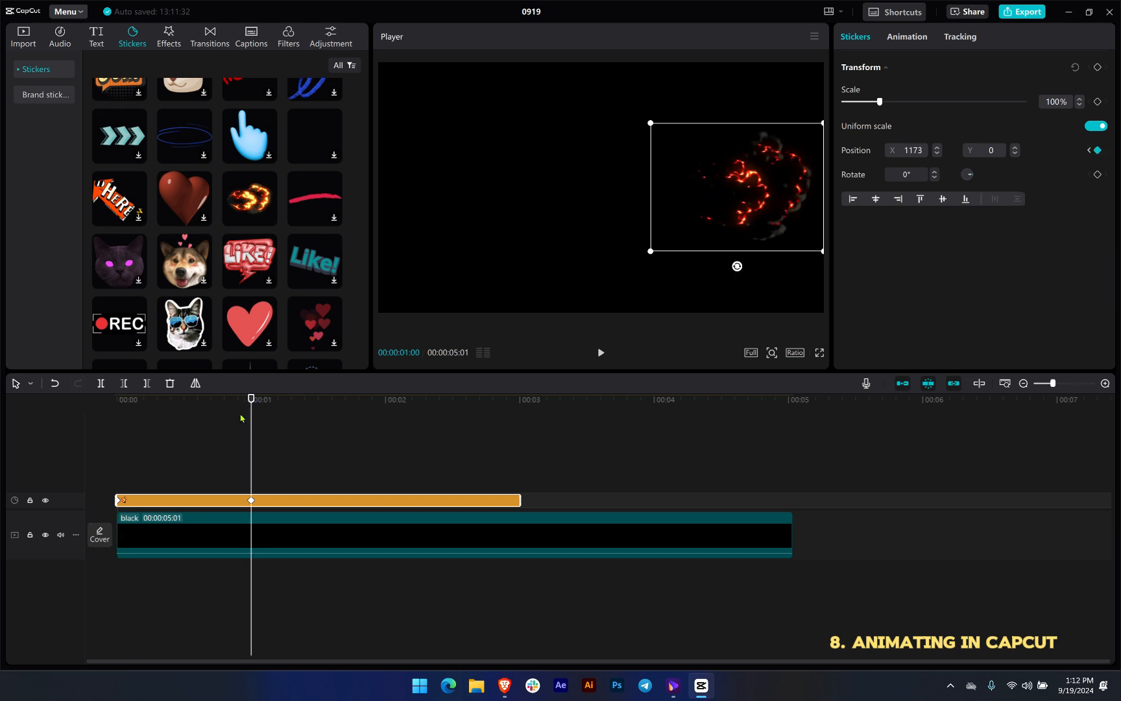
left_click_drag(250, 403, 102, 449)
left_click(162, 465)
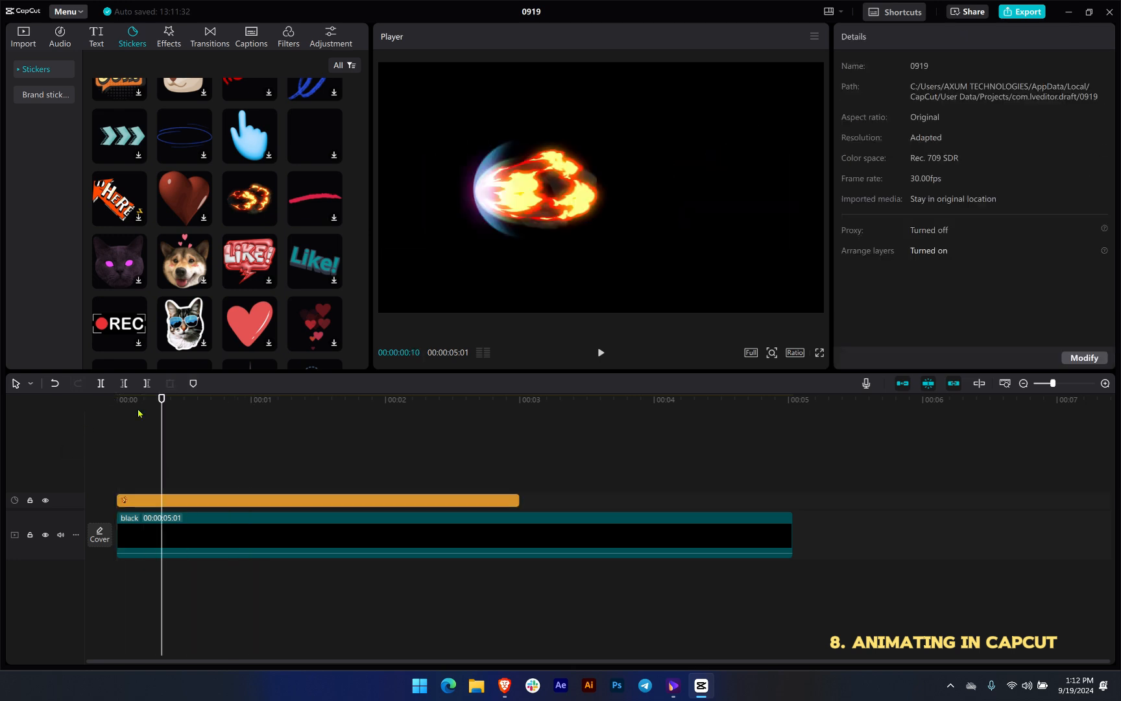
left_click_drag(160, 399, 117, 399)
key("space")
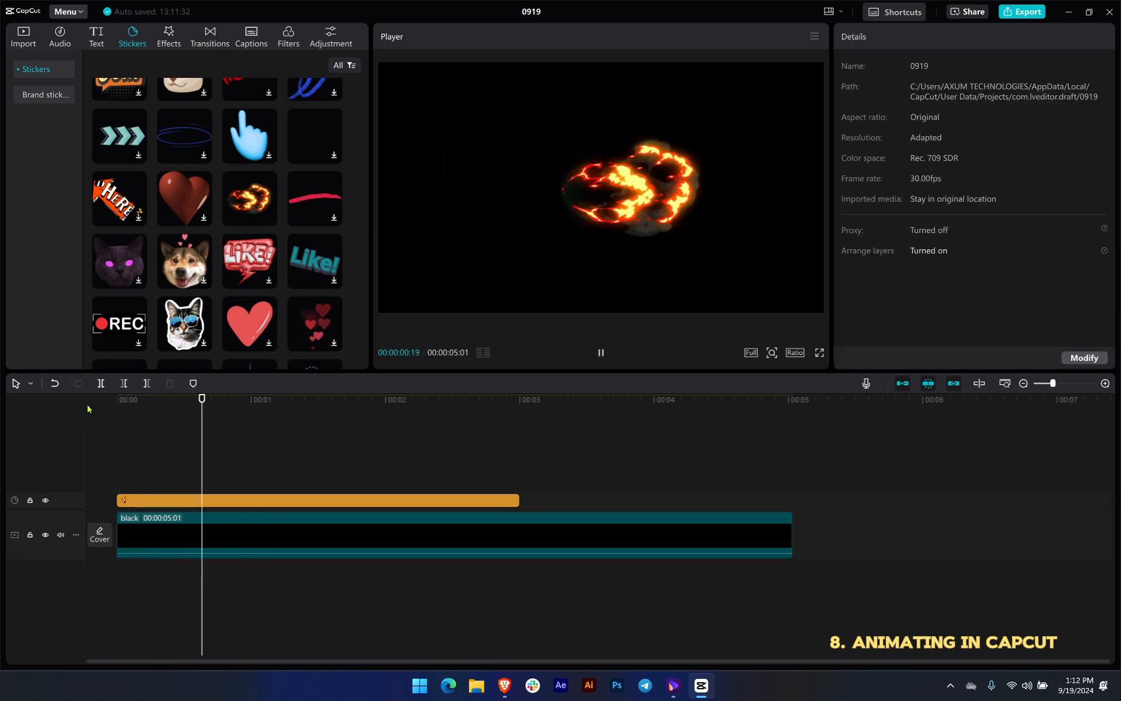
key("space")
left_click_drag(132, 400, 110, 447)
key("space")
left_click(126, 401)
scroll(170, 295, "down", 6)
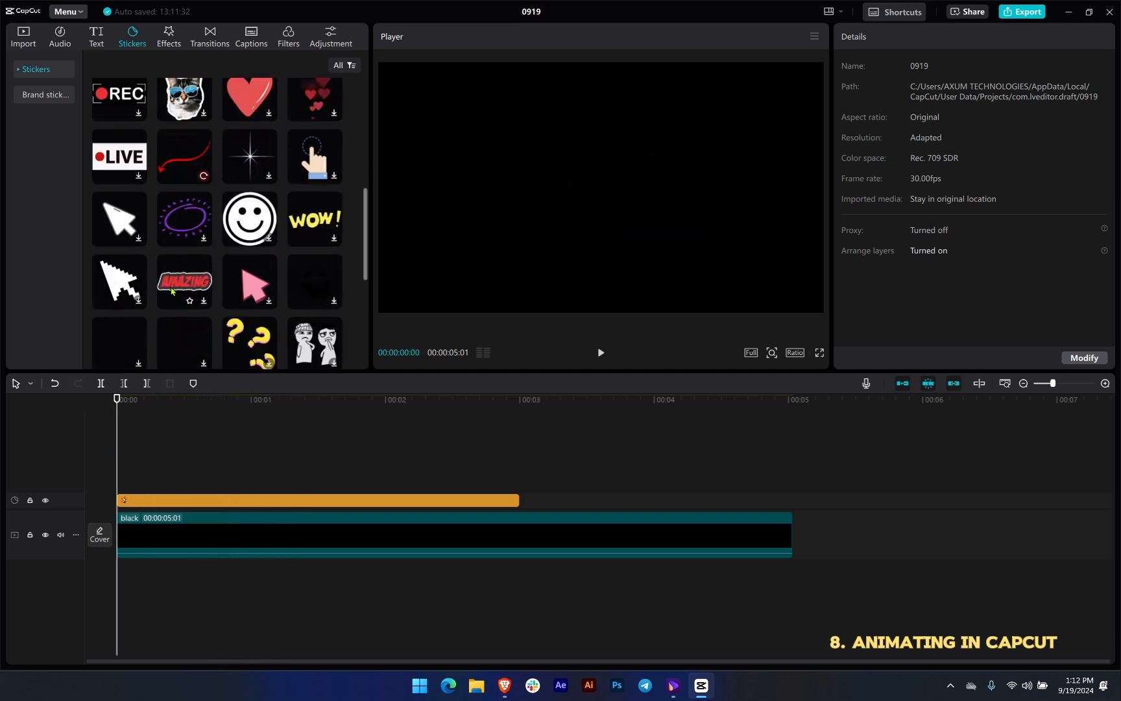
scroll(171, 291, "down", 2)
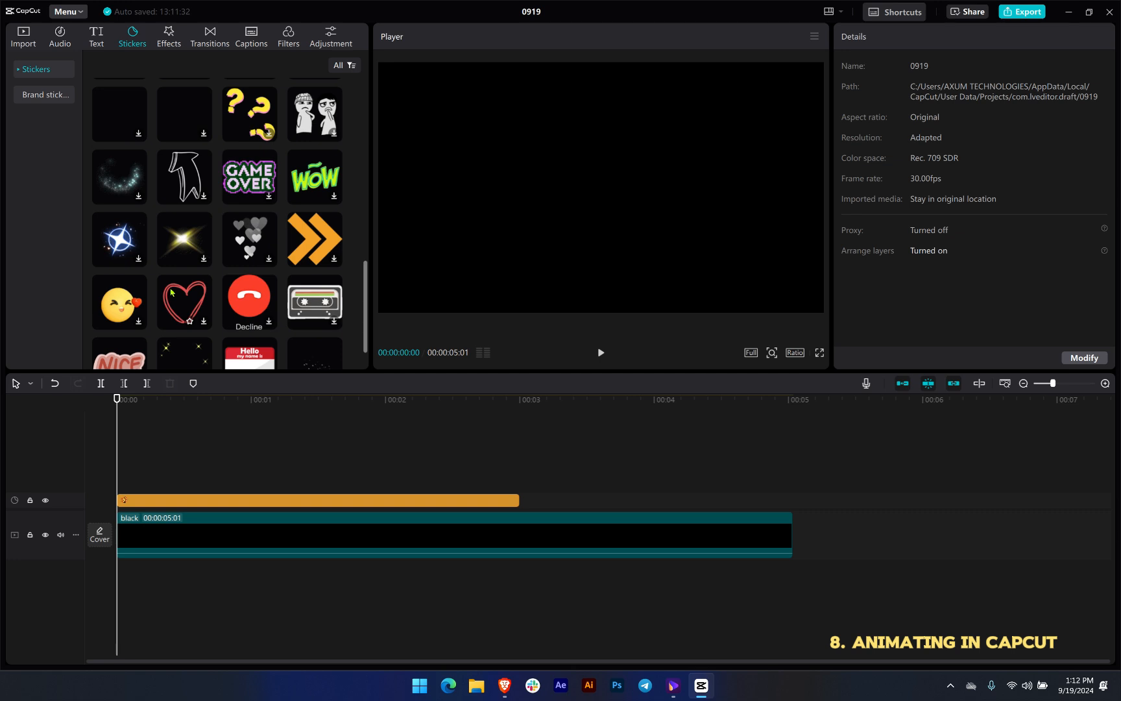
scroll(173, 292, "up", 8)
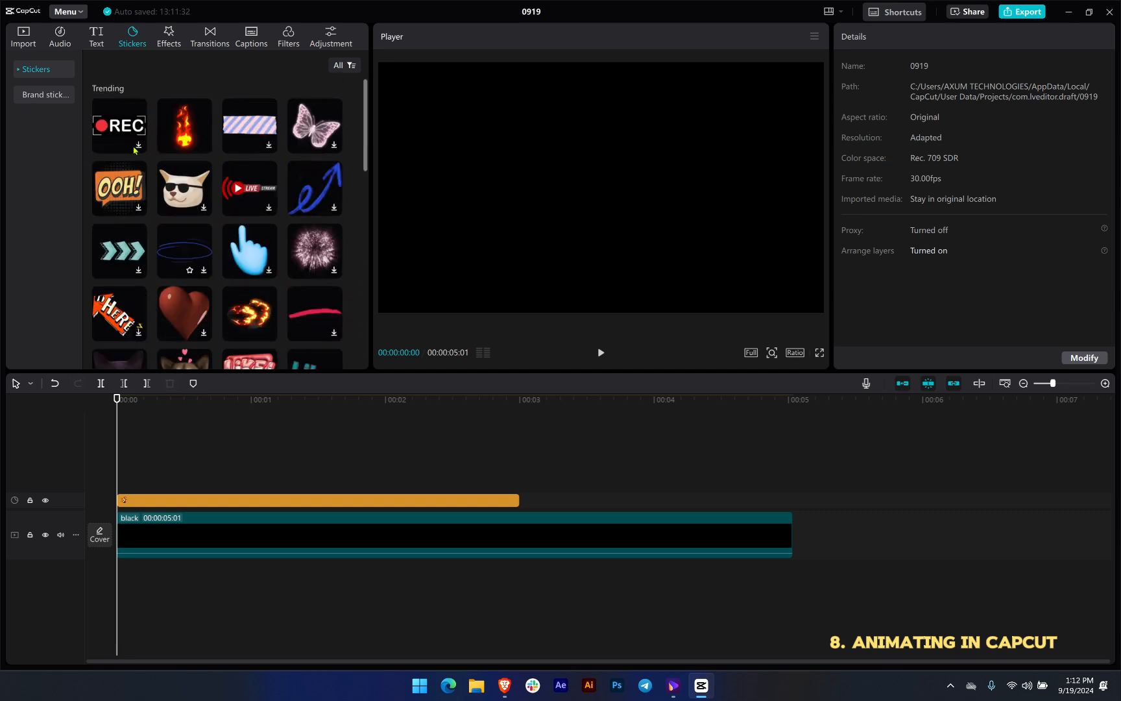
Place the imported group-friends-standing-outside-clothing-store-city.jpg photo on a new track above the sticker, starting at 00:00.
left_click(22, 36)
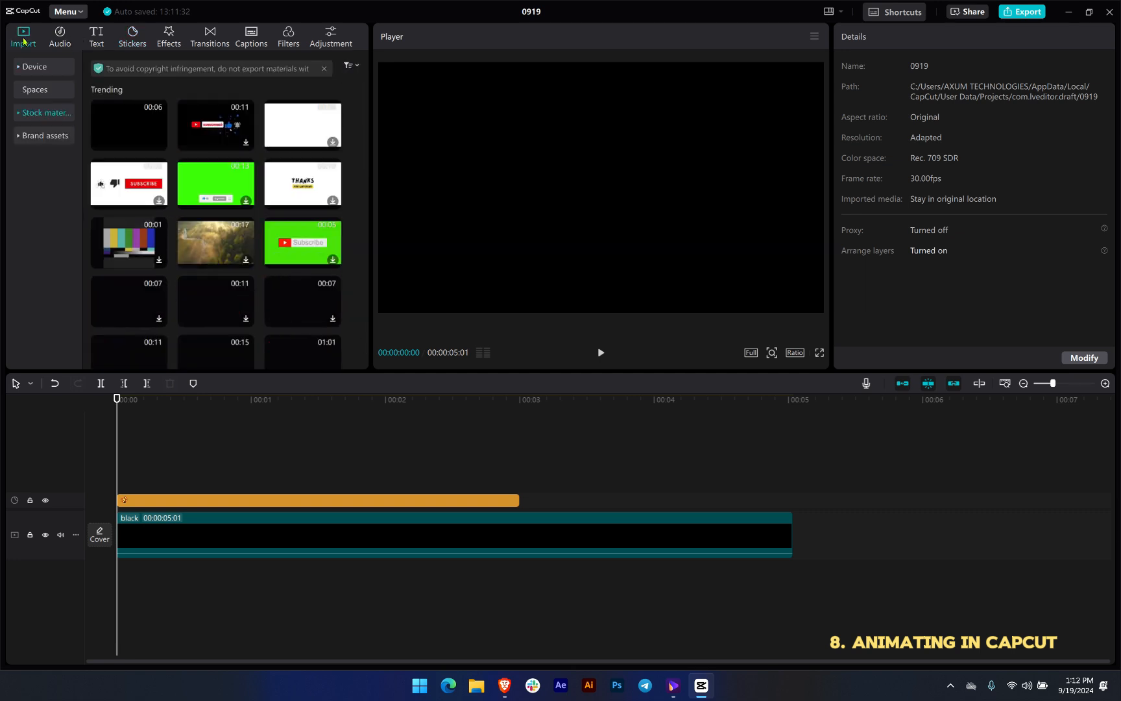
left_click(49, 67)
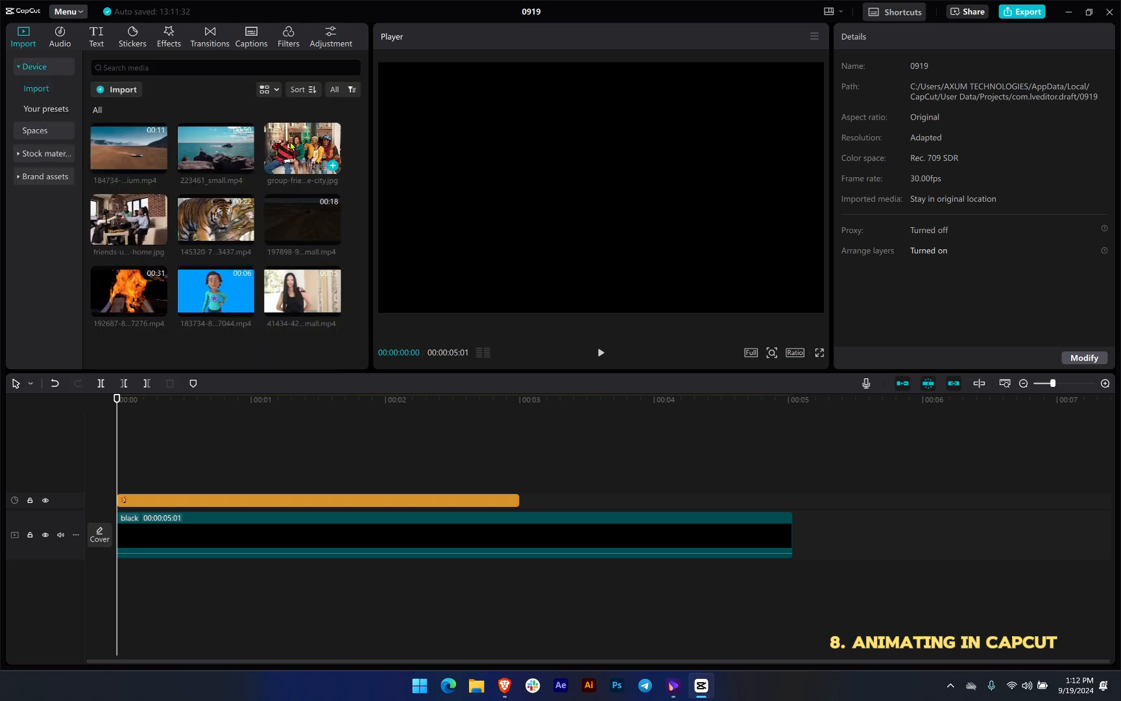
left_click_drag(290, 145, 136, 455)
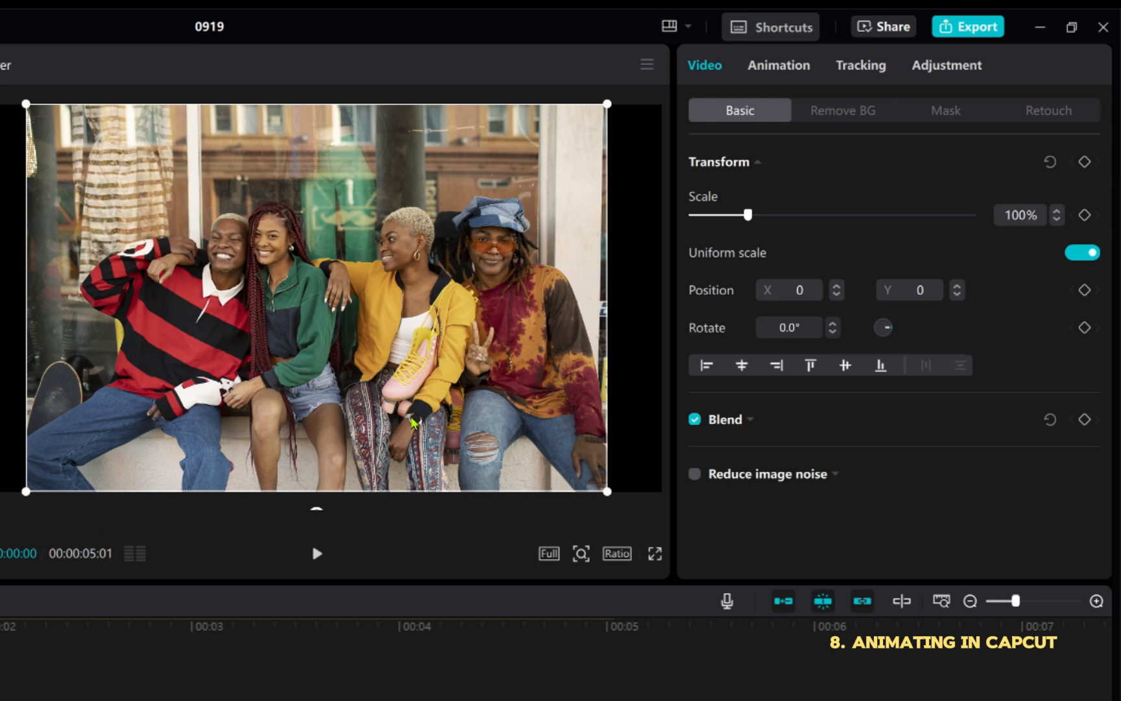
Keyframe the group photo's scale at 3% at 00:00:00:00 and at 126% at 00:00:03:00.
left_click(1085, 215)
left_click_drag(748, 217, 695, 239)
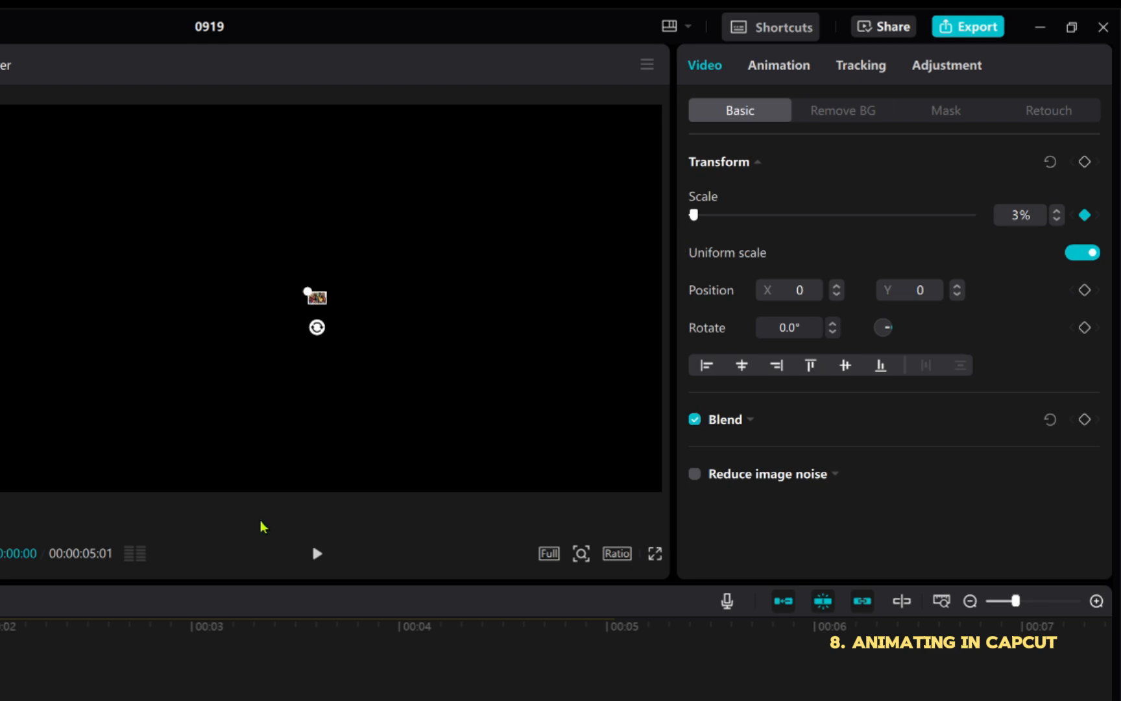
left_click(193, 632)
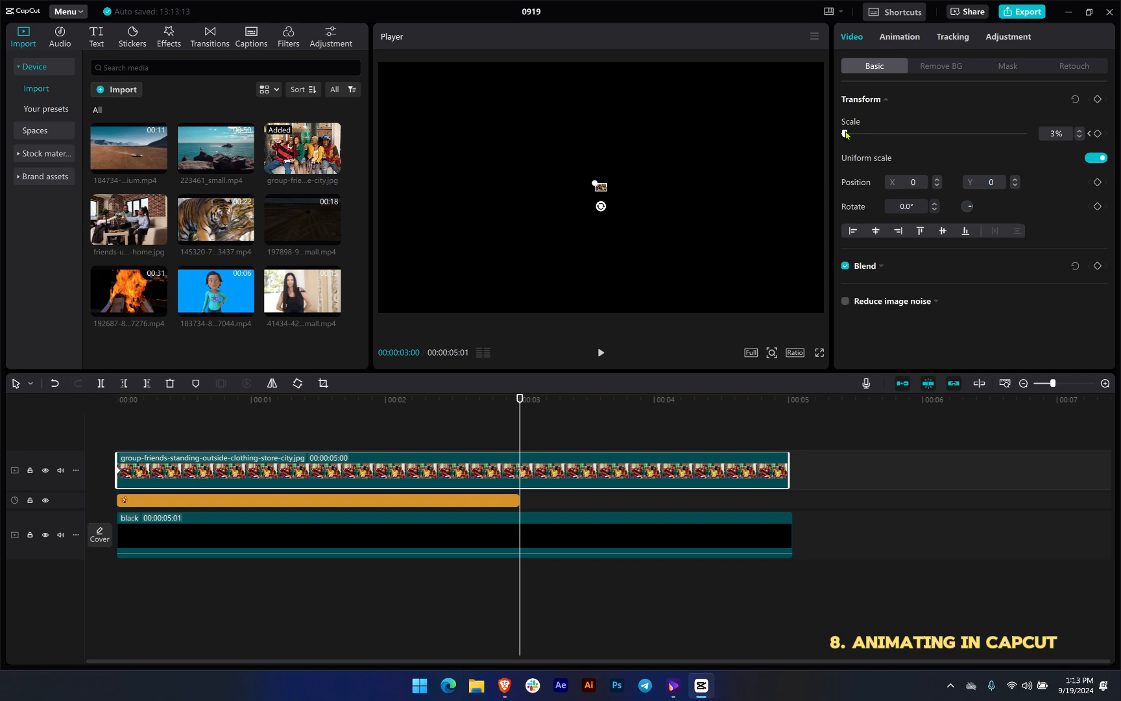
left_click_drag(849, 135, 891, 154)
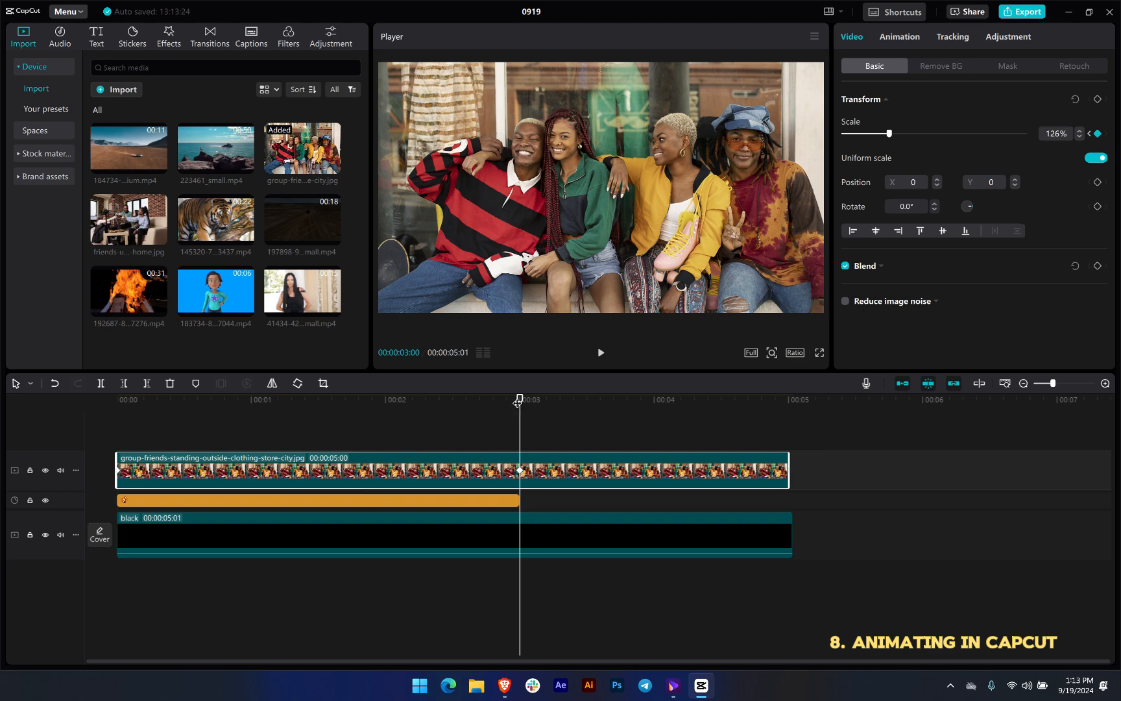
Play back the group photo's scale animation twice from the start of the timeline.
left_click_drag(519, 400, 94, 433)
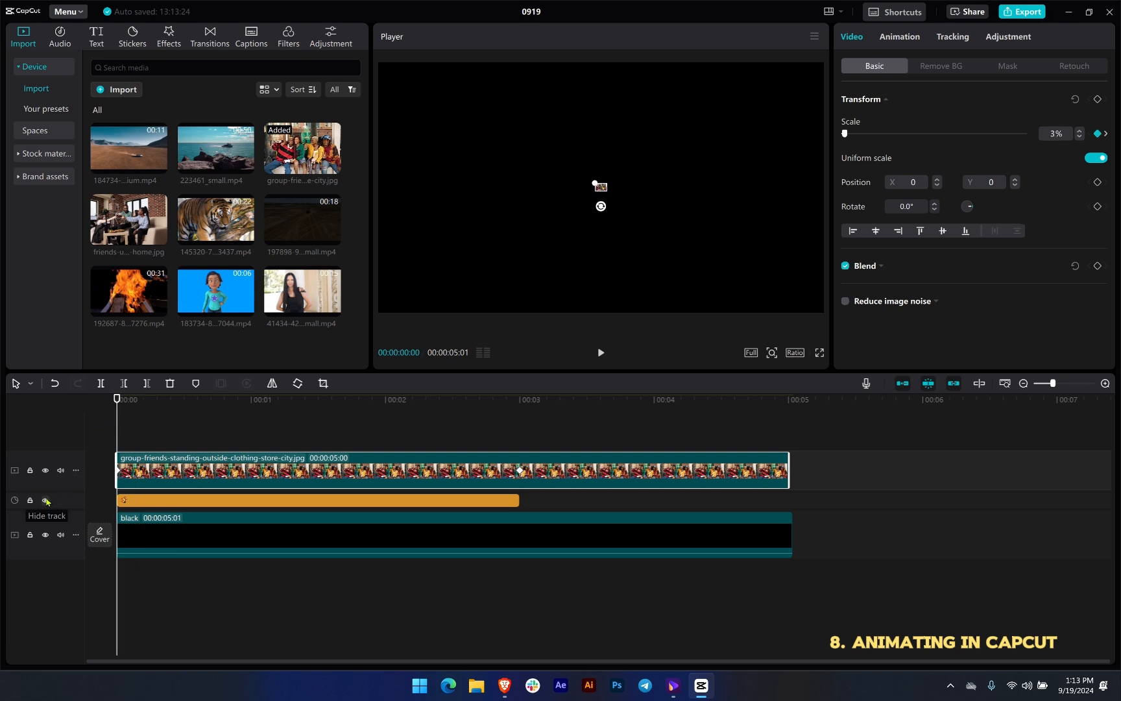
key("space")
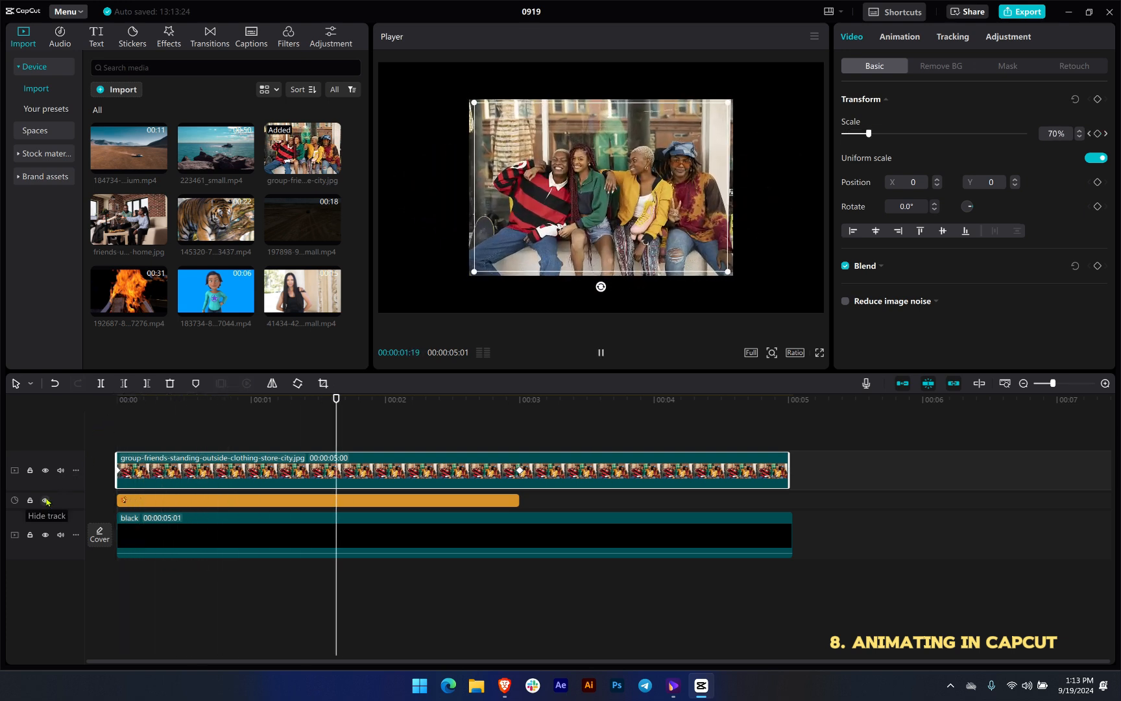
key("space")
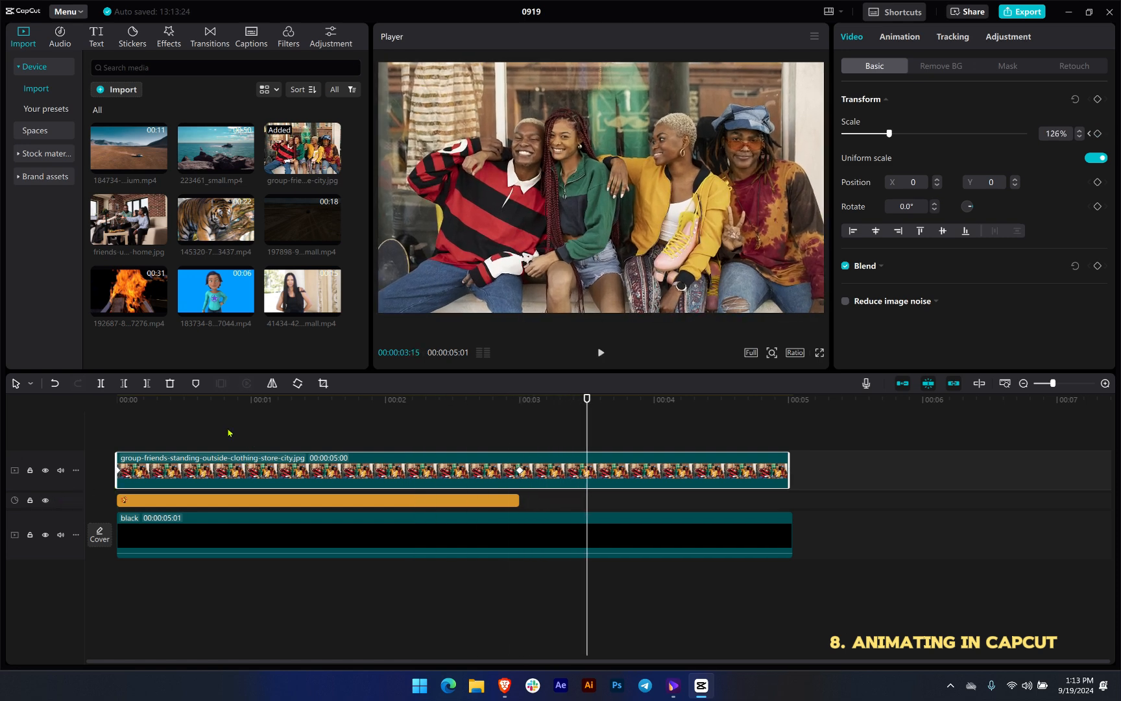
left_click(228, 430)
left_click_drag(228, 400, 116, 399)
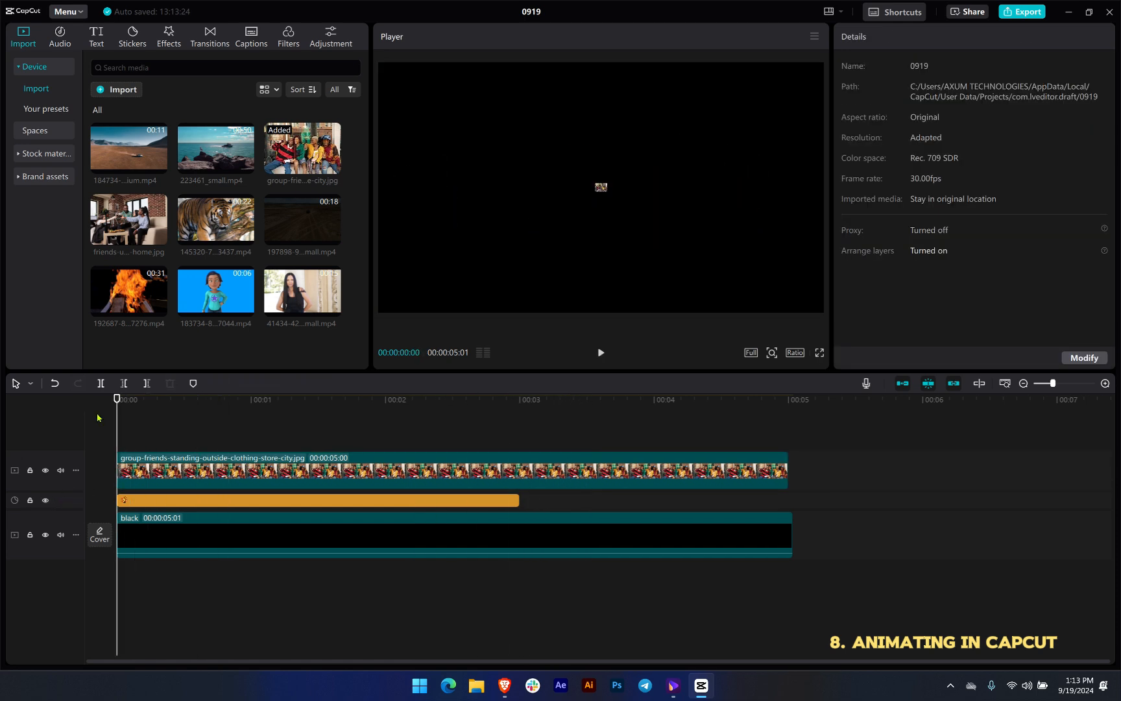
key("space")
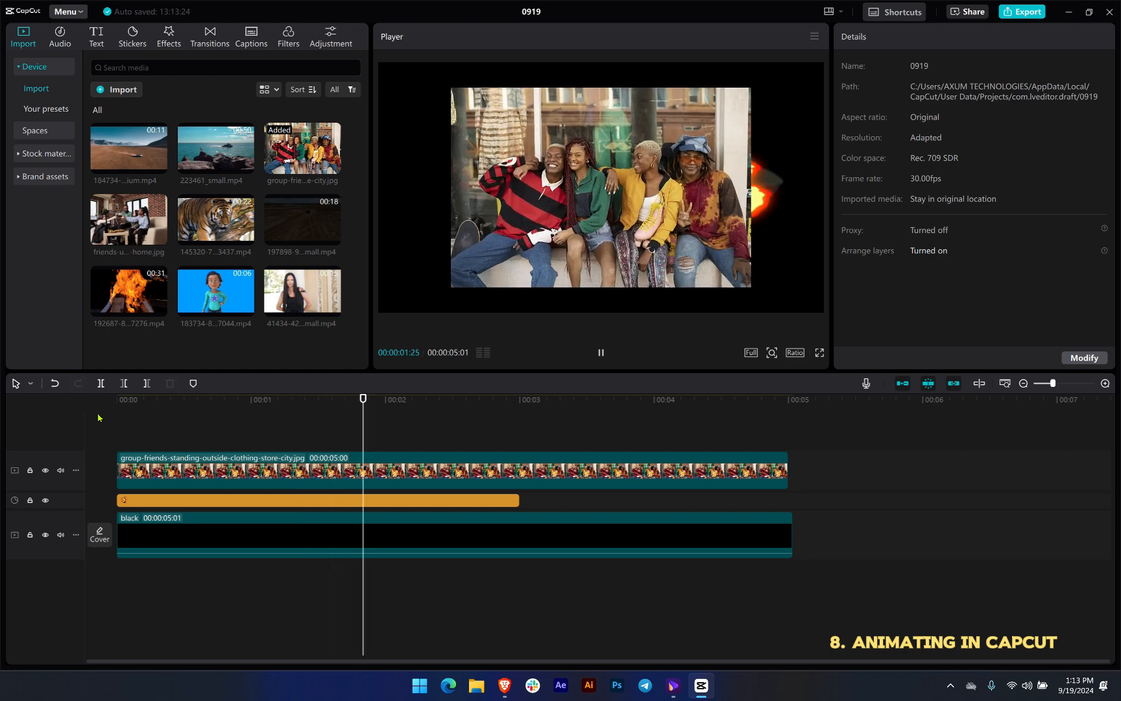
key("space")
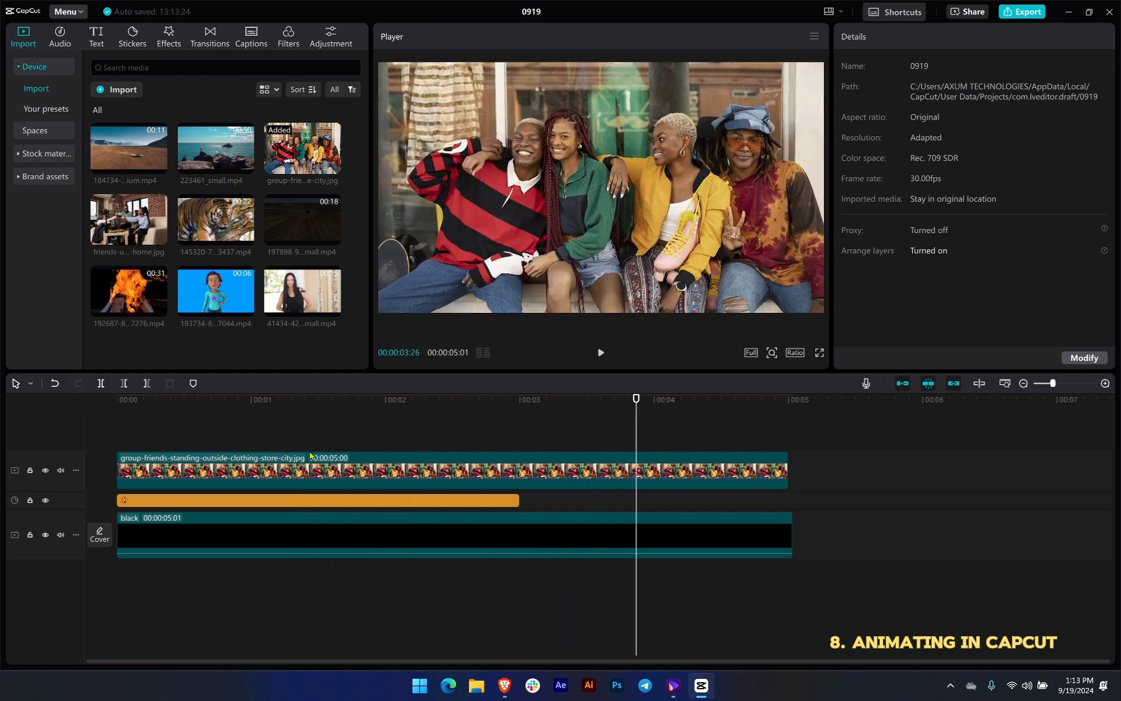
At 00:00:00:00, add a position keyframe to the group photo and move it to X 1973, Y 0.
left_click(547, 473)
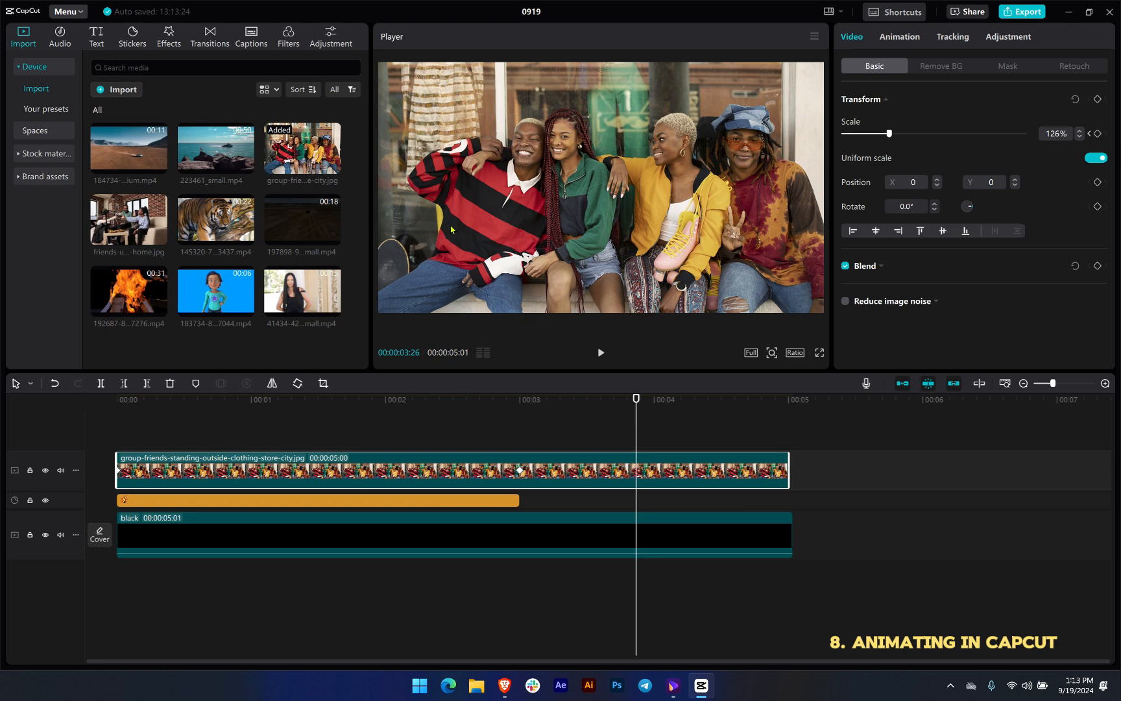
left_click_drag(636, 398, 96, 418)
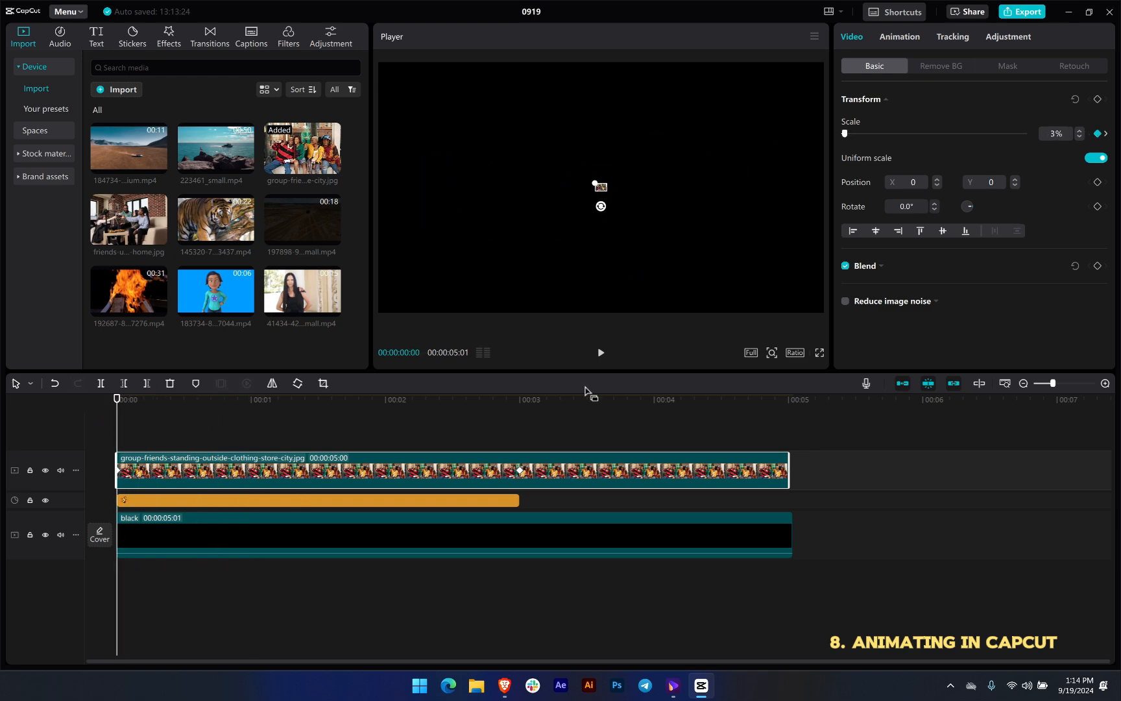
left_click(1096, 183)
left_click_drag(606, 191, 831, 195)
At 00:00:03:00, keyframe the group photo's position, nudging X up and down and trying X 1000 before moving it to X 32, Y 0.
left_click(520, 400)
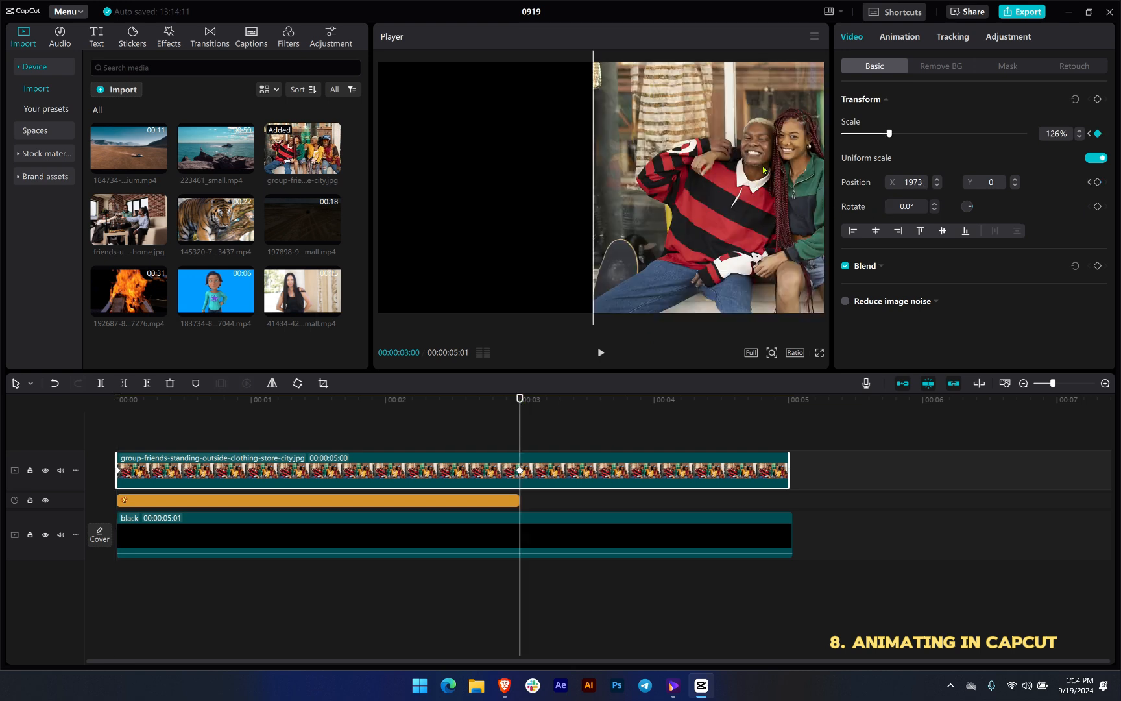
left_click_drag(763, 170, 717, 165)
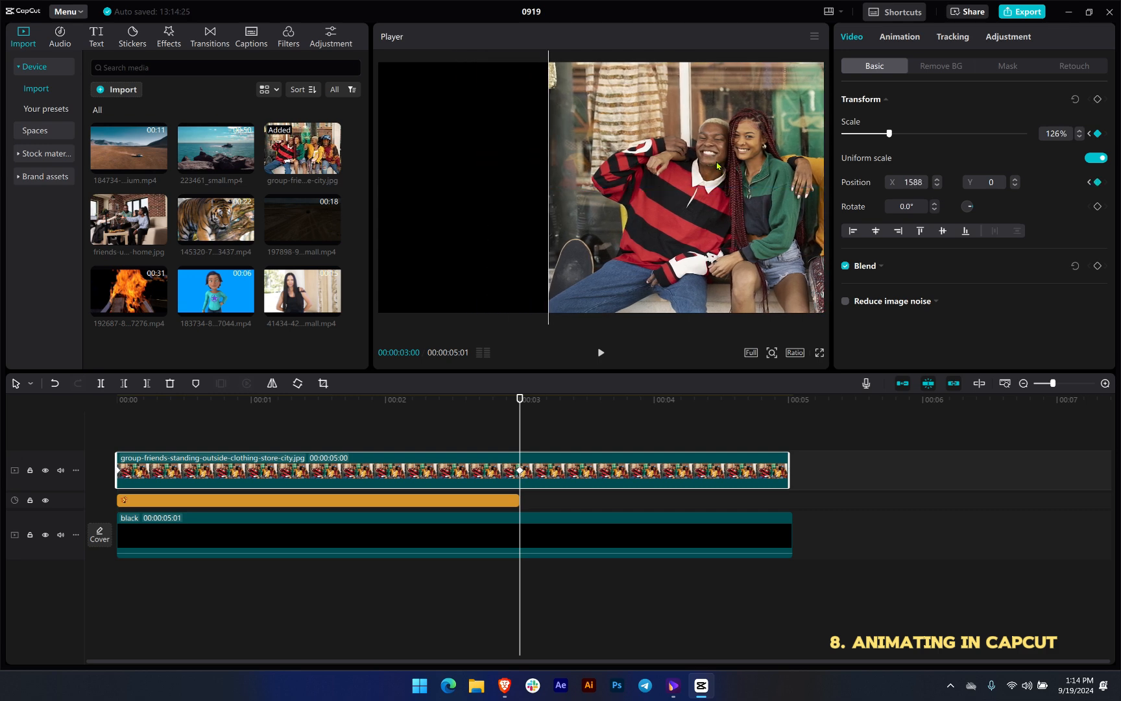
left_click(937, 184)
left_click(937, 184)
left_click(937, 184)
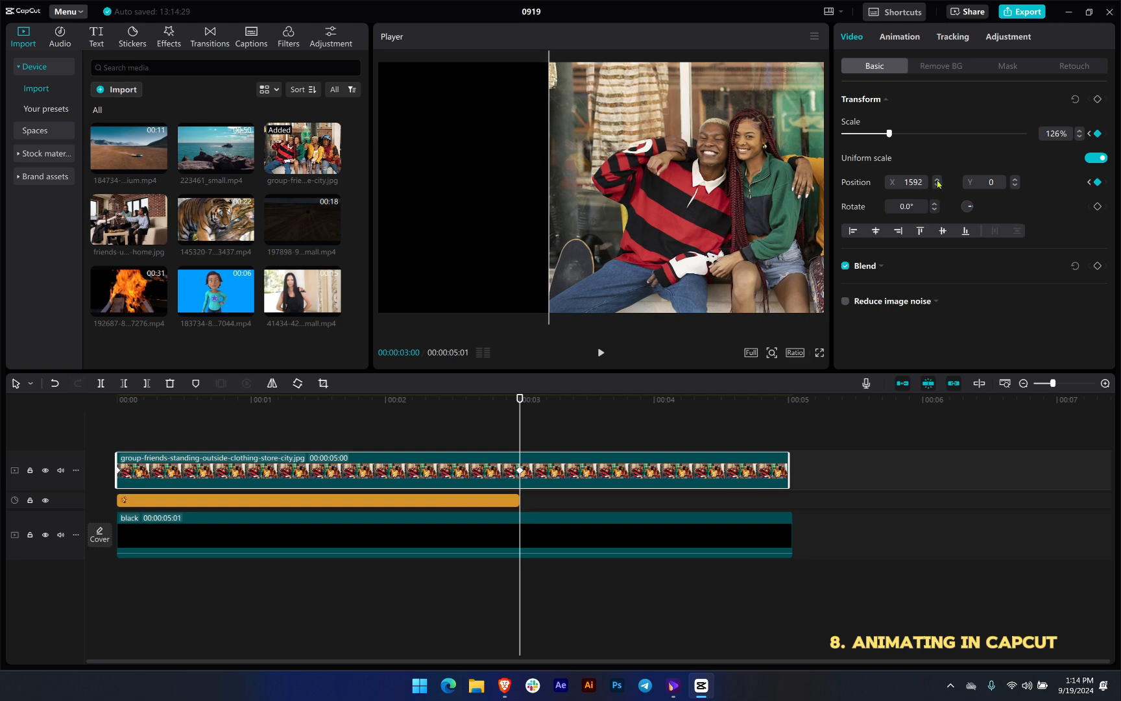
left_click(937, 184)
left_click(937, 185)
left_click(937, 184)
left_click(937, 184)
left_click(937, 184)
left_click(937, 184)
left_click(937, 184)
left_click(937, 184)
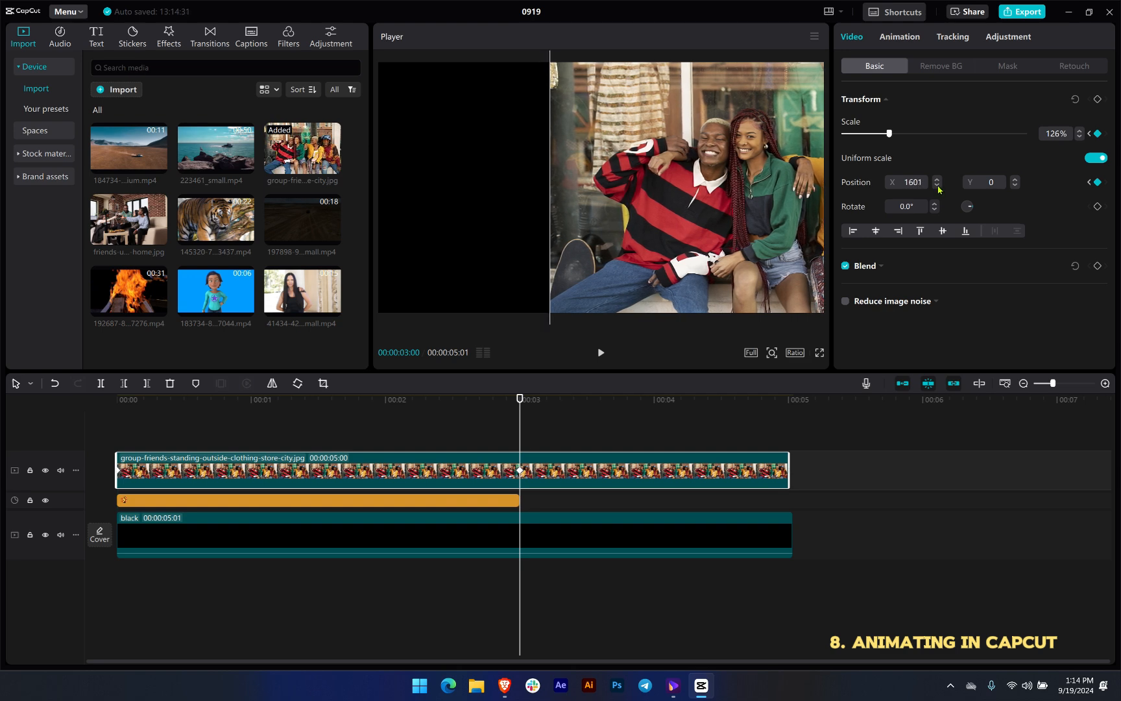
left_click(937, 187)
left_click(937, 187)
left_click(937, 187)
left_click(937, 187)
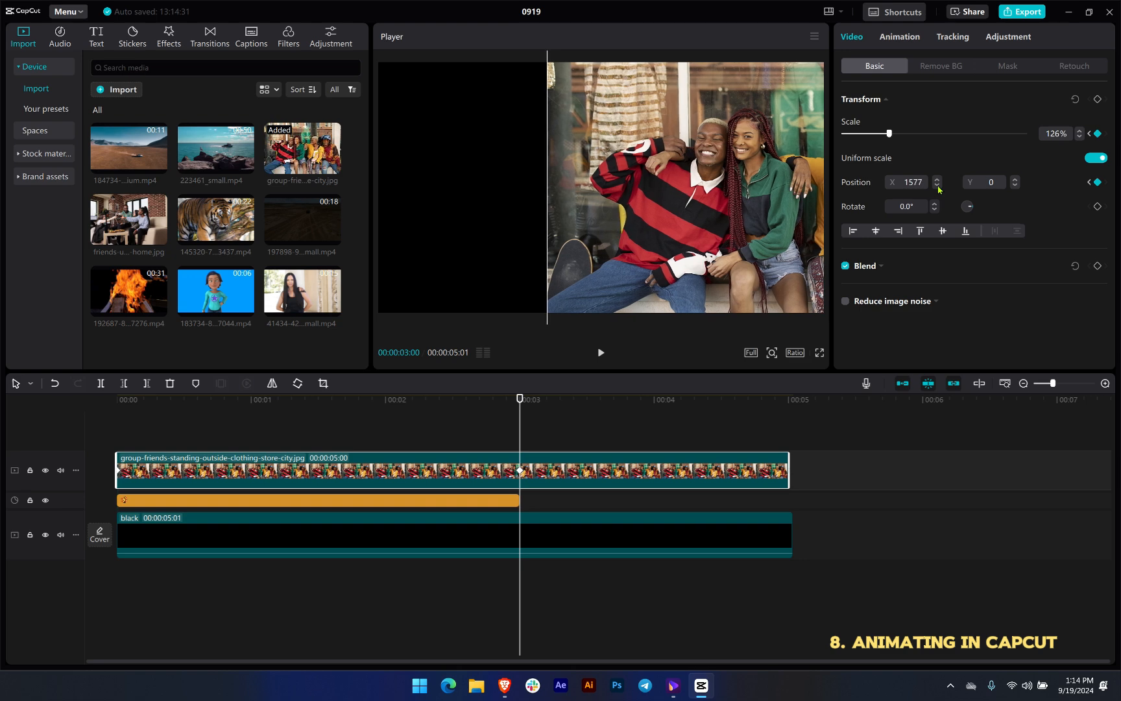
left_click(937, 186)
left_click(937, 186)
left_click(937, 187)
left_click(937, 187)
left_click(937, 186)
left_click(937, 186)
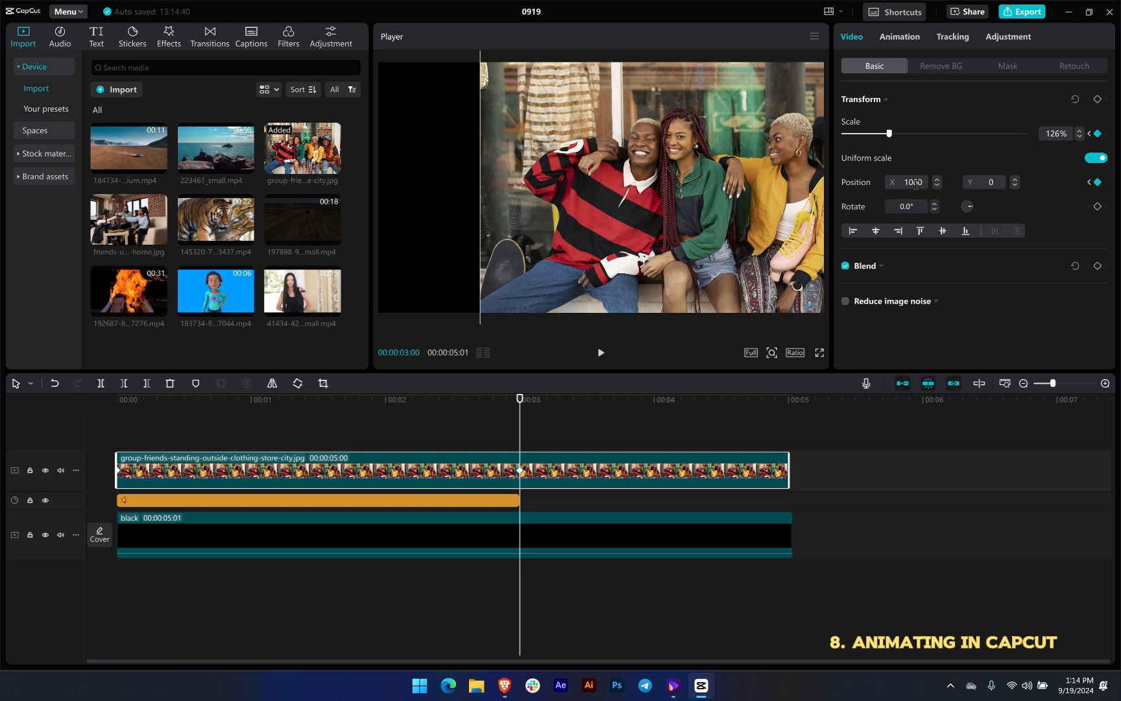
left_click_drag(715, 206, 601, 204)
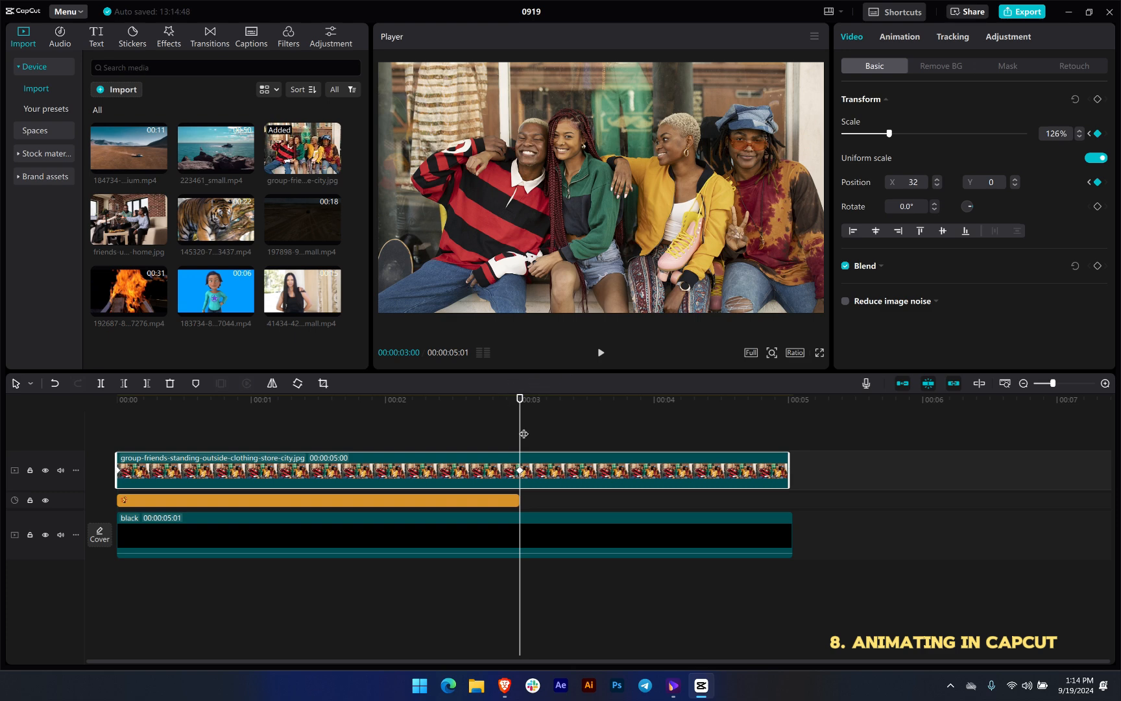
Play back the group photo's combined position and scale animation twice from the start of the timeline.
left_click_drag(515, 409, 139, 426)
key("space")
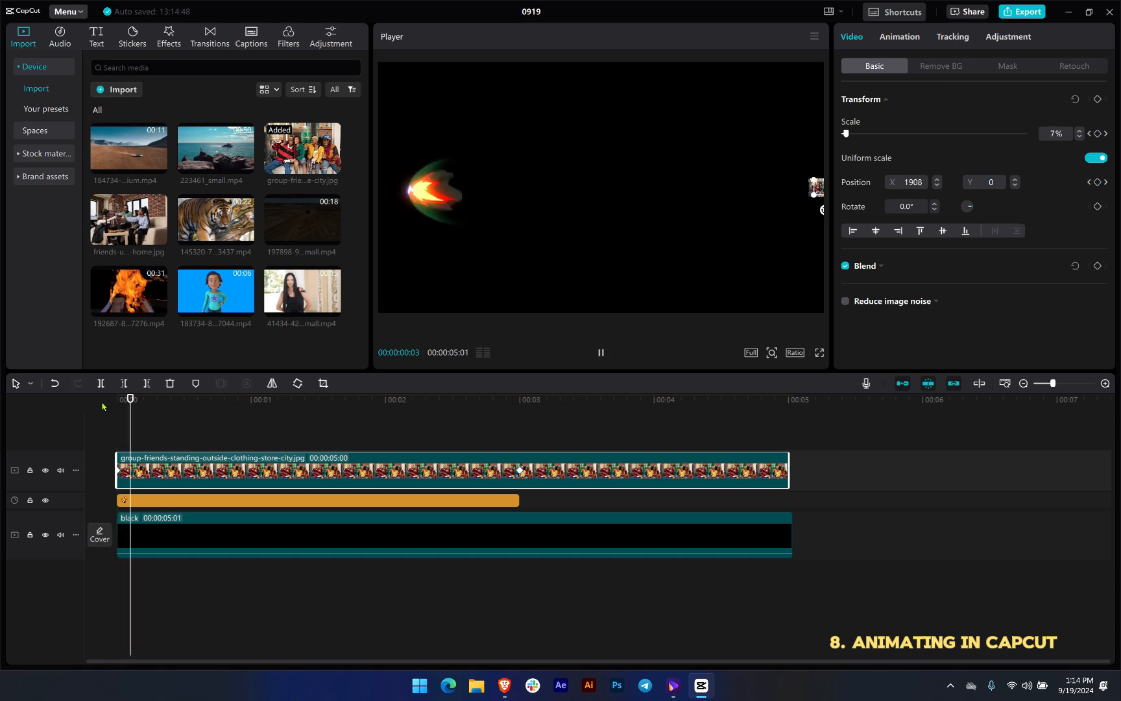
left_click(149, 416)
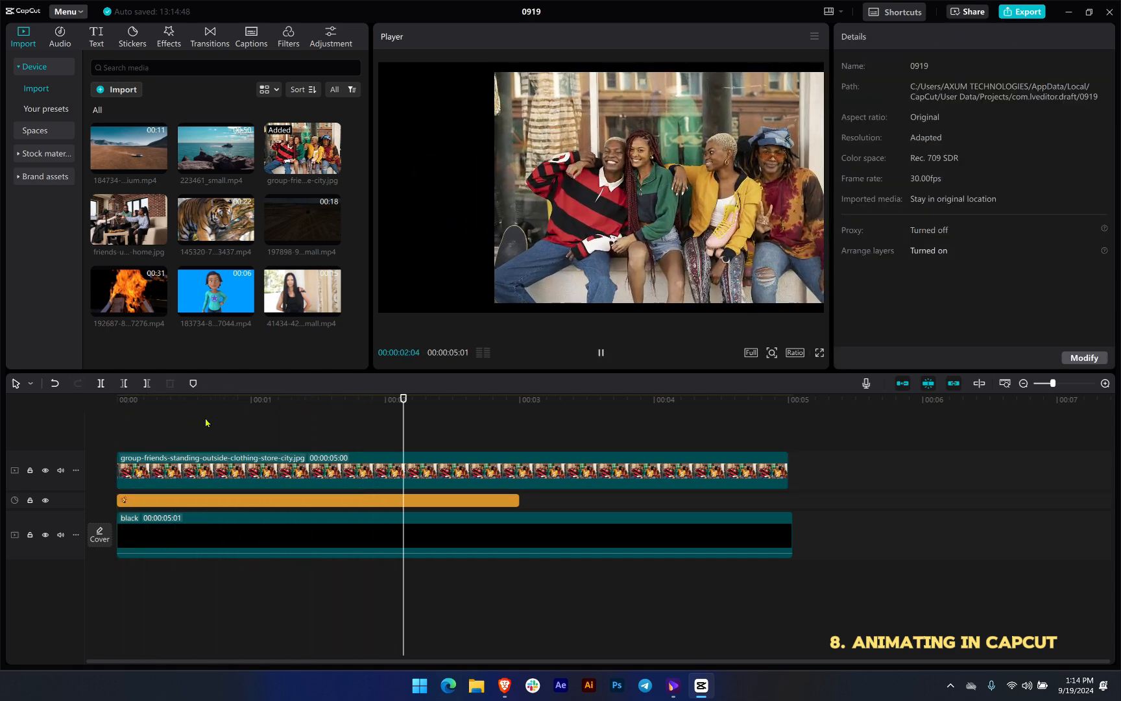
left_click(110, 400)
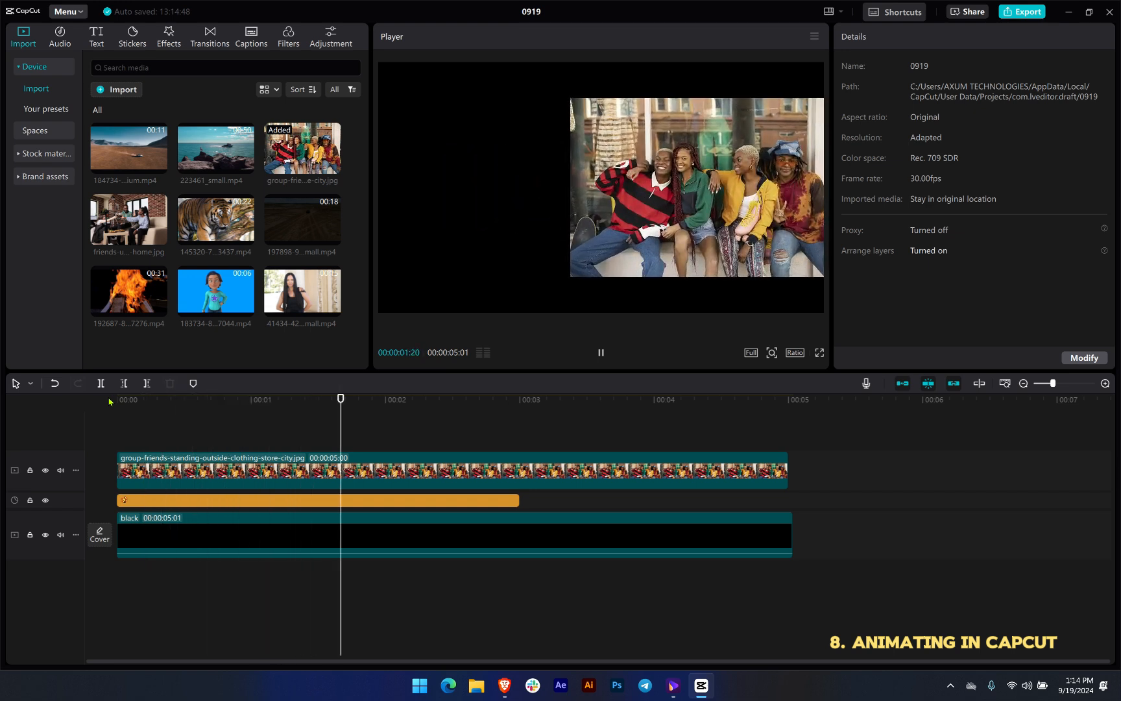
key("space")
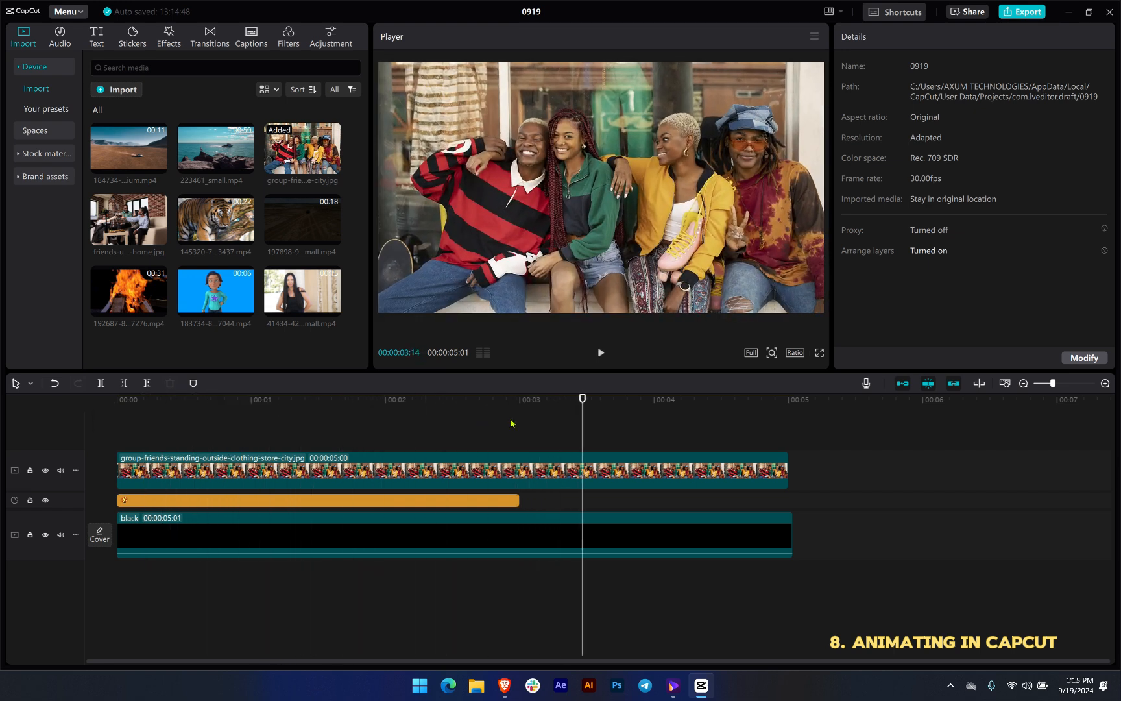
Just before 00:00:03:00, shift the group photo sideways to X 551, Y 0.
left_click(513, 400)
left_click(419, 462)
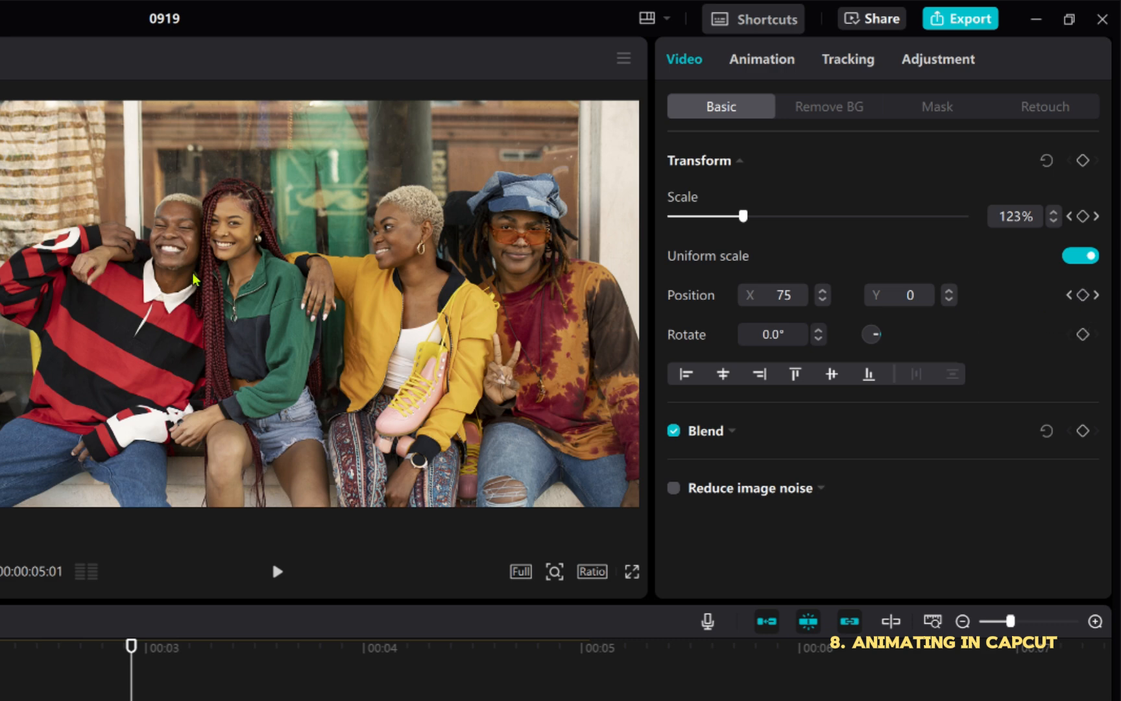
left_click_drag(196, 280, 253, 279)
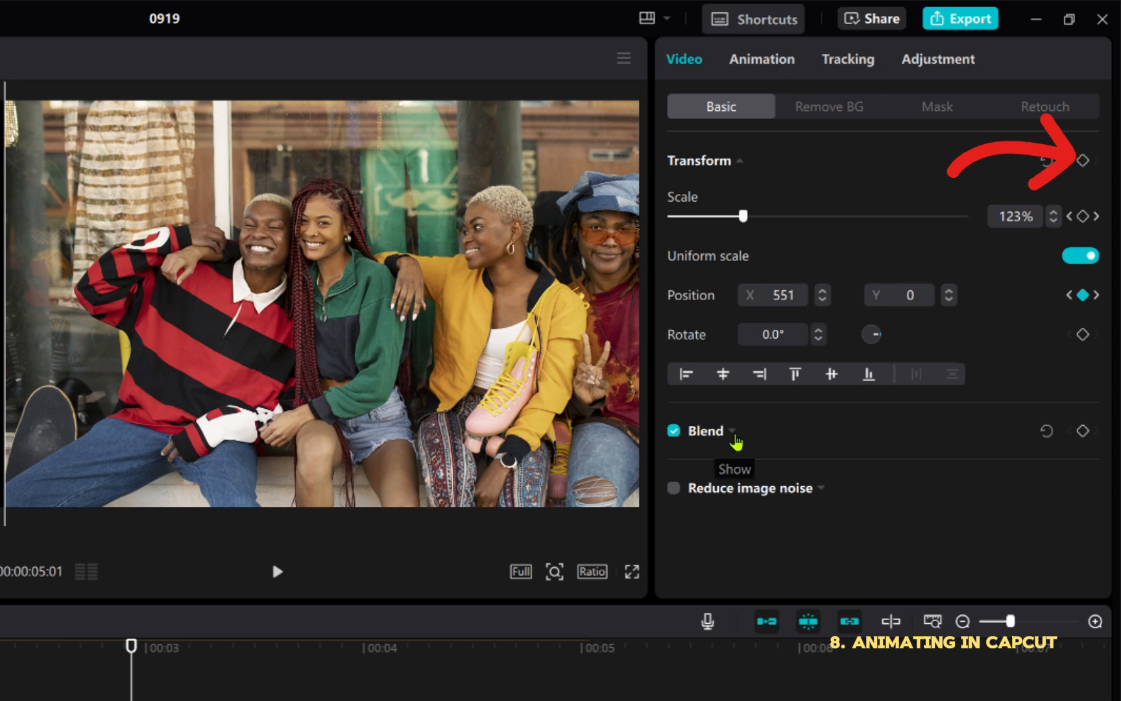
Reveal the group photo's Blend mode and opacity settings and hide them again.
left_click(734, 434)
scroll(832, 447, "down", 1)
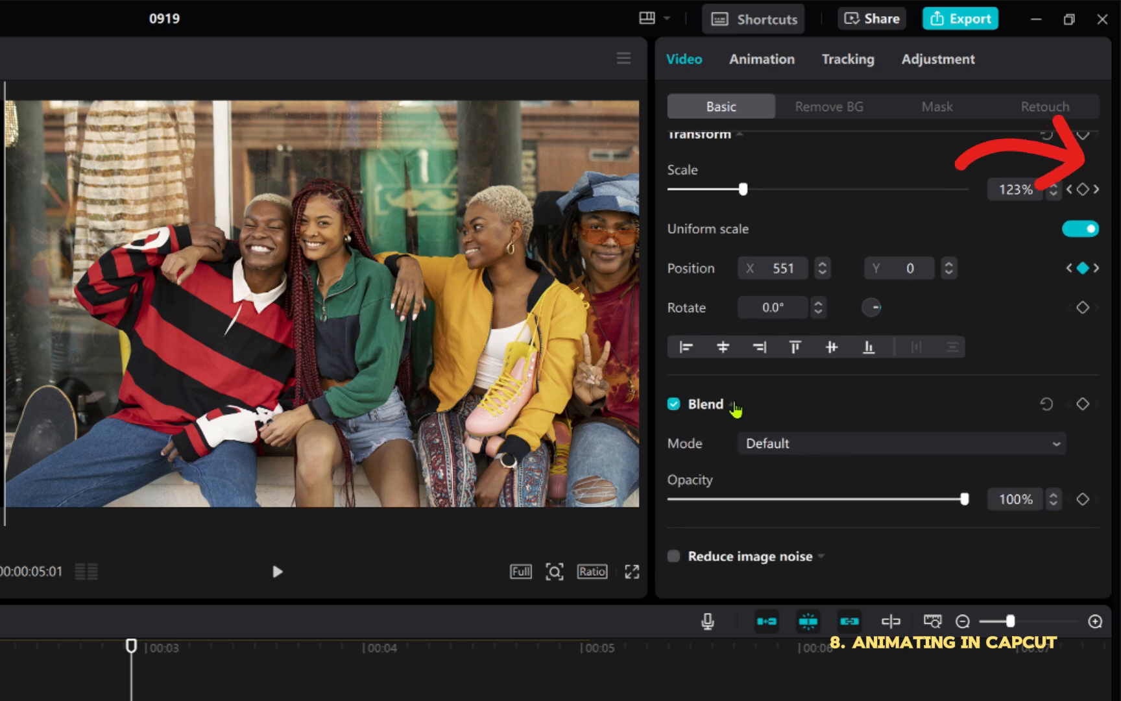
left_click(735, 408)
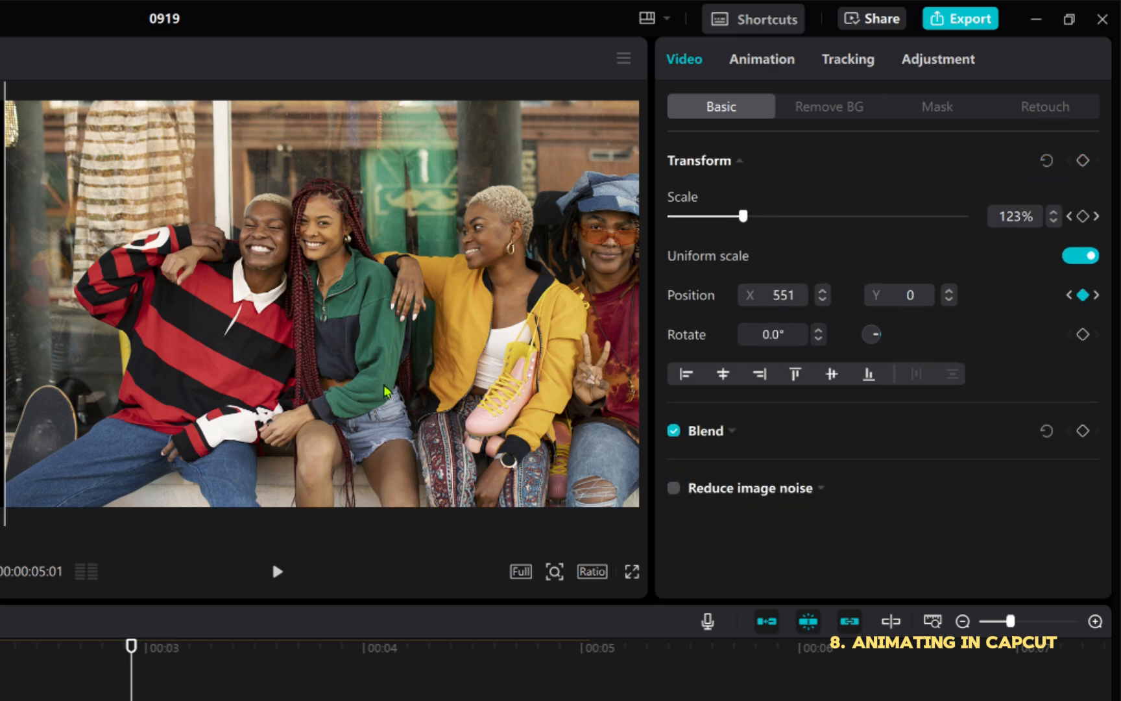
Move the group photo to X -79, Y -52, and briefly check its background removal options before returning to the basic settings.
left_click_drag(388, 391, 271, 395)
left_click(810, 110)
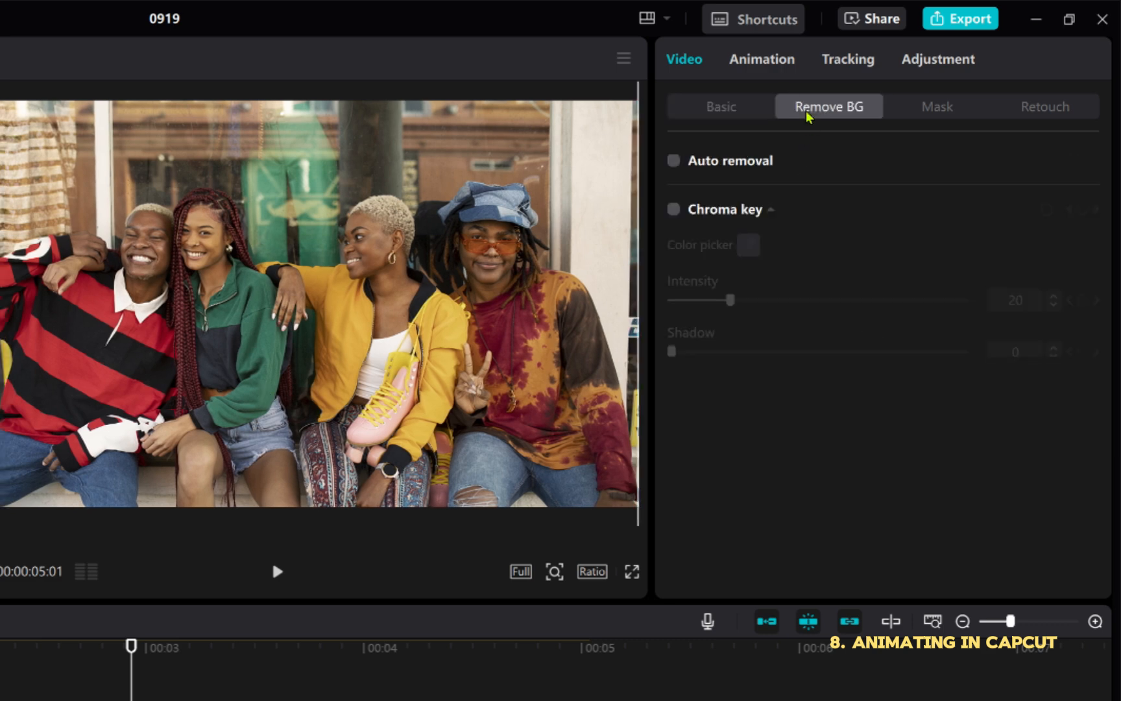
left_click(714, 103)
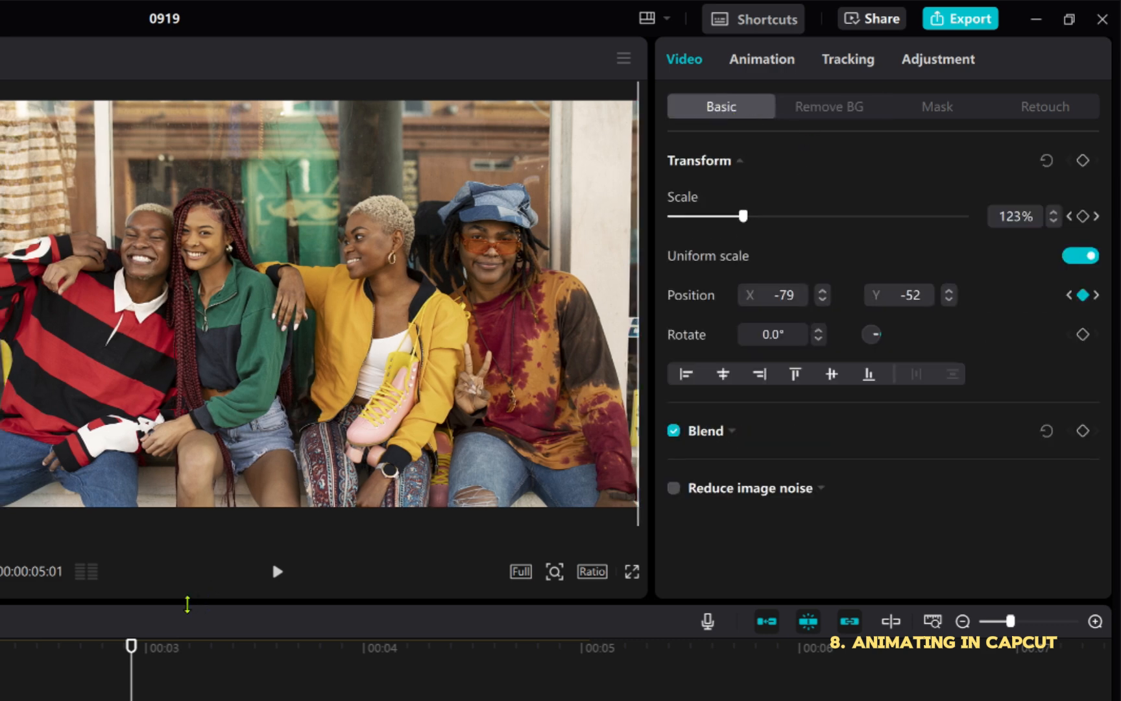
left_click_drag(132, 648, 548, 408)
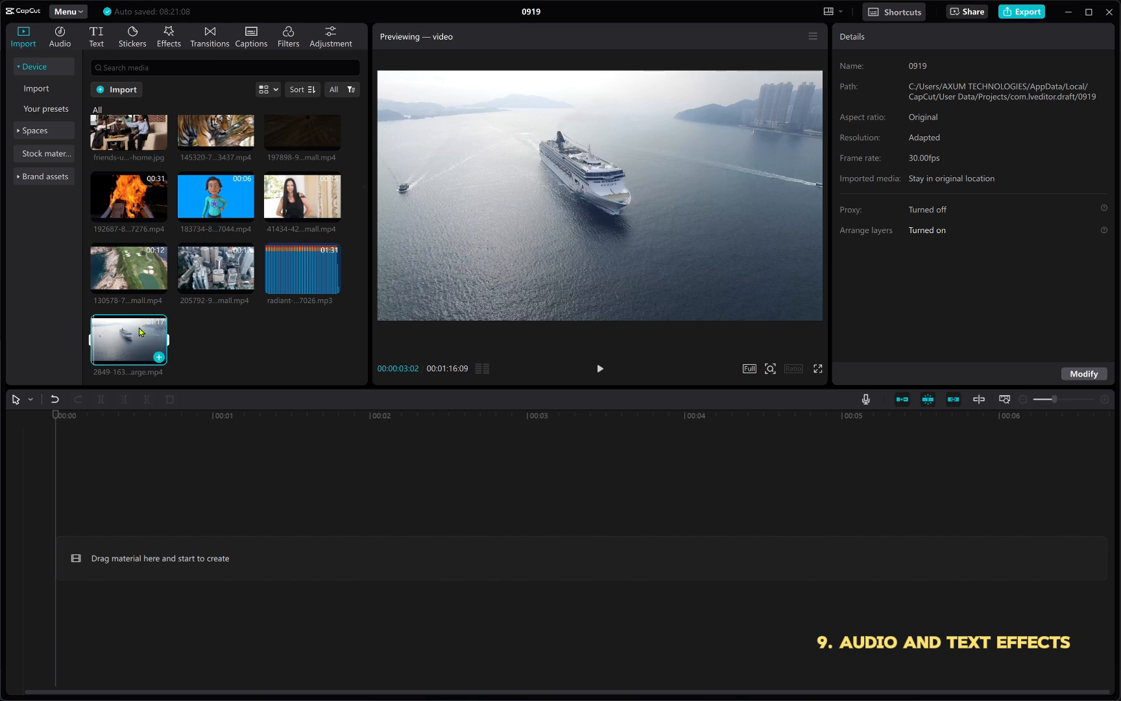
Preview the 205792 aerial city clip and the 130578 golf course clip in the media library.
left_click(242, 280)
key("space")
left_click(122, 280)
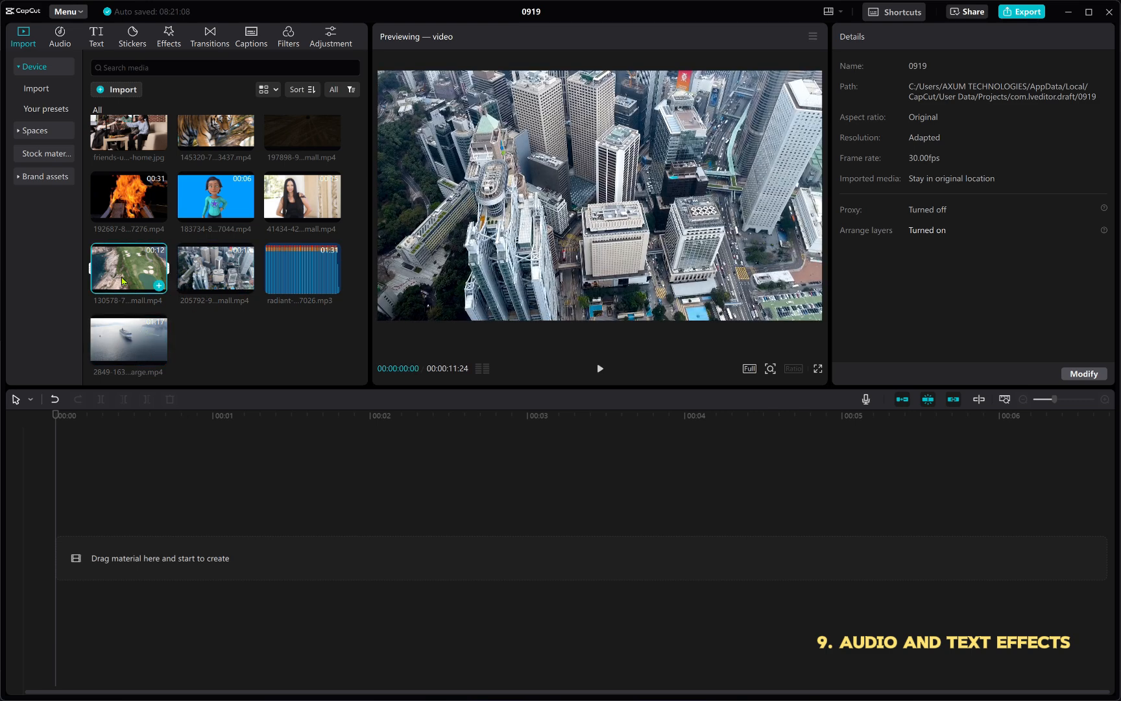
left_click_drag(139, 344, 103, 549)
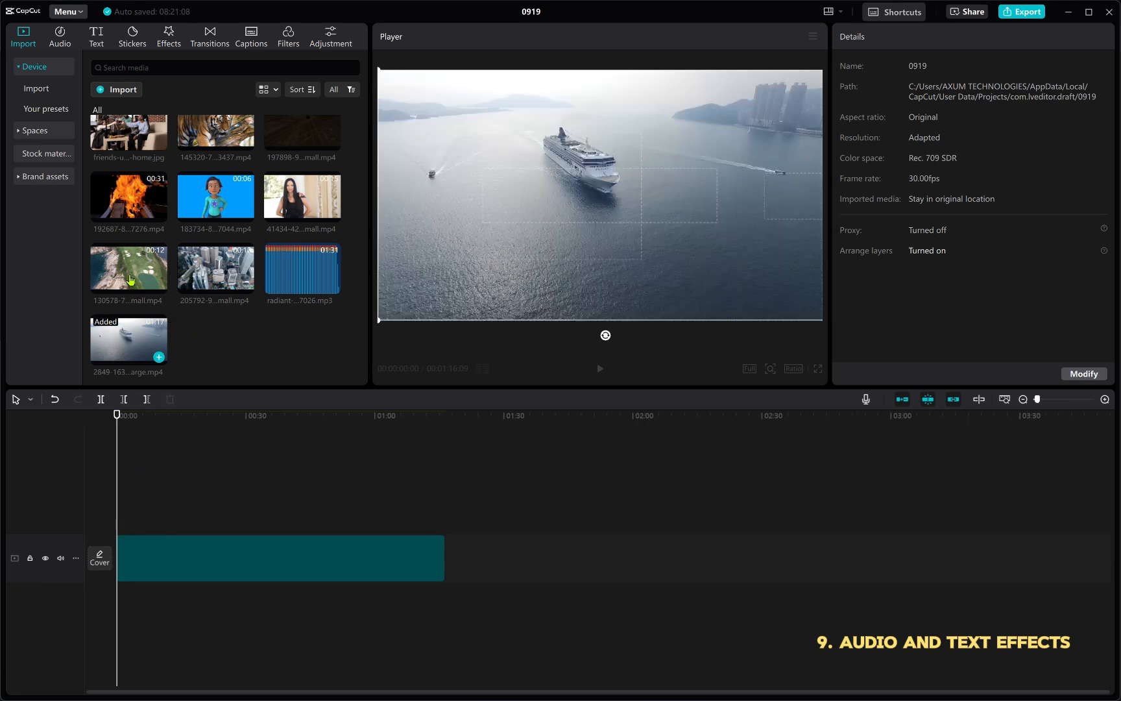
left_click_drag(127, 263, 480, 554)
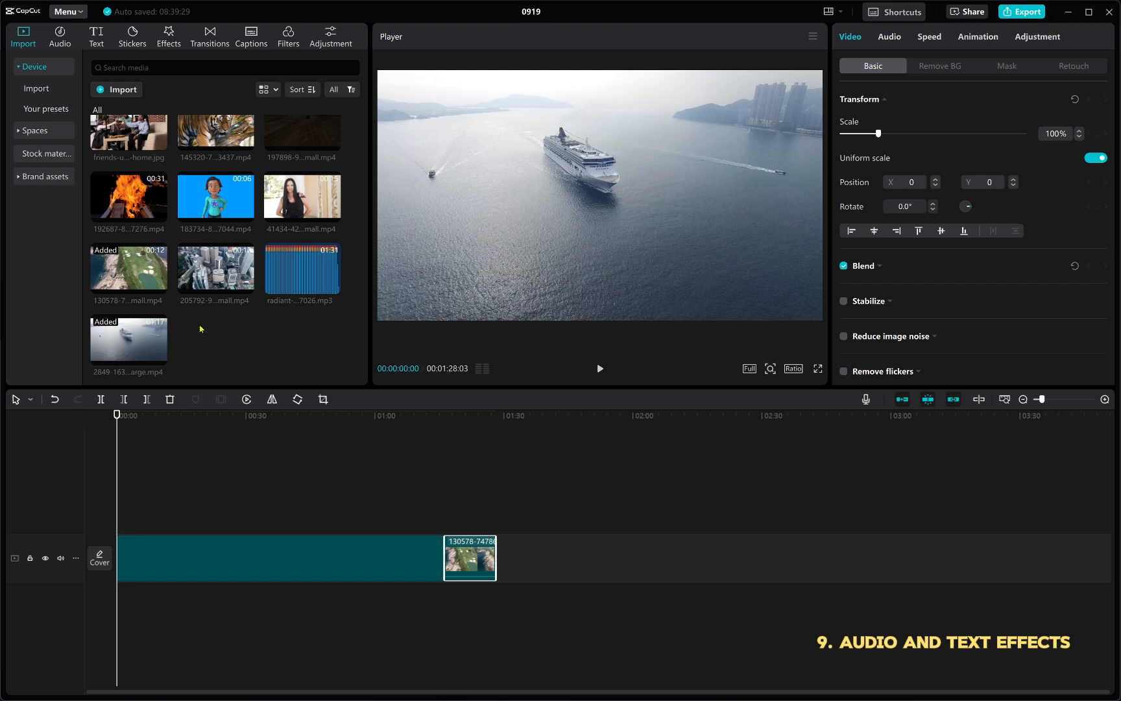
Preview the radiant-surge-237026.mp3 music and place it on an audio track below the clips, starting at 00:00.
scroll(204, 278, "up", 1)
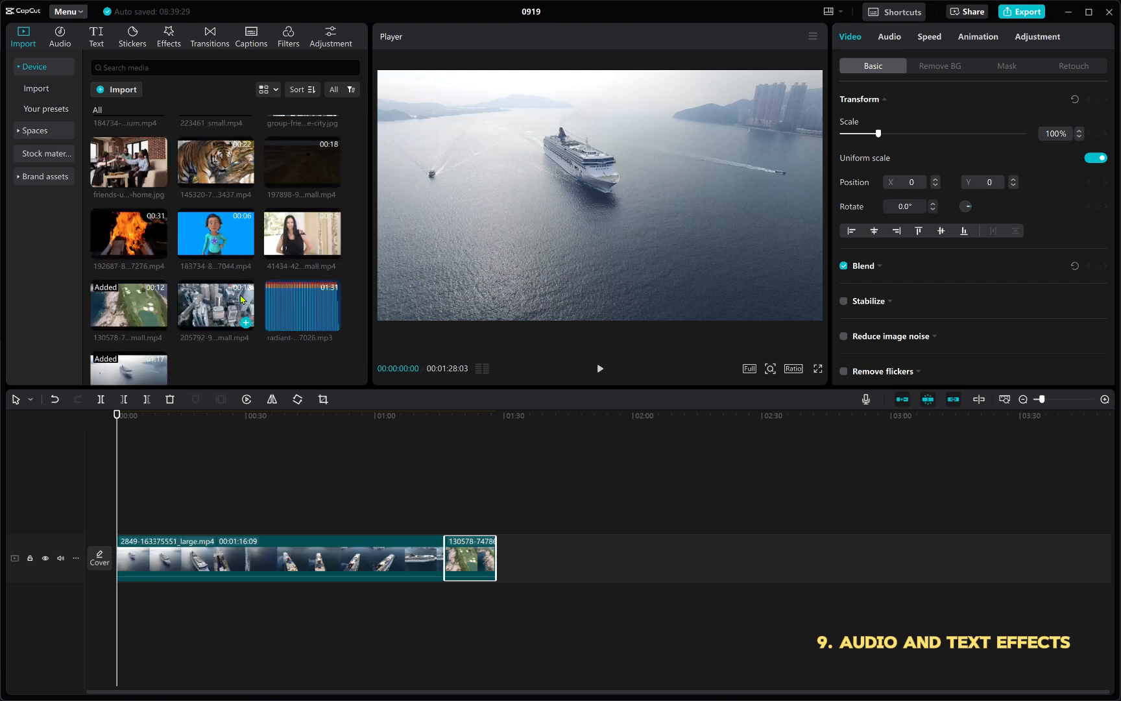
scroll(242, 299, "down", 1)
left_click(295, 271)
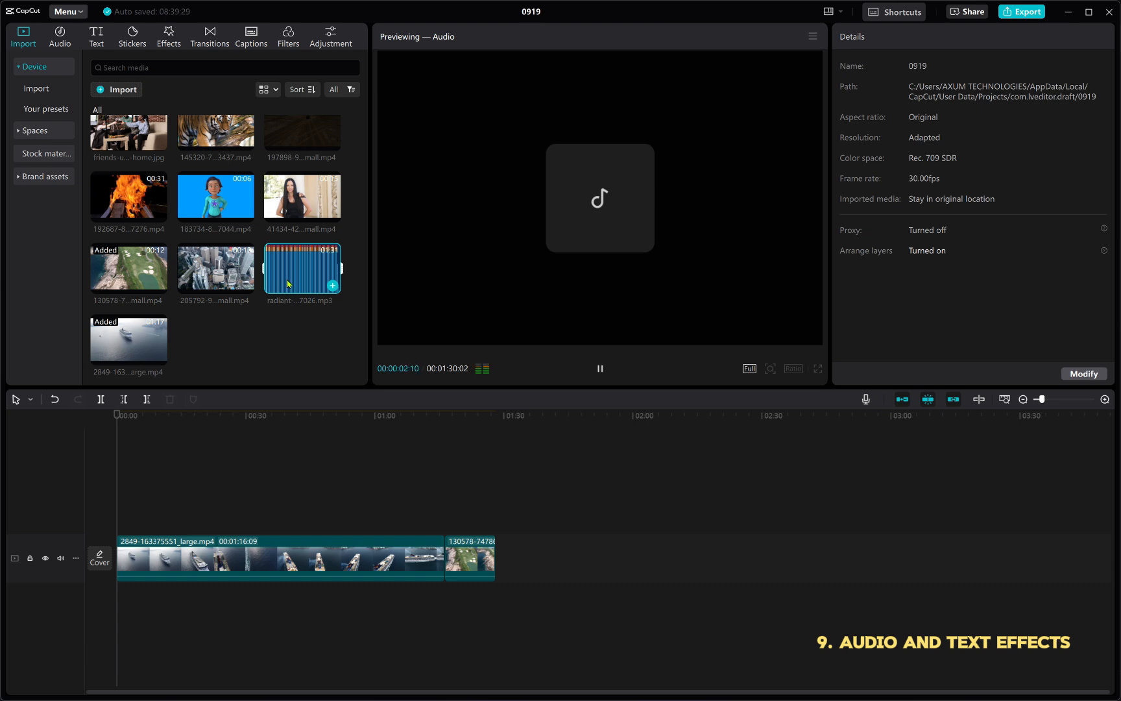
left_click_drag(287, 280, 258, 404)
mouse_move(290, 272)
left_click_drag(293, 263, 120, 591)
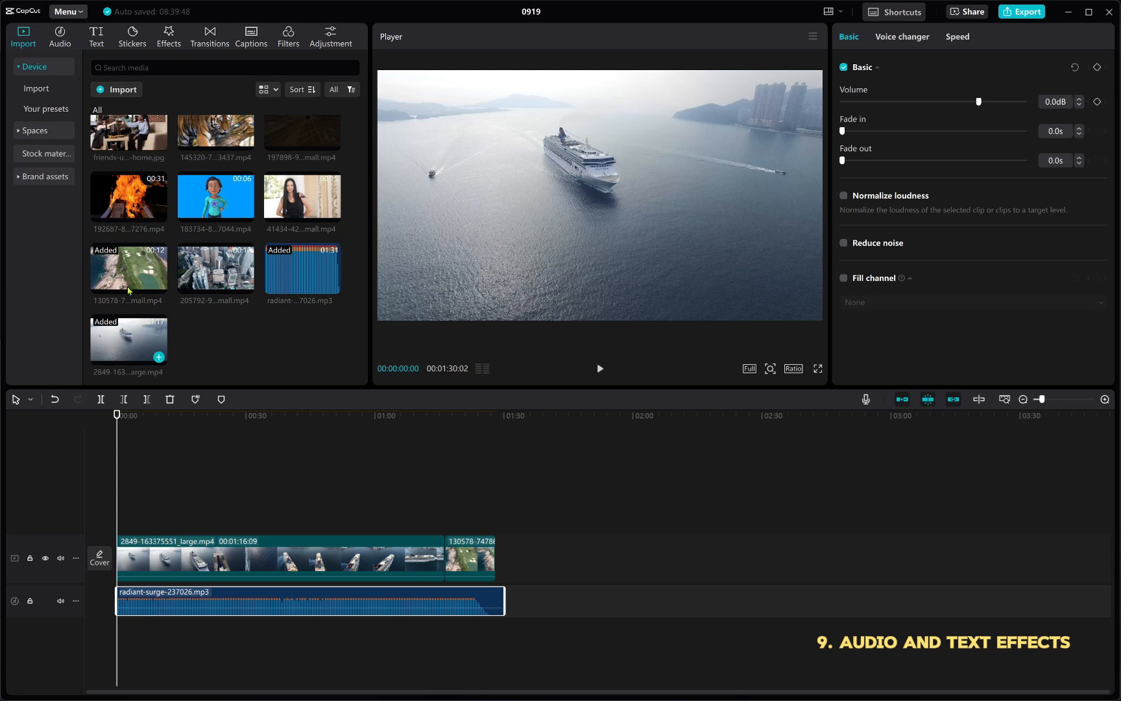
View the default text options and return to the imported media.
left_click(102, 43)
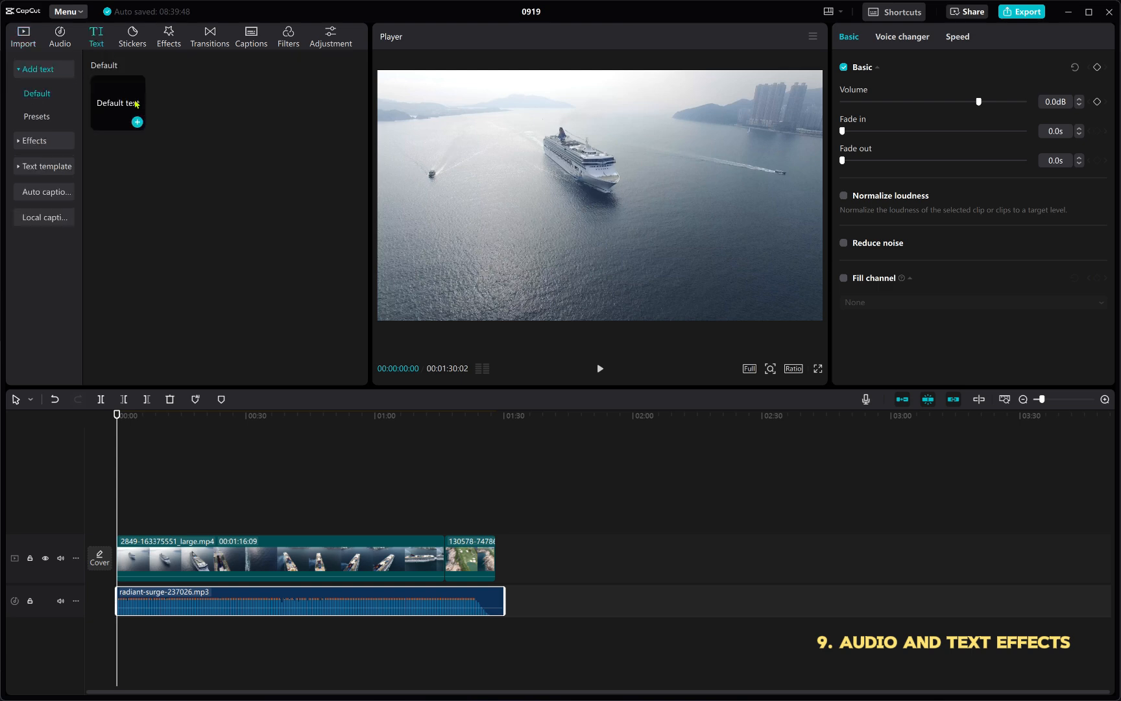
left_click(29, 47)
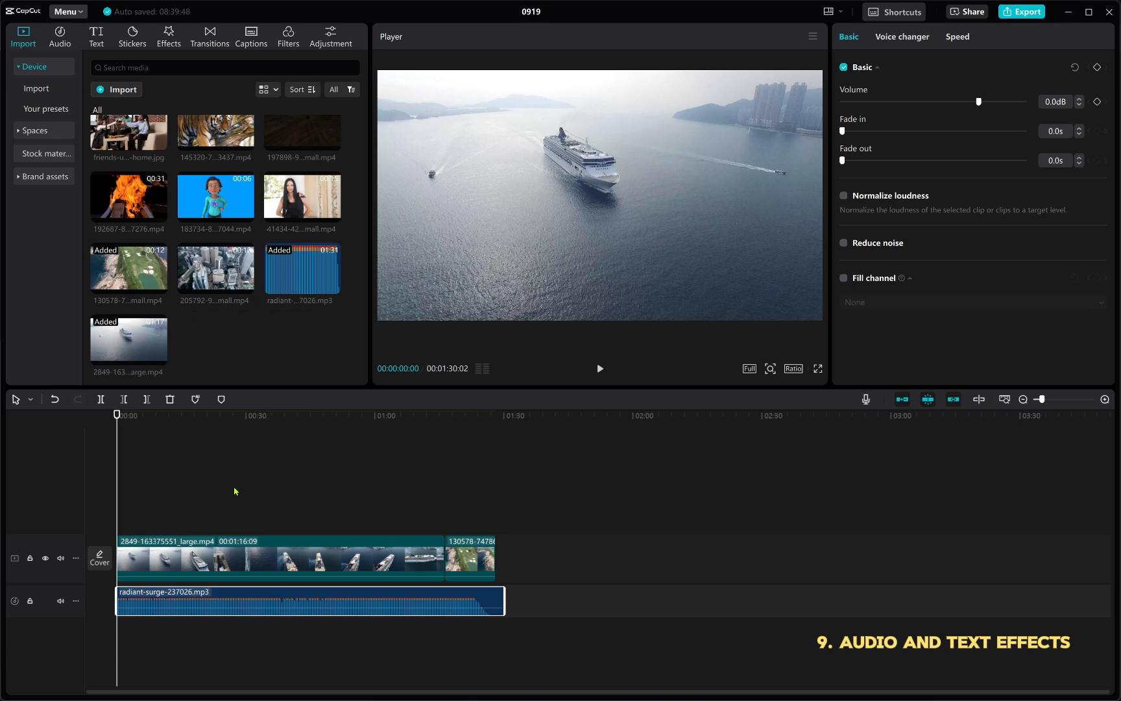
Select the ship clip, play the video with its music from the start, and pause at 00:00:12:19.
left_click(163, 551)
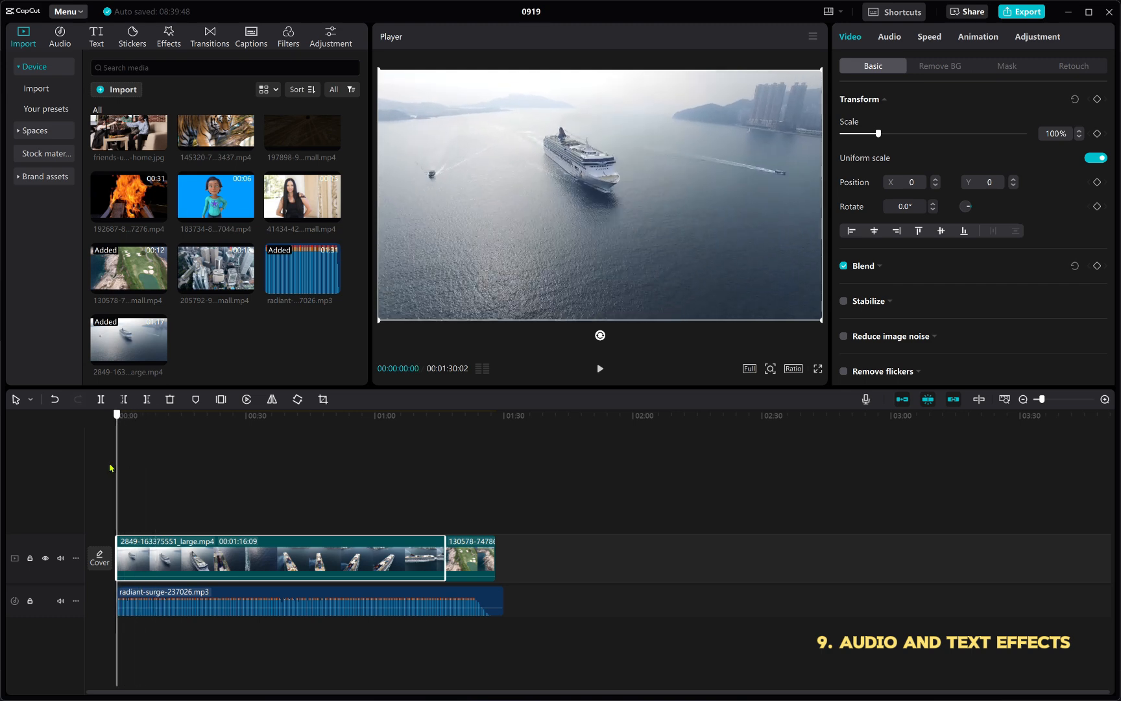
left_click(198, 598)
key("space")
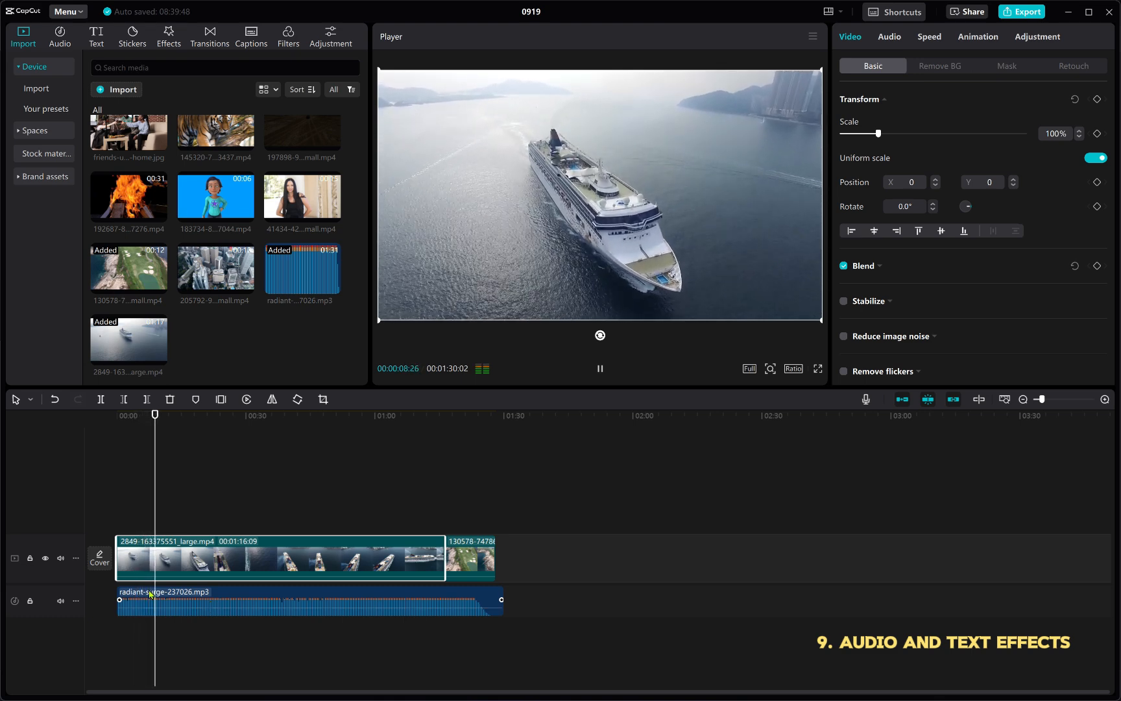
scroll(150, 594, "up", 2)
scroll(150, 593, "up", 3)
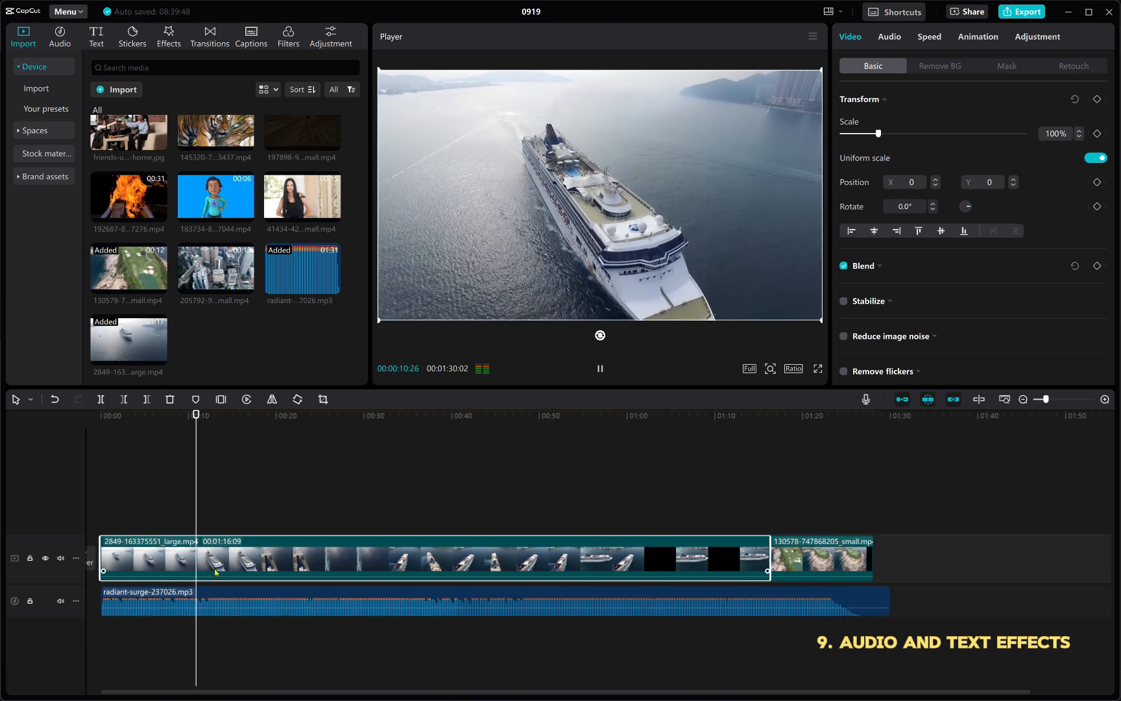
key("space")
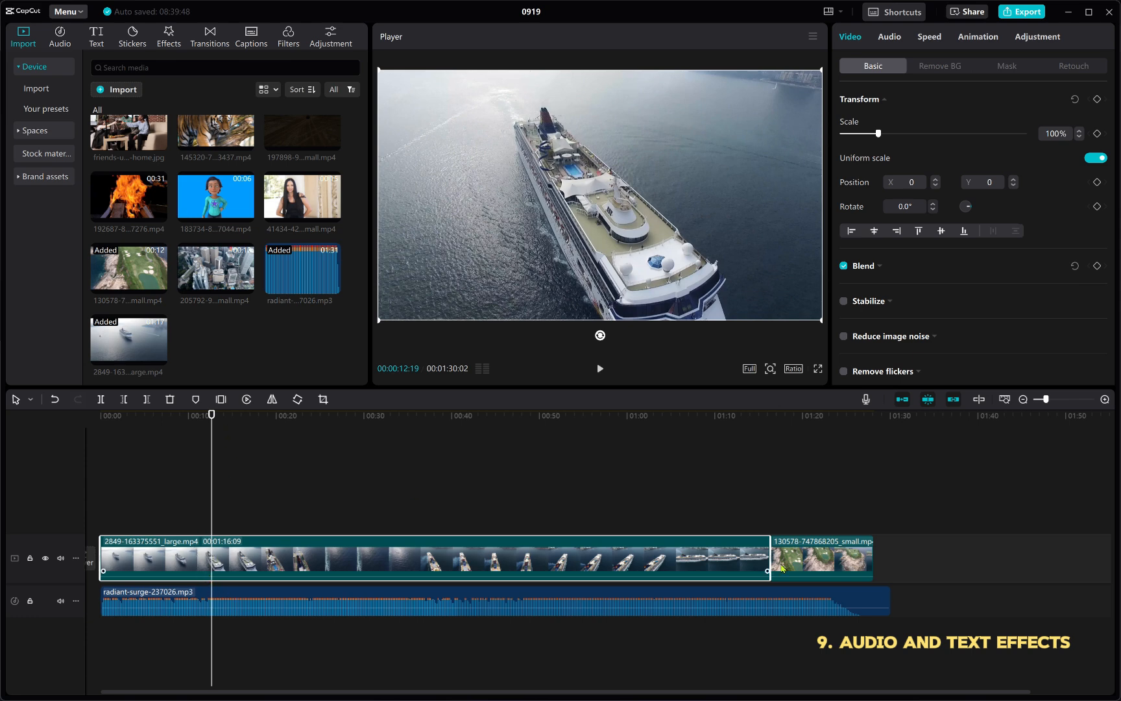
left_click(816, 555)
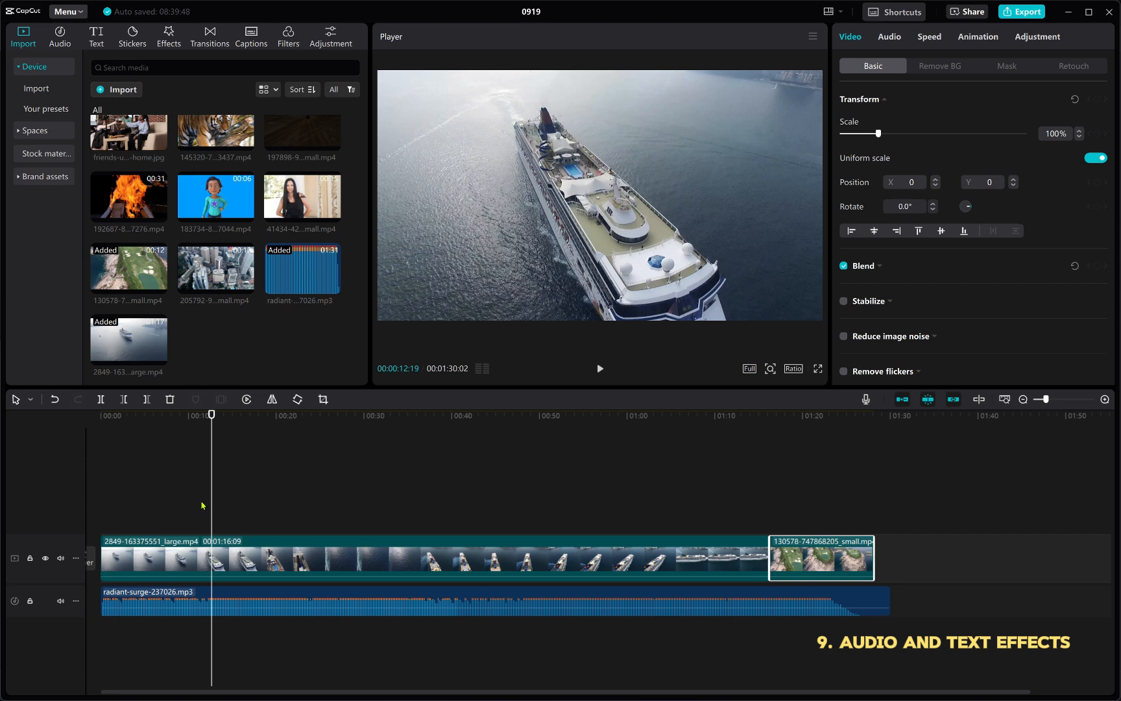
left_click_drag(195, 423, 99, 427)
key("space")
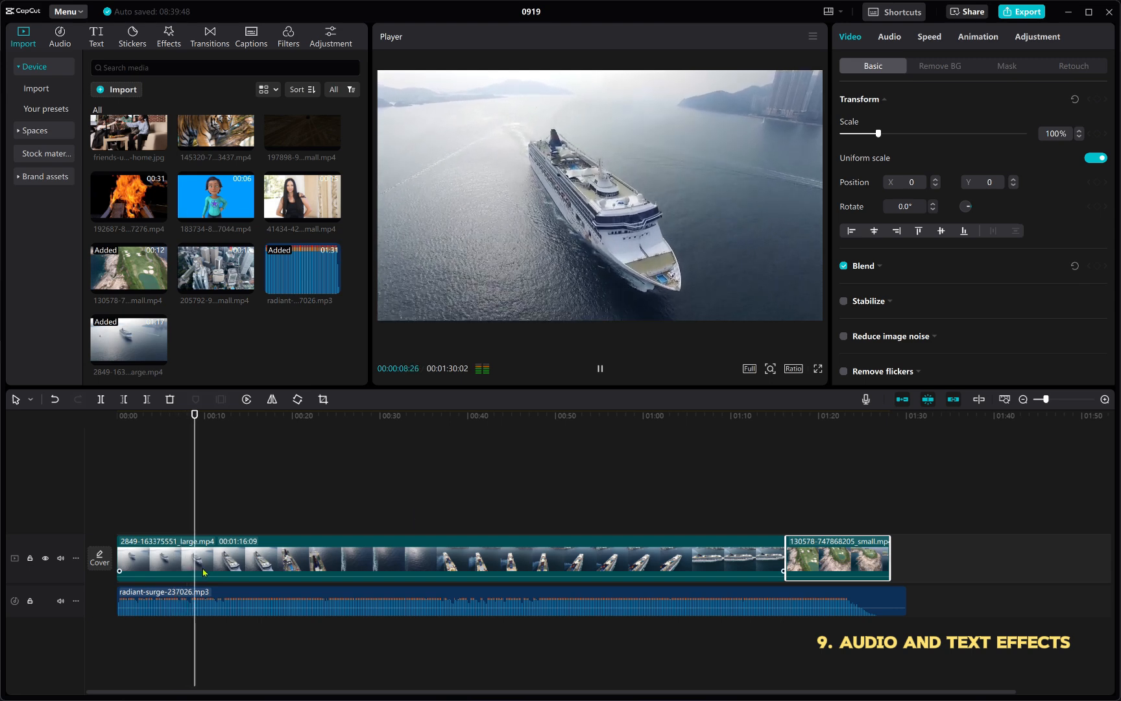
scroll(208, 570, "up", 1)
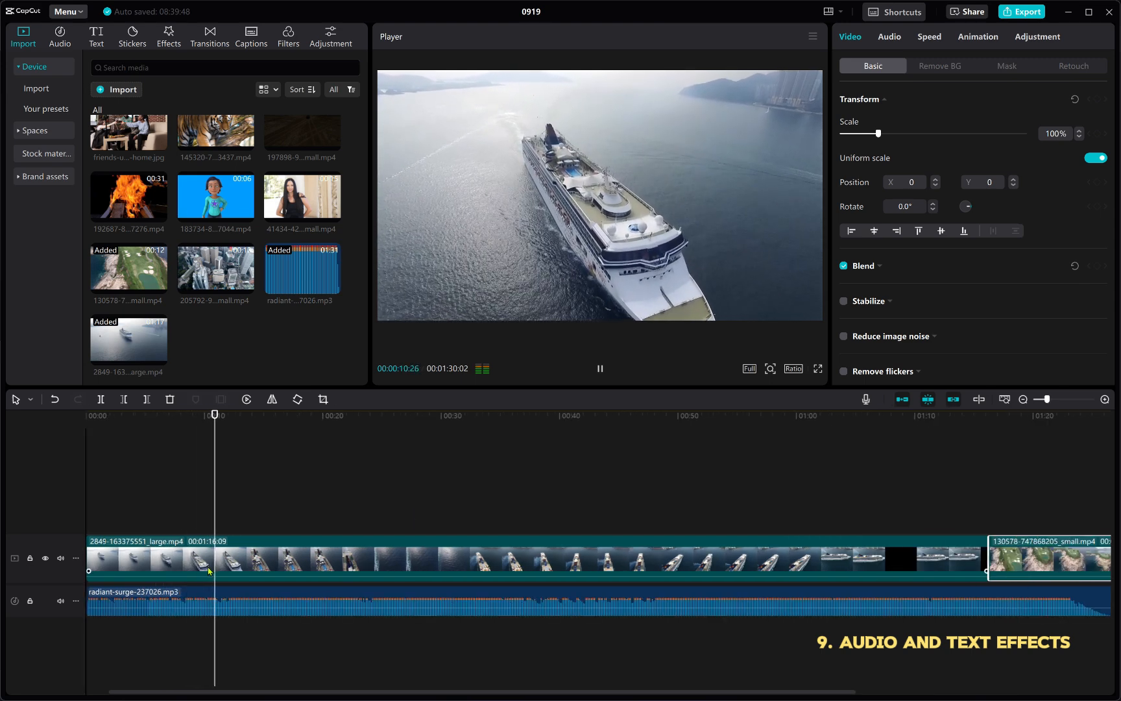
key("space")
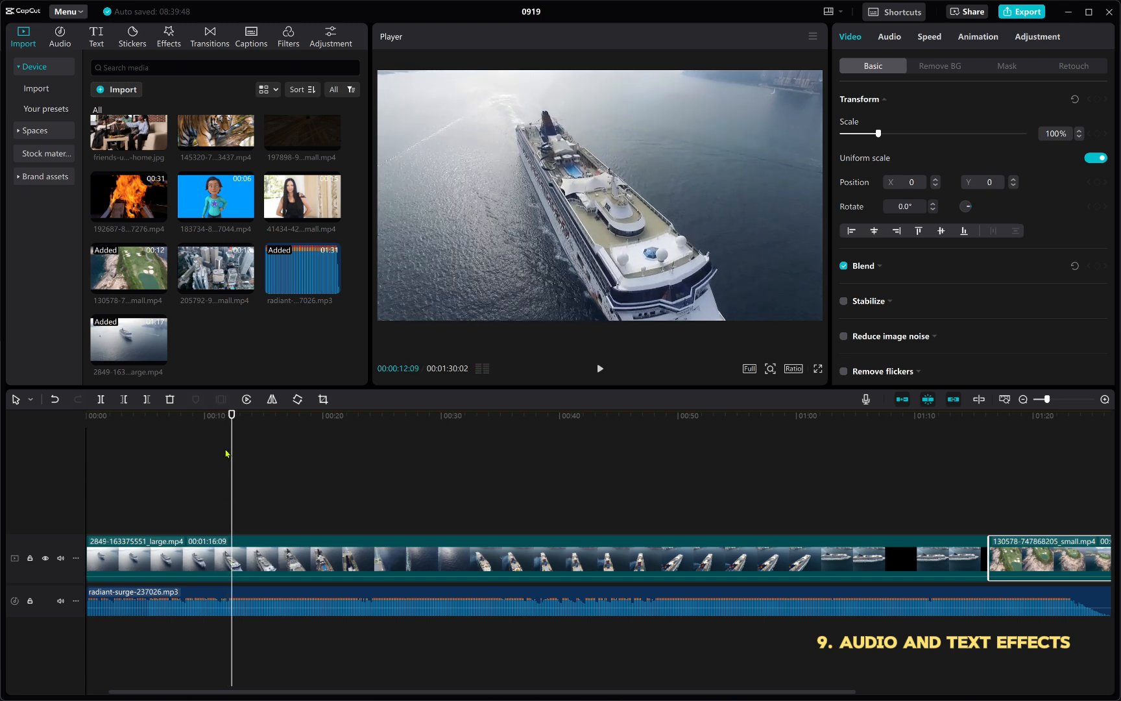
scroll(269, 521, "down", 3)
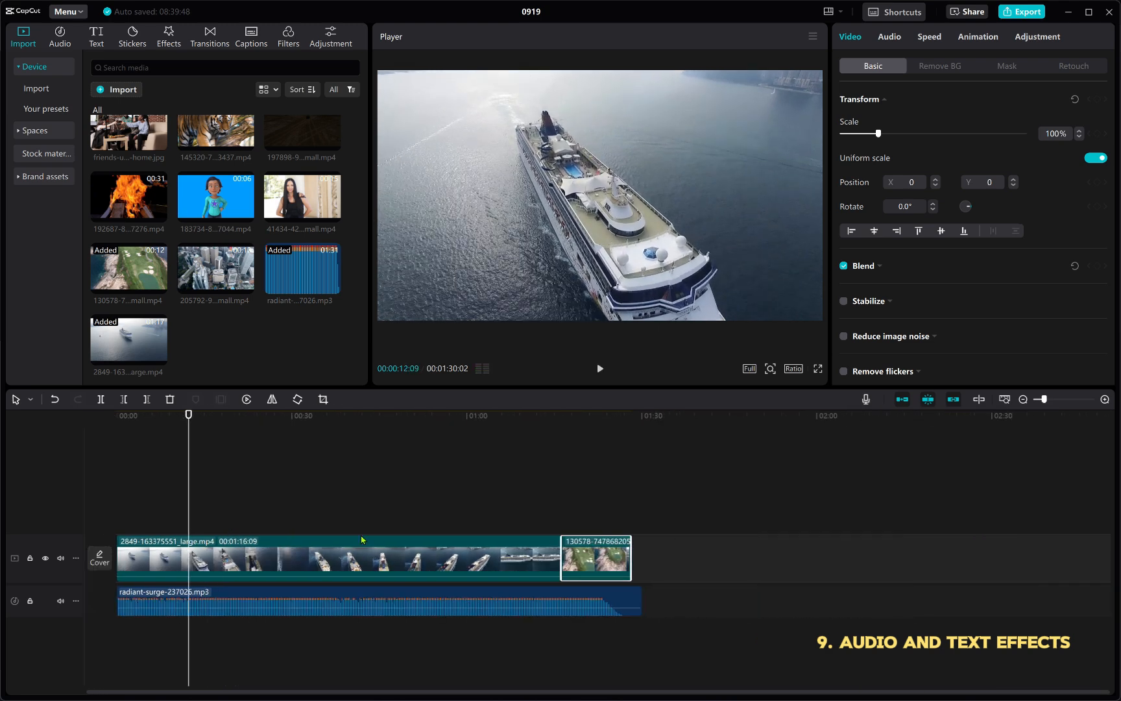
key("b")
left_click(191, 559)
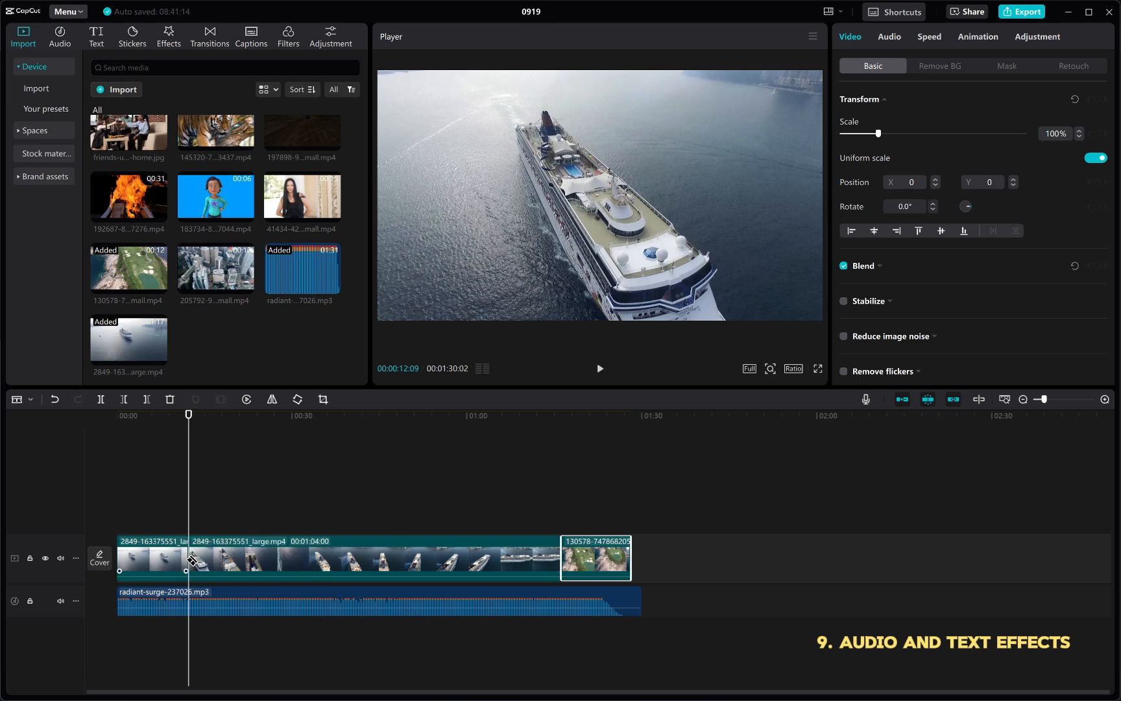
left_click(289, 550)
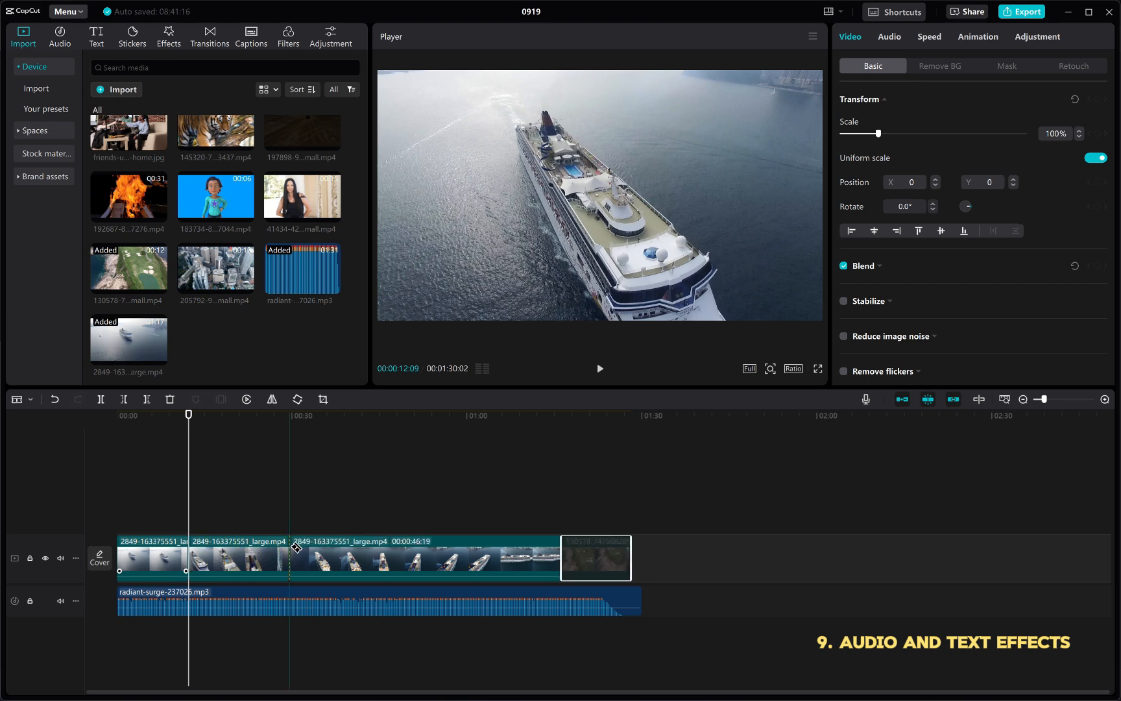
key("ctrl+z")
key("a")
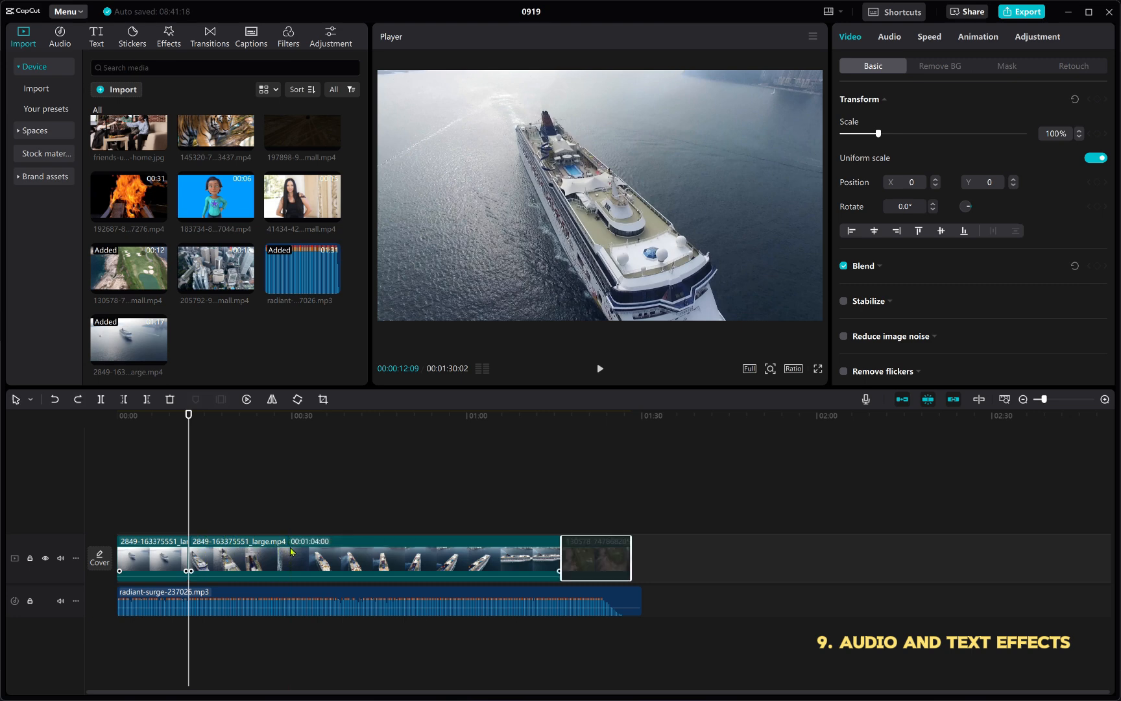
left_click(291, 551)
key("Delete")
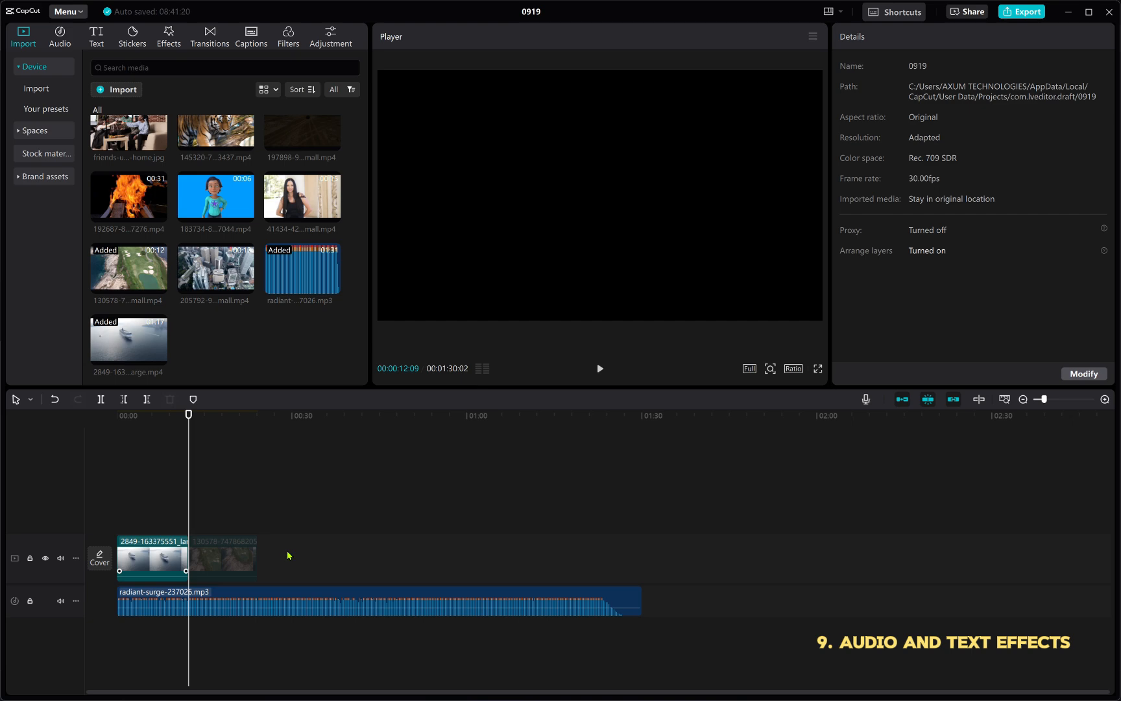
Play across the cut between the ship clip and the golf course clip twice, starting from 00:00:10:07 and 00:00:10:25, to check the music timing.
left_click(234, 556)
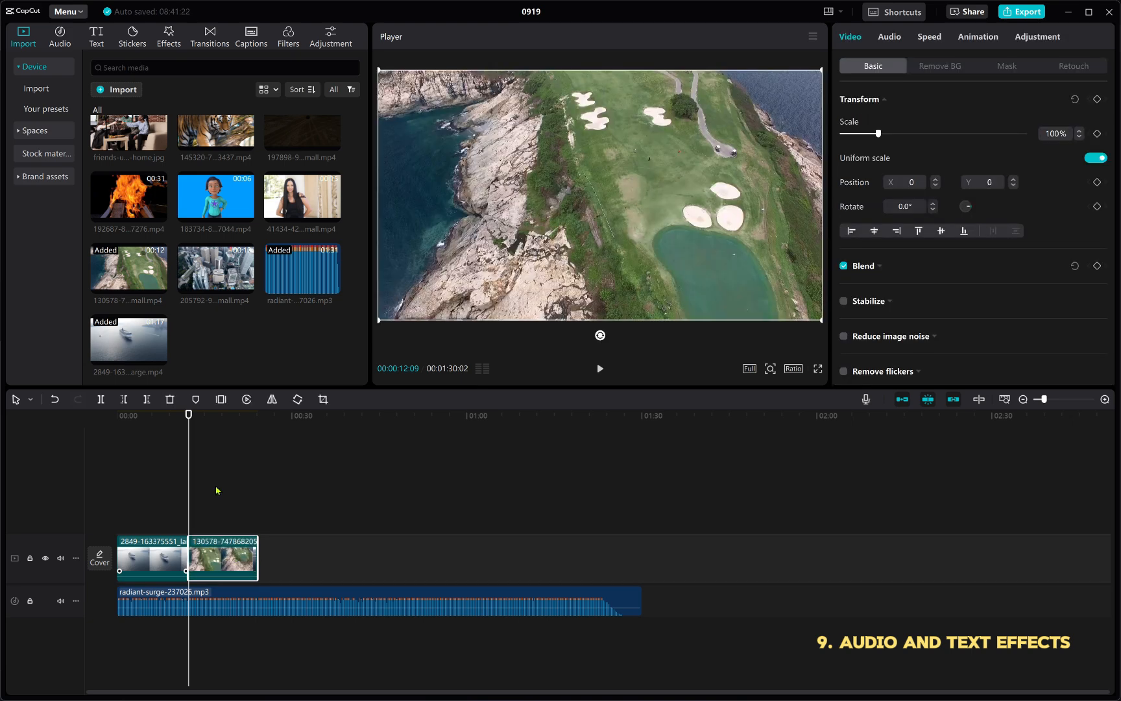
left_click_drag(186, 418, 175, 420)
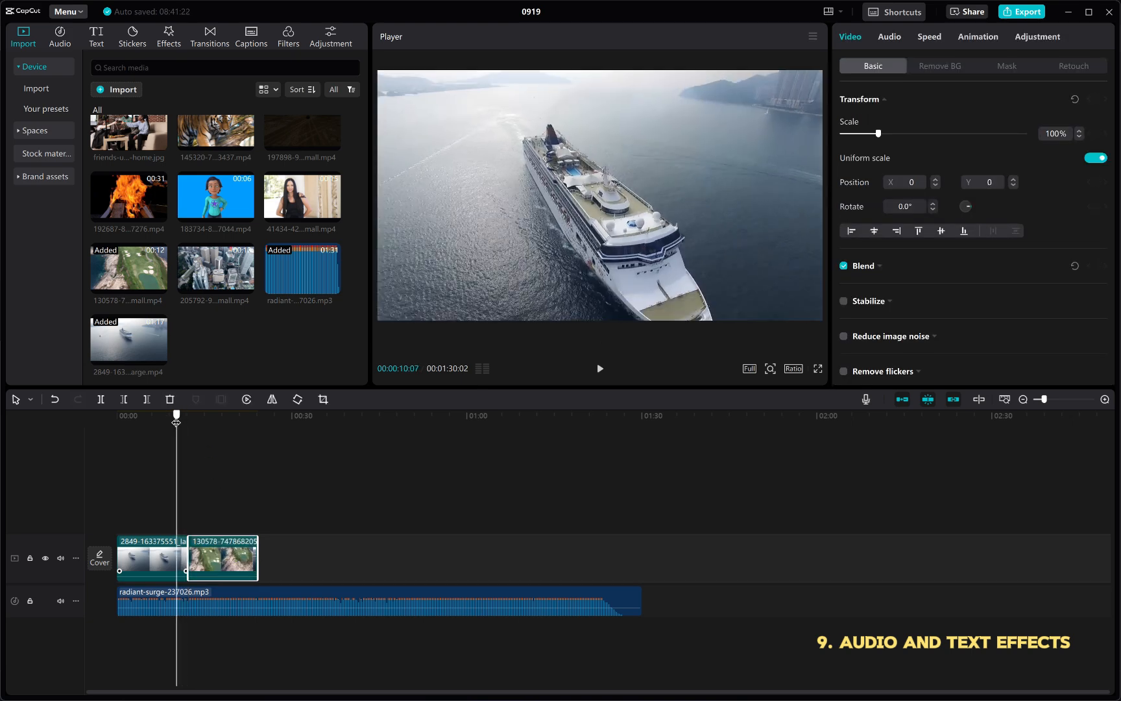
key("space")
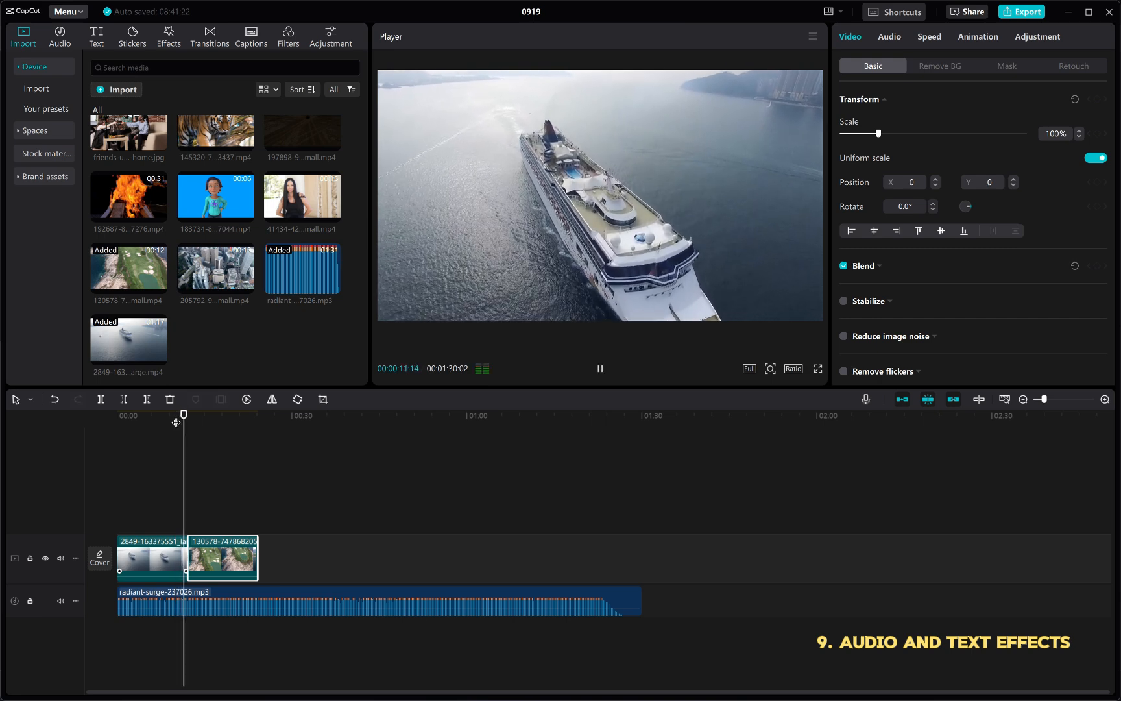
scroll(224, 503, "up", 3, "ctrl")
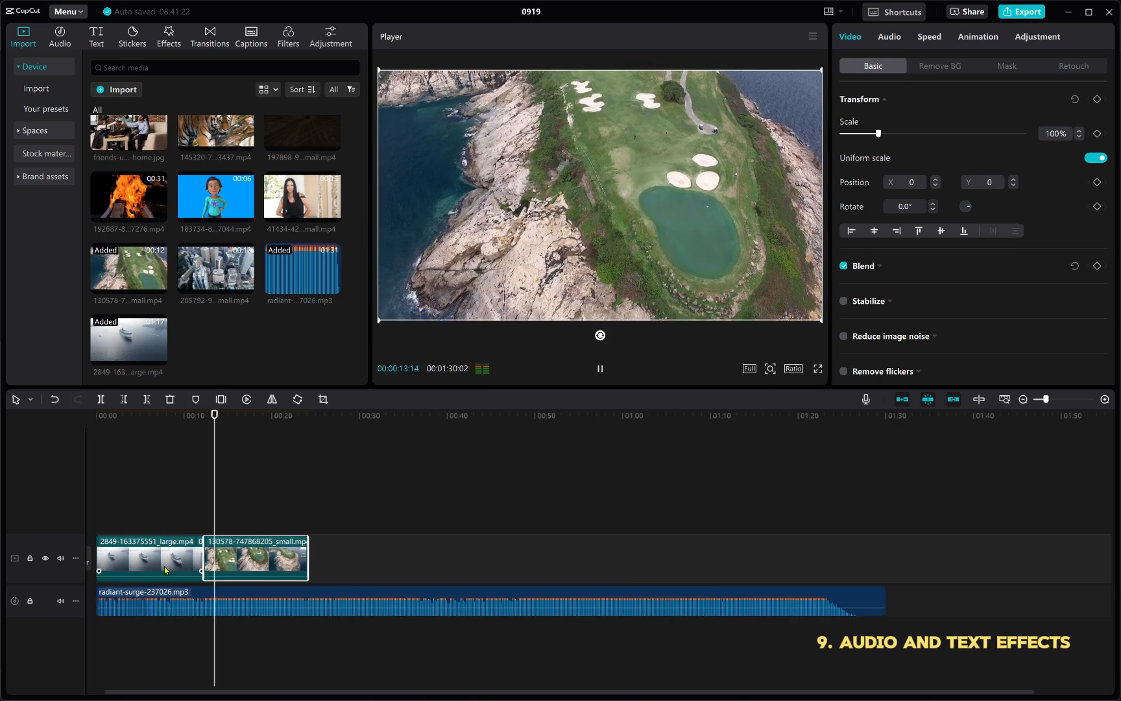
left_click(209, 497)
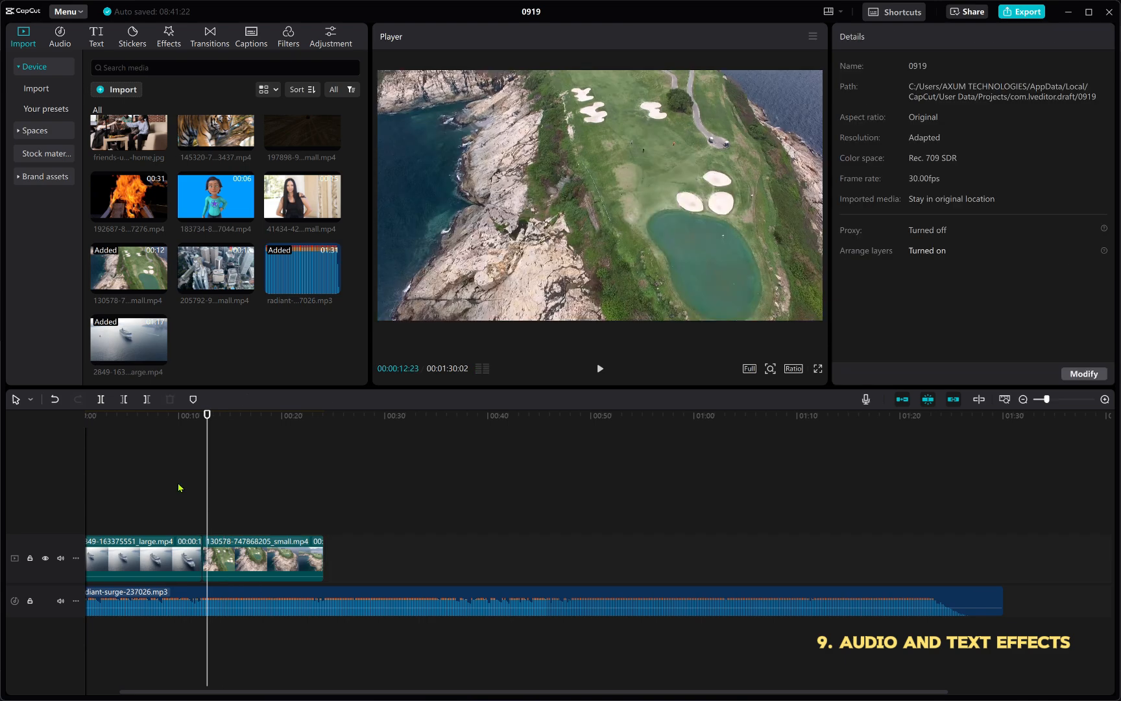
left_click_drag(188, 430, 187, 524)
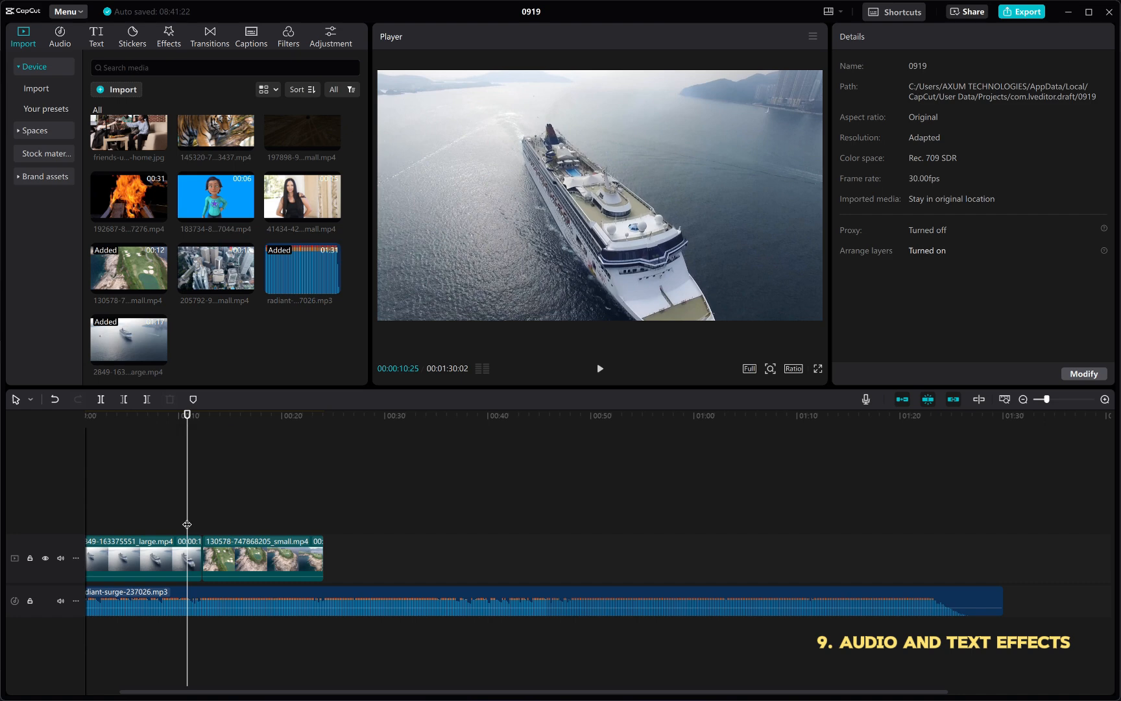
key("space")
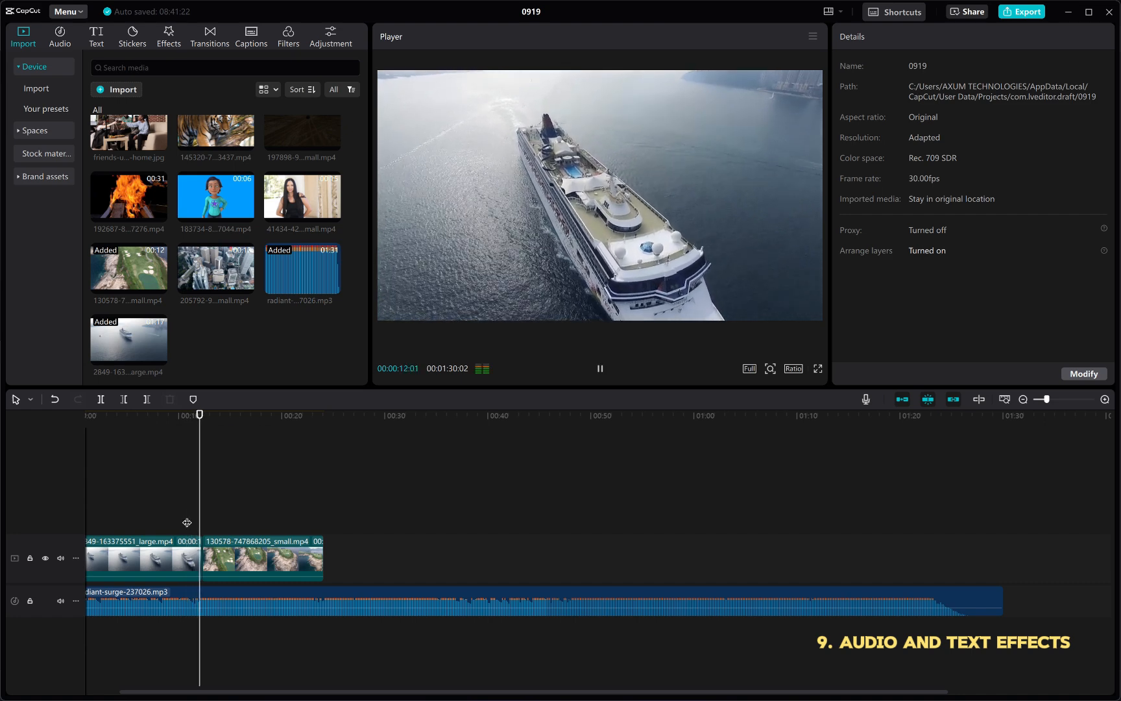
key("space")
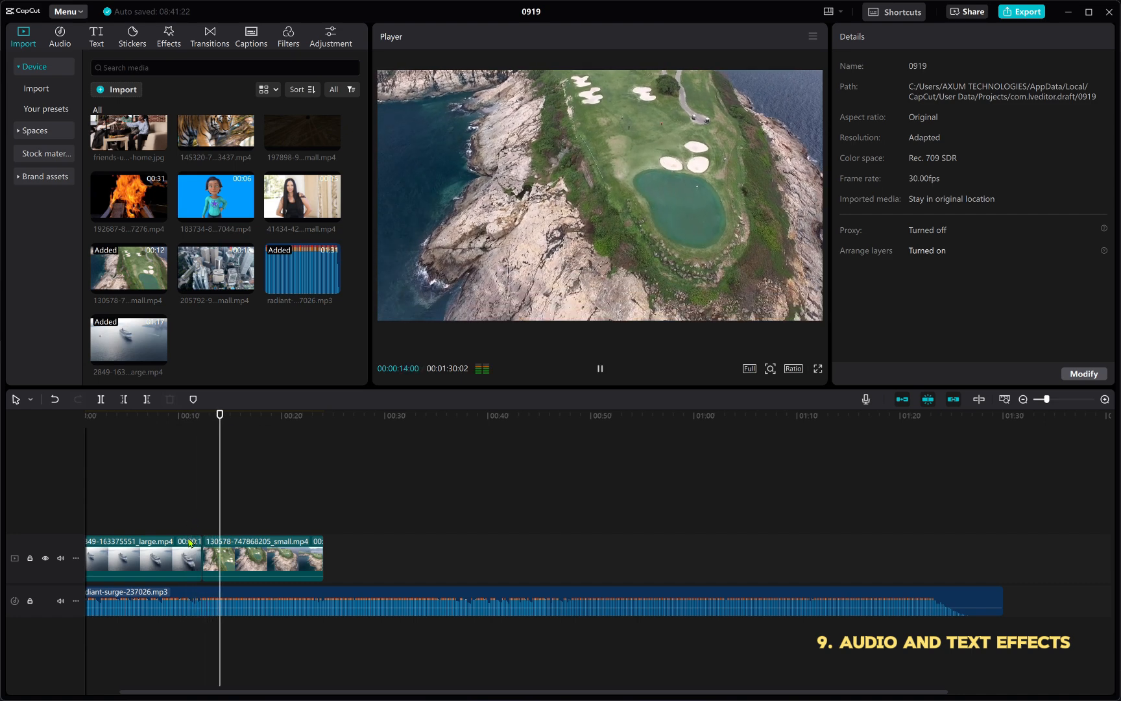
Trim a small piece off the end of the ship clip so the cut to the golf course clip comes slightly earlier.
scroll(188, 566, "up", 2)
scroll(188, 566, "up", 2)
left_click(184, 564)
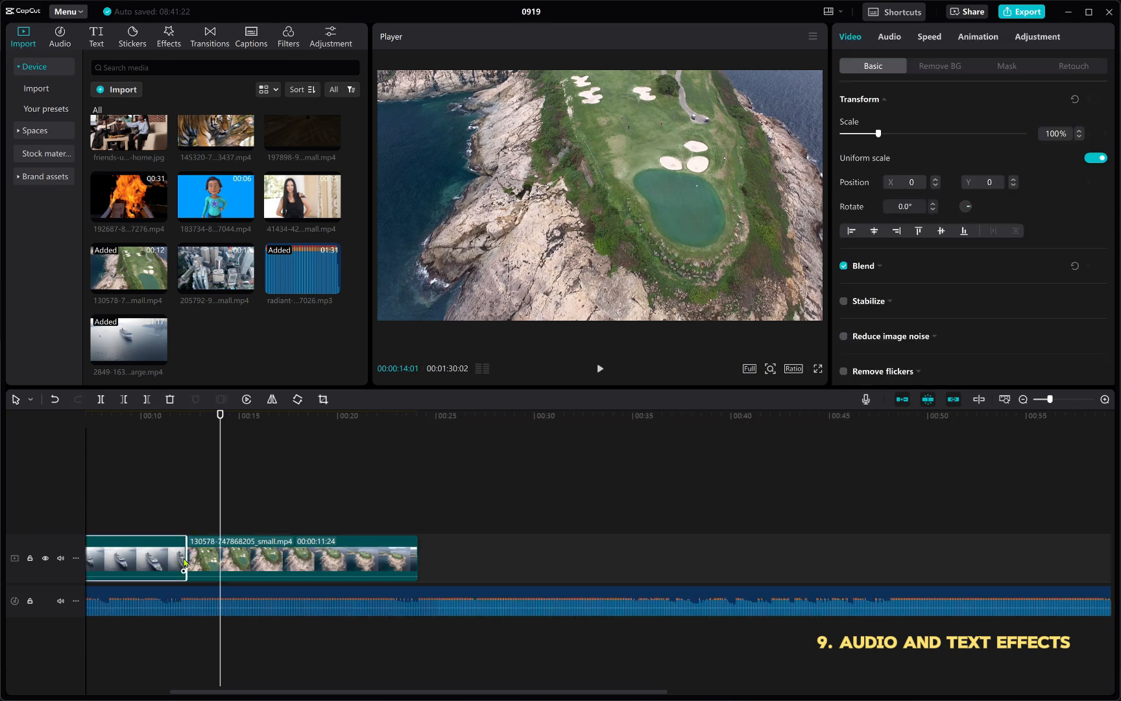
left_click_drag(183, 557, 178, 557)
Play the timeline from 00:00:11:12 through the golf course clip and pause at 00:00:24:17.
left_click(168, 502)
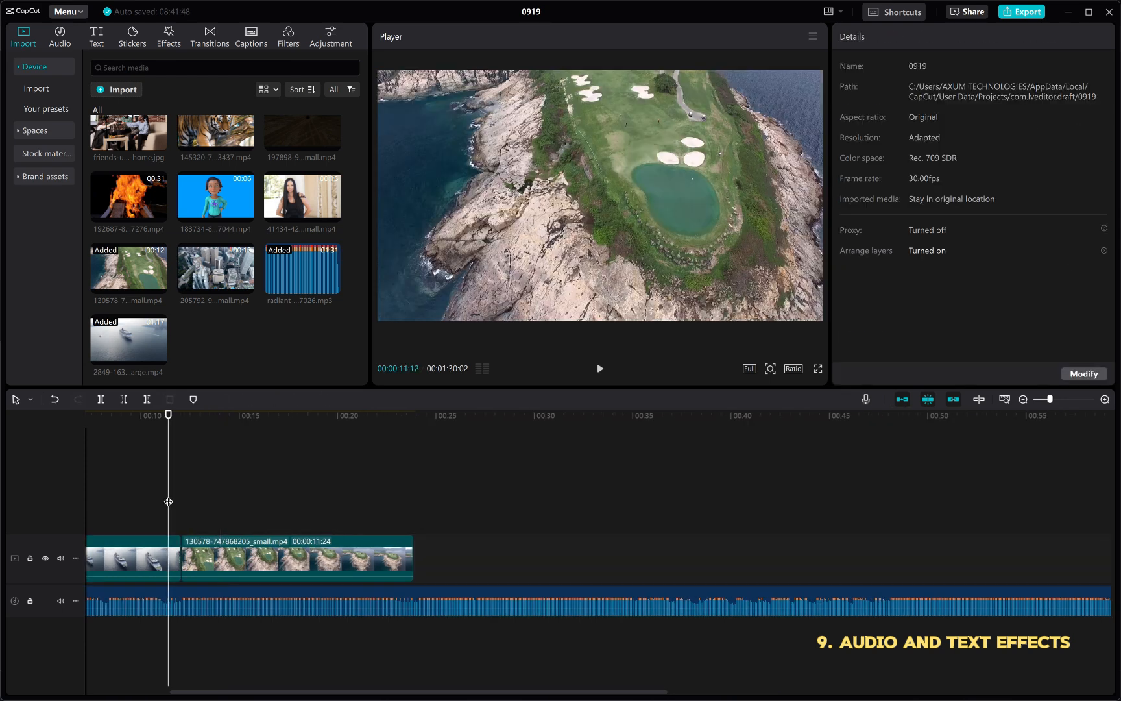
key("space")
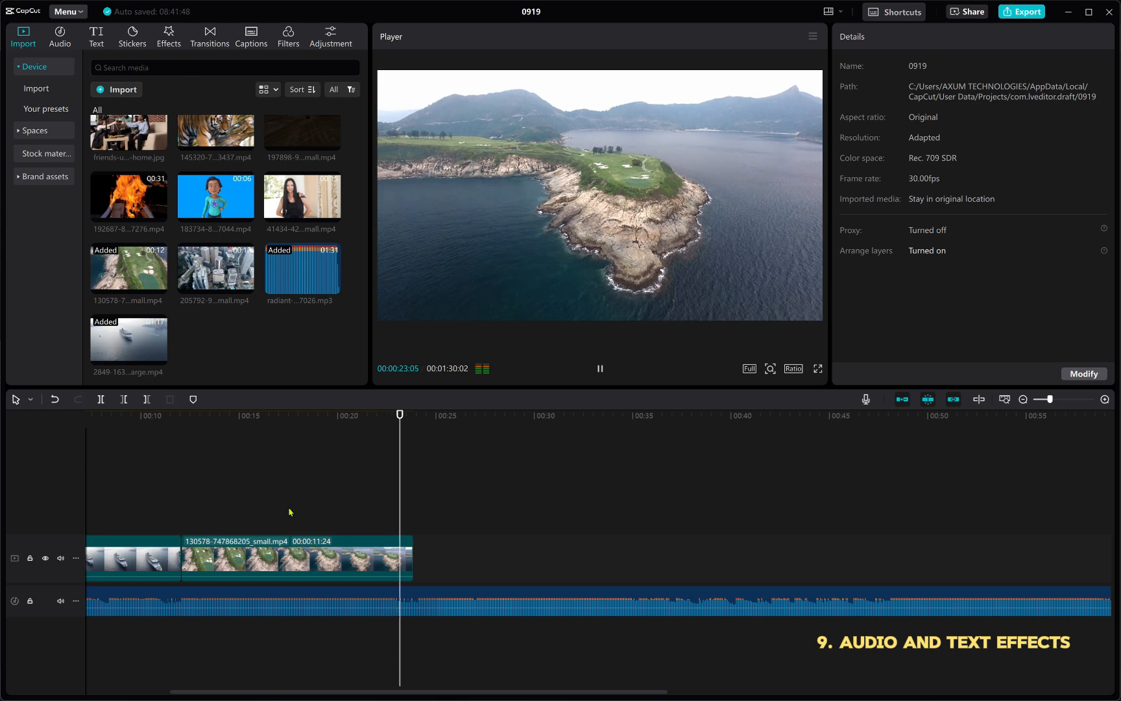
key("space")
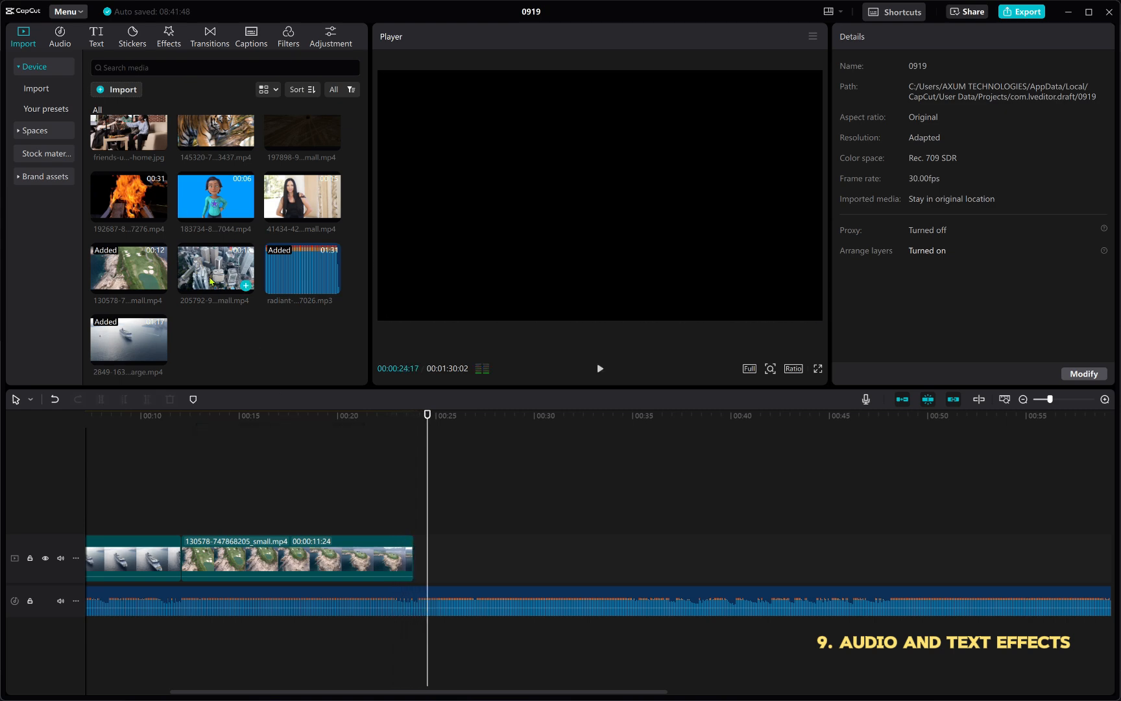
left_click_drag(205, 268, 409, 568)
left_click(386, 496)
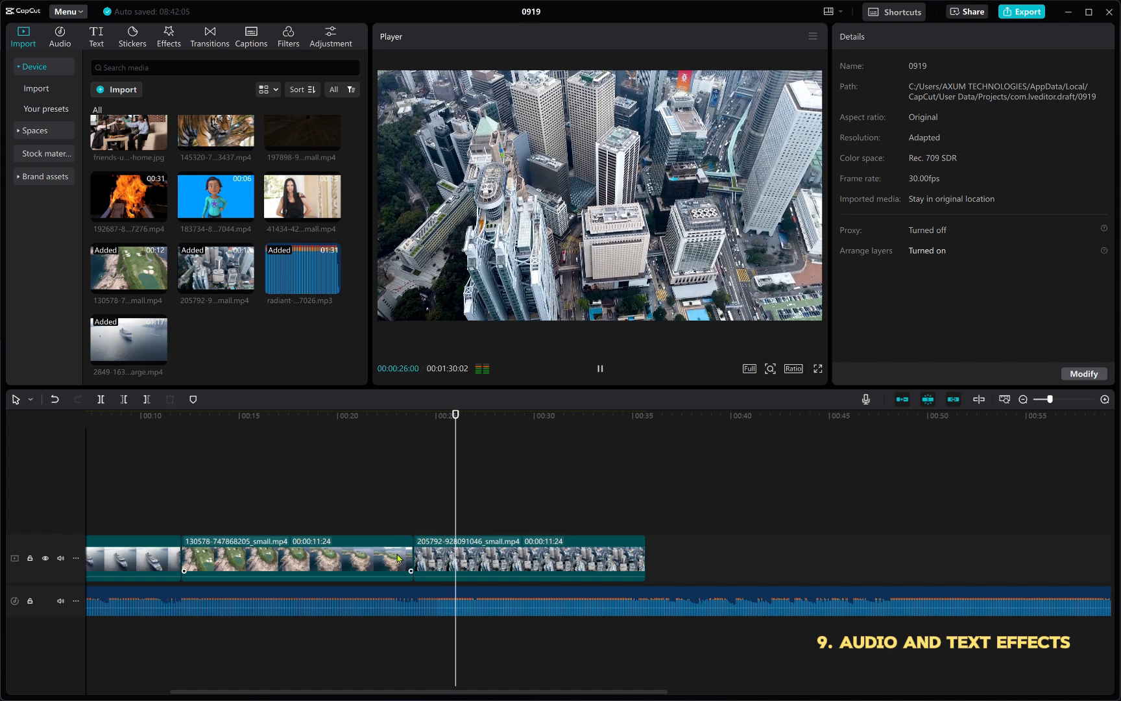
key("space")
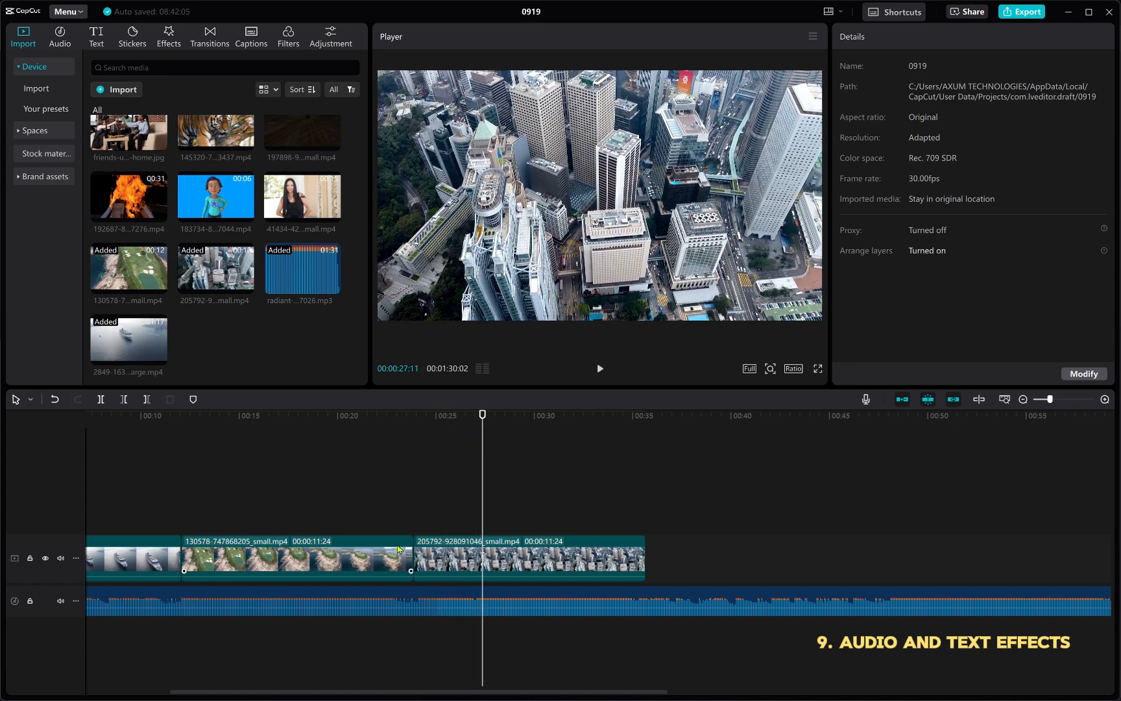
scroll(398, 550, "down", 3, "ctrl")
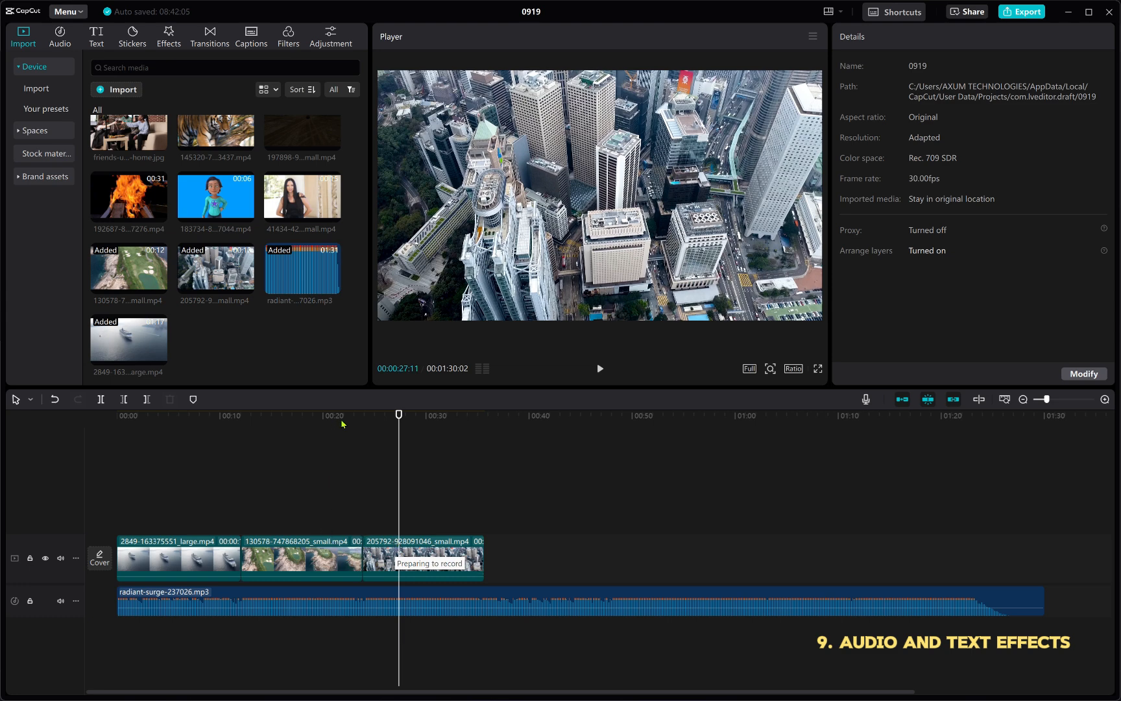
left_click_drag(342, 421, 362, 553)
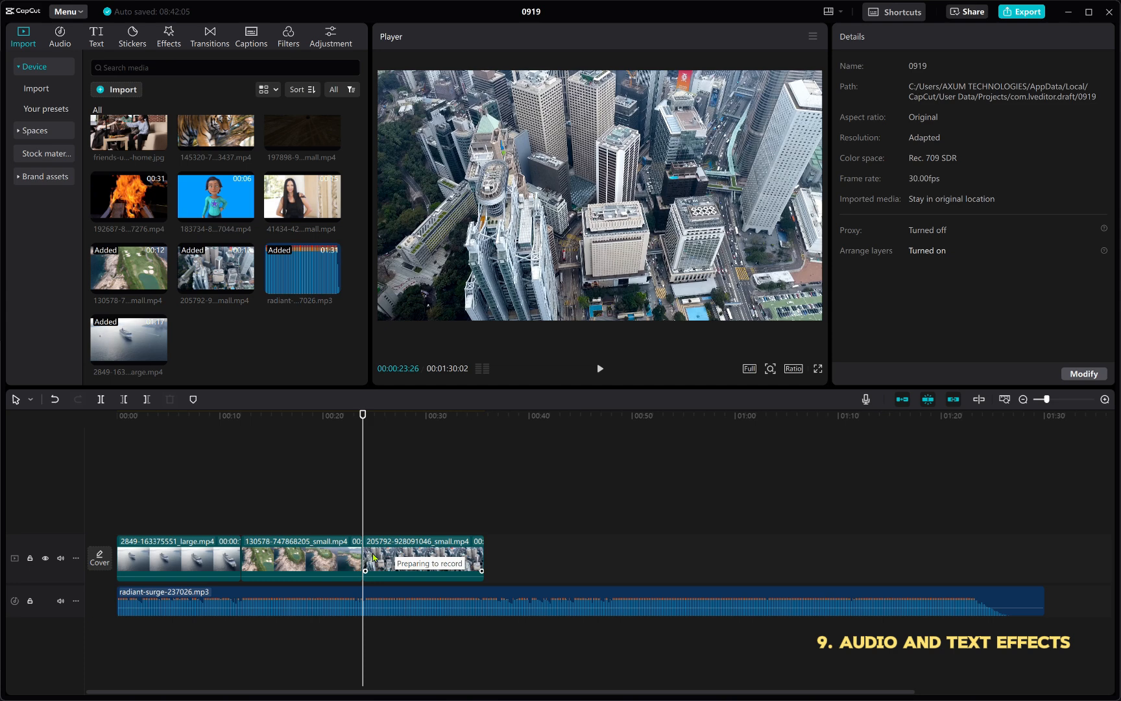
left_click(374, 556)
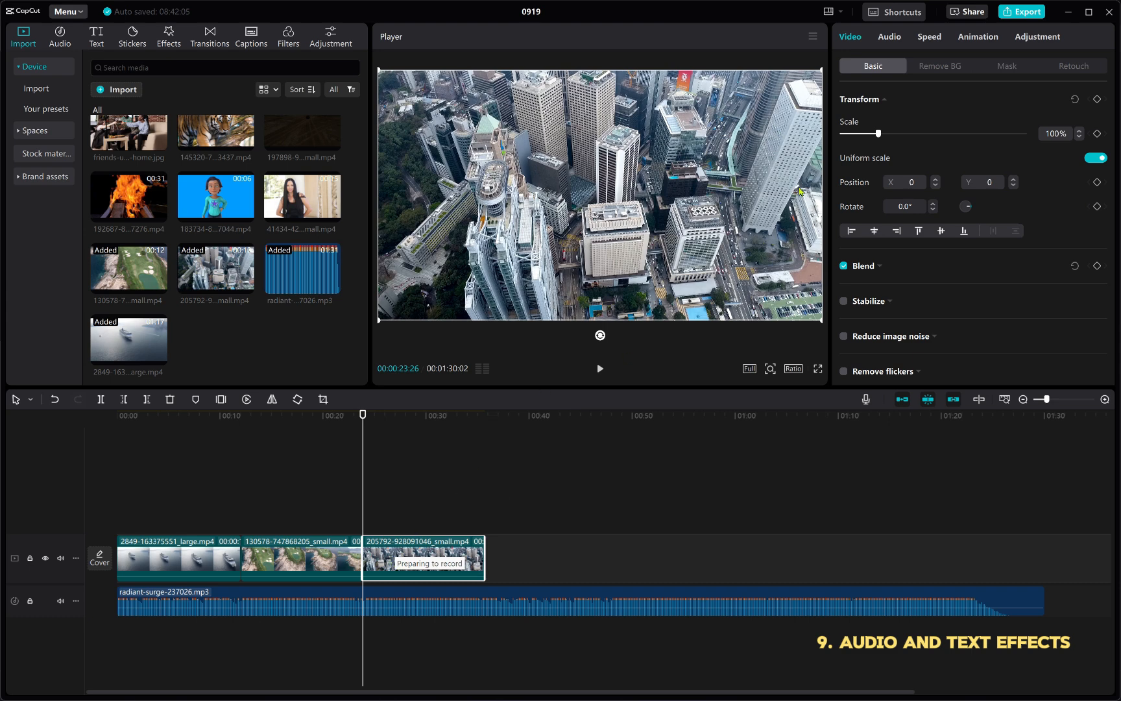
left_click(968, 39)
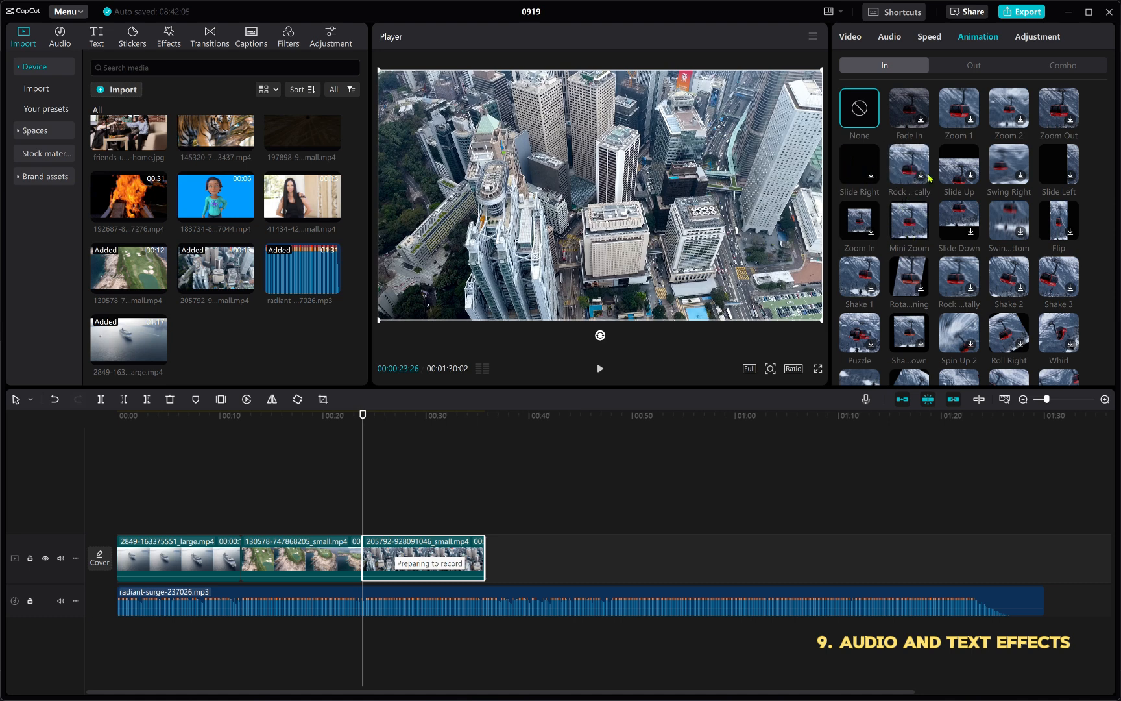
left_click(1018, 180)
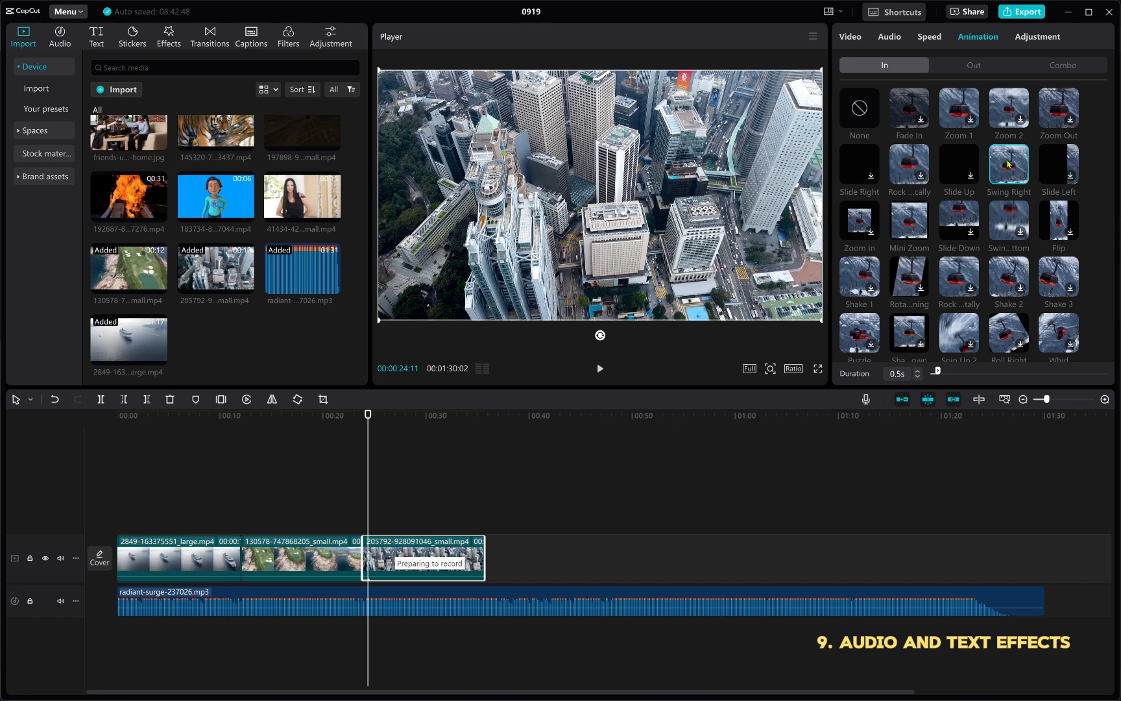
left_click(1009, 162)
Play back the cut into the city clip to check its animation, and return the playhead to that clip's start.
left_click(348, 433)
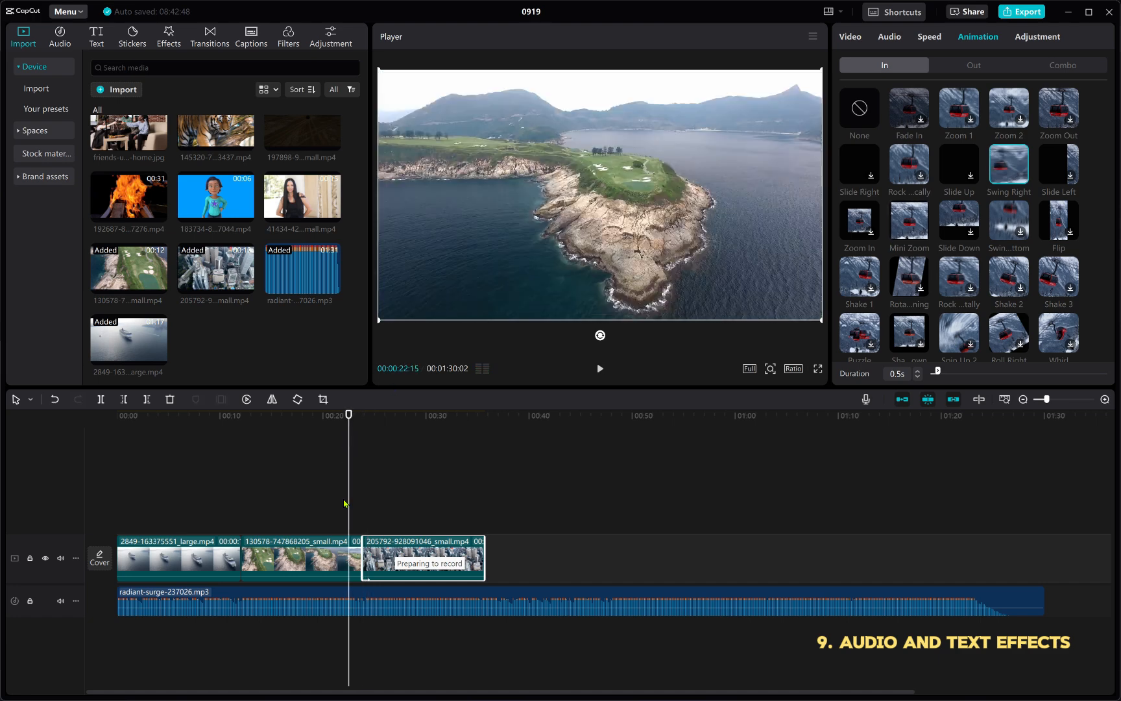
scroll(358, 550, "up", 2, "ctrl")
key("space")
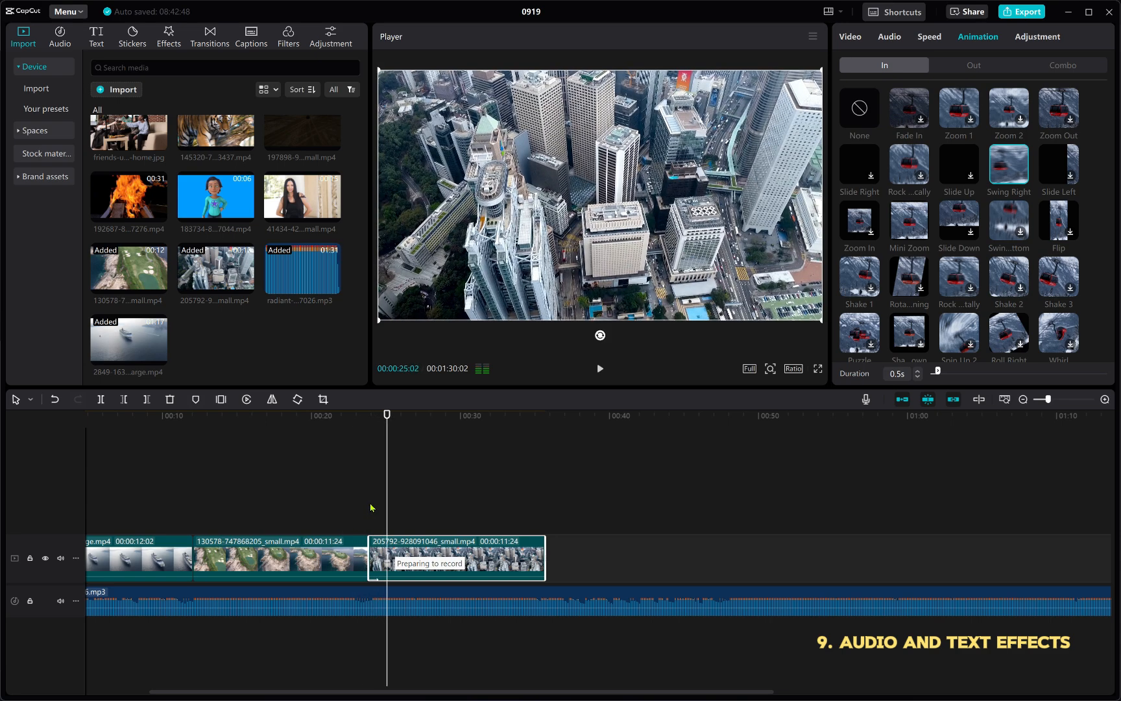
left_click(370, 510)
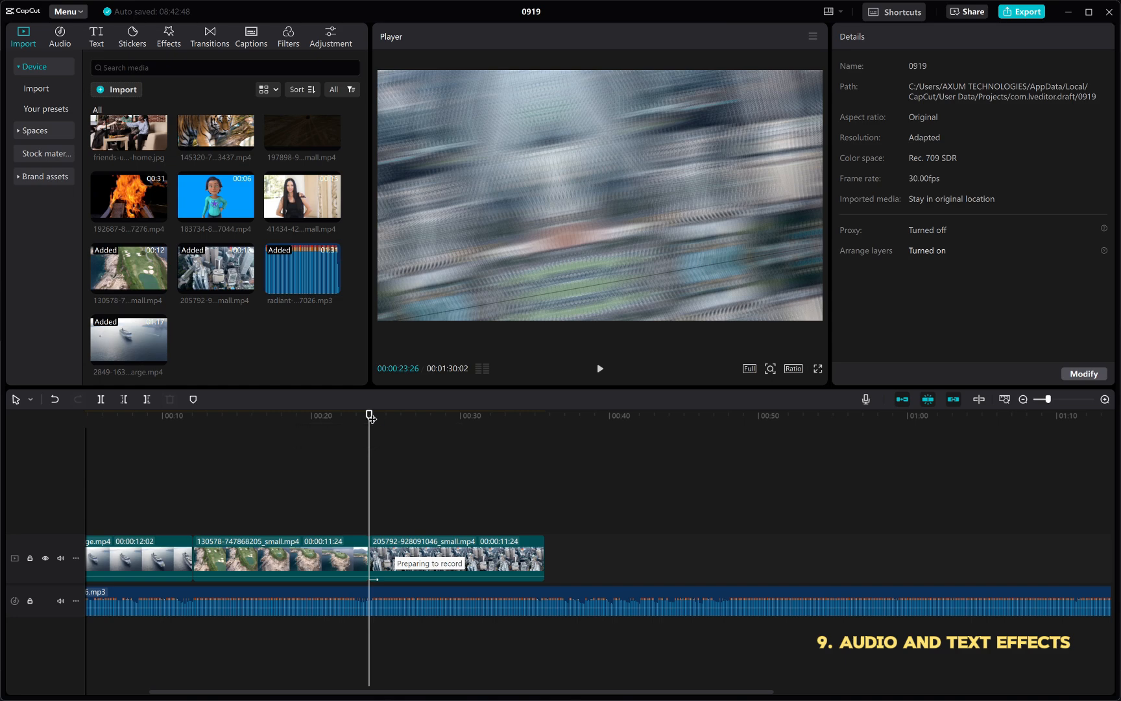
mouse_move(376, 418)
left_mouse_down()
mouse_move(360, 425)
mouse_move(370, 426)
left_mouse_up()
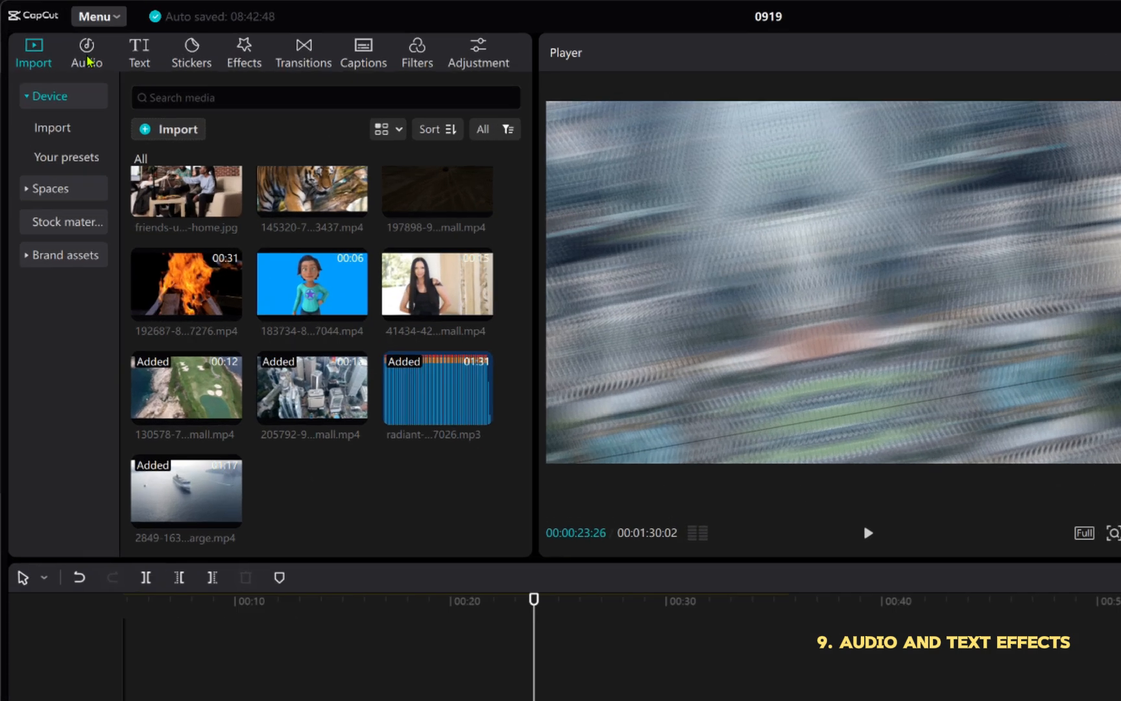
Search the sound effects library for "Whoosh".
left_click(59, 37)
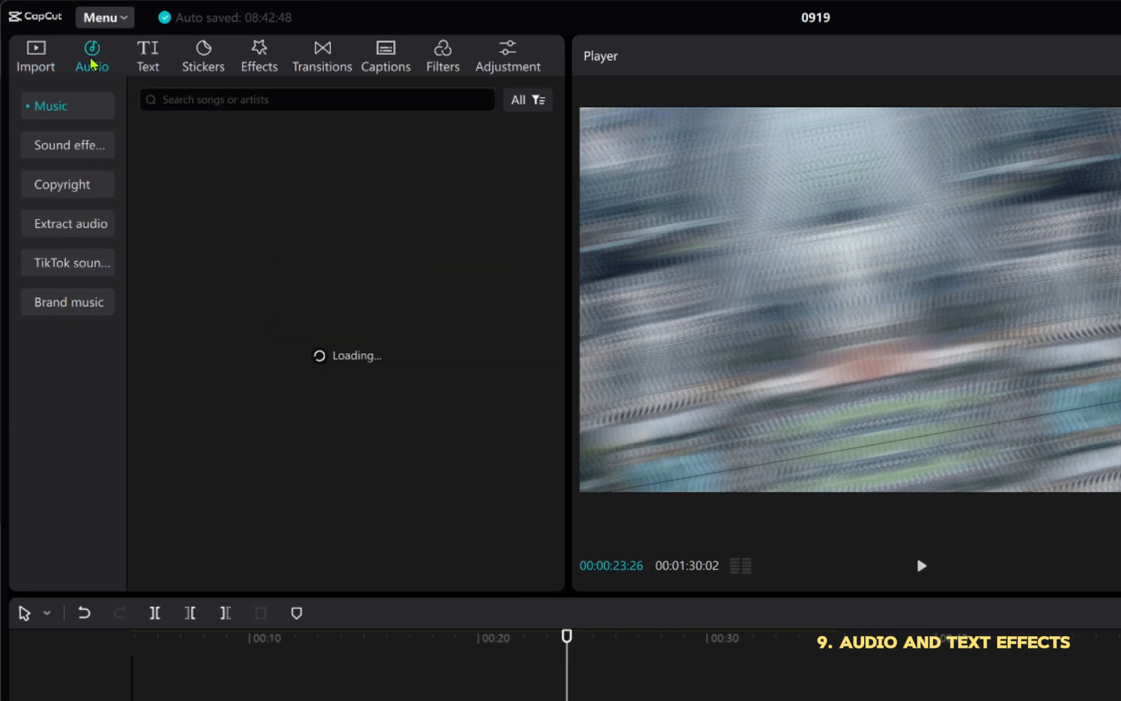
left_click(286, 103)
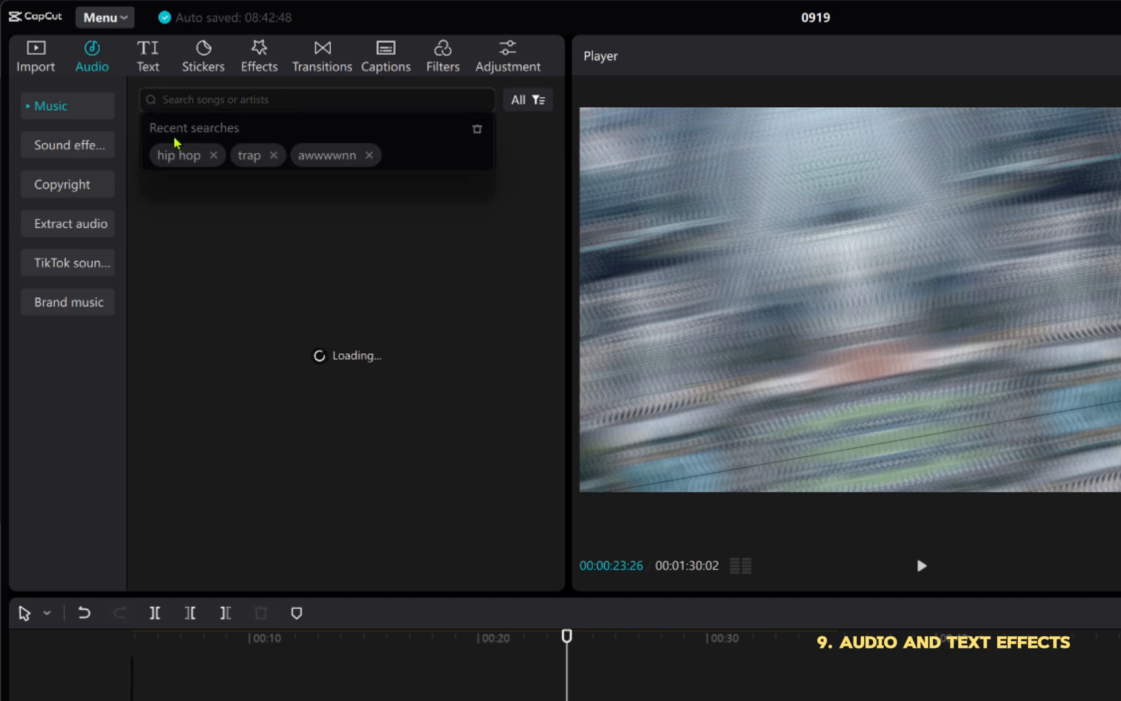
left_click(75, 114)
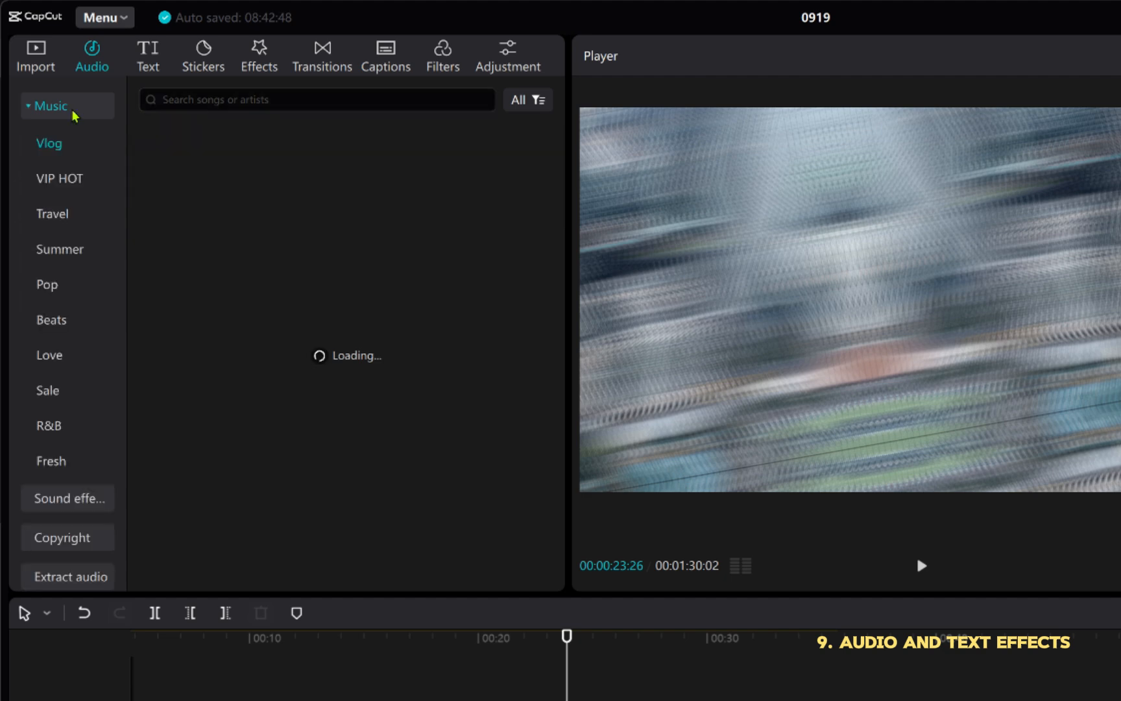
left_click(75, 114)
left_click(65, 146)
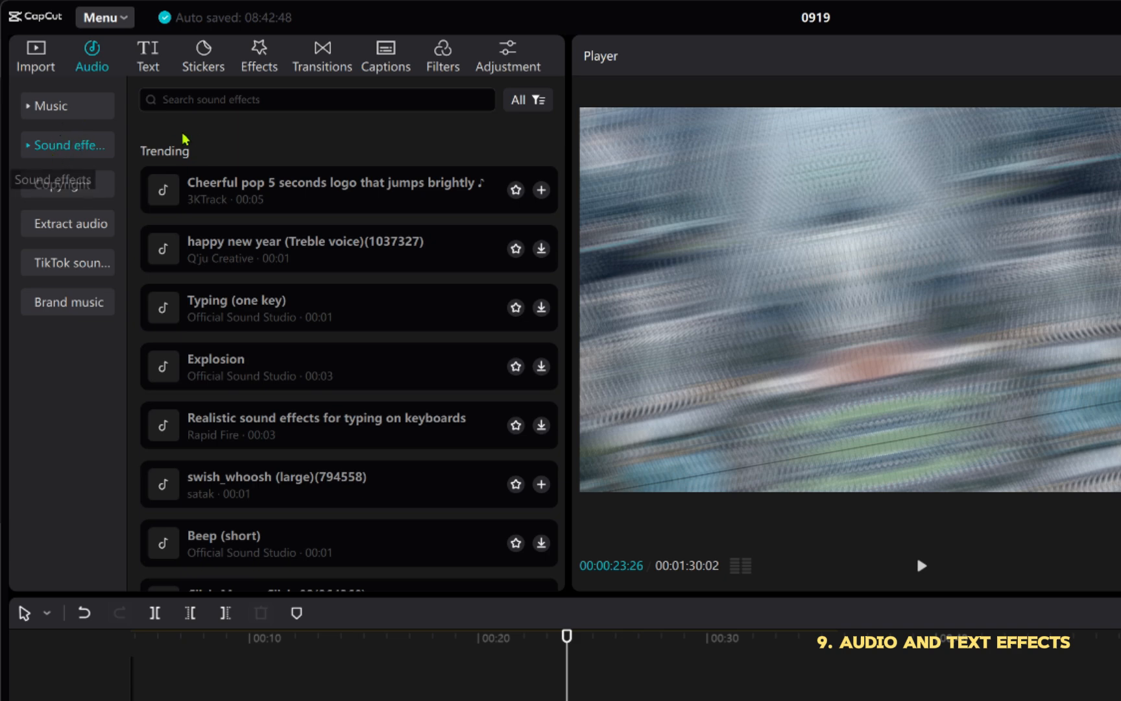
left_click(278, 102)
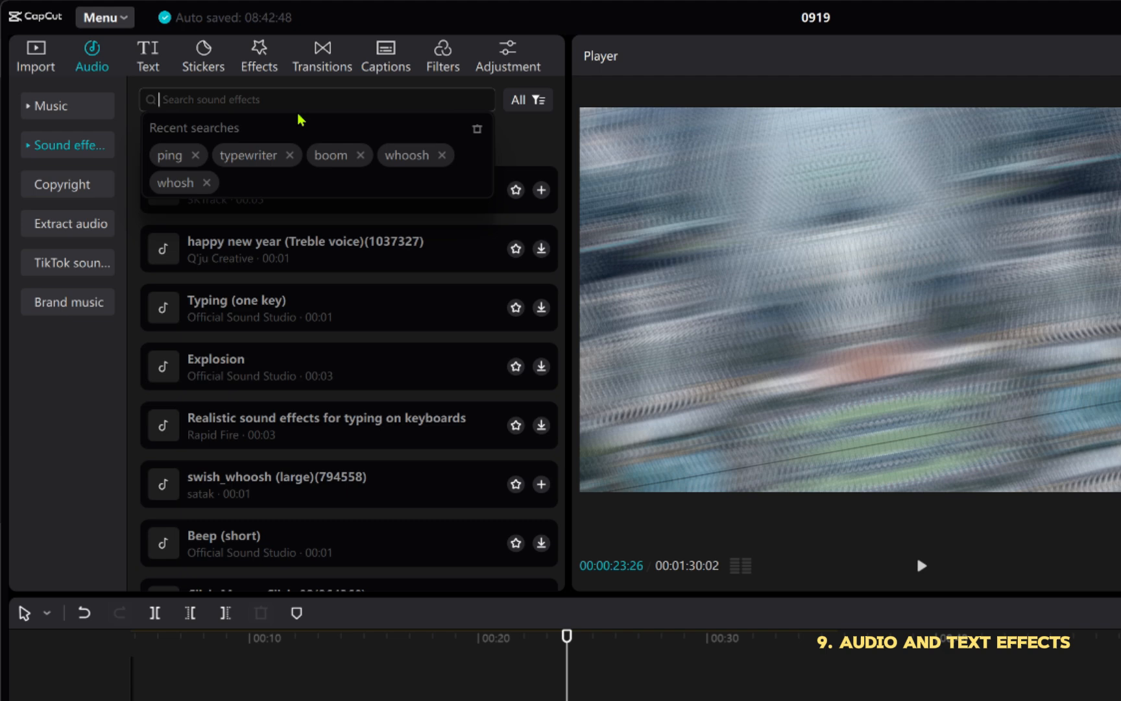
type("w")
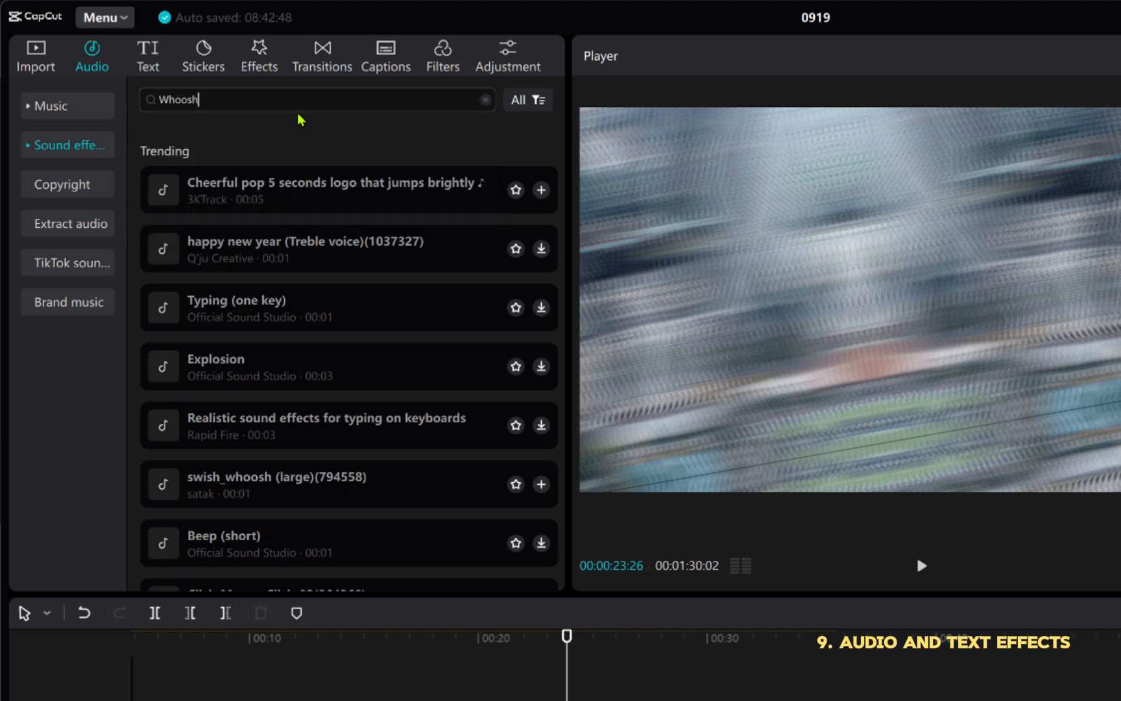
key("Return")
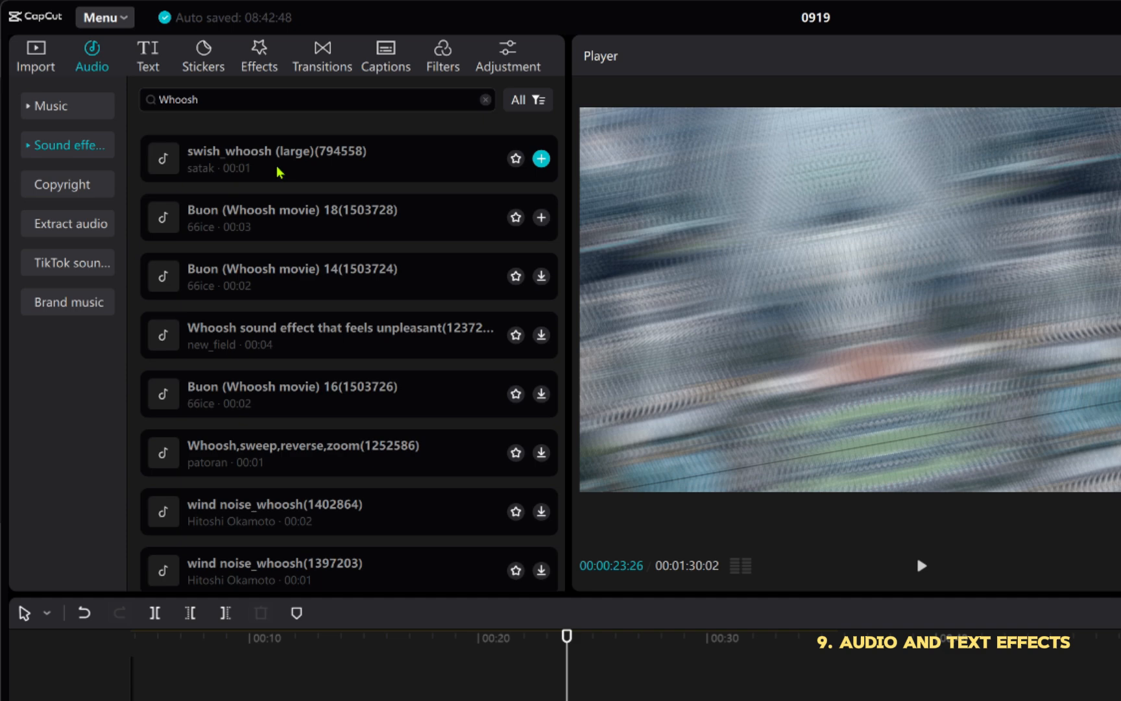
Listen to the first four whoosh sound effects in the results to compare them.
scroll(288, 268, "down", 5)
scroll(224, 271, "up", 5)
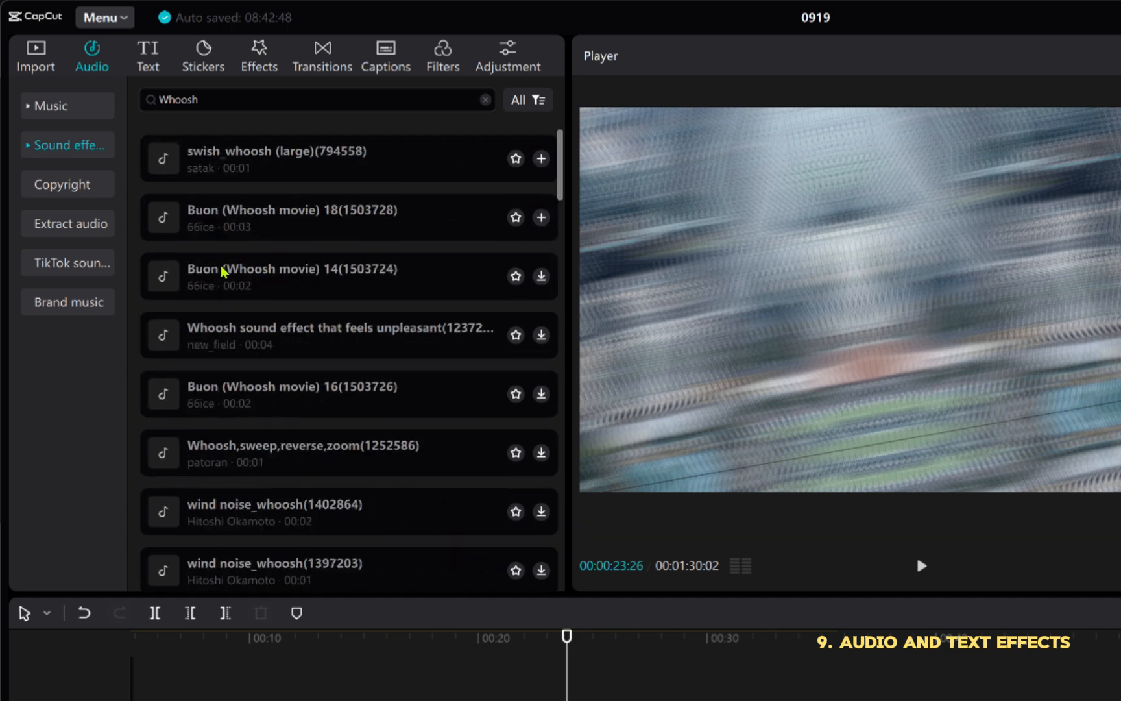
left_click(237, 177)
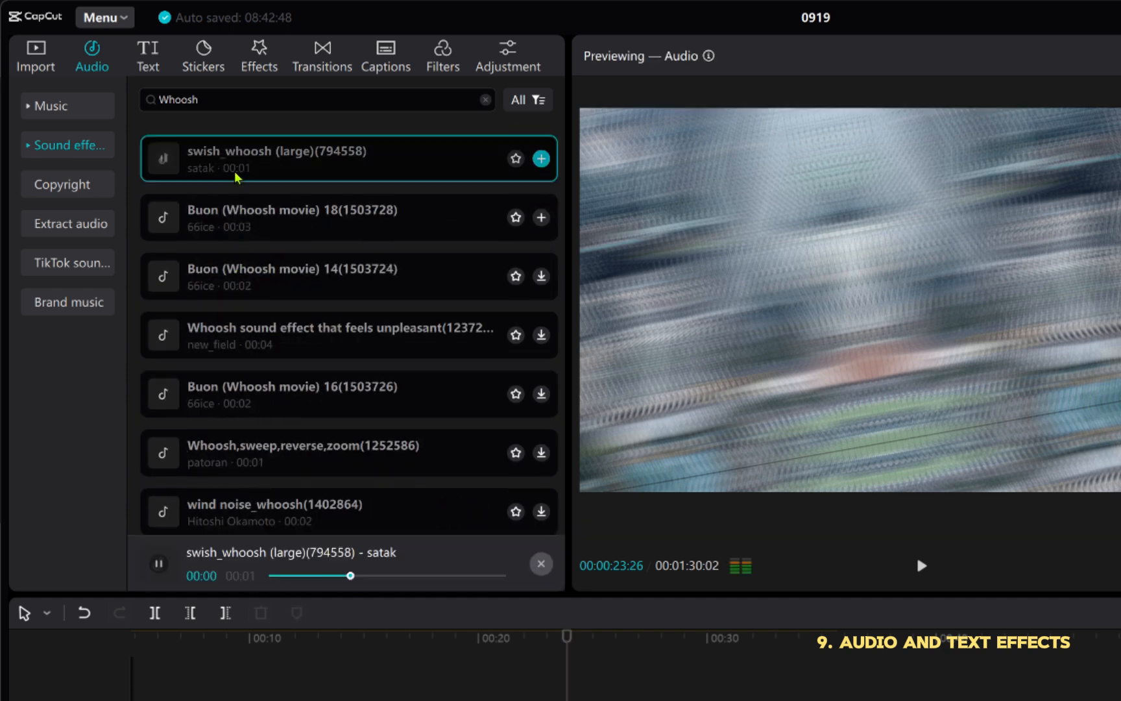
left_click(252, 227)
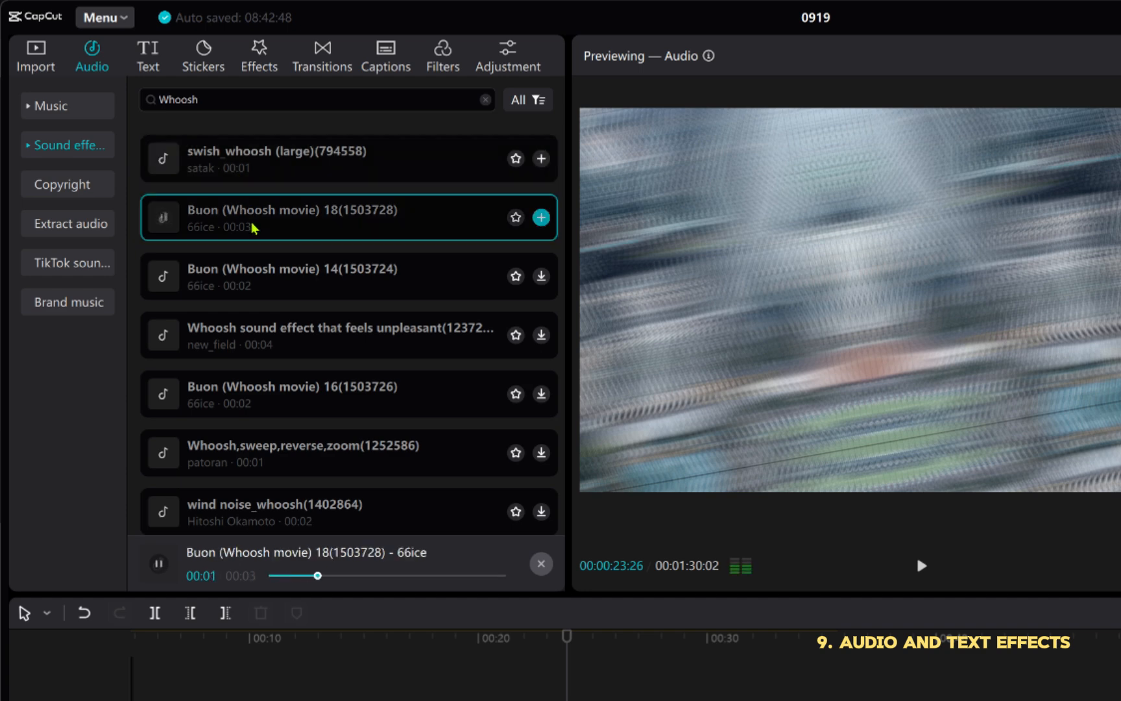
left_click(271, 286)
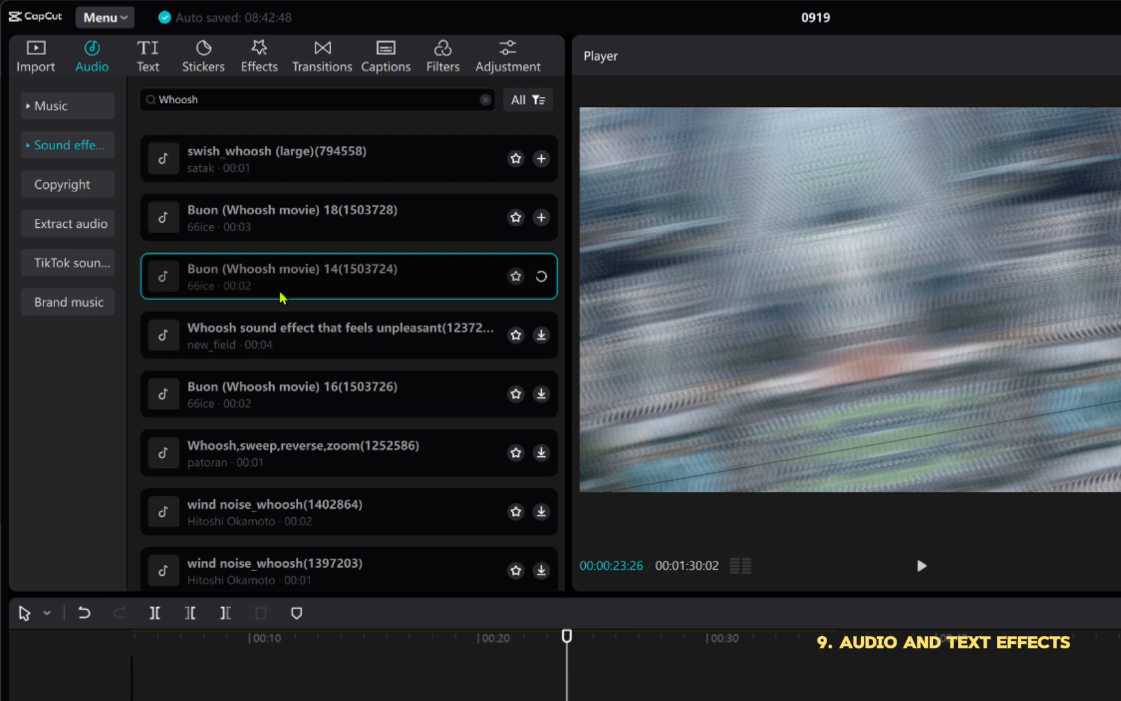
left_click(285, 347)
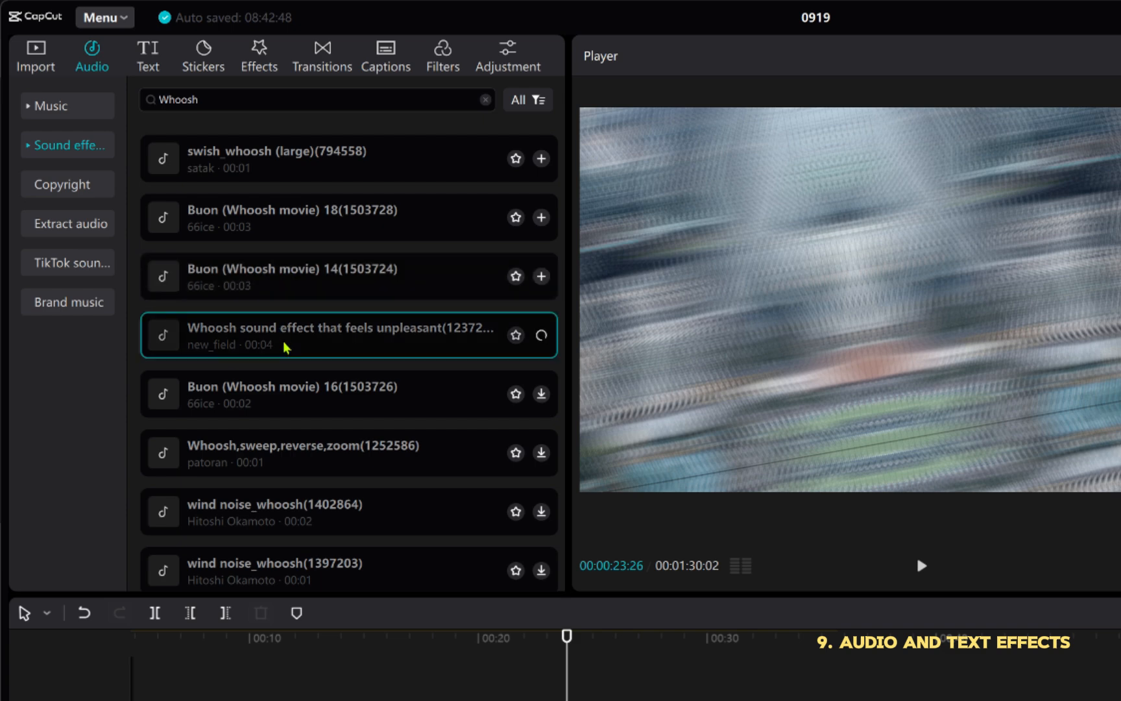
left_click(272, 290)
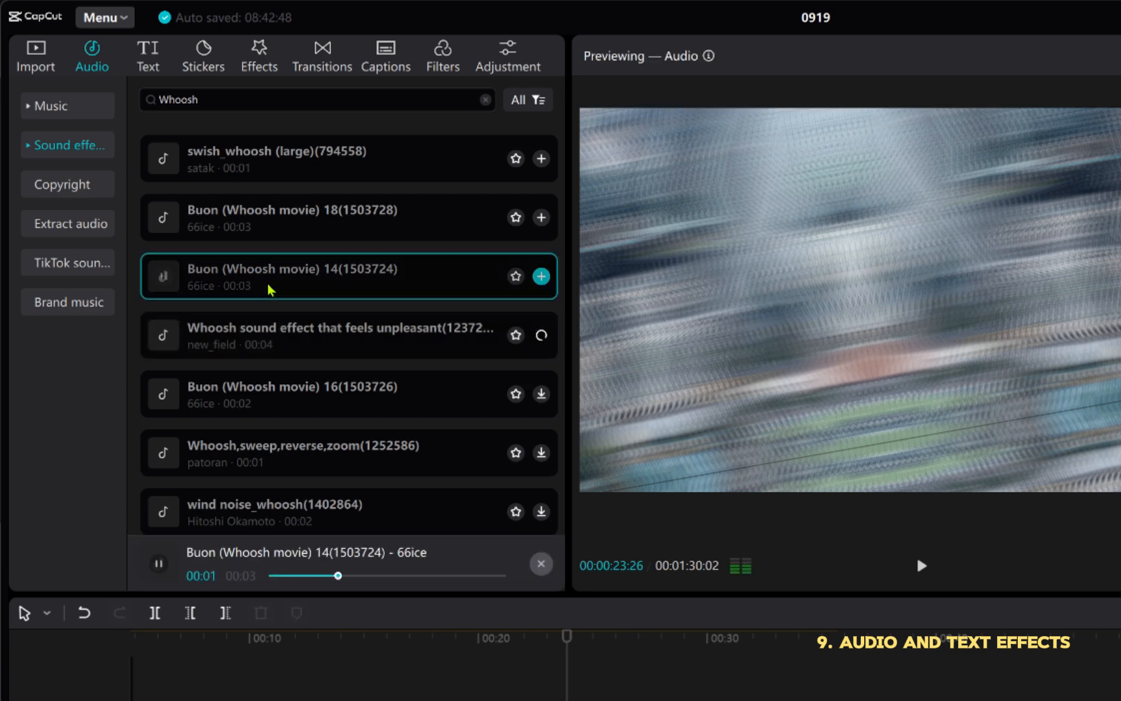
left_click(284, 338)
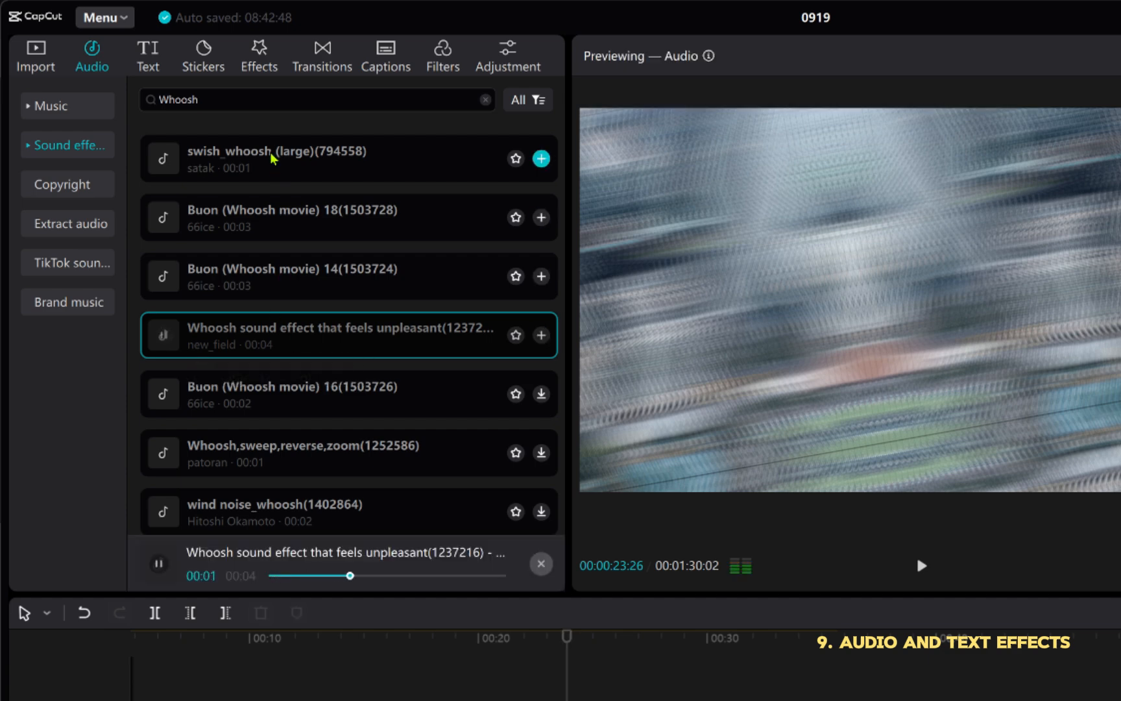
left_click(275, 167)
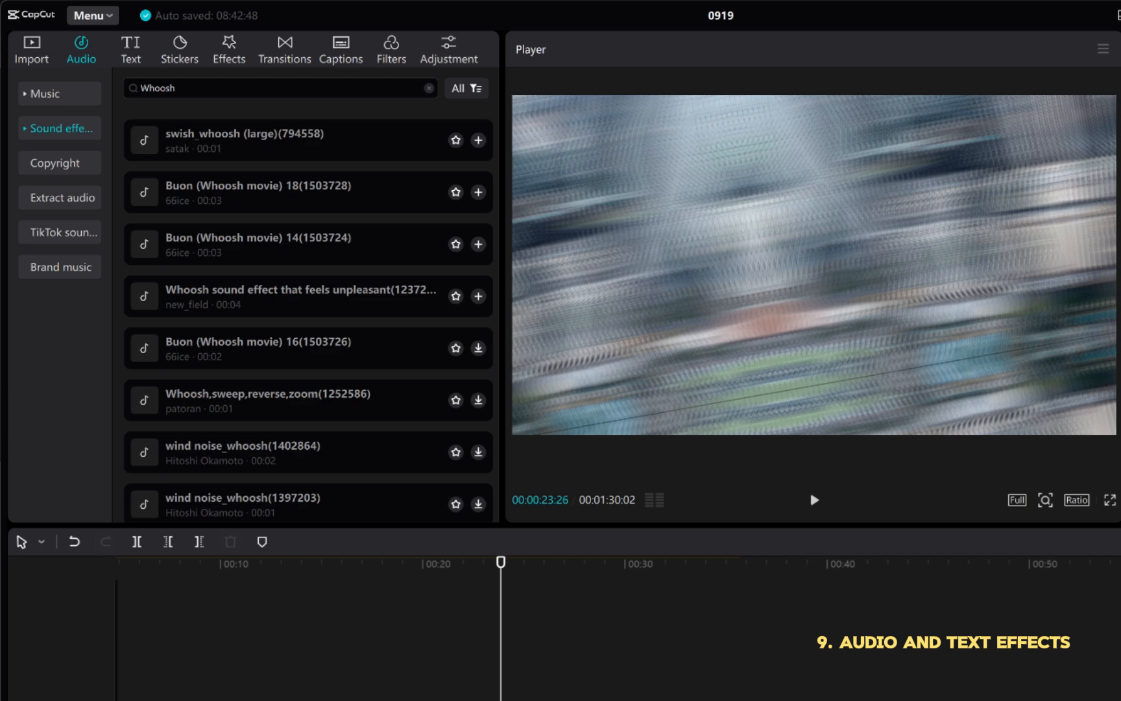
Add swish_whoosh (large) on a new audio track below the music at the city clip's start, and play back the cut.
left_click_drag(234, 140, 372, 634)
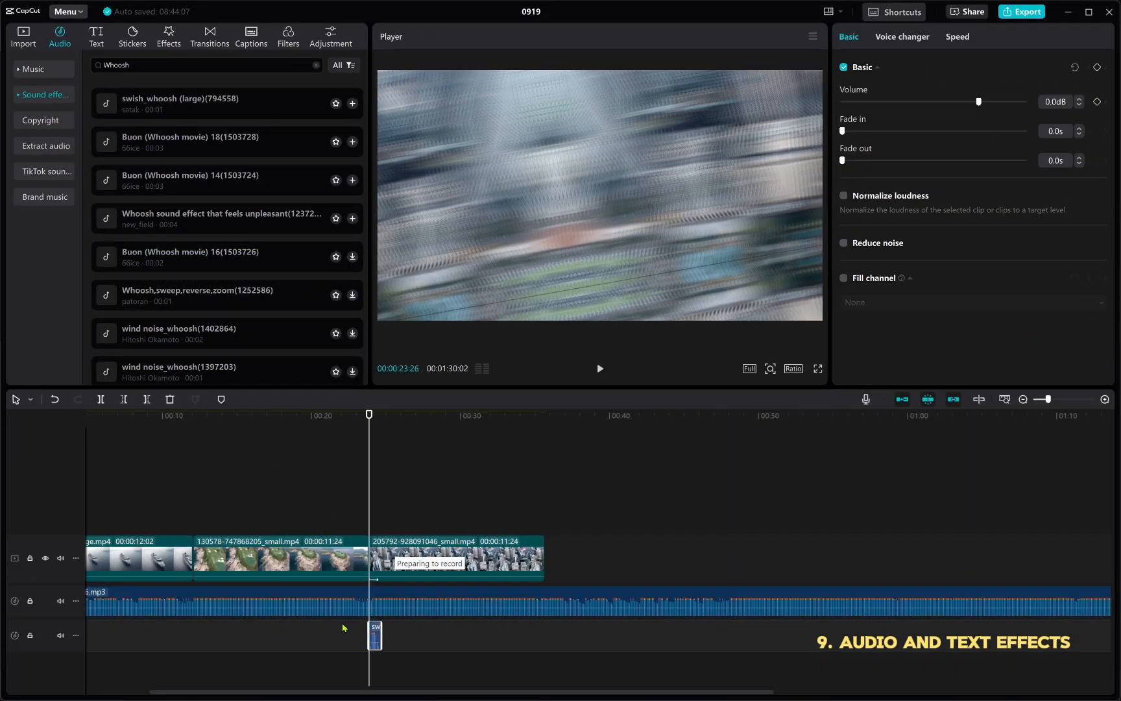
left_click(368, 638)
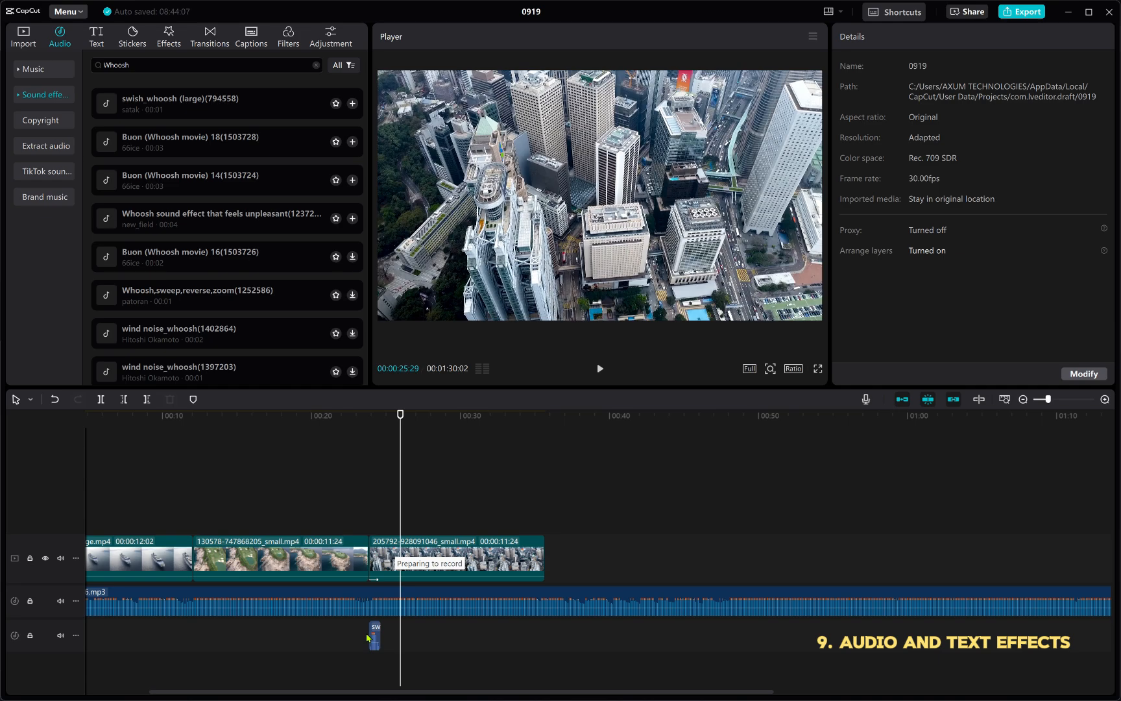
scroll(374, 633, "up", 3)
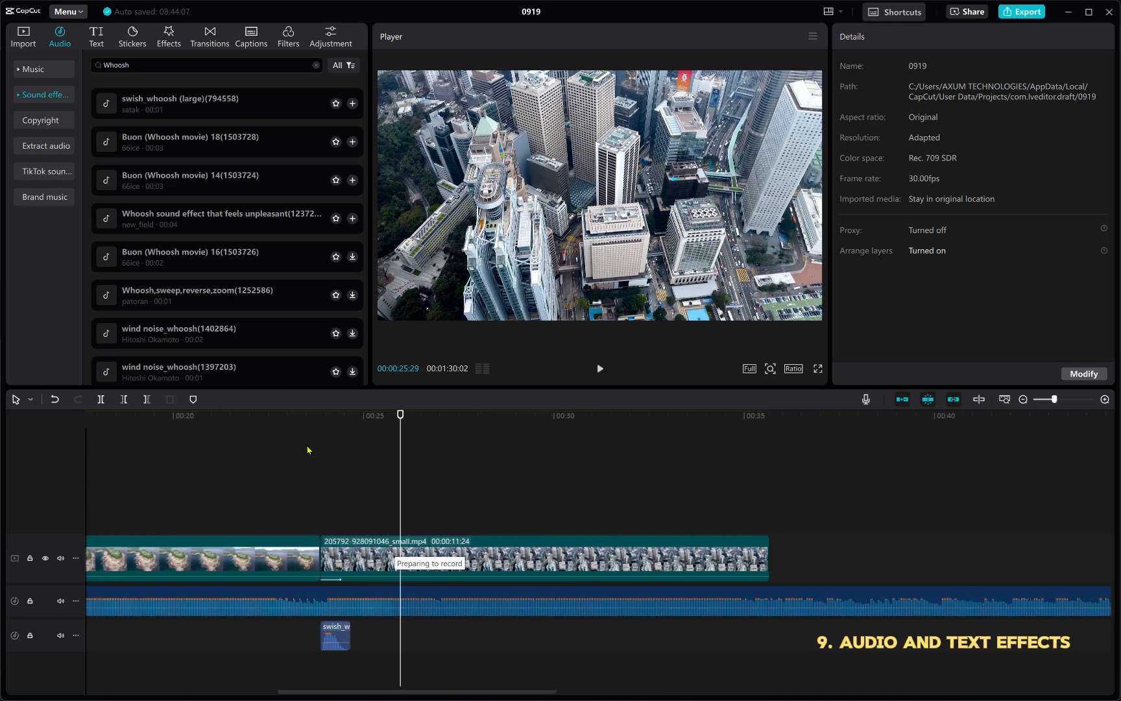
left_click(298, 432)
key("space")
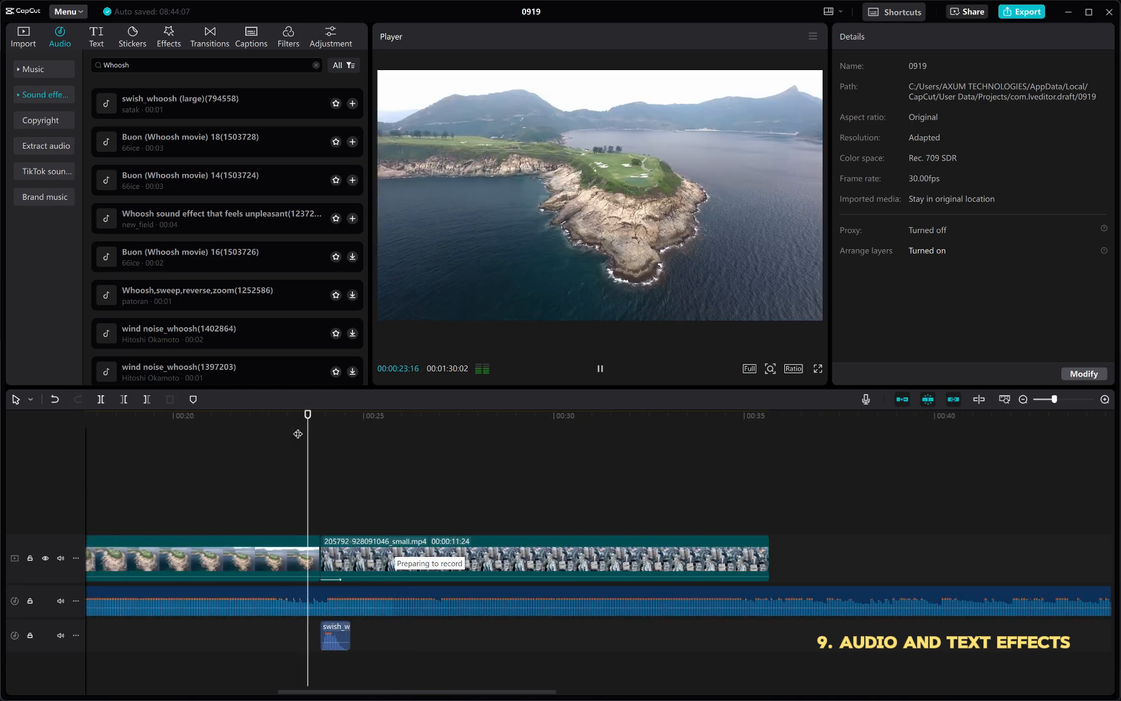
key("space")
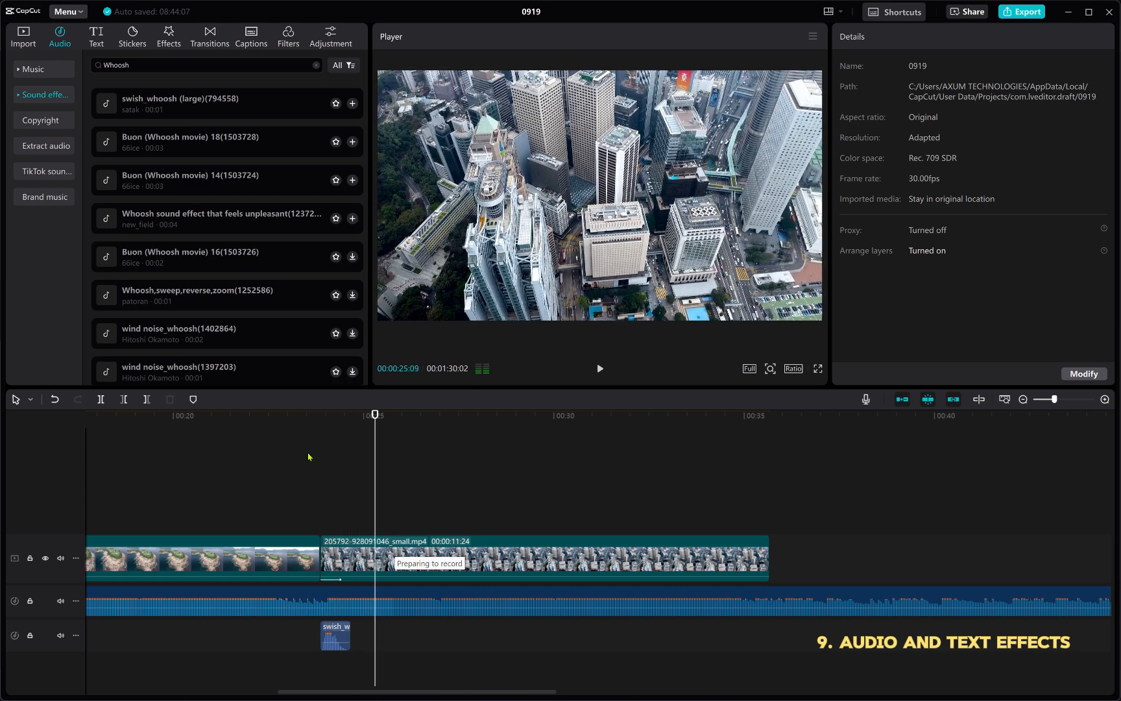
Lower the background music's volume to -5.3 dB and play back the result.
left_click_drag(334, 608, 335, 610)
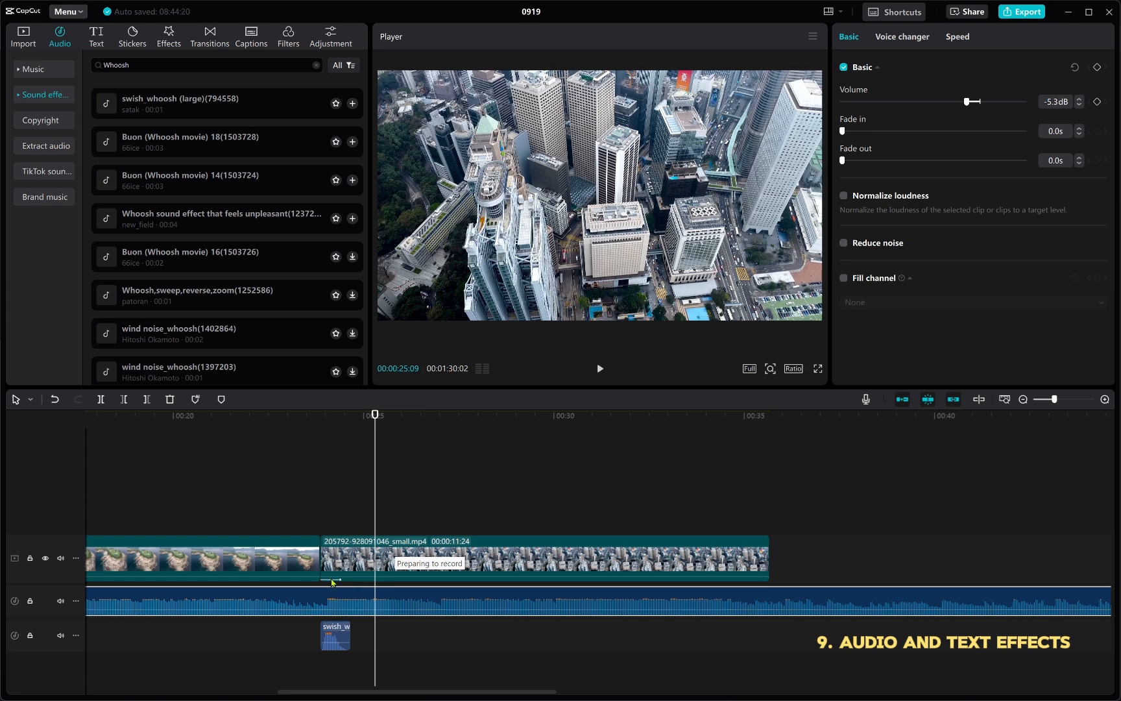
left_click(287, 493)
key("space")
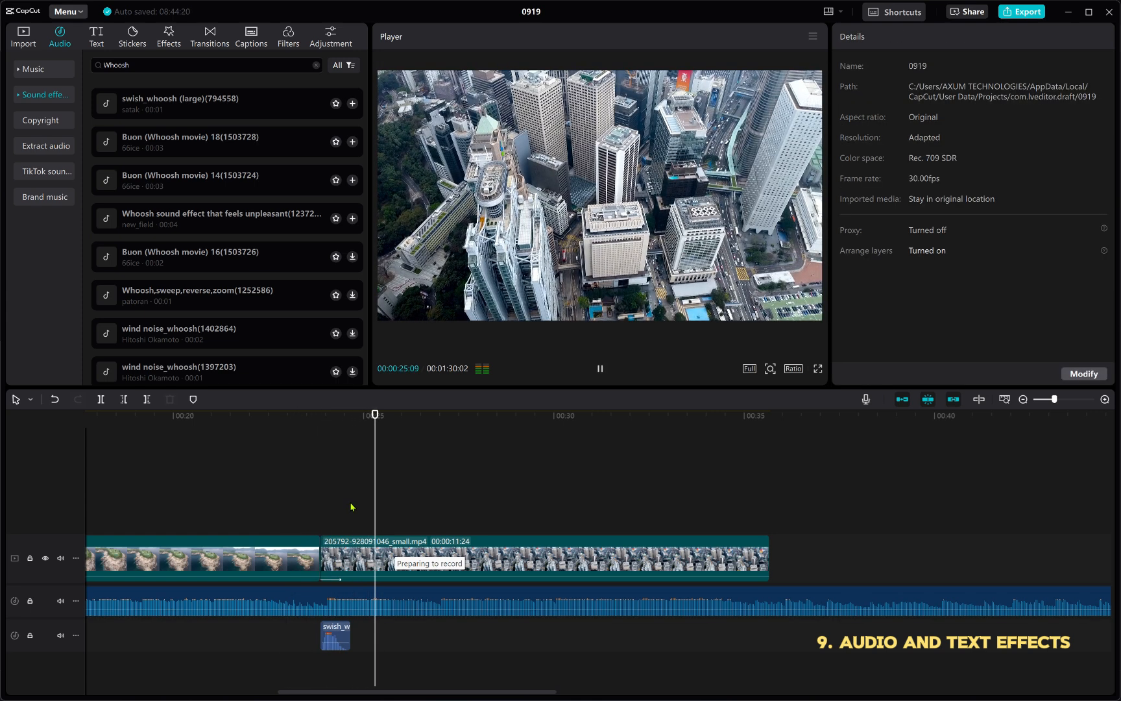
Stop the playback and place the playhead at the cut between the second and third video clips.
scroll(352, 508, "down", 5)
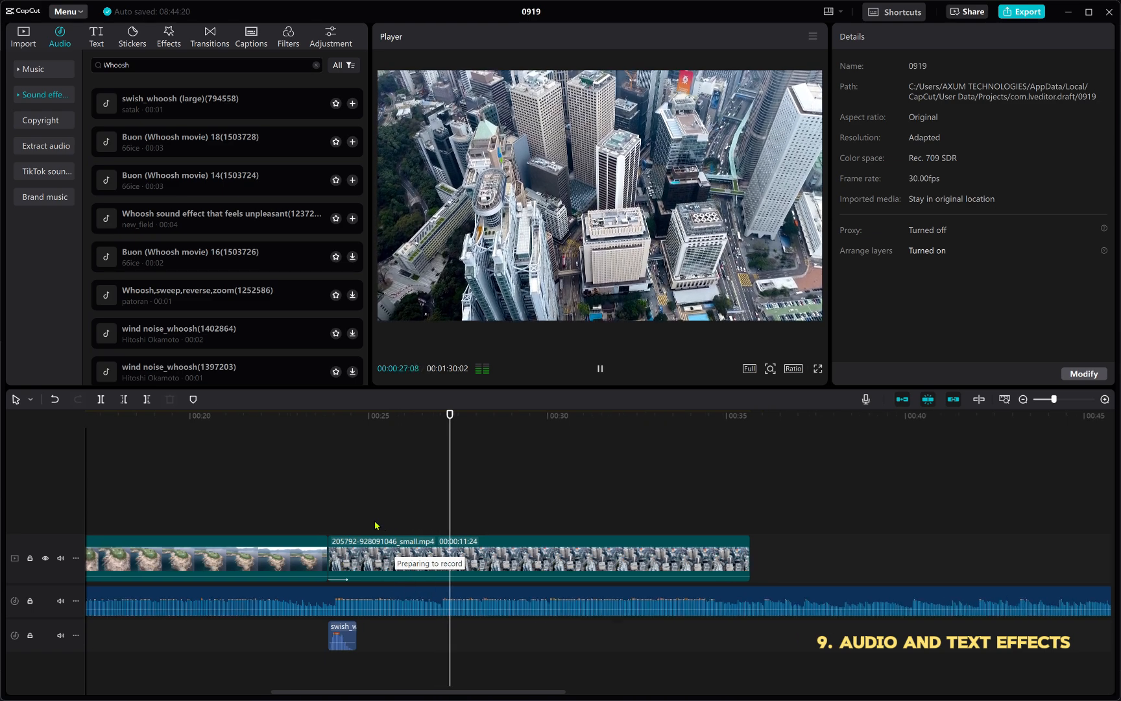
scroll(338, 508, "down", 1)
key("space")
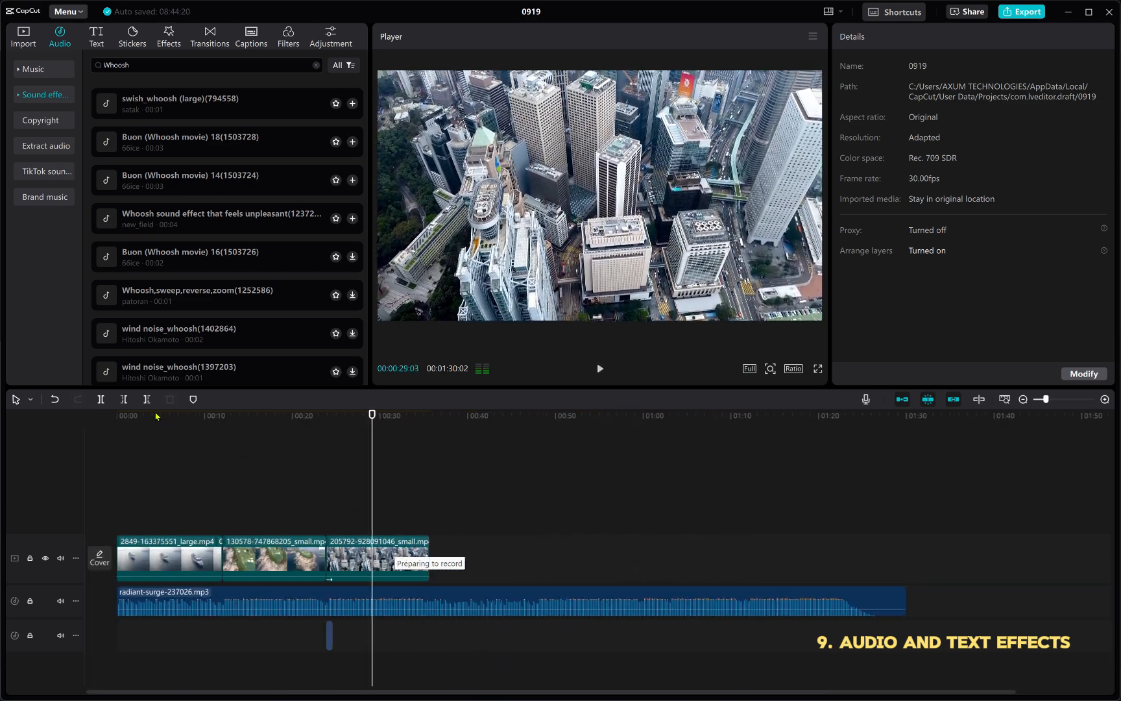
left_click(166, 426)
left_click_drag(166, 426, 327, 539)
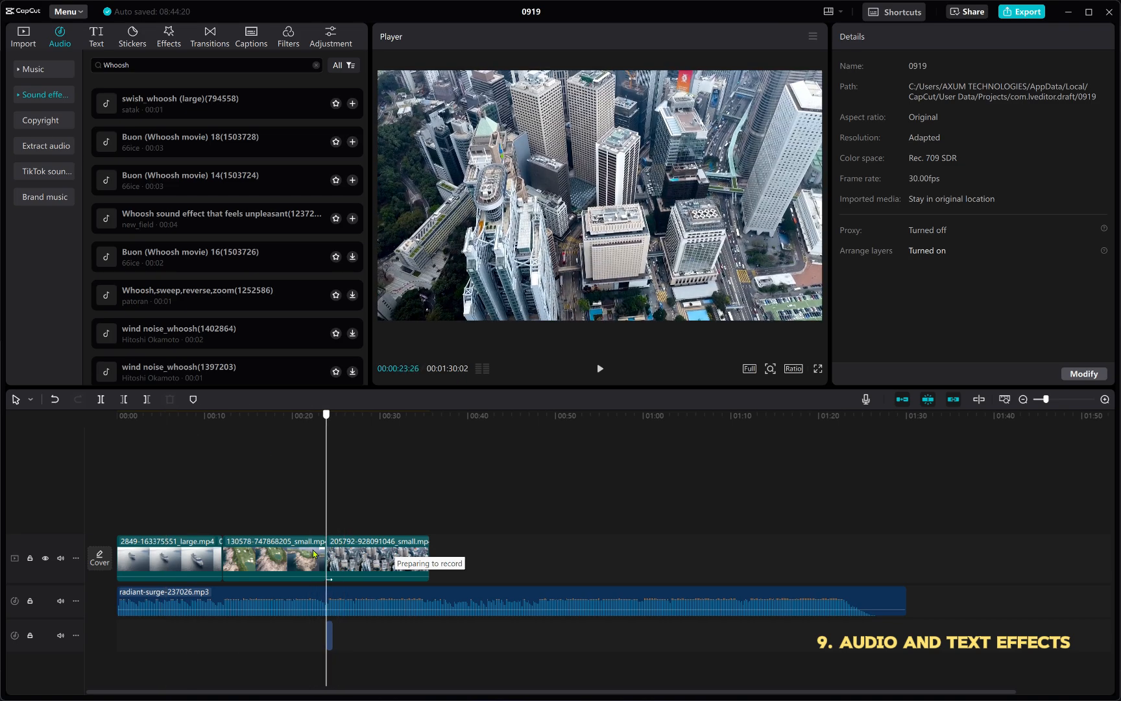
Select the background music clip, return the playhead to the timeline's start and show the imported media.
scroll(361, 603, "up", 5)
left_click(362, 604)
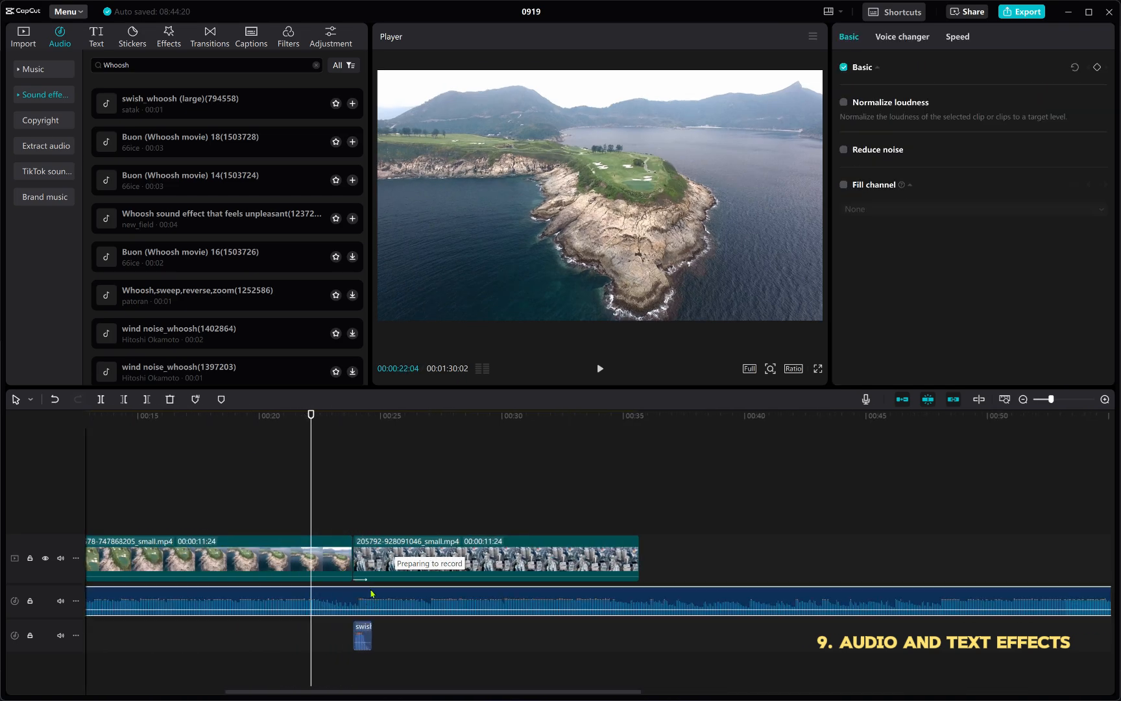
left_click_drag(312, 417, 300, 468)
scroll(270, 482, "down", 2)
left_click_drag(300, 420, 71, 464)
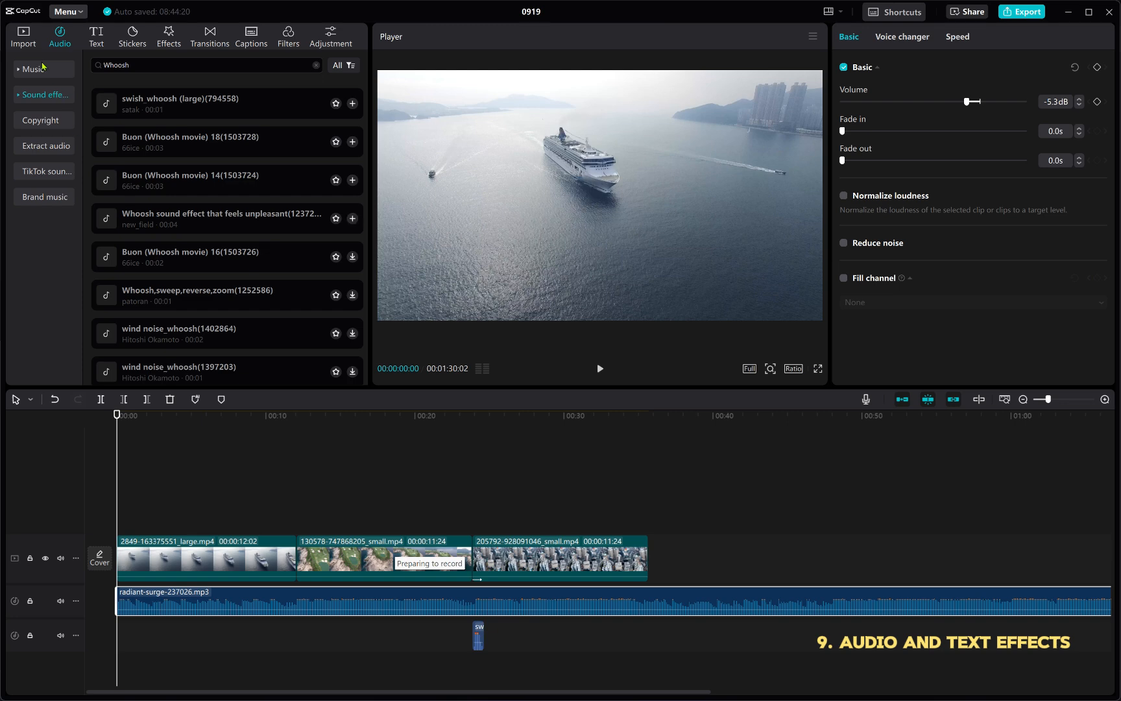
left_click(22, 36)
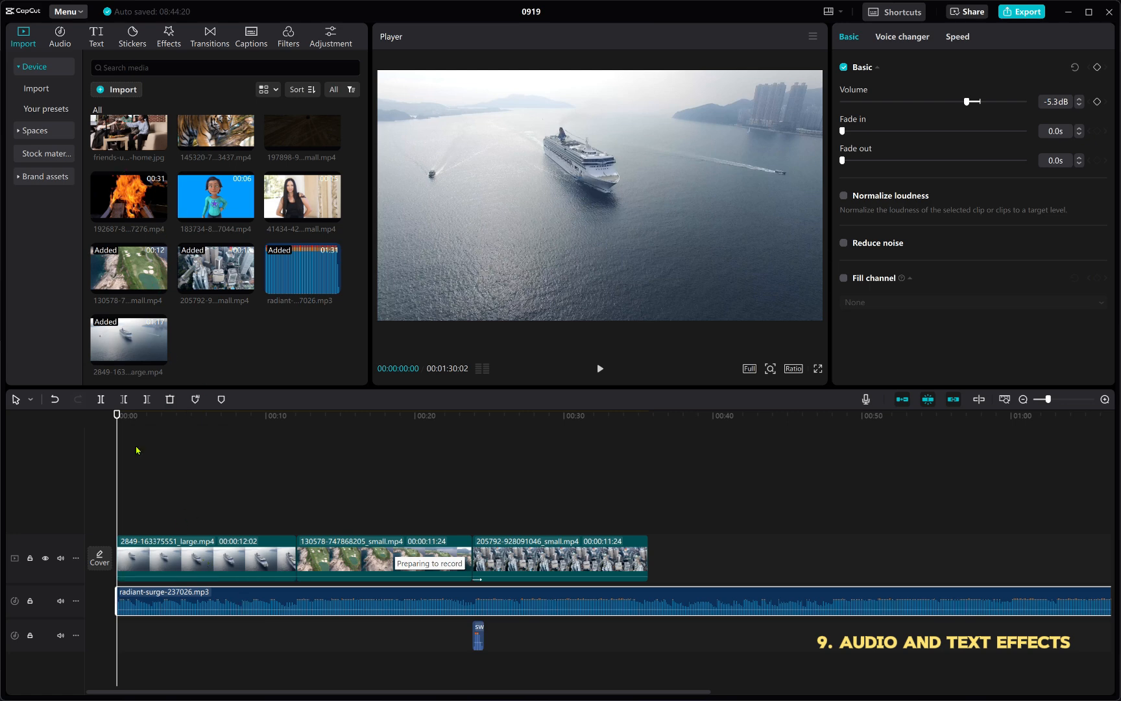
Review the entrance animations of the third video clip and scrub through its cut from the second clip.
left_click_drag(117, 417, 458, 555)
left_click(501, 548)
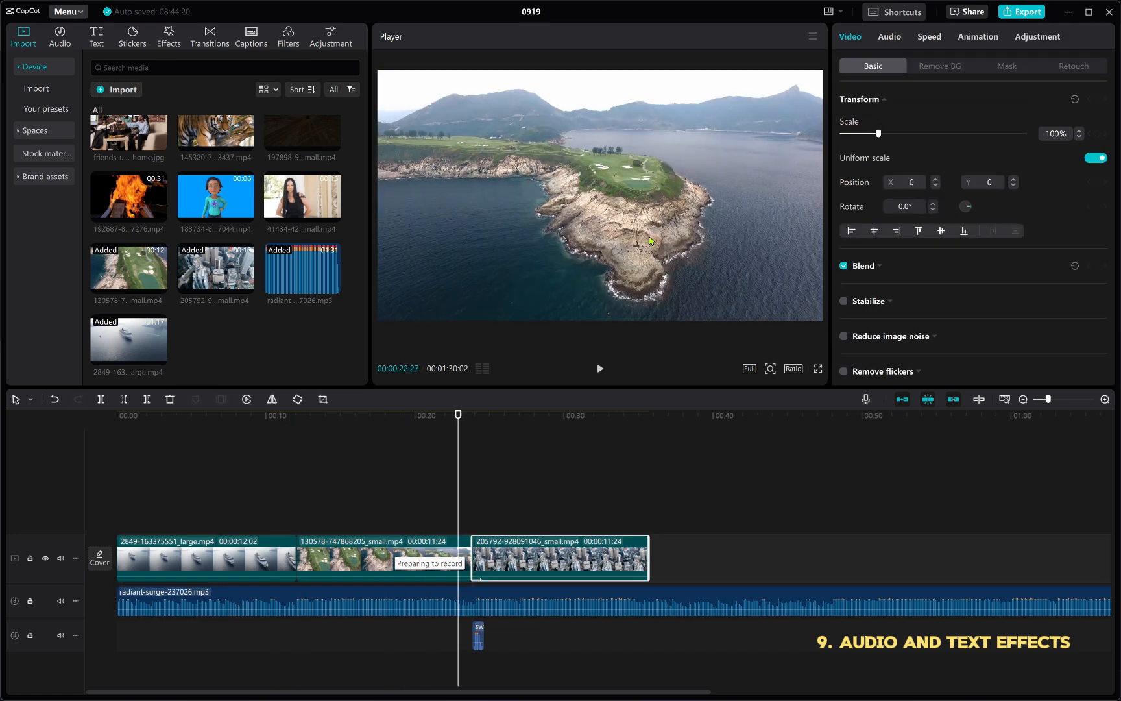
left_click(976, 43)
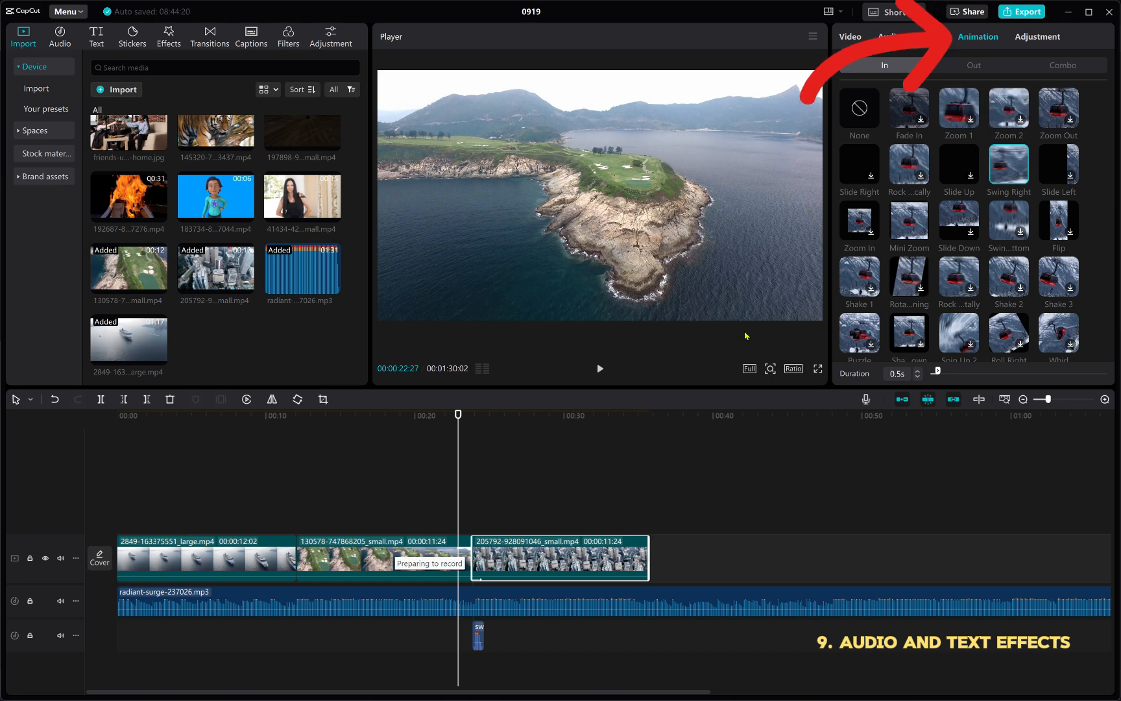
scroll(921, 244, "down", 2)
scroll(921, 244, "up", 2)
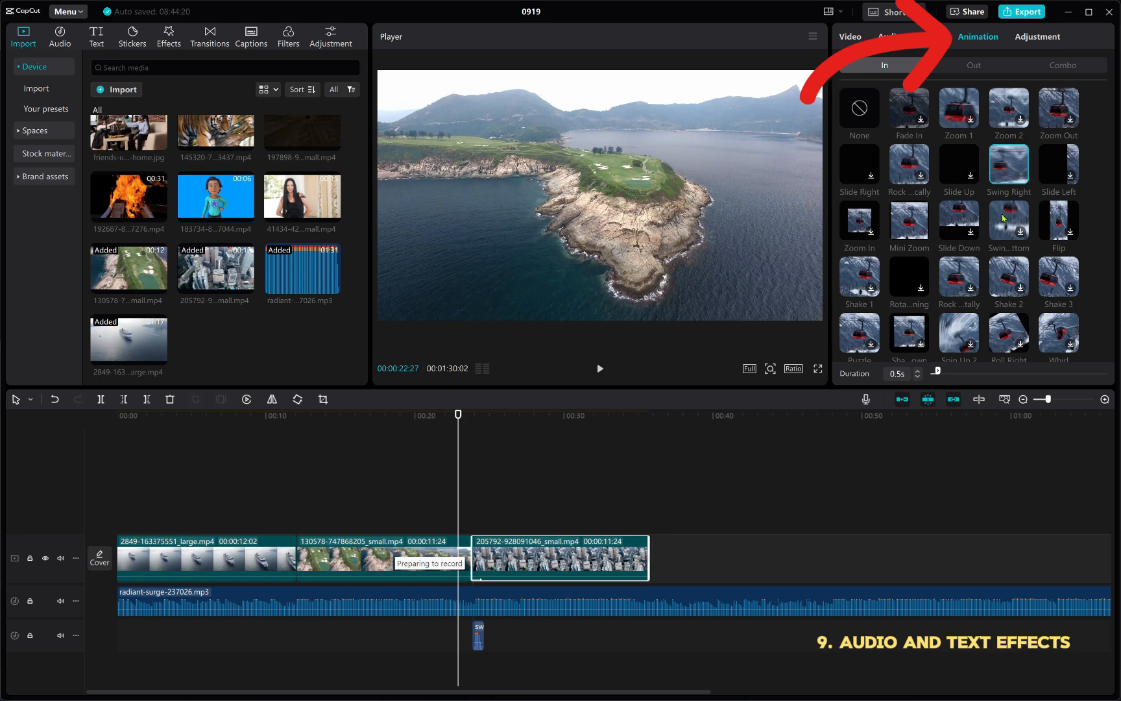
left_click(459, 415)
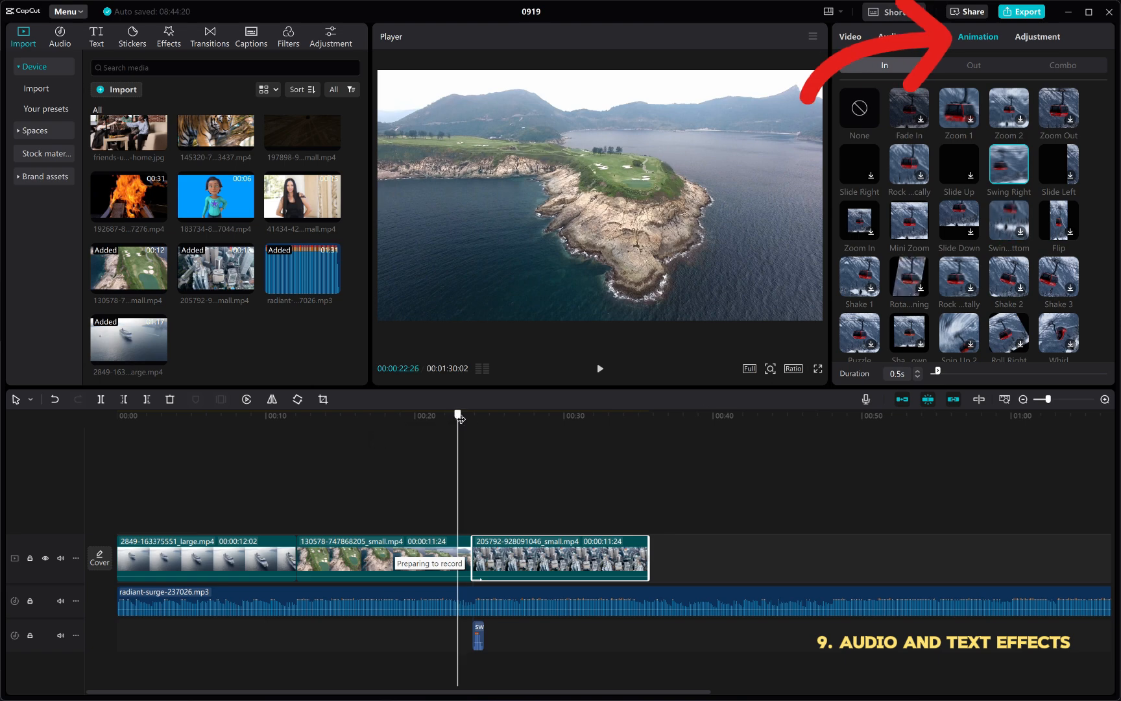
left_click_drag(459, 419, 479, 484)
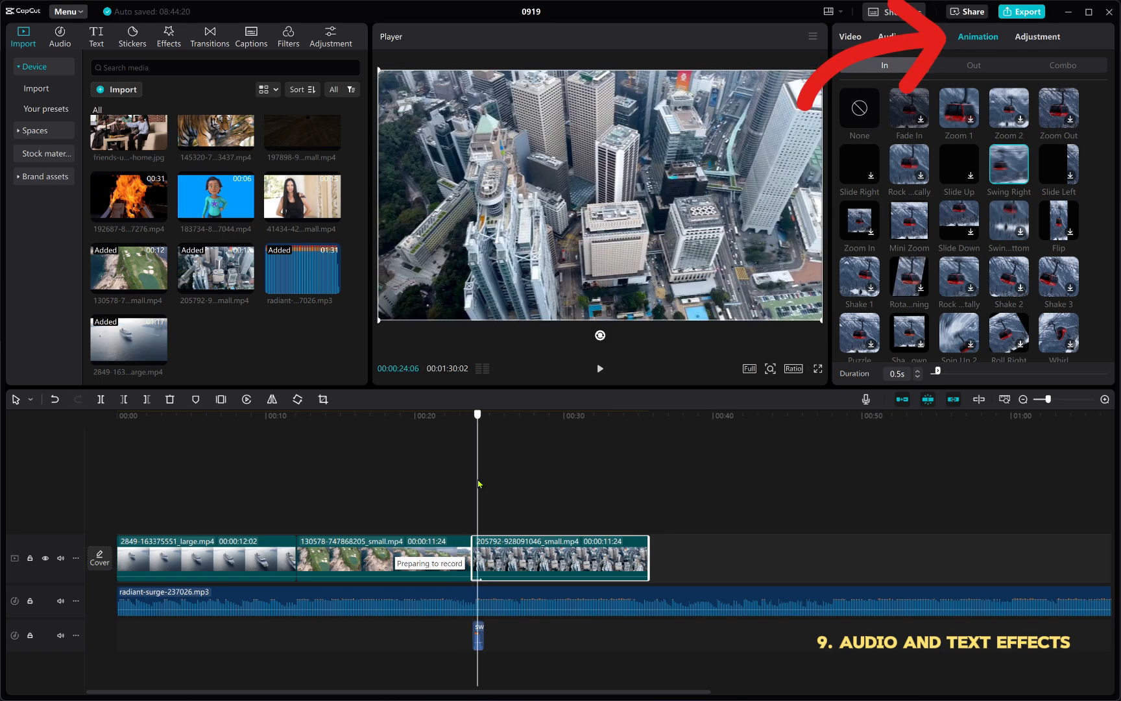
Show the Whoosh sound effects again and return the playhead to the start of the timeline.
left_click(65, 42)
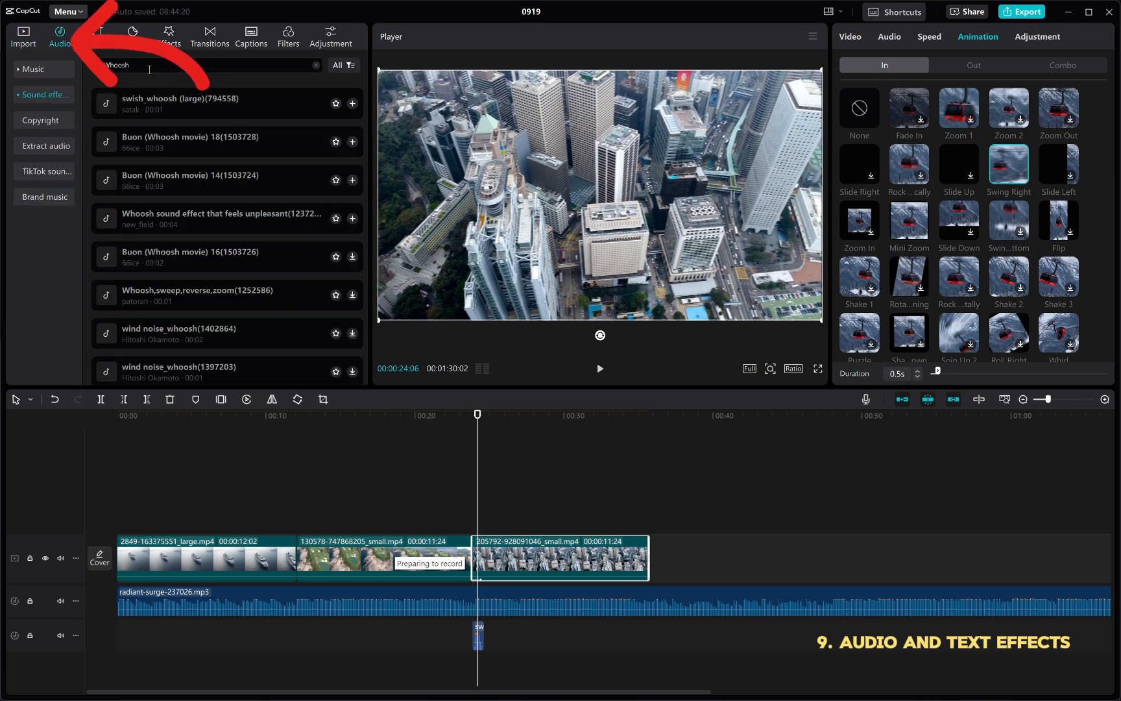
mouse_move(478, 418)
left_mouse_down()
mouse_move(336, 441)
mouse_move(403, 434)
left_mouse_up()
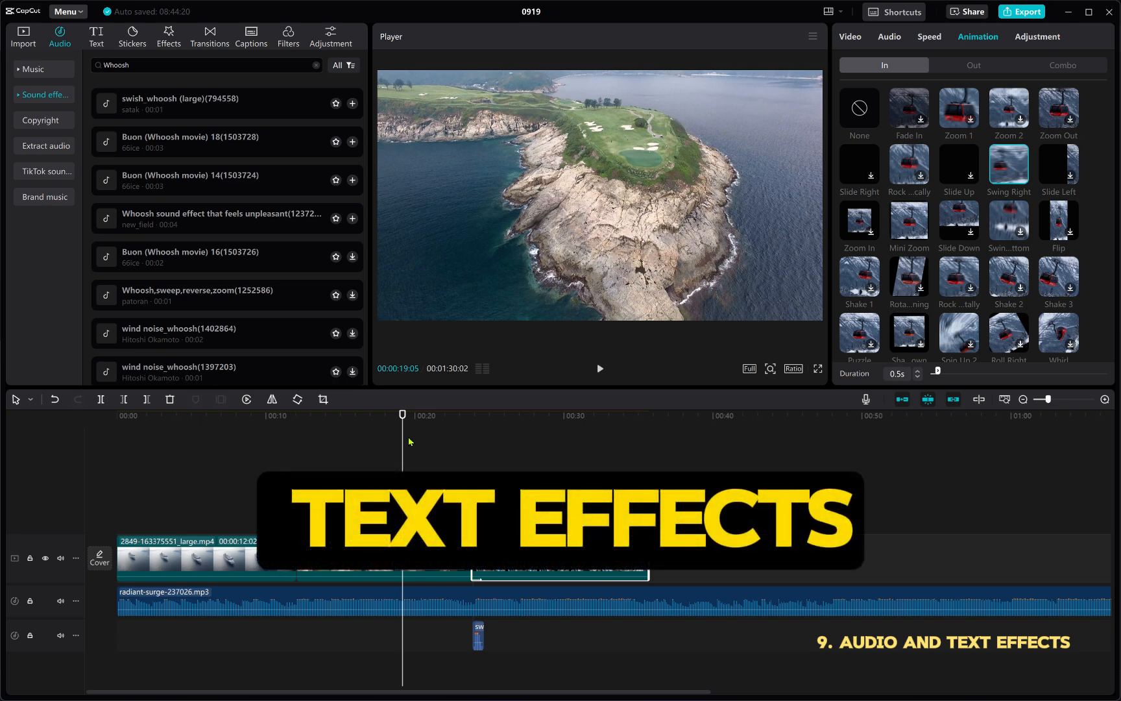
left_click_drag(403, 420, 100, 494)
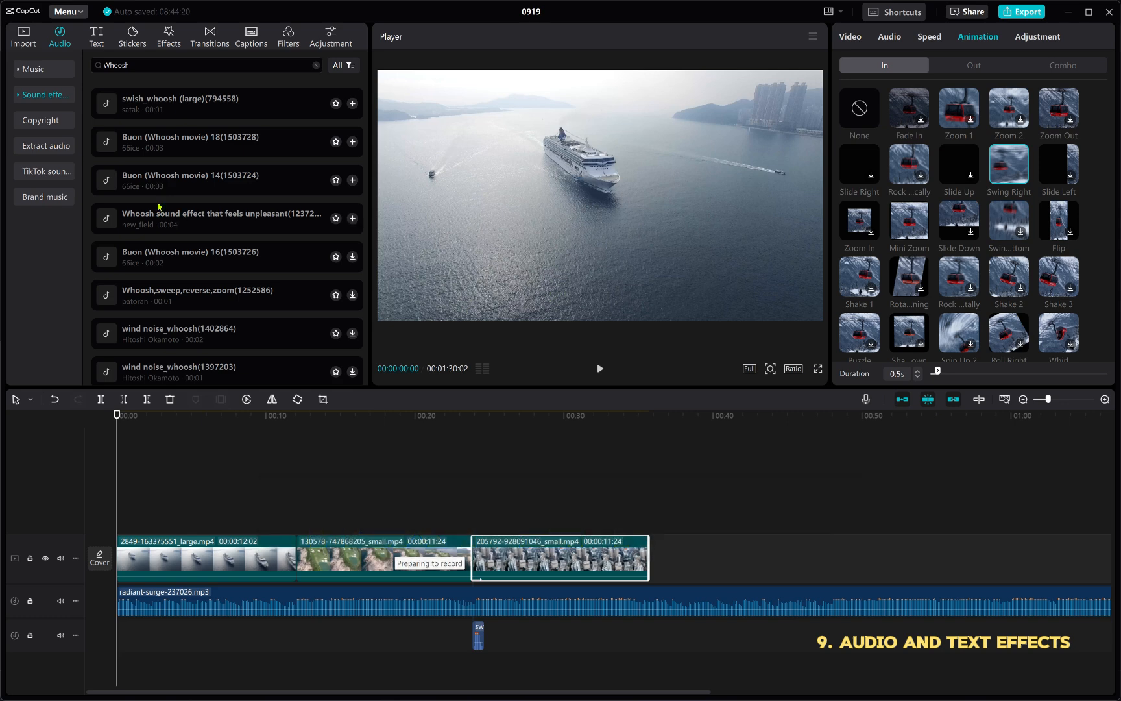
Browse the available text presets, text effects and trending text templates.
left_click(94, 43)
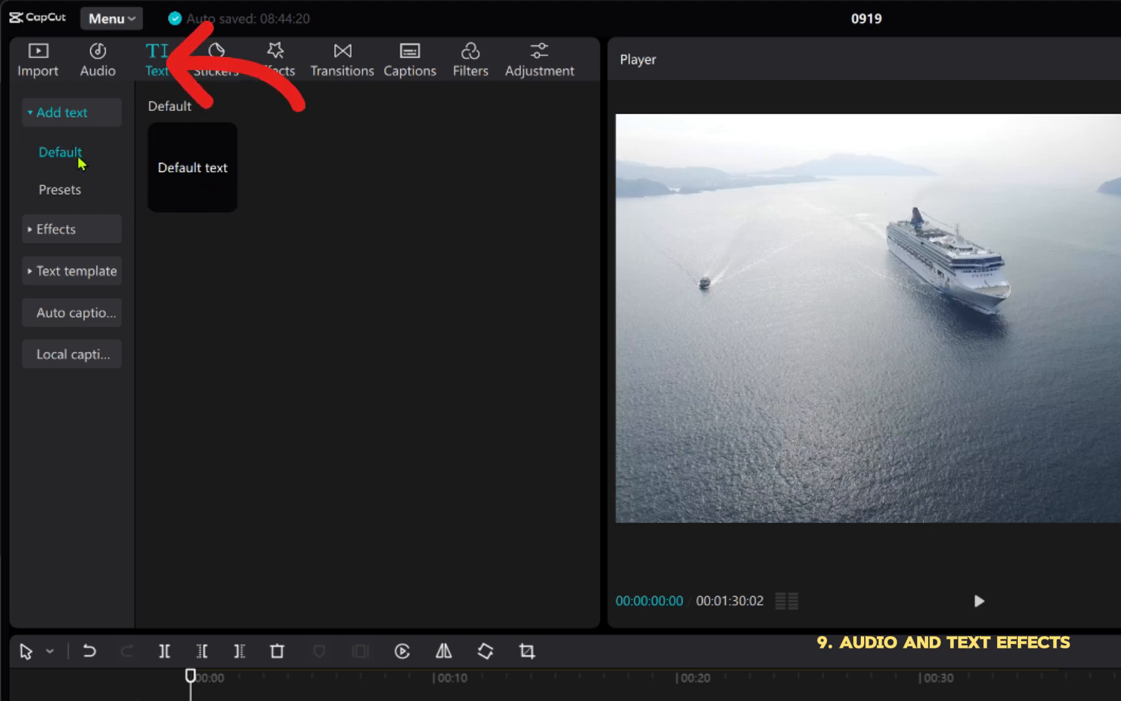
left_click(65, 201)
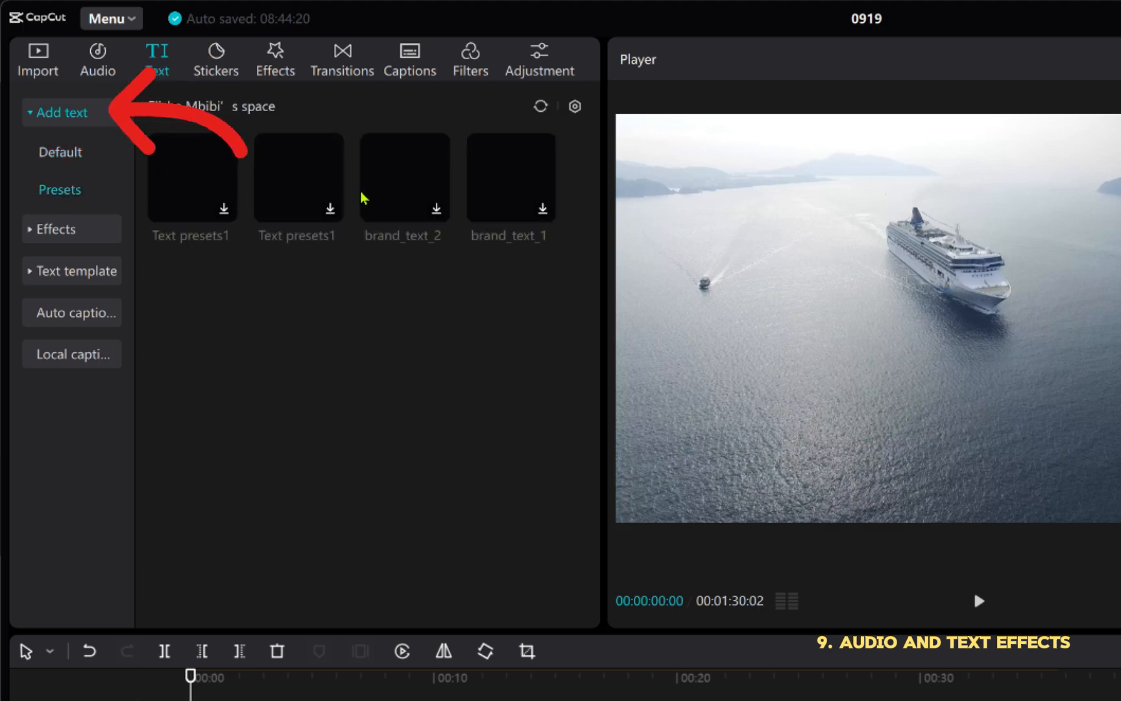
left_click(64, 230)
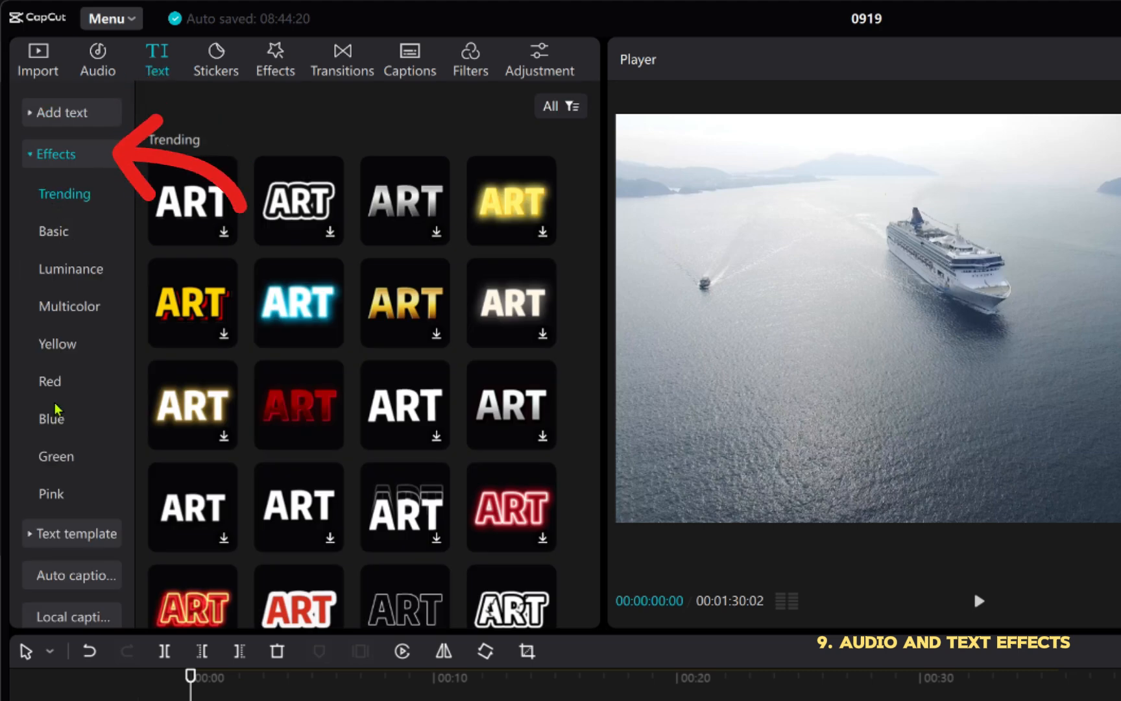
left_click(36, 155)
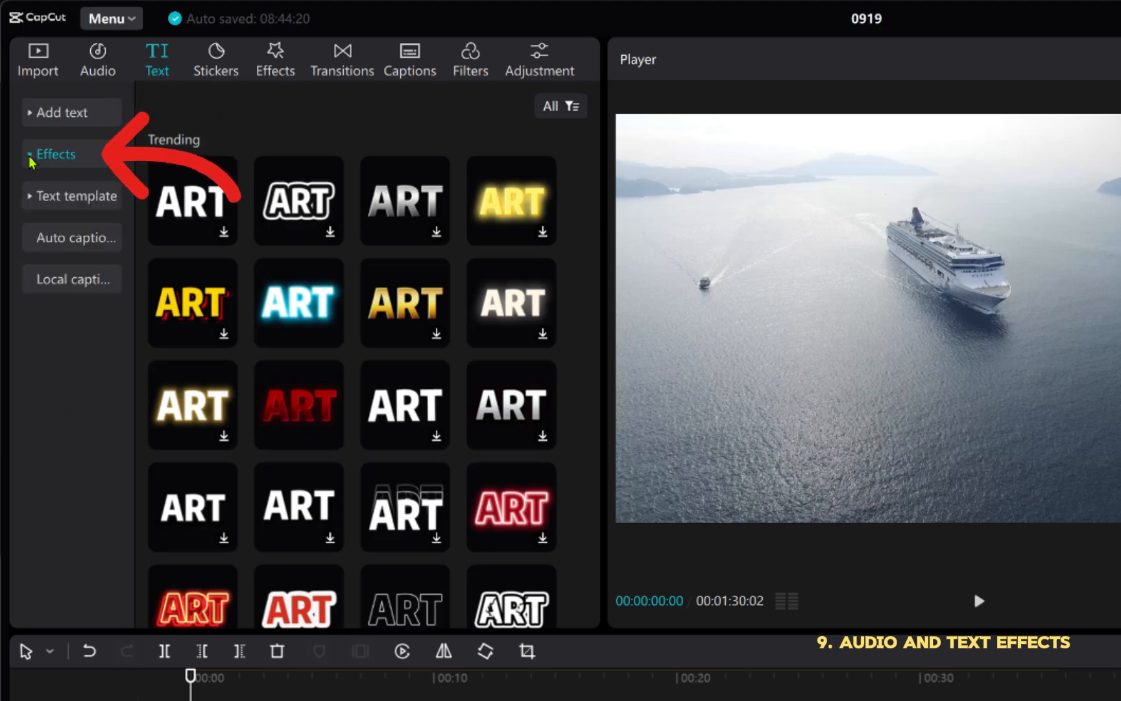
left_click(34, 197)
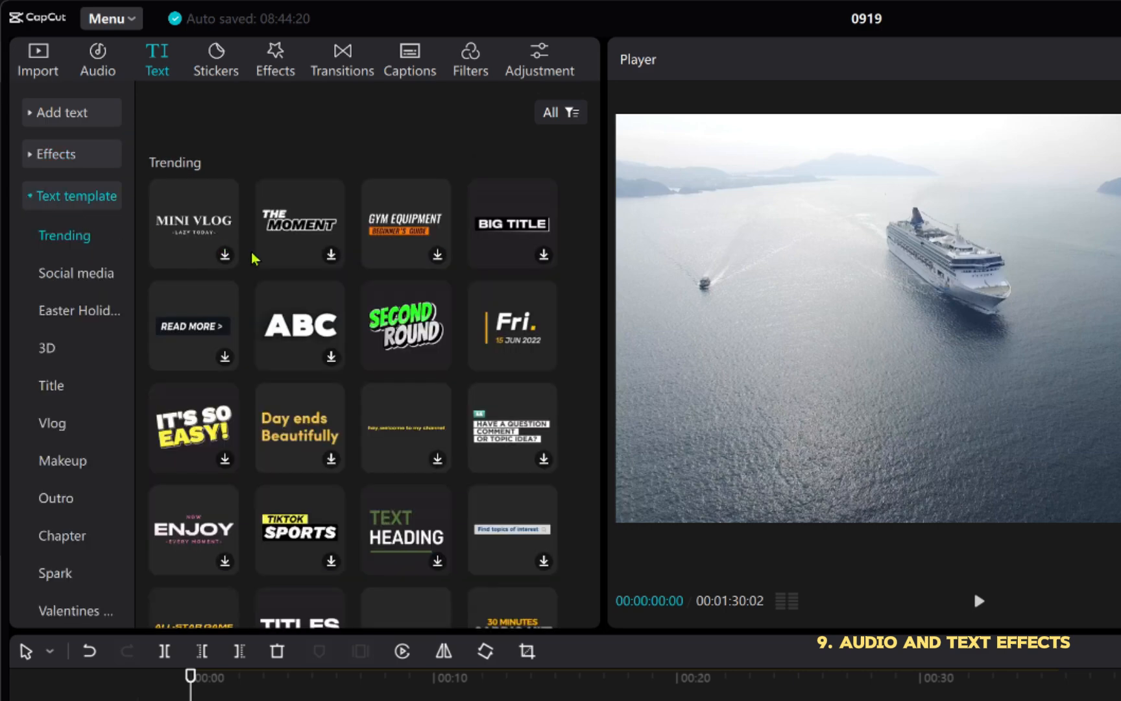
scroll(343, 324, "down", 1)
scroll(344, 327, "down", 10)
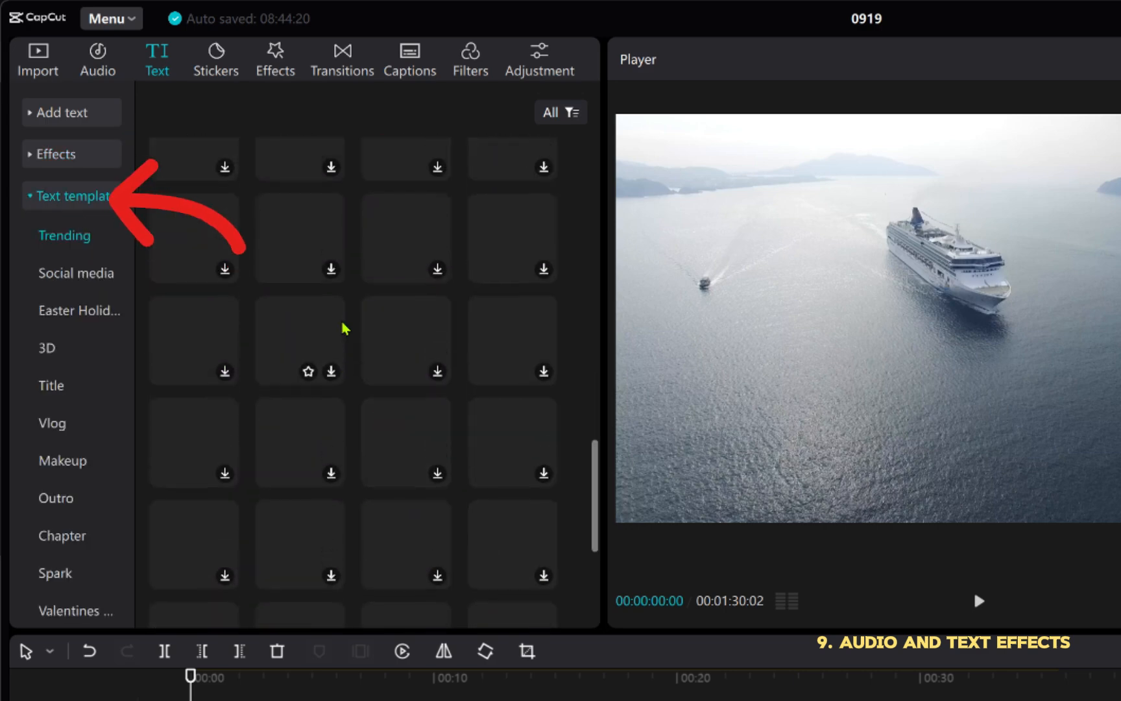
scroll(344, 328, "up", 4)
scroll(344, 330, "up", 6)
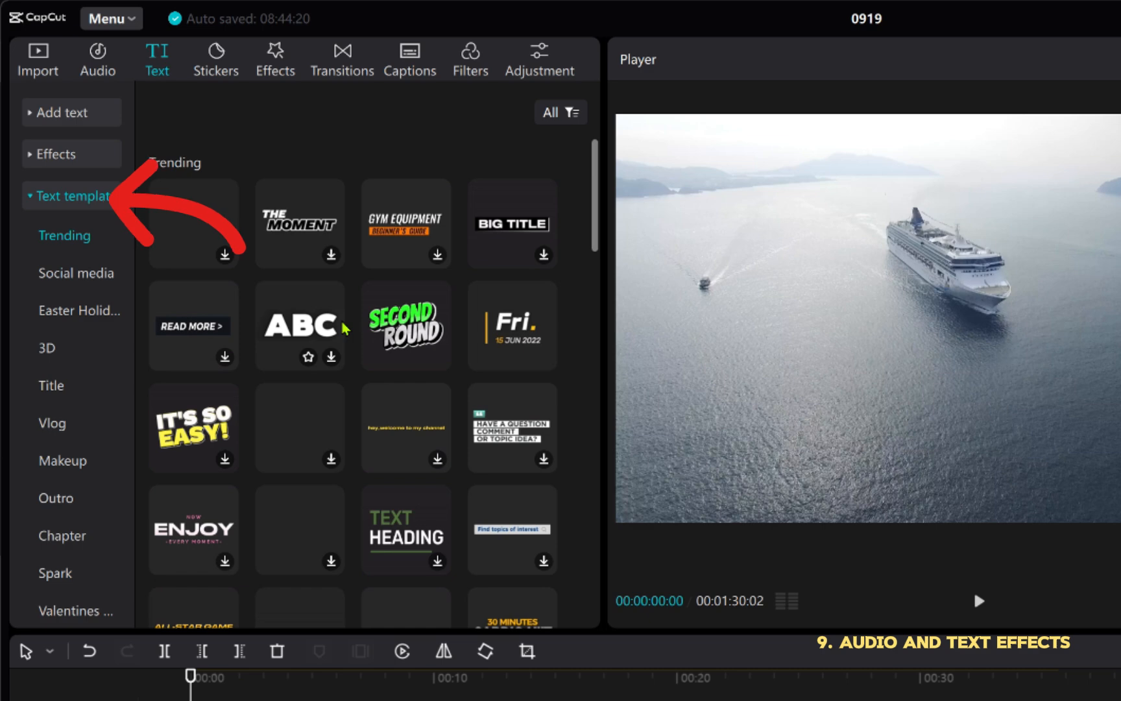
left_click(28, 201)
Add a Default text clip above the ship clip at the timeline's start and position the text below the ship.
left_click(69, 113)
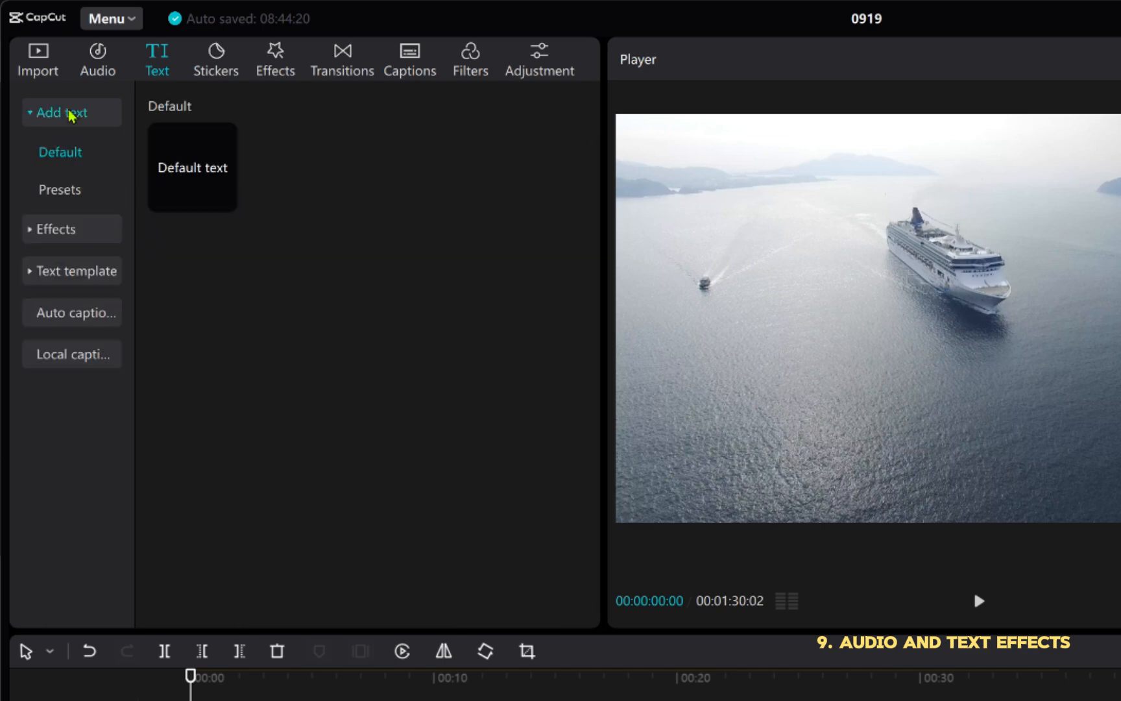
mouse_move(184, 174)
left_click_drag(185, 172, 197, 700)
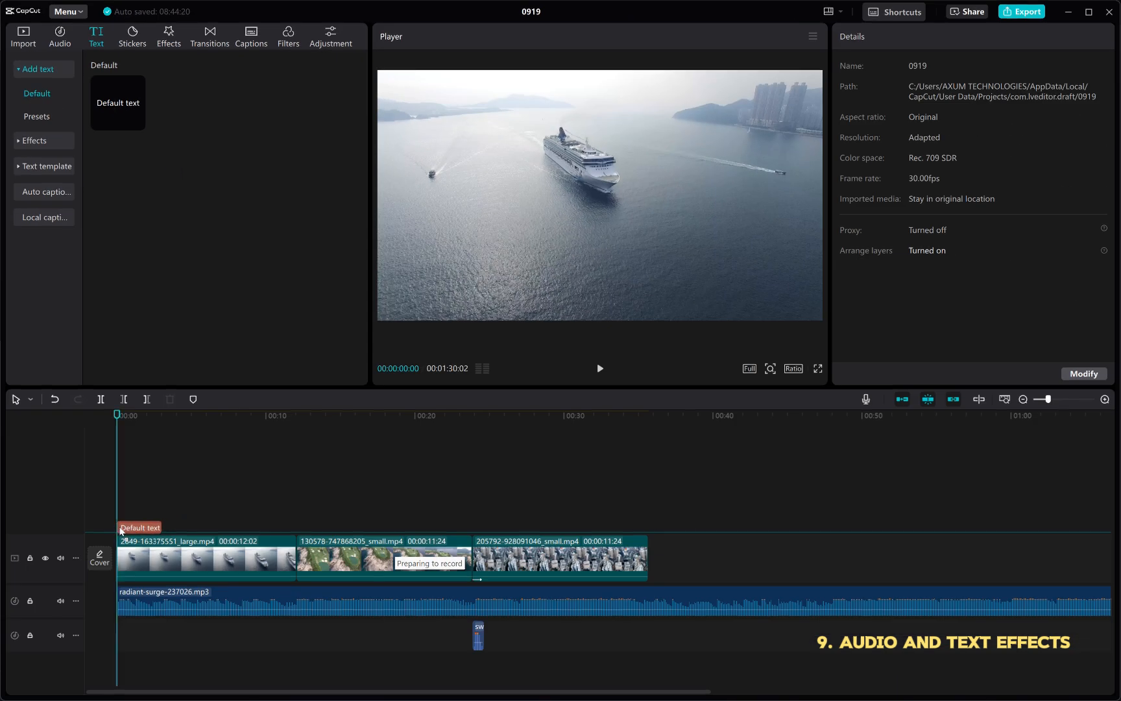
left_click_drag(121, 531, 123, 525)
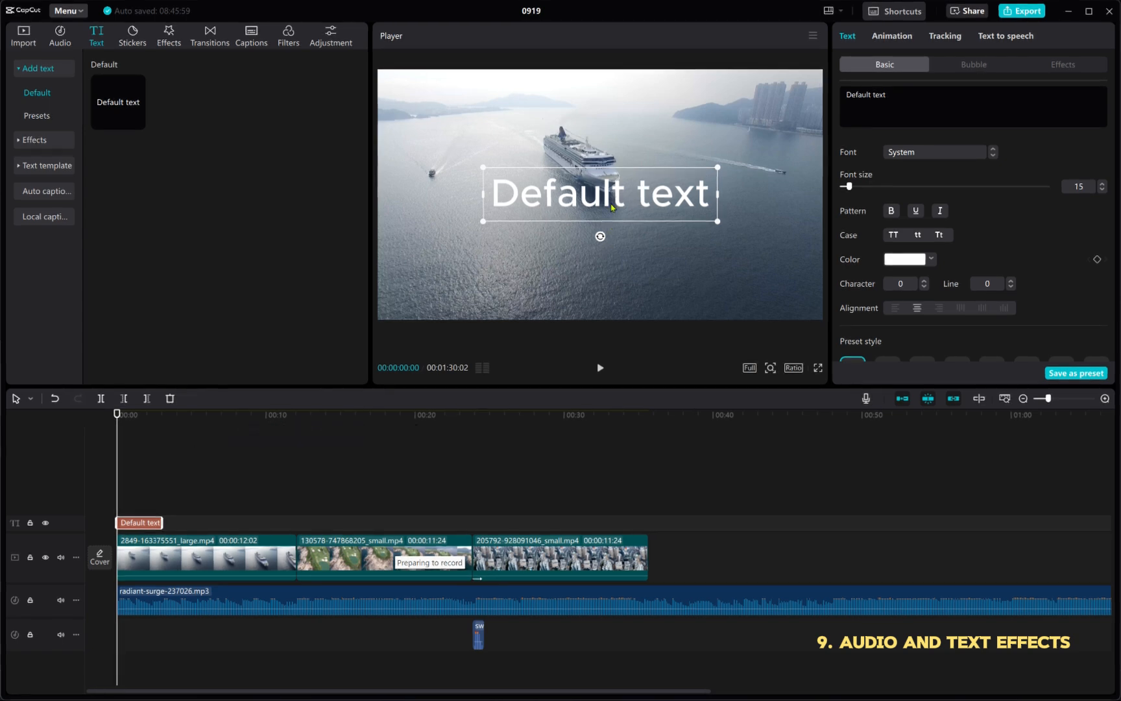
left_click_drag(618, 201, 616, 229)
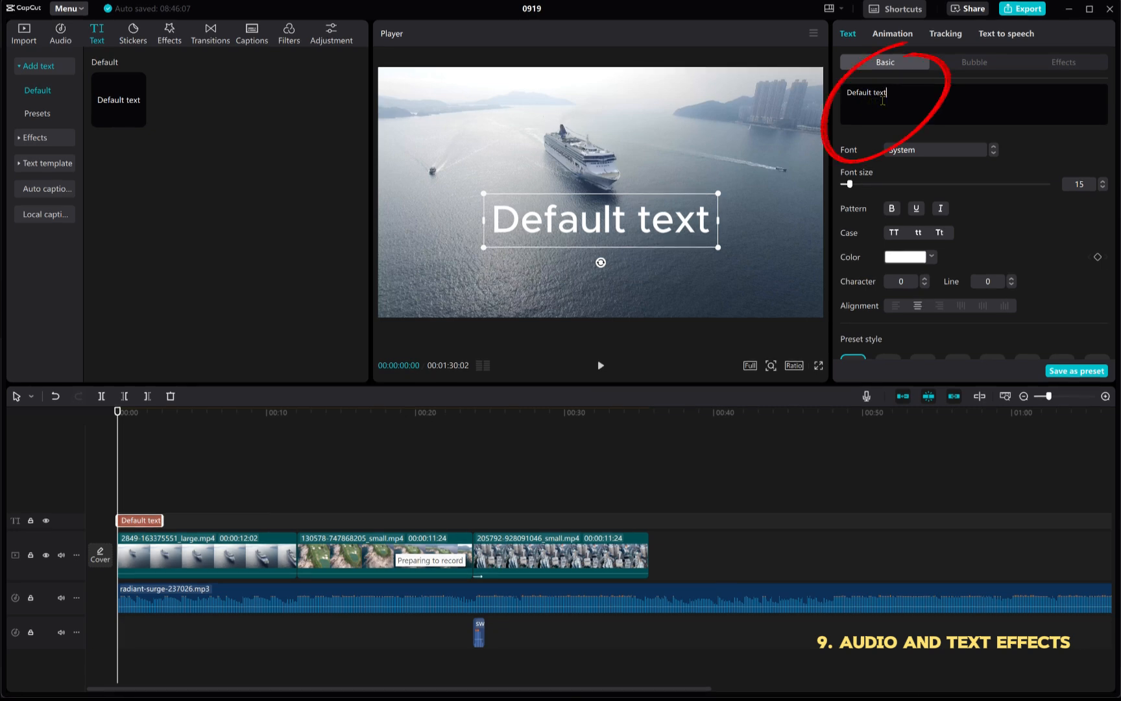
Replace the title's placeholder wording with "Welcome".
key("BackSpace")
key("BackSpace")
key("BackSpace")
key("BackSpace")
key("BackSpace")
key("BackSpace")
key("BackSpace")
key("BackSpace")
key("BackSpace")
key("BackSpace")
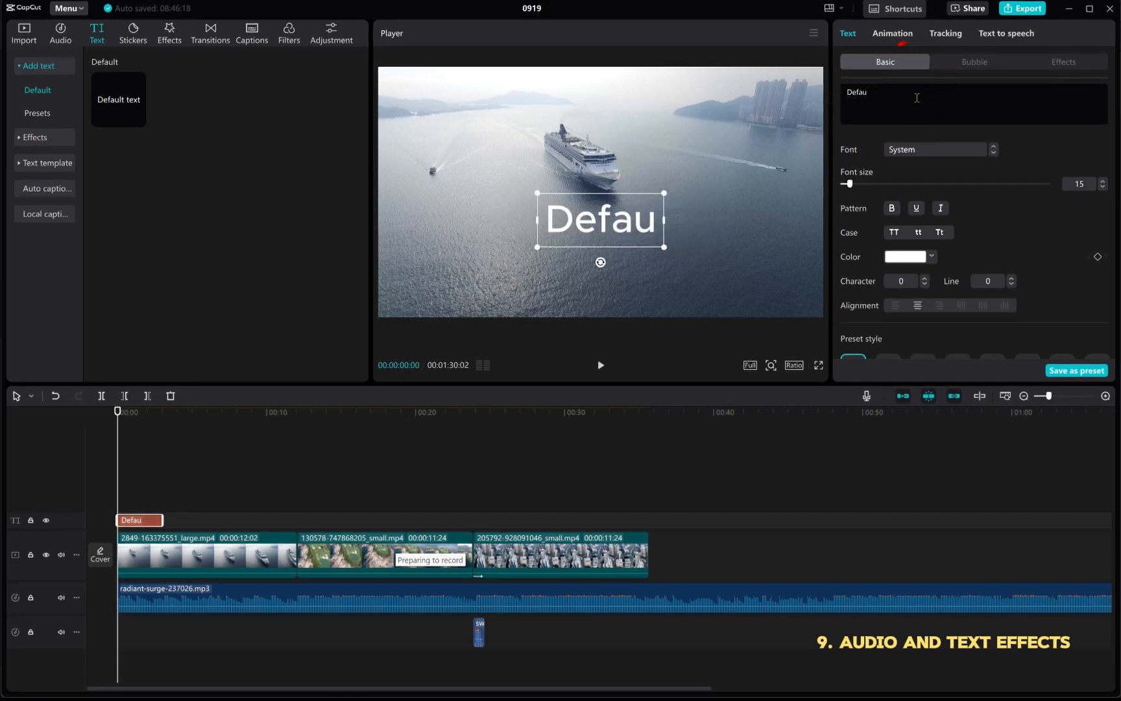
key("BackSpace")
key("BackSpace")
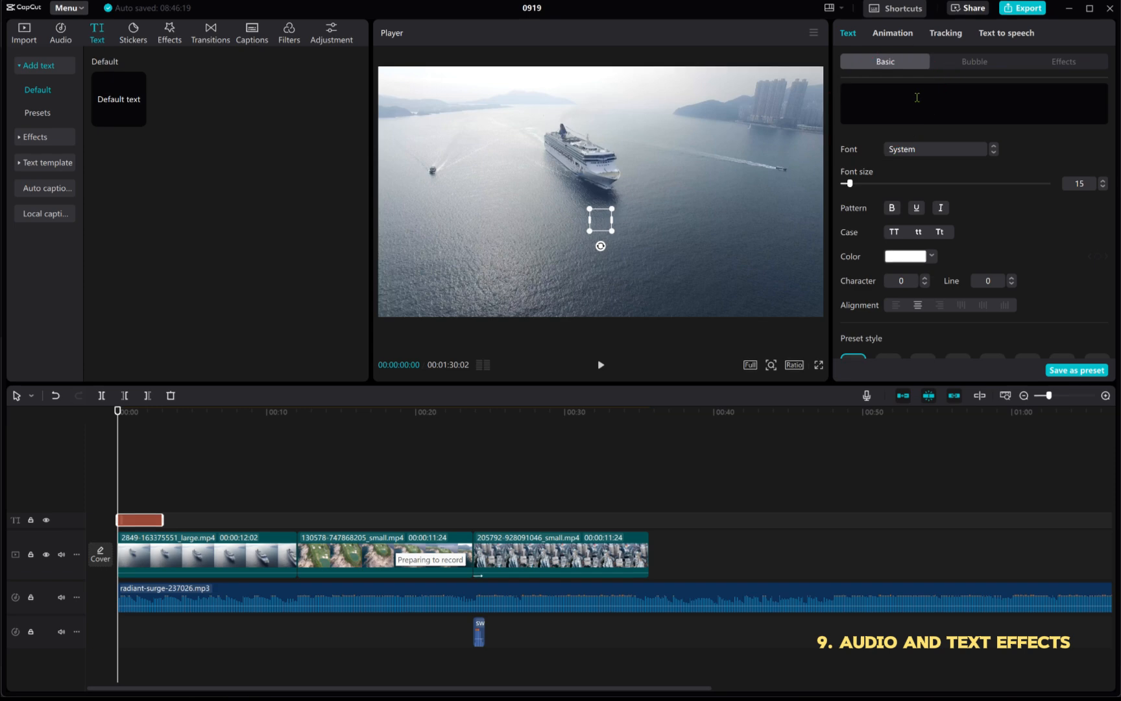
type("Welcome")
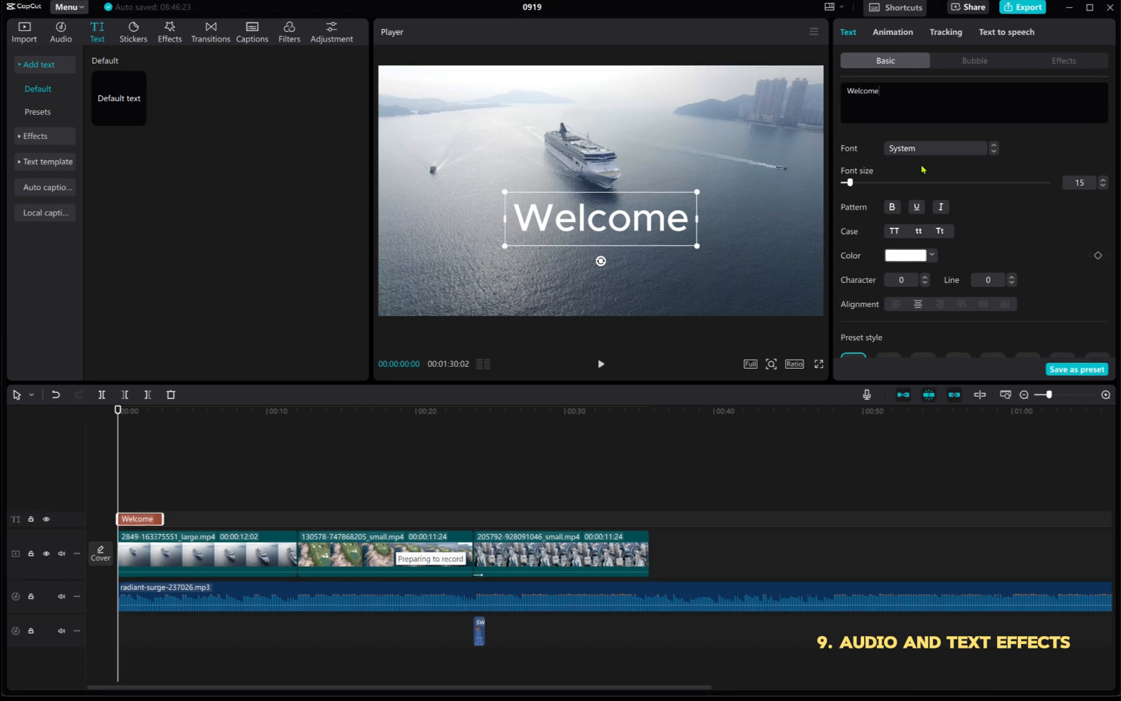
Format the title in bold uppercase with character spacing -1 and line spacing -2.
scroll(922, 169, "down", 10)
scroll(922, 169, "up", 10)
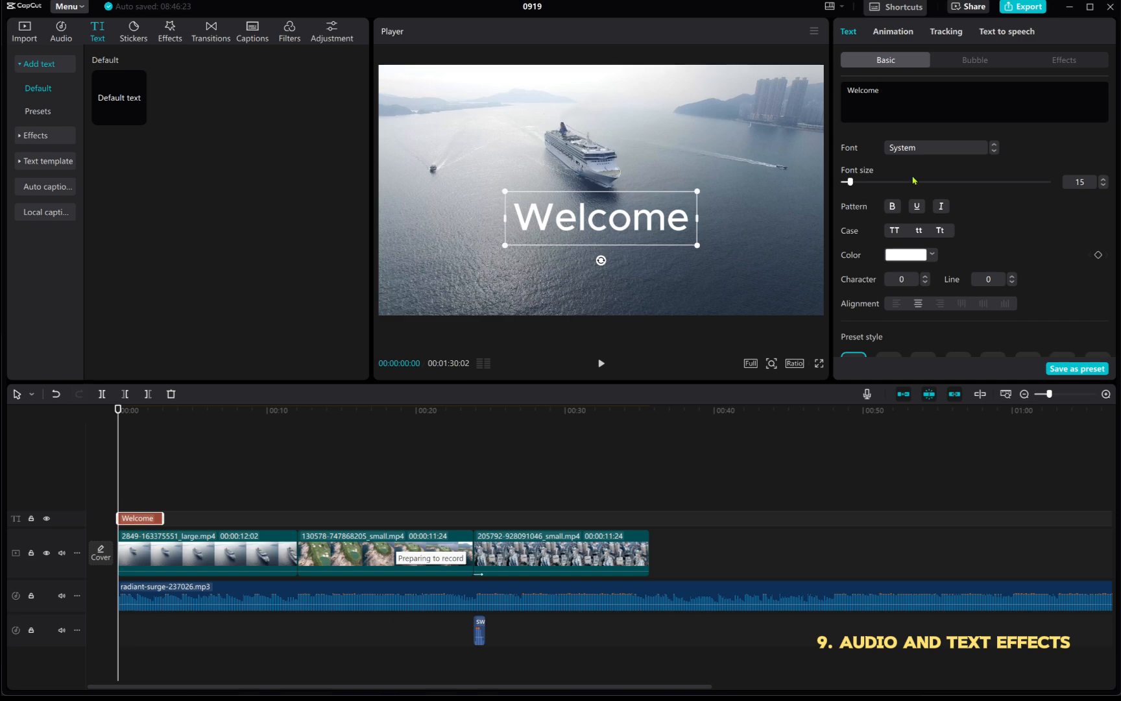
scroll(911, 181, "down", 3)
scroll(902, 185, "up", 1)
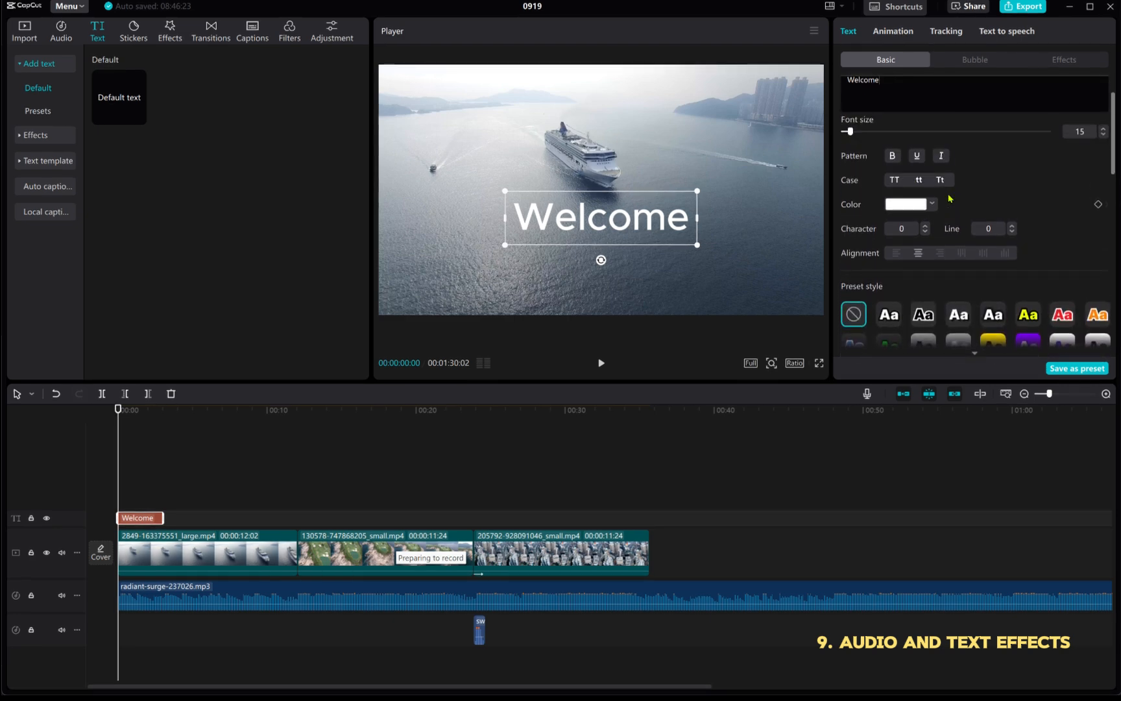
left_click(895, 184)
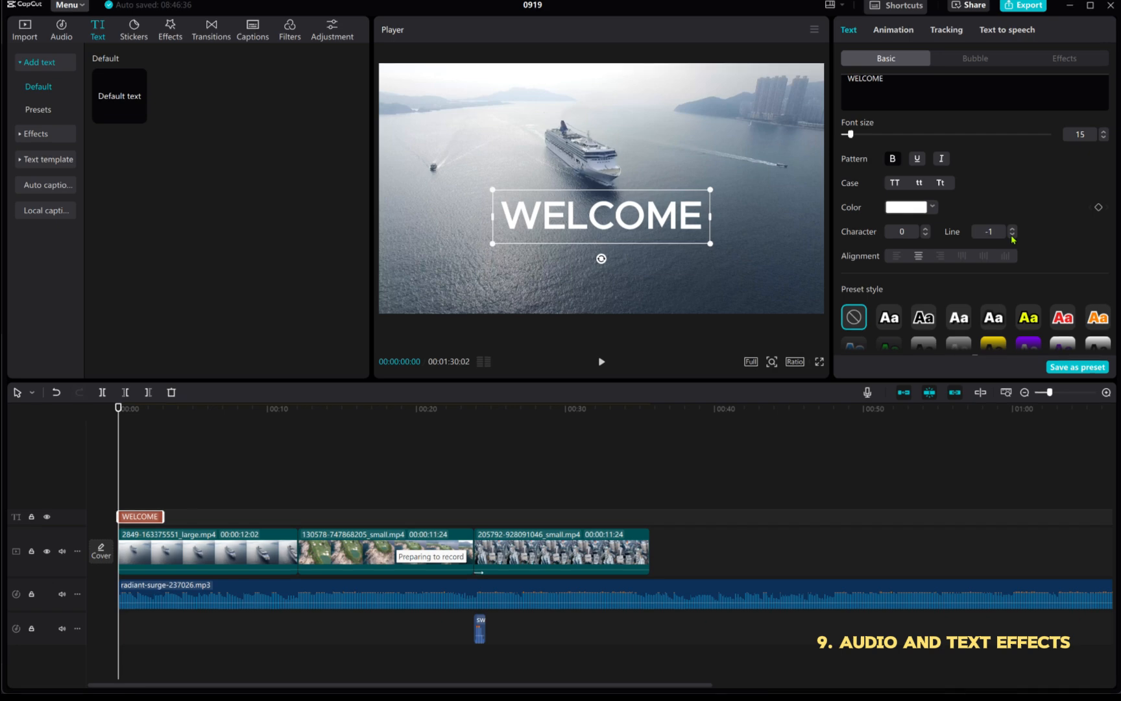
left_click(926, 234)
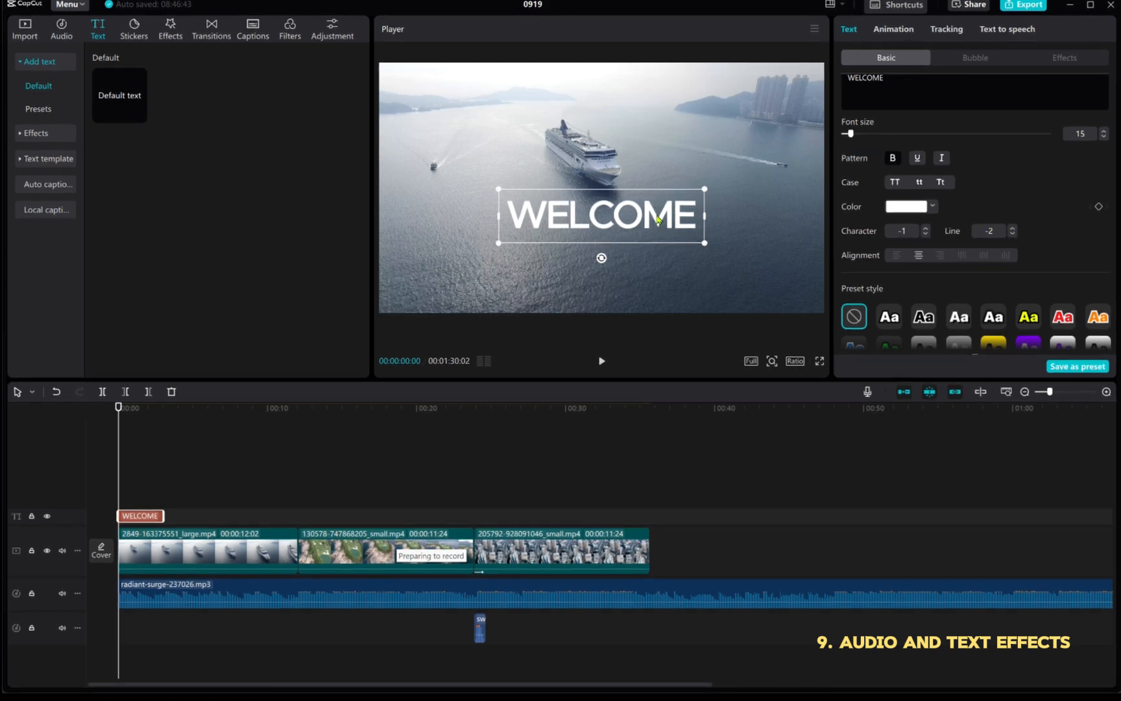
Move the WELCOME title slightly higher in the frame and extend the end of its clip slightly.
mouse_move(658, 219)
left_mouse_down()
mouse_move(640, 231)
mouse_move(656, 208)
left_mouse_up()
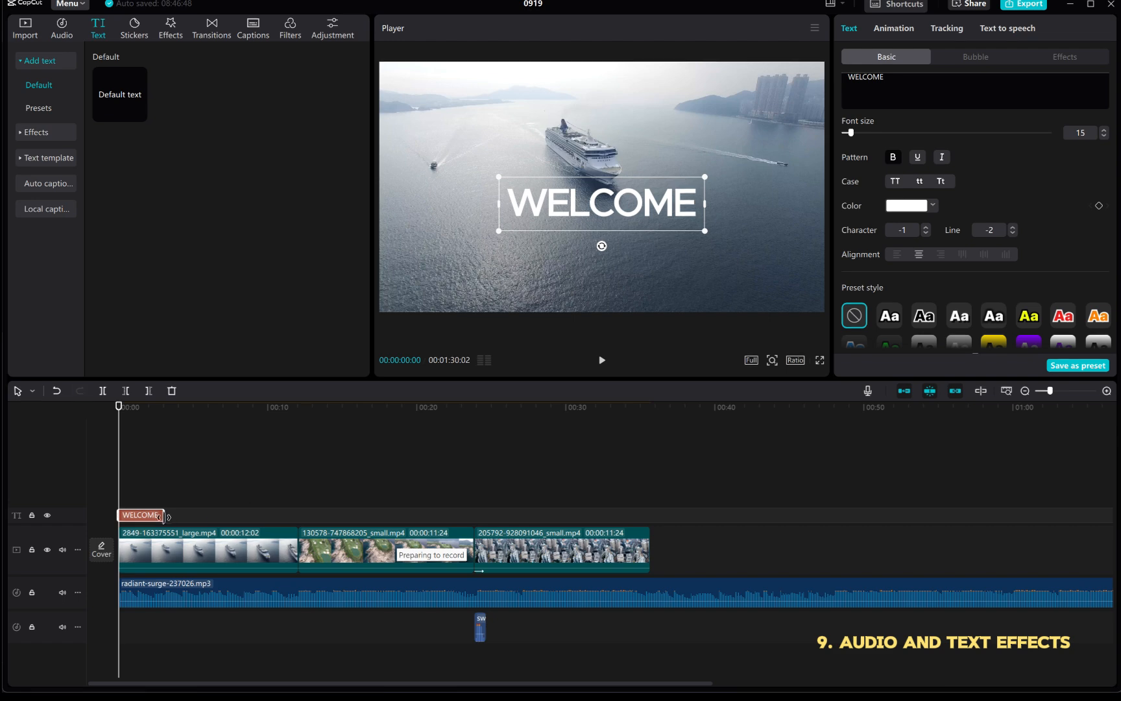
left_click_drag(162, 515, 172, 515)
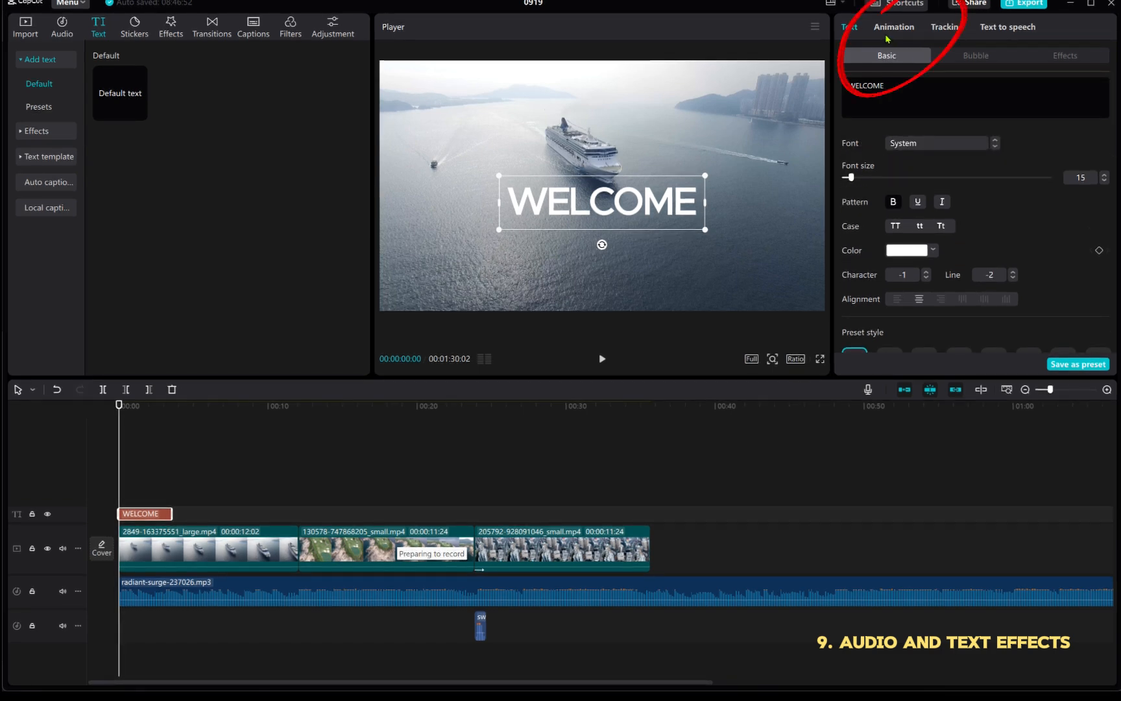
Apply the Concentrate entrance animation to the WELCOME title.
left_click(888, 36)
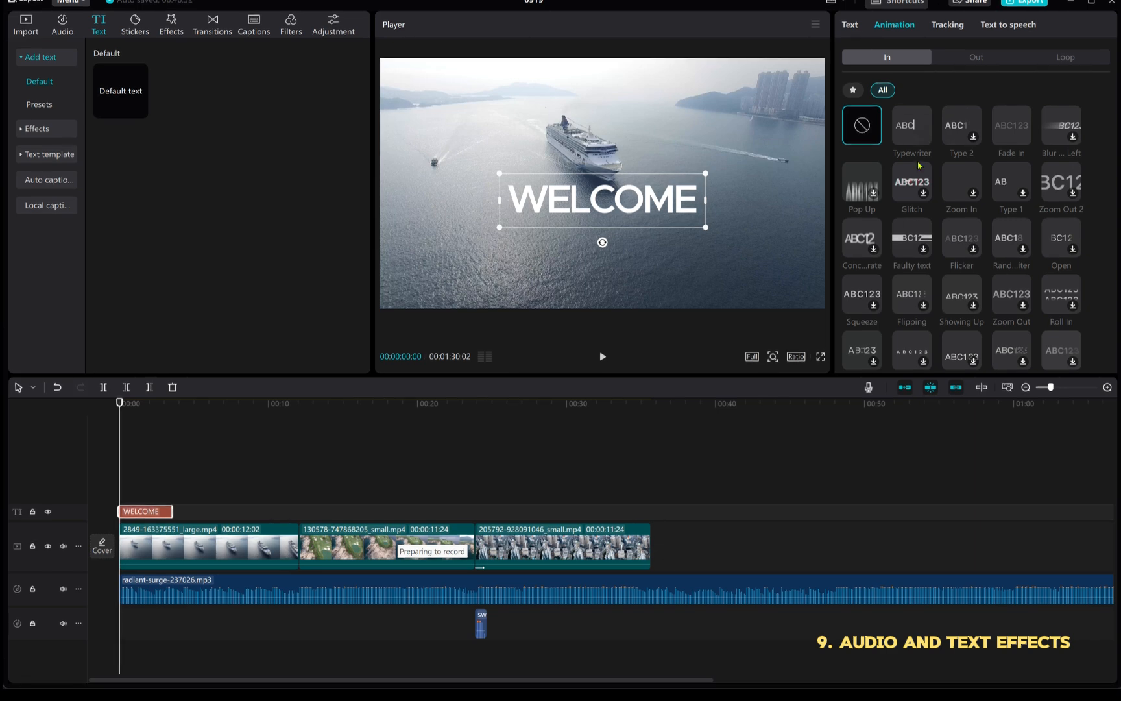
scroll(908, 191, "down", 1)
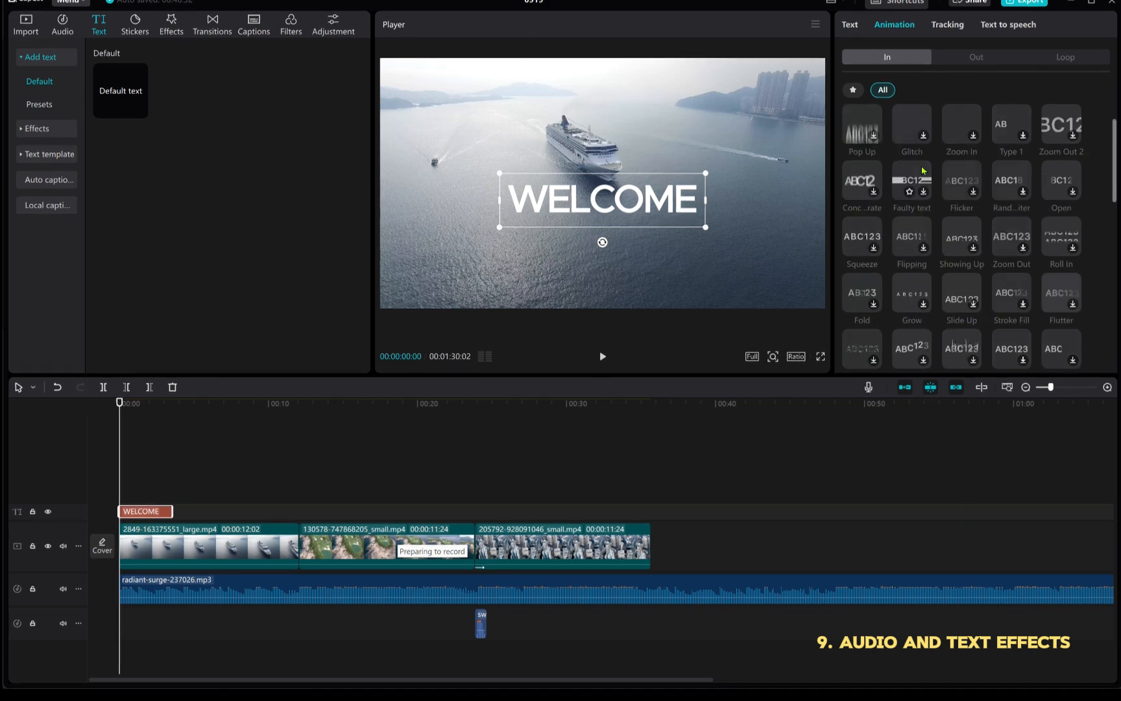
left_click(866, 185)
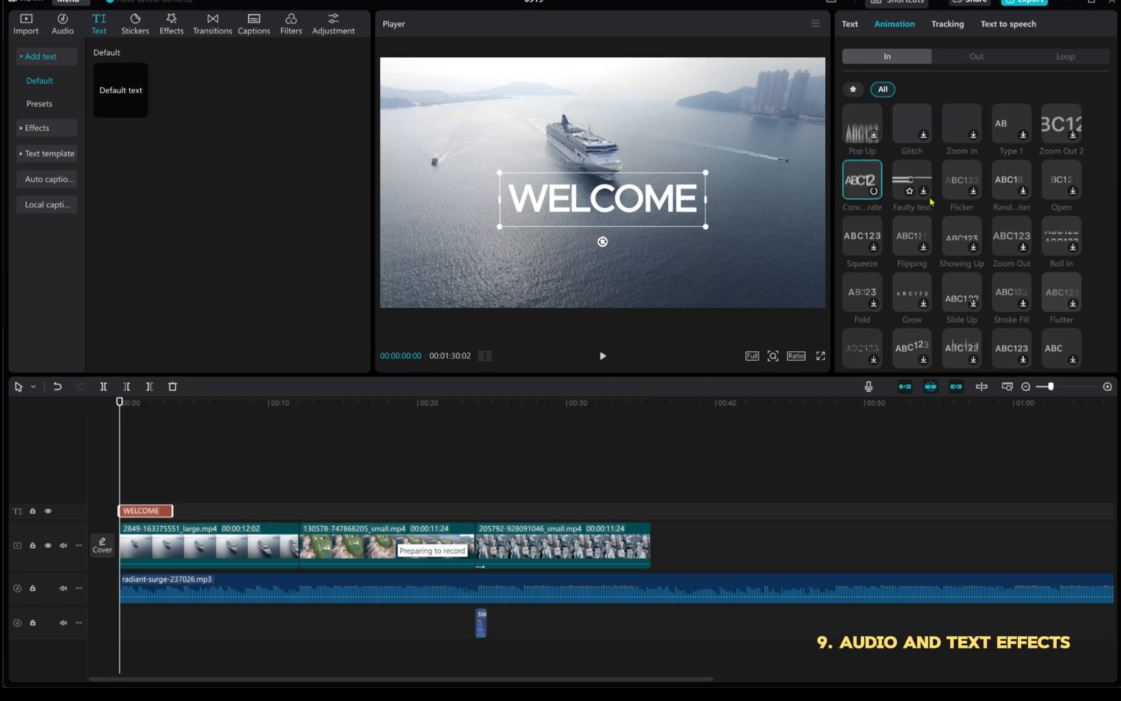
scroll(929, 200, "up", 1)
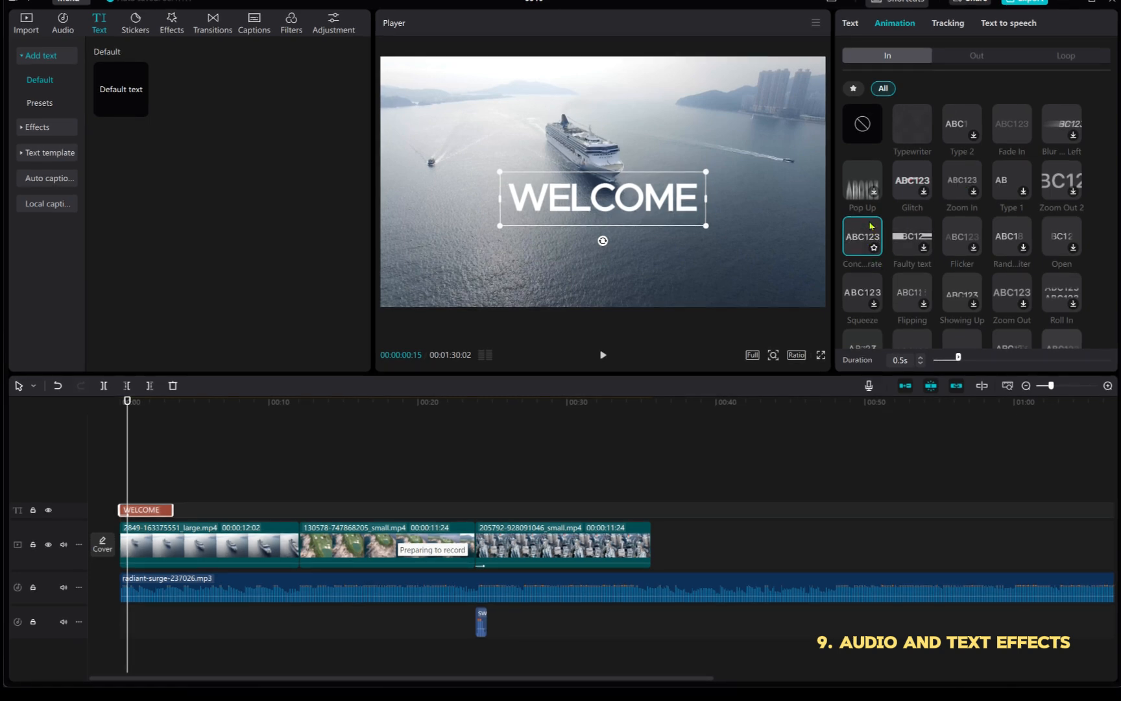
Try the Zoom In entrance animation on the WELCOME title, then reapply Concentrate with a duration of 0.8 s.
left_click(963, 181)
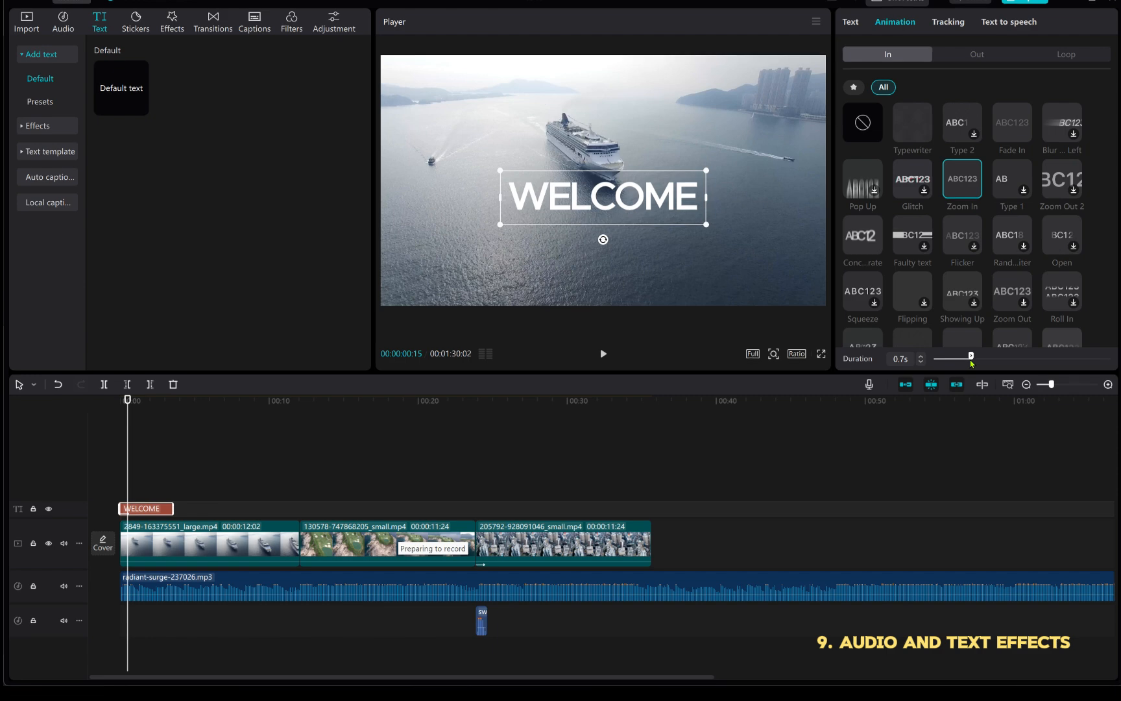
left_click(863, 235)
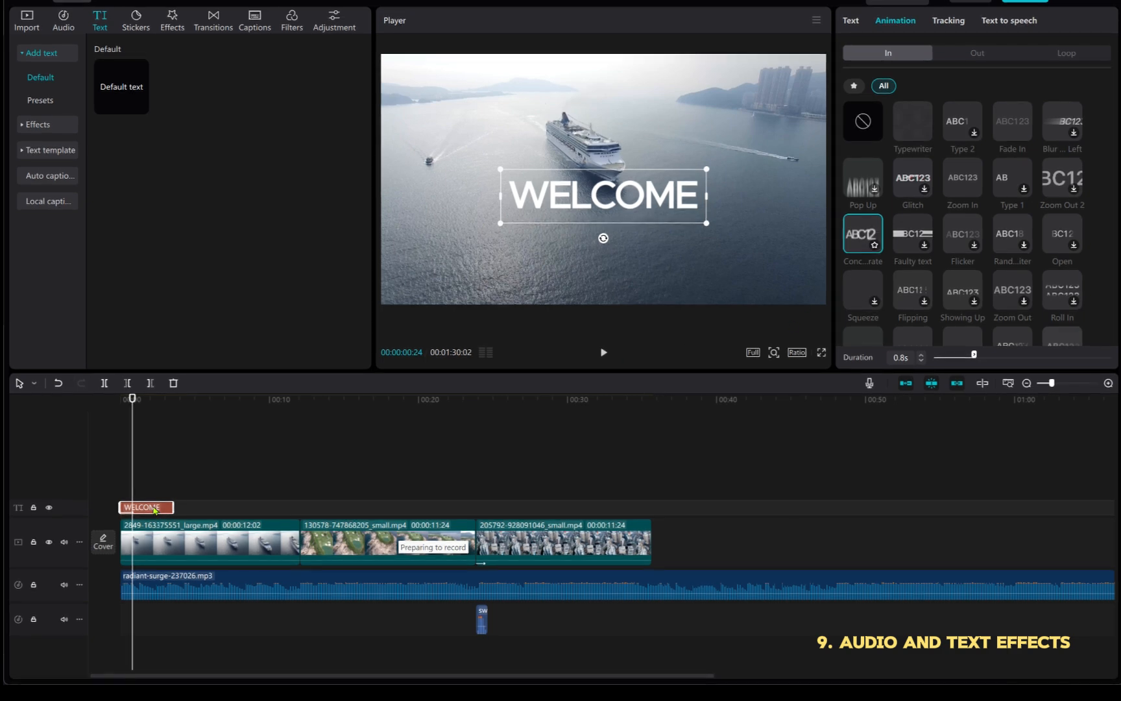
Extend the WELCOME title to the end of the first video clip and play it from the start.
left_click_drag(173, 503, 301, 506)
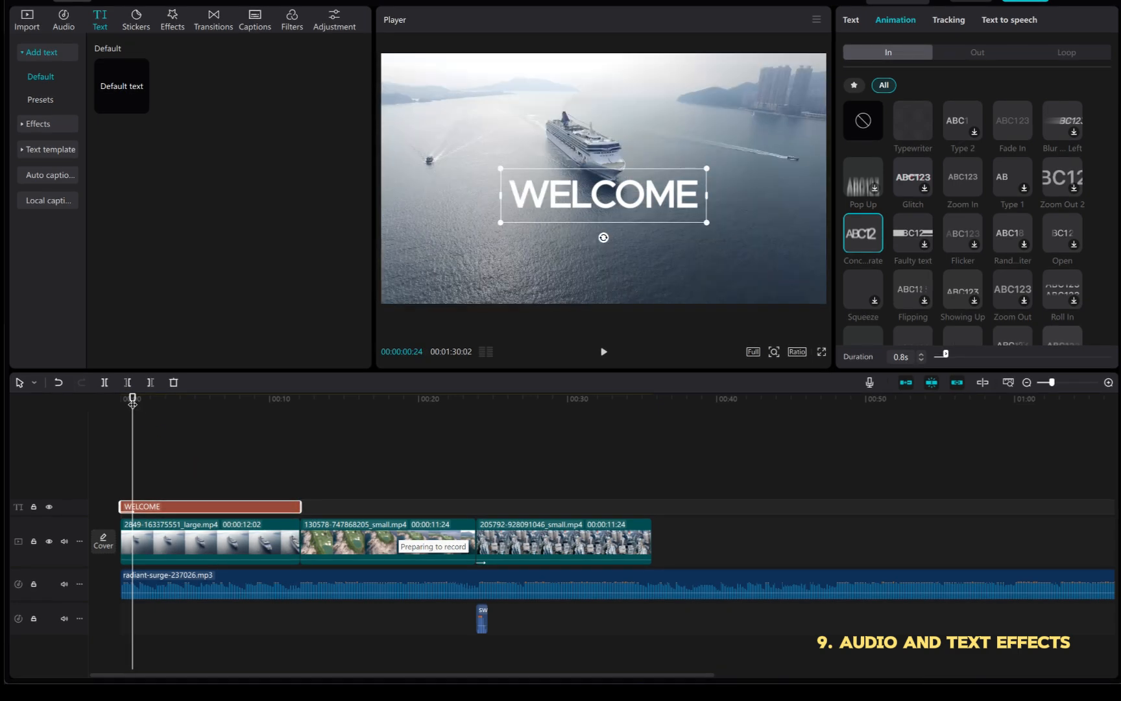
key("space")
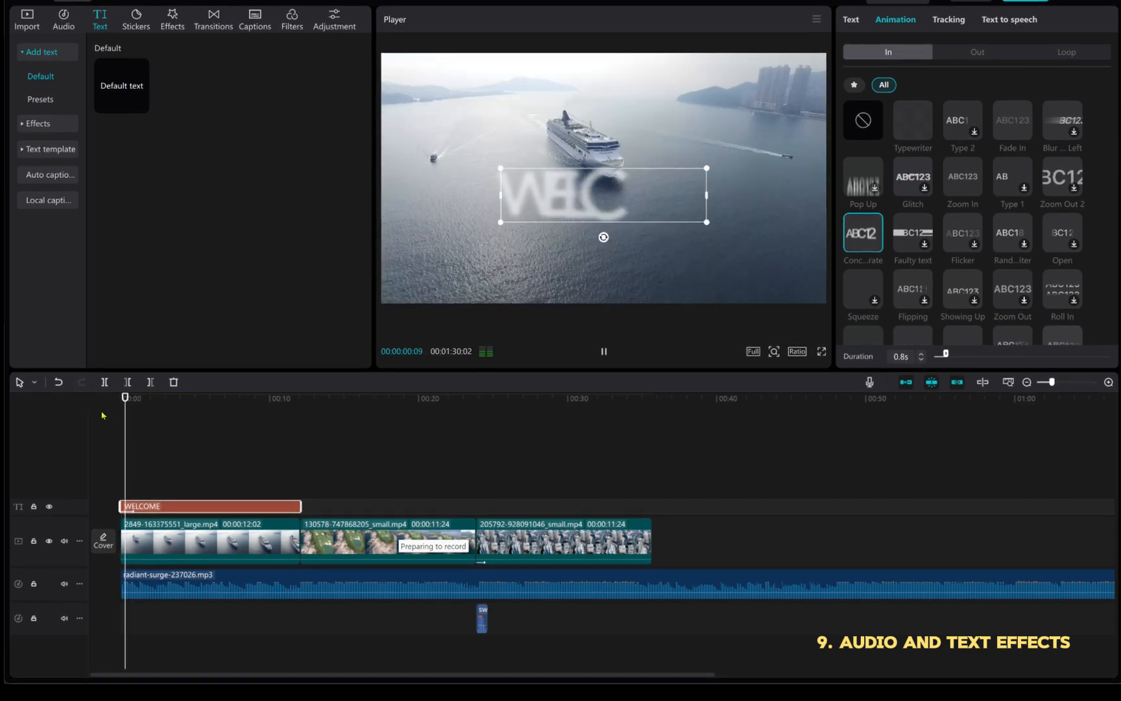
left_click(211, 486)
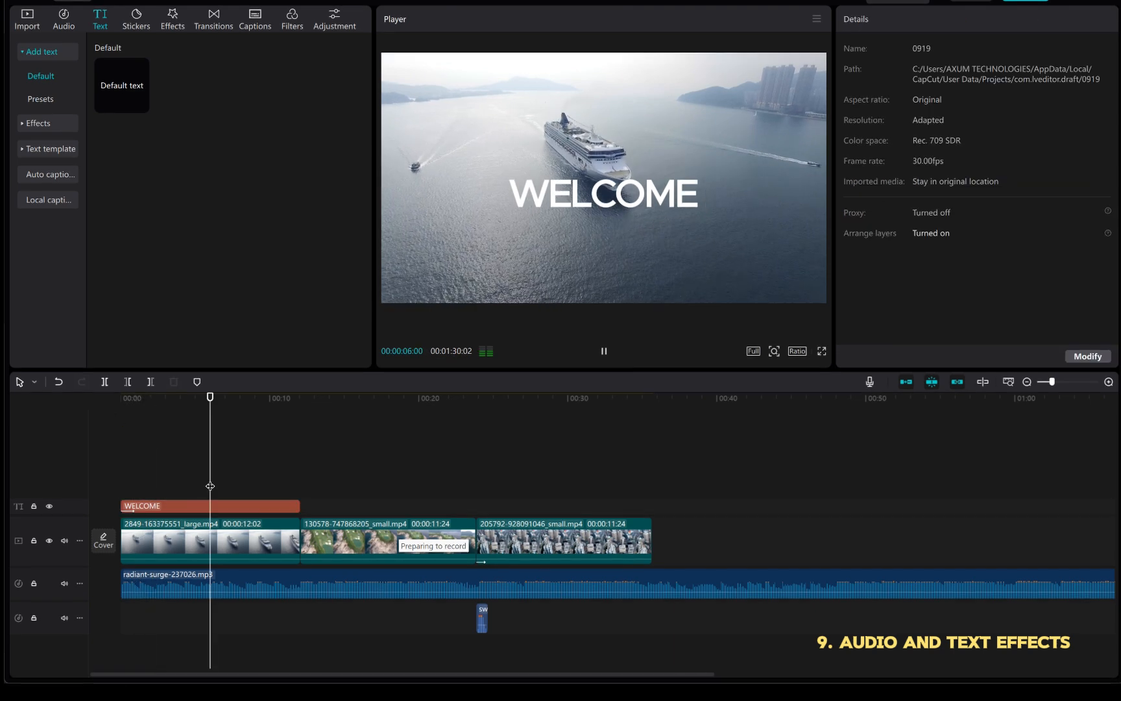
left_click_drag(138, 408, 96, 408)
key("space")
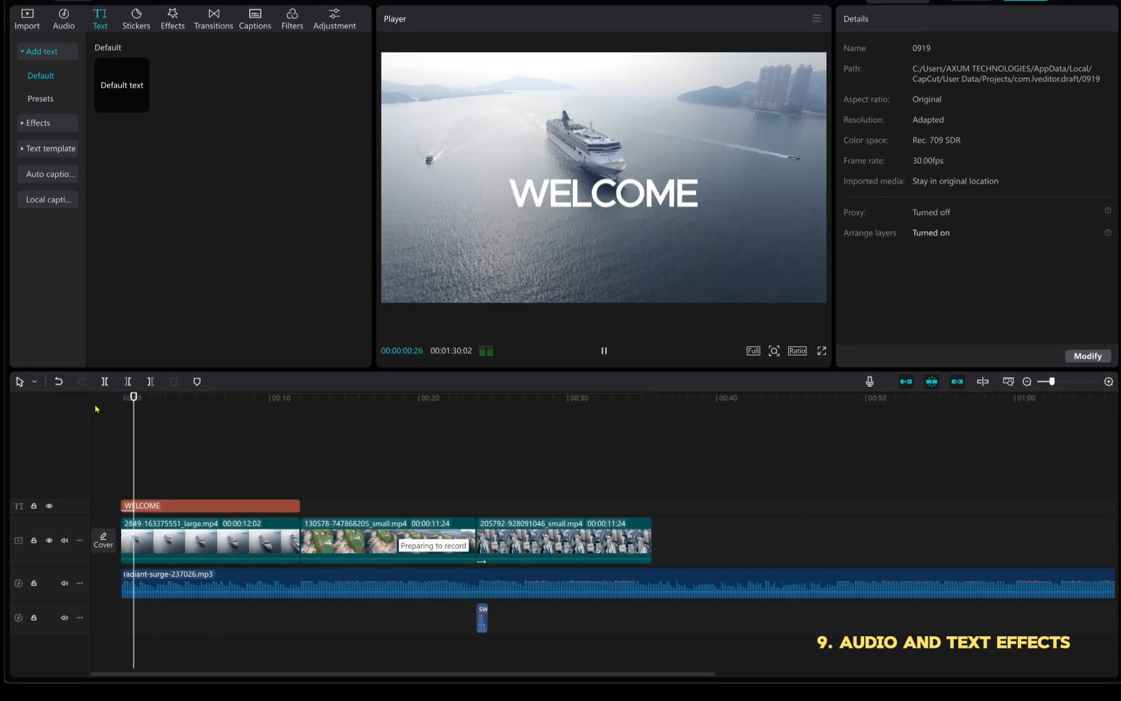
Shorten the WELCOME title to end at about 5 seconds and apply the Blur ... Left exit animation.
left_click(246, 505)
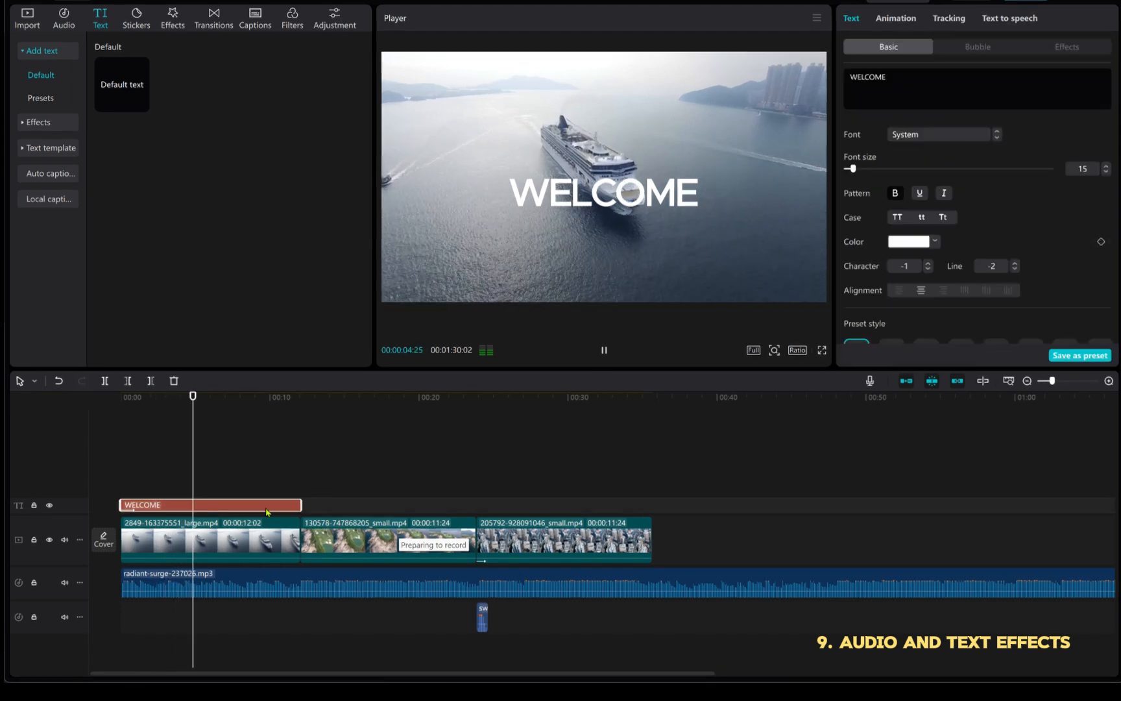
left_click_drag(297, 503, 201, 504)
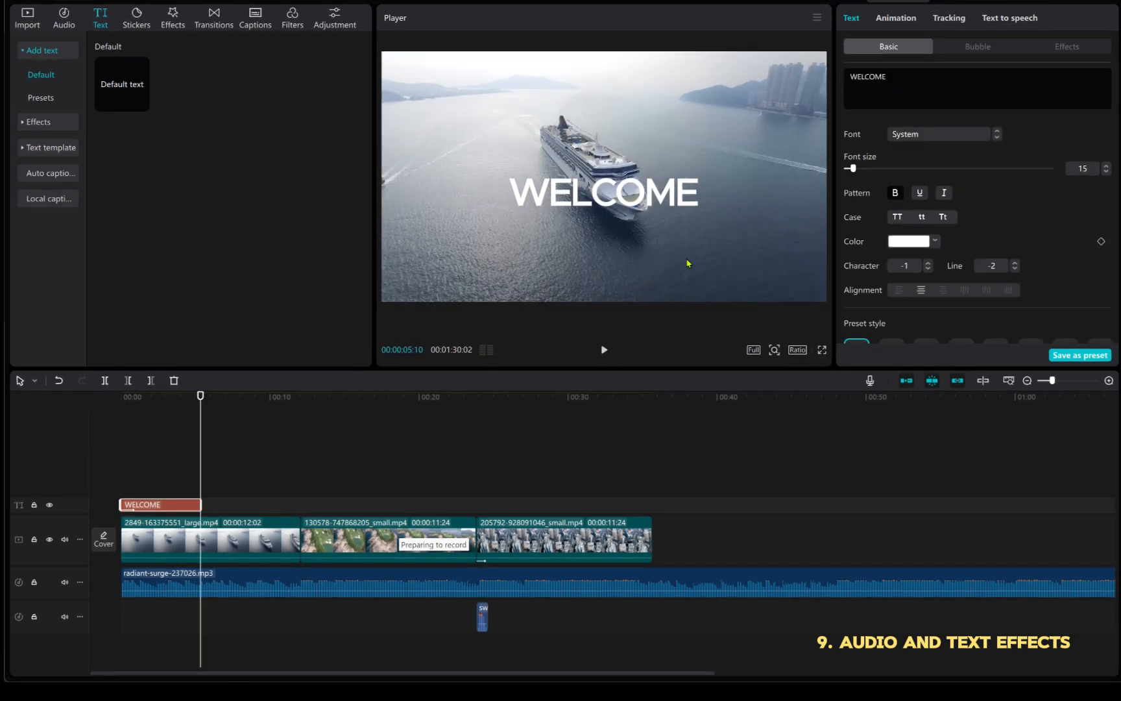
left_click(902, 20)
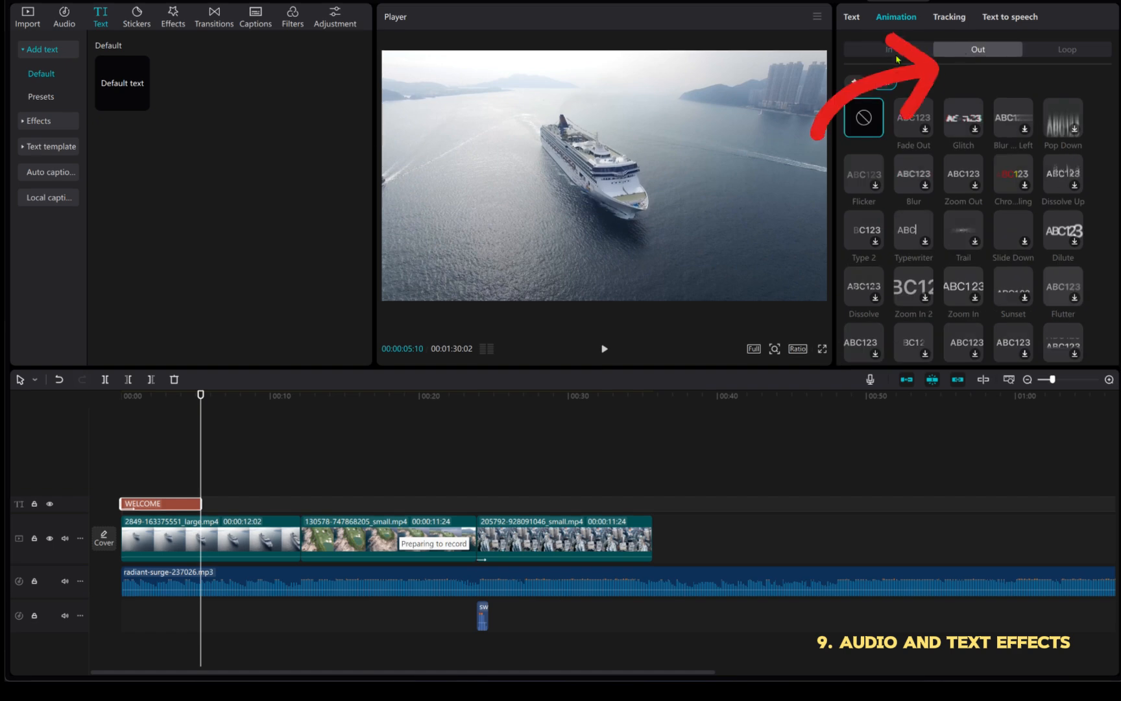
left_click(942, 50)
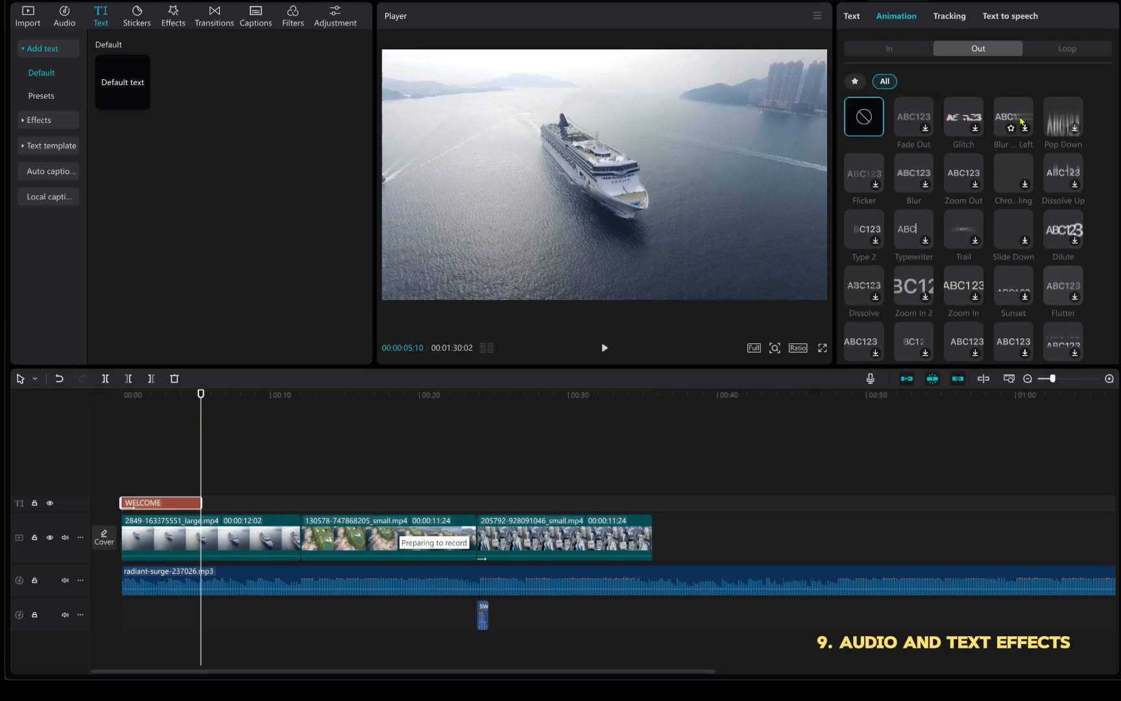
left_click(1021, 121)
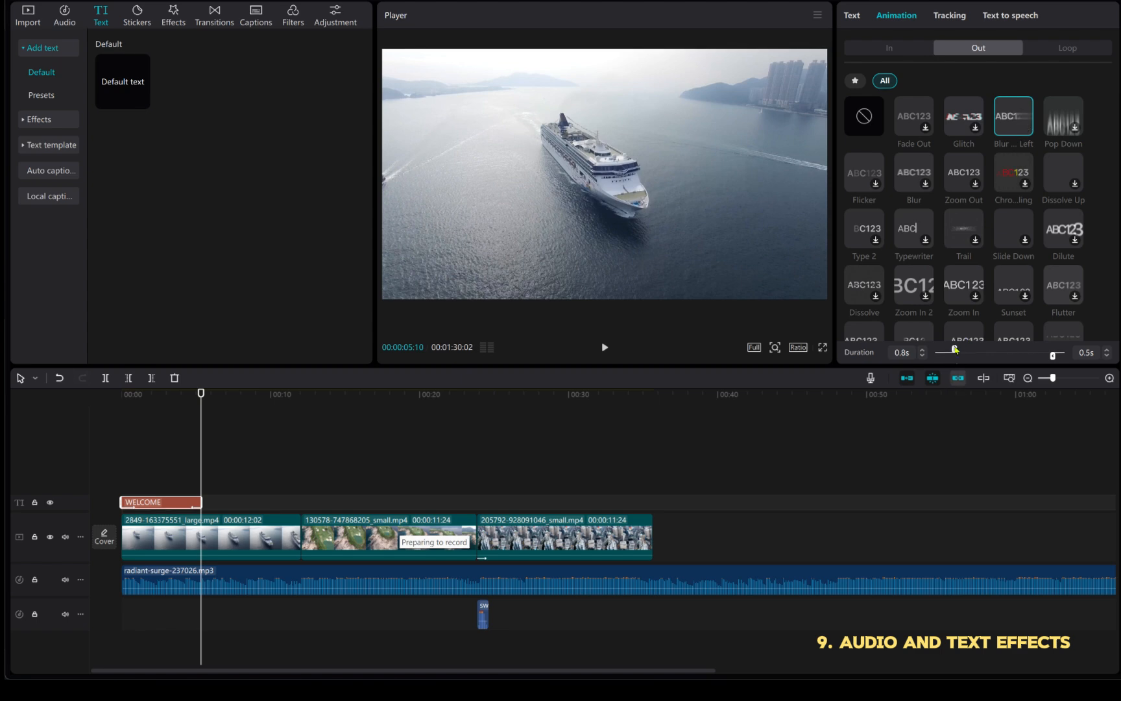
Set the WELCOME title's entrance and exit animation durations to 1.0 s each and preview them from the start.
left_click_drag(955, 350, 959, 350)
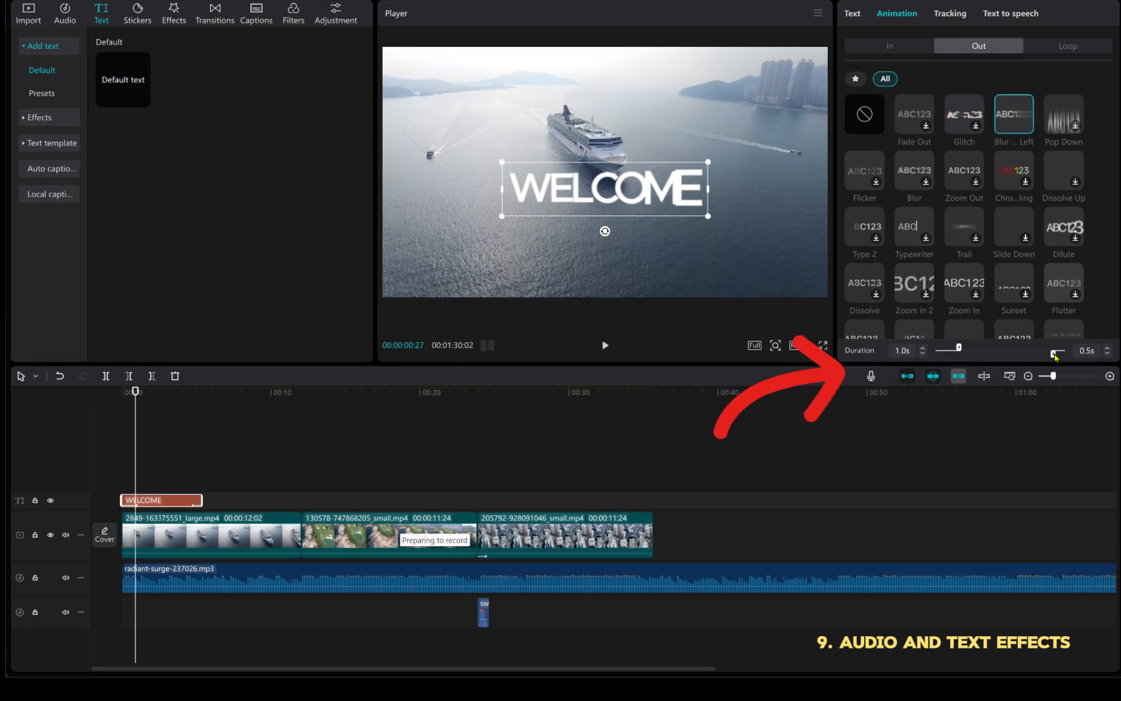
left_click_drag(1055, 354, 1045, 354)
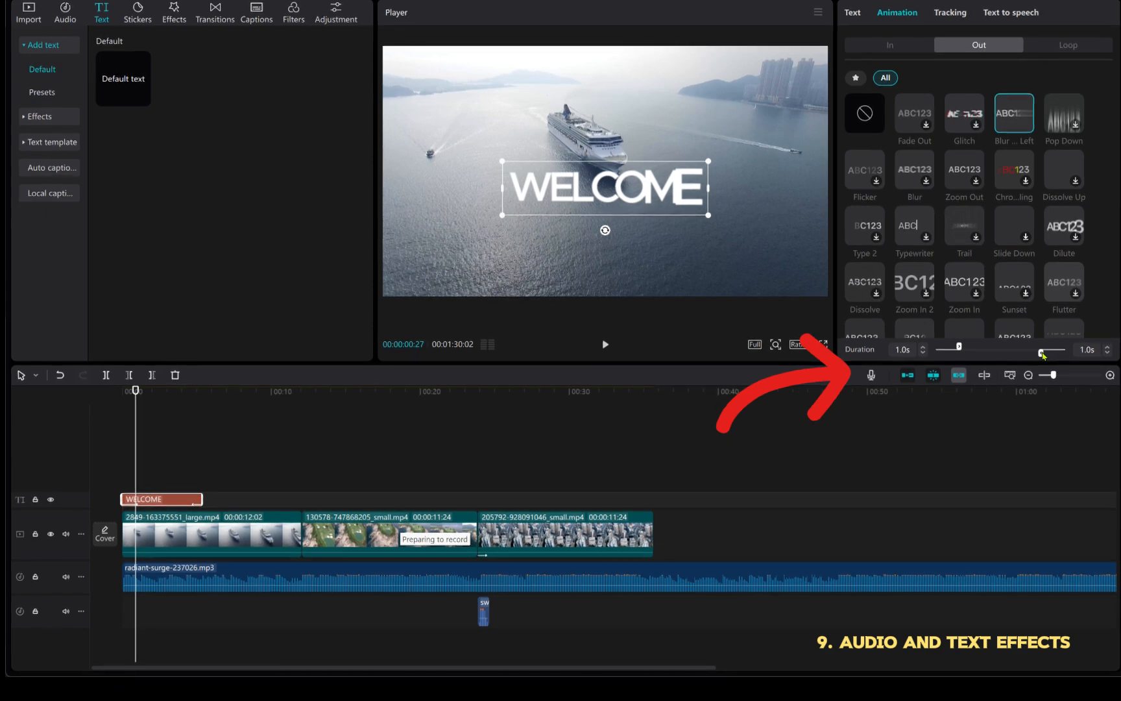
left_click(138, 408)
left_click_drag(137, 396, 110, 407)
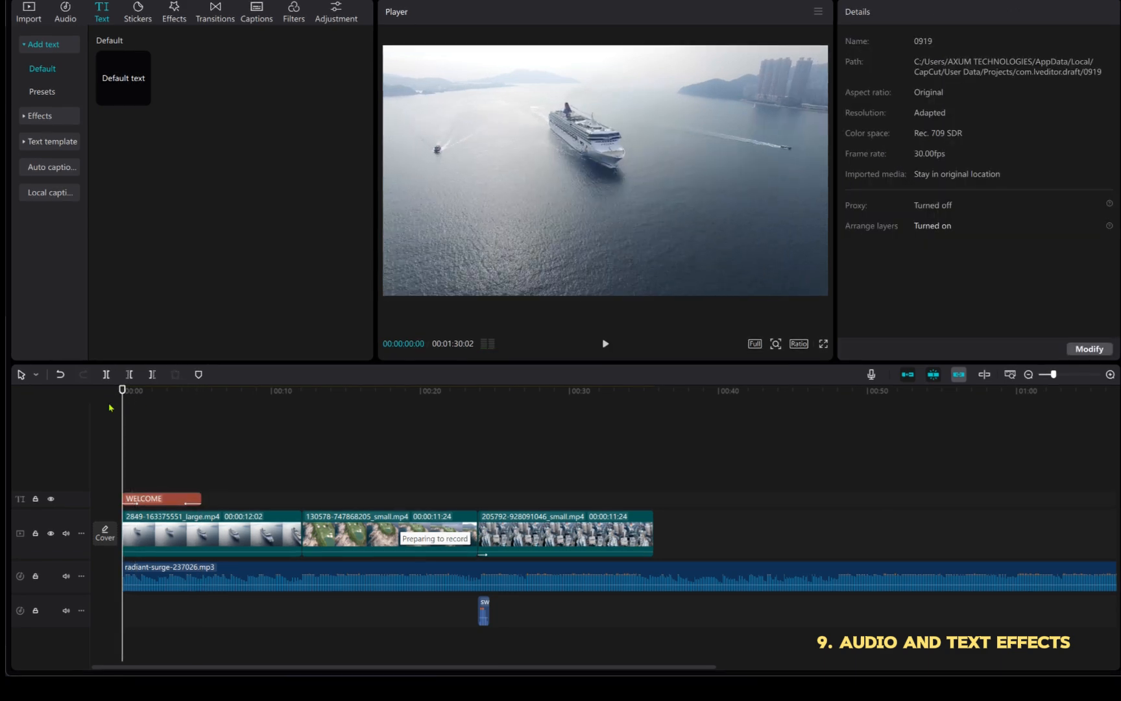
key("space")
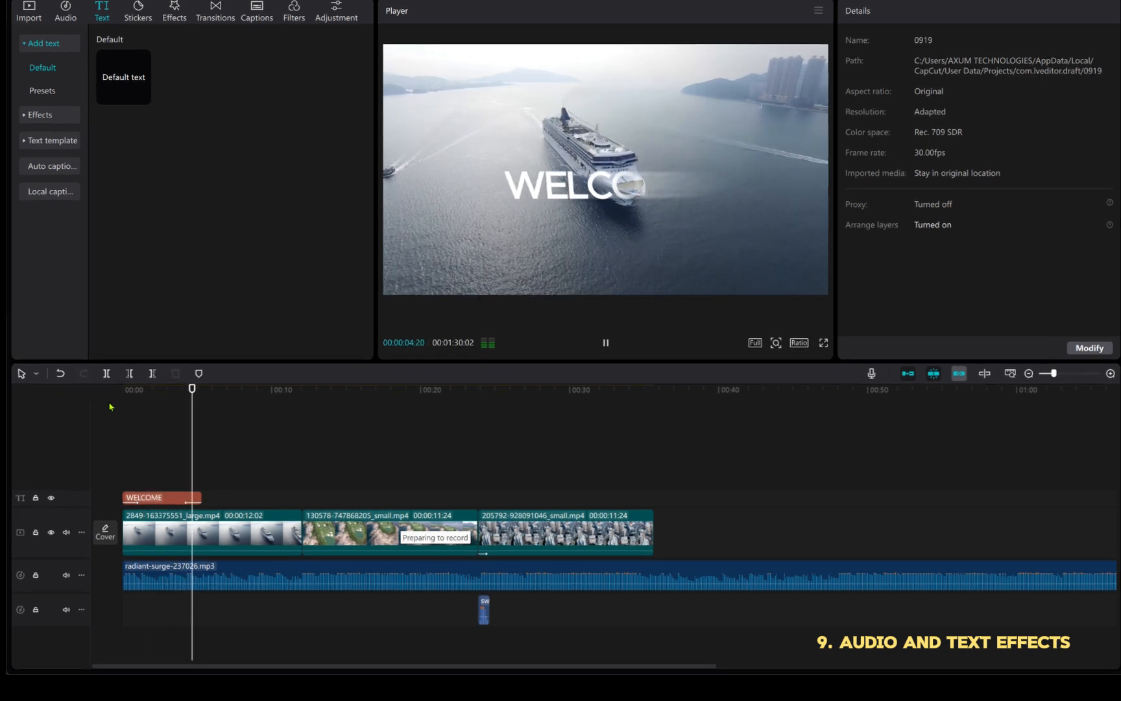
Shift the WELCOME title to start about one second into the video and play the opening back from the beginning.
key("space")
left_click_drag(159, 501, 172, 501)
left_click(112, 398)
key("space")
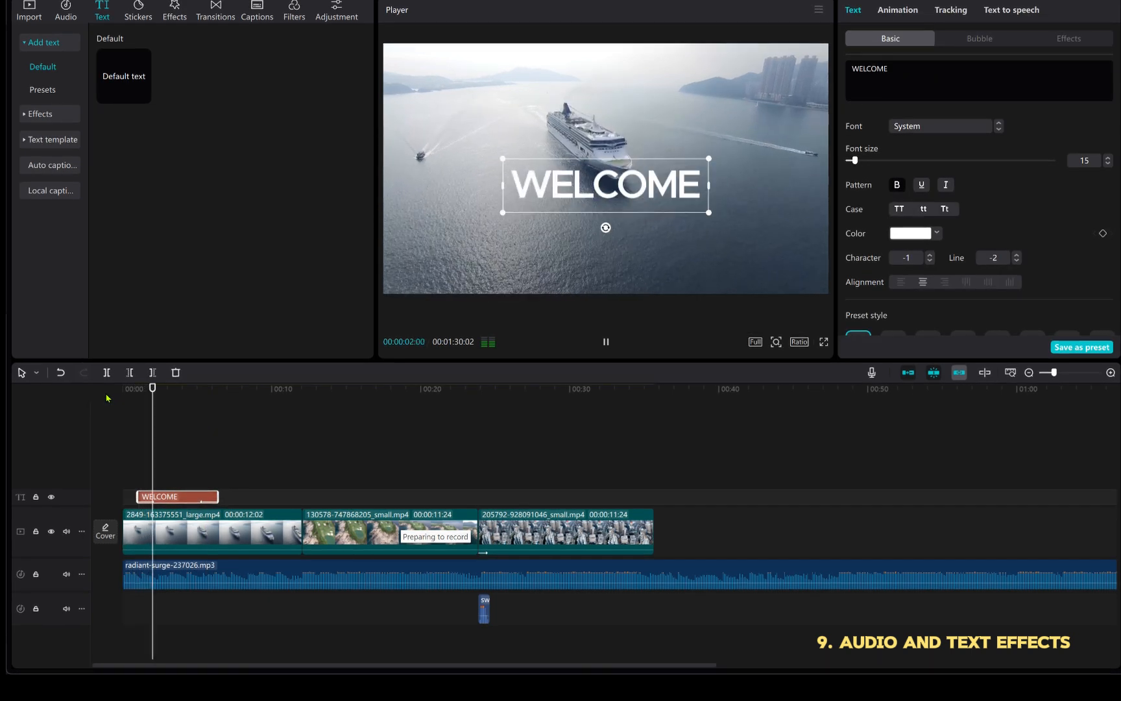
key("space")
left_click(182, 458)
left_click(93, 398)
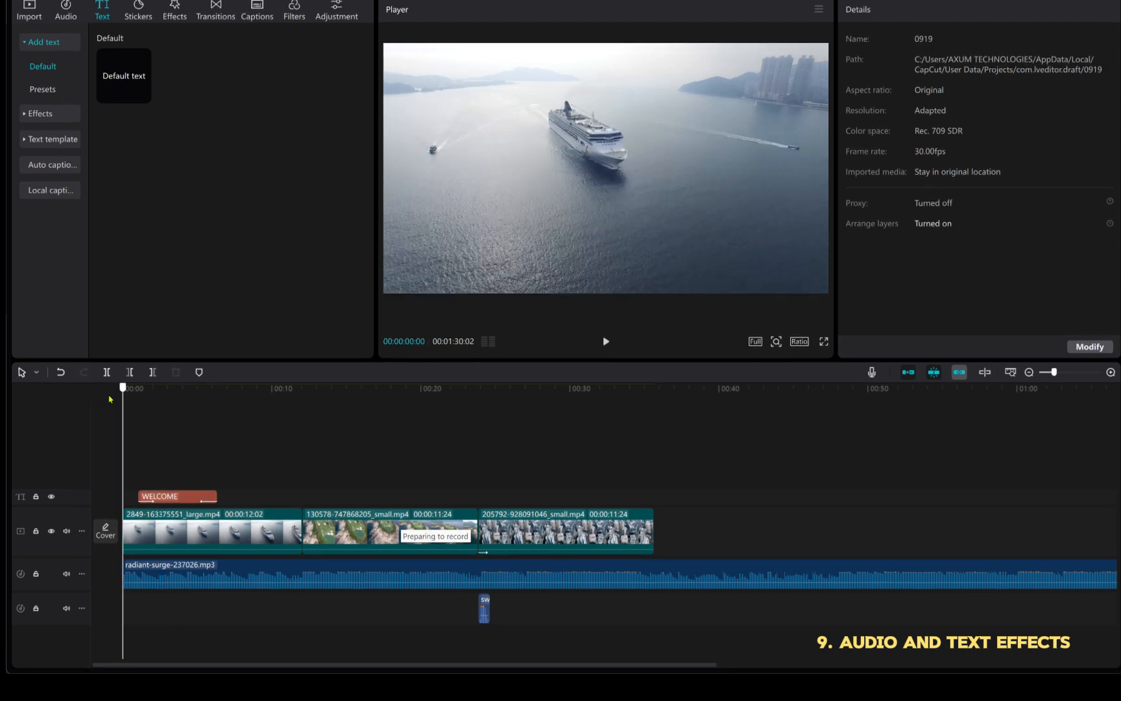
key("space")
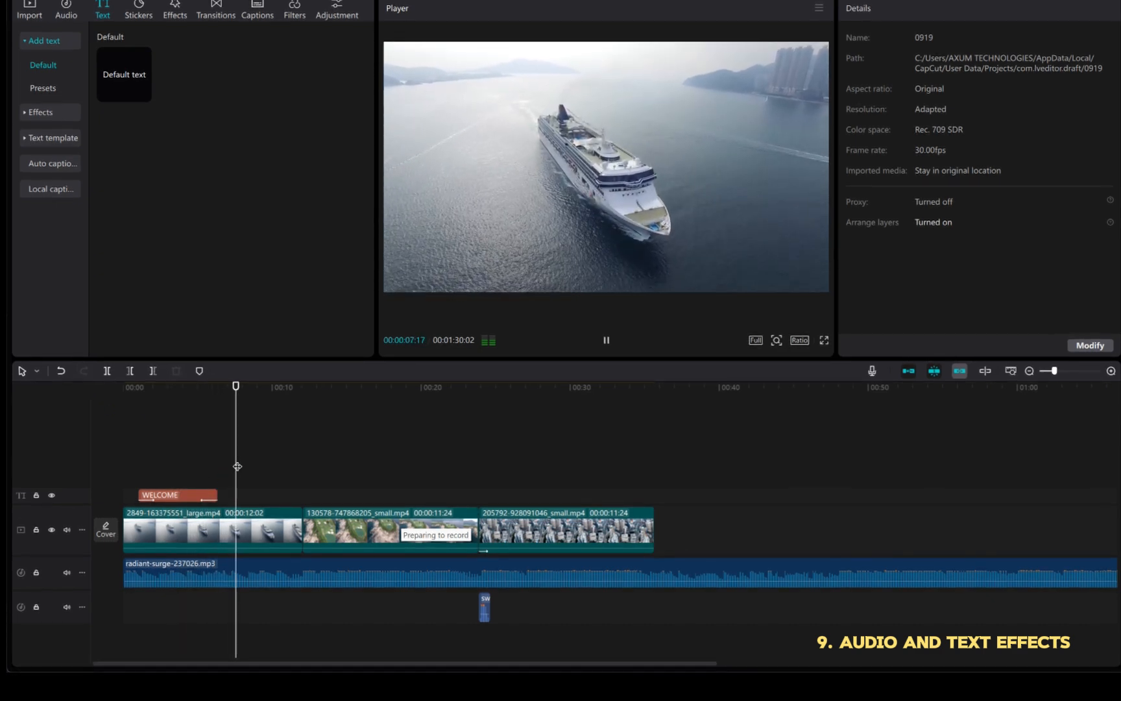
key("space")
left_click(225, 408)
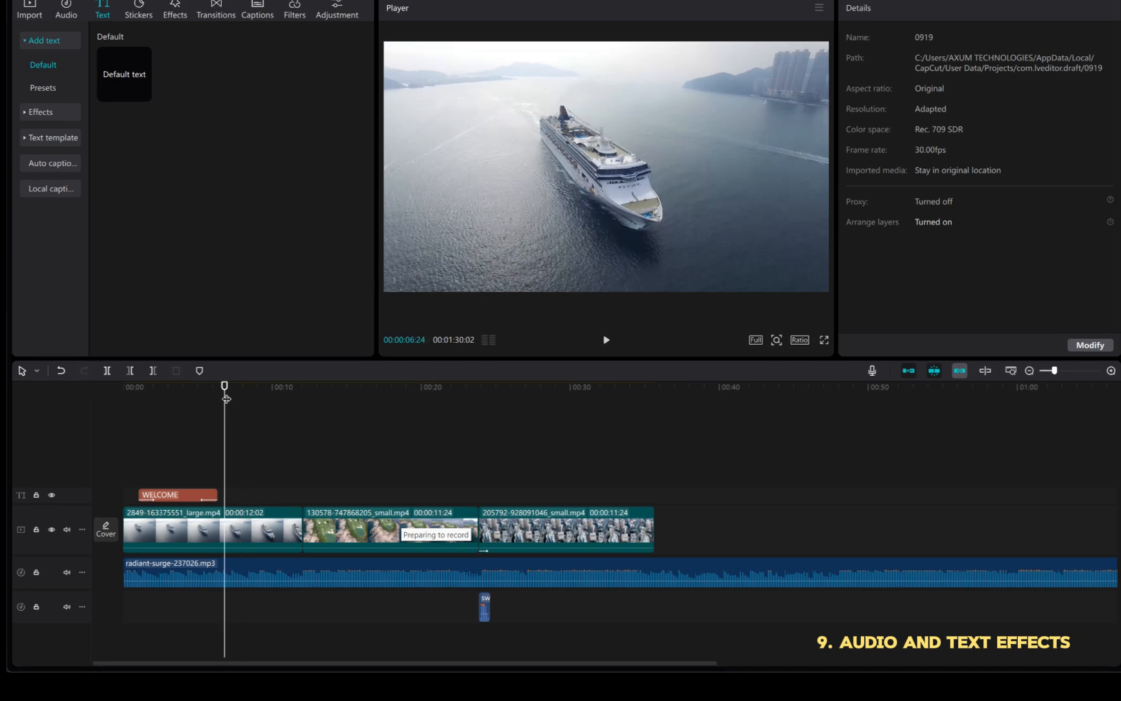
left_click_drag(226, 398, 107, 486)
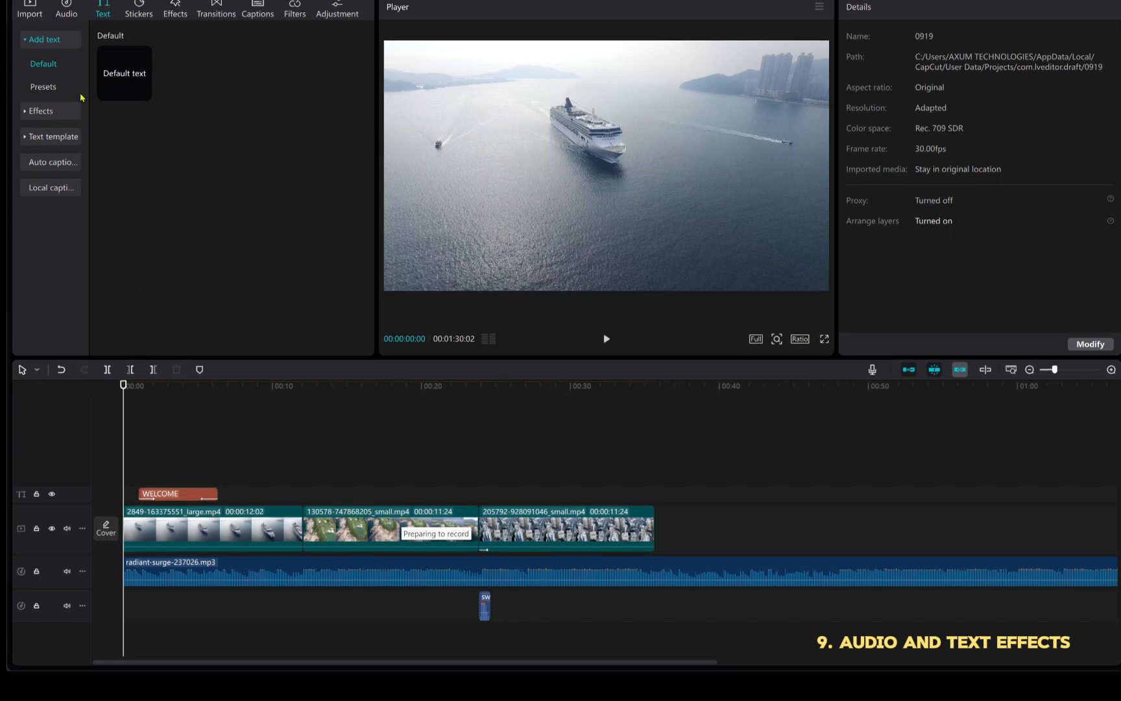
Look at the text effects and the Trending text templates, and preview the "Fri. 15 JUN 2022" template.
left_click(56, 121)
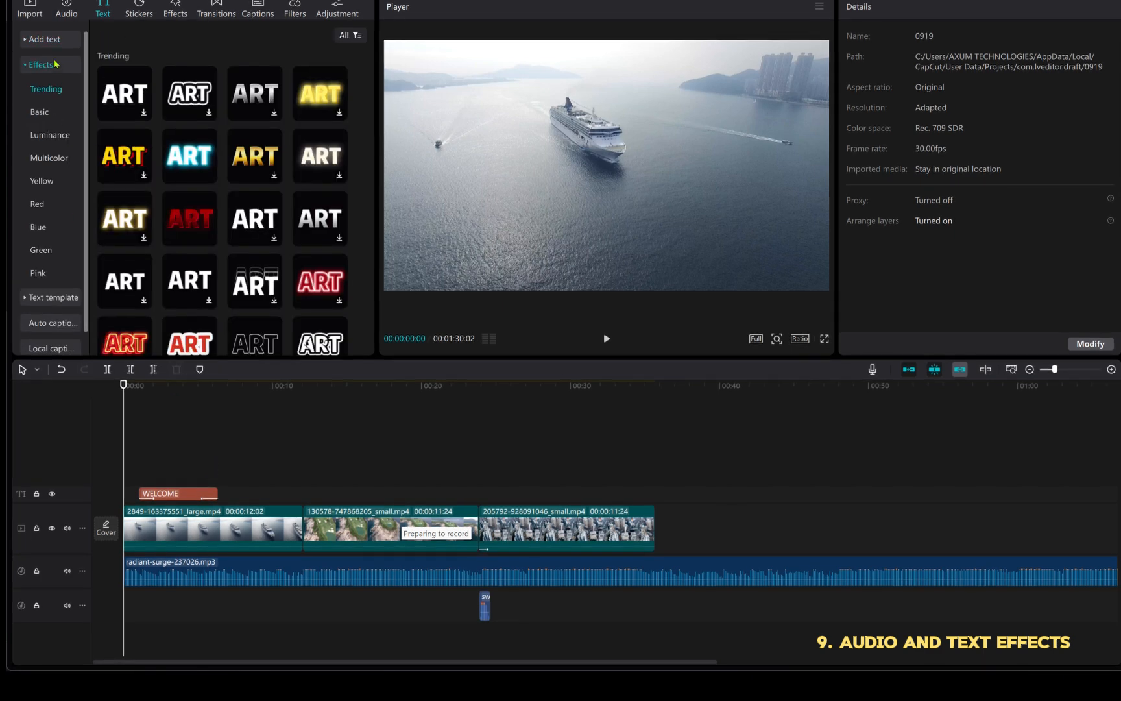
left_click(56, 66)
left_click(54, 90)
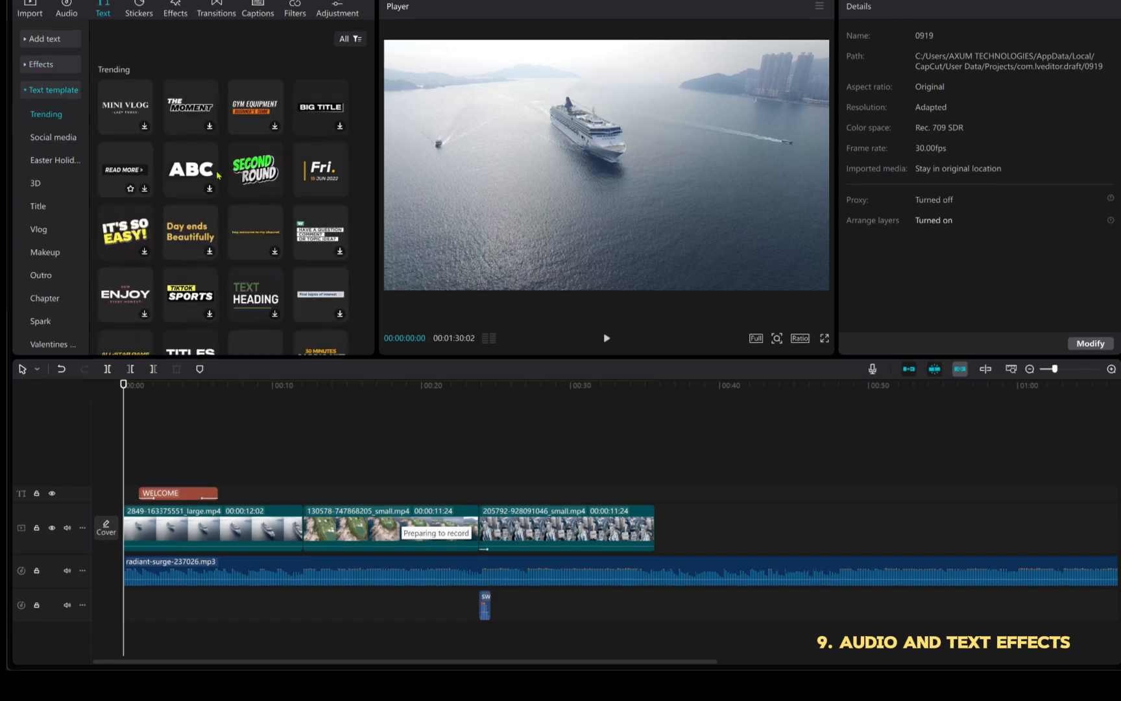
scroll(259, 230, "down", 1)
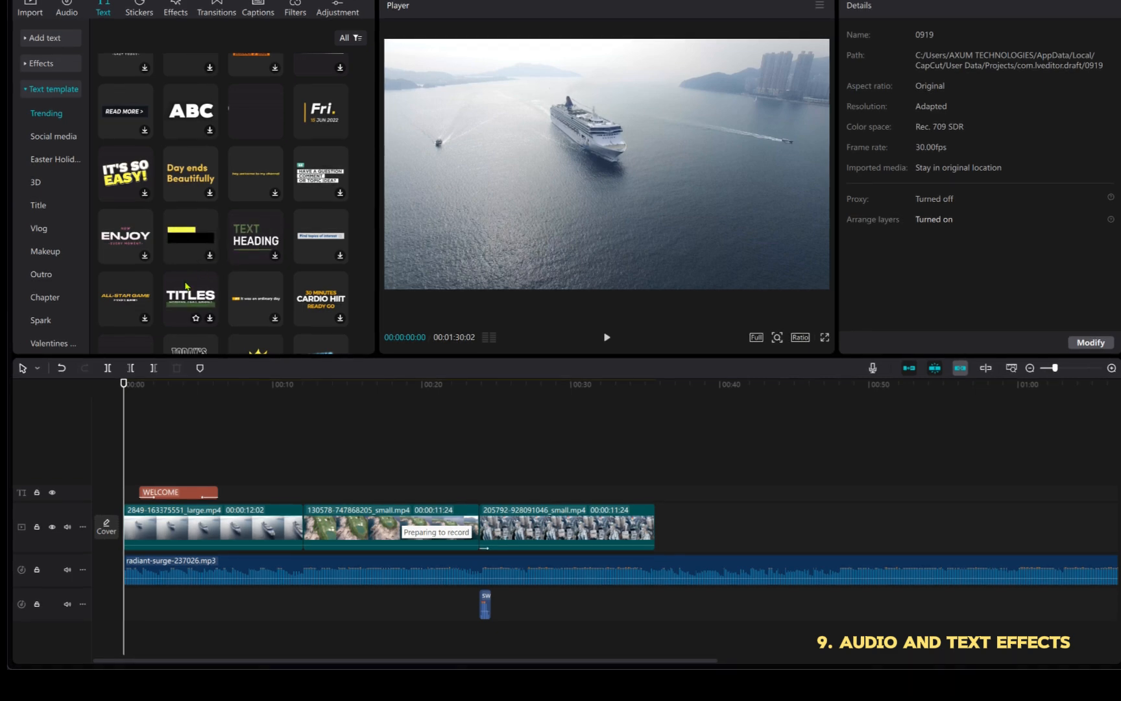
scroll(191, 290, "up", 2)
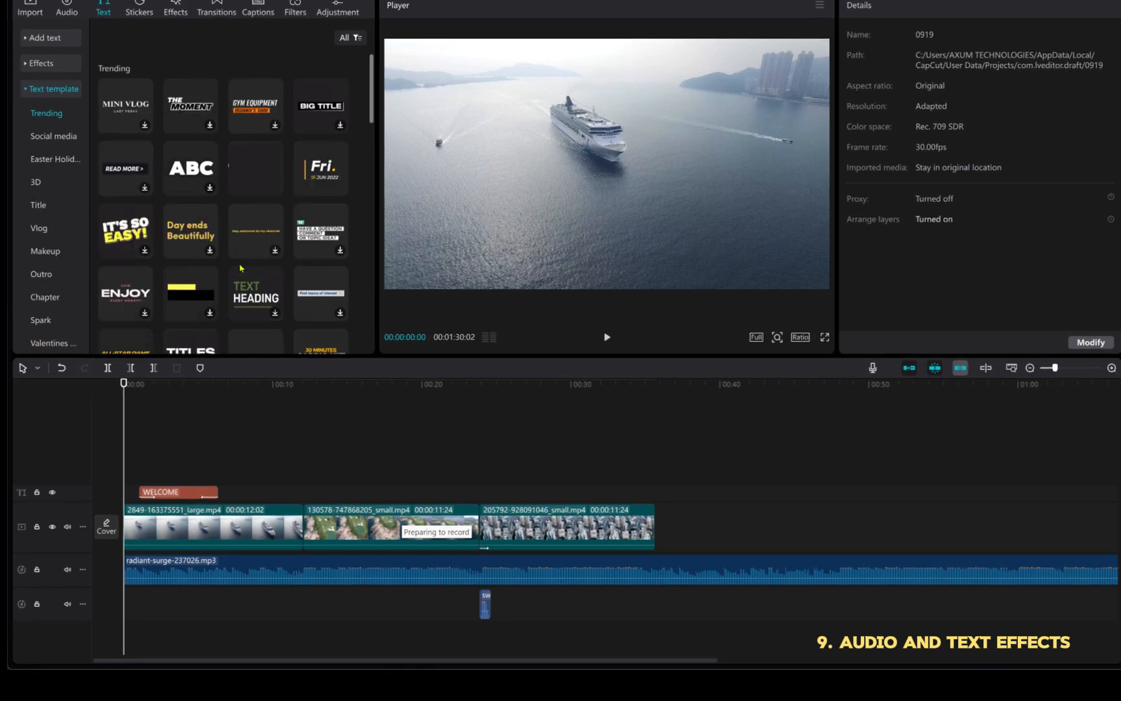
left_click(320, 180)
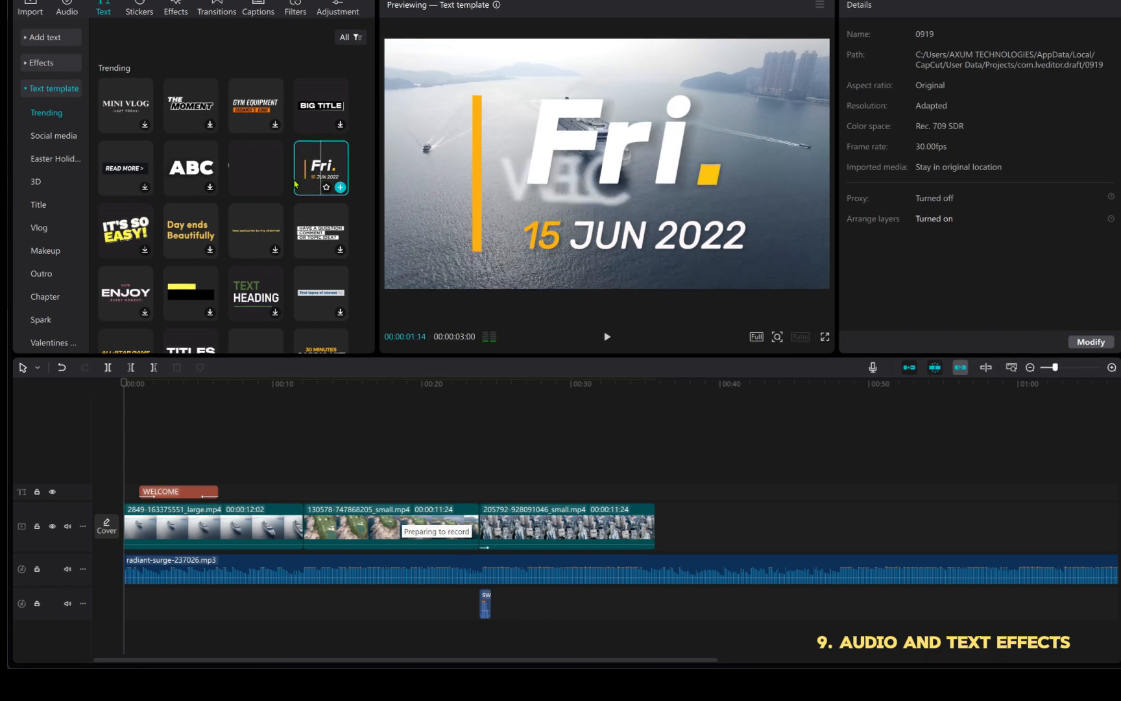
Browse through the remaining Trending text templates to examine the available designs.
scroll(223, 234, "down", 10)
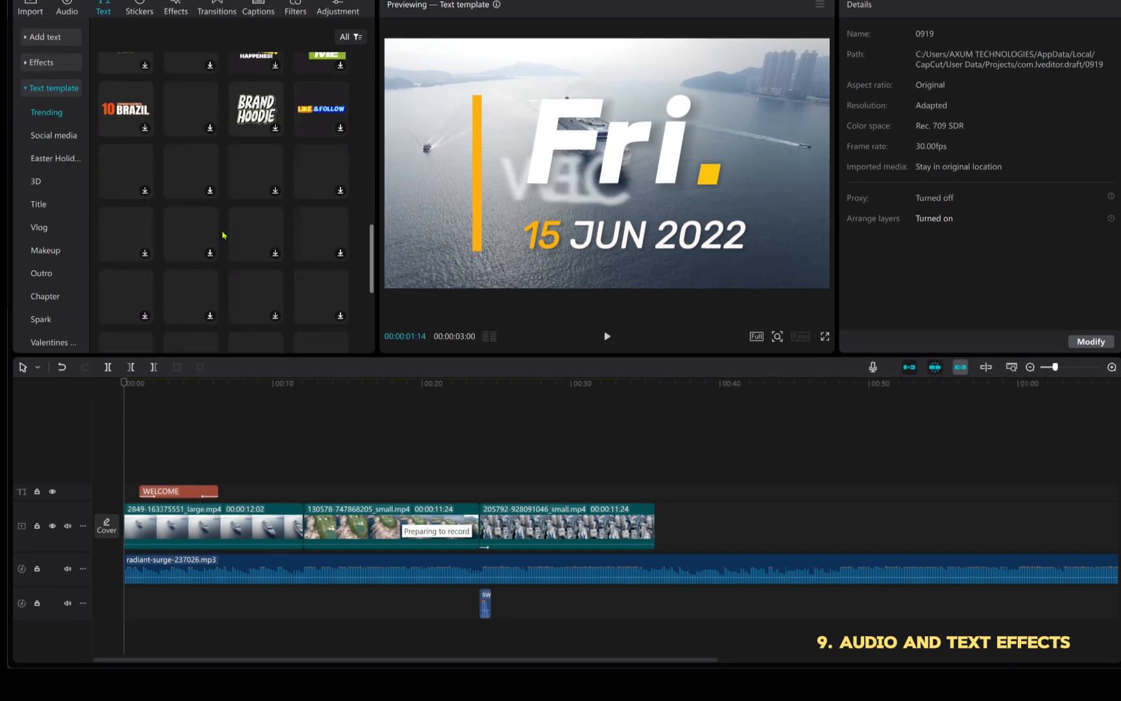
scroll(222, 235, "down", 2)
scroll(223, 235, "down", 2)
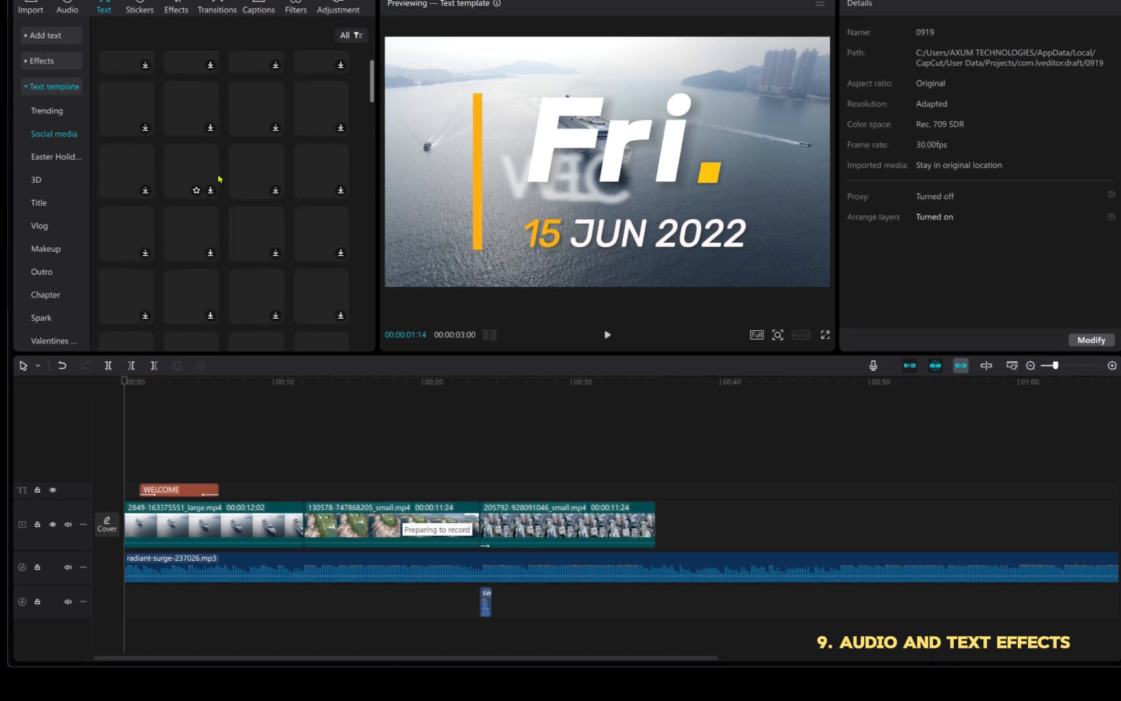
scroll(219, 178, "up", 2)
scroll(218, 179, "down", 1)
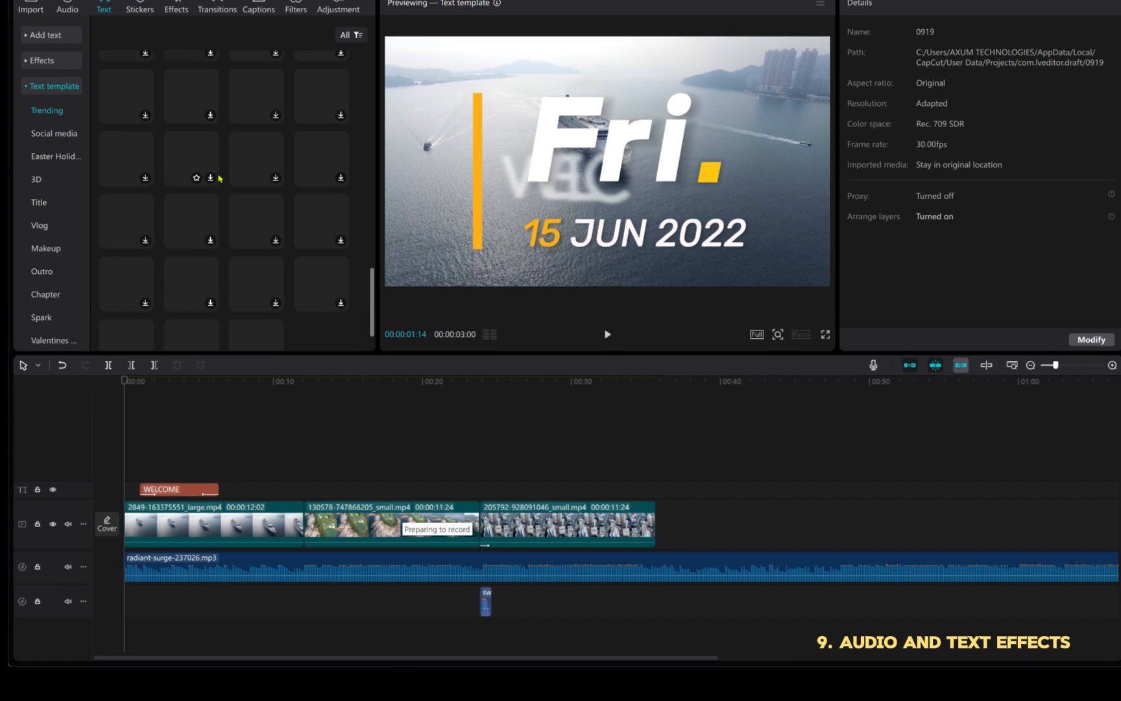
scroll(219, 179, "up", 3)
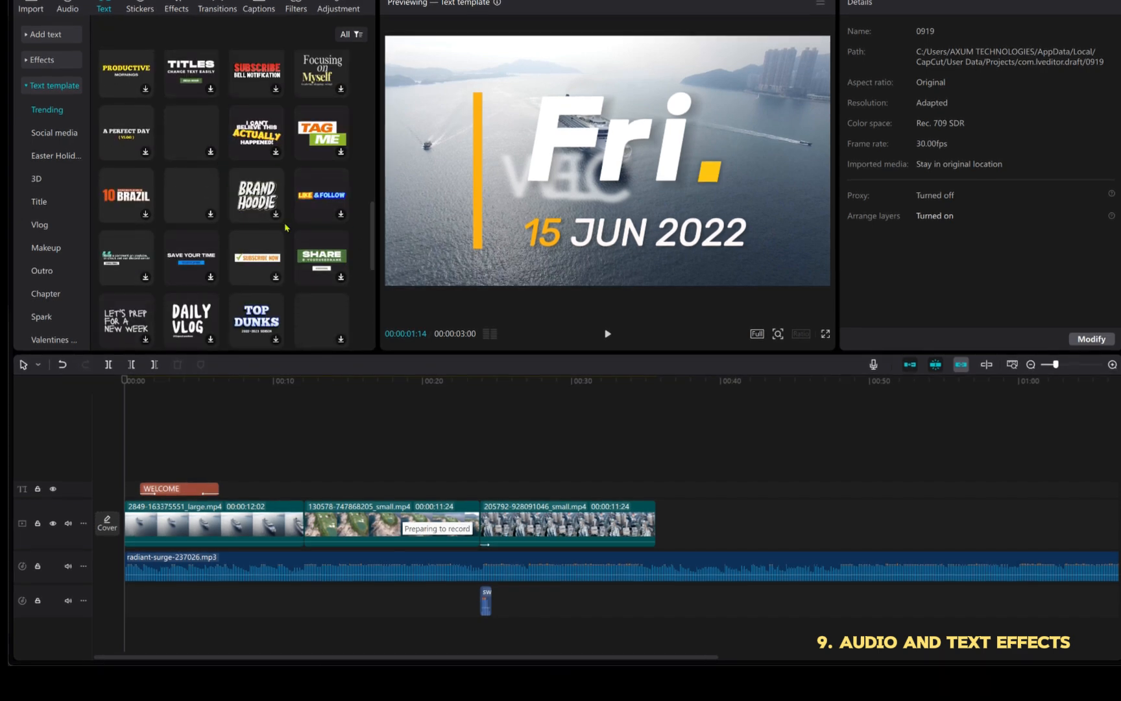
scroll(283, 175, "down", 6)
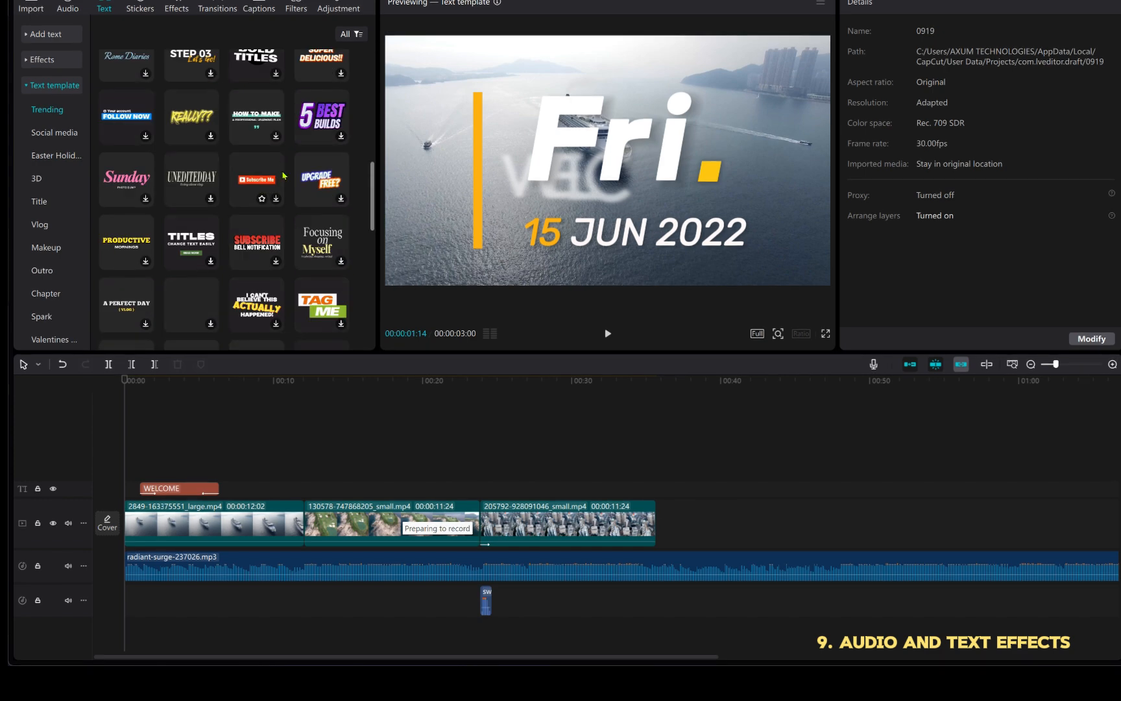
scroll(283, 174, "up", 3)
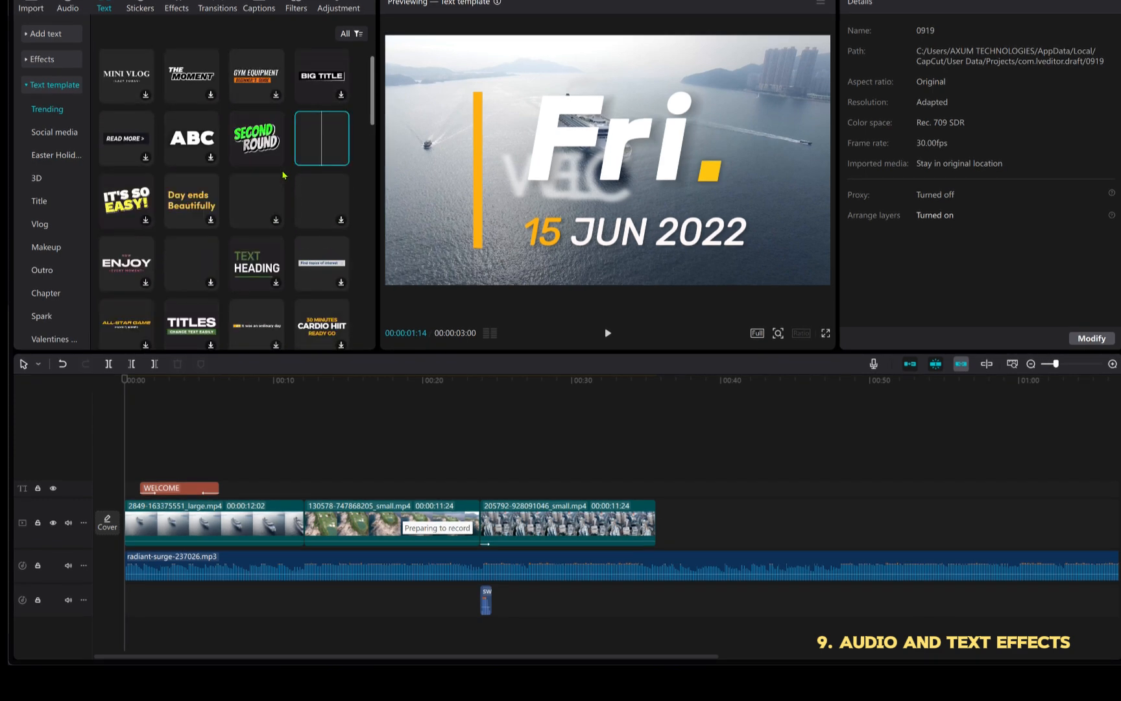
Add the "Fri. 15 JUN 2022" text template about one second in, with the WELCOME title placed just after it, and check the result.
left_click_drag(323, 161, 138, 467)
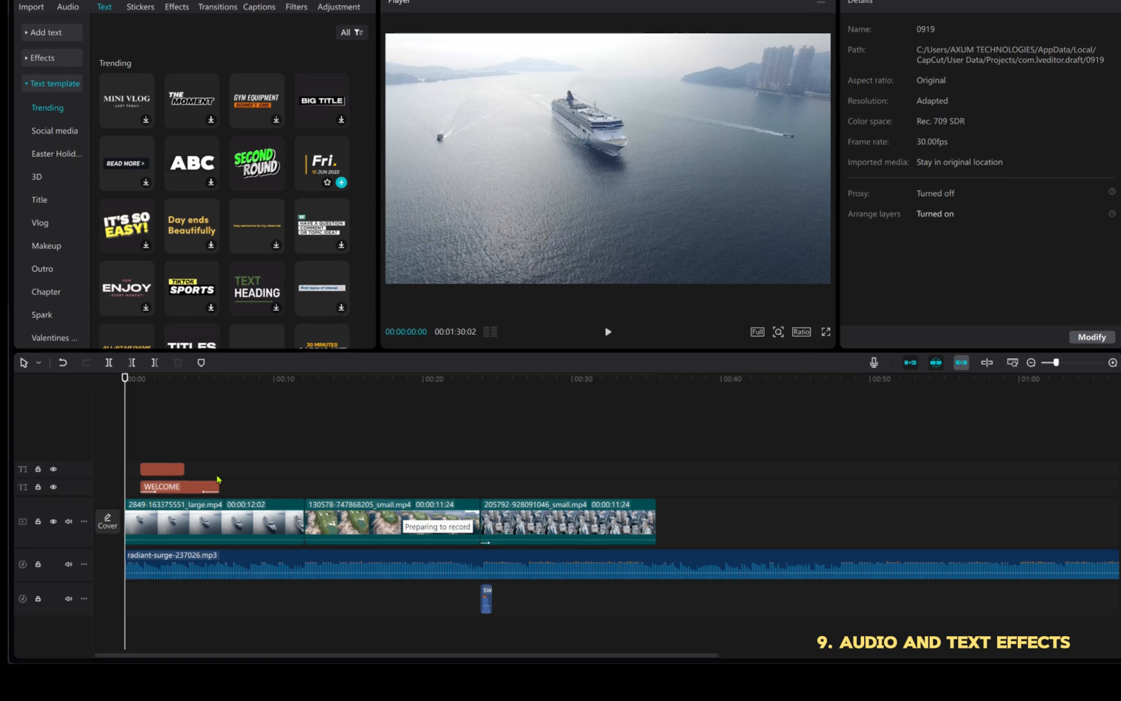
left_click(174, 470)
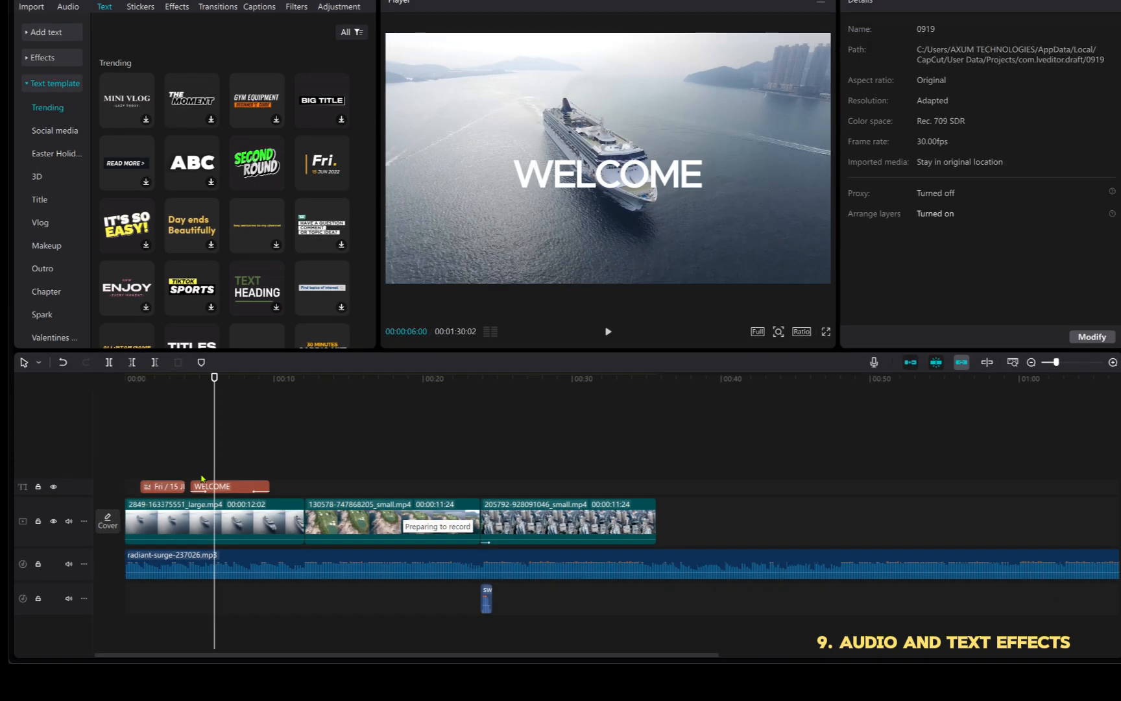
left_click_drag(144, 396, 157, 454)
left_click(164, 486)
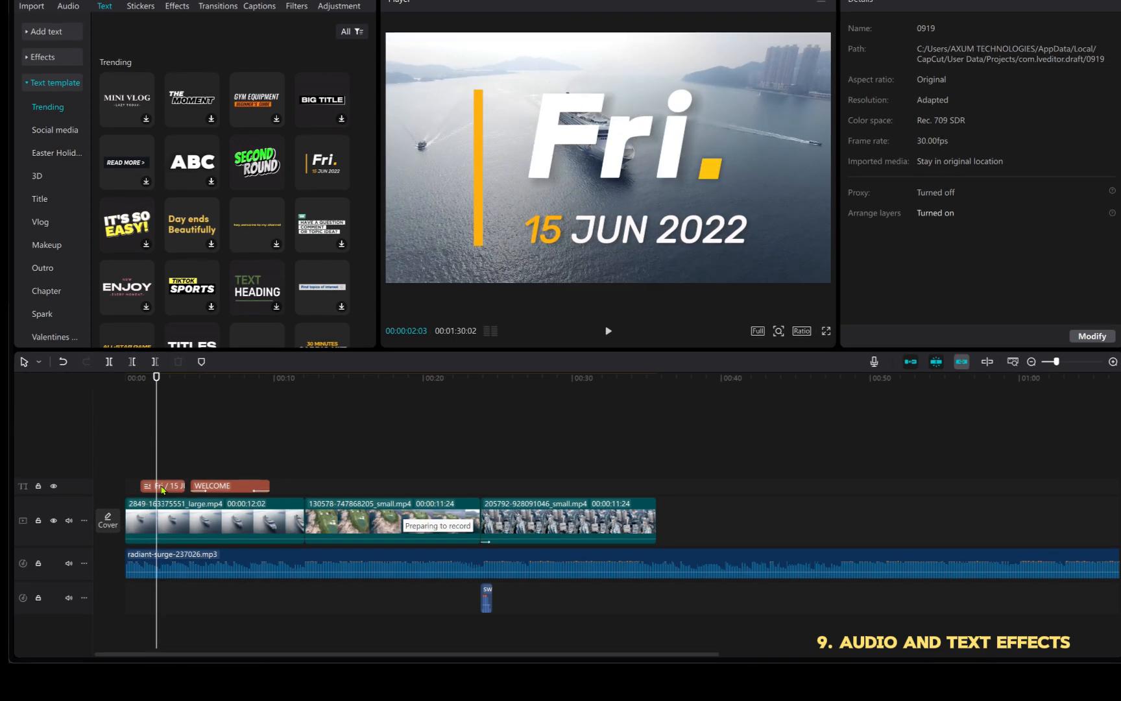
left_click_drag(748, 65, 465, 249)
left_click(338, 423)
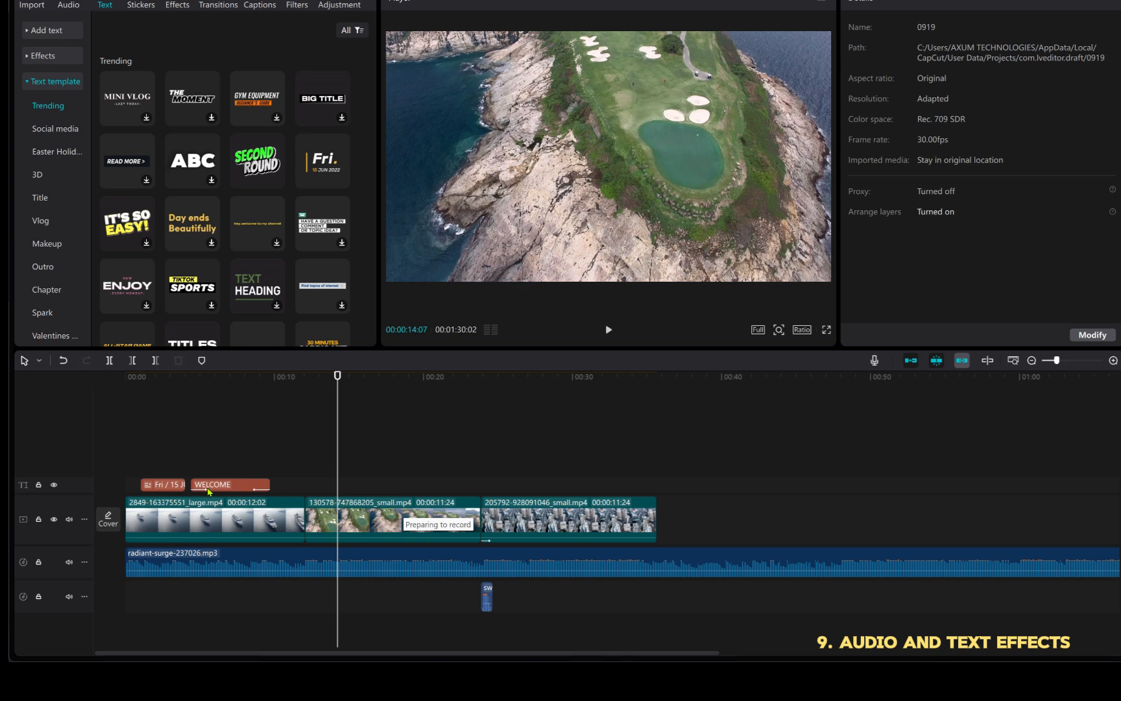
Move the WELCOME title onto its own track above the text template, hide that track, and play back the opening.
left_click_drag(225, 491, 202, 466)
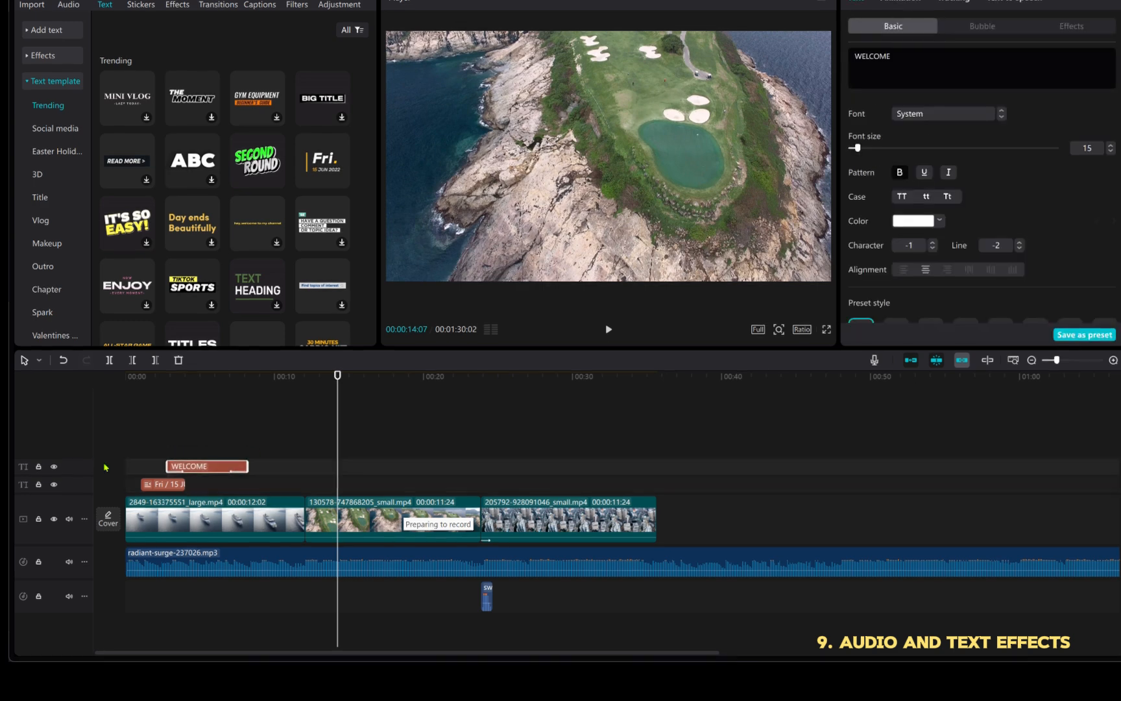
left_click(53, 467)
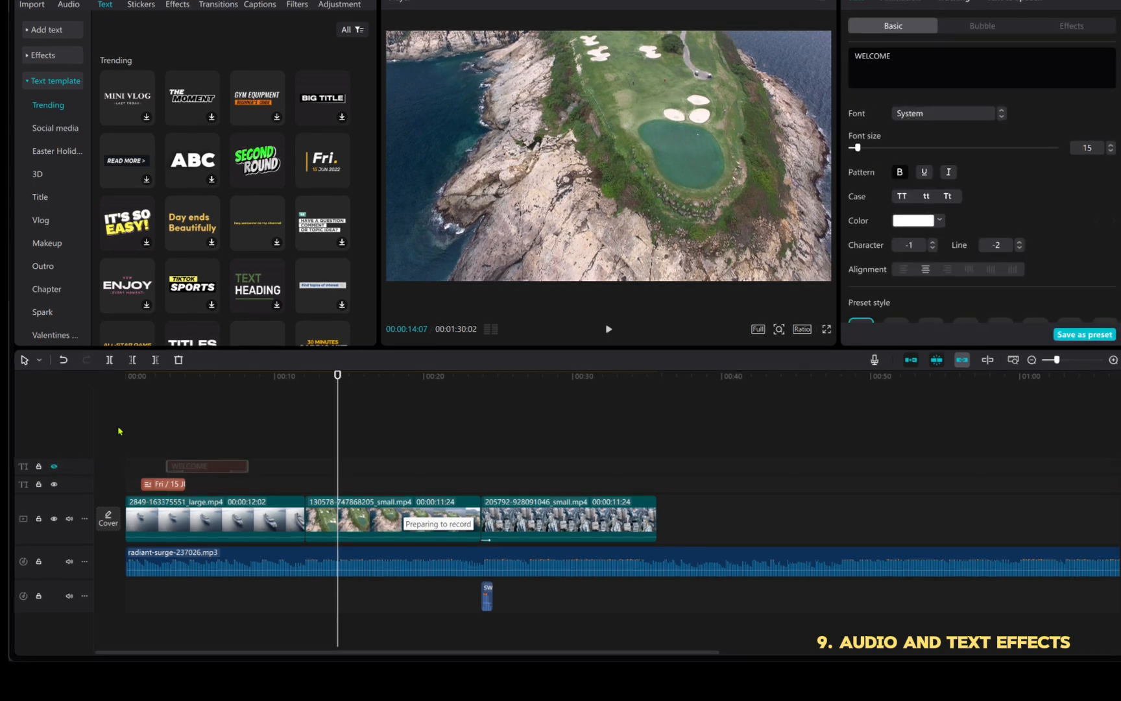
left_click(136, 376)
key("space")
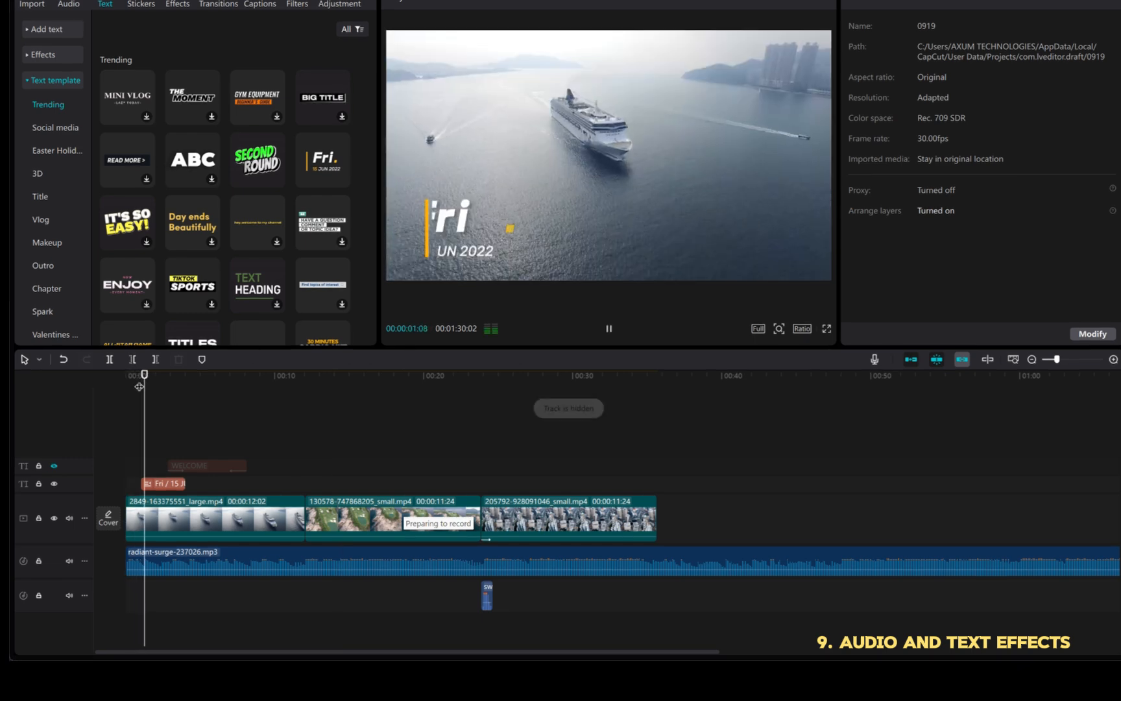
key("space")
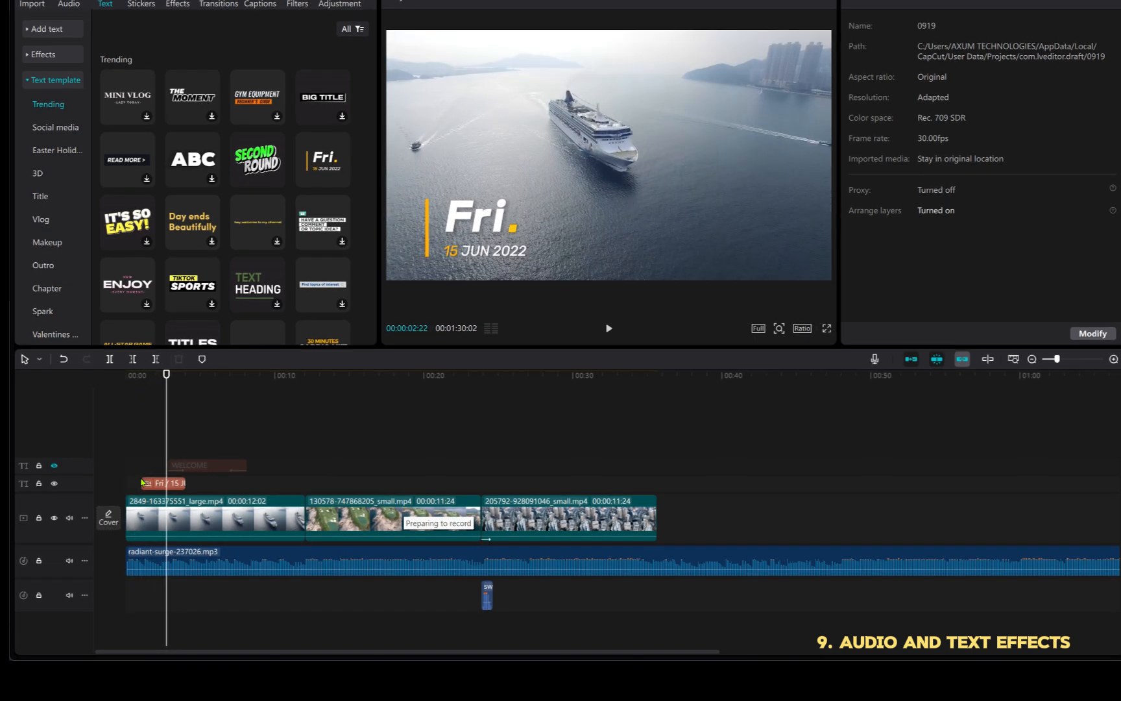
Replace the first paragraph of the "Fri. 15 JUN 2022" text template with "Welcome".
left_click(163, 483)
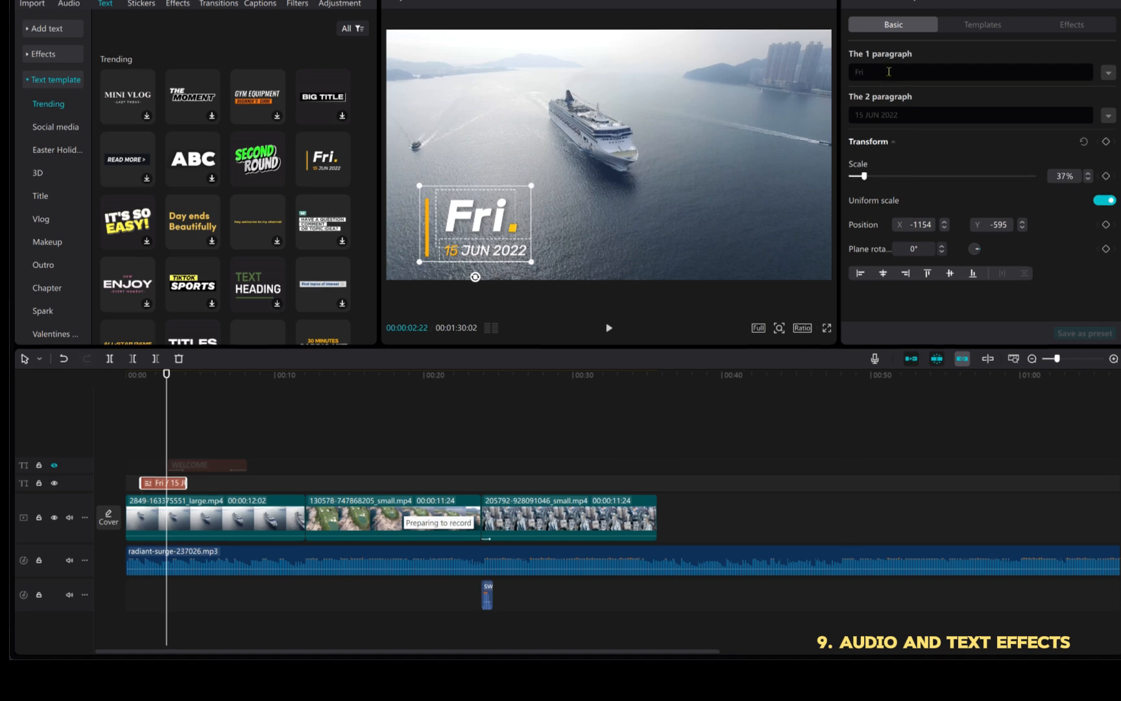
key("BackSpace")
key("BackSpace")
key("BackSpace")
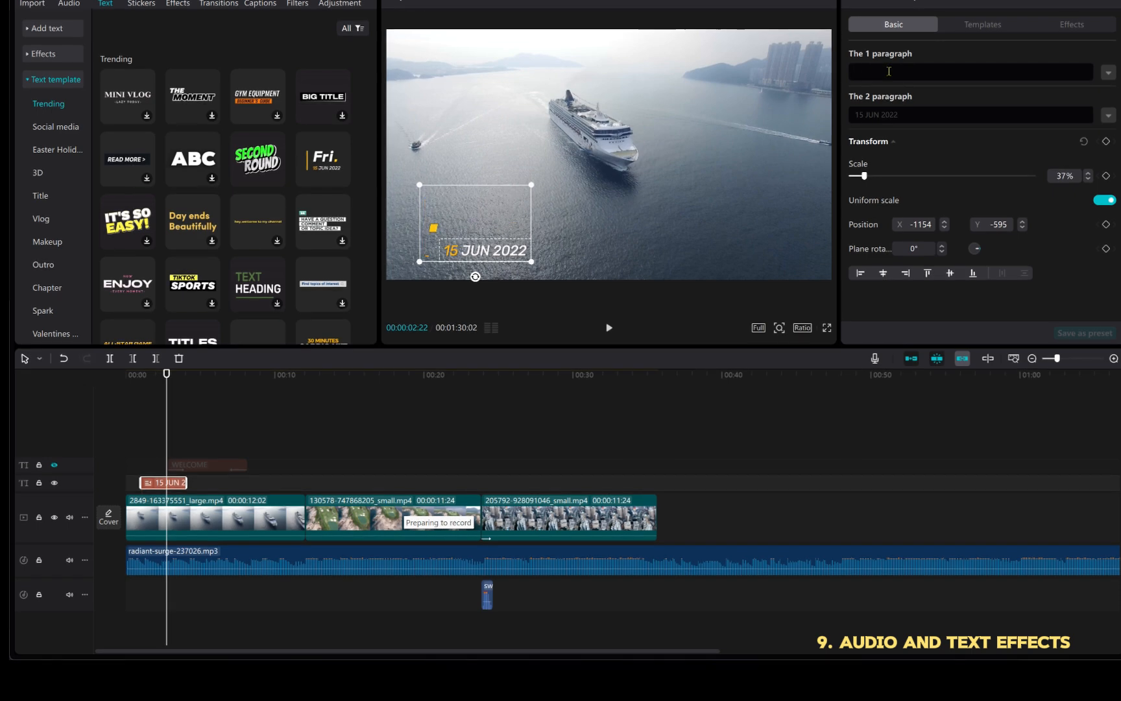
type("Welcome")
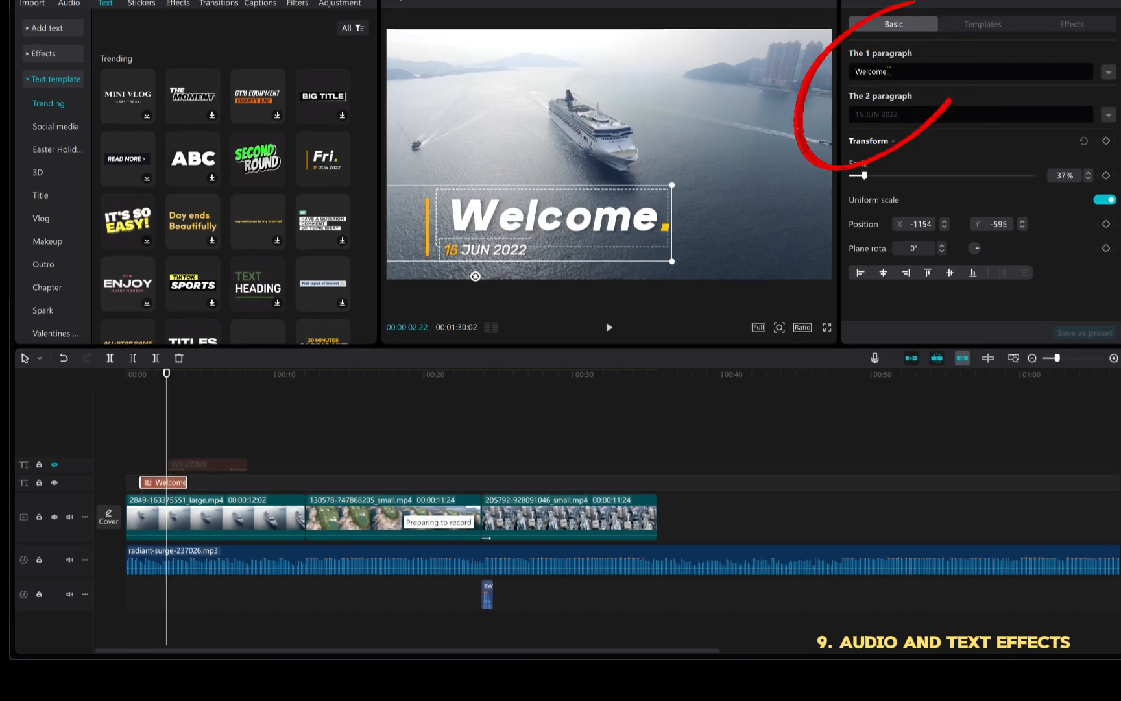
Replace the date in the text template's second paragraph with "TO VIDEO".
left_click(908, 115)
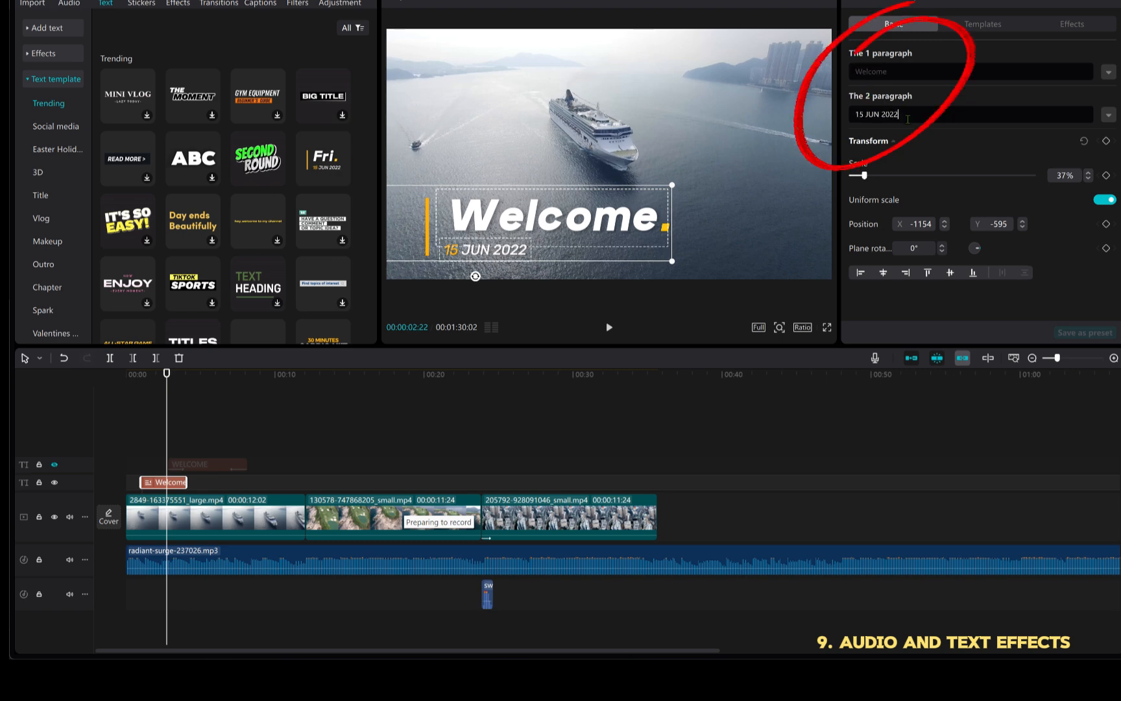
key("BackSpace")
key("BackSpace")
key("BackSpace")
key("BackSpace")
key("BackSpace")
key("BackSpace")
key("BackSpace")
key("BackSpace")
key("BackSpace")
key("BackSpace")
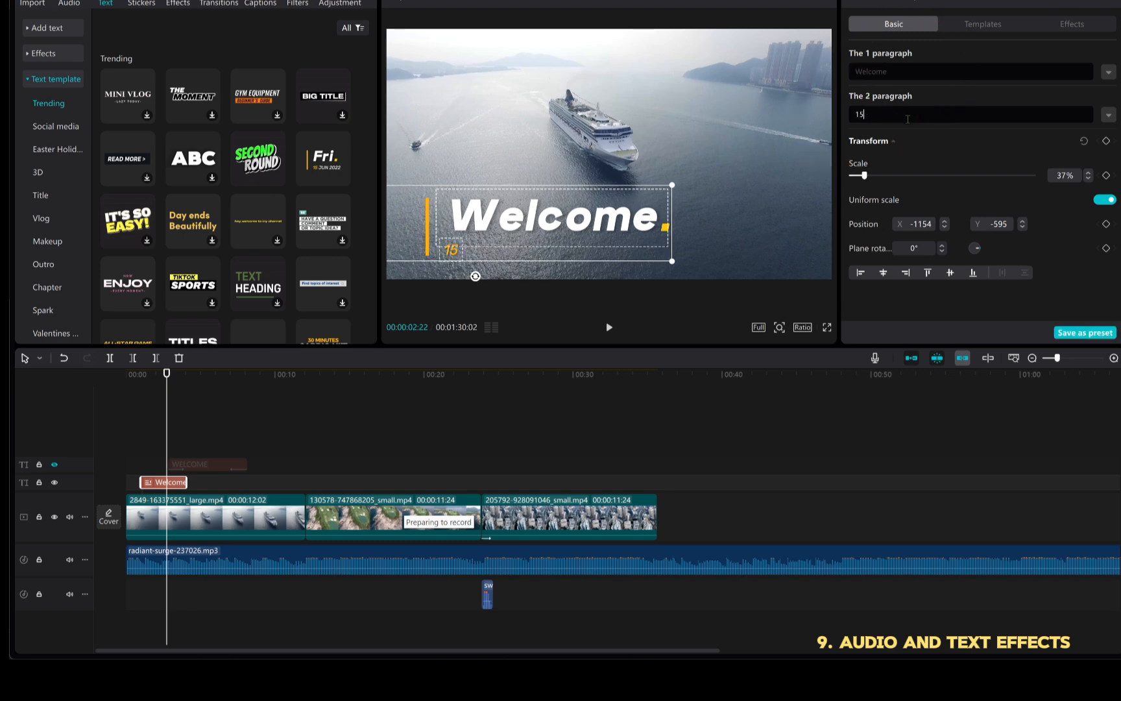
key("BackSpace")
type("to my")
key("BackSpace")
key("BackSpace")
key("BackSpace")
key("BackSpace")
key("BackSpace")
type("TO VIDEO")
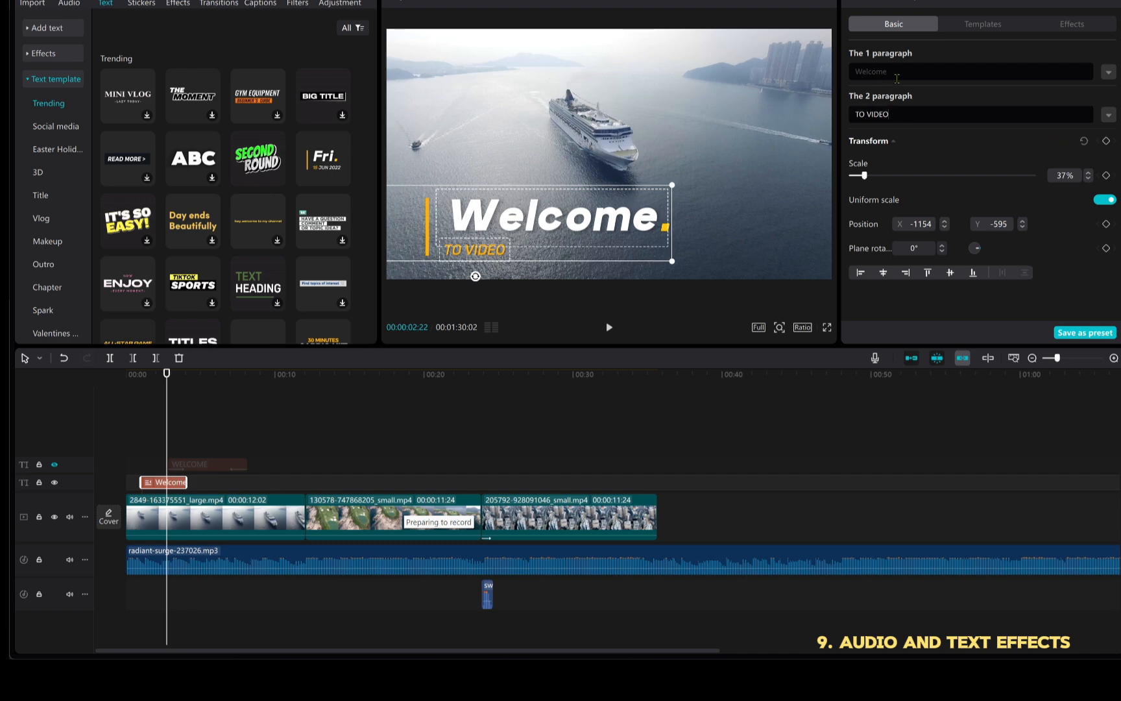
Look at the text template's alternative templates and basic settings, and play the opening back from the beginning.
left_click(902, 71)
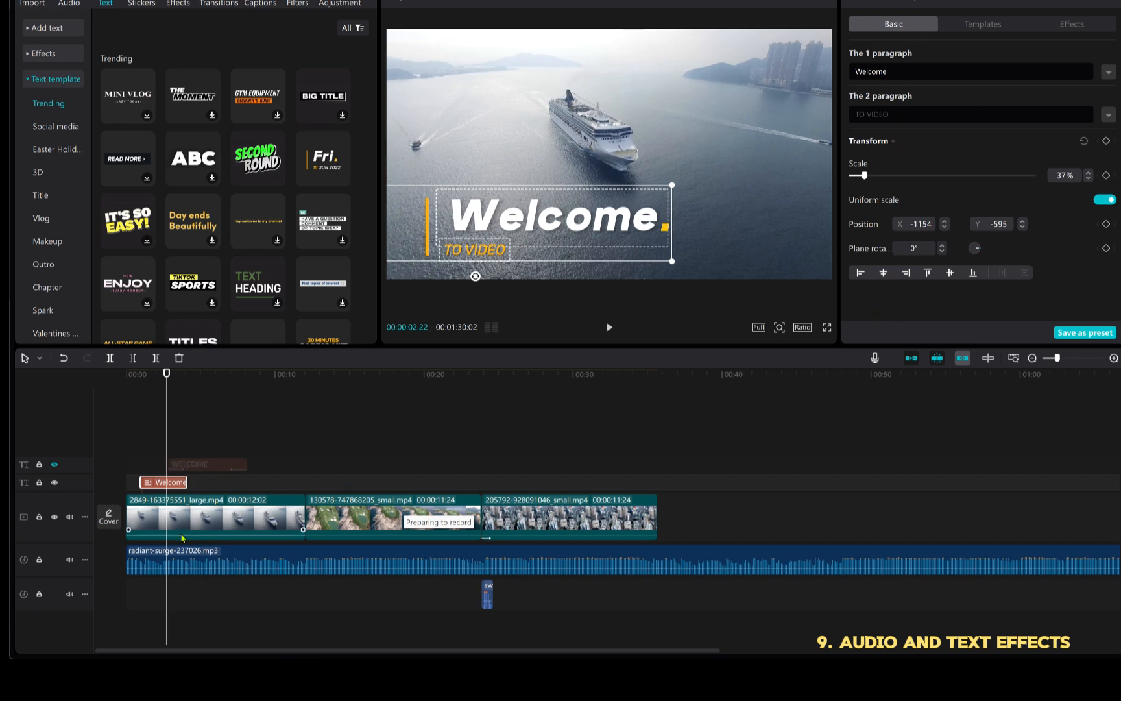
left_click(195, 523)
left_click(175, 485)
left_click(991, 27)
left_click(919, 28)
left_click(207, 425)
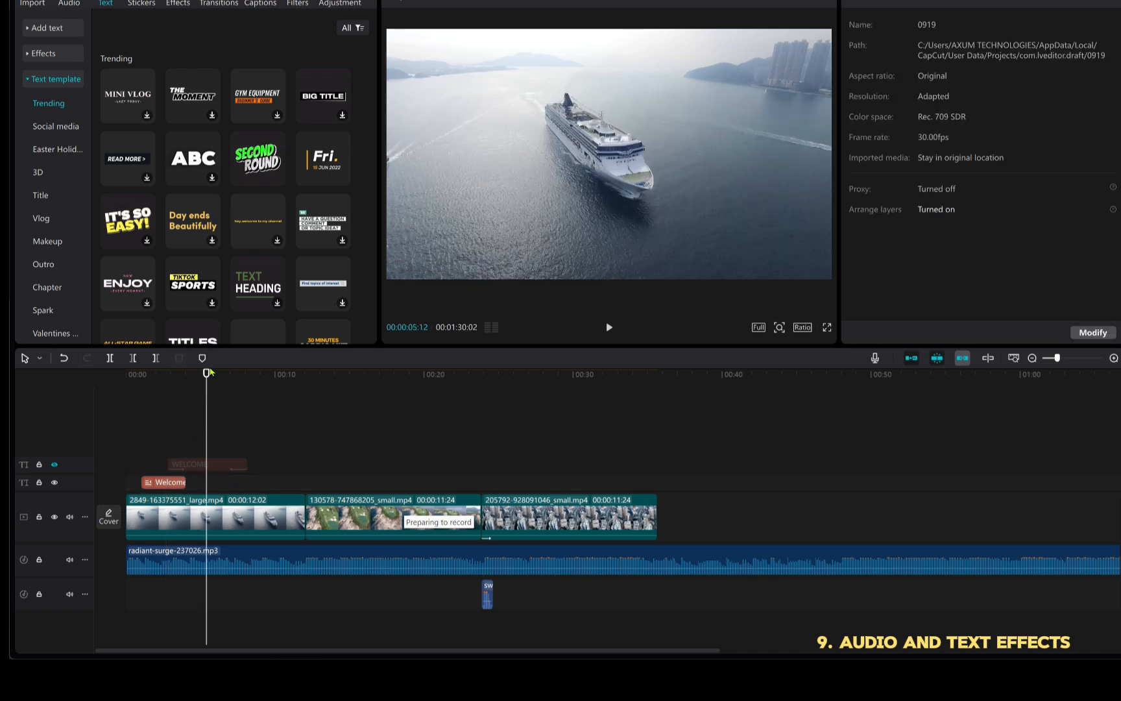
left_click_drag(205, 375, 121, 399)
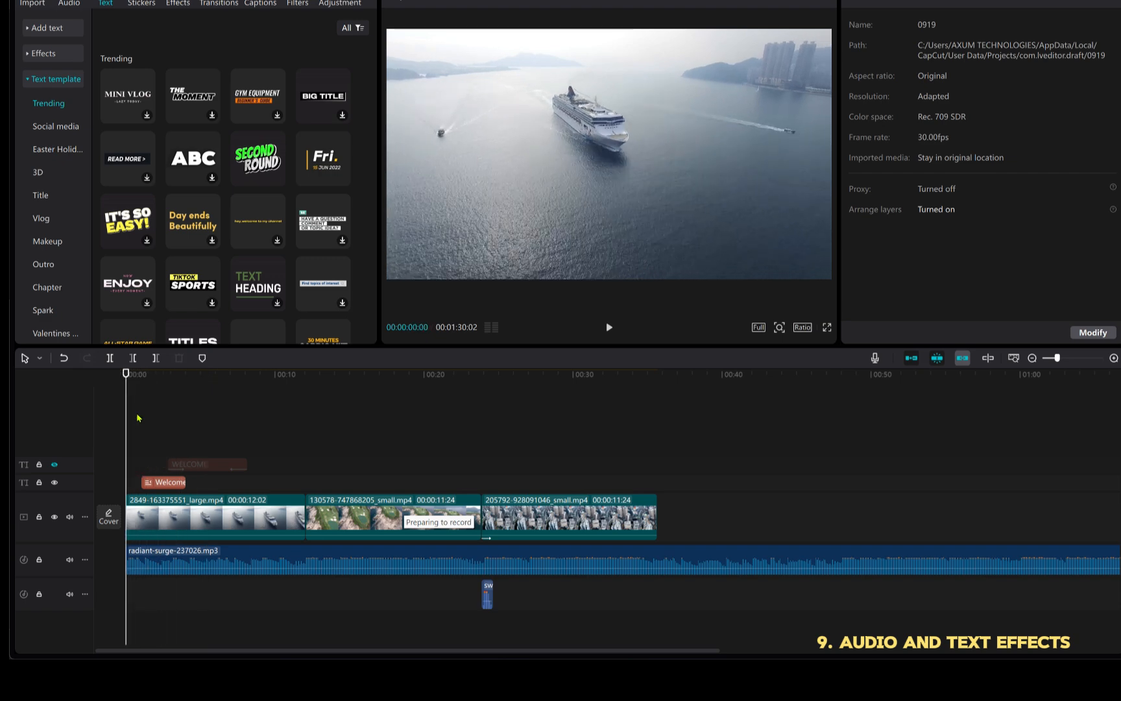
left_click_drag(134, 373, 135, 383)
key("space")
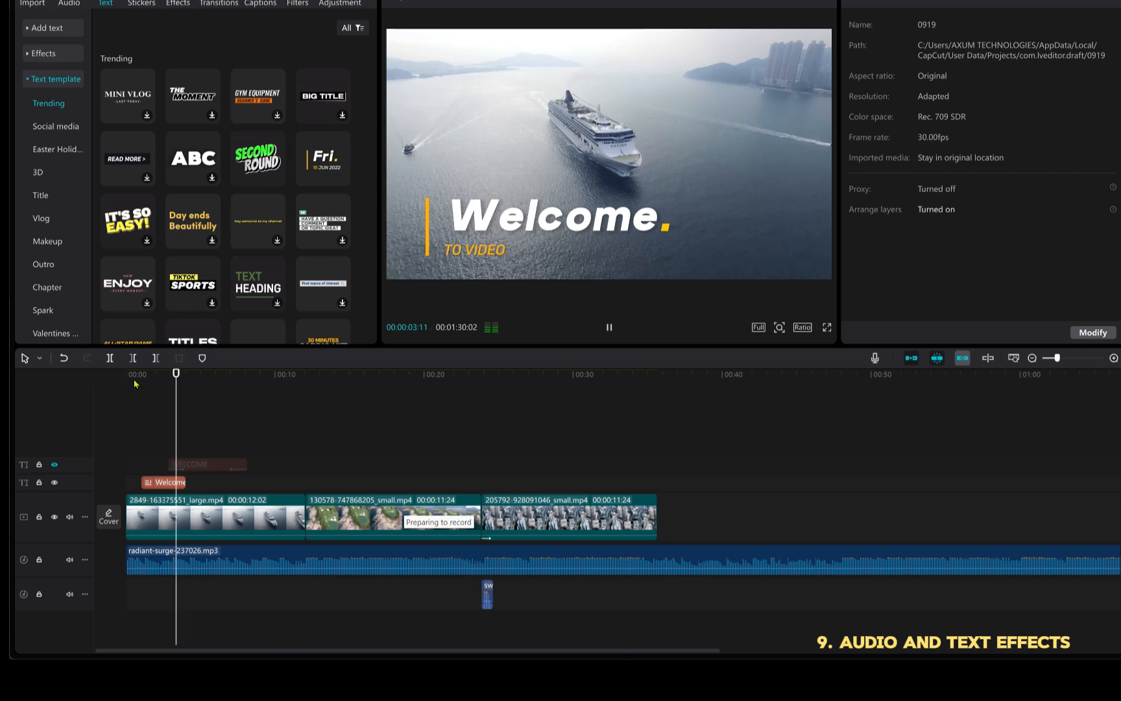
left_click(161, 390)
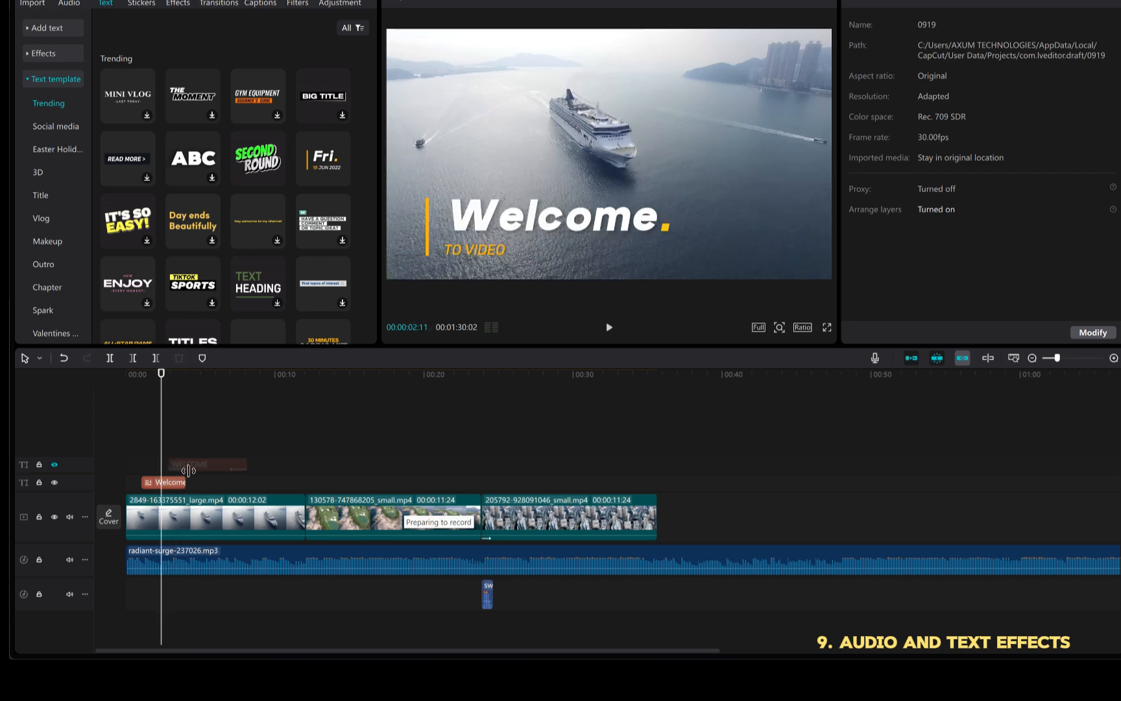
Change the text template's second paragraph to "TO MY VIDEO" and play back the result.
left_click(163, 482)
left_click(865, 115)
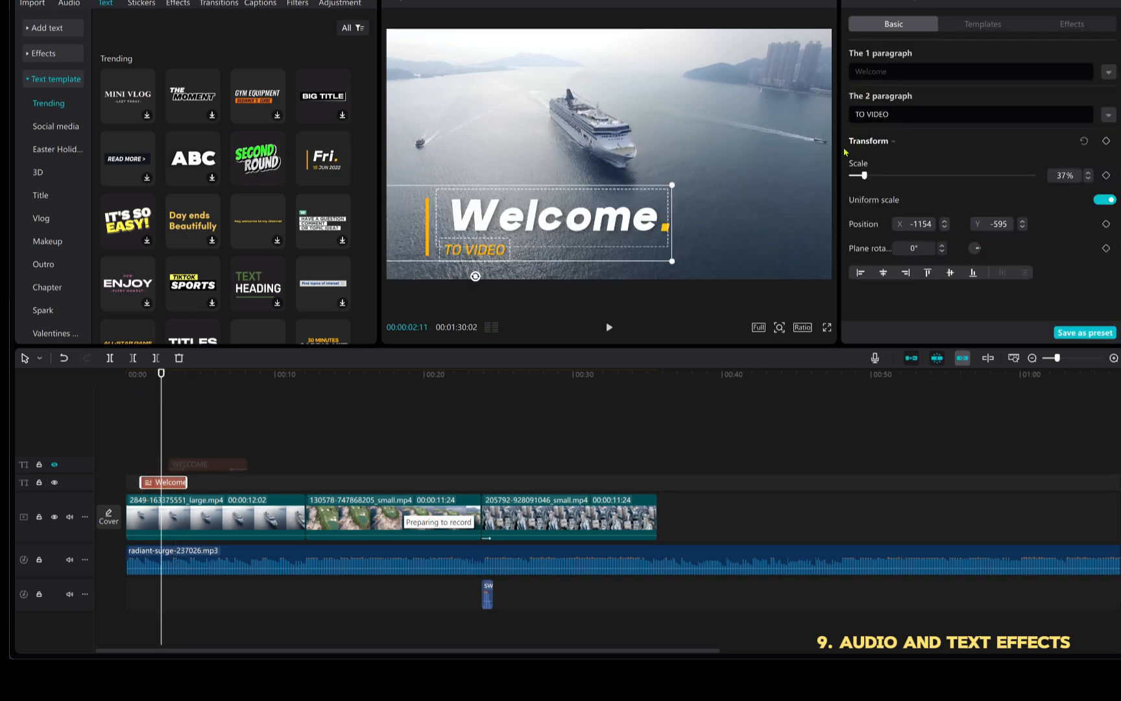
type("MY")
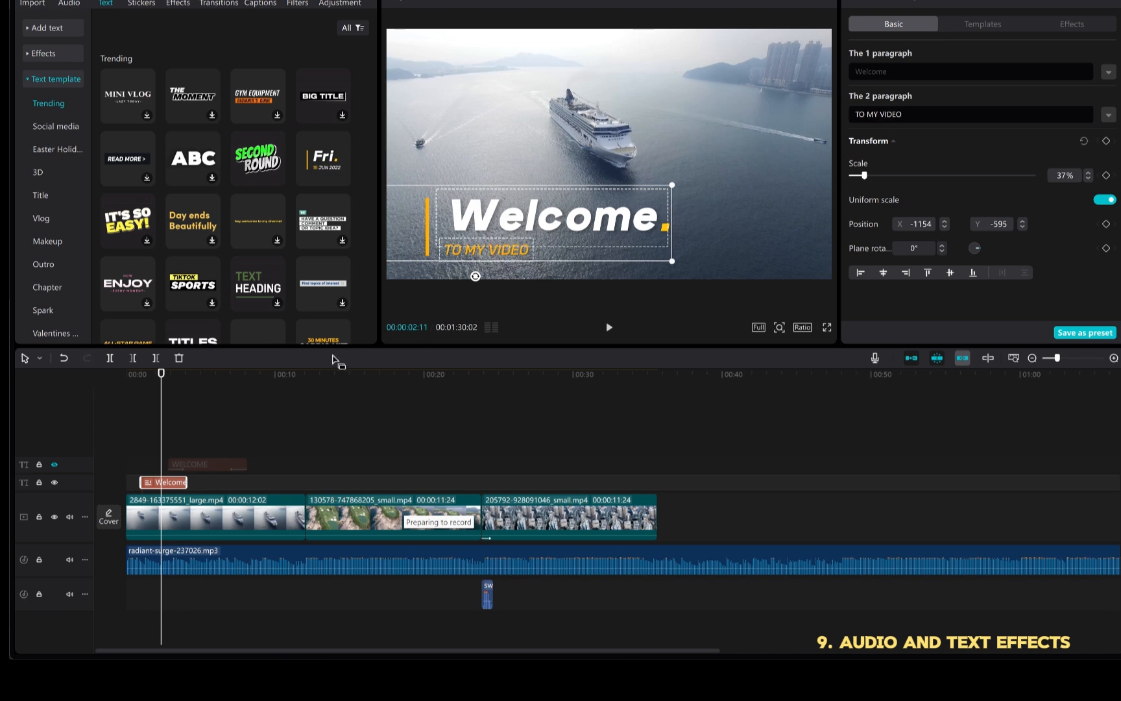
left_click(136, 394)
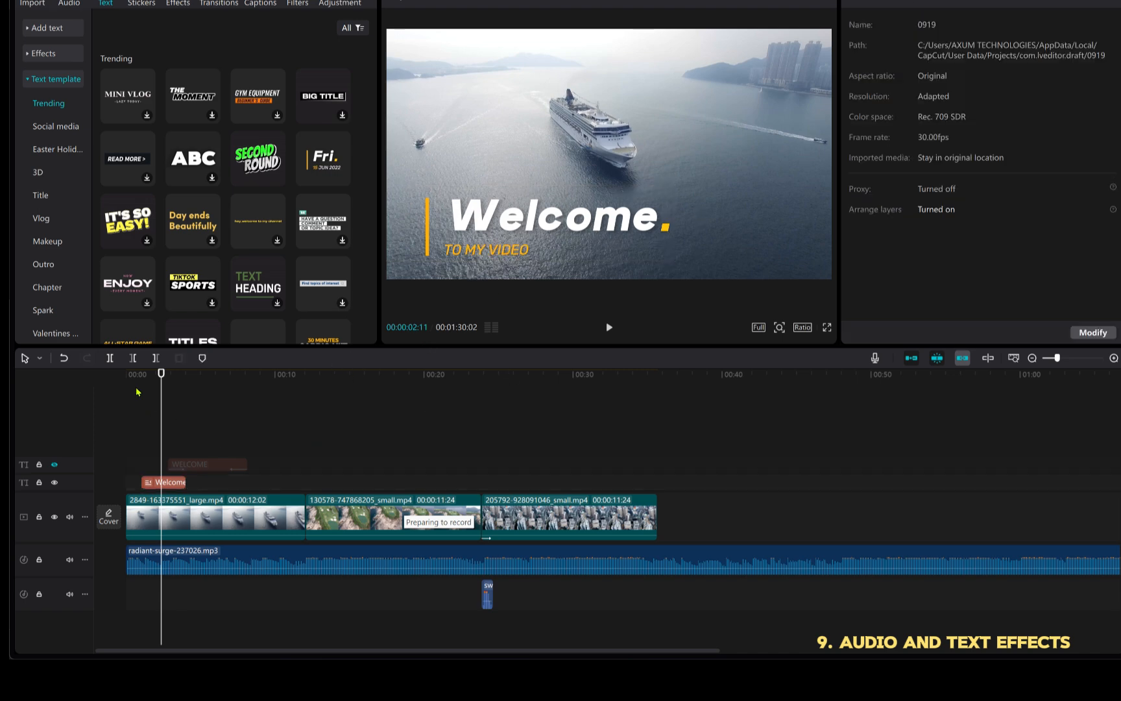
key("space")
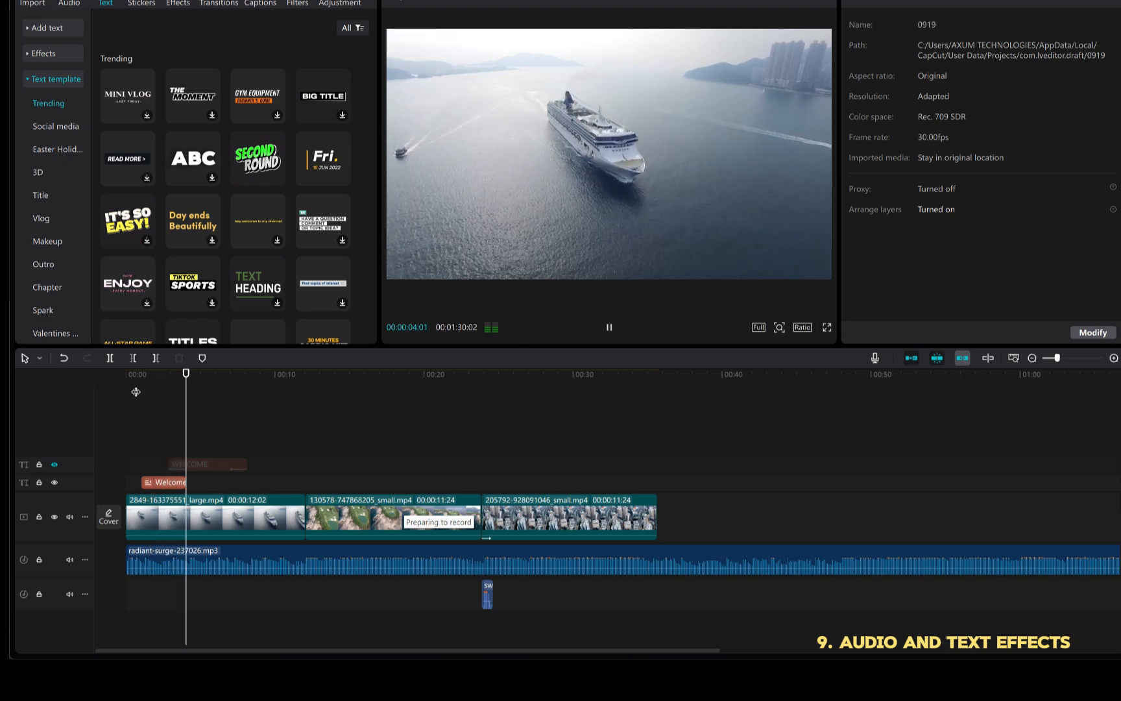
key("space")
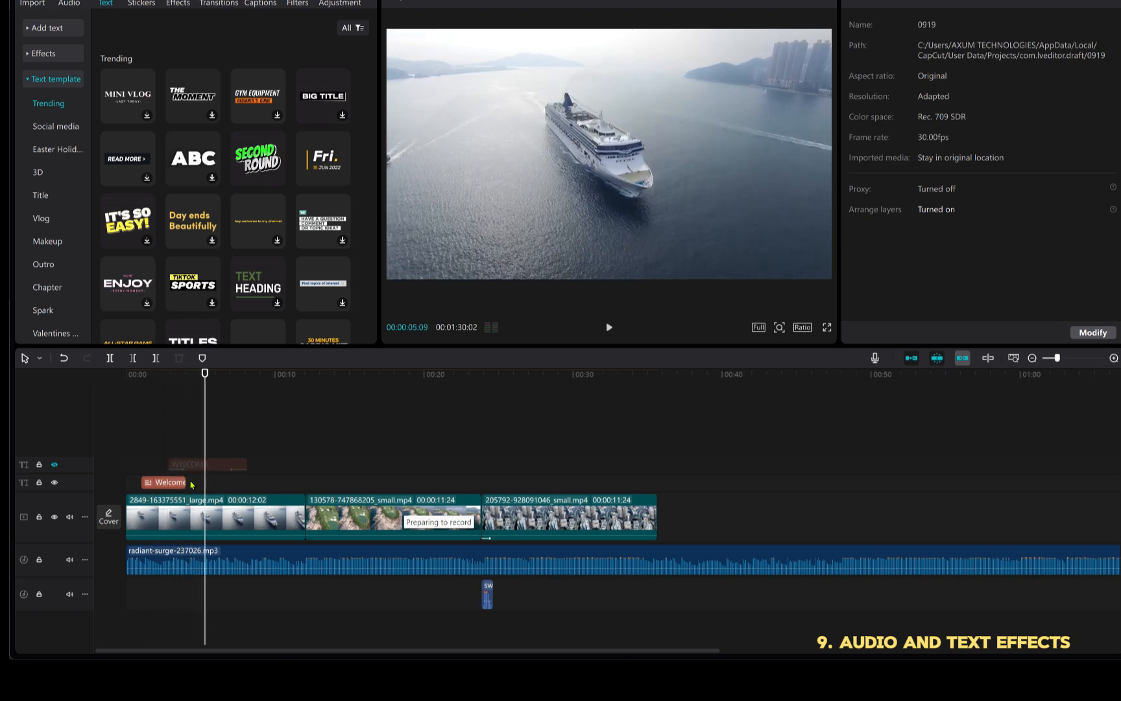
Retime the Welcome text template to run from about two to about eight seconds, and play it back.
left_click_drag(182, 481, 249, 481)
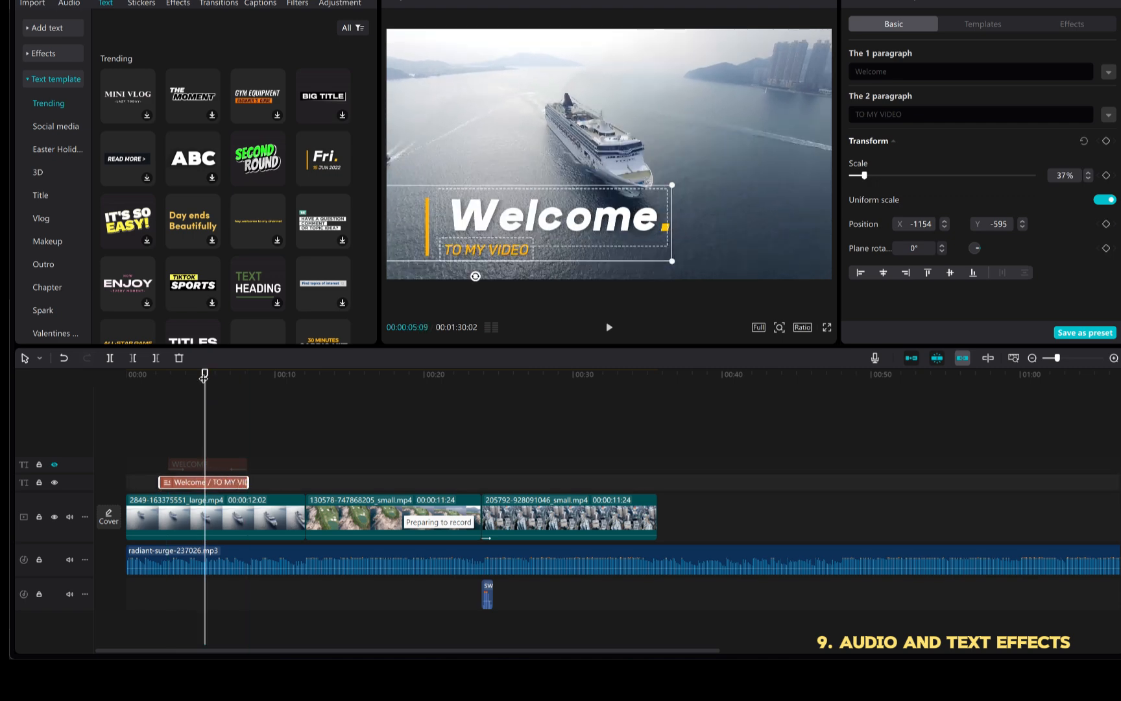
left_click_drag(204, 375, 159, 375)
key("space")
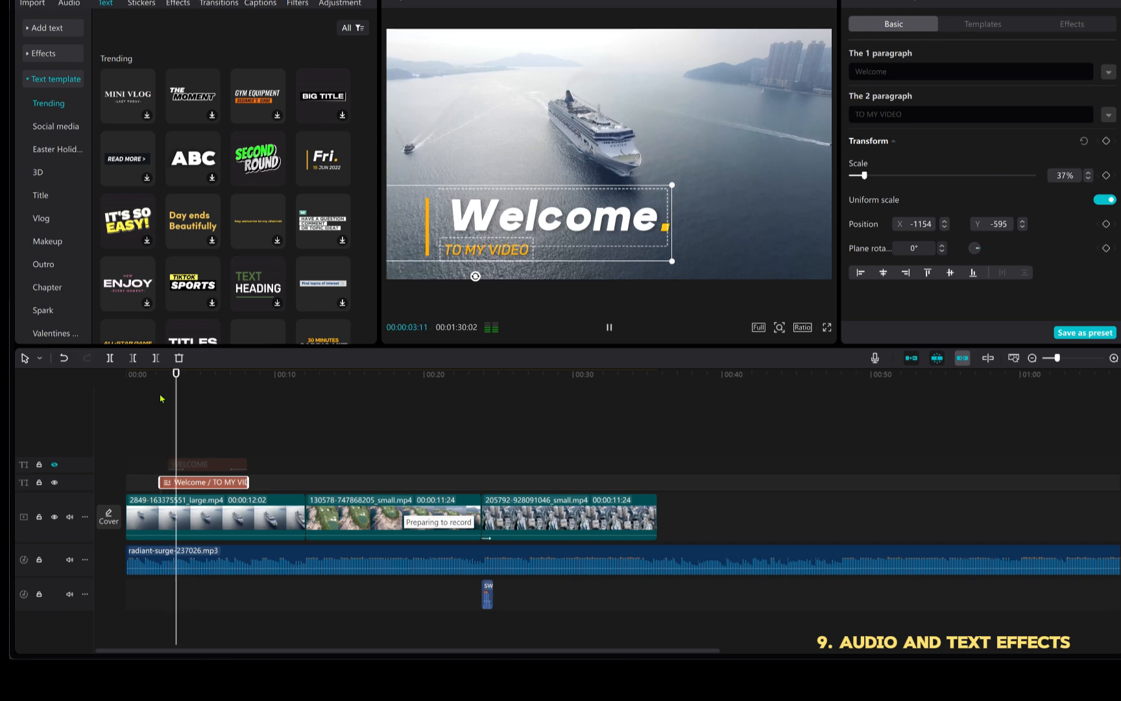
left_click(163, 402)
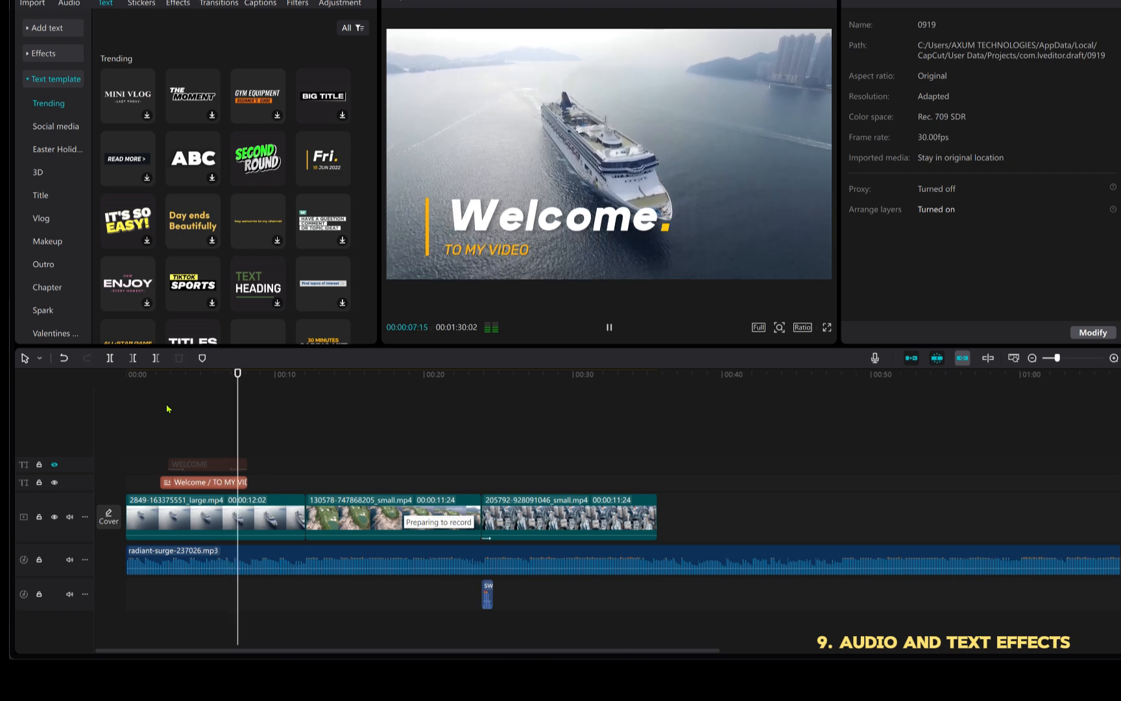
key("space")
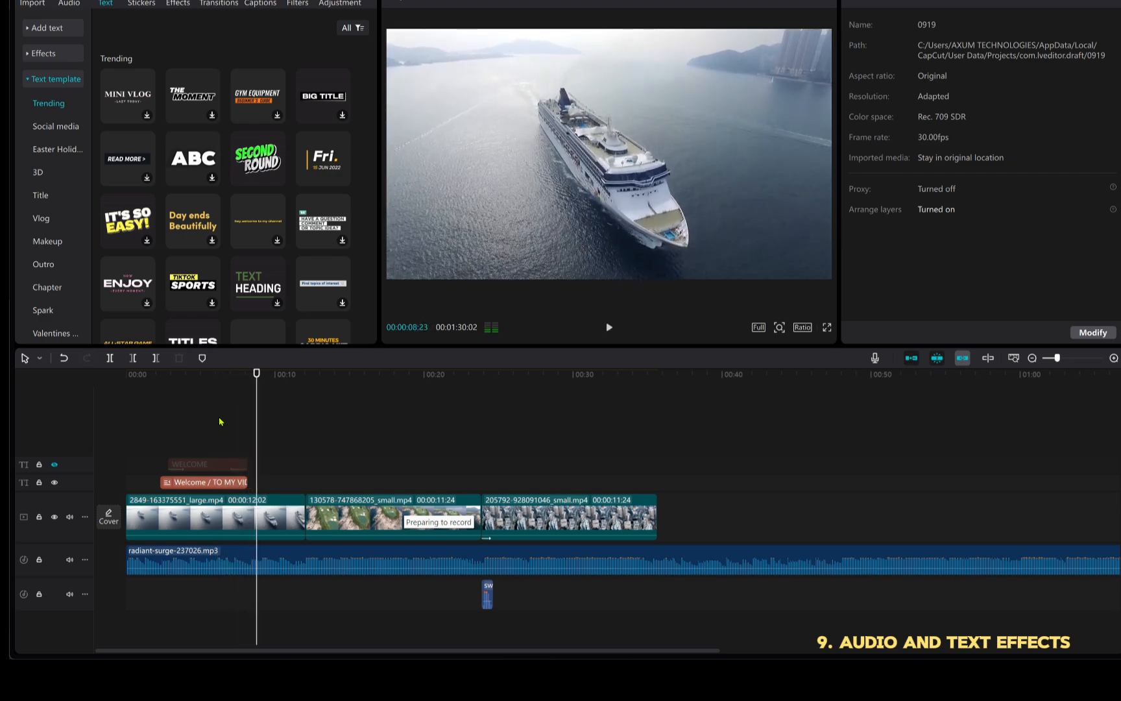
left_click(217, 385)
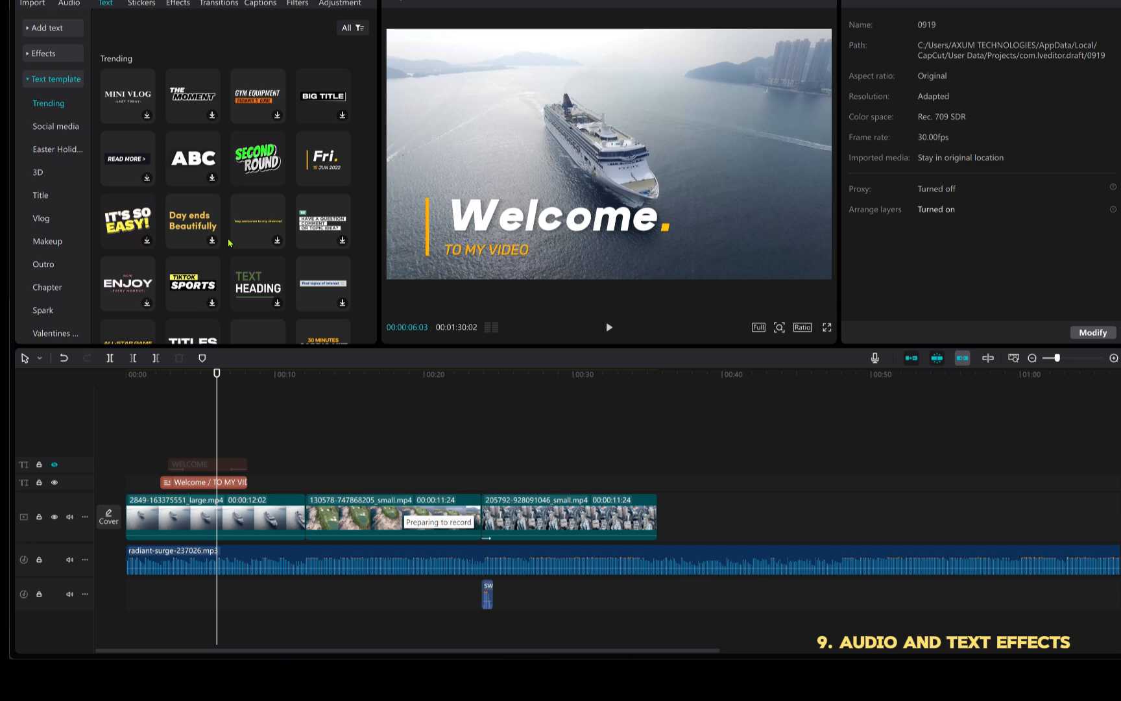
Add the "THANKS FOR WATCHING" Trending text template over the last few seconds of the third clip.
left_click(30, 83)
left_click(30, 83)
scroll(196, 197, "down", 10)
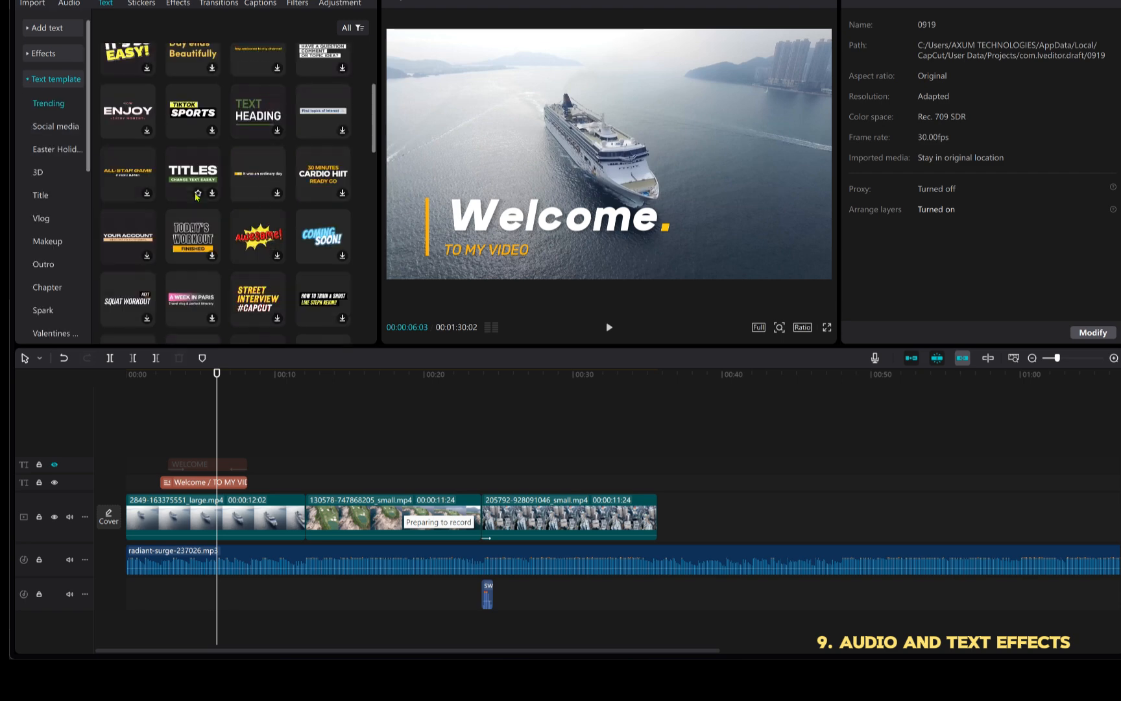
scroll(196, 197, "down", 10)
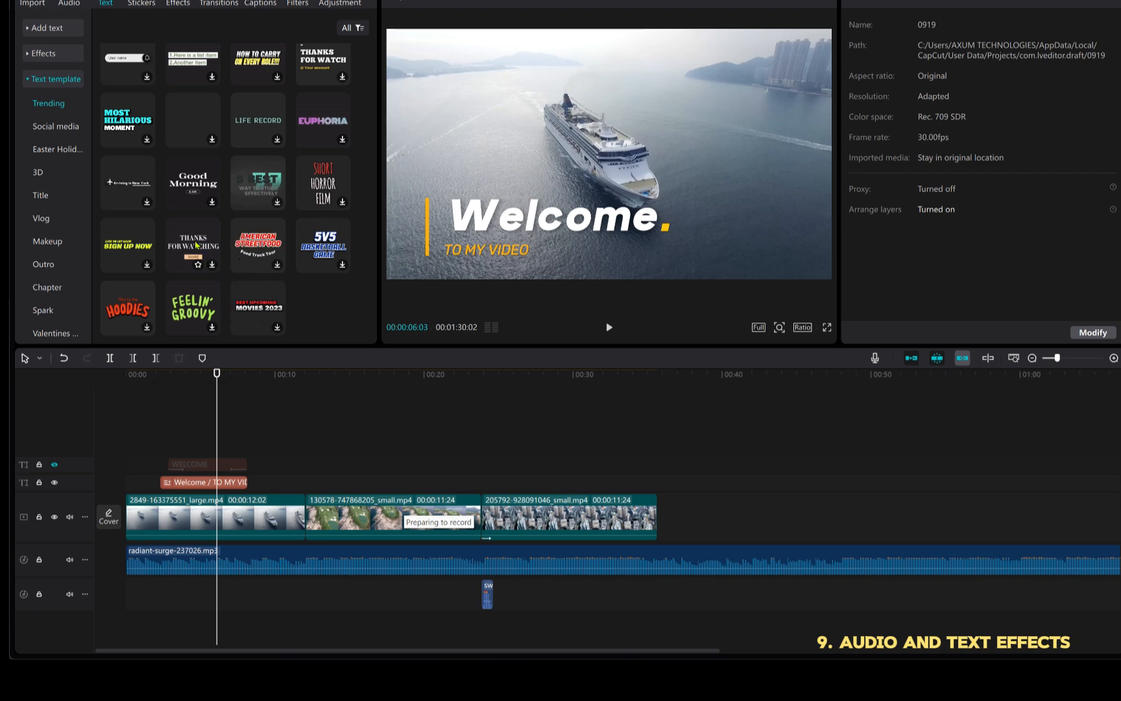
left_click_drag(197, 245, 592, 478)
Play back the ending from about 30 seconds to check the "THANKS FOR WATCHING" text.
left_click(581, 426)
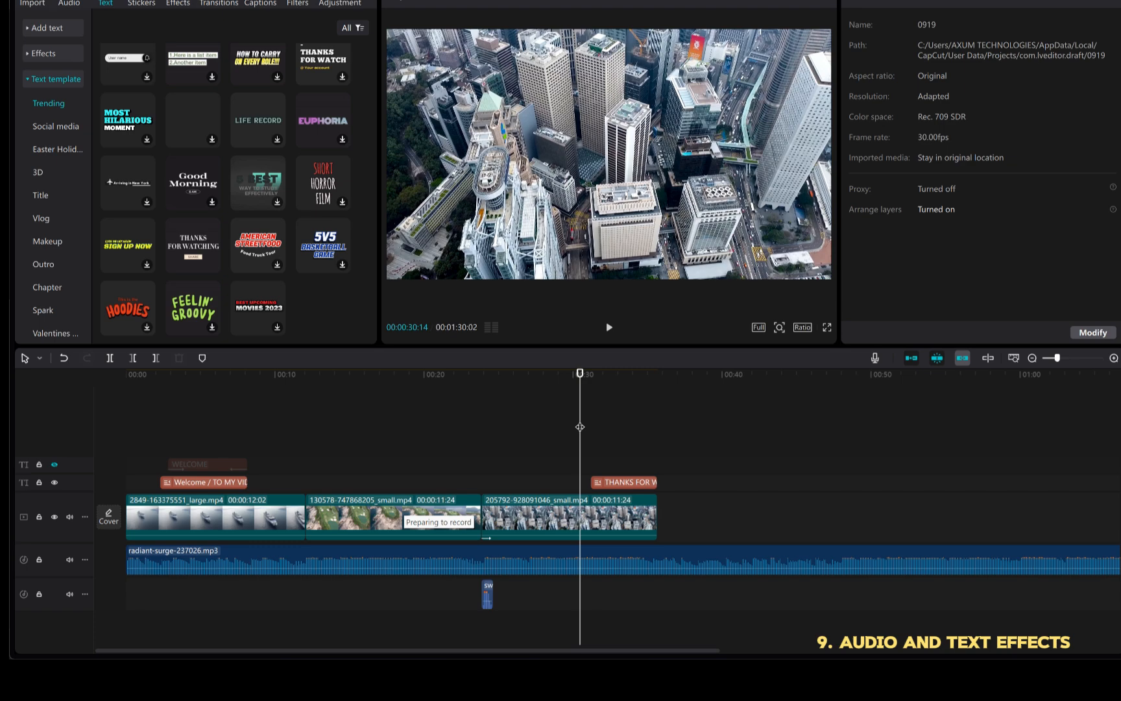
key("space")
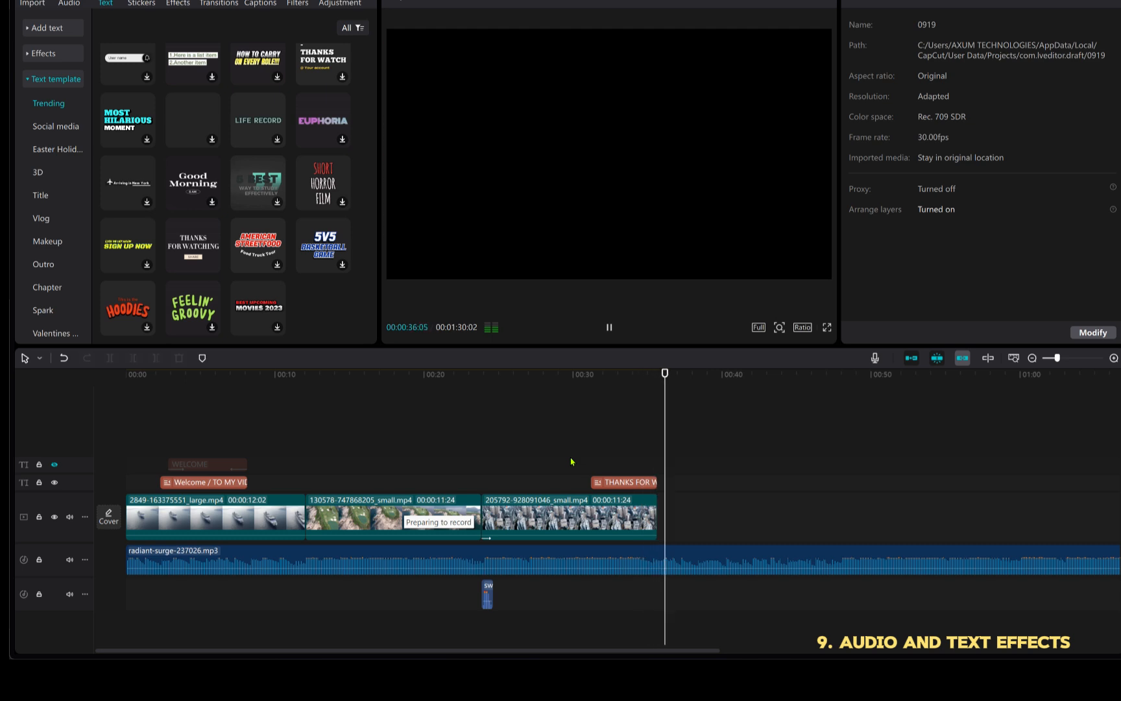
key("space")
left_click(585, 374)
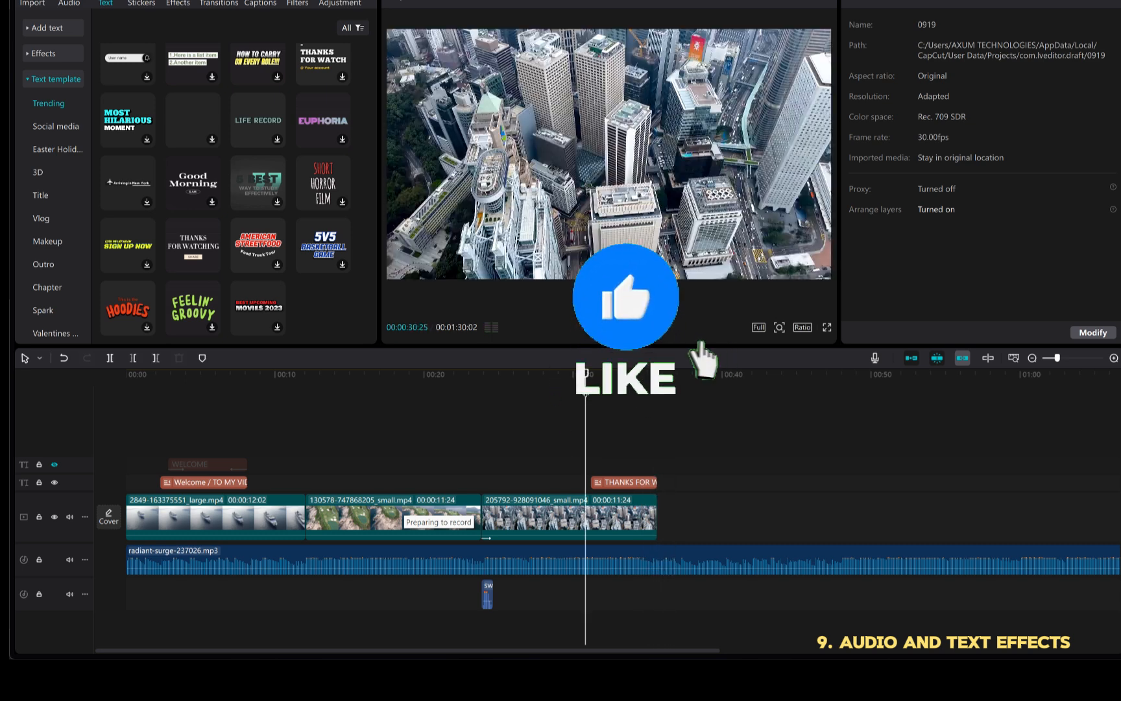
key("space")
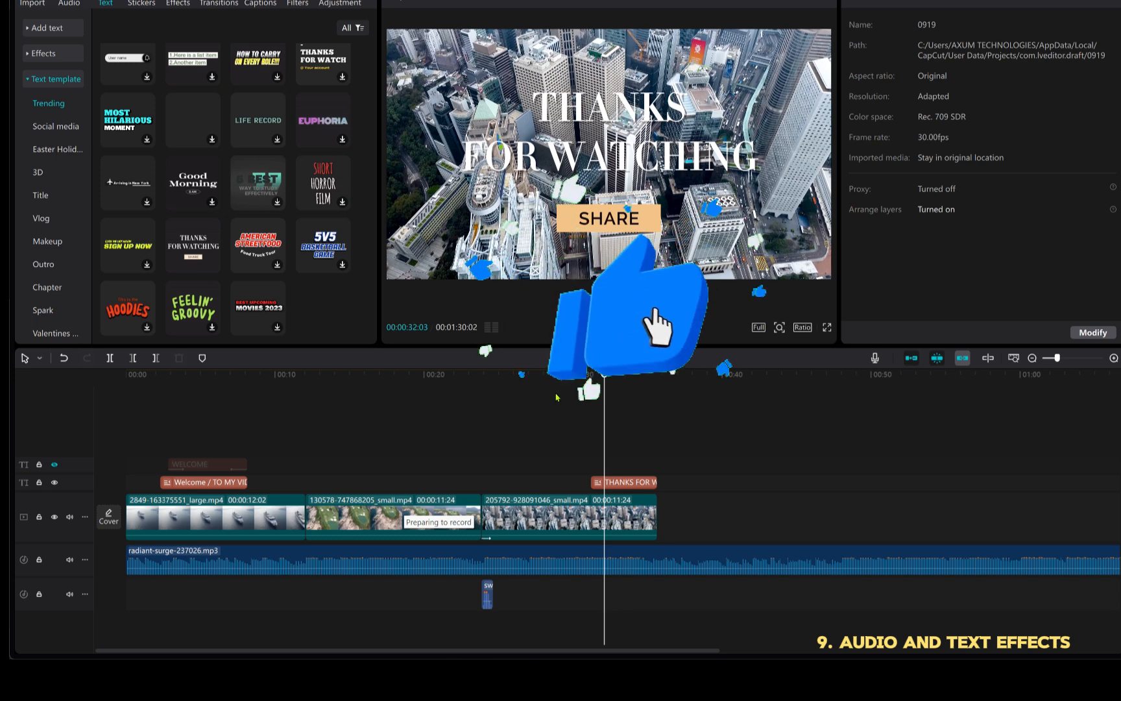
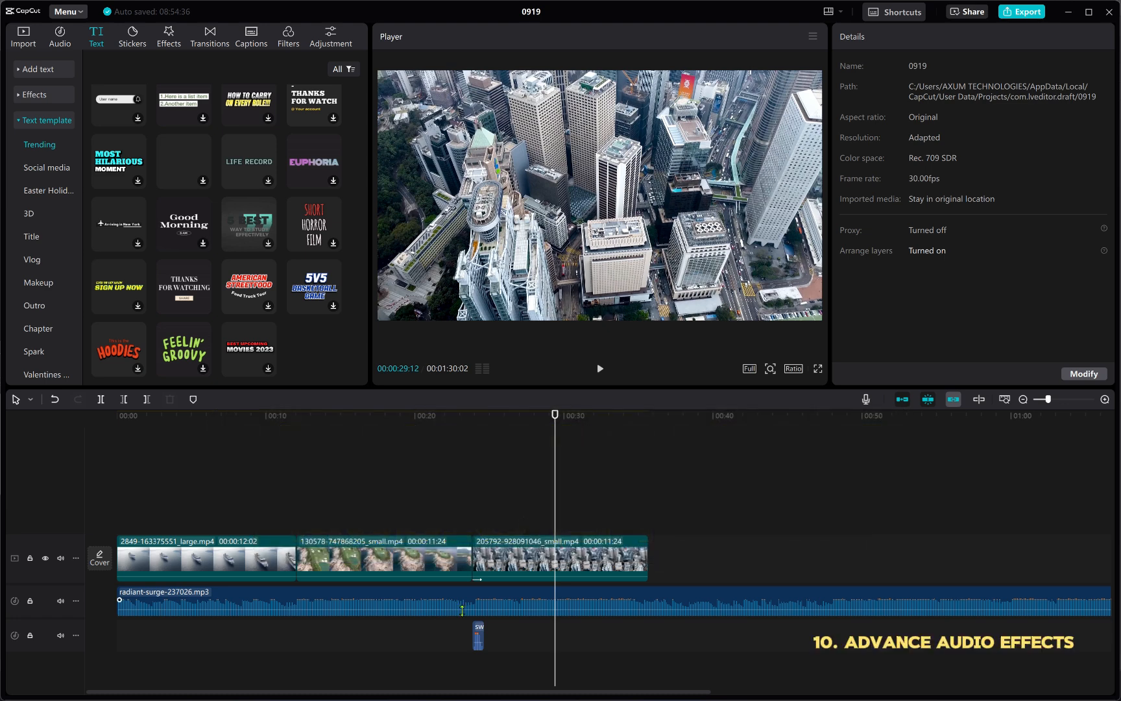
Try trimming the end of the radiant-surge-237026.mp3 music to the end of the third clip, and undo the trim.
left_click(560, 599)
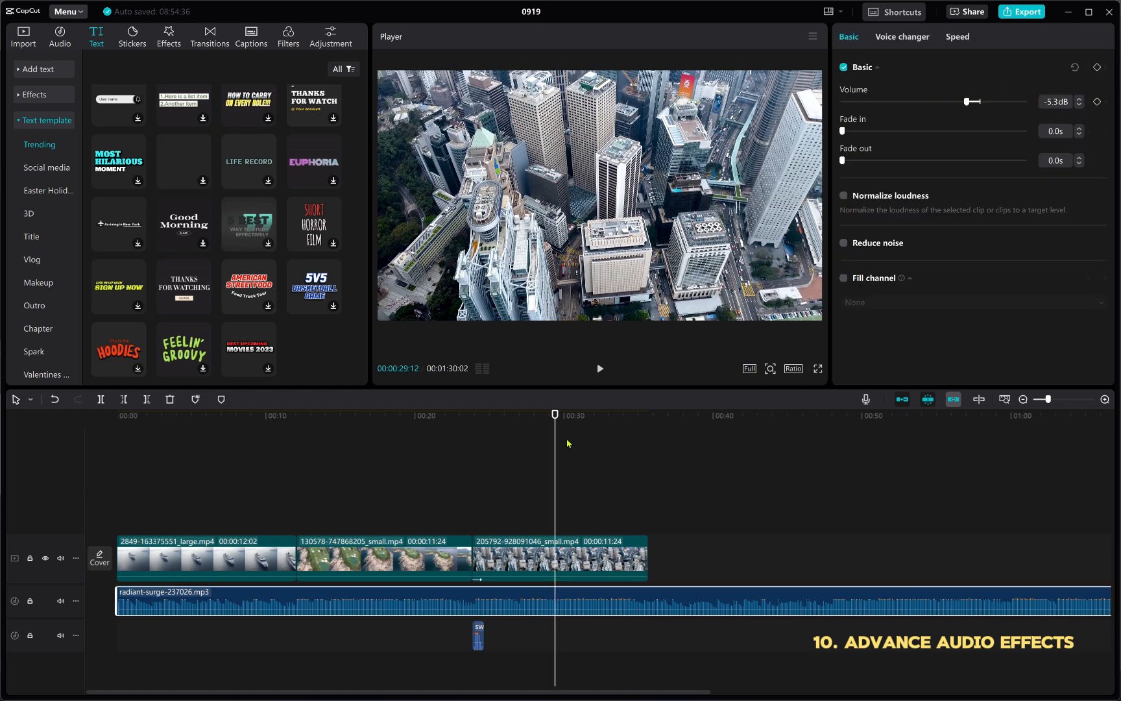
left_click_drag(556, 420, 645, 511)
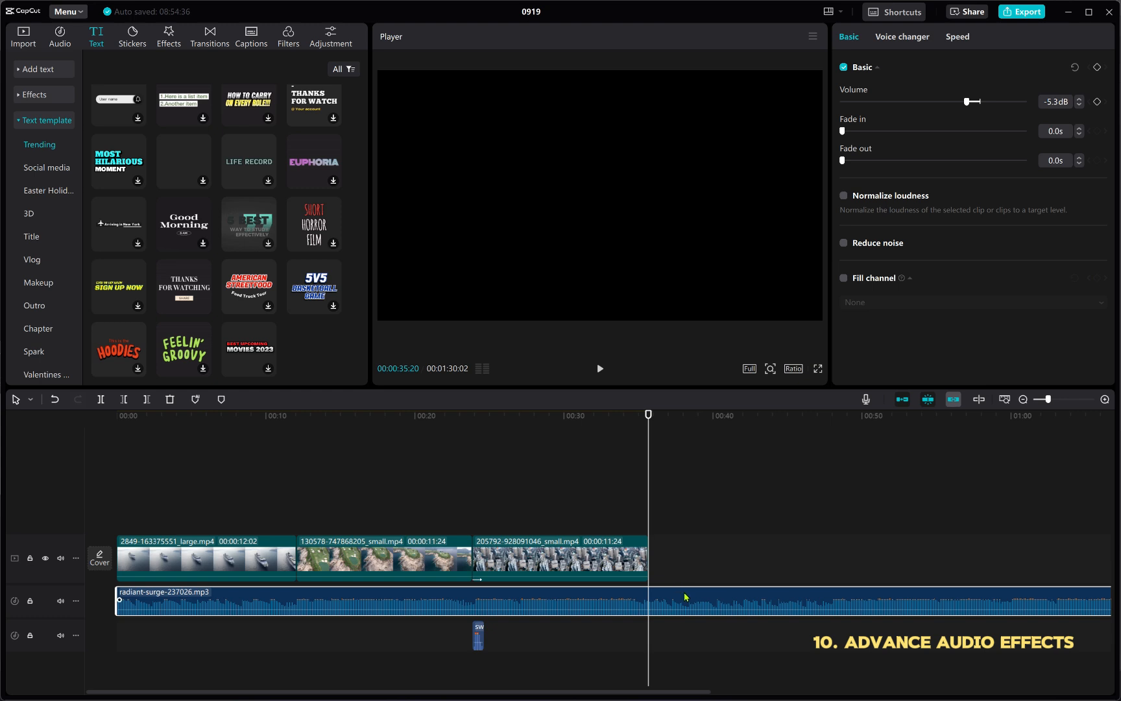
scroll(678, 595, "down", 3)
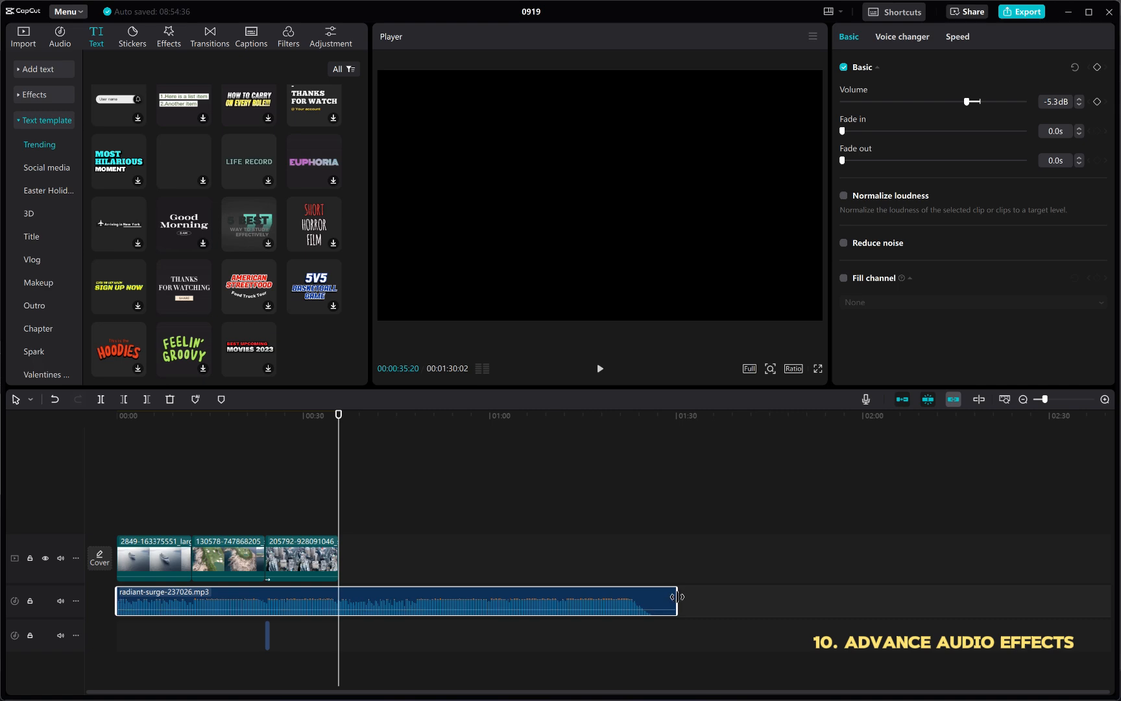
left_click_drag(679, 596, 337, 618)
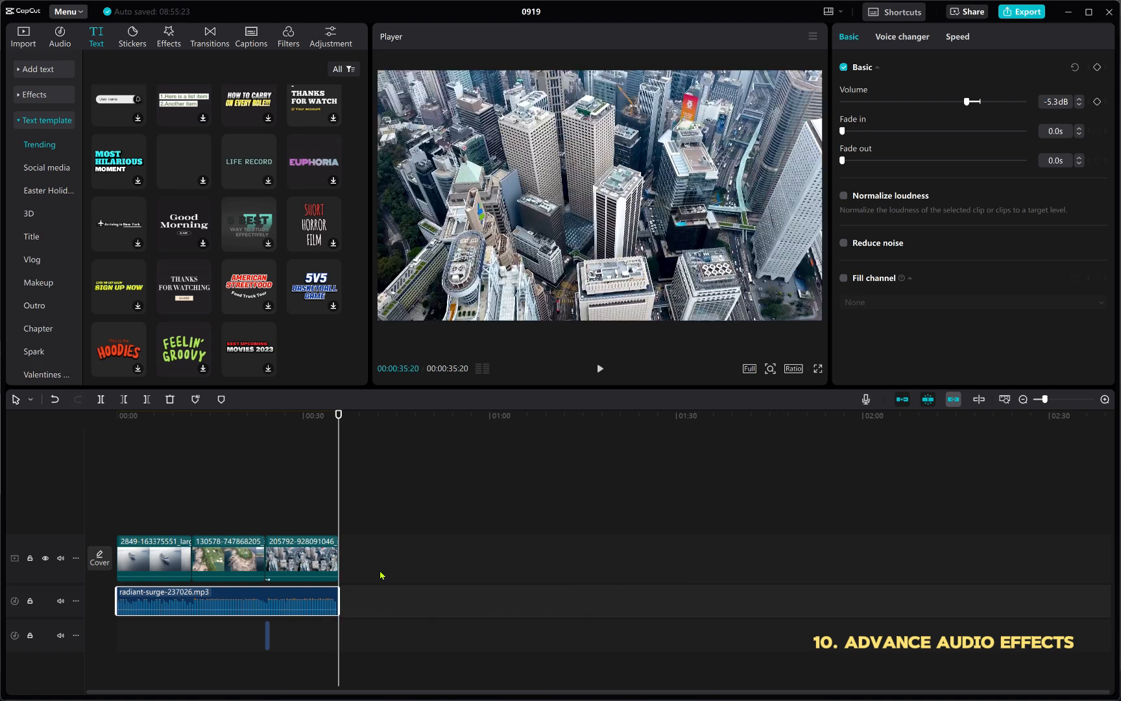
key("ctrl+z")
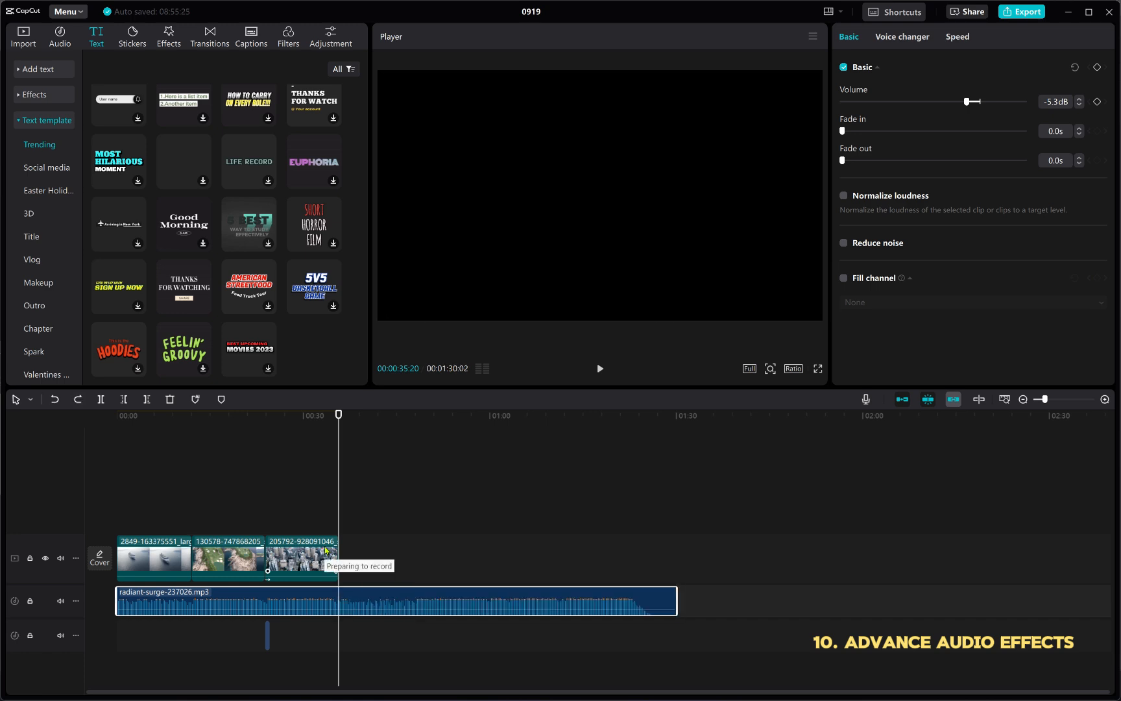
Try splitting the music at the end of the third clip, and undo the split.
left_click(101, 399)
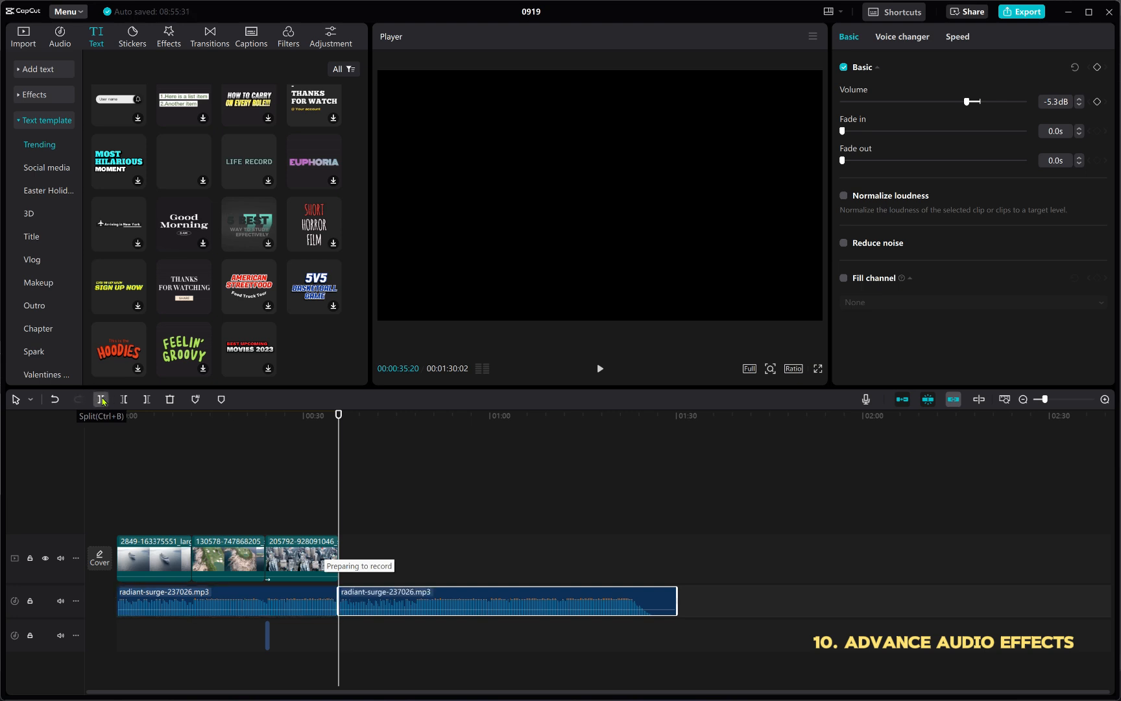
key("ctrl+z")
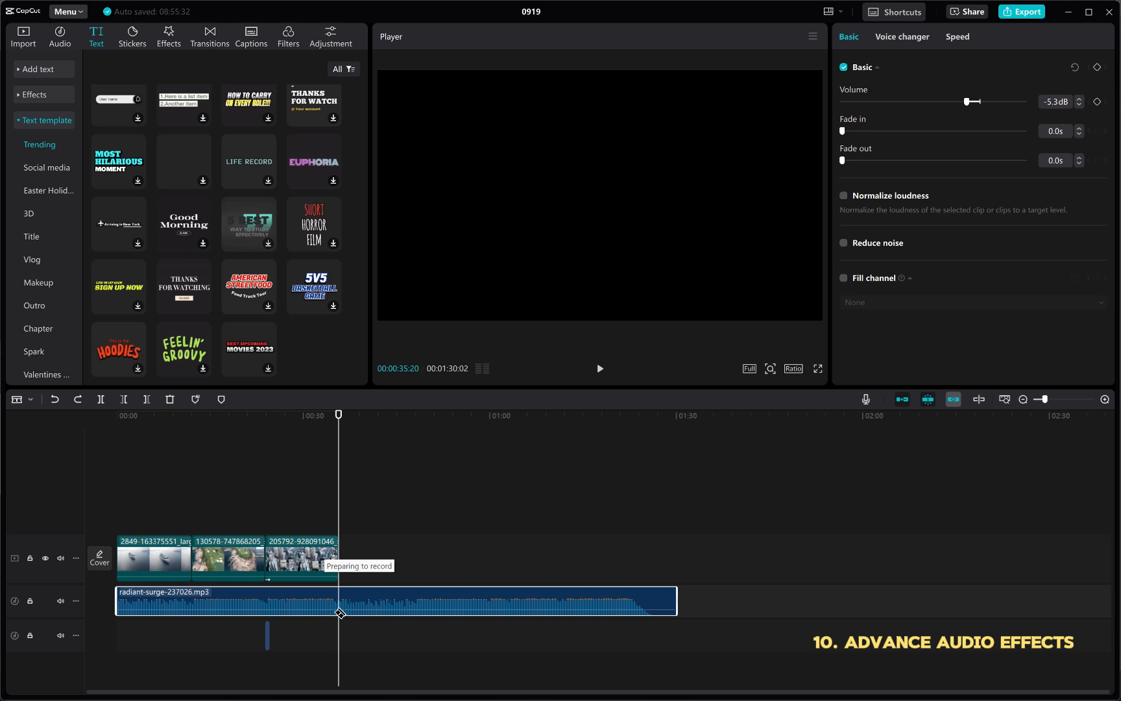
scroll(340, 609, "up", 3)
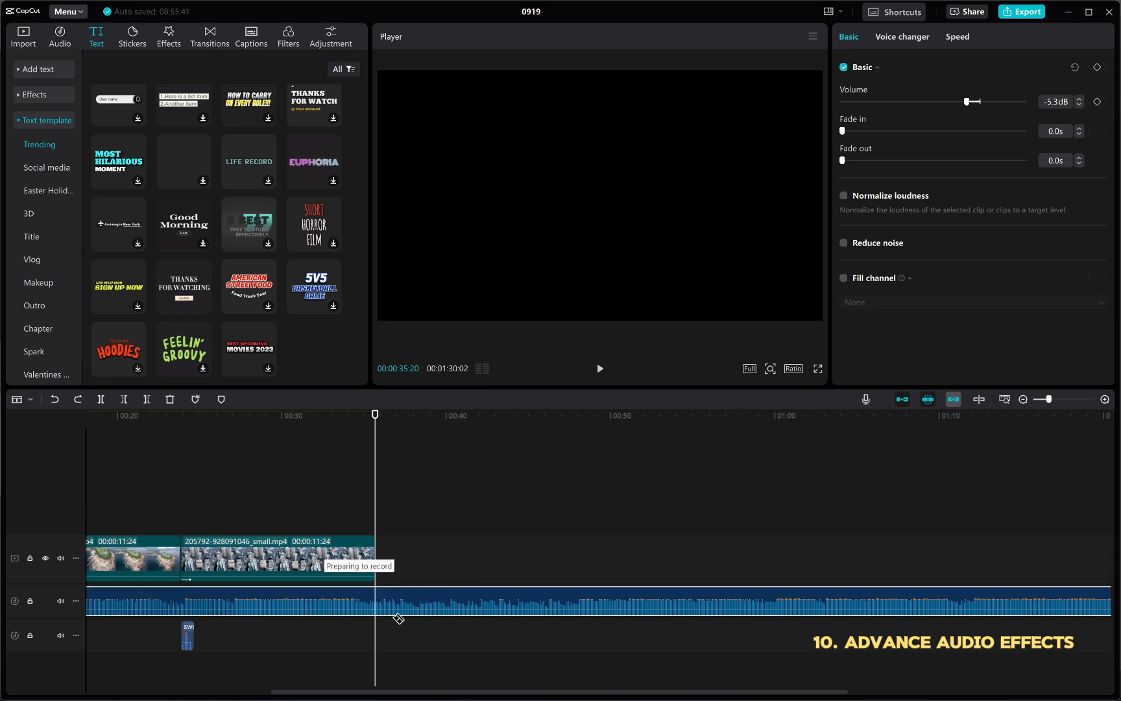
key("v")
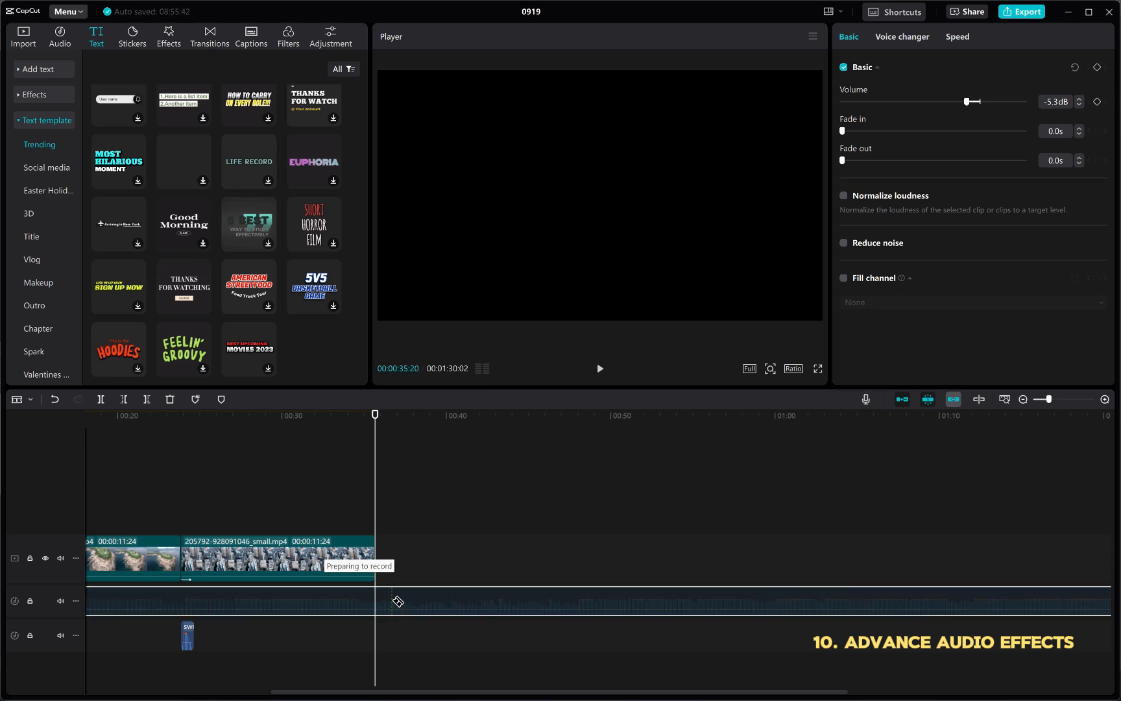
key("v")
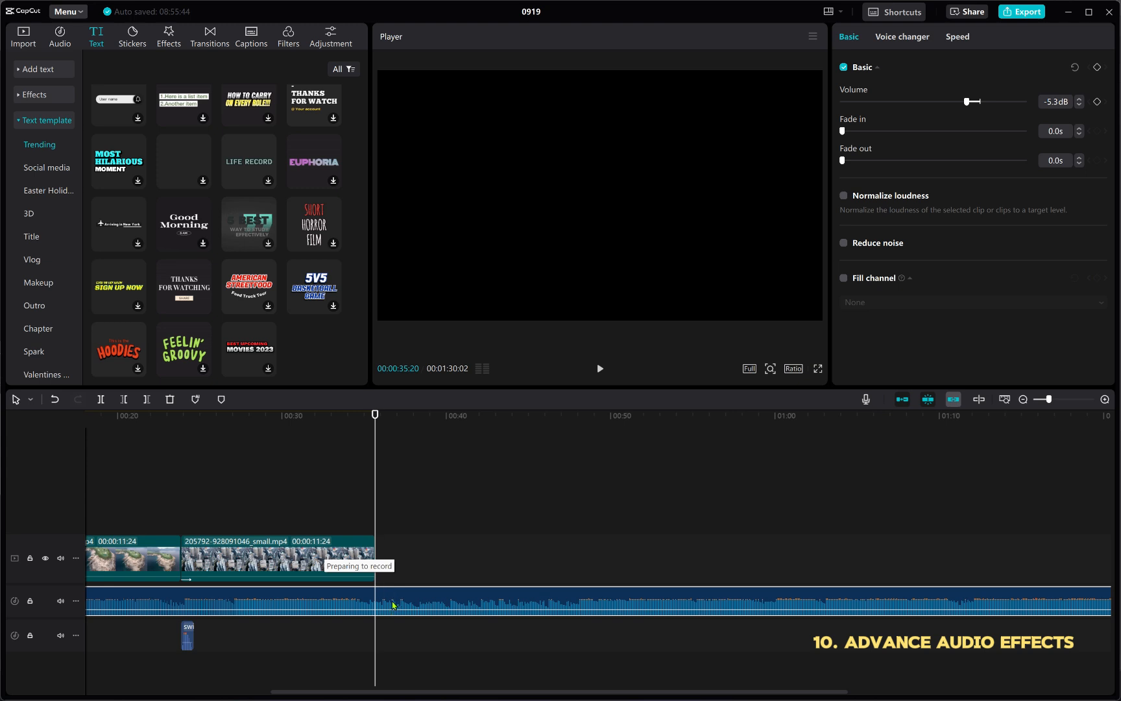
Trim the end of the radiant-surge-237026.mp3 music to match the end of the third clip at 00:00:35:20.
scroll(393, 604, "down", 4)
scroll(305, 602, "up", 2)
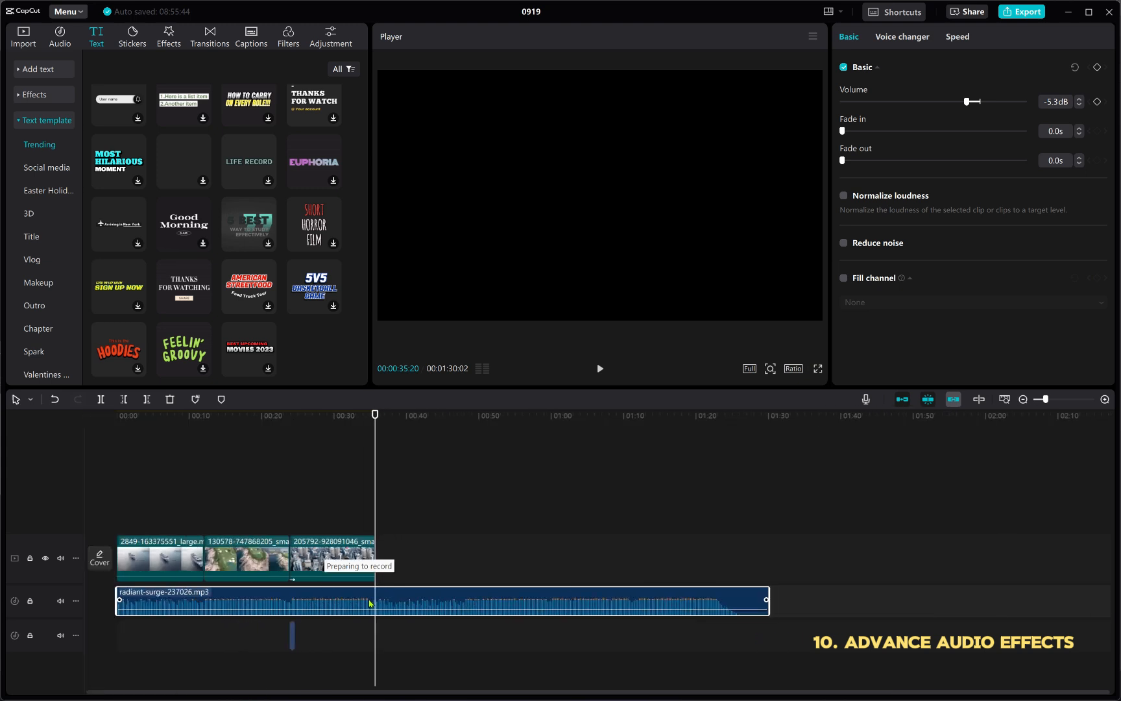
left_click(684, 560)
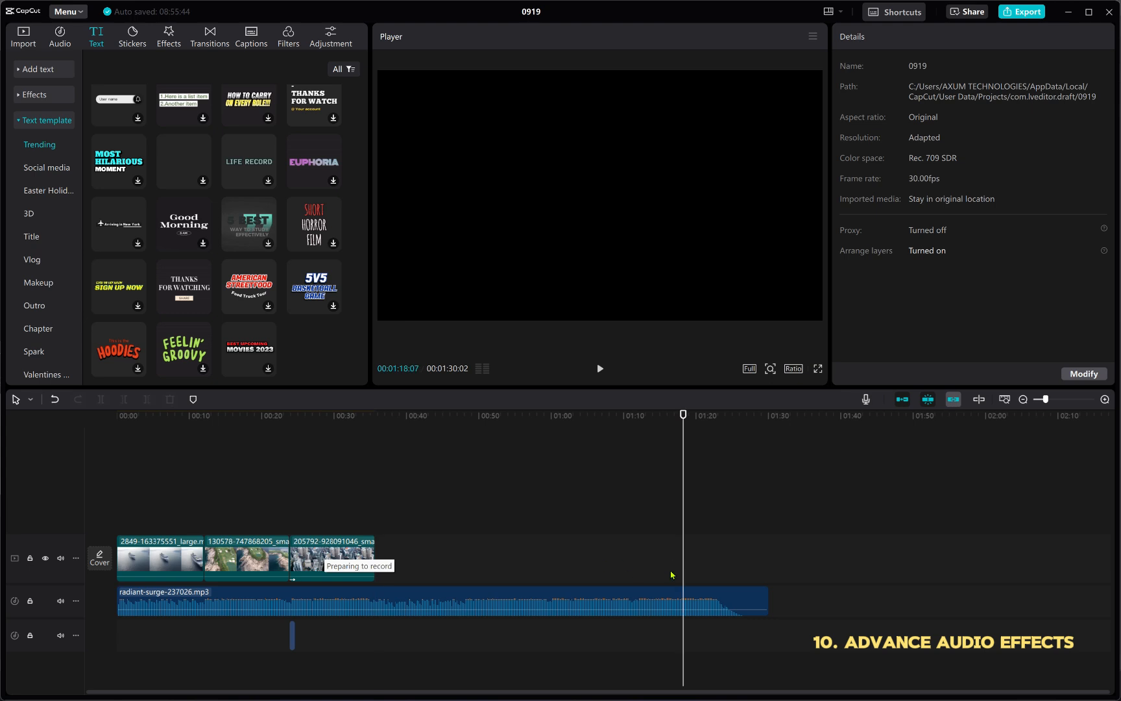
left_click_drag(767, 597, 376, 592)
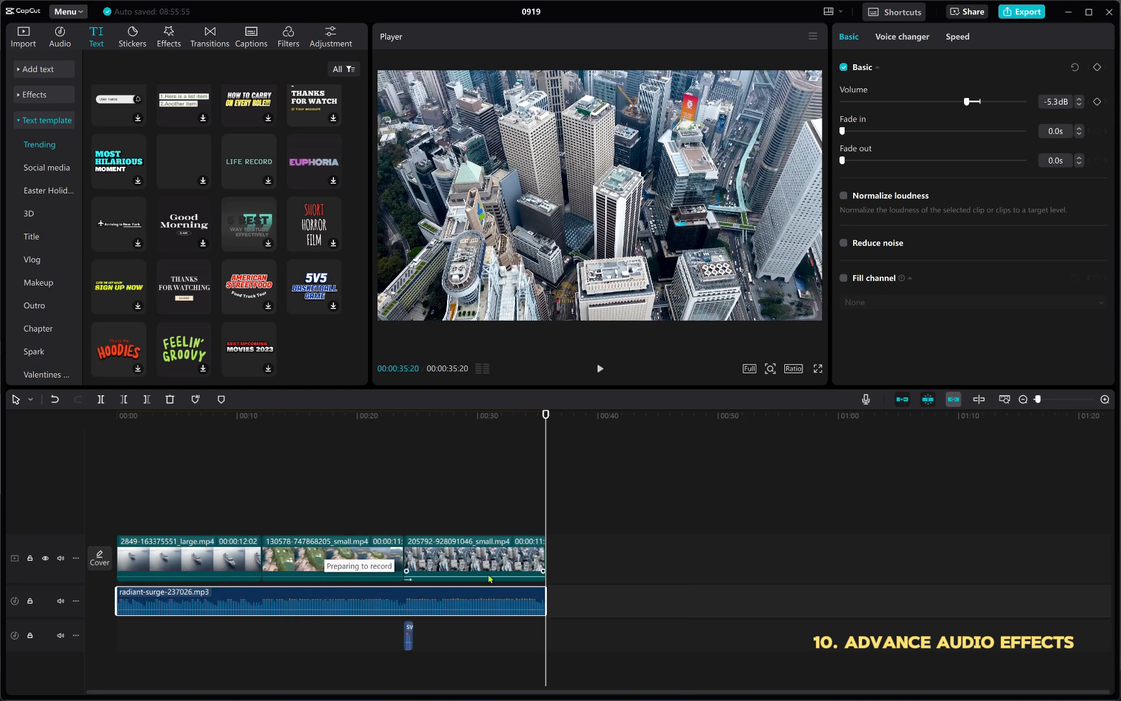
Play back the last few seconds of the video to check how the trimmed music ends.
left_click(715, 471)
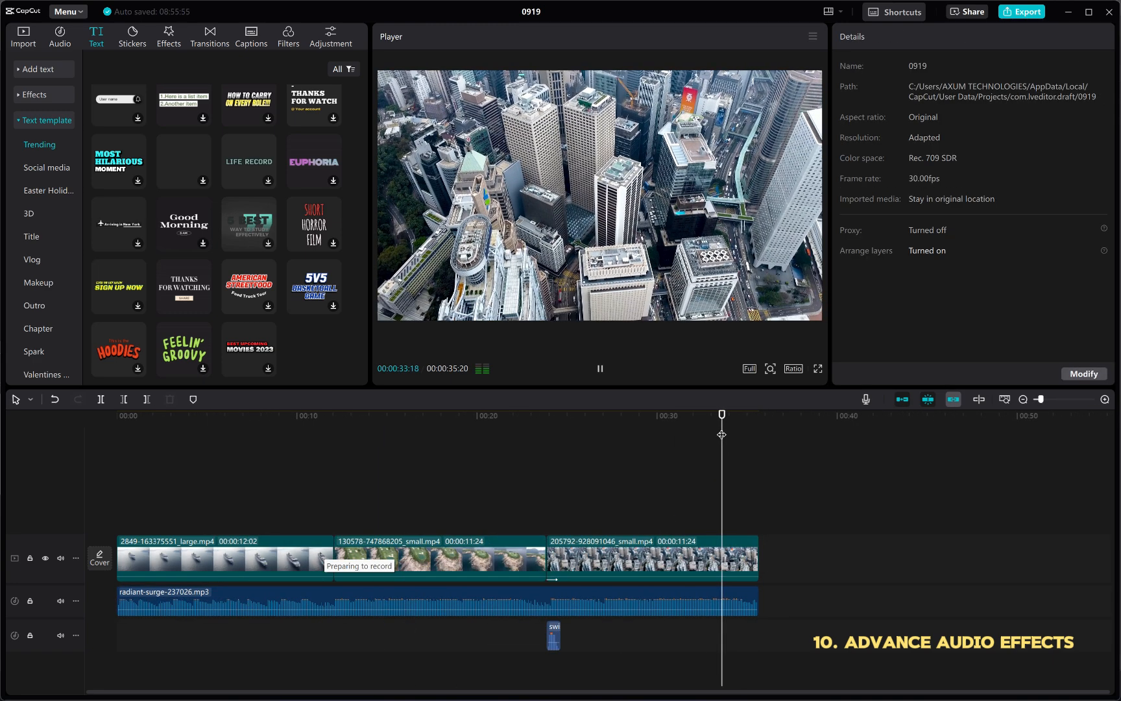
key("space")
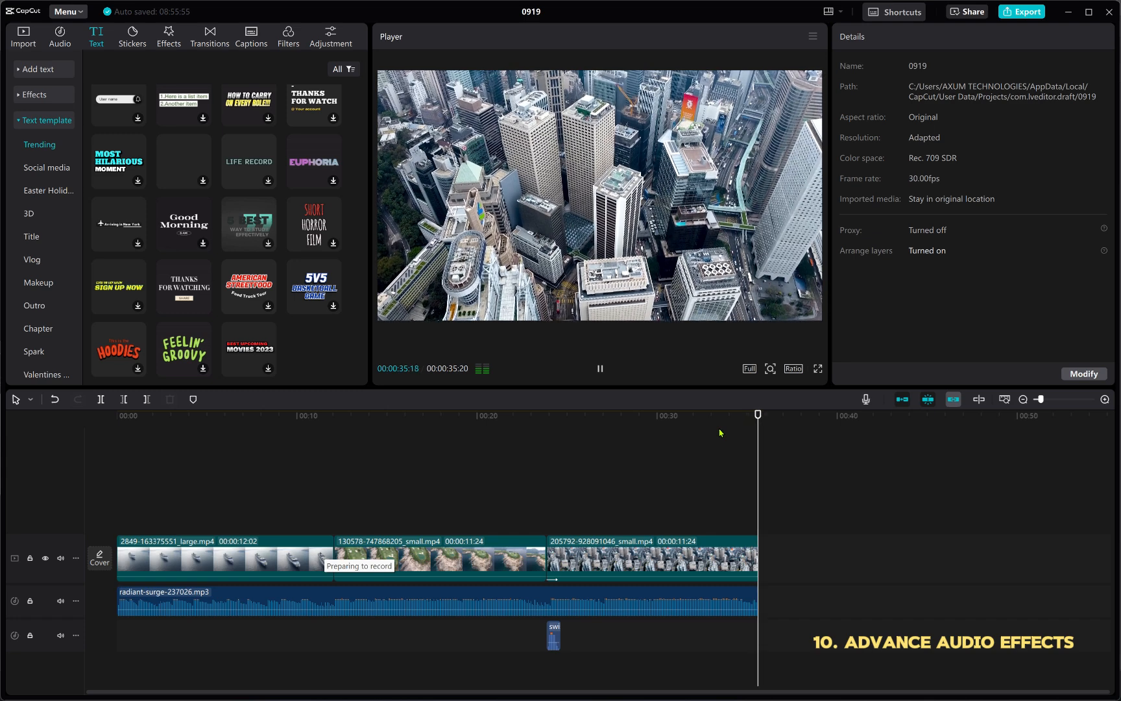
key("space")
left_click_drag(728, 417, 739, 447)
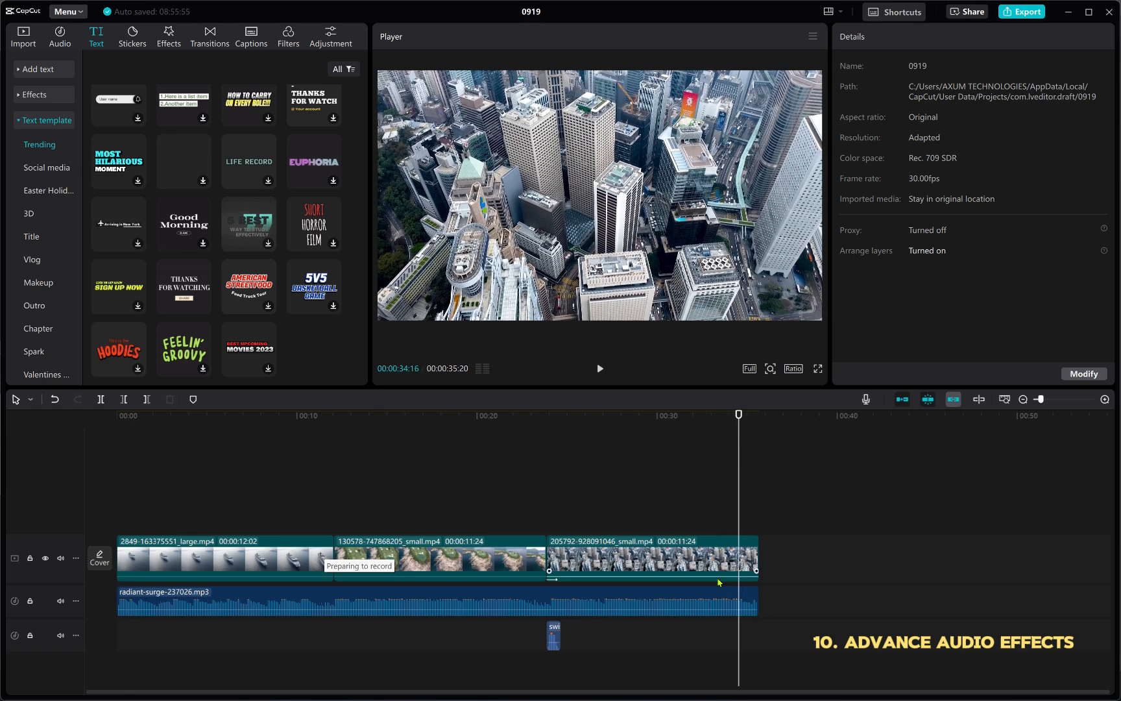
Examine the end of the music's waveform at several timeline magnifications and play back its final second.
left_click(718, 594)
scroll(718, 594, "up", 5)
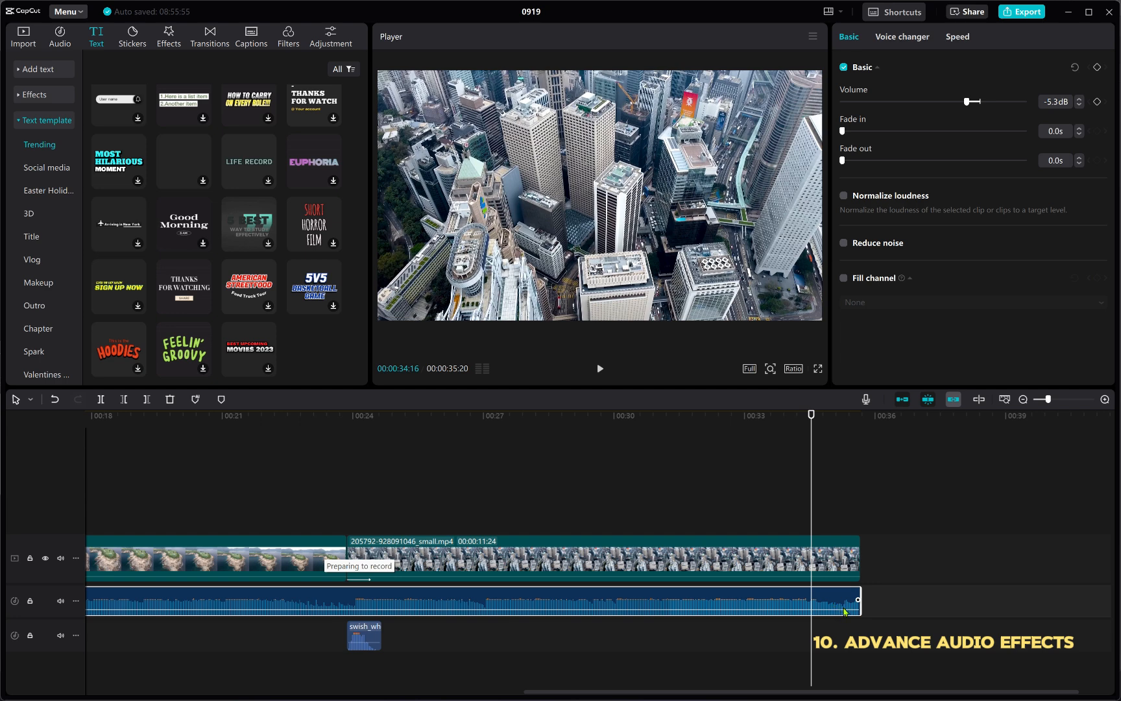
scroll(856, 610, "up", 3)
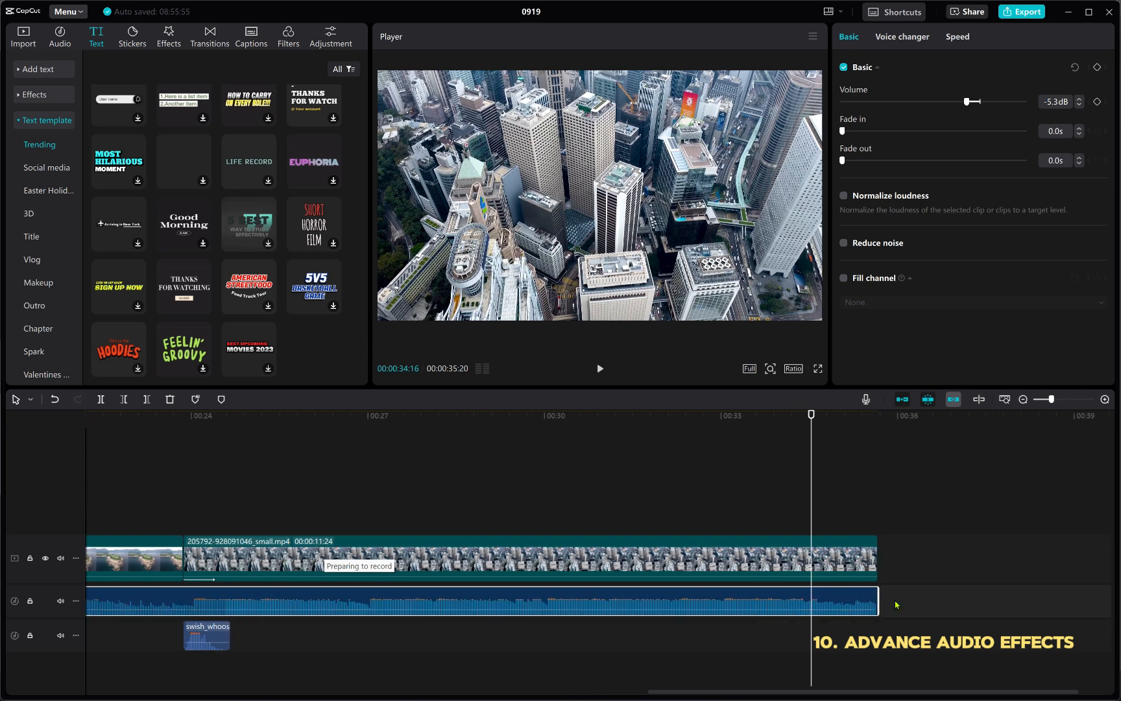
scroll(863, 595, "down", 2)
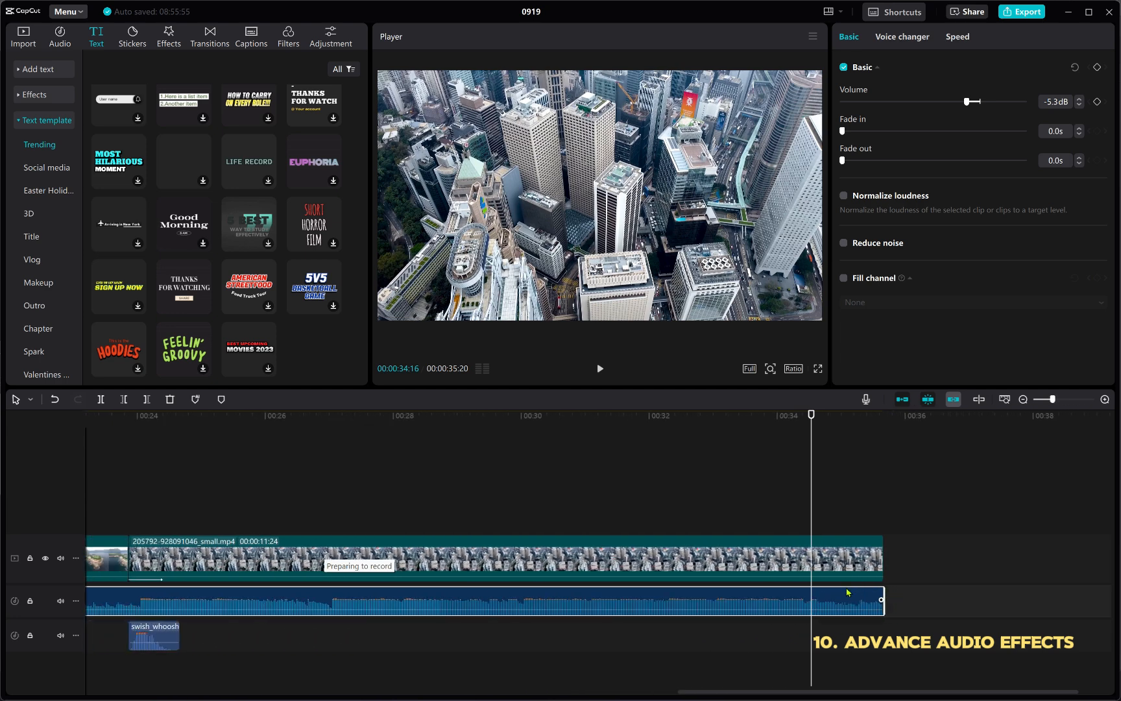
scroll(827, 595, "up", 3)
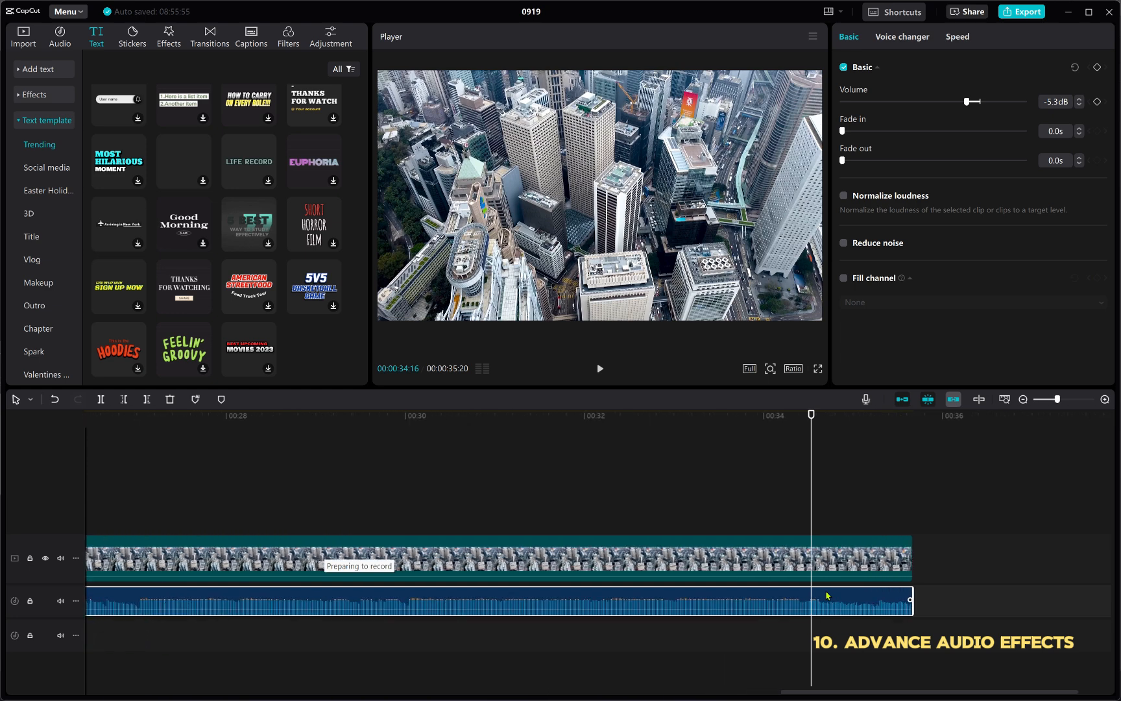
scroll(827, 595, "down", 3)
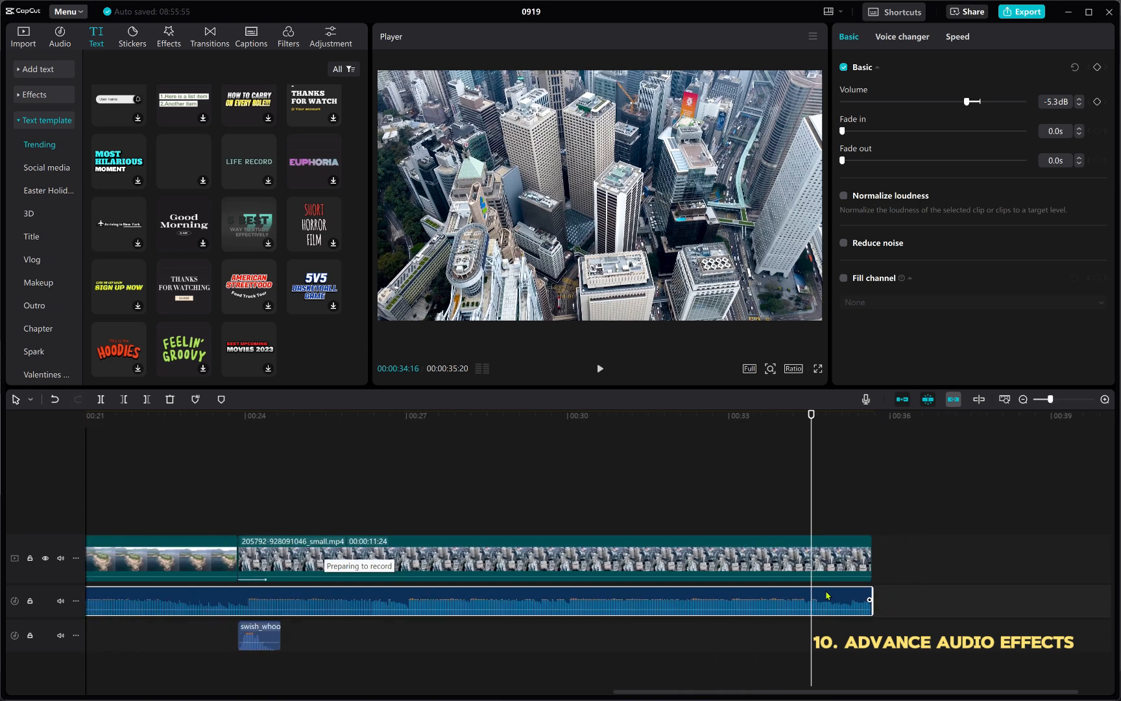
scroll(863, 569, "down", 1)
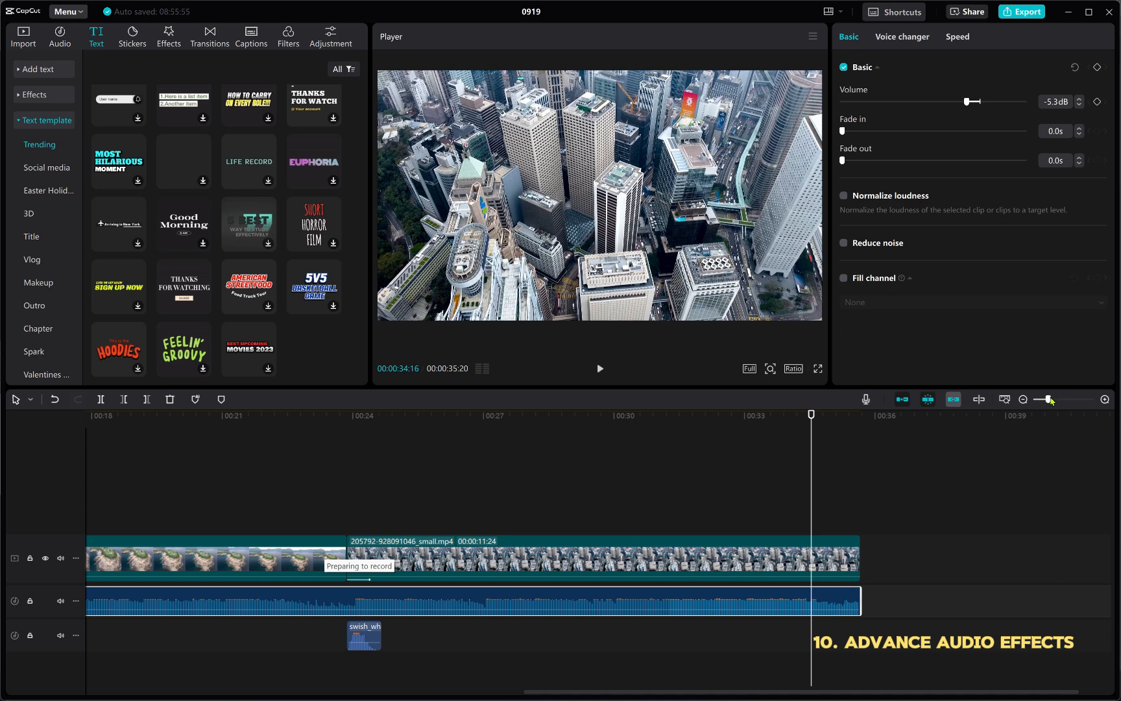
left_click_drag(1052, 401, 1075, 410)
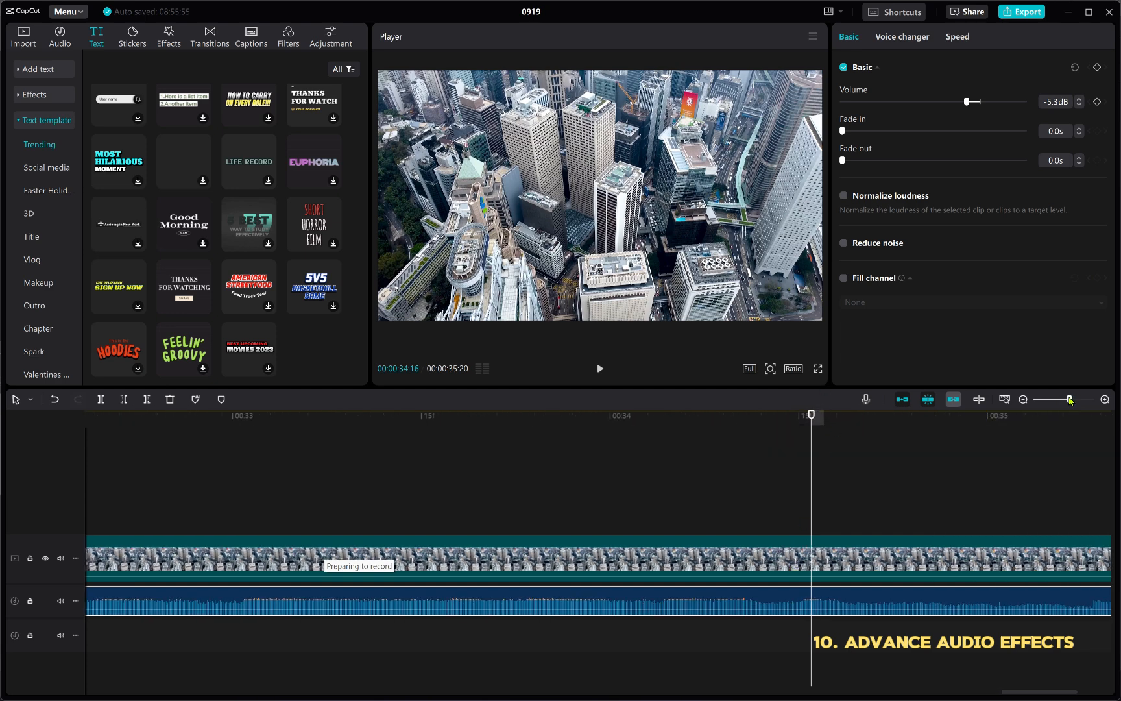
mouse_move(1069, 401)
left_mouse_down()
mouse_move(1042, 401)
mouse_move(1074, 414)
mouse_move(1046, 421)
mouse_move(1070, 427)
mouse_move(1051, 399)
left_mouse_up()
key("space")
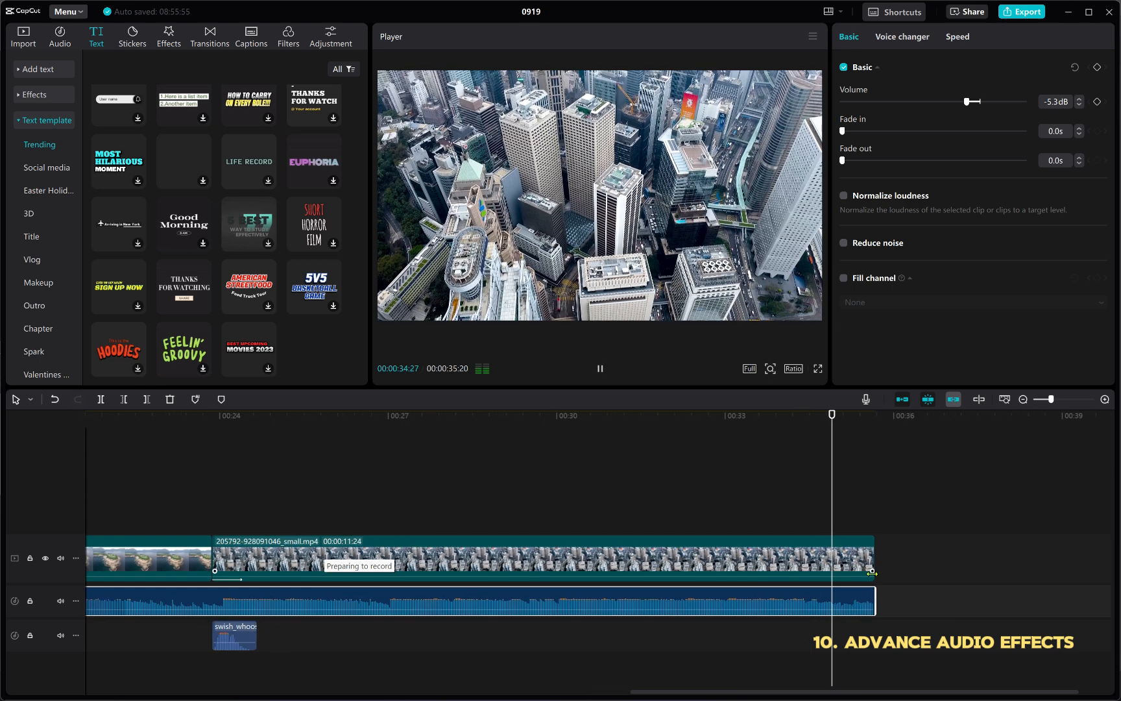
Add a 1.1 s fade-out to the end of the music and play back the ending.
scroll(874, 600, "up", 2)
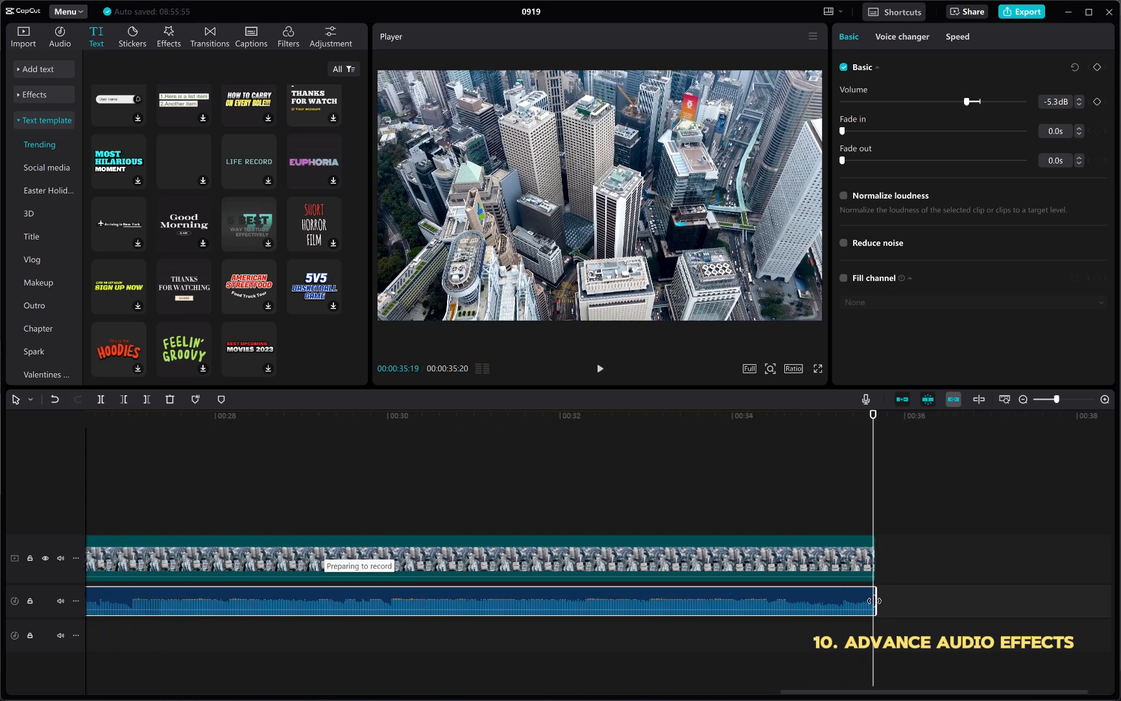
scroll(874, 600, "up", 1)
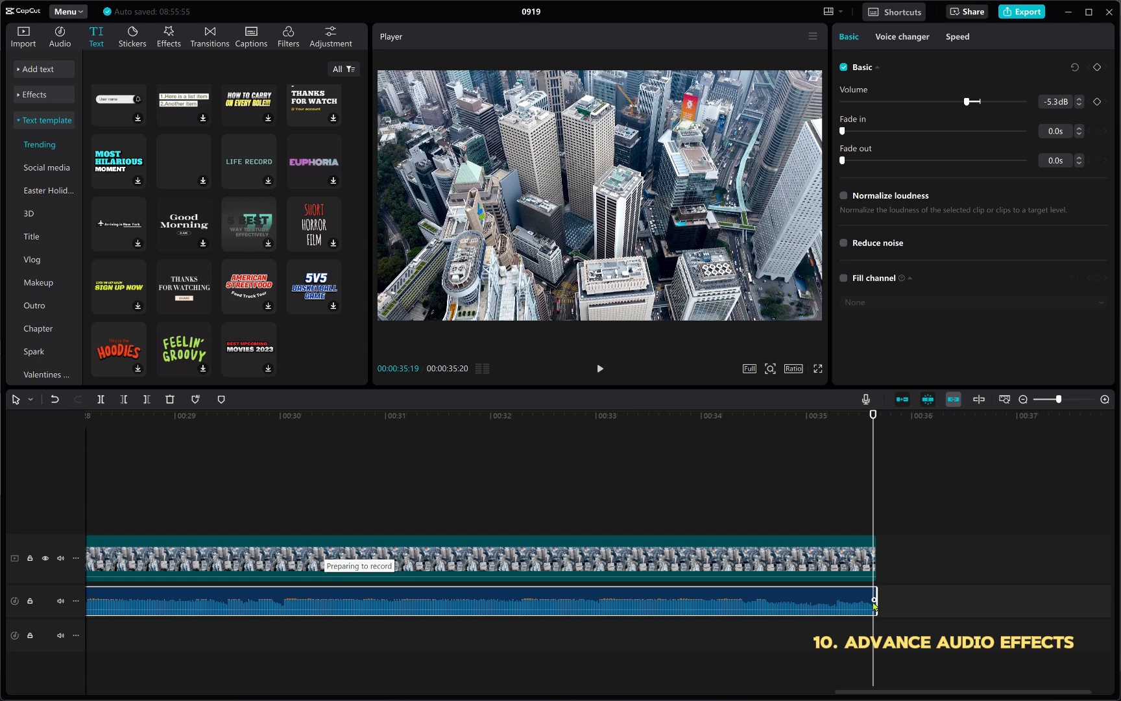
left_click_drag(874, 605, 756, 602)
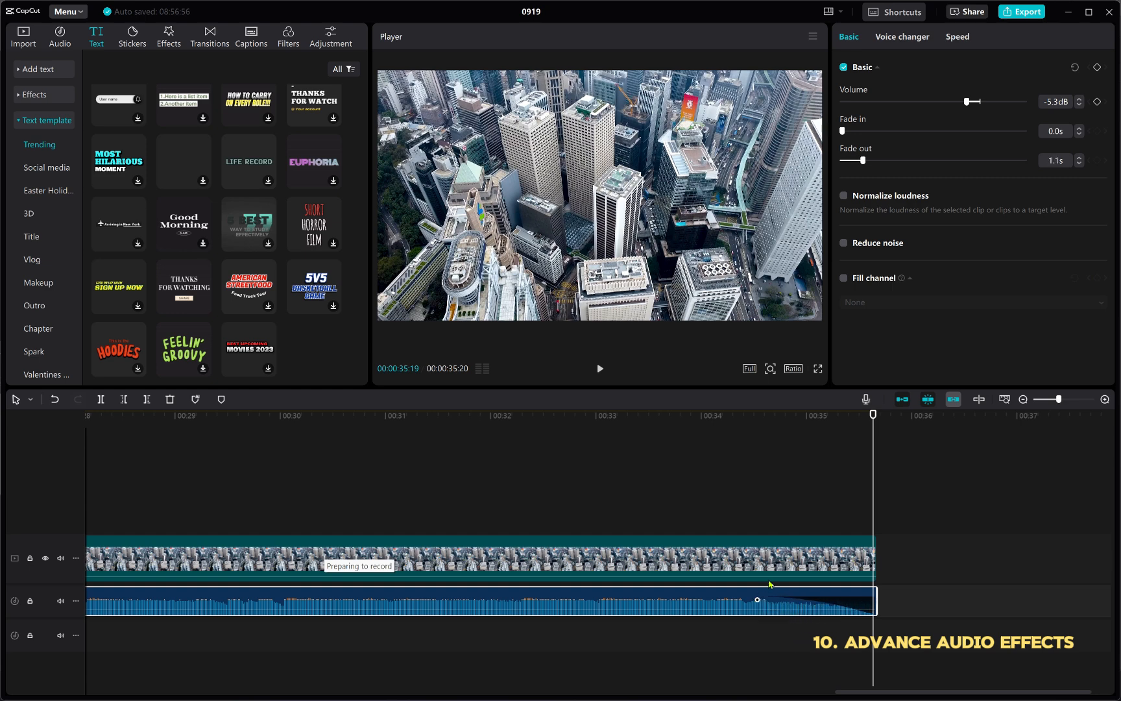
left_click(693, 425)
key("space")
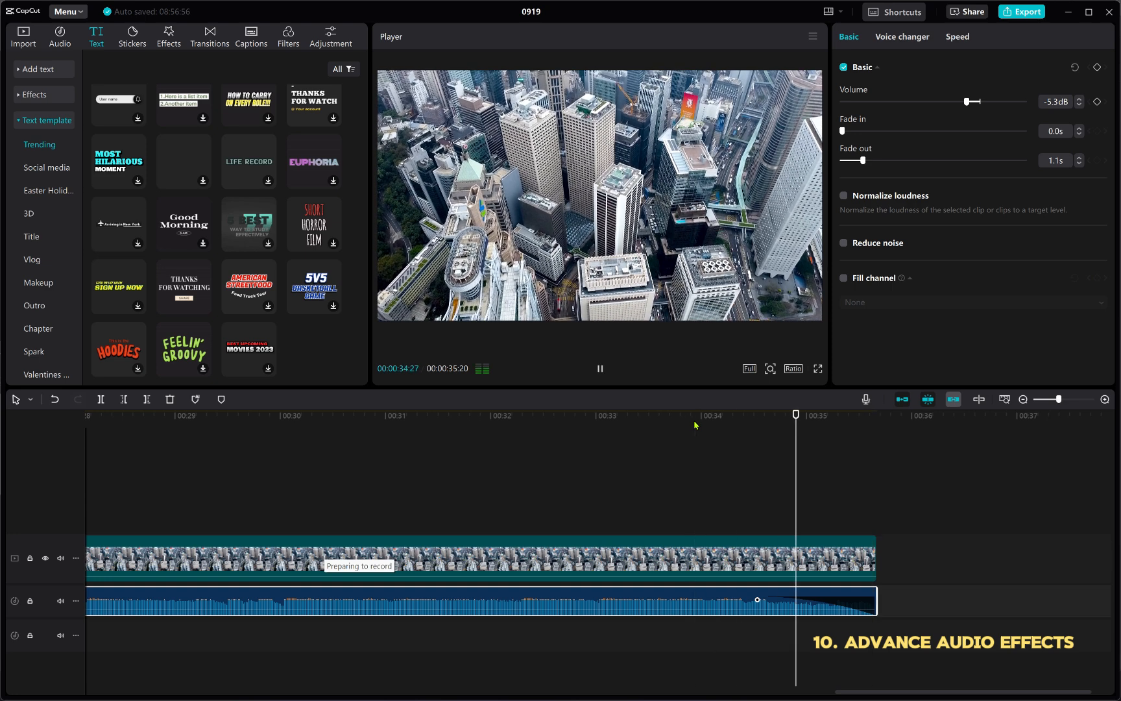
key("space")
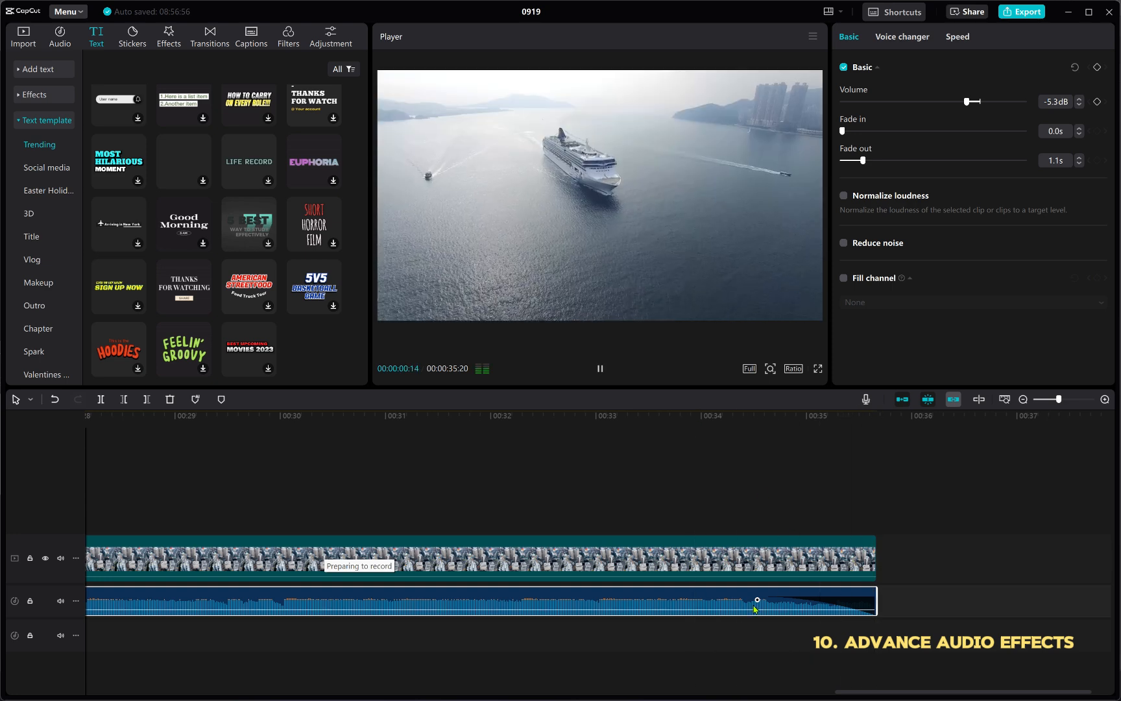
key("space")
Lengthen the music's fade-out to 2.3 s and play back the ending from about 31 seconds.
scroll(693, 593, "down", 4)
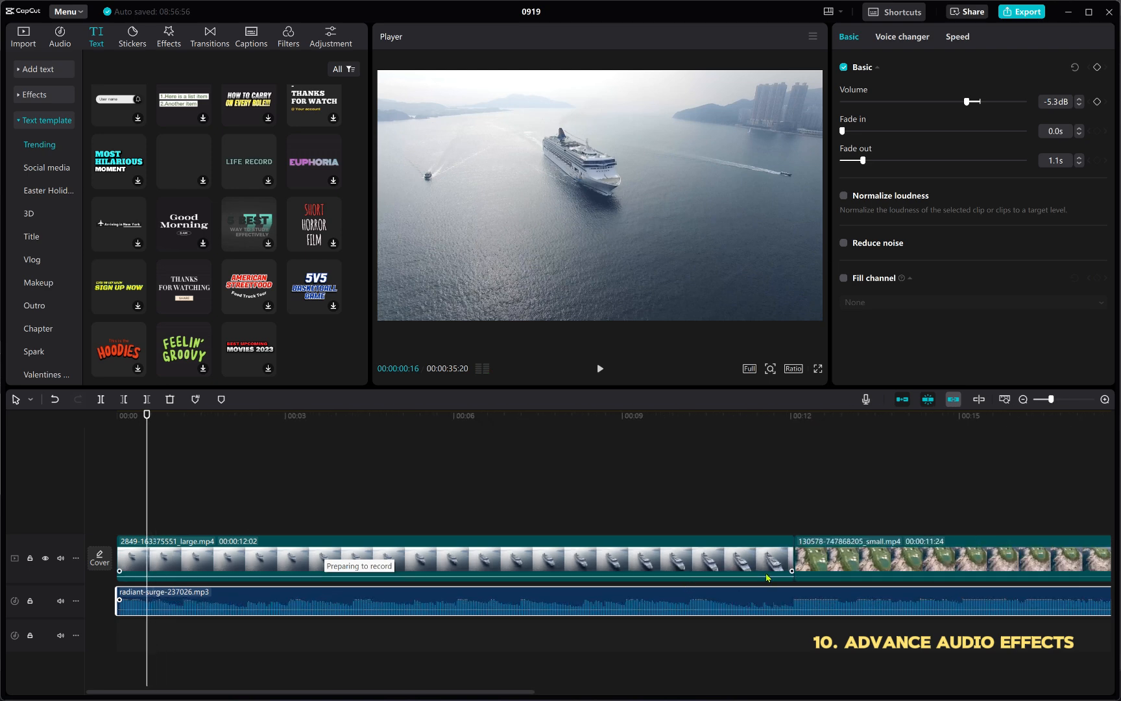
scroll(767, 578, "down", 4)
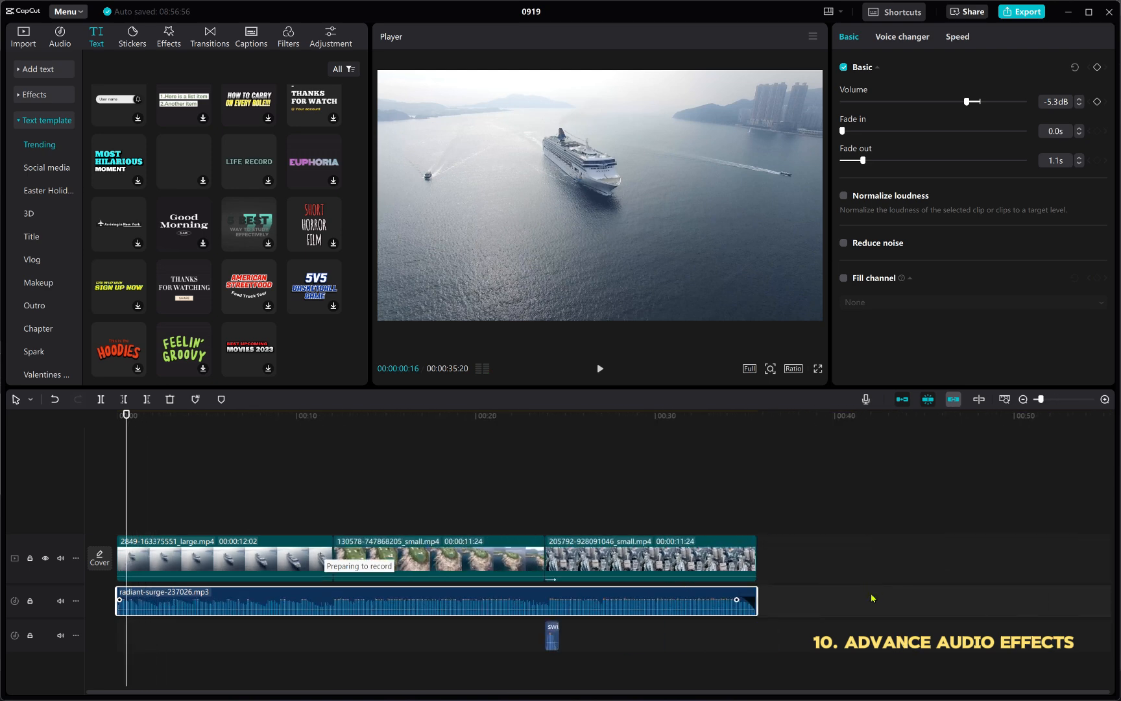
scroll(760, 608, "up", 2)
left_click(960, 484)
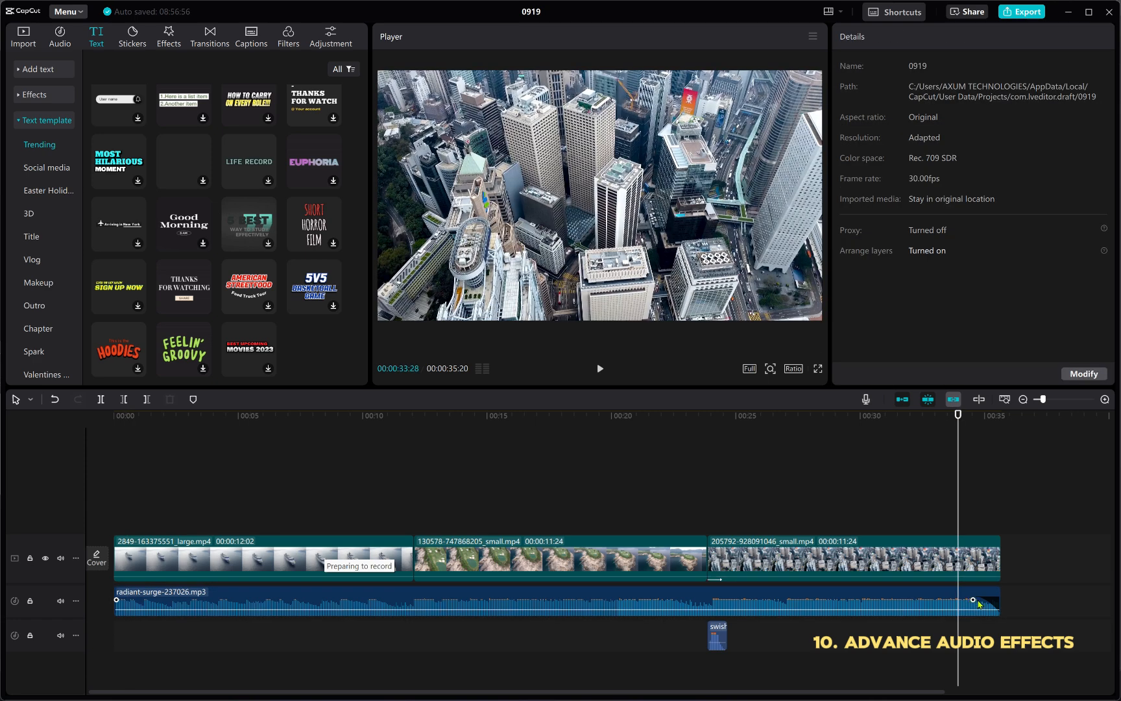
left_click_drag(975, 599, 942, 608)
left_click(899, 433)
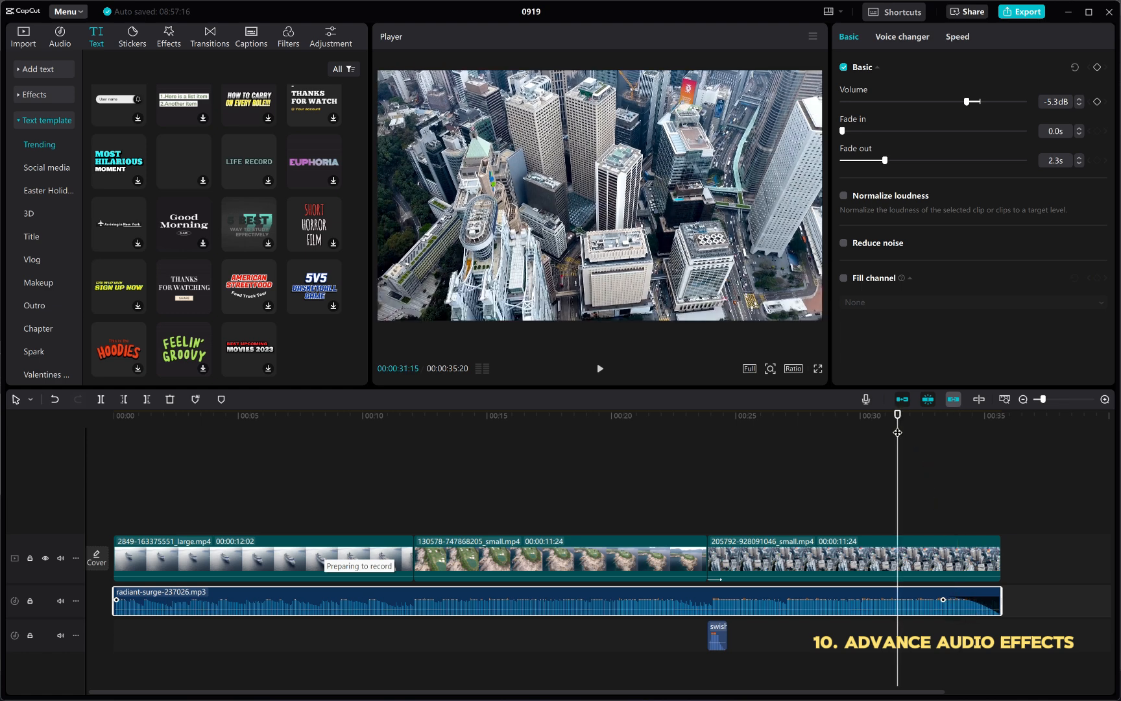
key("space")
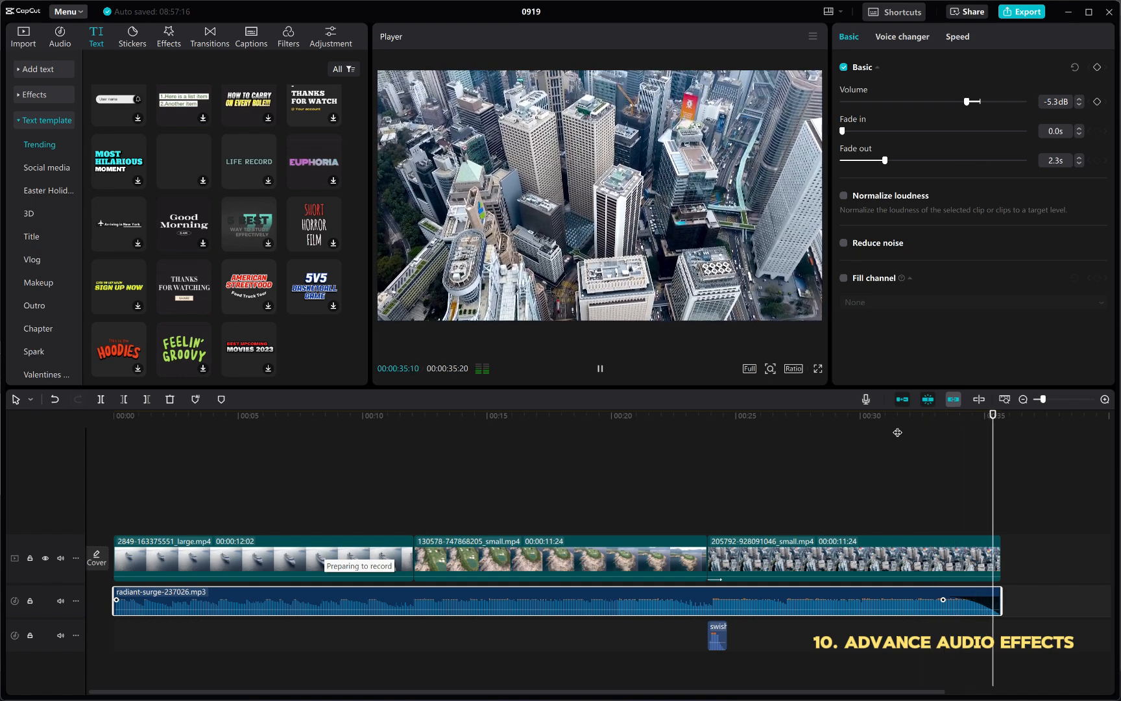
left_click(942, 433)
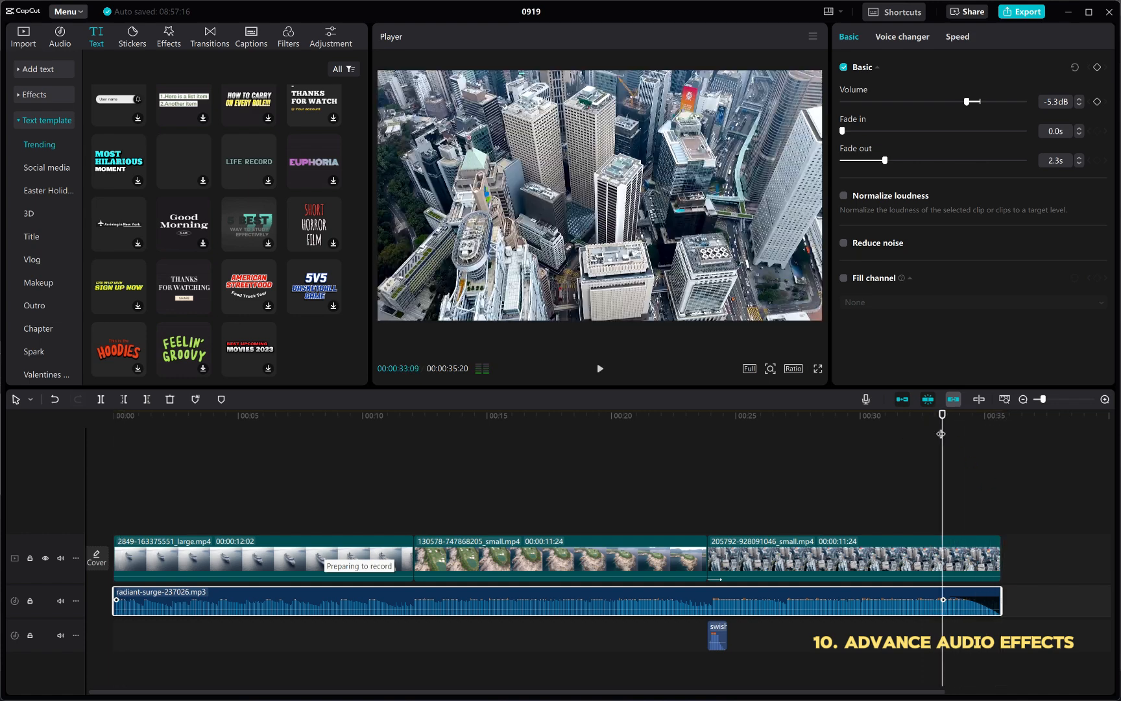
Stop the playback and remove the fade-out from the end of the background music.
key("space")
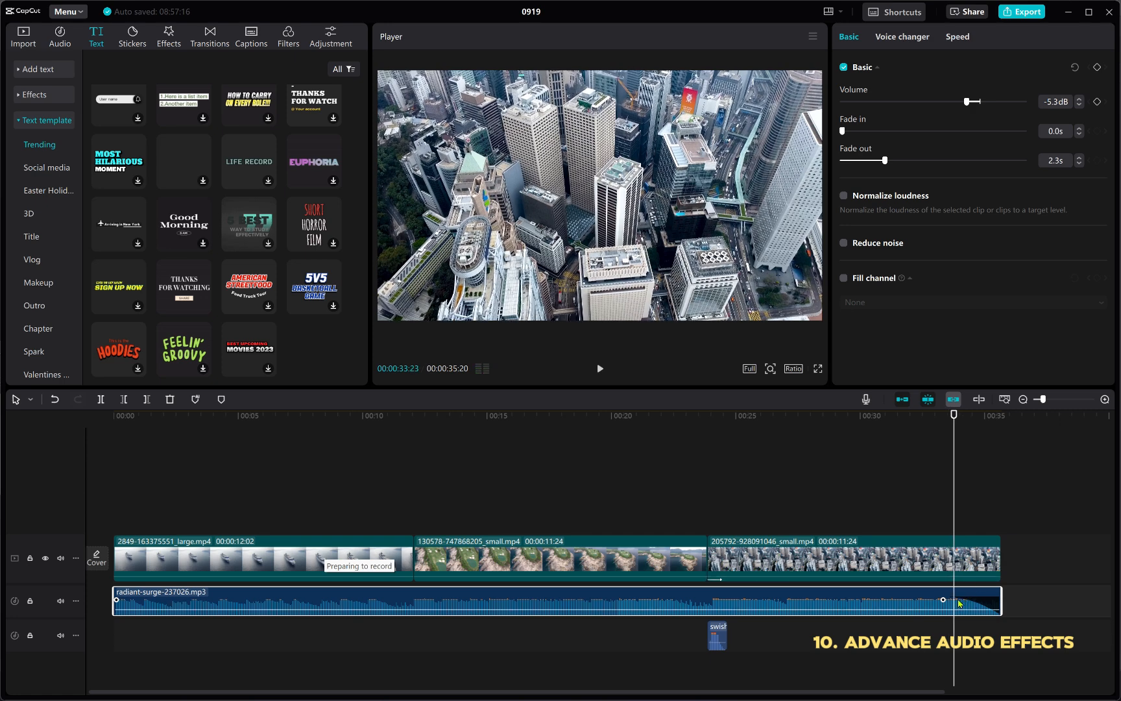
left_click_drag(940, 600, 1016, 604)
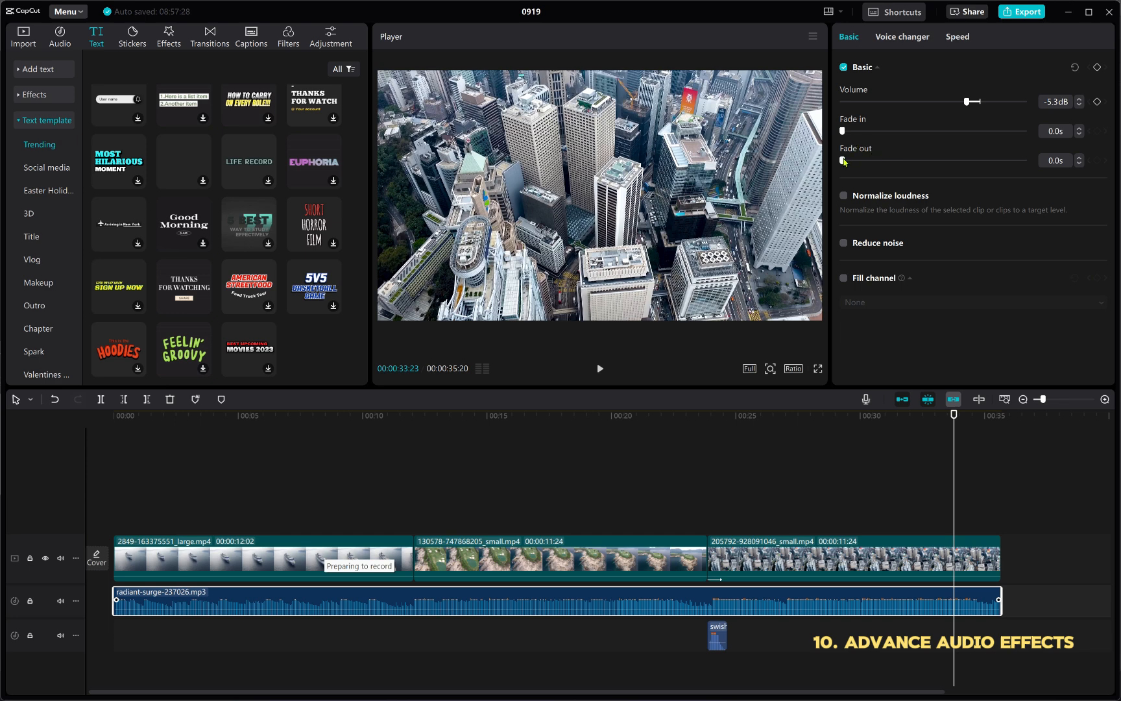
mouse_move(843, 161)
left_mouse_down()
mouse_move(973, 160)
mouse_move(843, 160)
left_mouse_up()
Try a 5.1 s fade-in on the music, play back the opening, and undo the fade-in.
left_click(112, 414)
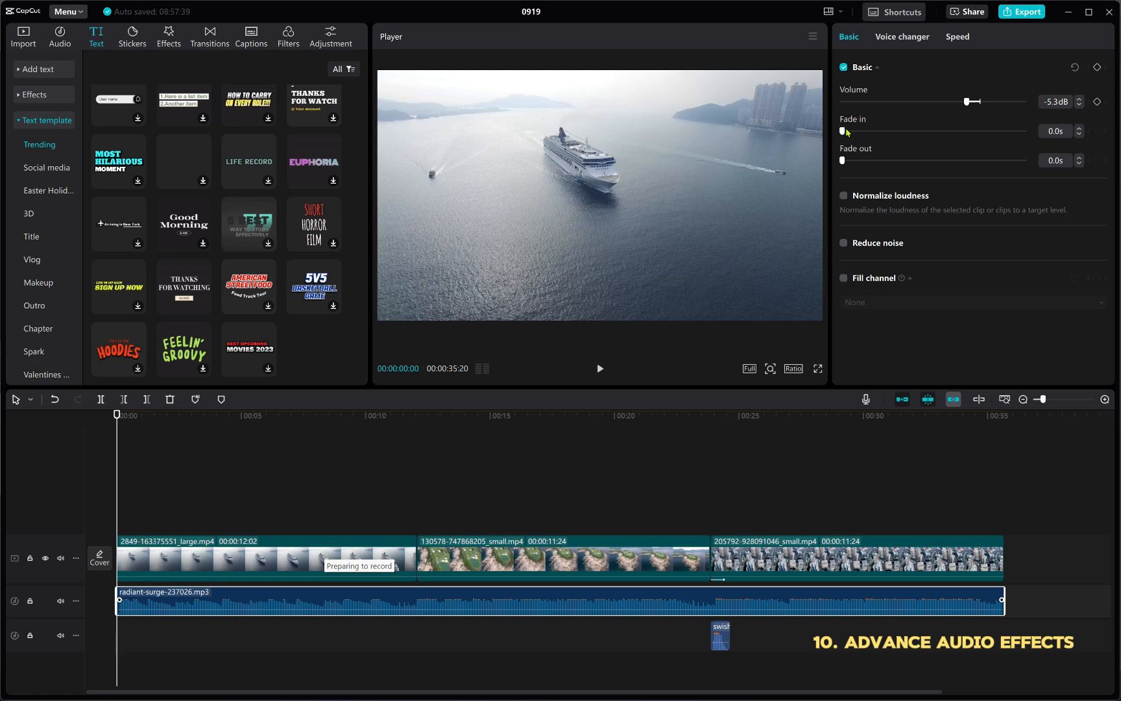
left_click_drag(844, 131, 936, 132)
key("space")
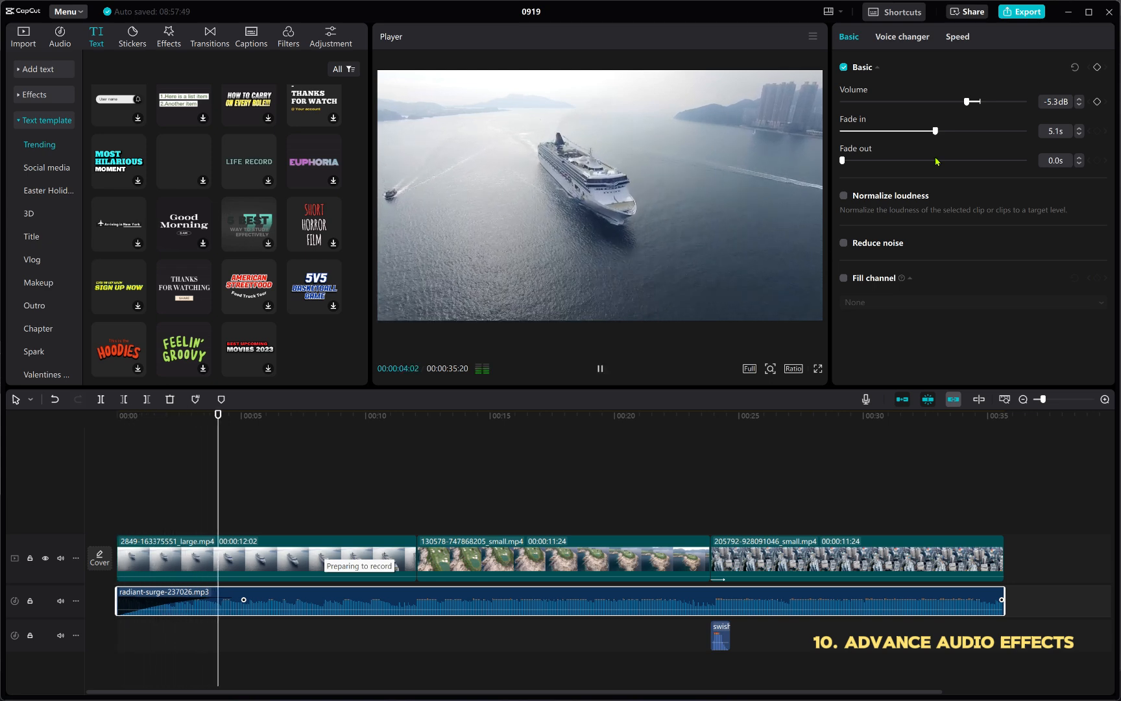
key("space")
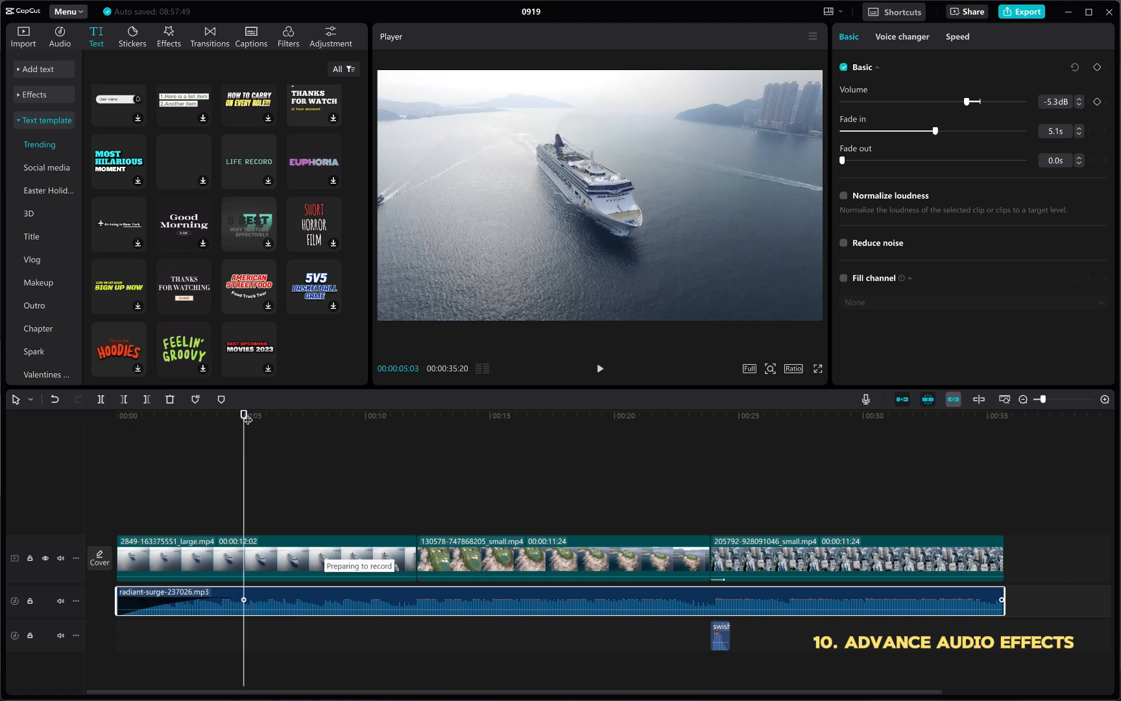
left_click_drag(246, 418, 64, 449)
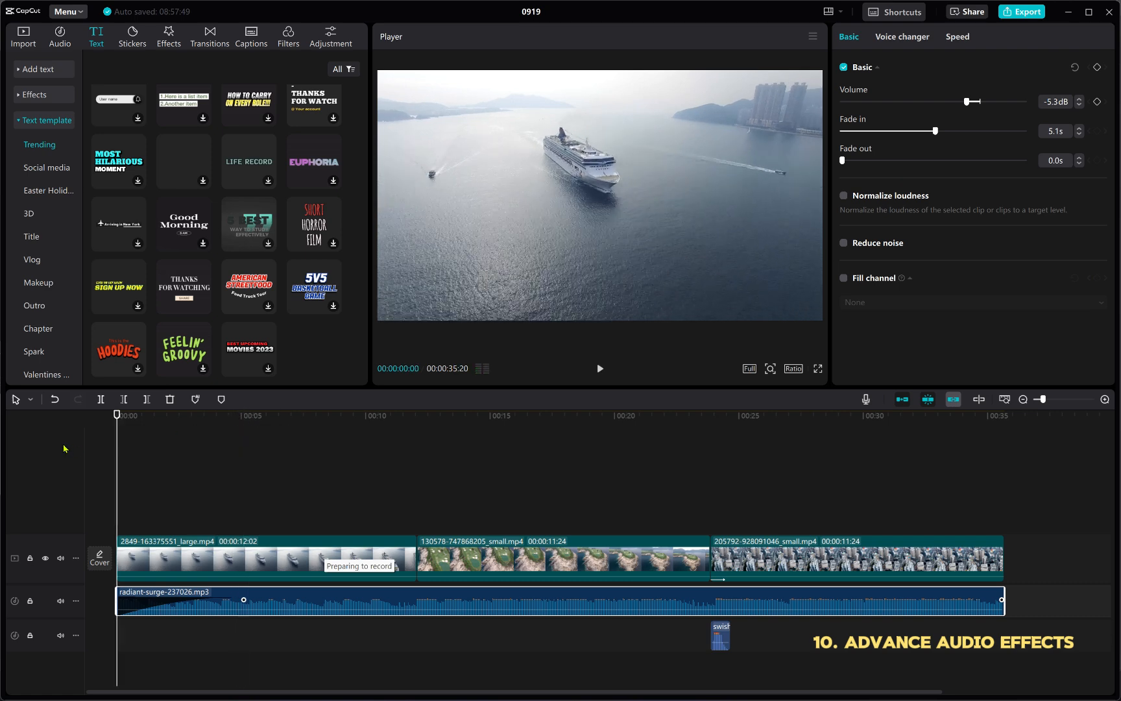
key("ctrl+z")
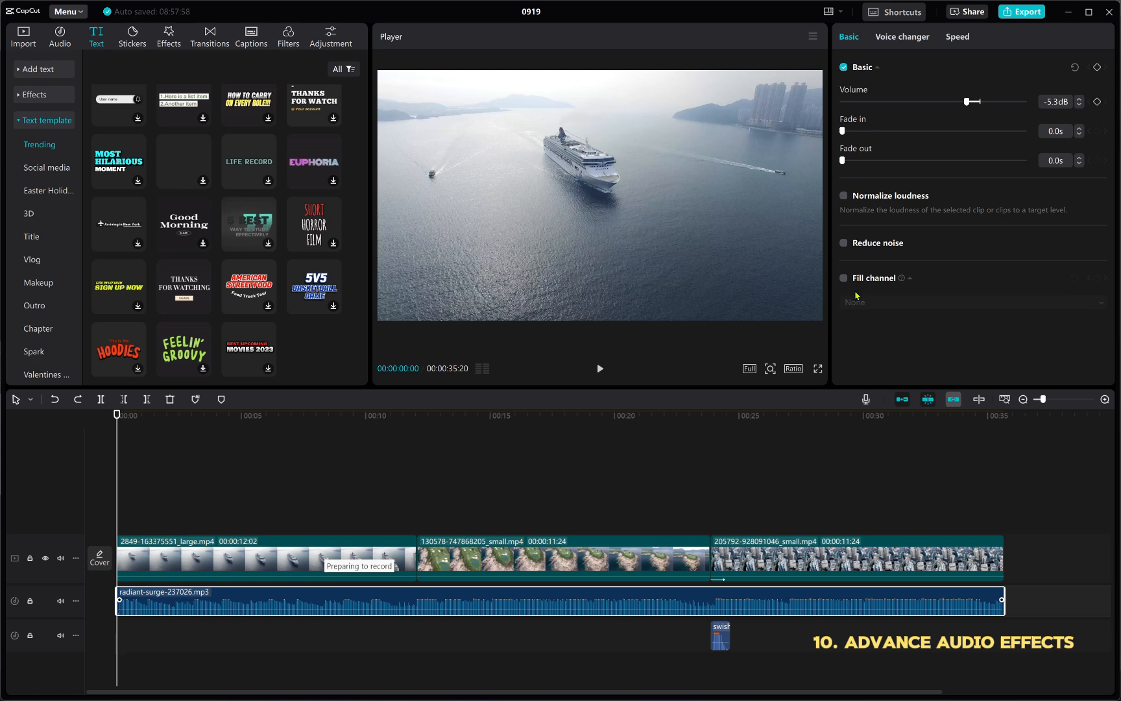
Try the Echo, Distorted and Mic Hog voice filters on the music, restore Original, and view the voice characters and singing voices.
left_click(908, 40)
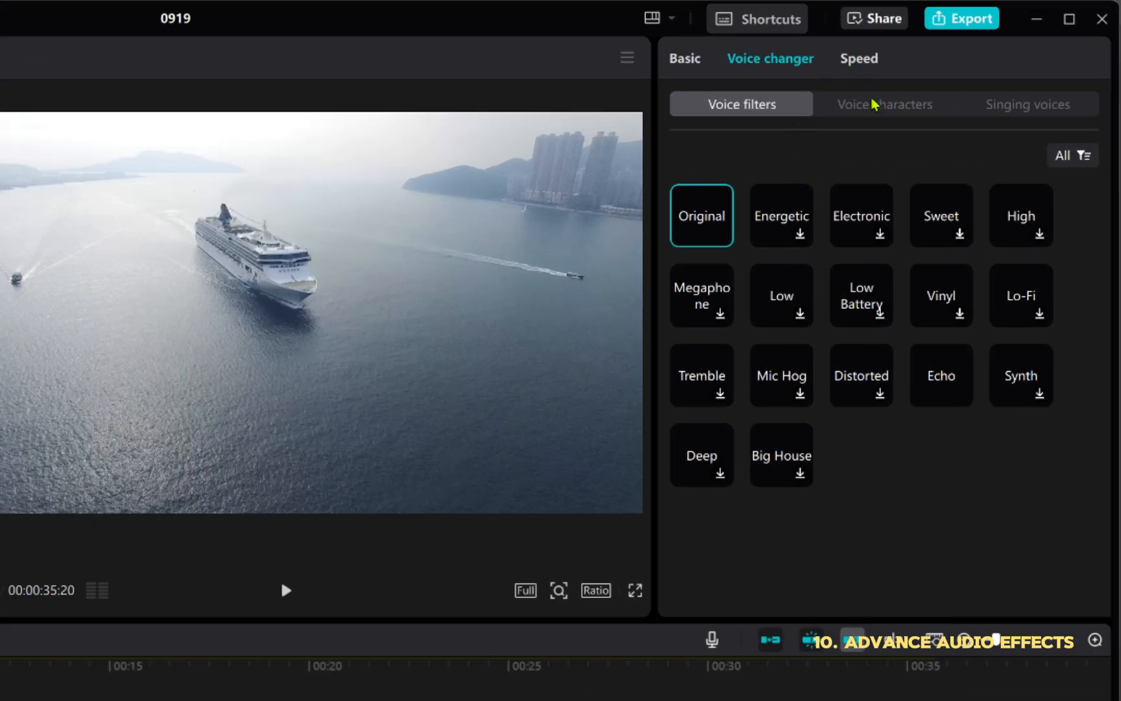
left_click(874, 104)
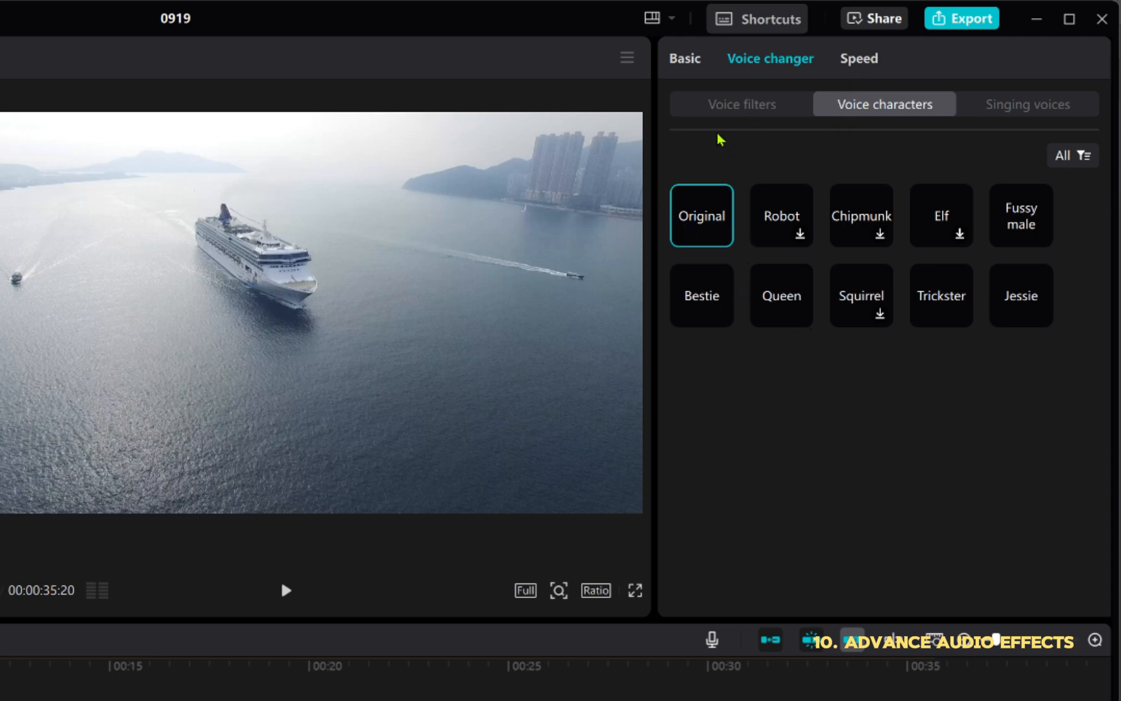
left_click(742, 111)
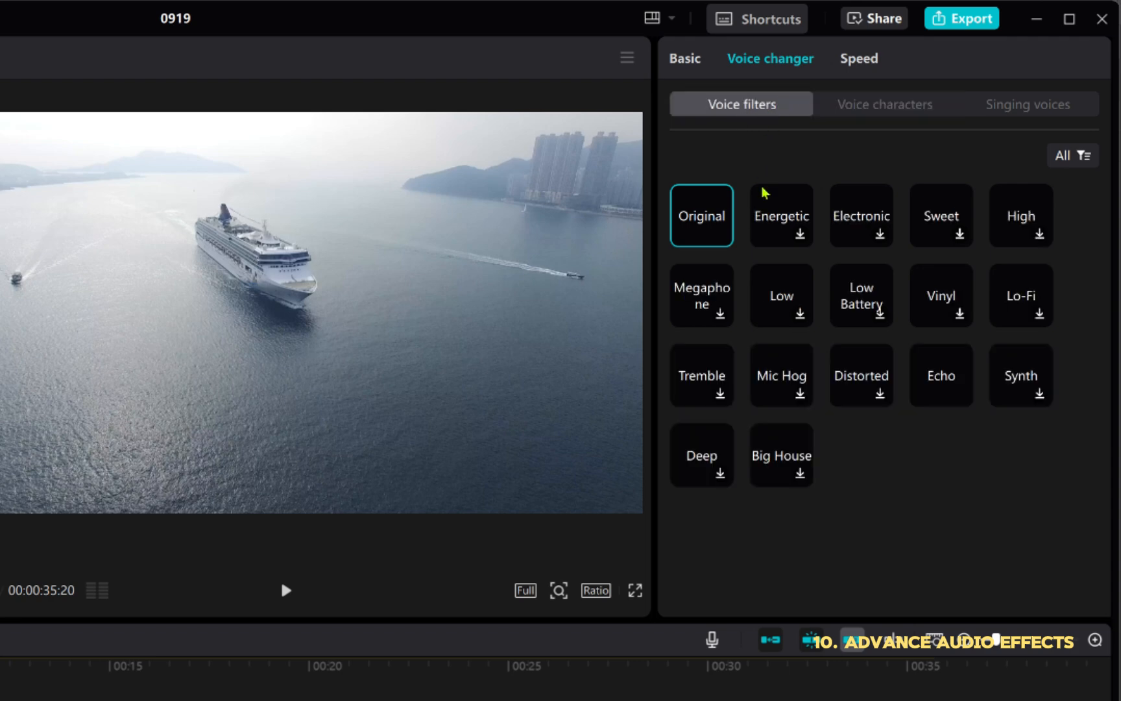
left_click(949, 387)
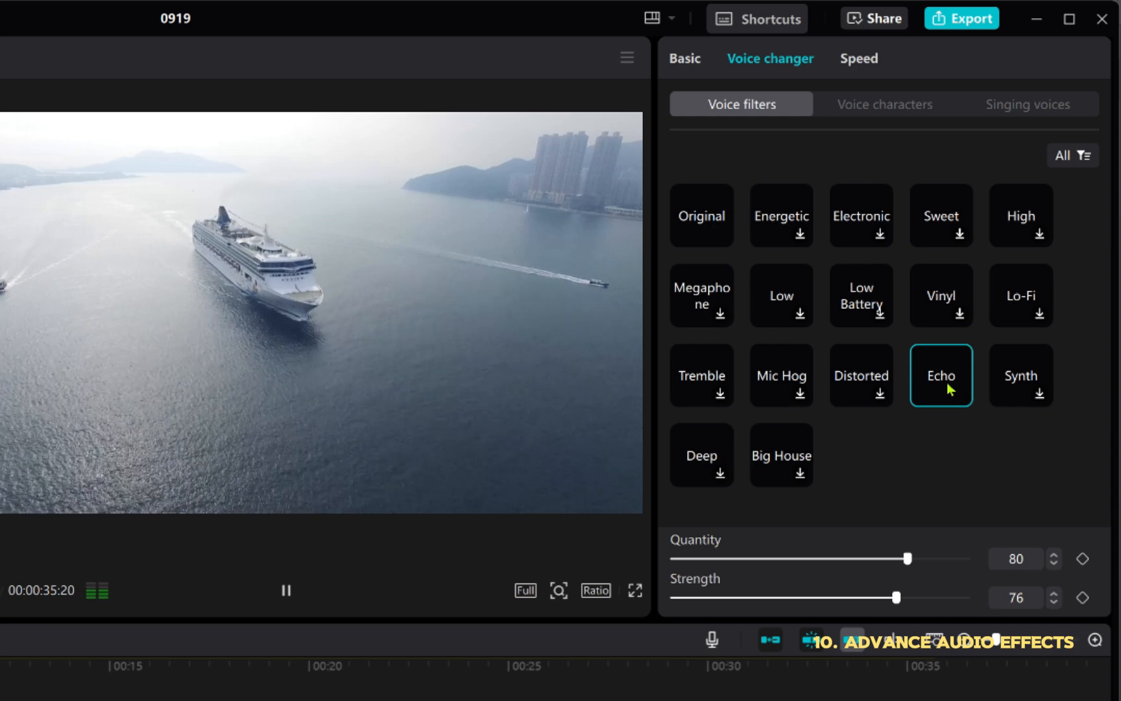
left_click(856, 379)
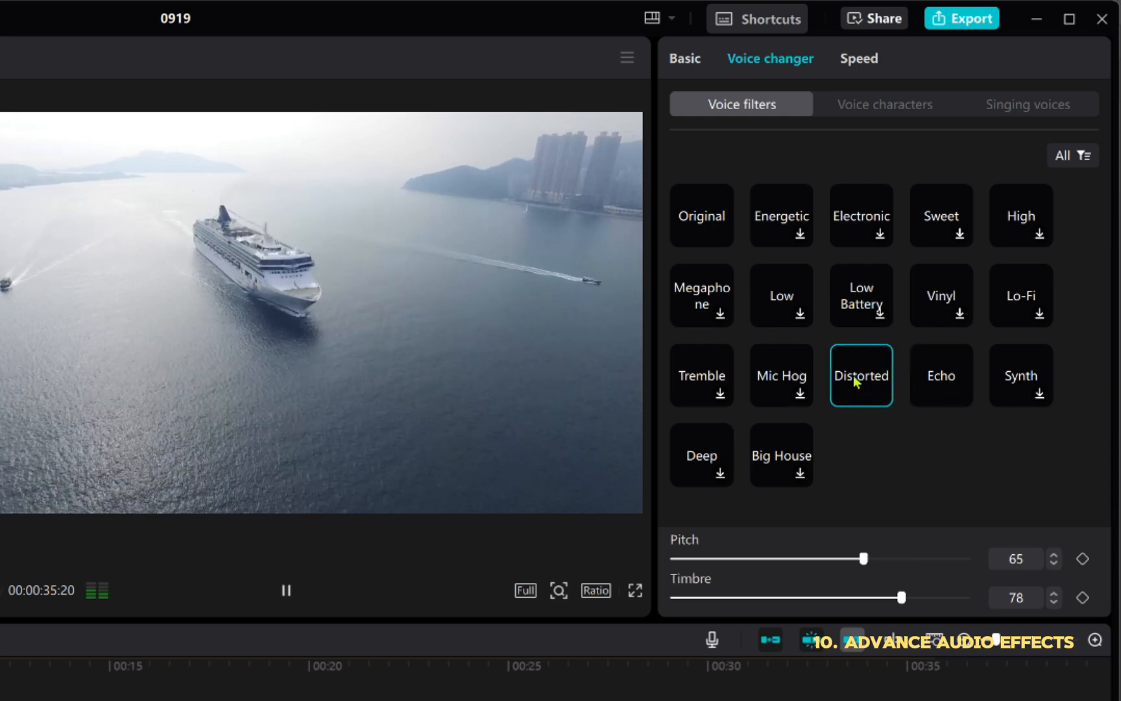
left_click(798, 388)
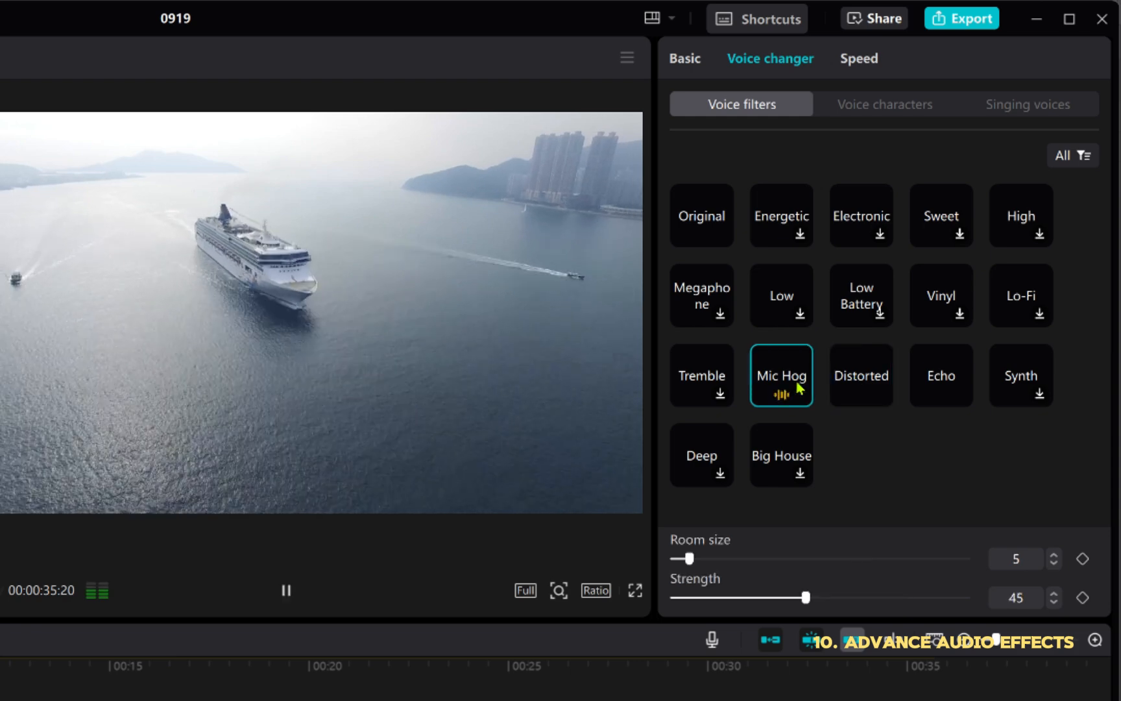
left_click(860, 380)
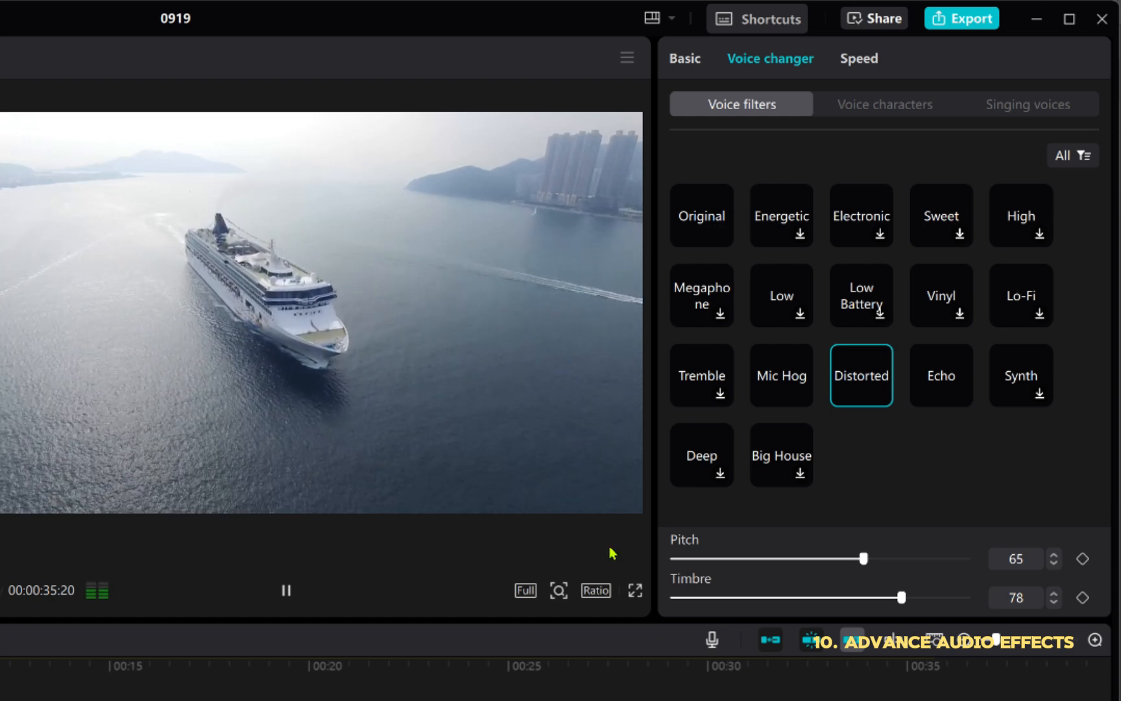
key("space")
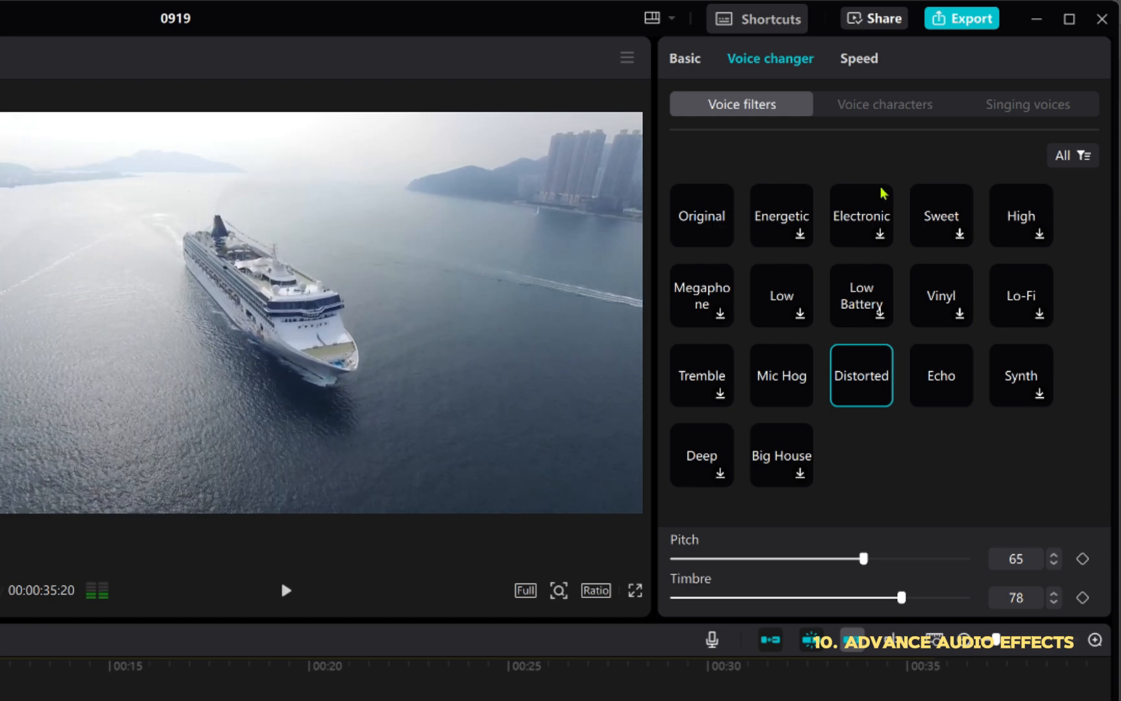
left_click(719, 230)
left_click(864, 106)
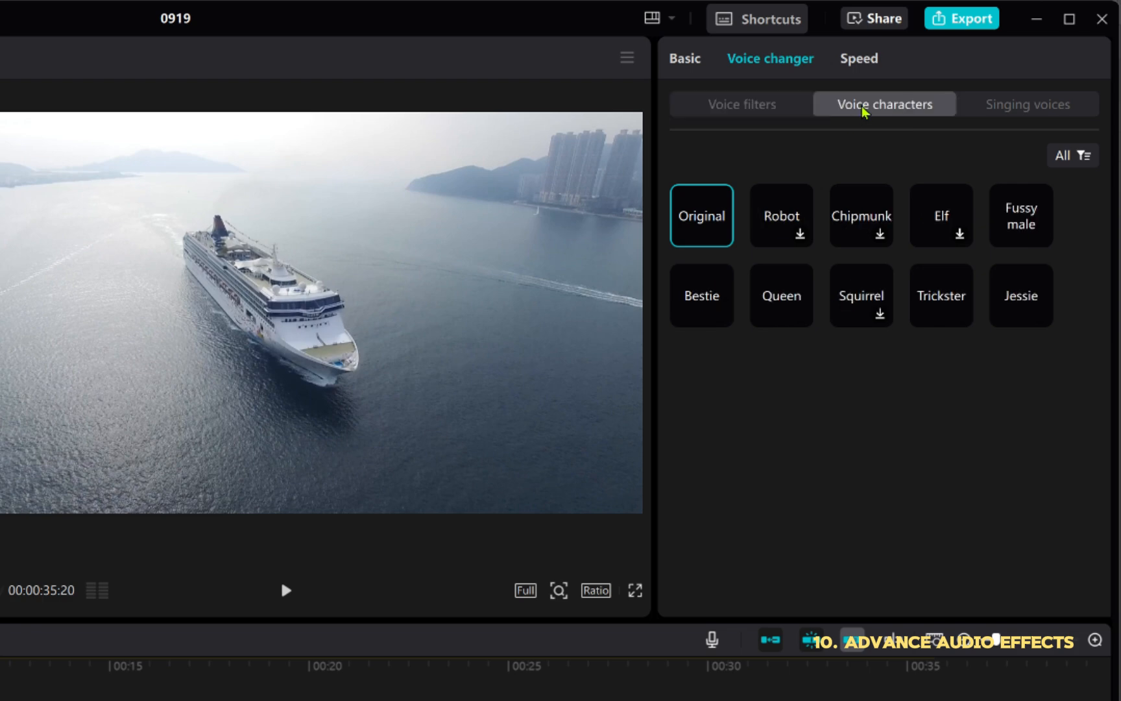
left_click(1040, 106)
Try the music at 5.0x speed, play it back, and undo the speed change.
left_click(861, 62)
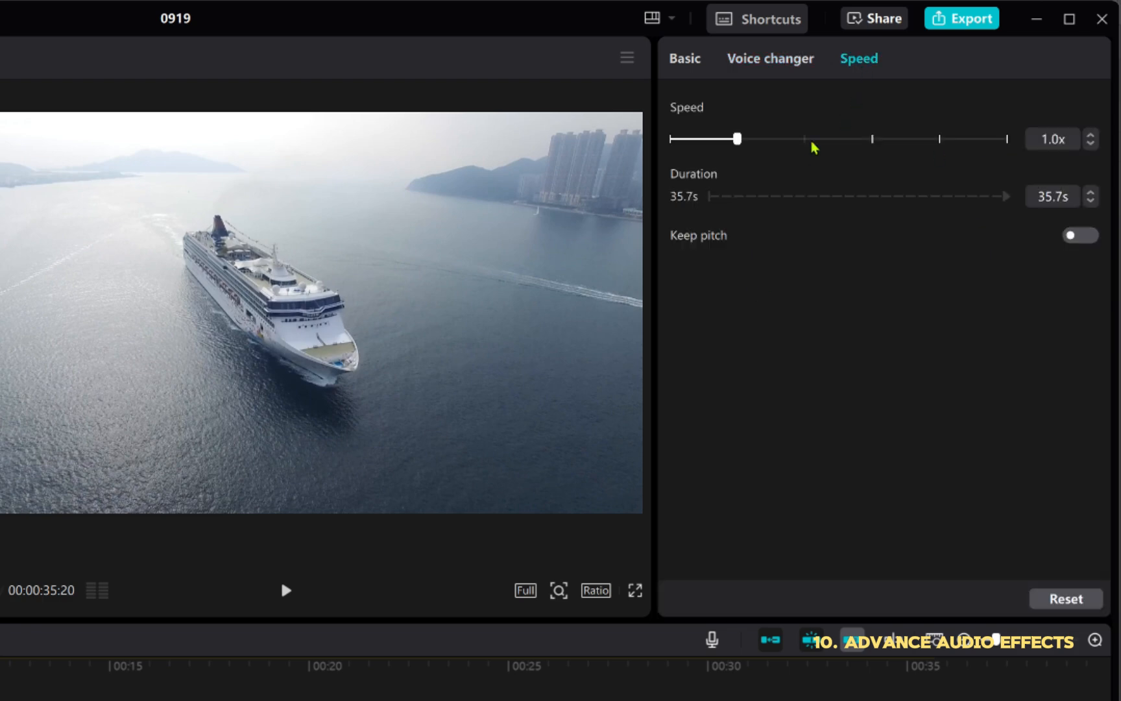
left_click_drag(739, 139, 878, 169)
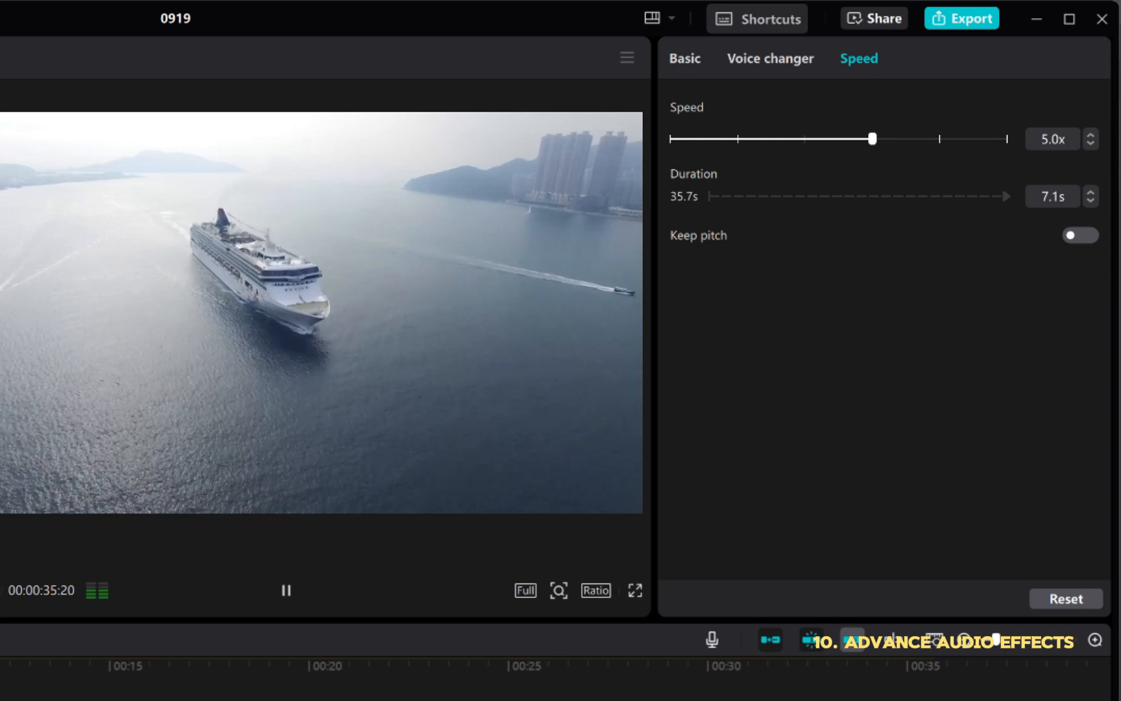
left_click(280, 578)
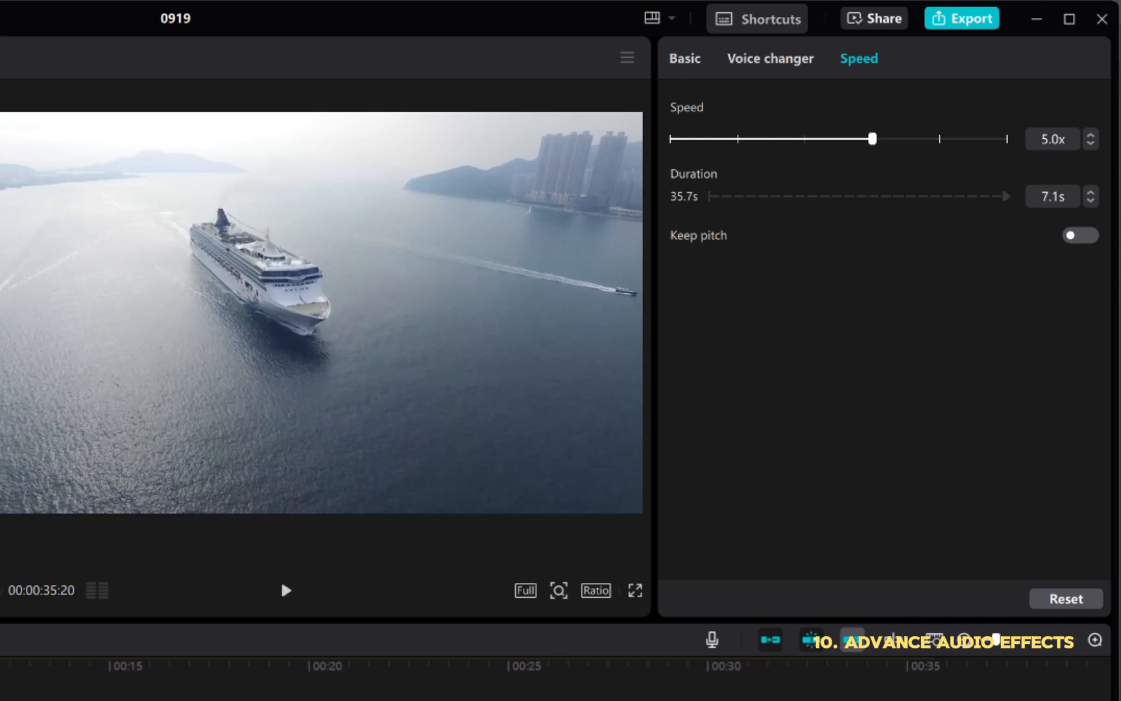
key("ctrl+z")
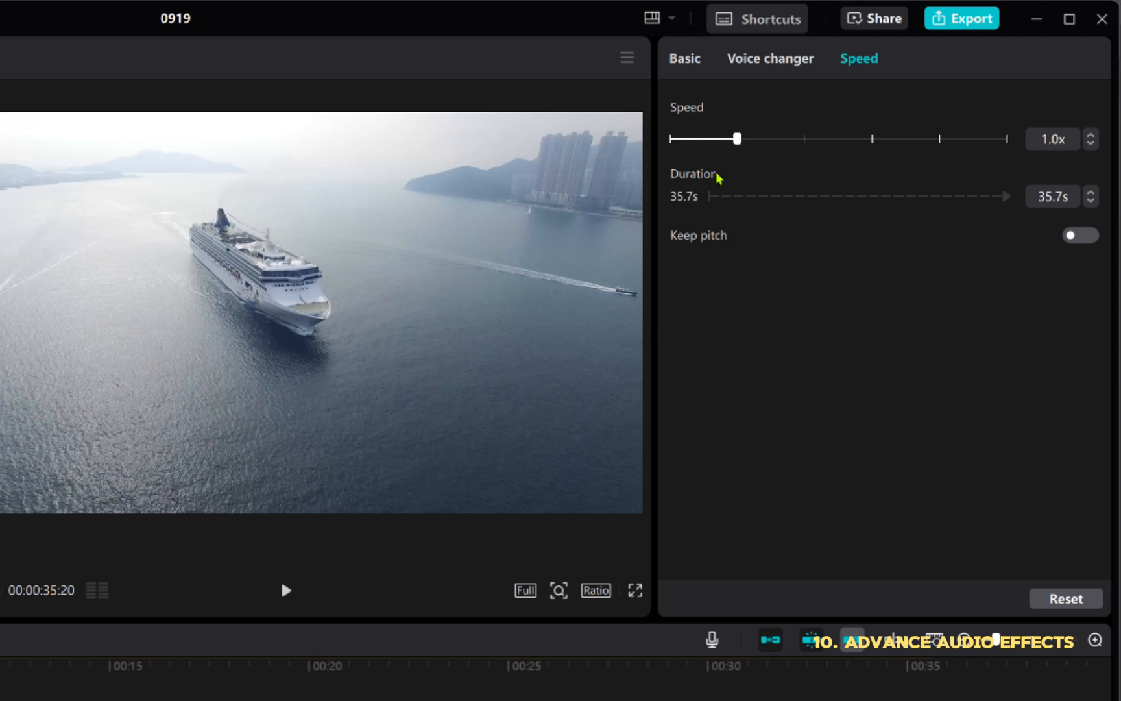
Raise the music's volume to 0.0 dB and play it back briefly.
left_click(753, 62)
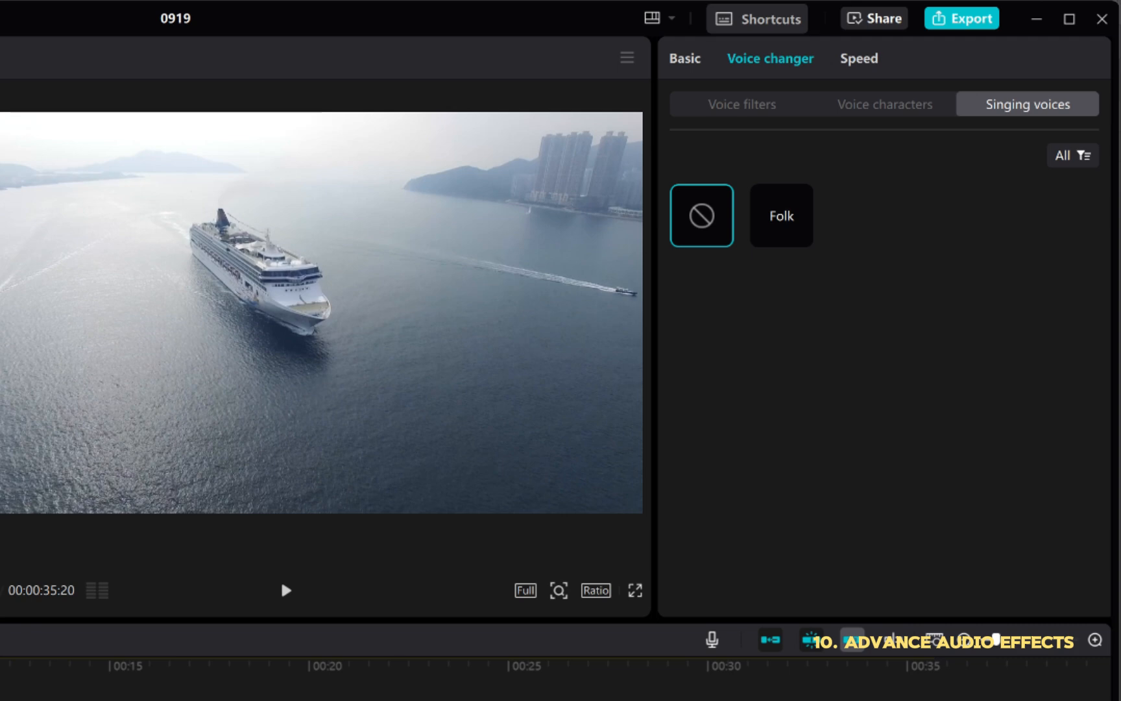
left_click(693, 70)
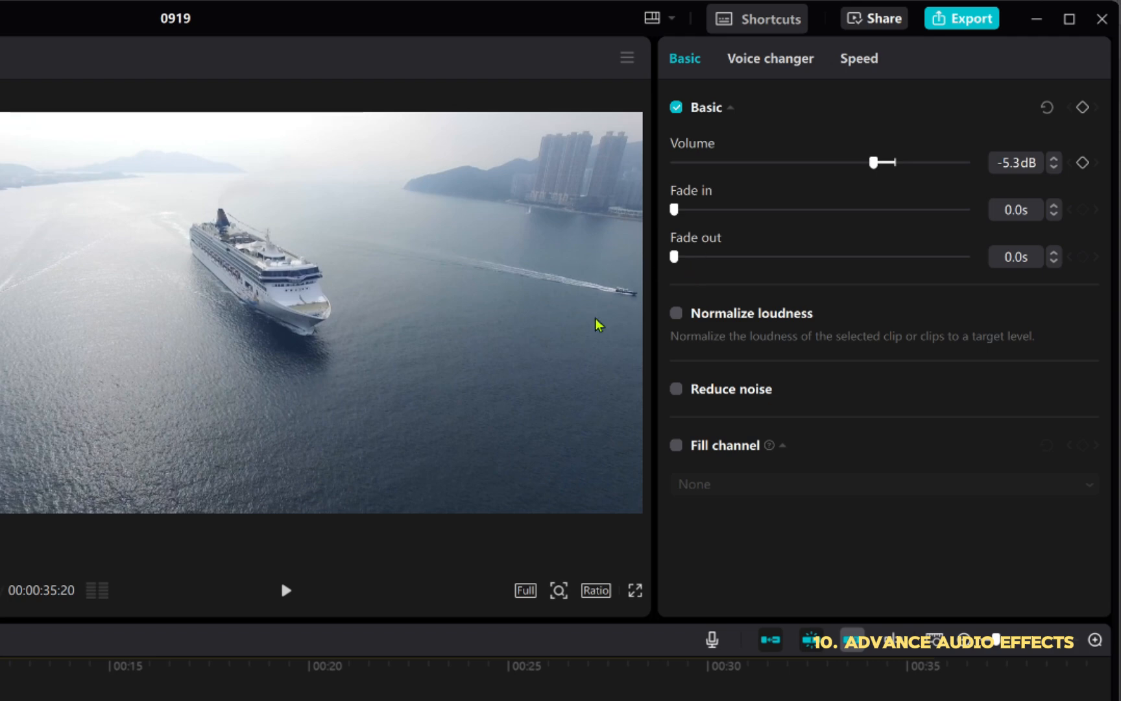
left_click_drag(875, 168, 896, 187)
key("space")
key("space")
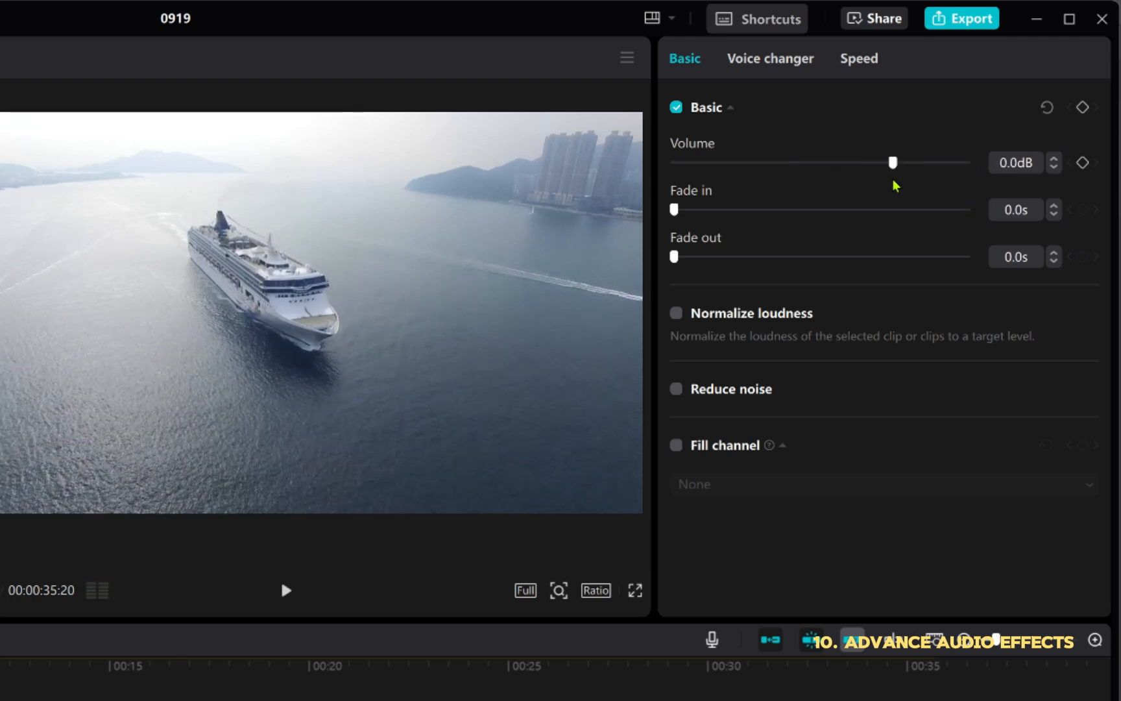
Look over the music's singing voices, voice characters and speed settings, and play the video briefly.
left_click(771, 63)
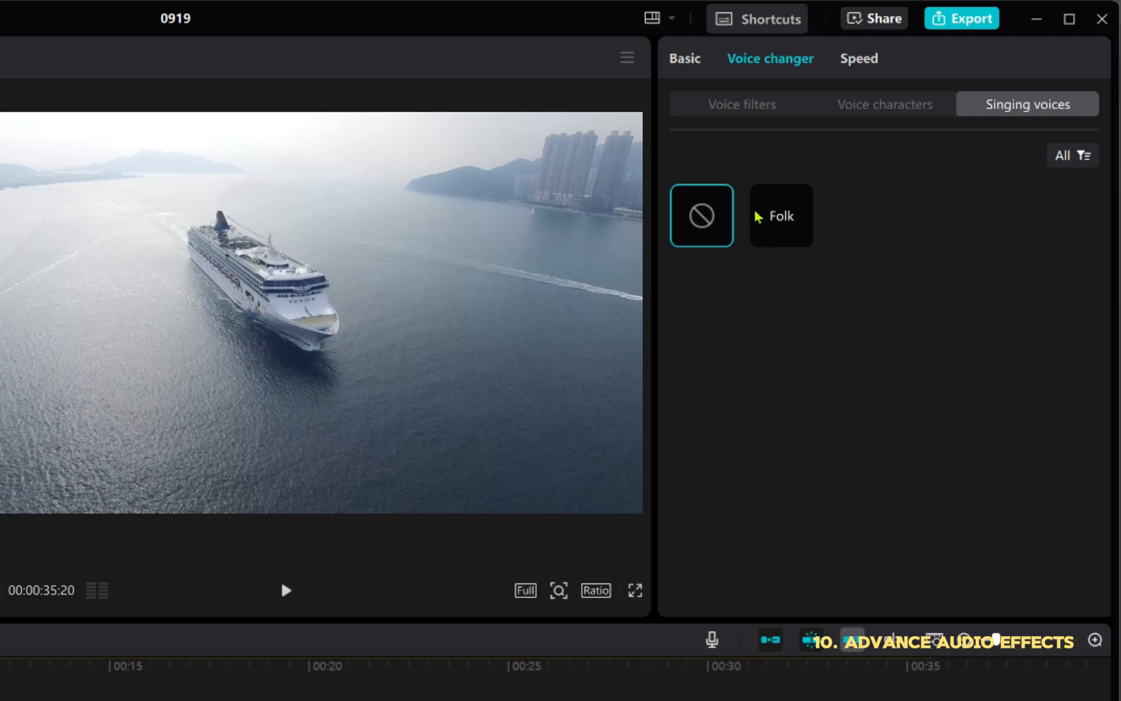
left_click(775, 111)
left_click(864, 104)
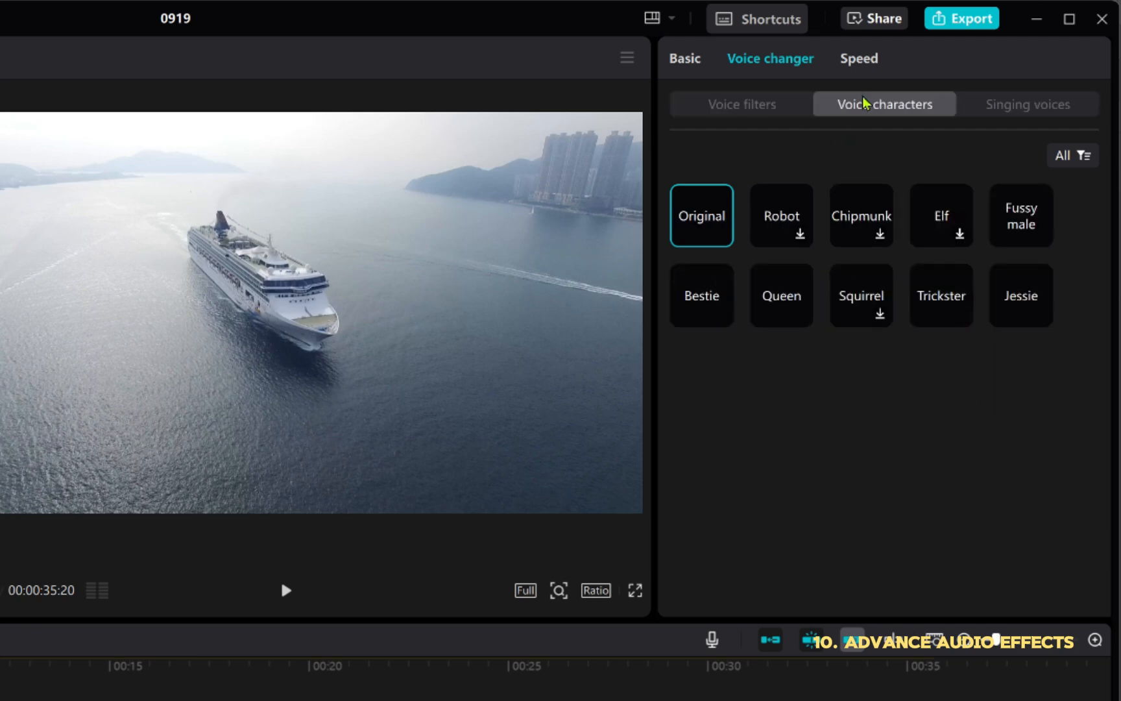
left_click(856, 60)
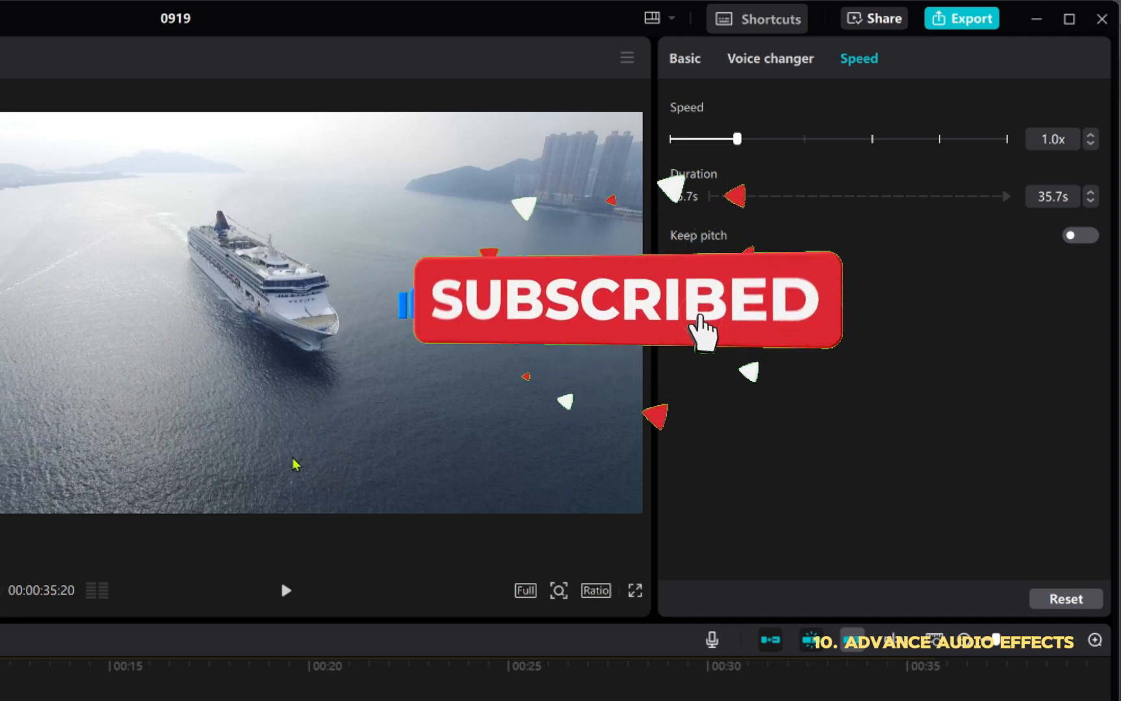
key("space")
key("space")
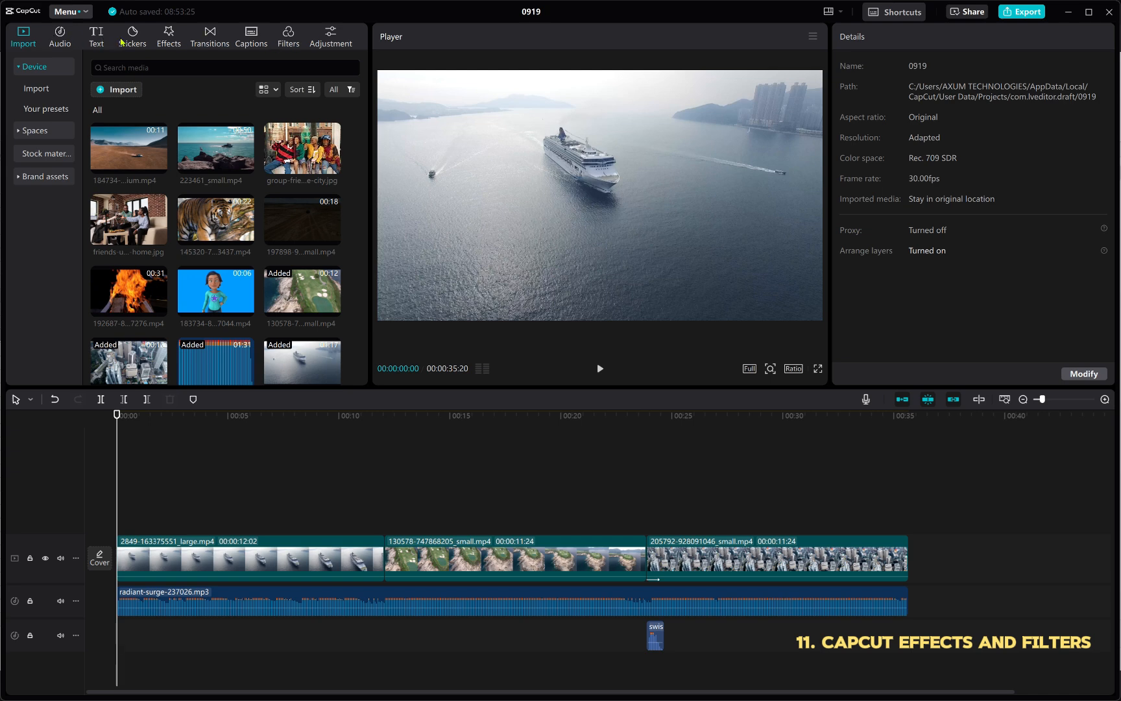
Browse the trending video effects and preview the Fade In effect with the first clip selected.
left_click(174, 39)
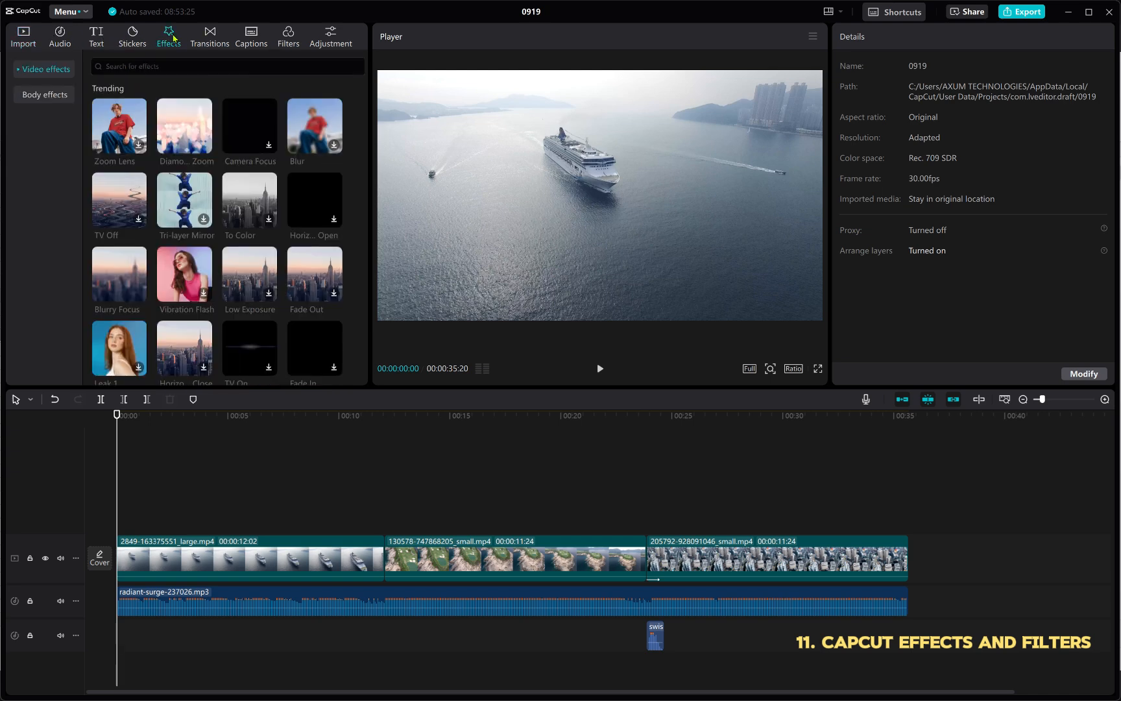
scroll(207, 198, "down", 4)
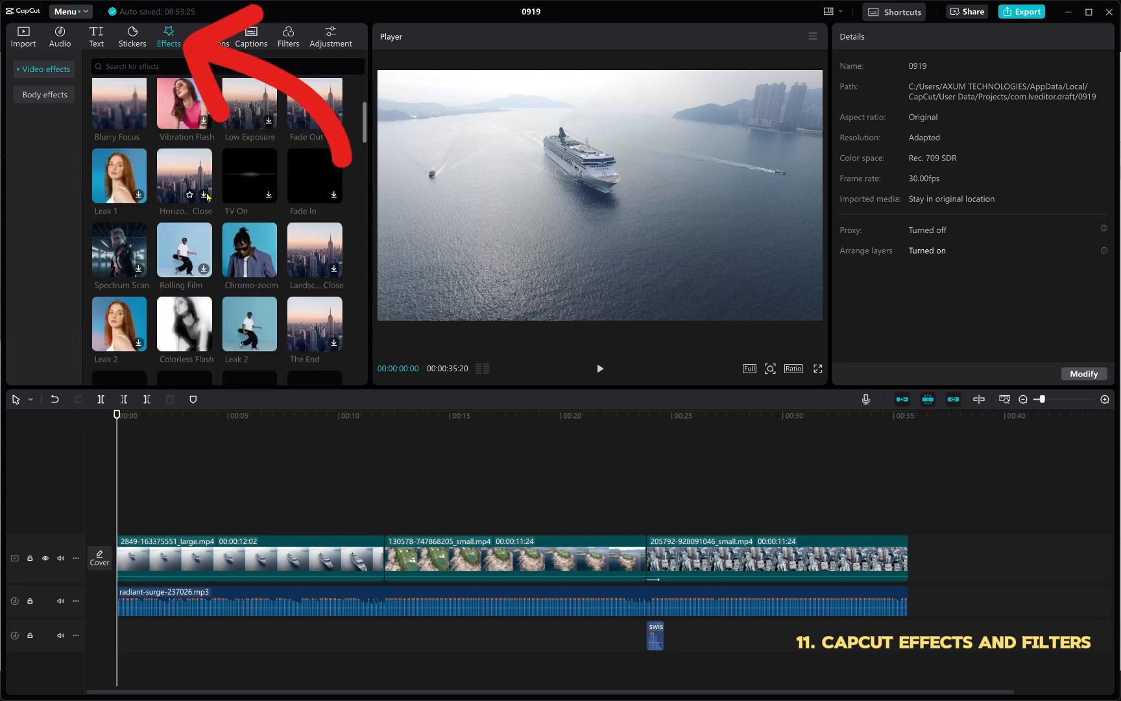
scroll(208, 198, "up", 1)
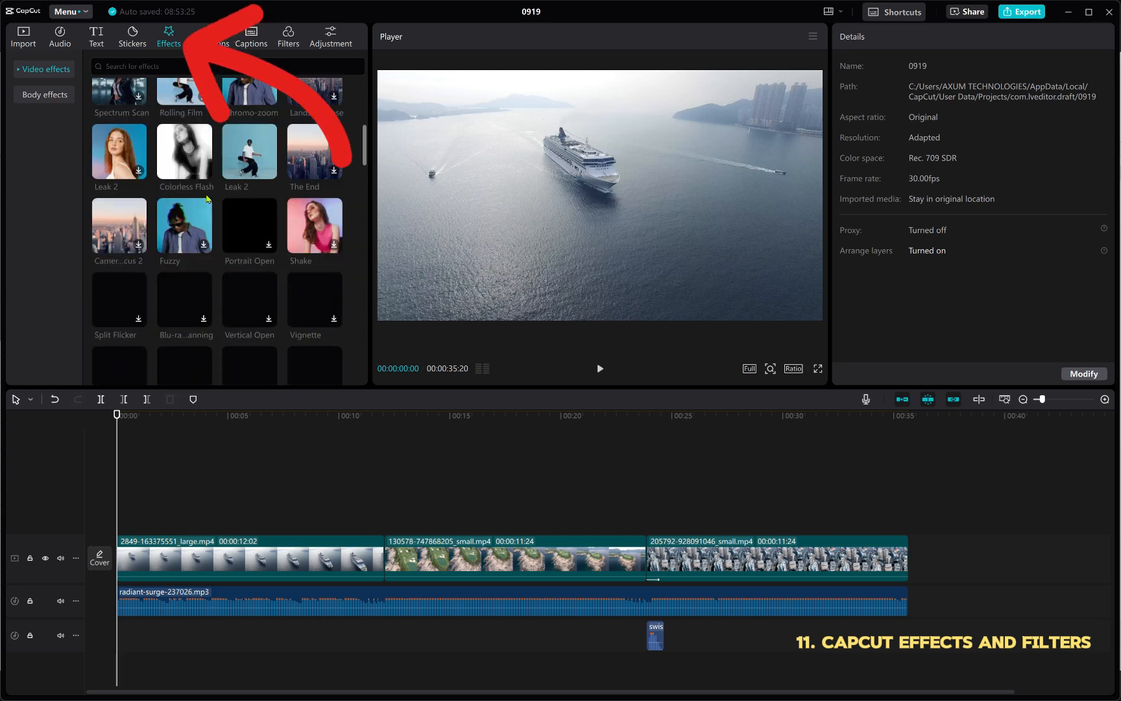
scroll(206, 198, "up", 3)
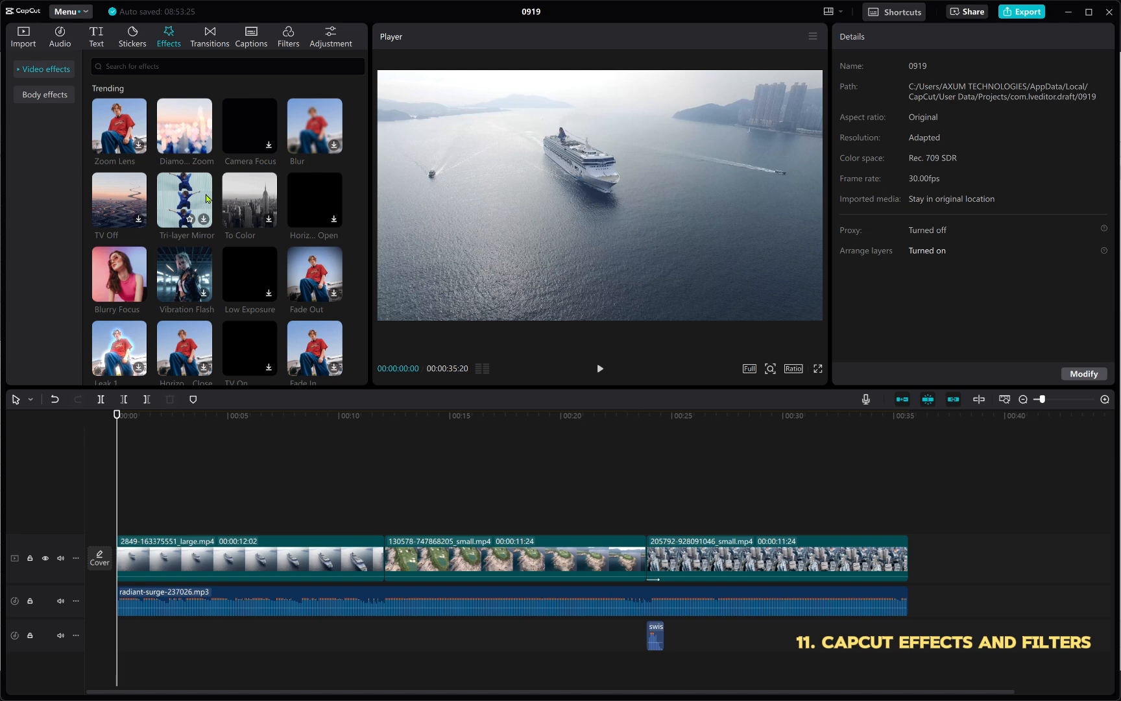
scroll(206, 197, "down", 1)
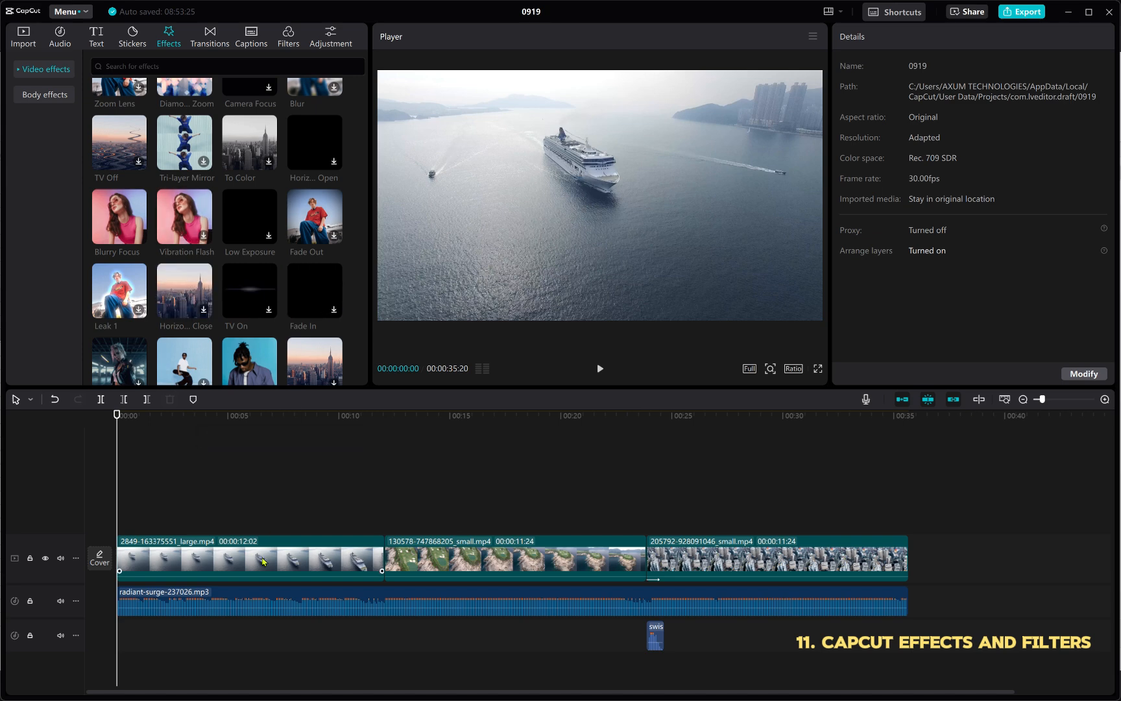
left_click(263, 561)
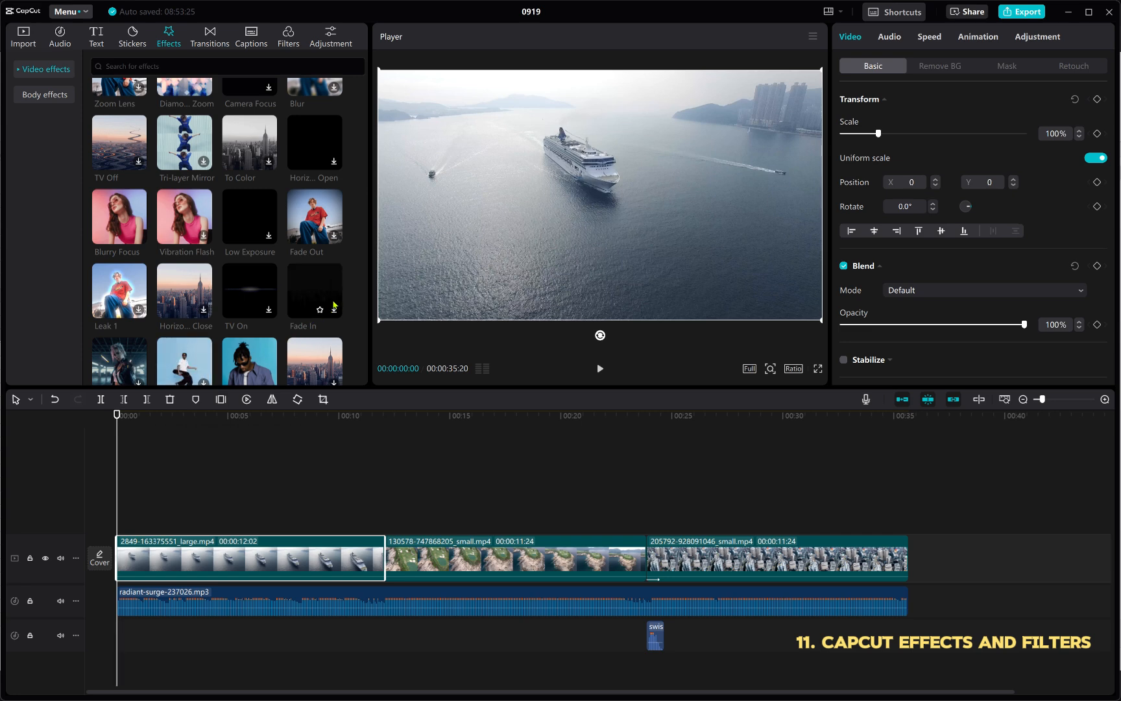
left_click(334, 305)
scroll(191, 275, "down", 1)
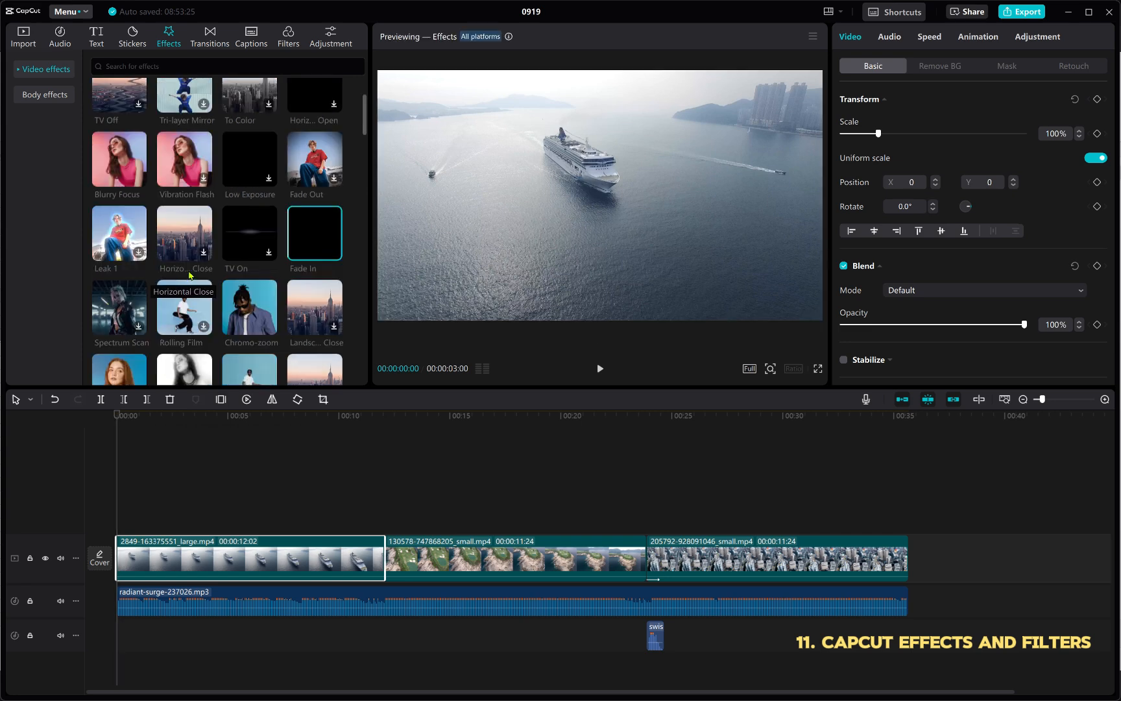
left_click(312, 258)
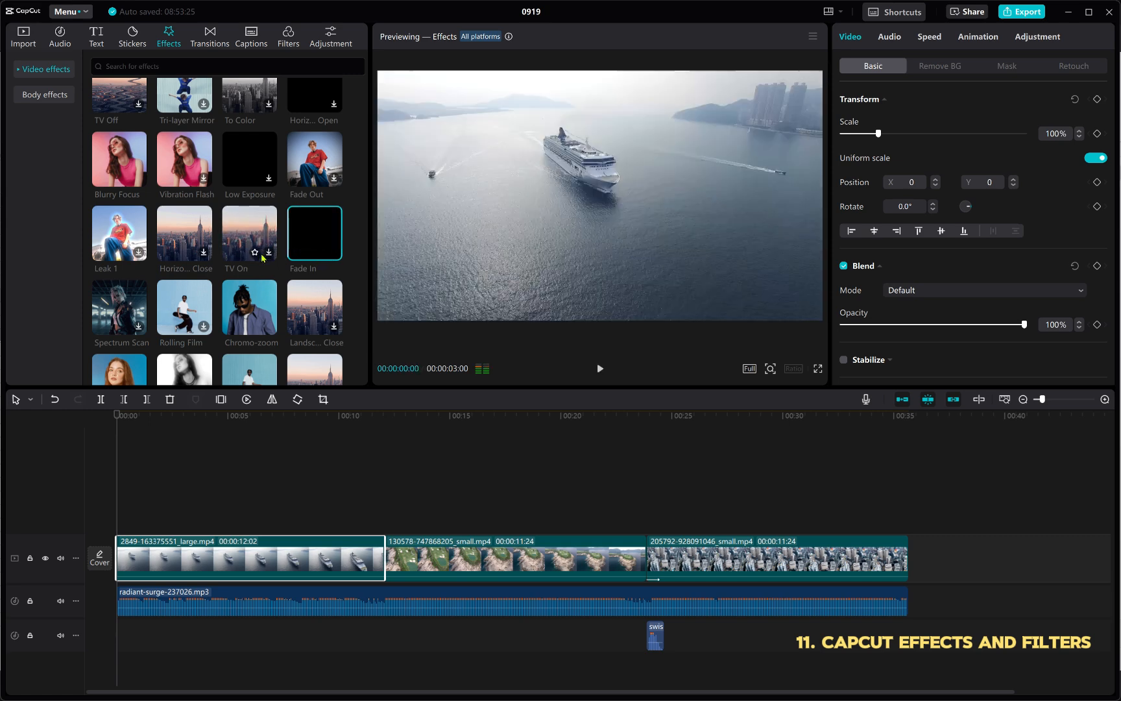
Preview the TV On effect, add a Fade In effect above the start of the first clip, and play it back.
left_click(239, 232)
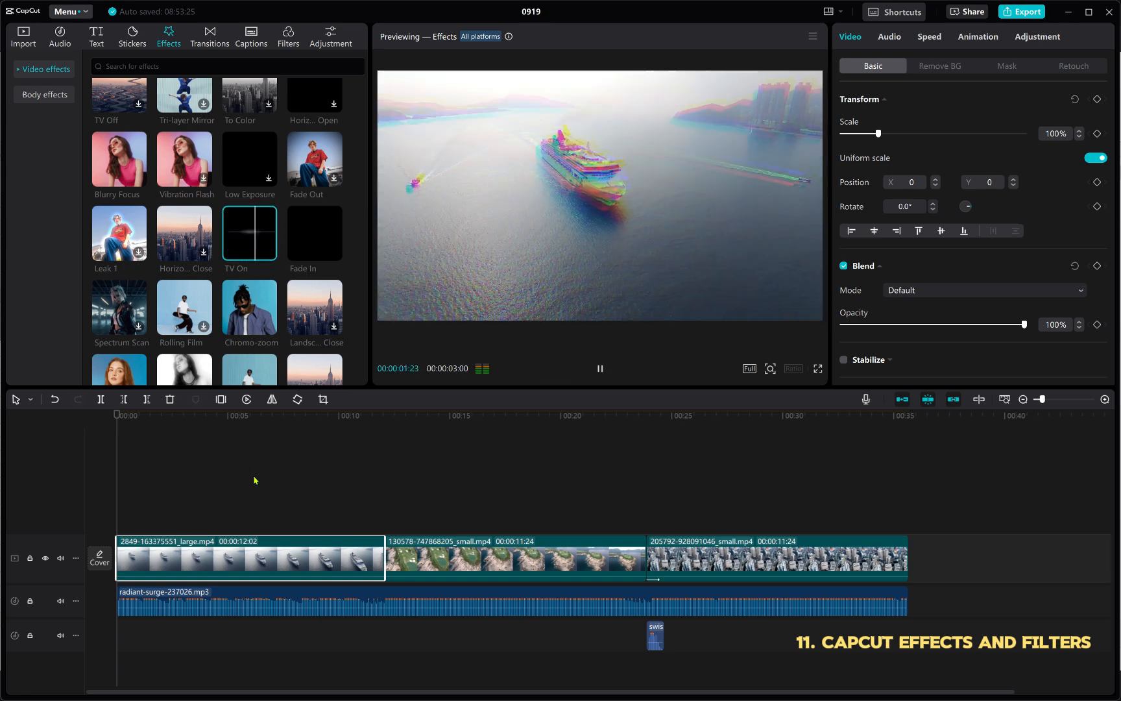
mouse_move(317, 249)
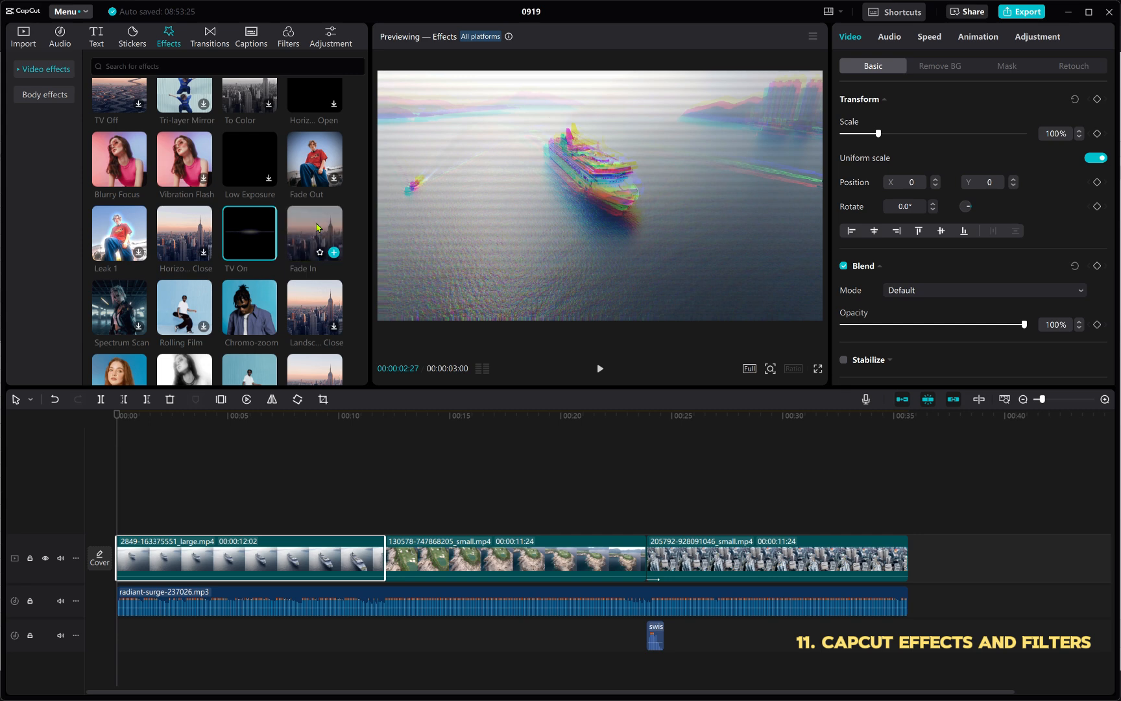
left_click_drag(317, 227, 117, 516)
key("space")
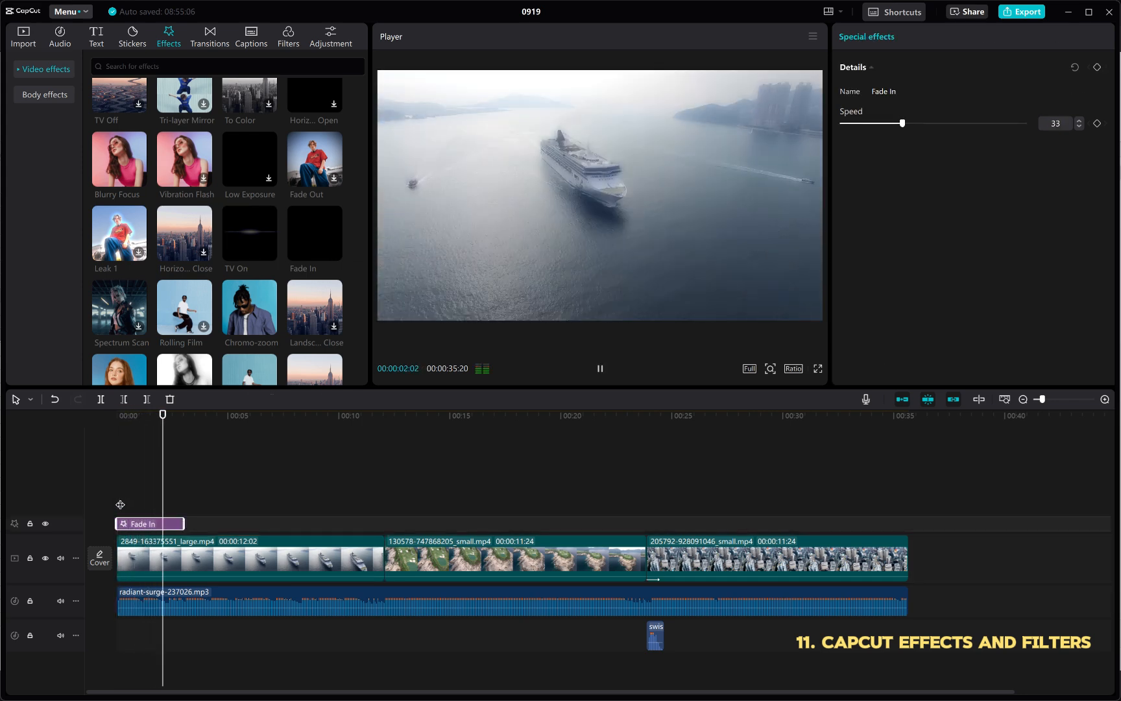
key("space")
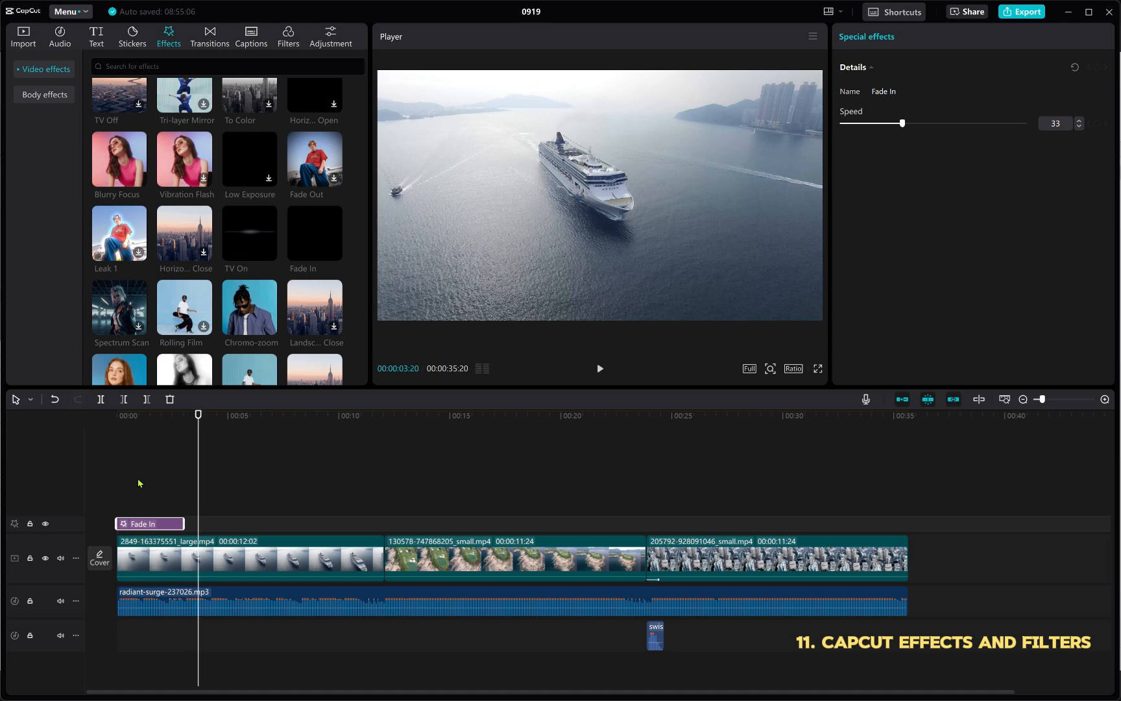
left_click_drag(143, 427, 104, 422)
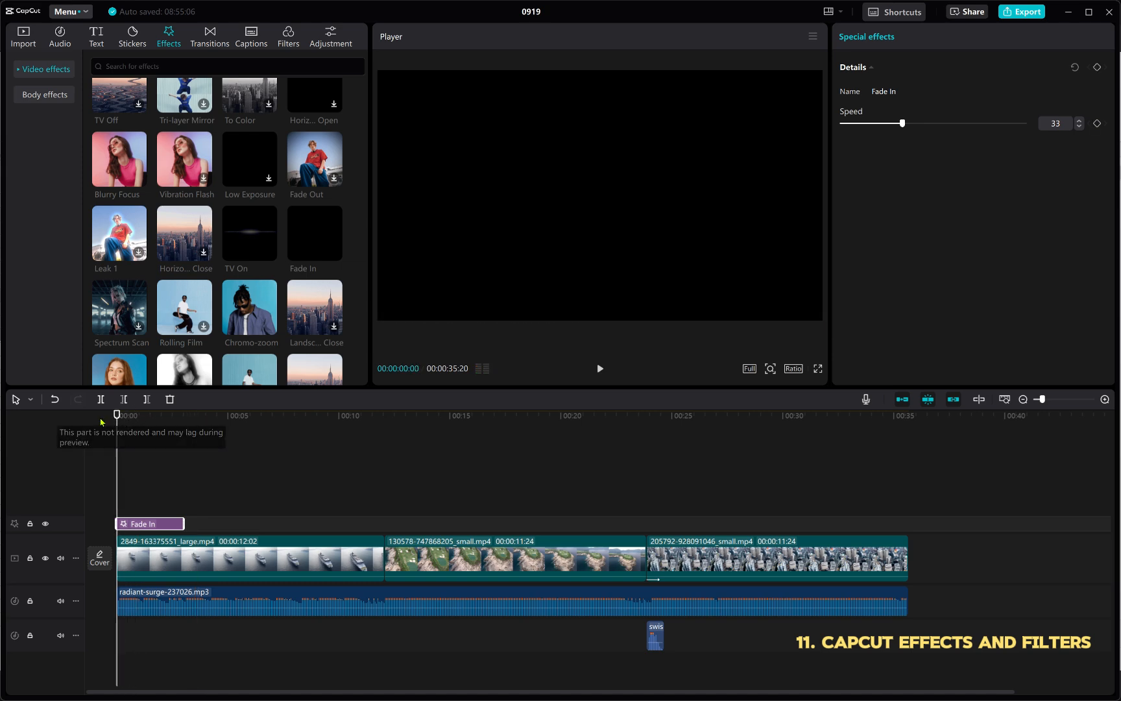
key("space")
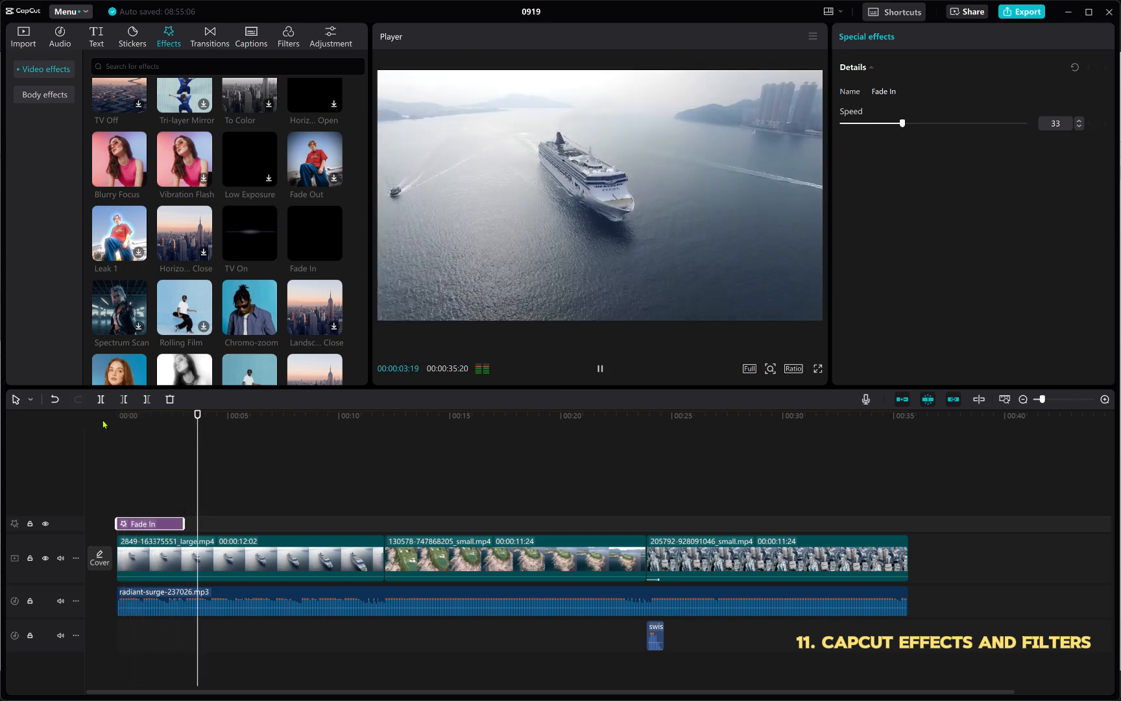
key("space")
Preview the Vignette effect and add it on its own track above Fade In at the start of the timeline.
scroll(209, 320, "down", 1)
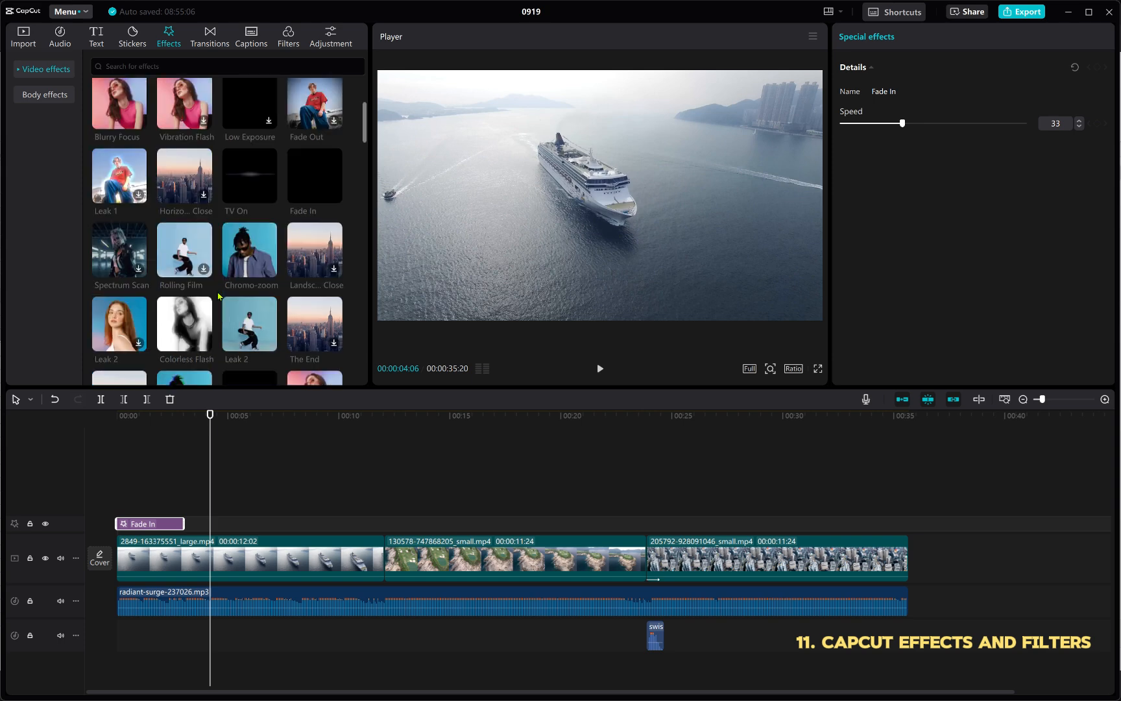
scroll(218, 299, "down", 3)
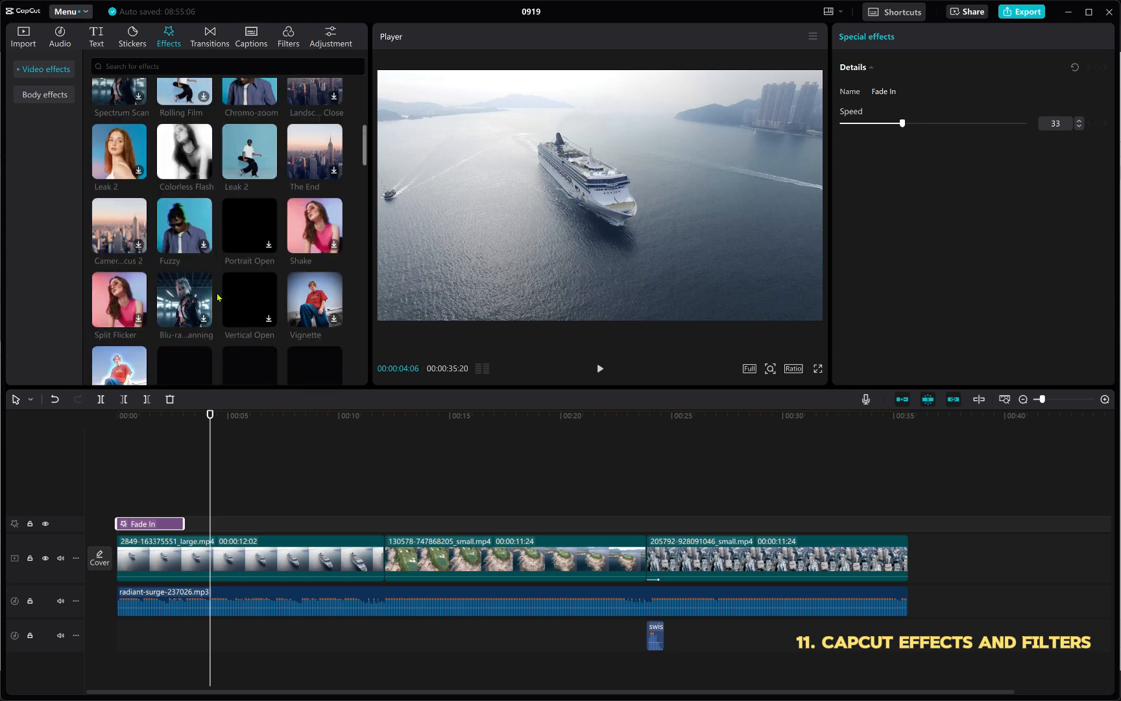
scroll(203, 288, "down", 1)
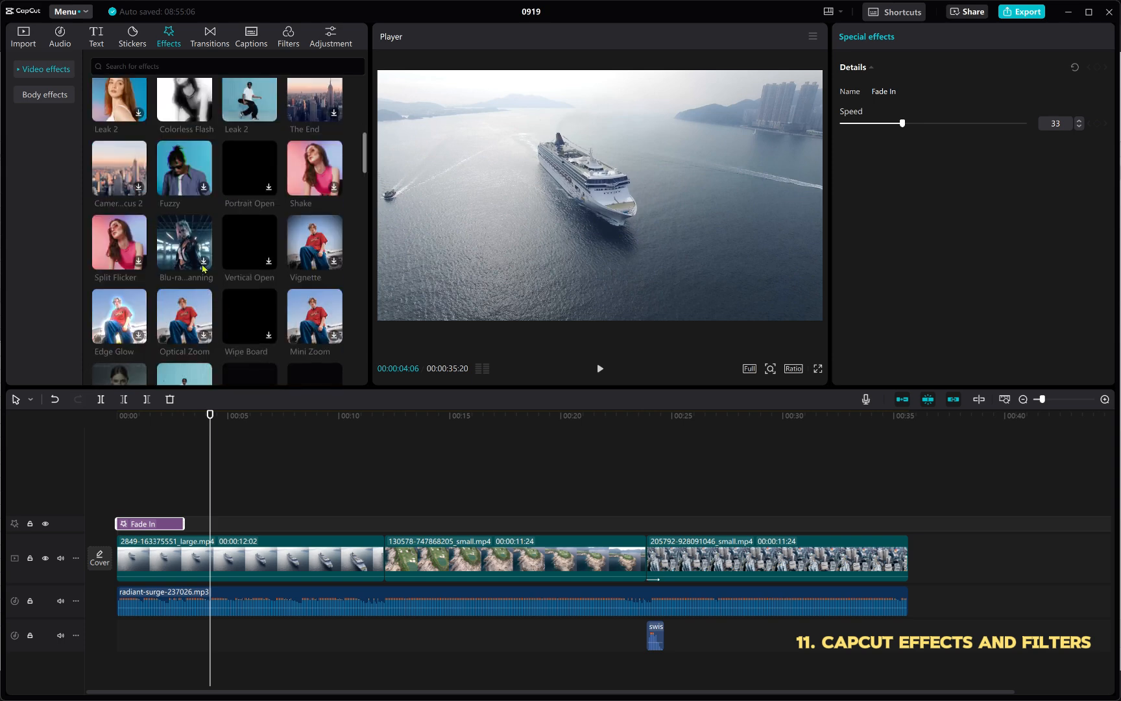
scroll(202, 245, "down", 1)
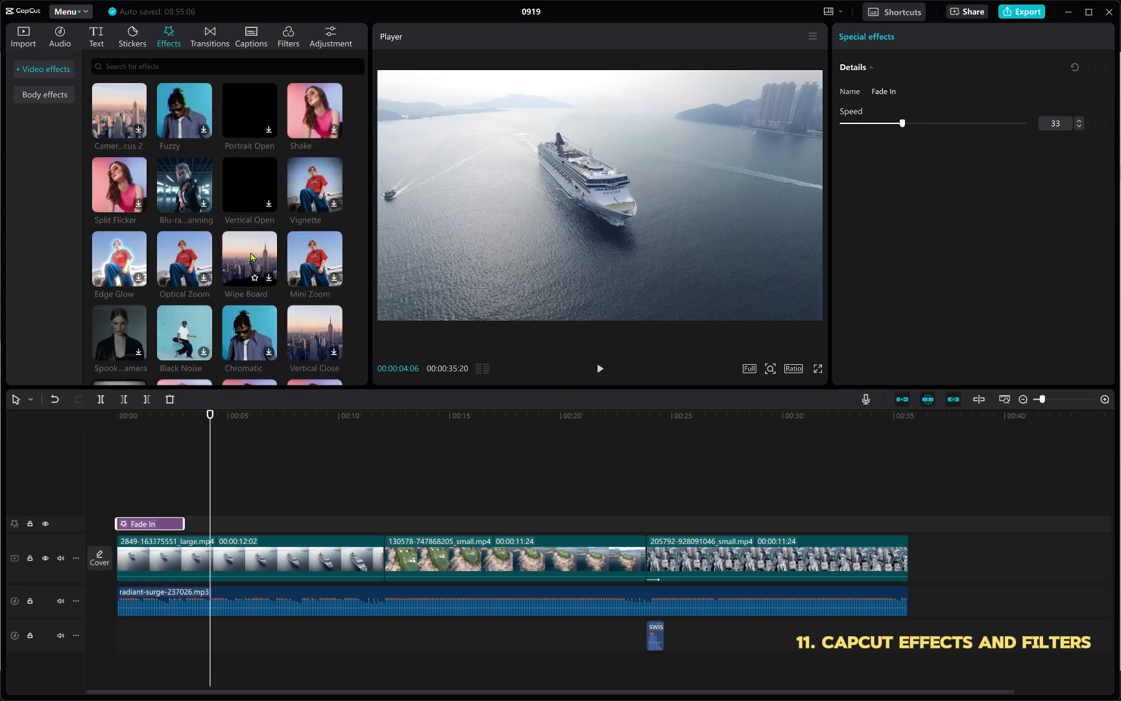
left_click(313, 183)
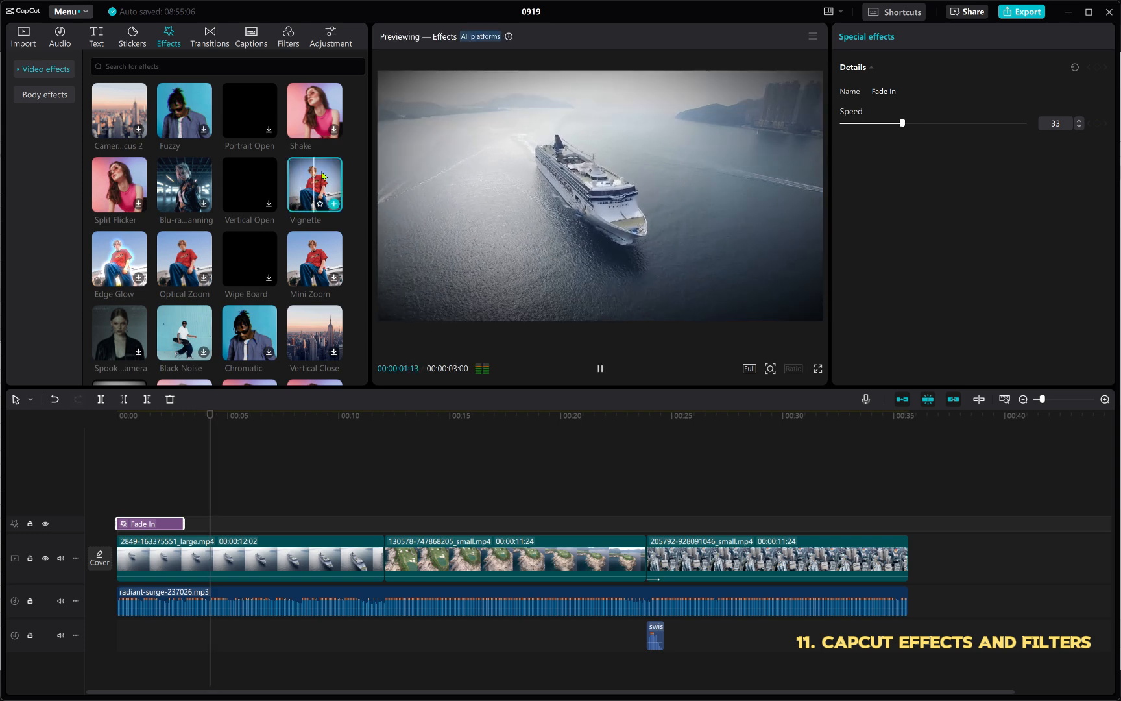
left_click(318, 178)
left_click_drag(320, 179, 117, 507)
left_click(174, 428)
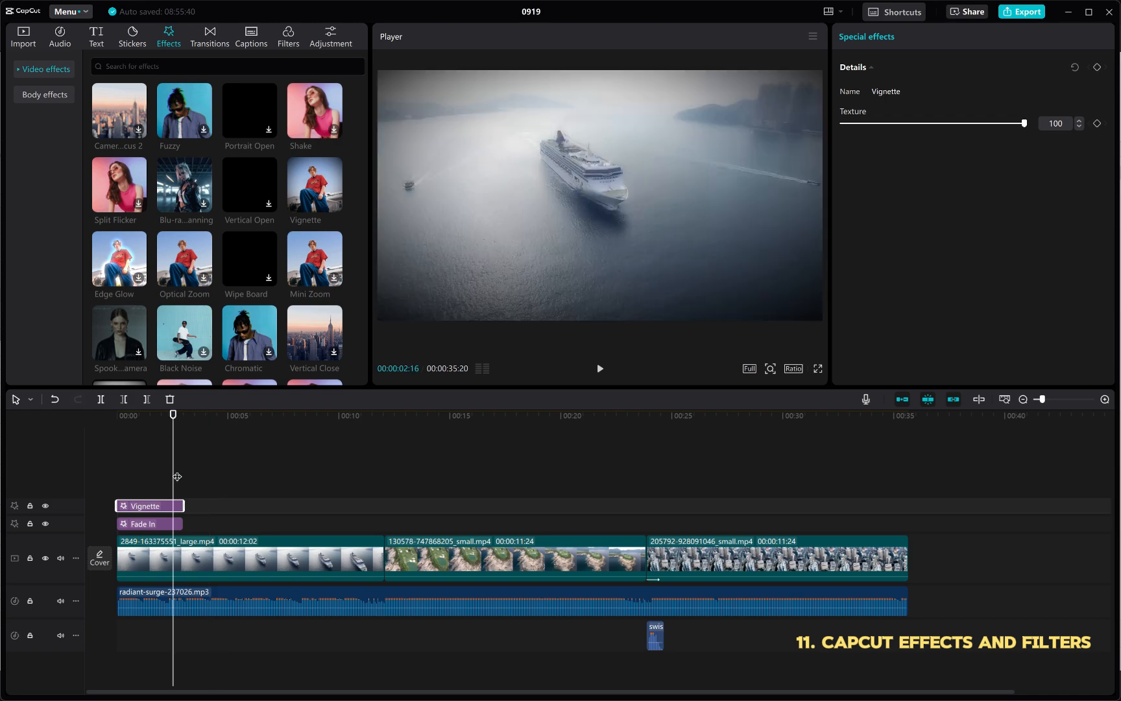
Extend the Vignette effect to the end of the first clip and play that section back.
left_click_drag(188, 506, 384, 553)
left_click_drag(169, 417, 267, 534)
key("space")
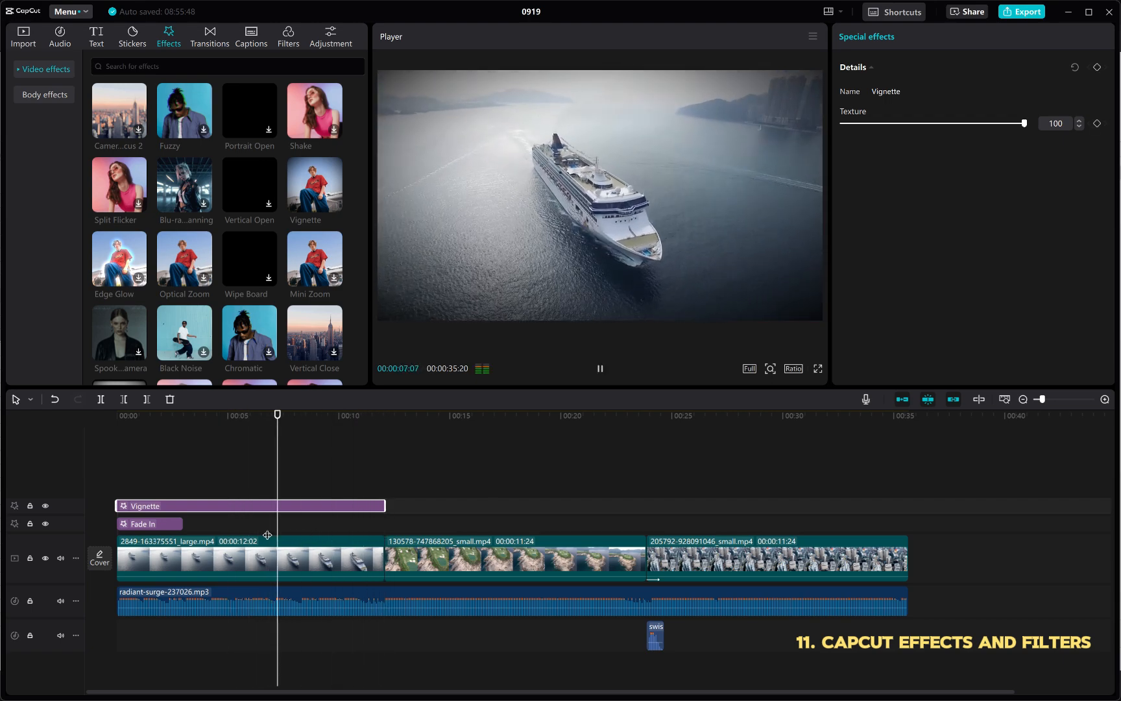
key("space")
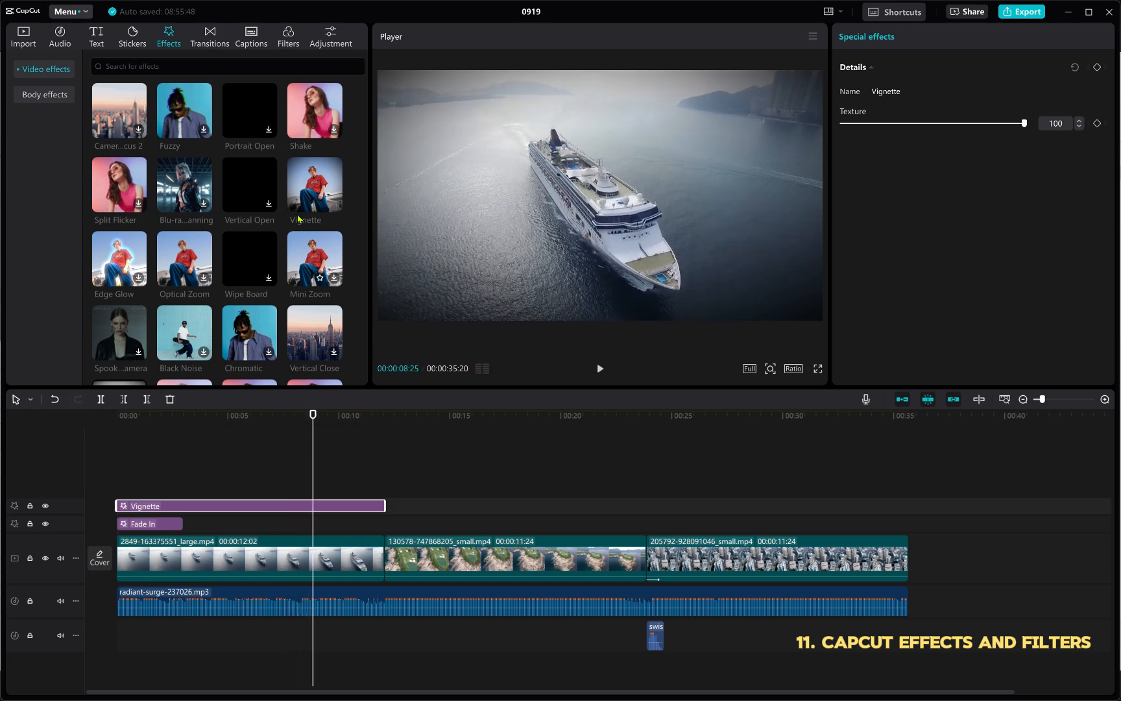
Delete the Vignette effect from its track and apply Vignette directly to the first clip instead.
left_click_drag(300, 212, 285, 303)
key("Delete")
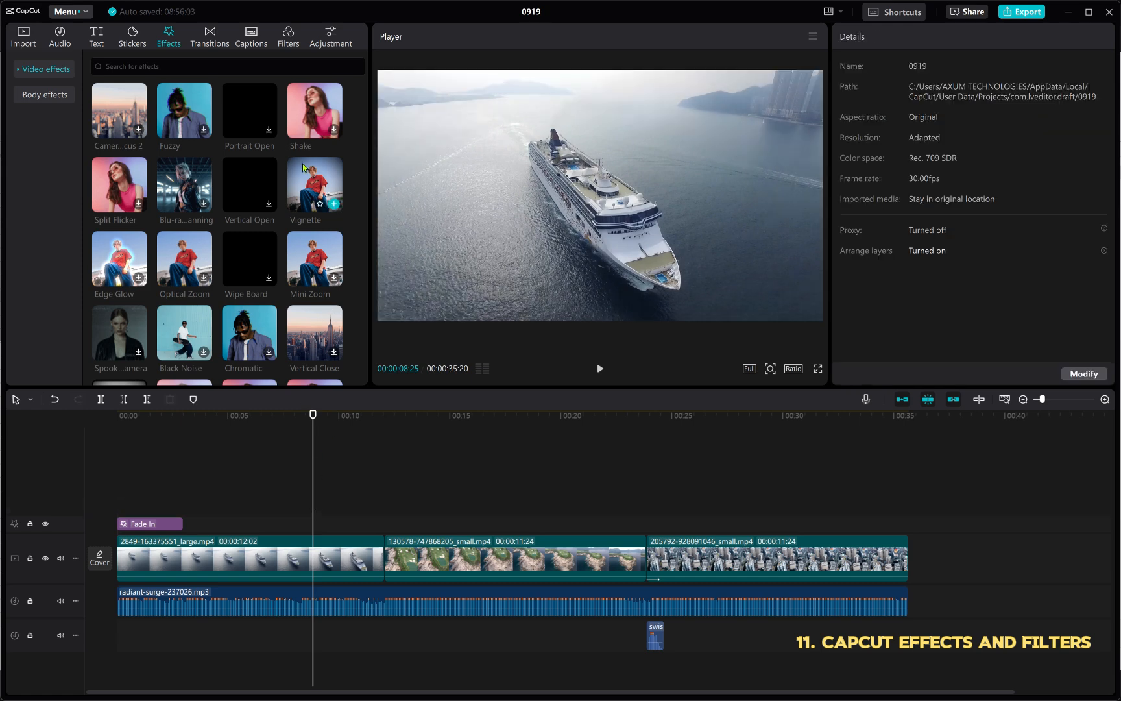
left_click_drag(306, 189, 256, 559)
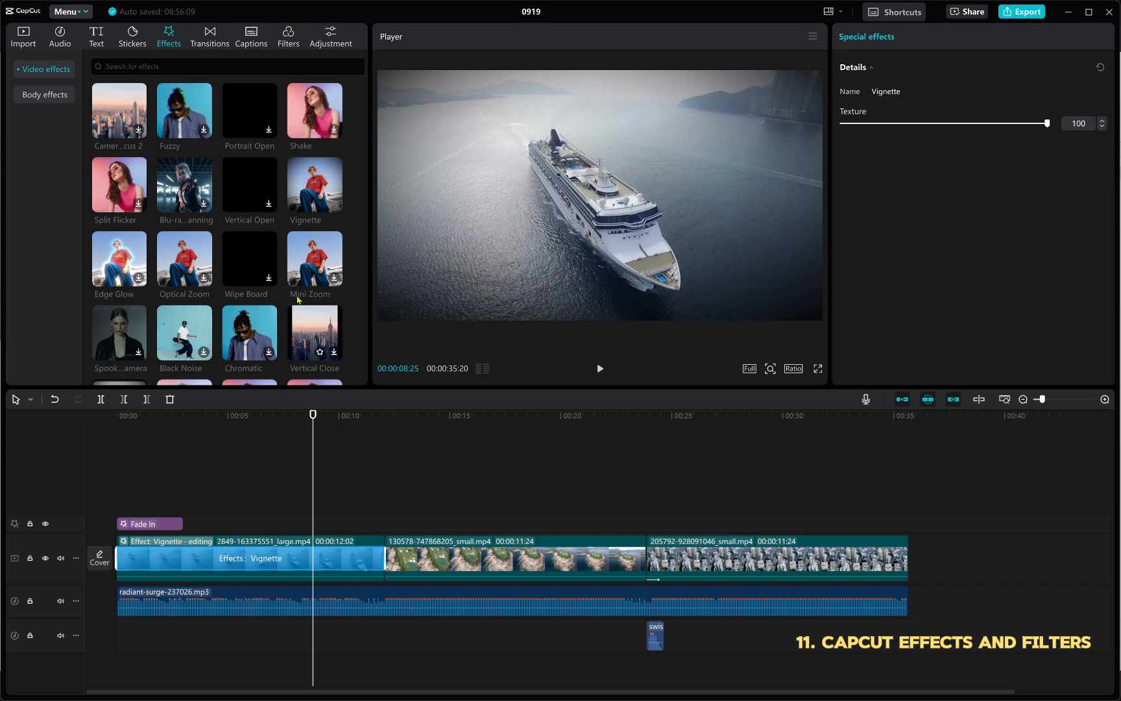
scroll(324, 338, "down", 1)
scroll(300, 292, "down", 1)
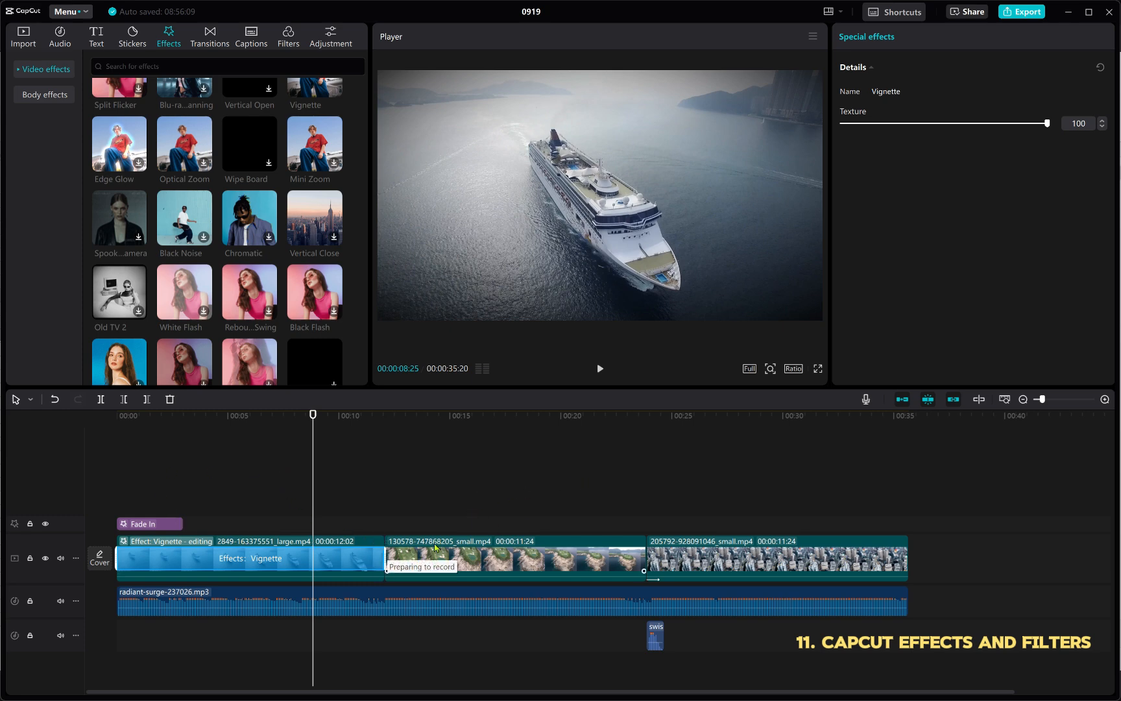
Move the second clip onto a track above the first clip and remove the Vignette effect from the first clip.
left_click_drag(434, 547, 271, 494)
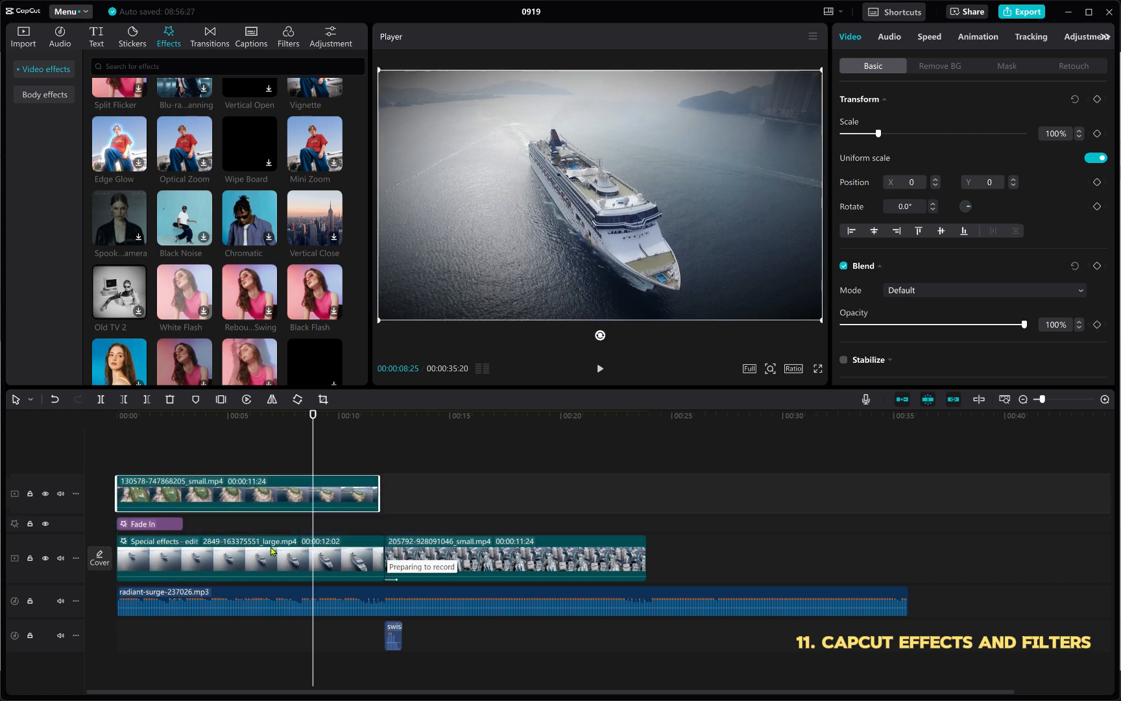
left_click(288, 557)
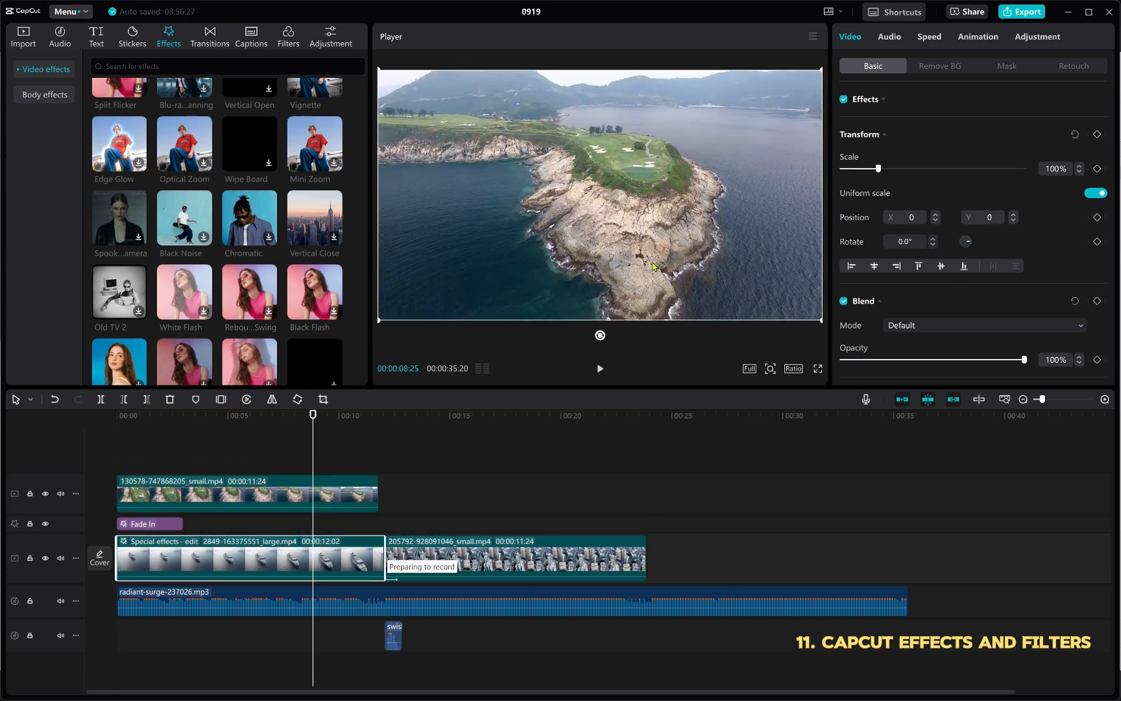
left_click(883, 101)
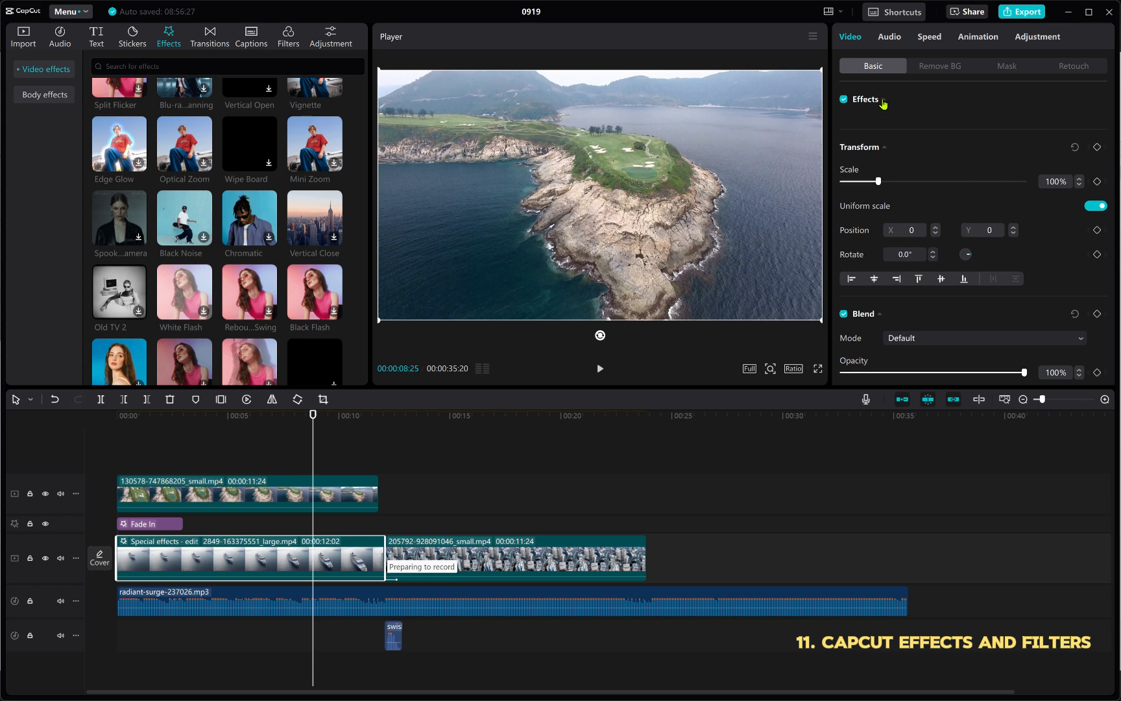
left_click(883, 102)
left_click(882, 100)
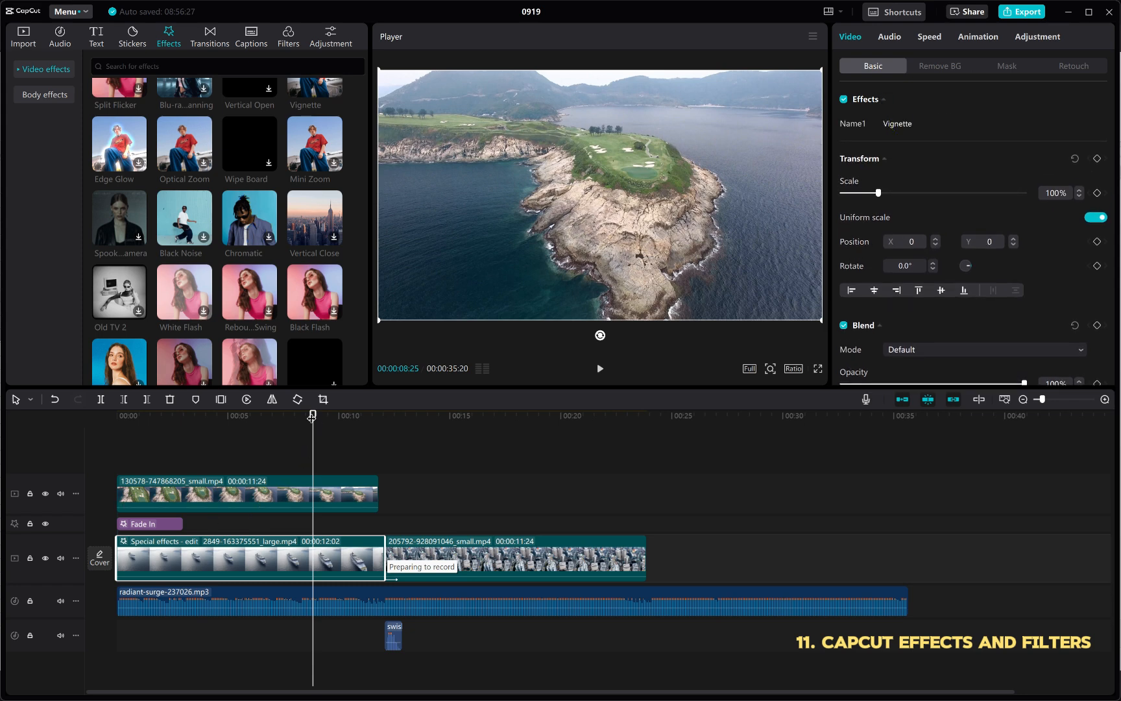
left_click_drag(312, 417, 279, 417)
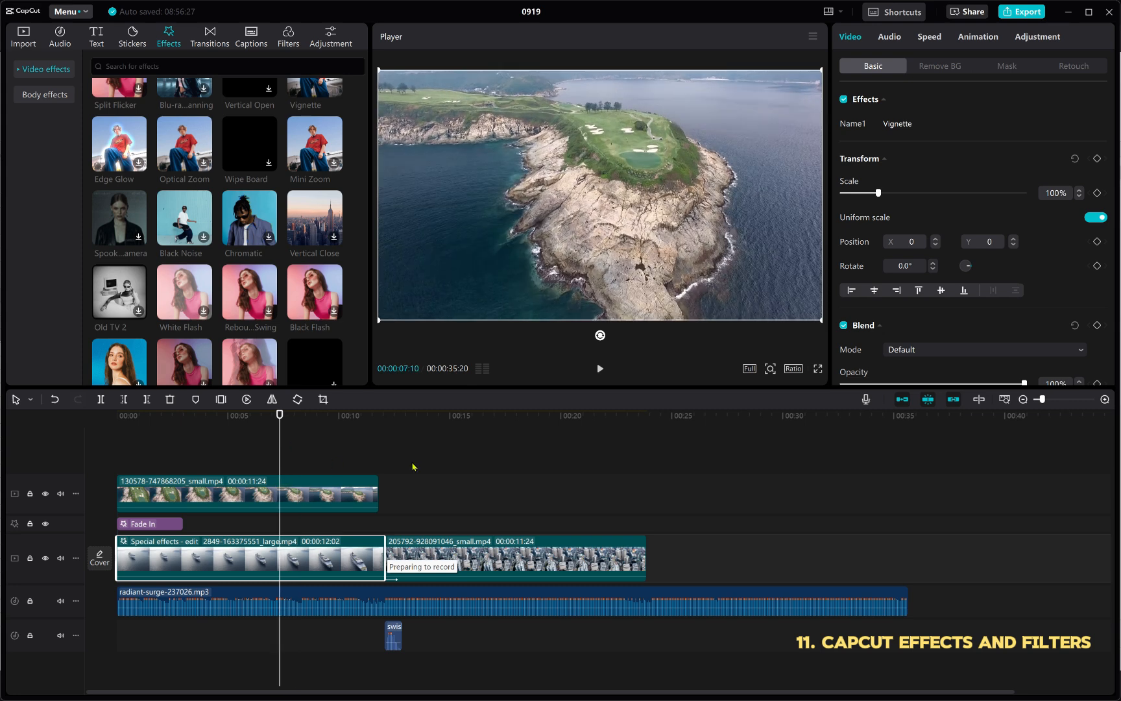
left_click(881, 102)
left_click(880, 104)
left_click(942, 124)
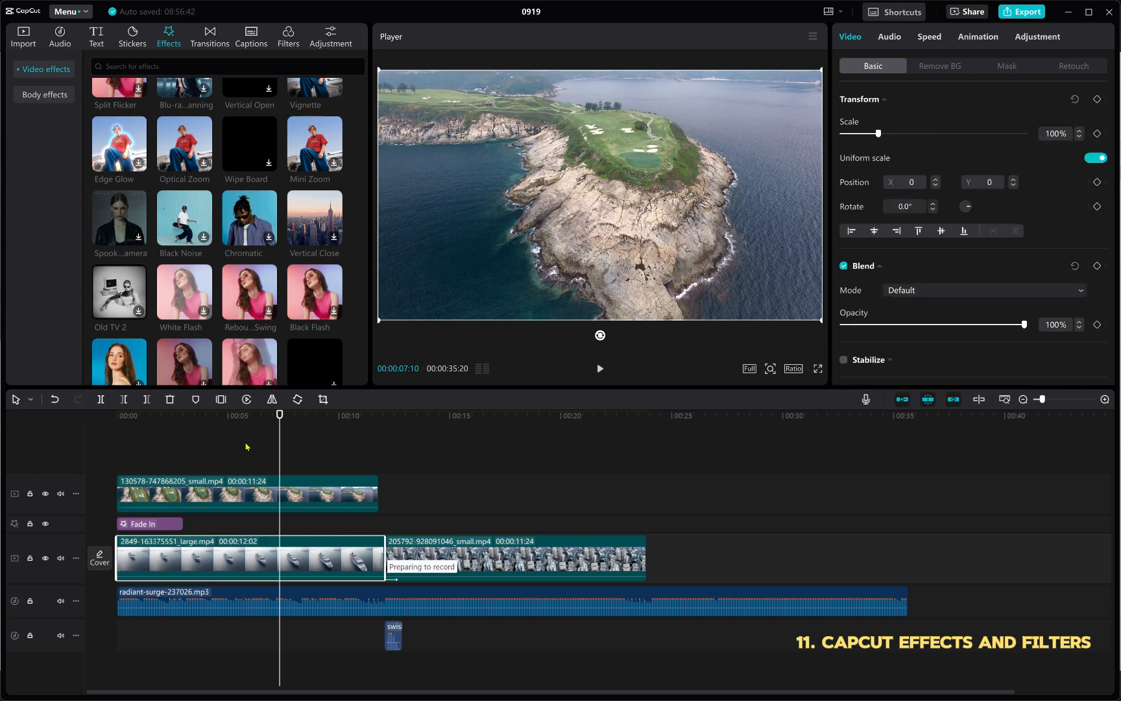
Move Fade In above the overlaid clip, scrub through it, and undo the edits back to the three-clip sequence with Vignette.
left_click_drag(165, 530, 170, 488)
left_click_drag(270, 419, 172, 506)
key("ctrl+z")
key("ctrl+z")
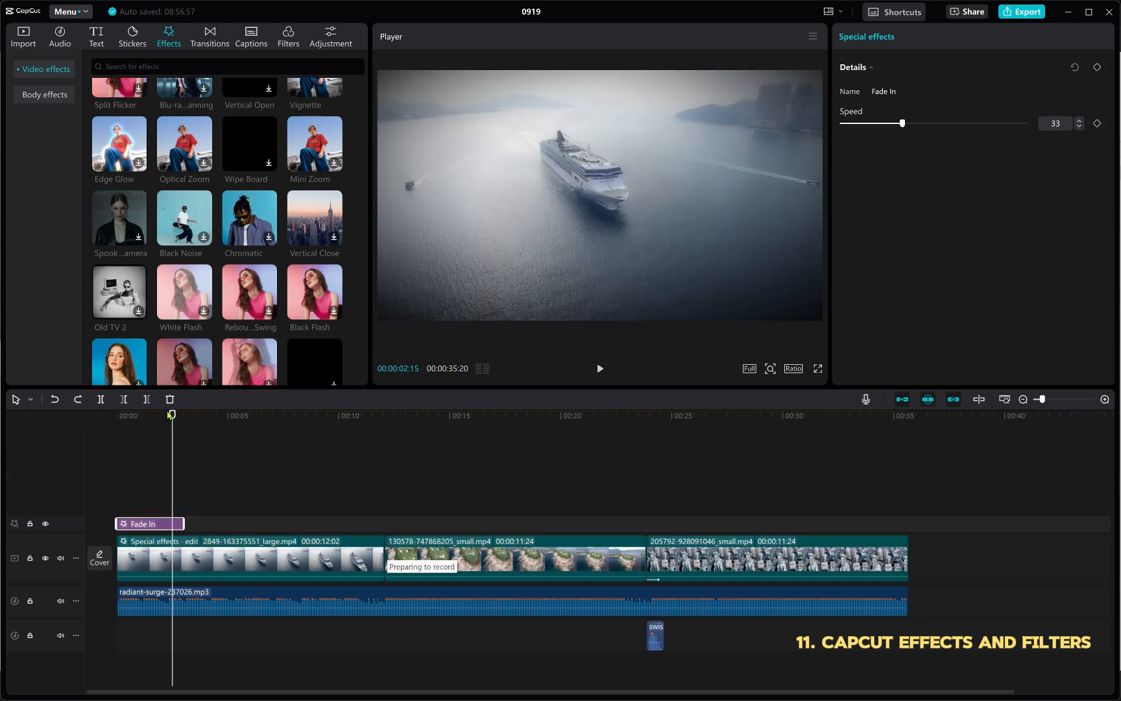
Overlay the group-friends image above the first clip, scaled to 44% and positioned at X 1170, Y 608 in the upper-right corner.
left_click(311, 560)
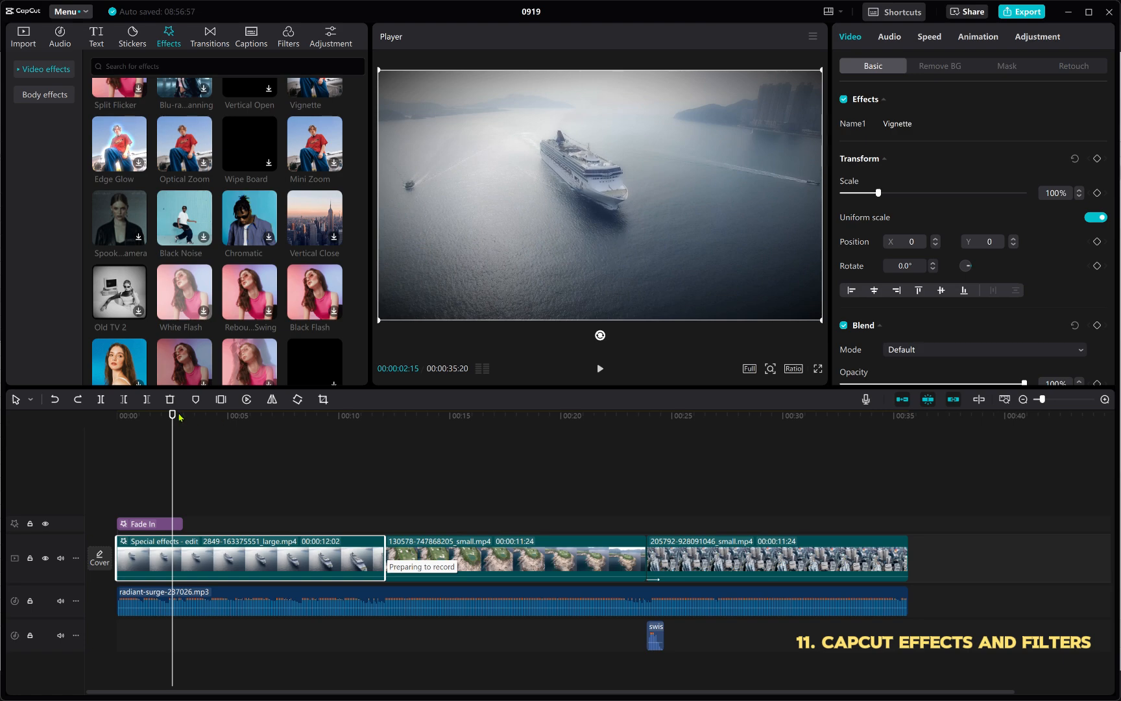
left_click_drag(174, 415, 267, 530)
left_click(23, 39)
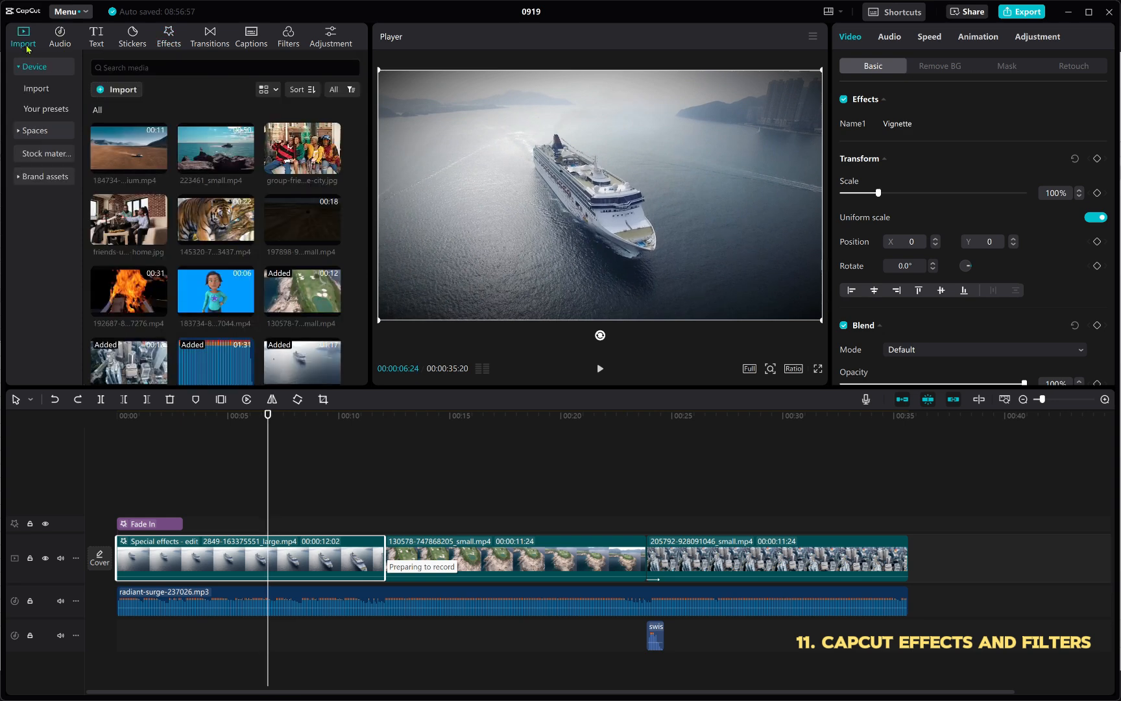
left_click_drag(271, 159, 247, 503)
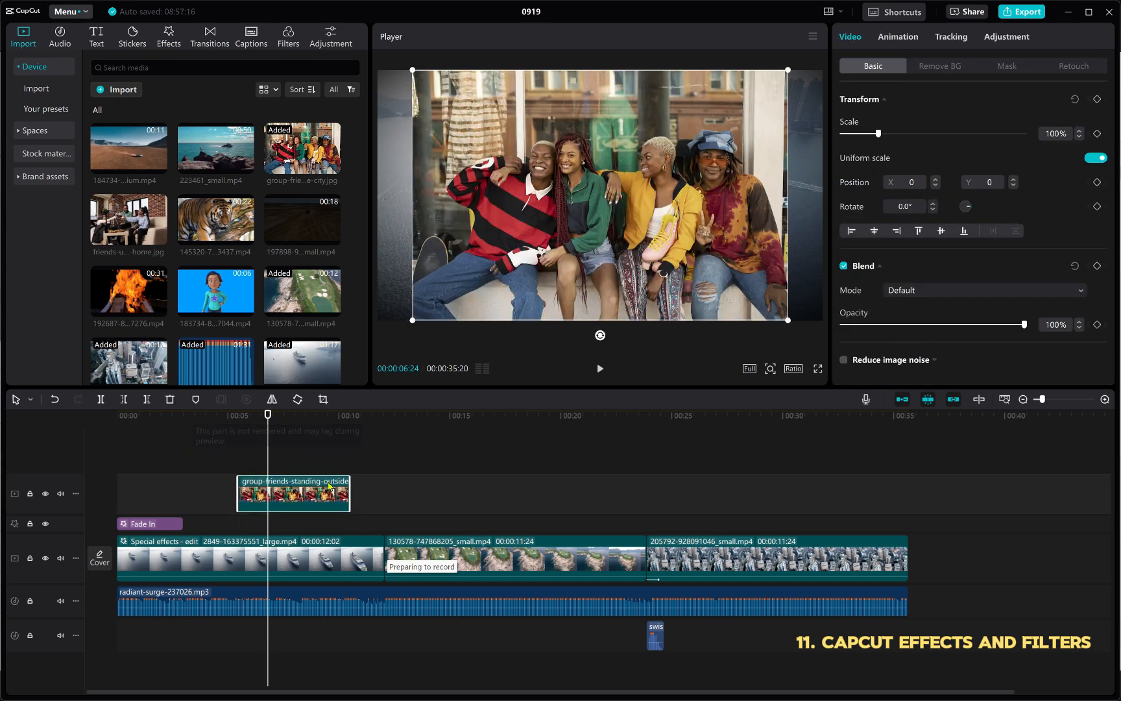
left_click_drag(795, 317, 684, 252)
left_click_drag(661, 192, 739, 146)
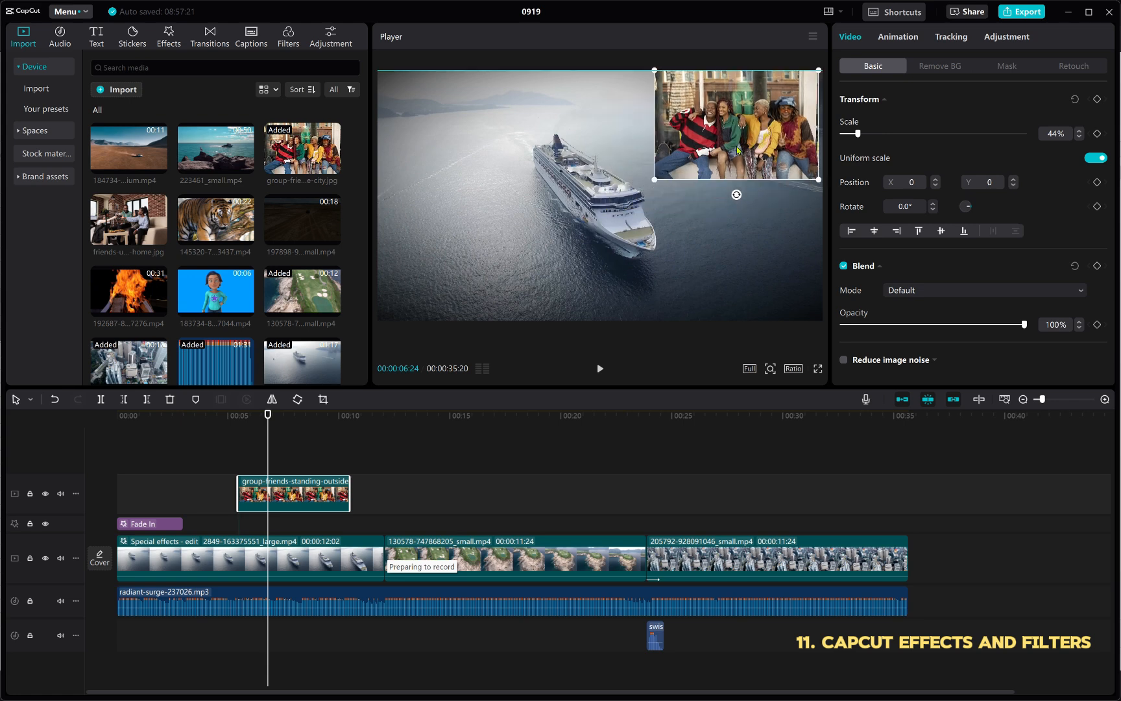
Shift the group-friends image to the start of the timeline and place the Fade In effect on the track above it.
left_click_drag(291, 480, 170, 481)
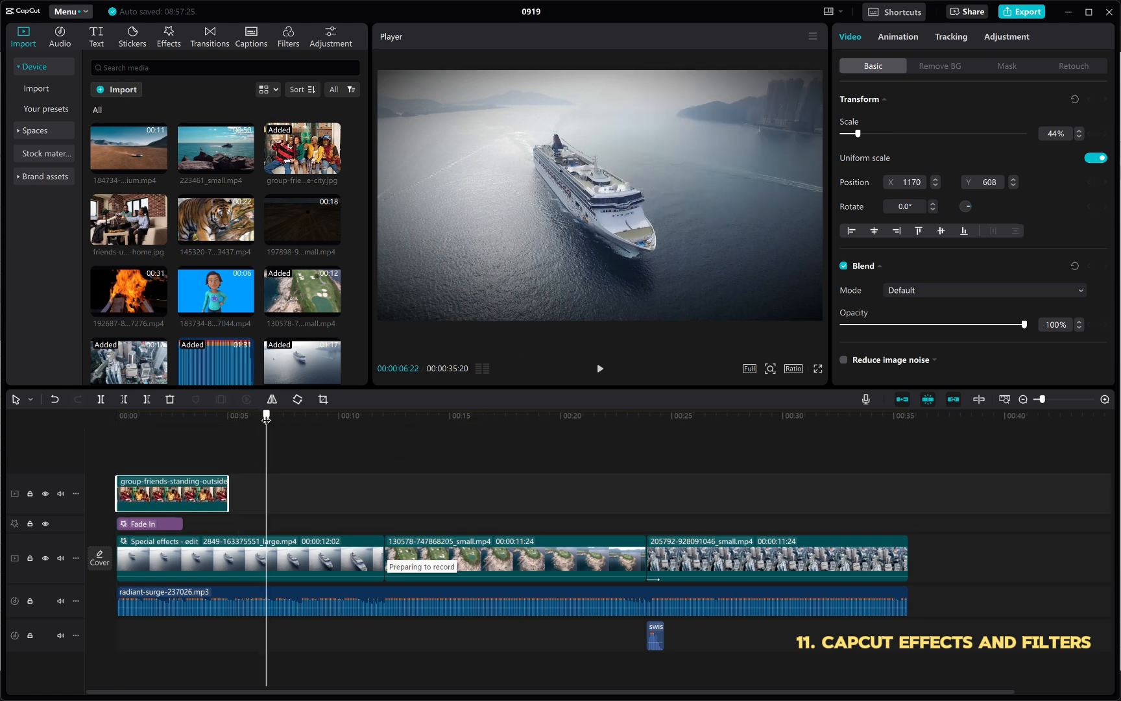
left_click_drag(266, 419, 163, 459)
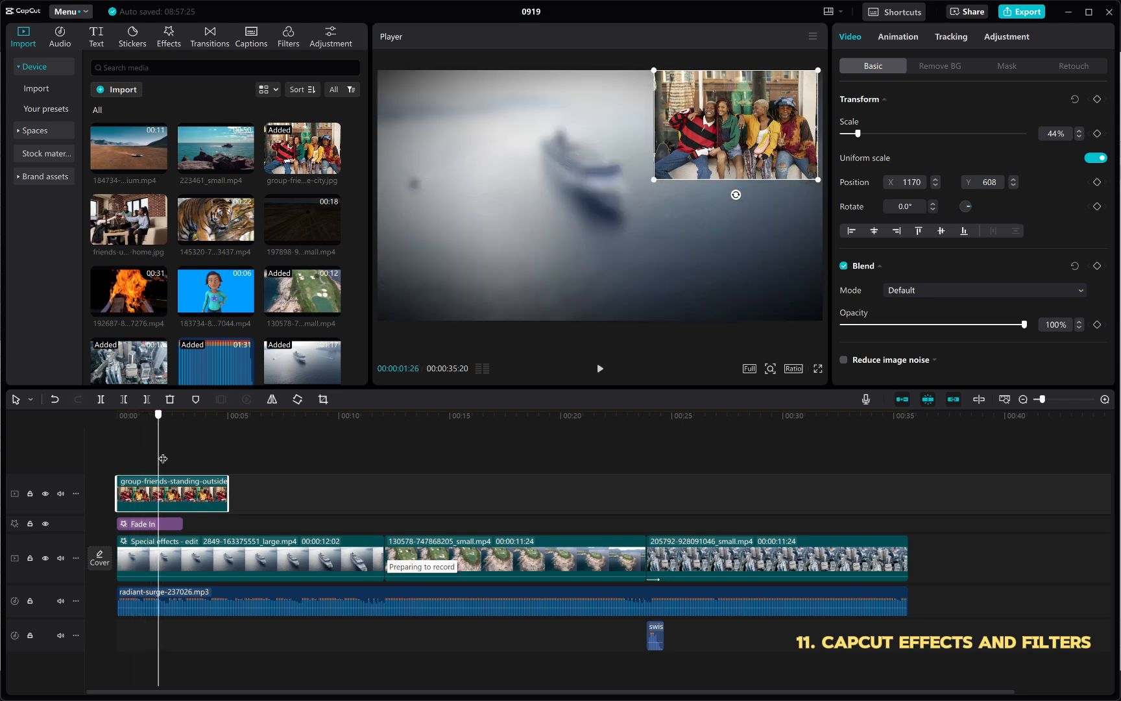
left_click_drag(170, 533, 167, 480)
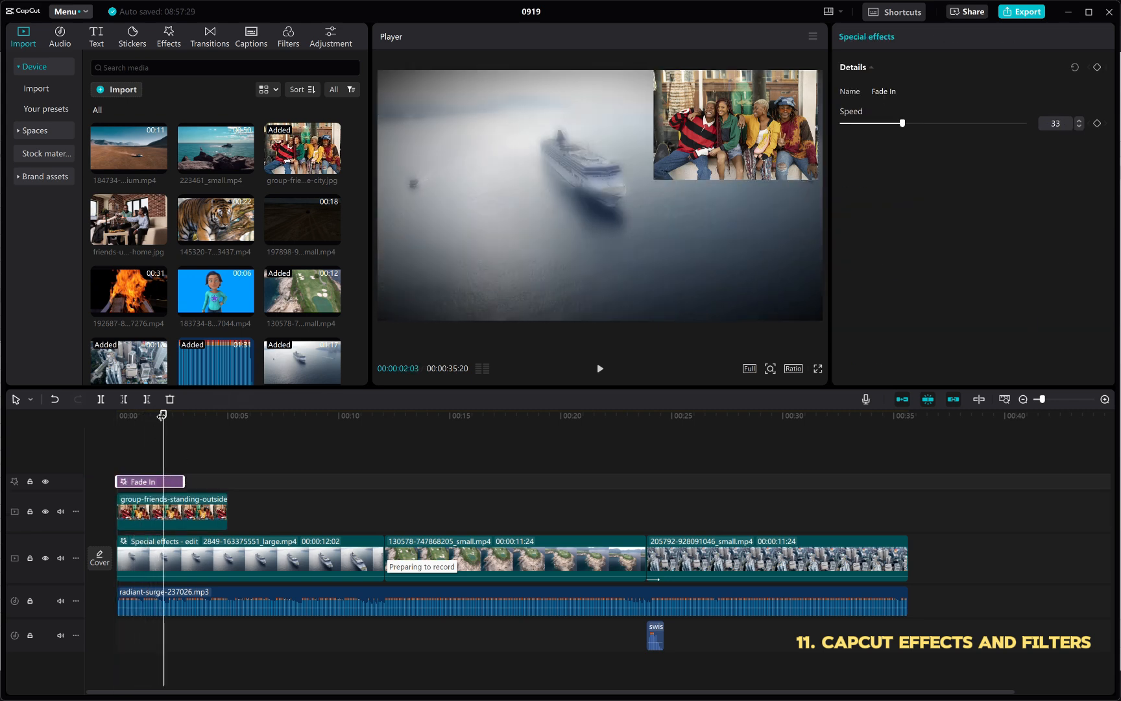
left_click_drag(165, 421, 169, 460)
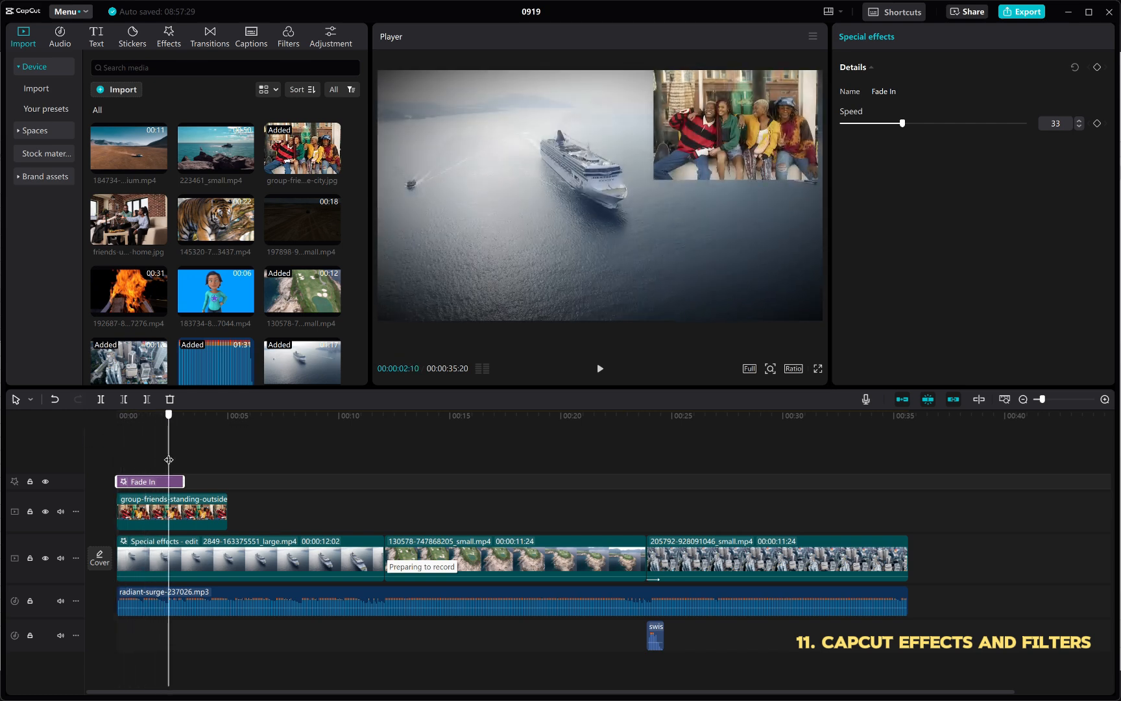
Preview Fade In, delete its separate effect segment, and apply Fade In directly to the first clip.
left_click(199, 555)
left_click(174, 484)
left_click(170, 40)
scroll(260, 212, "up", 5)
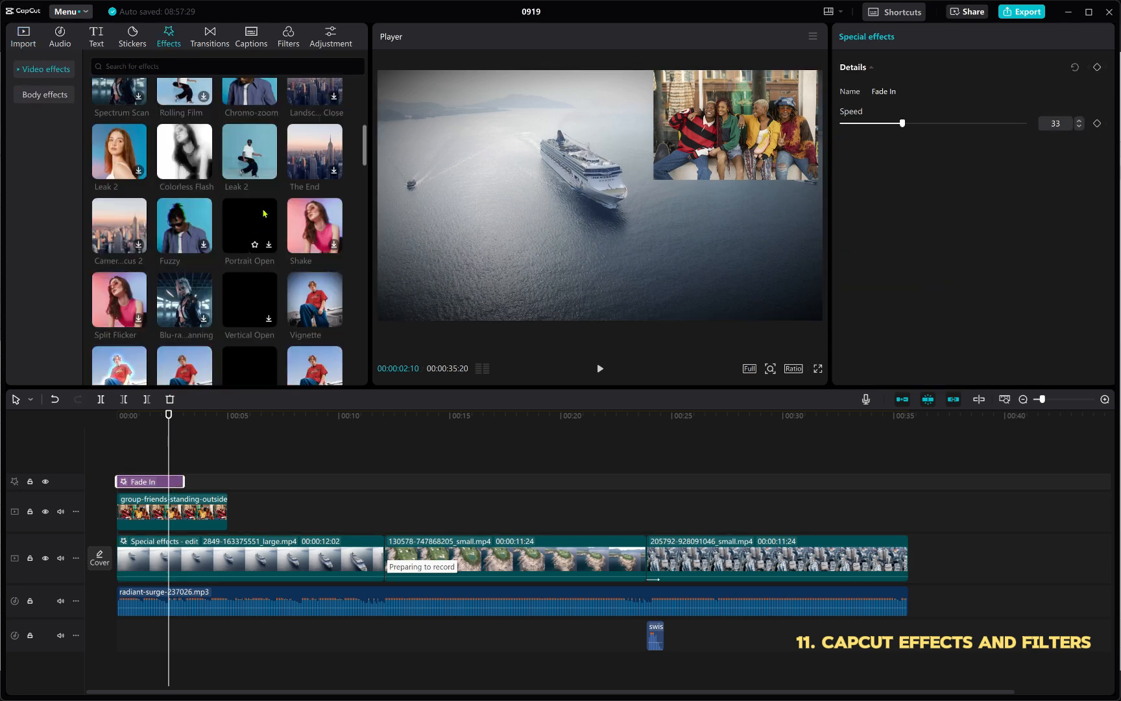
scroll(265, 213, "up", 3)
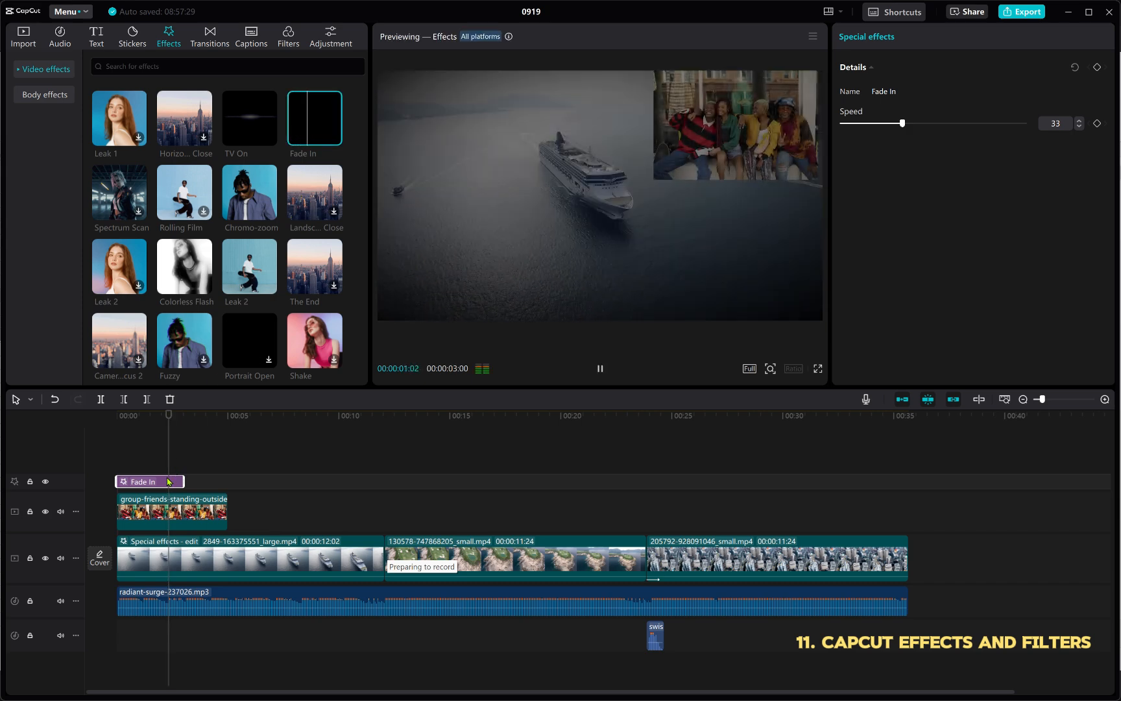
key("Delete")
left_click_drag(304, 137, 140, 564)
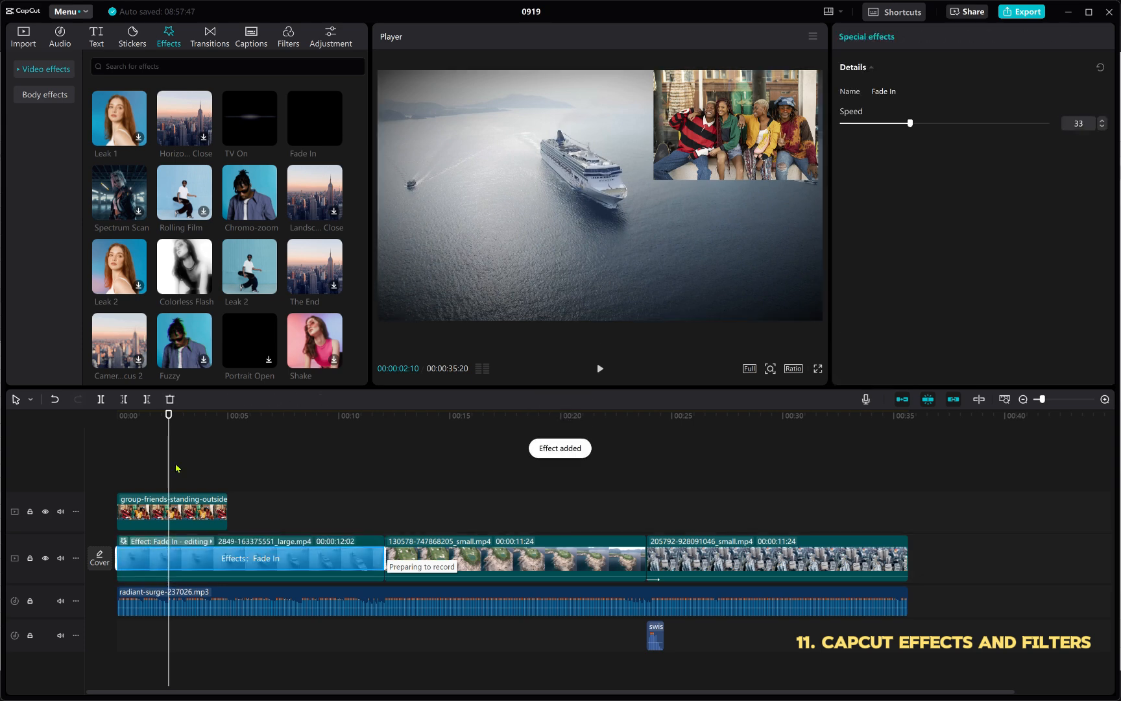
Preview the clip-applied Fade In from the start and scrub toward the end of the group-friends image.
left_click_drag(169, 416, 114, 425)
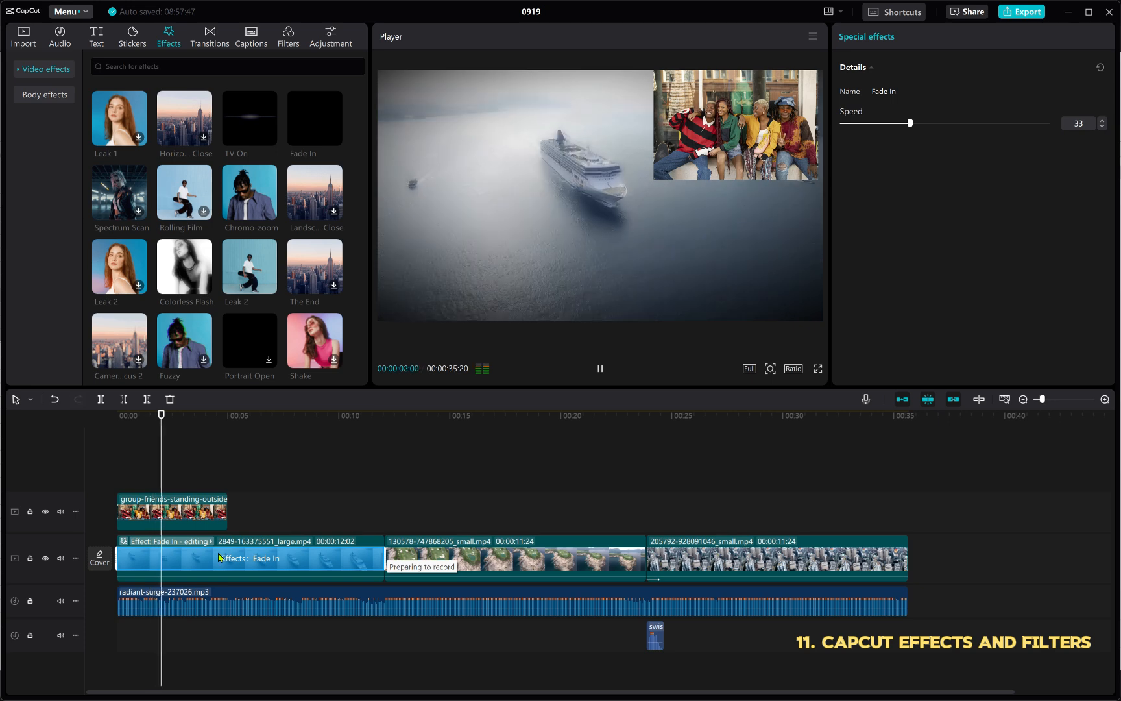
key("space")
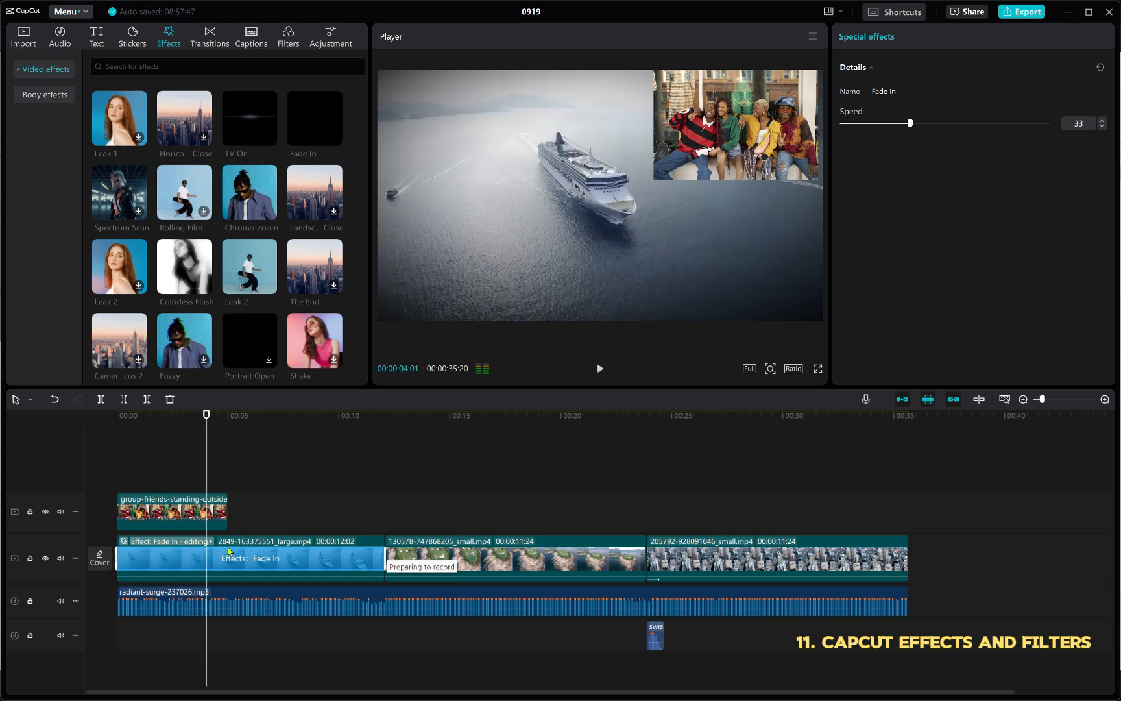
left_click(208, 510)
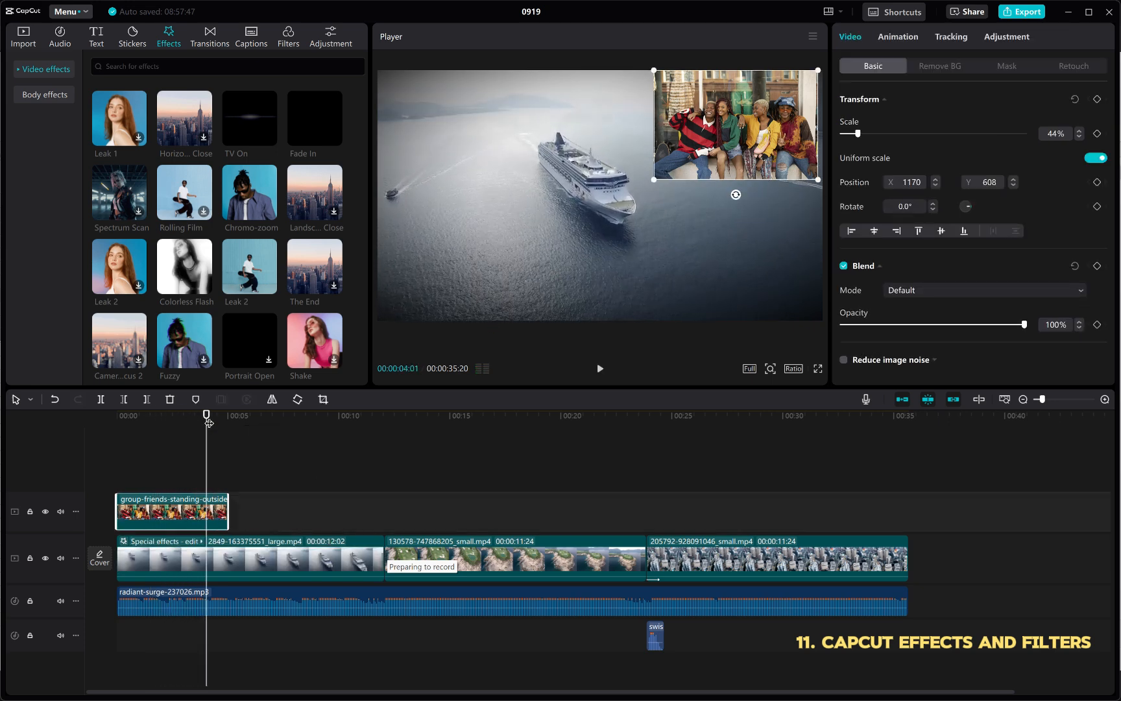
left_click_drag(208, 421, 240, 315)
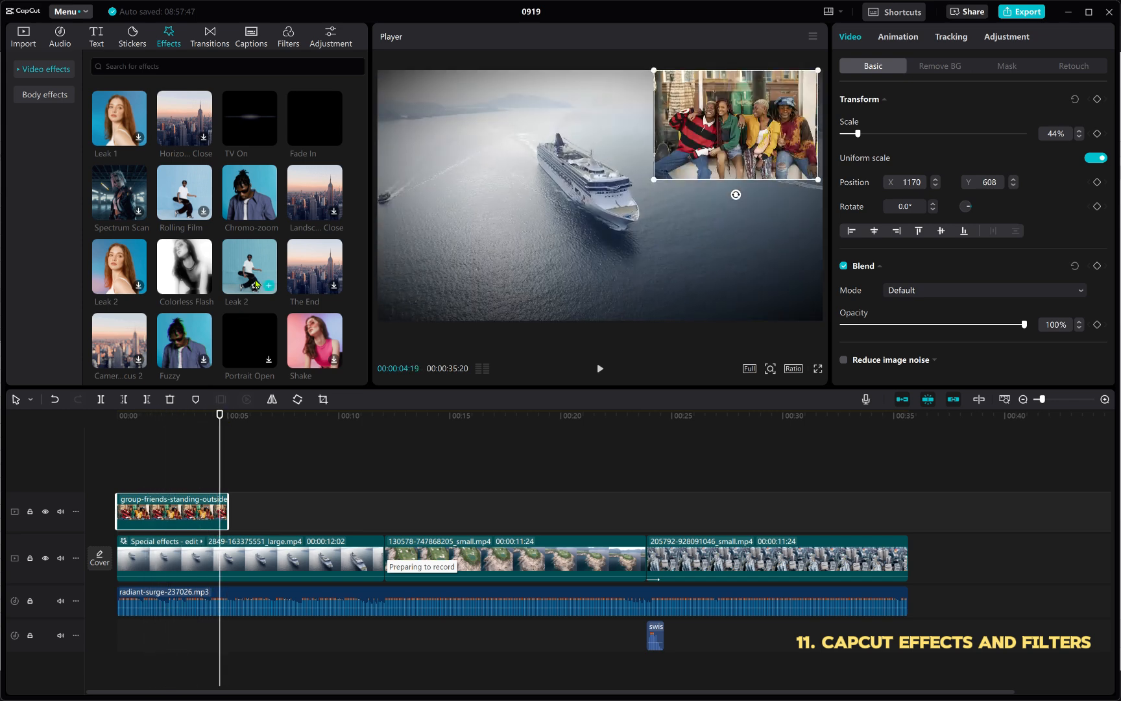
Search the video effects for flash, place White Flash on a separate track just past the group-friends image, and preview it.
scroll(260, 273, "down", 1)
scroll(230, 146, "up", 4)
left_click(210, 62)
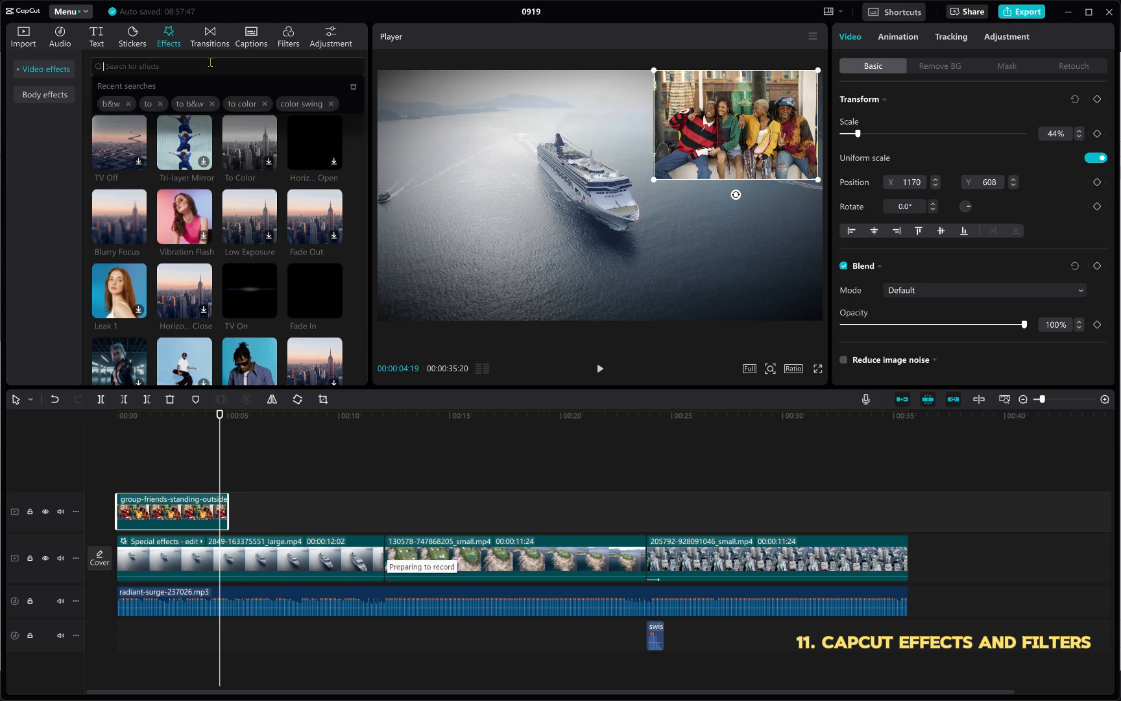
type("flash")
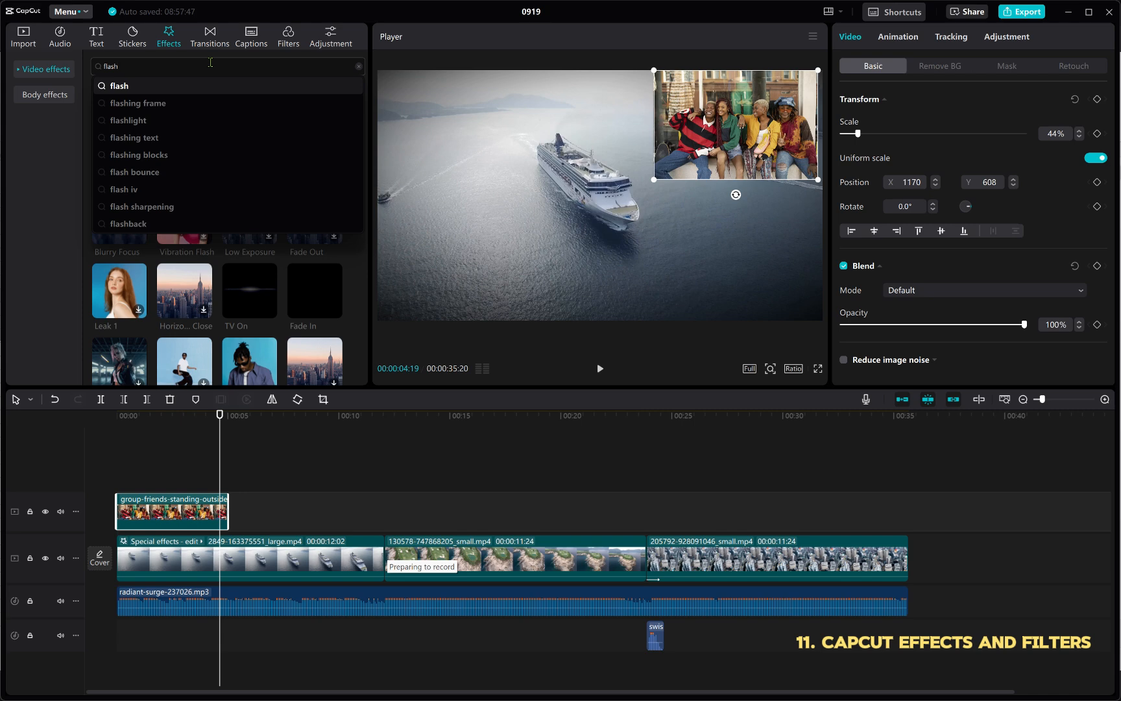
key("Return")
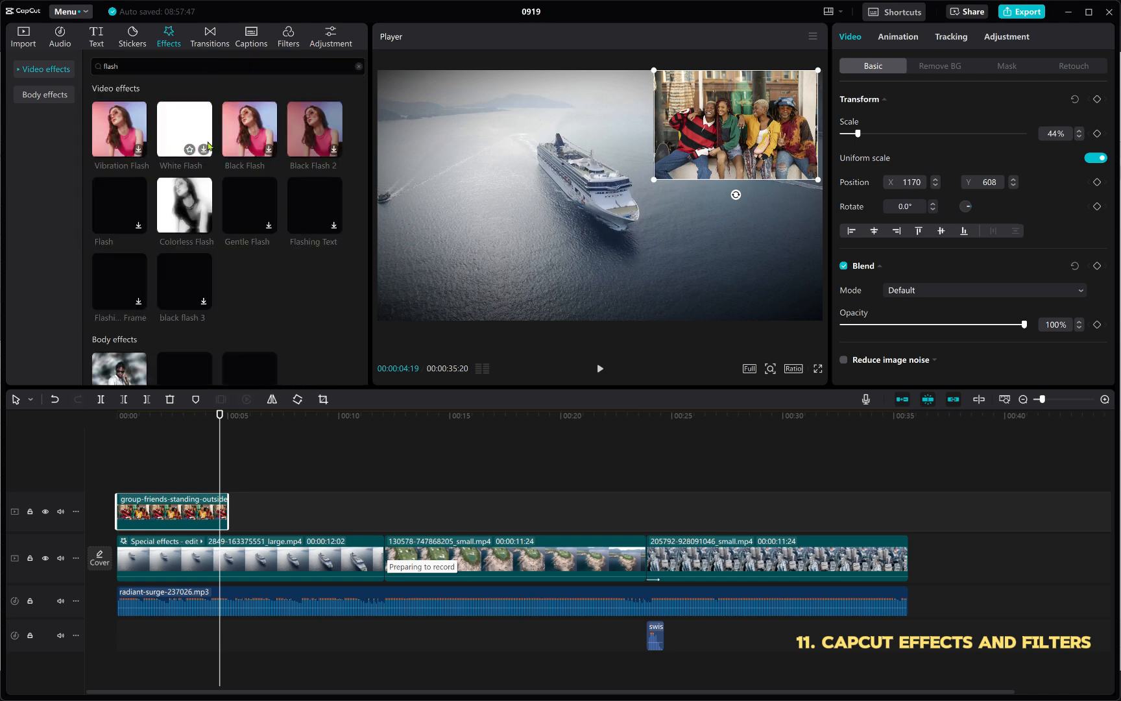
left_click_drag(181, 156, 252, 485)
left_click(249, 426)
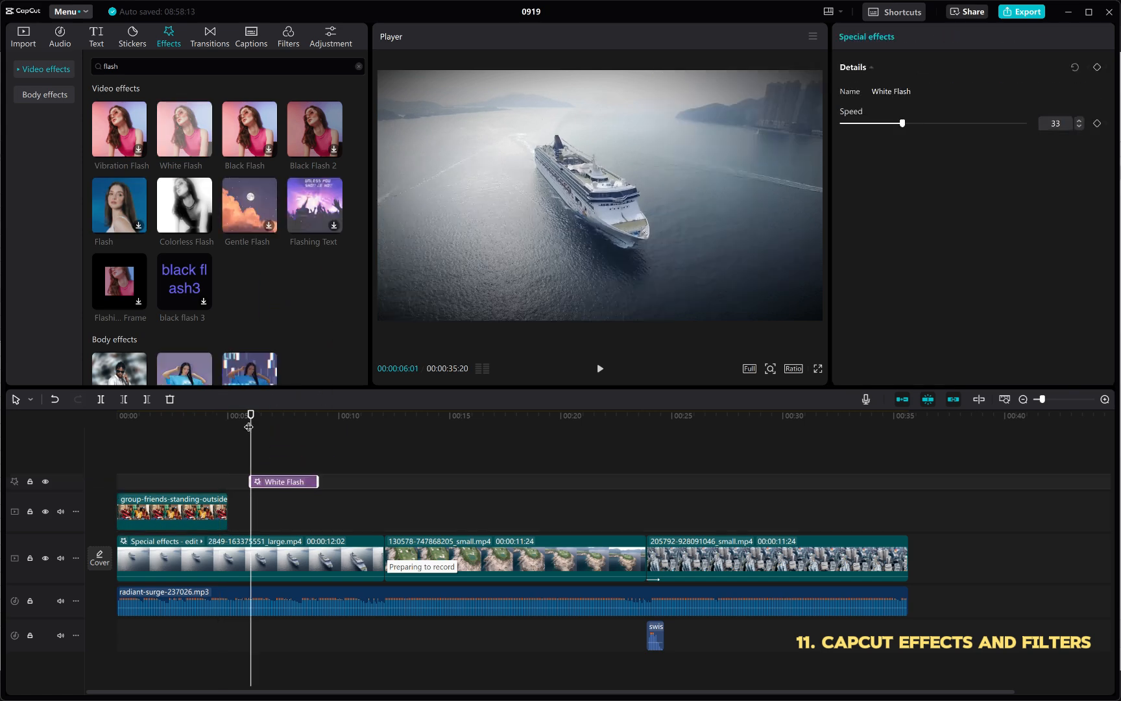
key("space")
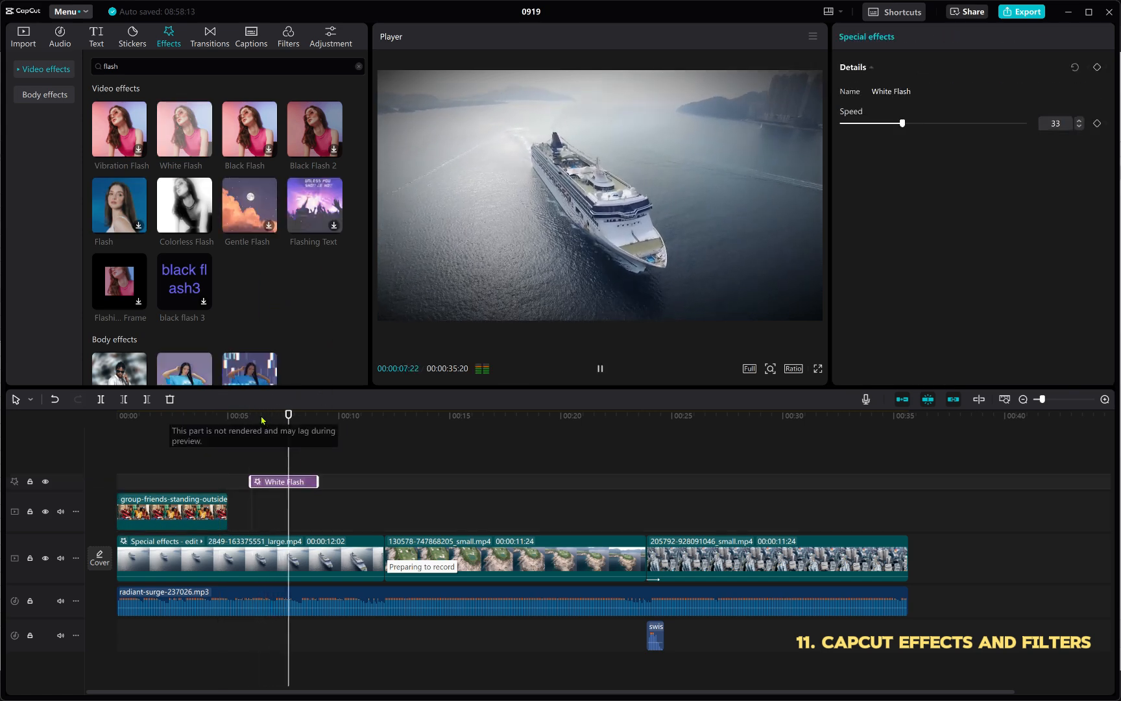
key("space")
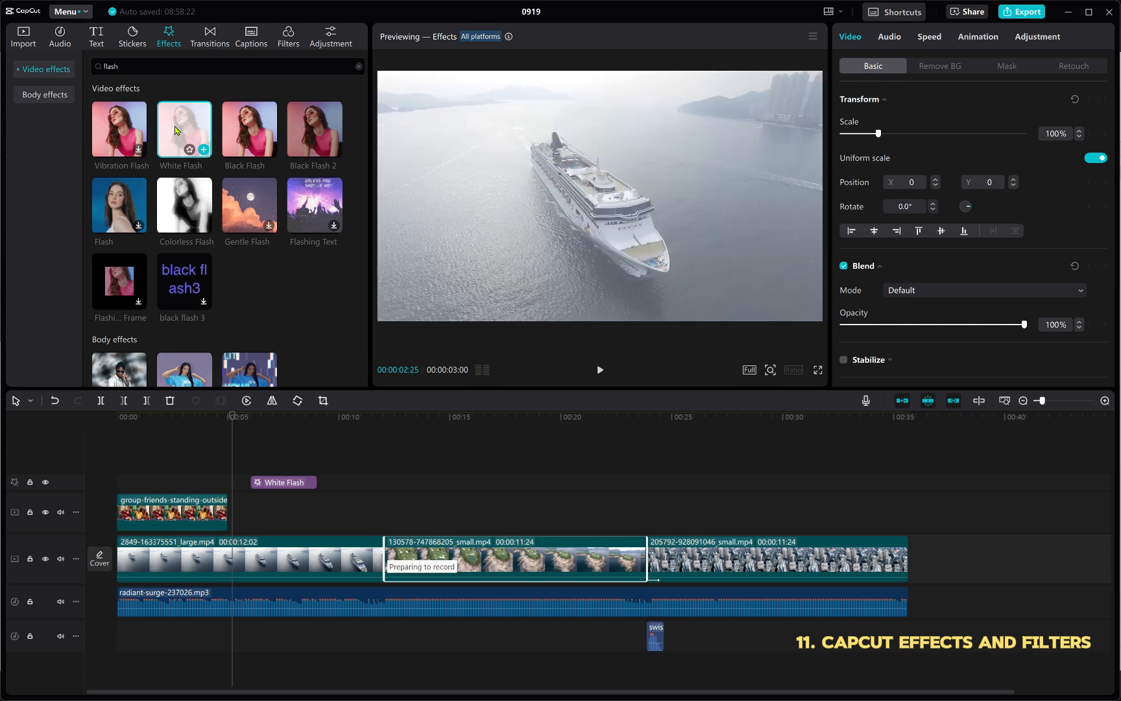
Place a White Flash segment starting at about 4 seconds, delete the White Flash segment at about 6 seconds, and preview the remaining one.
left_click_drag(179, 136, 207, 472)
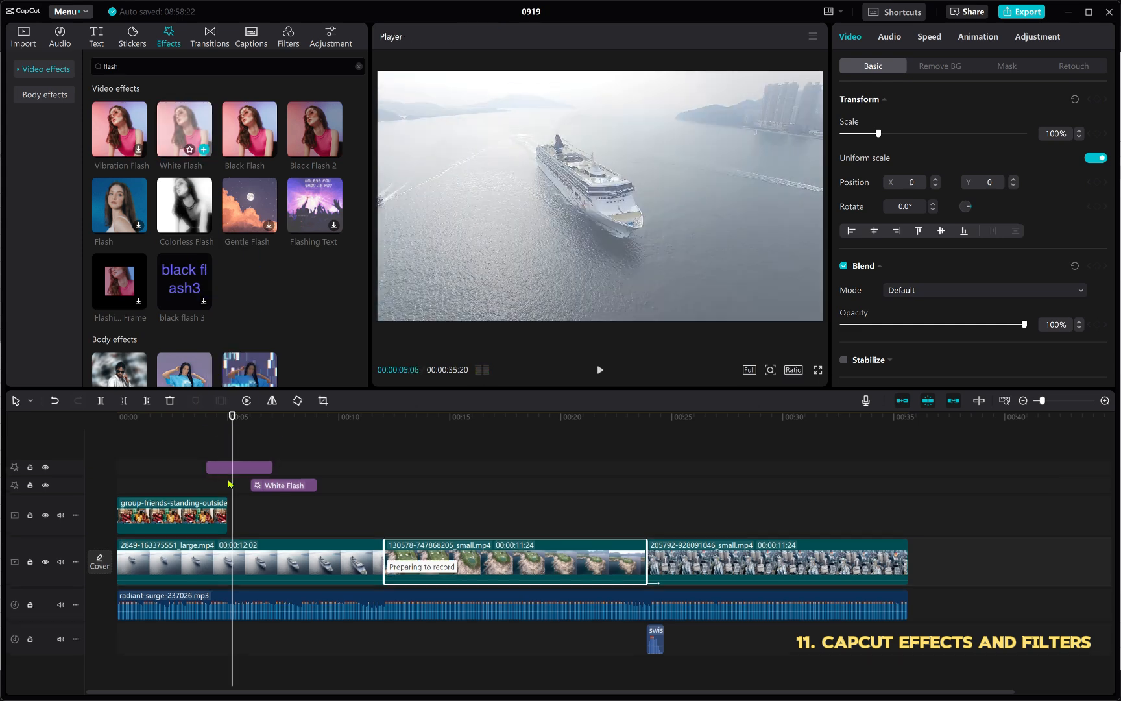
left_click(279, 486)
key("Delete")
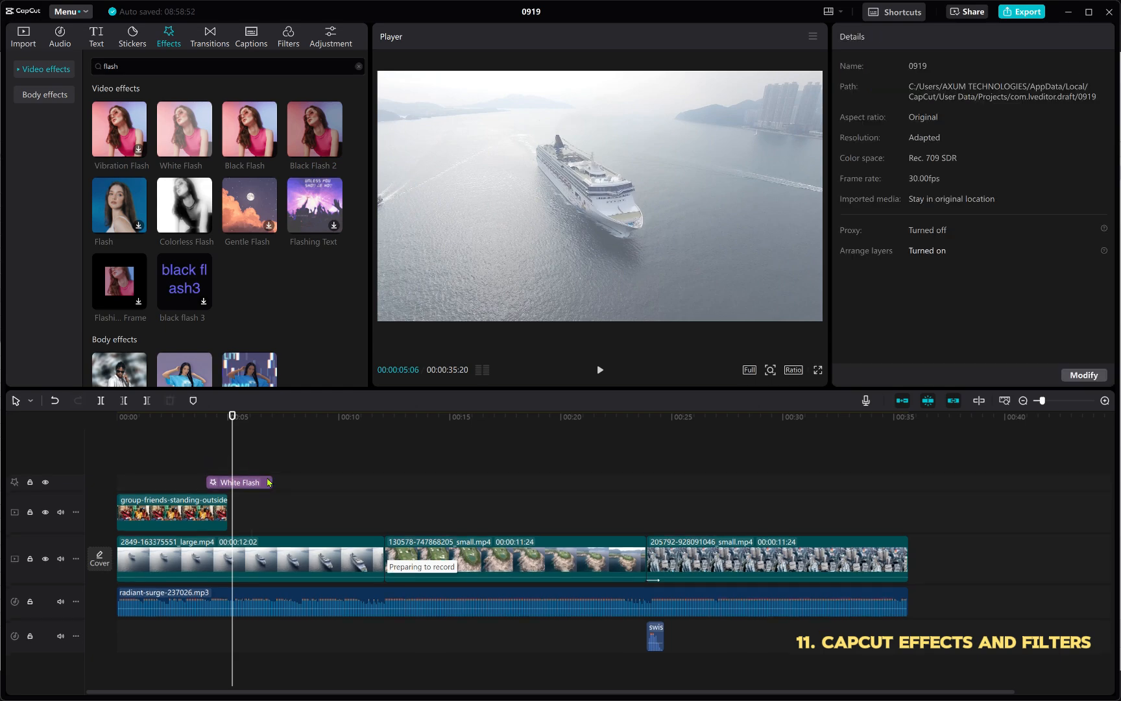
left_click(213, 432)
key("space")
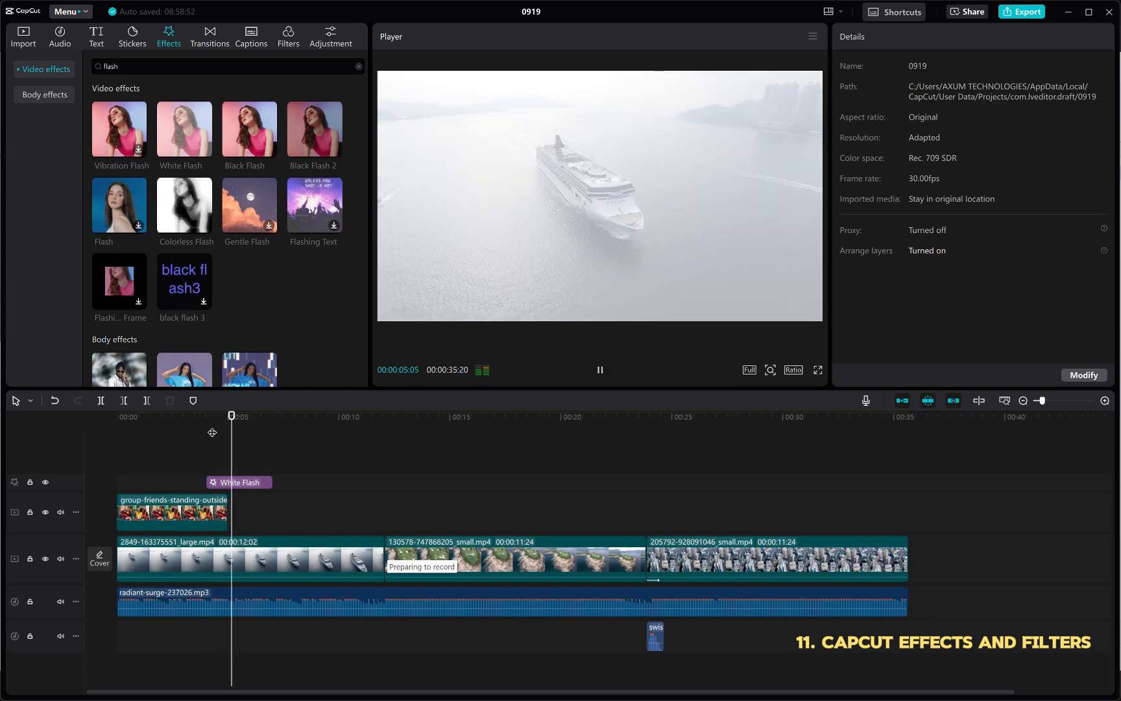
key("space")
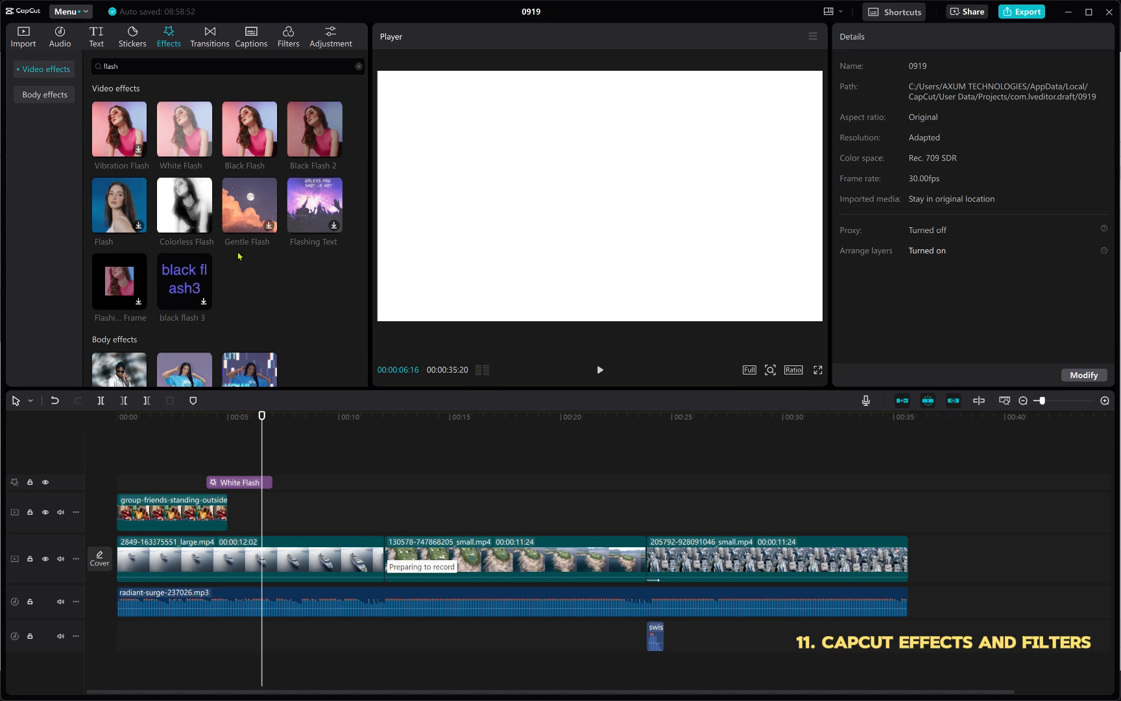
Browse the Distortion and Opening & Closing video effects, place Horizontal Open at the start of the effect track, and preview it.
scroll(237, 253, "down", 1)
scroll(233, 243, "up", 1)
left_click(53, 75)
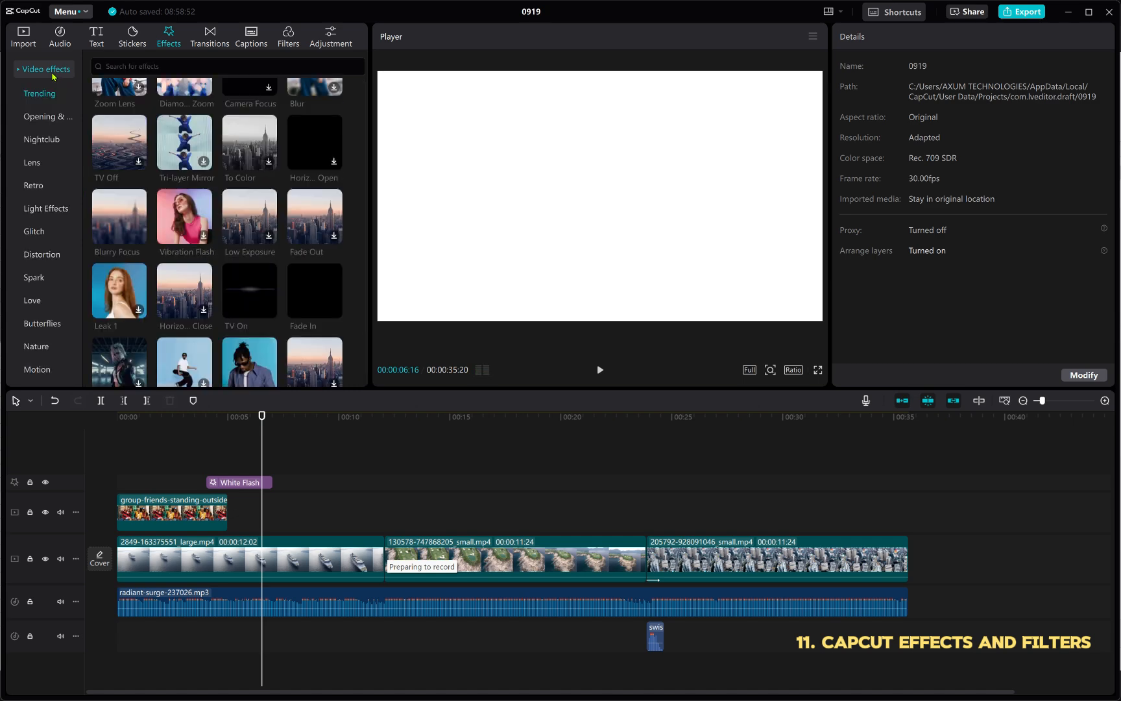
scroll(246, 211, "down", 3)
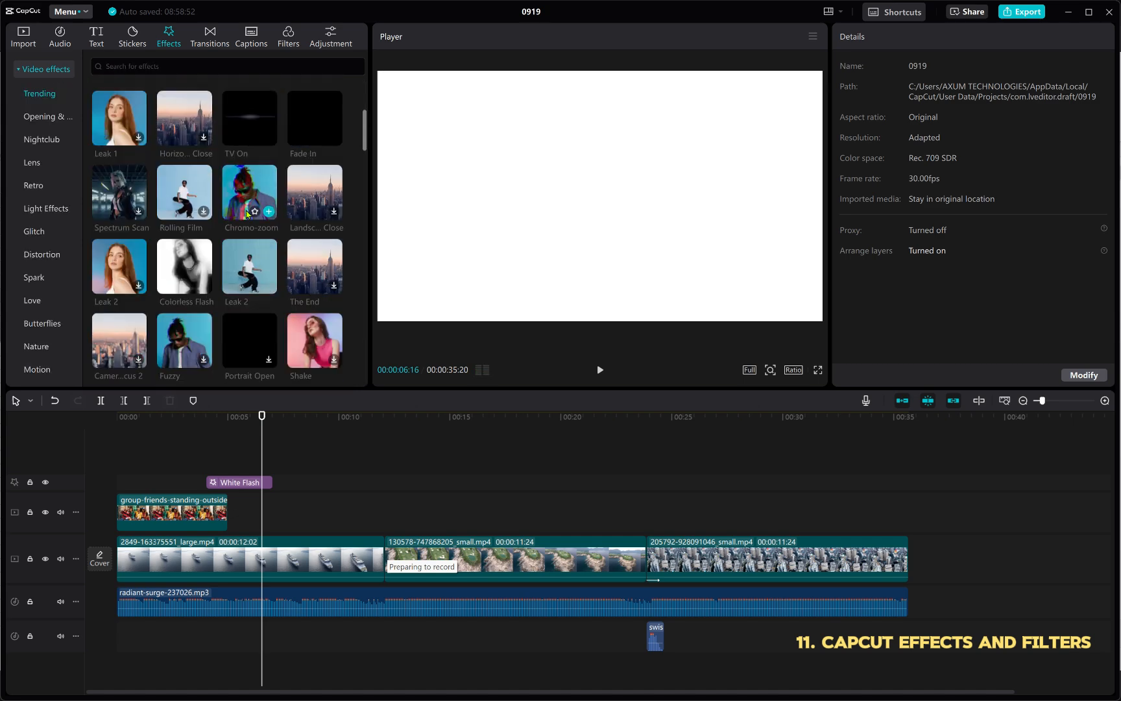
scroll(247, 213, "down", 3)
left_click(55, 259)
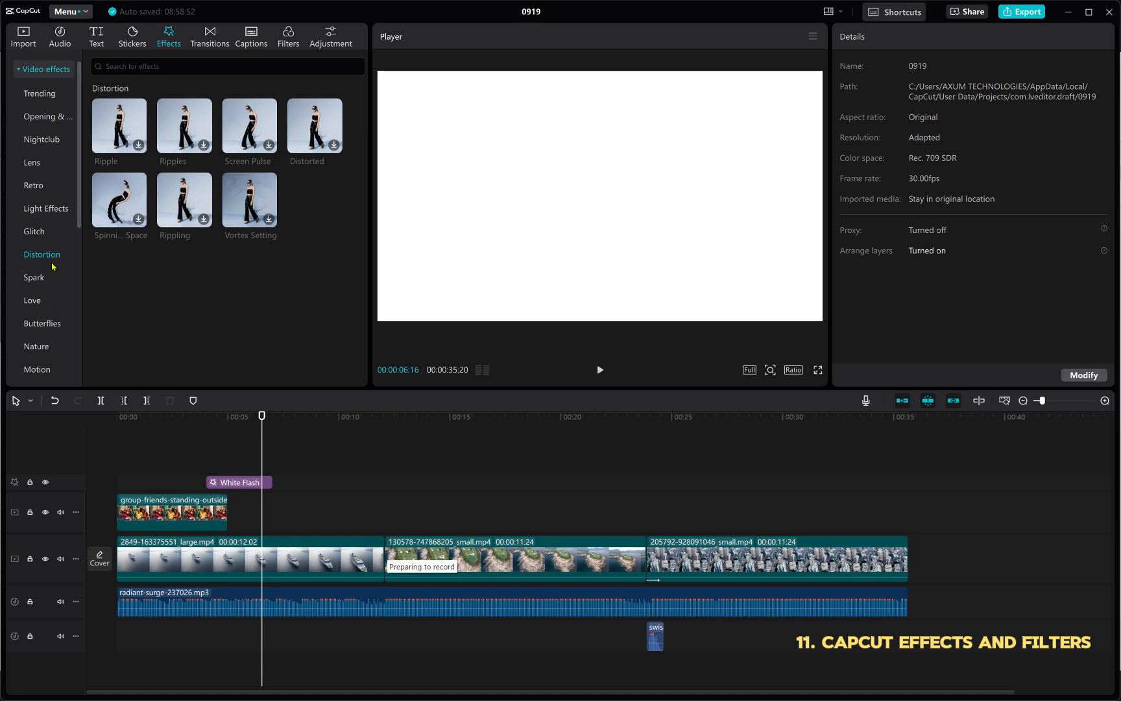
left_click(56, 116)
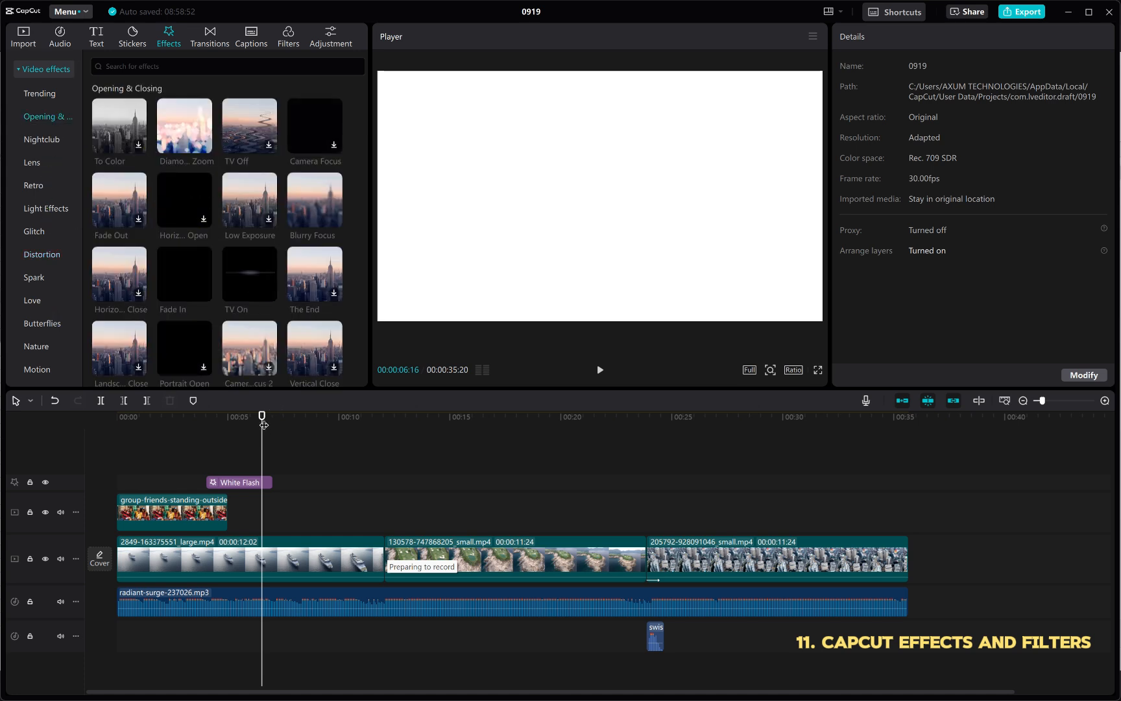
left_click_drag(264, 425, 55, 437)
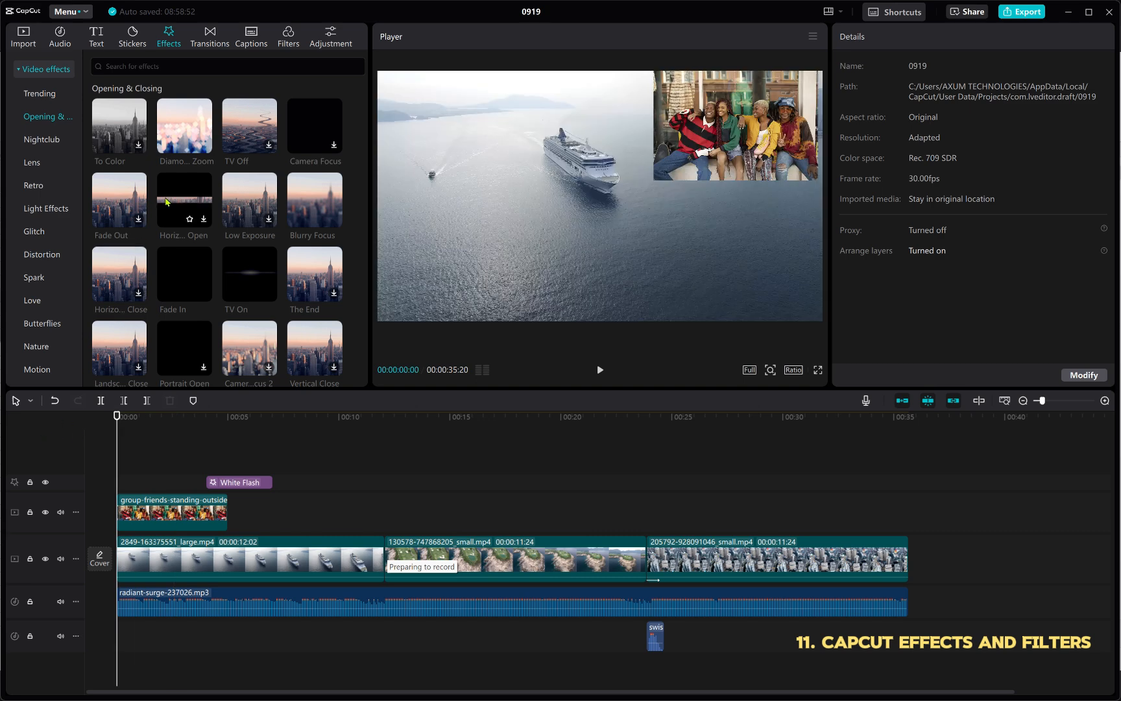
left_click_drag(174, 199, 122, 482)
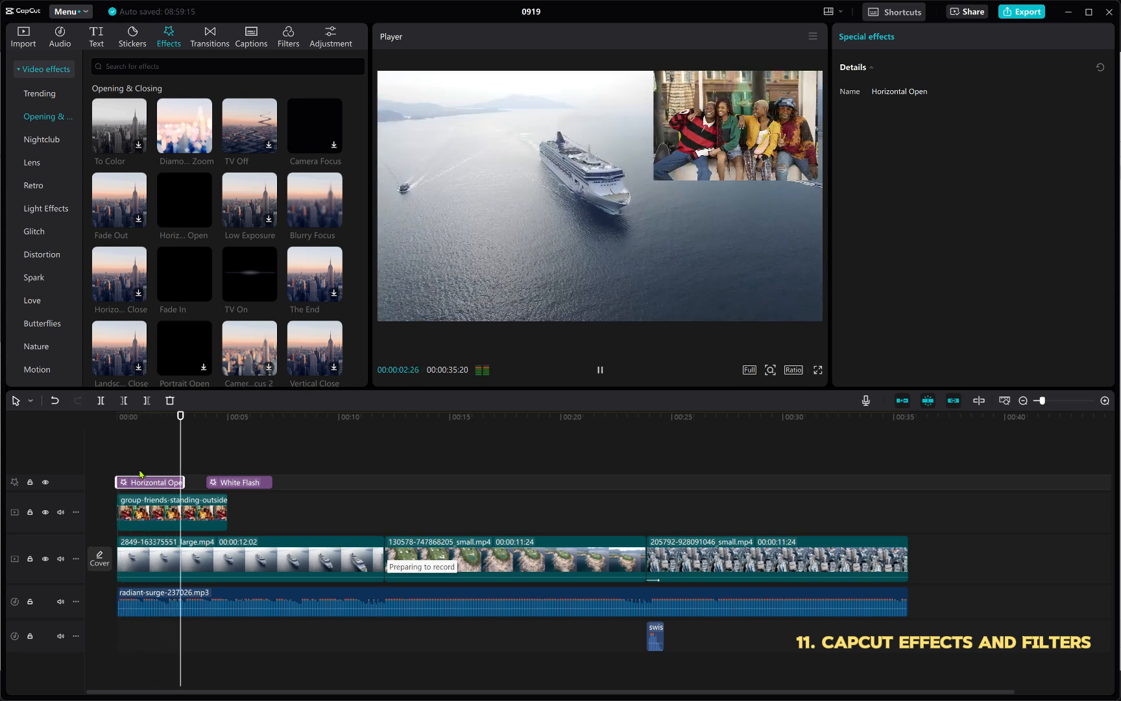
key("space")
Delete the group-friends overlay image and scrub back through Horizontal Open on the first clip.
left_click(216, 505)
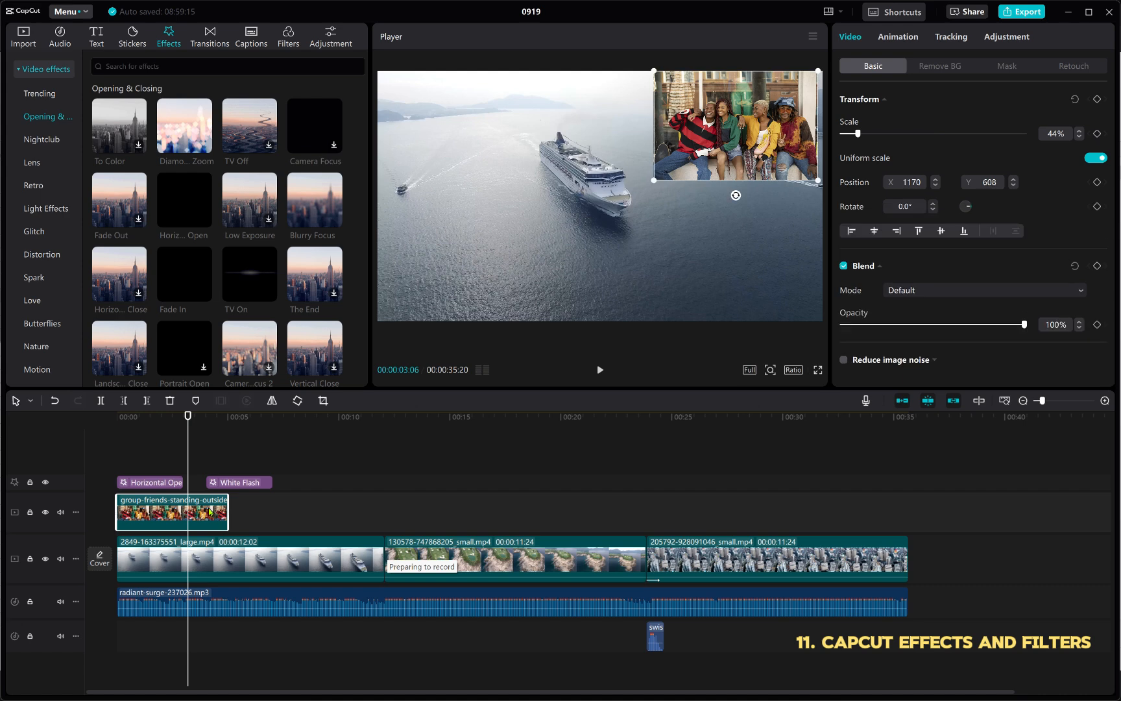
key("Delete")
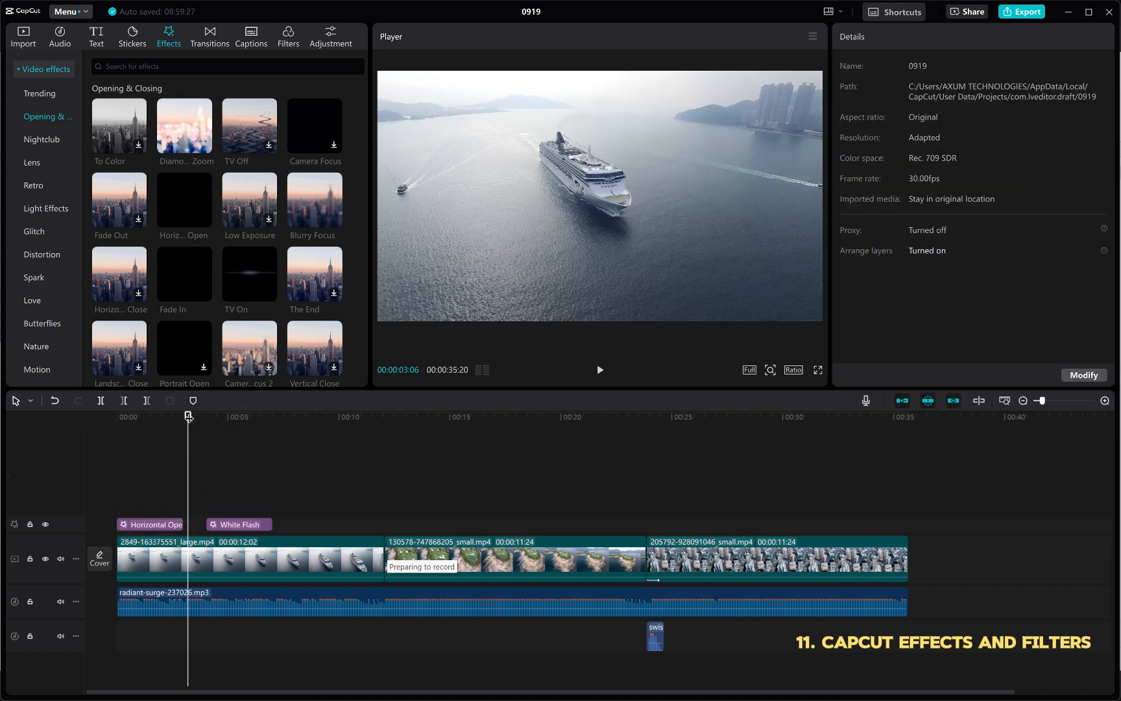
left_click_drag(188, 417, 124, 415)
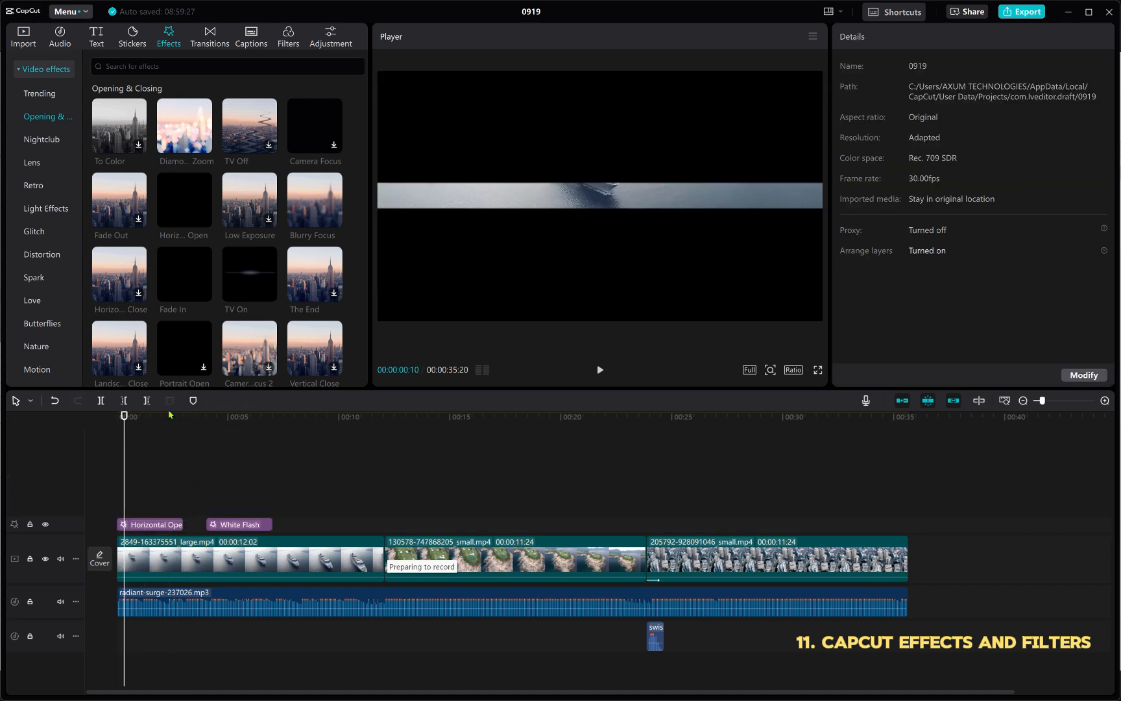
Open the filter library and delete the Horizontal Open and White Flash segments from the timeline.
left_click(284, 40)
left_click_drag(331, 510, 95, 533)
key("Delete")
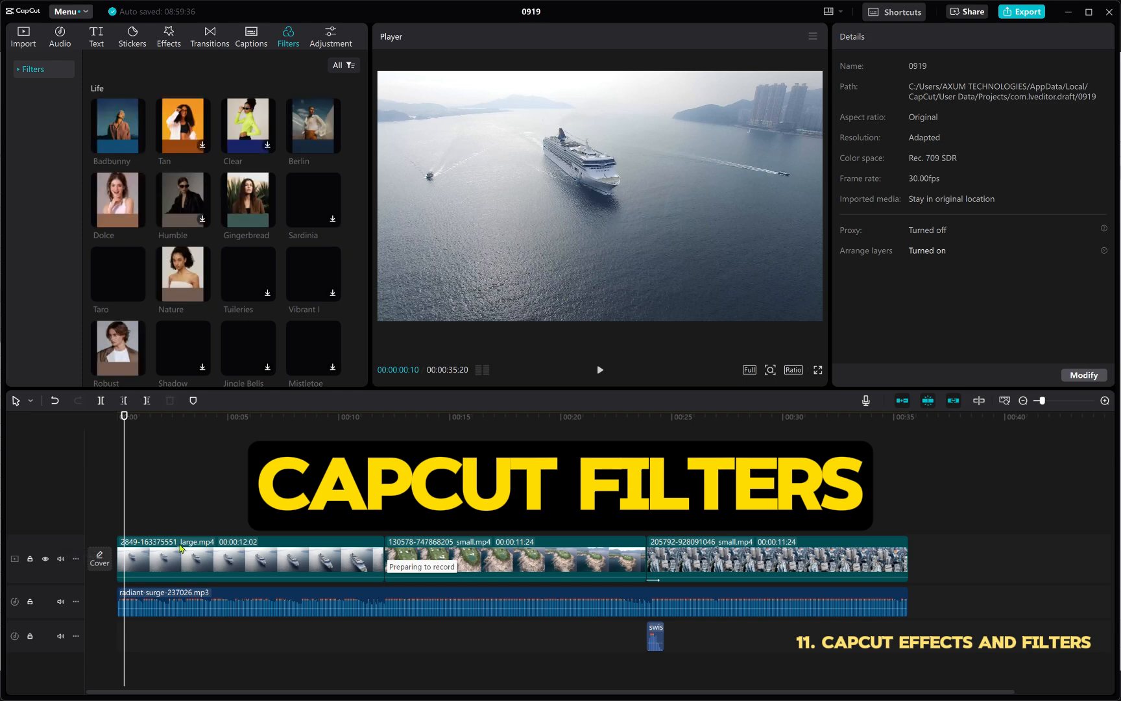
Preview the Berlin filter, place it on its own track from the start to about 16 seconds, and scrub through it.
left_click(188, 559)
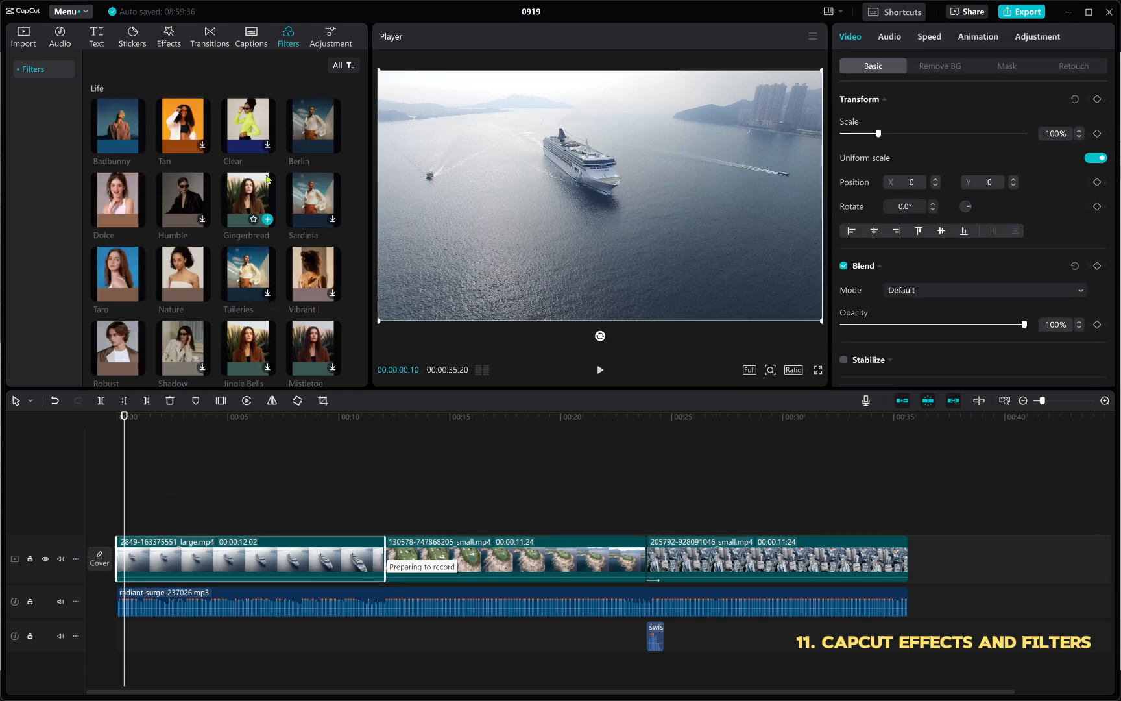
left_click(310, 127)
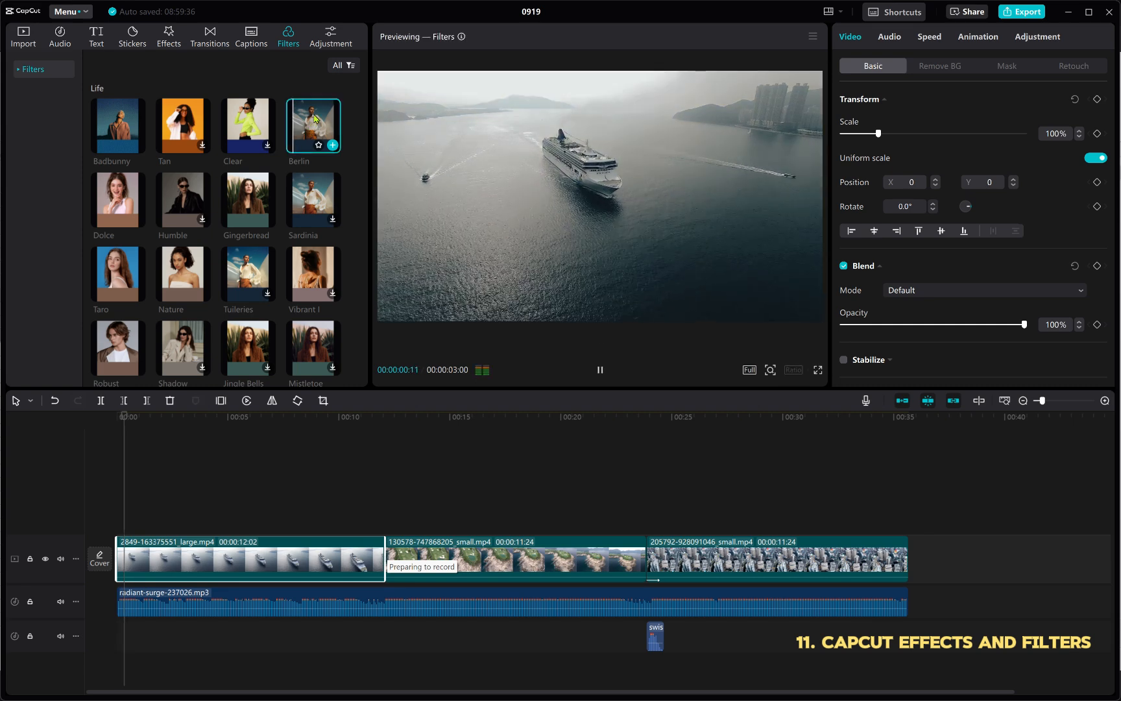
left_click(133, 513)
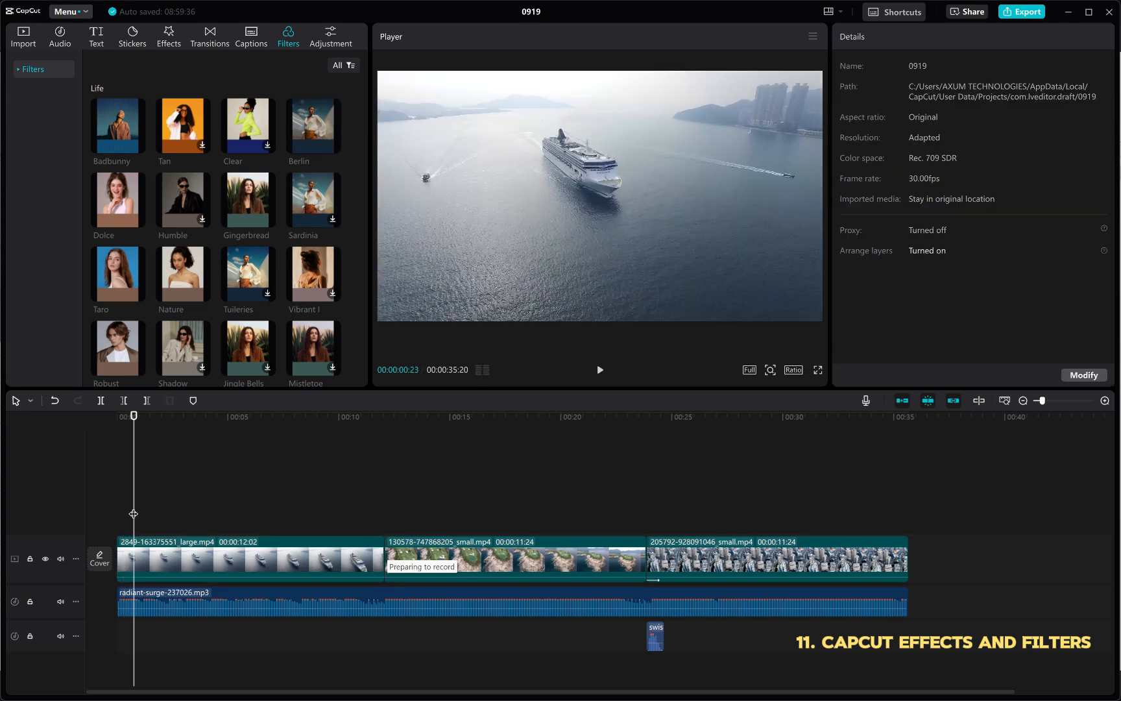
left_click_drag(134, 427, 124, 561)
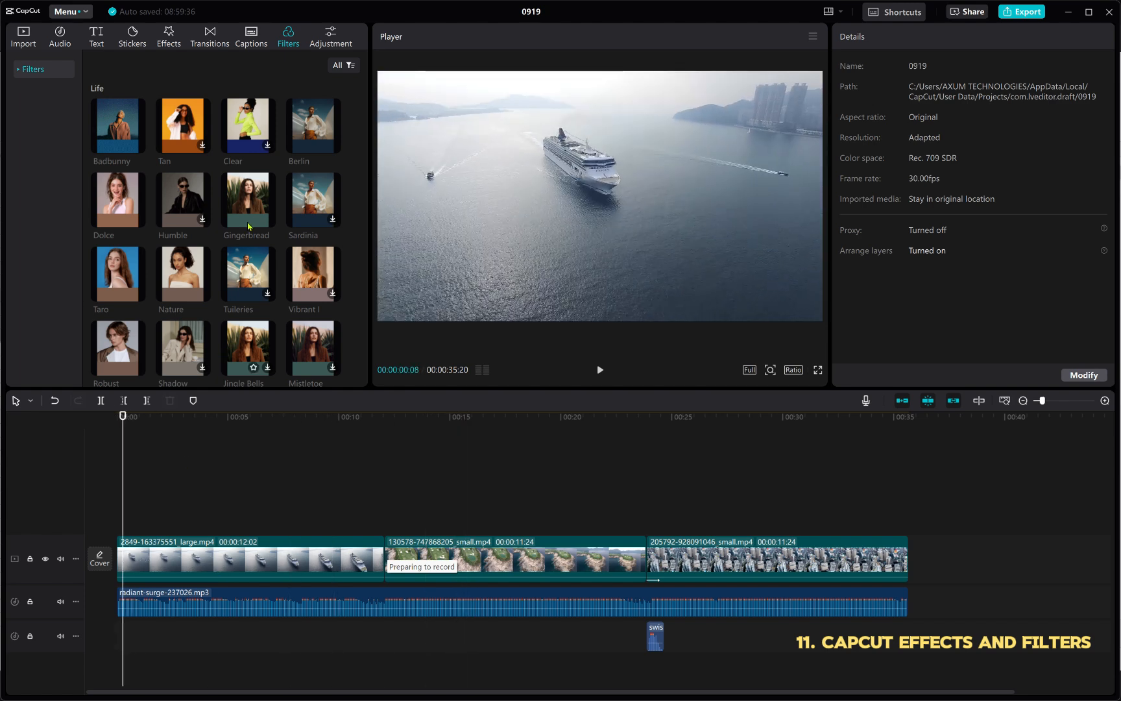
left_click_drag(317, 122, 472, 525)
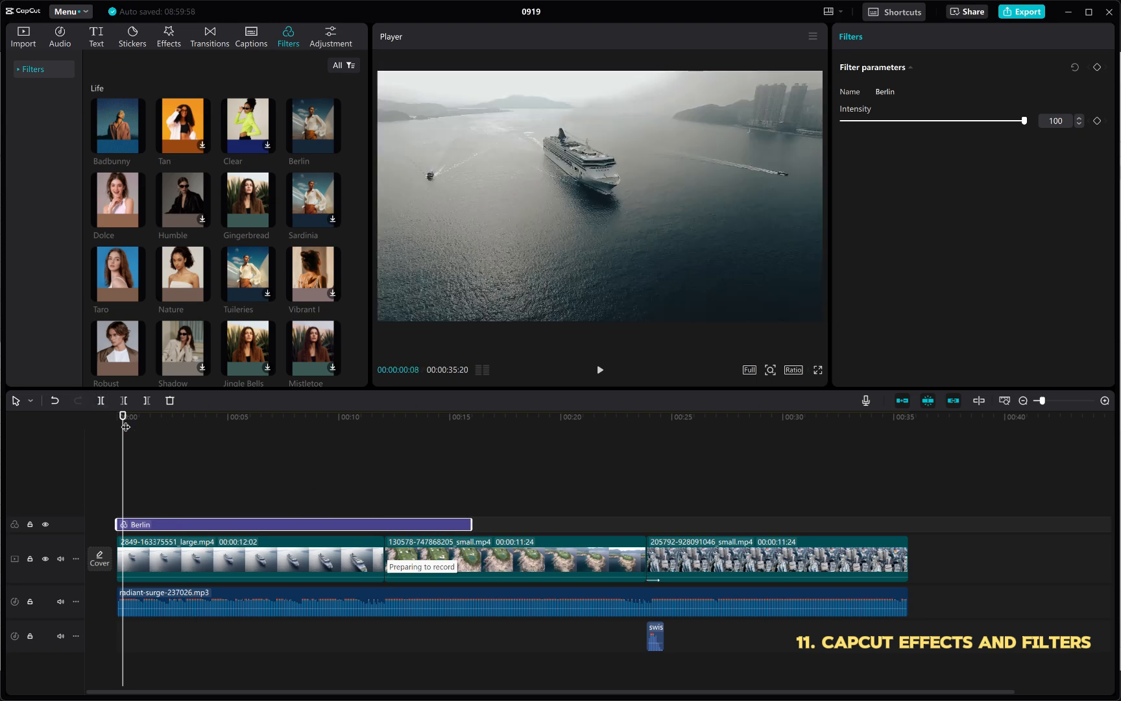
left_click_drag(174, 439, 416, 583)
left_click_drag(343, 609, 145, 641)
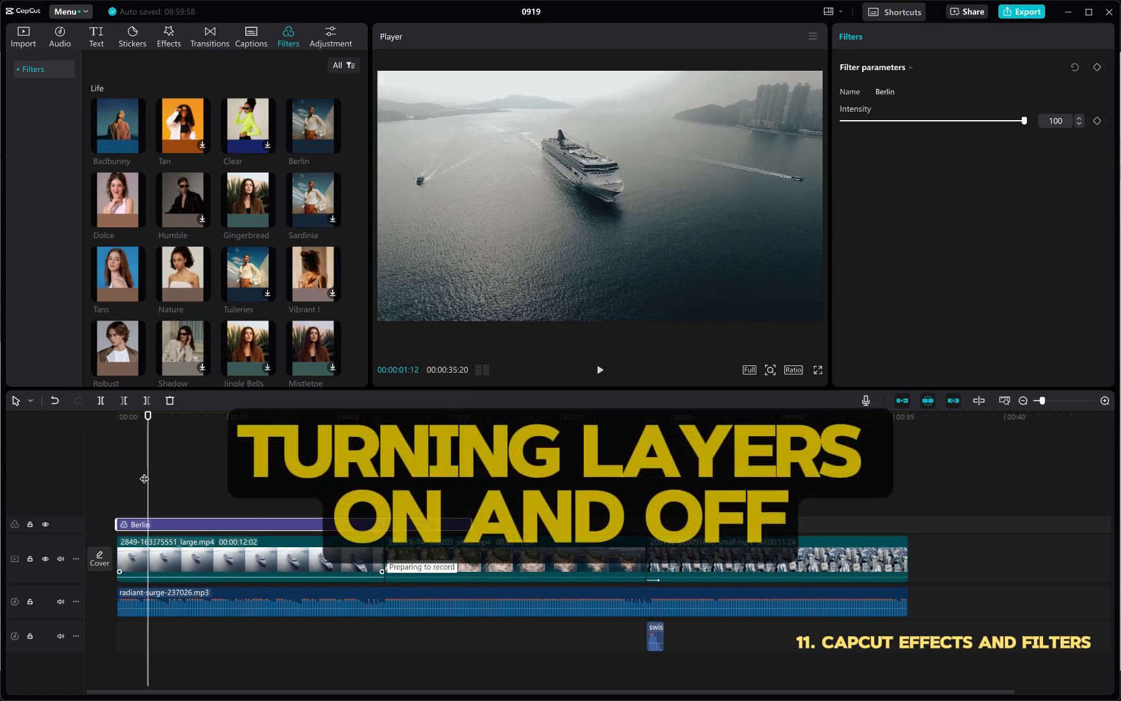
Return to the start of the timeline and hide and show the Berlin filter track twice to compare the footage.
left_click_drag(147, 419, 117, 422)
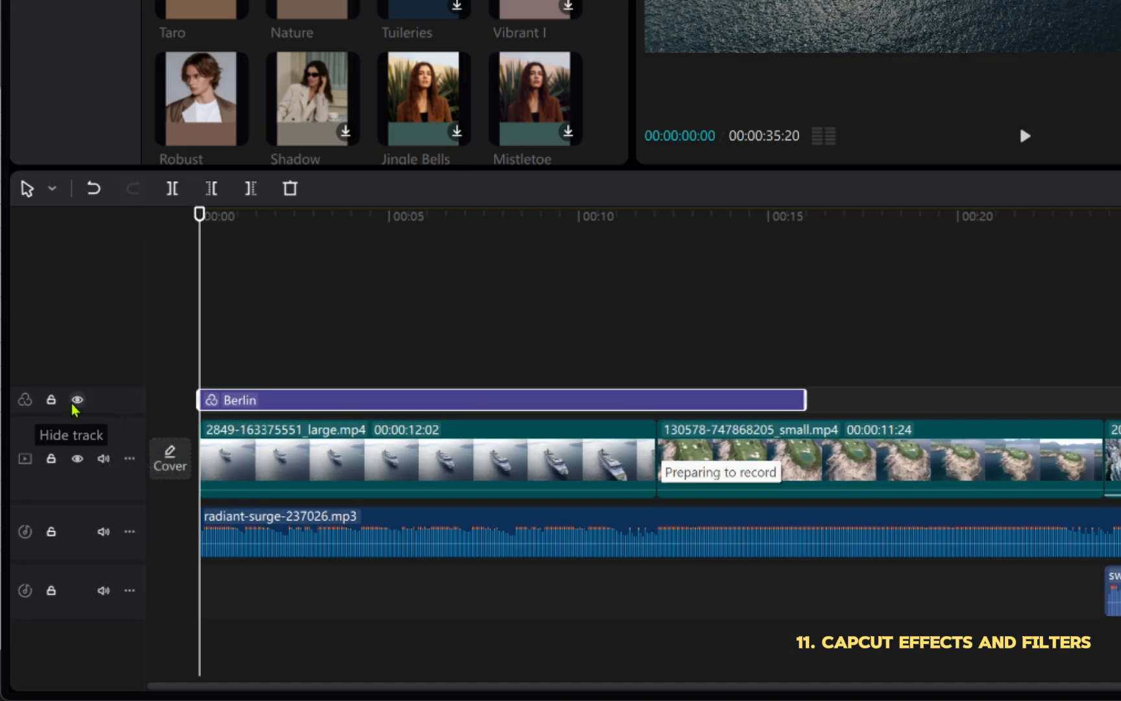
left_click(76, 402)
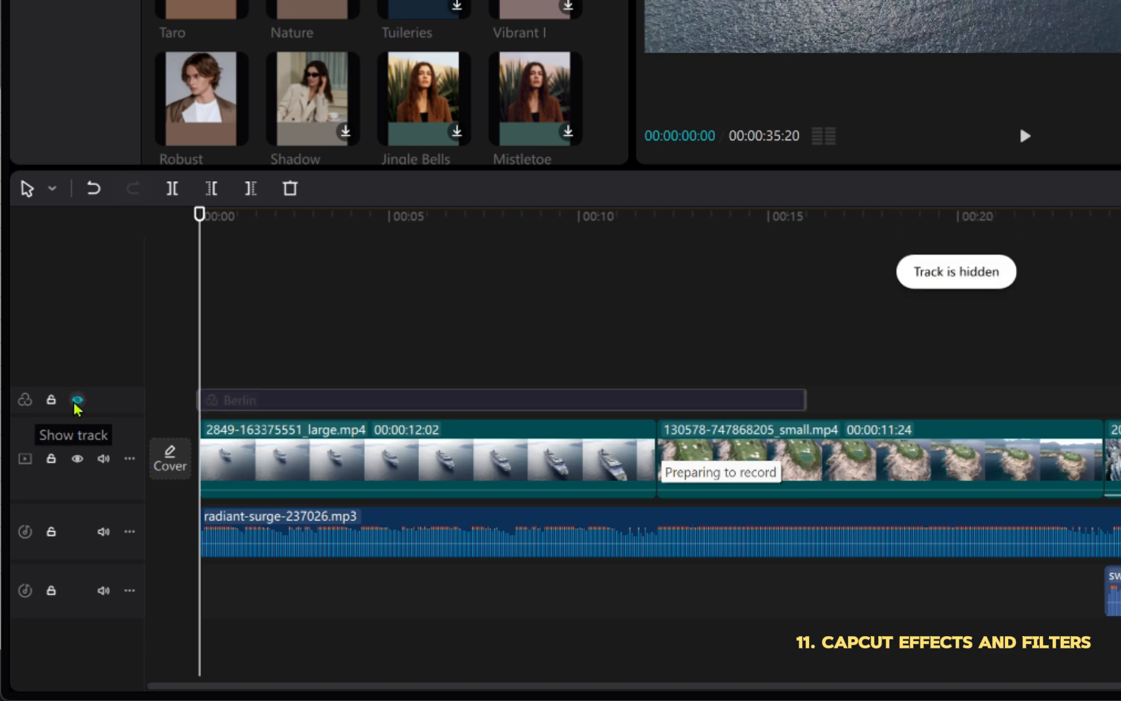
left_click(76, 402)
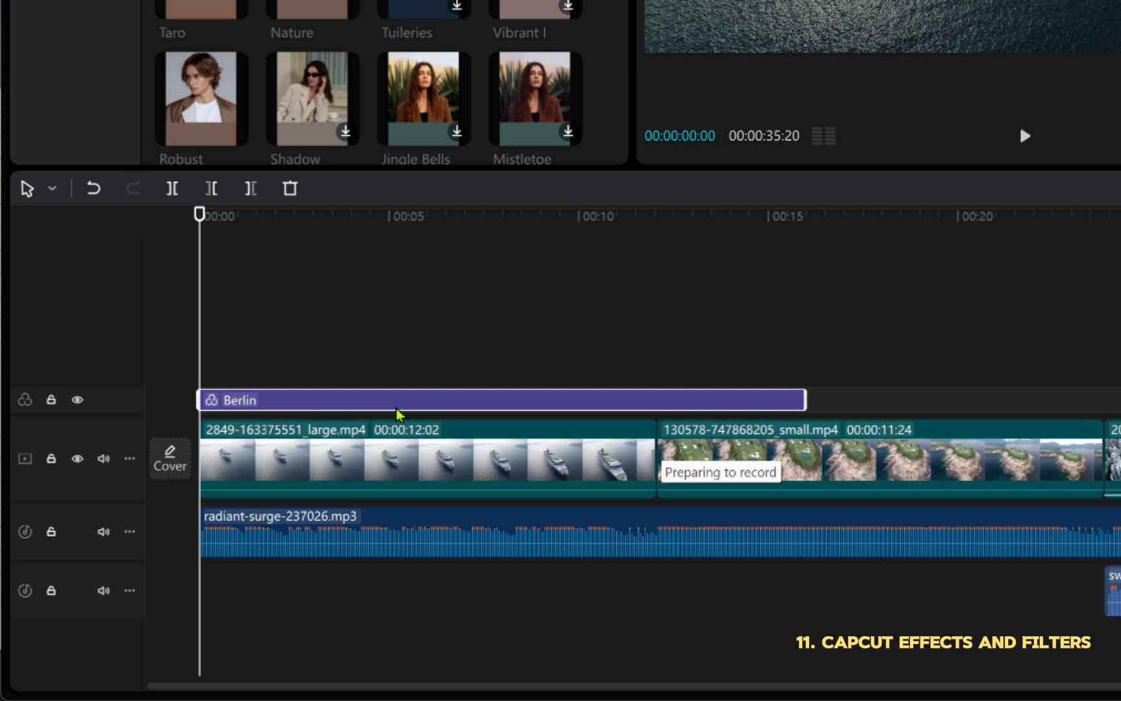
left_click(78, 401)
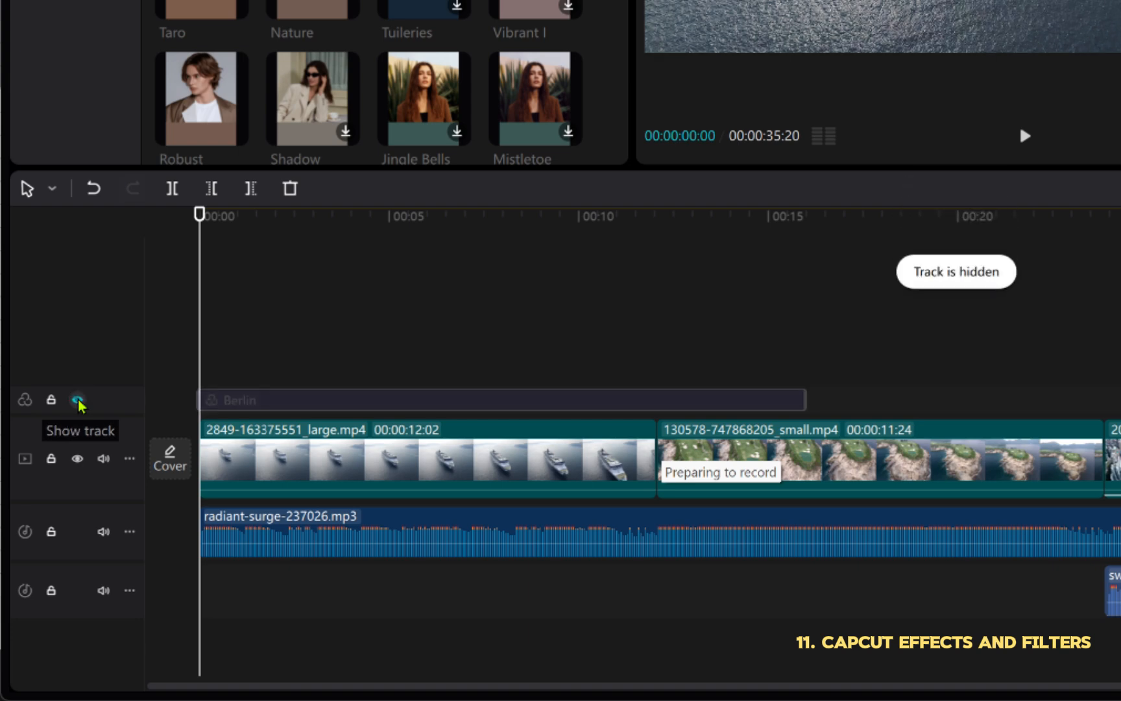
left_click(78, 401)
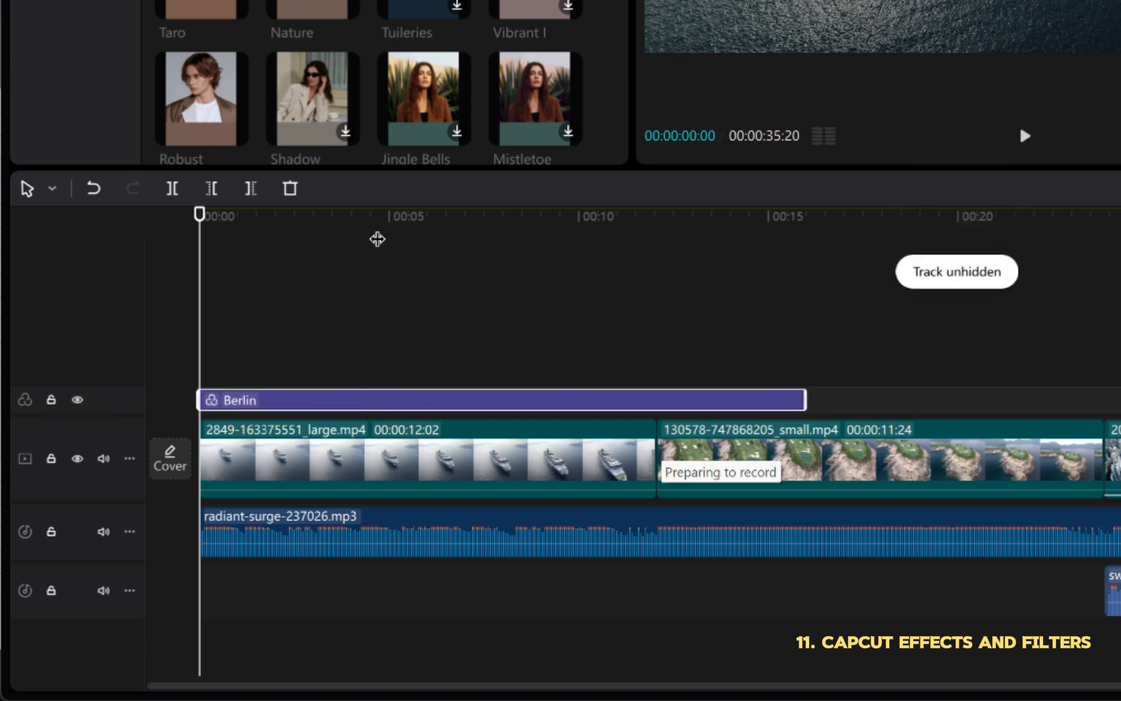
Lock and unlock the Berlin filter track, and return the playhead to the start of the timeline.
left_click(376, 239)
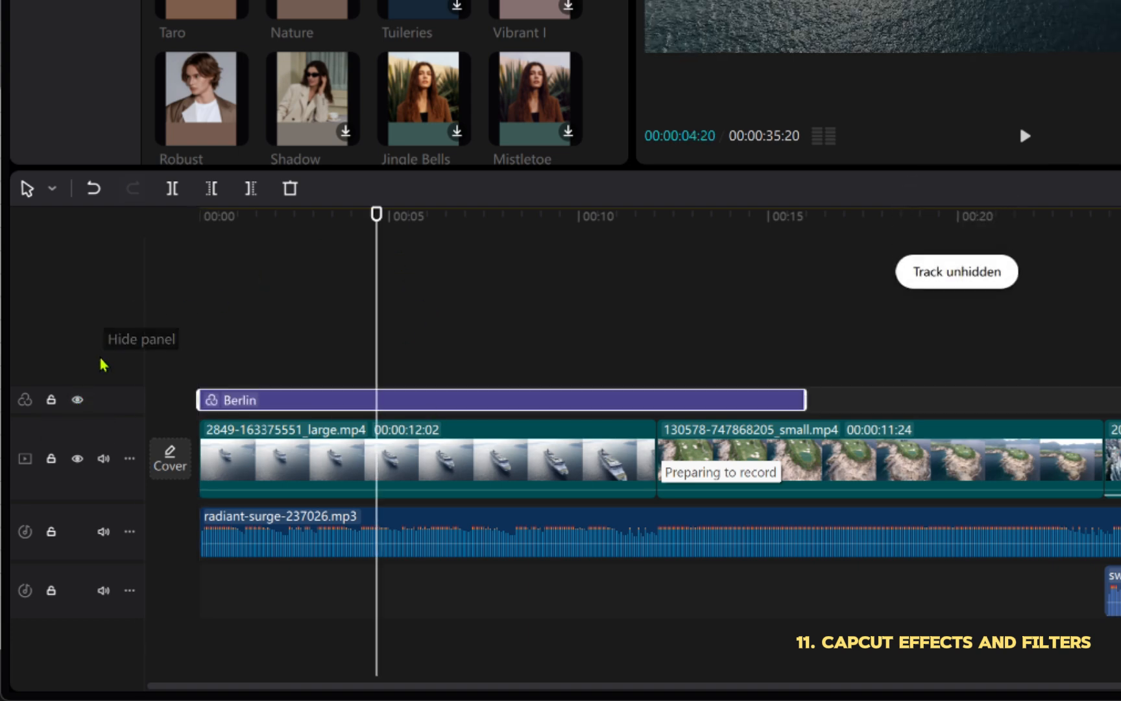
left_click(51, 400)
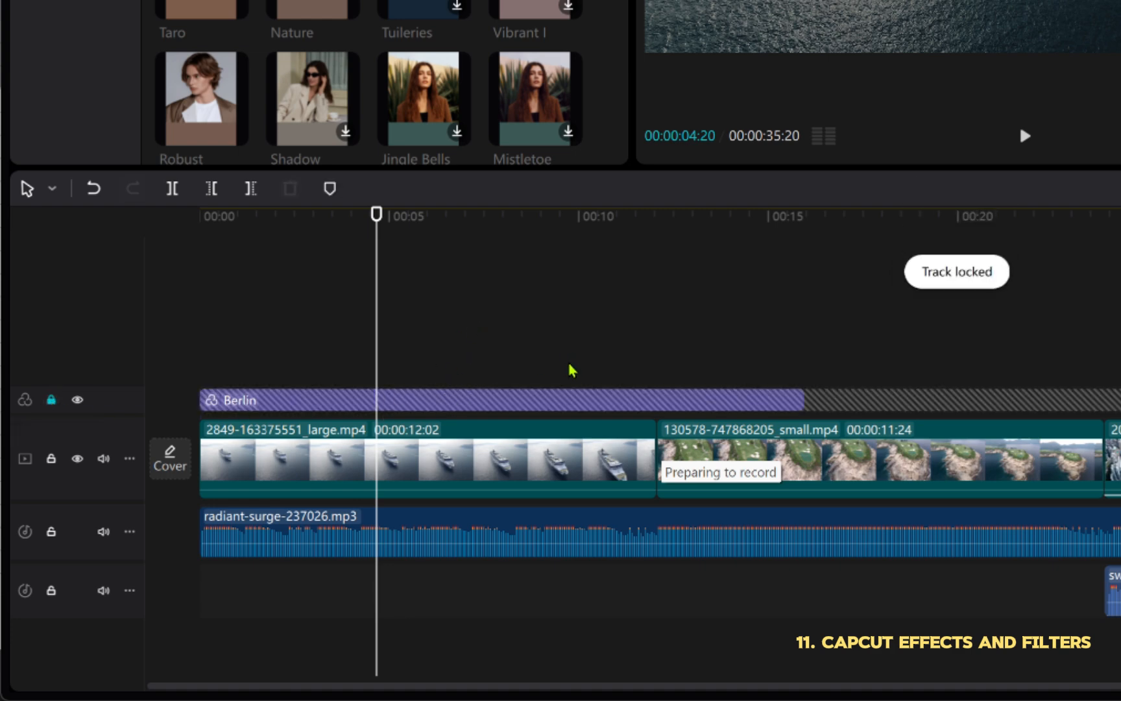
left_click(52, 401)
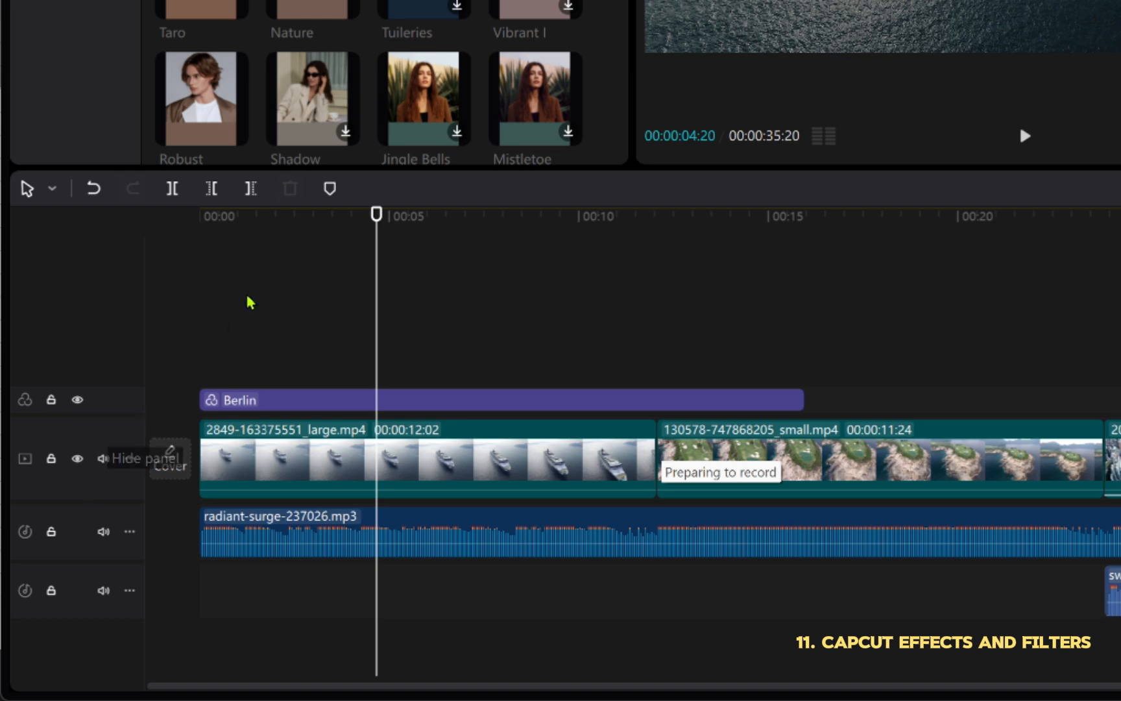
left_click_drag(373, 217, 287, 218)
left_click_drag(305, 303, 107, 520)
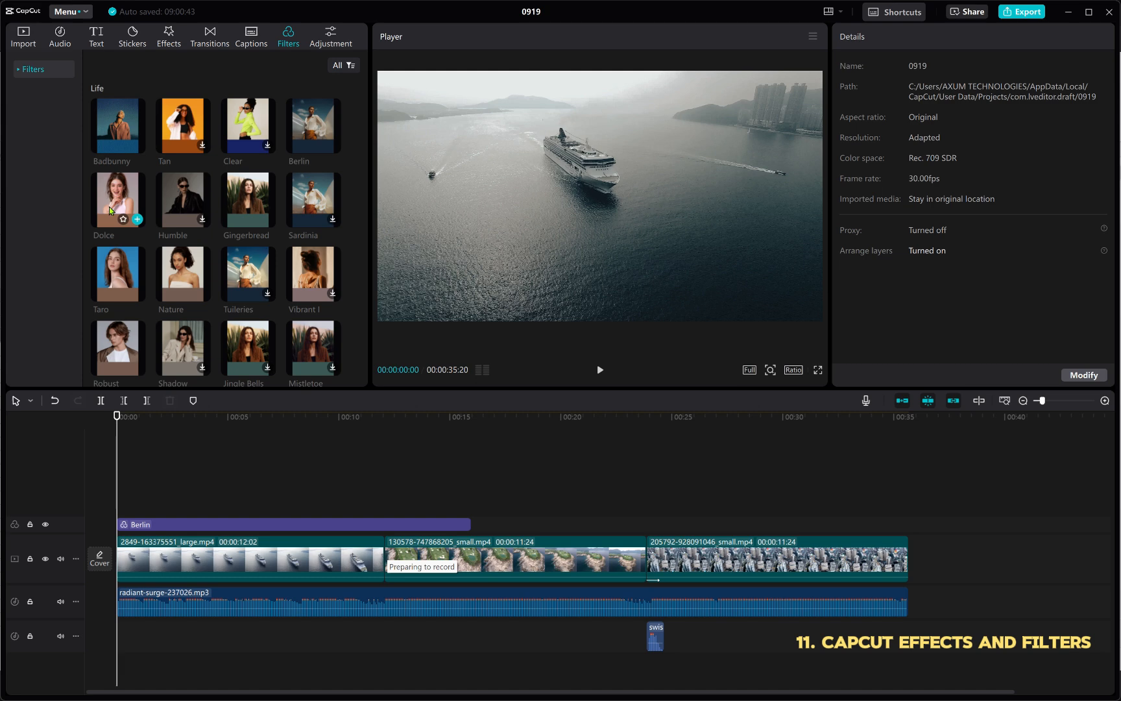
Replace the Berlin filter with Tan, extend it from the start to about 19 seconds, and preview it on the second clip.
left_click(312, 521)
key("Delete")
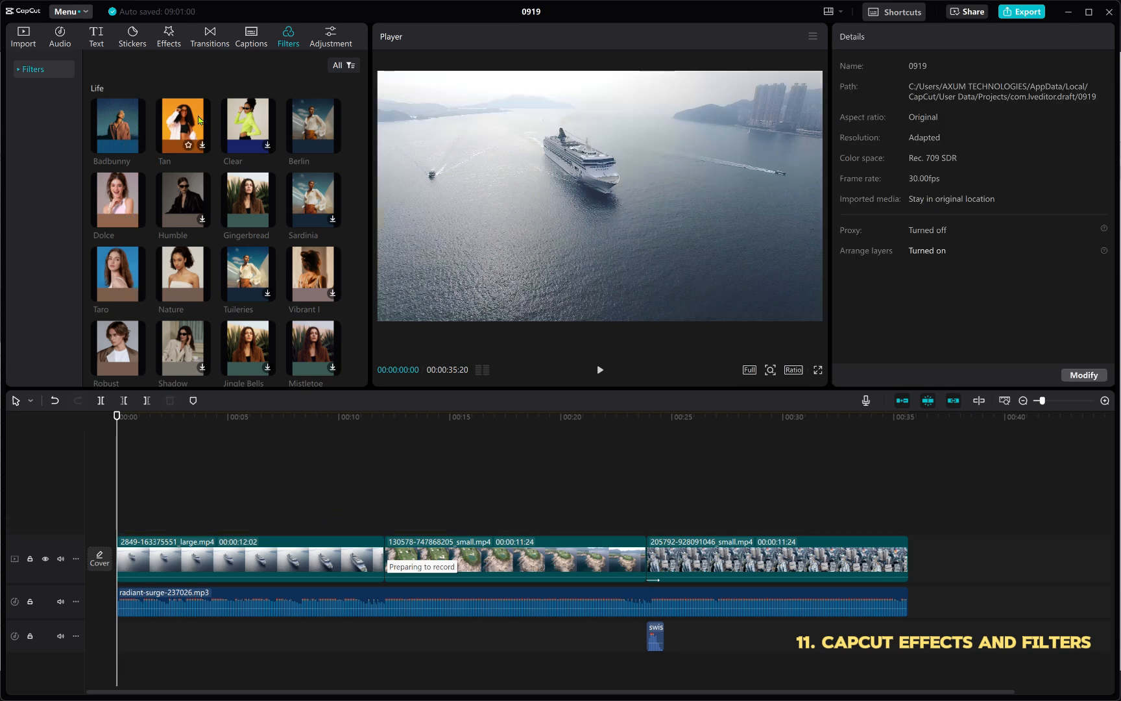
left_click_drag(199, 120, 275, 524)
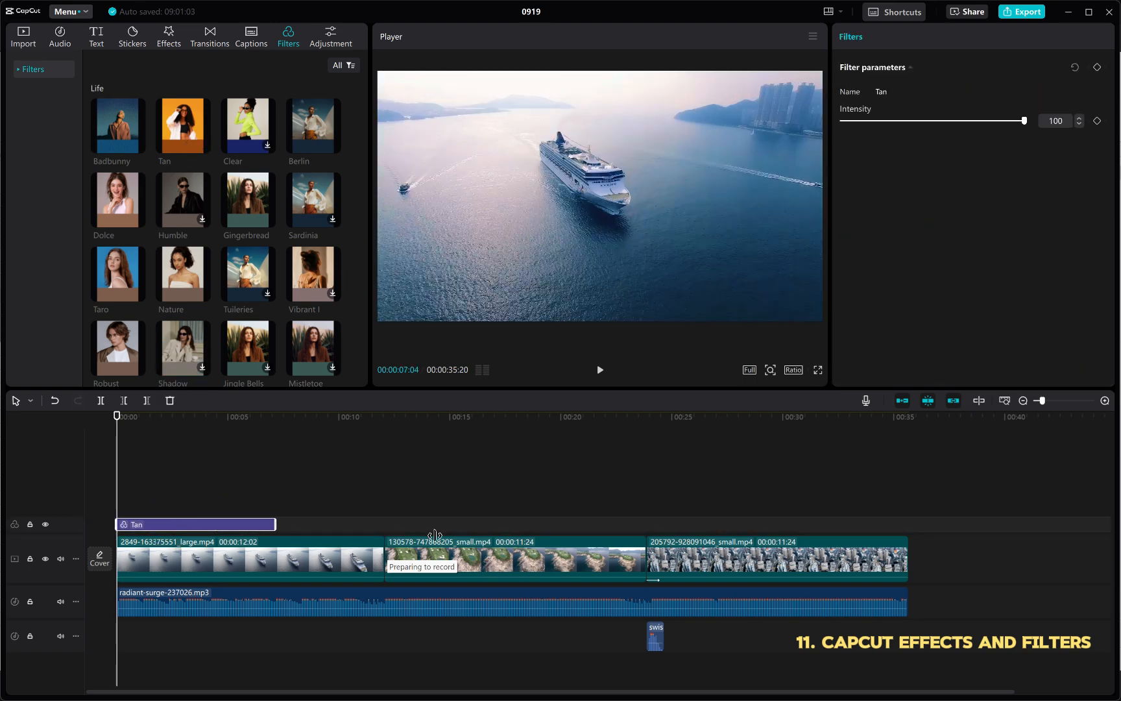
left_click_drag(434, 536, 535, 534)
left_click(450, 438)
left_click(490, 431)
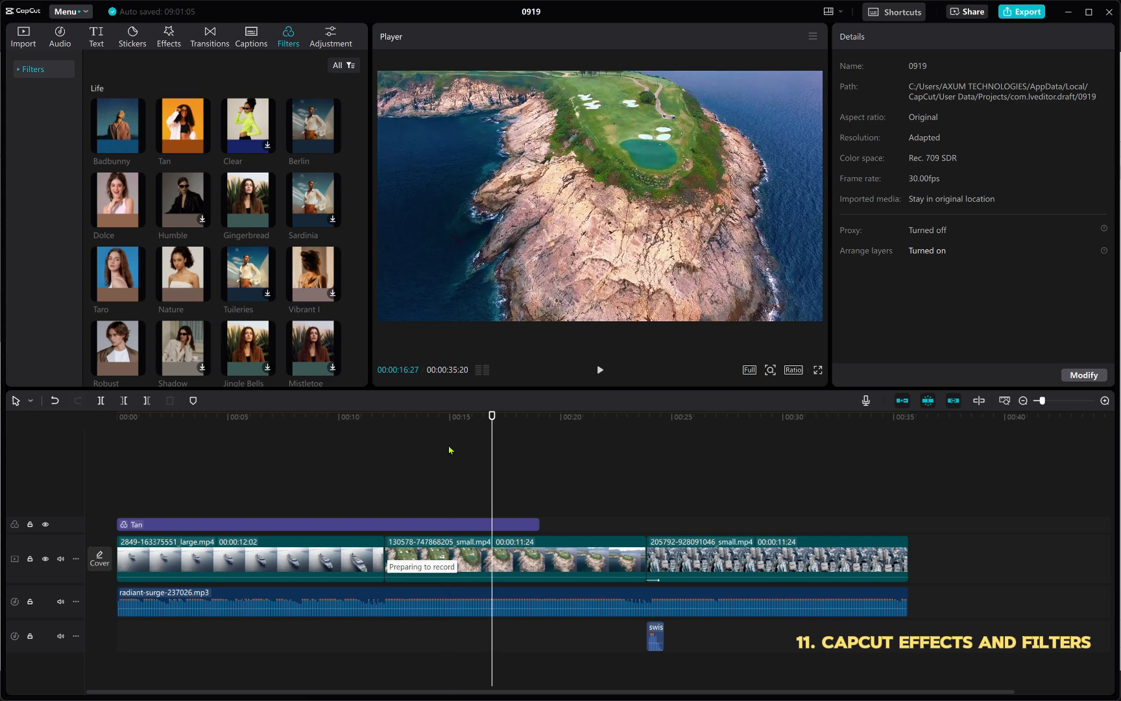
Replace the Tan filter with Badbunny, extended from the start to about 18 seconds.
left_click(308, 527)
key("Delete")
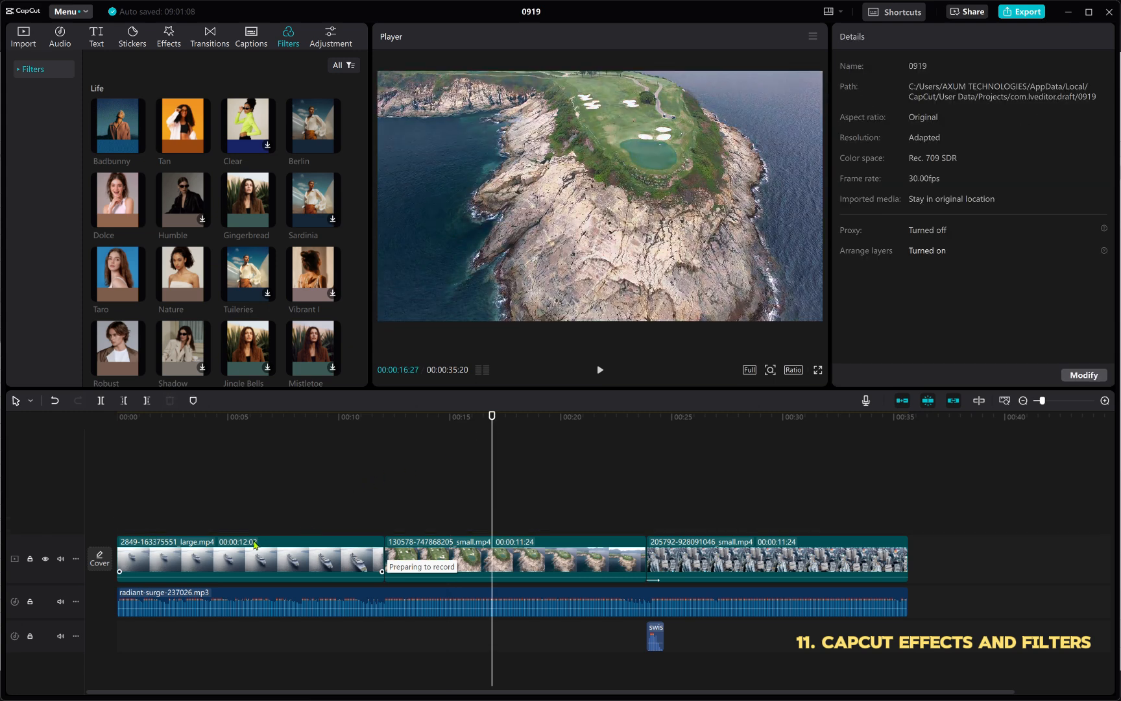
left_click_drag(120, 144, 123, 527)
left_click(139, 449)
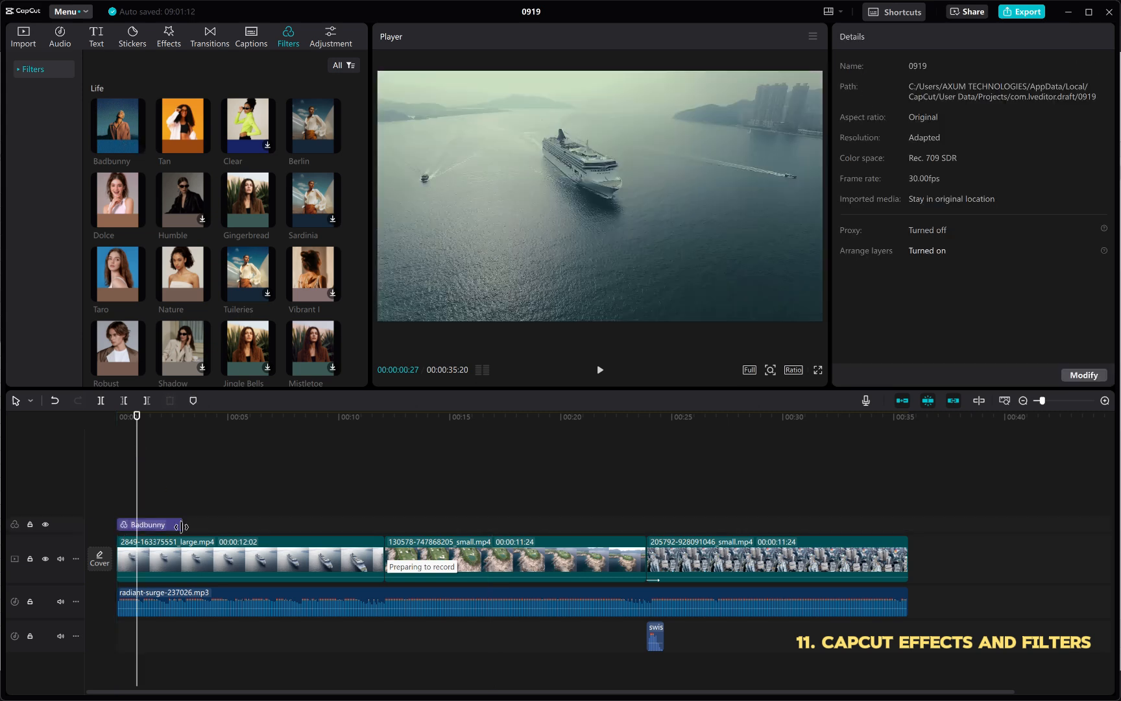
left_click_drag(180, 524, 512, 524)
scroll(213, 240, "down", 10)
scroll(213, 241, "up", 10)
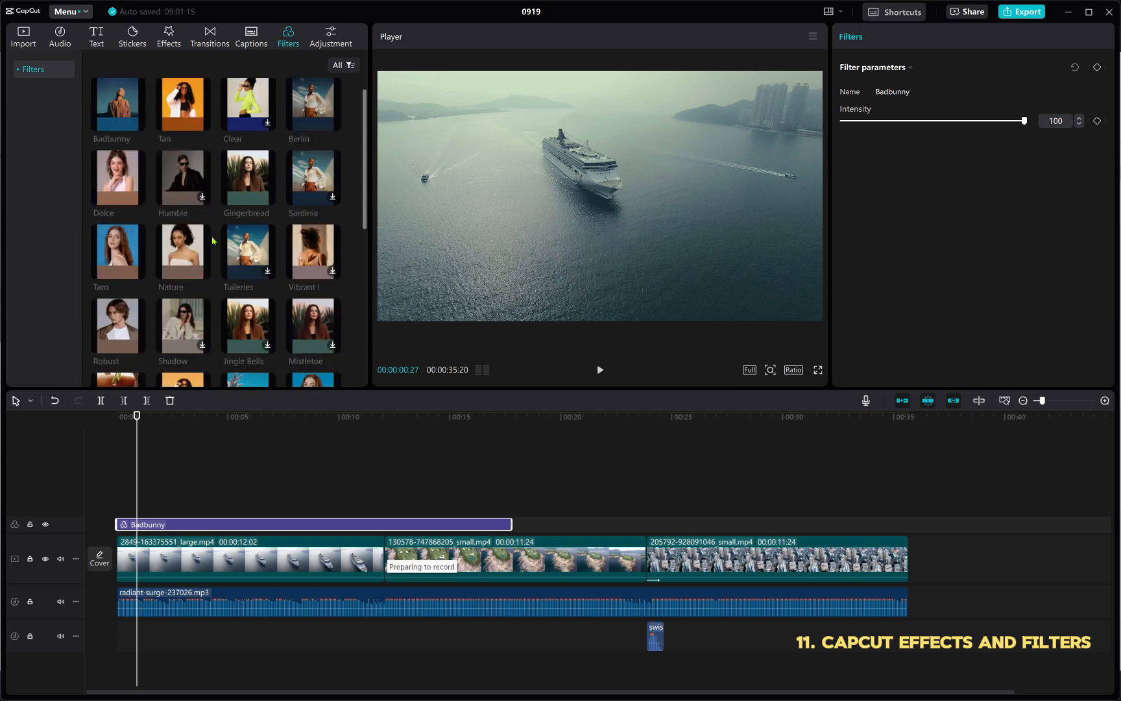
left_click(183, 40)
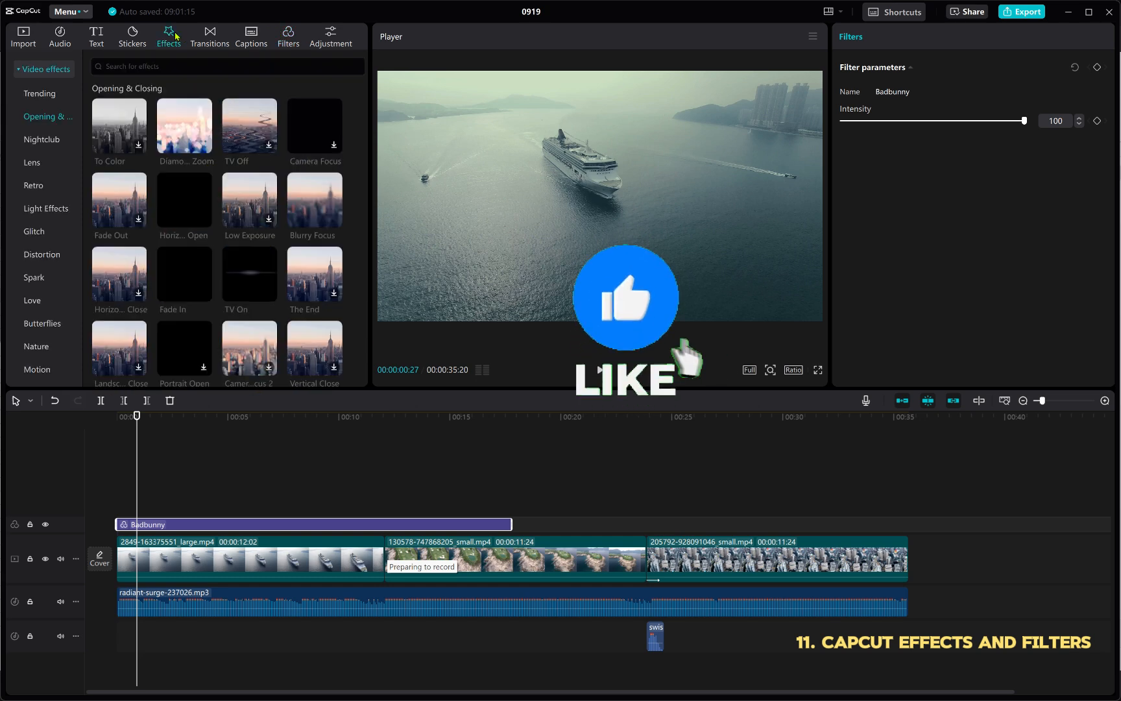
scroll(218, 262, "down", 4)
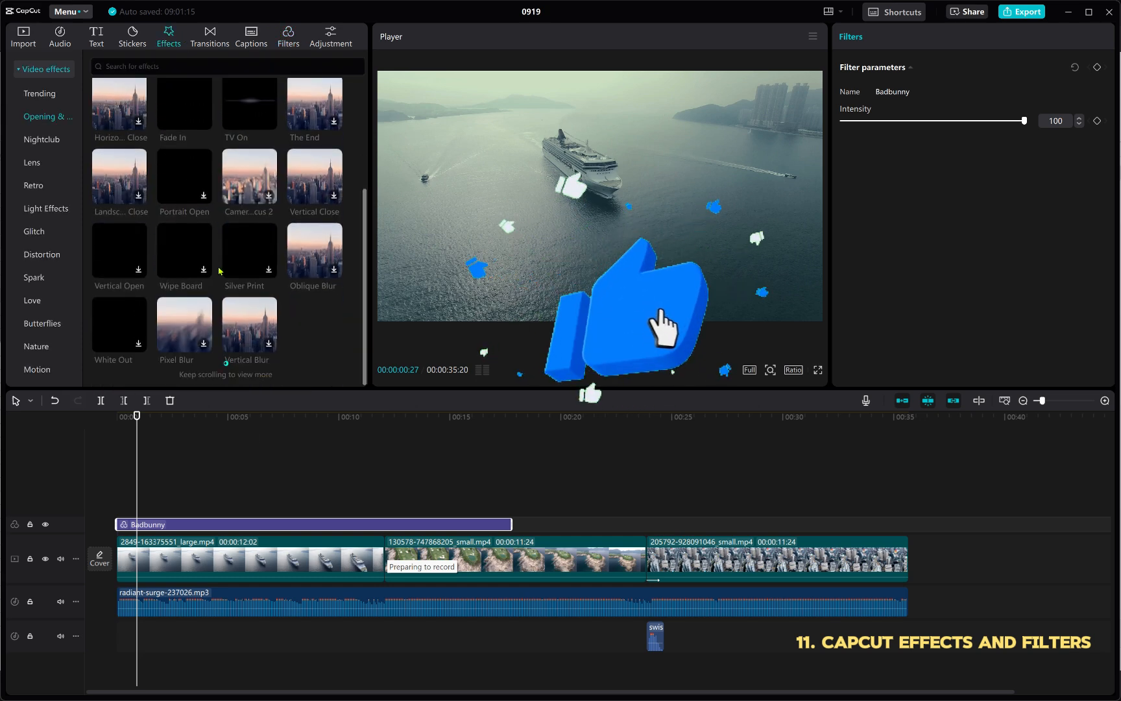
left_click(396, 473)
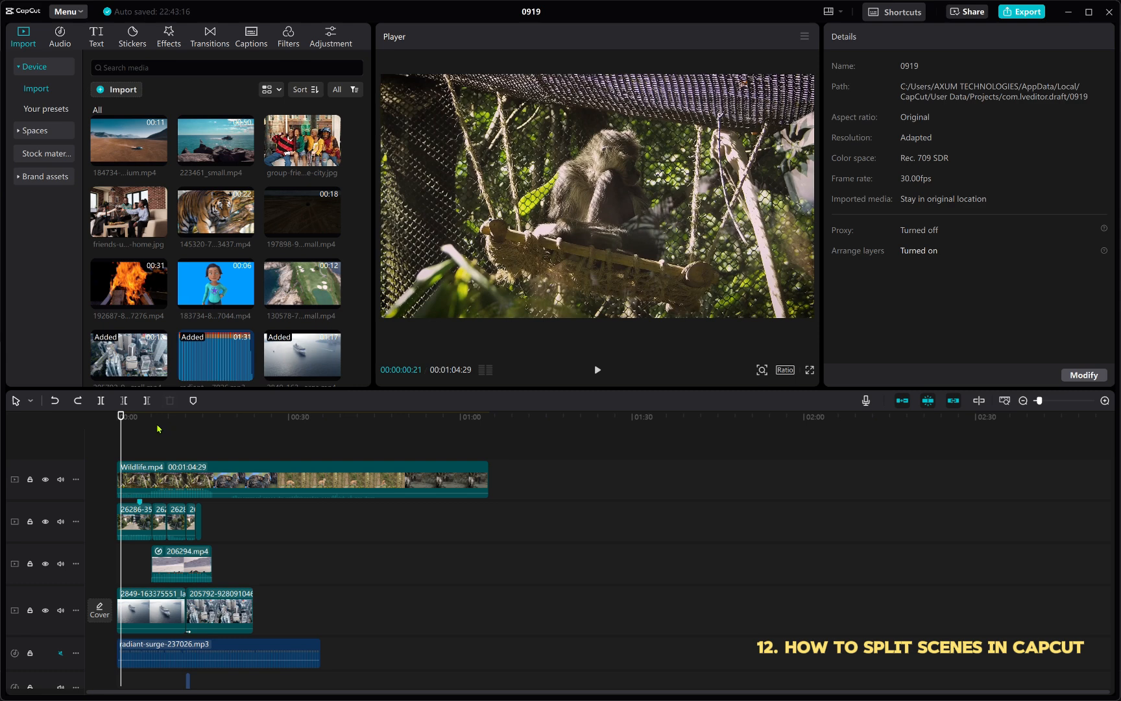
Scrub back and forth through Wildlife.mp4 to examine where its animal scenes change, and return to the start.
left_click_drag(122, 419, 439, 479)
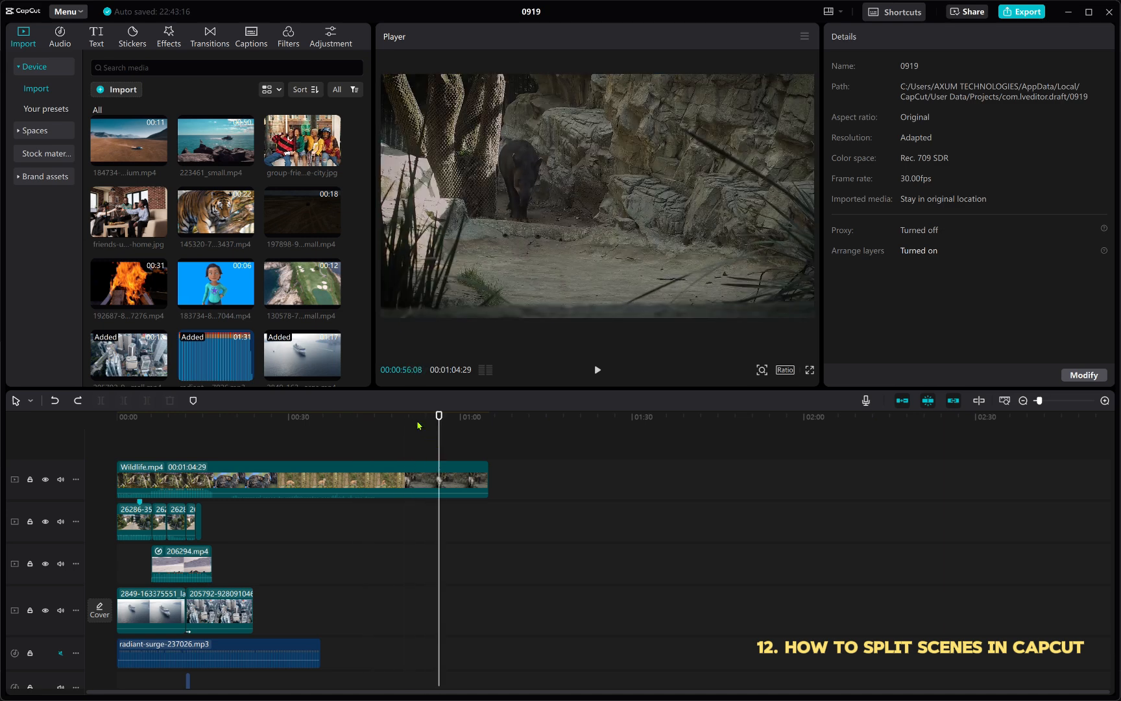
left_click(371, 418)
left_click(337, 417)
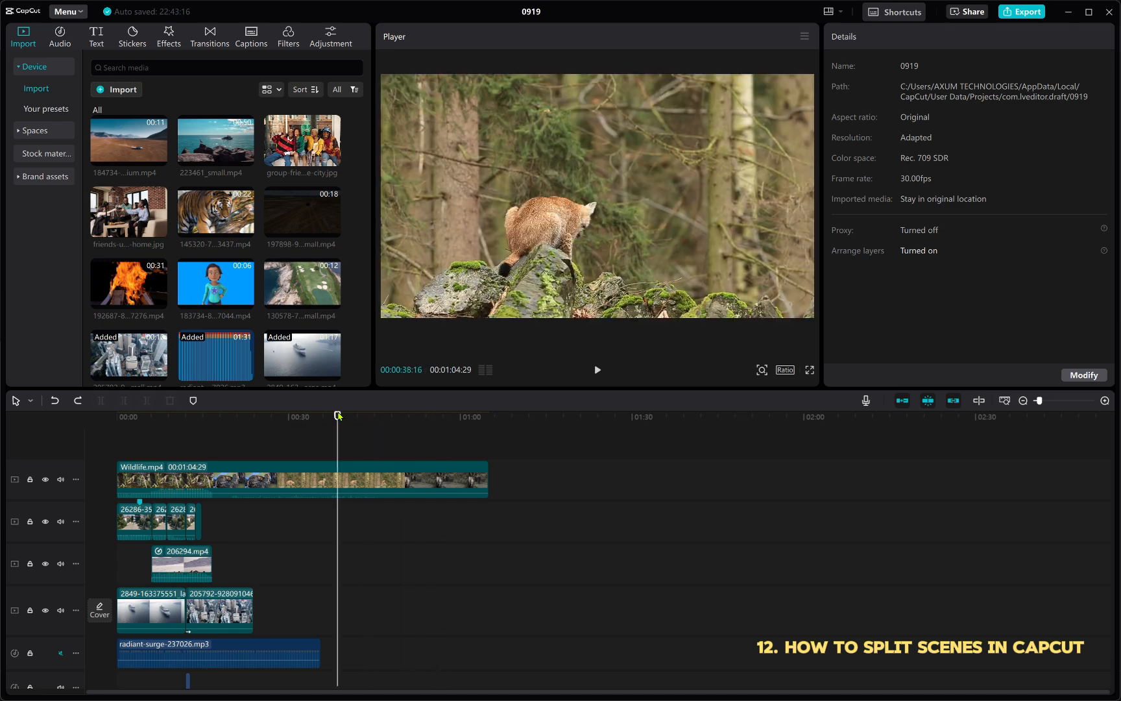
left_click(248, 416)
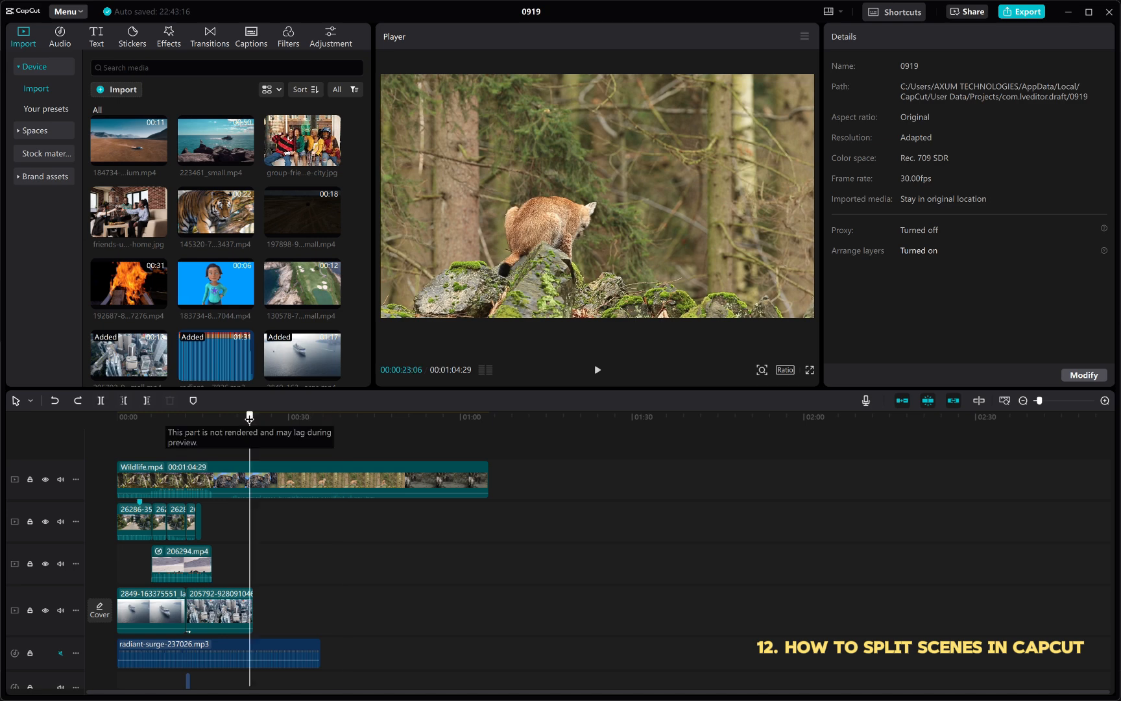
left_click(226, 416)
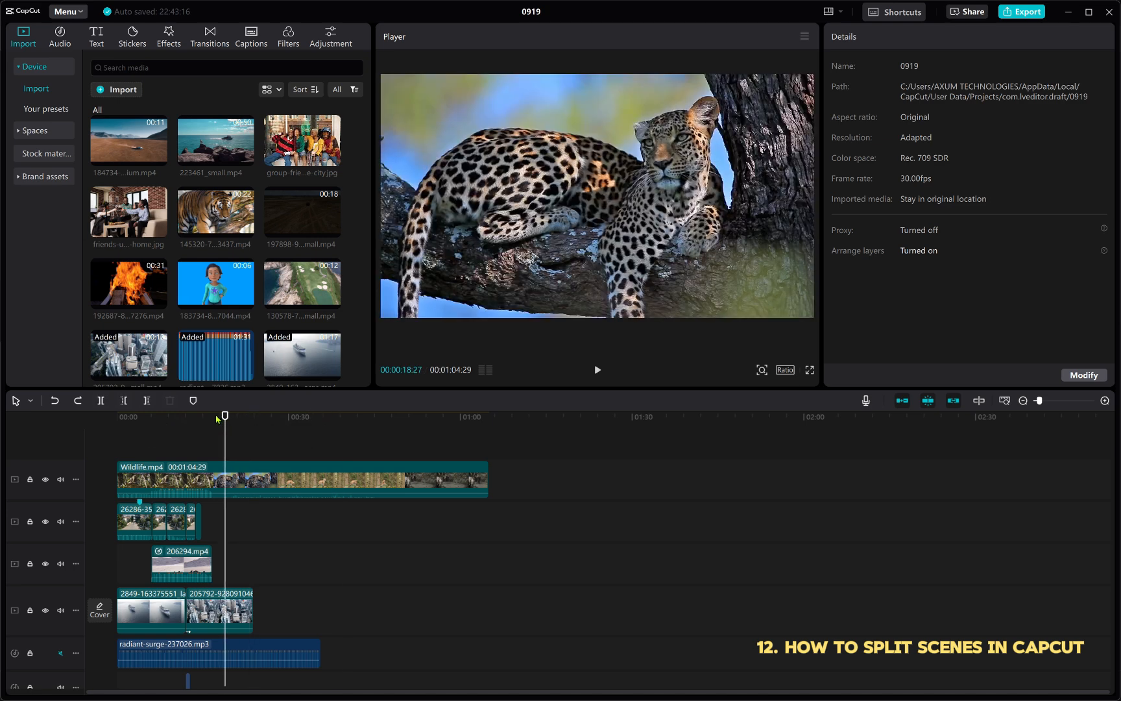
left_click(151, 418)
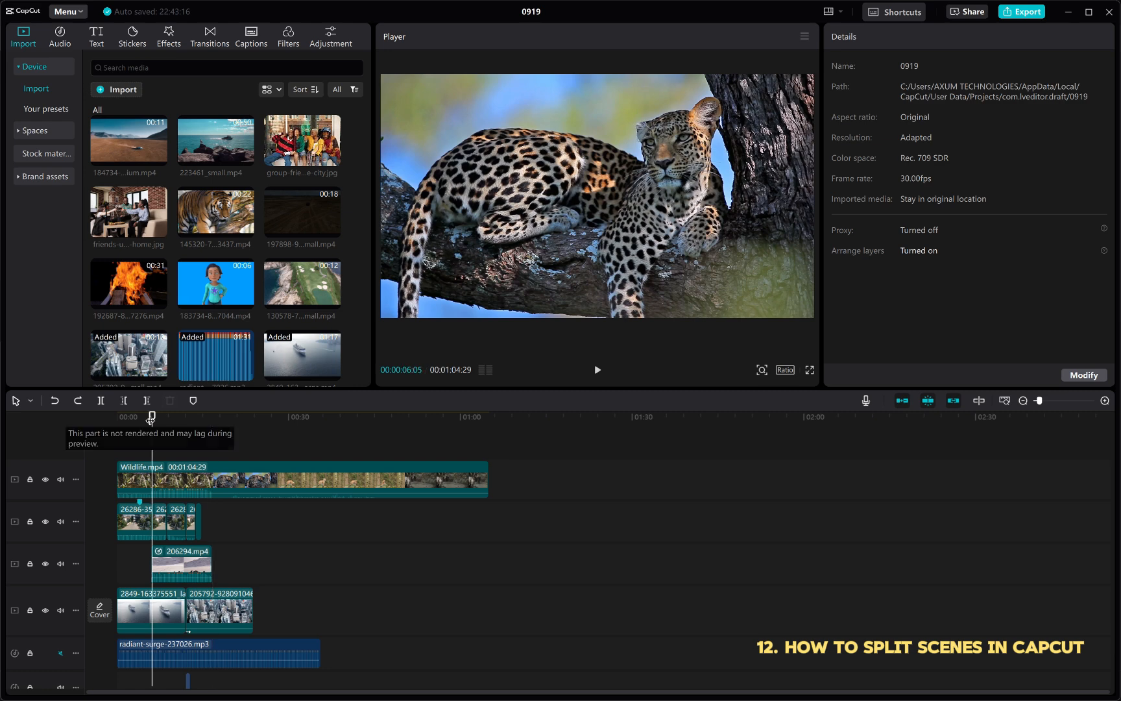
left_click_drag(151, 420, 233, 432)
left_click_drag(244, 439, 414, 492)
left_click(328, 435)
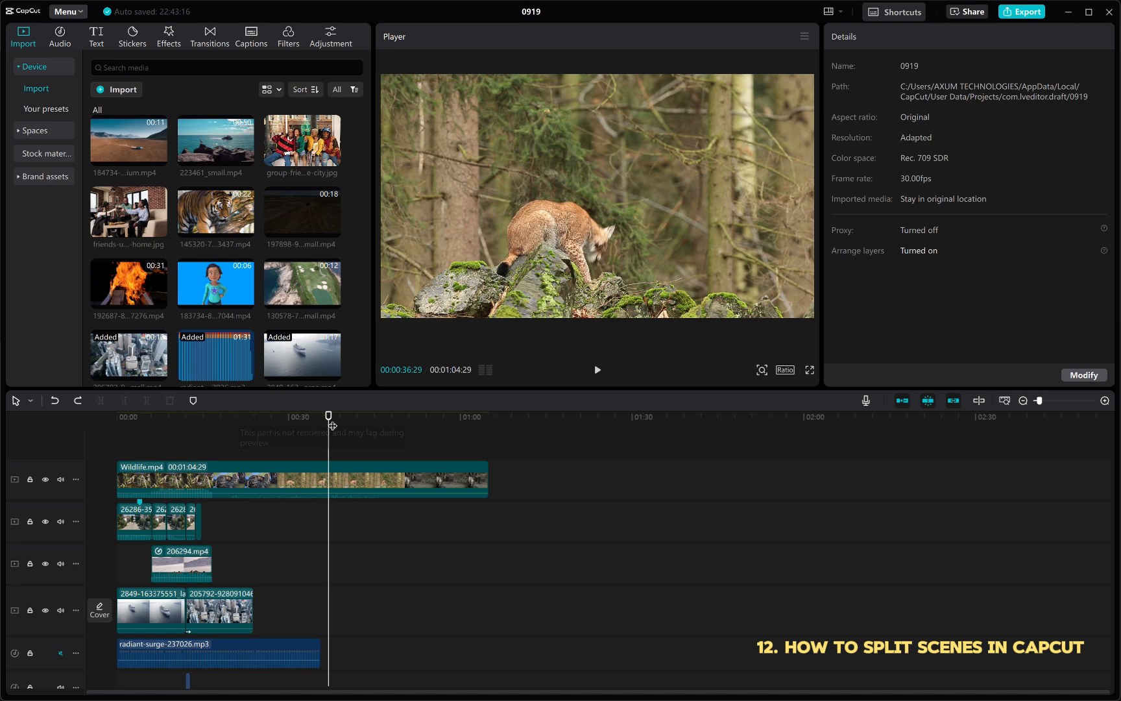
left_click_drag(328, 416, 83, 496)
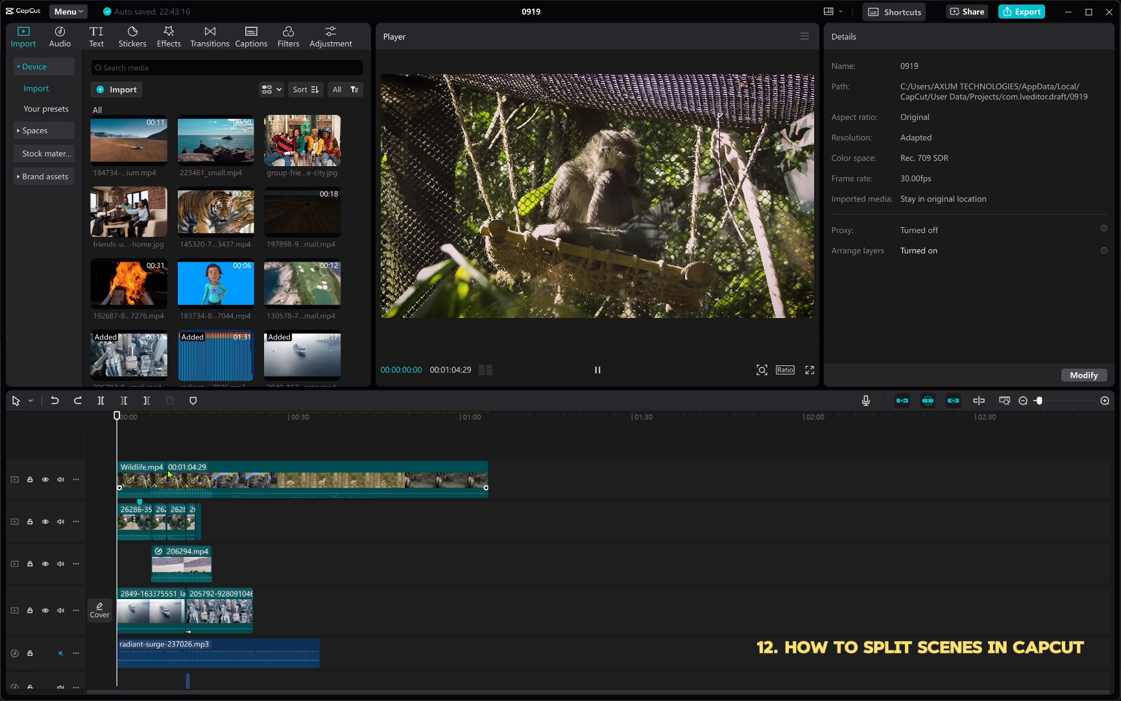
Split Wildlife.mp4 on the timeline into separate clips with the Split scenes command.
left_click(171, 475)
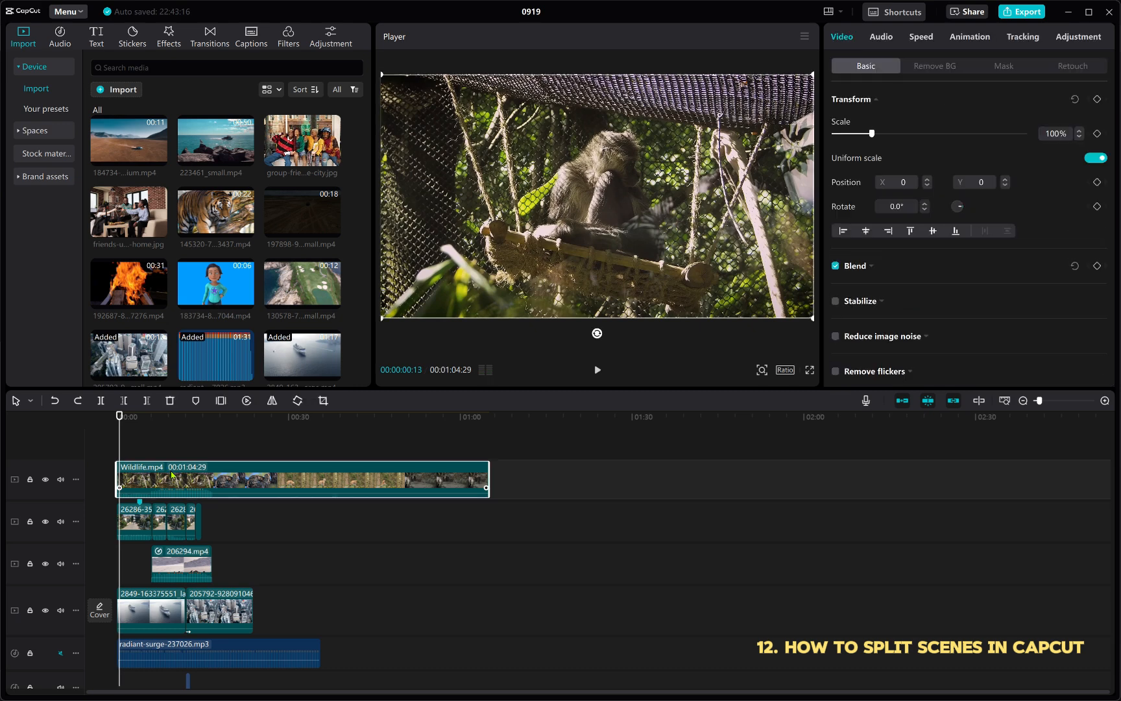
right_click(172, 475)
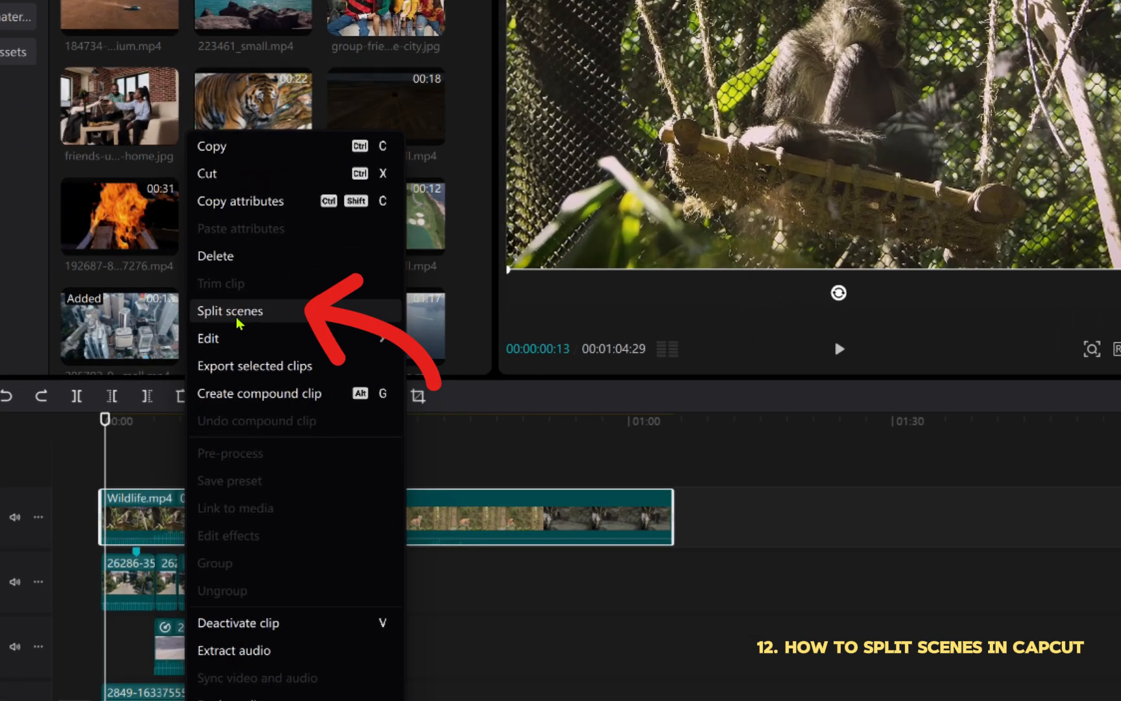
left_click(206, 351)
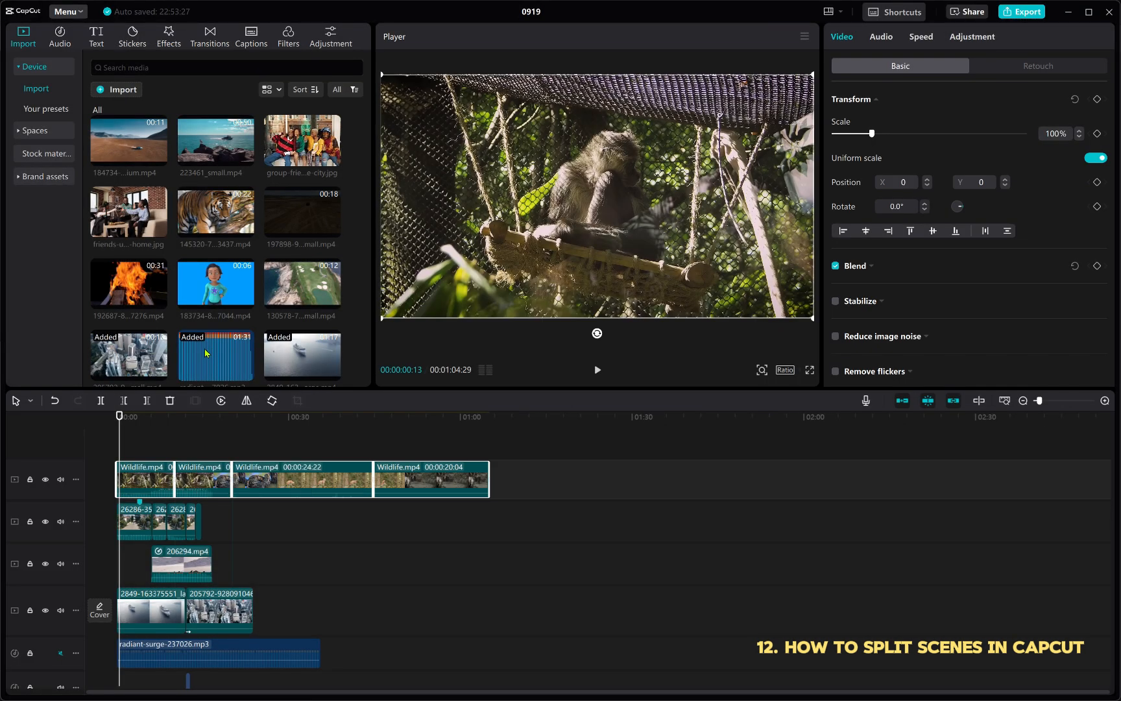
Select the second Wildlife.mp4 scene, play the footage from about 7 seconds, and mute the Wildlife.mp4 track.
left_click(192, 475)
left_click(159, 423)
key("space")
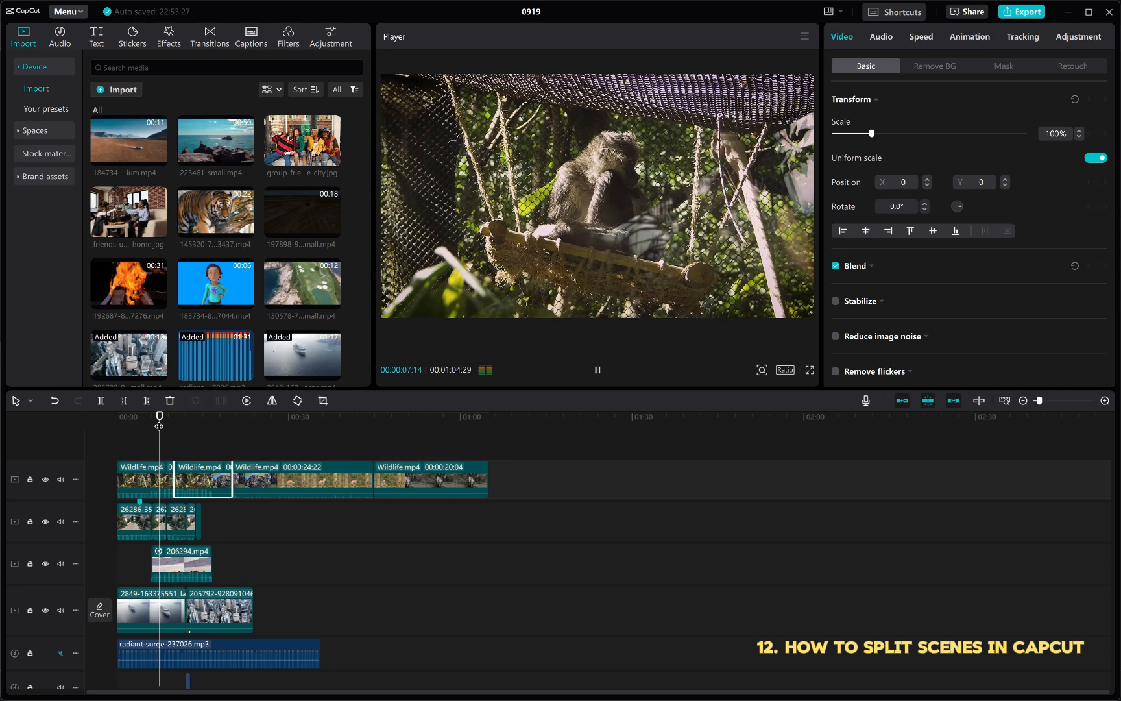
left_click(59, 480)
key("space")
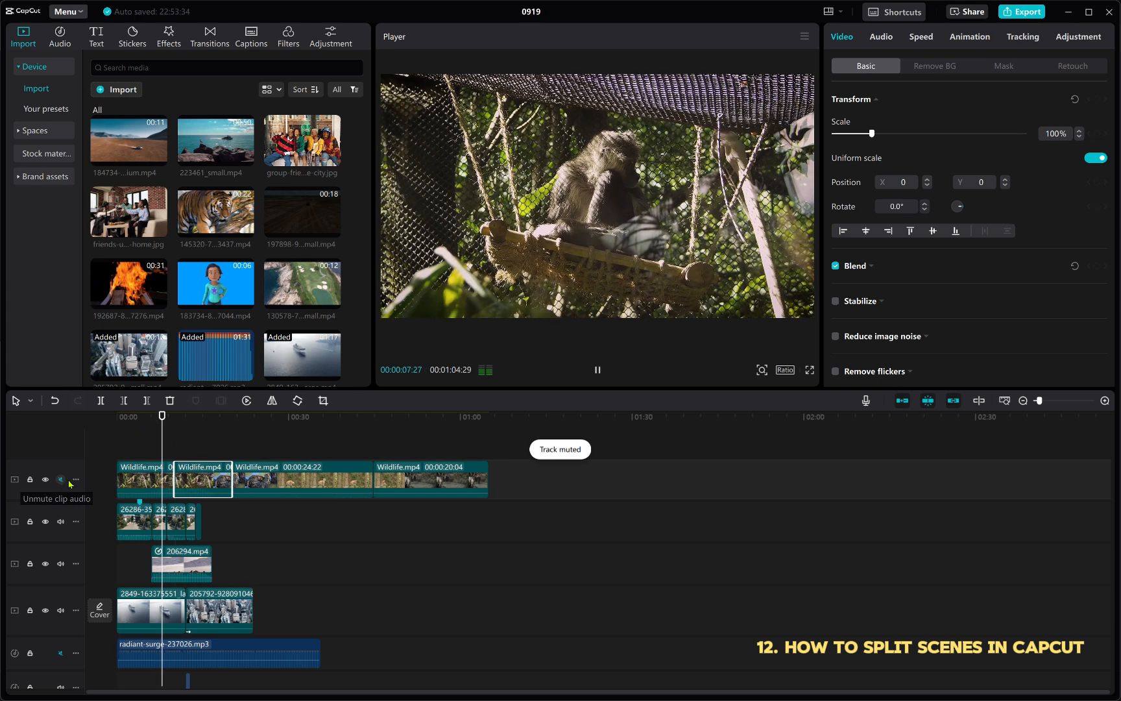
key("space")
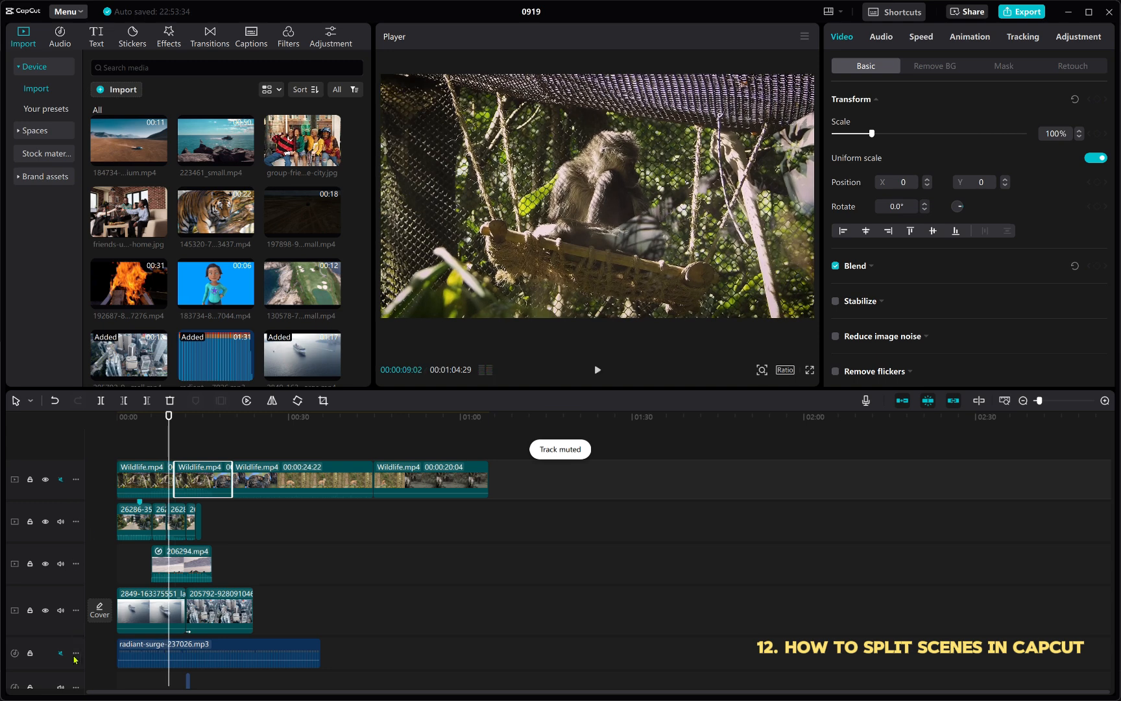
Mute the other three video tracks and play across the cut between the first two Wildlife.mp4 scenes.
left_click(61, 610)
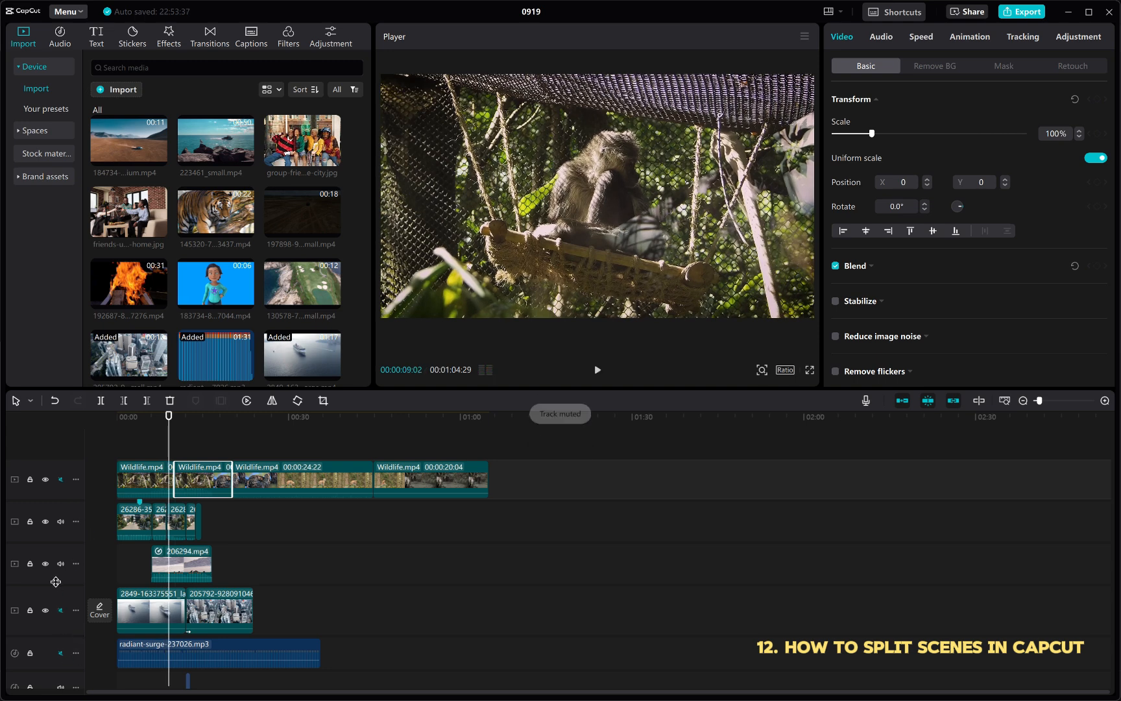
left_click(60, 521)
left_click(61, 563)
key("space")
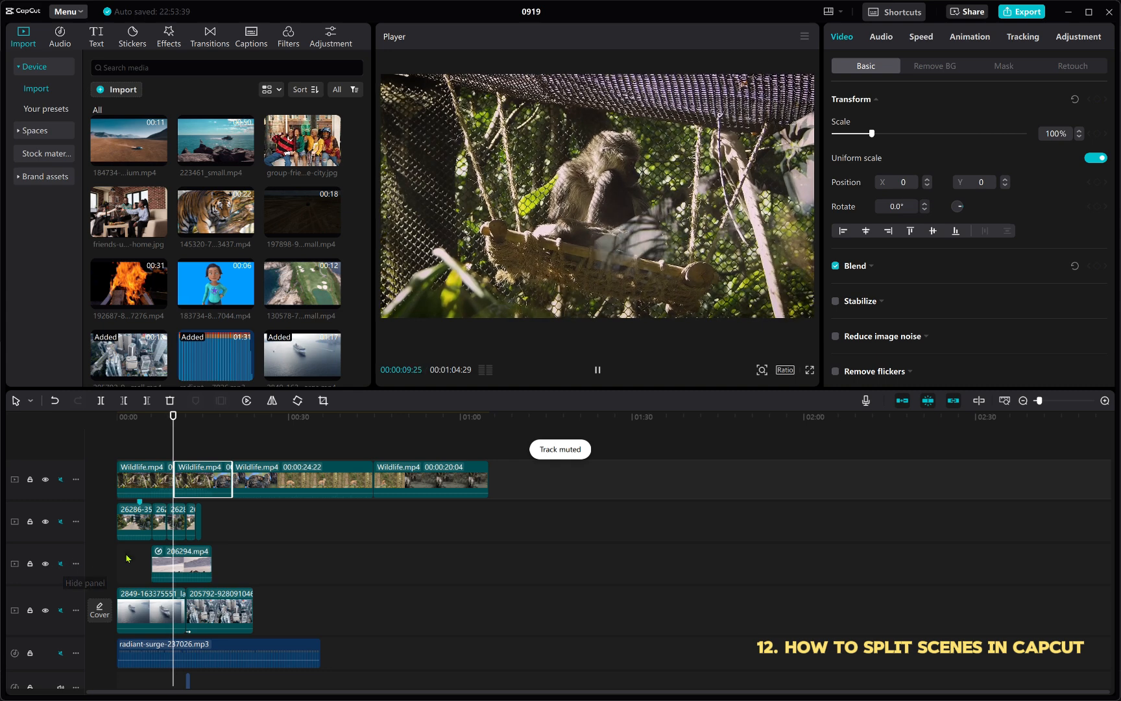
key("space")
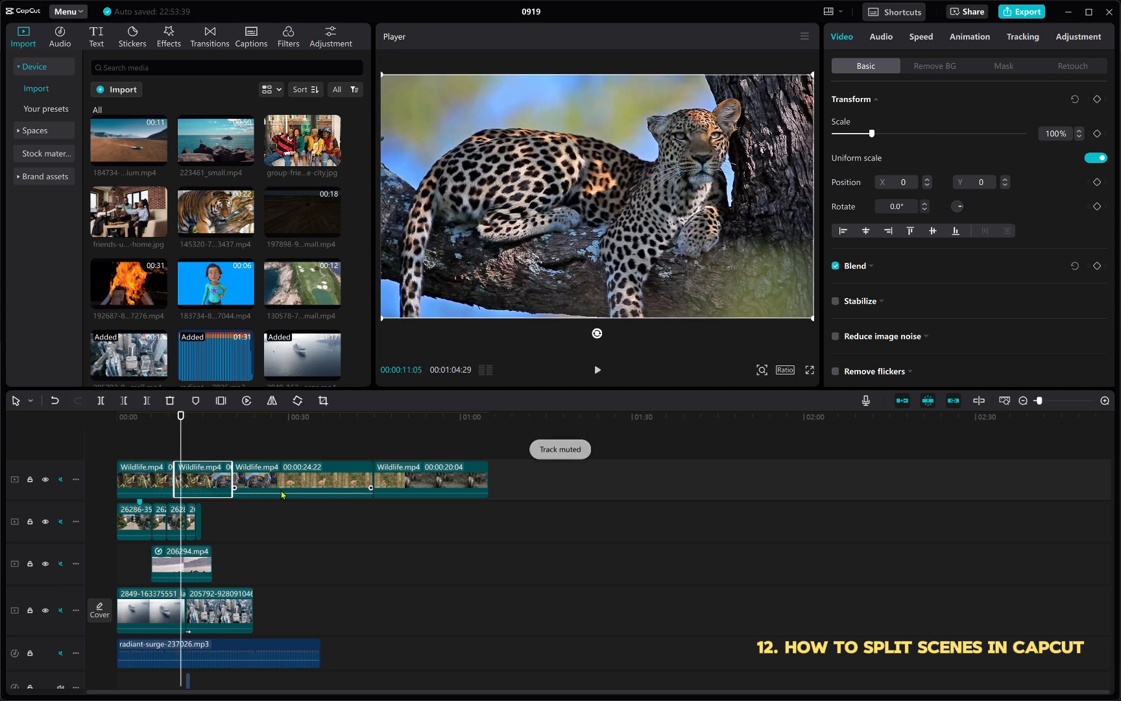
Try moving the split Wildlife.mp4 scenes apart to other tracks and times, and undo all the moves.
left_click_drag(281, 494, 559, 523)
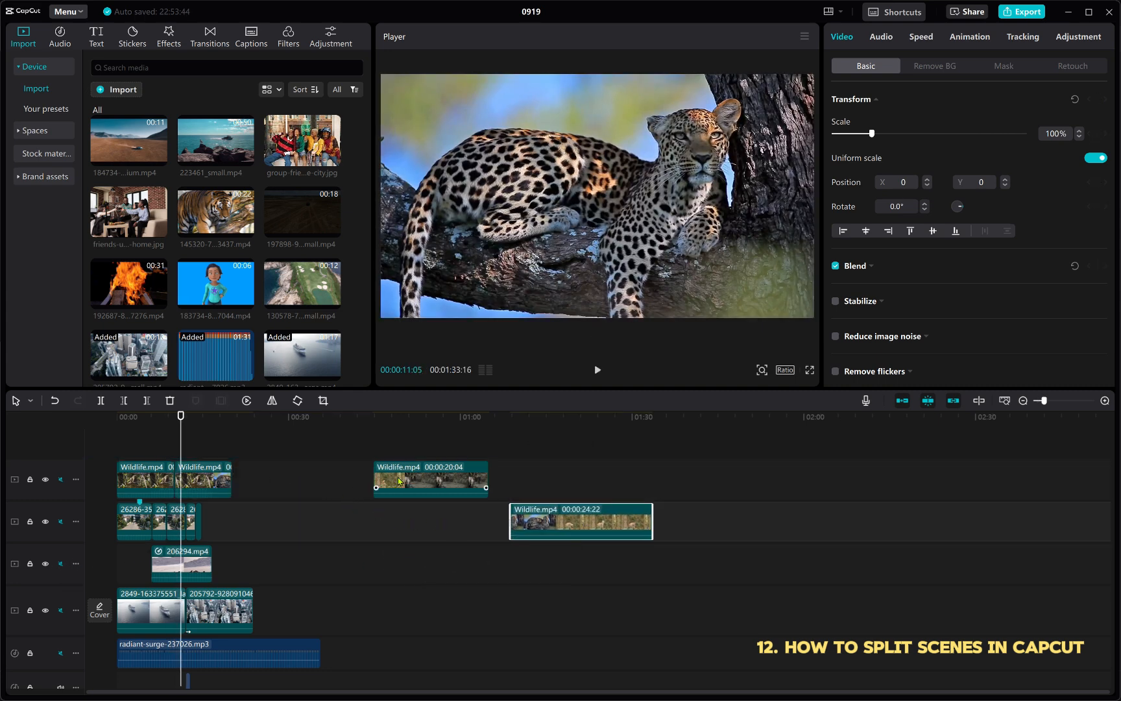
left_click_drag(399, 481, 317, 523)
left_click_drag(220, 483, 364, 605)
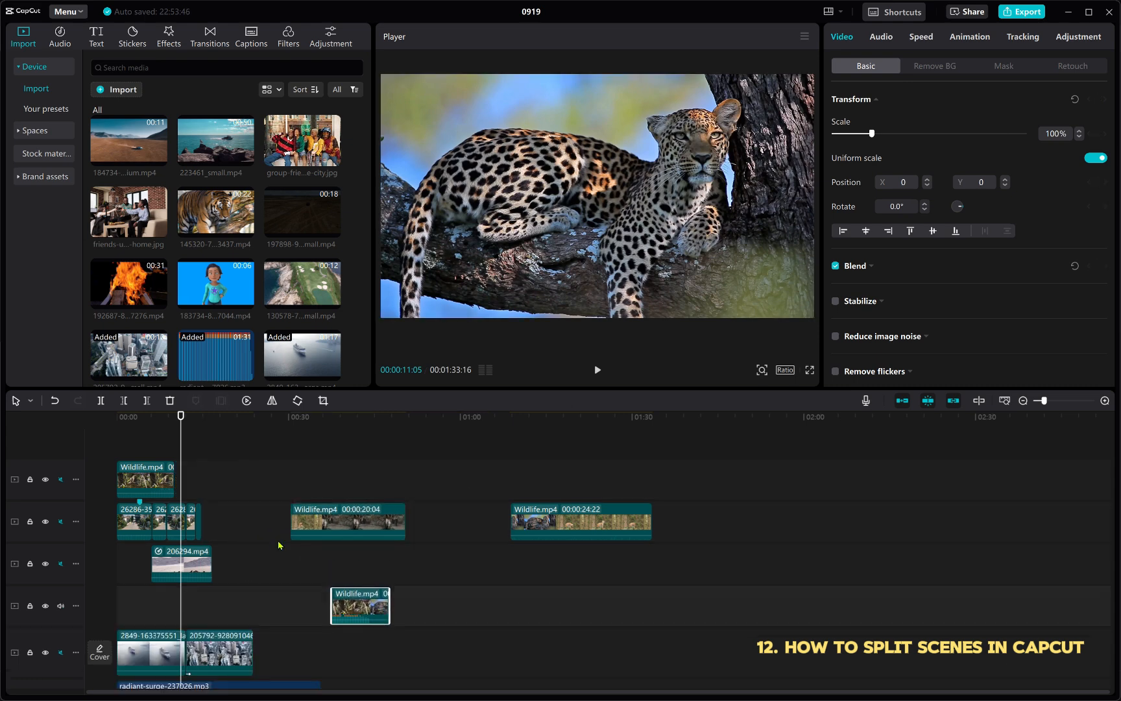
left_click_drag(150, 477, 334, 482)
key("ctrl+z")
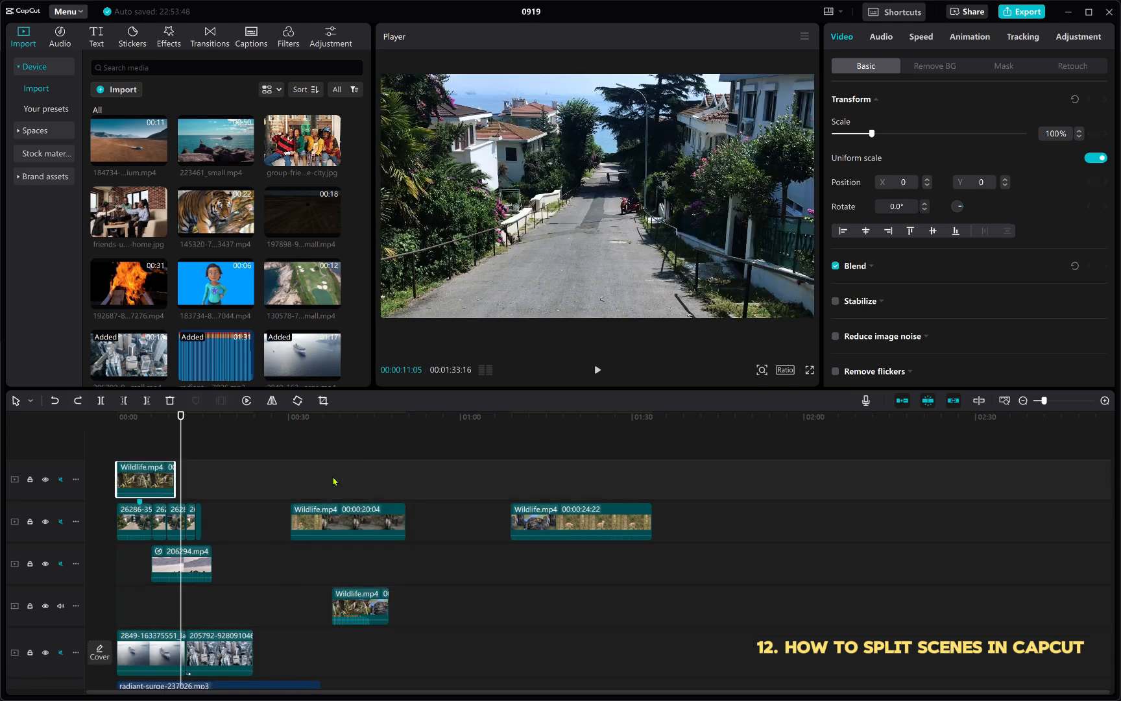
key("ctrl+z")
key("ctrl+z")
key("ctrl+z")
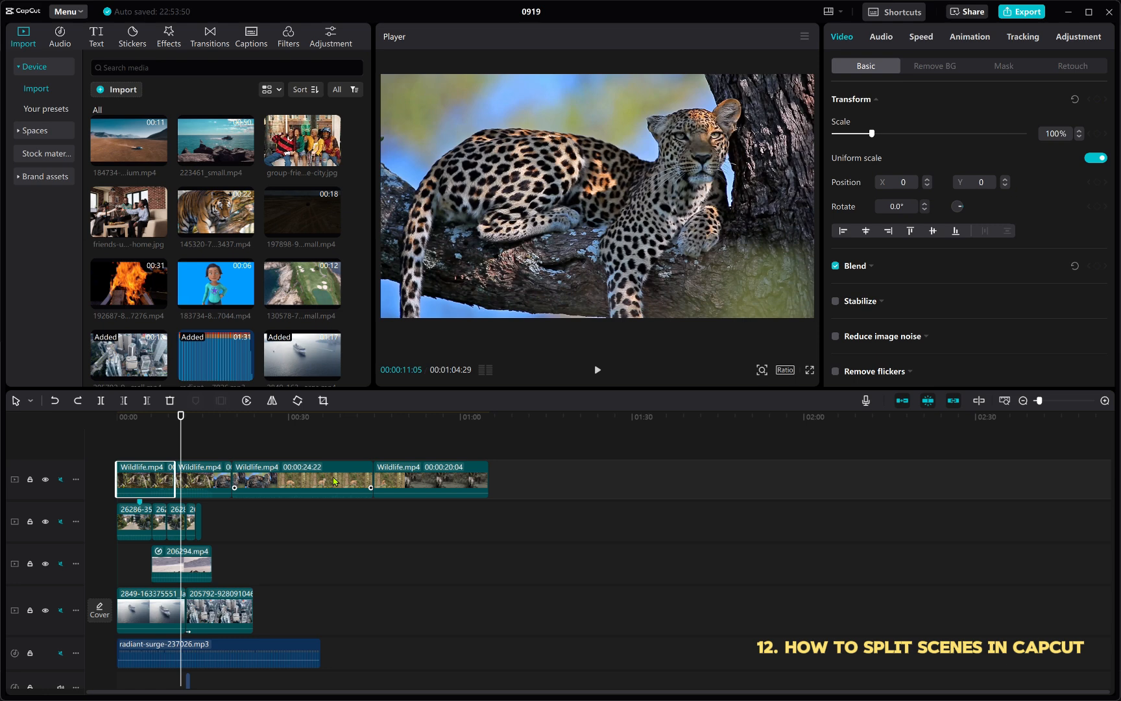
right_click(209, 479)
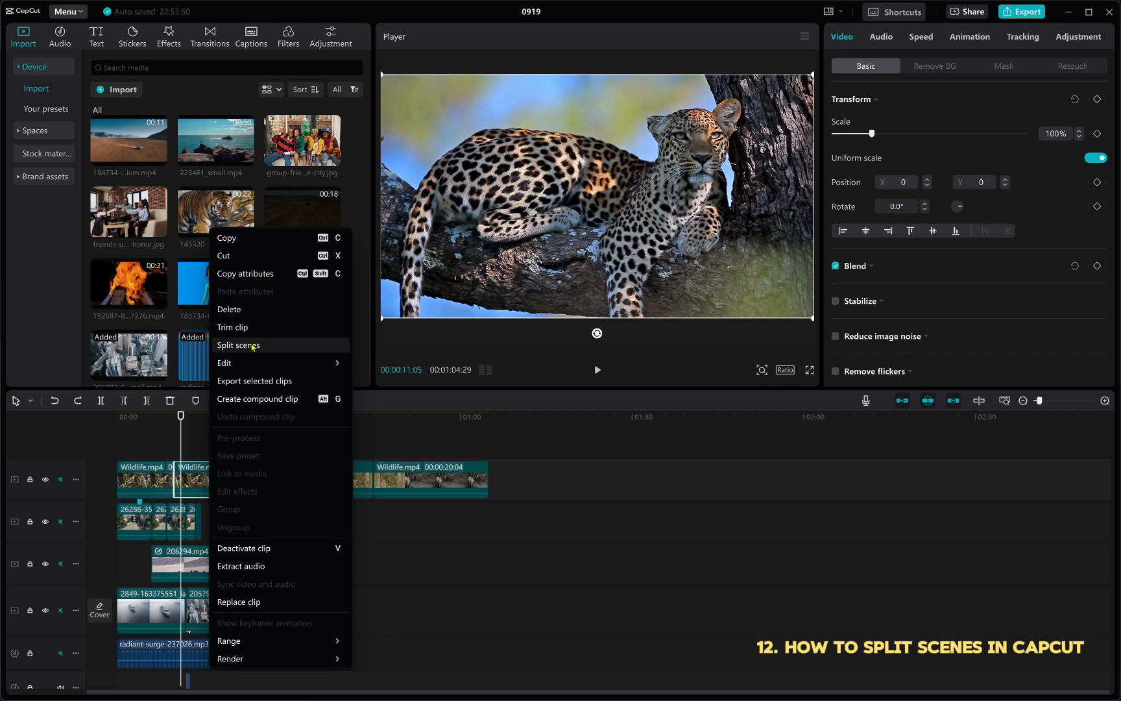
left_click(116, 448)
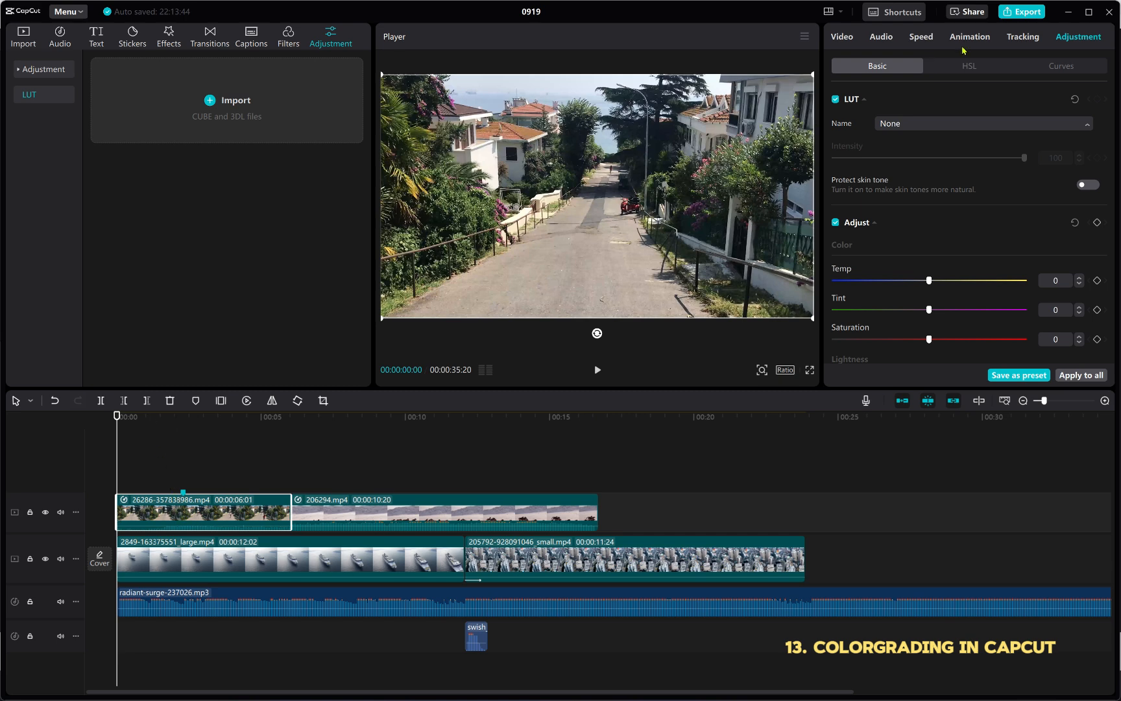
Remove the speed curve from the 26286-357838986.mp4 clip by setting its curve to None.
left_click(926, 36)
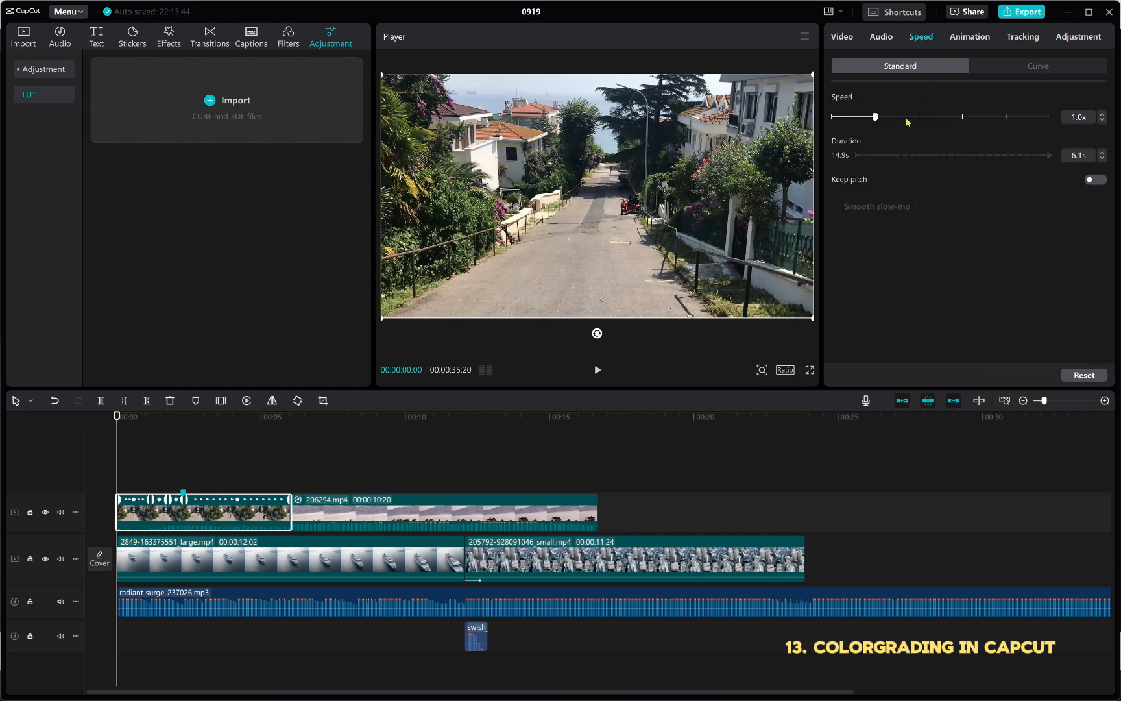
left_click(1010, 69)
left_click(852, 110)
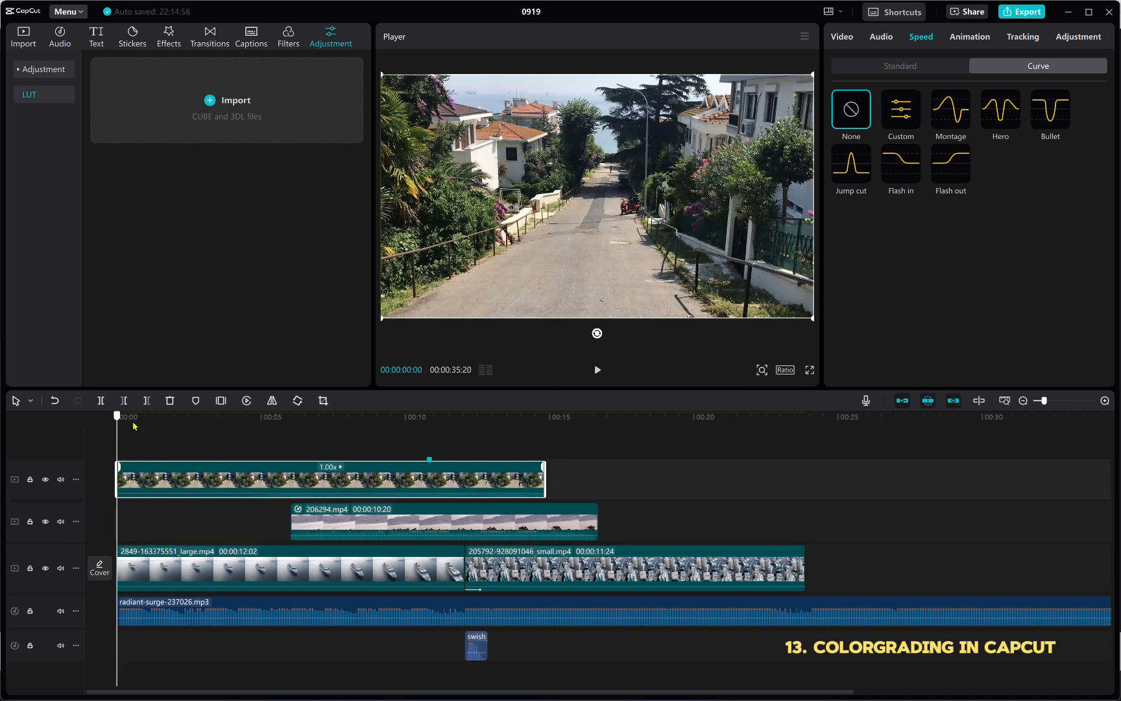
Play the footage from the start and mute the radiant-surge-237026.mp3 music track.
left_click_drag(117, 416, 120, 505)
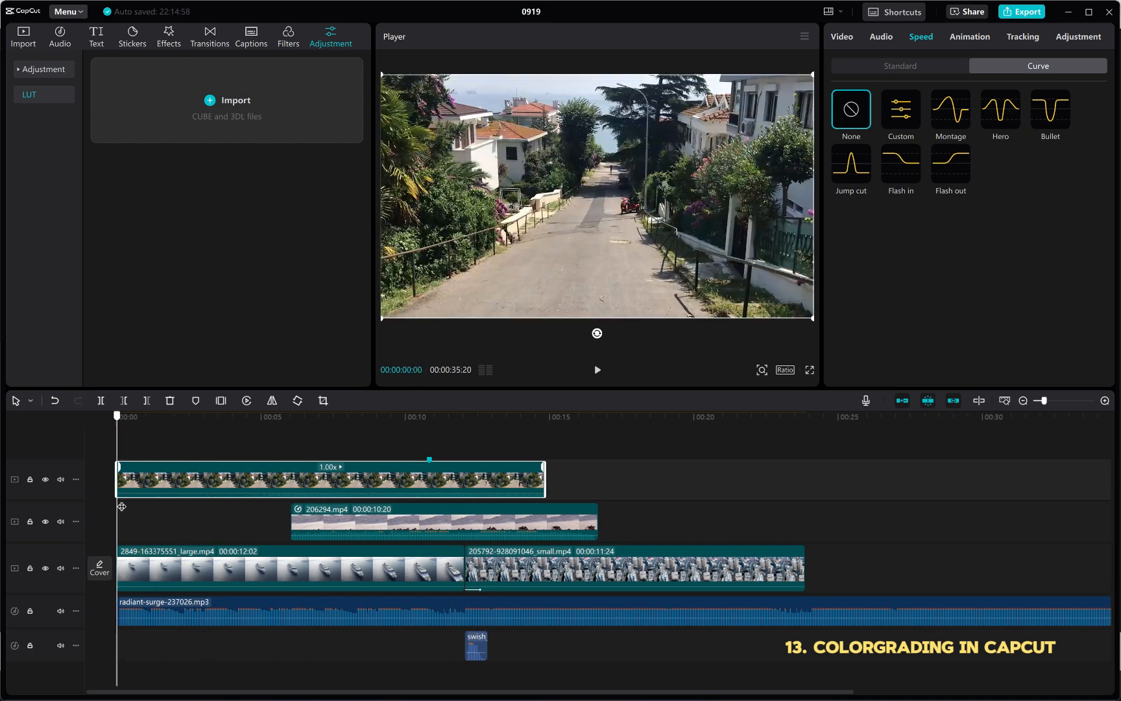
key("space")
key("space")
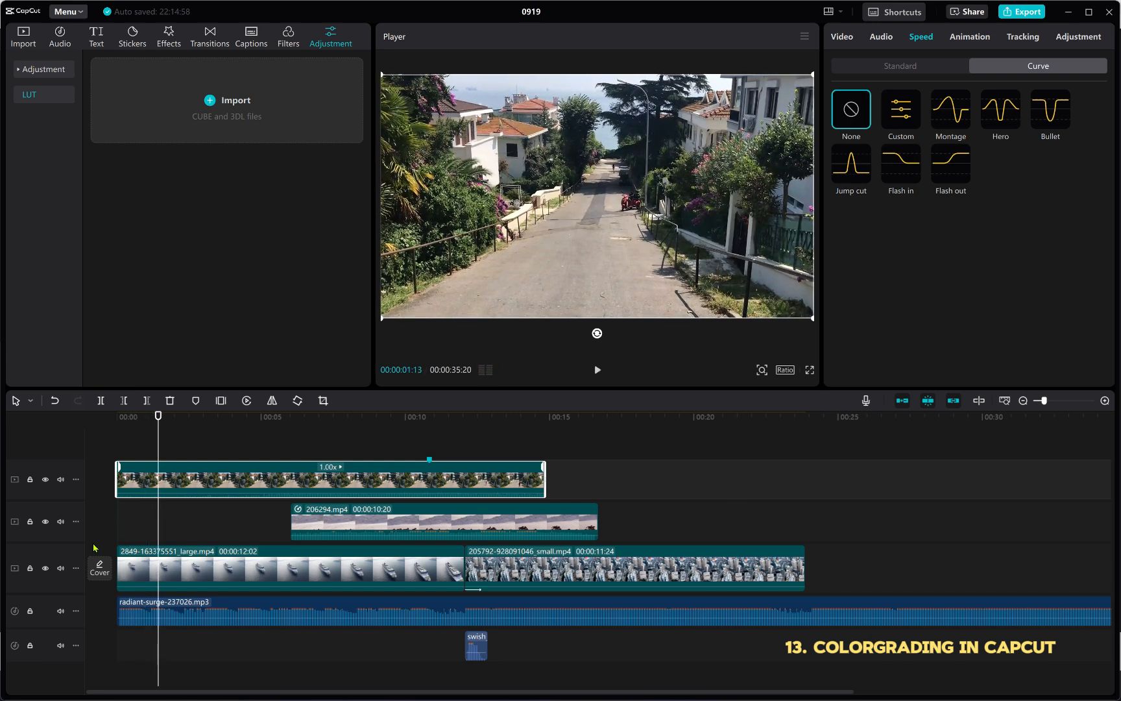
left_click(60, 611)
key("space")
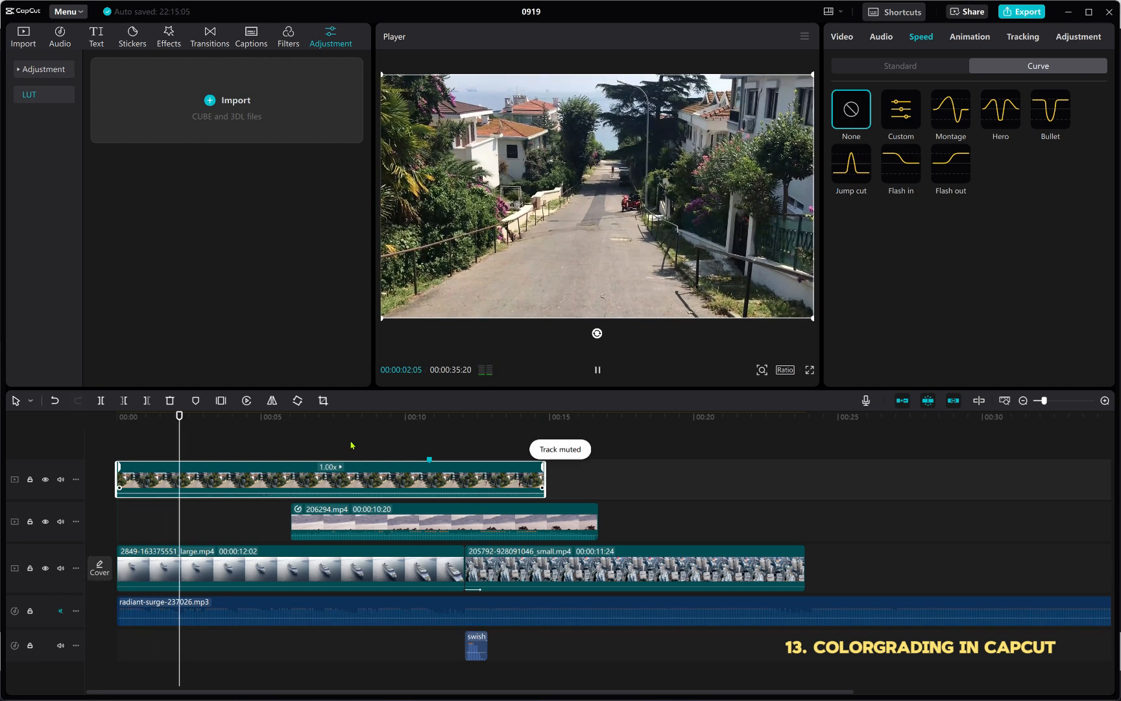
key("space")
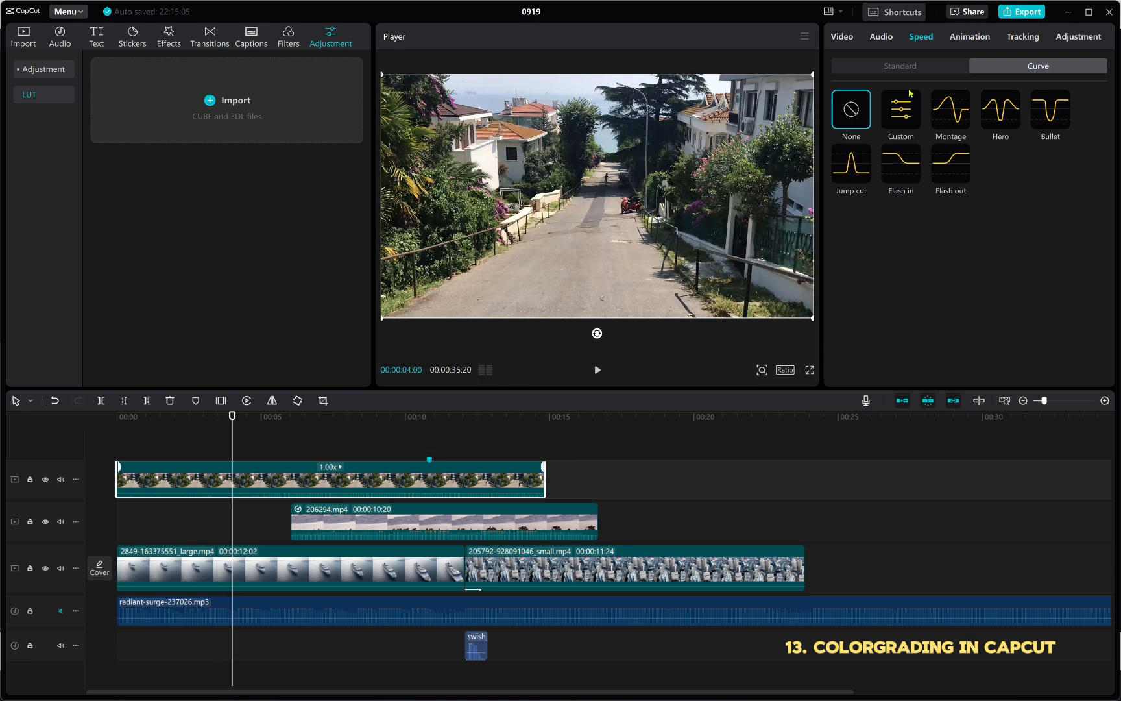
Turn off Reverse for the 26286-357838986.mp4 clip and check its playback from the start of the timeline.
right_click(269, 490)
left_click(247, 400)
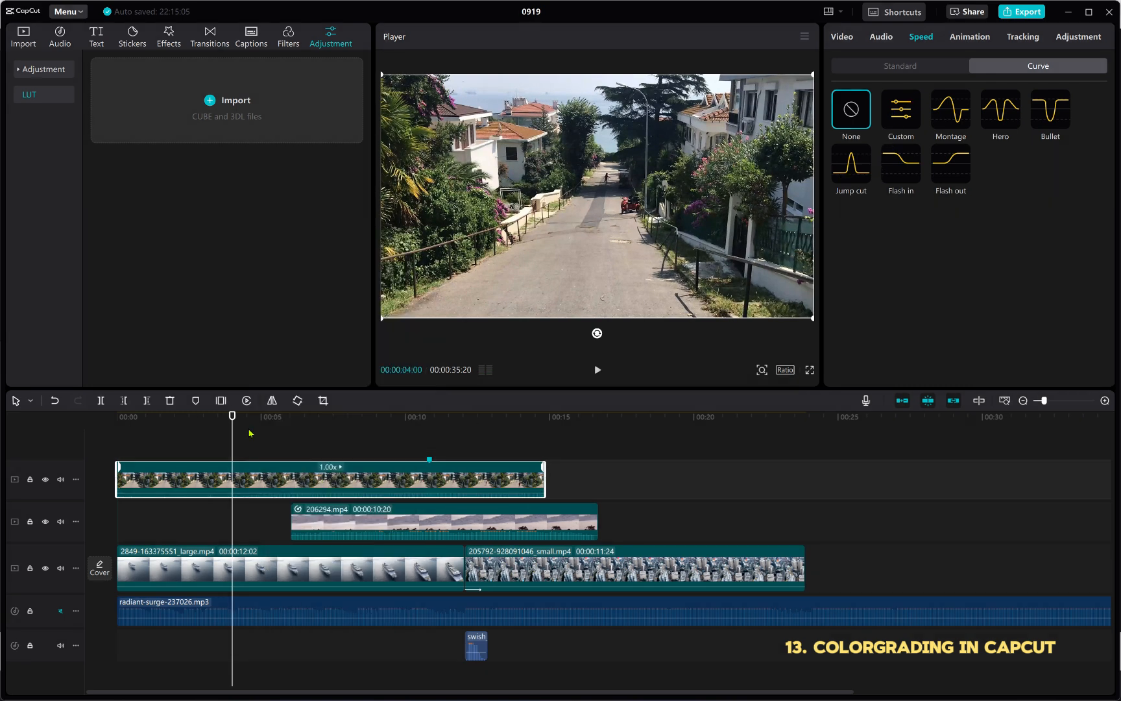
left_click_drag(232, 419, 125, 441)
key("space")
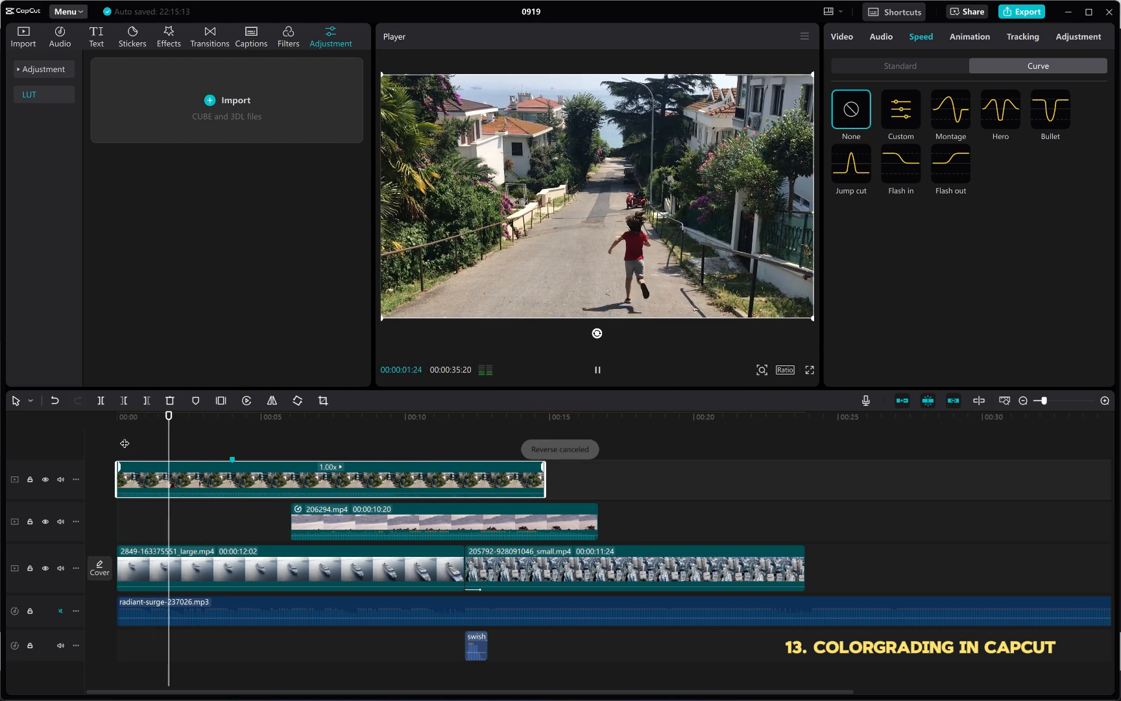
key("space")
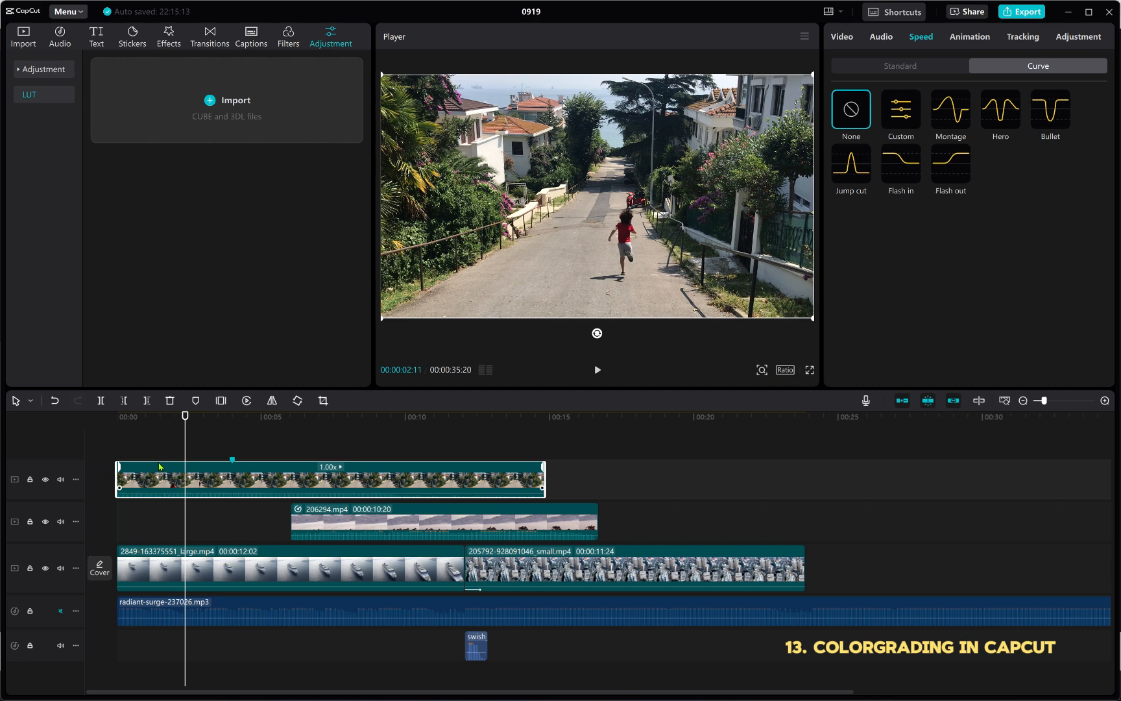
left_click_drag(185, 416, 118, 419)
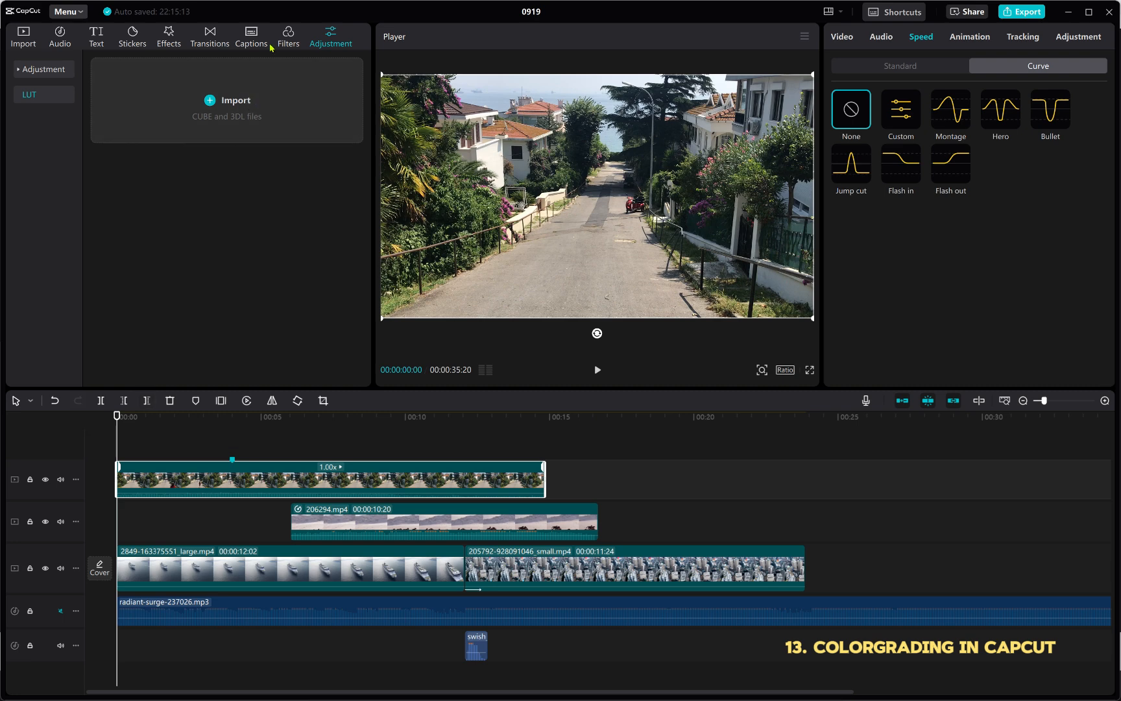
Set the 26286-357838986.mp4 clip's Exposure to -6 and Contrast to 12 in its basic color adjustments.
left_click(317, 41)
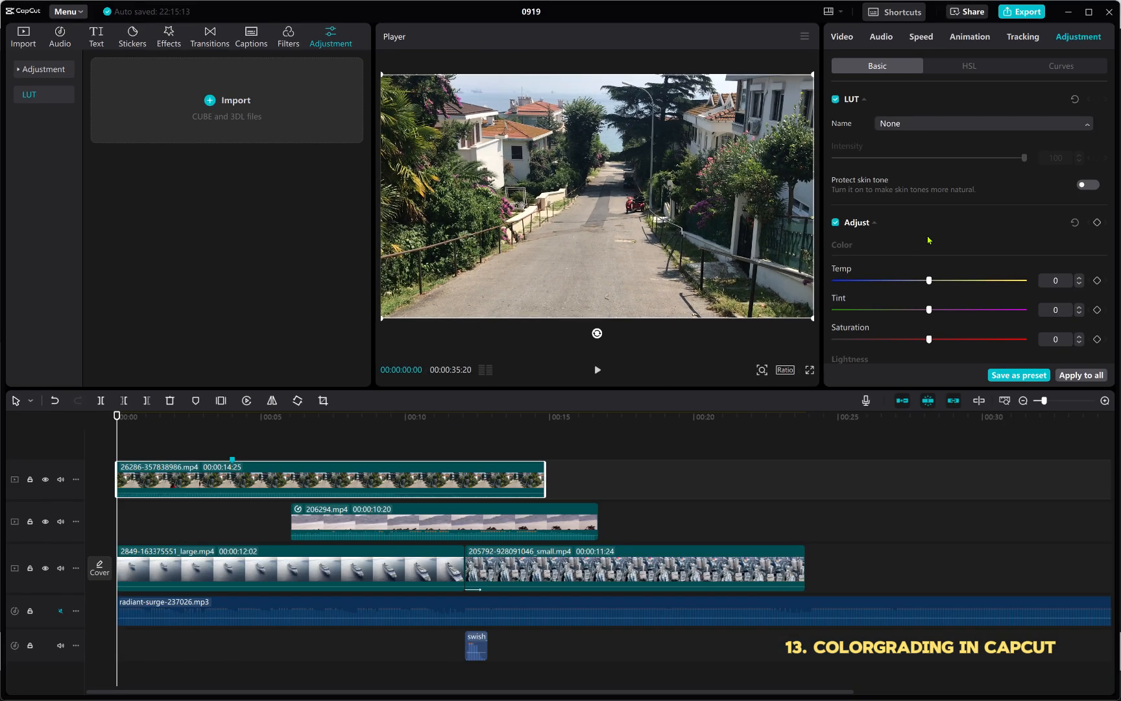
scroll(929, 240, "down", 3)
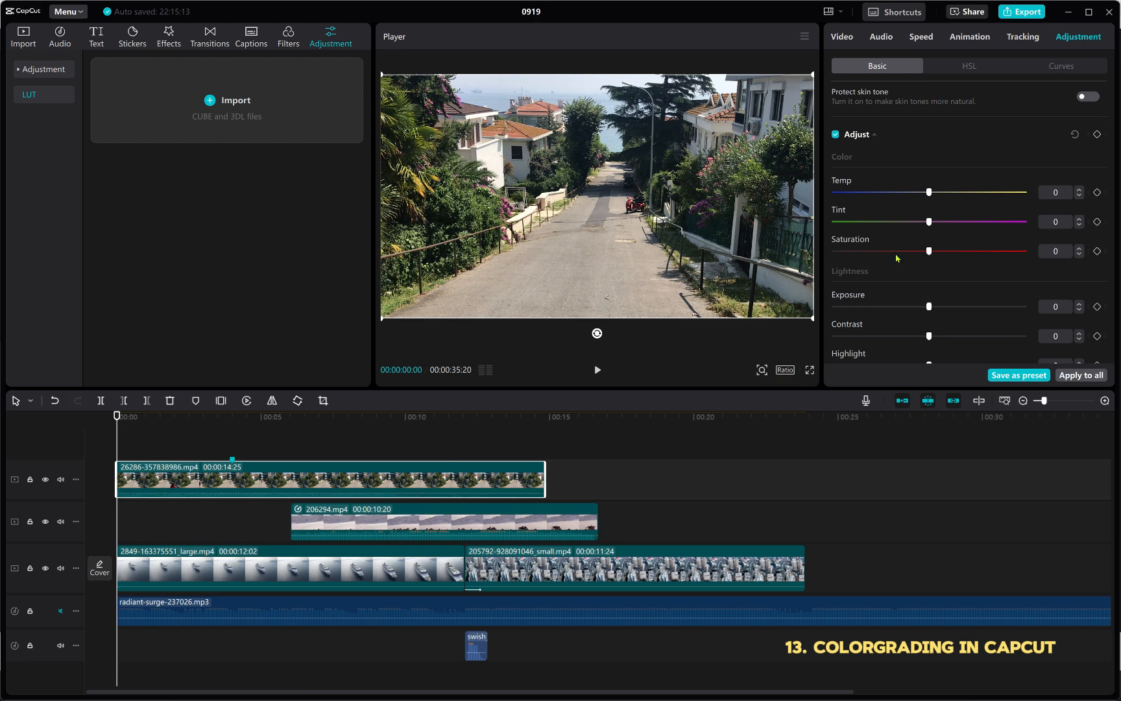
scroll(909, 258, "down", 3)
scroll(910, 258, "down", 2)
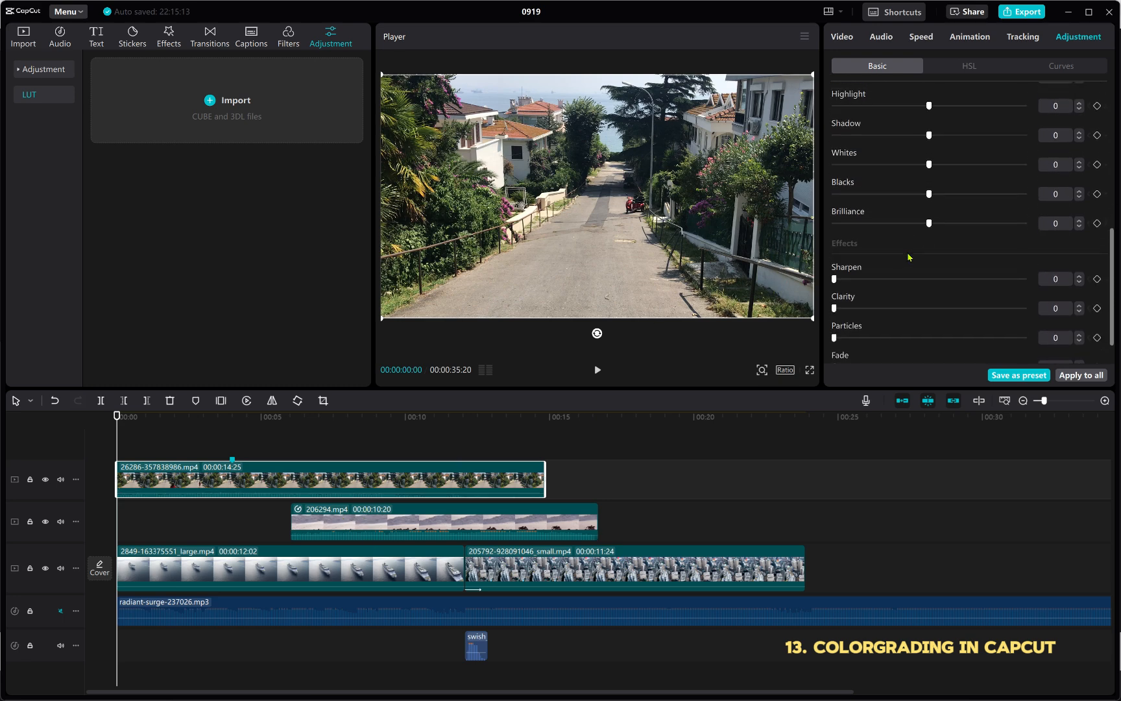
scroll(912, 257, "up", 2)
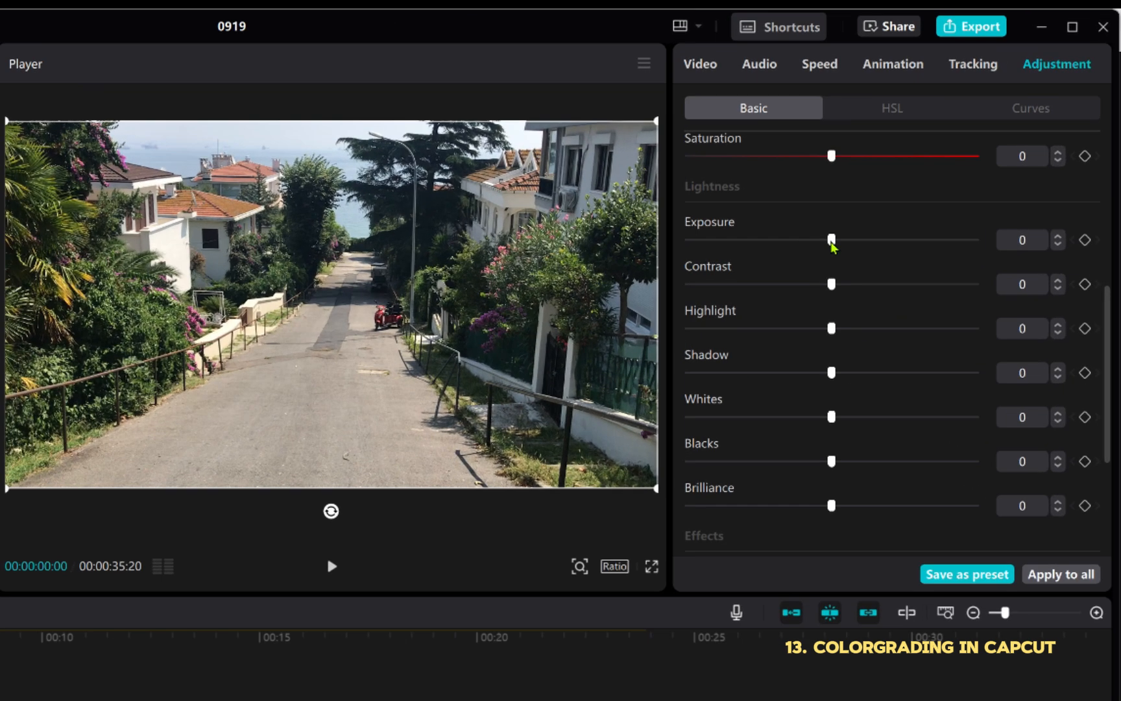
left_click_drag(832, 246, 866, 298)
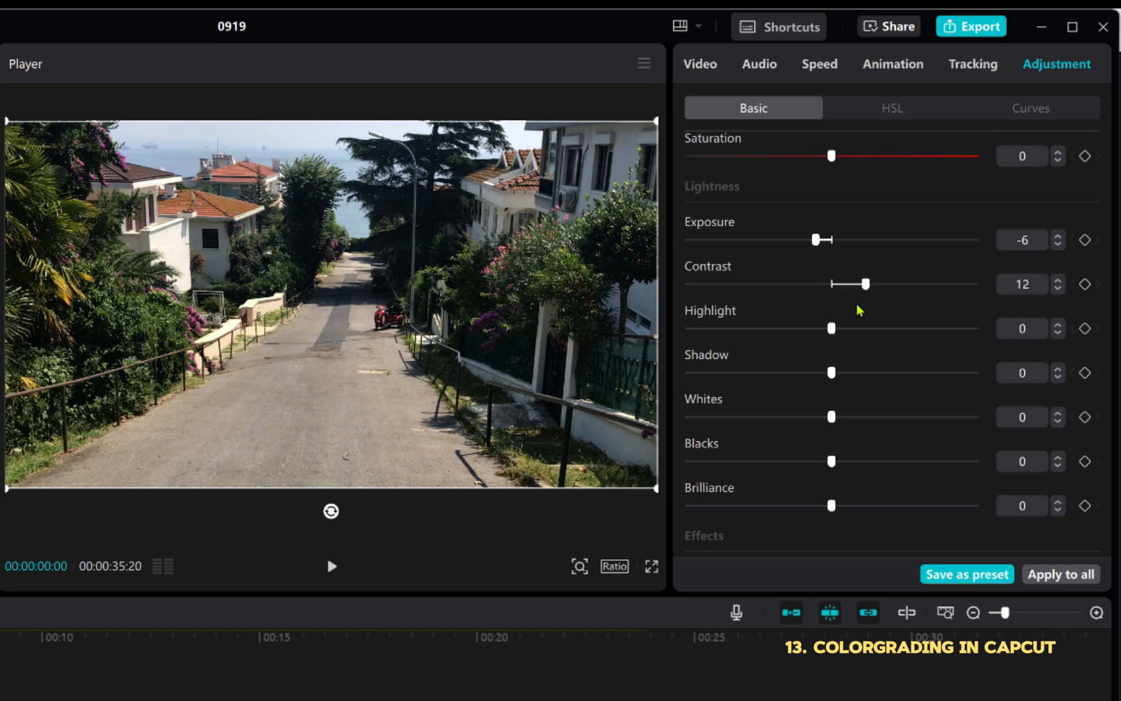
scroll(841, 350, "down", 1)
scroll(840, 352, "up", 1)
scroll(840, 352, "up", 5)
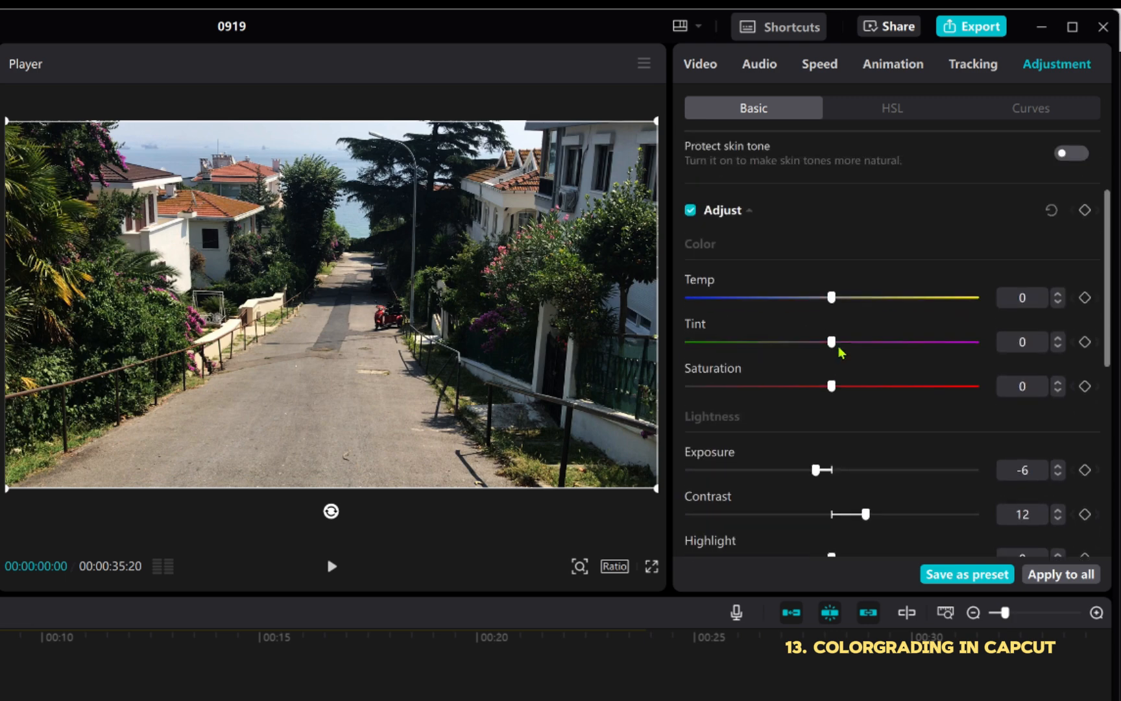
Add a control point near the middle of the clip's Red curve, keeping it close to the original diagonal.
scroll(839, 352, "down", 2)
scroll(840, 352, "down", 4)
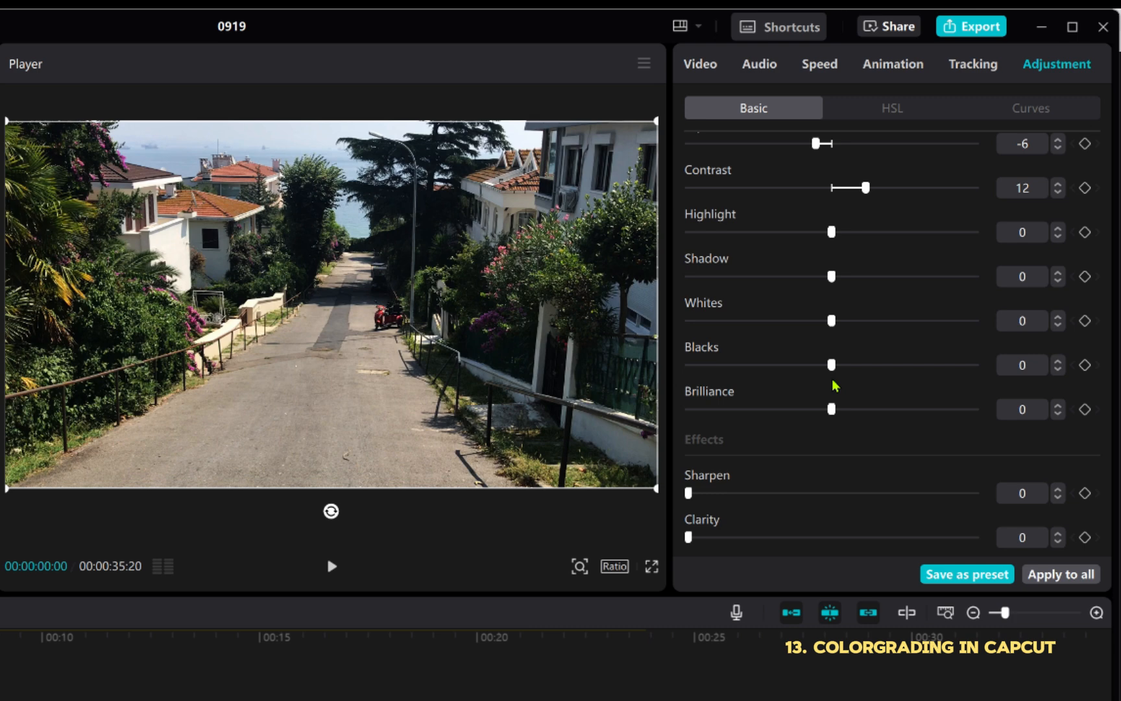
scroll(835, 385, "down", 3)
scroll(840, 367, "up", 2)
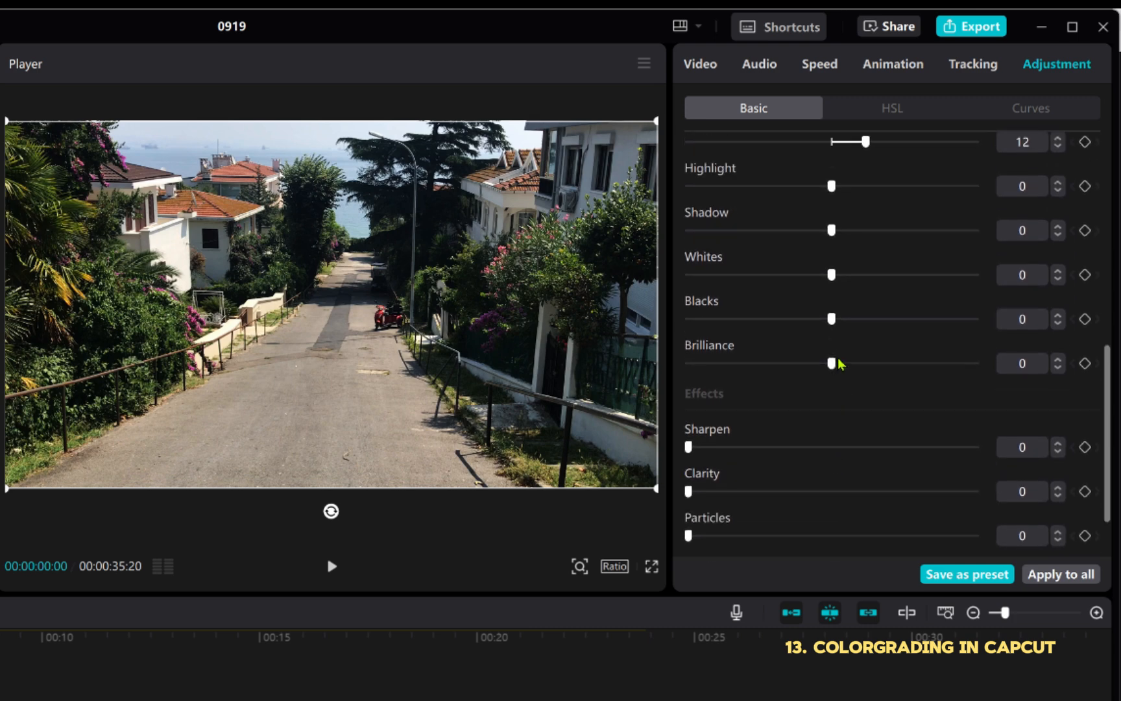
scroll(841, 363, "up", 2)
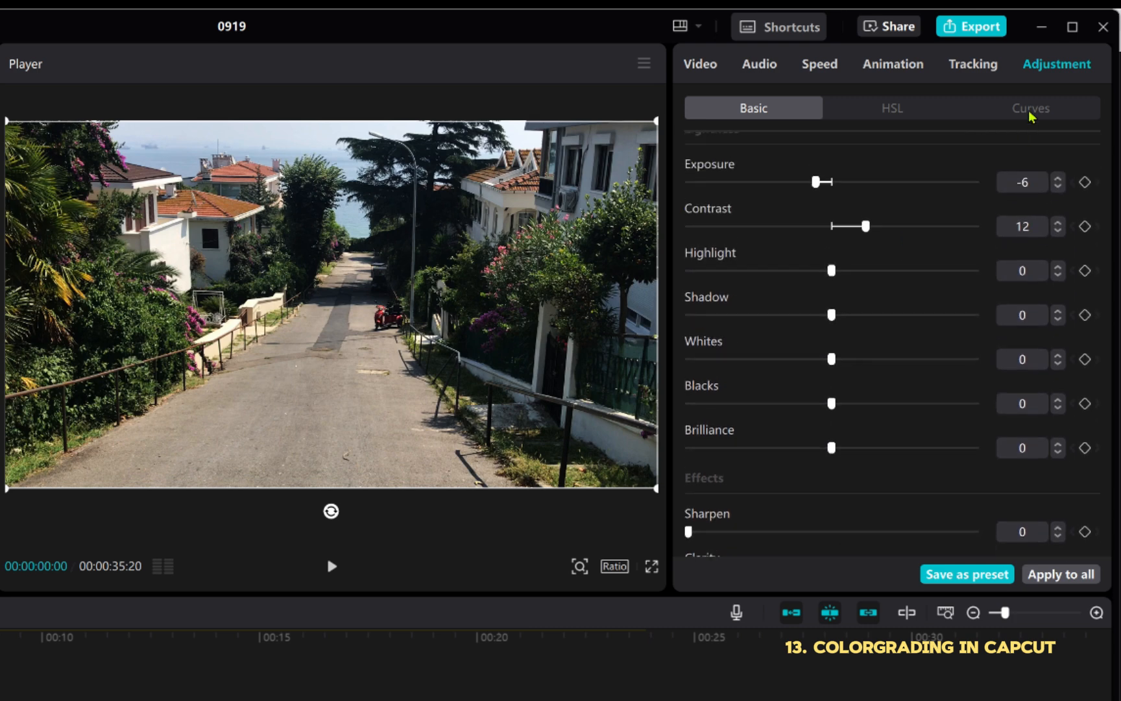
left_click(1031, 114)
scroll(880, 239, "down", 3)
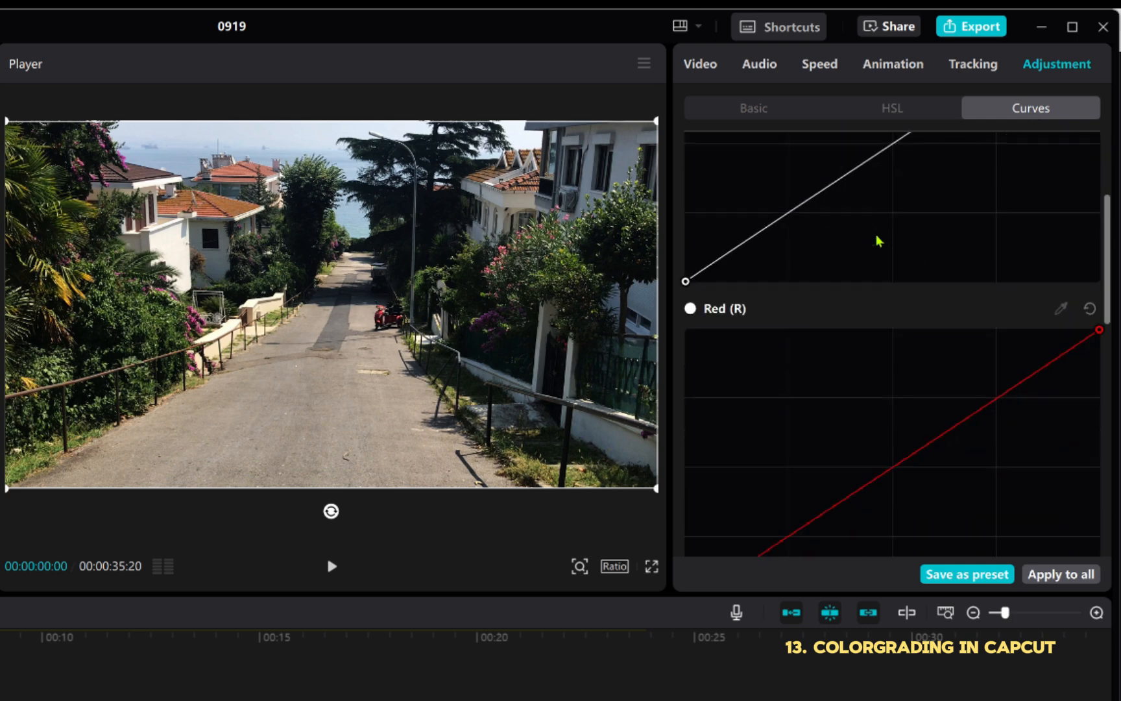
scroll(873, 298, "down", 3)
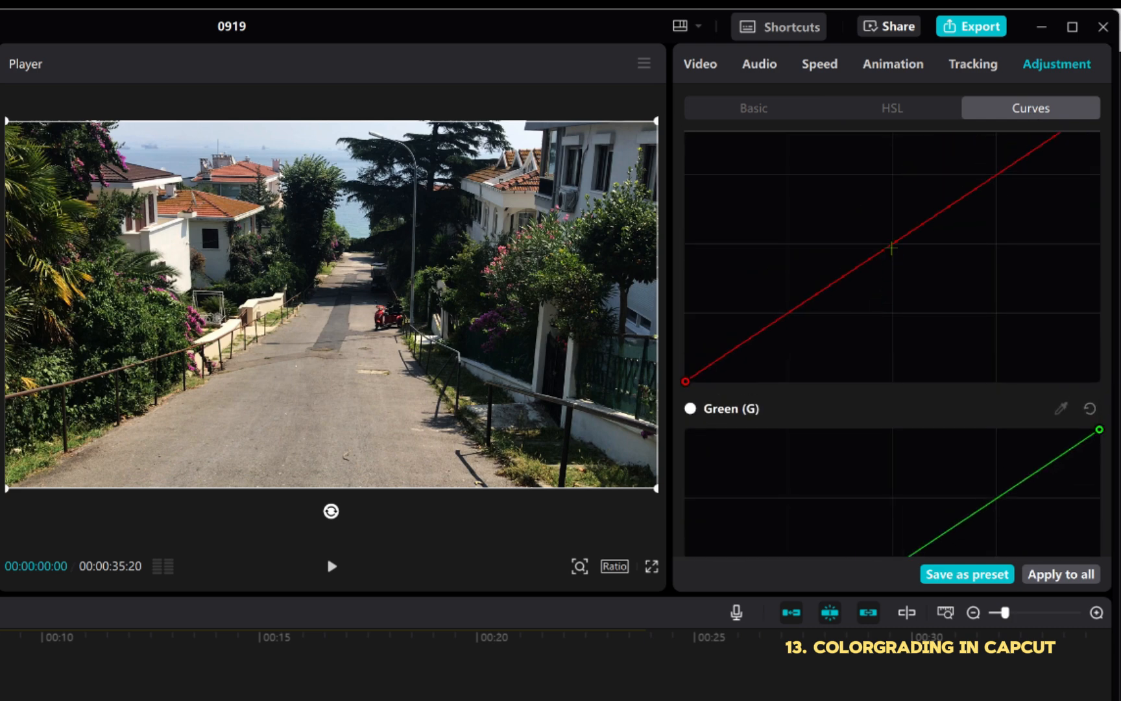
mouse_move(892, 248)
left_mouse_down()
mouse_move(883, 243)
mouse_move(896, 247)
left_mouse_up()
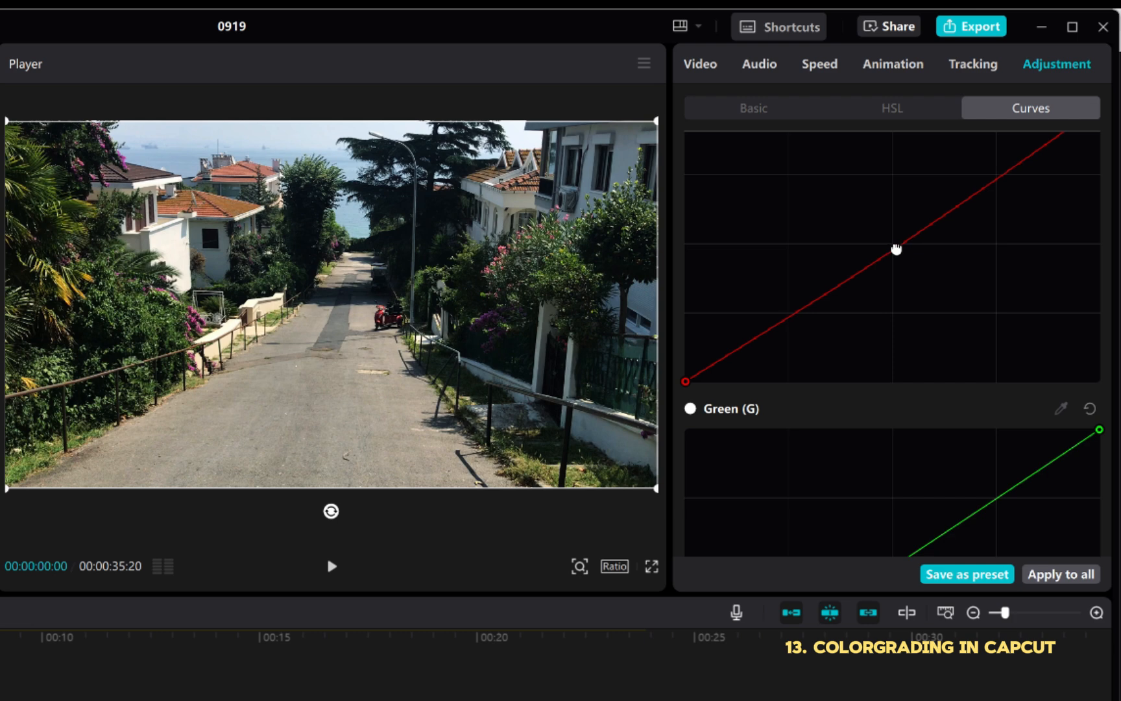
Lower the saturation of the orange tones in the clip's HSL adjustment to -36.
left_click(871, 117)
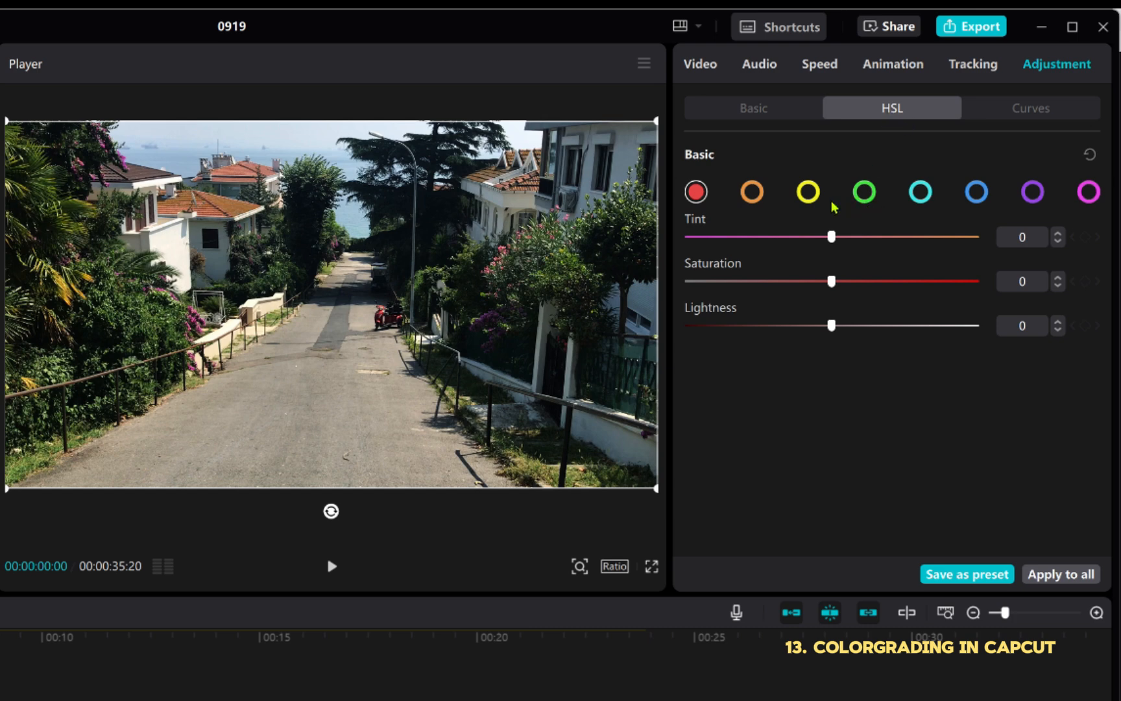
left_click(752, 191)
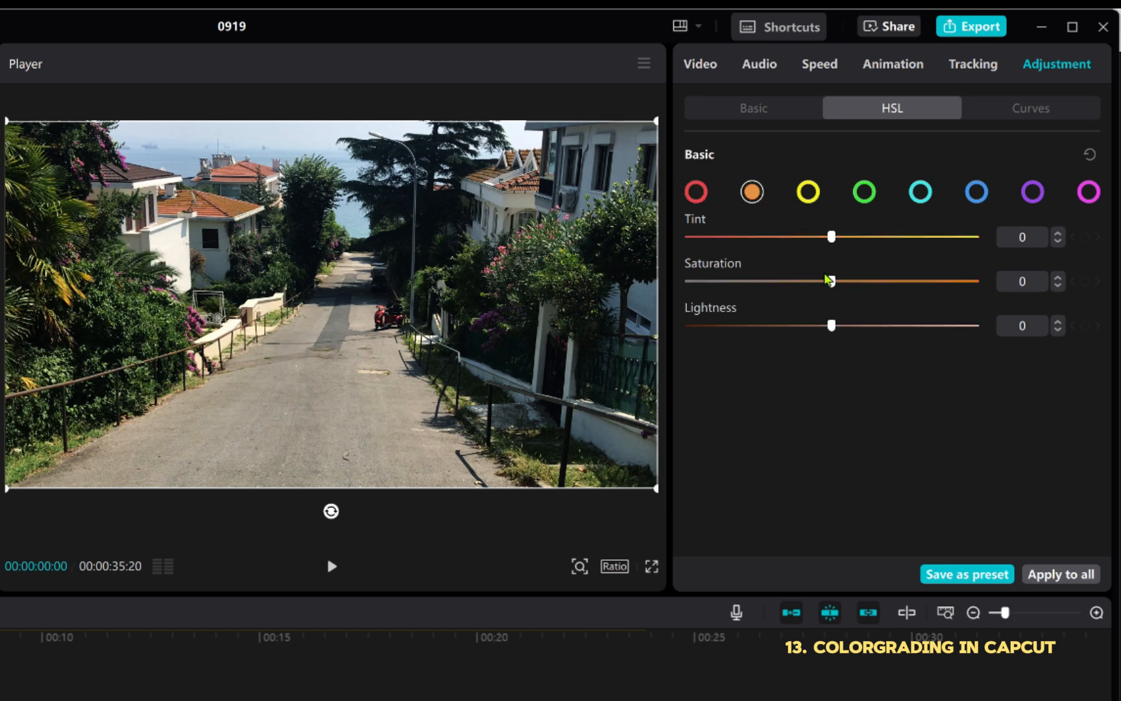
left_click_drag(831, 280, 779, 292)
Raise the saturation of the blue tones in the clip's HSL adjustment to 46.
left_click(776, 114)
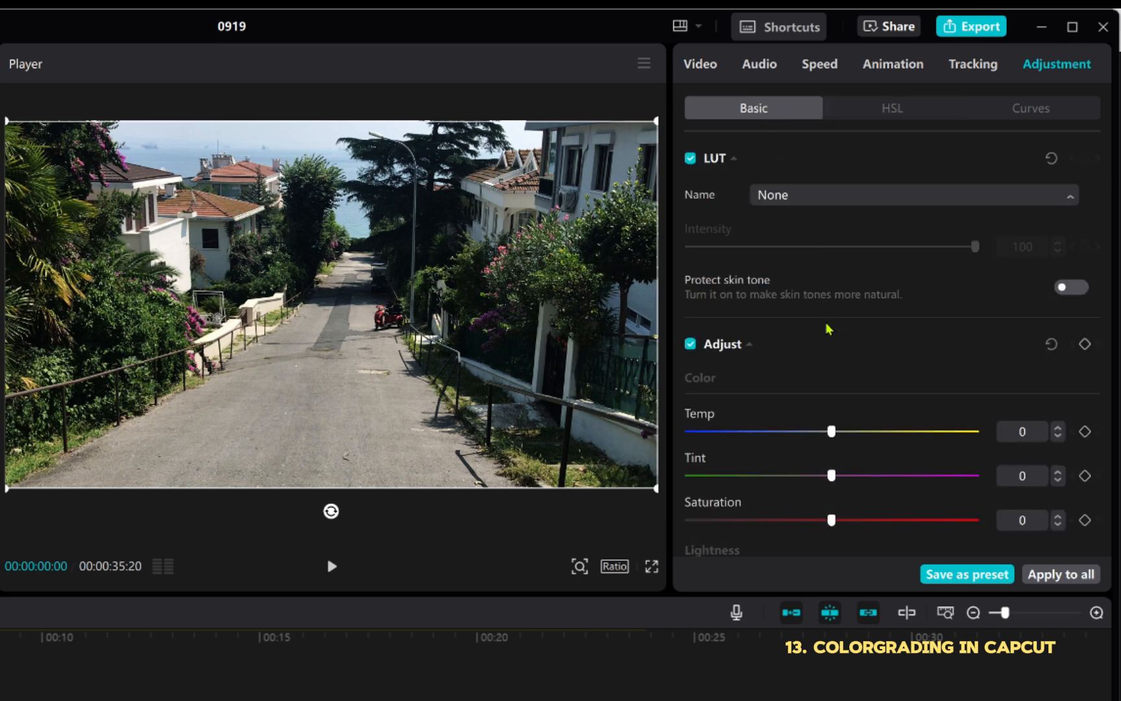
scroll(826, 325, "down", 3)
left_click(876, 109)
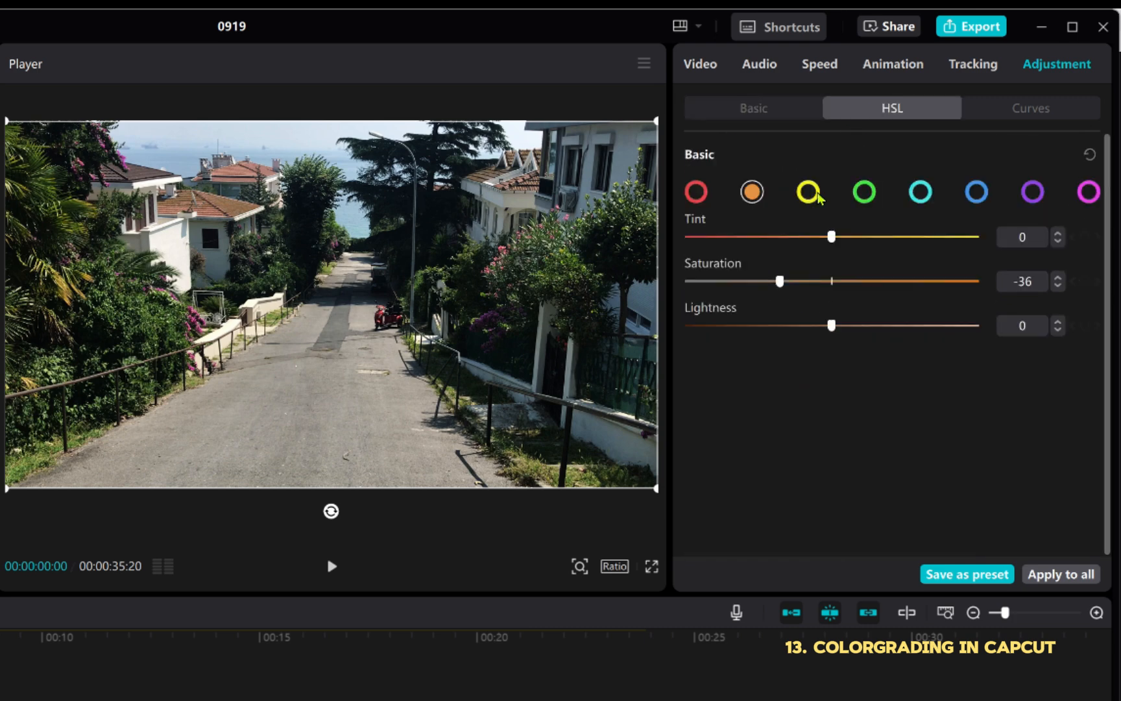
left_click(977, 193)
left_click_drag(836, 284, 879, 300)
left_click_drag(860, 300, 833, 337)
Set the clip's Temp to -13 and toggle the basic Adjust corrections off and on to compare the look.
left_click(787, 120)
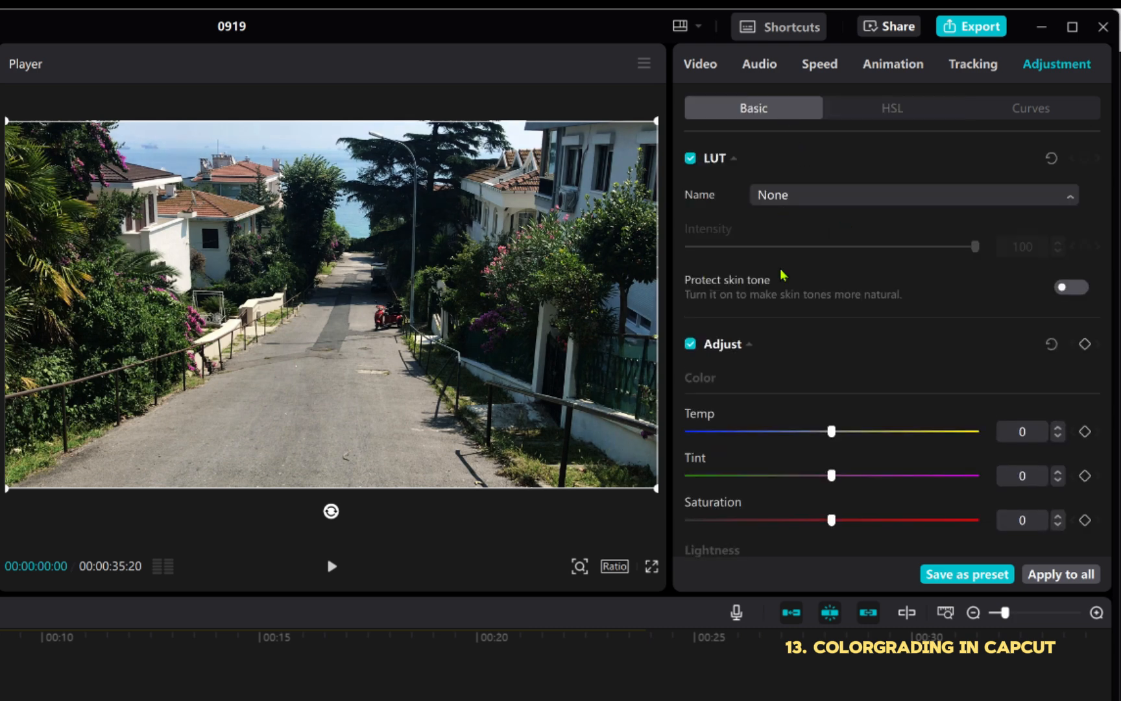
left_click_drag(832, 432, 793, 446)
left_click(691, 352)
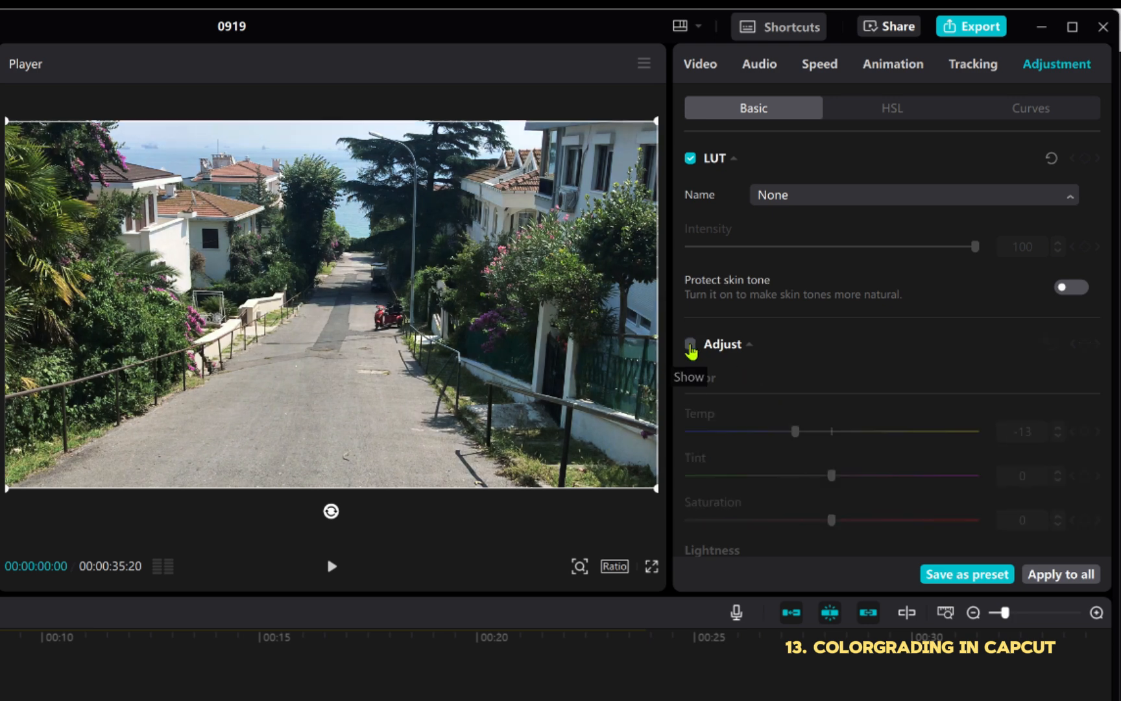
left_click(692, 352)
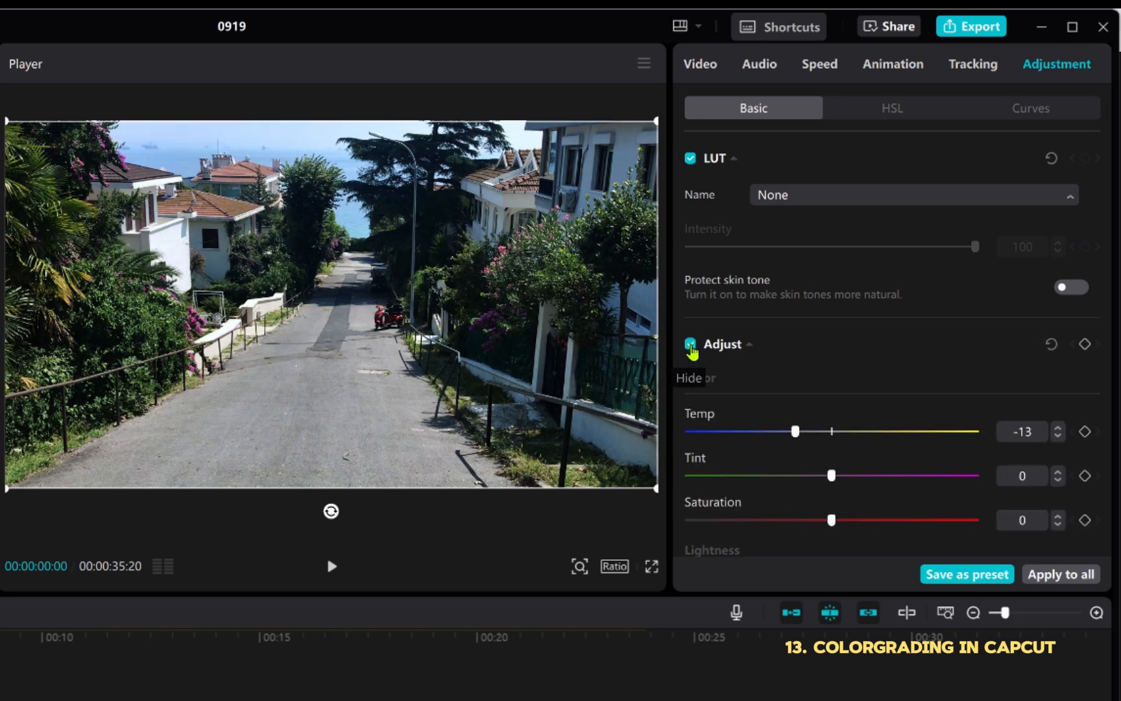
left_click(692, 351)
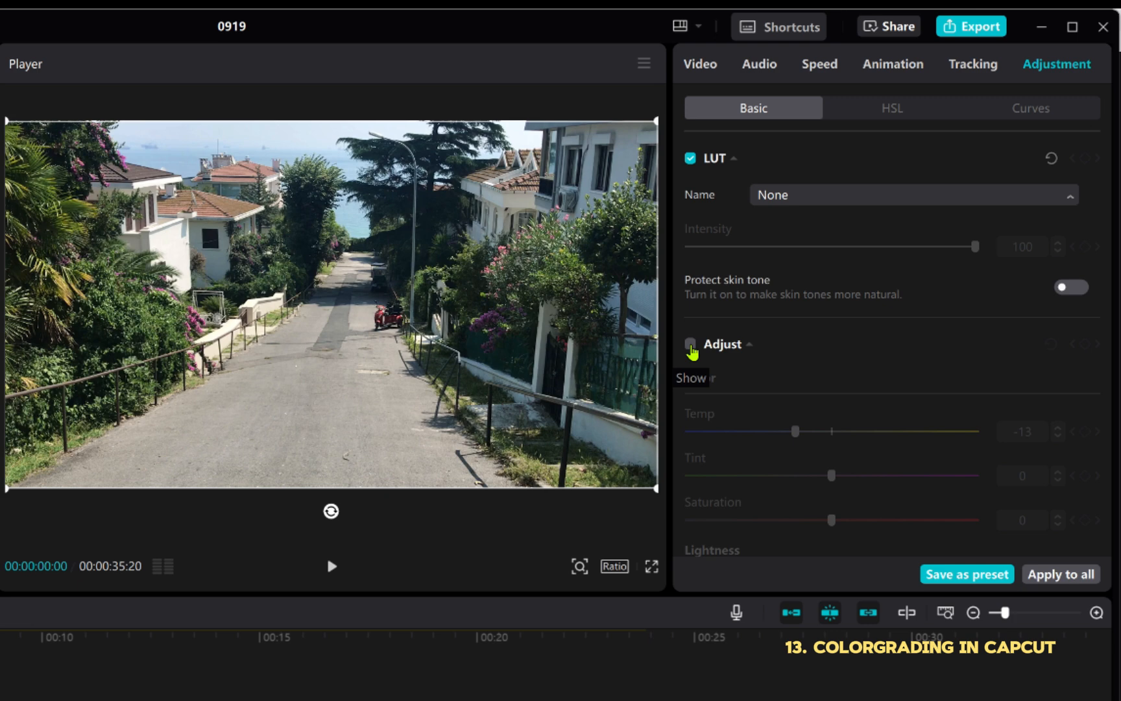
left_click(692, 351)
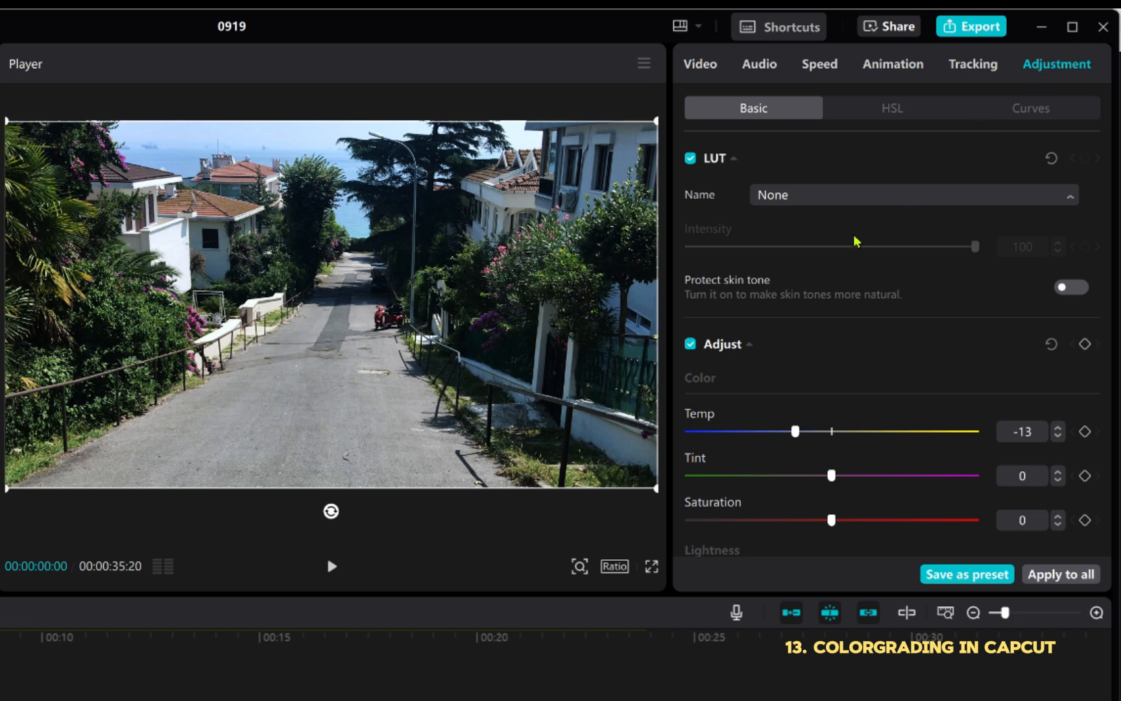
Review the clip's color, lightness and effects settings along with its HSL and curve adjustments.
scroll(856, 241, "down", 10)
scroll(857, 389, "up", 10)
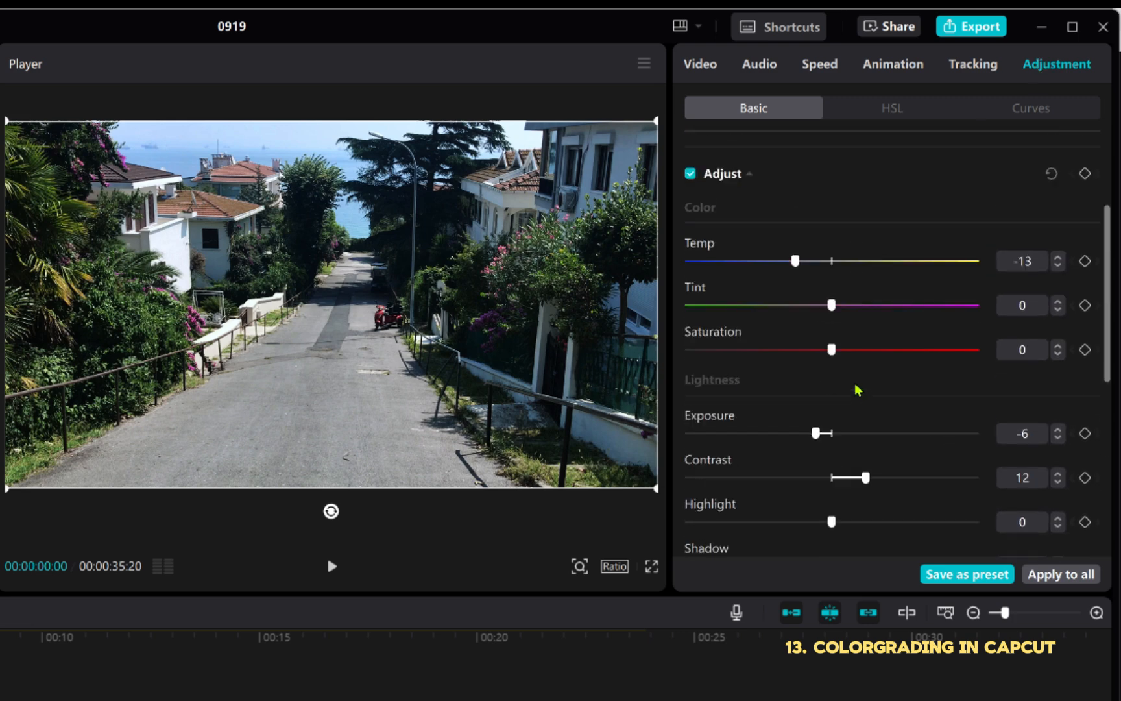
scroll(798, 369, "down", 5)
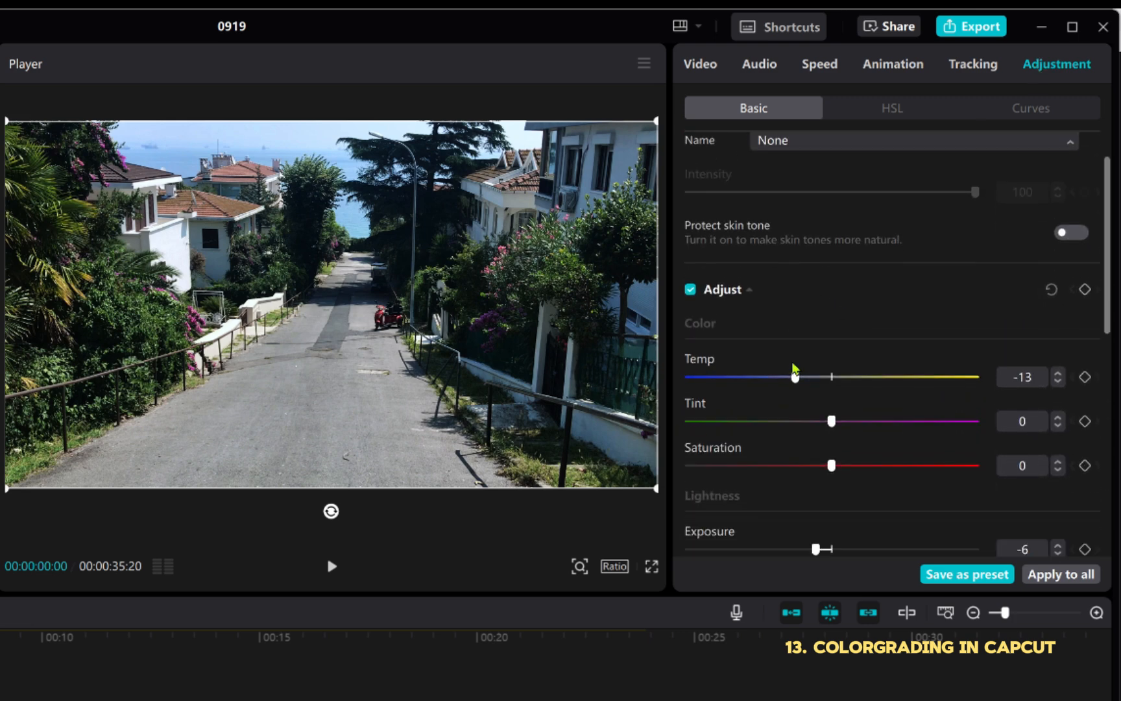
scroll(802, 305, "down", 3)
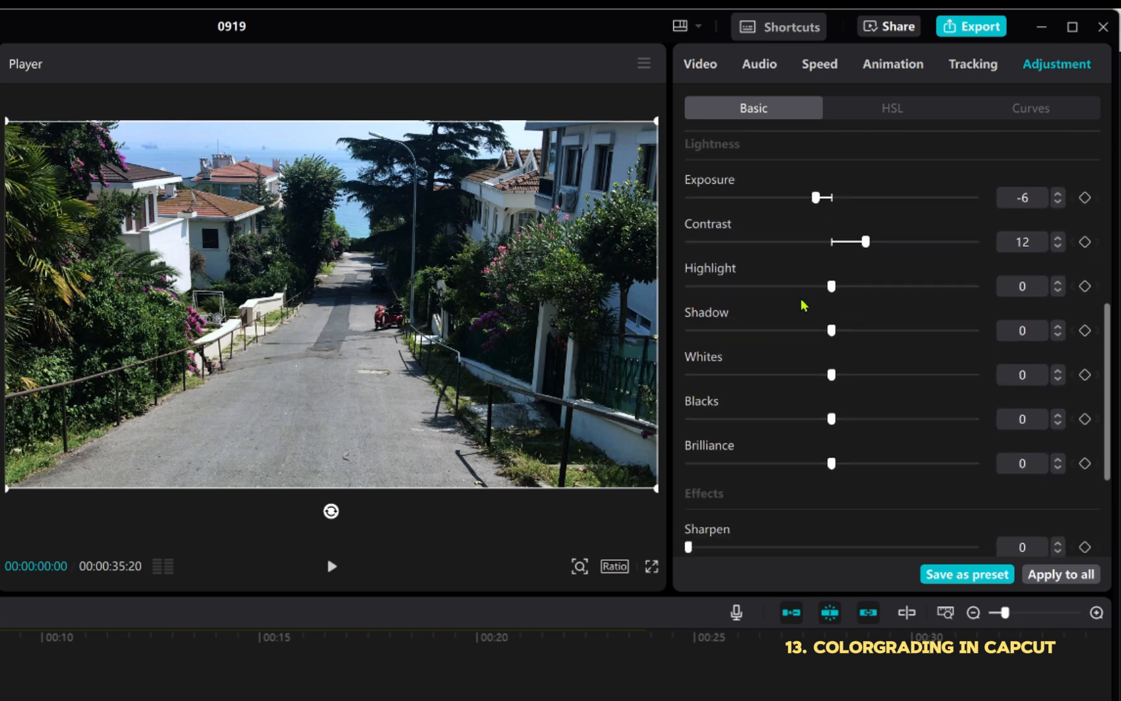
scroll(801, 305, "up", 2)
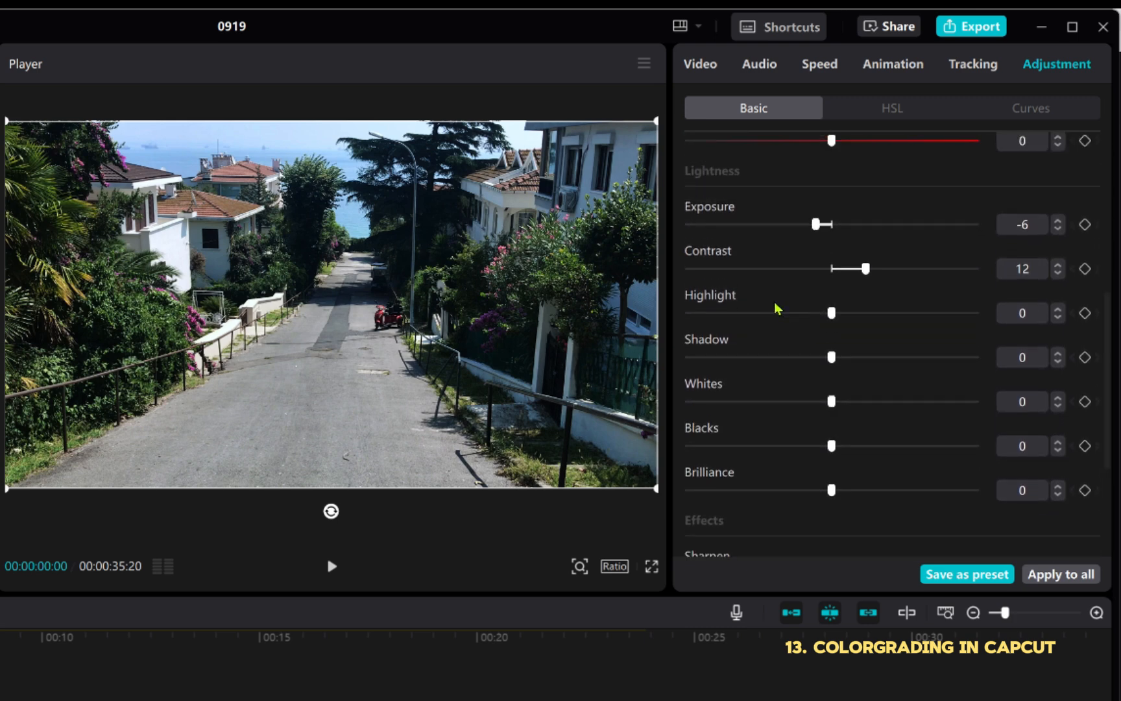
scroll(746, 292, "down", 2)
scroll(746, 292, "down", 2)
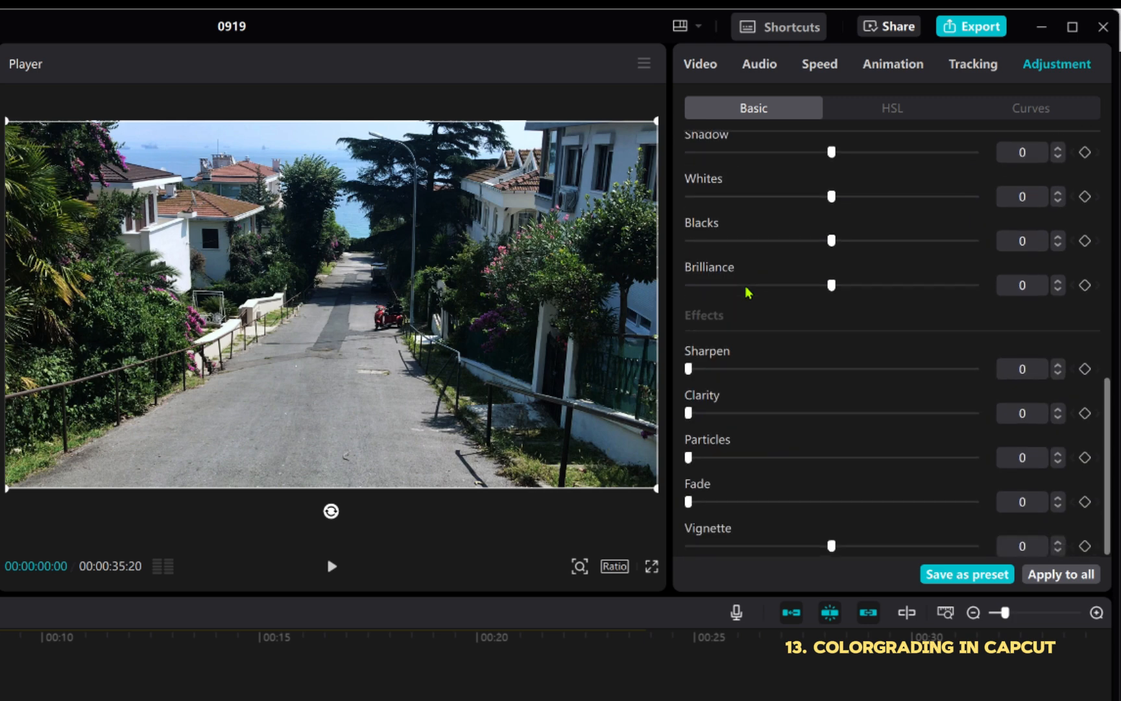
left_click(892, 111)
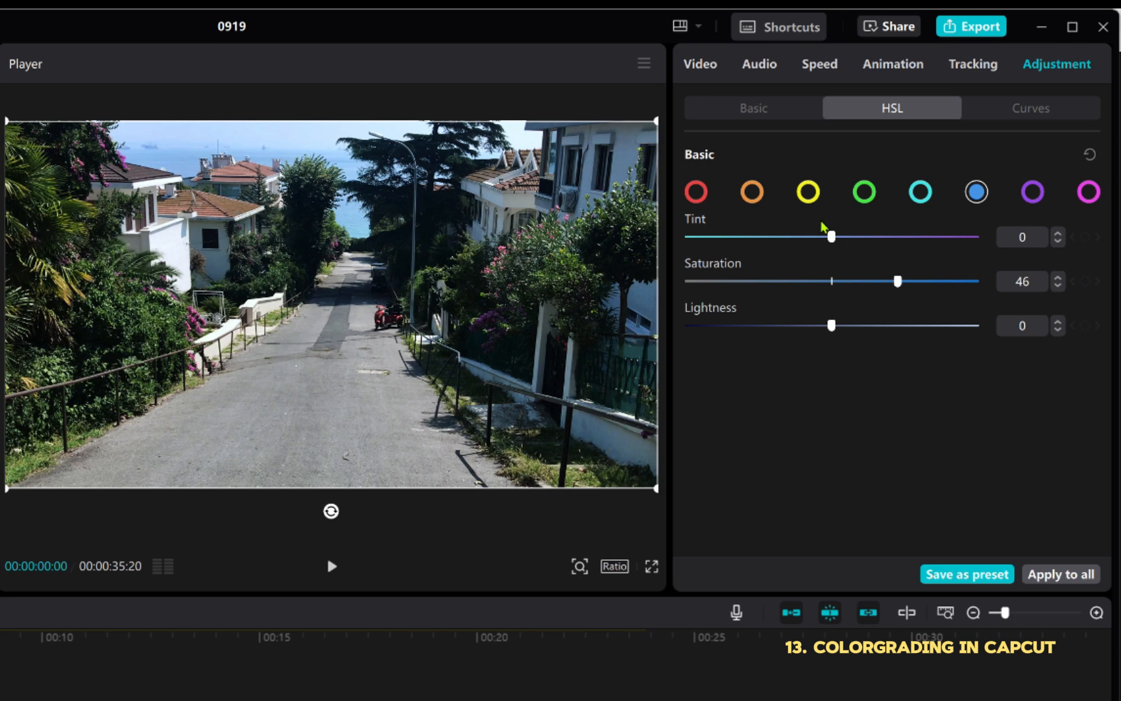
left_click(1012, 109)
scroll(834, 322, "down", 10)
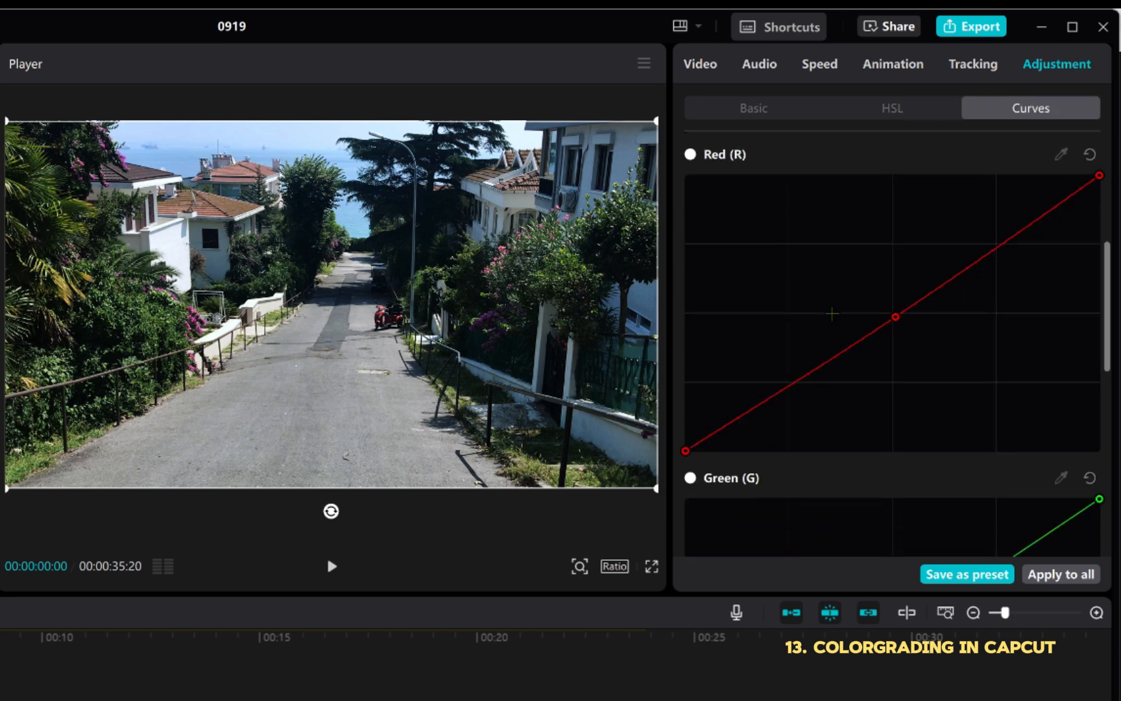
scroll(855, 334, "up", 10)
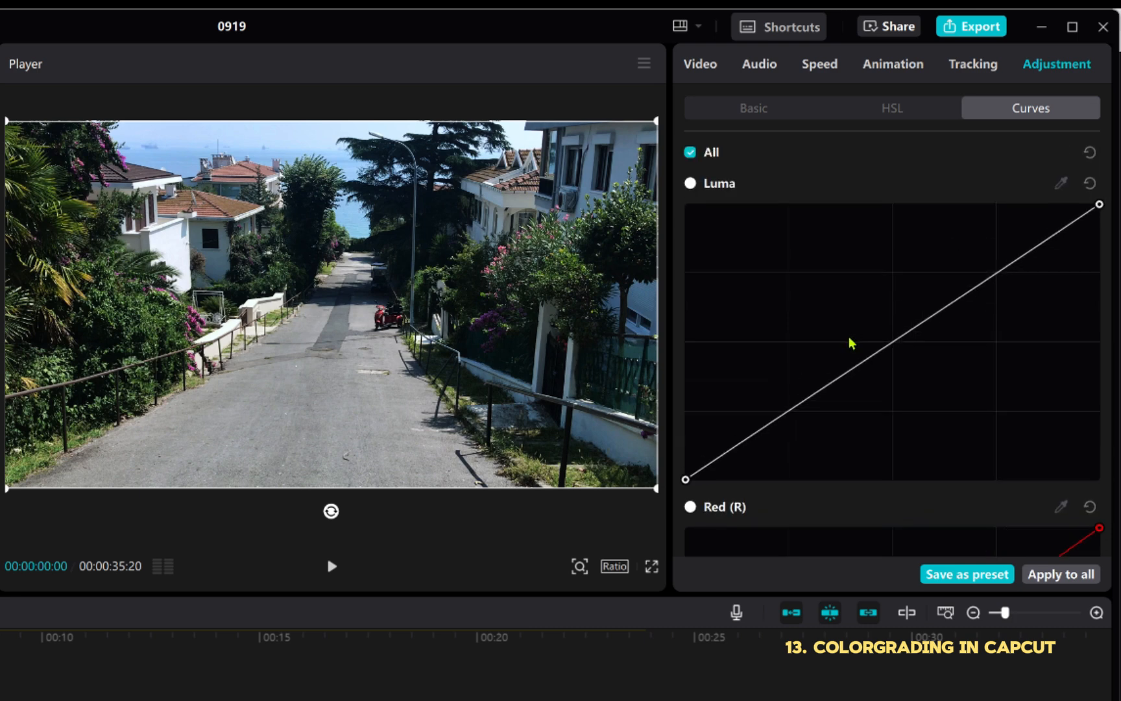
left_click(890, 109)
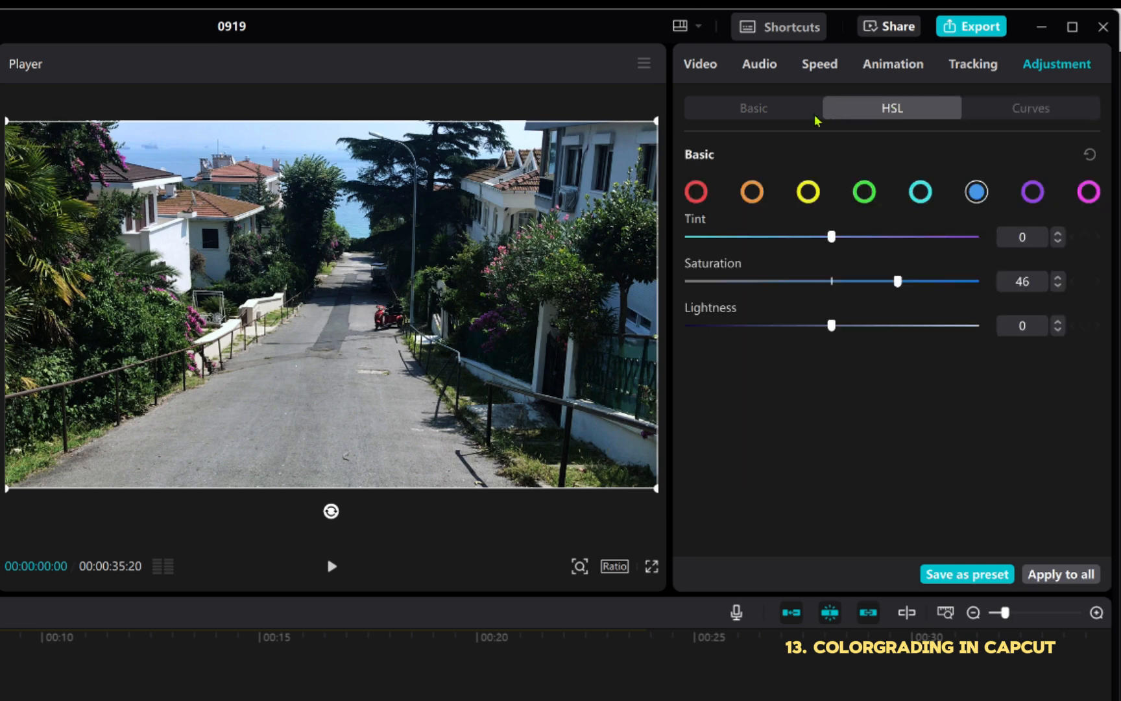
left_click(763, 122)
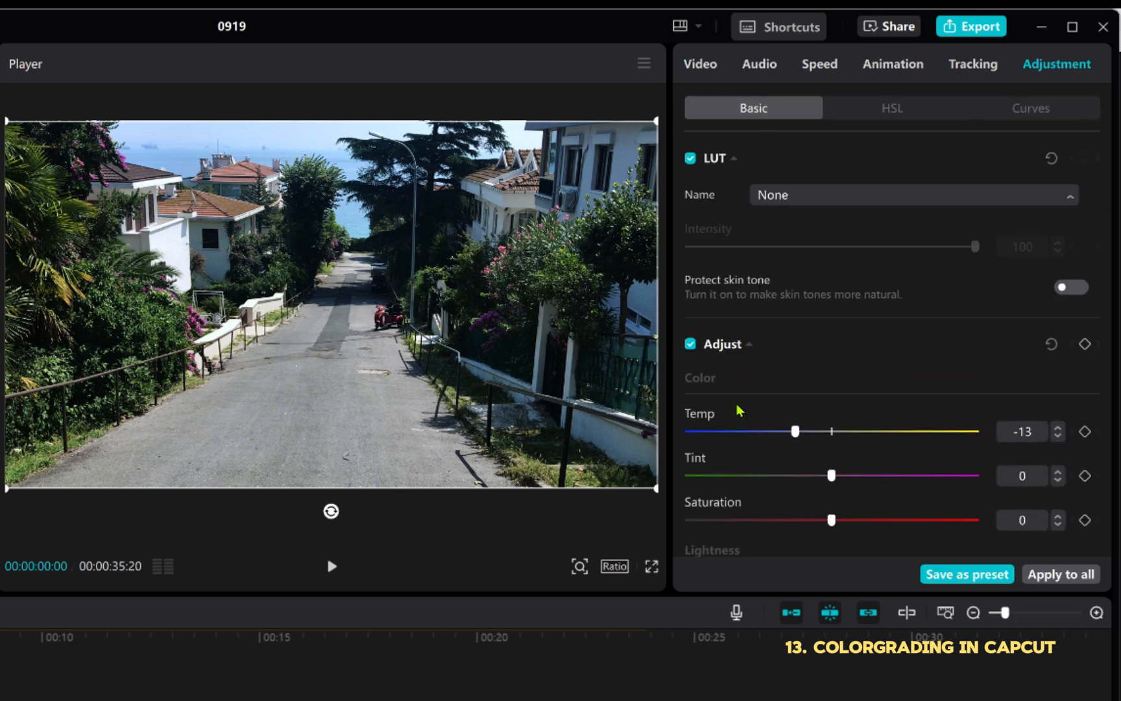
scroll(929, 429, "down", 3)
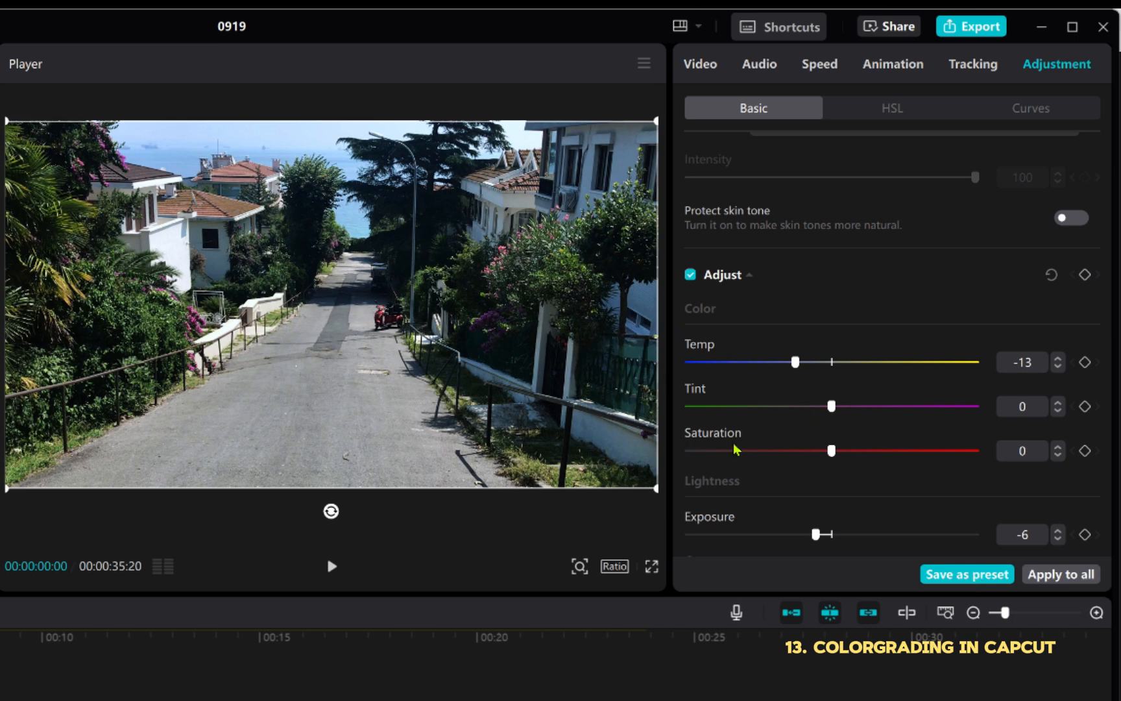
Save the clip's current adjustments as a preset and open the collection of saved adjustment presets.
left_click(947, 582)
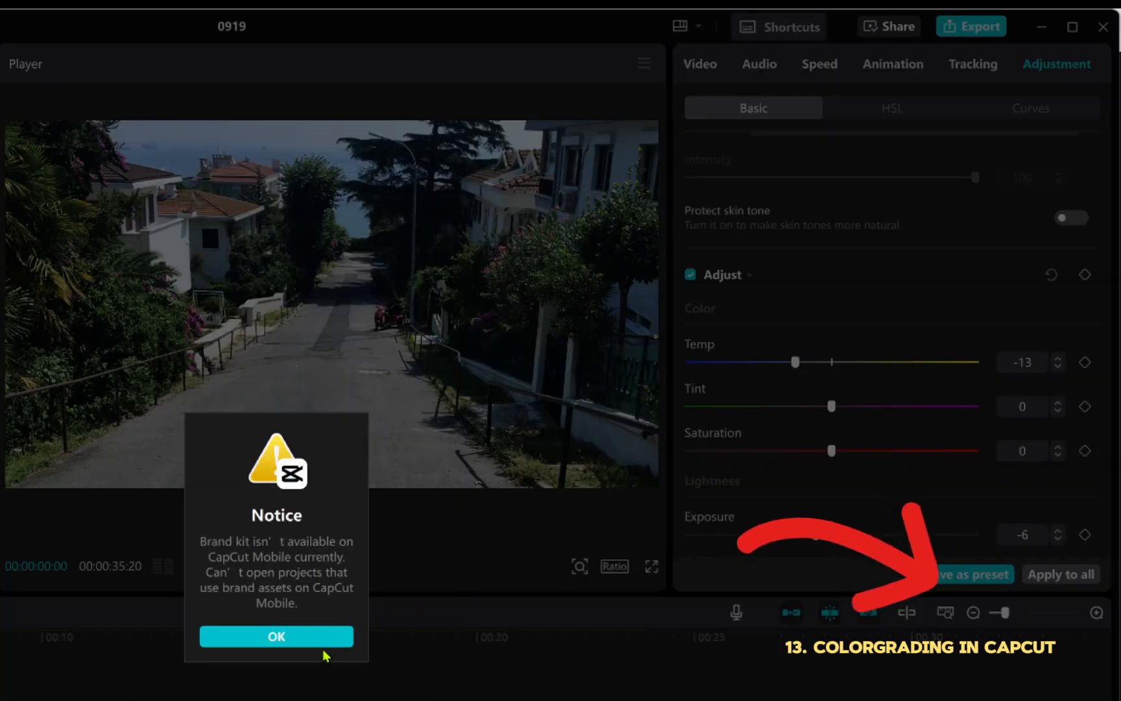
left_click(324, 642)
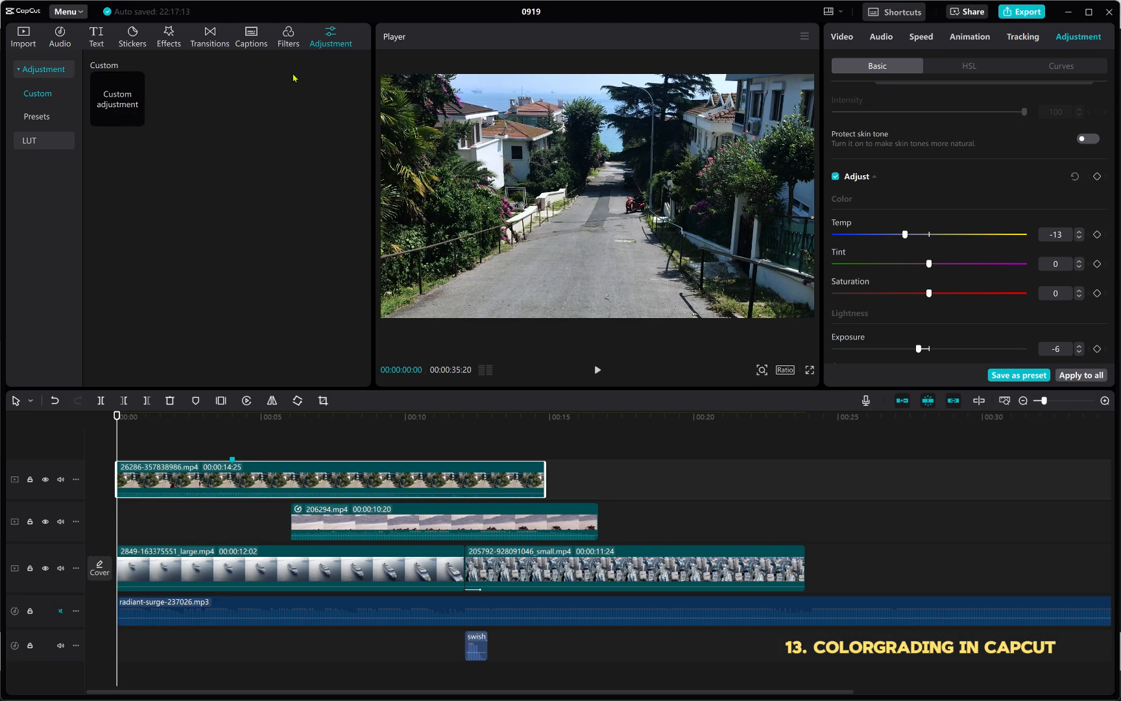
left_click(43, 118)
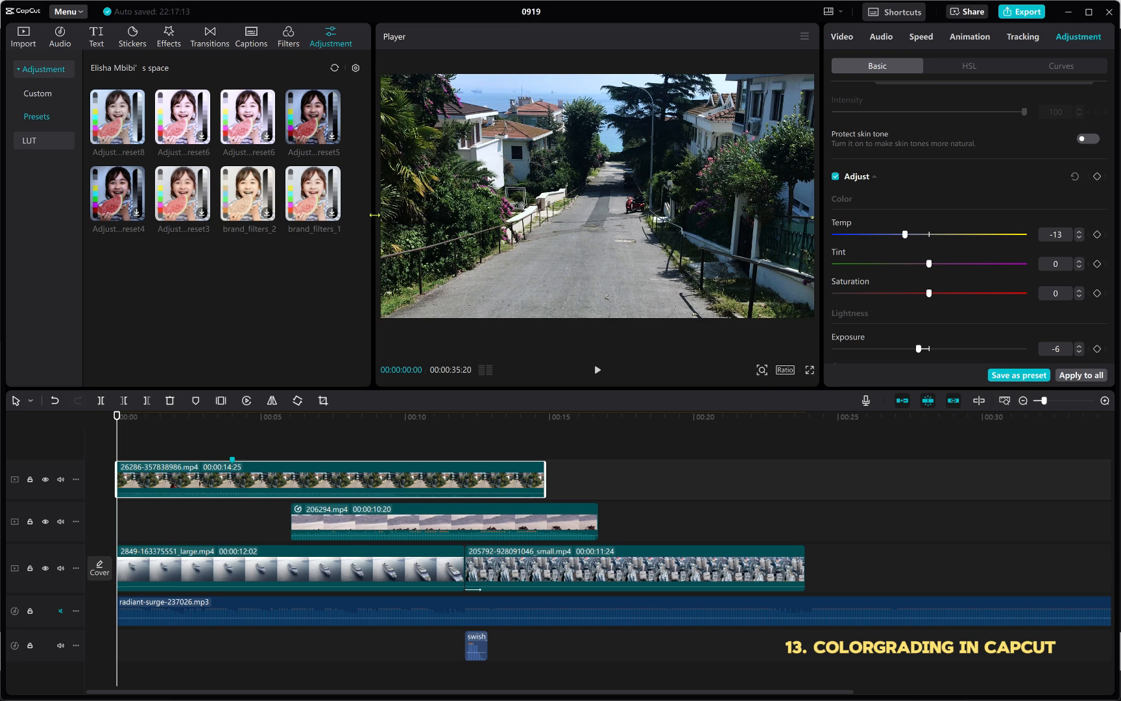
Browse the Life and Scenery filters and preview the Berlin and Humble filters on the footage.
left_click(290, 45)
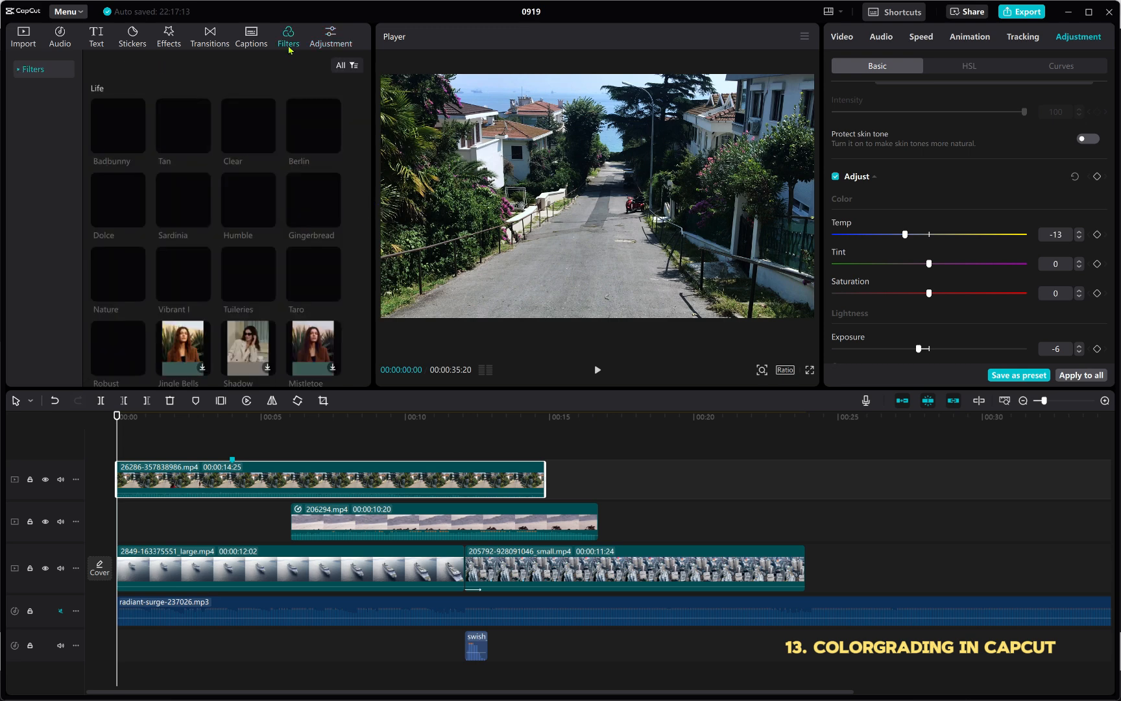
scroll(293, 185, "down", 10)
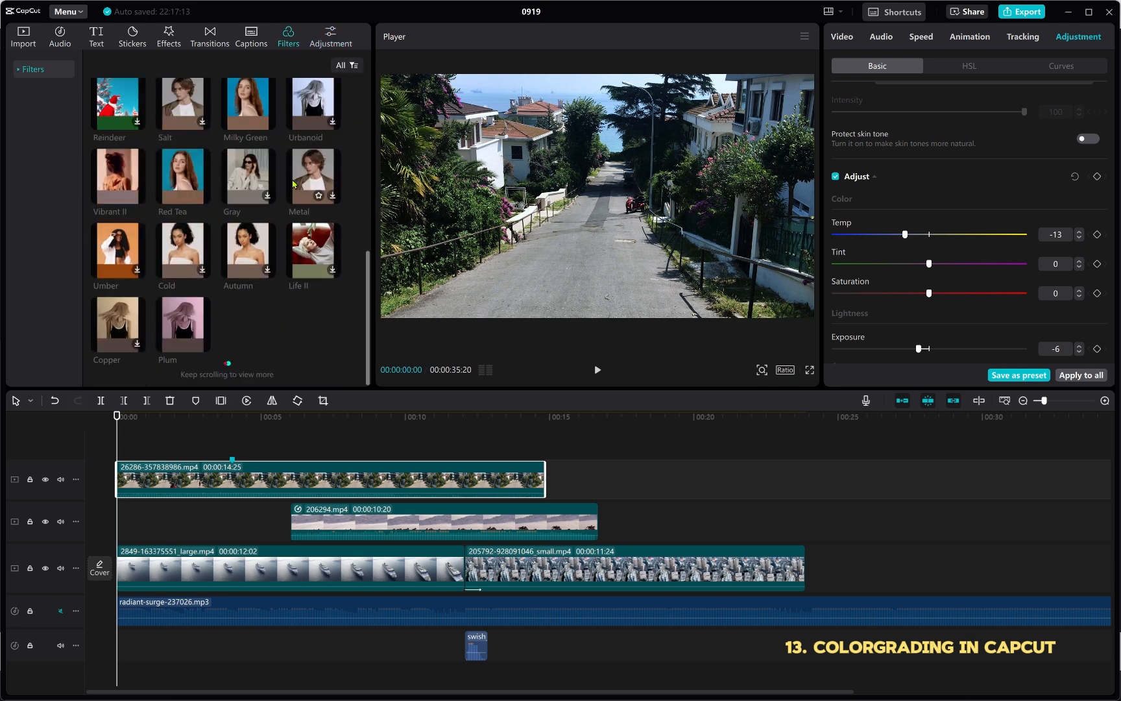
scroll(293, 184, "down", 5)
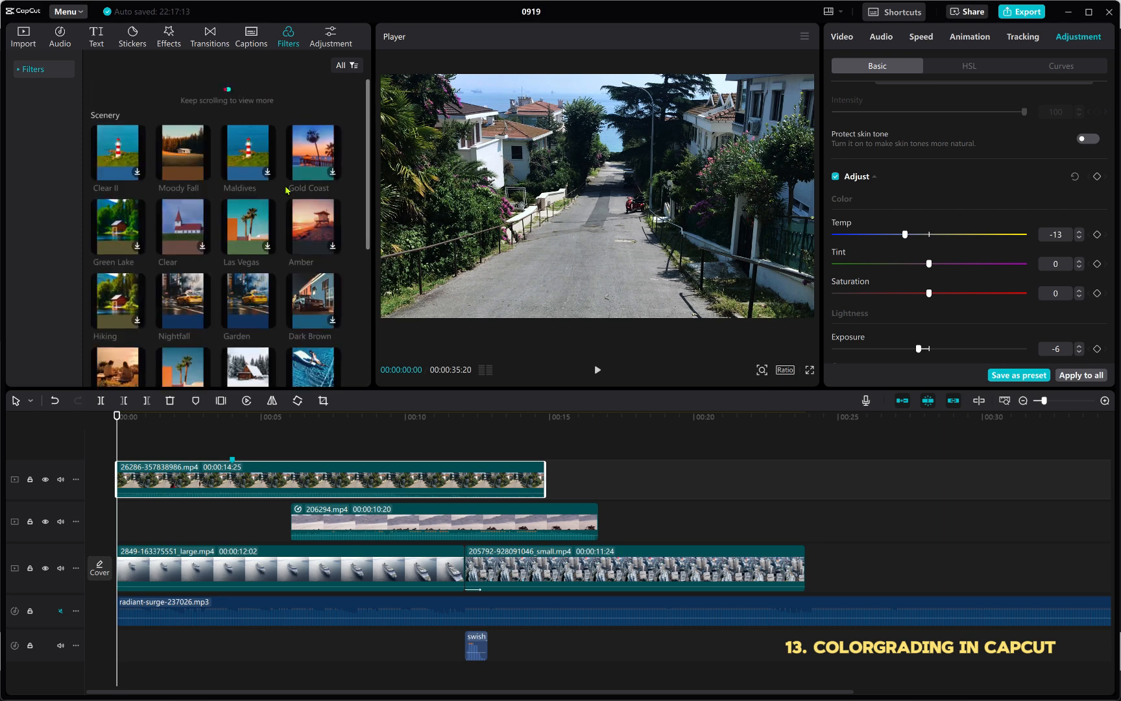
scroll(286, 190, "down", 5)
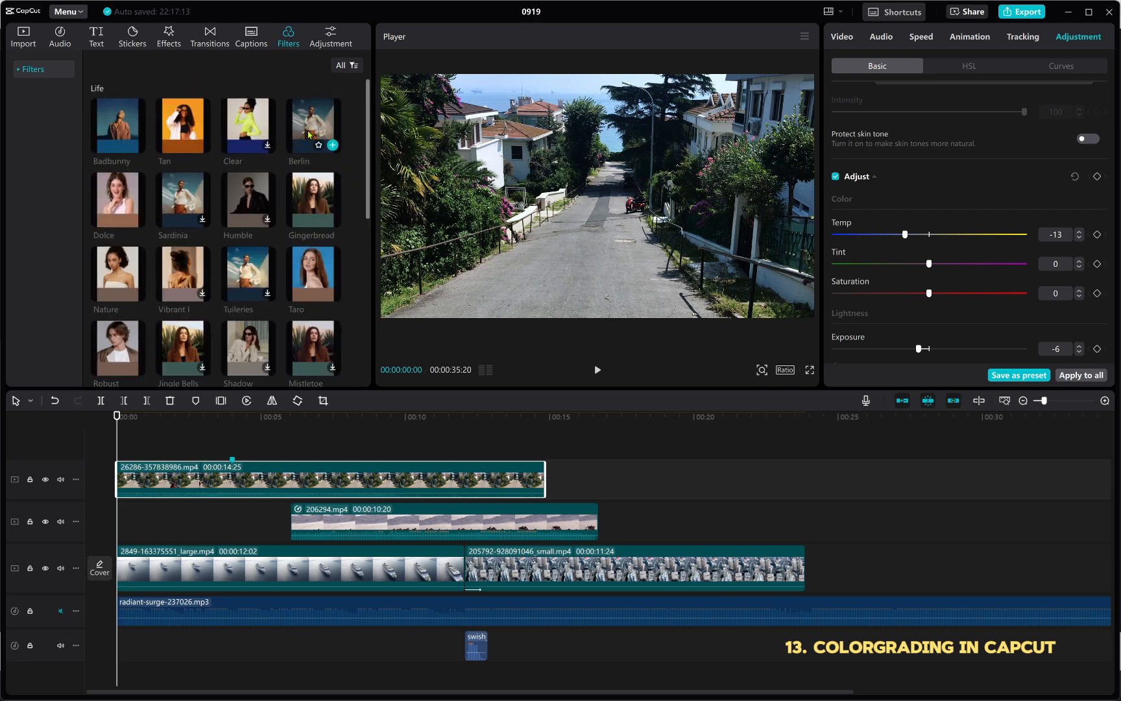
left_click(309, 134)
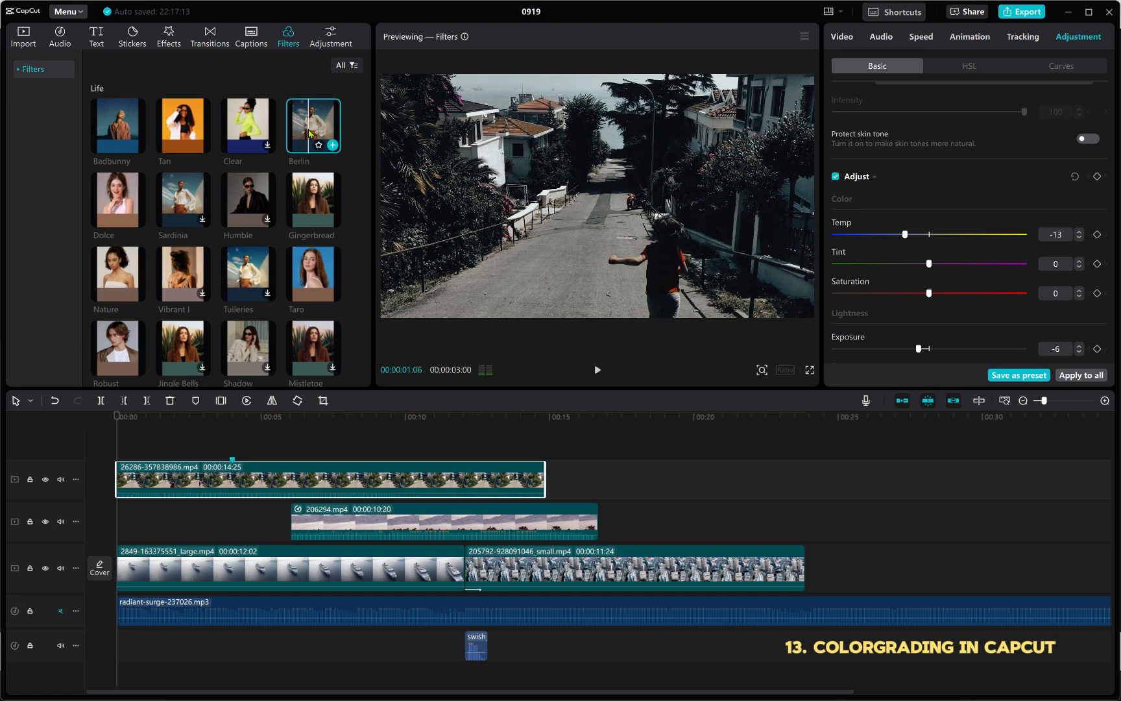
left_click(254, 195)
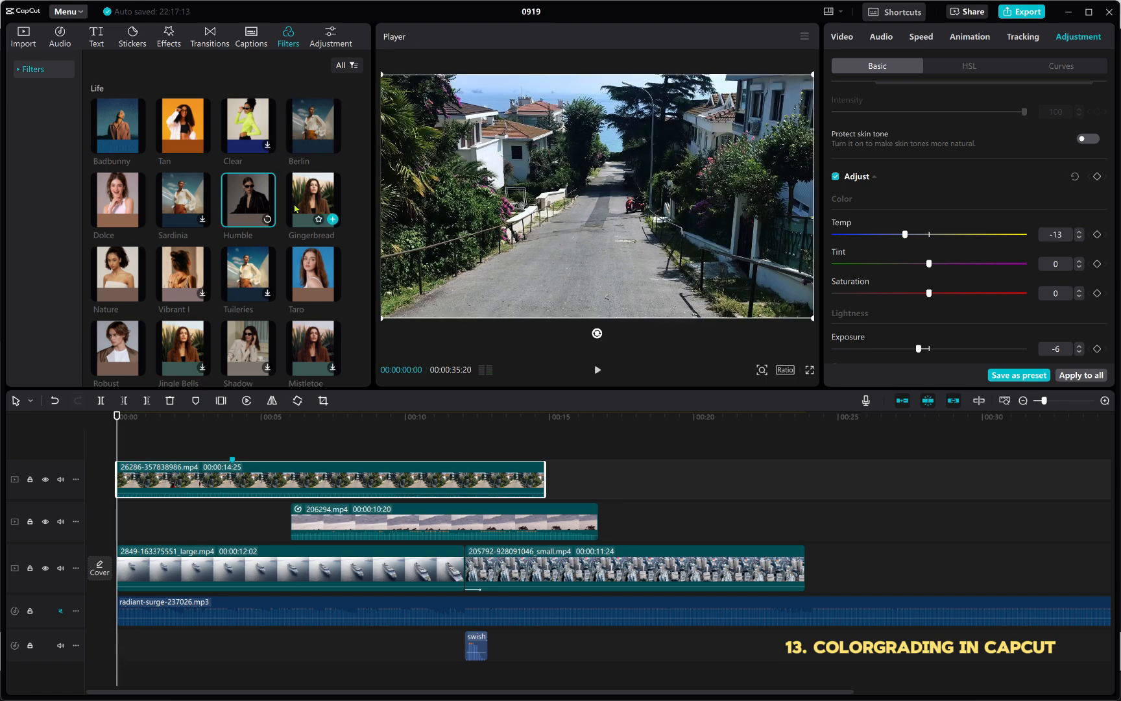
Preview the Tan, Sardinia and Vibrant I filters from the Life collection on the street footage.
left_click(175, 150)
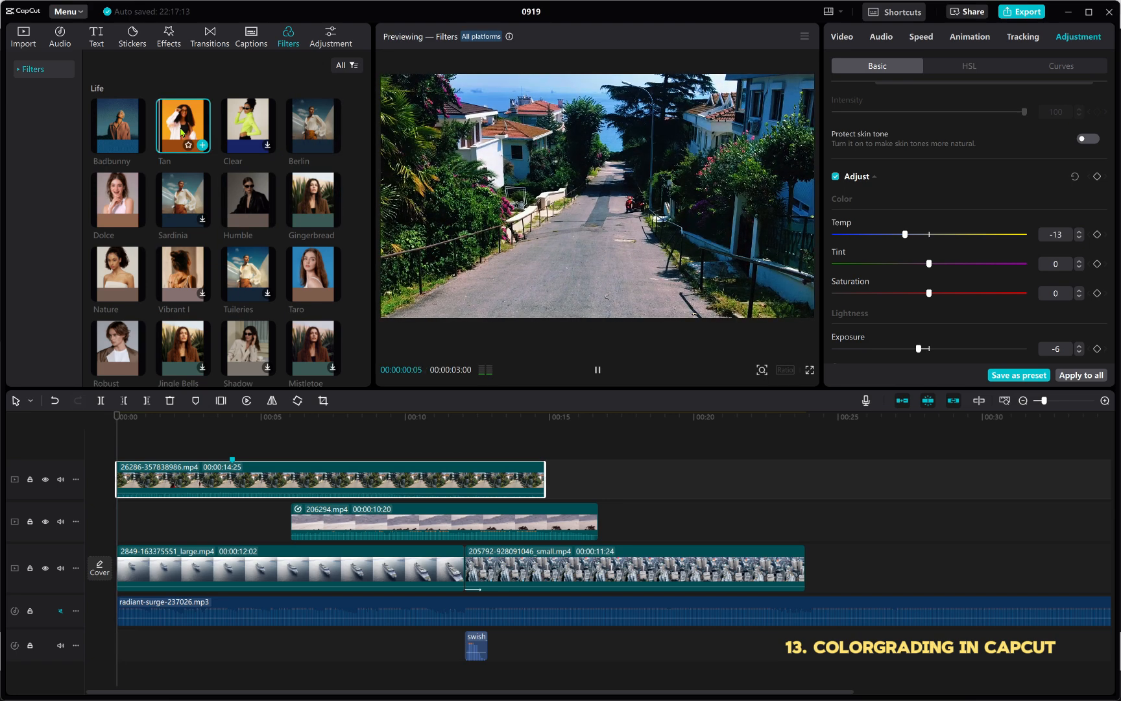
left_click(183, 196)
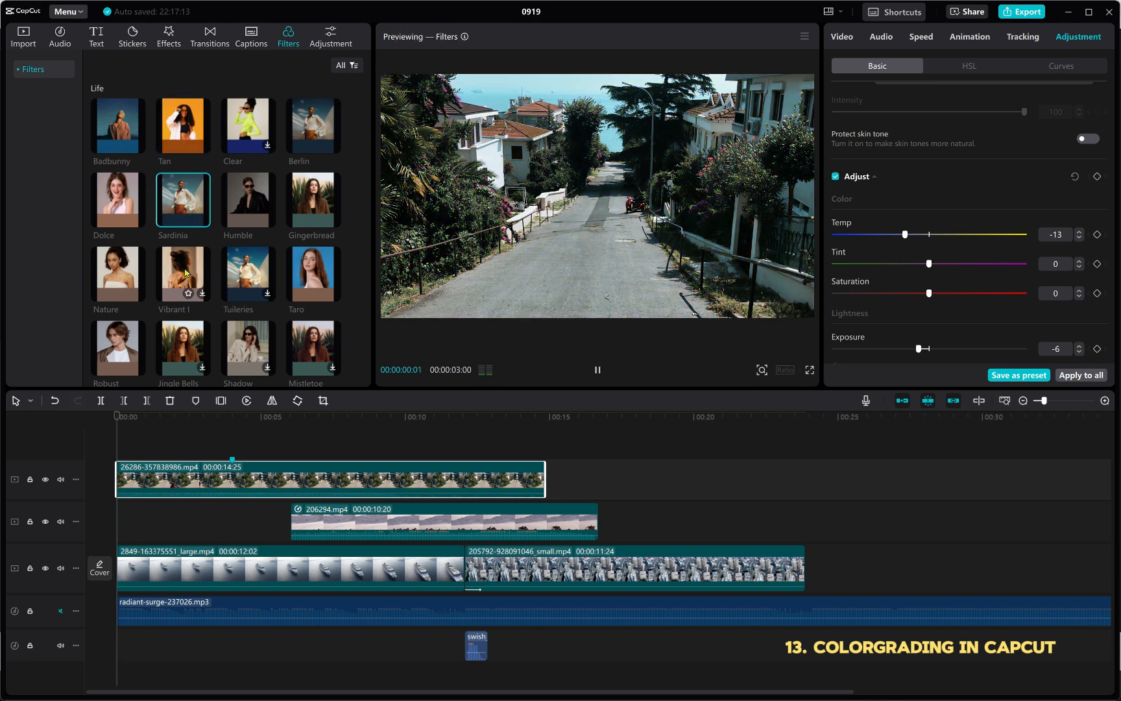
left_click(203, 282)
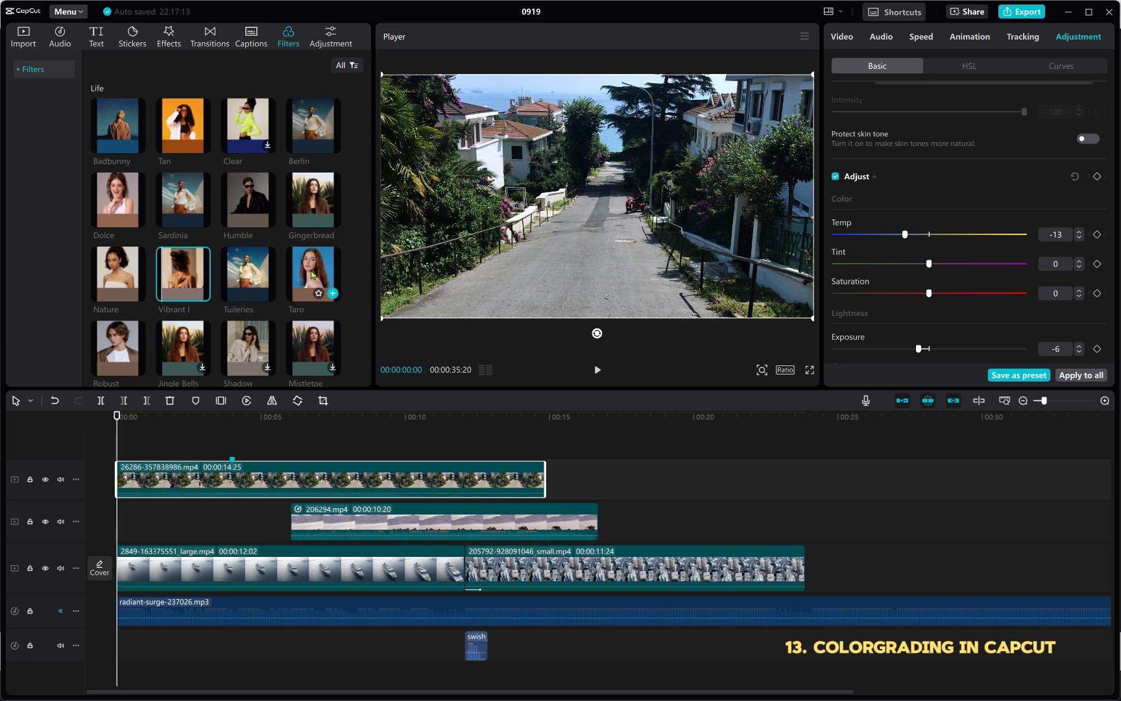
scroll(268, 286, "down", 2)
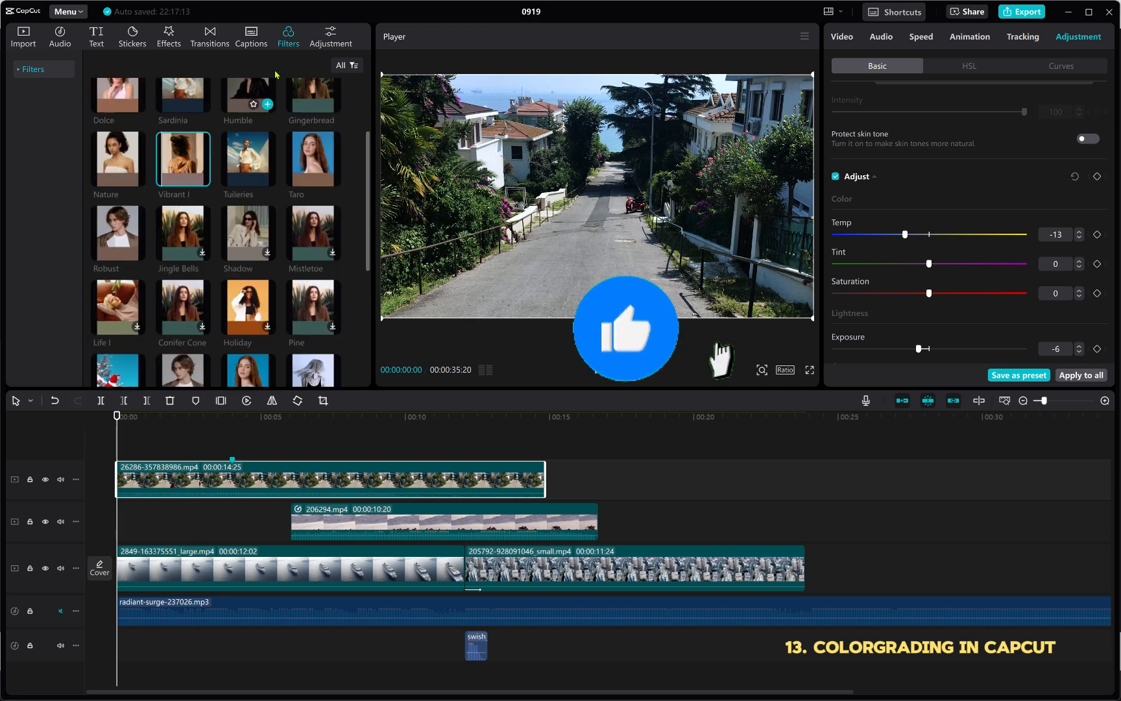
Return to the saved adjustment presets and briefly play the graded street clip.
left_click(330, 37)
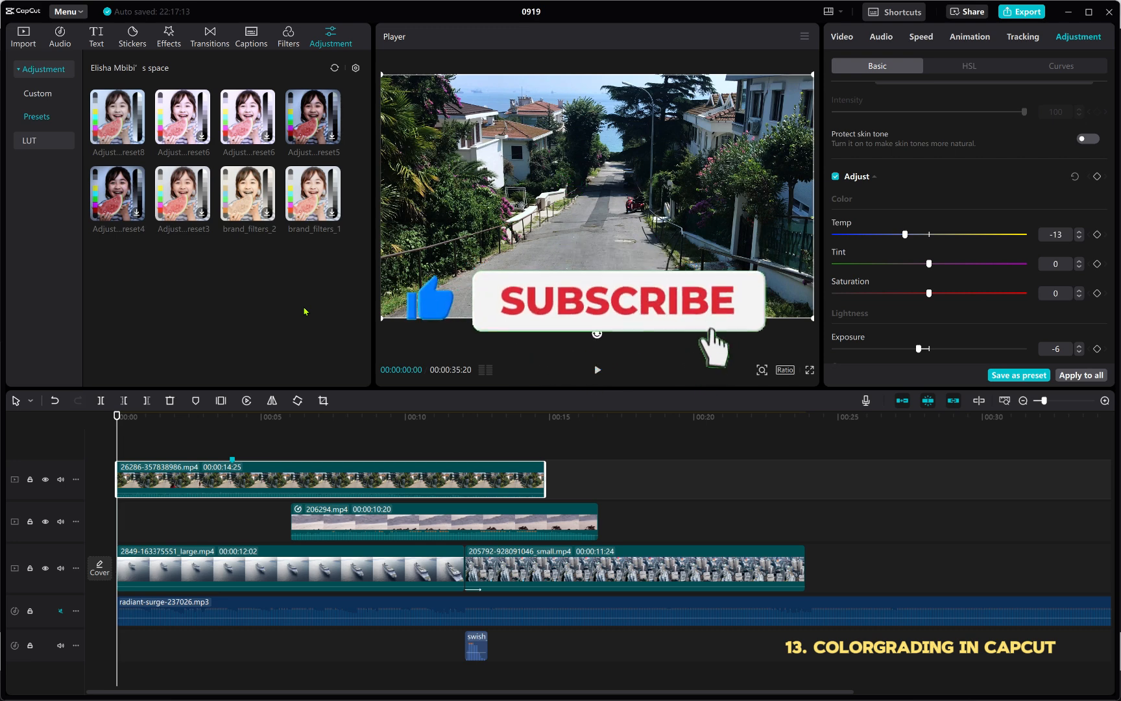
key("space")
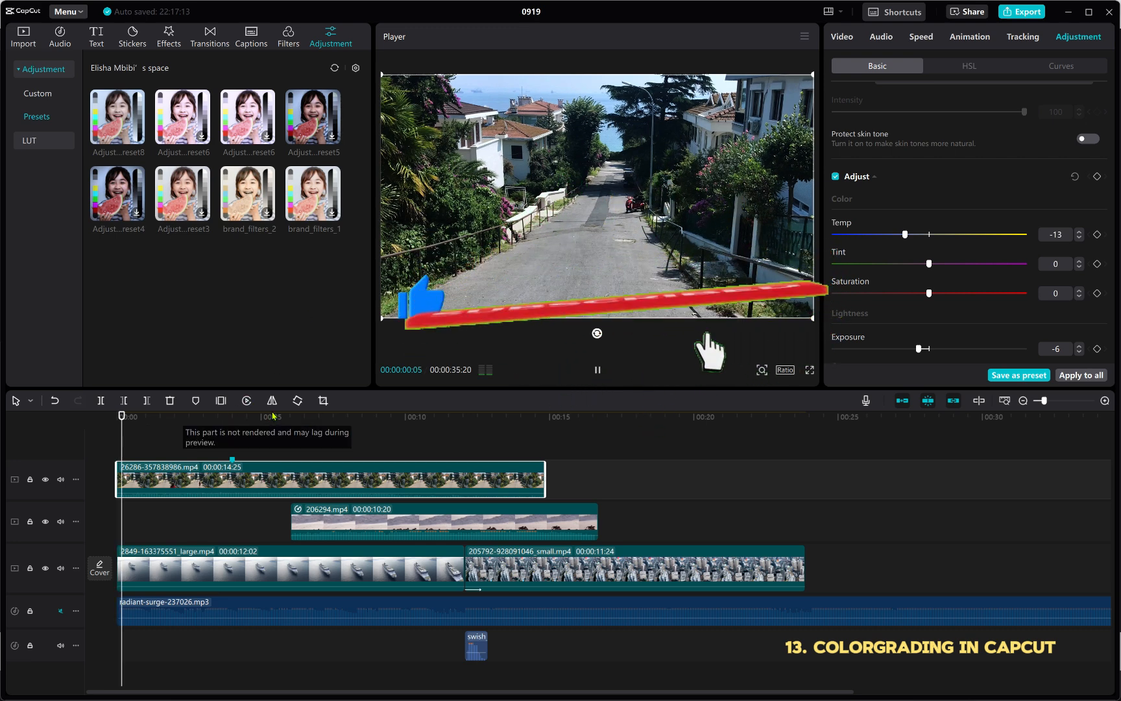
key("space")
scroll(300, 441, "down", 1)
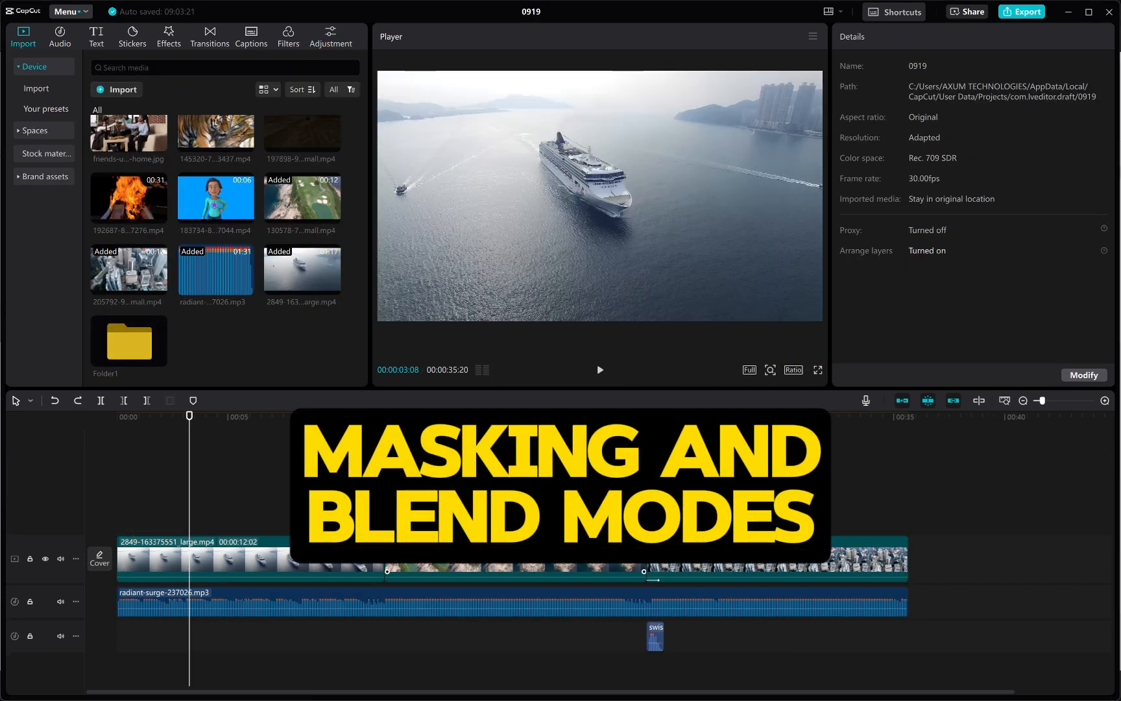
Move the 130578 coastal golf course clip onto a track above the ship clip at the timeline start and select it.
left_click_drag(454, 551, 187, 504)
left_click(241, 446)
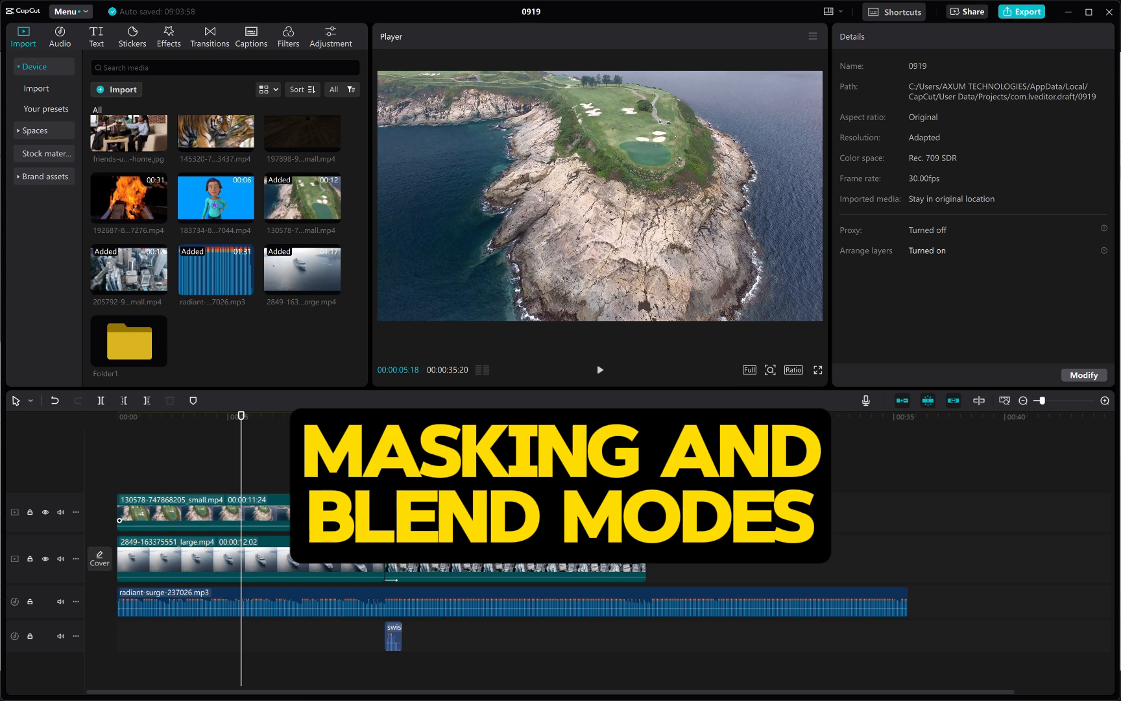
left_click(338, 513)
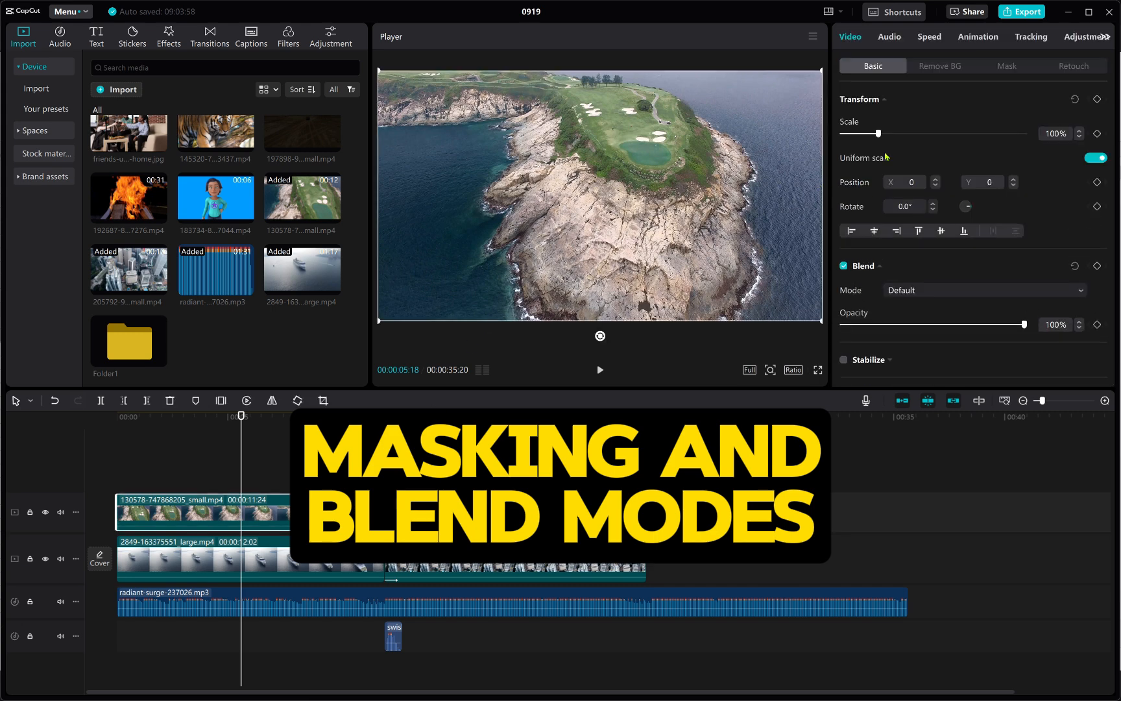
Try scaling the coastal clip to 80% and shifting it over the ship footage, and undo these changes.
left_click_drag(878, 134, 867, 133)
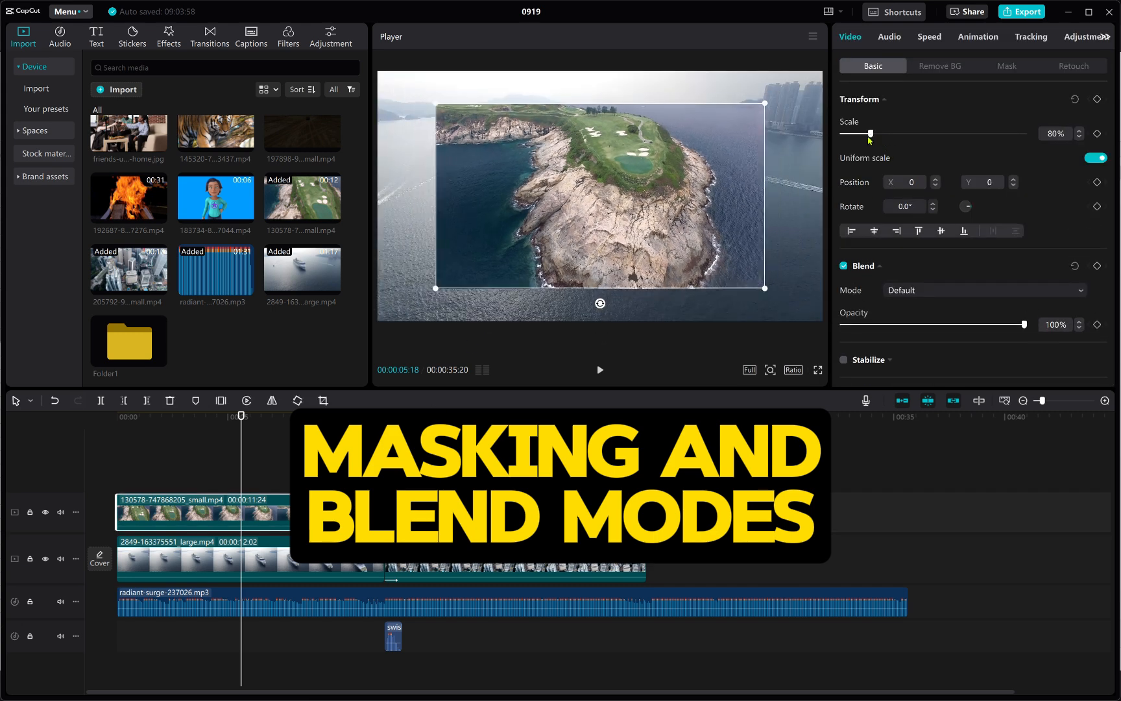
left_click_drag(705, 250, 746, 239)
key("ctrl+z")
key("ctrl+z")
key("ctrl+z")
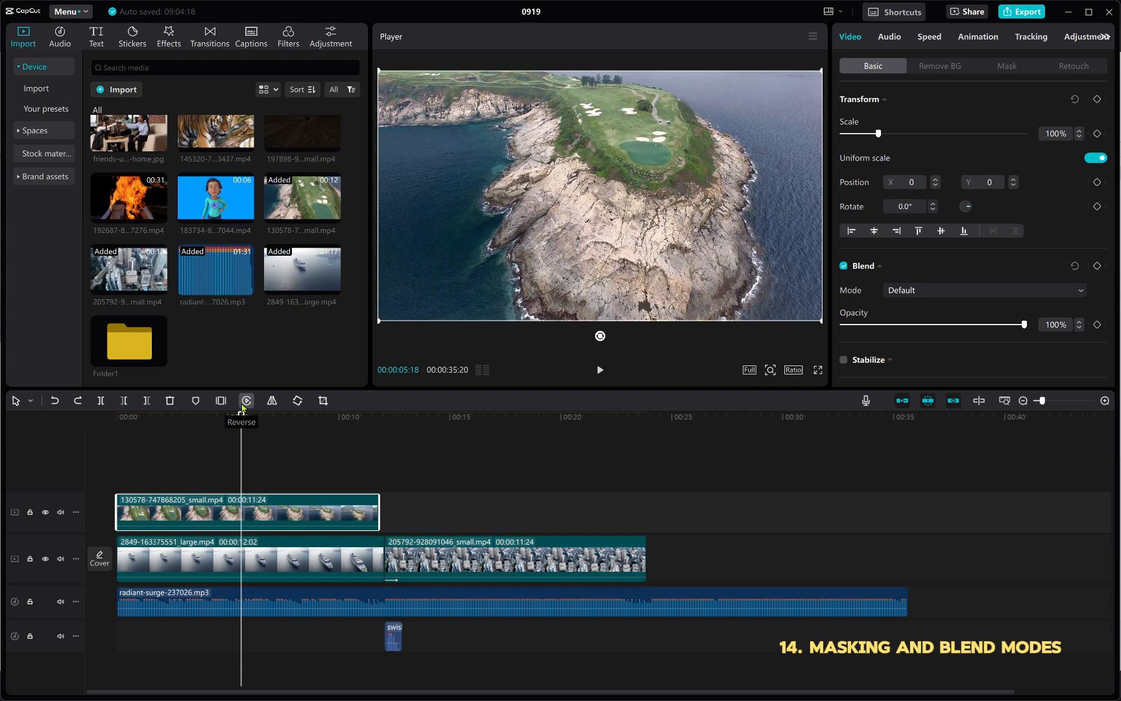
Apply a Mirror mask to the coastal clip above the ship footage, and replace it with a Horizontal mask.
left_click_drag(240, 415, 119, 433)
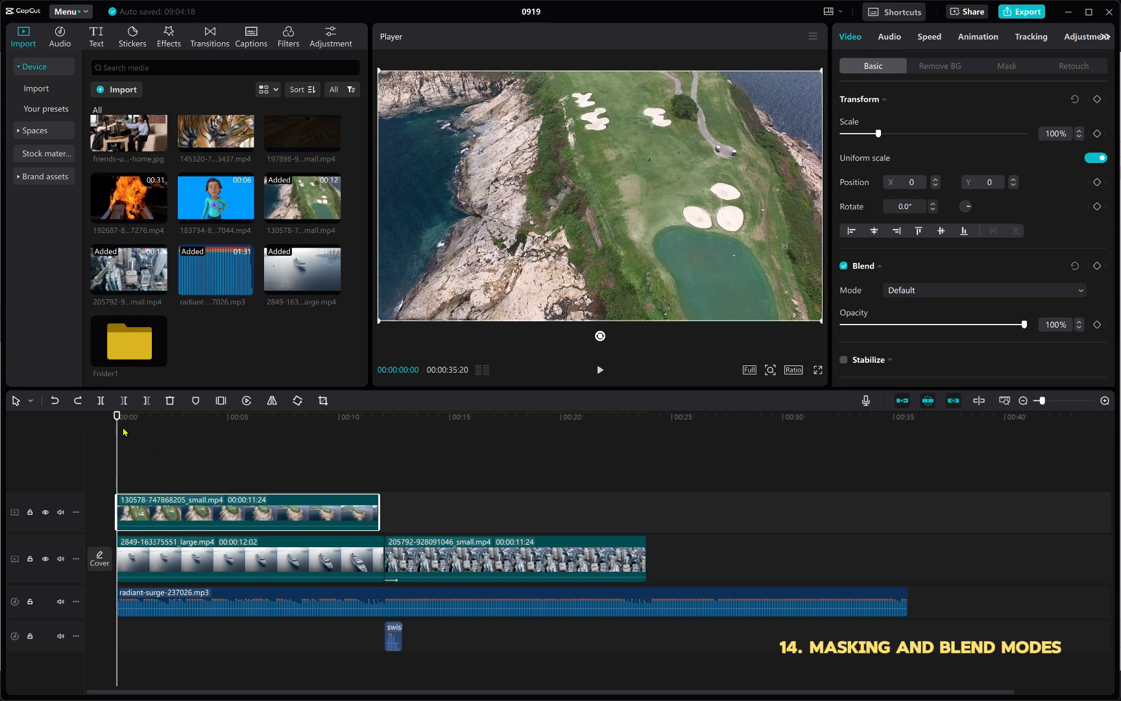
left_click_drag(117, 416, 275, 429)
left_click(190, 467)
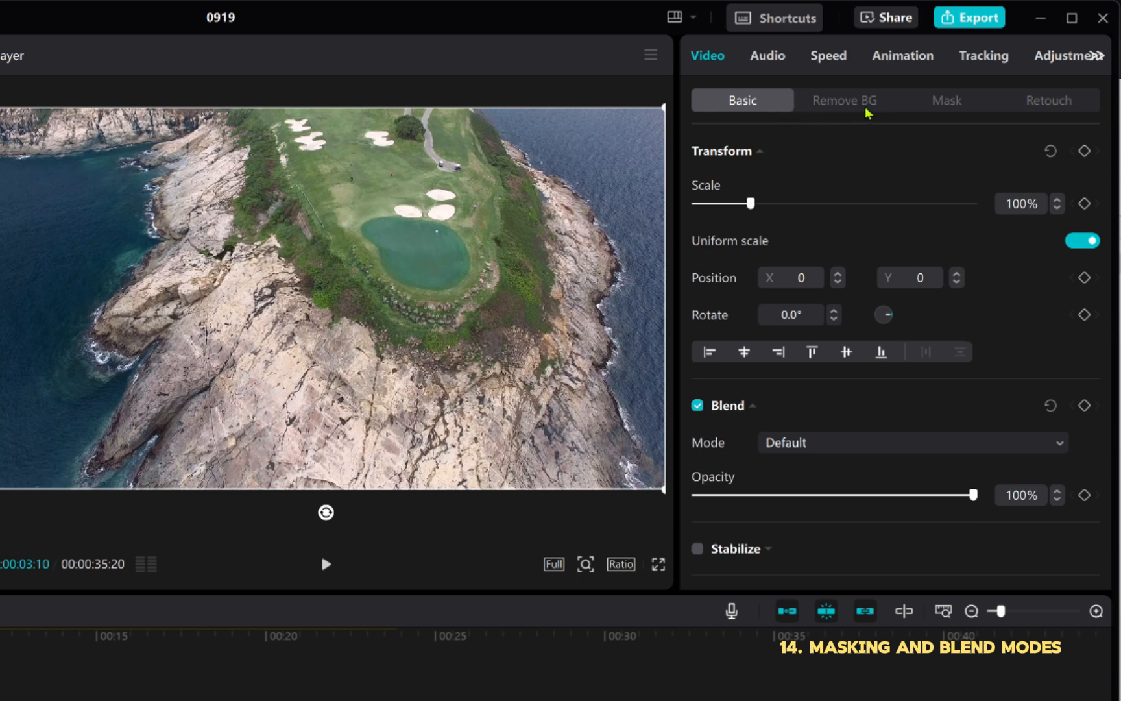
left_click(948, 101)
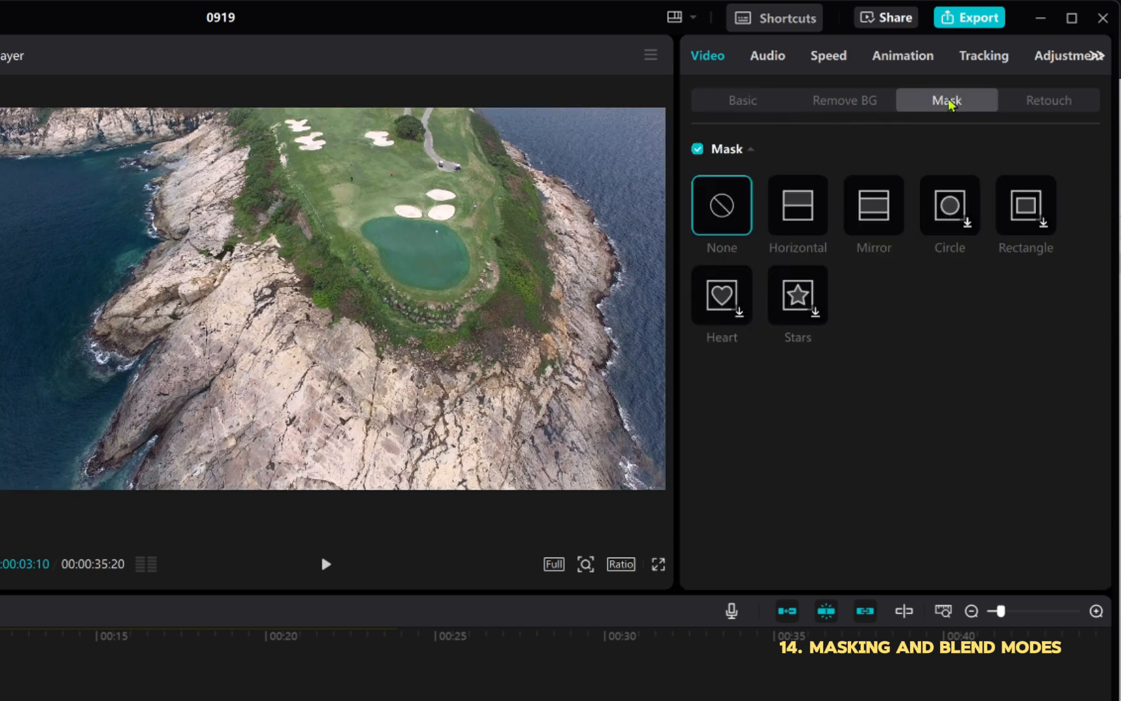
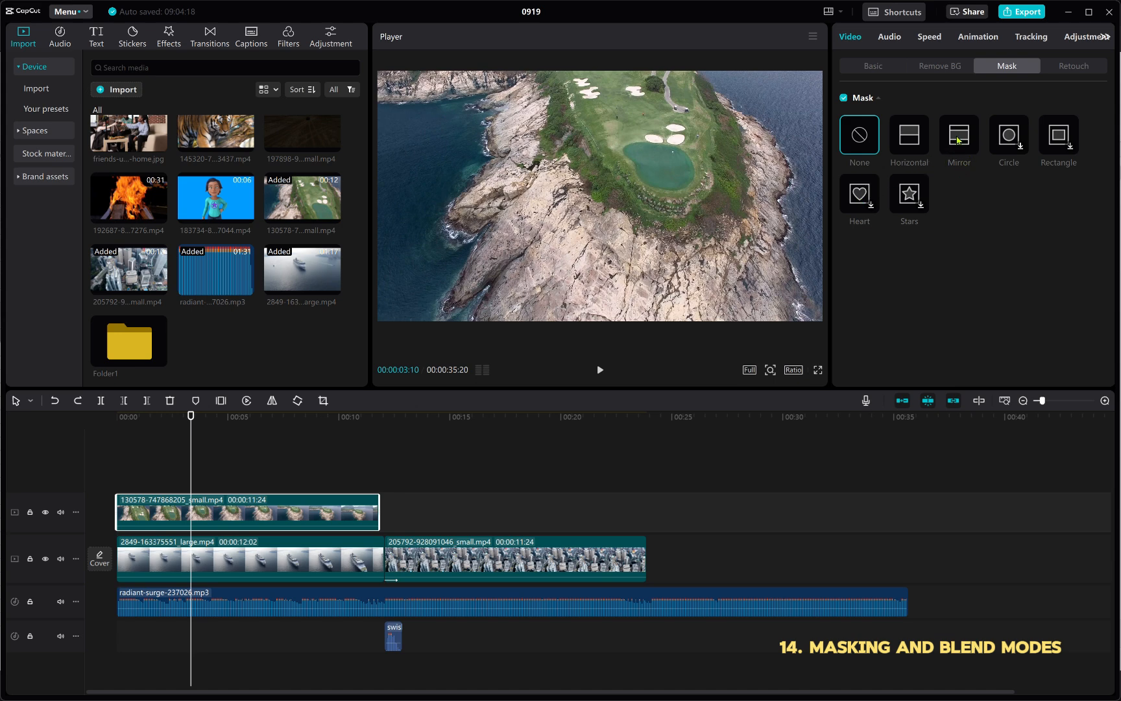
left_click(958, 139)
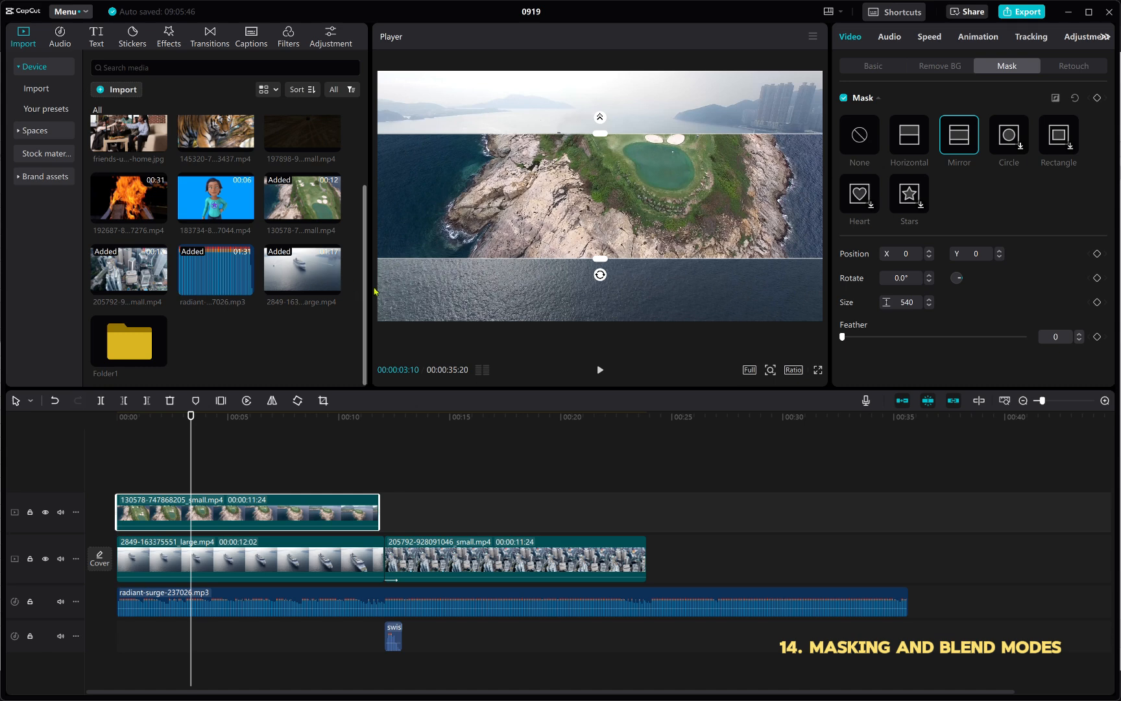
mouse_move(191, 426)
left_mouse_down()
mouse_move(164, 428)
mouse_move(218, 428)
mouse_move(208, 429)
left_mouse_up()
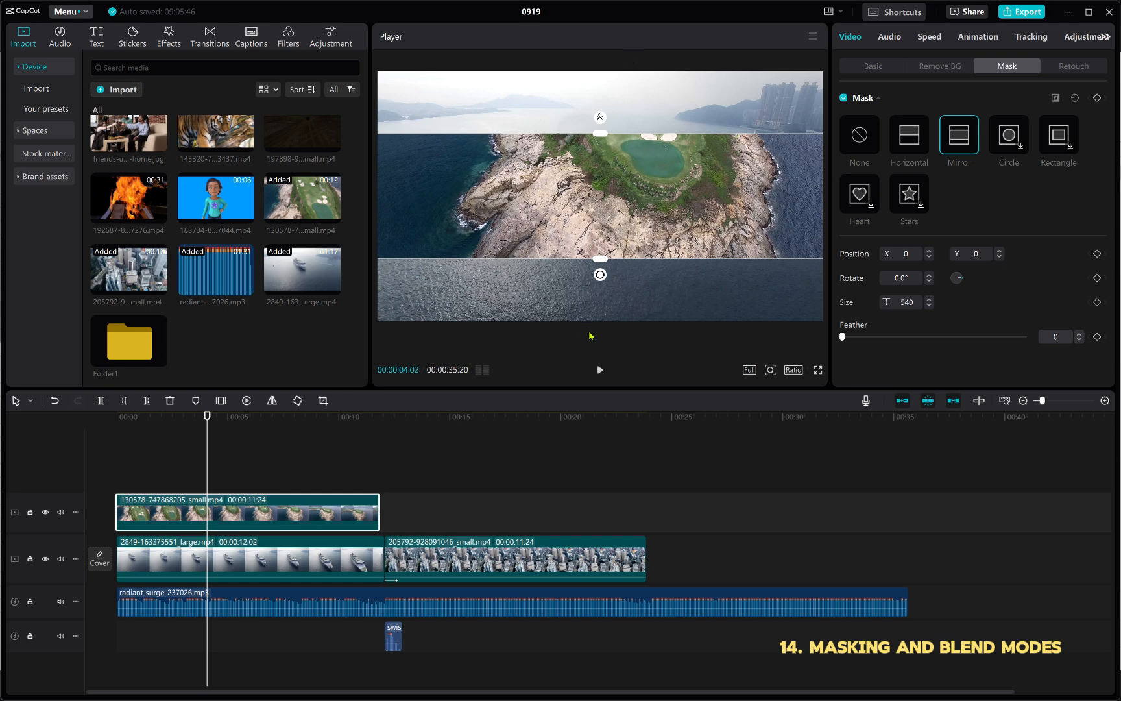
left_click(909, 140)
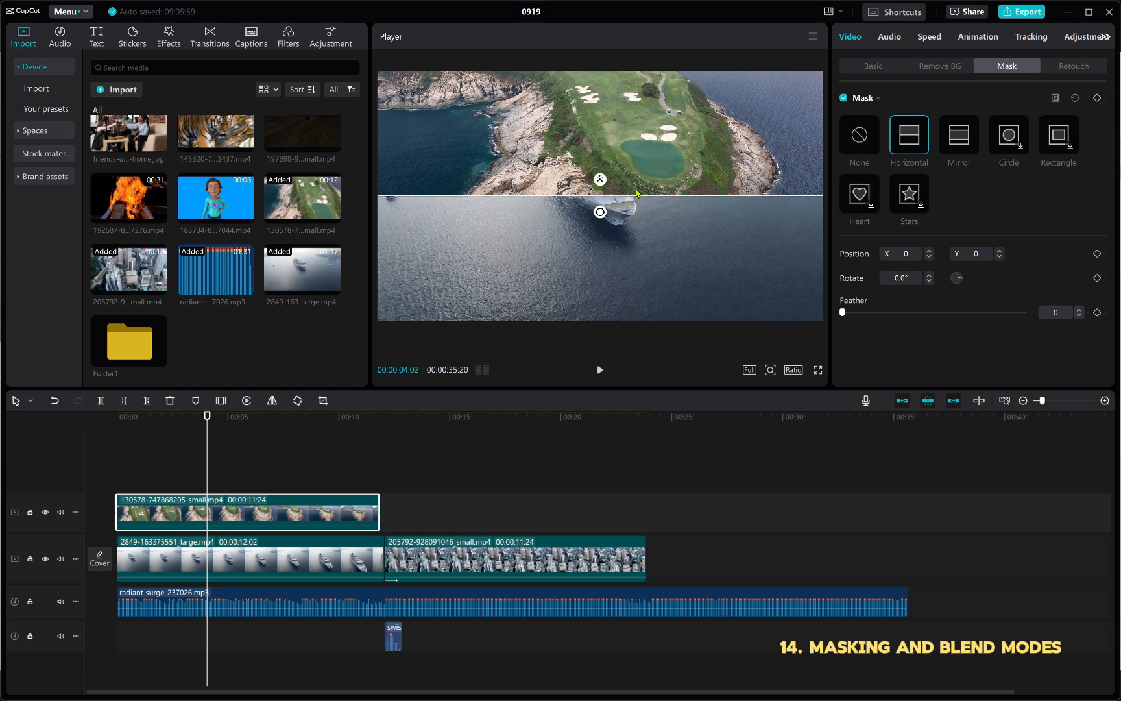
Try an enlarged Circle mask on the coastal clip, check it in the preview, and undo back to the Horizontal mask.
left_click(1012, 149)
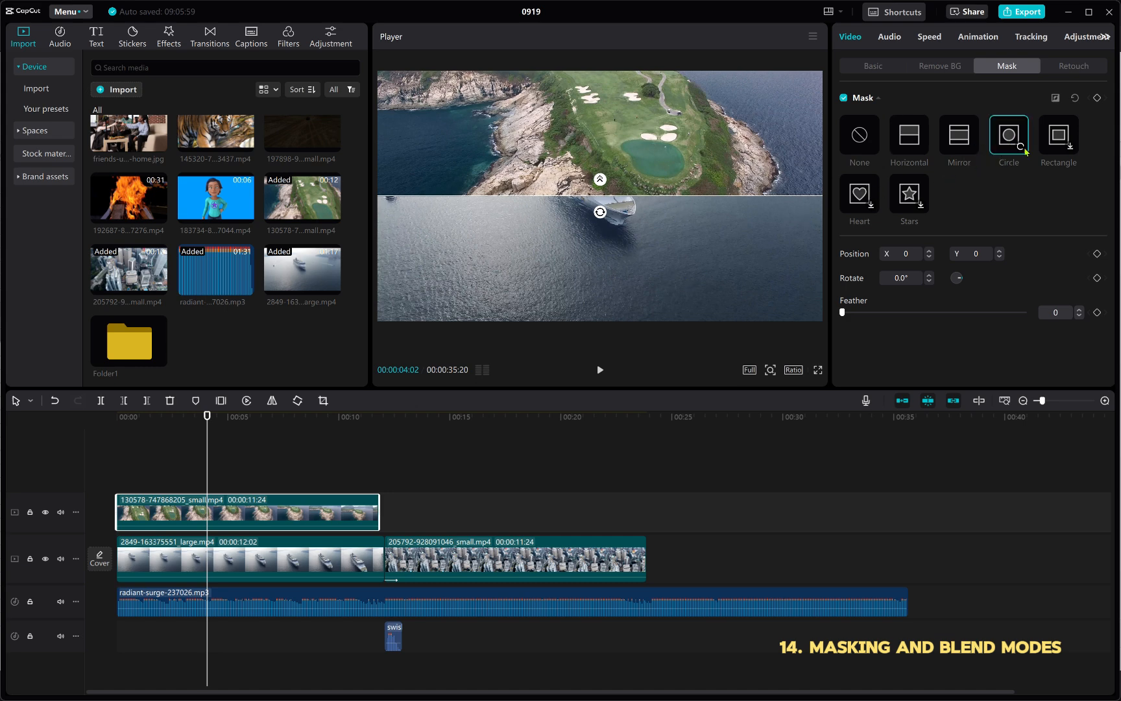
left_click(1071, 153)
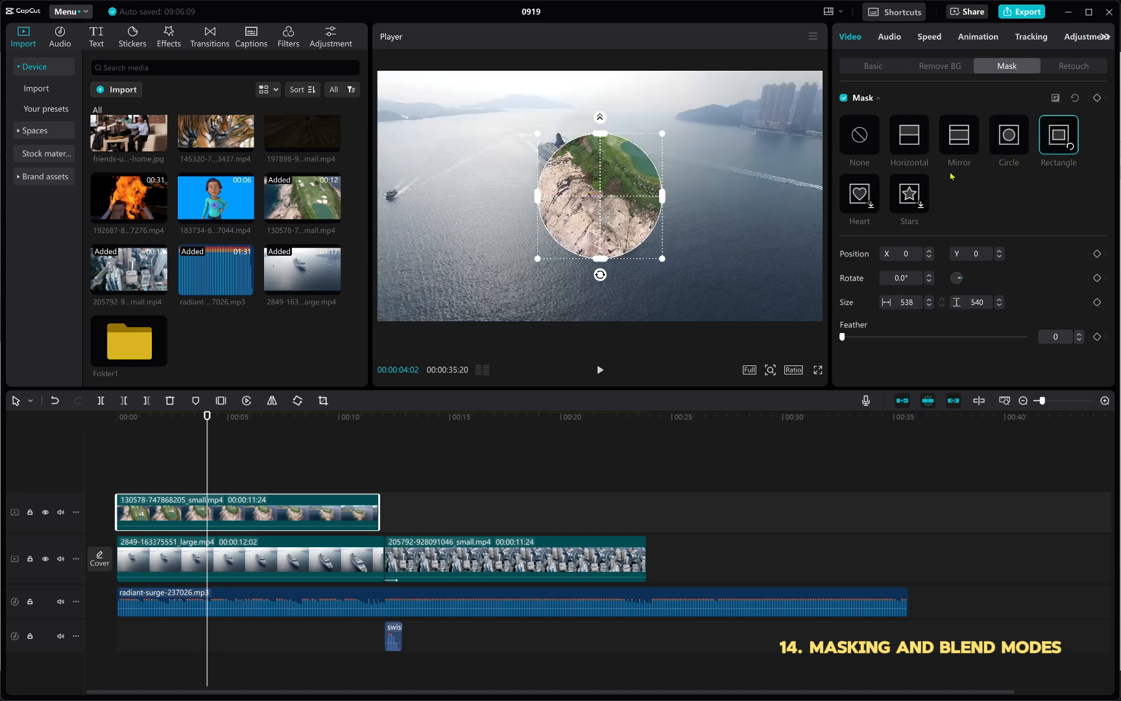
left_click(1014, 141)
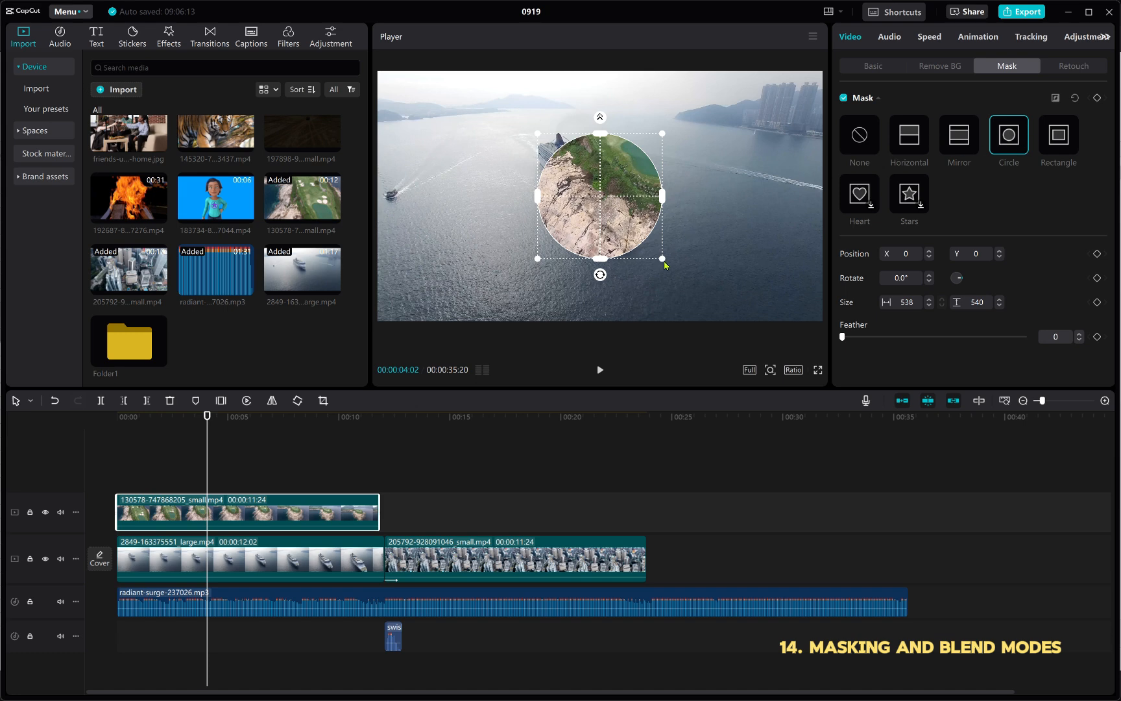
left_click_drag(664, 265, 774, 363)
left_click(605, 456)
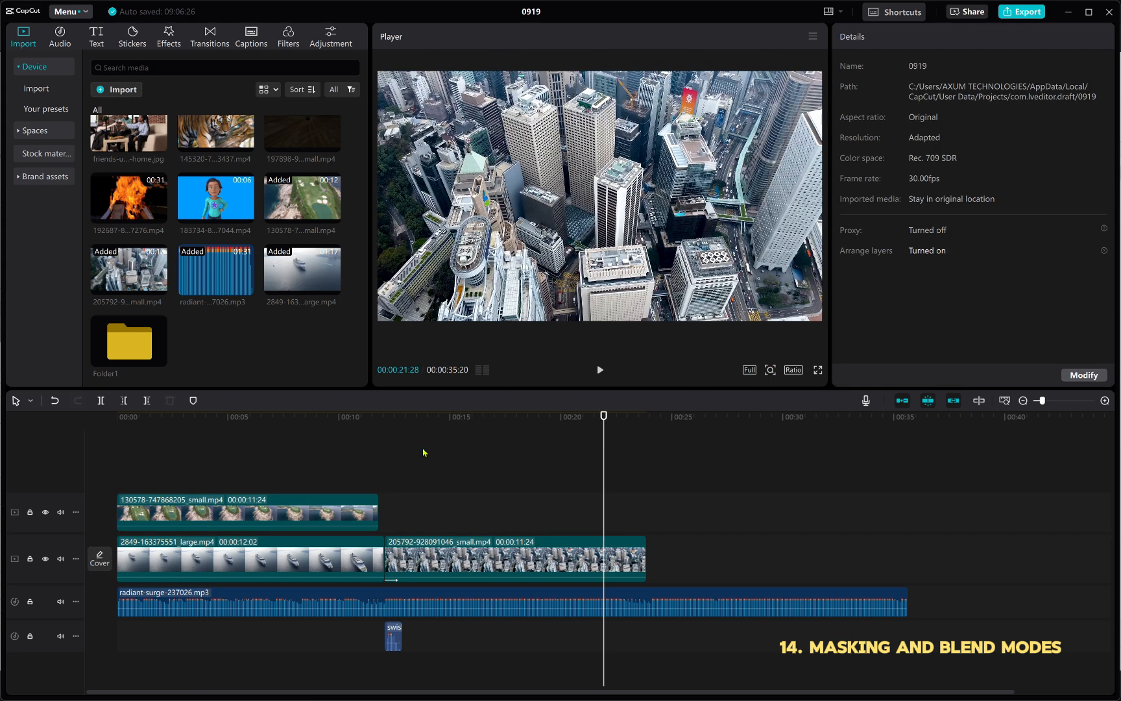
left_click(290, 444)
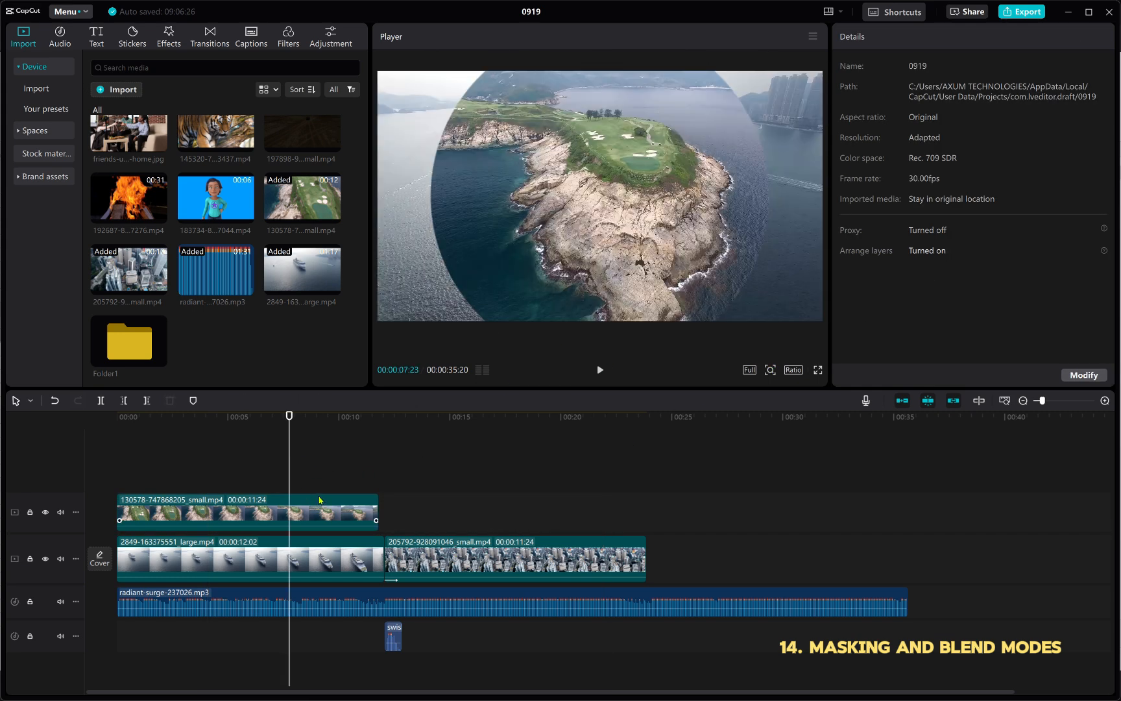
key("ctrl+z")
key("ctrl+z")
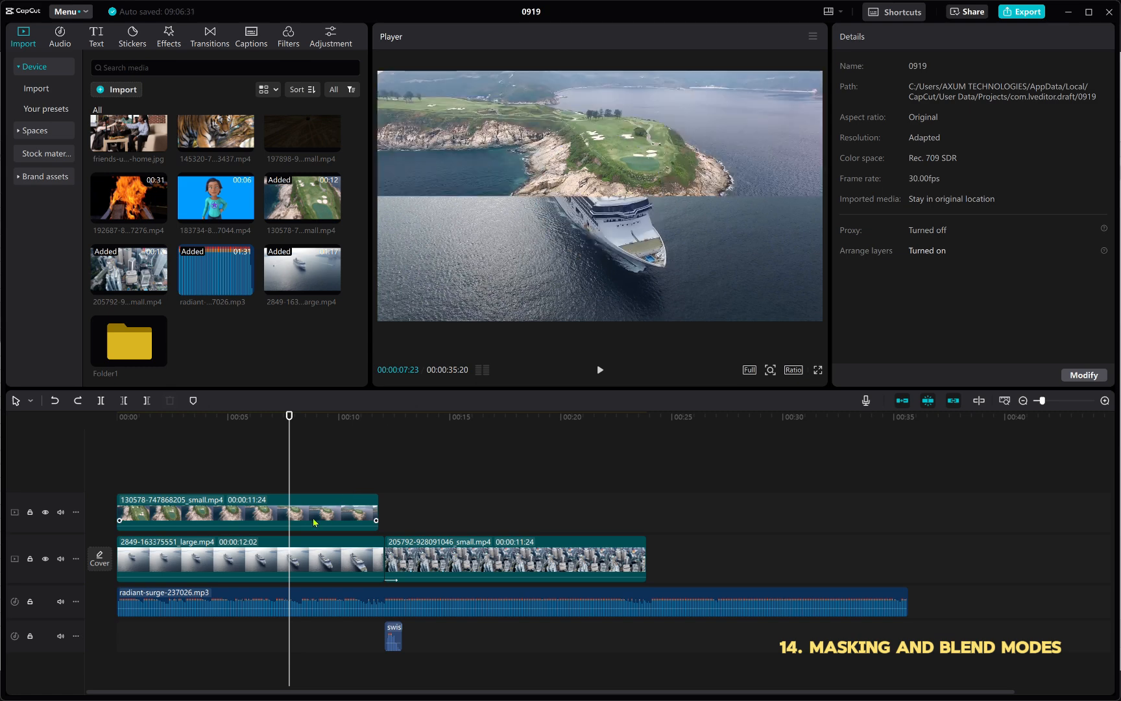
Shift the coastal clip's Horizontal mask to about X 91, Y 0.
left_click(314, 520)
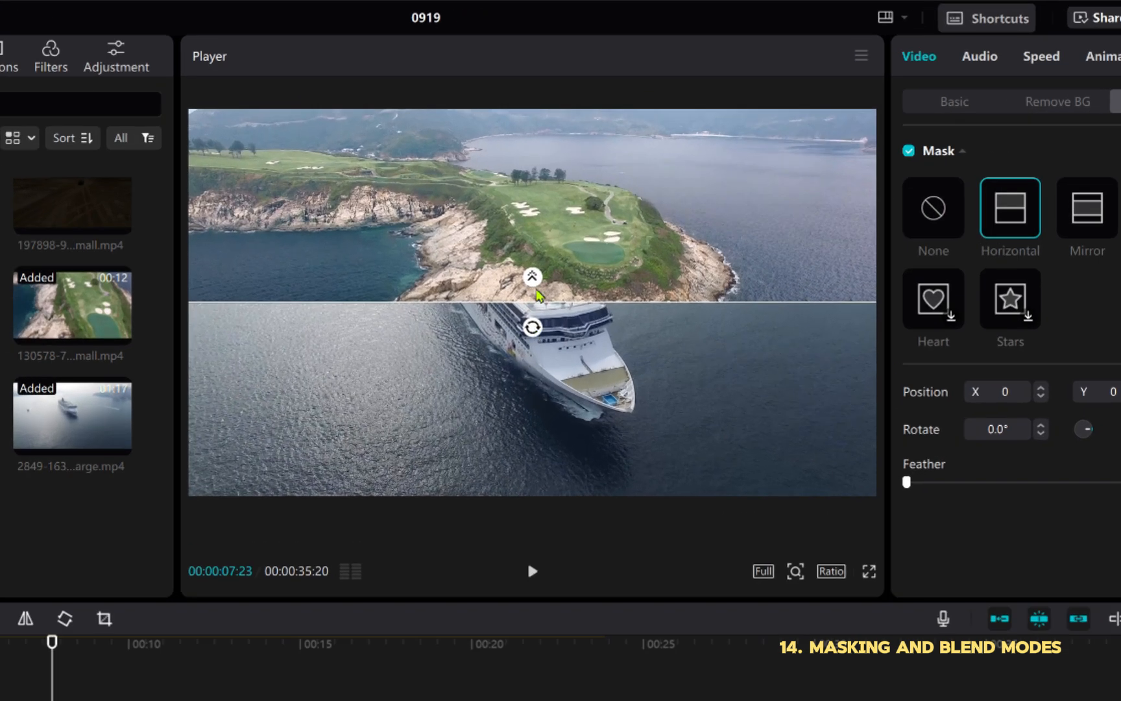
left_click_drag(600, 181, 601, 161)
left_click_drag(533, 246, 573, 323)
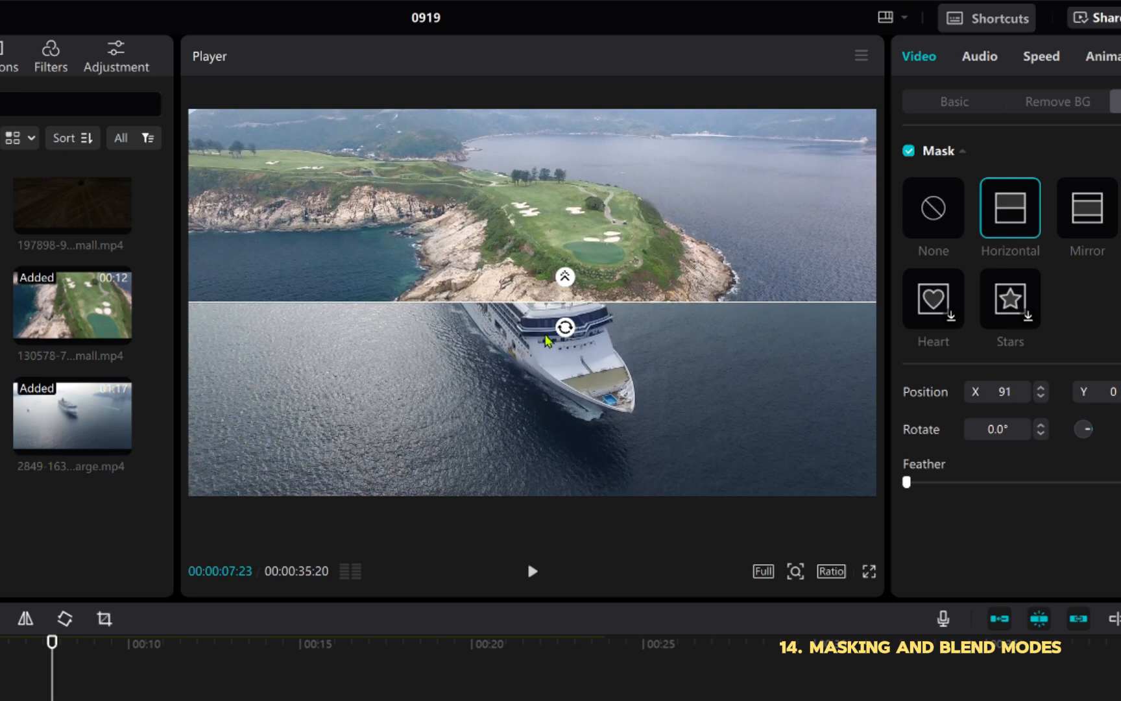
Try rotating the Horizontal mask to about -51°, play back the diagonal split, and undo the rotation.
left_click_drag(556, 344, 612, 342)
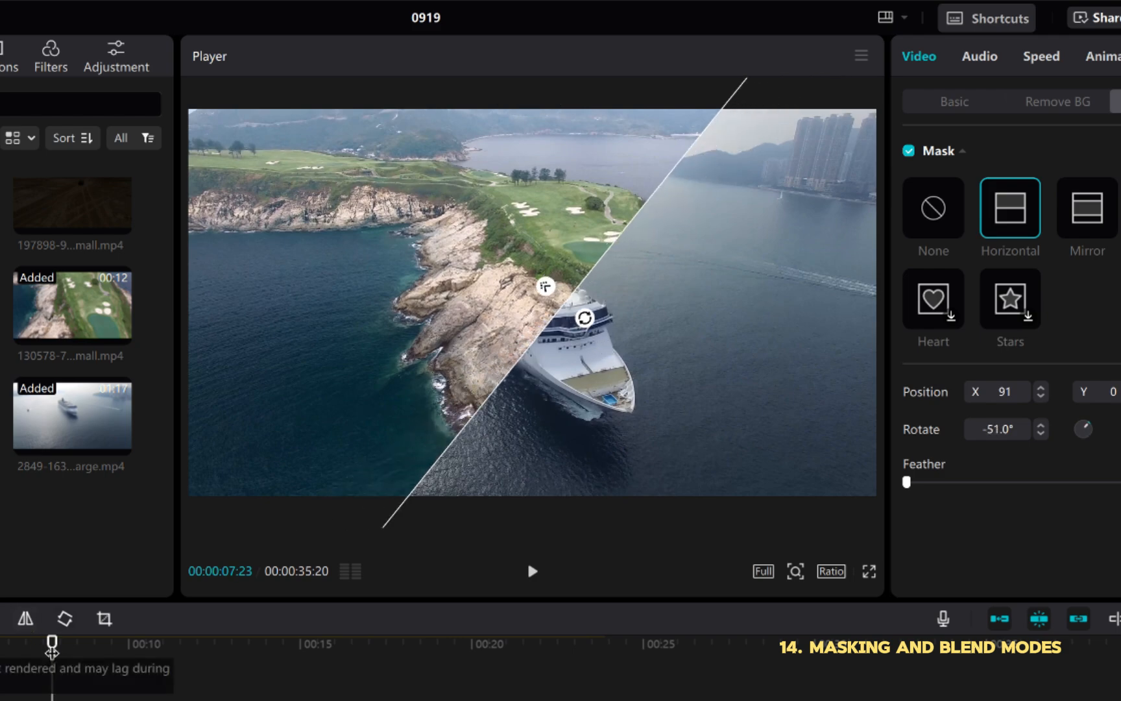
left_click_drag(52, 646, 0, 648)
key("space")
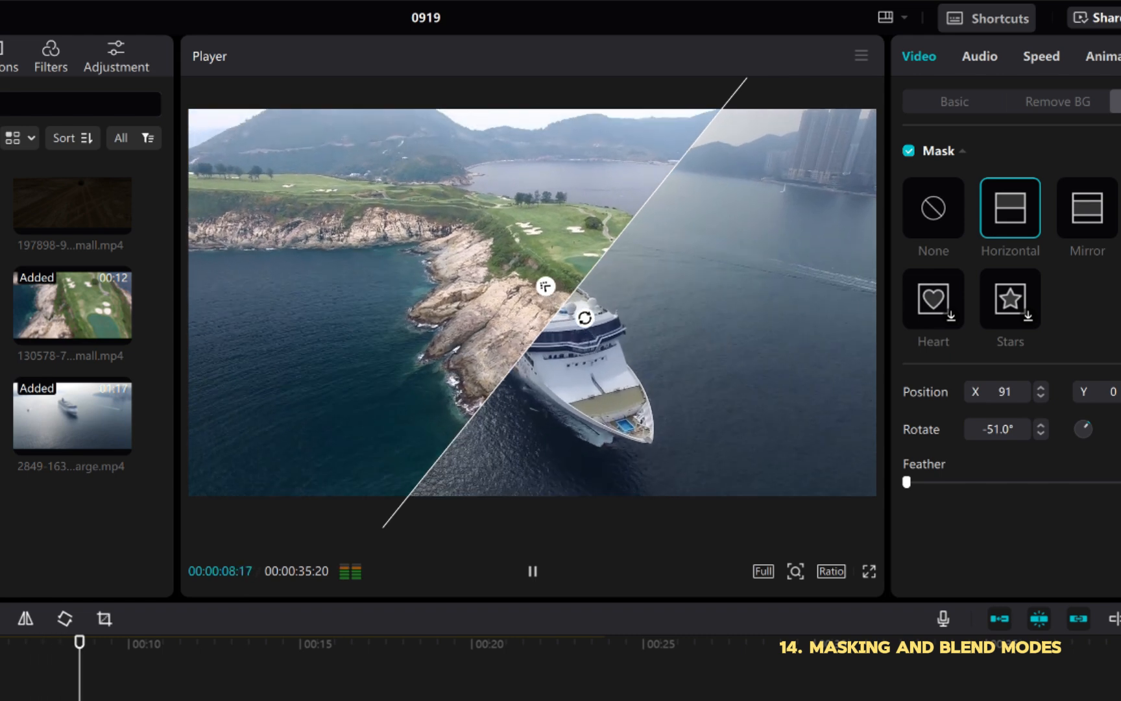
key("space")
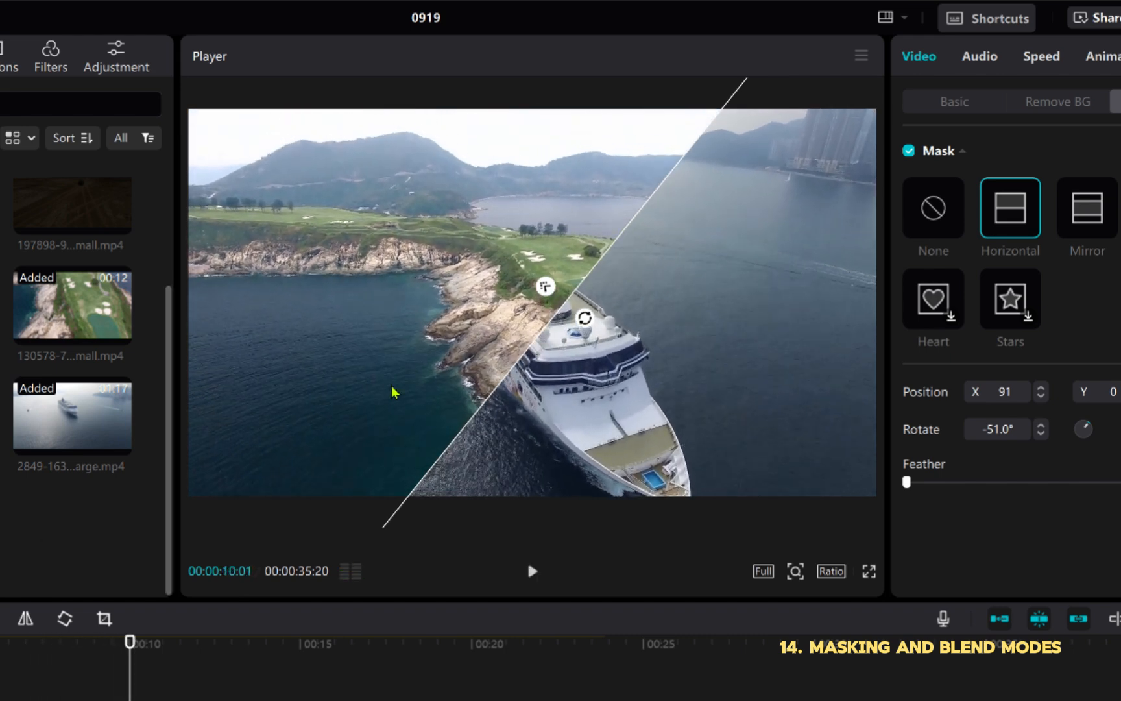
key("ctrl+z")
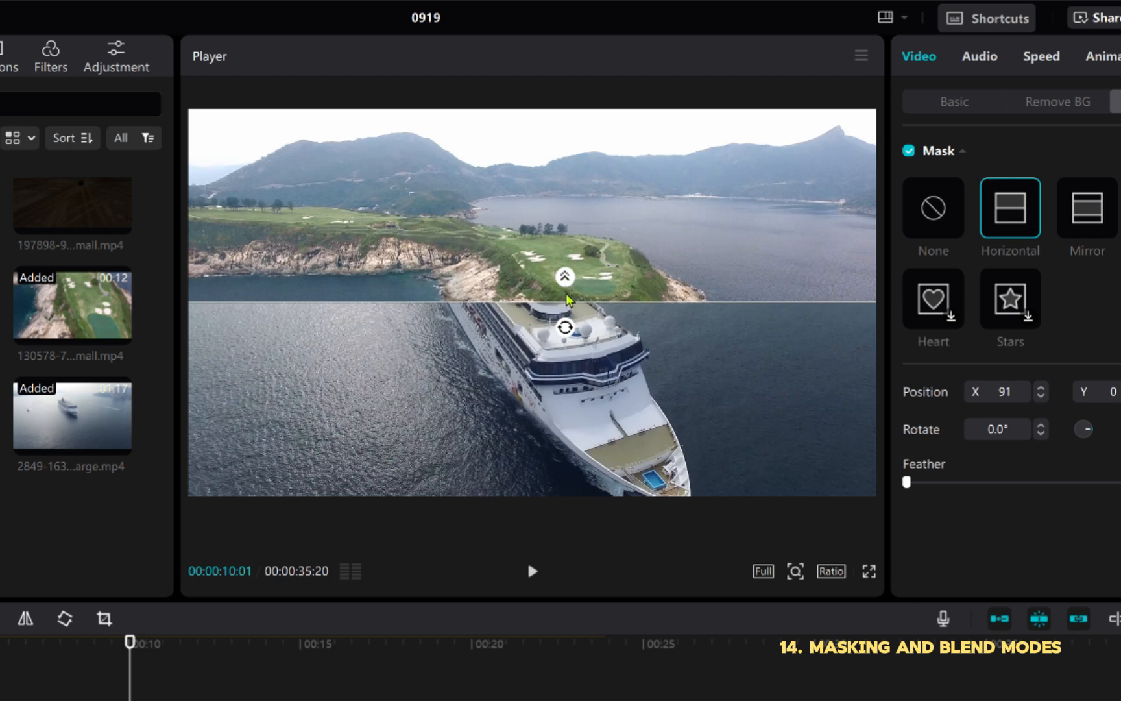
Lower the Horizontal mask to about X 68, Y -69 and play back the split-screen result.
left_click_drag(566, 304, 554, 332)
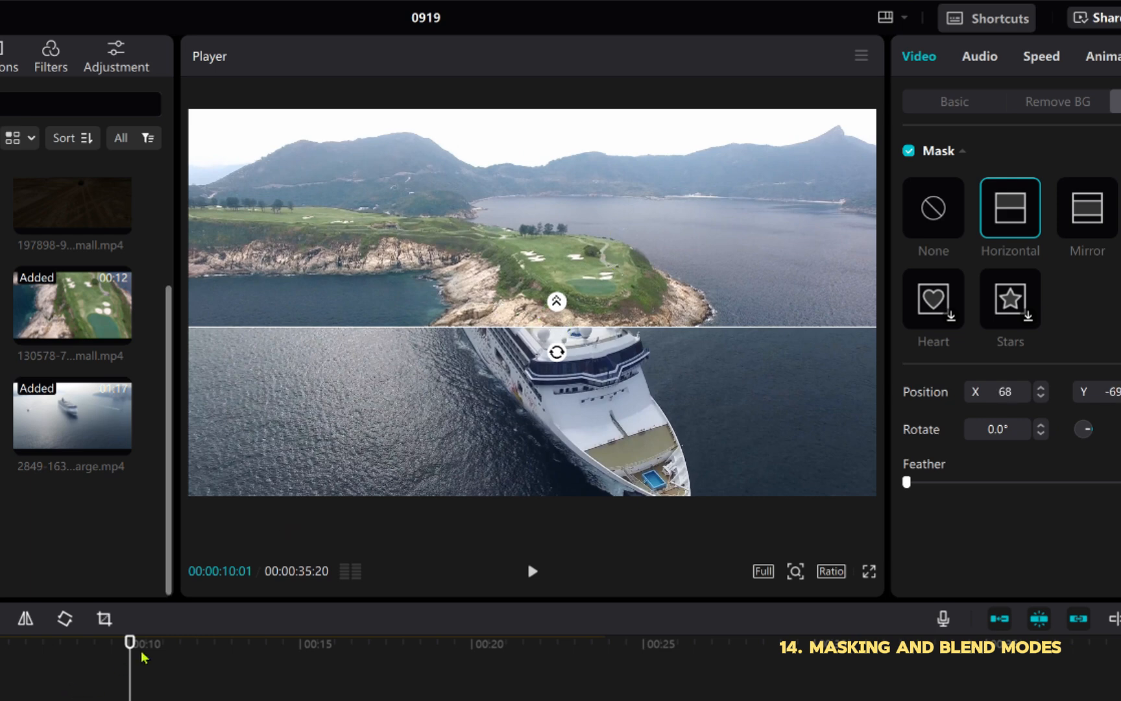
left_click_drag(132, 647, 0, 669)
key("space")
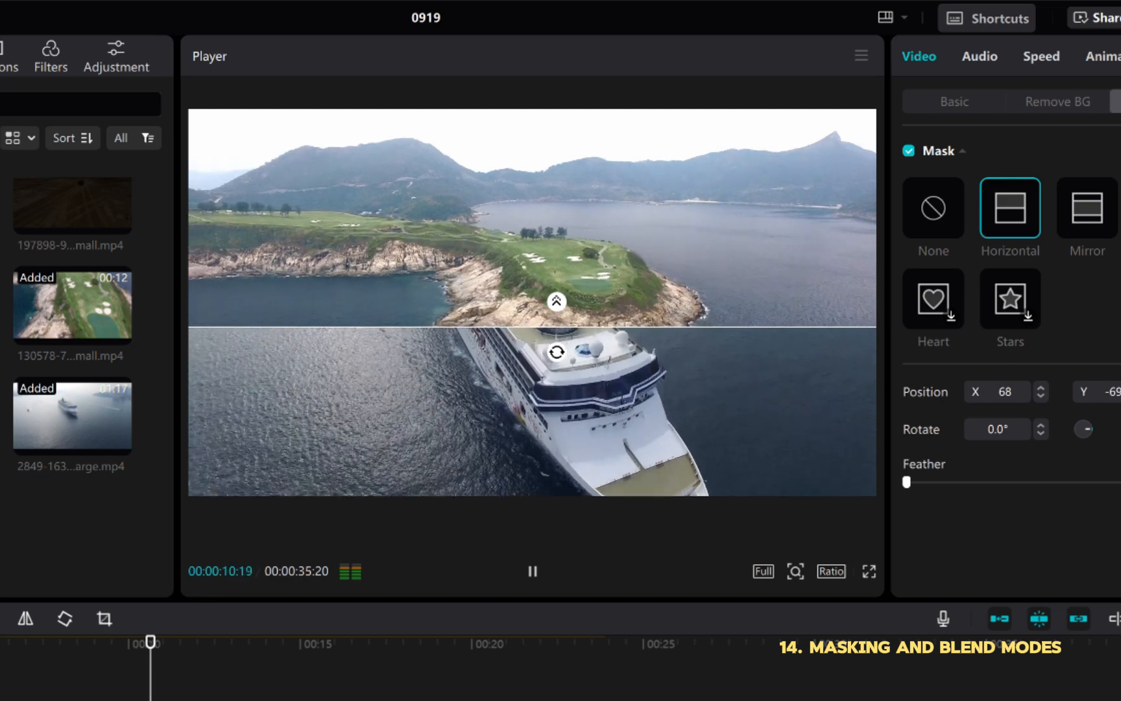
left_click(526, 560)
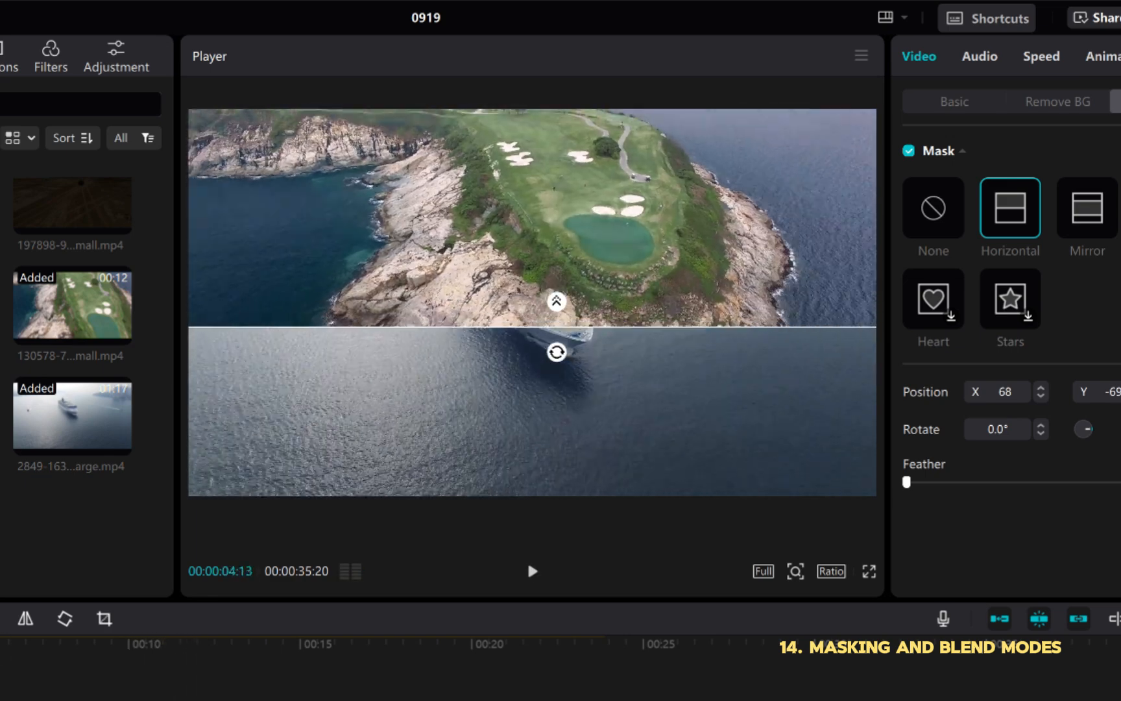
Add the 145320 tiger clip on a new top track and move its Mirror mask into the lower half of the frame.
key("Escape")
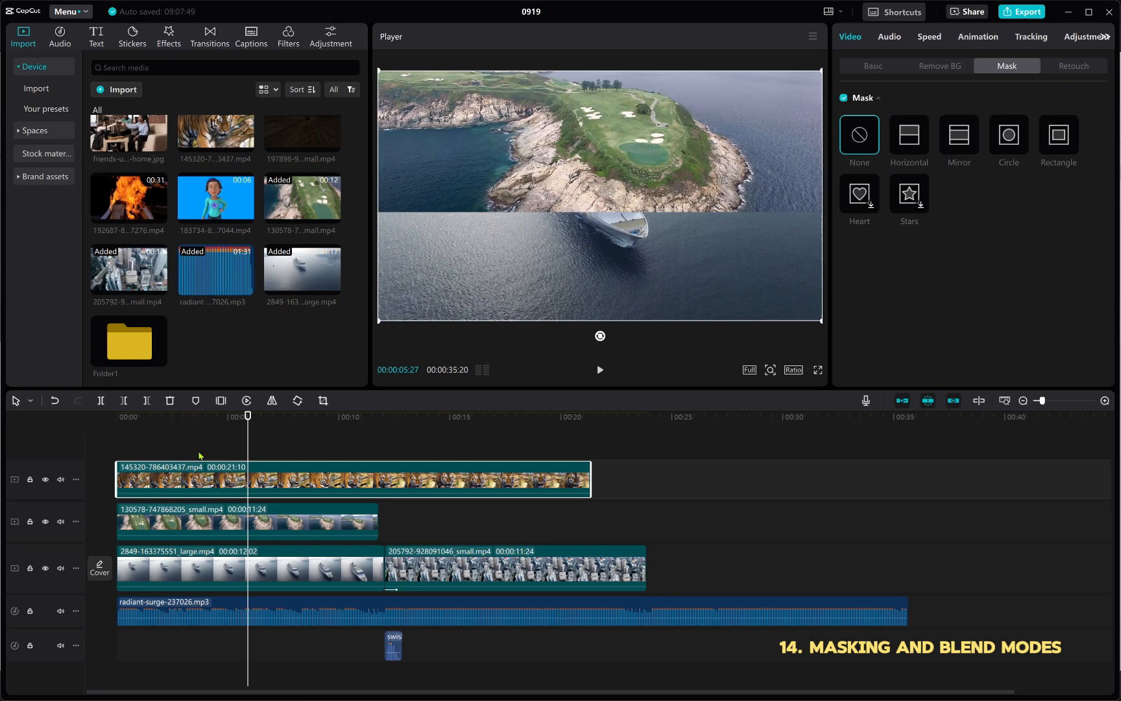
left_click(965, 147)
left_click_drag(637, 207, 631, 280)
left_click(277, 524)
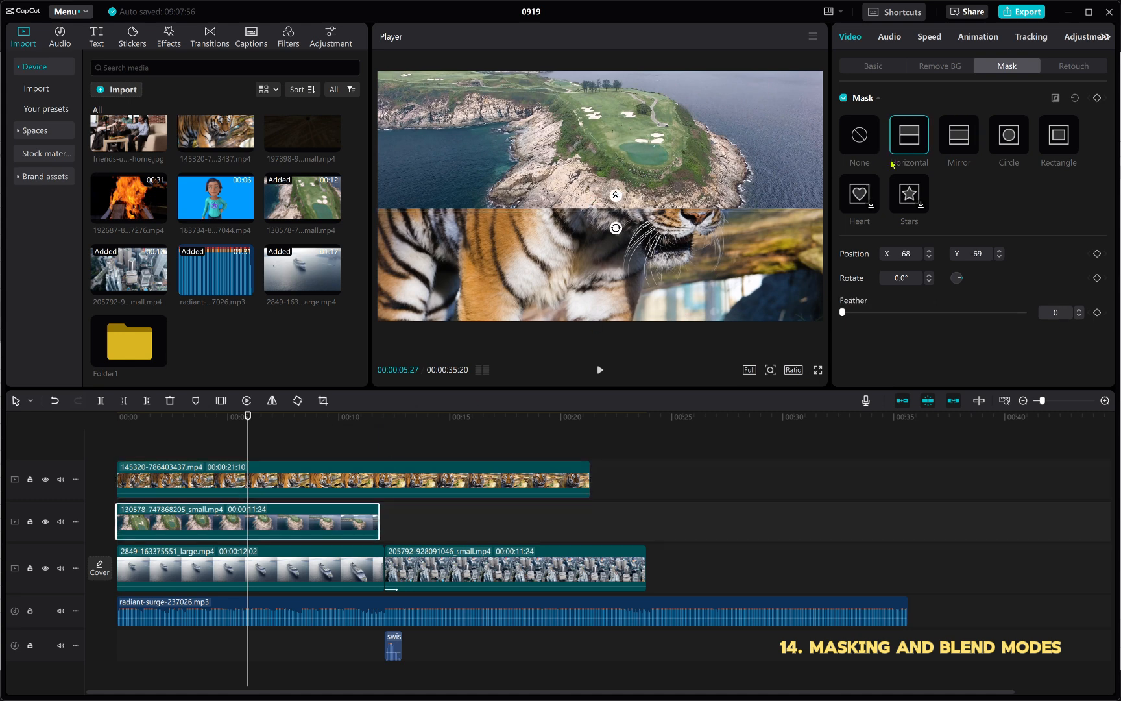
Raise the coastal clip's Horizontal mask to about Y 266 and shrink the tiger clip's Mirror mask to about size 435 at X -52, Y -324.
left_click_drag(649, 214, 652, 159)
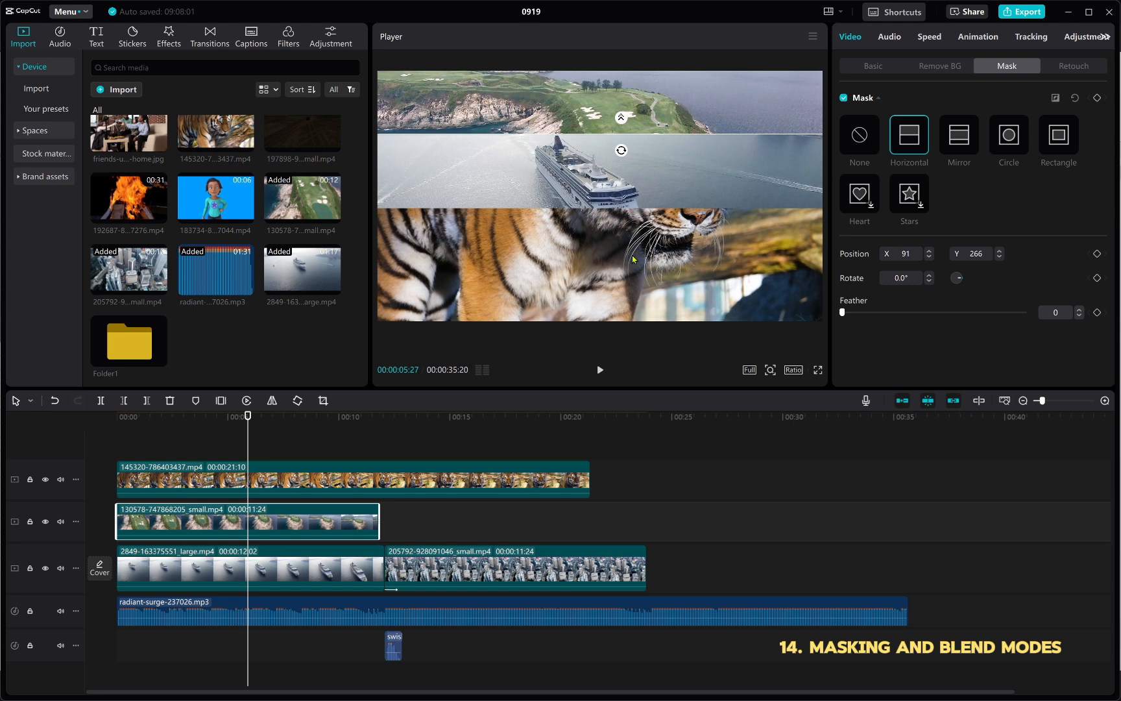
left_click(340, 486)
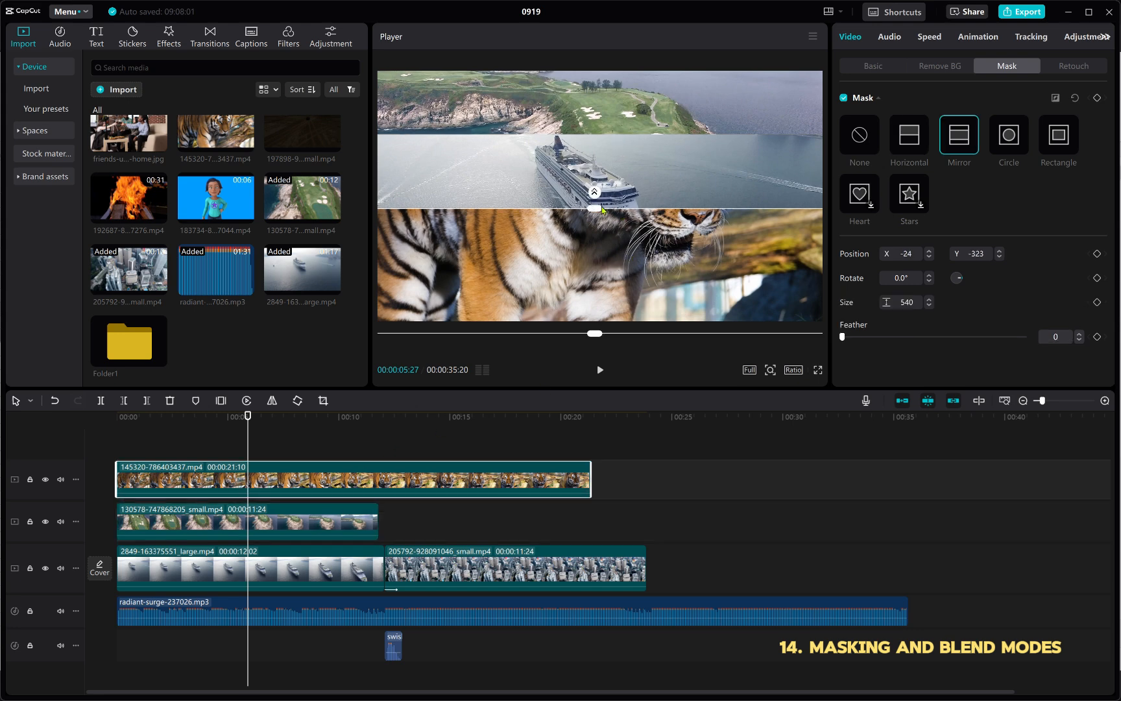
mouse_move(602, 209)
left_mouse_down()
mouse_move(607, 250)
mouse_move(606, 207)
left_mouse_up()
left_click_drag(616, 260, 622, 300)
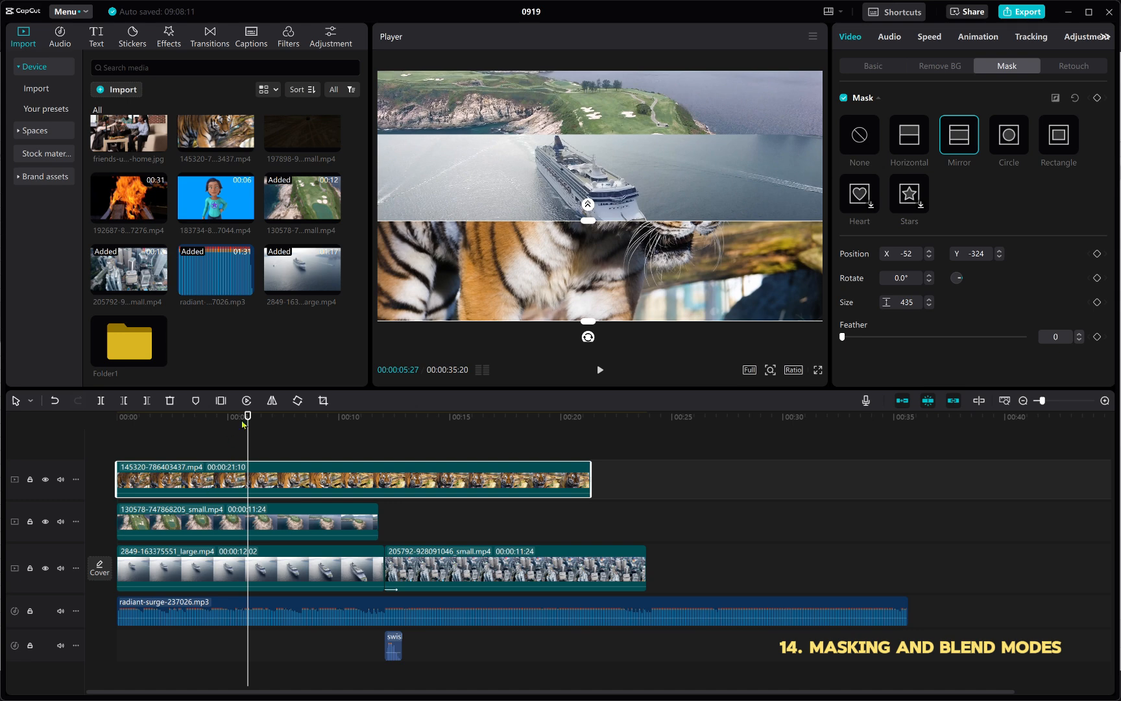
Play back the three-layer split screen from the start of the timeline and review the tiger clip's mask settings.
left_click_drag(247, 418, 72, 428)
key("space")
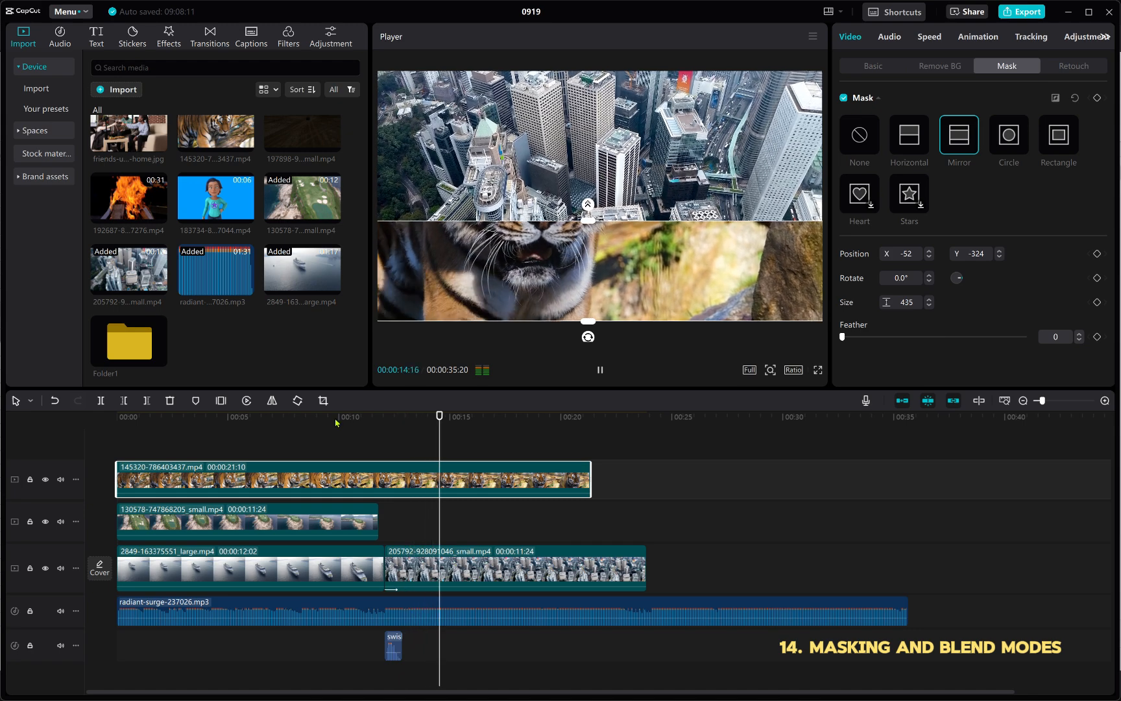
left_click(253, 432)
left_click(115, 442)
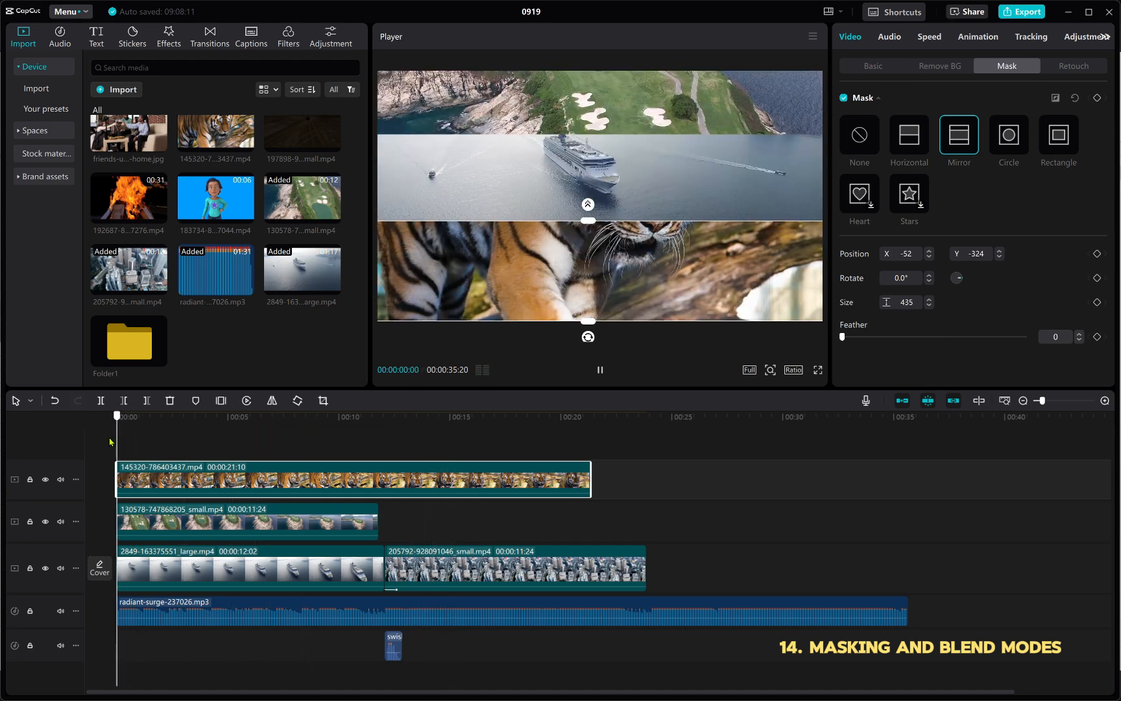
key("space")
left_click(318, 518, "ctrl")
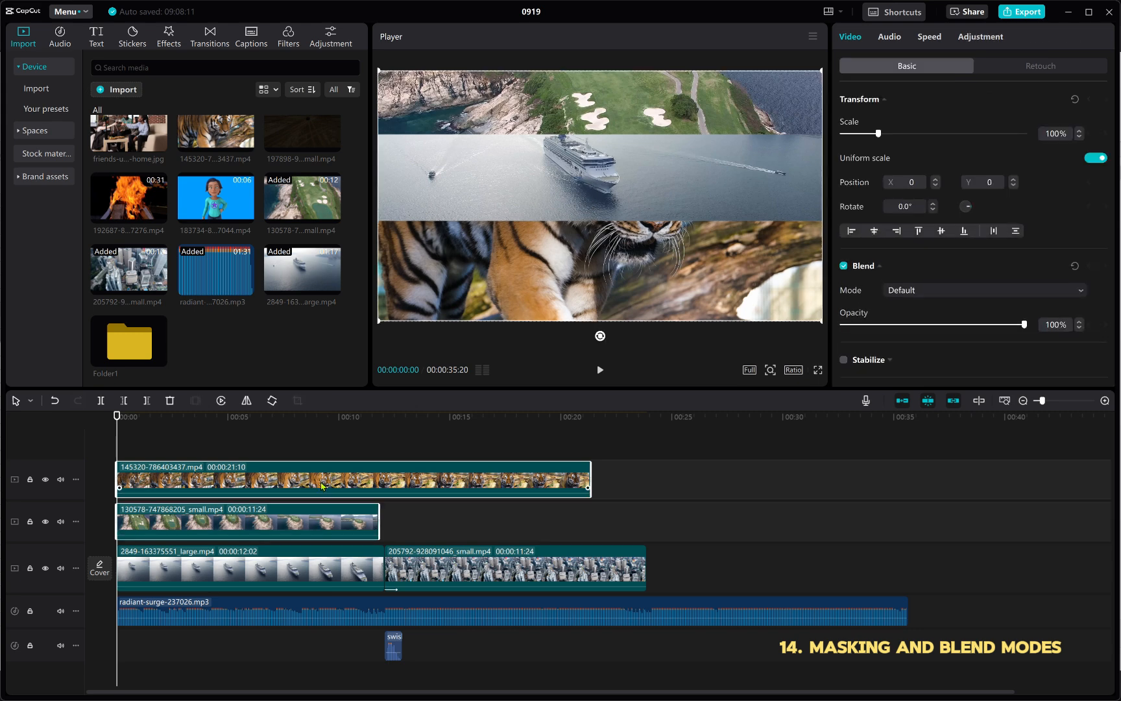
left_click(272, 419)
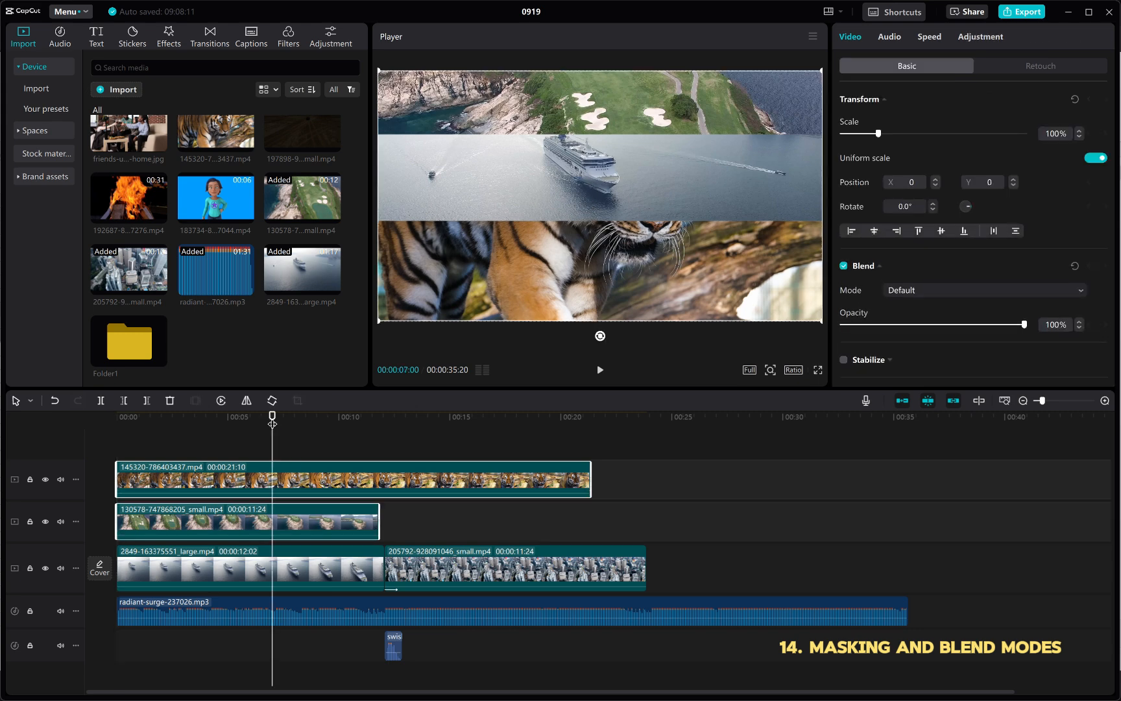
left_click(288, 451)
left_click(303, 479)
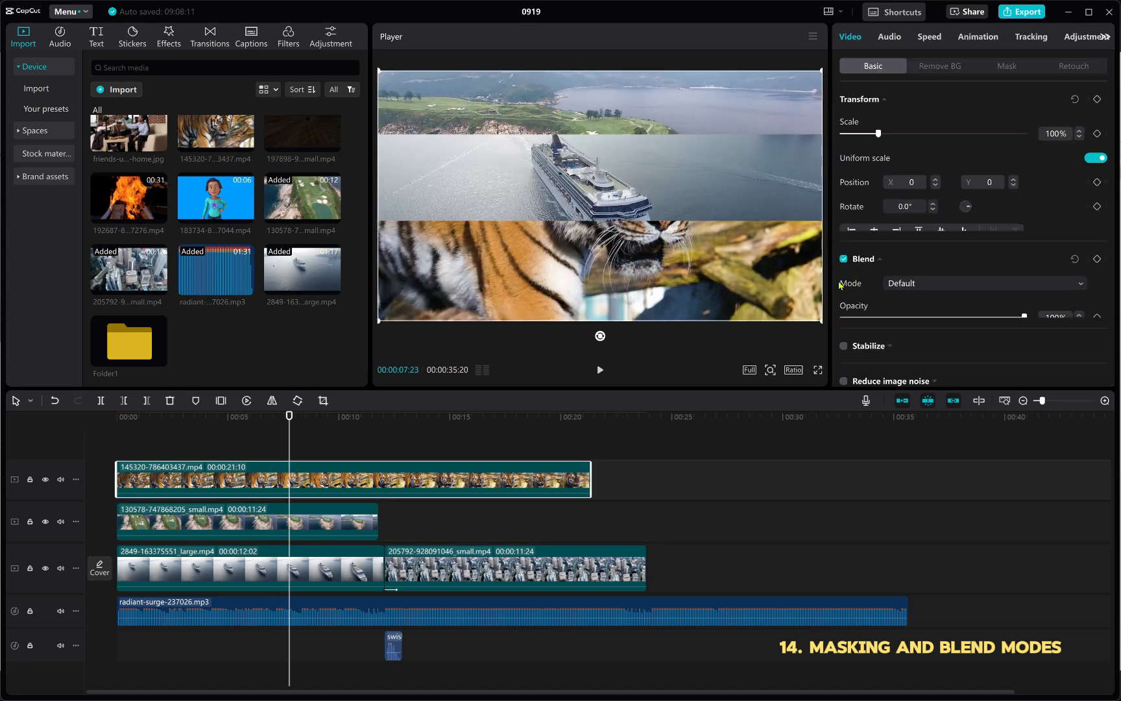
left_click(1014, 69)
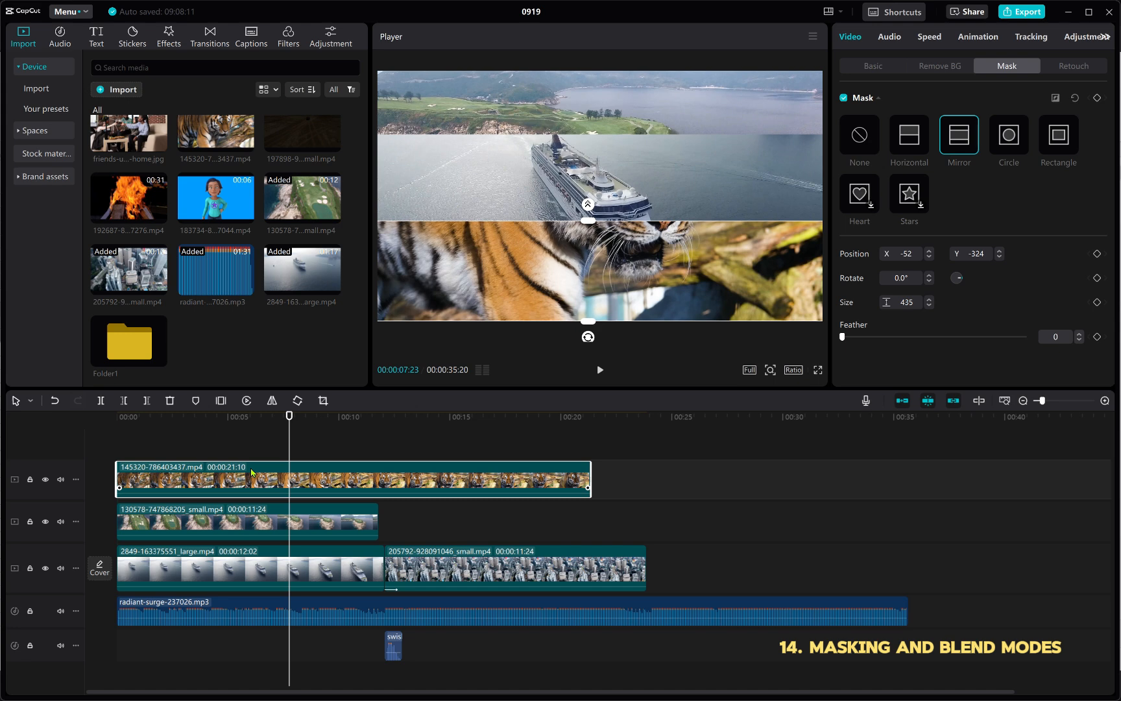
Delete the tiger clip and the coastal clip from the tracks above the ship clip.
key("Delete")
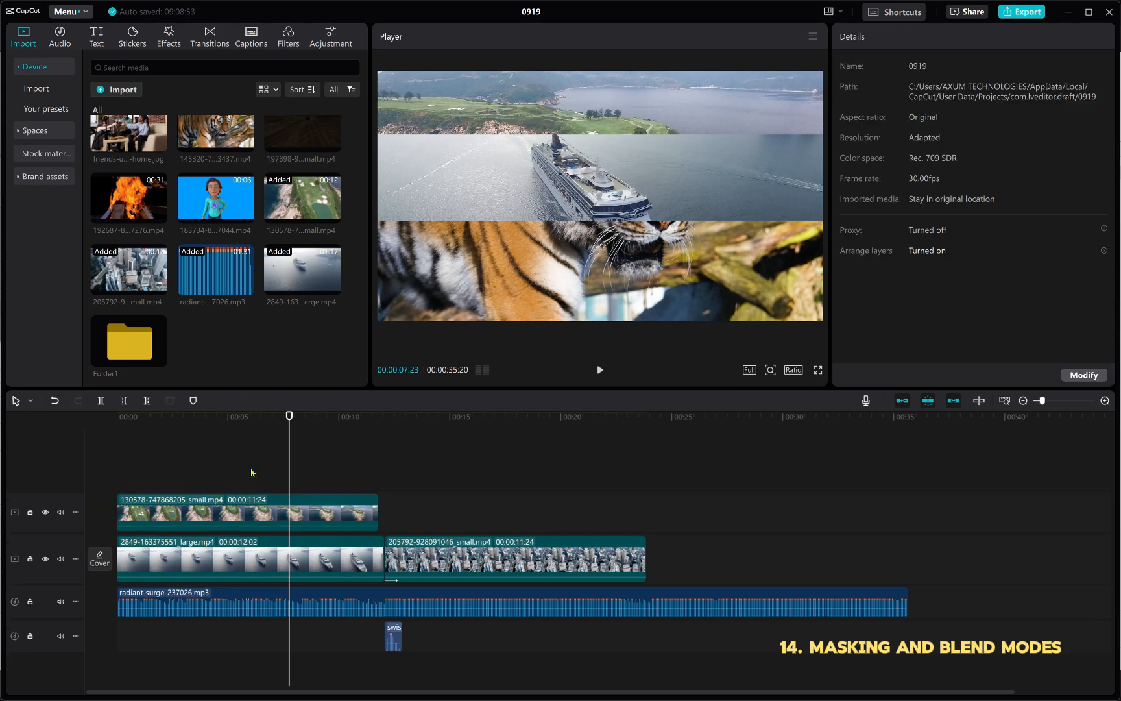
left_click(297, 519)
key("Delete")
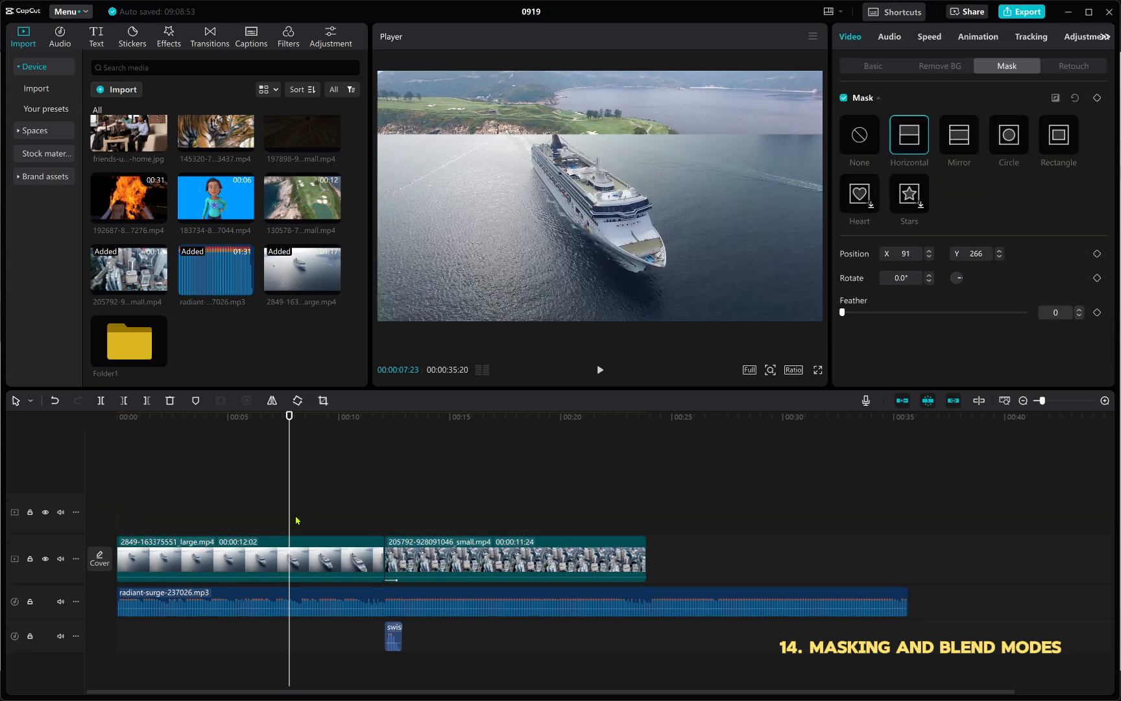
Find the campfire clip 192687 in the media library and place it above the ship clip at the timeline start.
double_click(144, 340)
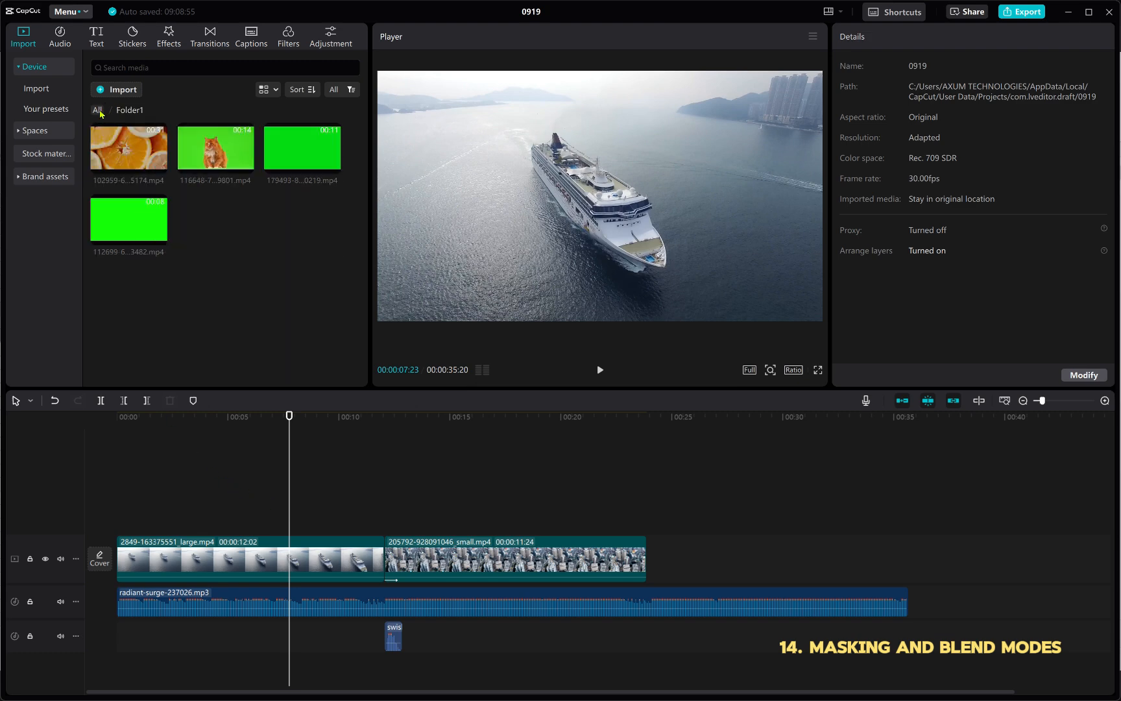
left_click(98, 111)
left_click(135, 291)
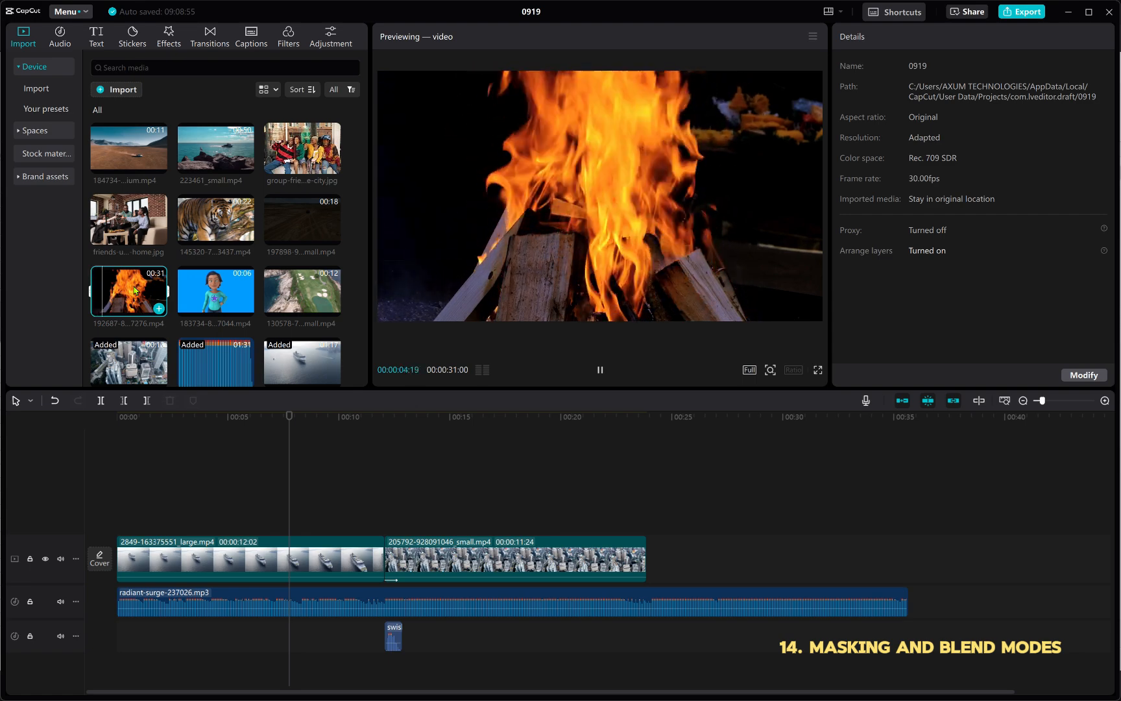
left_click_drag(135, 291, 115, 510)
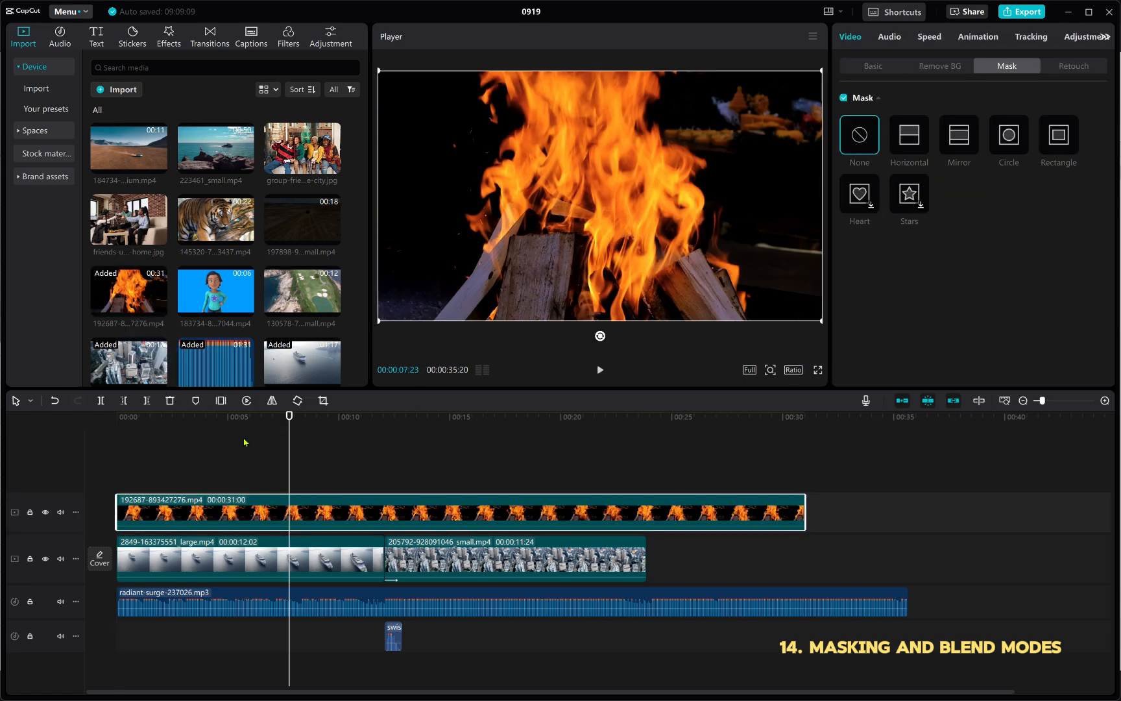
Set the campfire clip's blend mode to Screen and briefly play back the fire over the ship.
left_click_drag(253, 419, 246, 474)
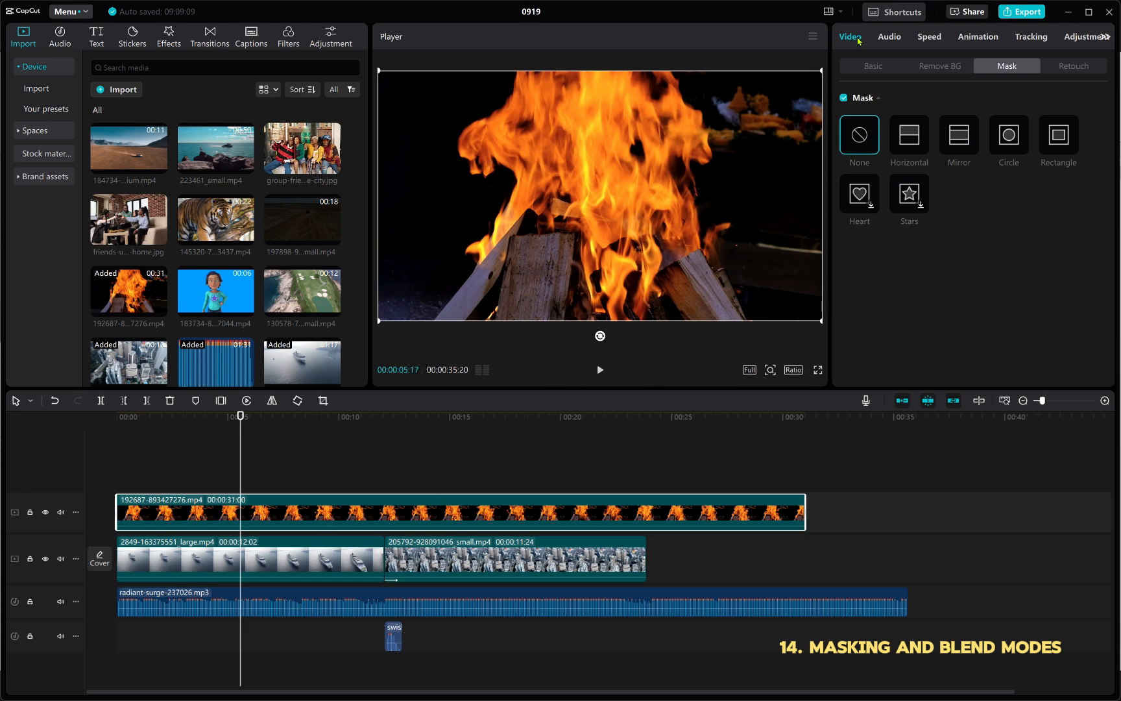
left_click(873, 67)
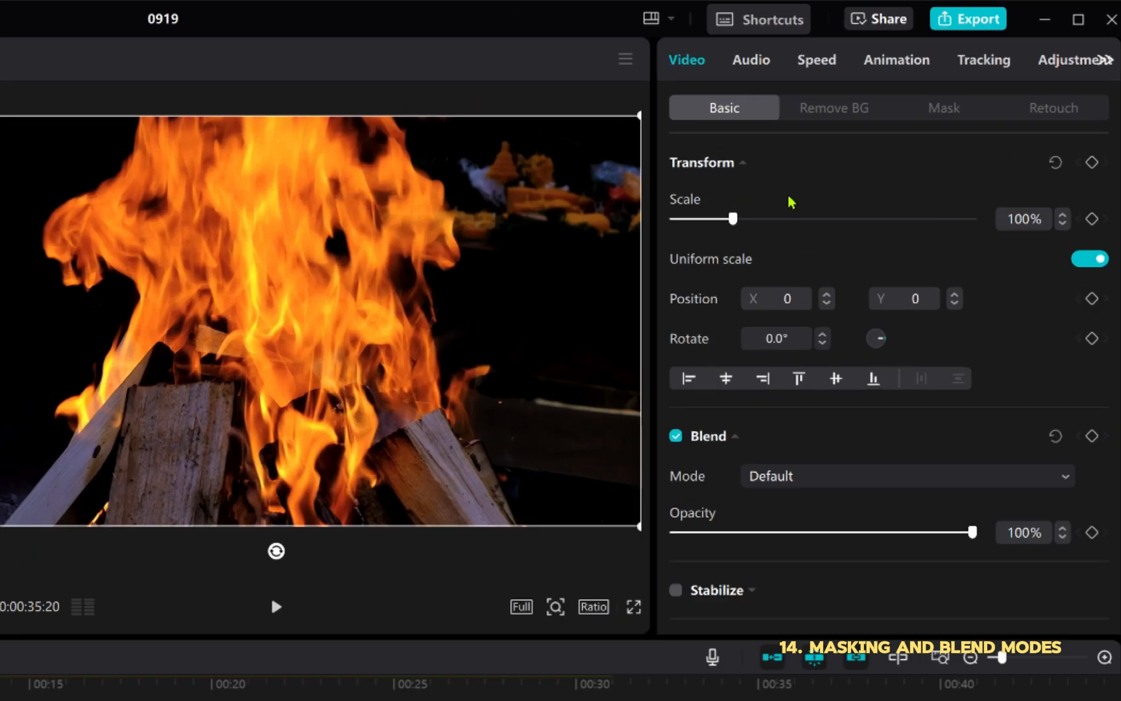
scroll(927, 219, "down", 2)
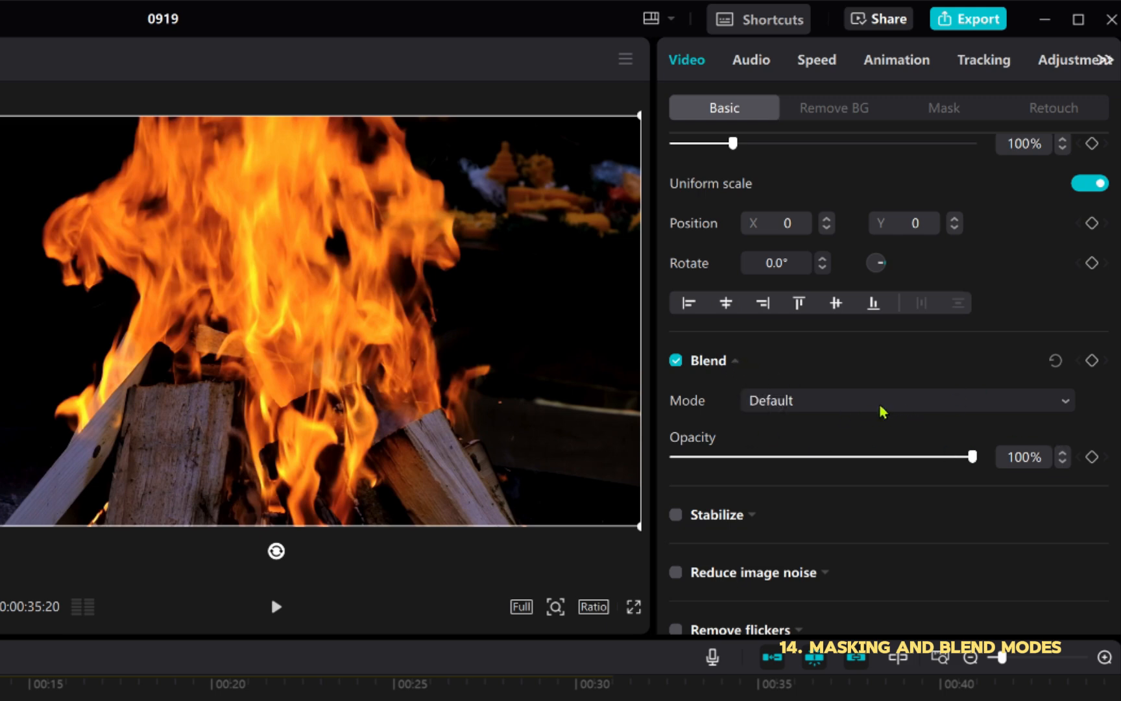
scroll(882, 410, "down", 2)
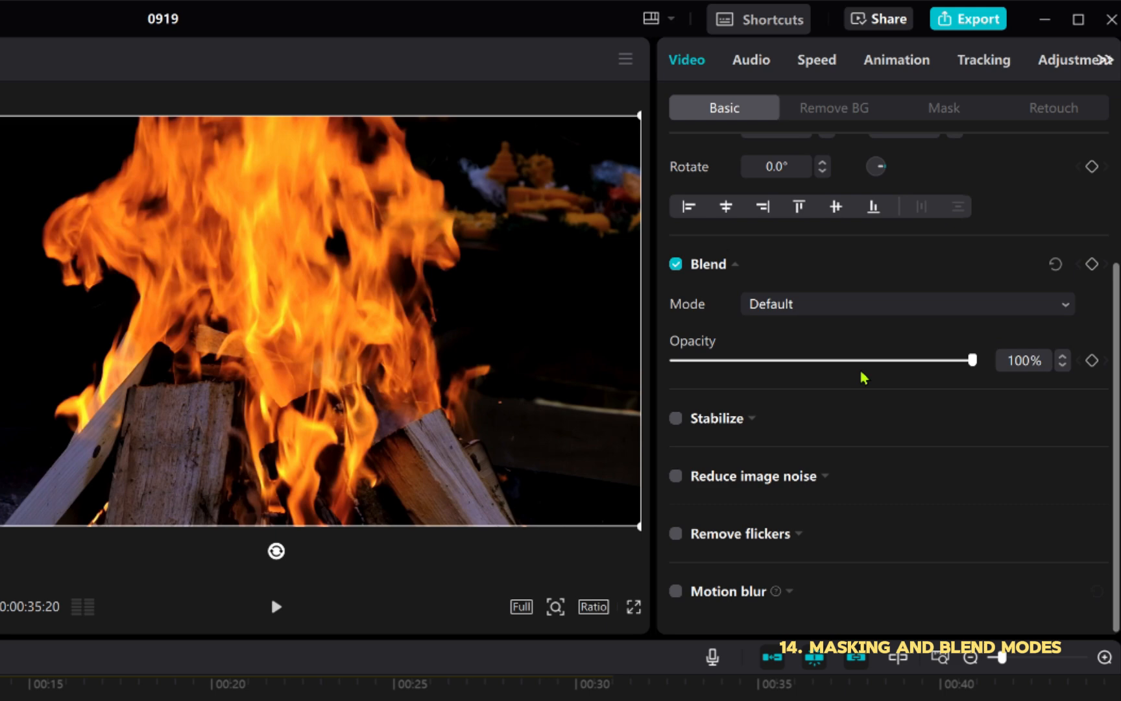
left_click(824, 305)
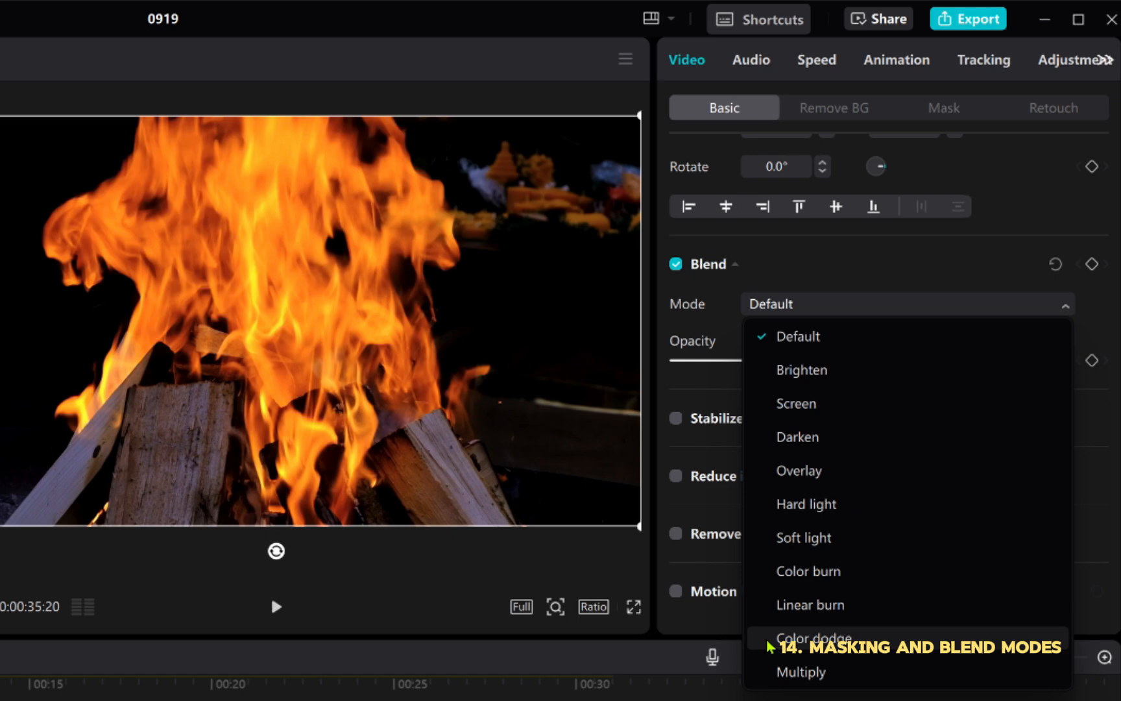
left_click(811, 413)
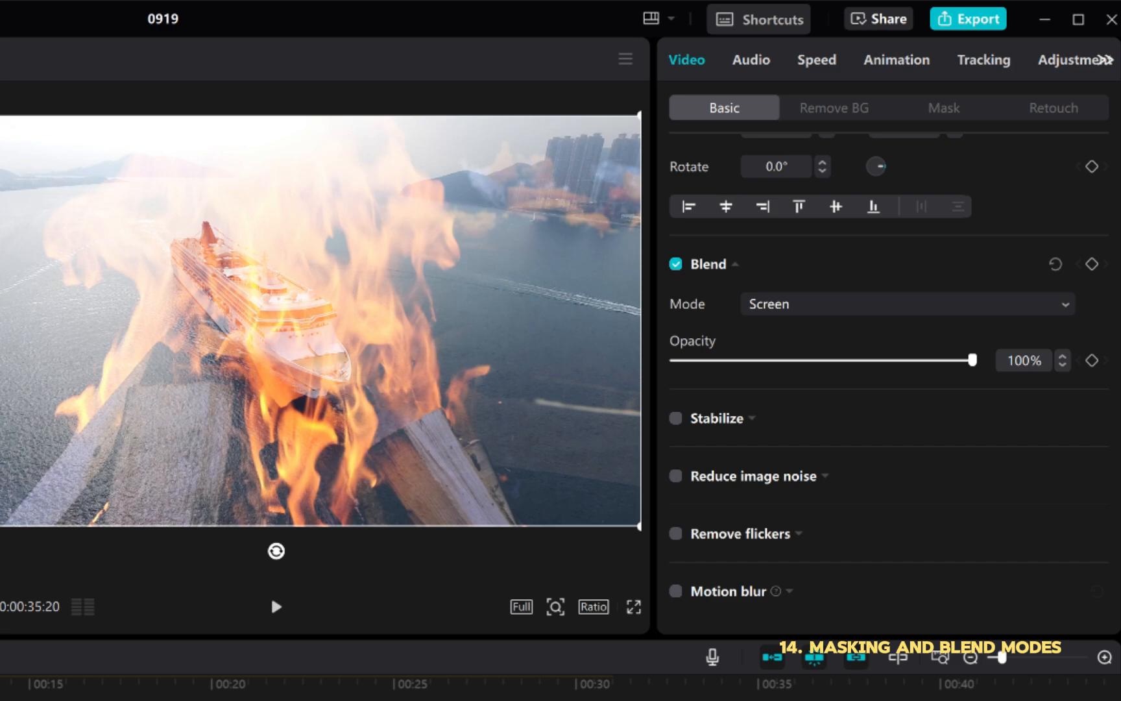
key("space")
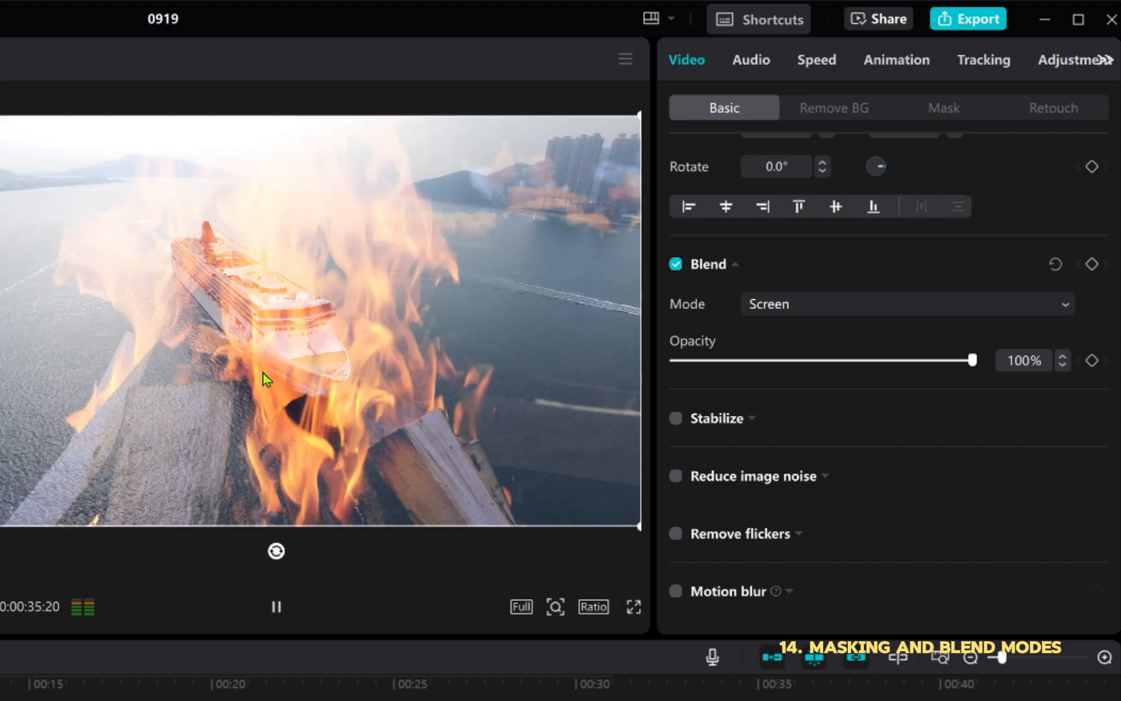
key("space")
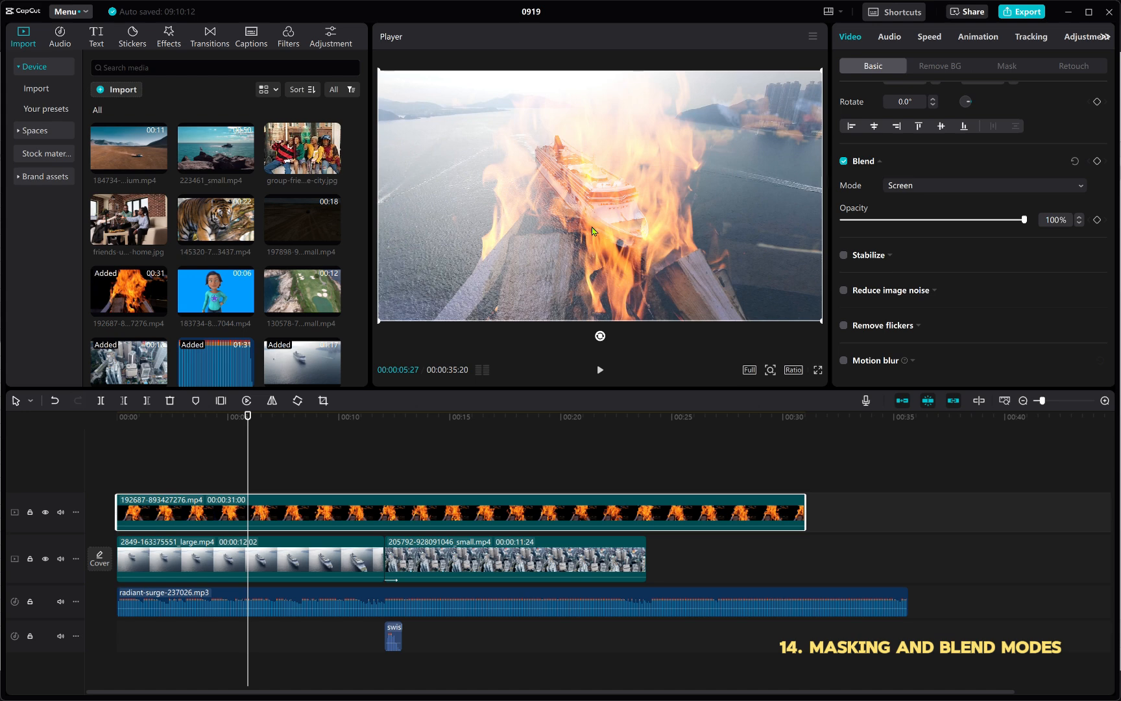
Try the Multiply blend mode on the campfire clip and scrub through the ship footage to check it.
left_click(928, 186)
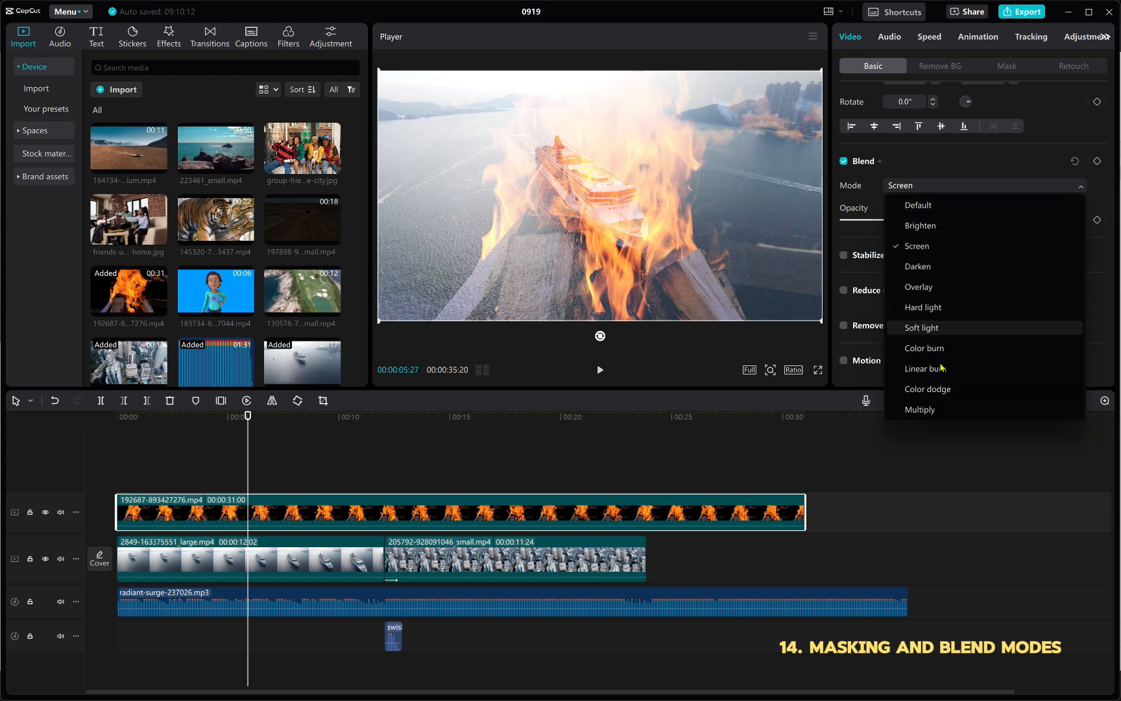
left_click(912, 409)
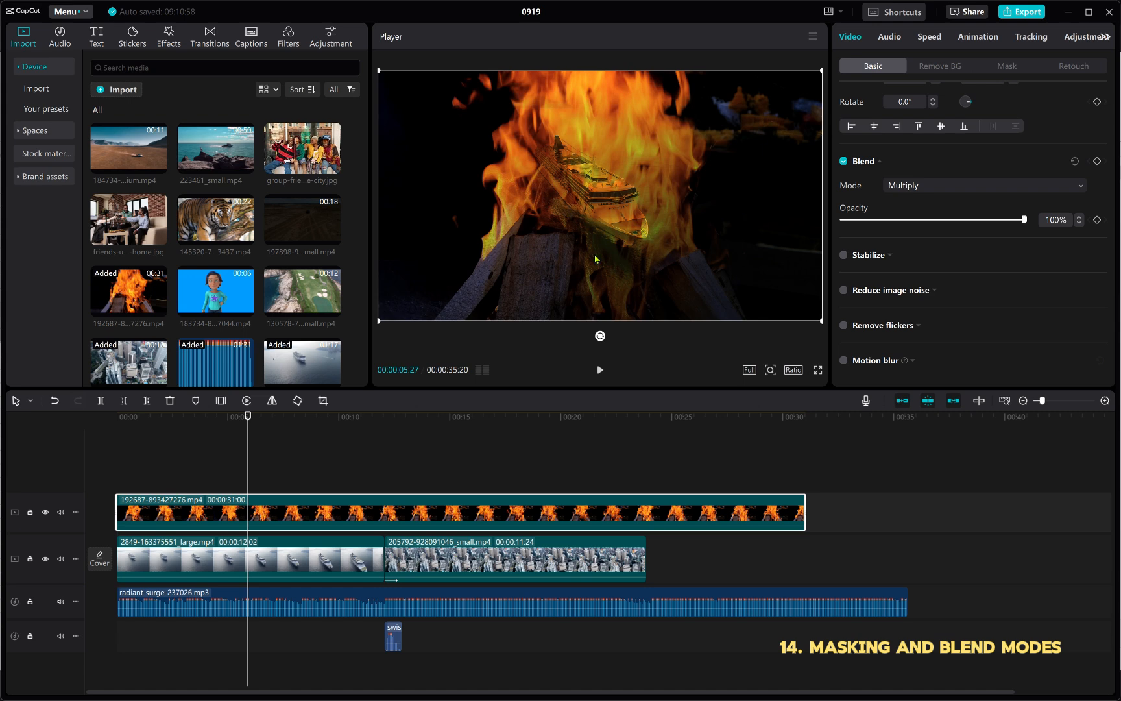
left_click_drag(245, 419, 316, 464)
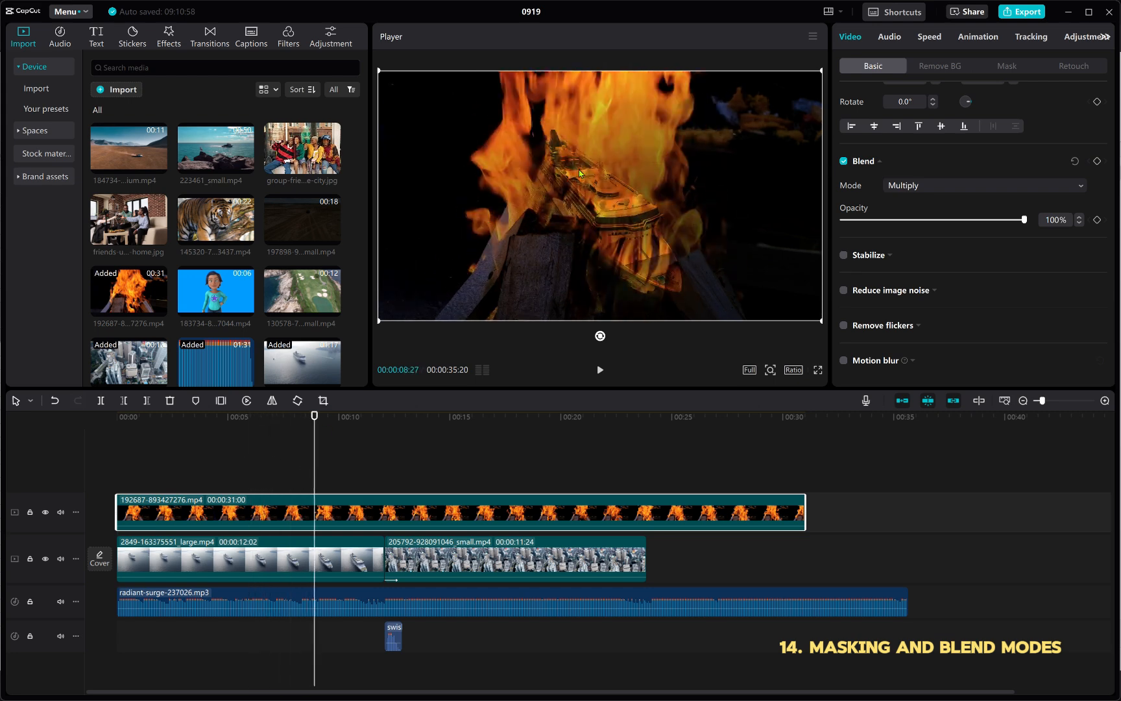
mouse_move(315, 416)
left_mouse_down()
mouse_move(360, 416)
mouse_move(296, 416)
left_mouse_up()
left_click_drag(271, 458, 146, 436)
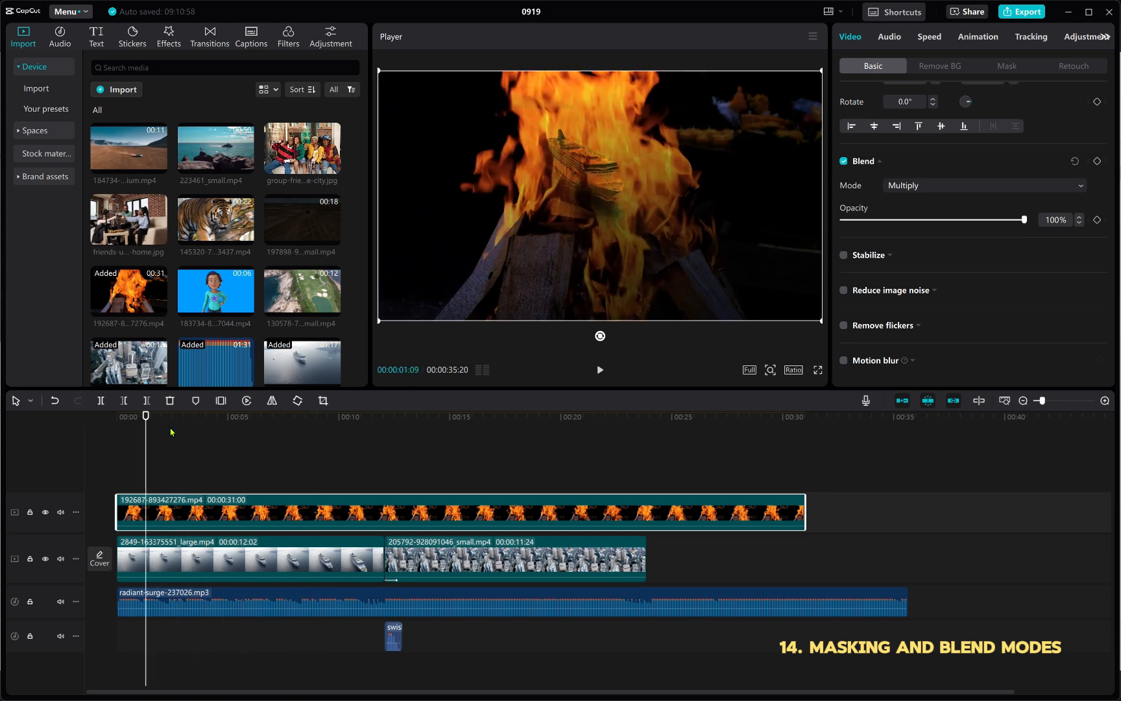
Compare the blend modes on the campfire clip by switching to Screen and back to Multiply.
left_click(997, 188)
left_click(948, 245)
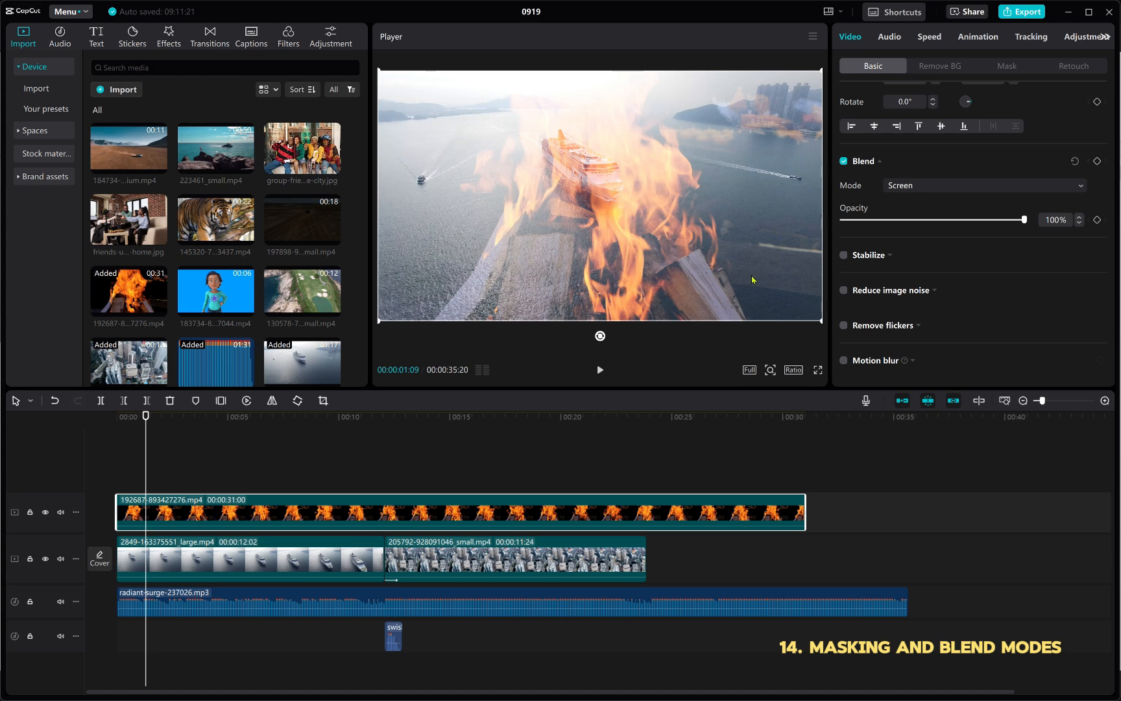
left_click(915, 187)
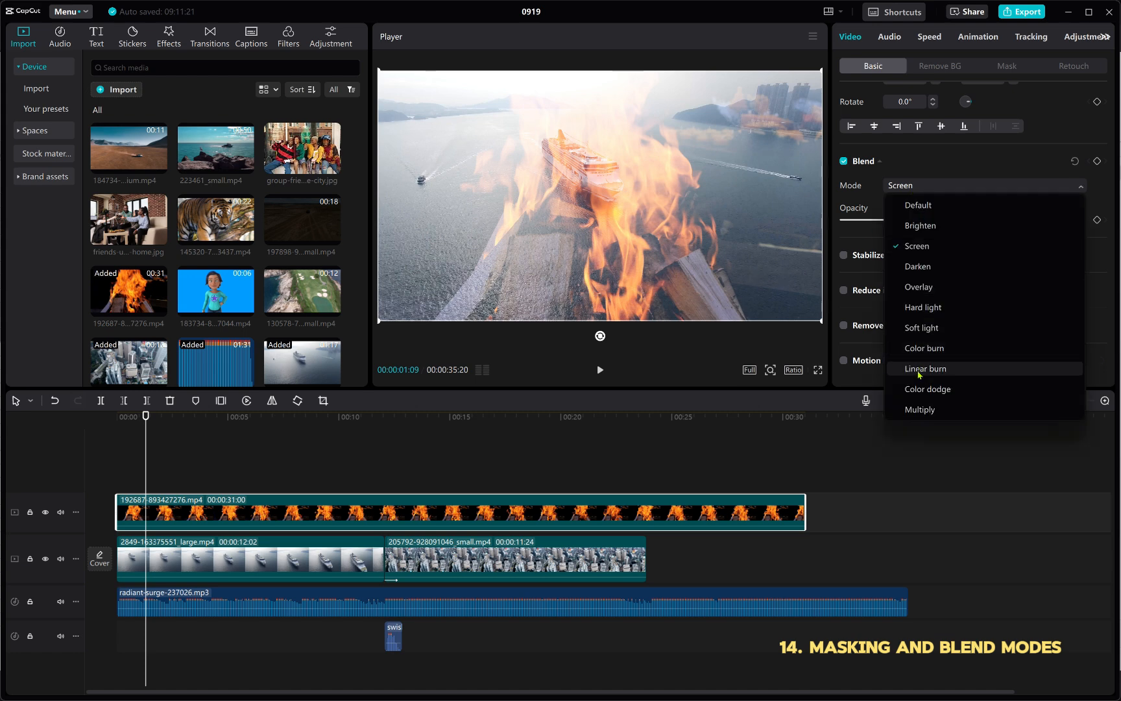
left_click(912, 407)
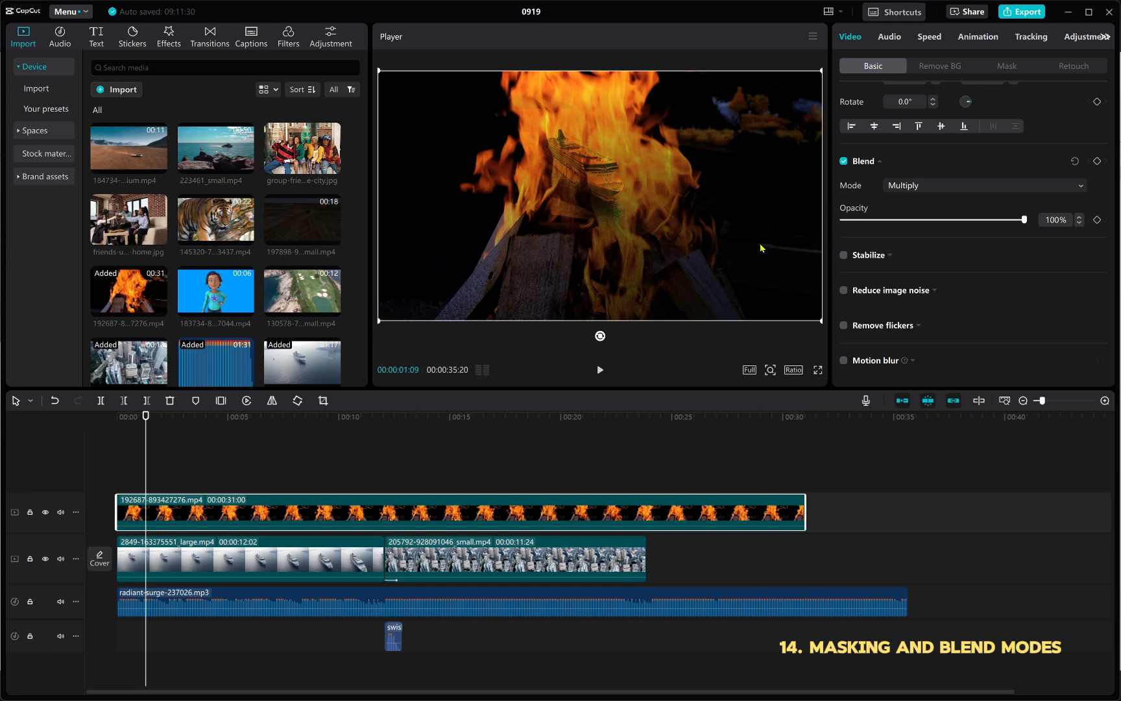
Try the Overlay, Darken and Soft light blend modes on the campfire clip, ending with Color burn.
left_click(917, 188)
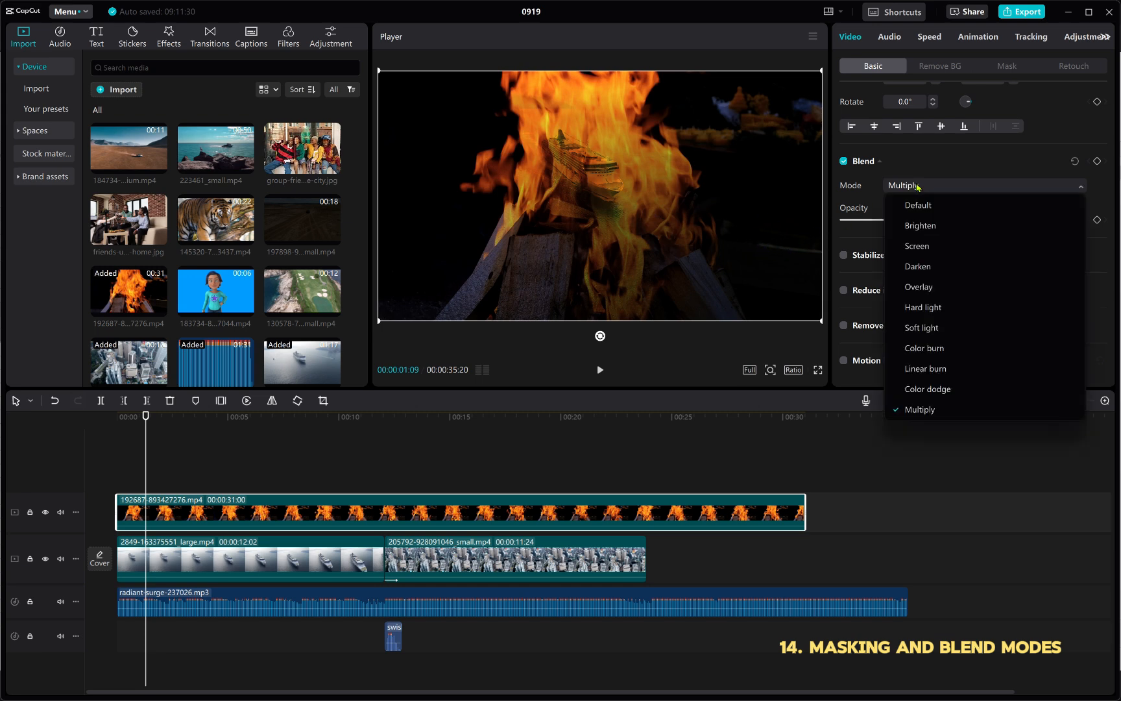
left_click(928, 289)
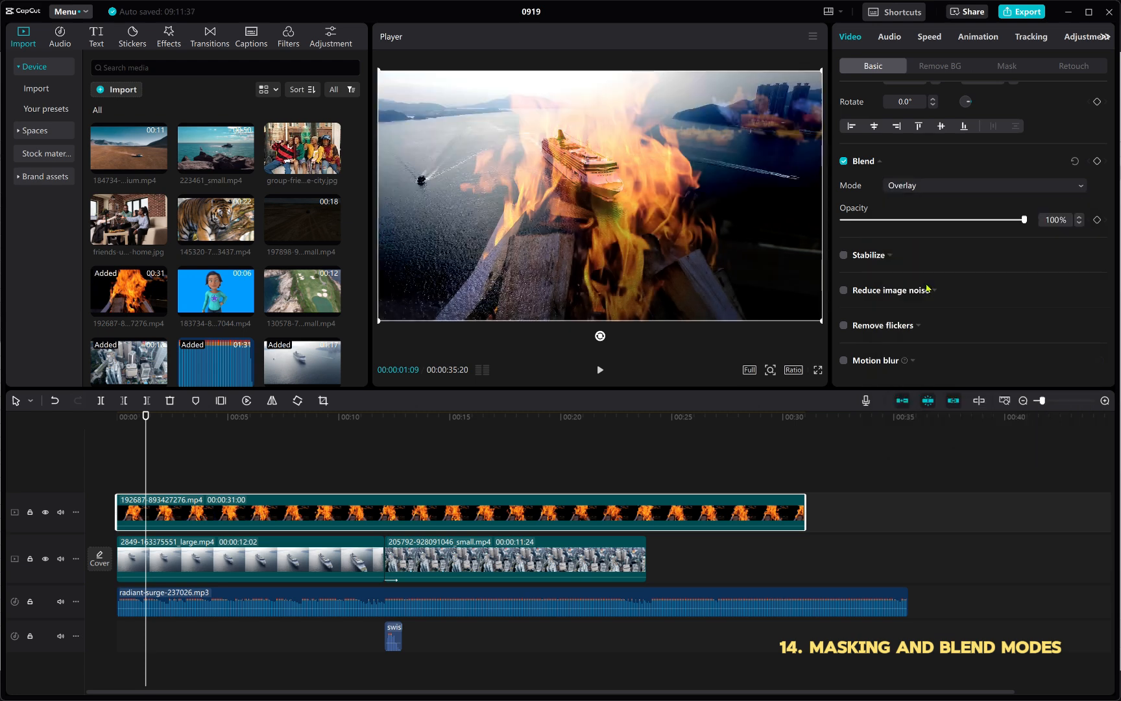
left_click(909, 188)
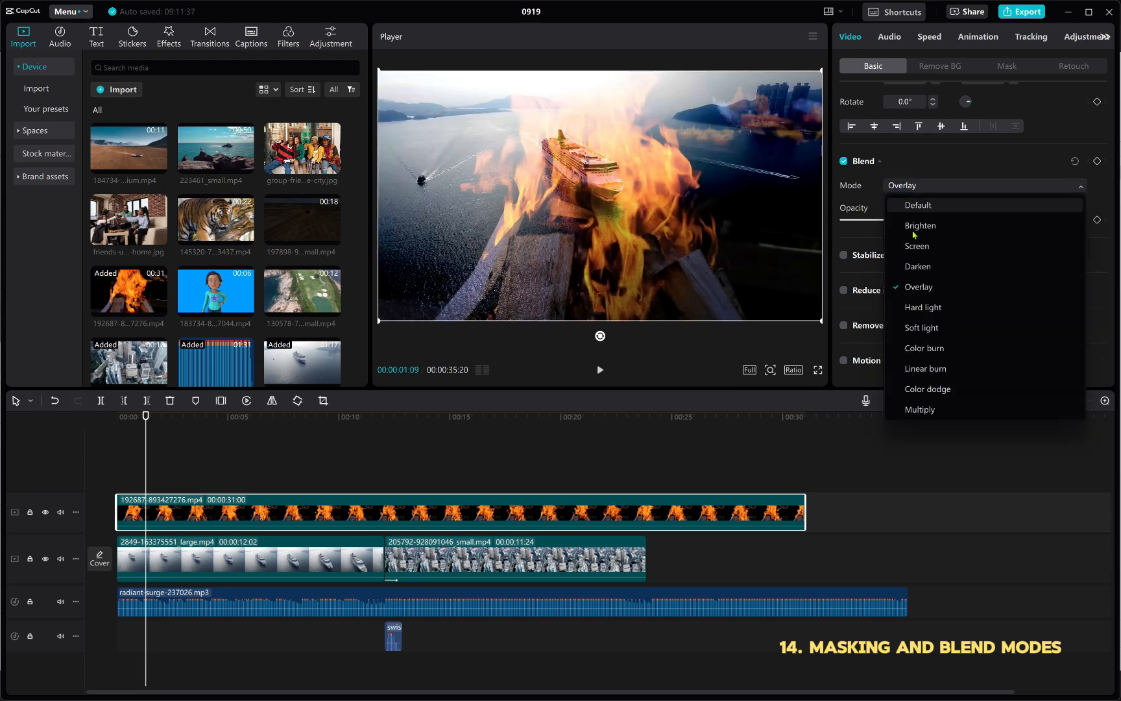
left_click(922, 263)
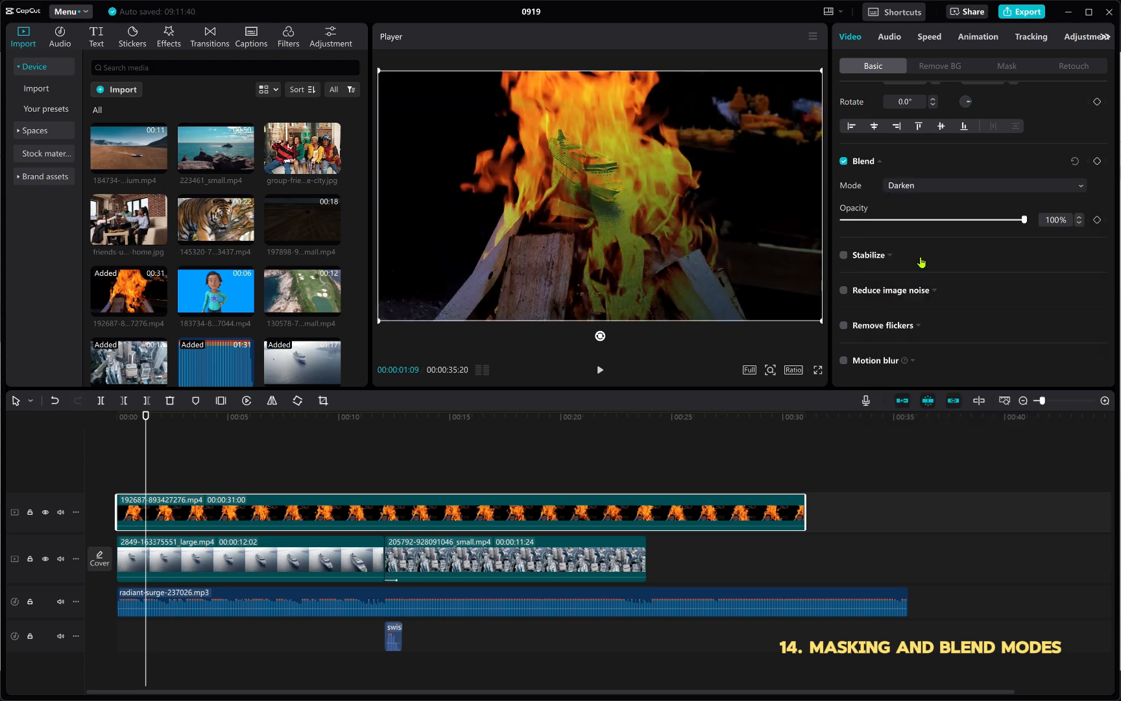
left_click(922, 189)
left_click(921, 329)
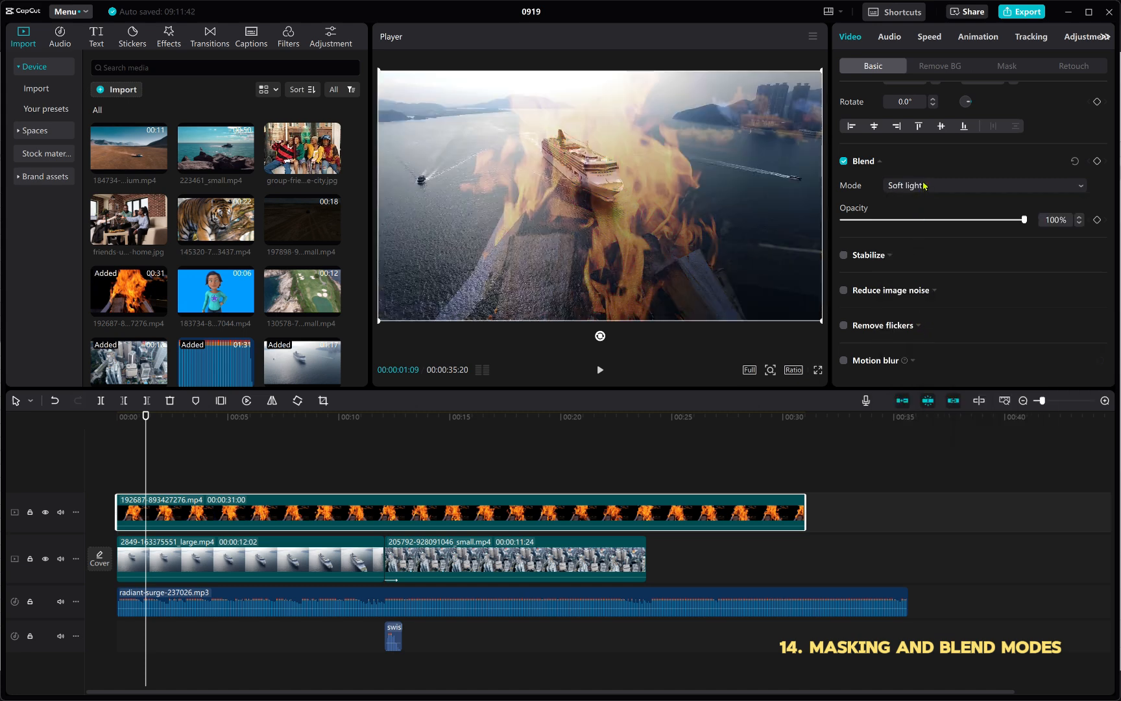
left_click(924, 186)
left_click(923, 354)
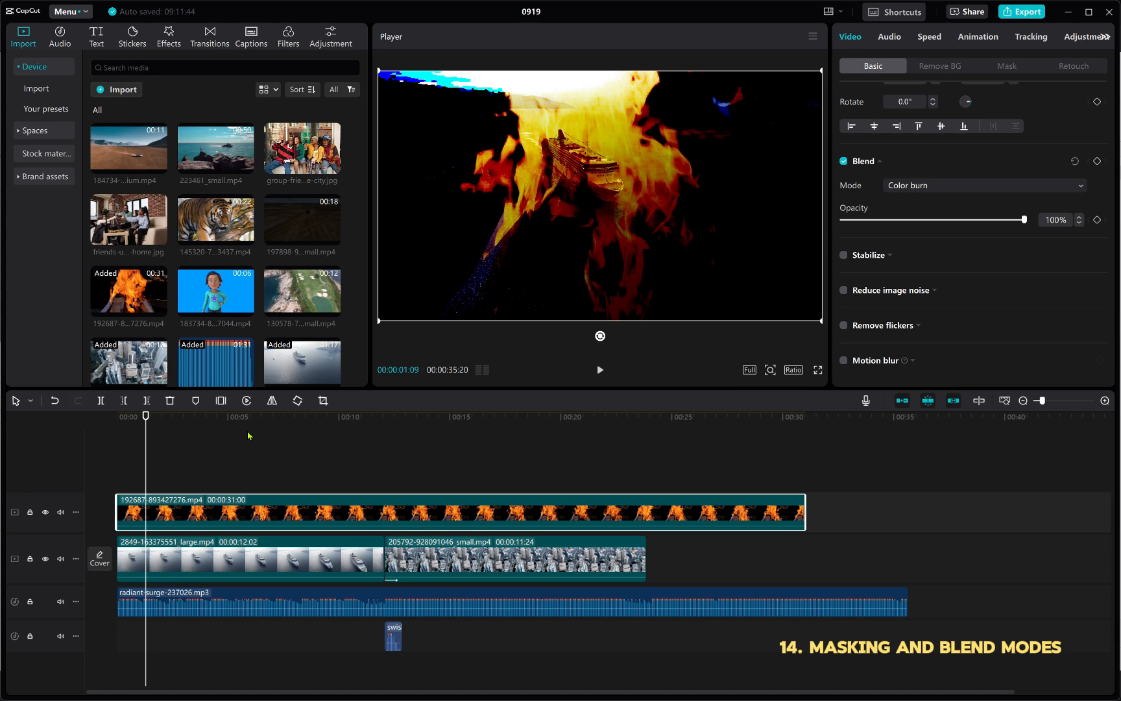
Browse the imported media and preview the 223461_small.mp4 seaside clip.
scroll(237, 307, "down", 2)
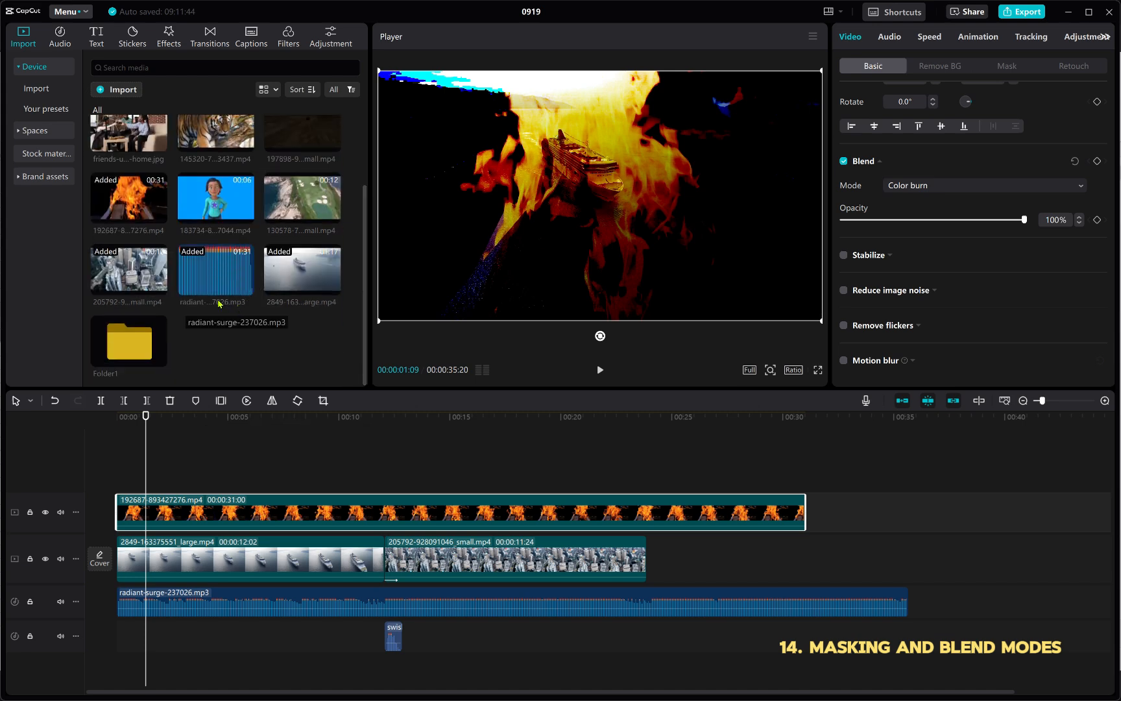
scroll(216, 294, "up", 2)
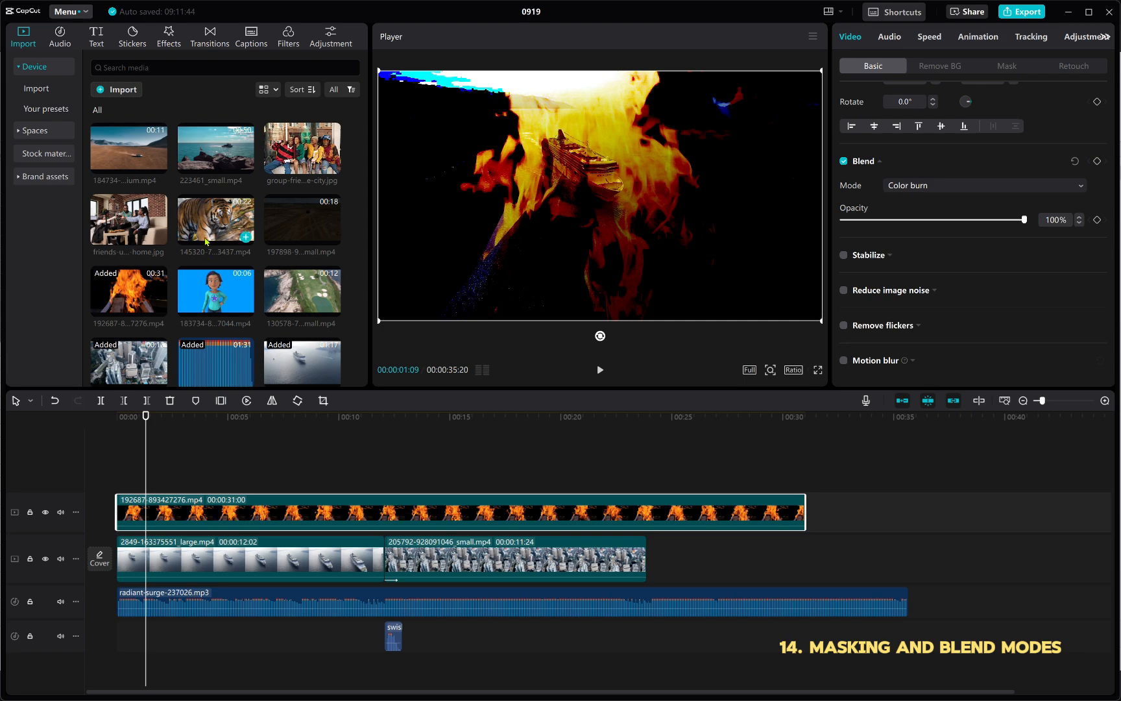
left_click(214, 157)
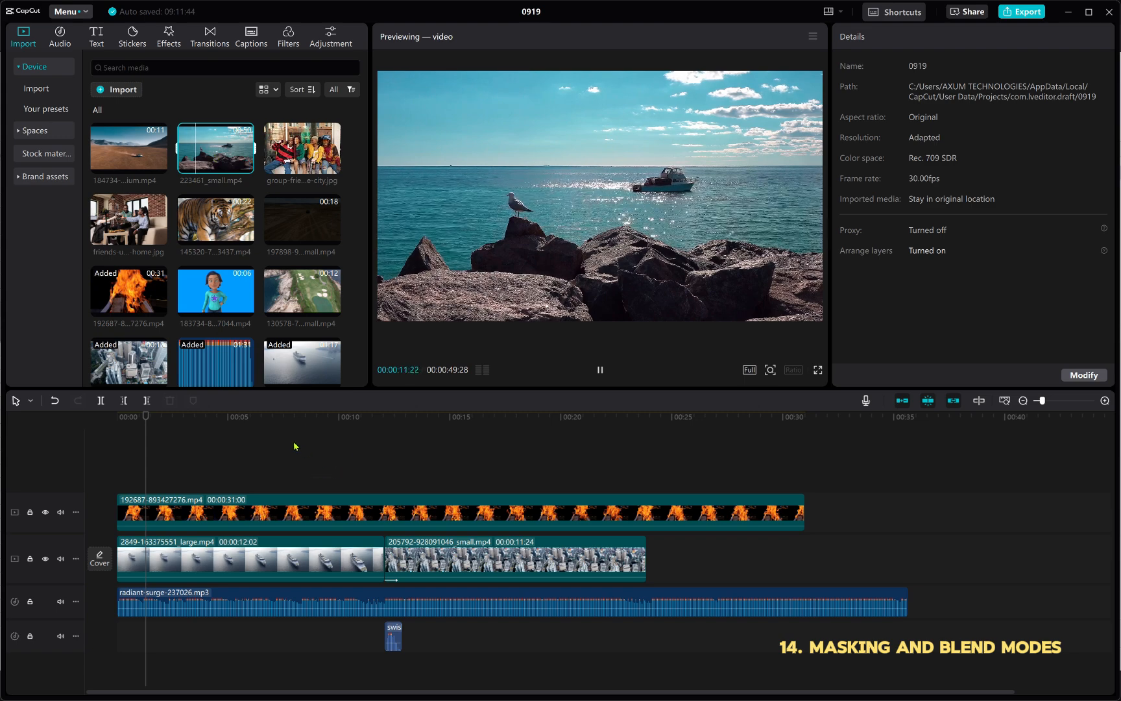
Set the campfire clip's blend mode to Screen, with the playhead at about 7 seconds over the ship footage.
left_click(276, 454)
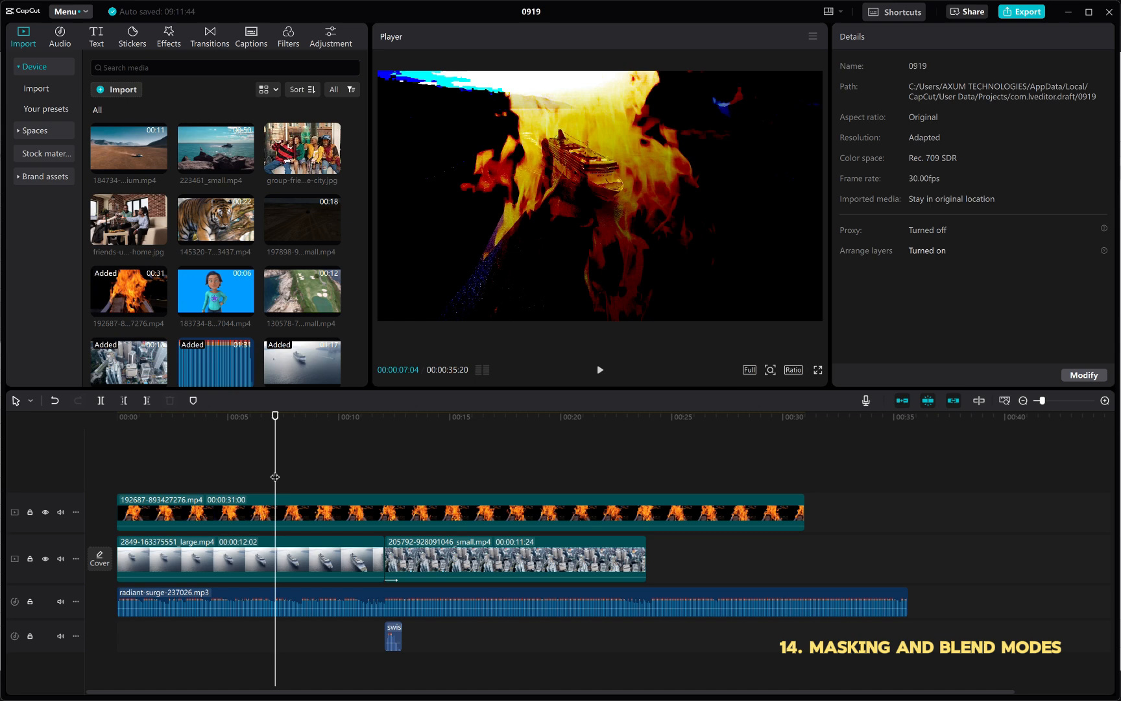
left_click(314, 519)
scroll(911, 272, "down", 1)
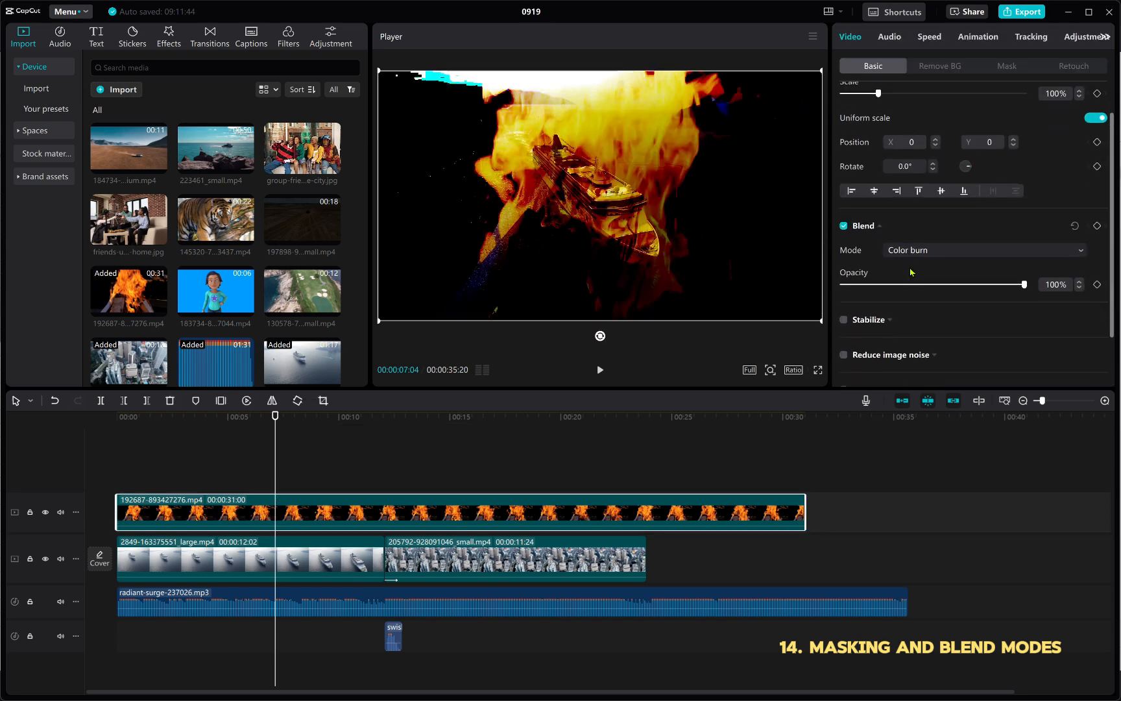
left_click(920, 249)
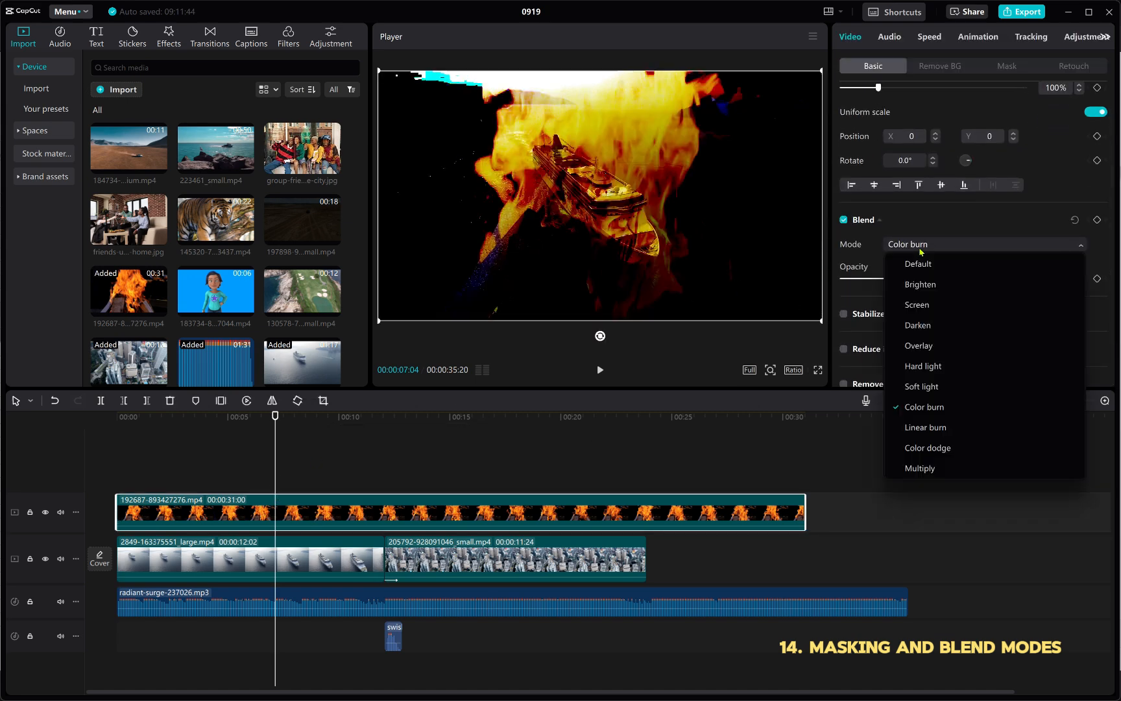
left_click(928, 310)
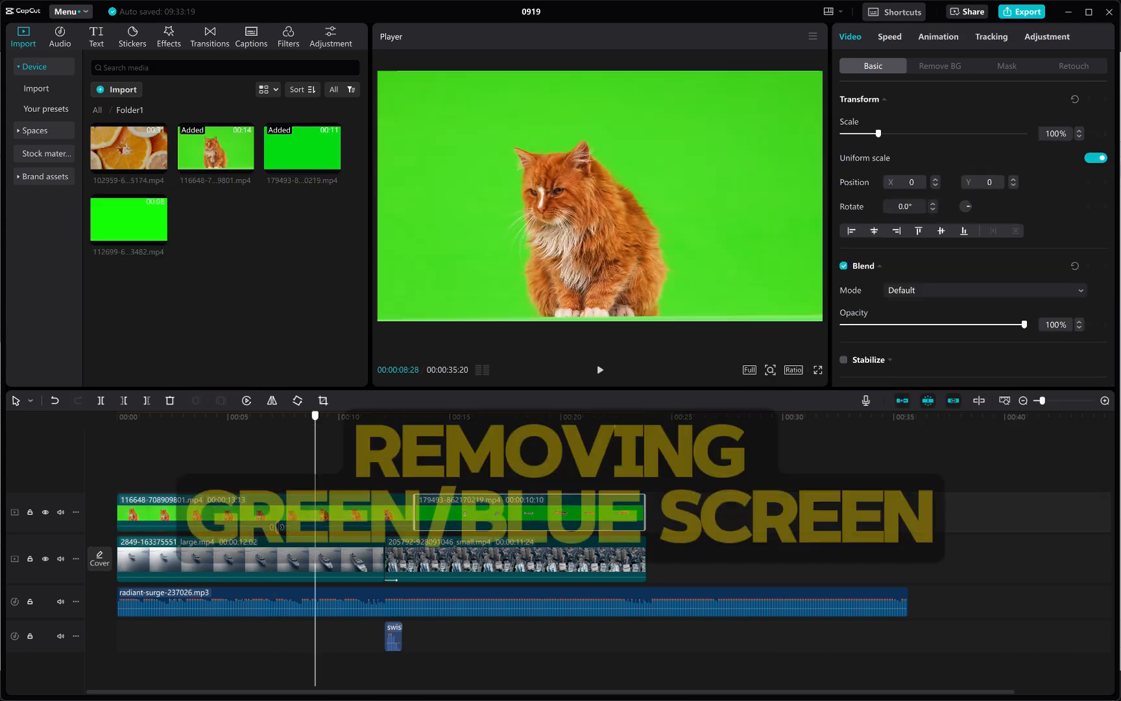
Place the black stock clip at the start of the timeline, on a track between the cat clip and the ship footage.
left_click_drag(209, 511, 95, 511)
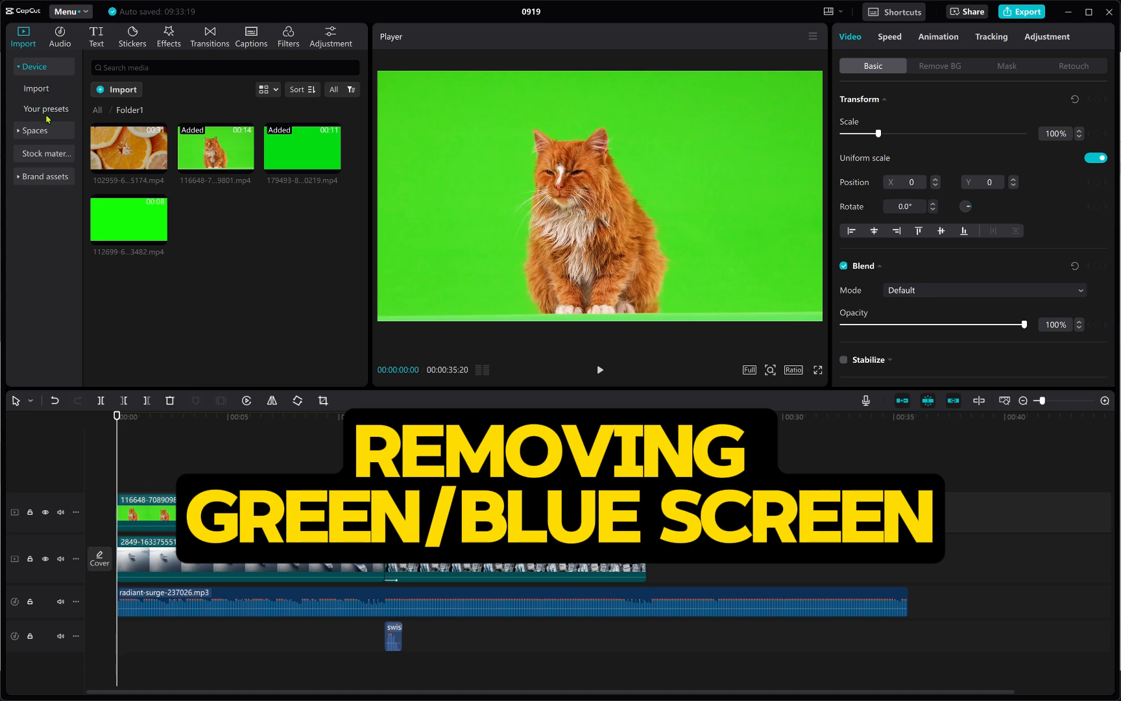
left_click(53, 154)
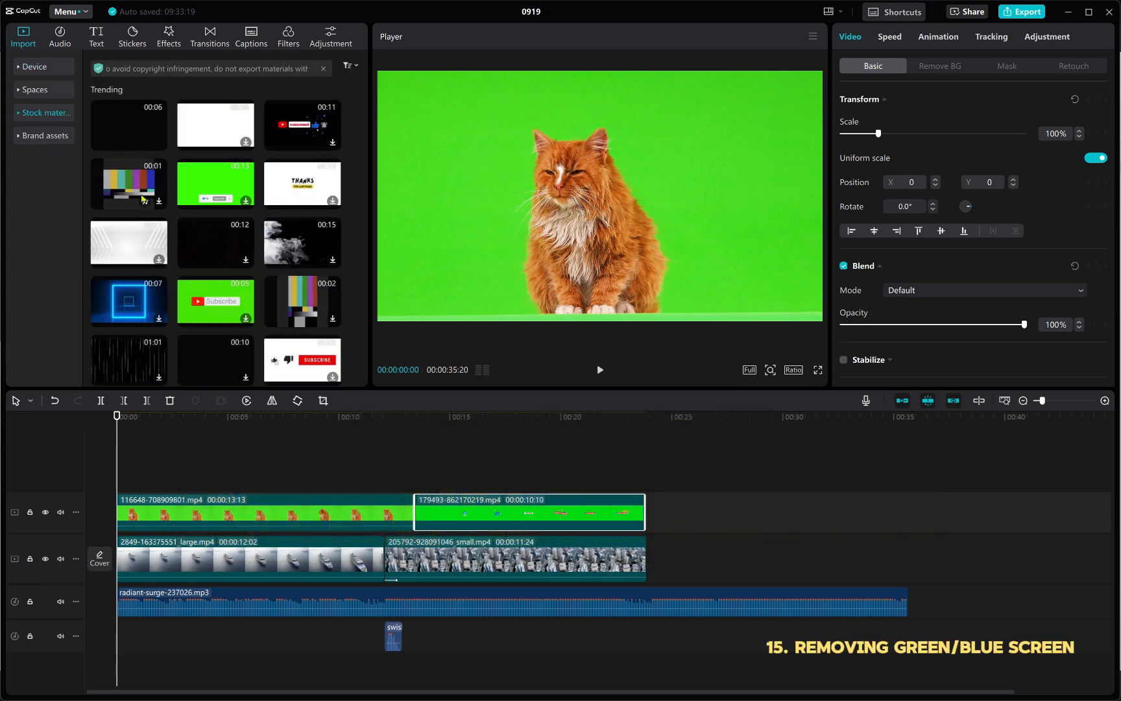
left_click_drag(135, 130, 133, 516)
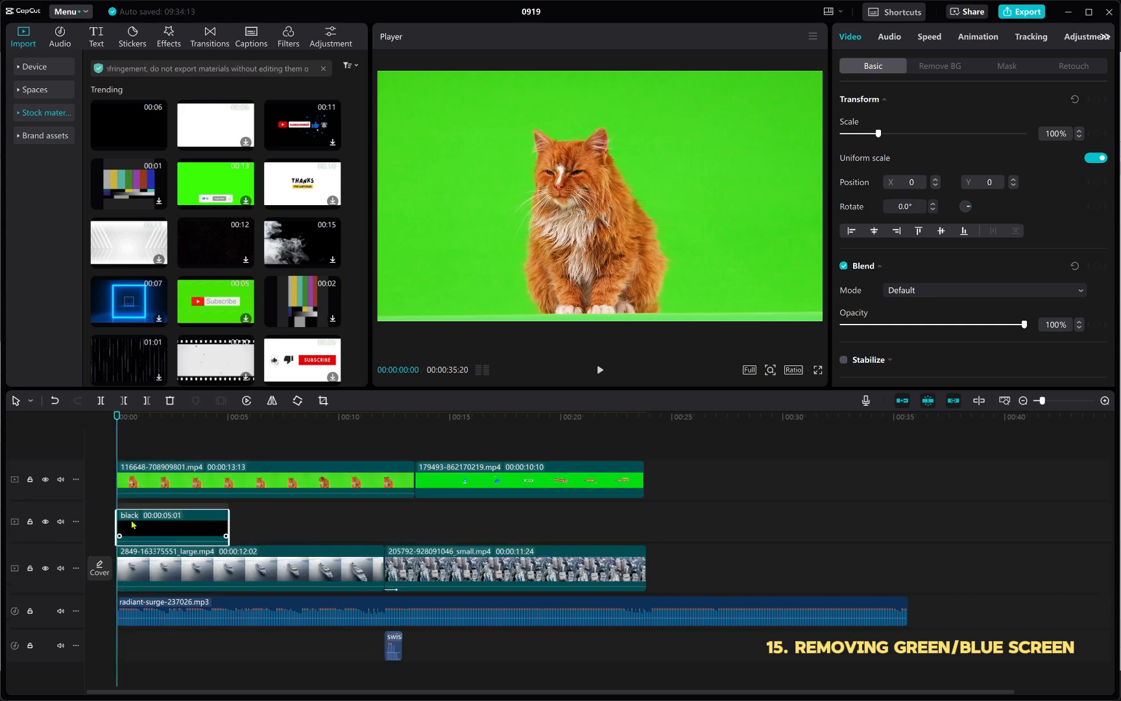
left_click(158, 495)
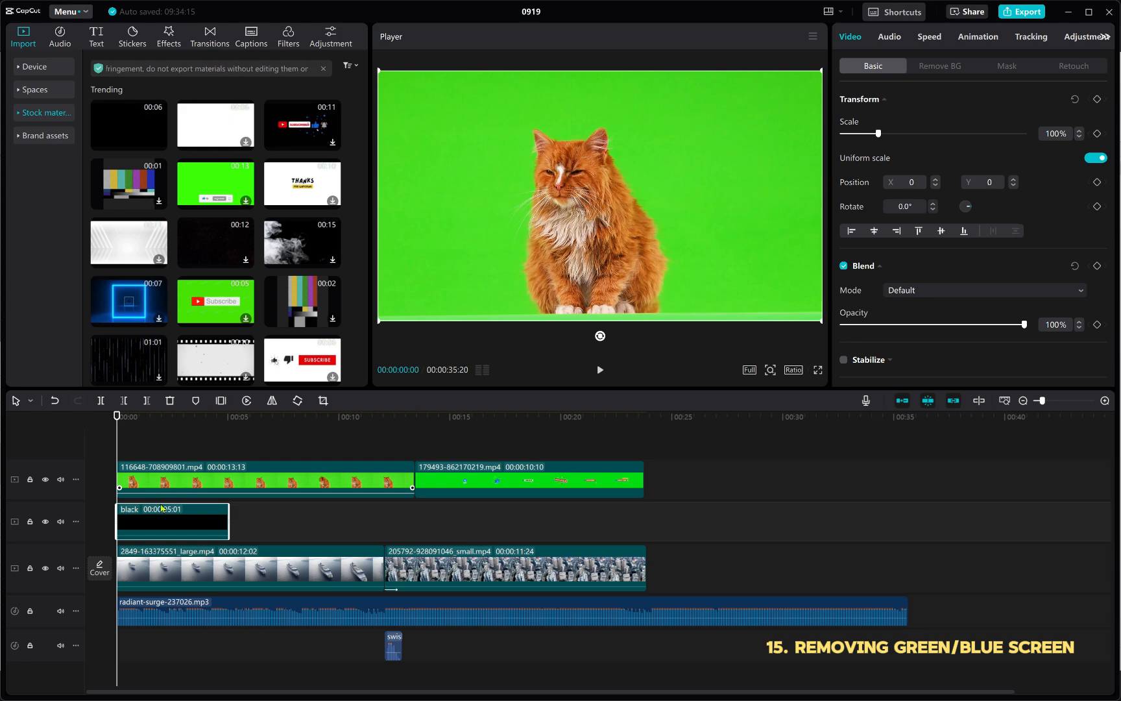
left_click(163, 508)
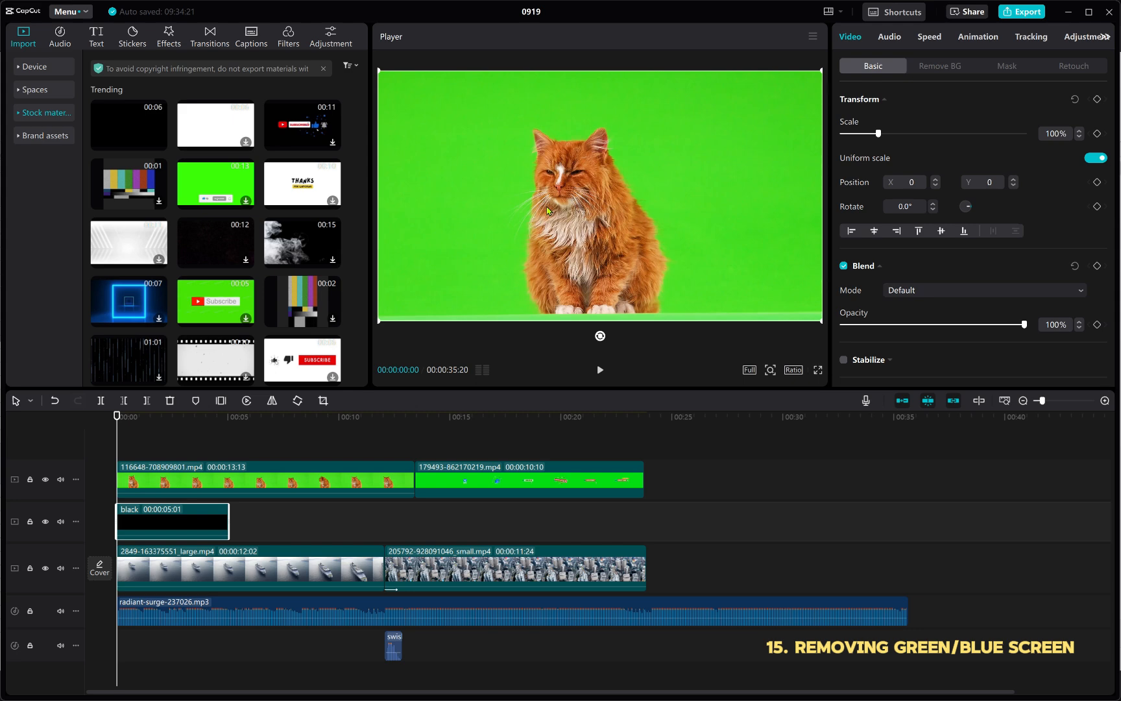
Briefly play back the green-screen cat clip from the beginning of the timeline.
left_click(186, 424)
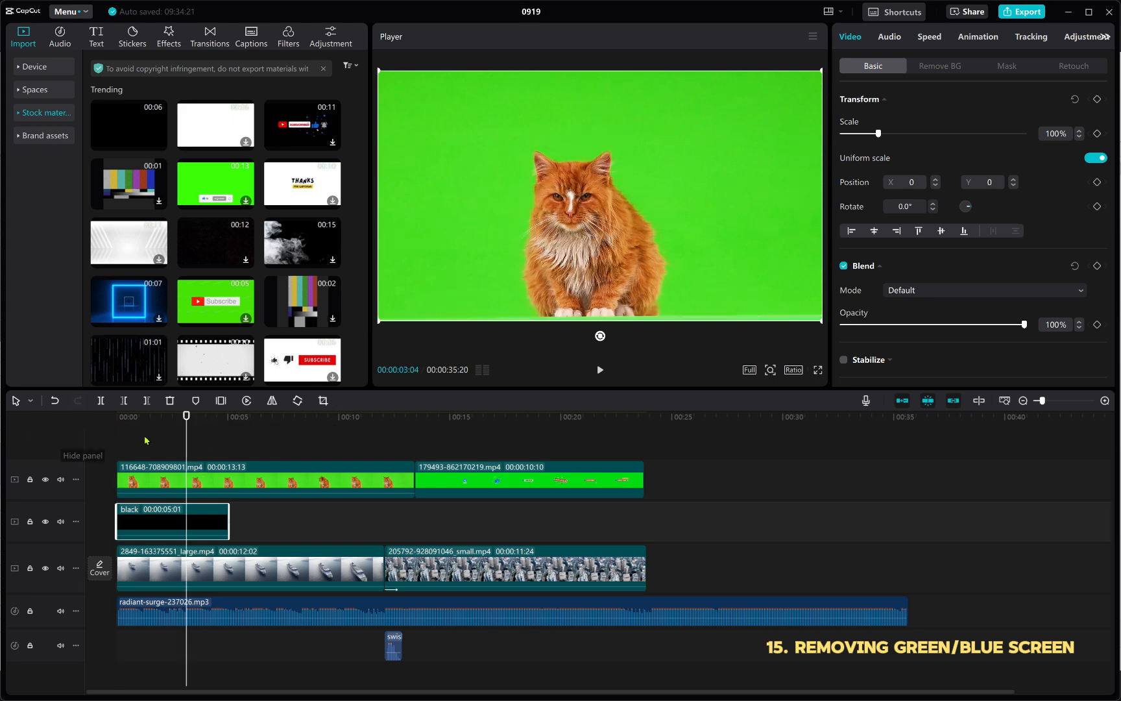
key("space")
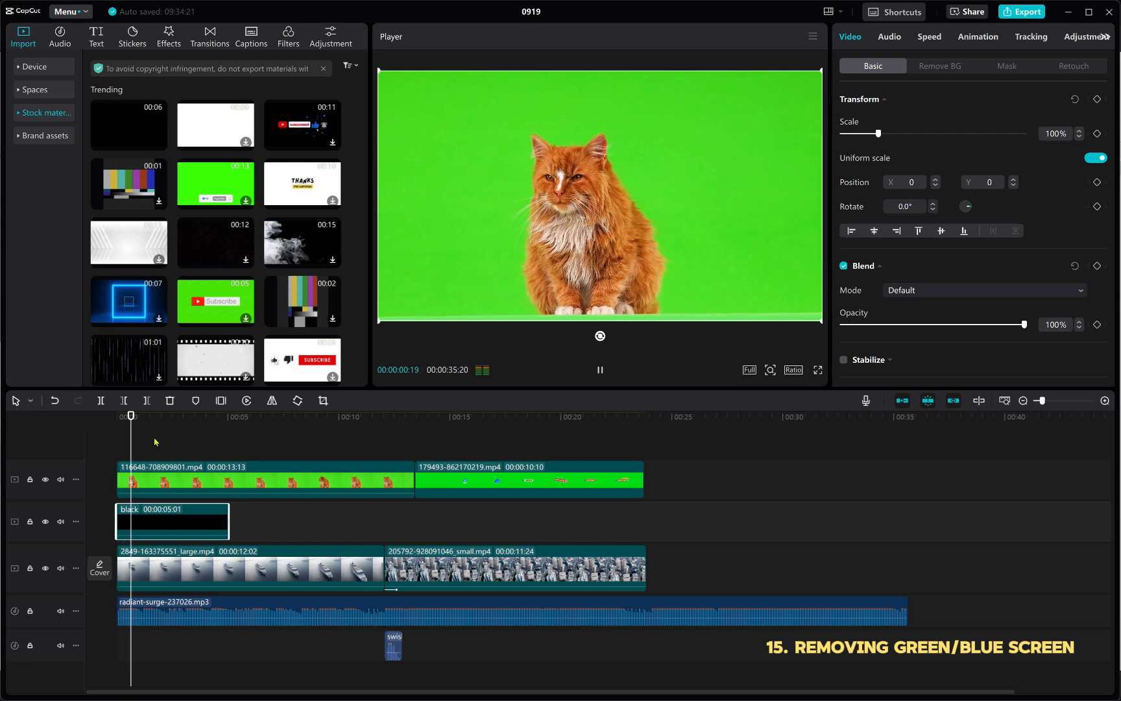
key("space")
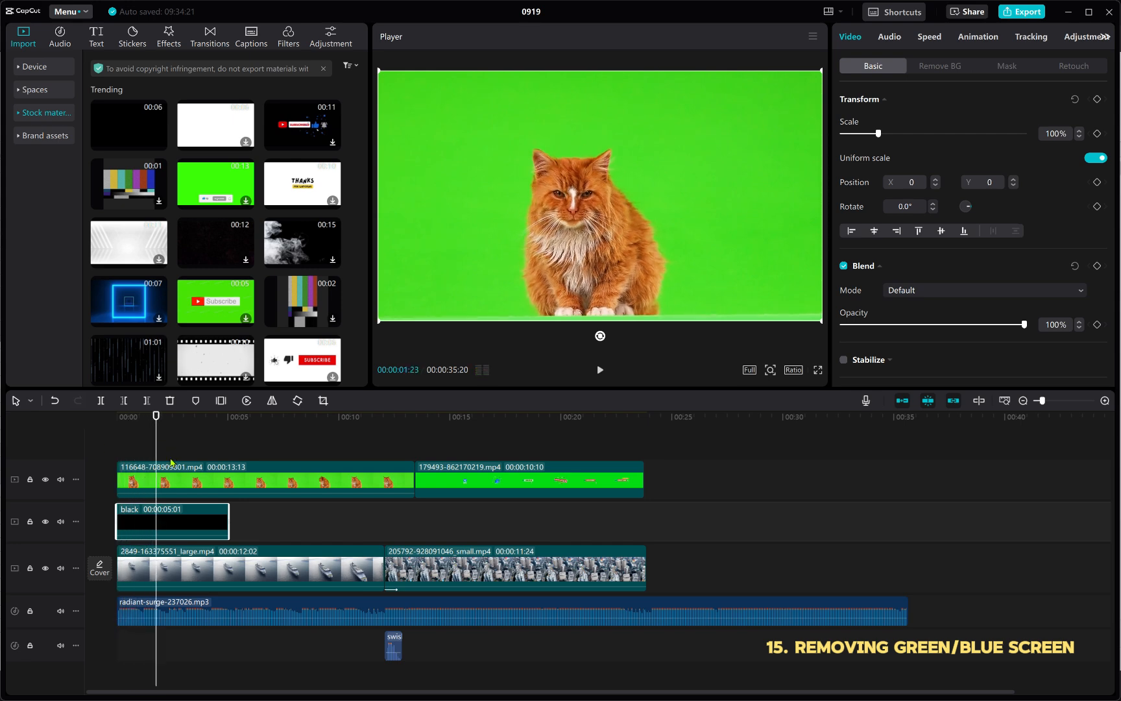
Enable Chroma key on the cat clip and pick the green background as the colour to remove.
left_click(172, 466)
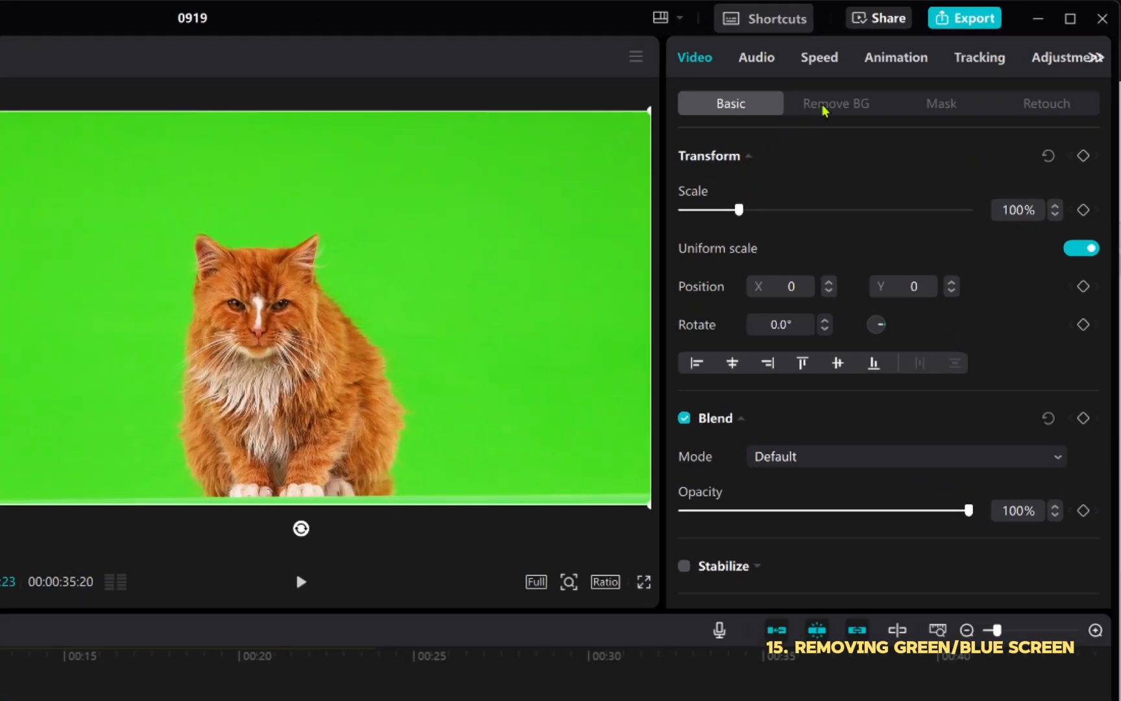
left_click(930, 69)
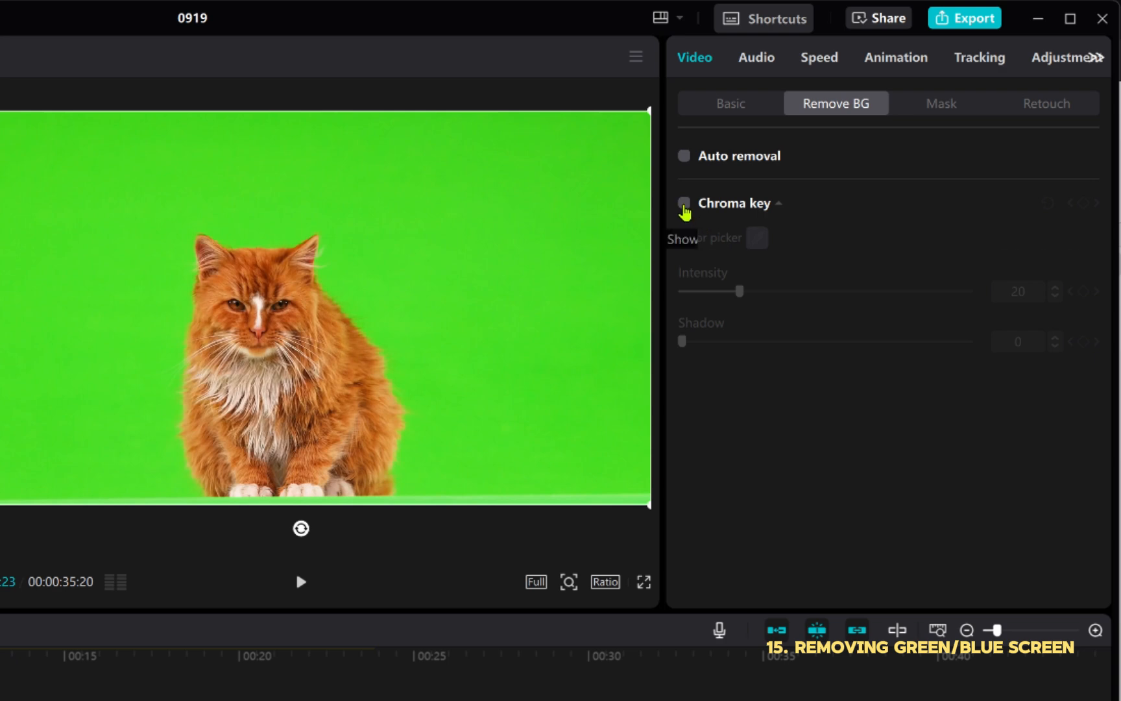
left_click(684, 204)
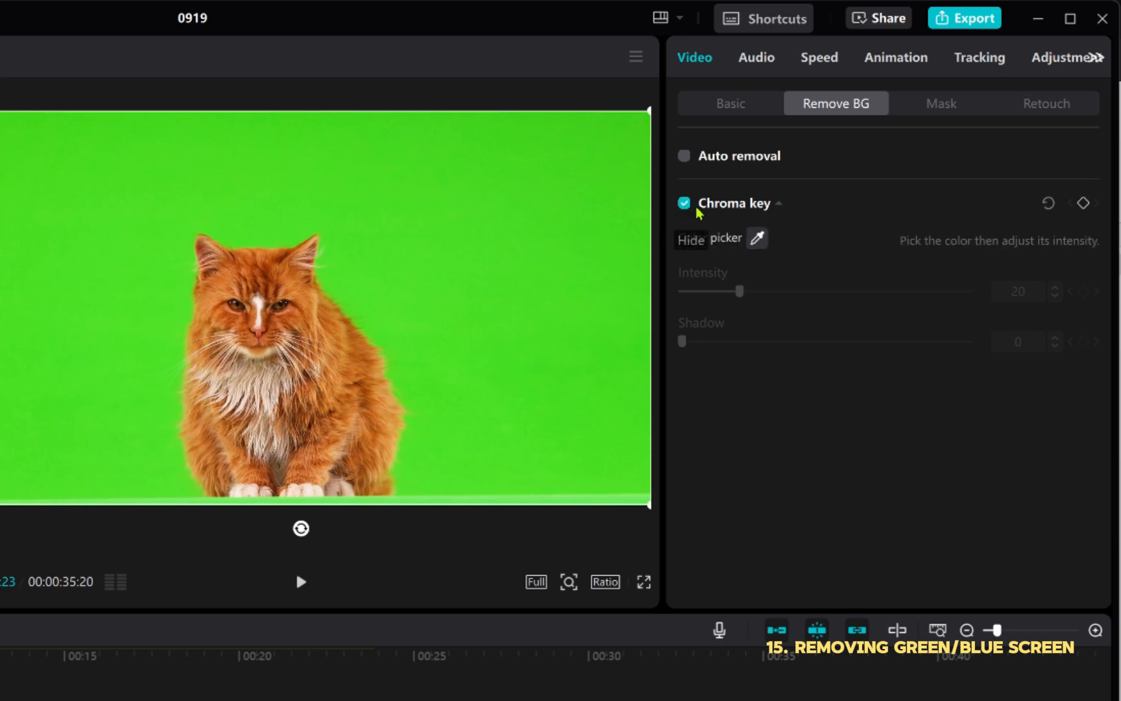
left_click(757, 240)
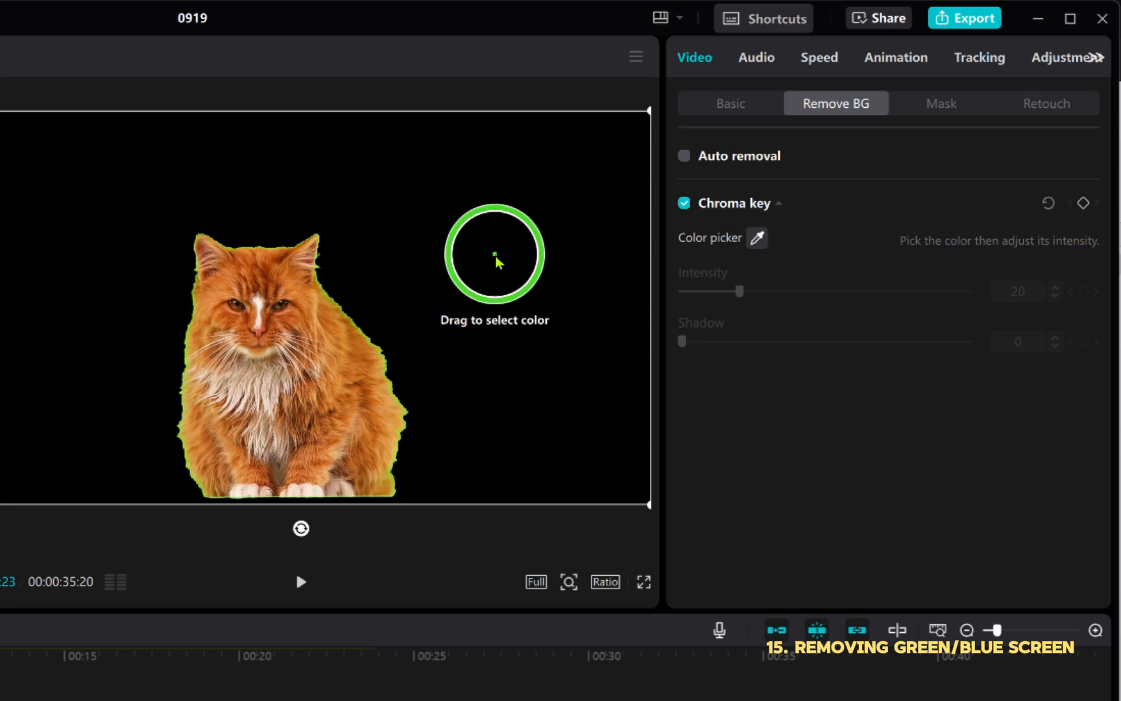
left_click(499, 261)
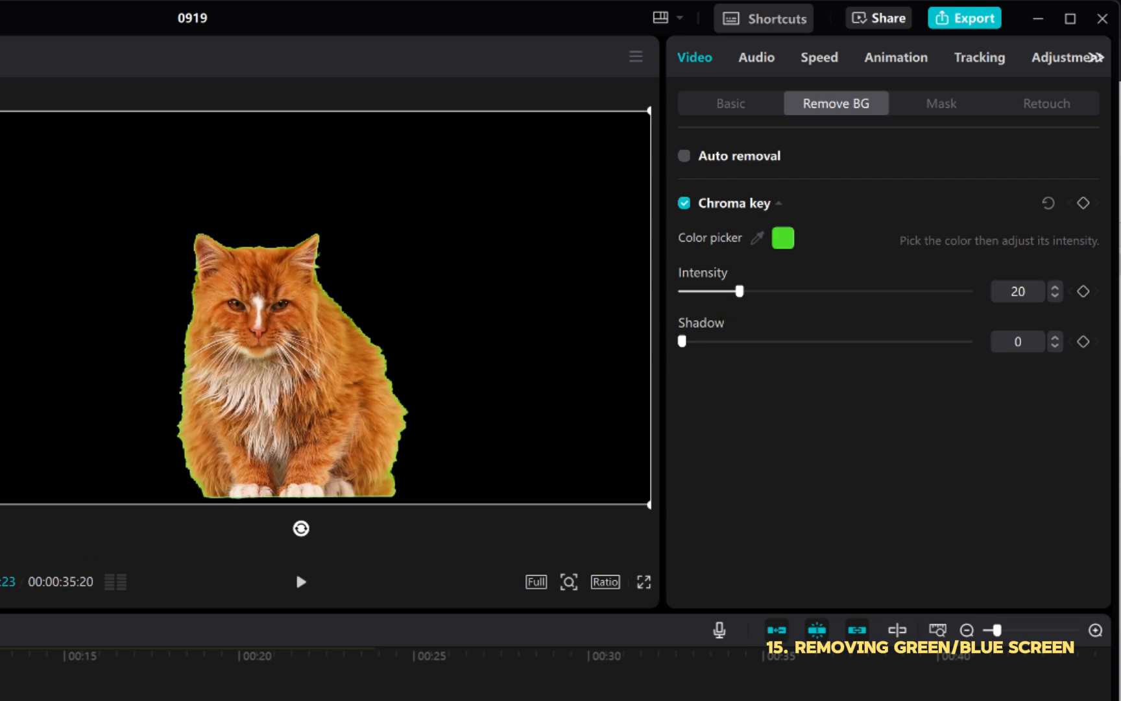
Replace the black backdrop behind the keyed cat with a white stock clip.
key("ctrl+z")
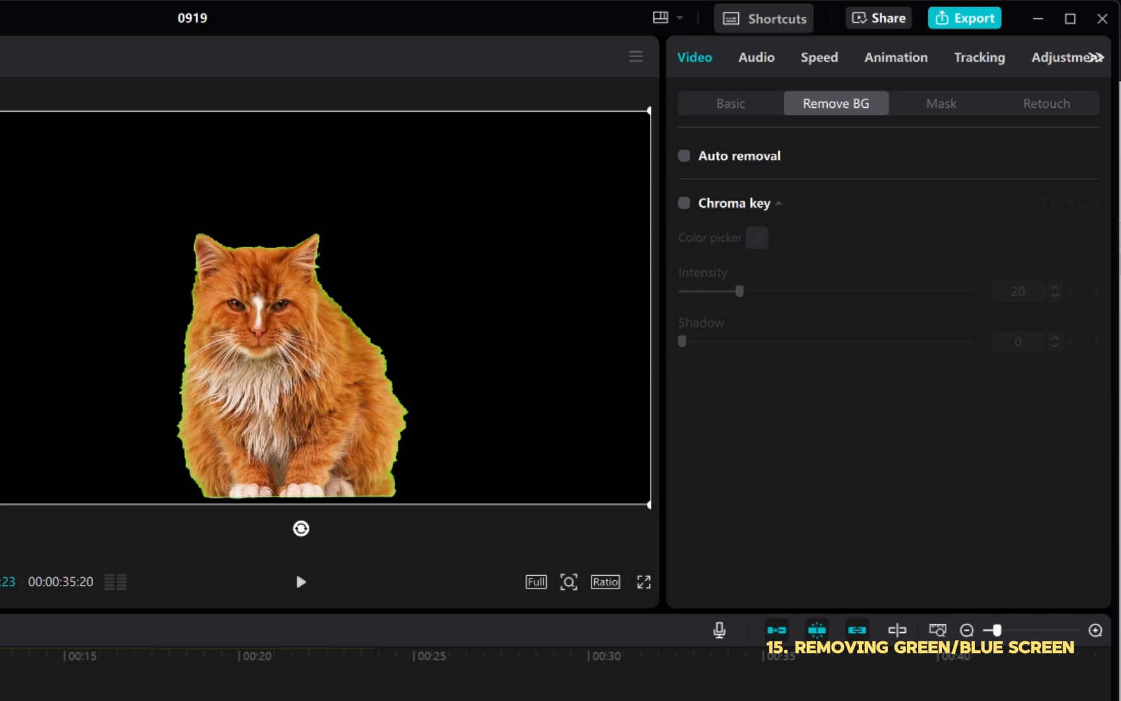
key("ctrl+z")
key("ctrl+z")
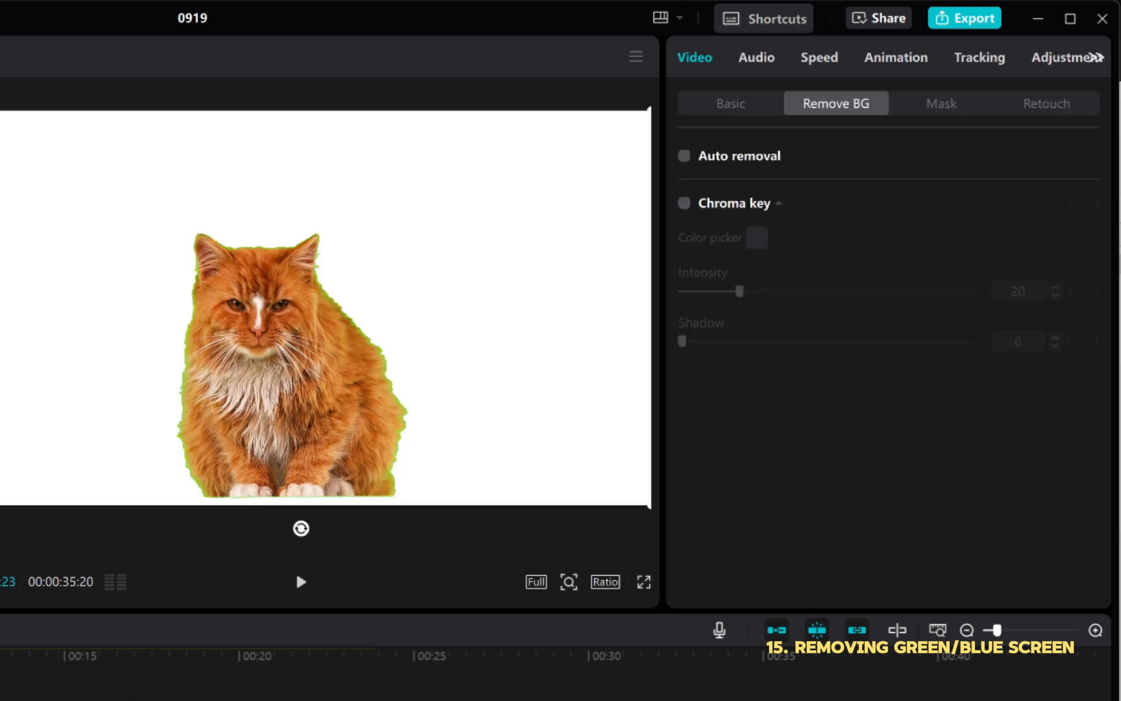
key("Escape")
Raise the cat clip's chroma key intensity to 78 and play back the result briefly.
left_click(156, 698)
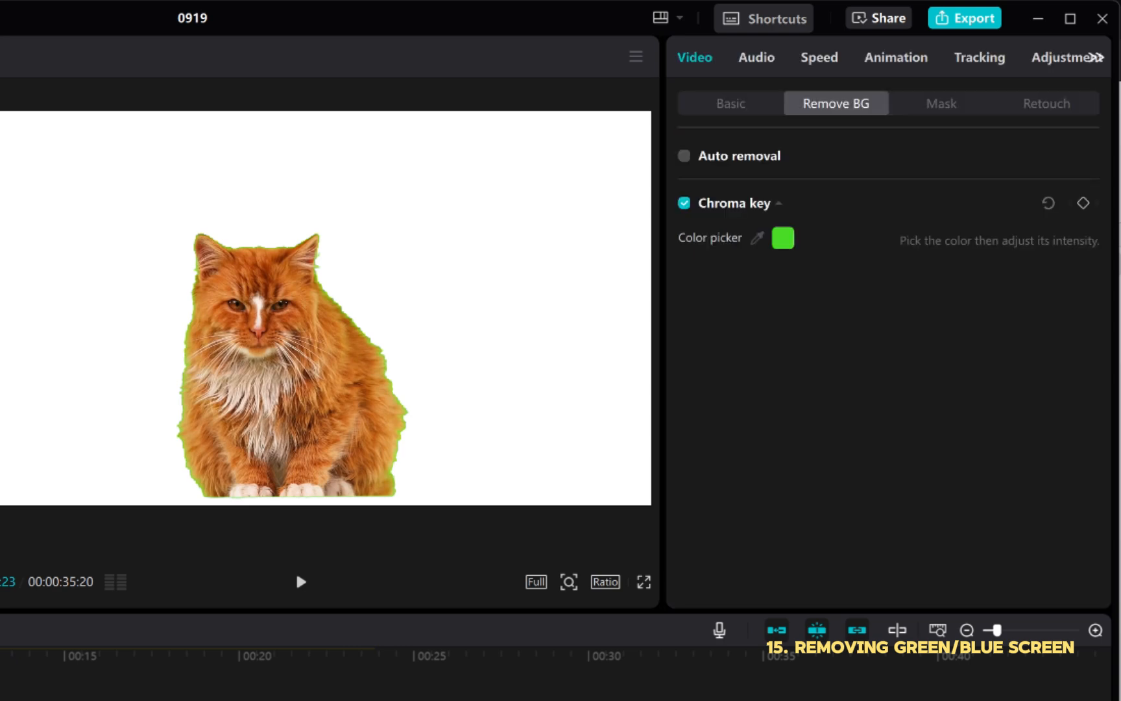
left_click_drag(739, 295, 909, 306)
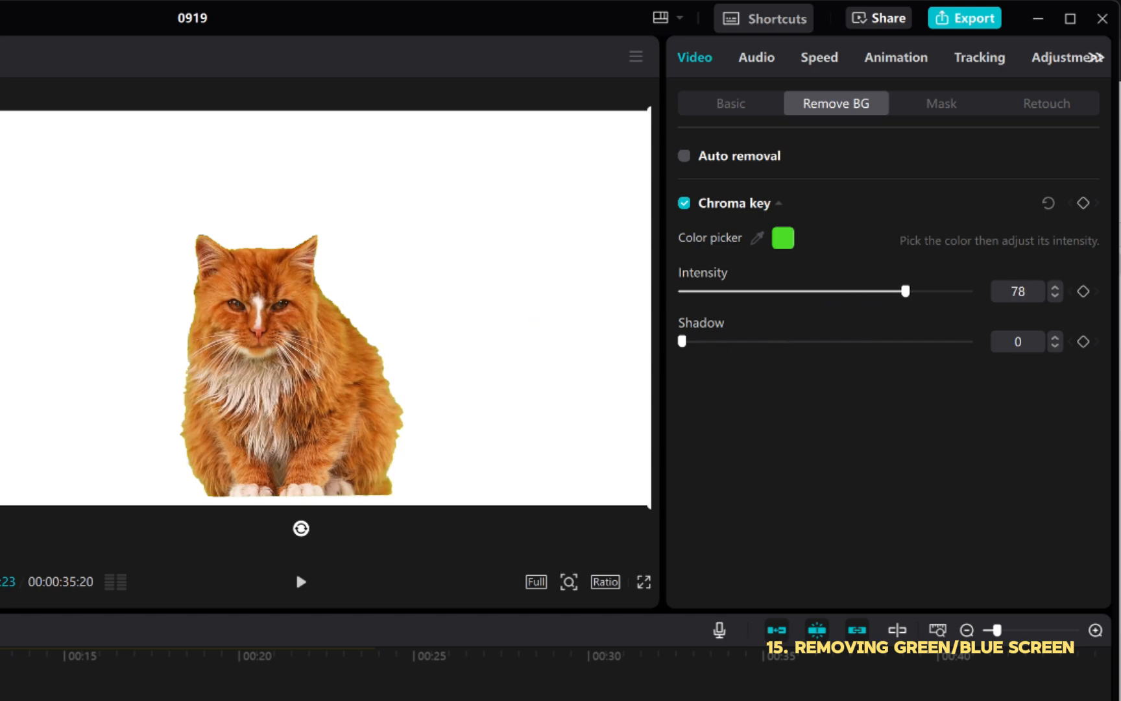
left_click(296, 570)
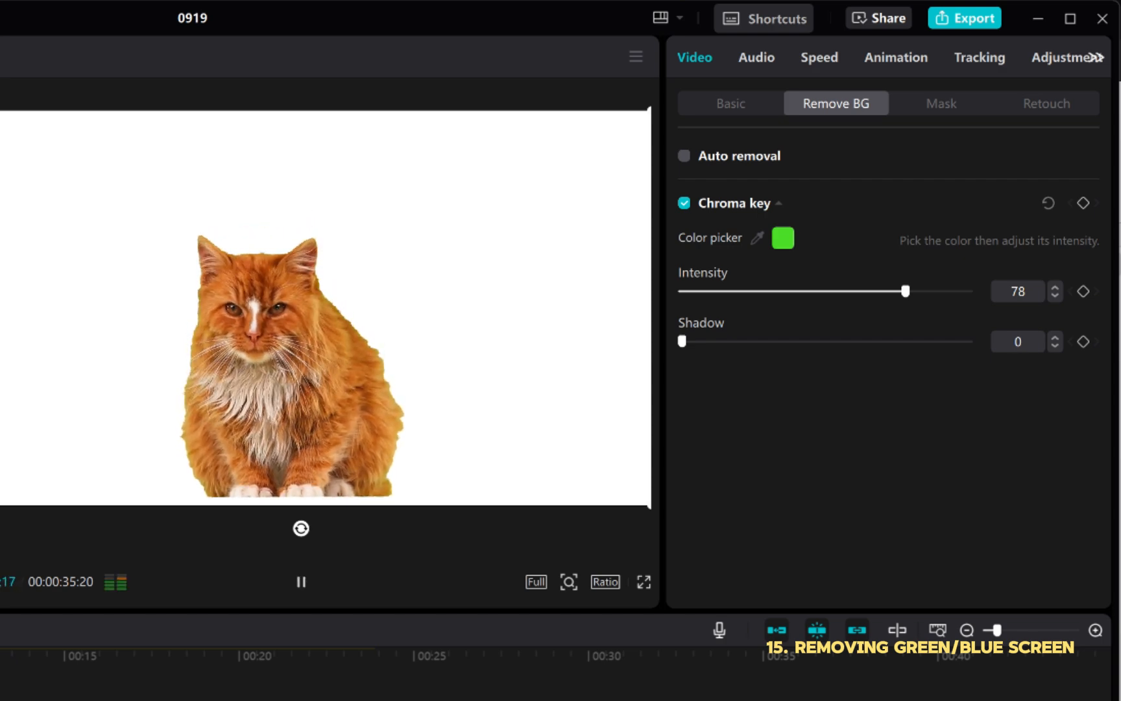
left_click(295, 570)
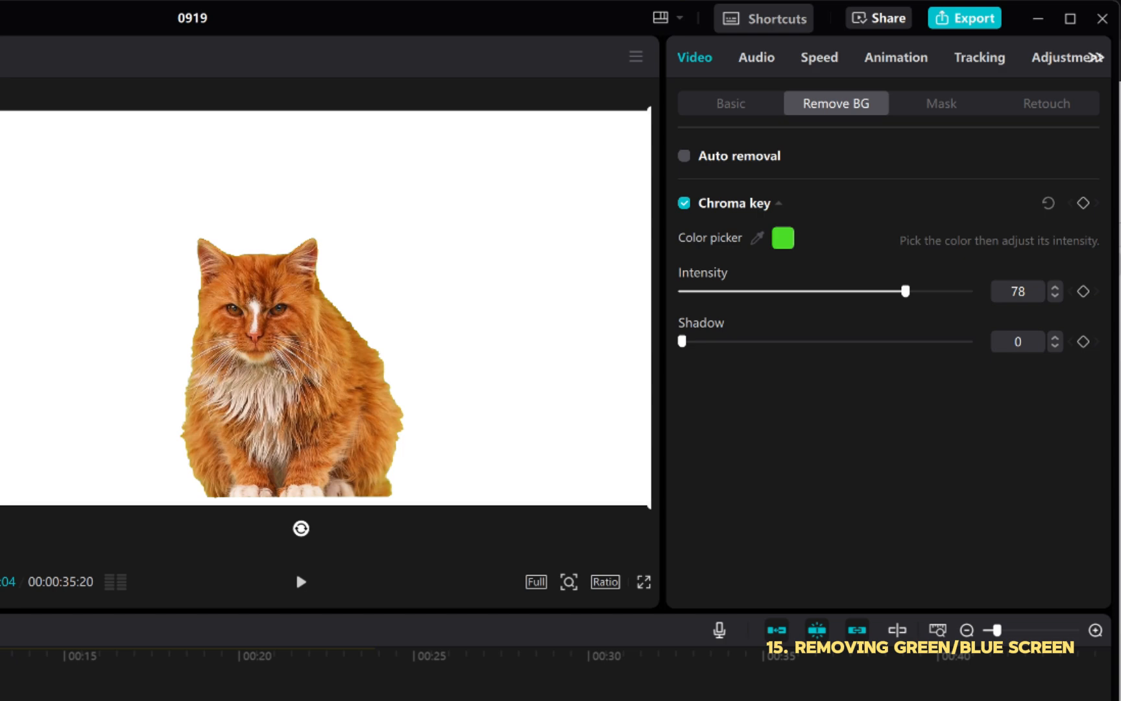
Add a default text layer behind the cat and set its colour to black (000000).
key("Escape")
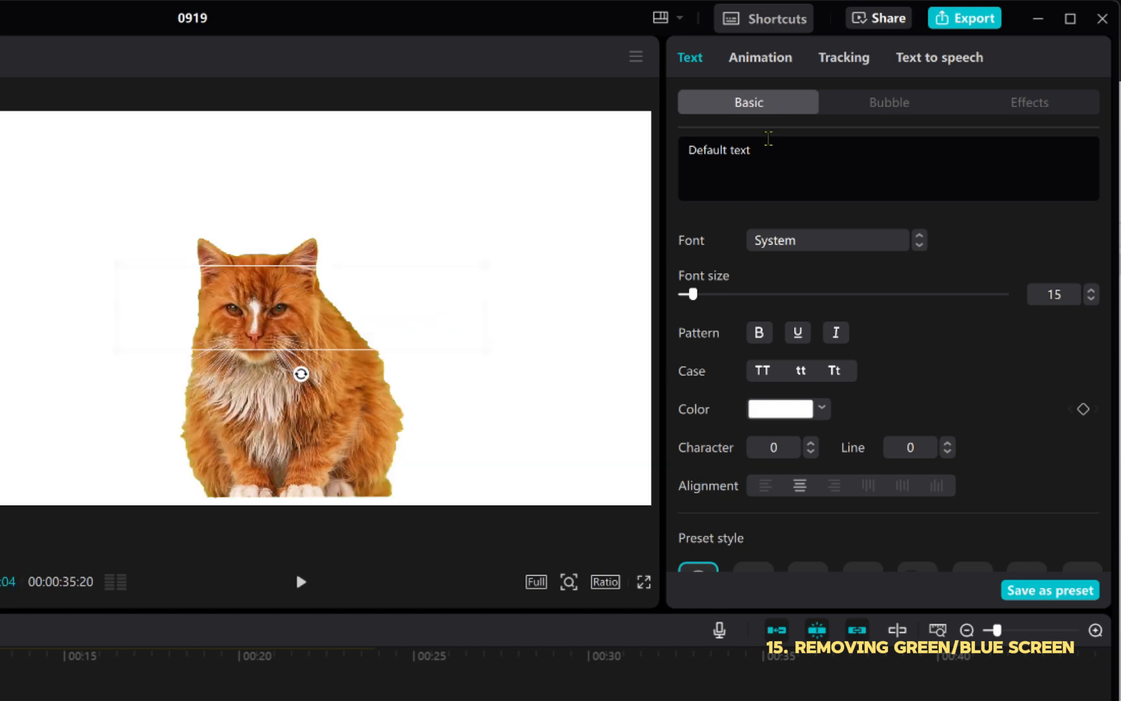
left_click(798, 410)
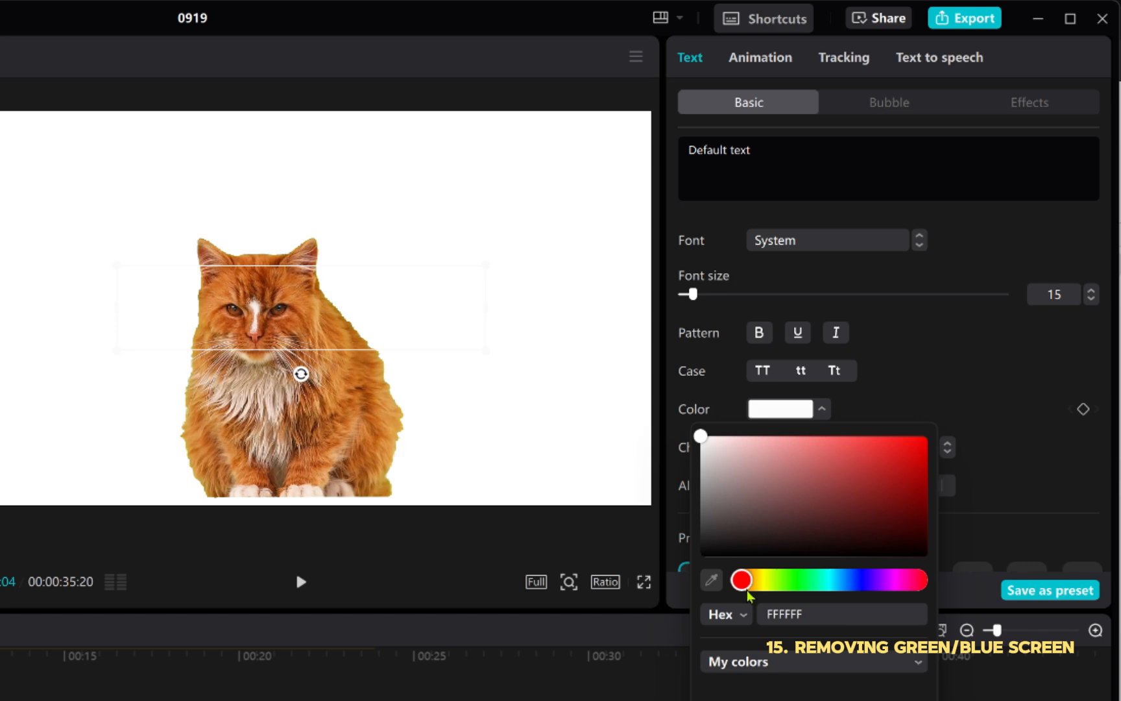
left_click_drag(719, 536, 637, 584)
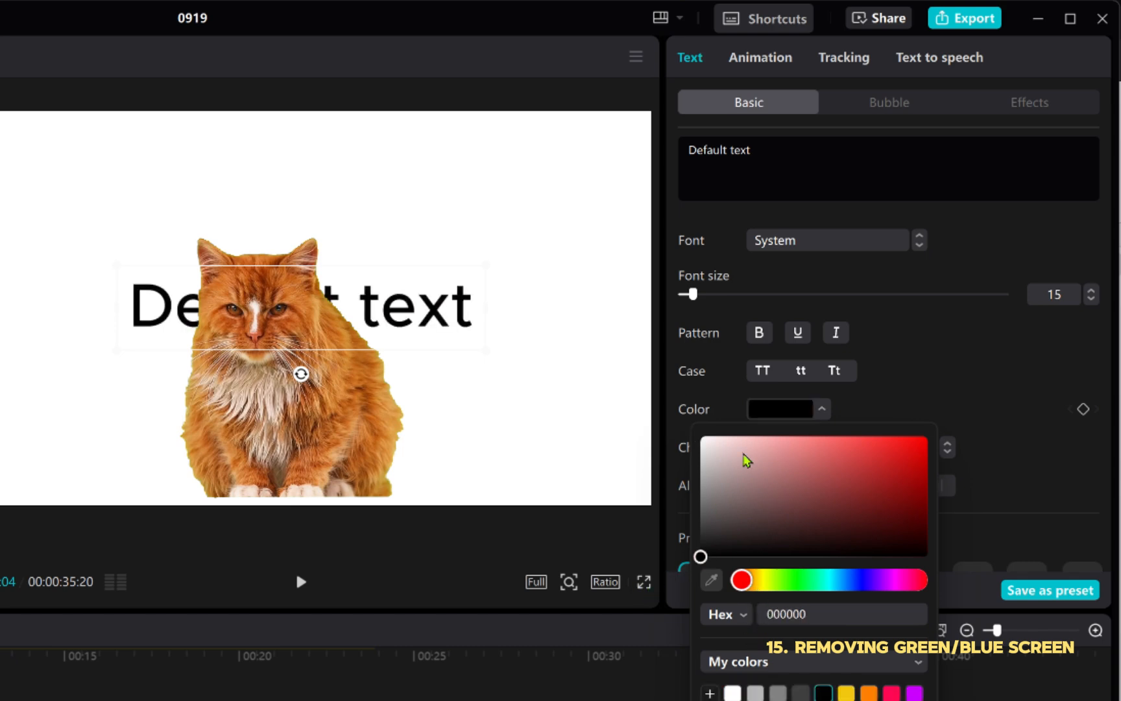
Change the wording of the text behind the cat to "MY CAT" in capitals.
left_click(778, 151)
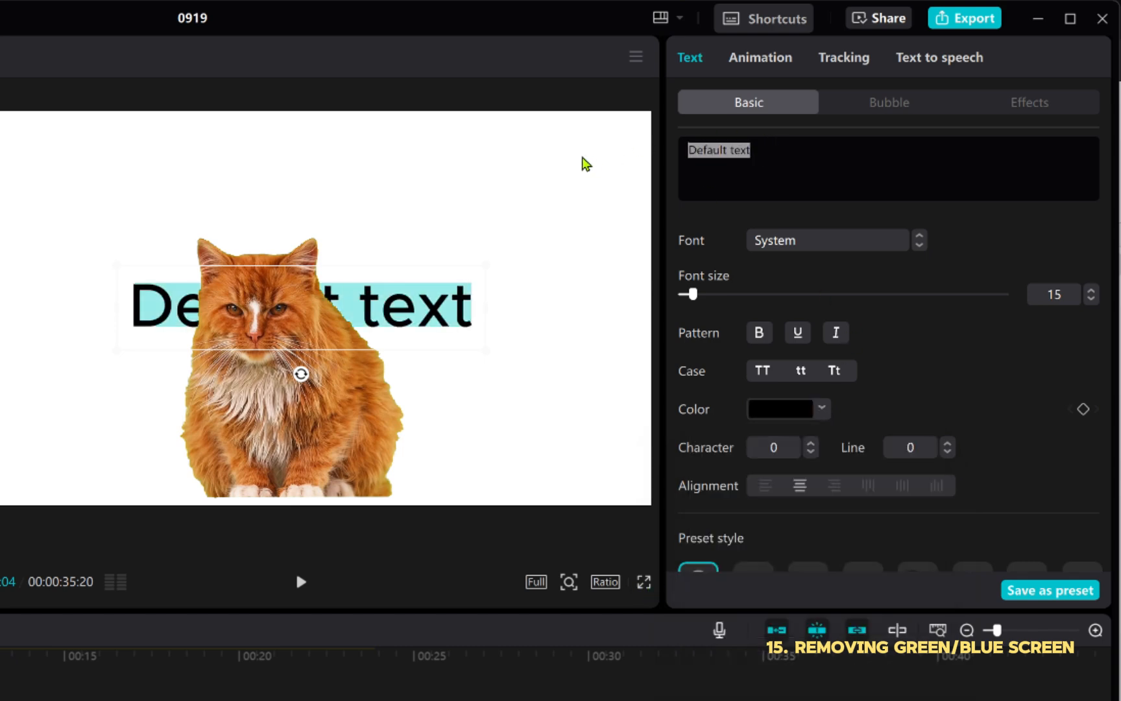
type("MY X")
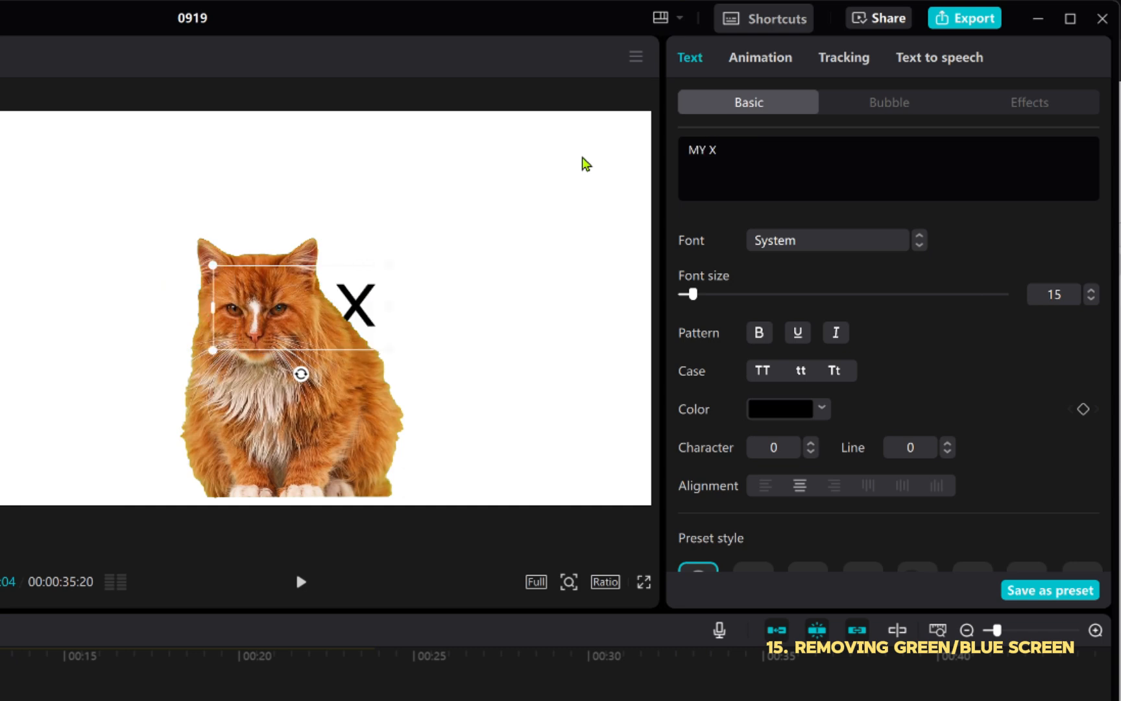
key("BackSpace")
type("cat")
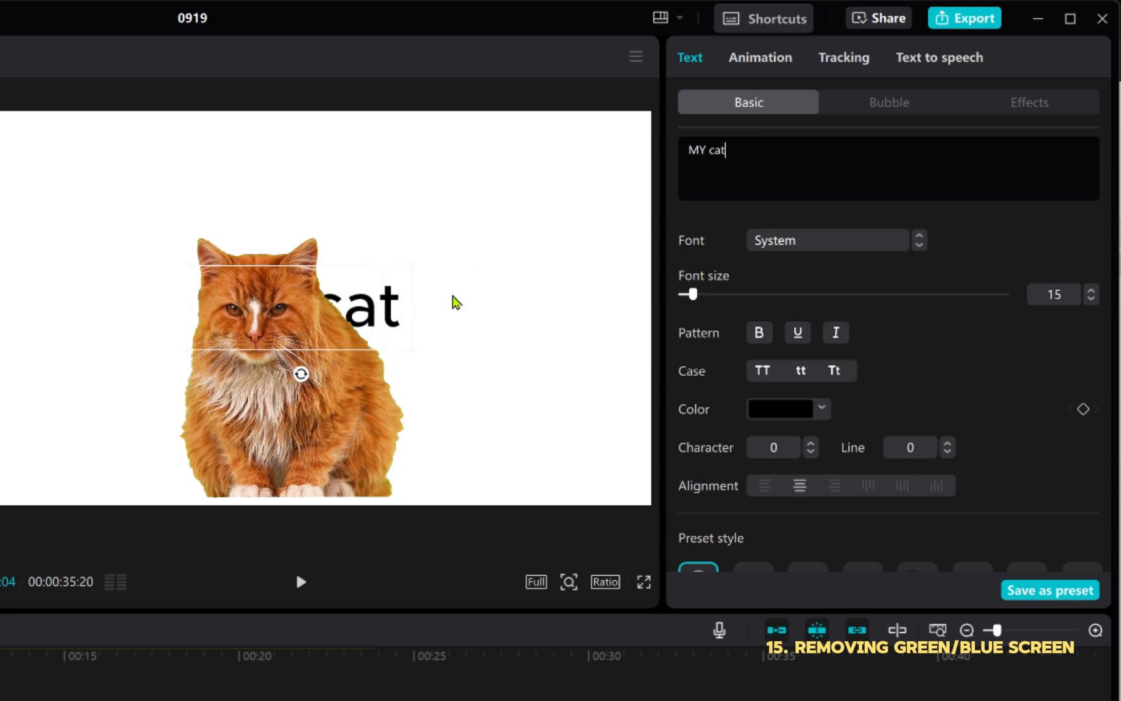
key("BackSpace")
key("BackSpace")
key("BackSpace")
key("BackSpace")
key("BackSpace")
key("BackSpace")
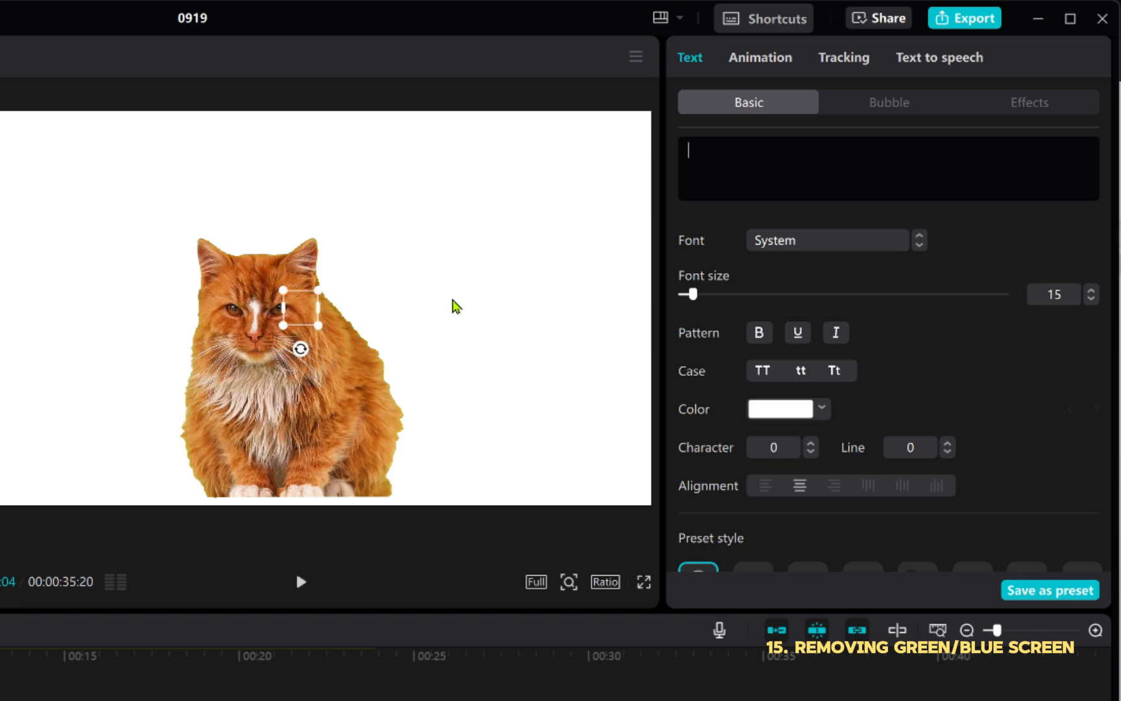
type("MY A")
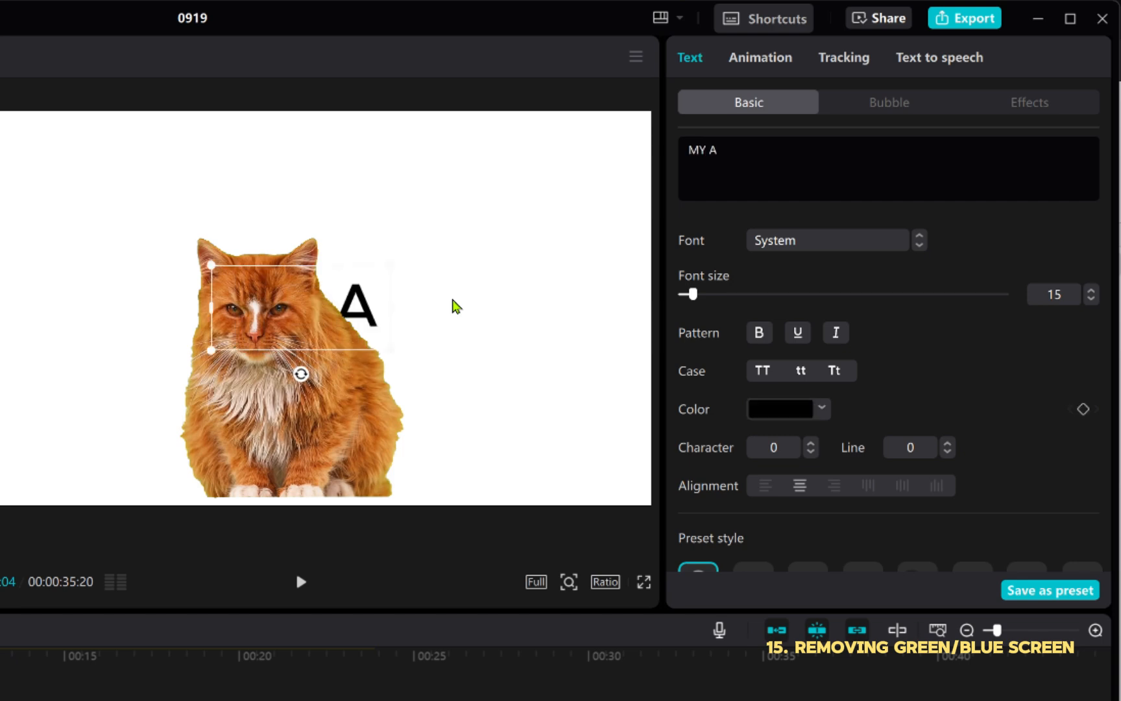
key("BackSpace")
type("CAT")
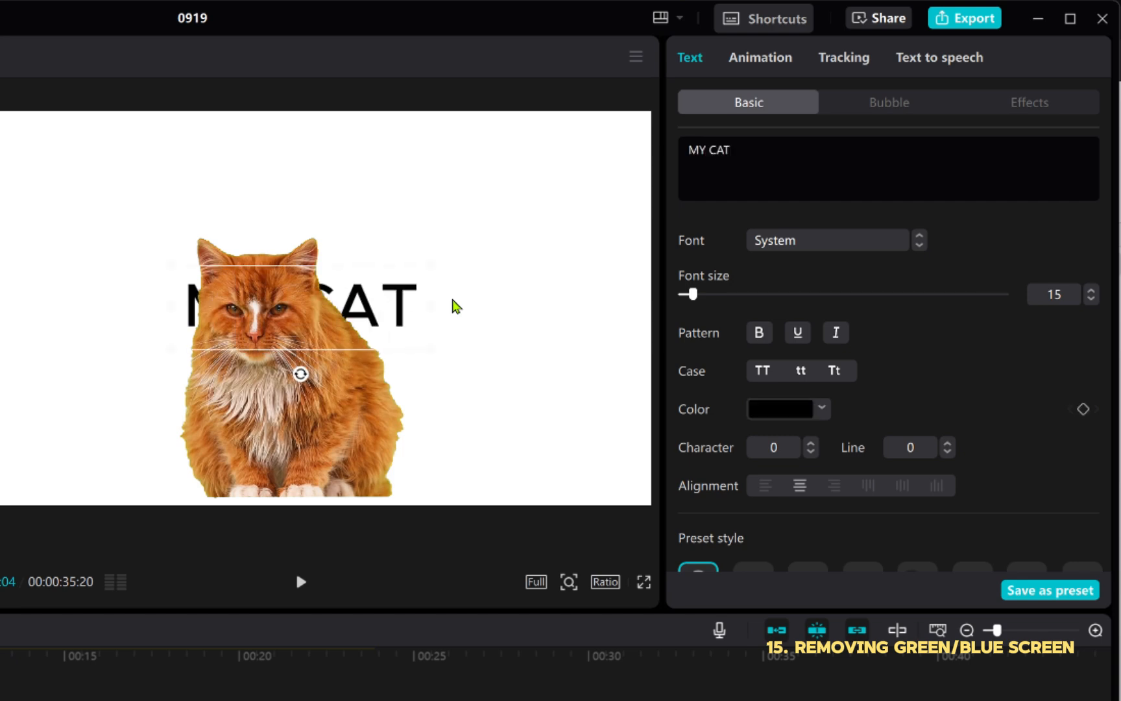
Enlarge the "MY CAT" text to font size 34 and shift it slightly upward behind the cat.
left_click_drag(693, 294, 717, 300)
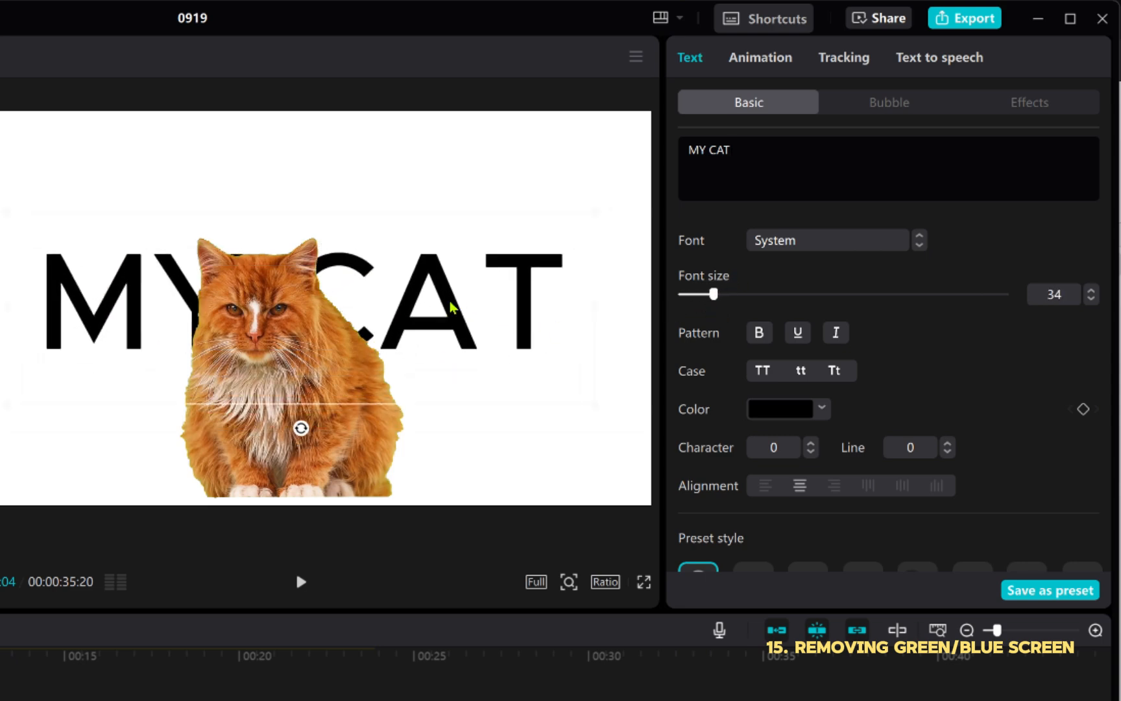
left_click_drag(453, 307, 440, 300)
Scale the cat clip up to 107% and play back the composite over the white backdrop.
left_click(285, 698)
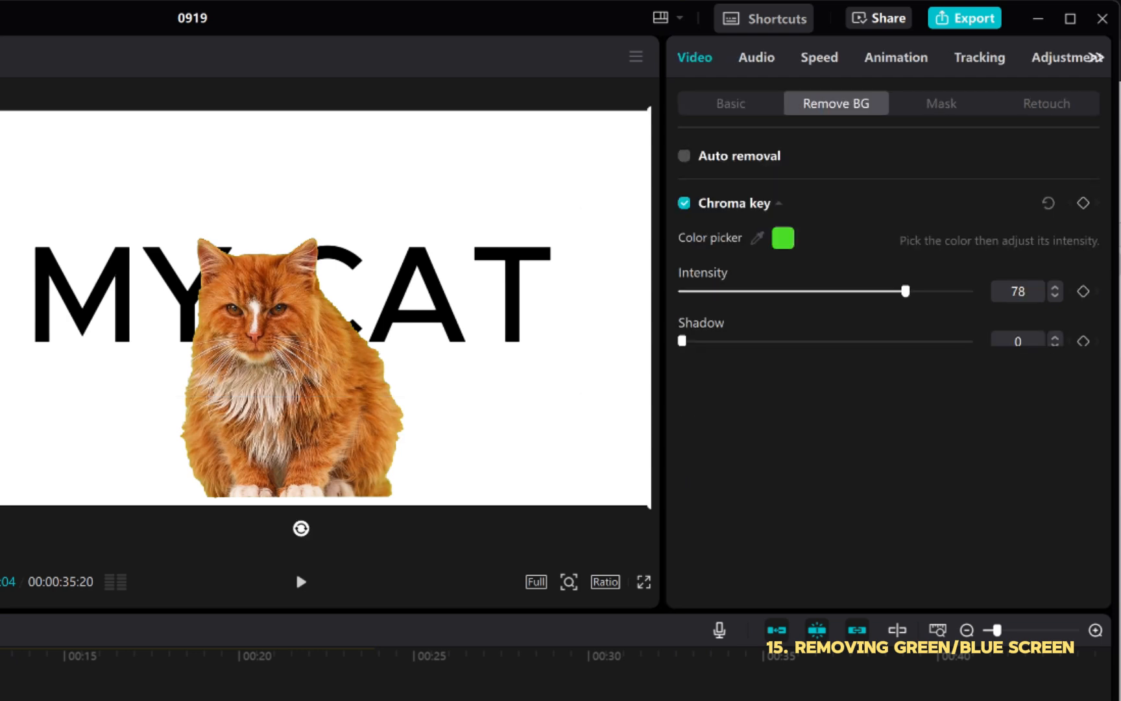
left_click(727, 105)
left_click_drag(736, 213, 744, 214)
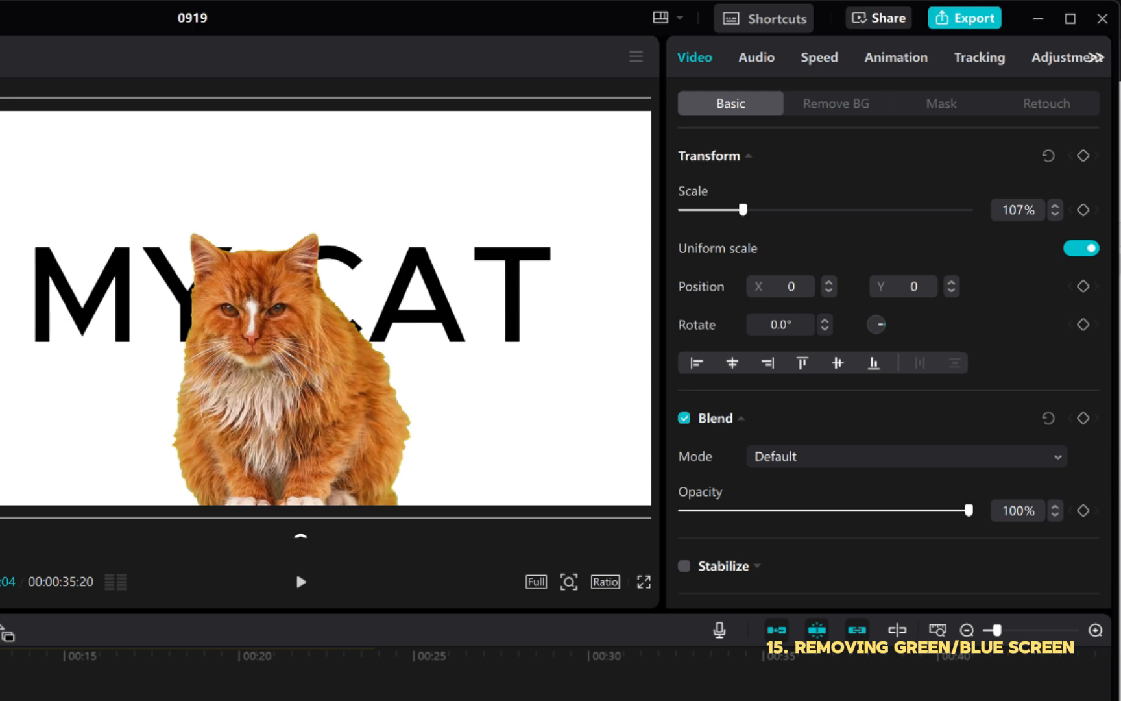
left_click(1, 675)
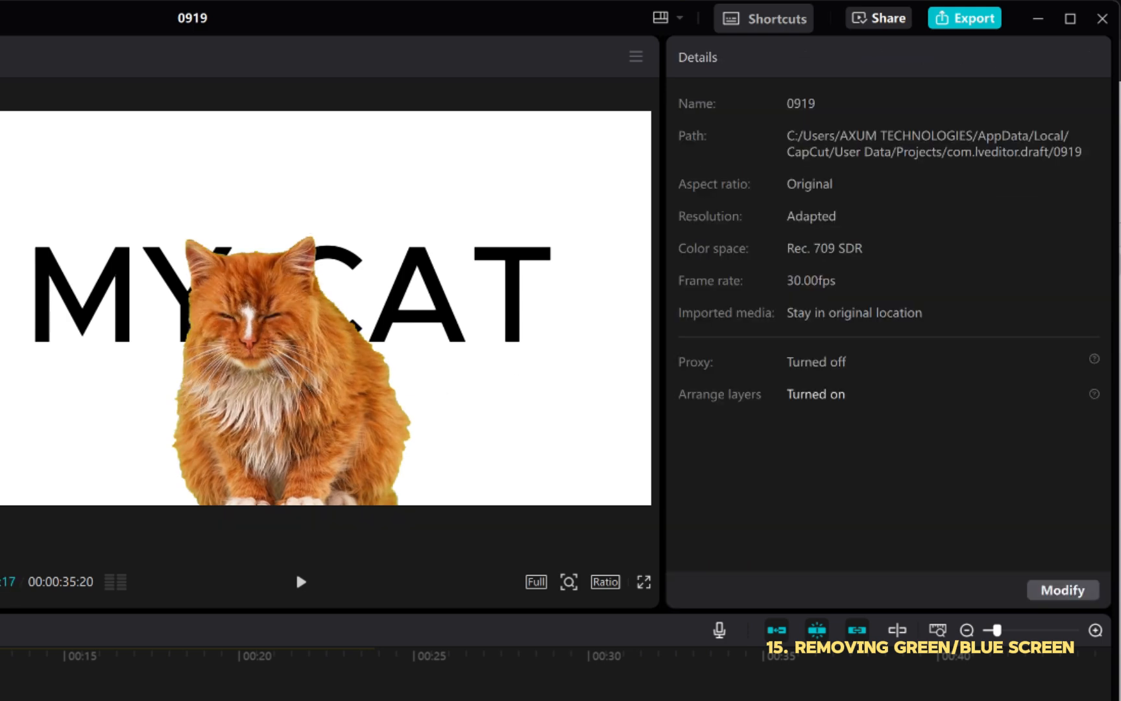
key("space")
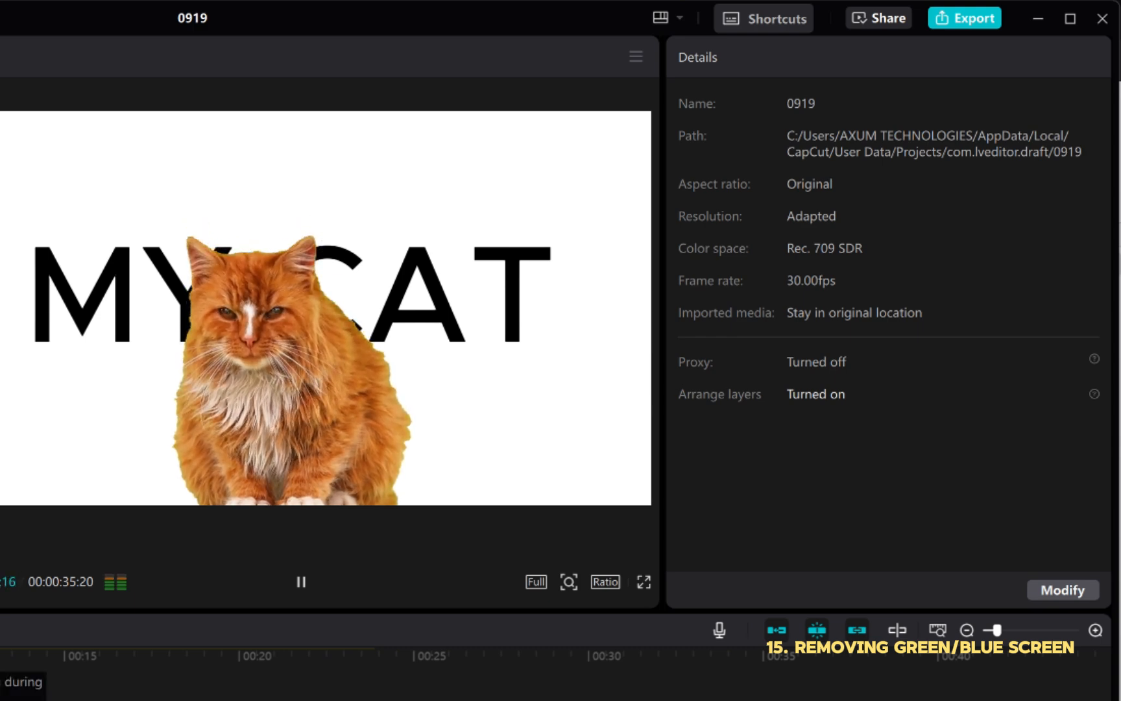
key("space")
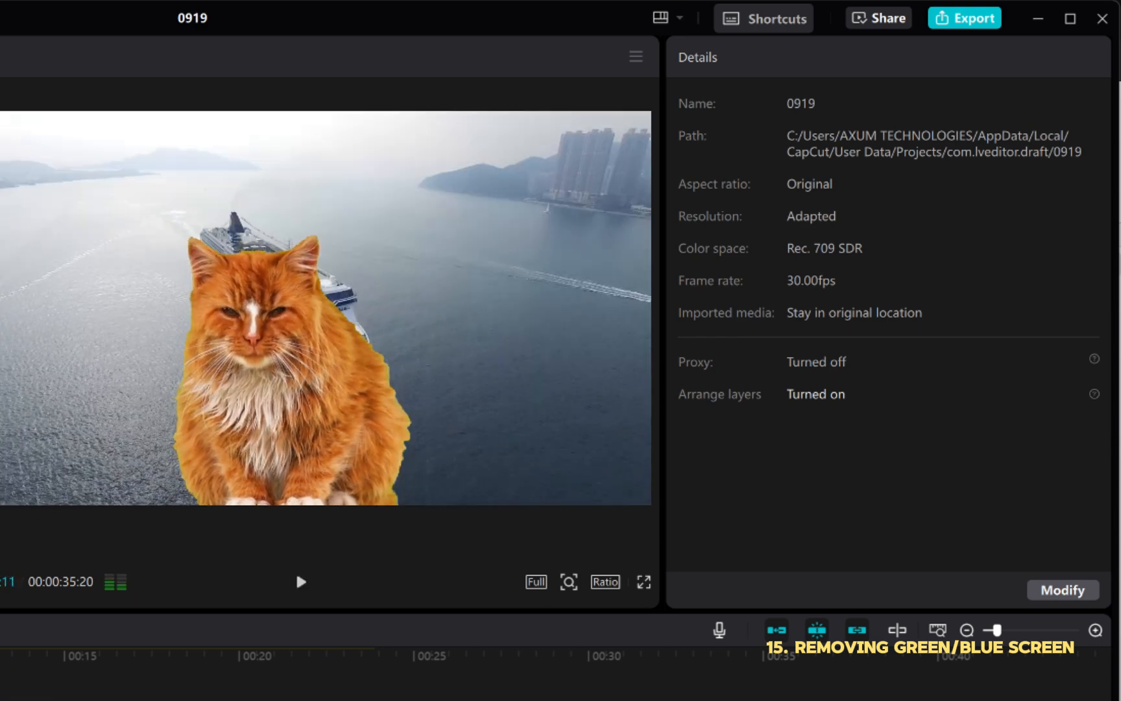
Switch the cat clip's chroma key off and back on to compare it with the original green screen.
left_click(392, 493)
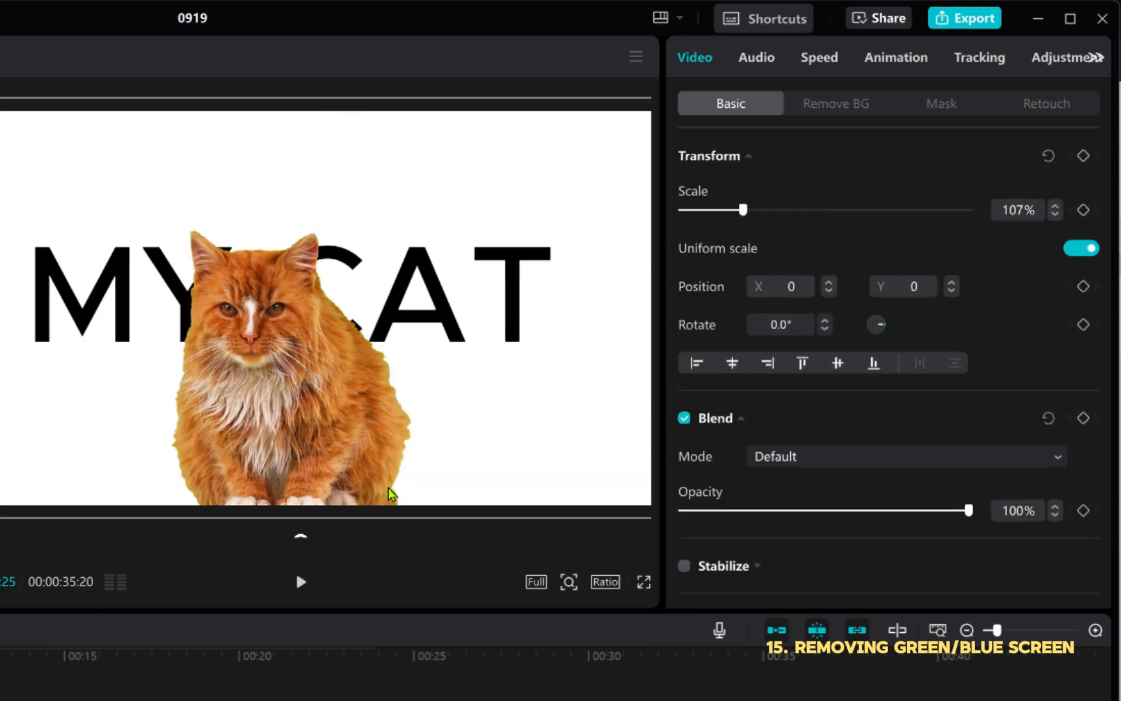
left_click(828, 105)
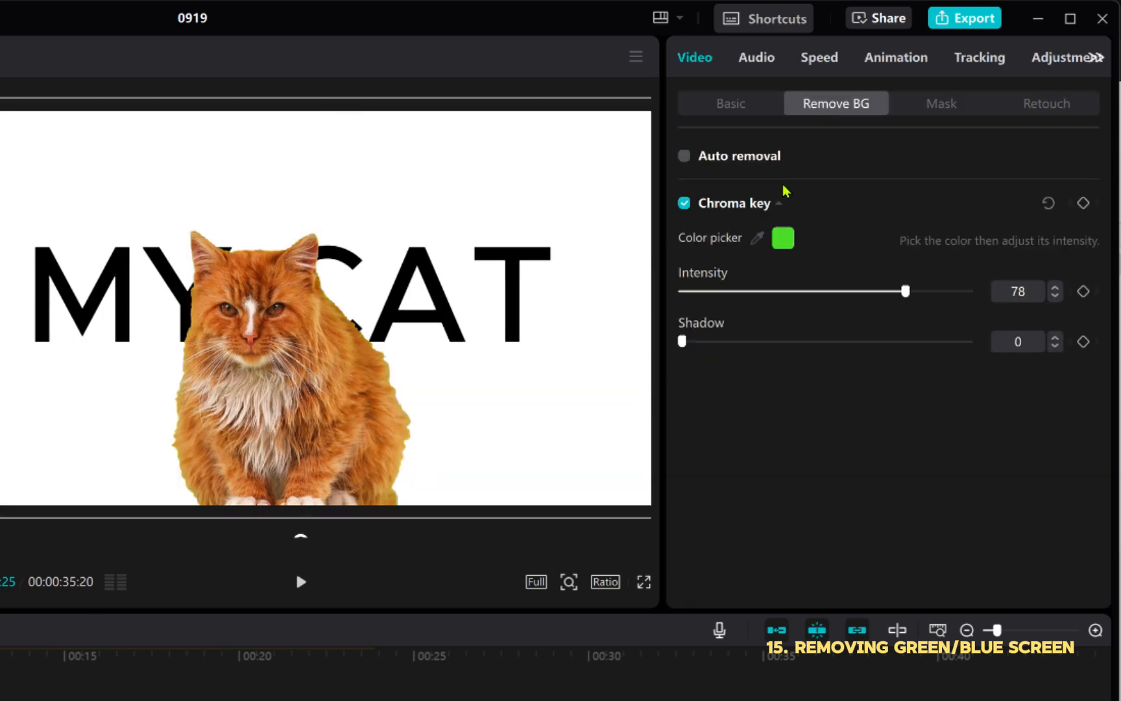
left_click(685, 204)
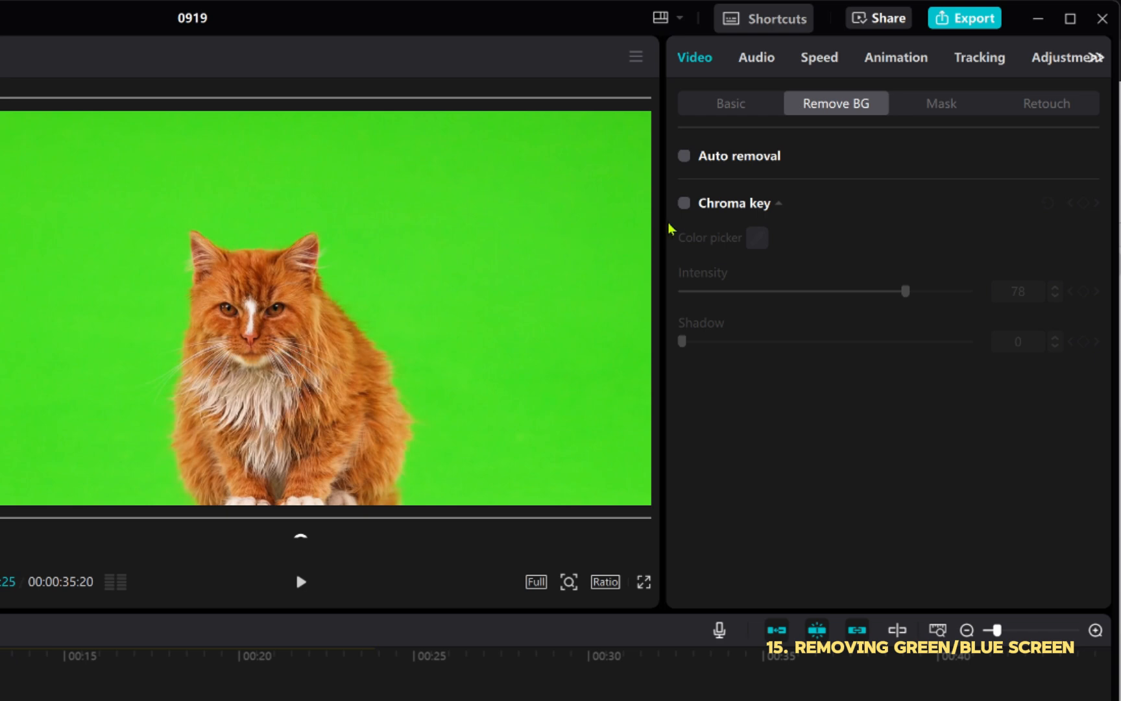
left_click(685, 204)
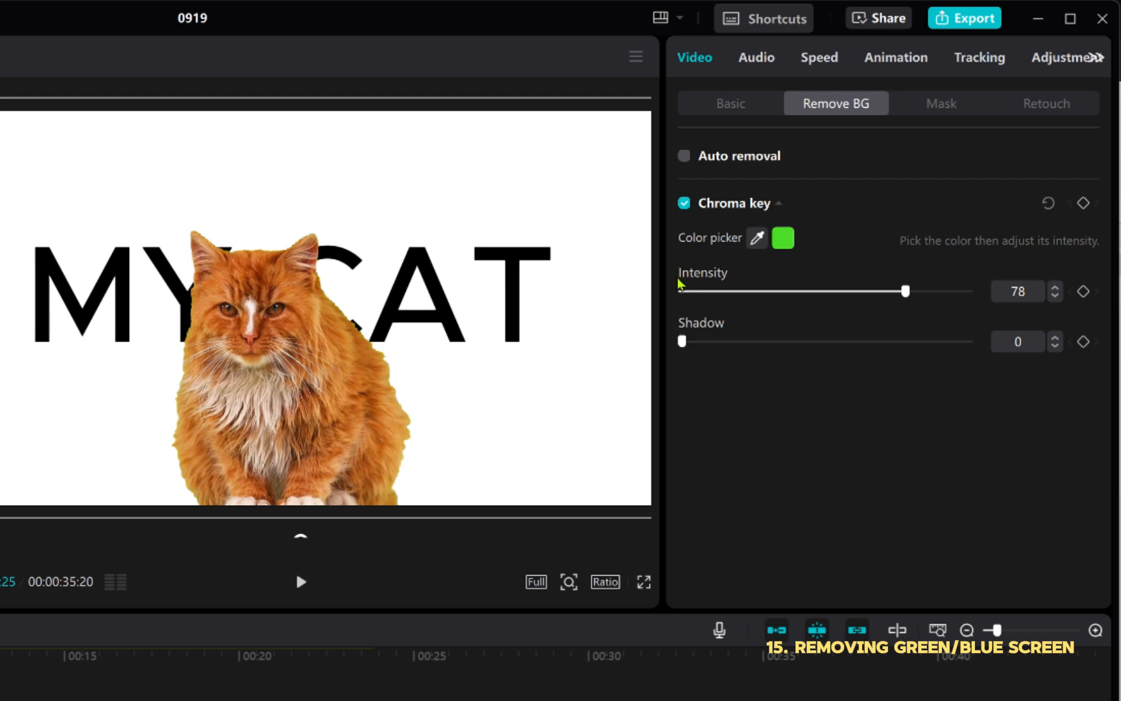
left_click(605, 331)
Go to the green-screen SUBSCRIBE clip and key out its background with Chroma key, sampling the green.
left_click_drag(68, 682, 175, 685)
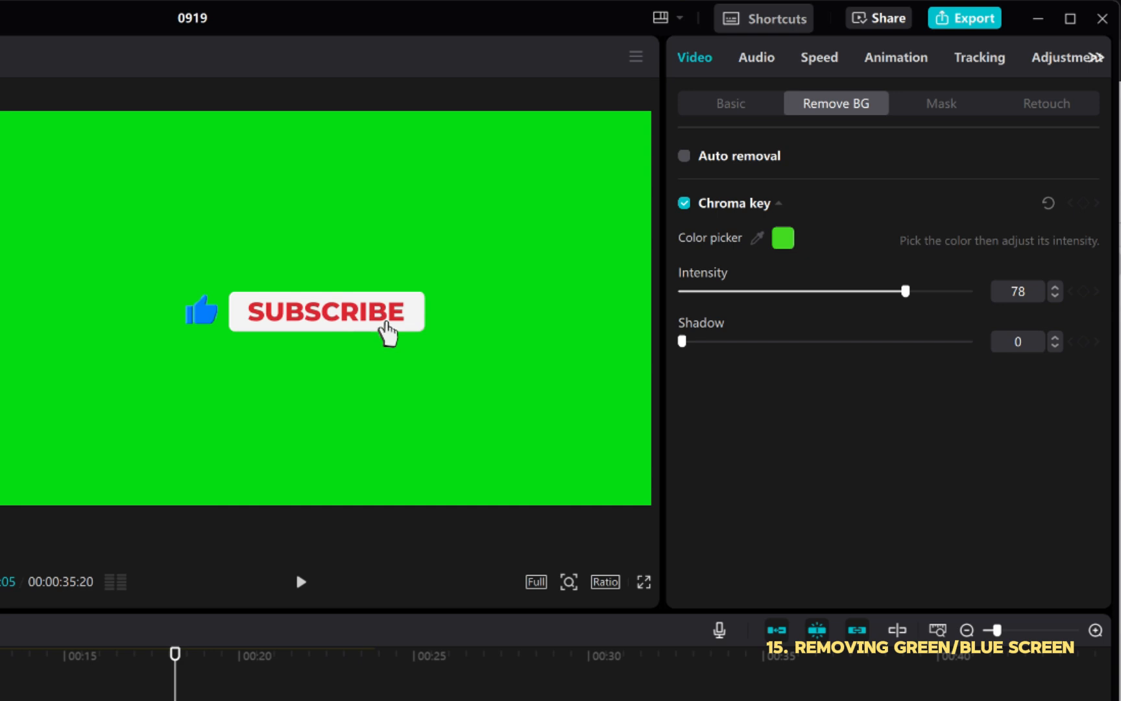
left_click(178, 696)
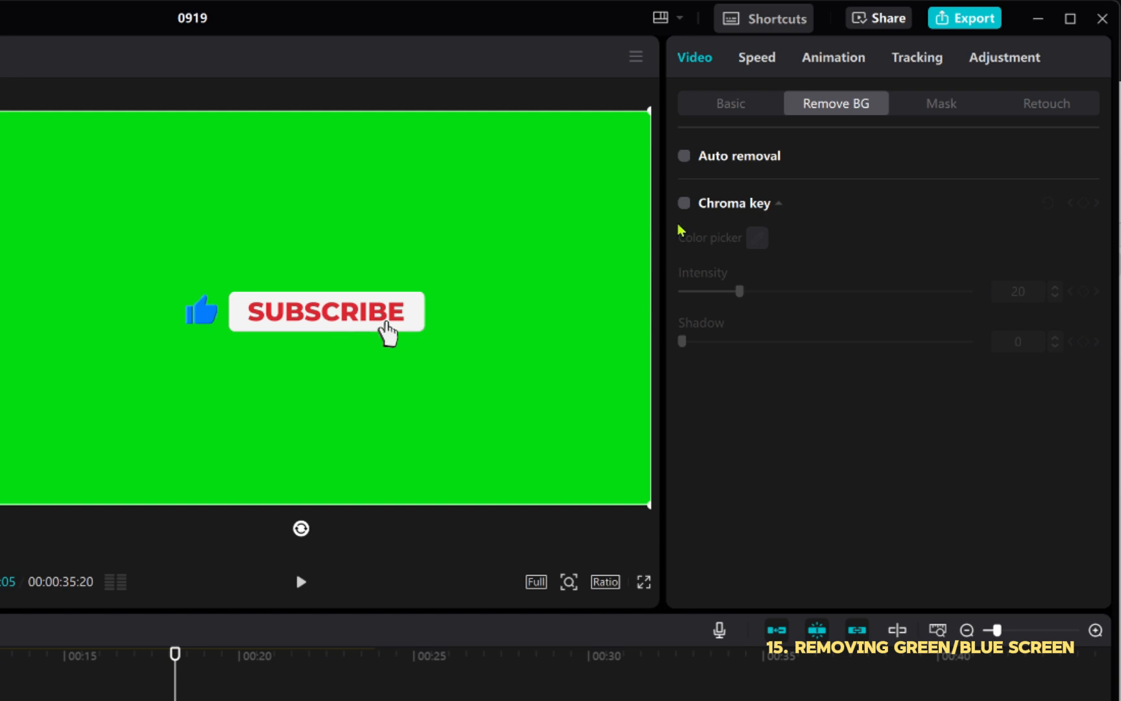
left_click(684, 203)
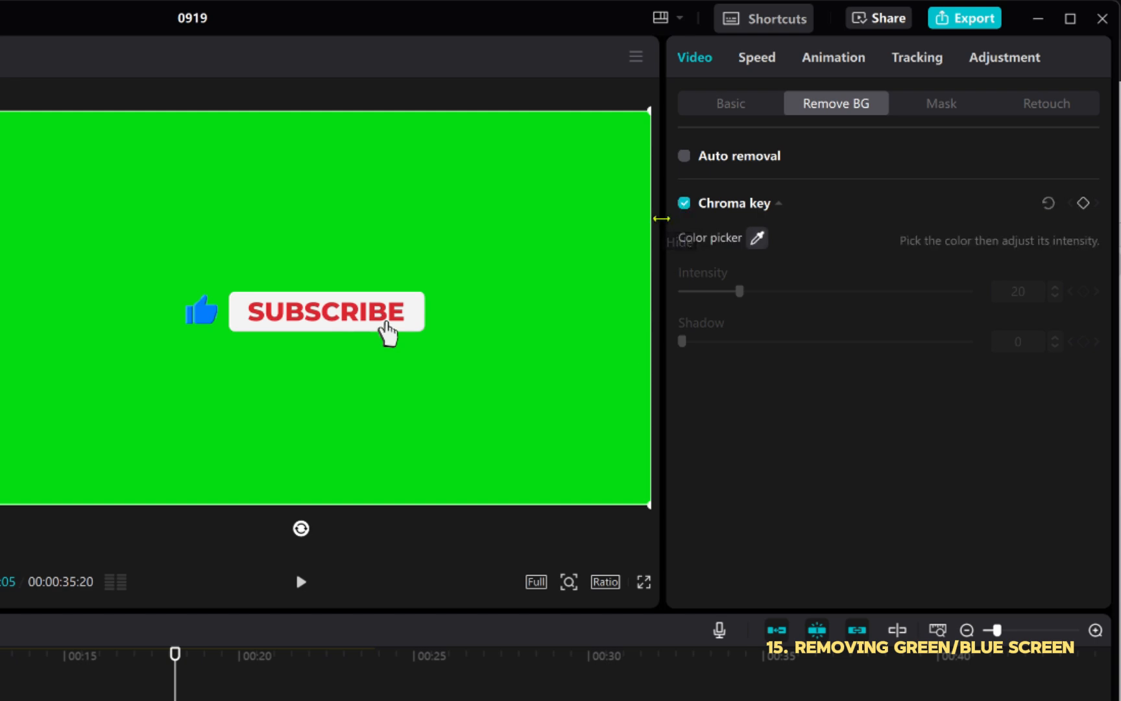
left_click(758, 238)
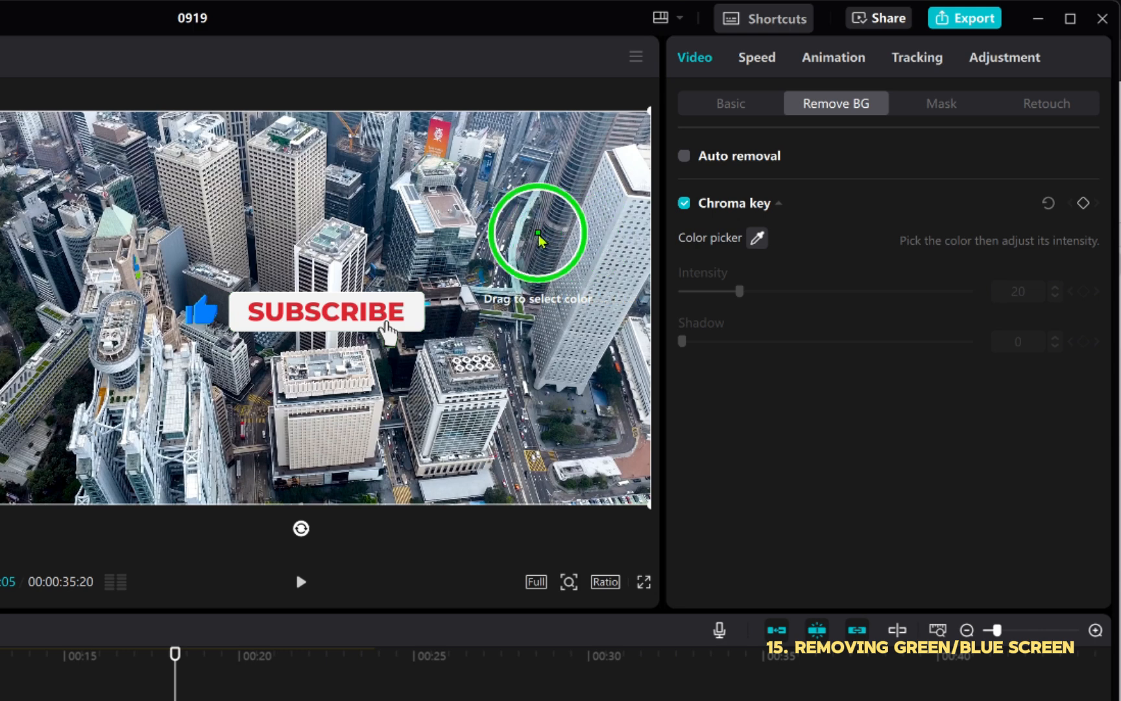
left_click(539, 236)
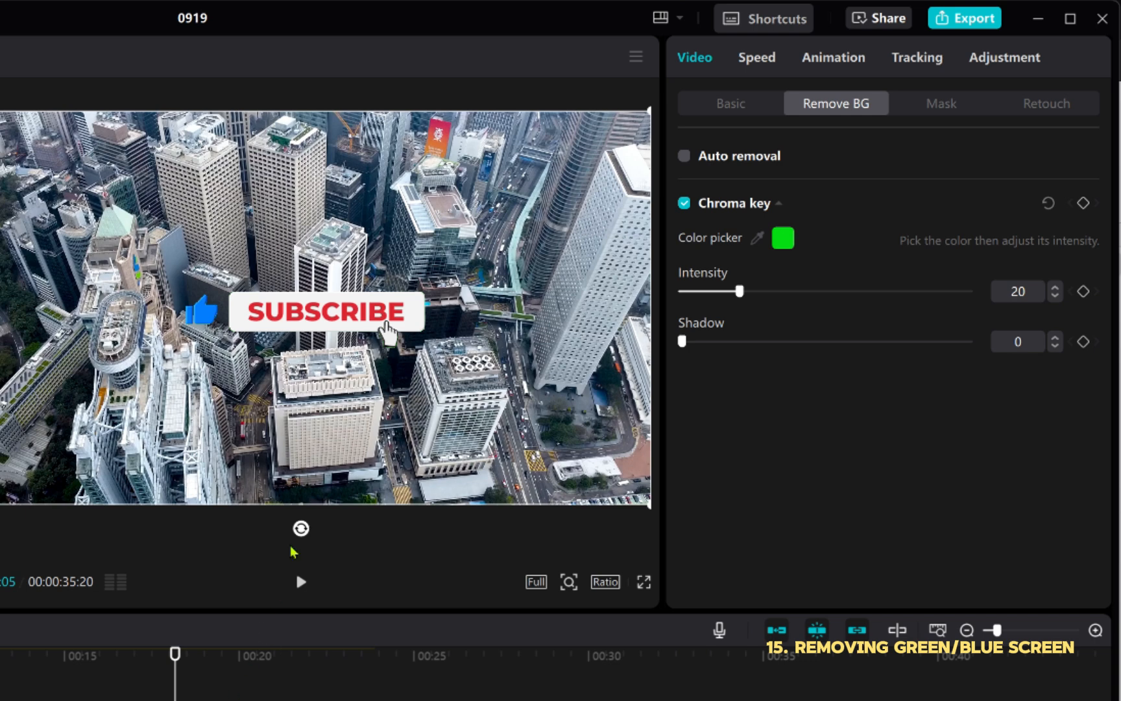
Scale the SUBSCRIBE clip up to 155% and play it back briefly over the city footage.
left_click(746, 107)
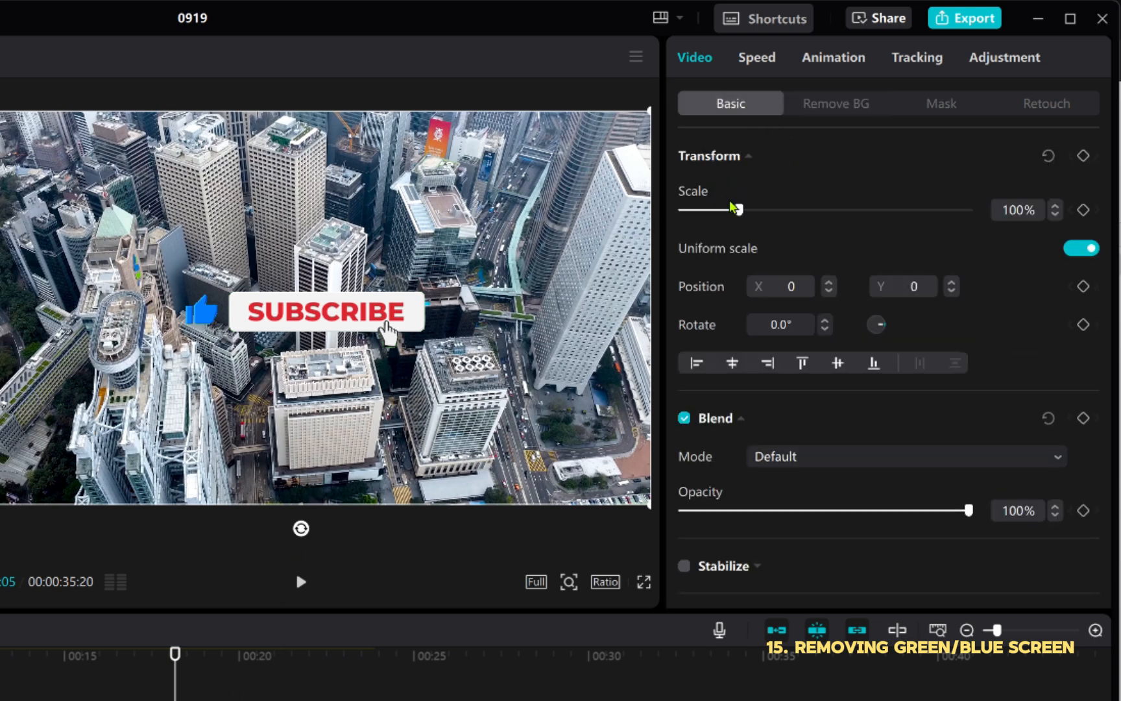
left_click_drag(737, 208, 772, 214)
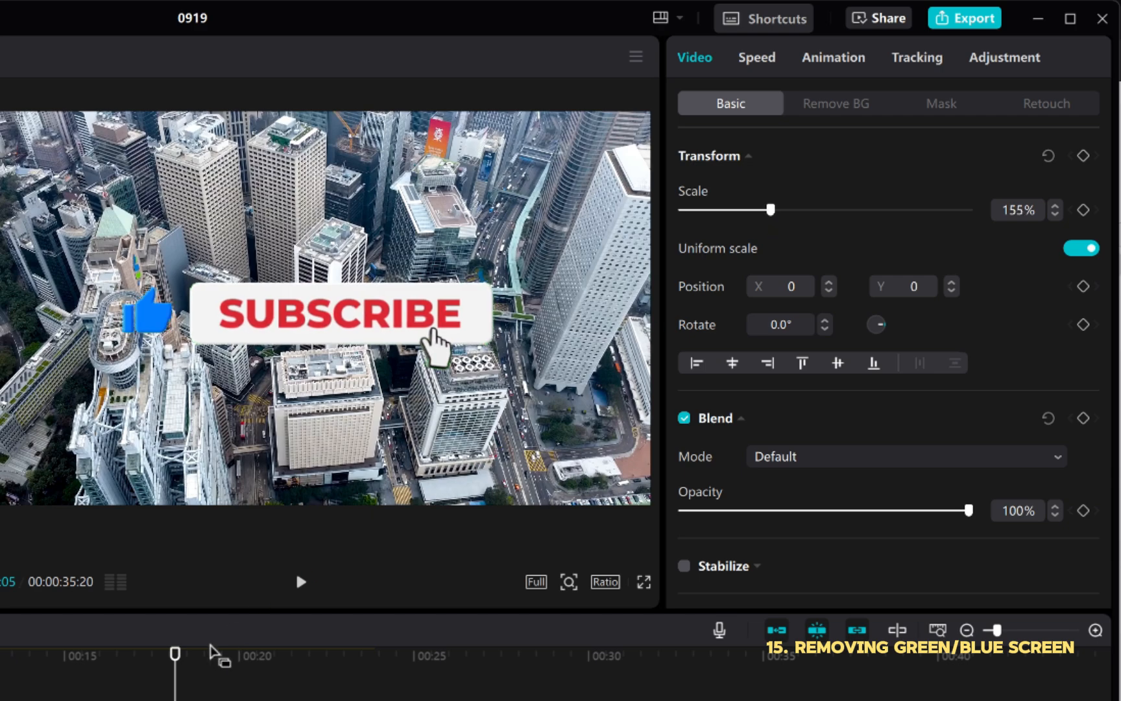
left_click(8, 663)
key("space")
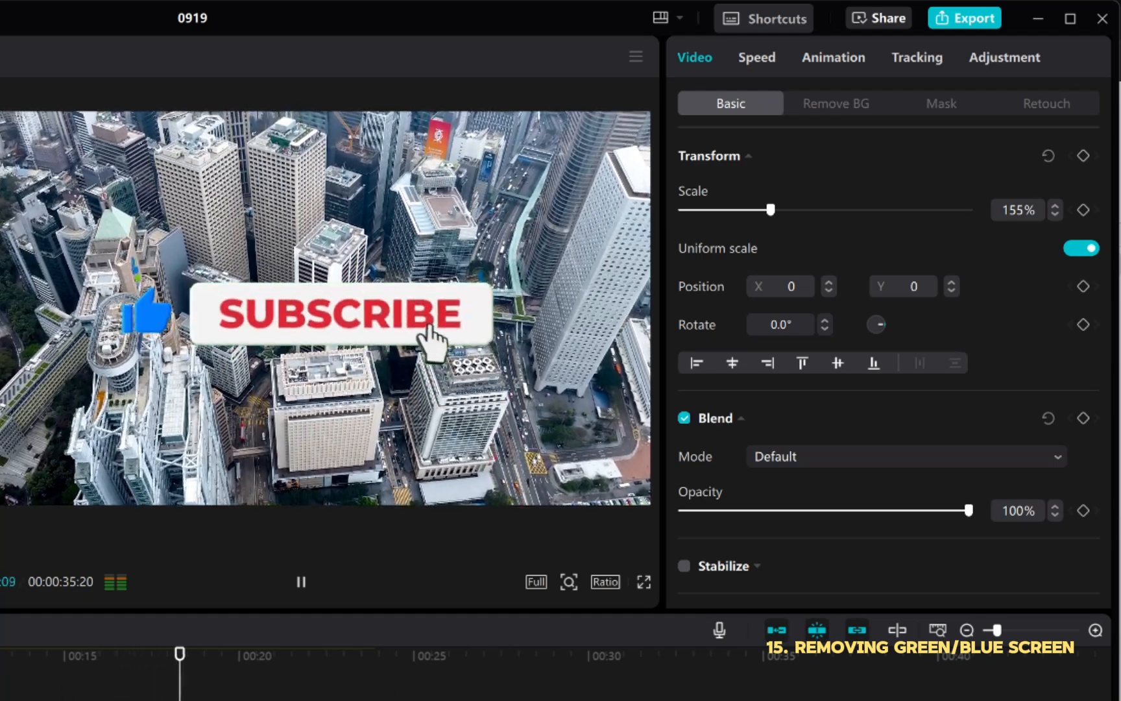
key("space")
Switch the SUBSCRIBE clip's chroma key off and on again, then re-sample its green background.
left_click(814, 106)
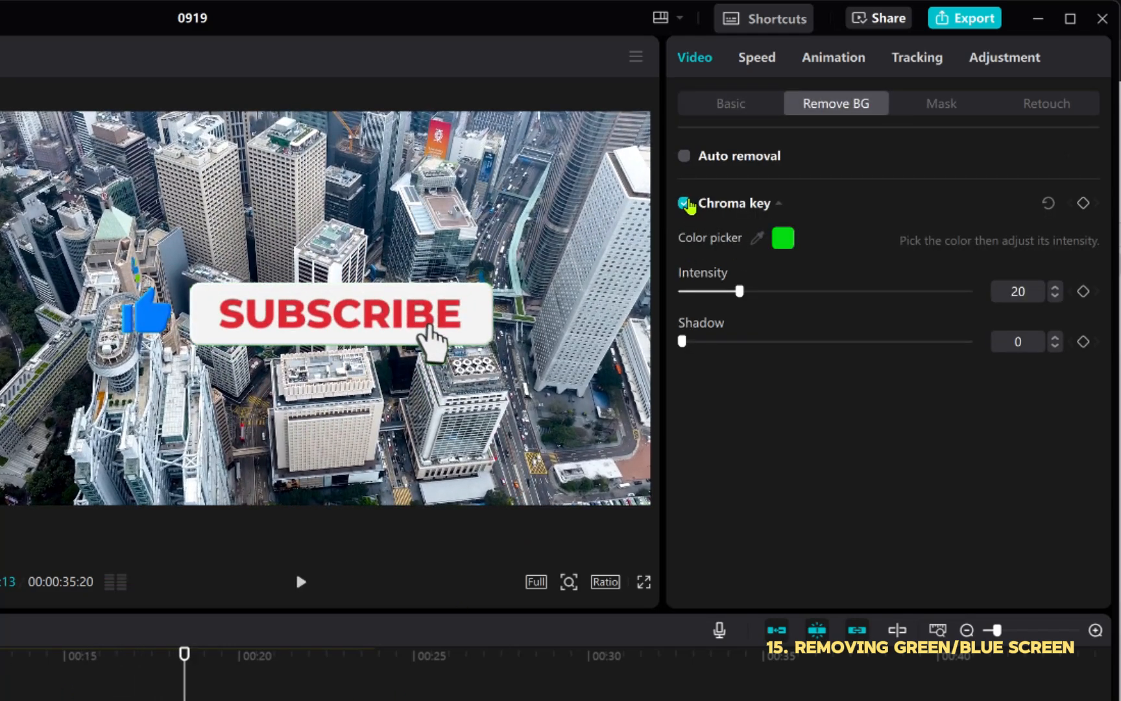
left_click(685, 204)
left_click(684, 205)
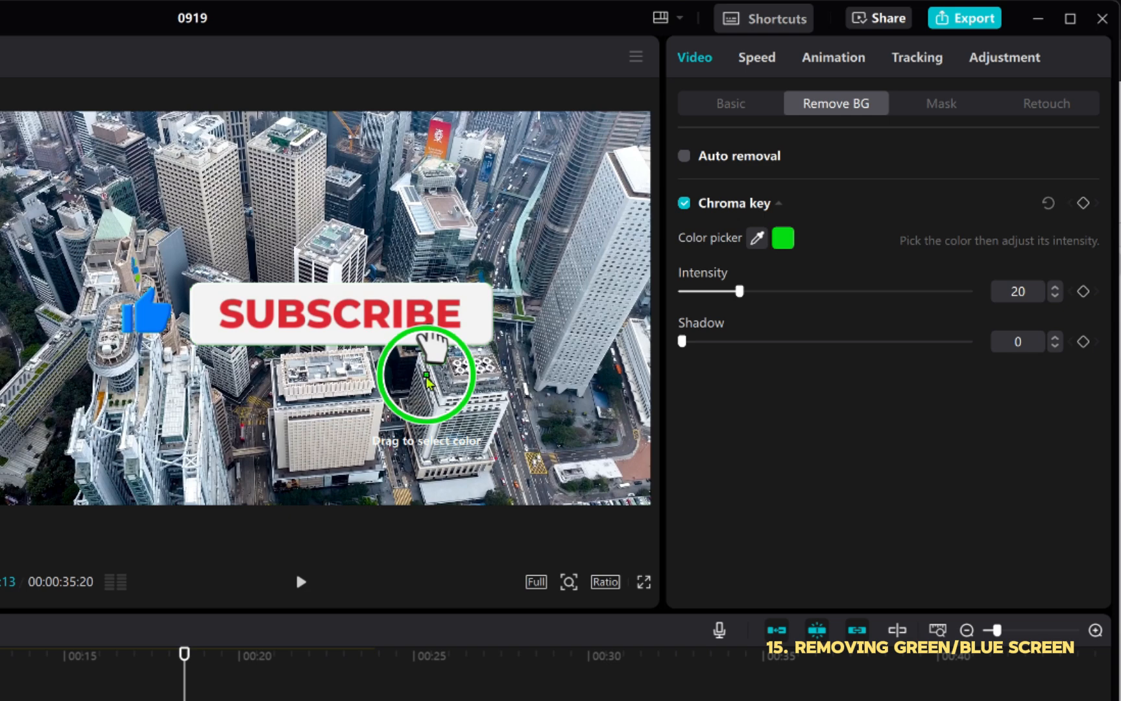
left_click(427, 376)
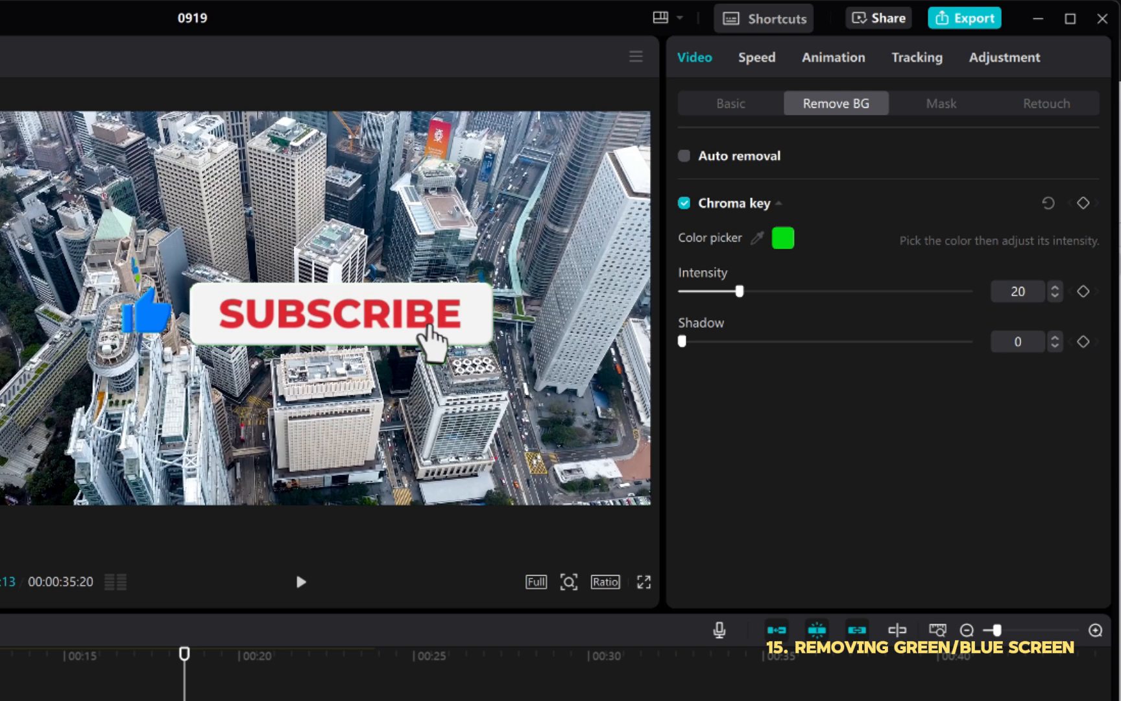
Add the blue-screen cartoon woman clip above the SUBSCRIBE clip and key out its blue with Chroma key at intensity 5.
left_click_drag(0, 259, 41, 697)
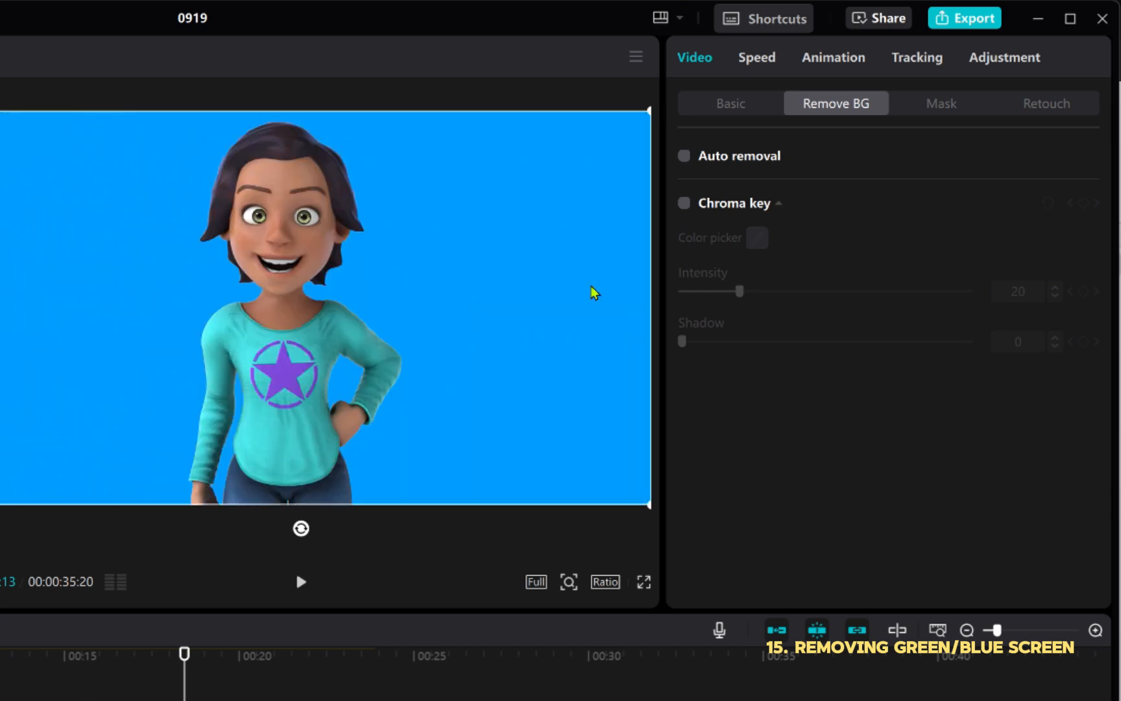
left_click(685, 203)
left_click(757, 237)
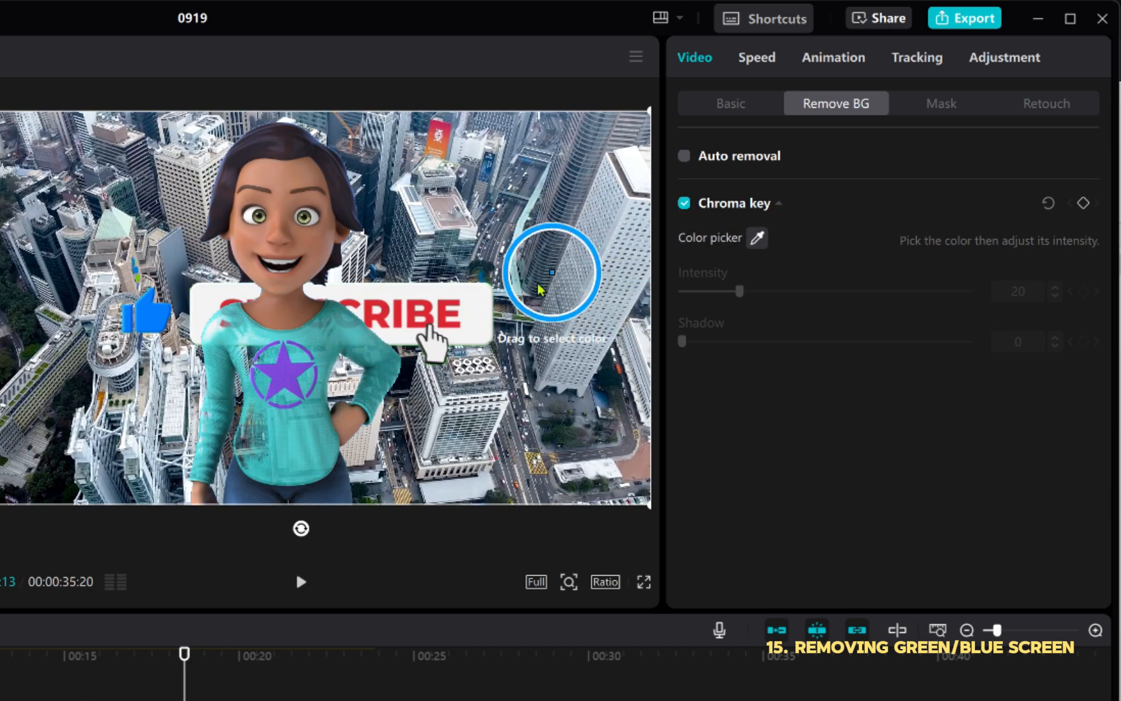
left_click(512, 300)
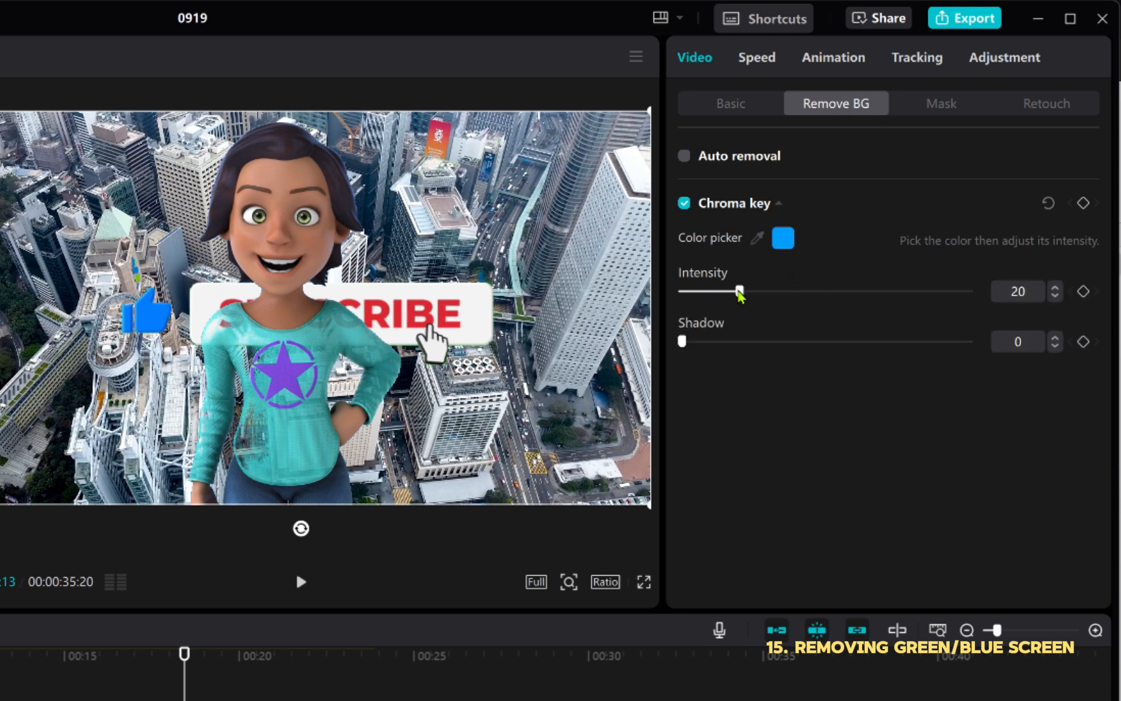
left_click_drag(740, 292, 695, 331)
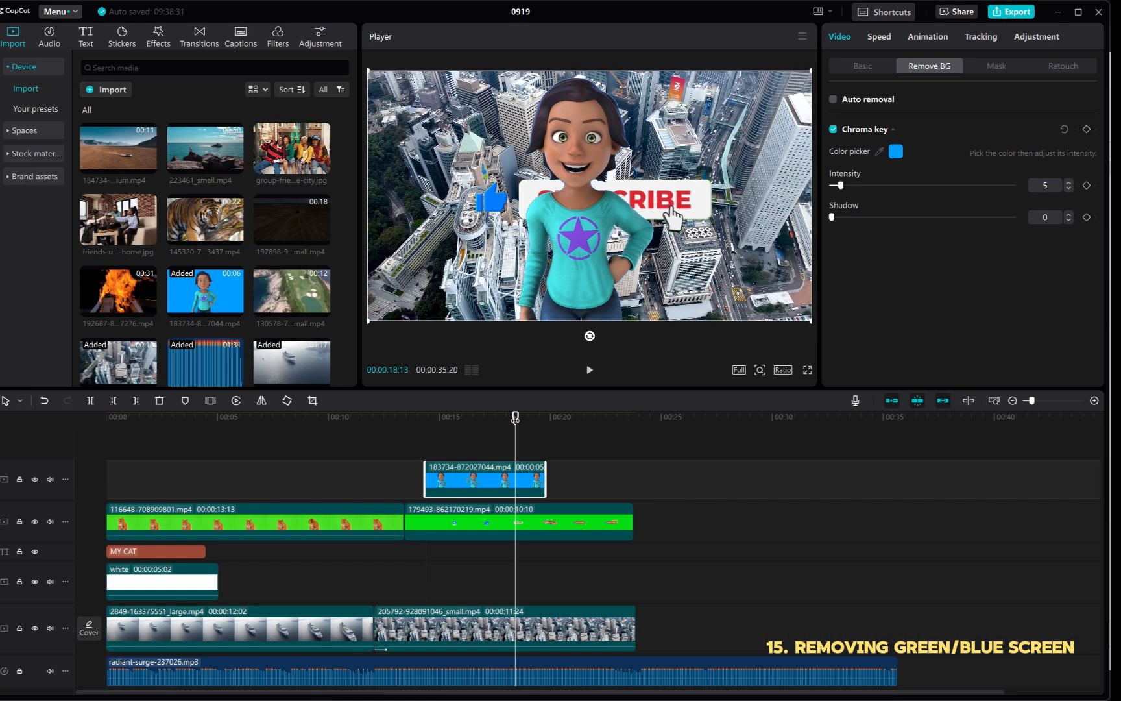
Play back the keyed cartoon woman clip over the SUBSCRIBE animation from just before it starts.
left_click_drag(184, 654, 117, 676)
left_click_drag(473, 430, 494, 477)
key("space")
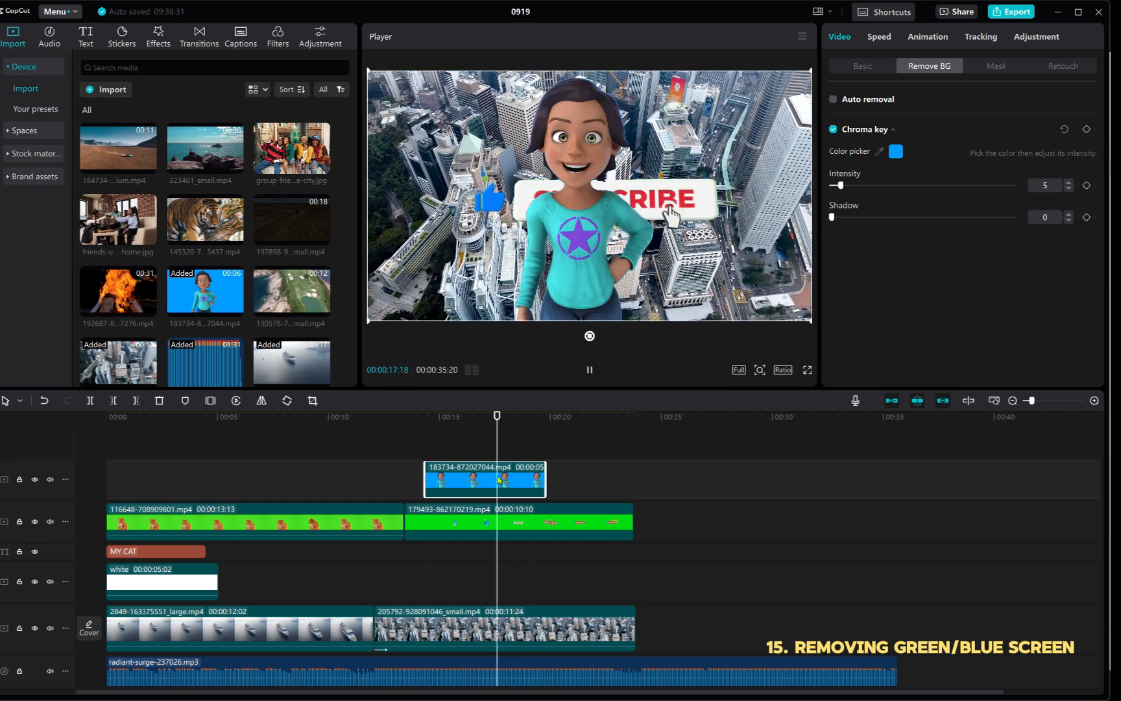
left_click(420, 423)
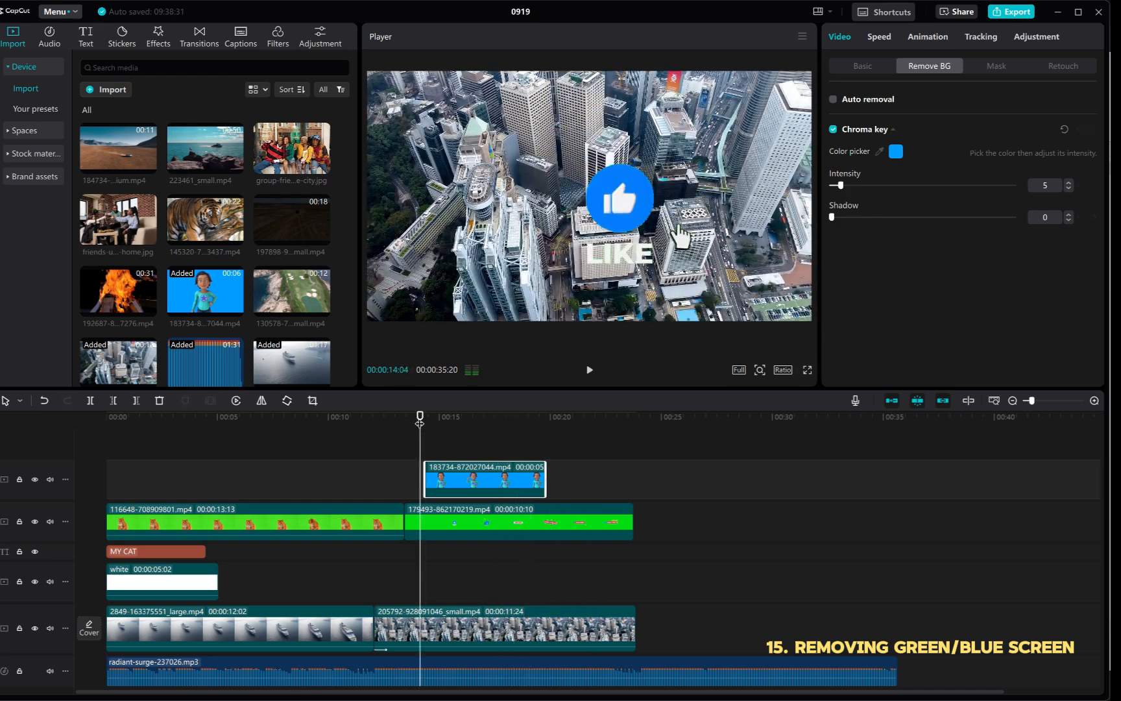
key("space")
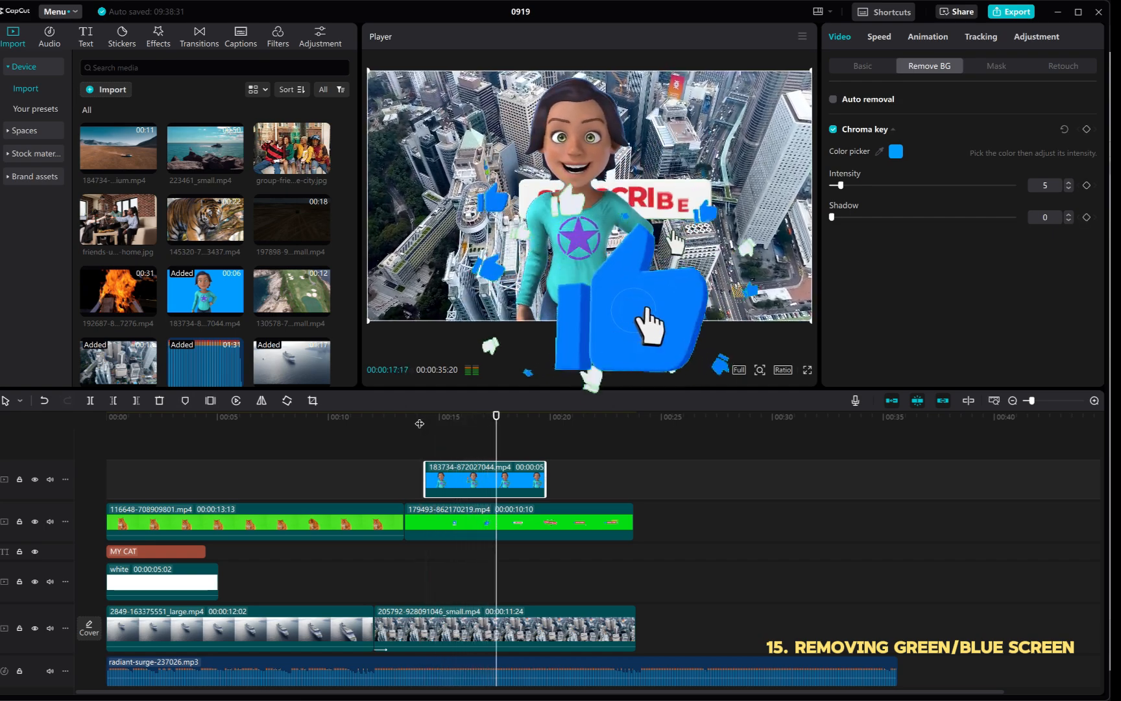
key("space")
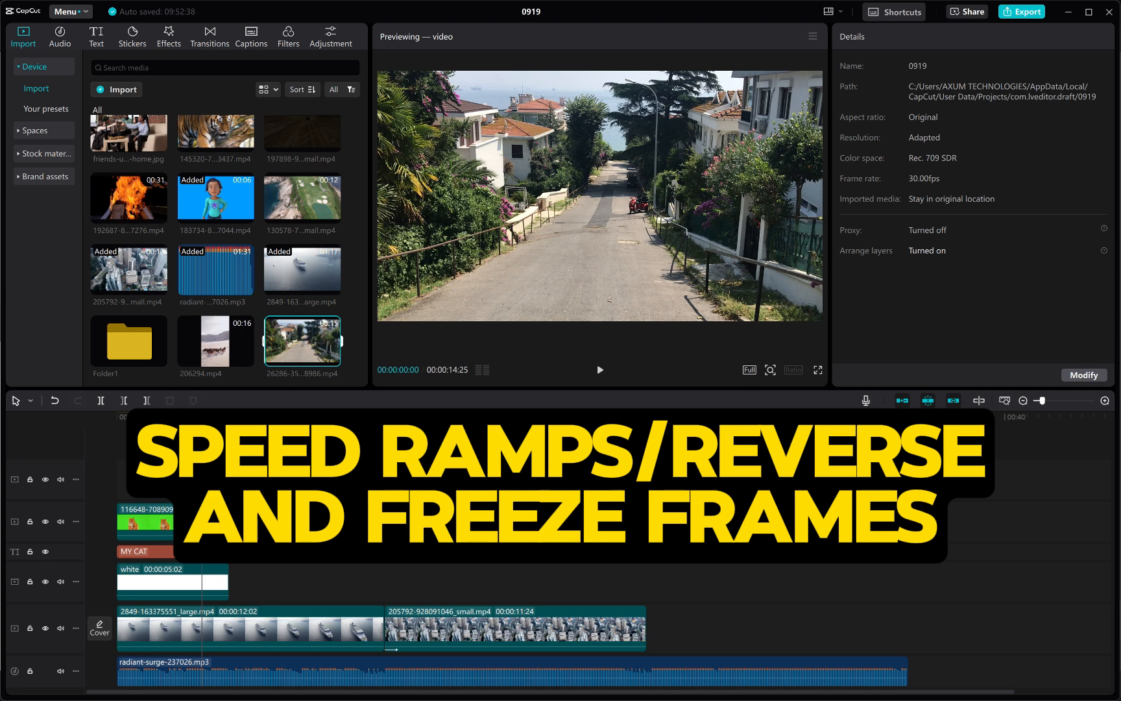
Delete the green- and blue-screen clips, the "MY CAT" text and the white clip above the main track.
left_click(750, 453)
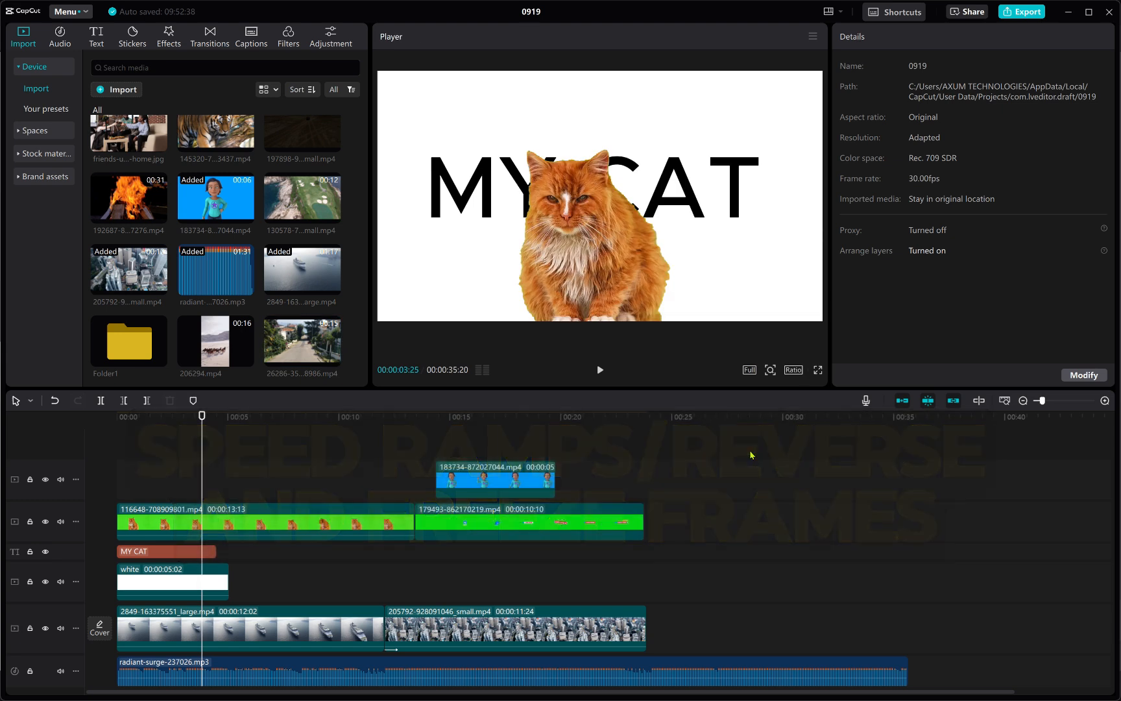
left_click_drag(731, 449, 156, 517)
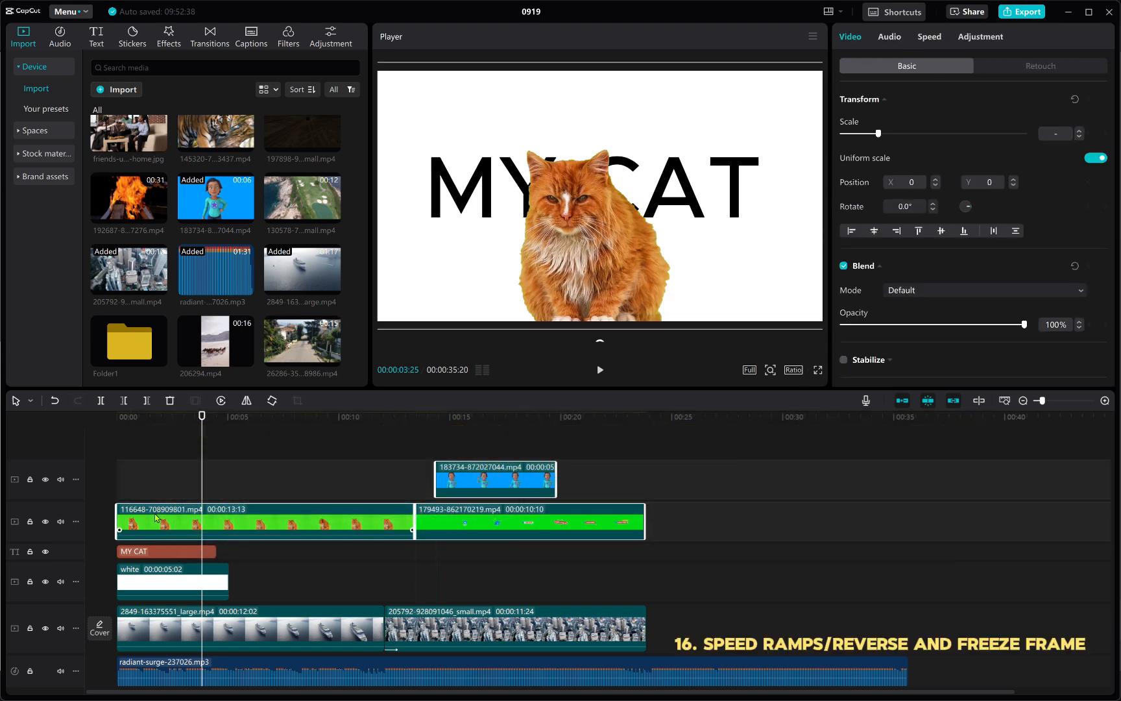
key("Delete")
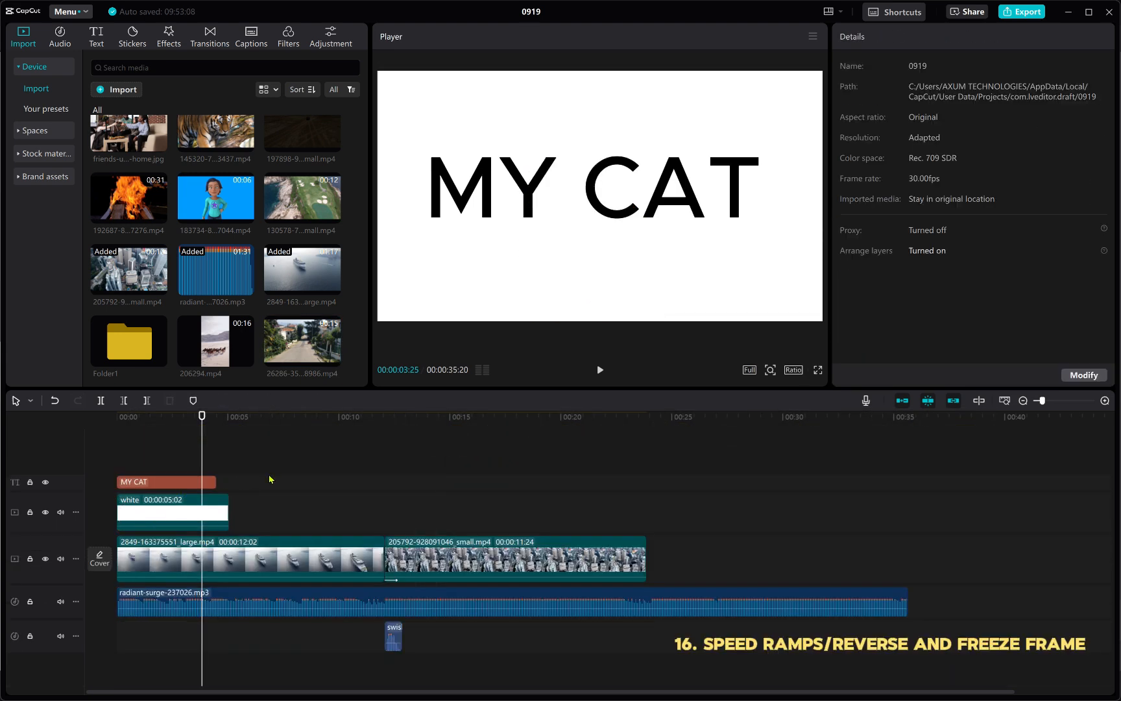
left_click_drag(270, 478, 167, 507)
key("Delete")
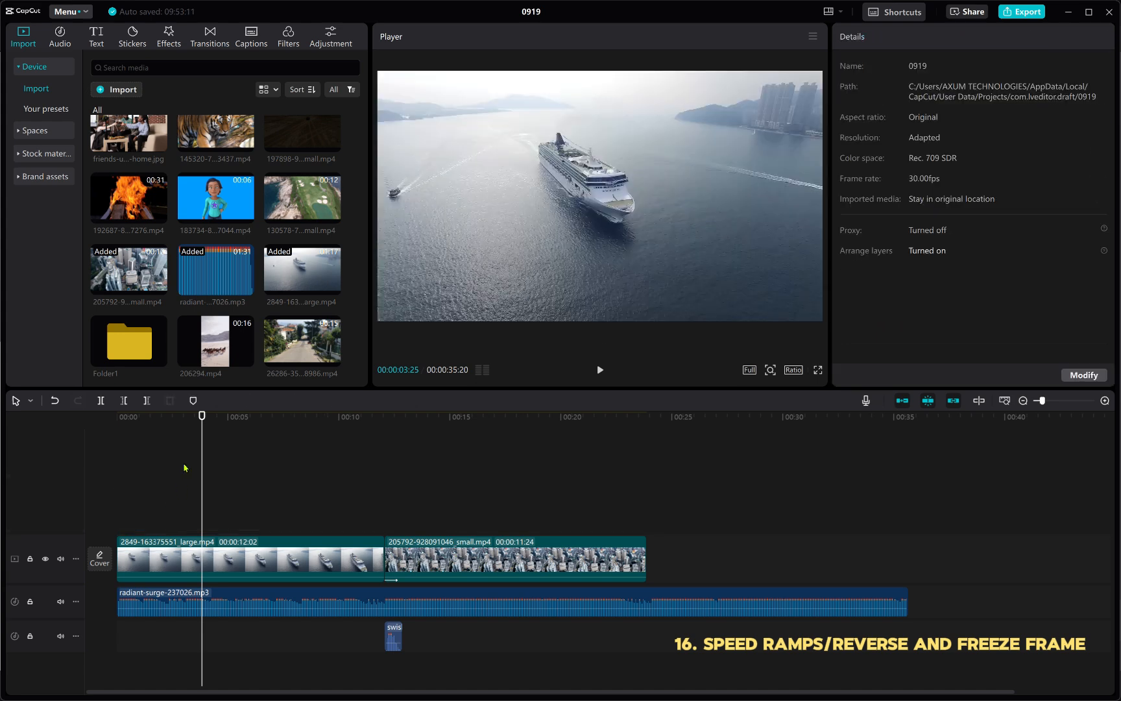
Place the street clip 26286-357838986.mp4 above the ship clip at the timeline start and play it.
left_click_drag(219, 434, 121, 512)
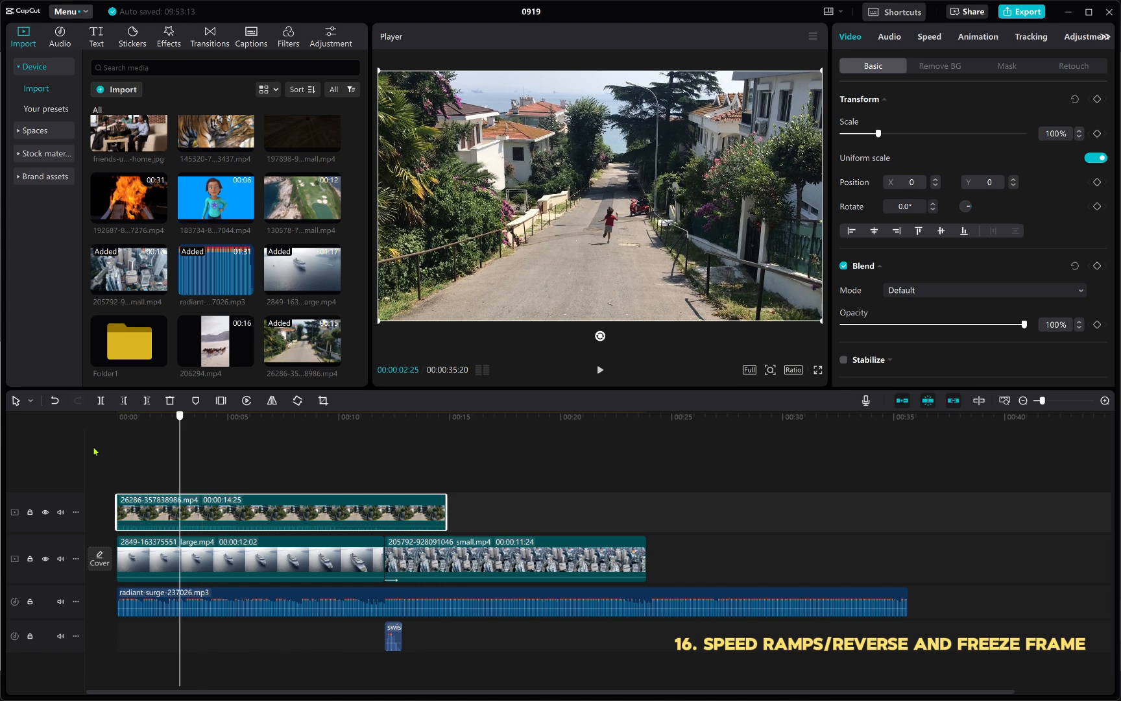
left_click(118, 460)
key("space")
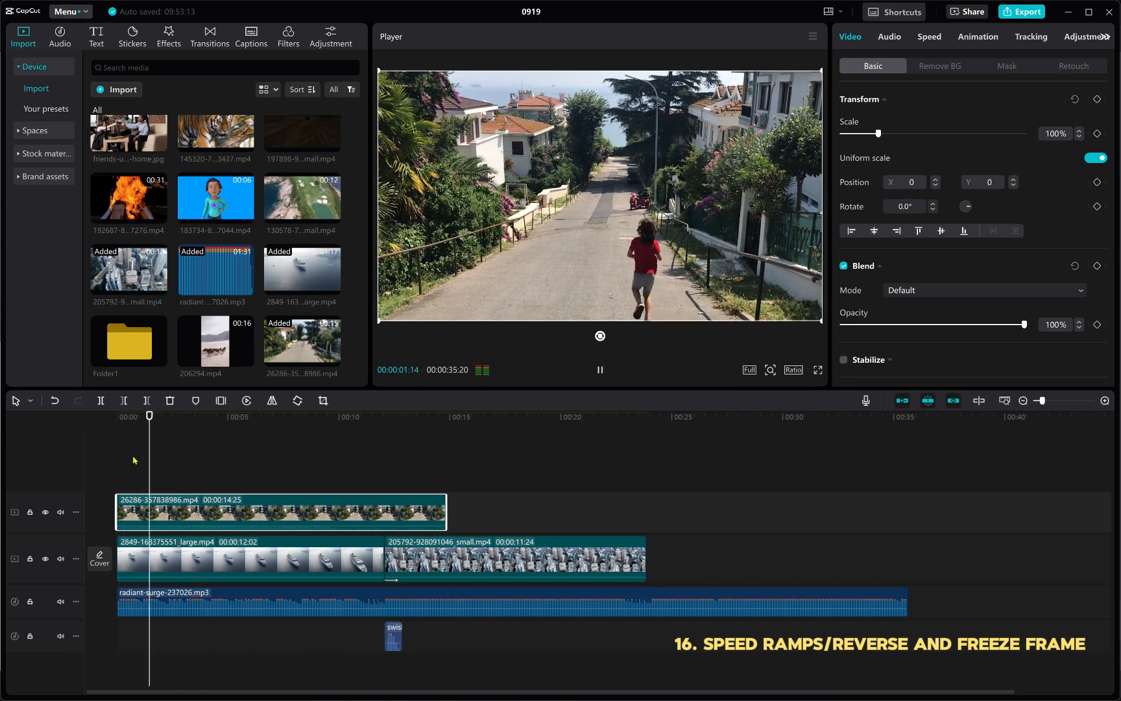
Stop playback and mute the radiant-surge-237026.mp3 music track.
key("space")
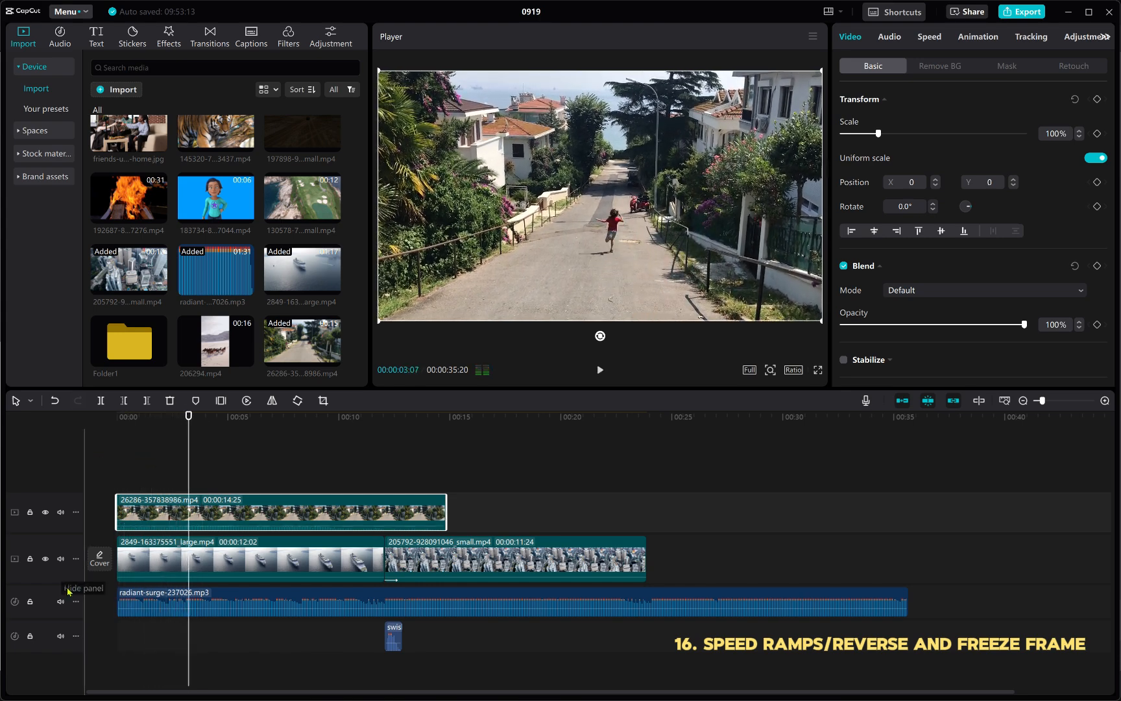
left_click(61, 601)
left_click(100, 429)
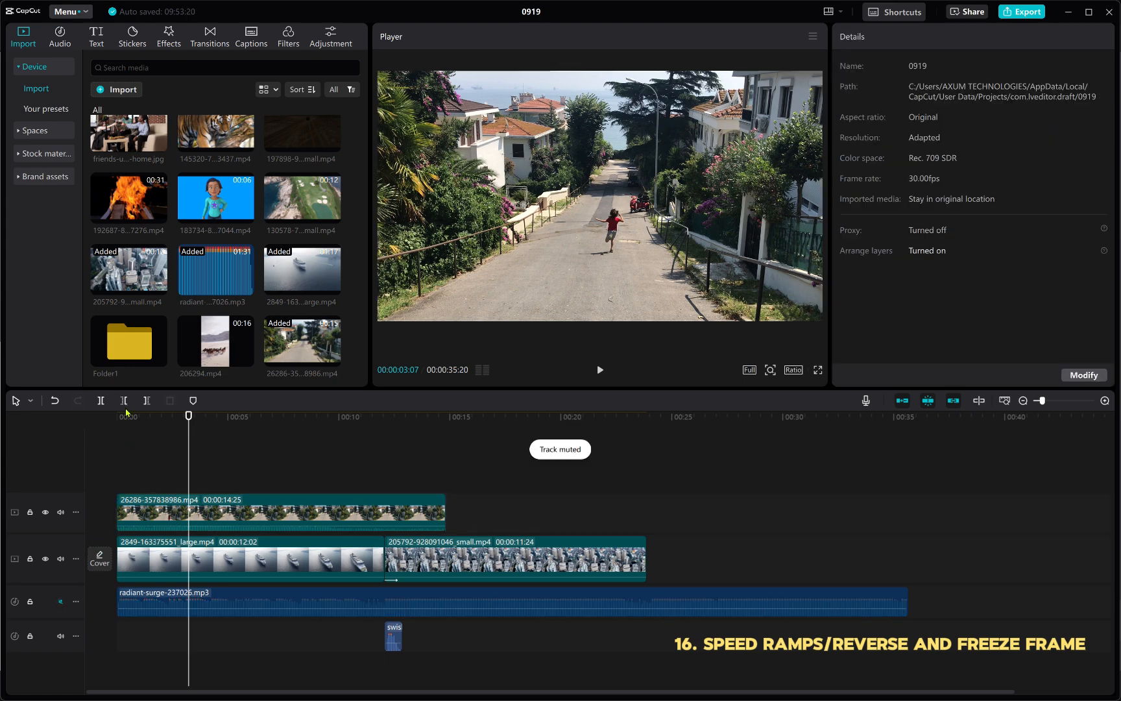
Play the street clip from near its start and stop with the playhead at 00:00:03:17.
left_click(125, 422)
key("space")
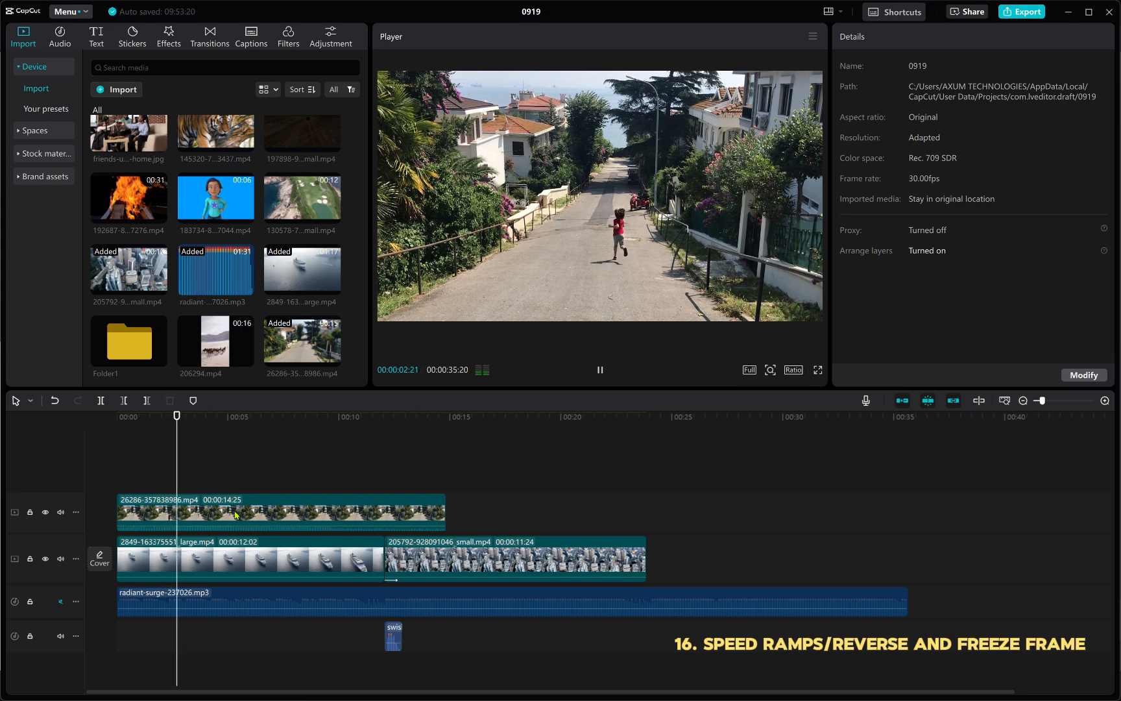
key("space")
mouse_move(185, 419)
left_mouse_down()
mouse_move(216, 419)
mouse_move(184, 418)
left_mouse_up()
left_click_drag(192, 462, 195, 463)
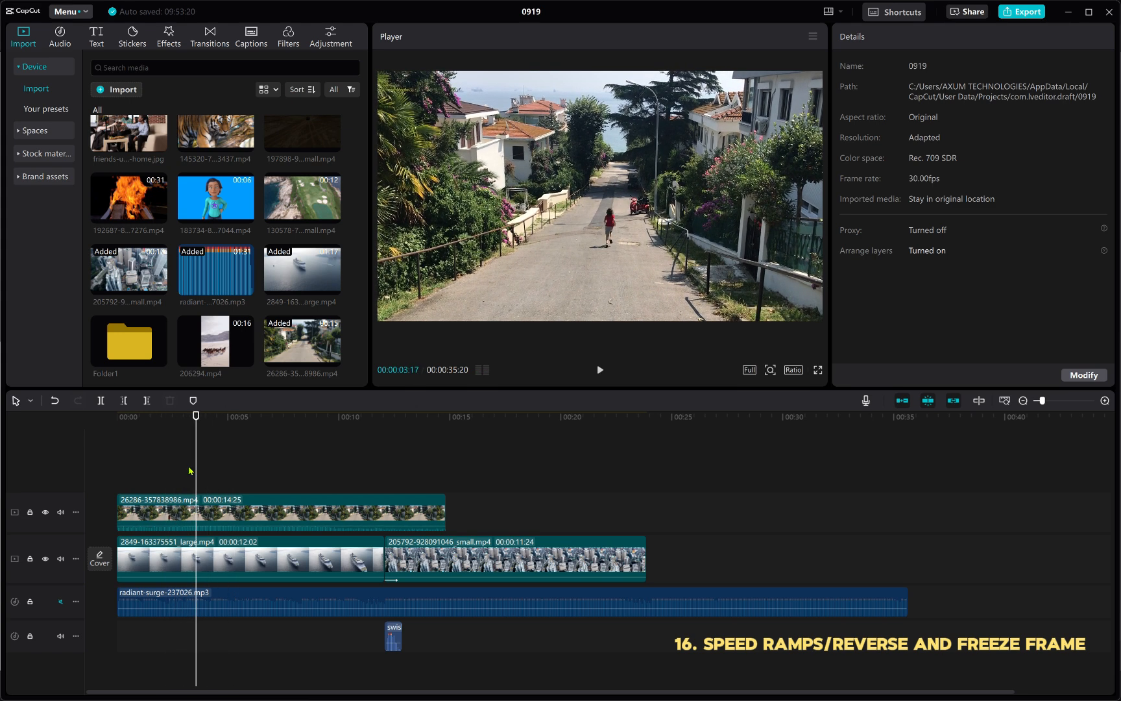
left_click(122, 402)
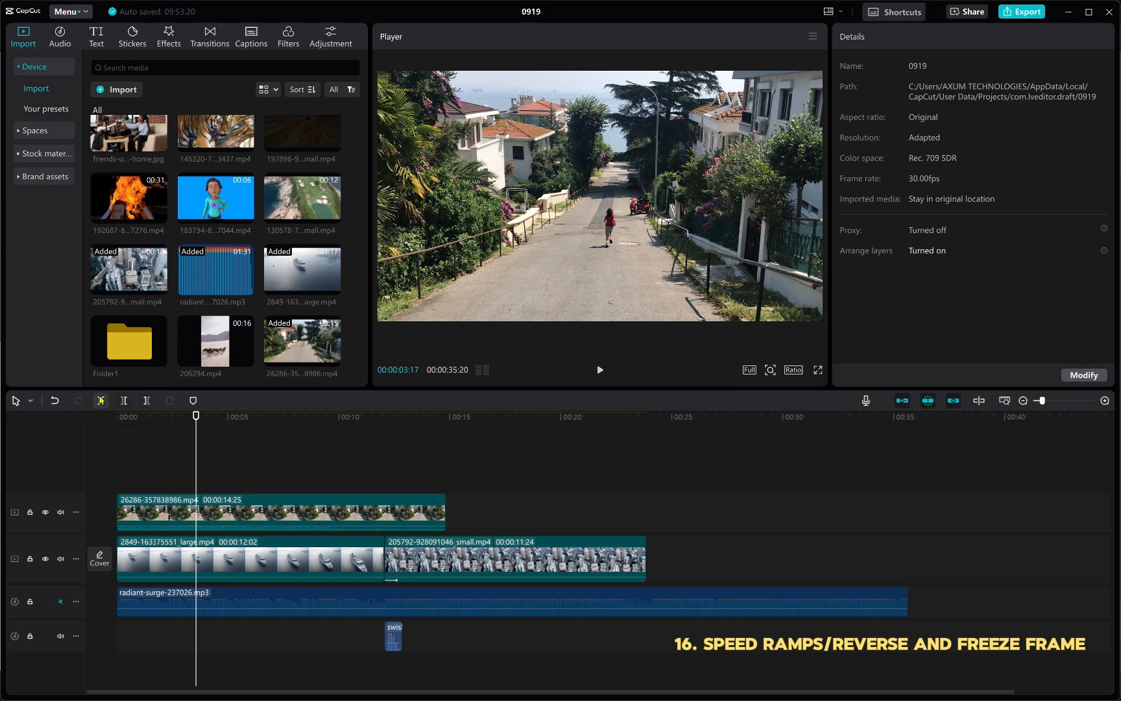
left_click(170, 422)
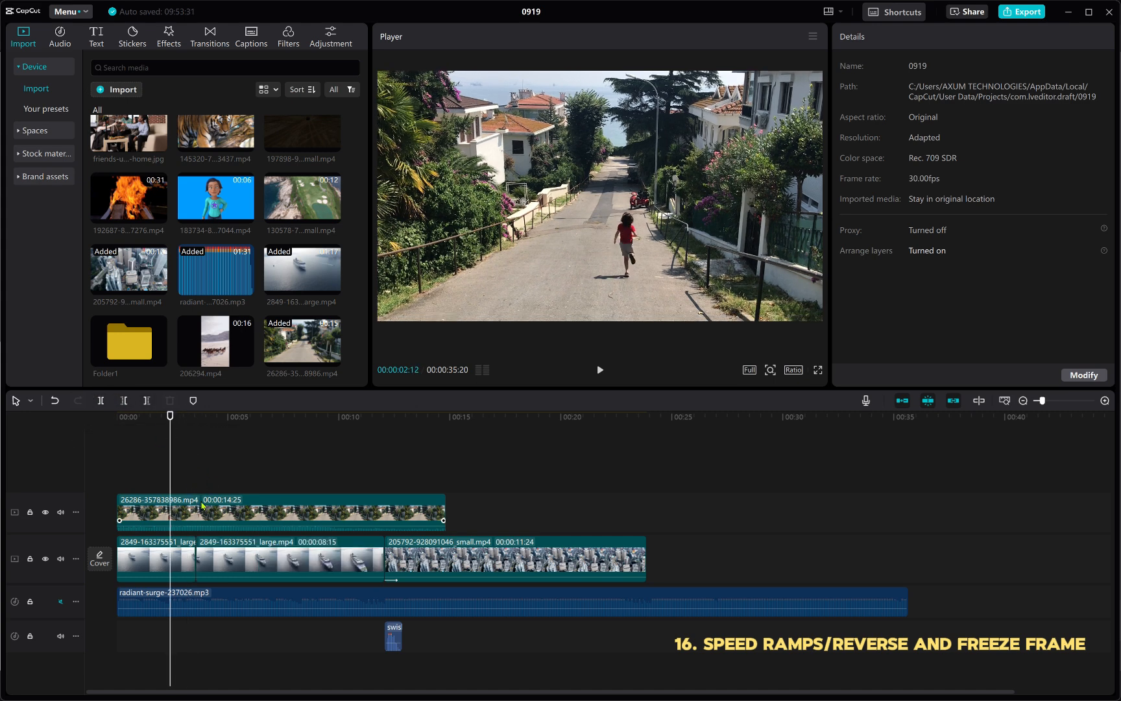
key("ctrl+z")
Split the street clip 26286-357838986.mp4 at 00:00:03:08 and play its first segment from the timeline start.
left_click(201, 506)
left_click(190, 426)
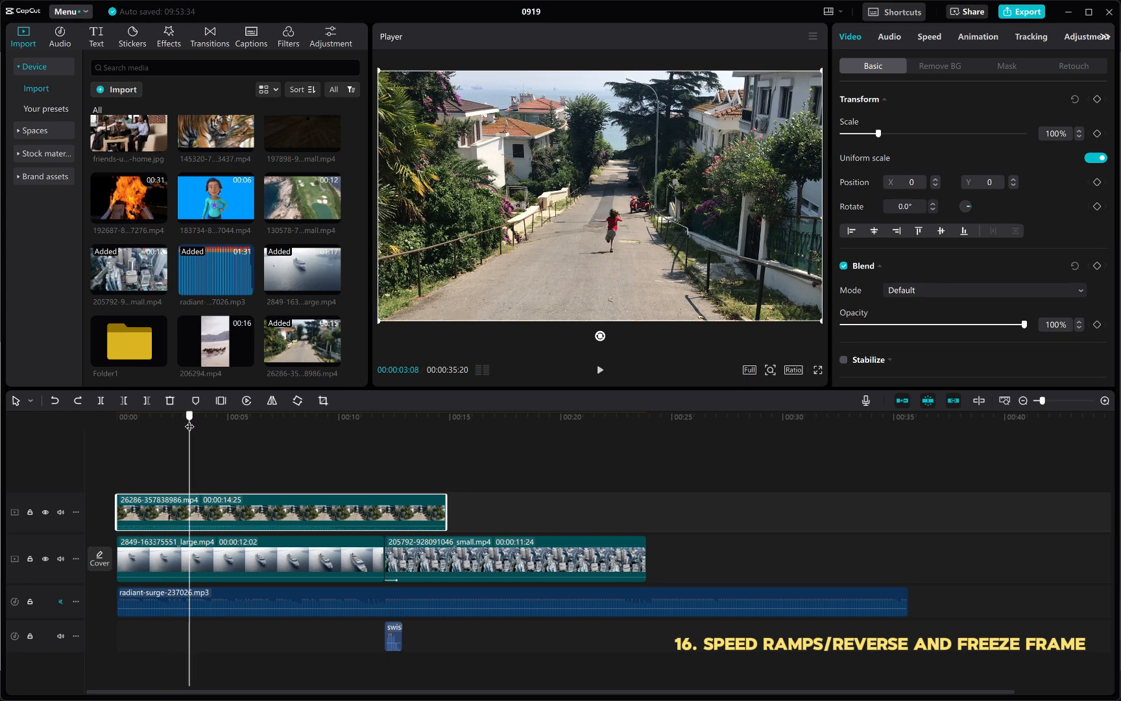
left_click(102, 400)
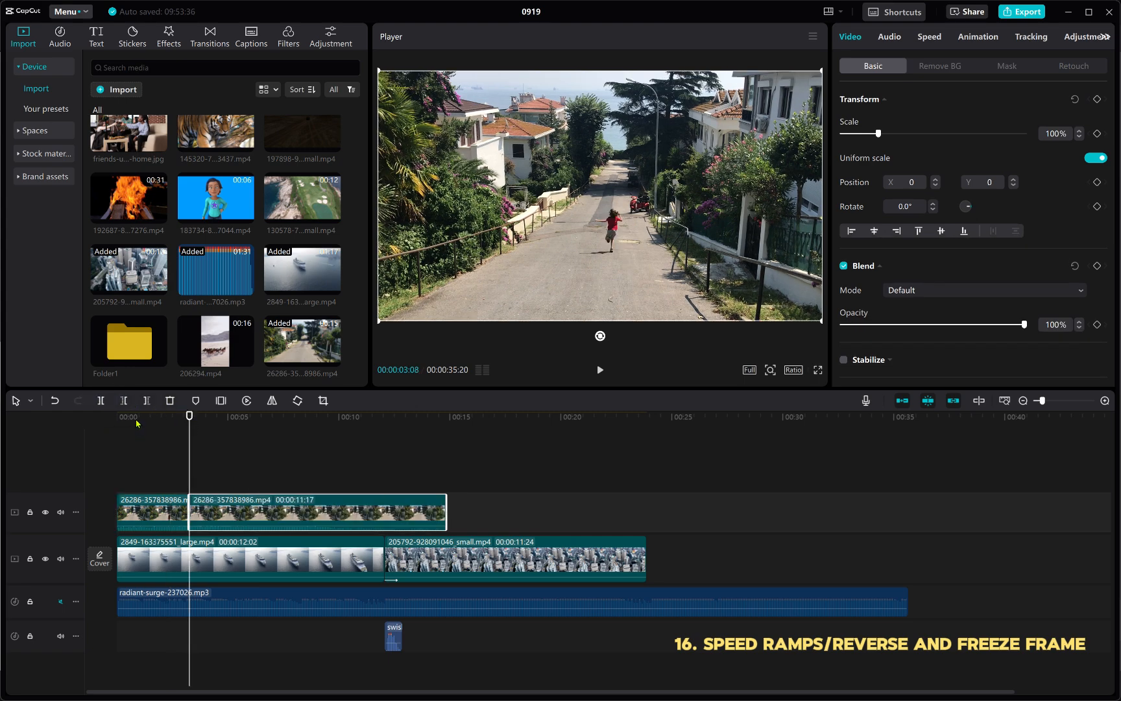
left_click(112, 428)
key("space")
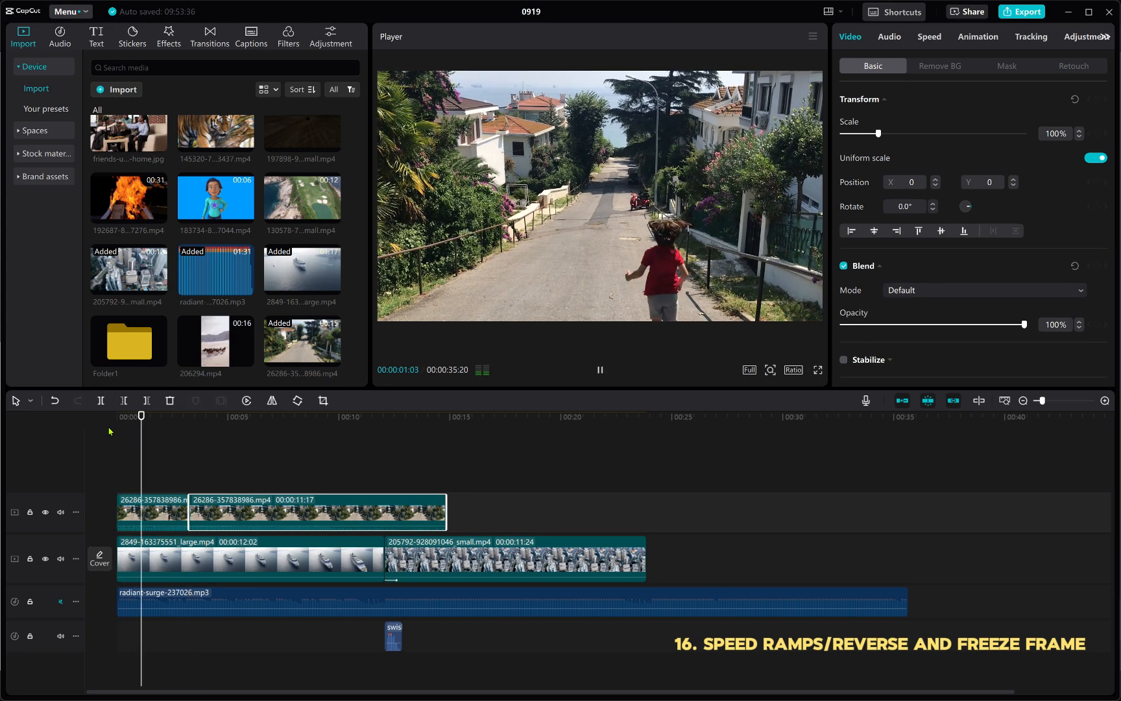
key("space")
Set the standard speed of the street clip's first segment to 2.0x.
left_click(174, 509)
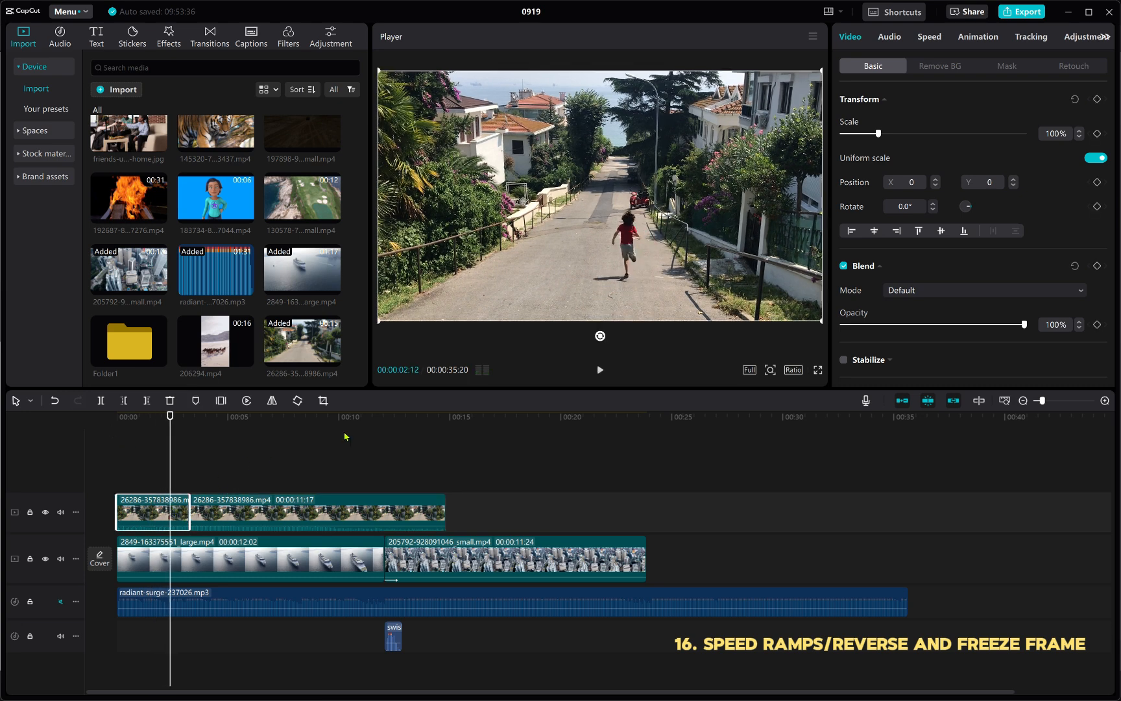
left_click(928, 38)
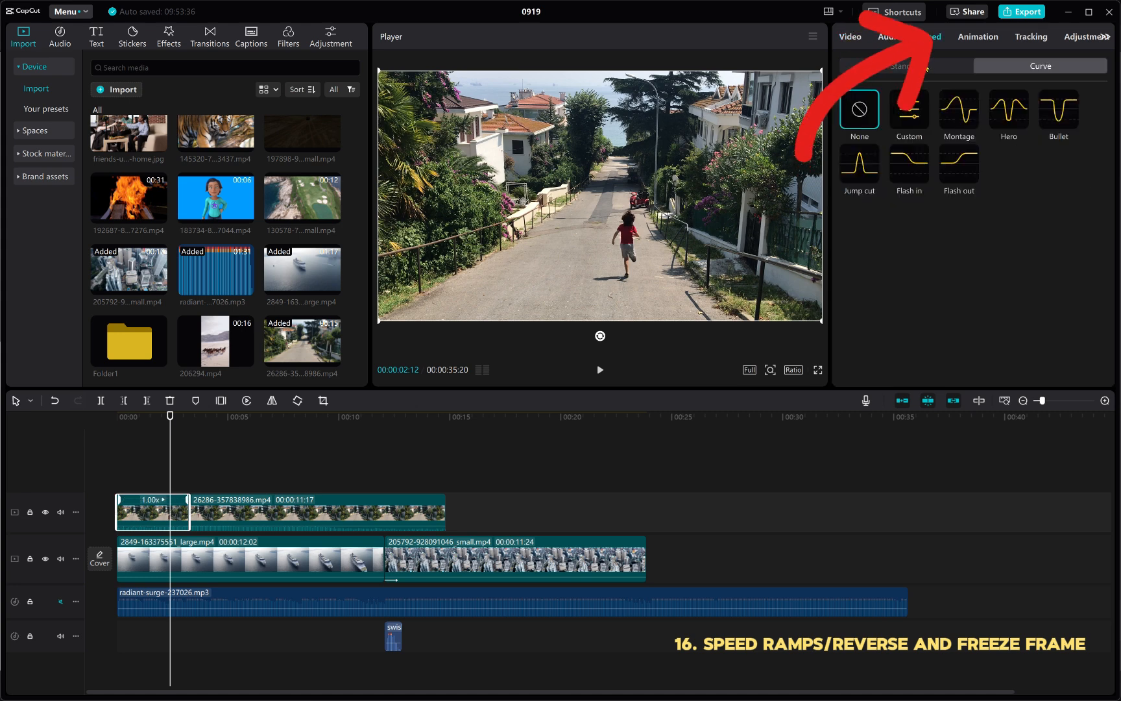
left_click(928, 68)
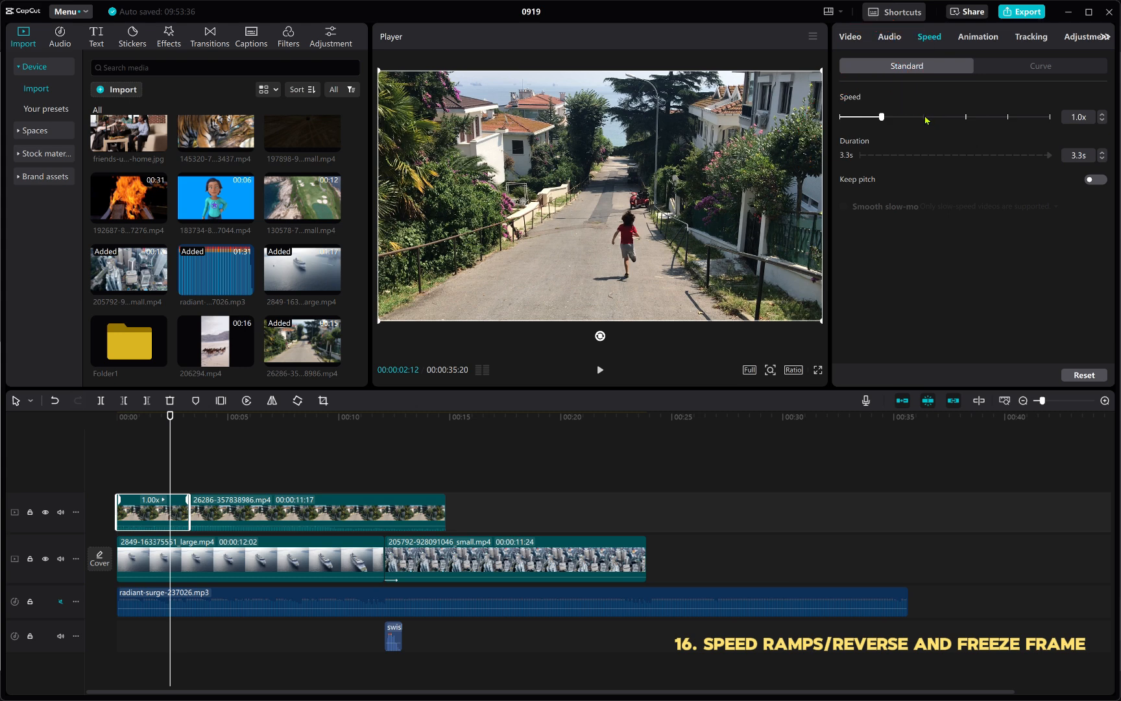
left_click(926, 118)
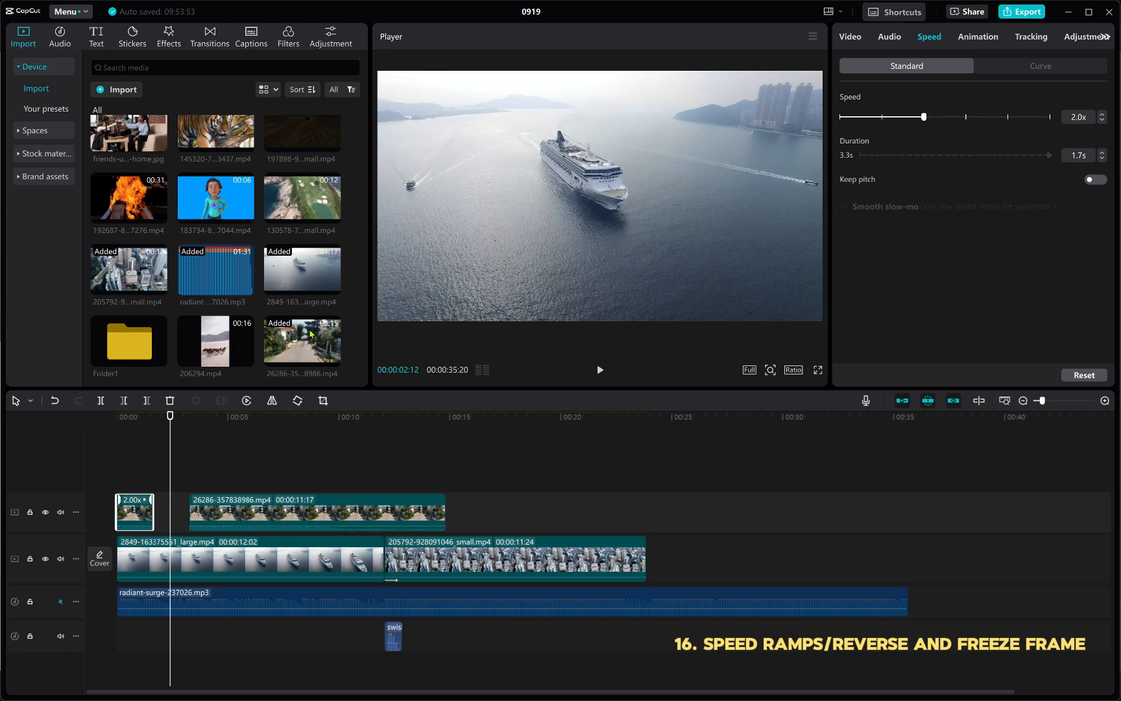
Play the sped-up first street segment from the timeline start and undo its speed change.
left_click_drag(170, 419, 95, 444)
key("space")
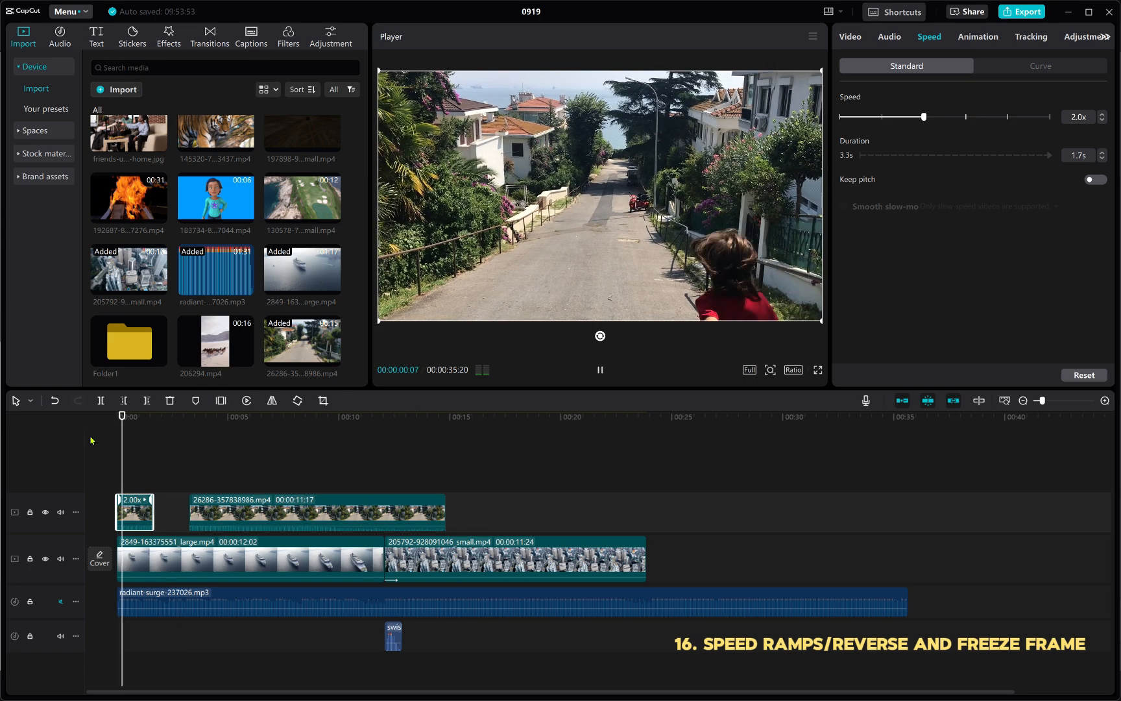
key("space")
left_click(110, 426)
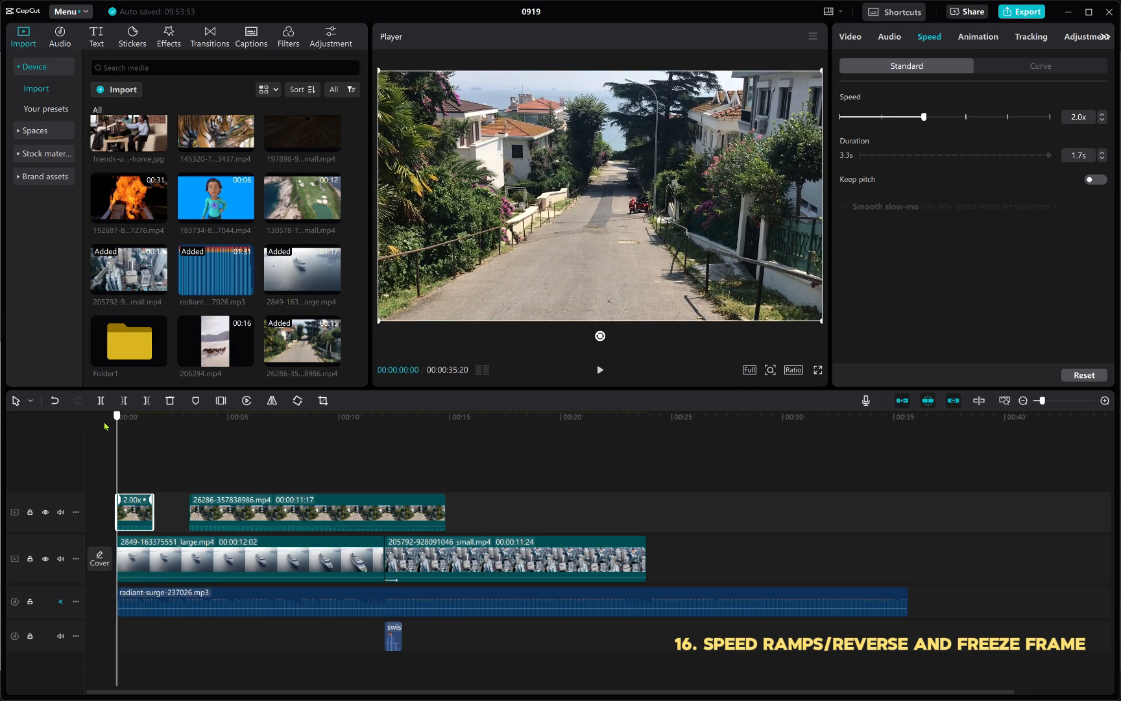
key("space")
key("space")
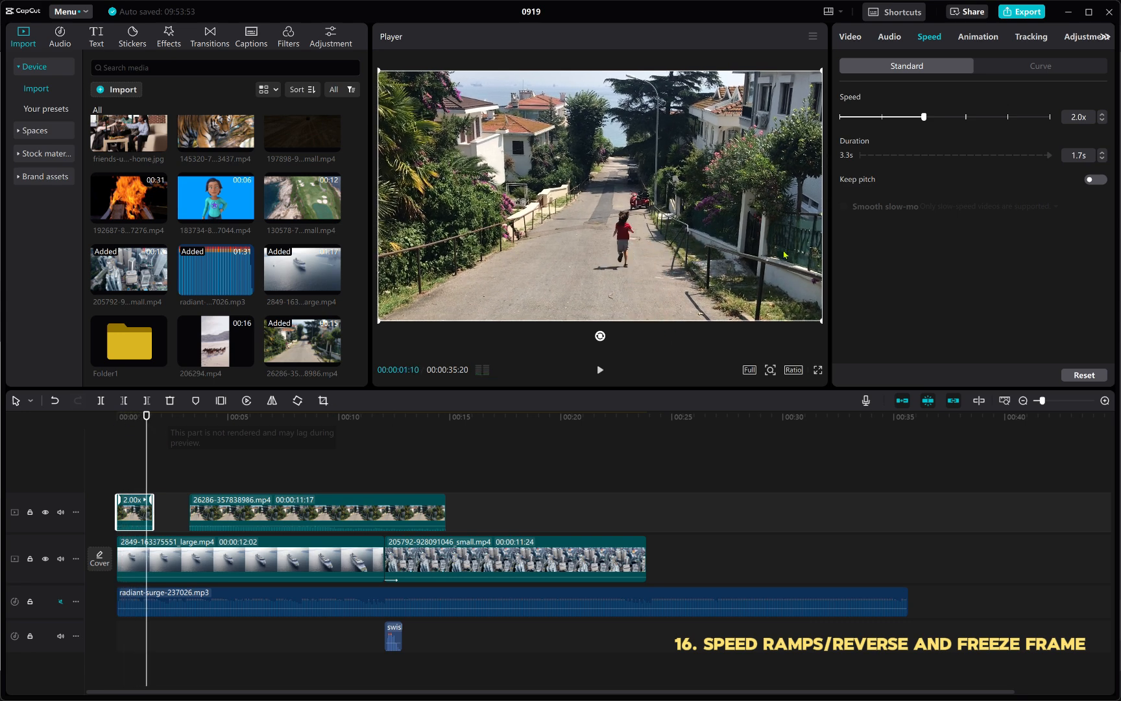
key("ctrl+z")
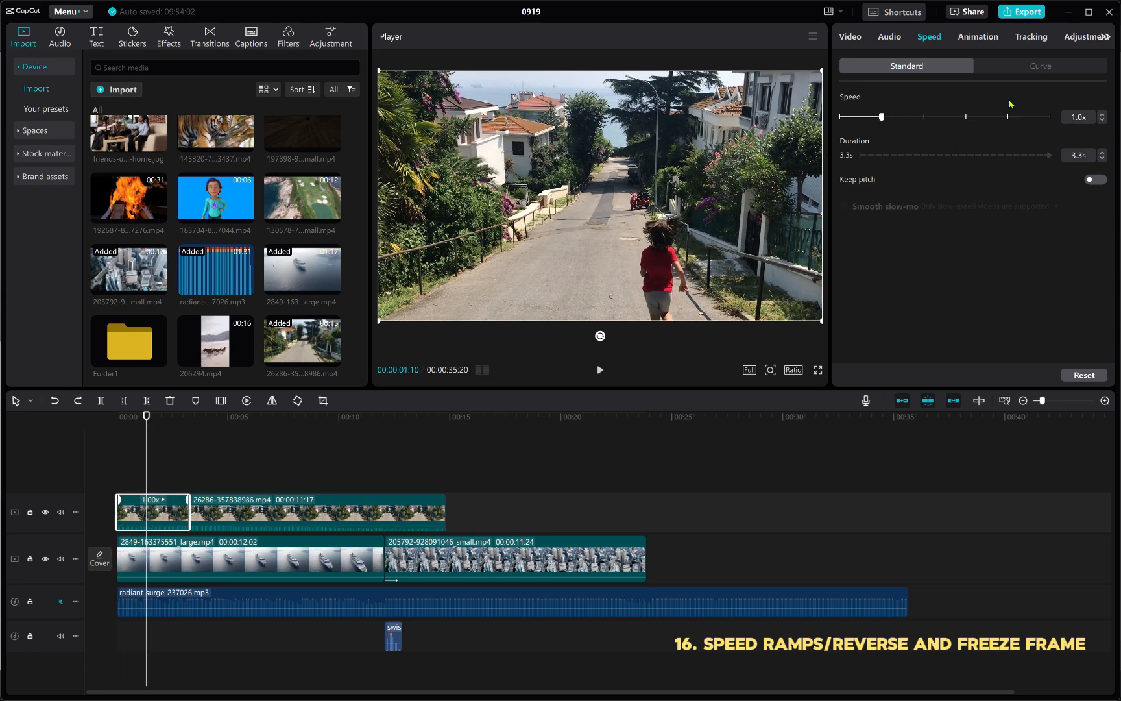
Try the Montage speed curve on the first street segment with a playback, and undo it.
left_click(1020, 67)
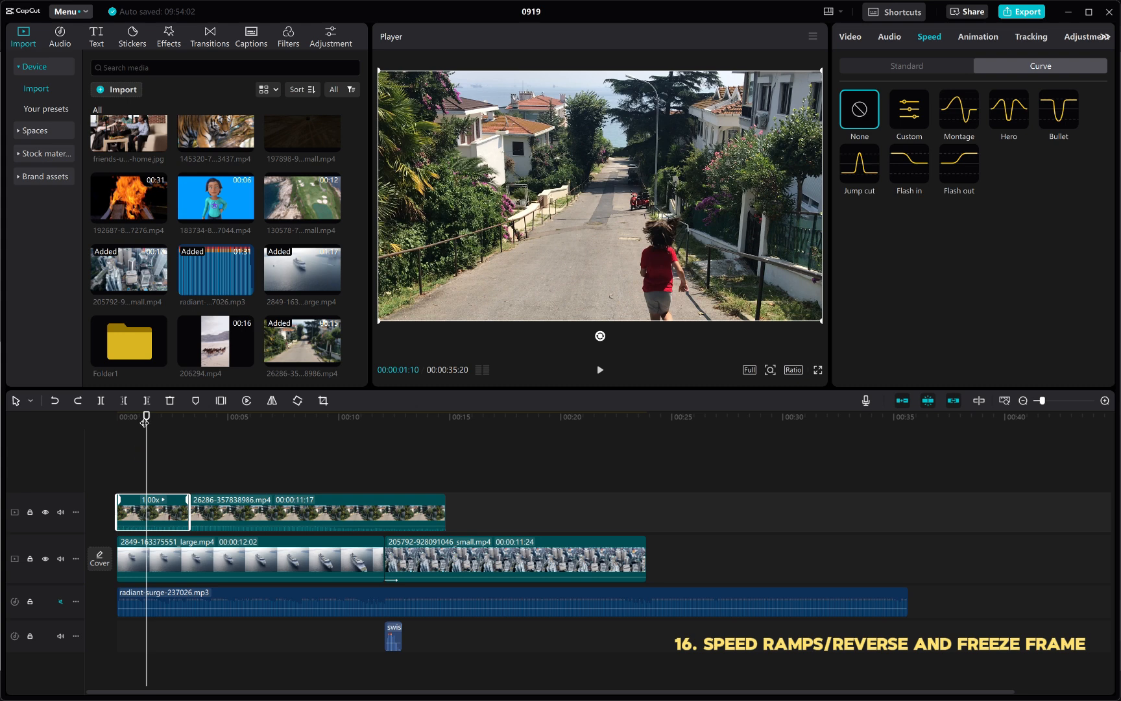
left_click_drag(145, 422, 96, 496)
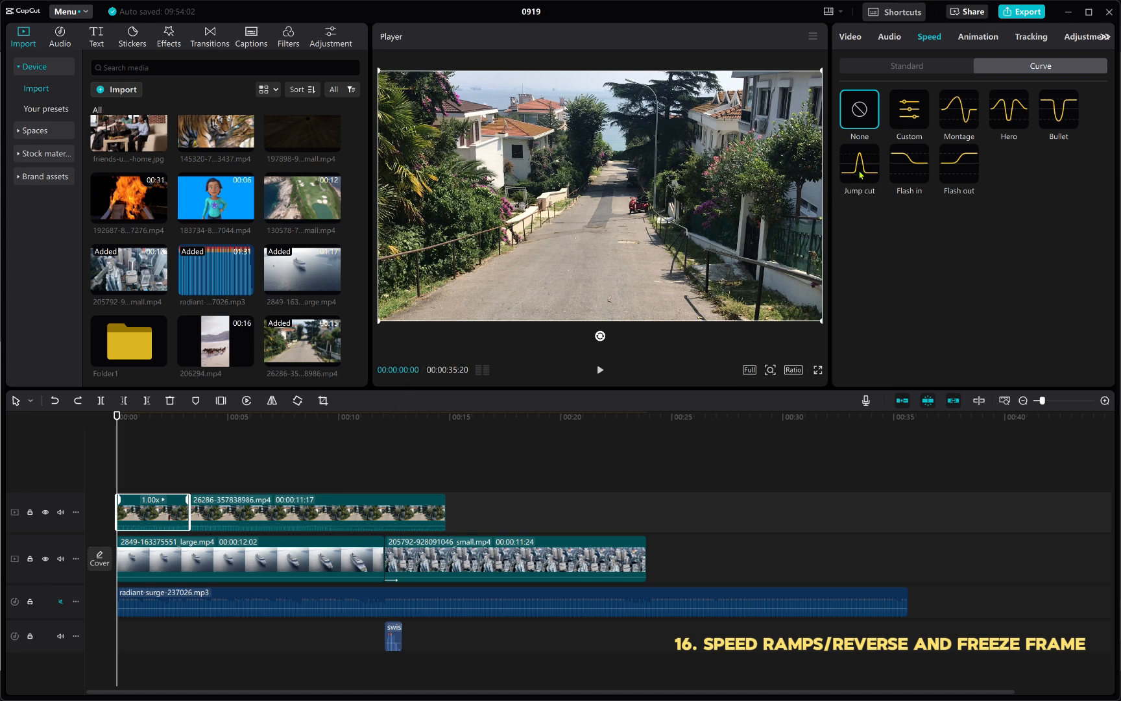
left_click(957, 118)
key("space")
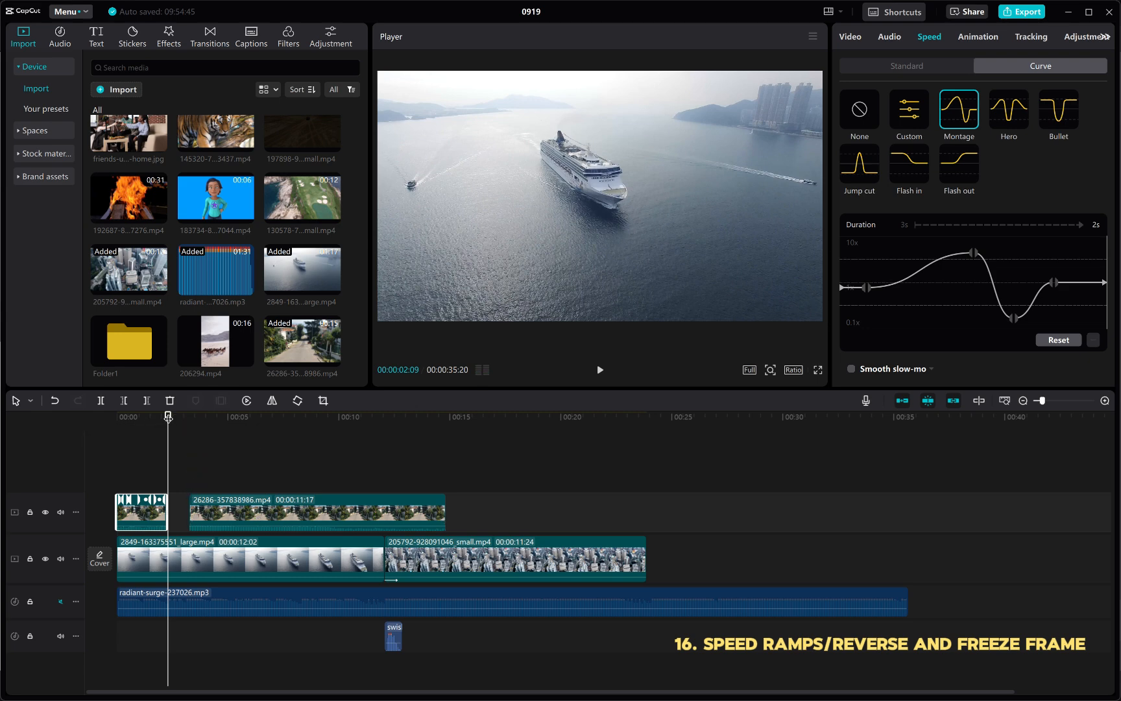
left_click_drag(167, 416, 116, 434)
key("ctrl+z")
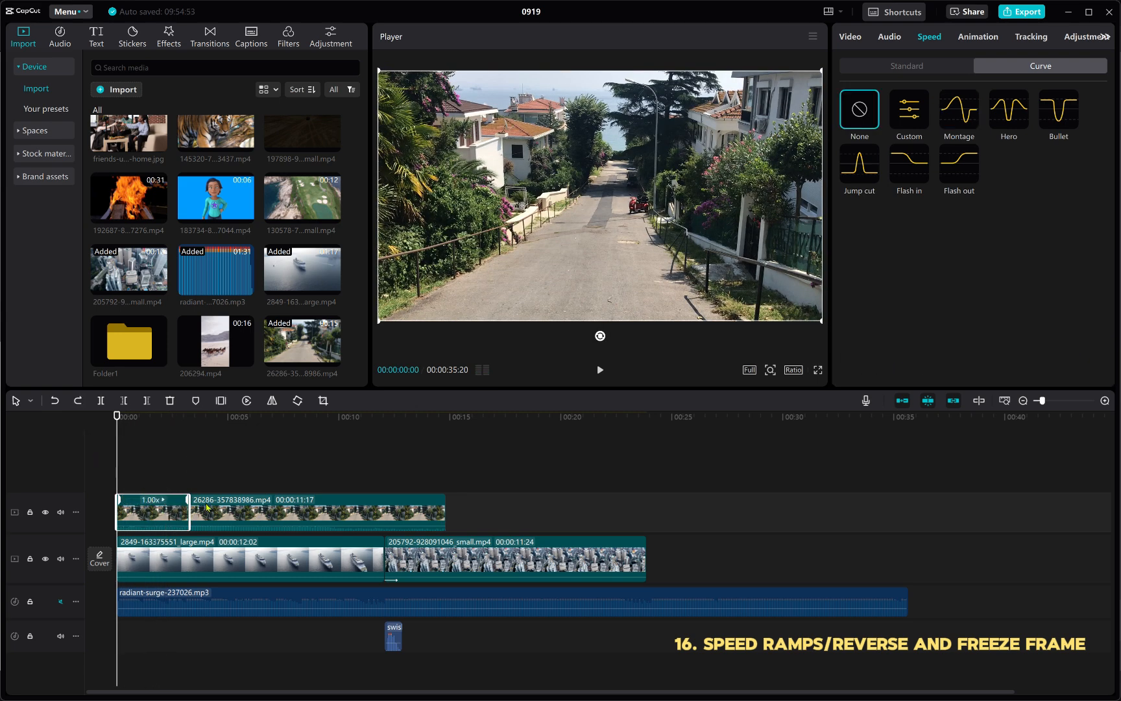
Apply the Montage speed curve to the whole, unsplit street clip and play it.
left_click(951, 116)
key("space")
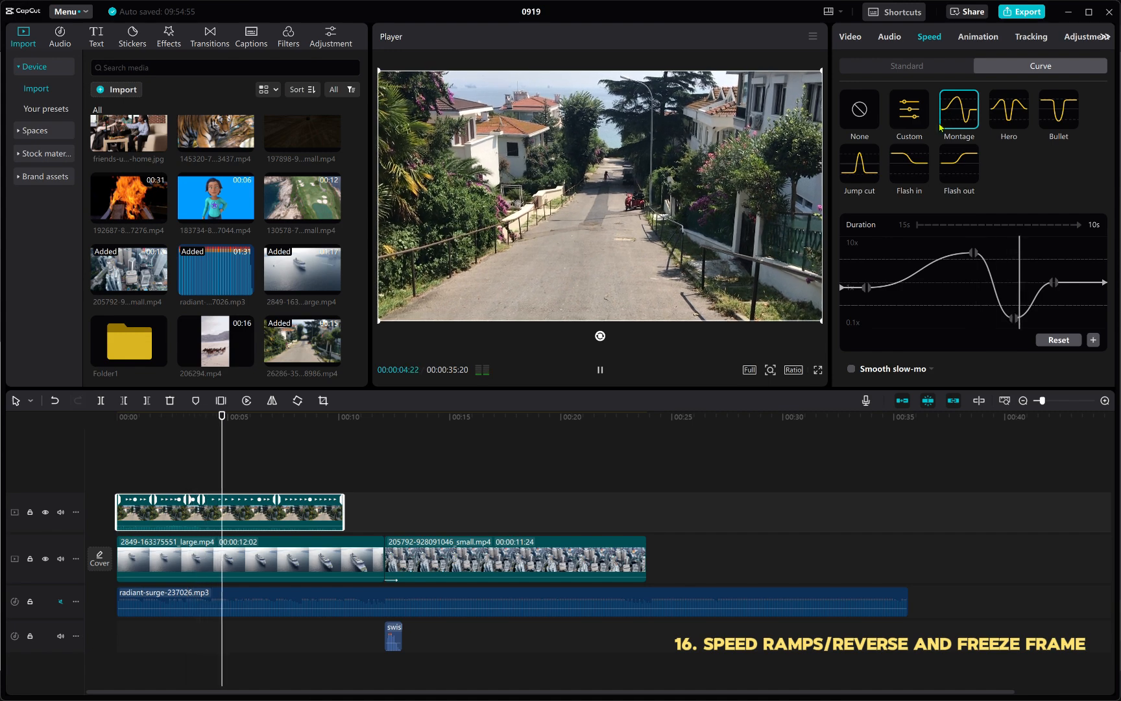
key("space")
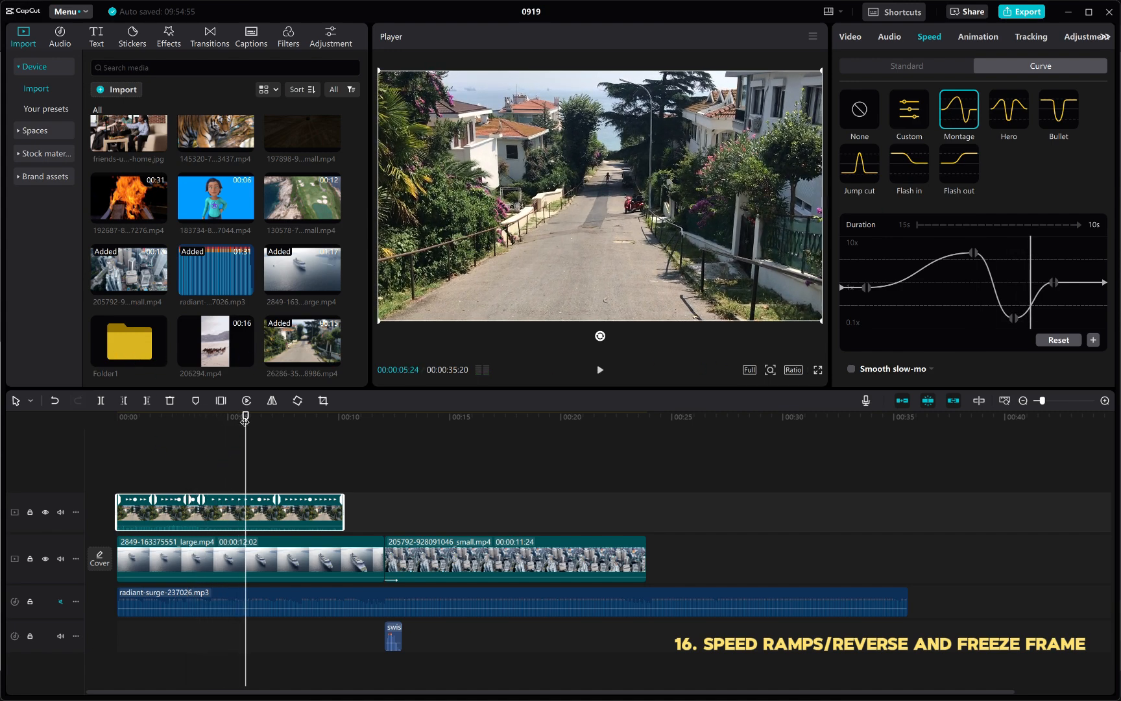
Examine how the Montage curve's slow dip affects the street clip by scrubbing around it and replaying the clip.
left_click_drag(245, 420, 215, 420)
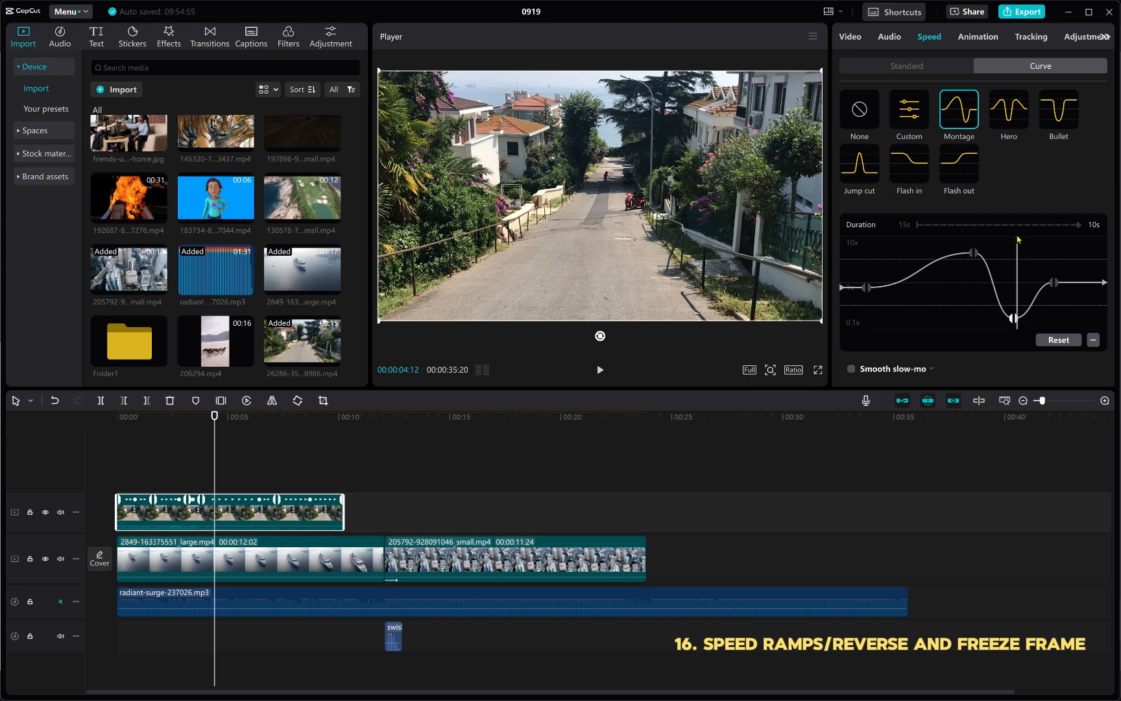
mouse_move(1018, 239)
left_mouse_down()
mouse_move(867, 299)
mouse_move(842, 297)
mouse_move(968, 269)
mouse_move(978, 254)
mouse_move(1019, 301)
mouse_move(1016, 327)
left_mouse_up()
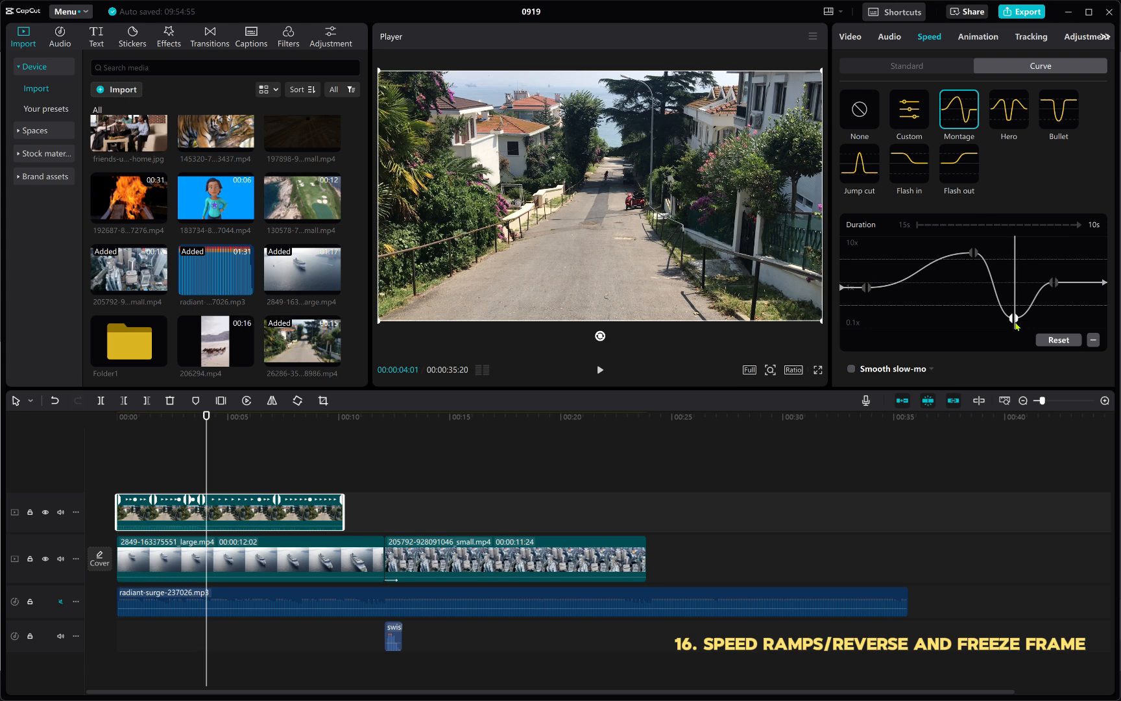
mouse_move(1017, 326)
left_mouse_down()
mouse_move(1078, 301)
mouse_move(843, 310)
mouse_move(943, 289)
mouse_move(1074, 298)
mouse_move(803, 326)
left_mouse_up()
key("space")
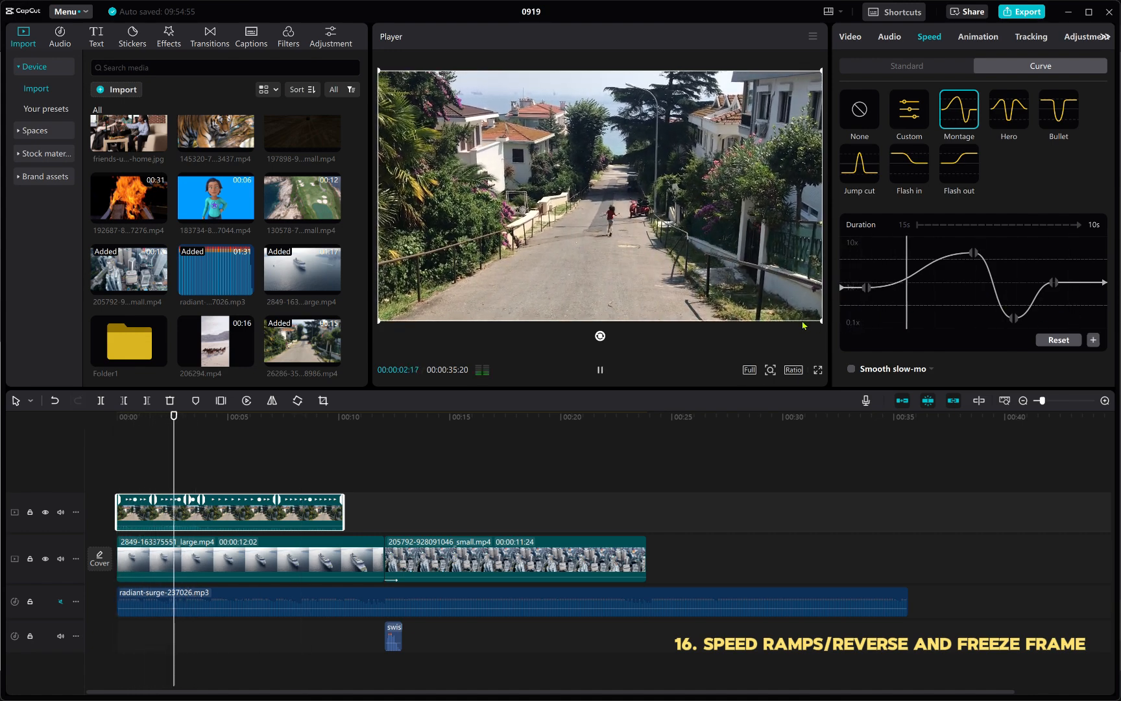
key("space")
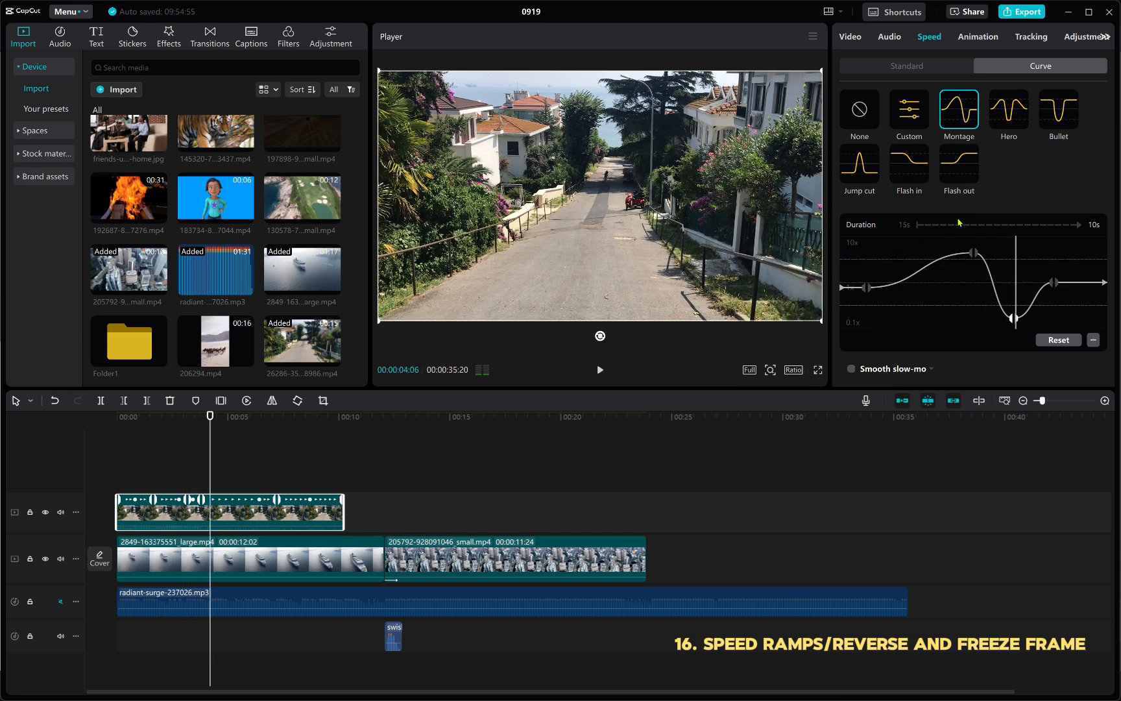
Preview the Hero and Bullet speed curves on the street clip.
left_click(1007, 112)
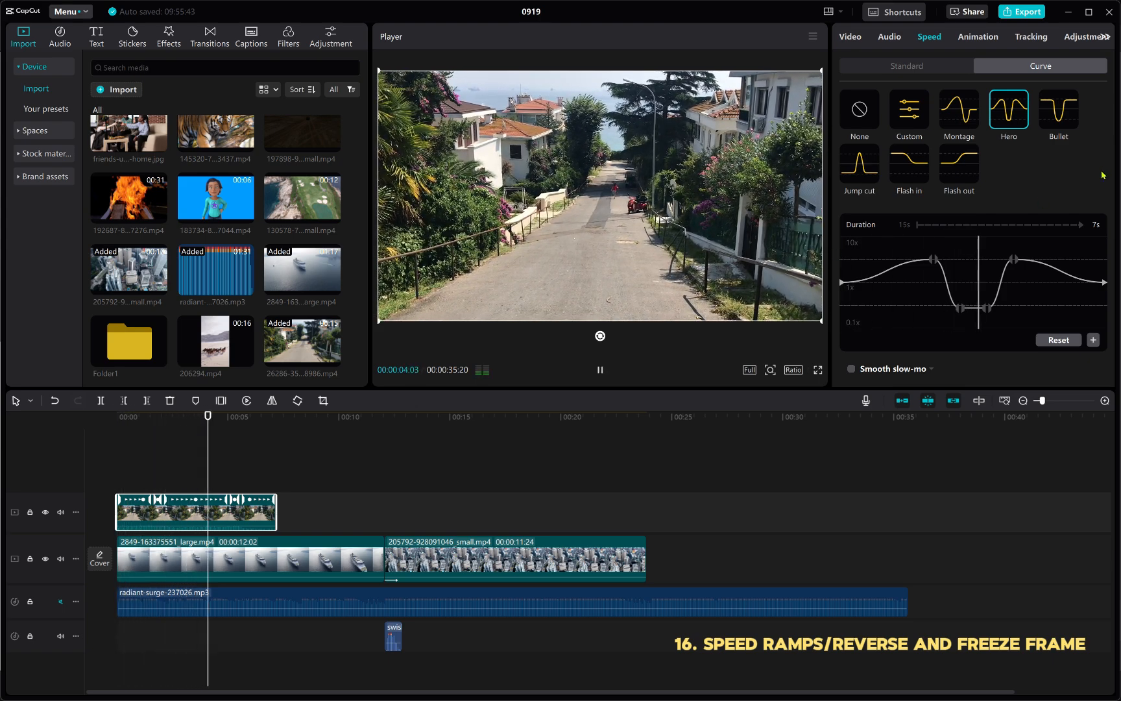
left_click(1060, 115)
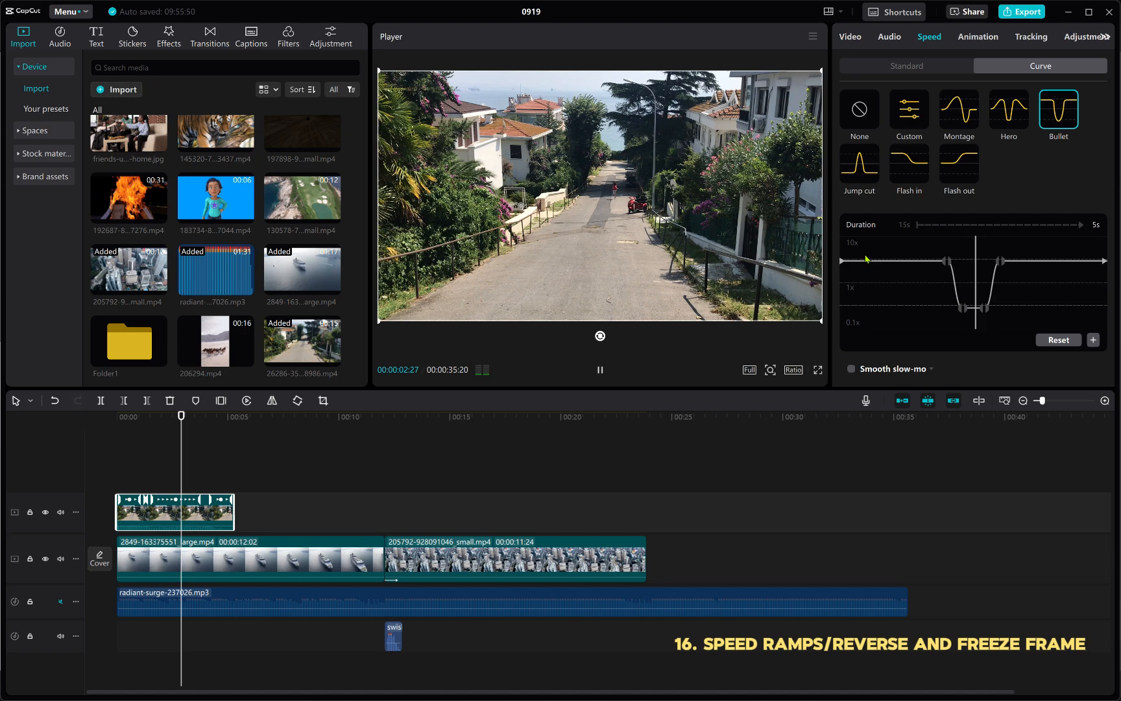
Apply the Jump cut speed curve to the street clip and play the part around the curve's peak.
left_click(860, 180)
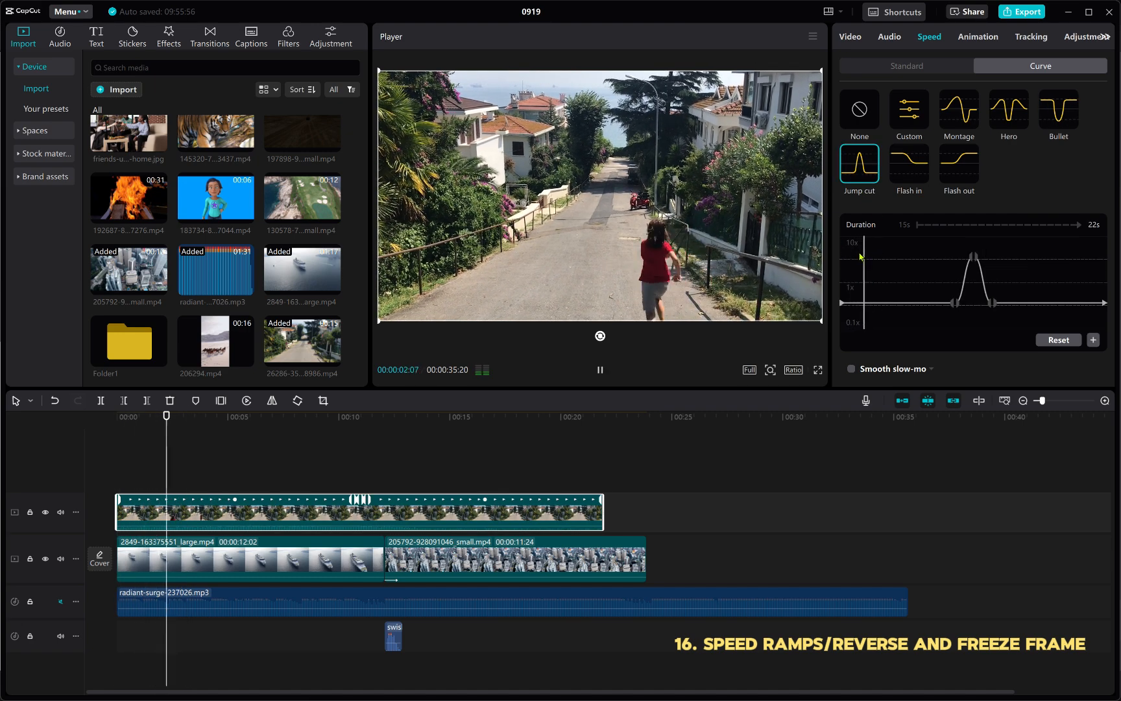
left_click(943, 239)
key("space")
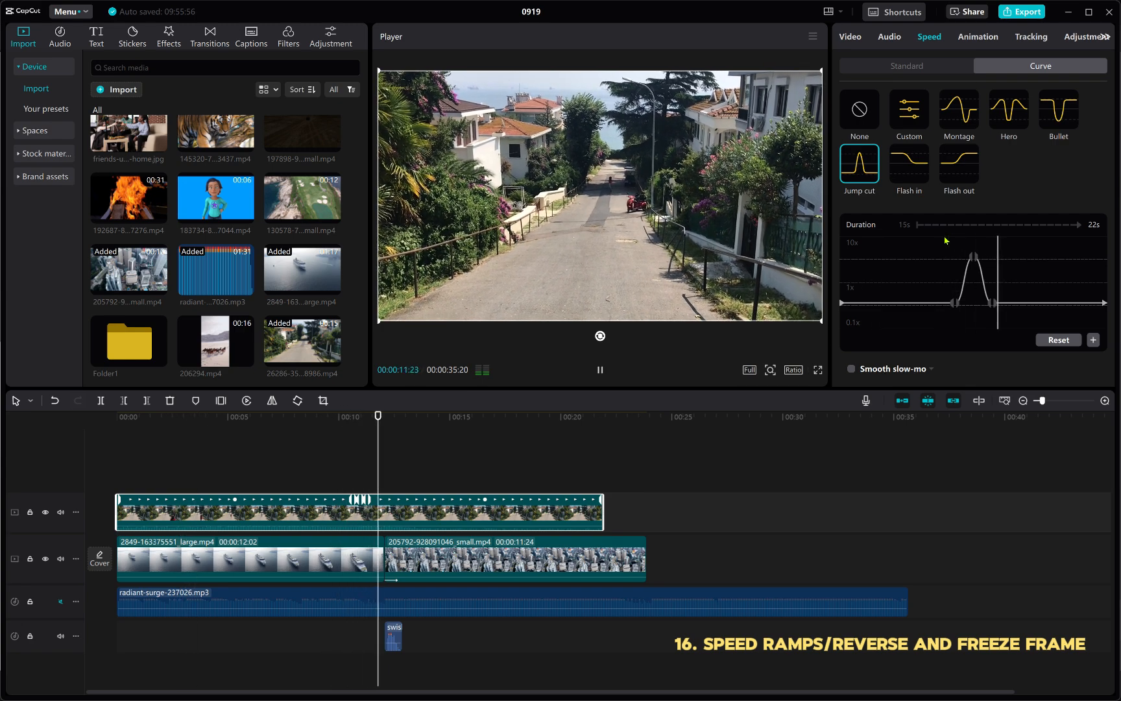
key("space")
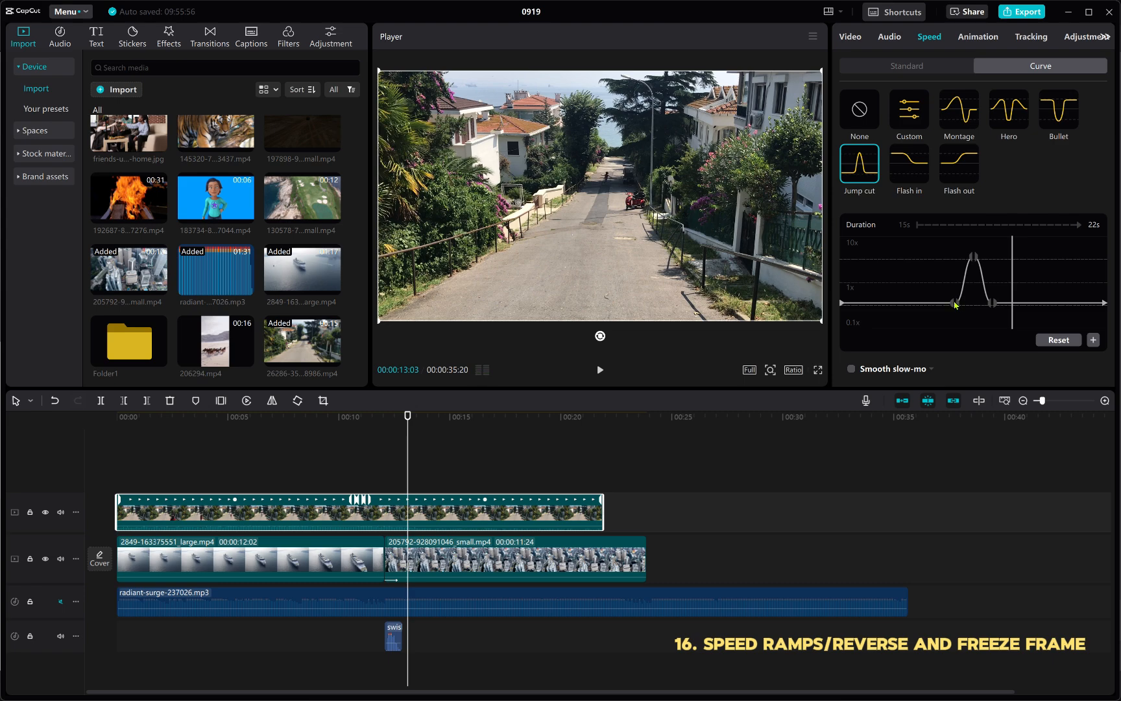
Preview the Flash in speed curve on the street clip and replace it with Flash out.
left_click(909, 170)
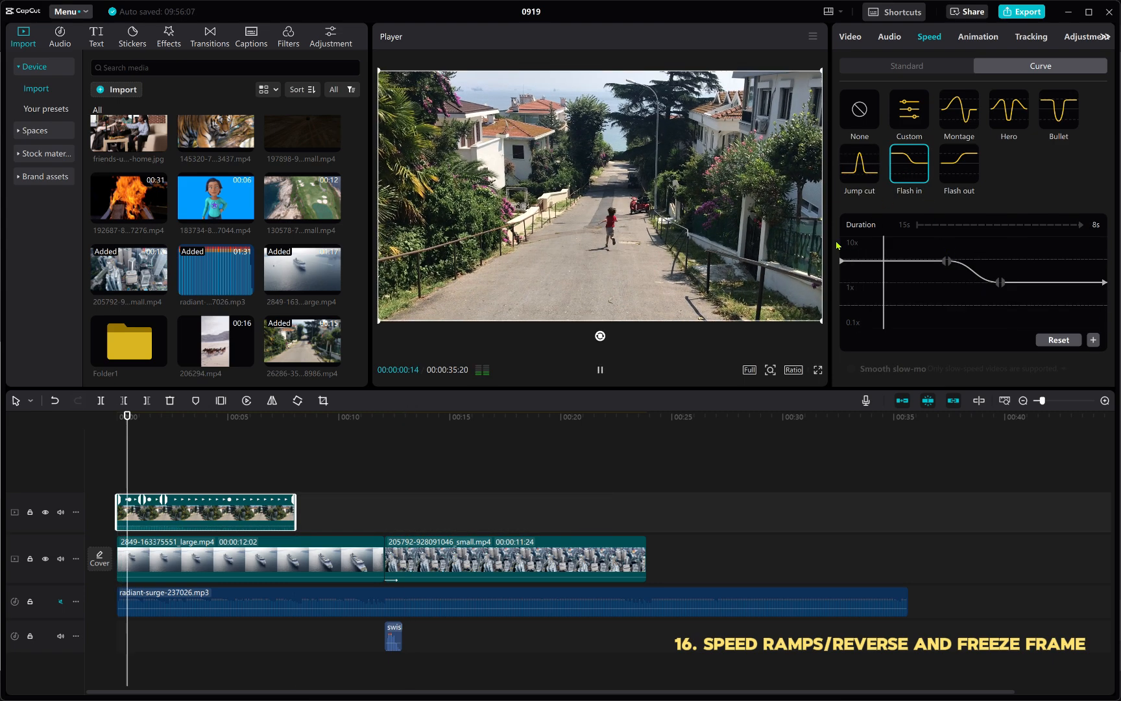
left_click(958, 166)
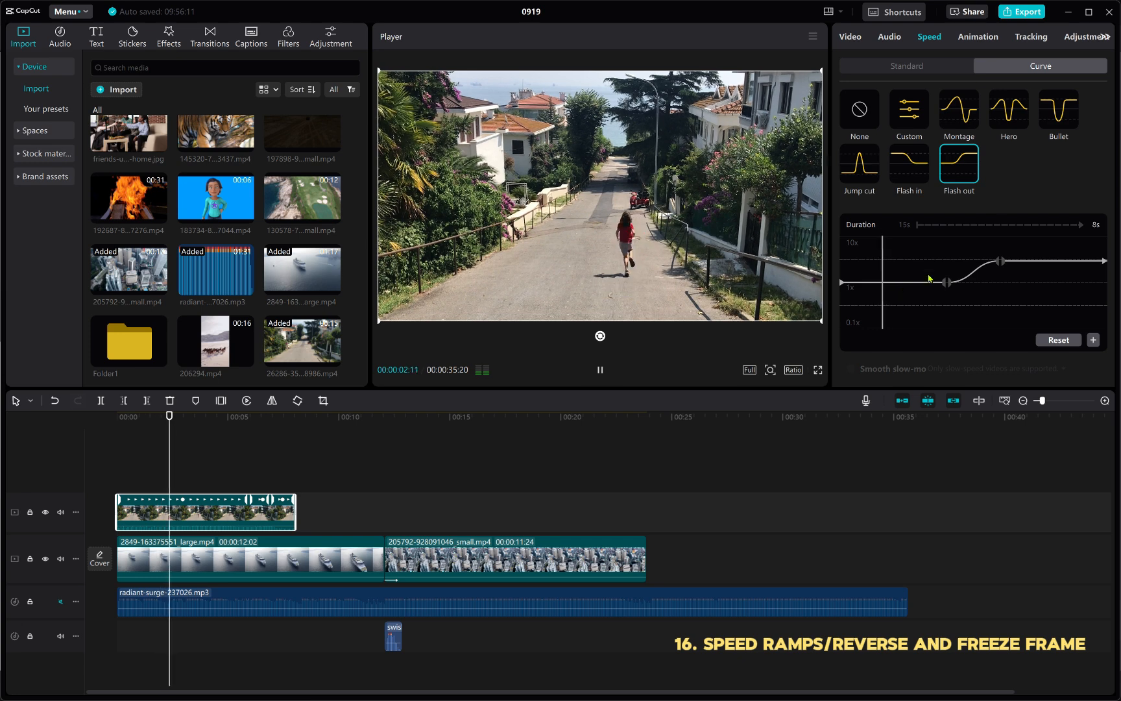
key("space")
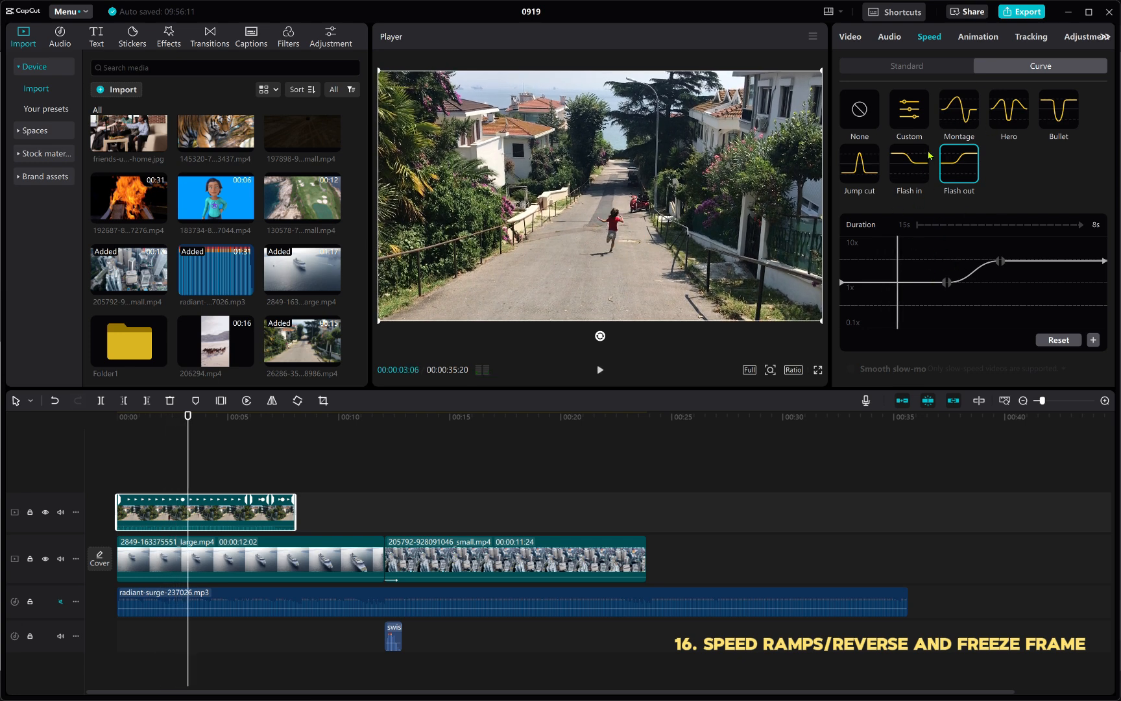
Apply the Custom speed curve to the street clip, shape its first point into an early slowdown and the second into a speed-up, and play it.
left_click(920, 120)
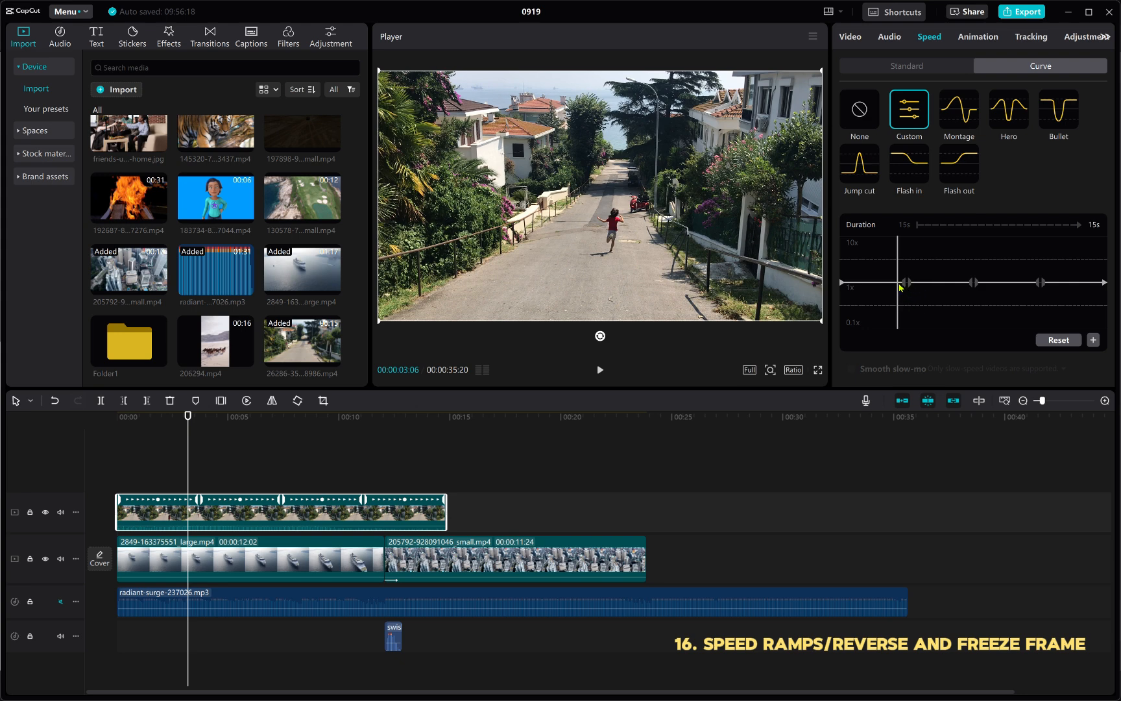
left_click_drag(903, 286, 867, 305)
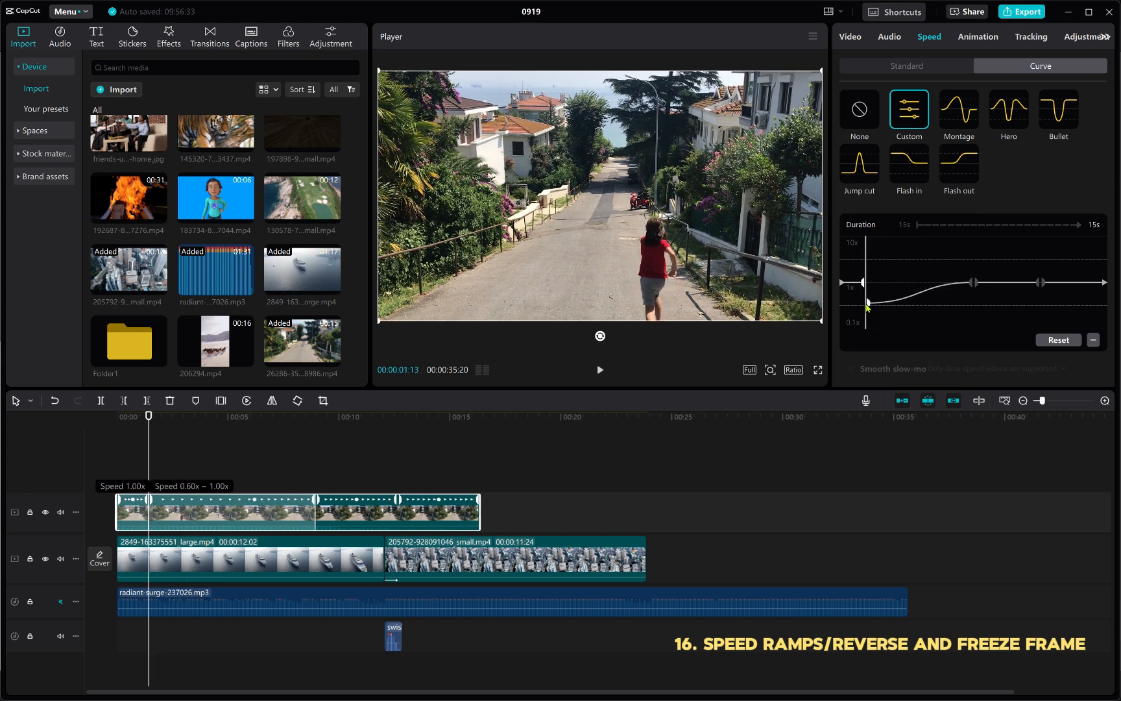
left_click_drag(937, 259, 817, 282)
key("space")
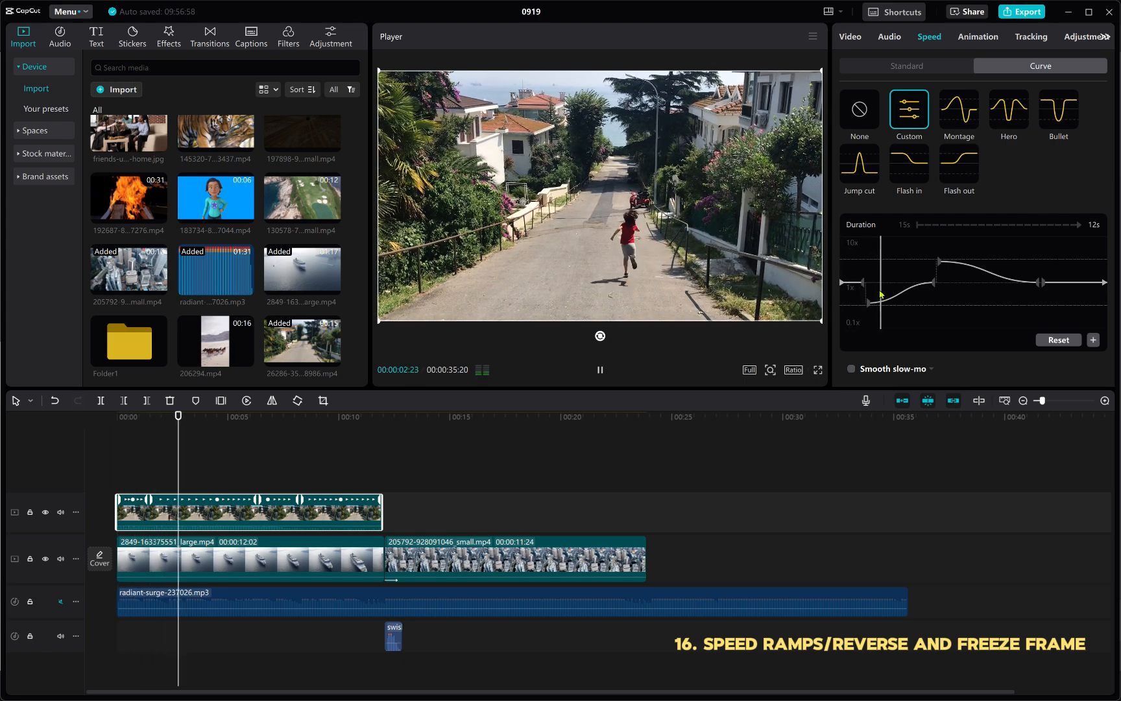
Lower the curve's early slow point to about 0.1x, raise the curve's start well above 1x, and play the opening.
key("space")
left_click_drag(870, 307, 871, 316)
left_click_drag(871, 248, 845, 257)
key("space")
key("space")
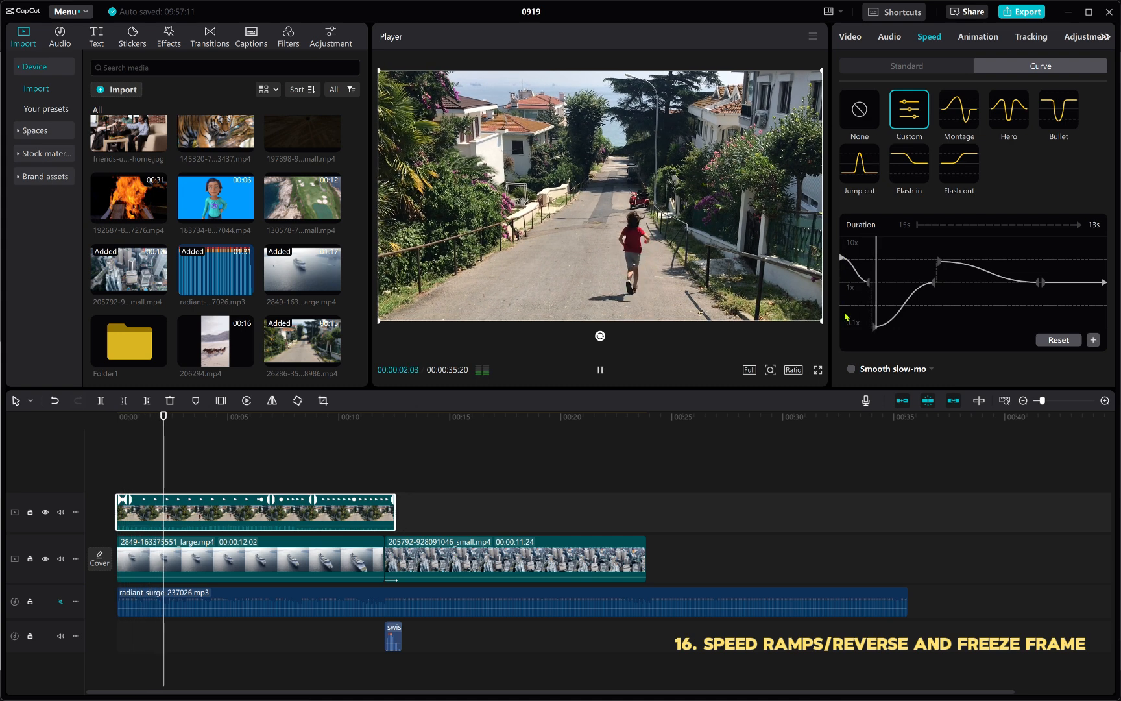
Shift the curve's slow point later and back again, reduce the starting speed slightly, and replay the street clip.
left_click_drag(870, 284, 883, 284)
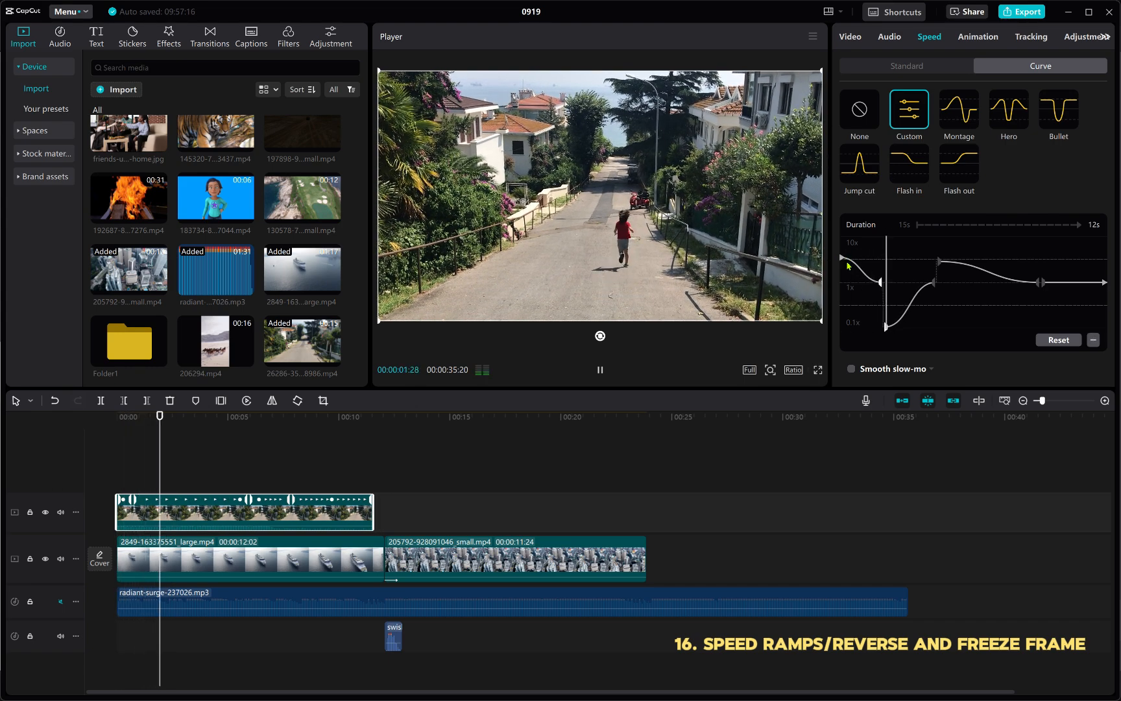
left_click_drag(882, 285, 868, 286)
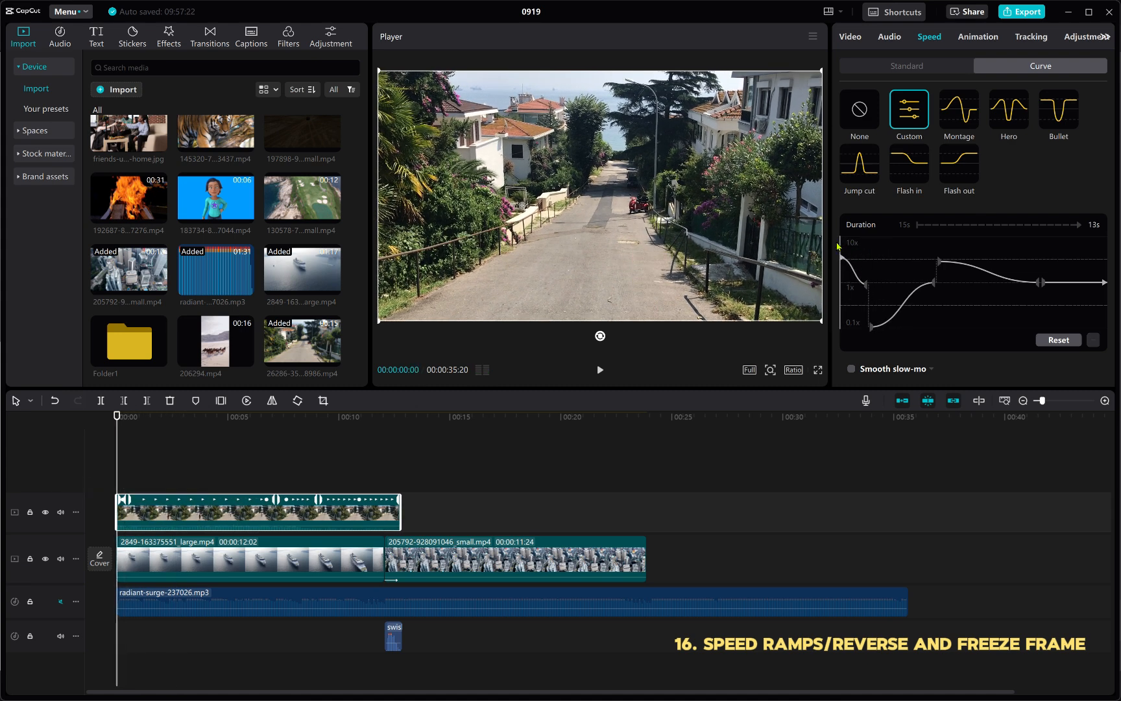
key("space")
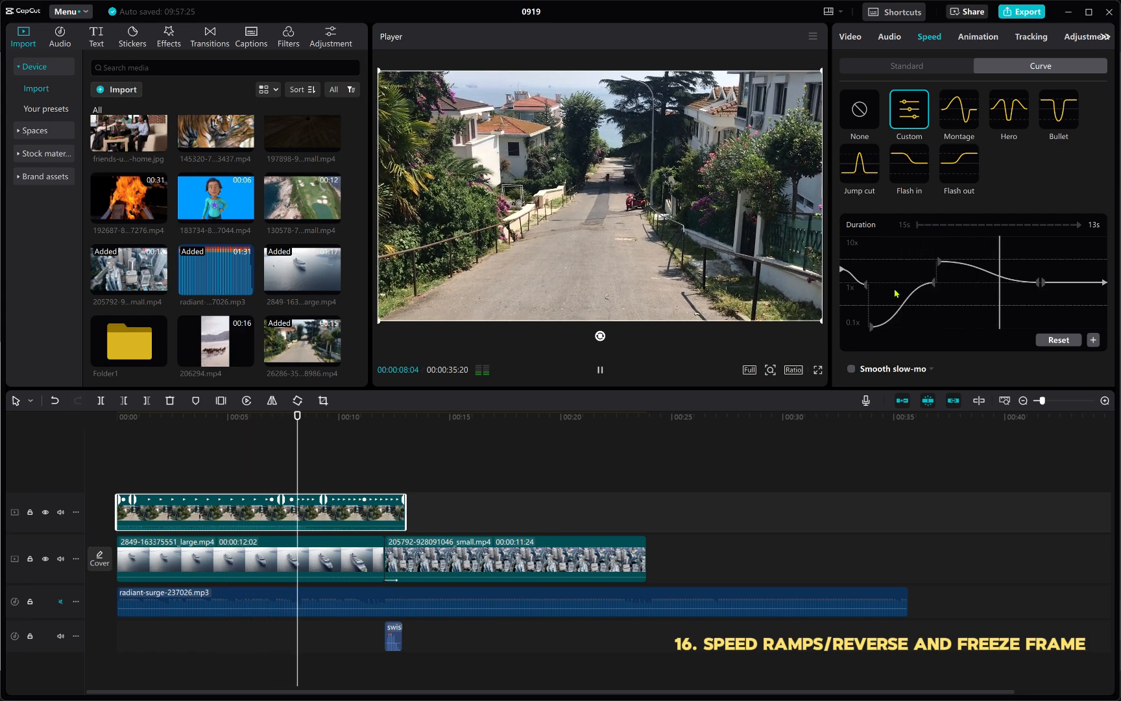
key("space")
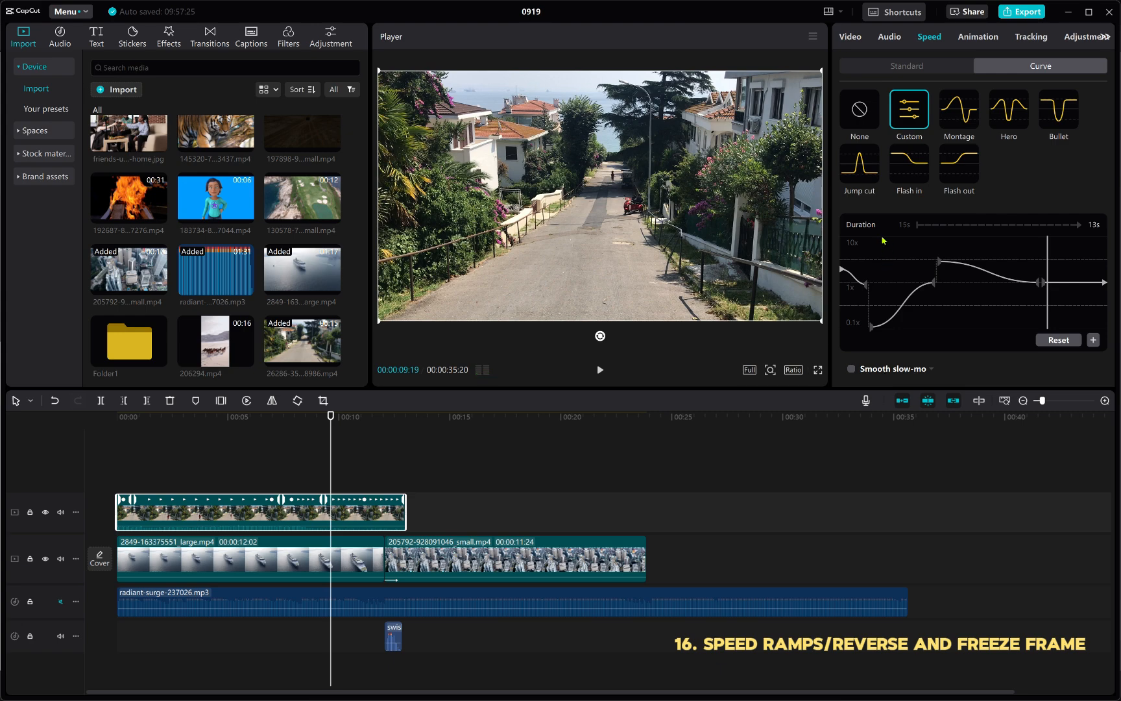
Reshape the custom curve to start near 1x, hold a fast plateau near the 10x mark, and drop to 1x at the last point; play it.
key("Home")
left_click_drag(852, 275, 867, 327)
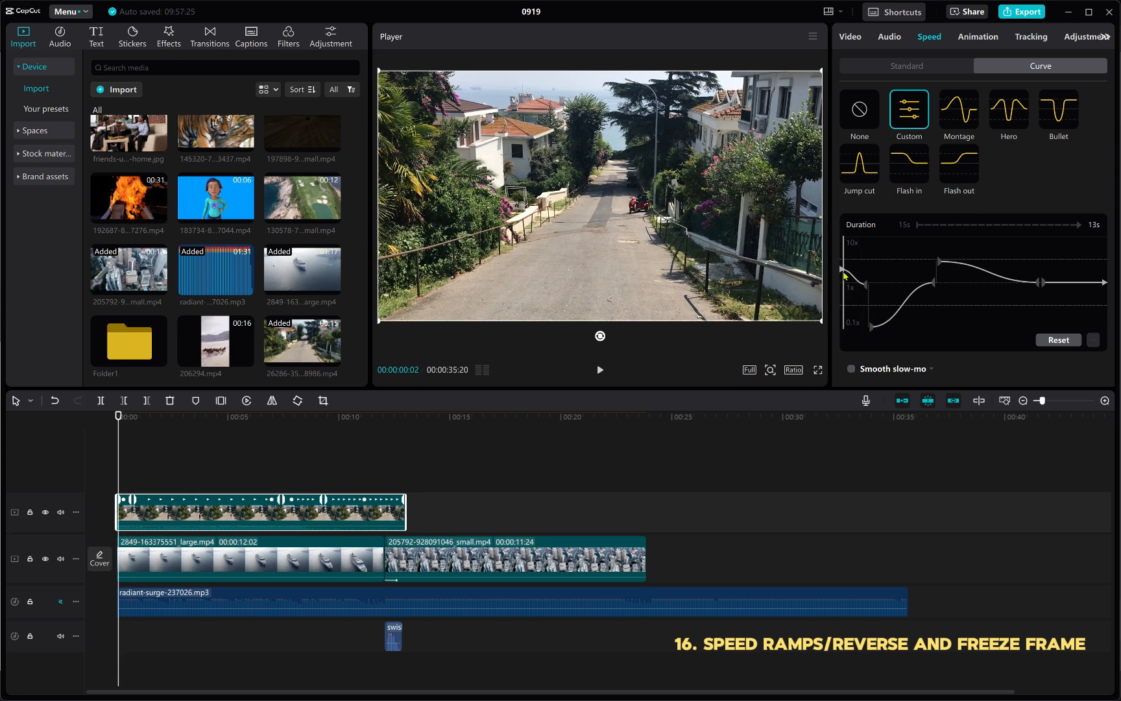
left_click_drag(846, 279, 847, 285)
left_click_drag(872, 327, 955, 250)
left_click(1033, 264)
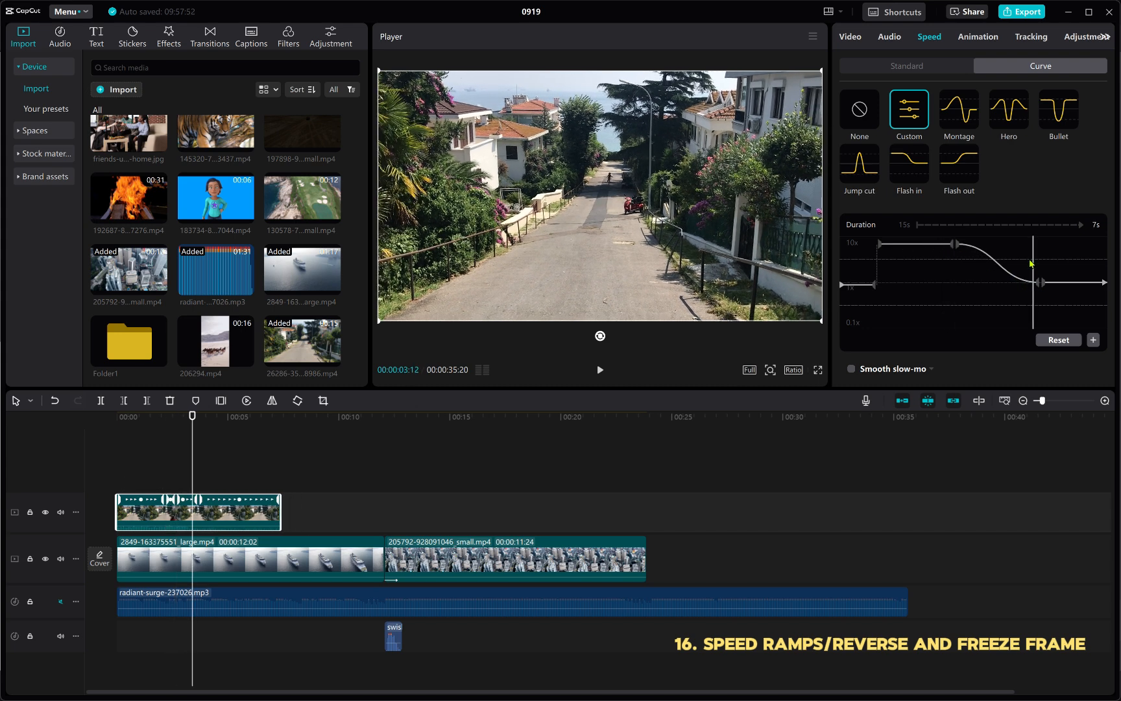
left_click_drag(1037, 281, 1041, 244)
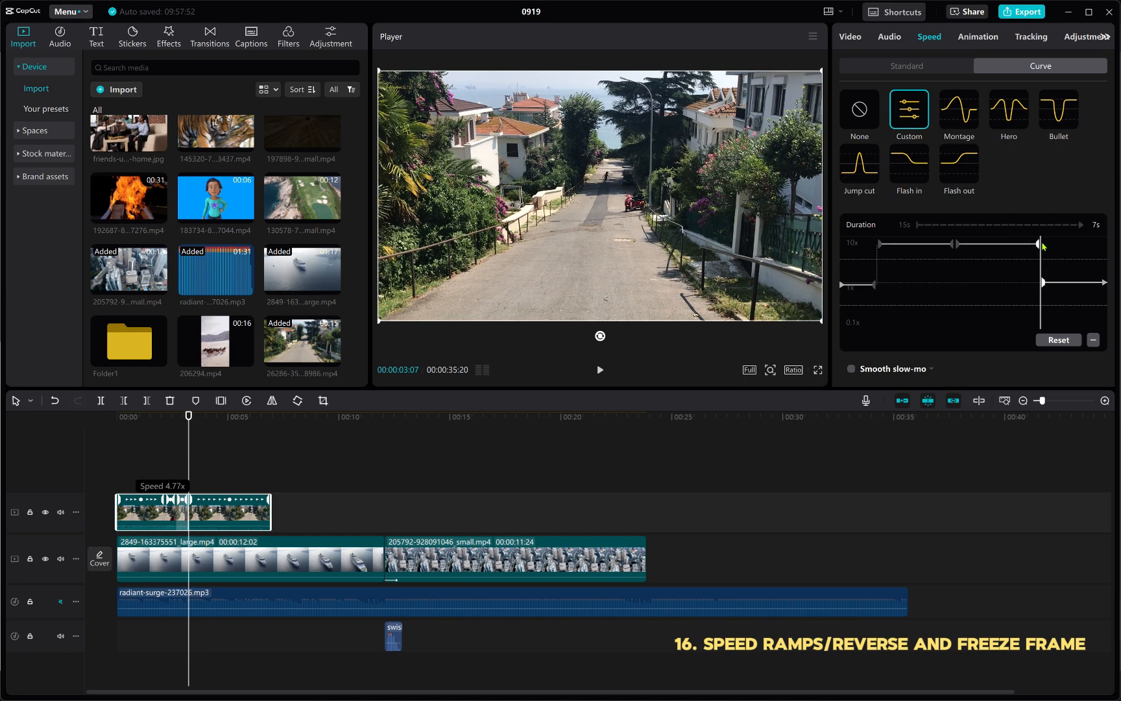
left_click(849, 251)
key("space")
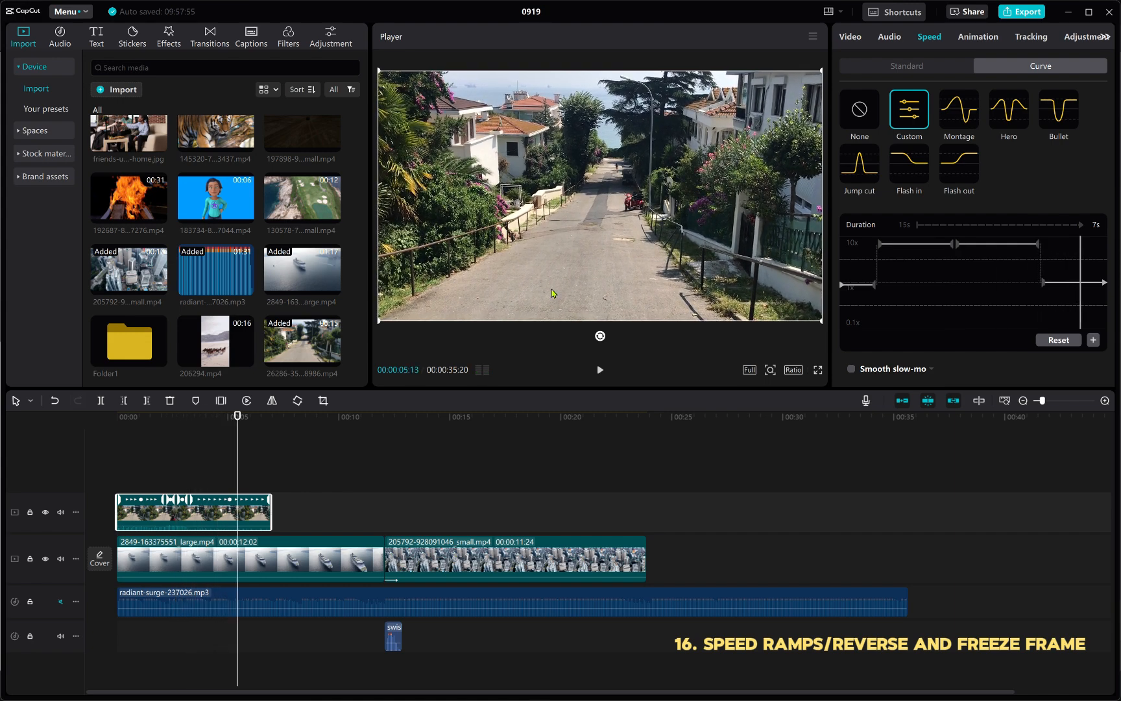
Move the custom curve's first point earlier so the fast section begins sooner, and replay the street clip from the start.
left_click(878, 246)
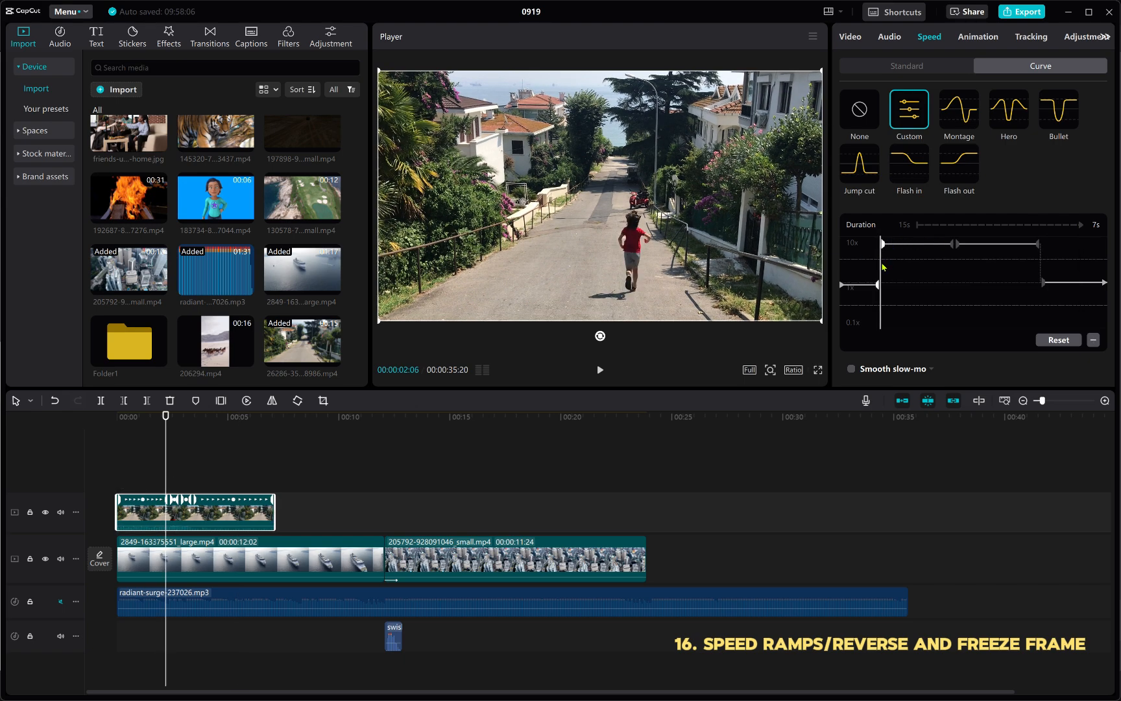
left_click_drag(878, 284, 844, 246)
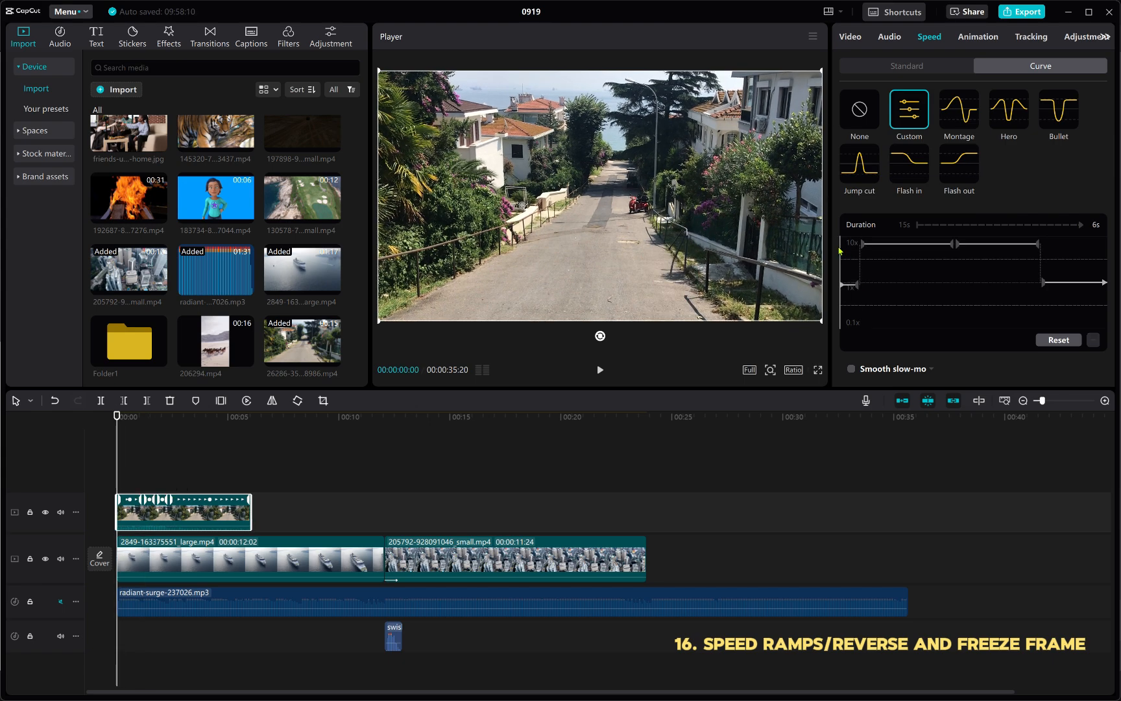
key("space")
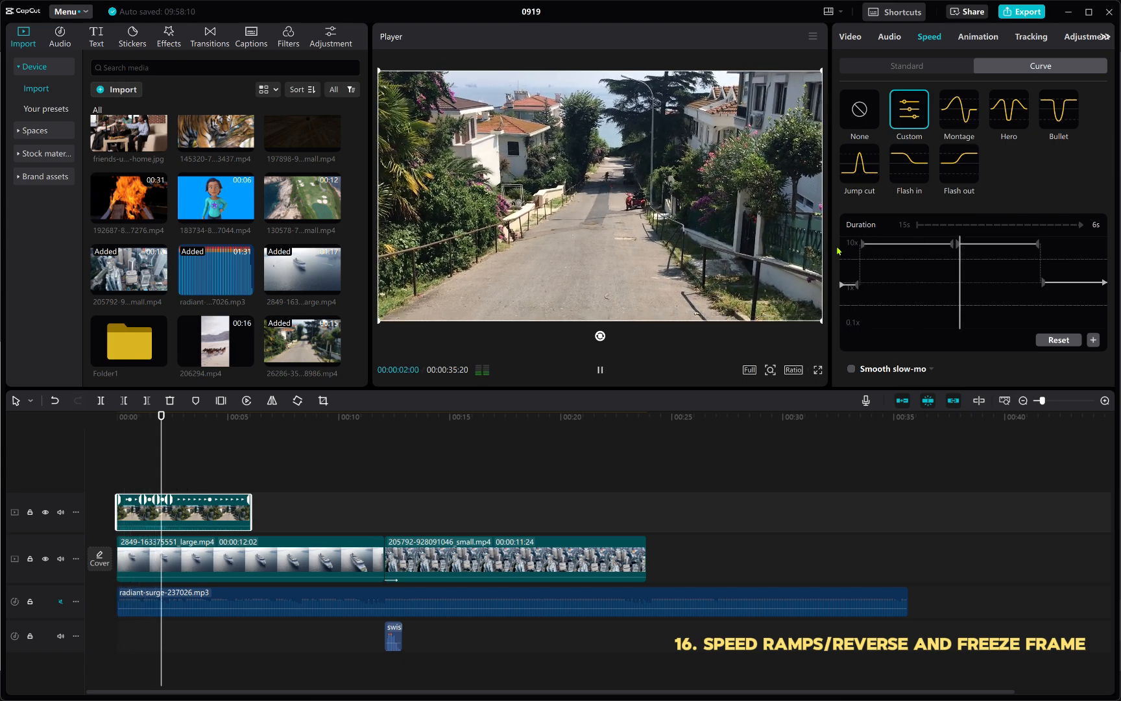
key("space")
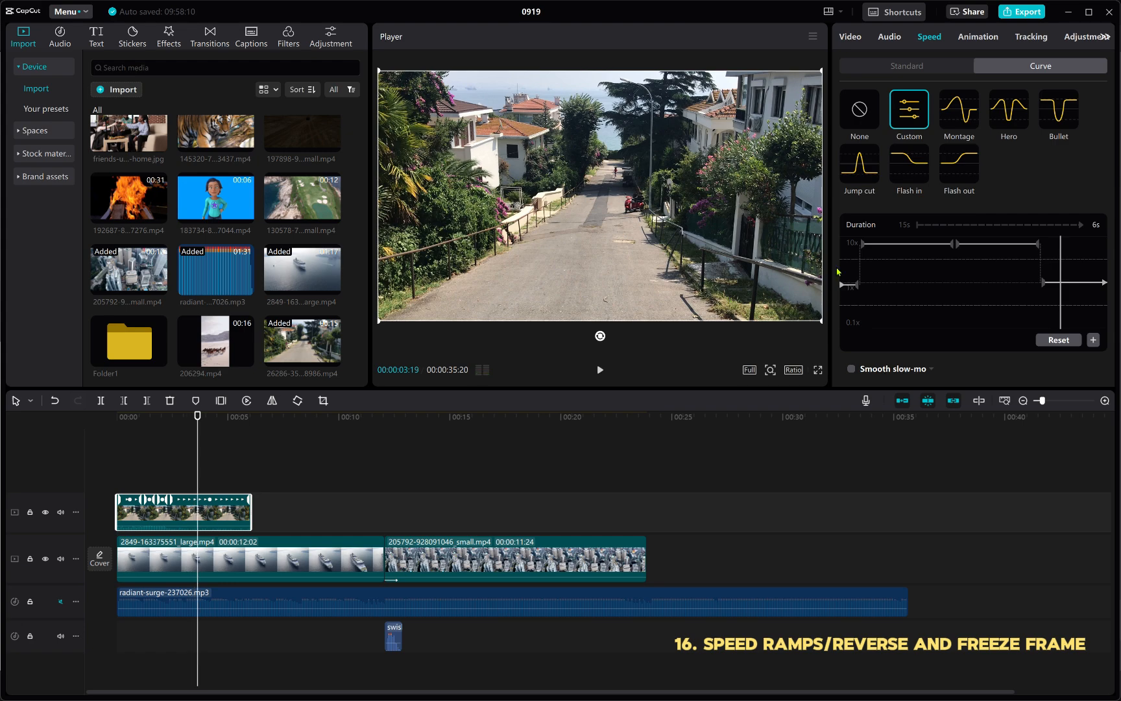
left_click_drag(850, 246, 840, 250)
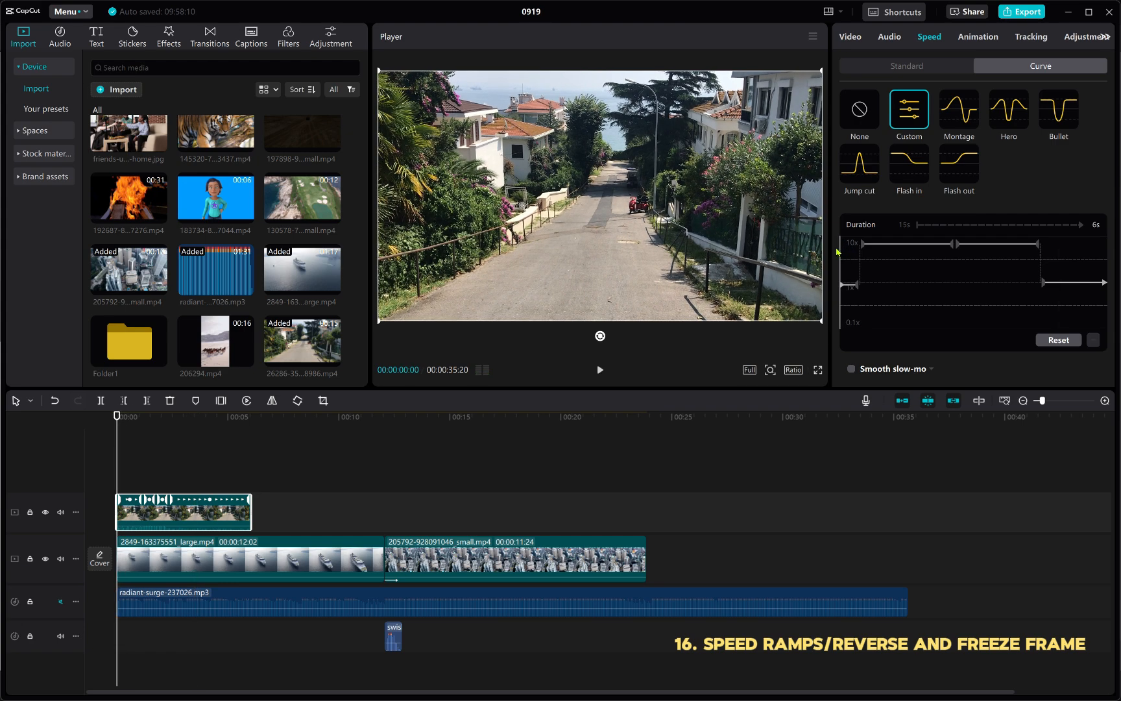
key("space")
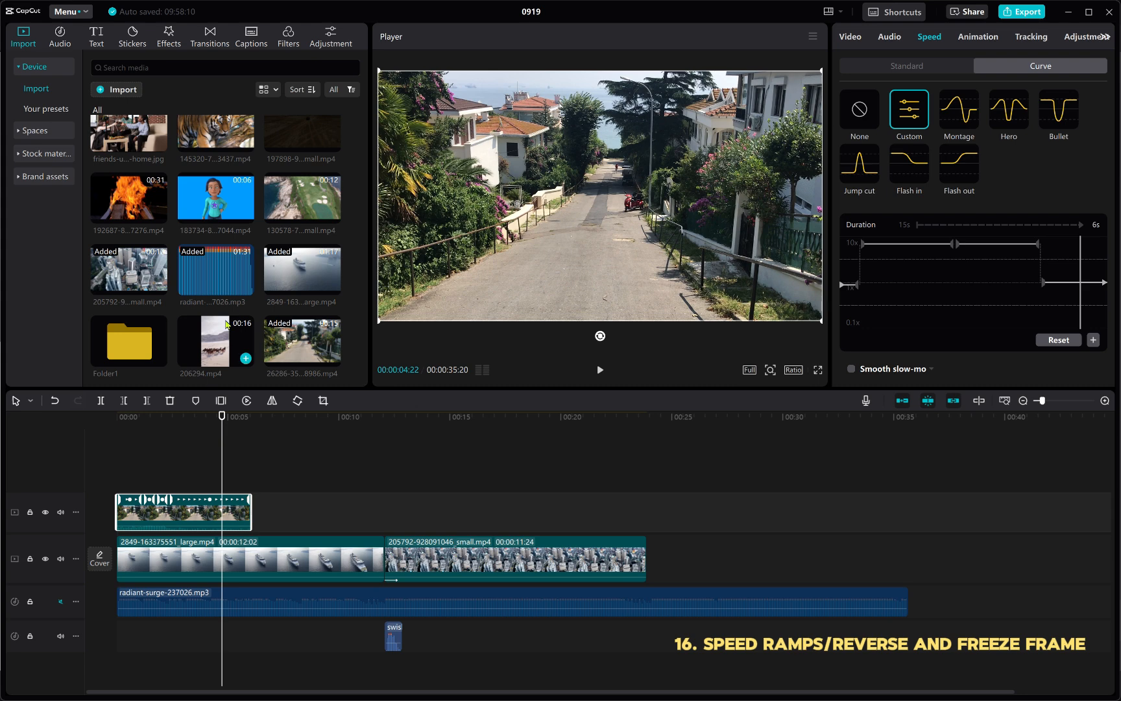
Add 206294.mp4 to the street clip's track and place it directly against the end of the street clip.
left_click_drag(210, 354, 260, 512)
left_click(291, 442)
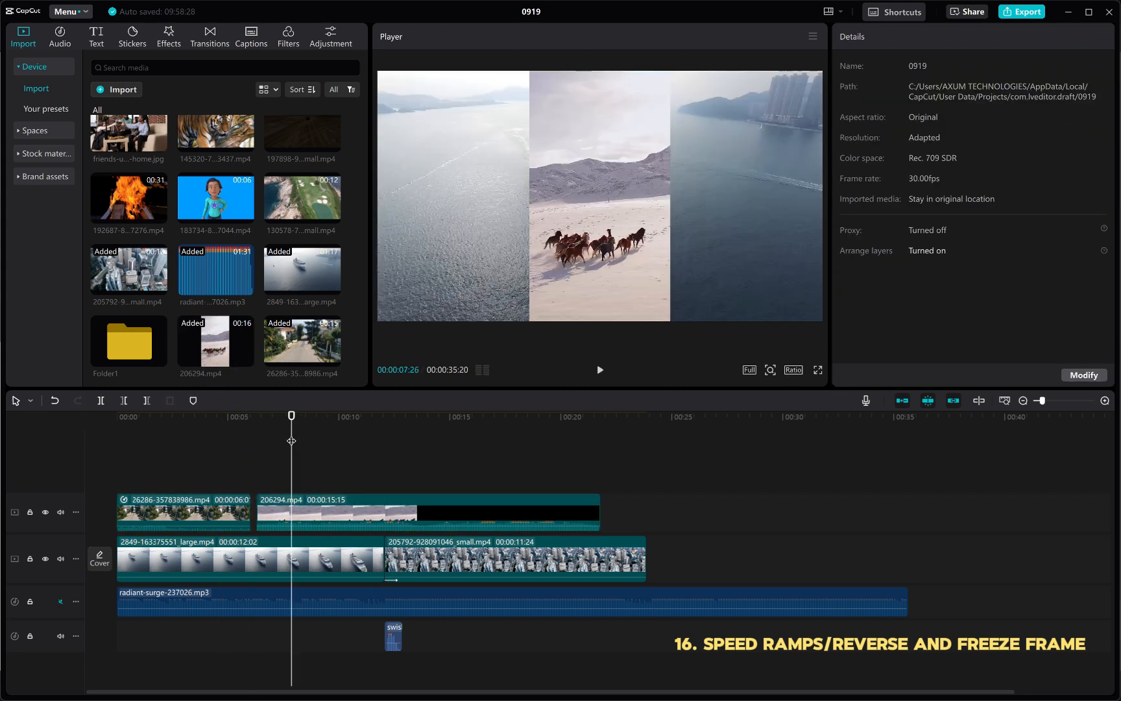
left_click(260, 451)
left_click(290, 509)
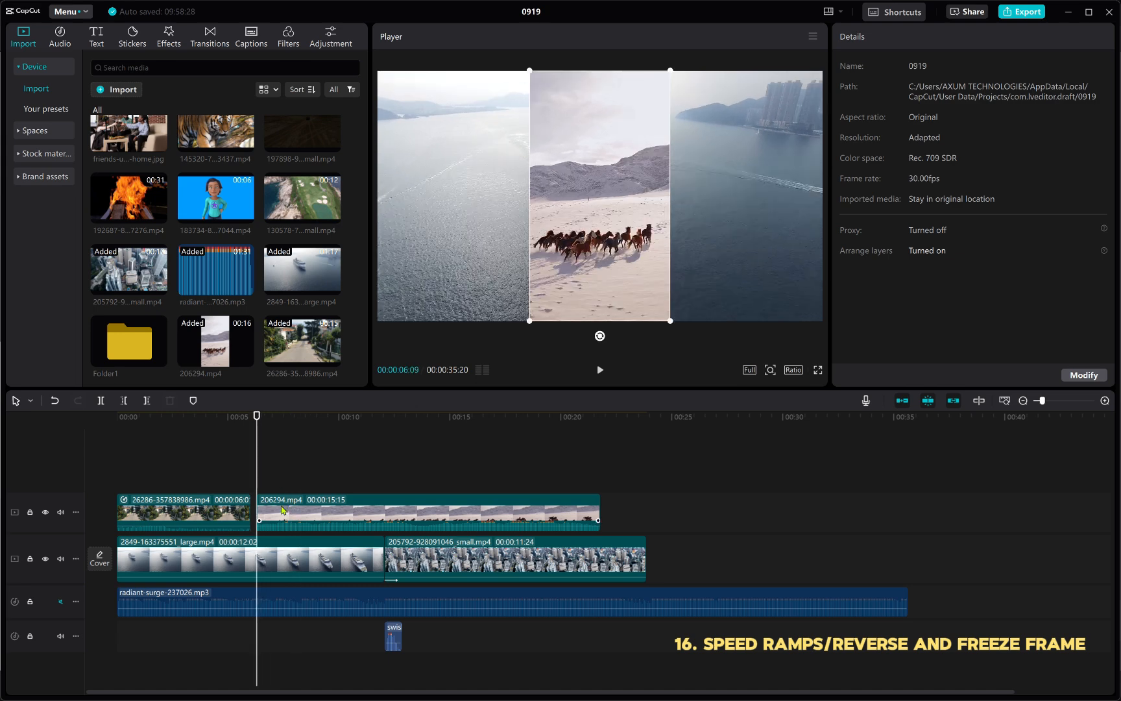
left_click_drag(282, 510, 278, 510)
Apply the Montage speed curve to the 206294.mp4 horse clip and preview it.
left_click_drag(276, 442, 309, 453)
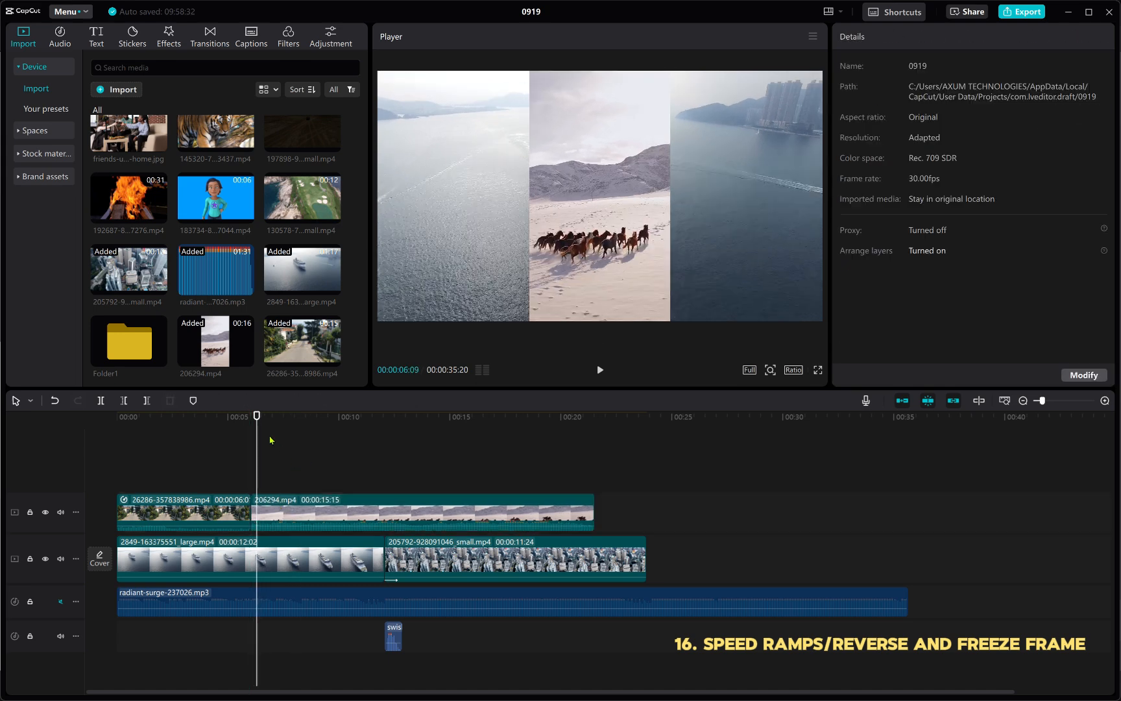
left_click(302, 443)
left_click(346, 508)
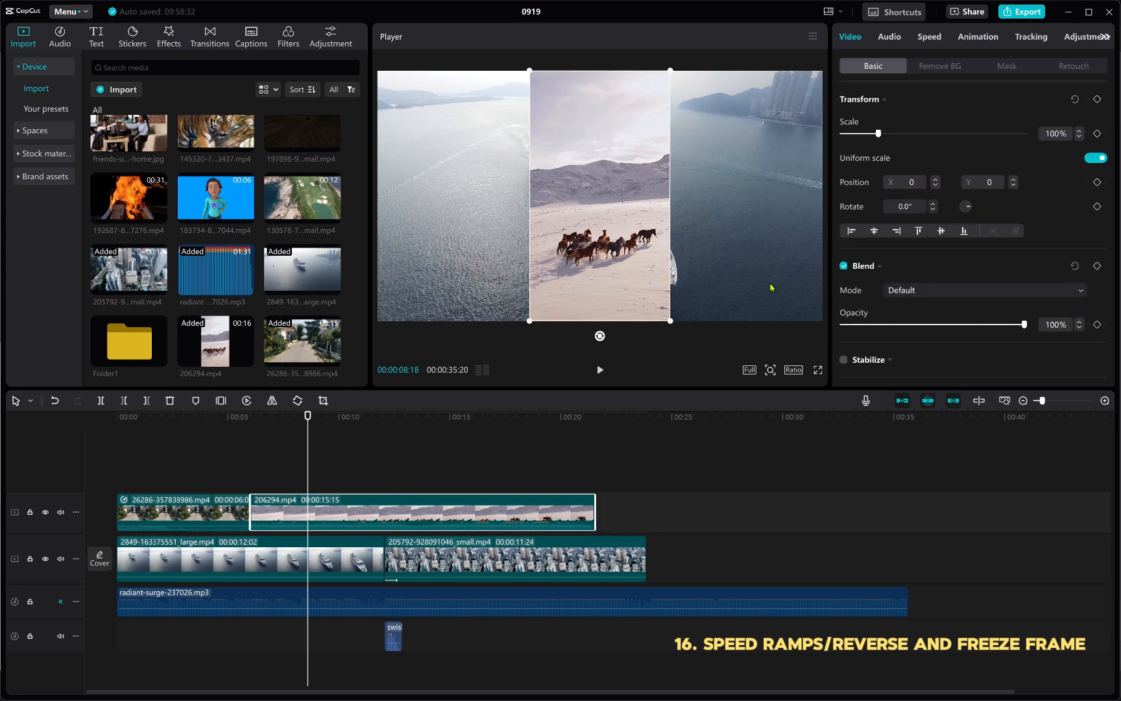
left_click(936, 40)
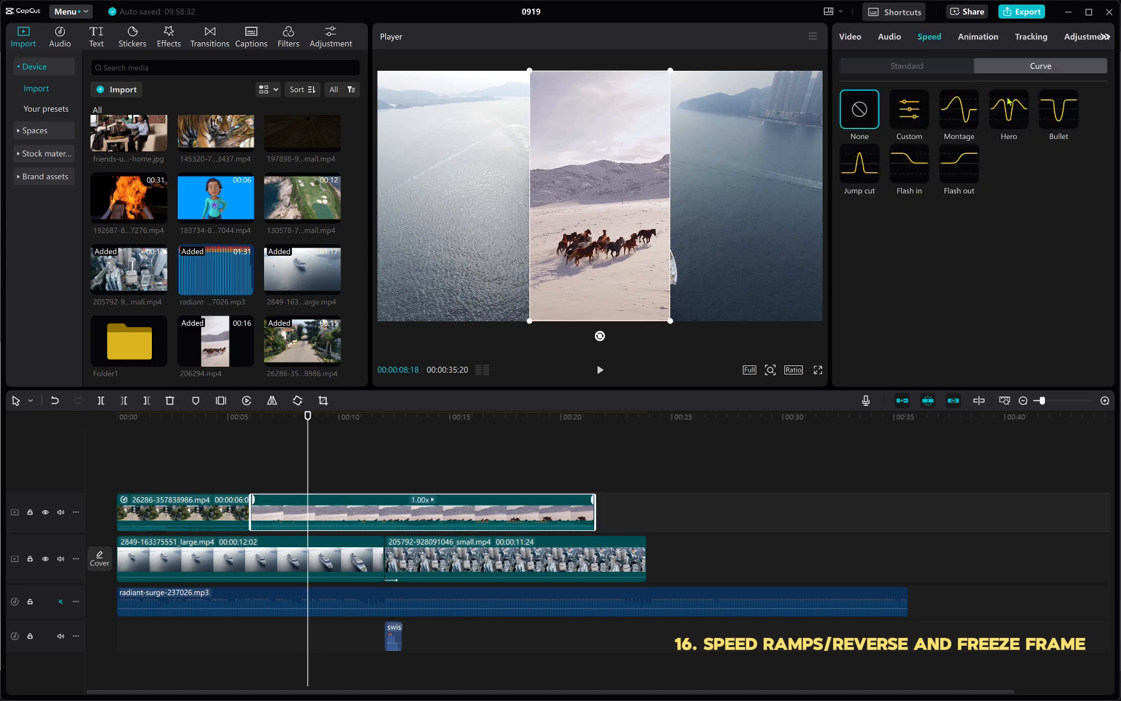
left_click(971, 112)
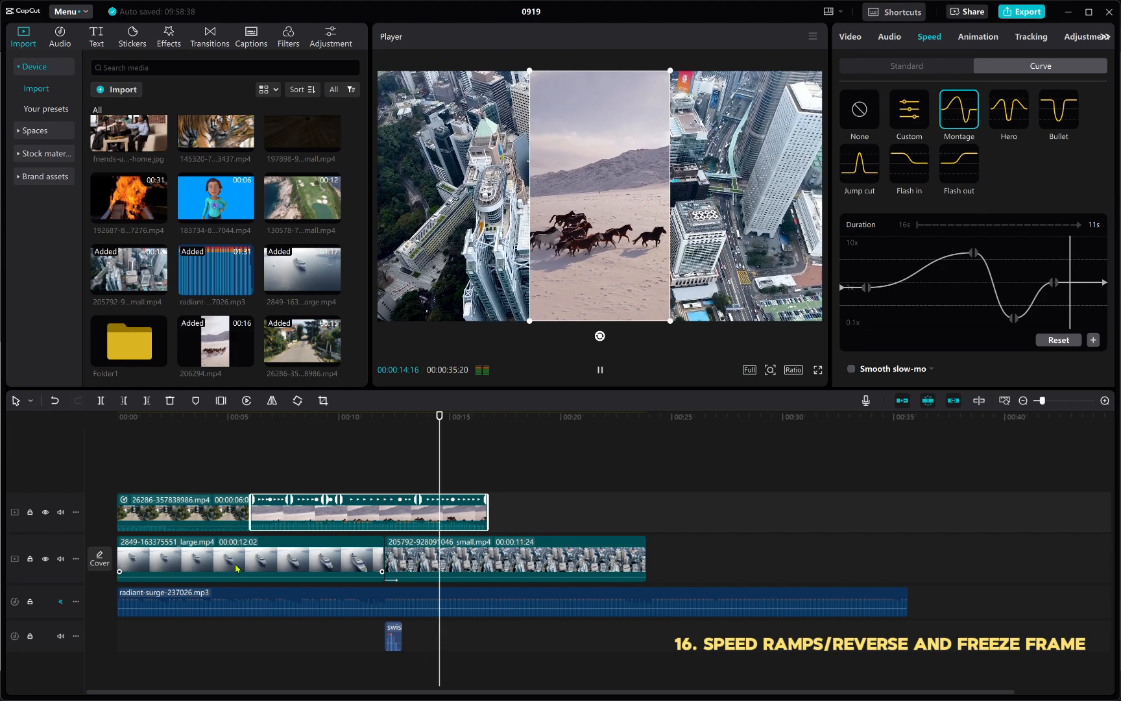
left_click(332, 461)
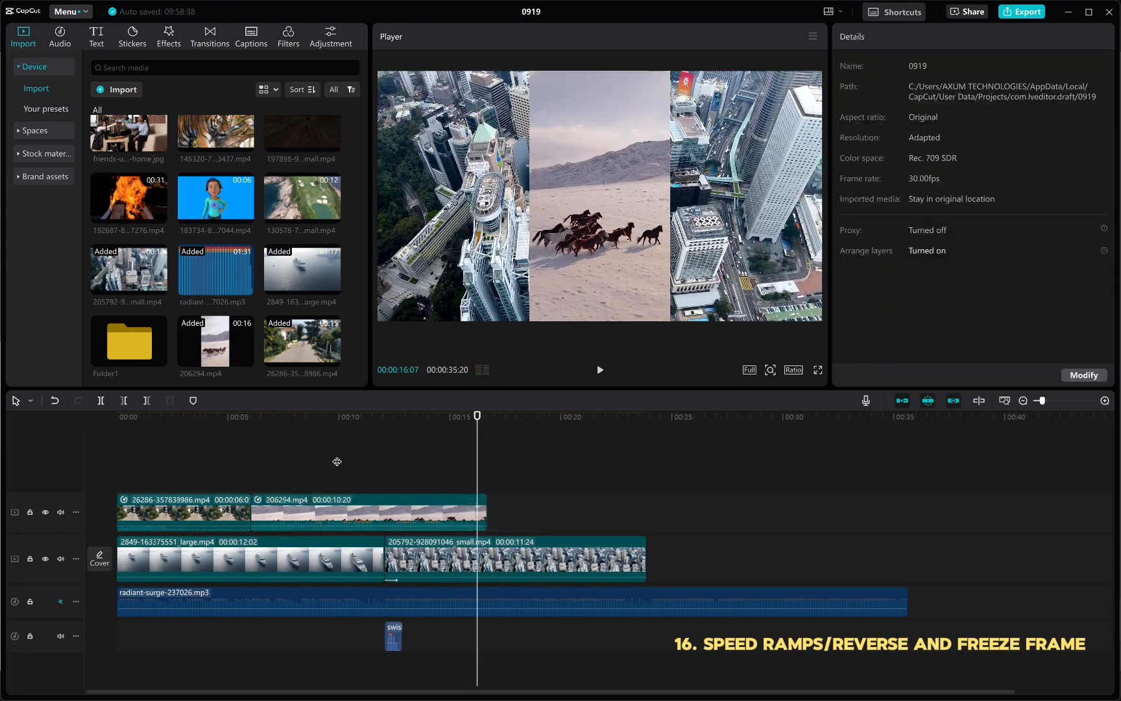
left_click_drag(235, 496, 330, 521)
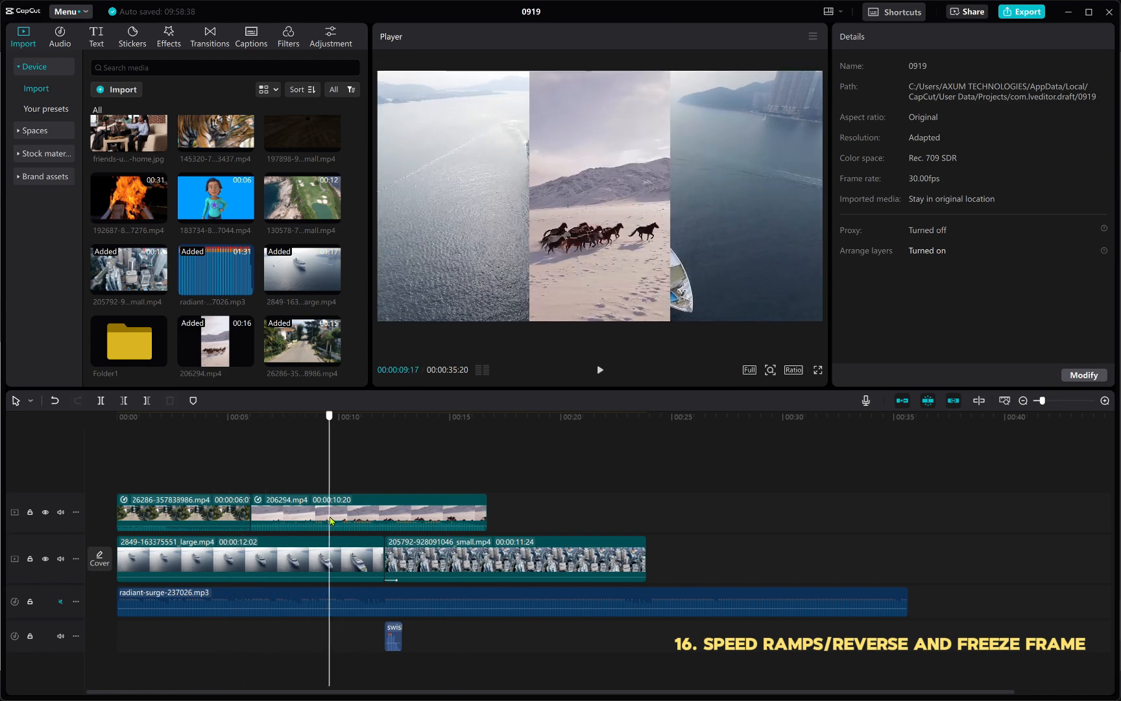
Try removing the speed curve from the street clip, and undo the removal.
left_click_drag(228, 508, 143, 547)
left_click(163, 503)
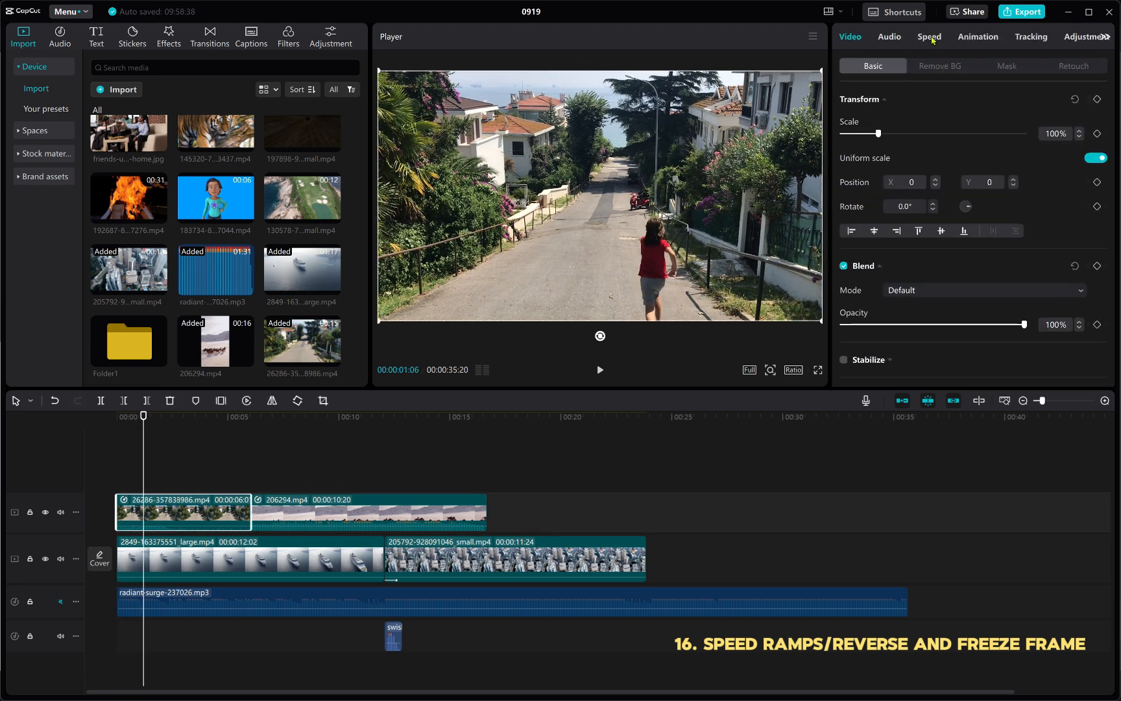
left_click(930, 38)
left_click(864, 114)
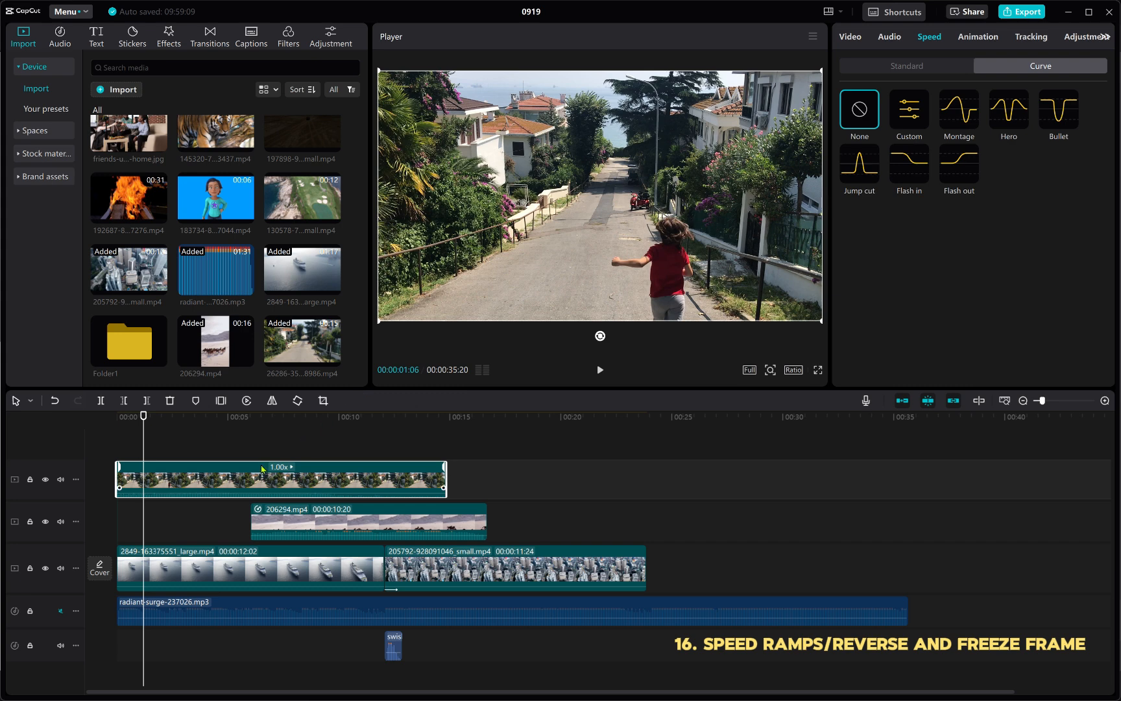
key("ctrl+z")
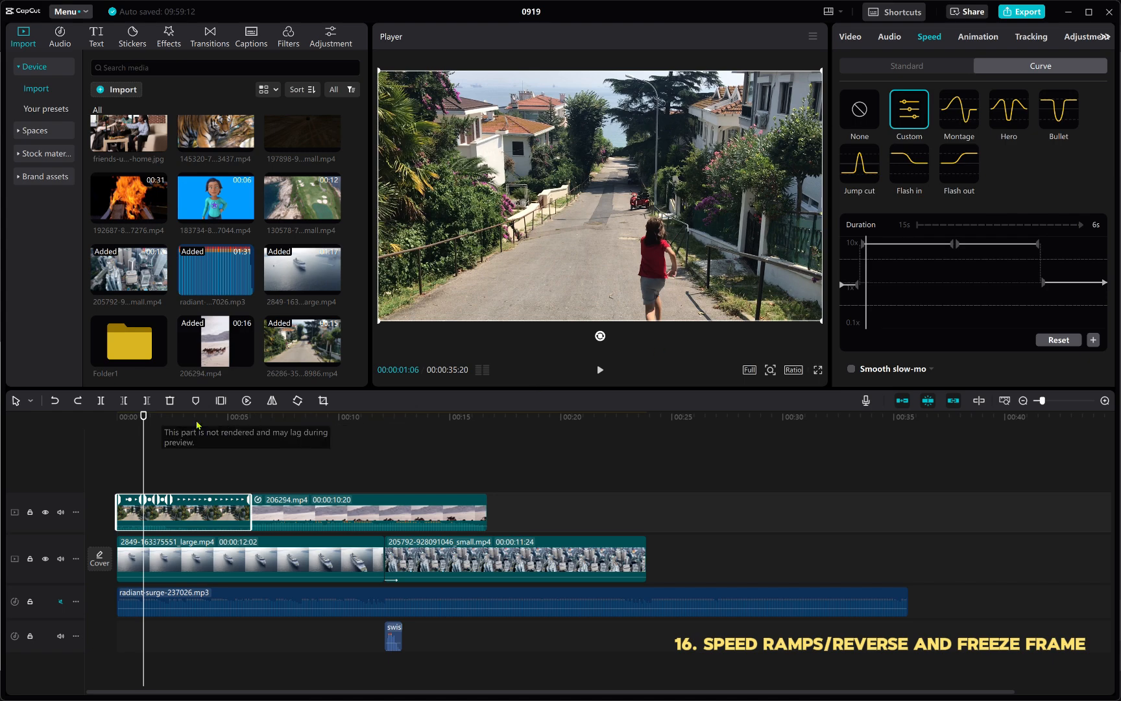
Mark the street clip at 00:00:01:15, insert a freeze frame there, and play through it.
left_click_drag(142, 423, 150, 502)
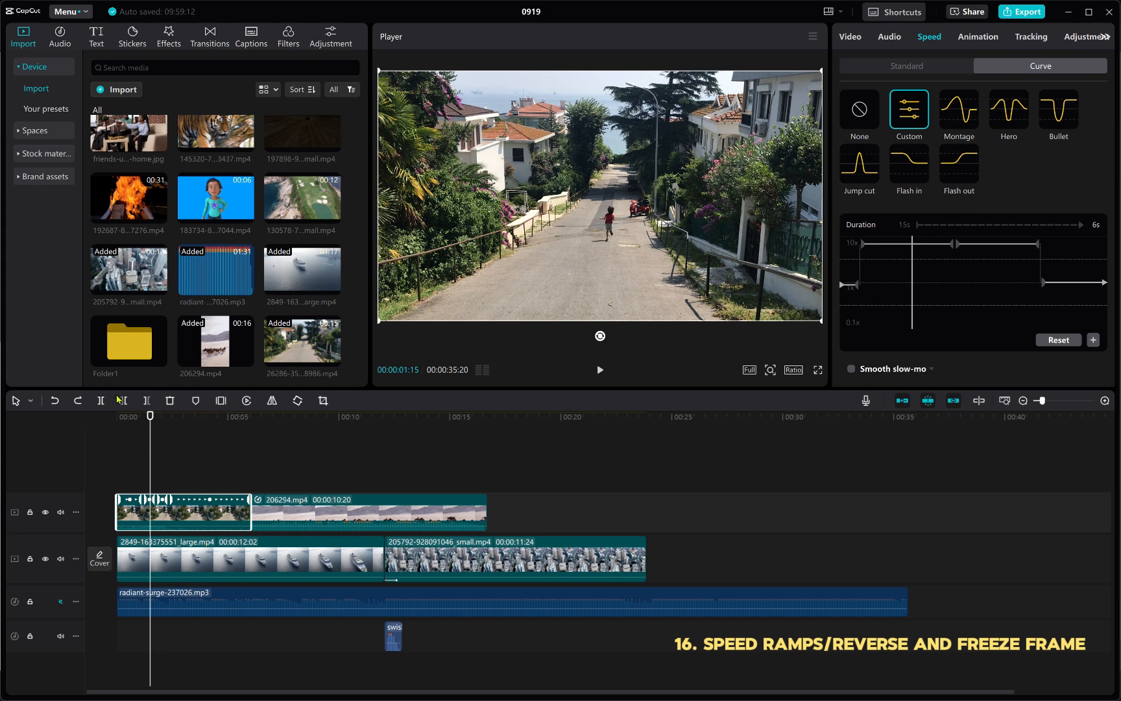
left_click(195, 402)
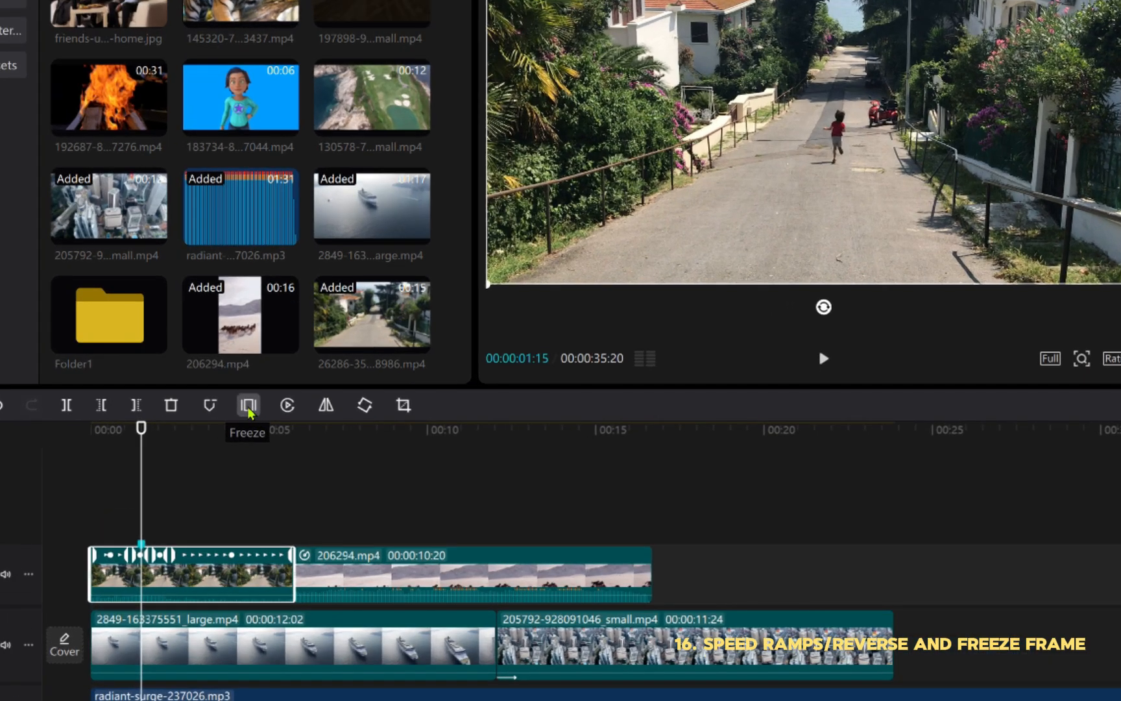
left_click(248, 406)
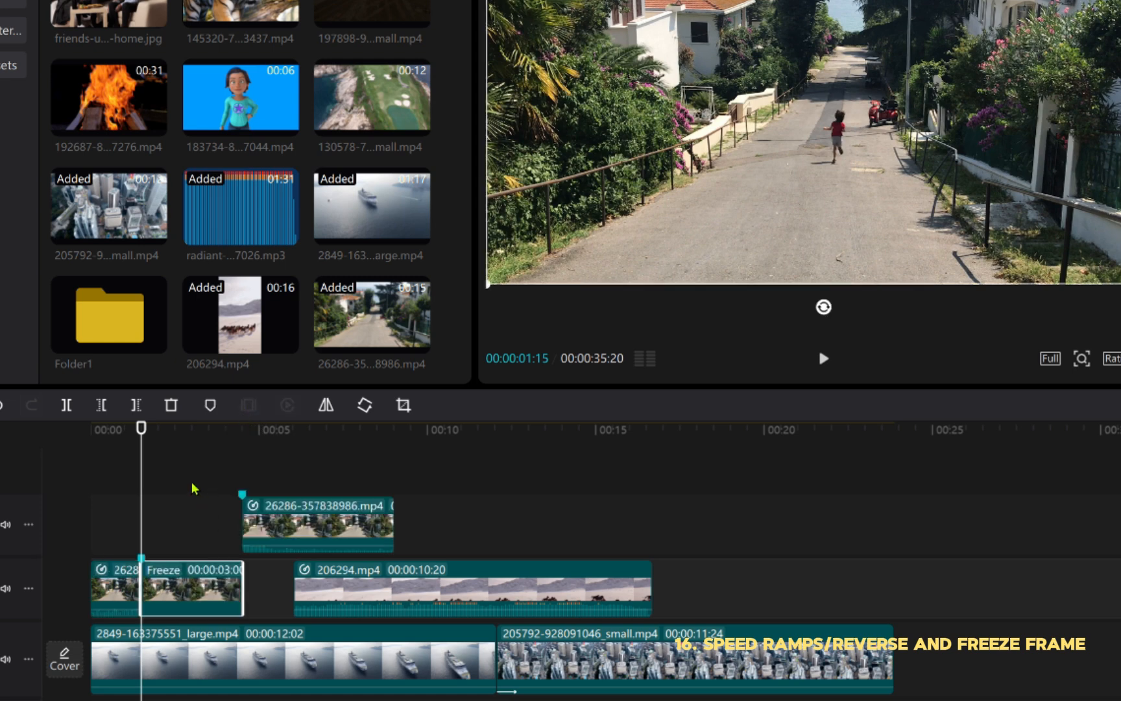
key("space")
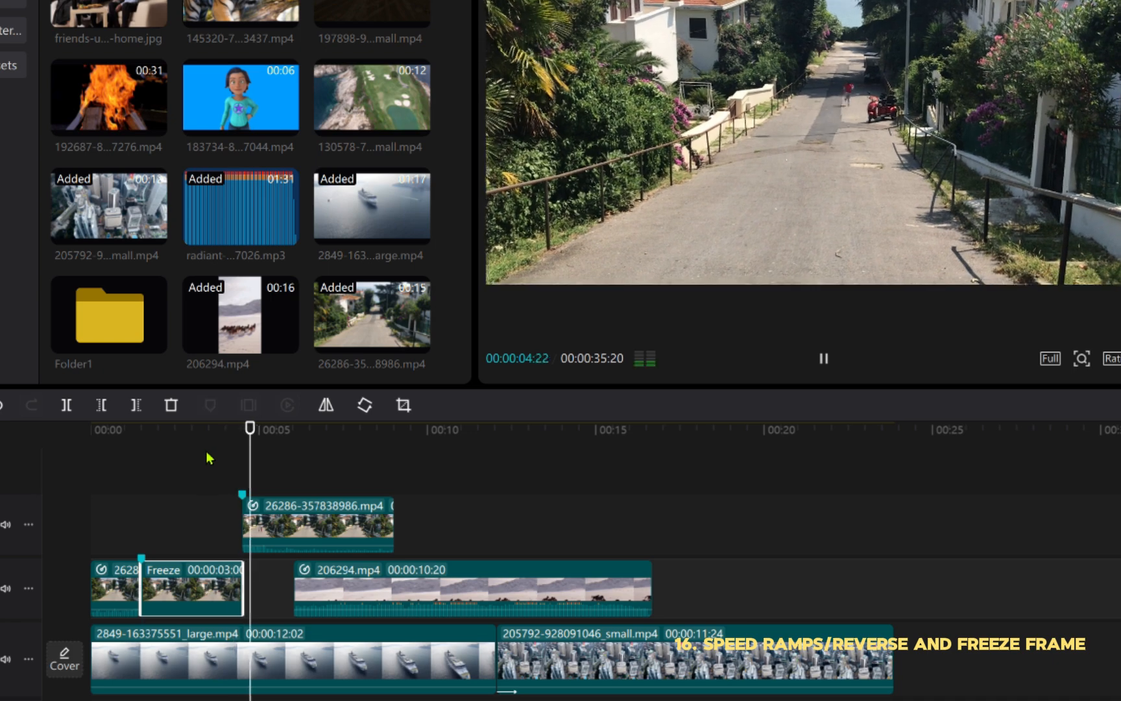
left_click(102, 446)
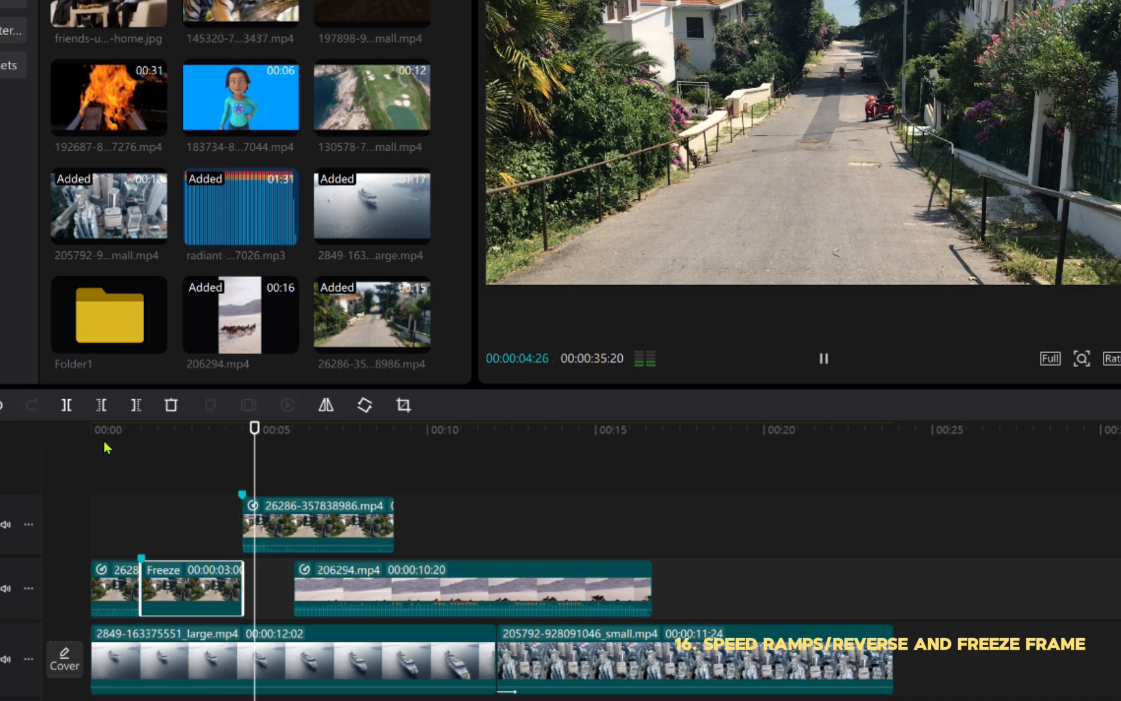
key("space")
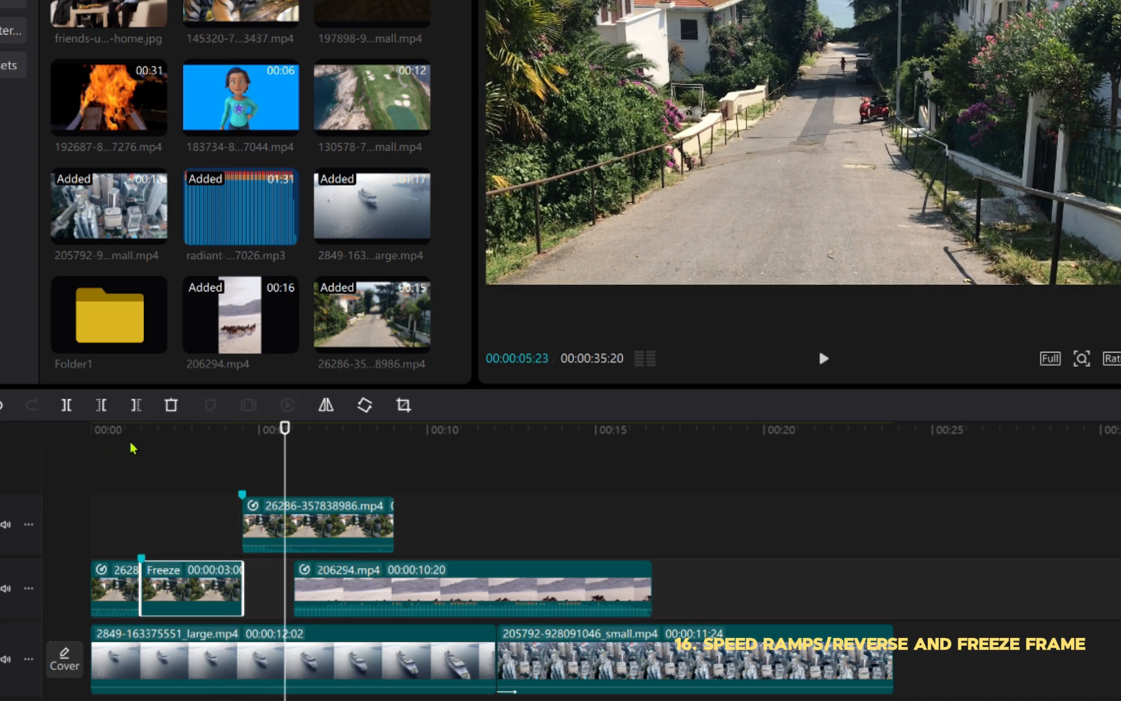
Undo the street clip's freeze frame, insert it again at the 00:00:01:15 marker, and play through it.
key("ctrl+z")
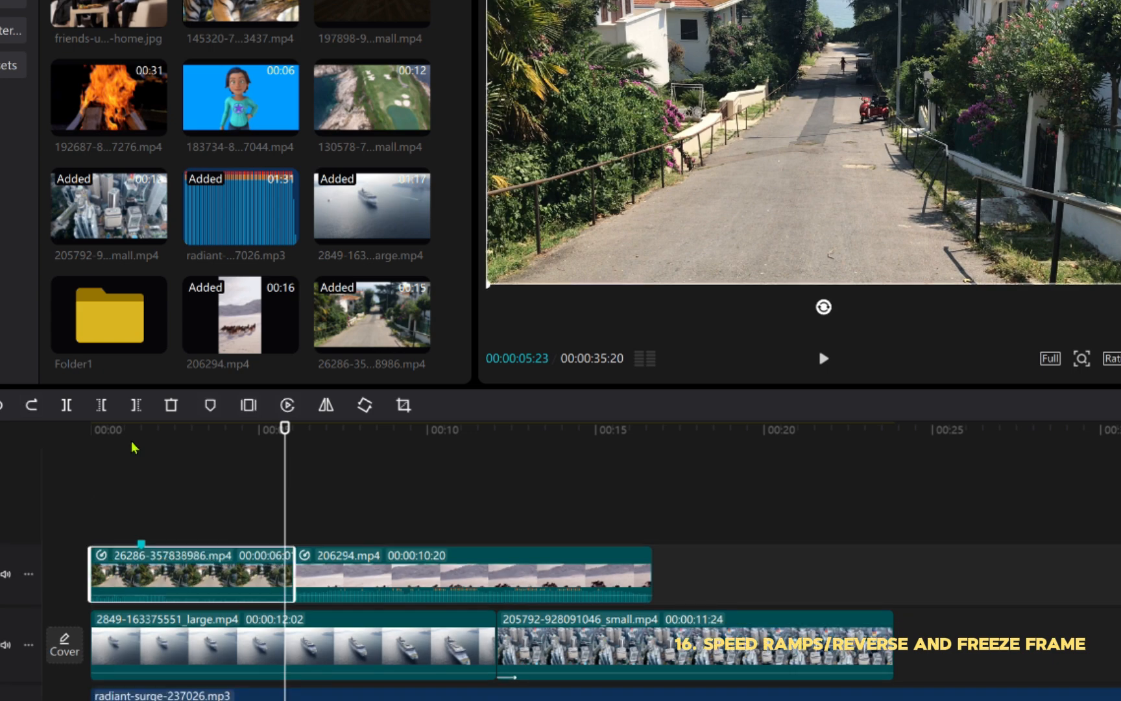
left_click(183, 443)
left_click_drag(183, 443, 136, 448)
right_click(220, 563)
left_click(152, 462)
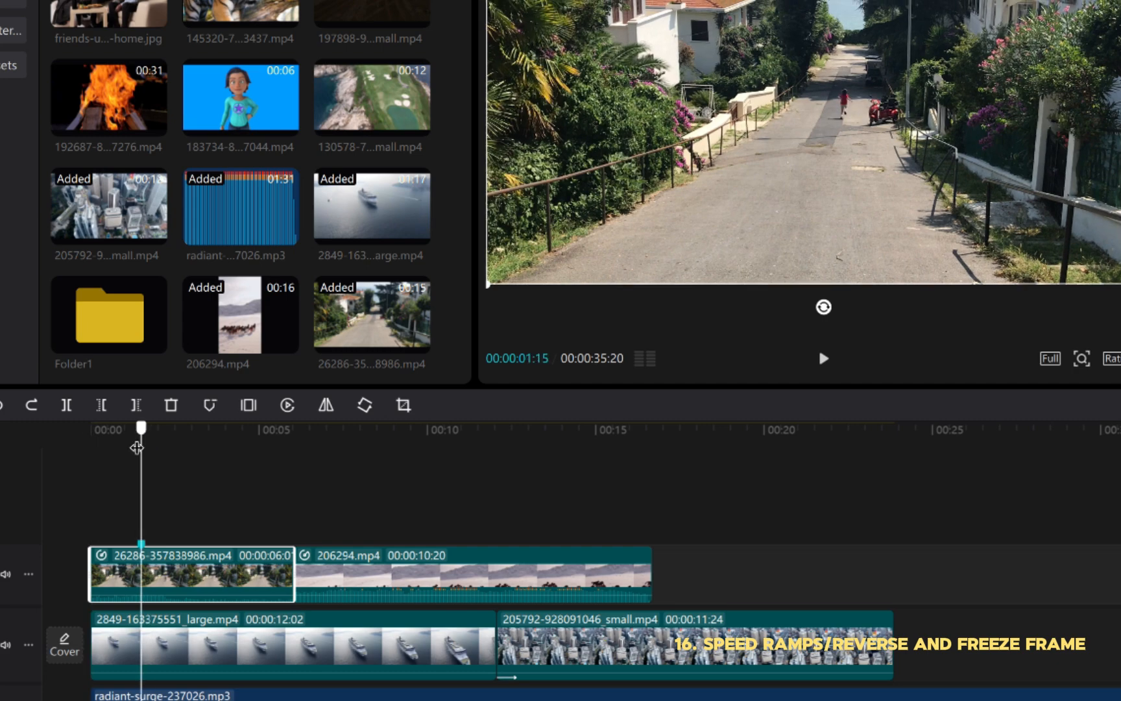
right_click(167, 588)
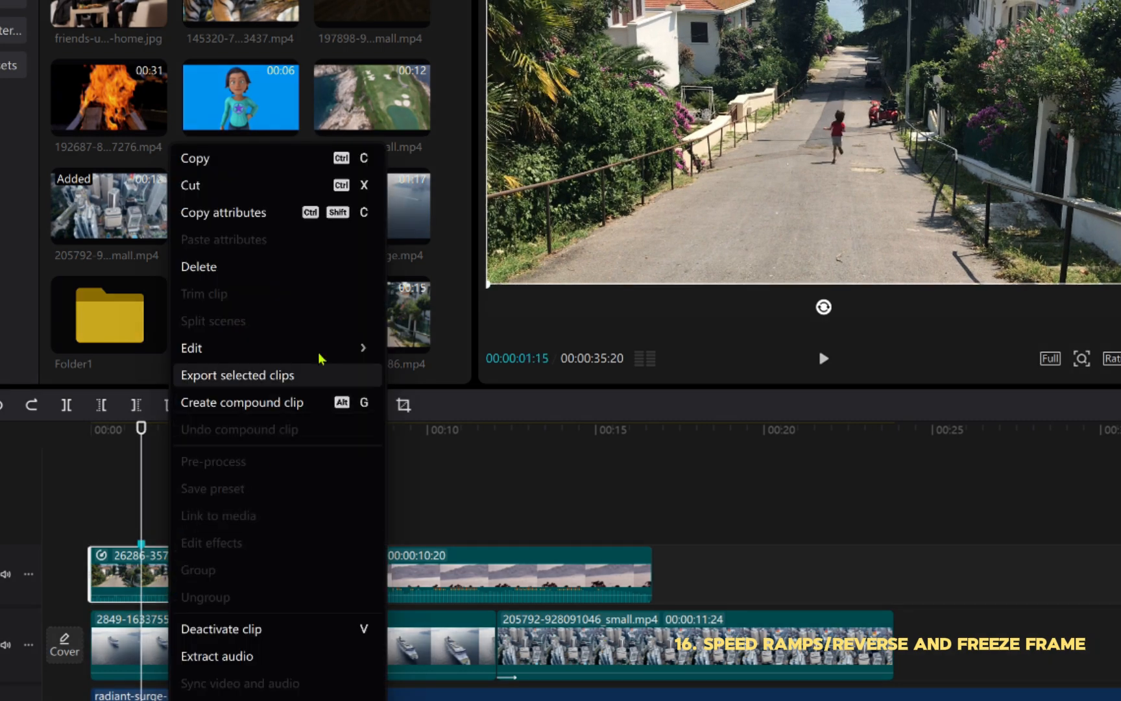
mouse_move(319, 354)
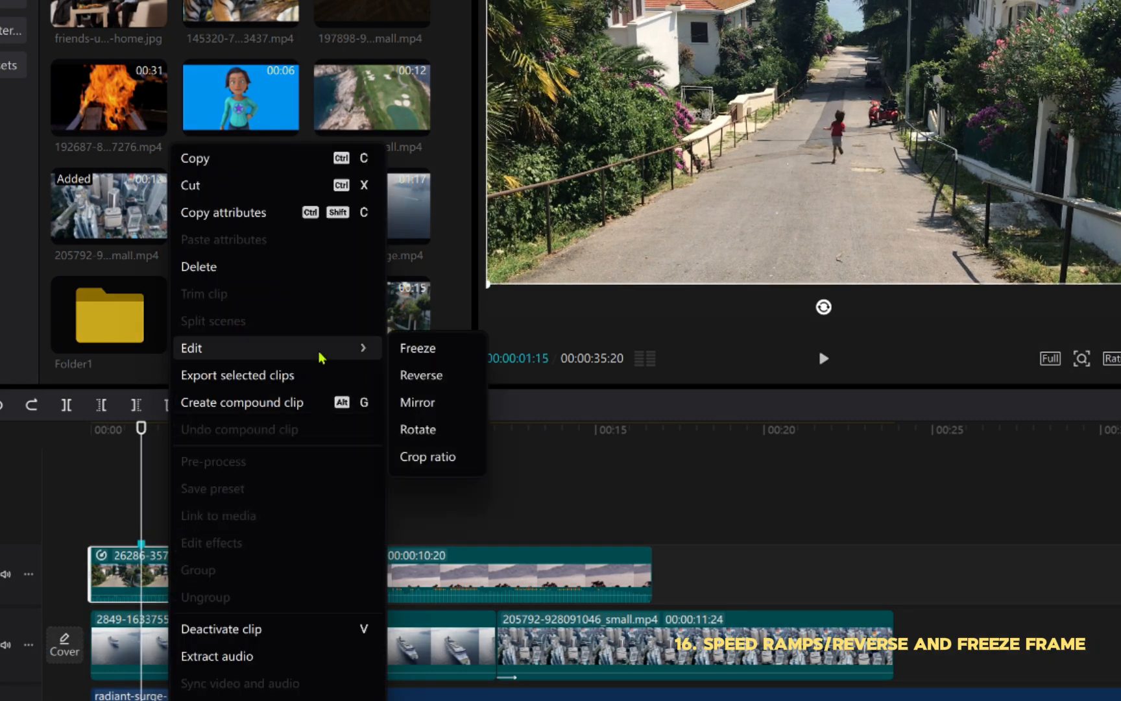
left_click(409, 353)
key("space")
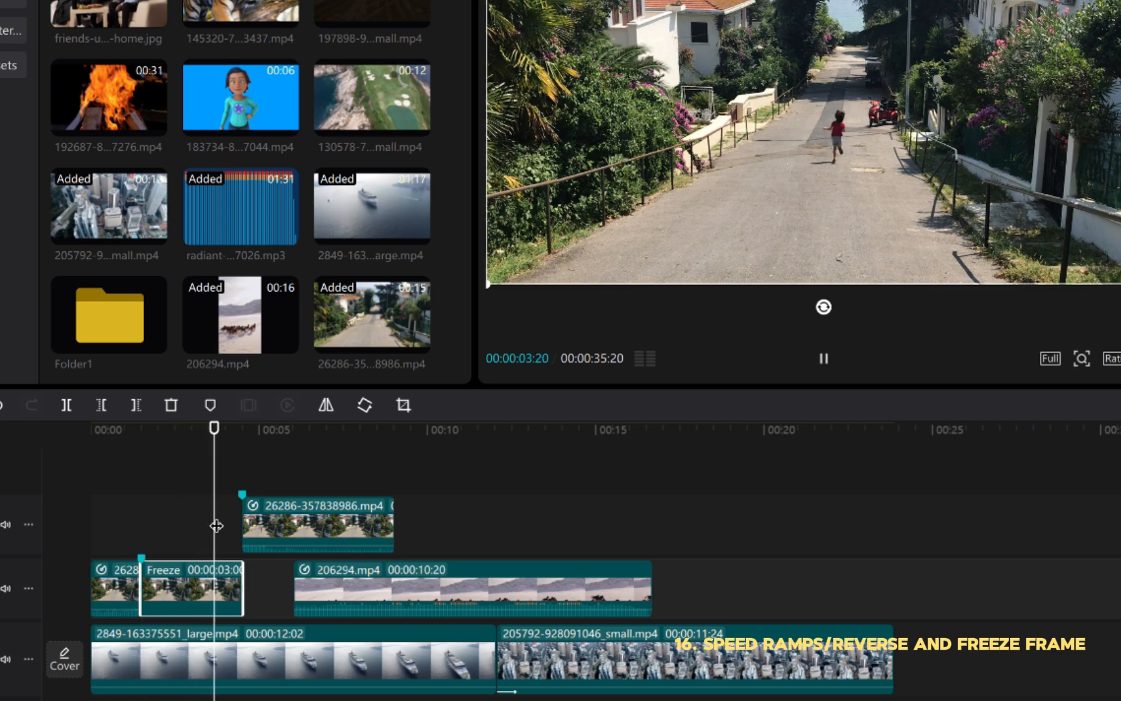
key("space")
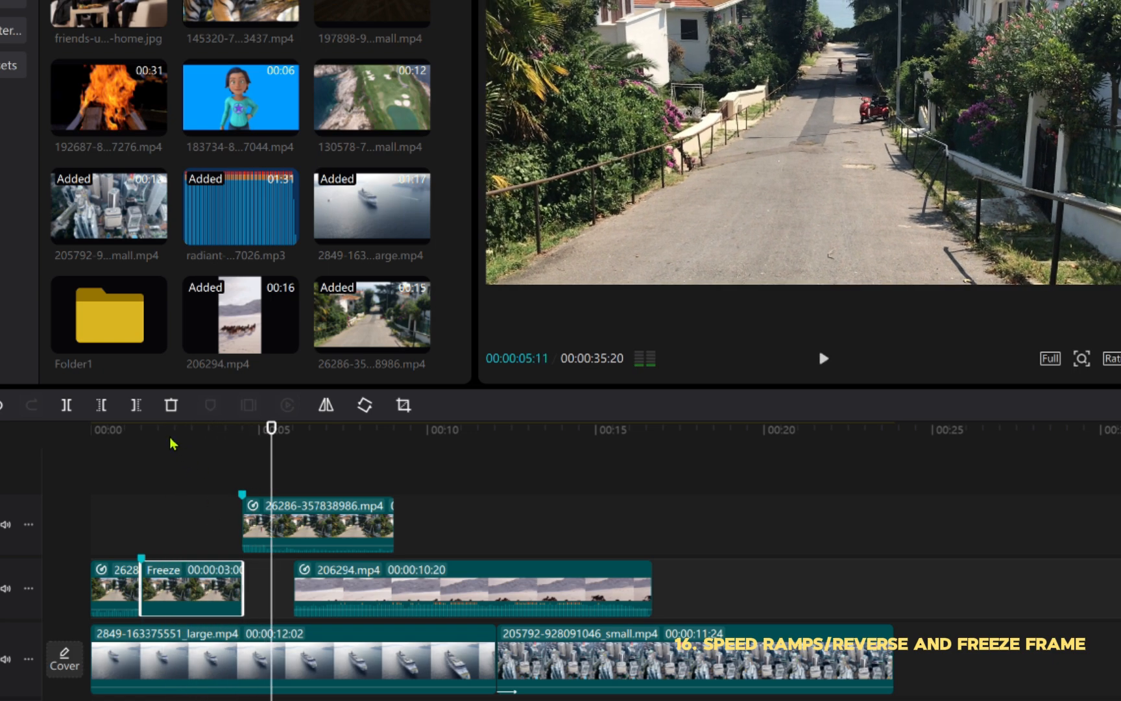
Undo the inserted freeze frame and reverse the street clip.
left_click_drag(155, 462, 129, 501)
key("ctrl+z")
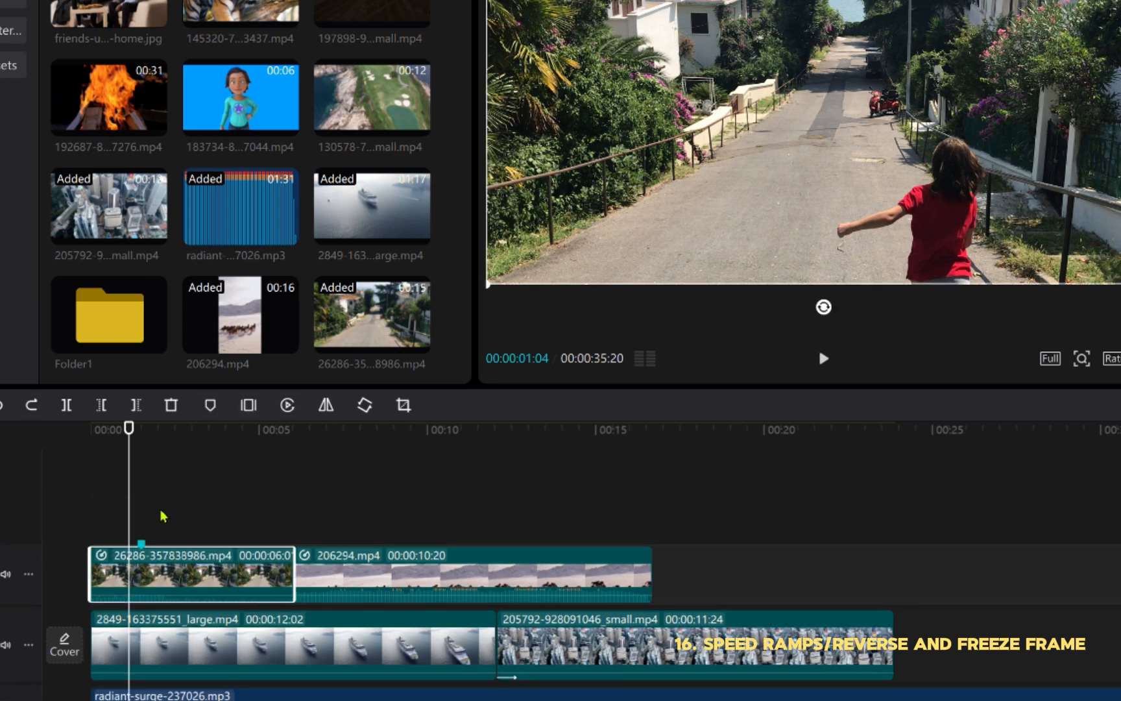
right_click(163, 575)
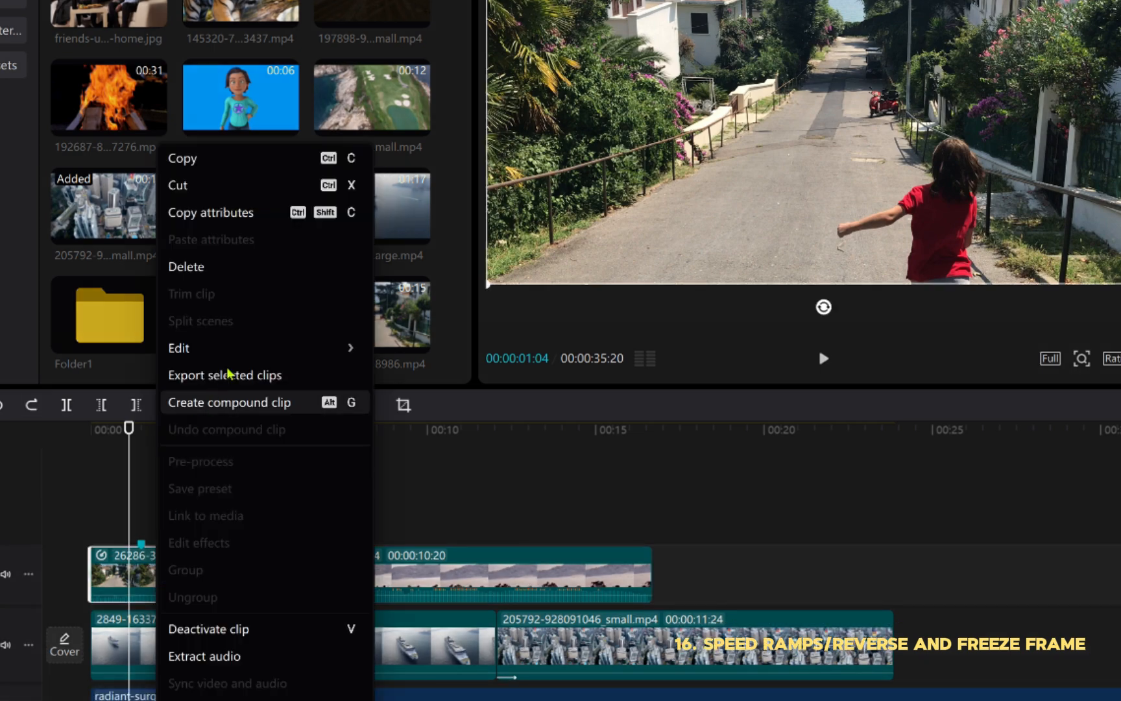
mouse_move(257, 349)
left_click(399, 387)
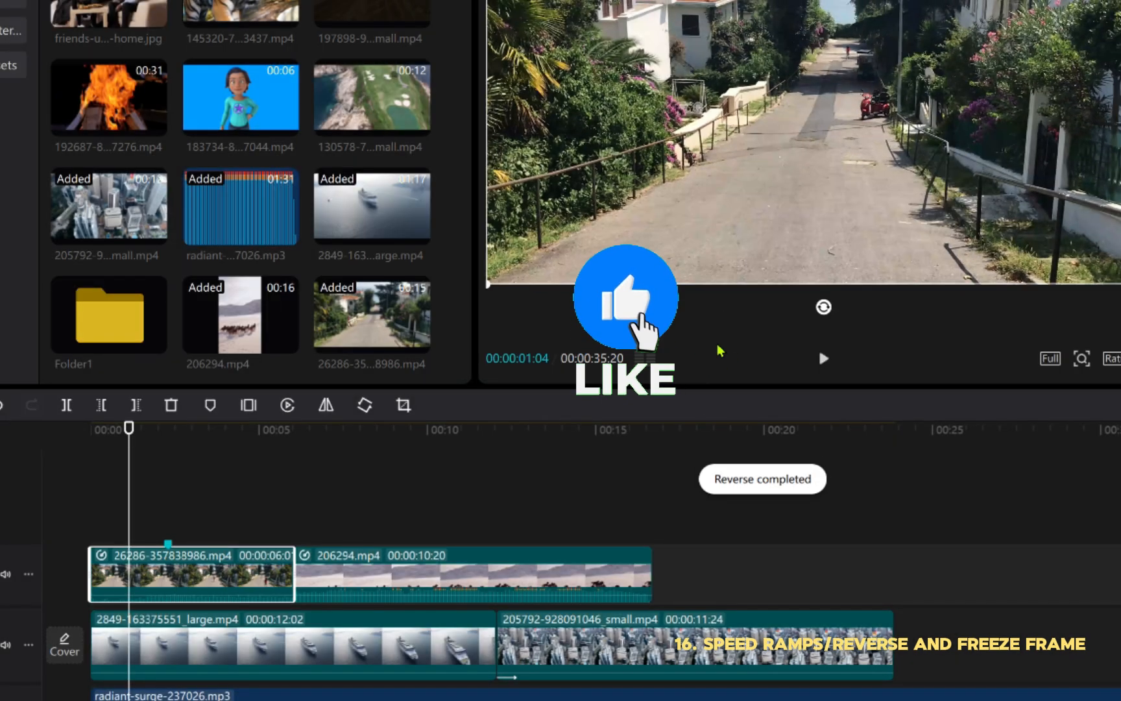
Play the reversed street clip from the start of the timeline.
left_click_drag(121, 441, 56, 460)
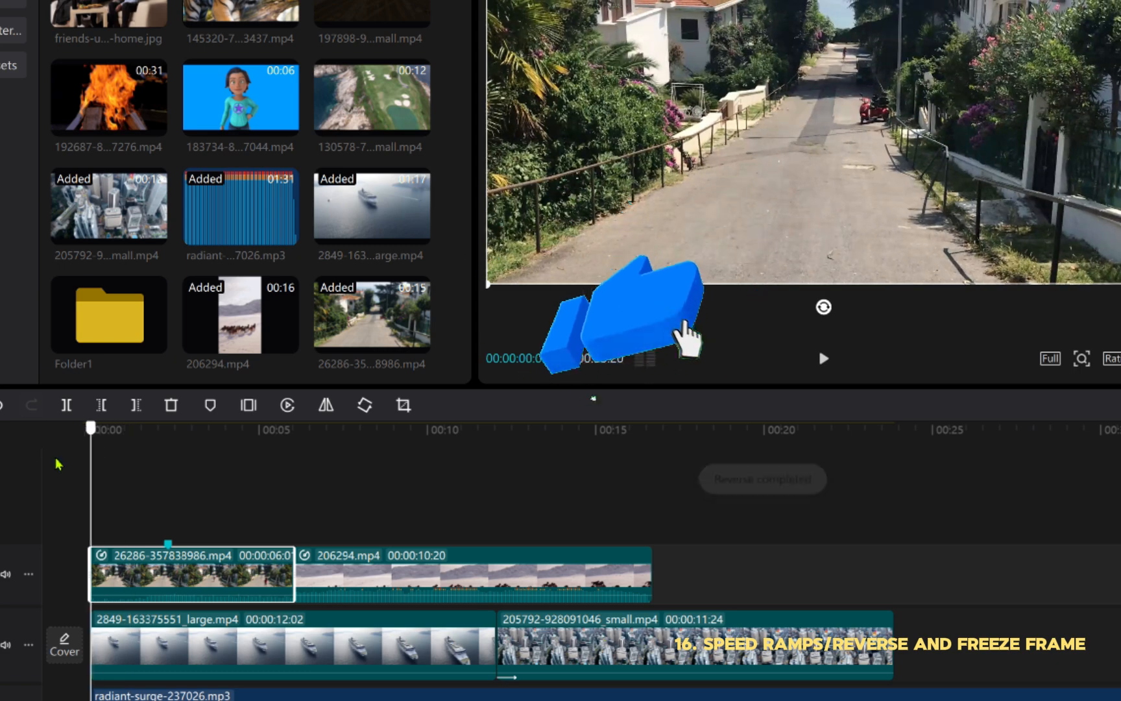
key("space")
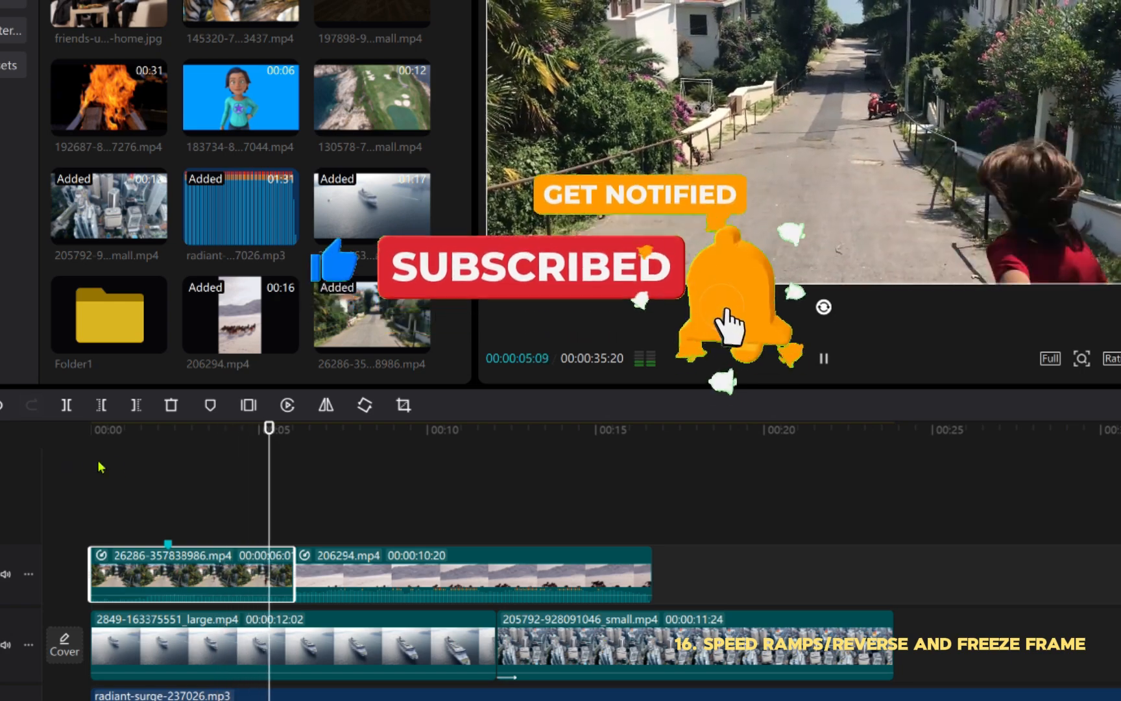
key("space")
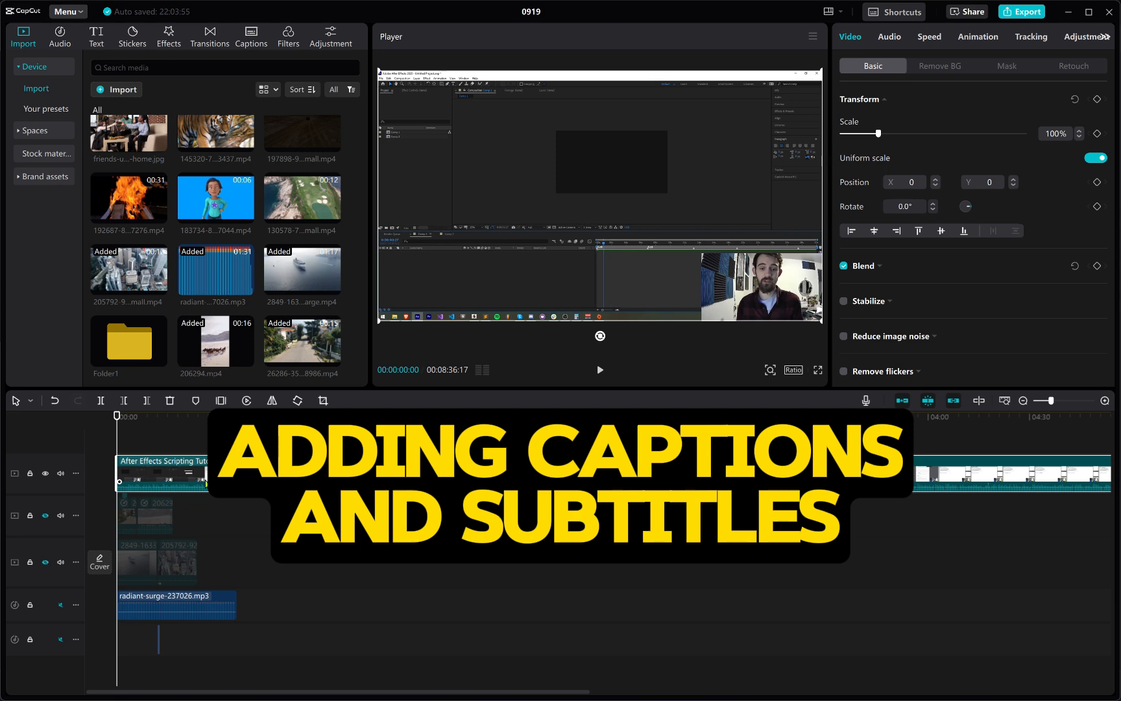
Preview the opening of the After Effects Scripting Tutorial clip and generate automatic captions with English as the spoken language.
left_click(158, 436)
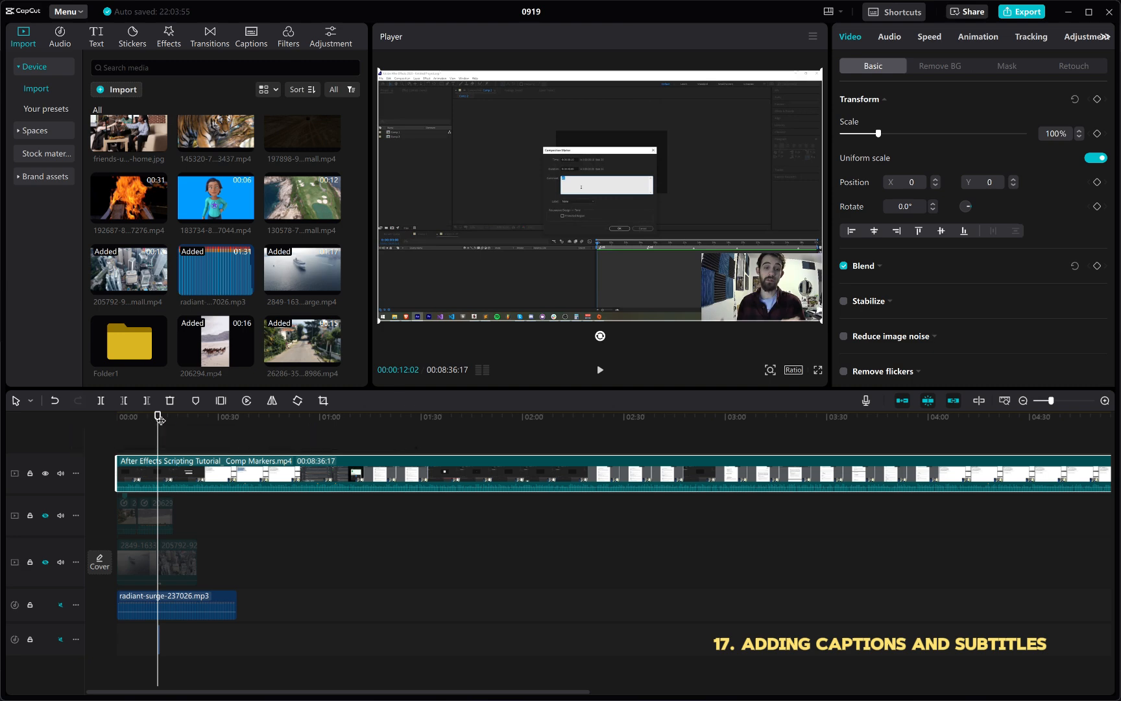
left_click_drag(158, 421, 108, 562)
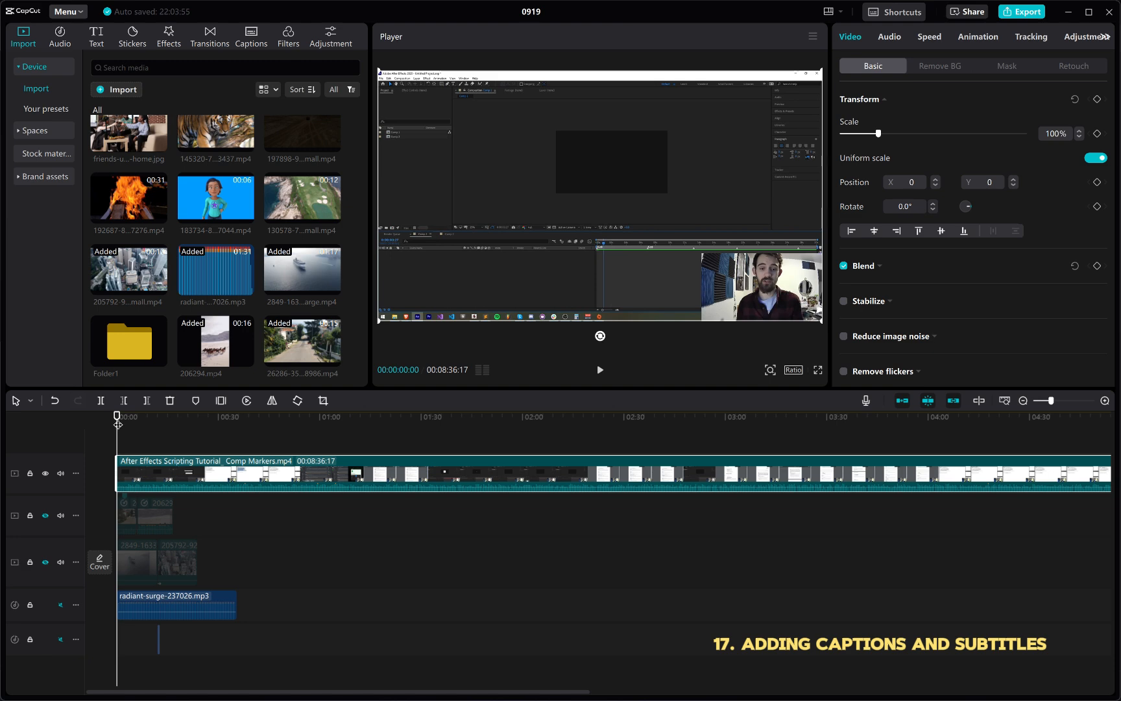
mouse_move(118, 423)
left_mouse_down()
mouse_move(148, 424)
mouse_move(117, 424)
left_mouse_up()
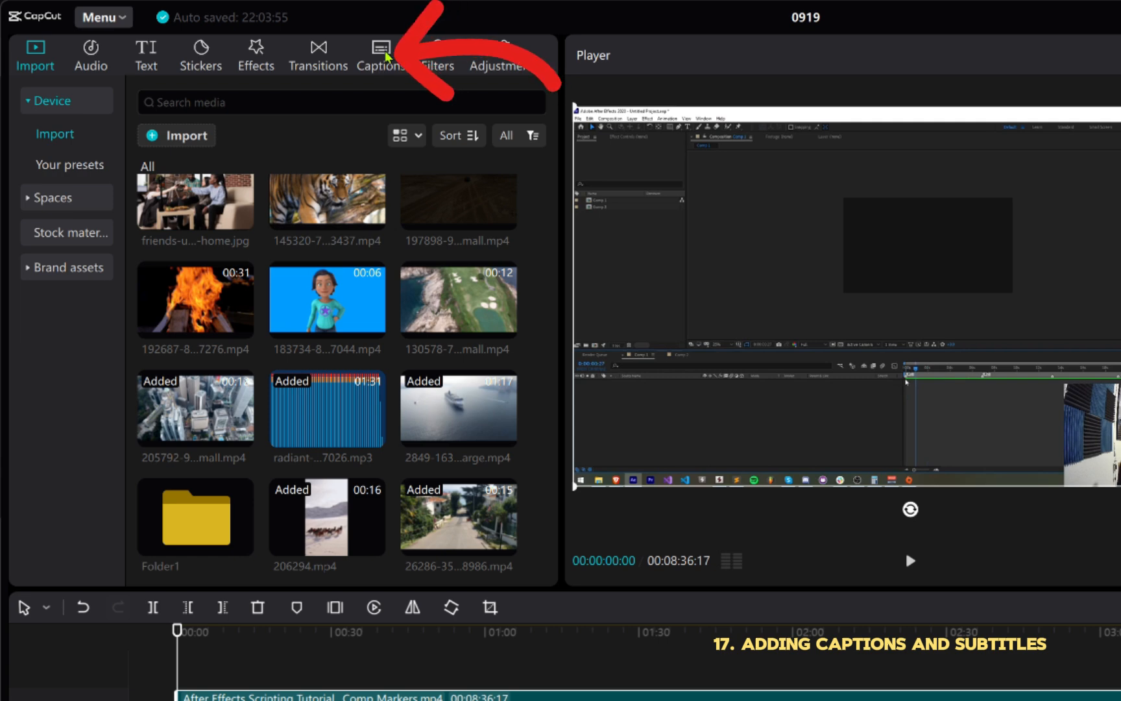
left_click(383, 57)
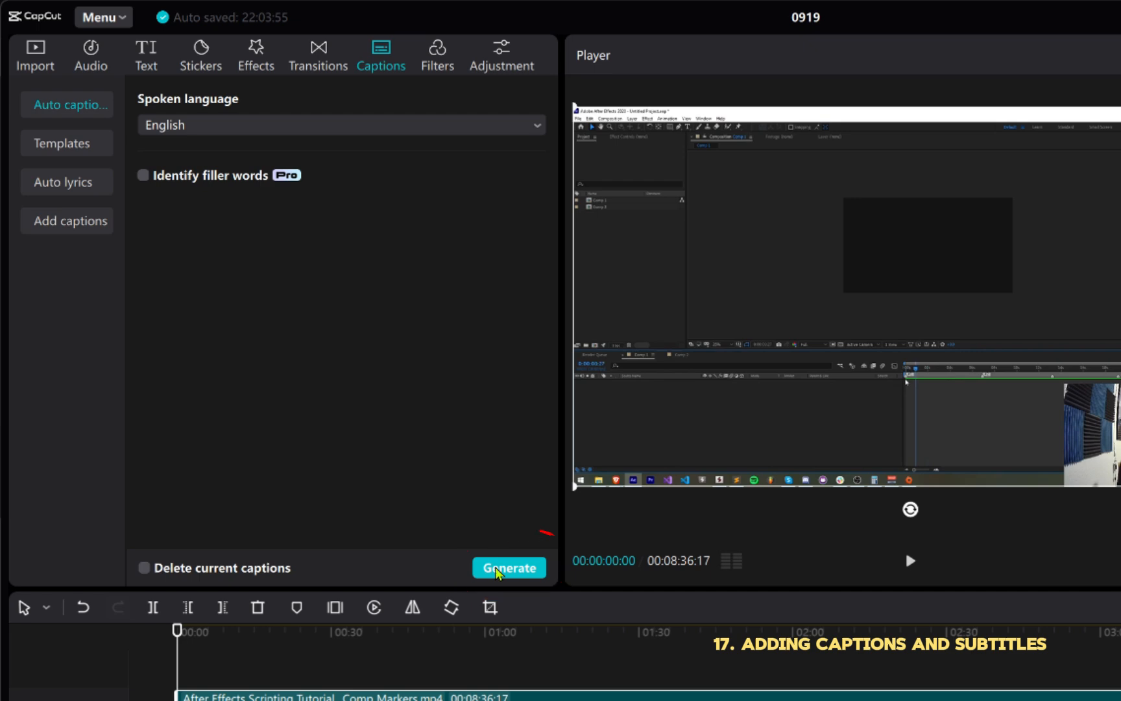
key("space")
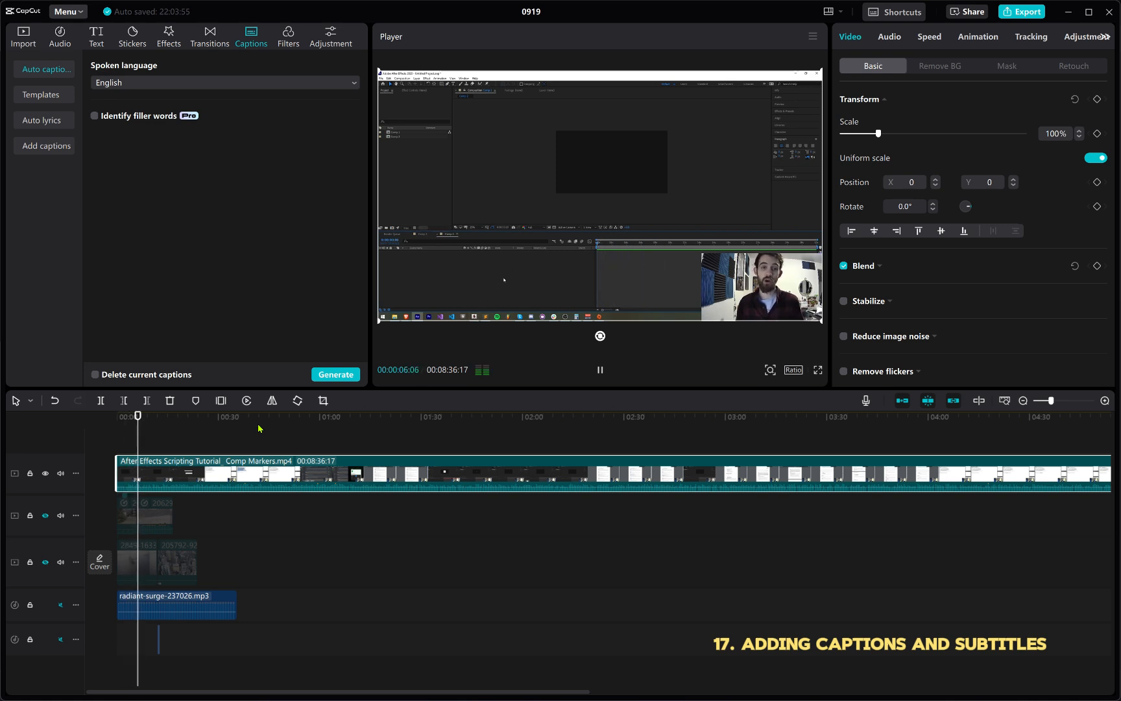
key("space")
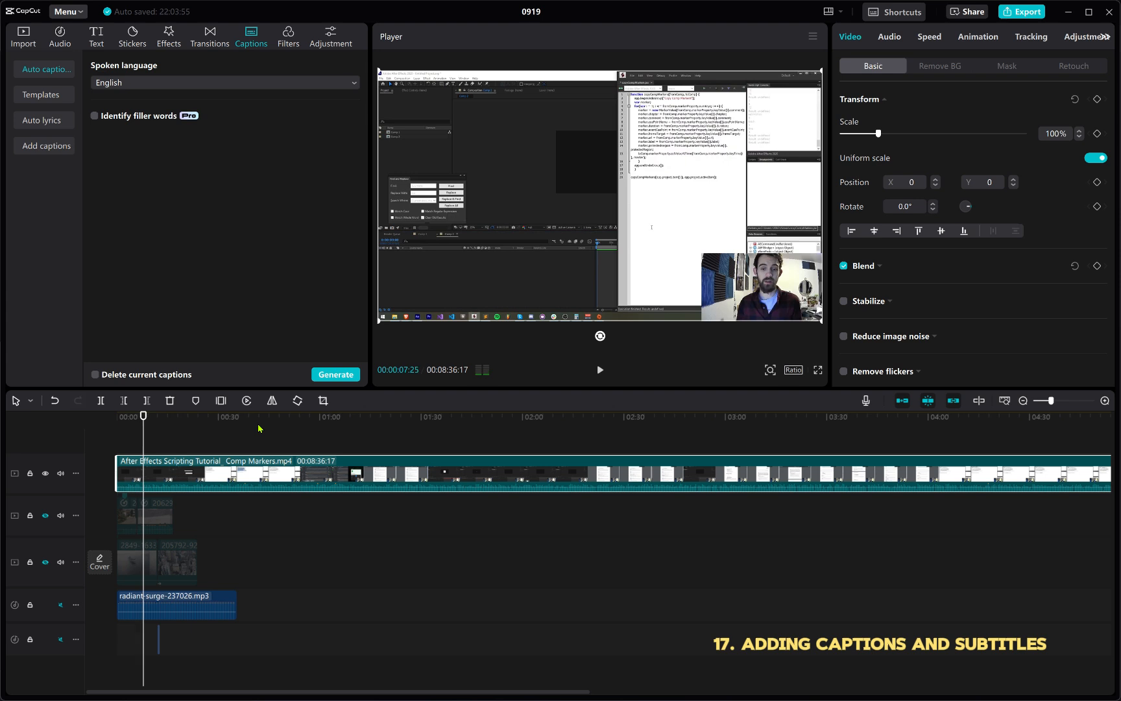
left_click_drag(150, 422, 117, 419)
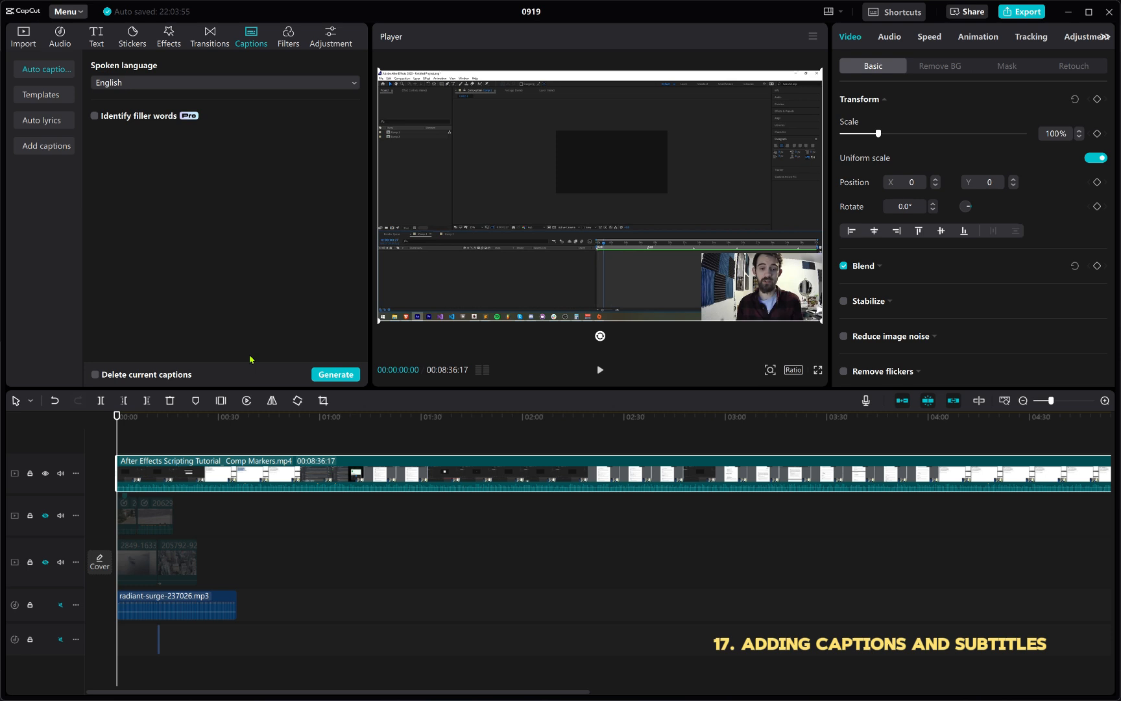
left_click(331, 379)
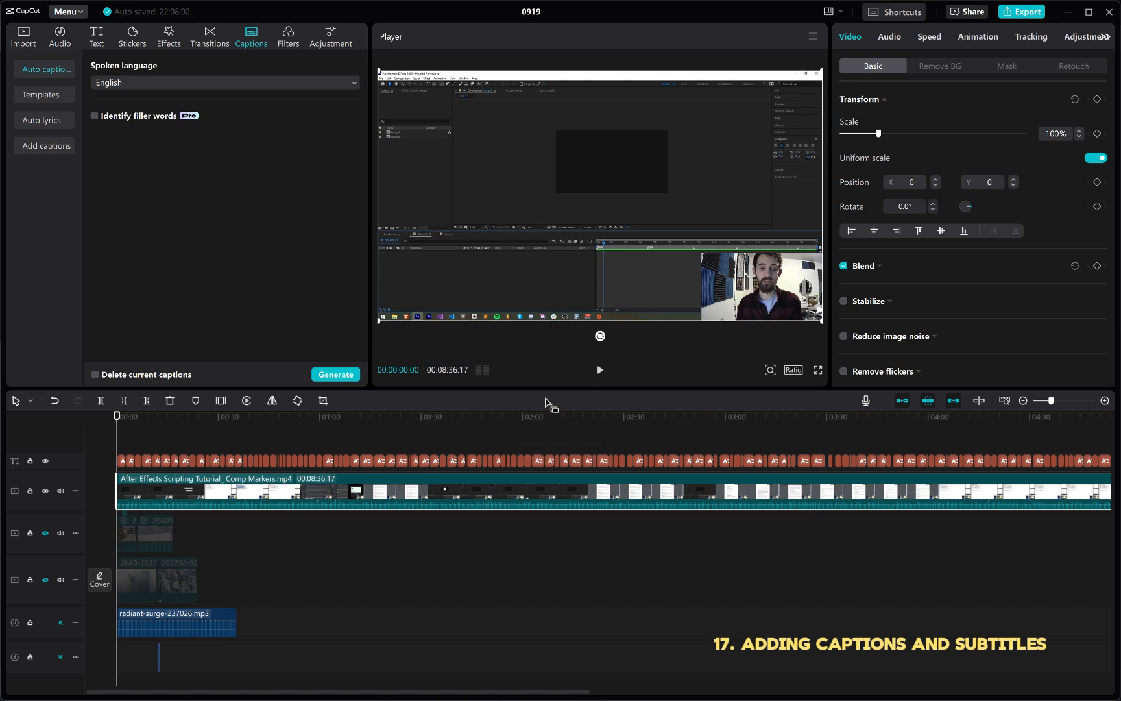
Examine the generated captions along the timeline and play the opening seconds to check them against the speech.
scroll(139, 463, "up", 6)
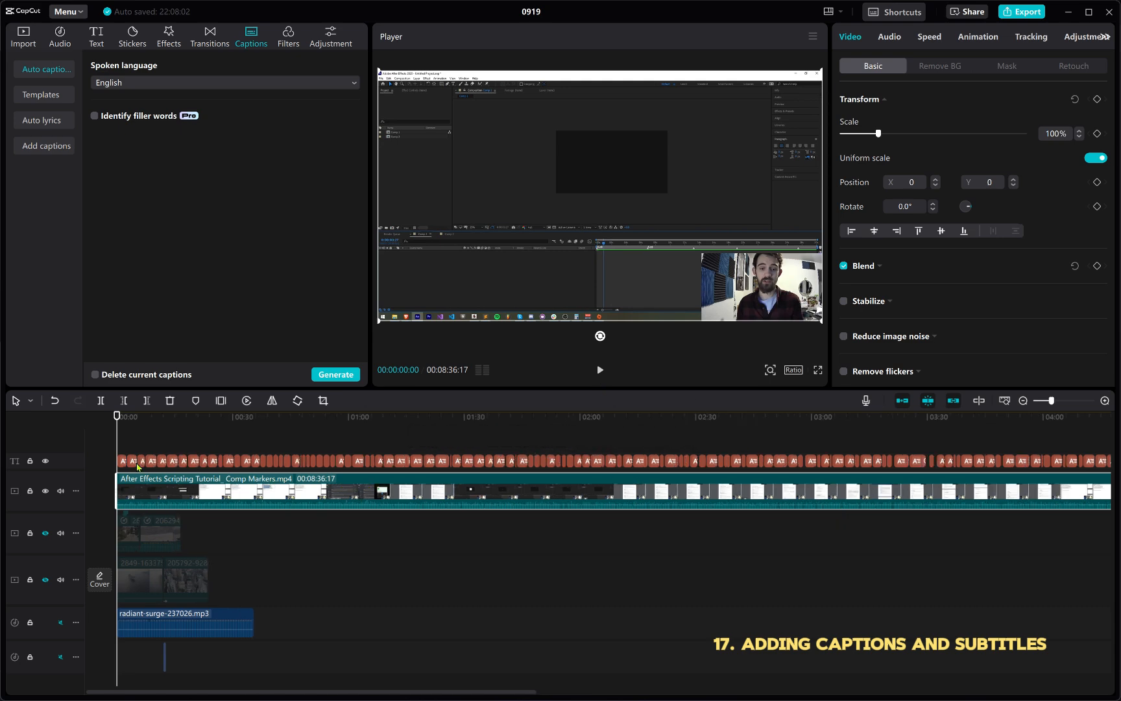
scroll(137, 466, "up", 1)
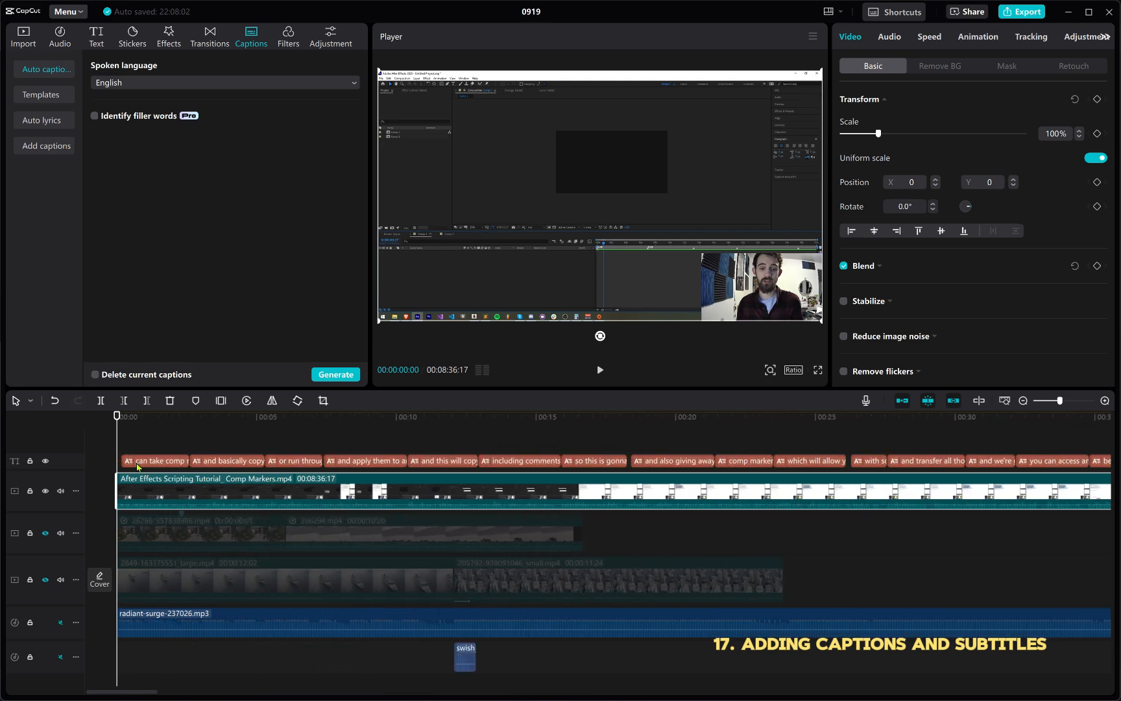
scroll(138, 466, "up", 1)
scroll(138, 466, "up", 3)
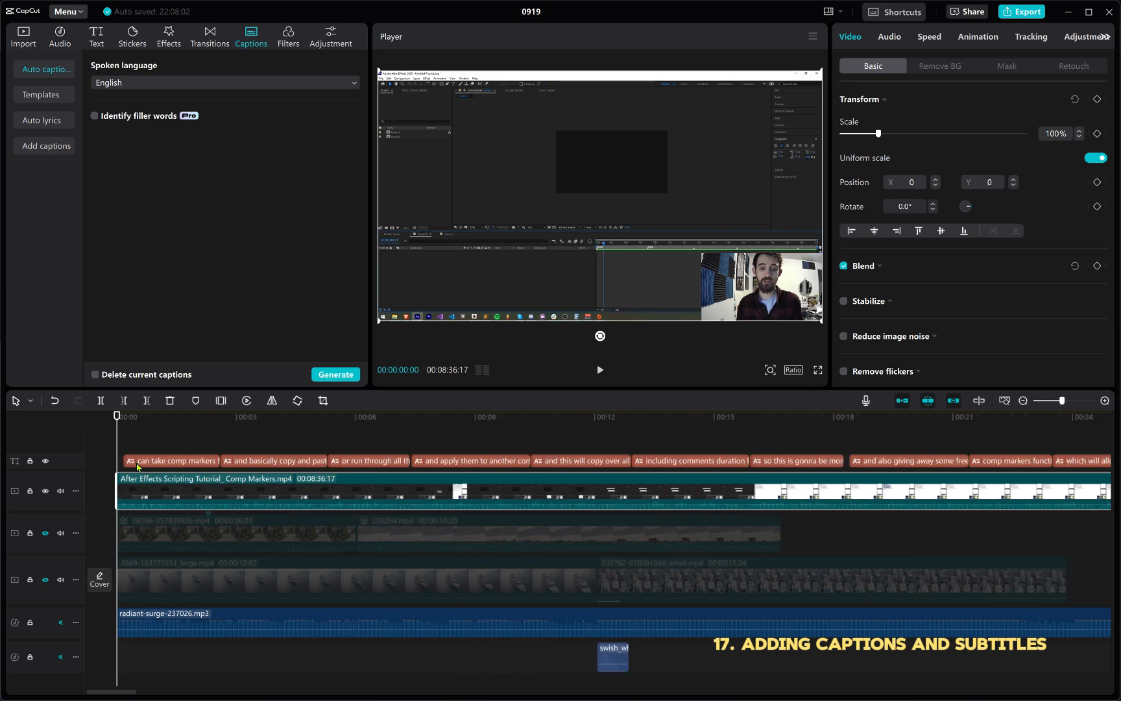
scroll(137, 465, "up", 2)
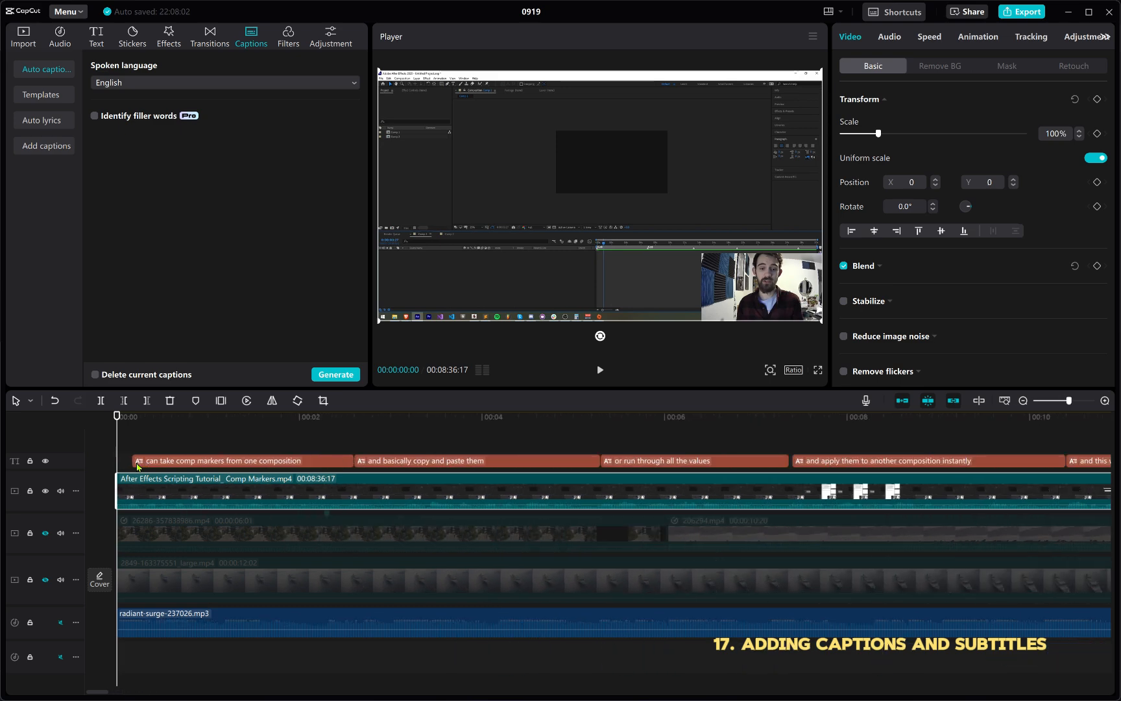
scroll(137, 467, "down", 3)
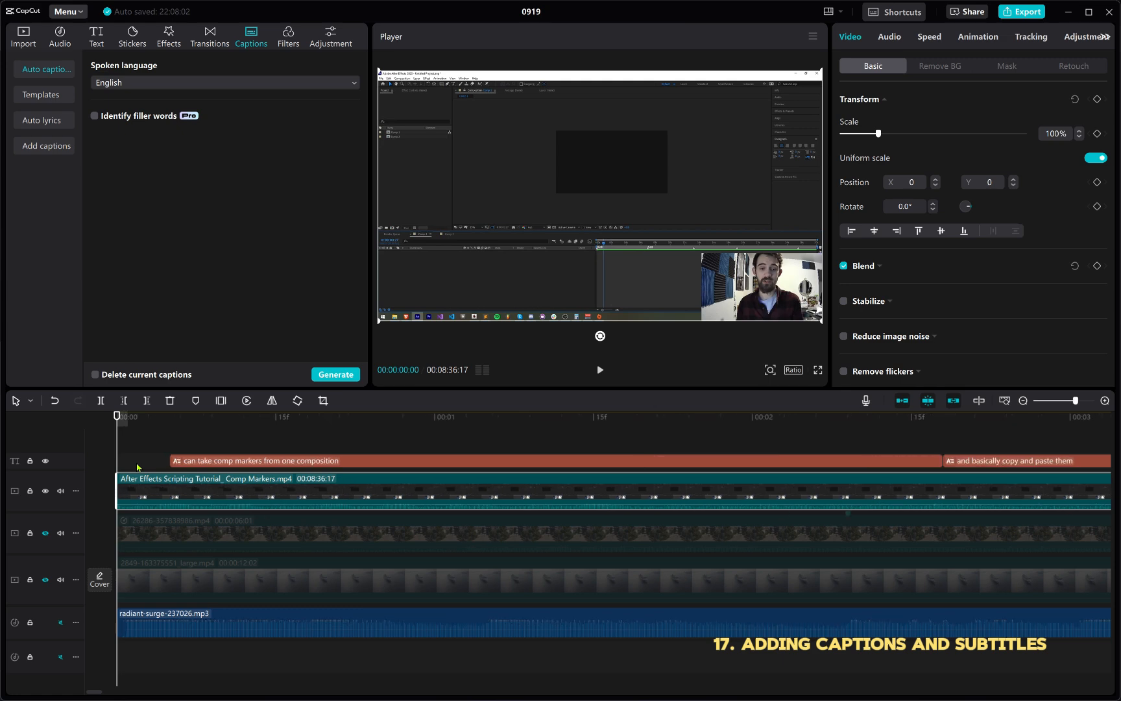
scroll(209, 489, "down", 1)
scroll(208, 488, "up", 5)
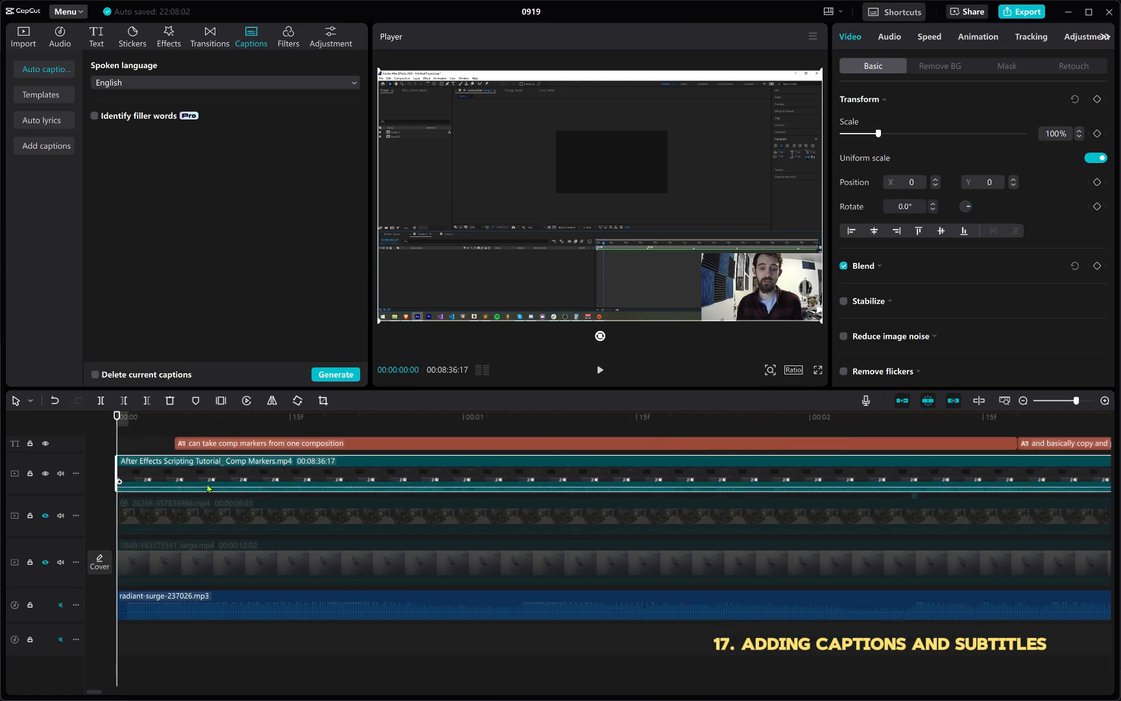
scroll(209, 489, "down", 3)
scroll(208, 489, "up", 4)
scroll(208, 489, "up", 2)
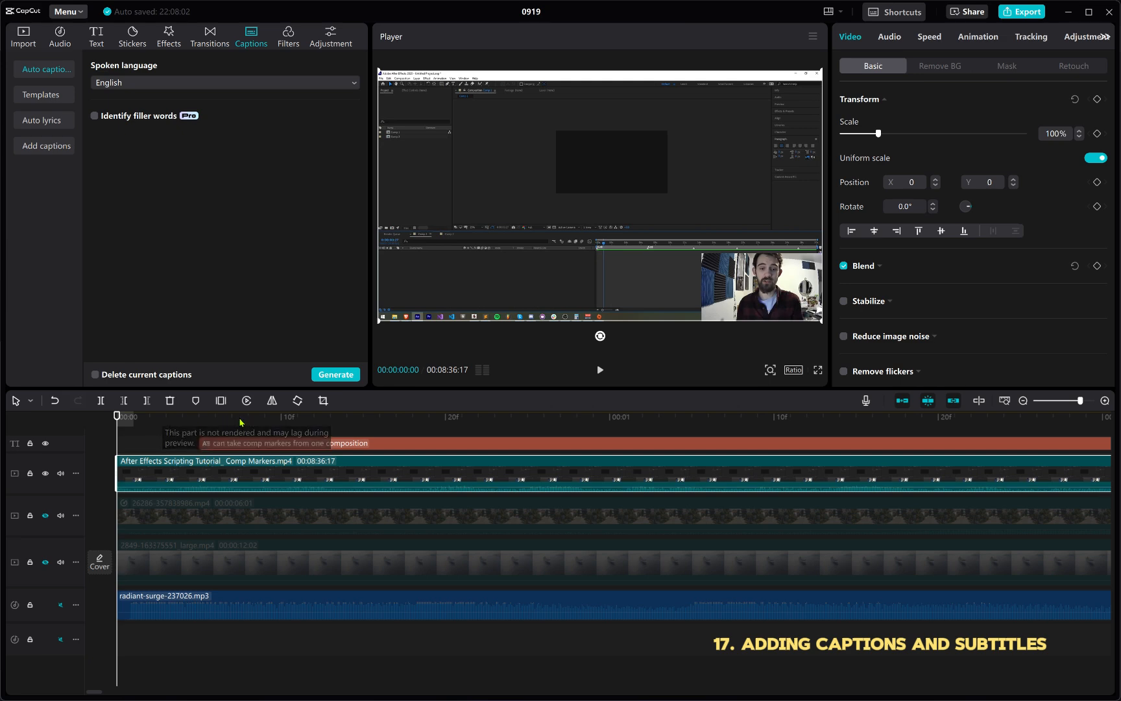
scroll(208, 489, "down", 3)
scroll(208, 489, "down", 3)
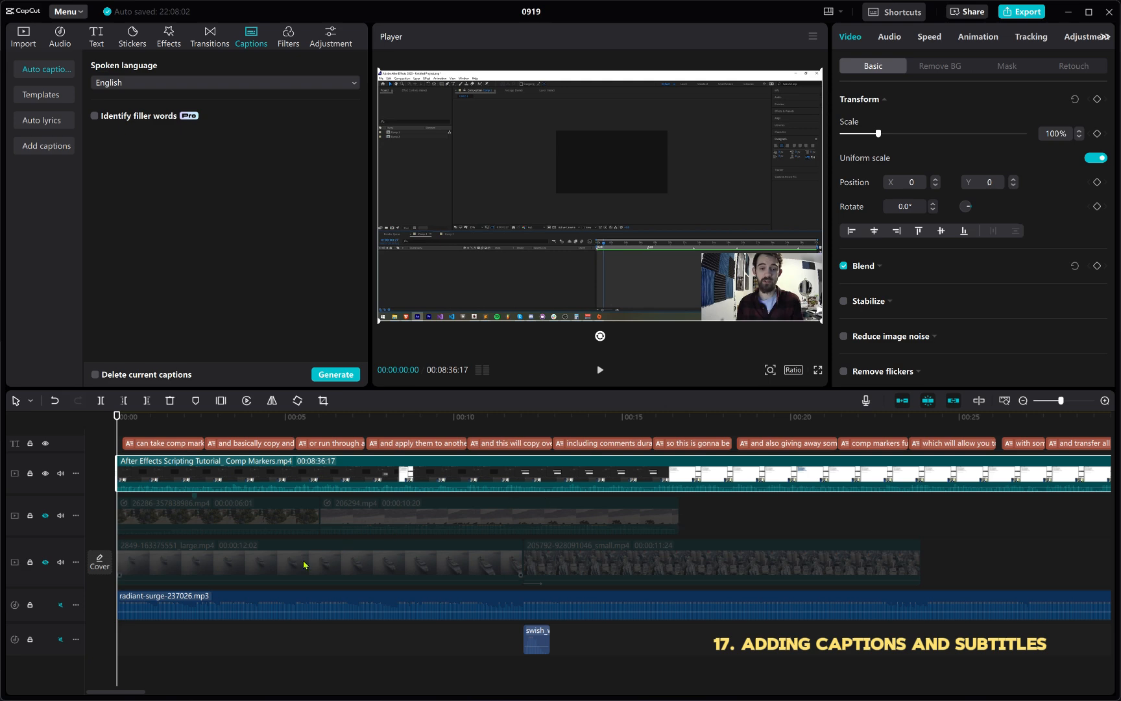
key("space")
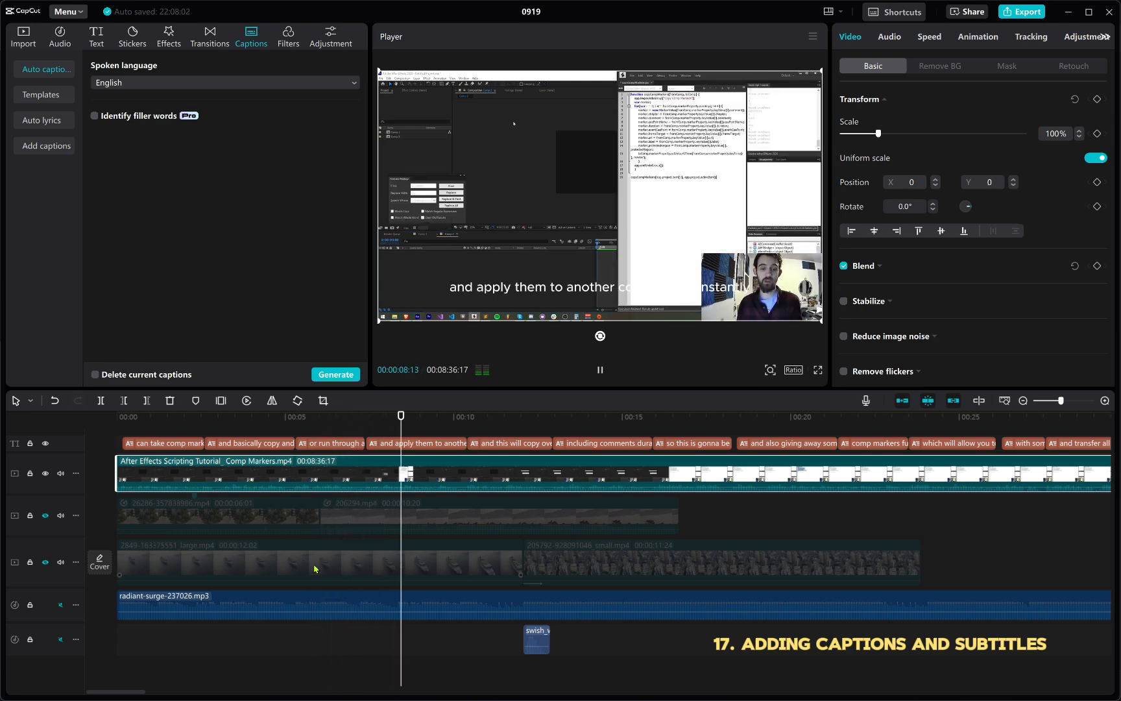
key("space")
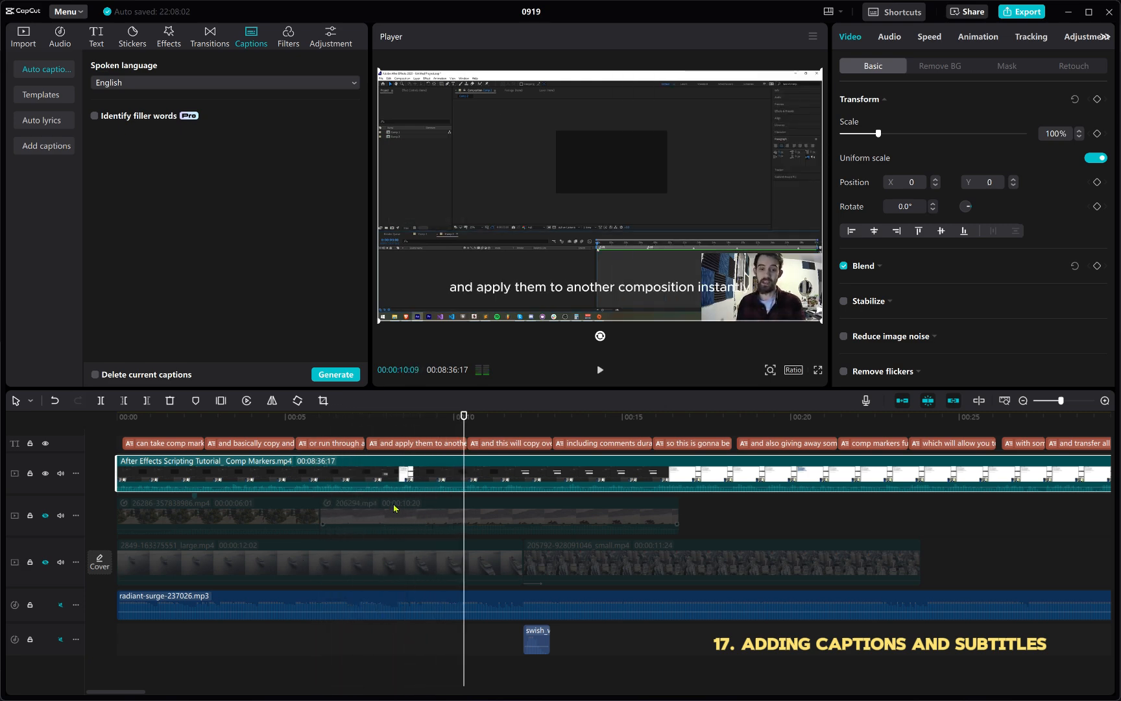
Place the playhead on the first caption at 00:00:00:26 and select the first eight captions on the caption track.
scroll(395, 519, "down", 6)
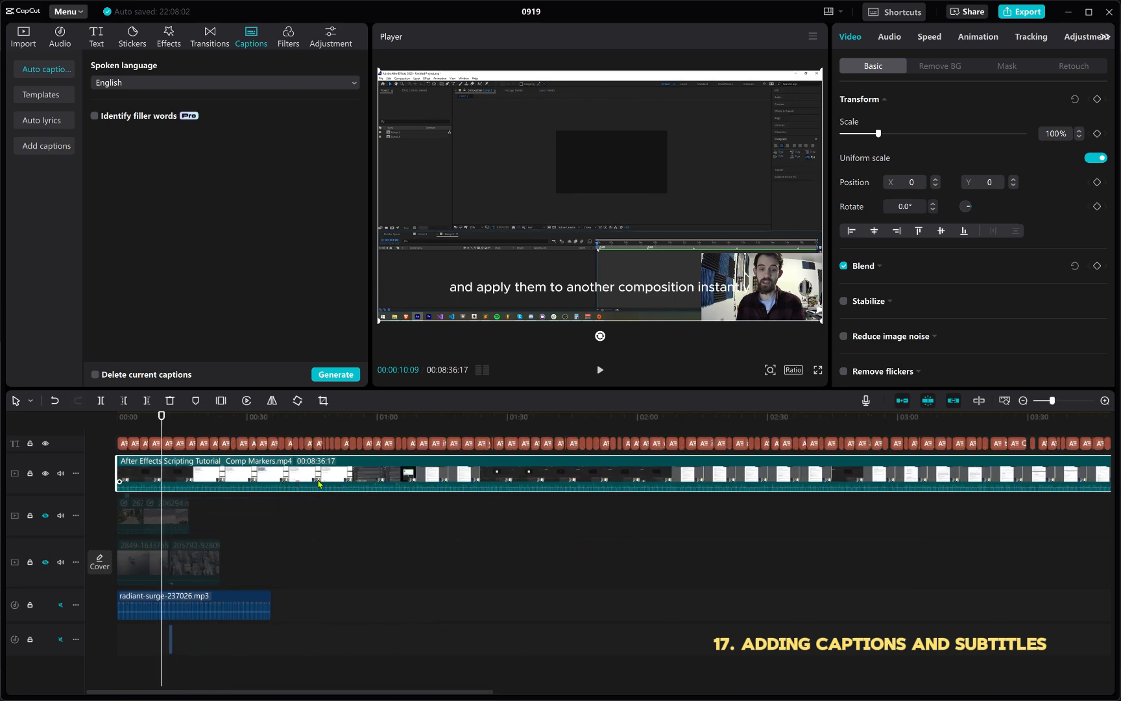
scroll(317, 481, "down", 2)
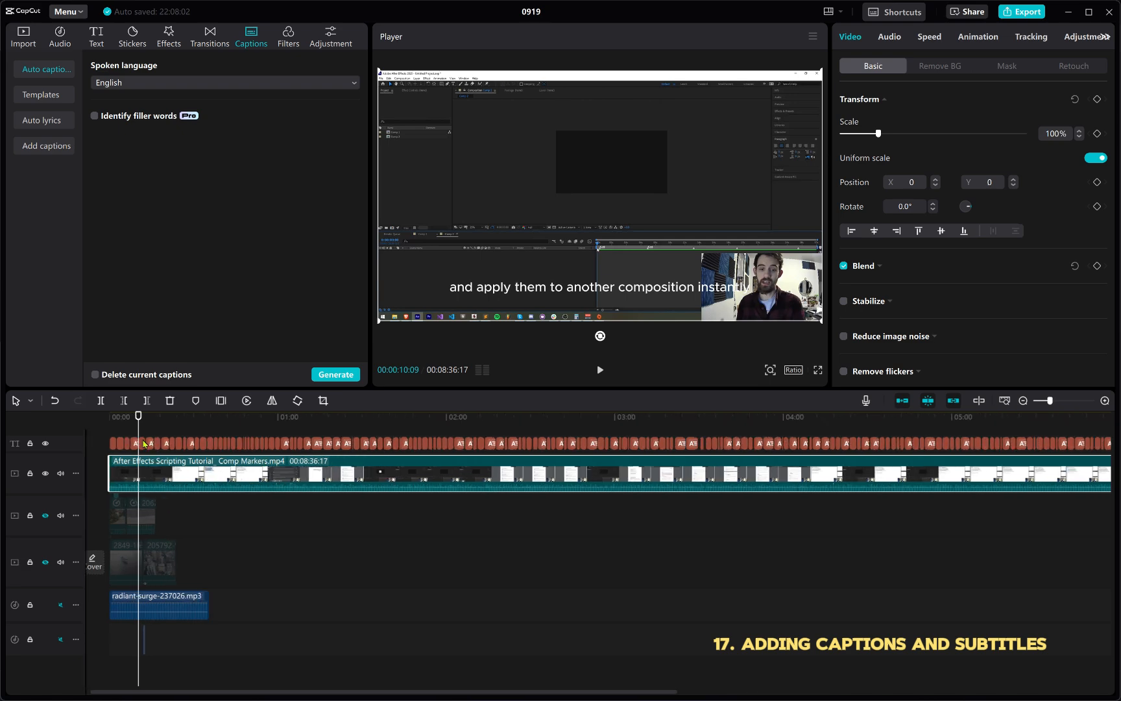
scroll(144, 444, "up", 5)
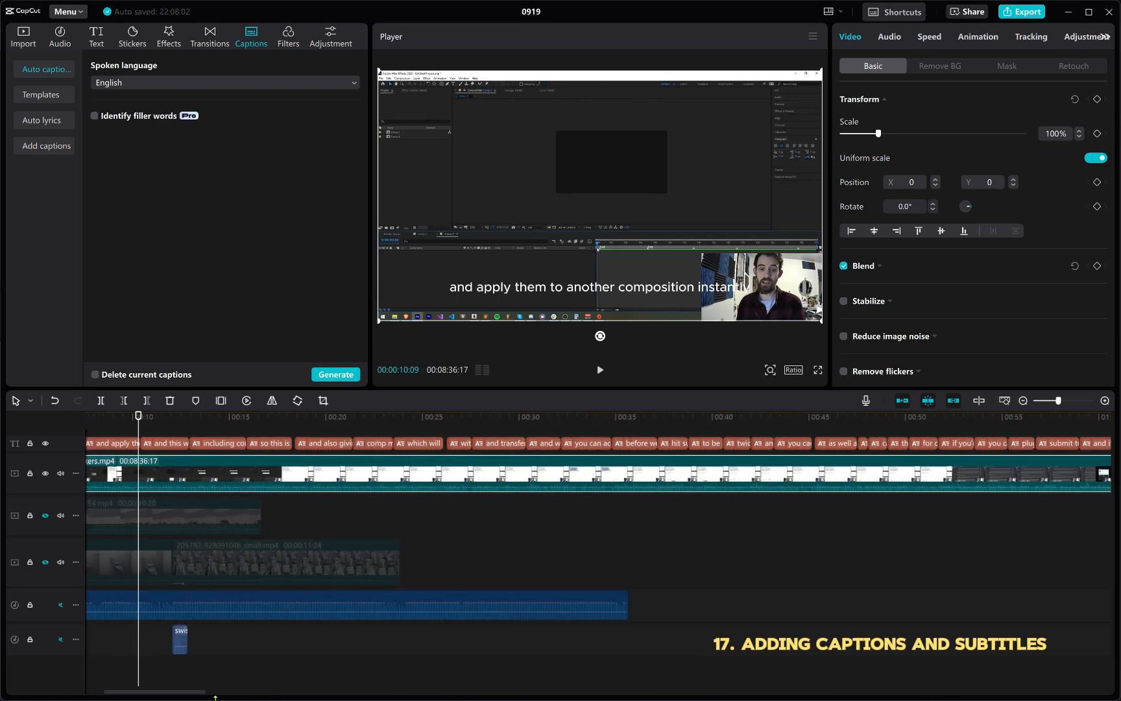
left_click_drag(195, 693, 130, 679)
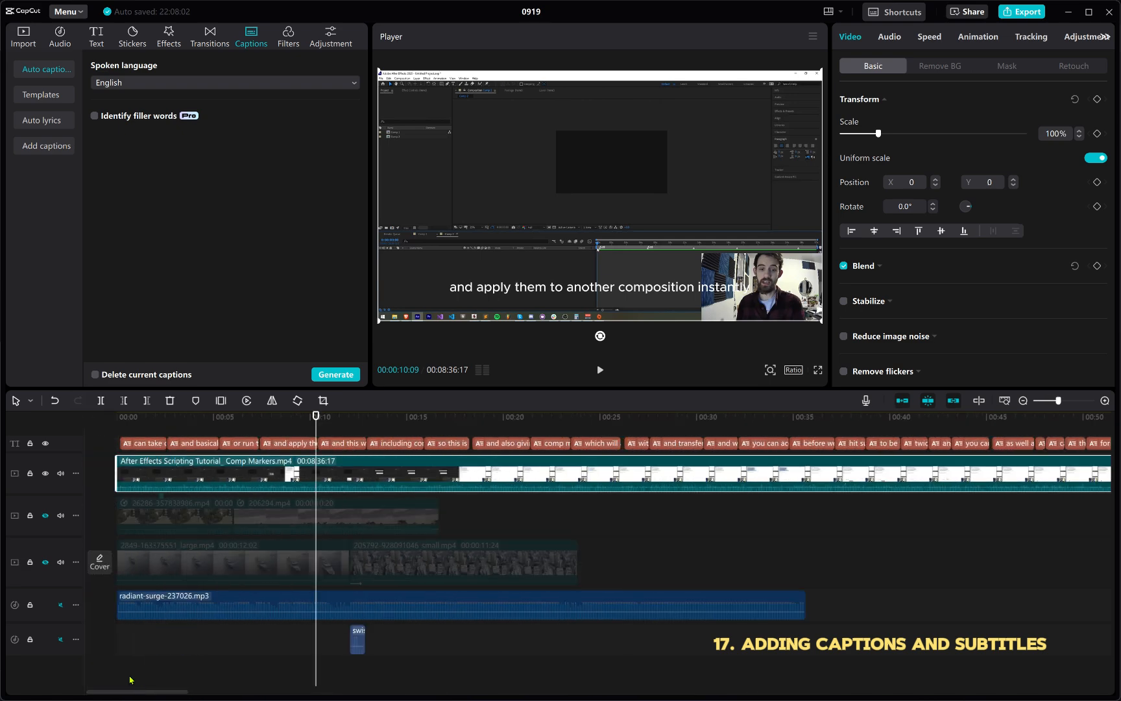
left_click(135, 422)
scroll(113, 458, "up", 1)
left_click_drag(123, 459, 502, 477)
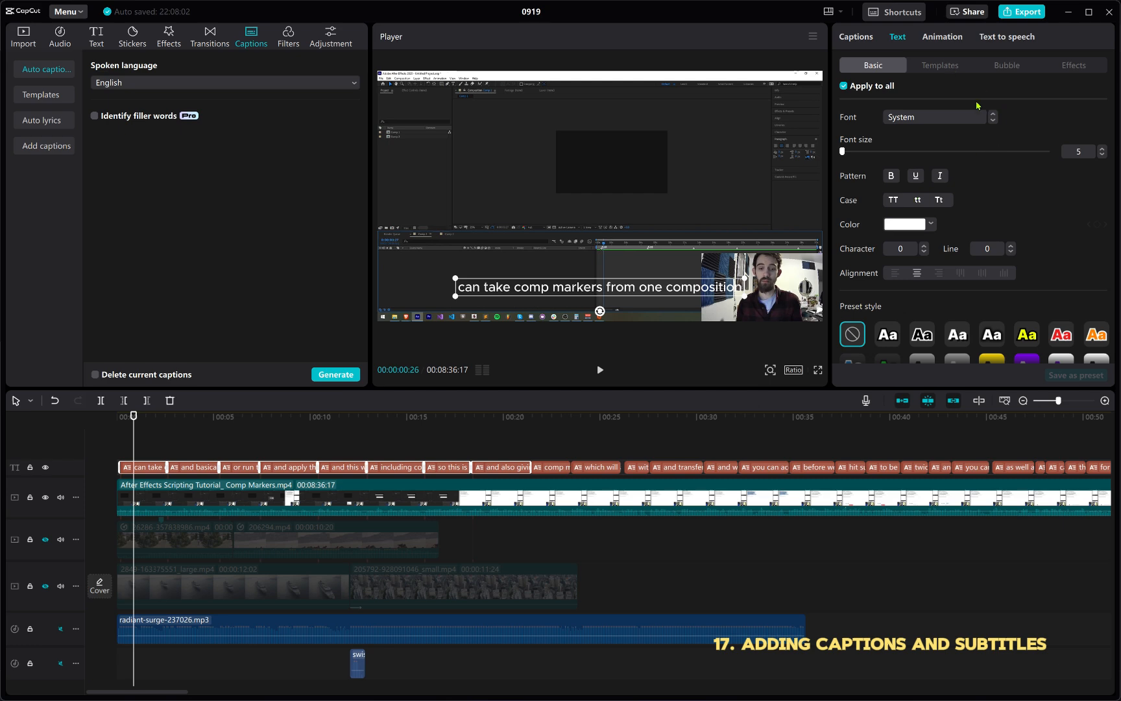
Try several text templates on all captions, keep the glowing orange "brown" one and stop its preview playback.
left_click(937, 73)
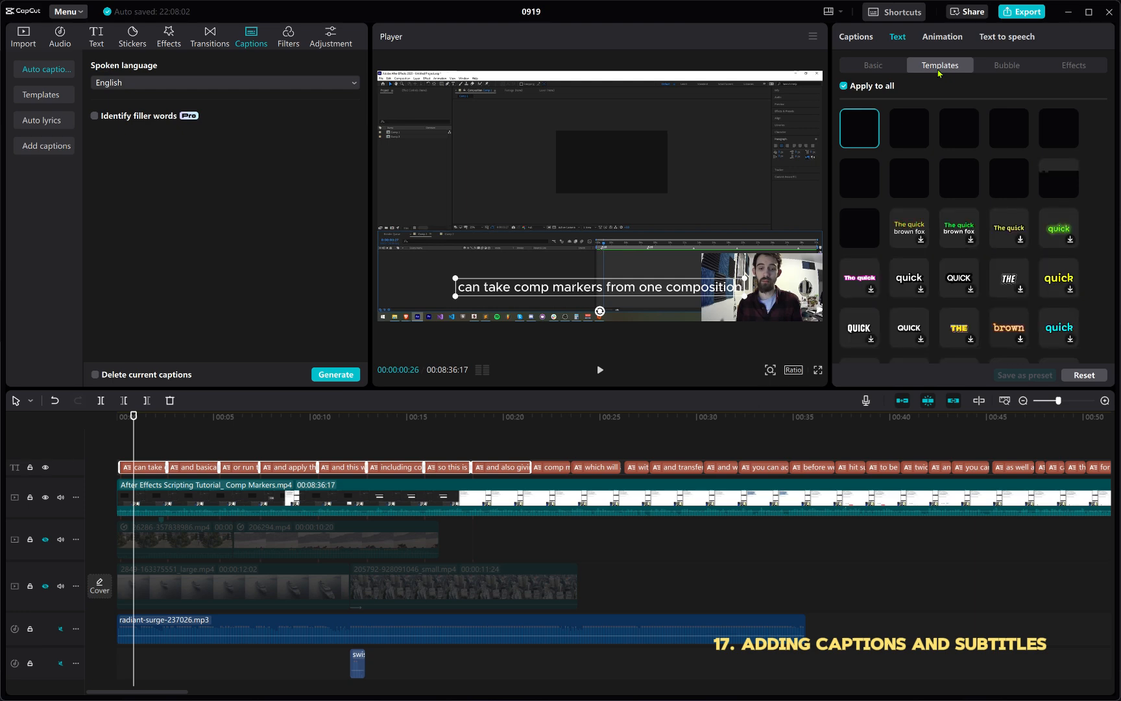
left_click(966, 122)
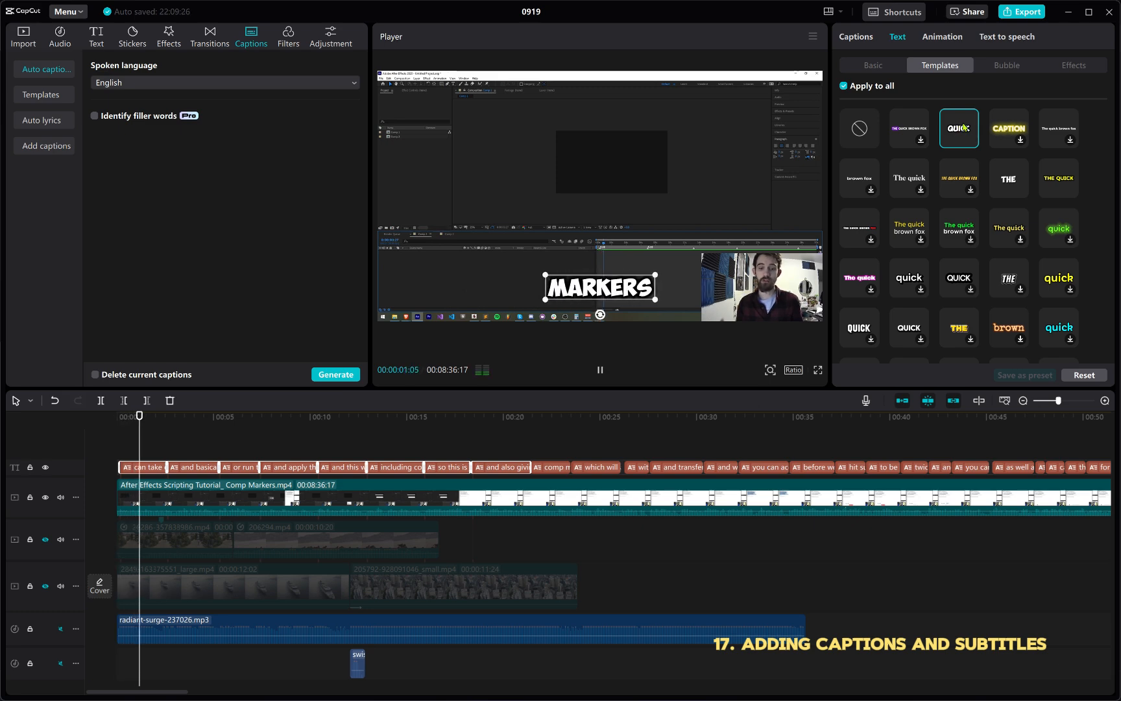
left_click(962, 181)
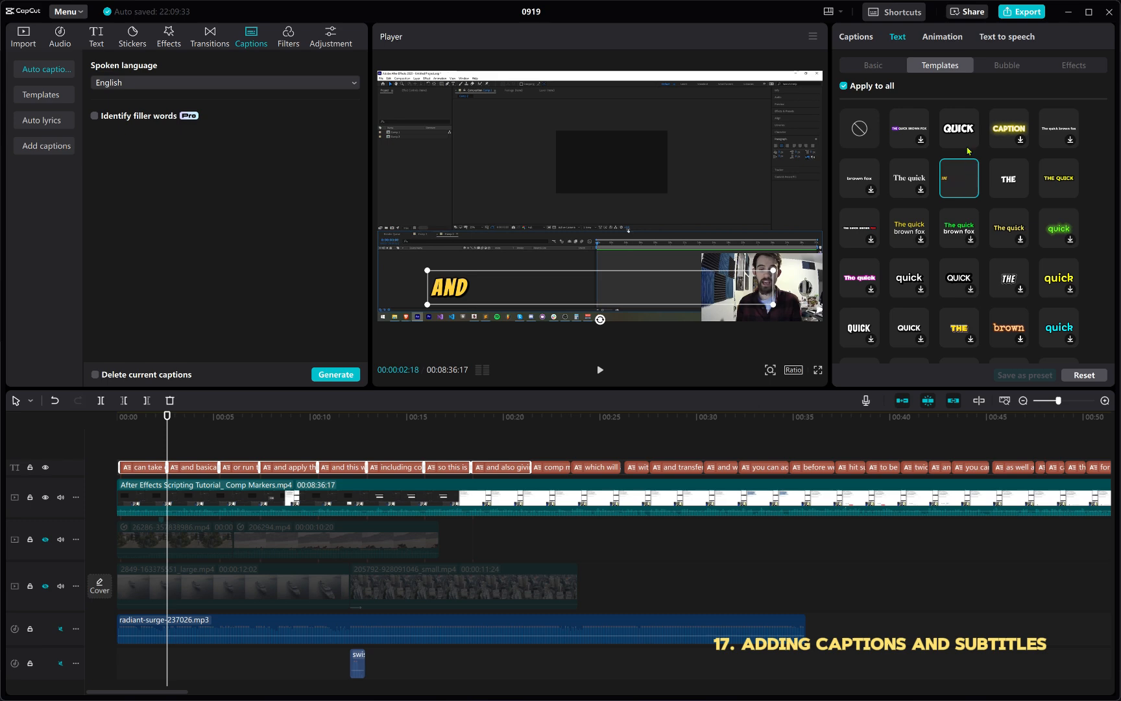
left_click(1060, 182)
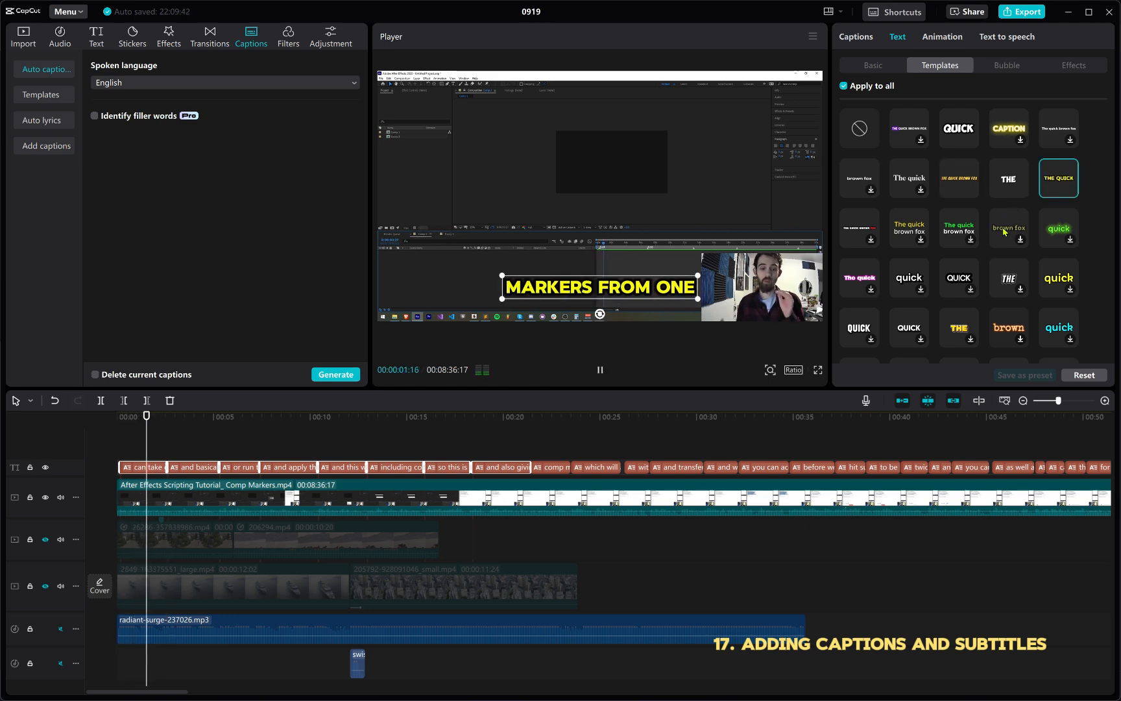
scroll(944, 240, "down", 3)
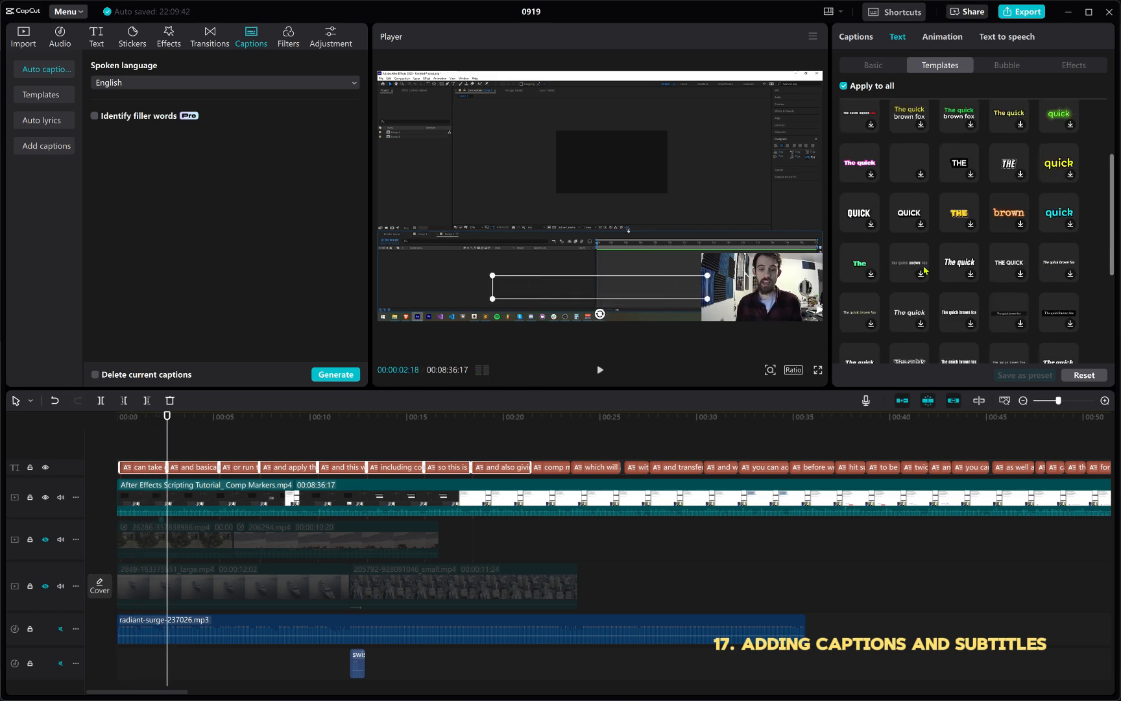
left_click(959, 210)
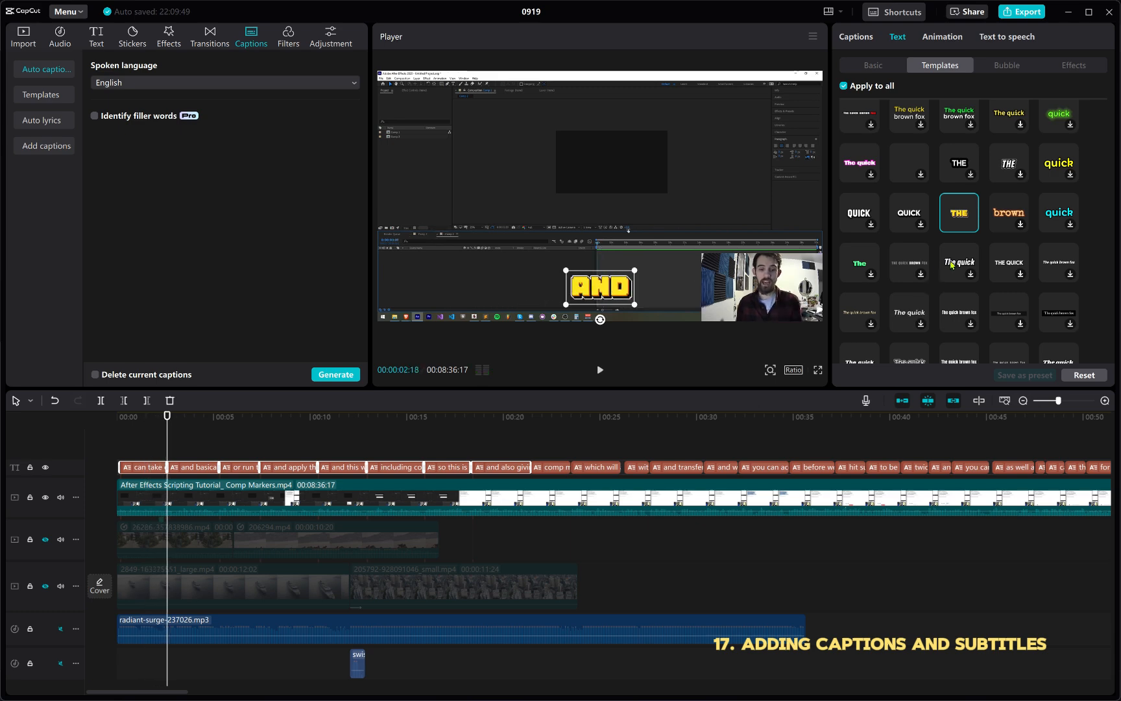
left_click(1002, 227)
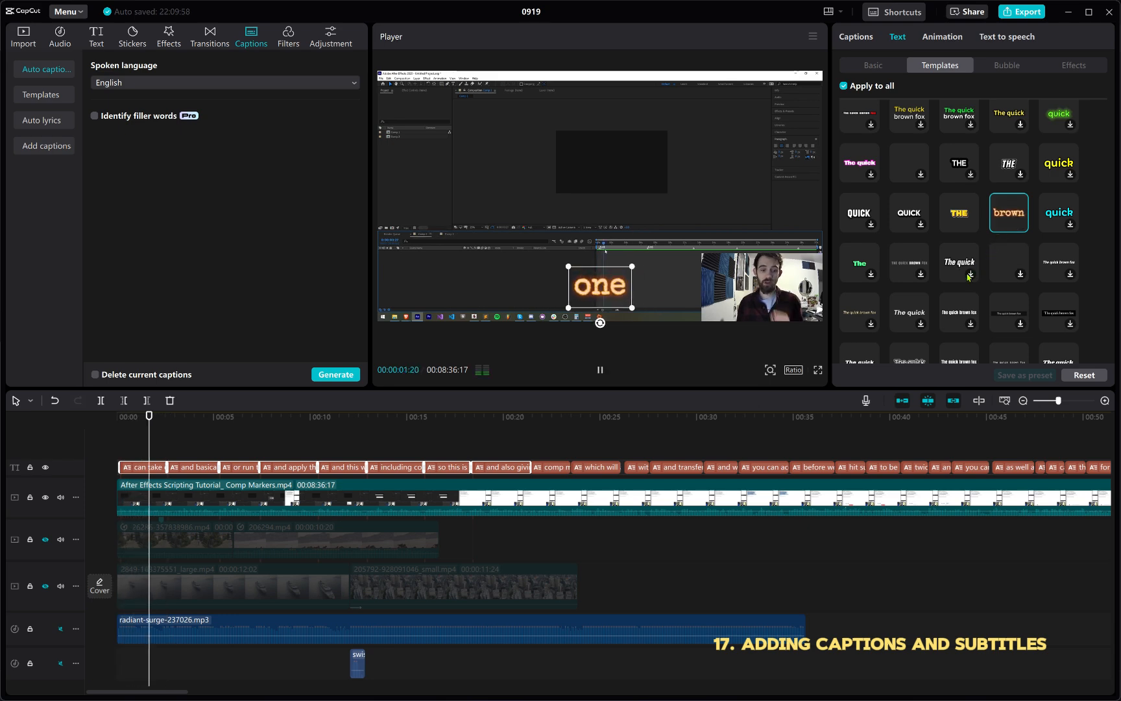
key("space")
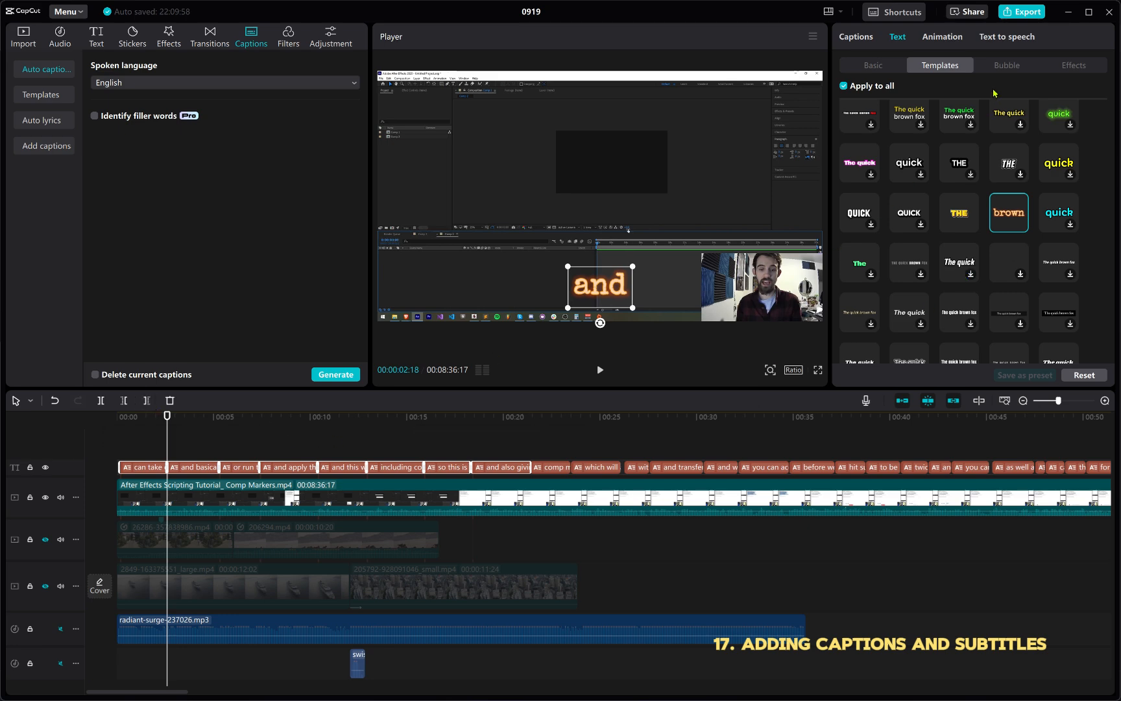
Look through the bubble and effect styles available for the captions and briefly play the video.
left_click(1004, 72)
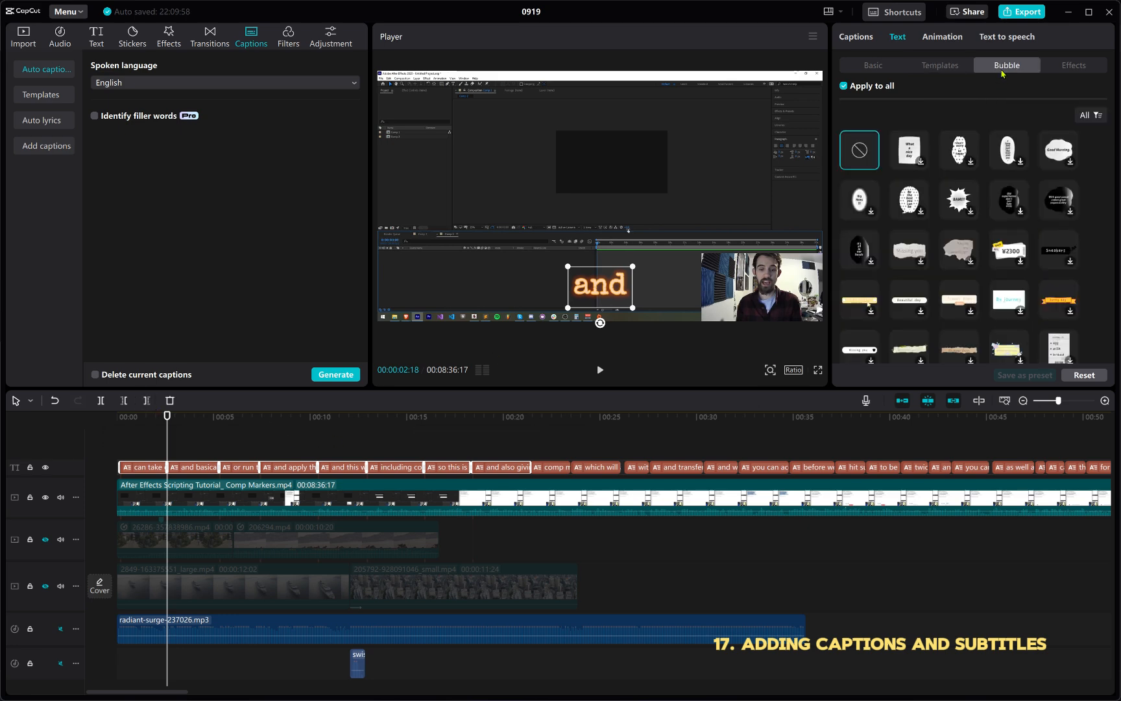
left_click(1069, 68)
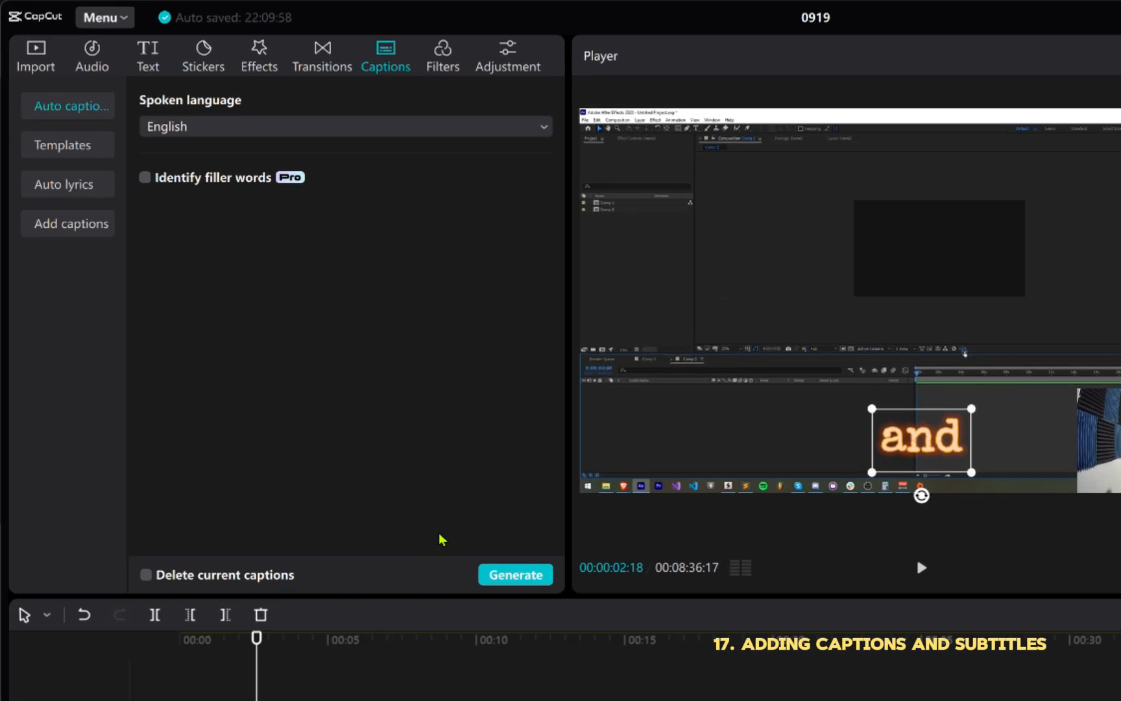
key("space")
key("space")
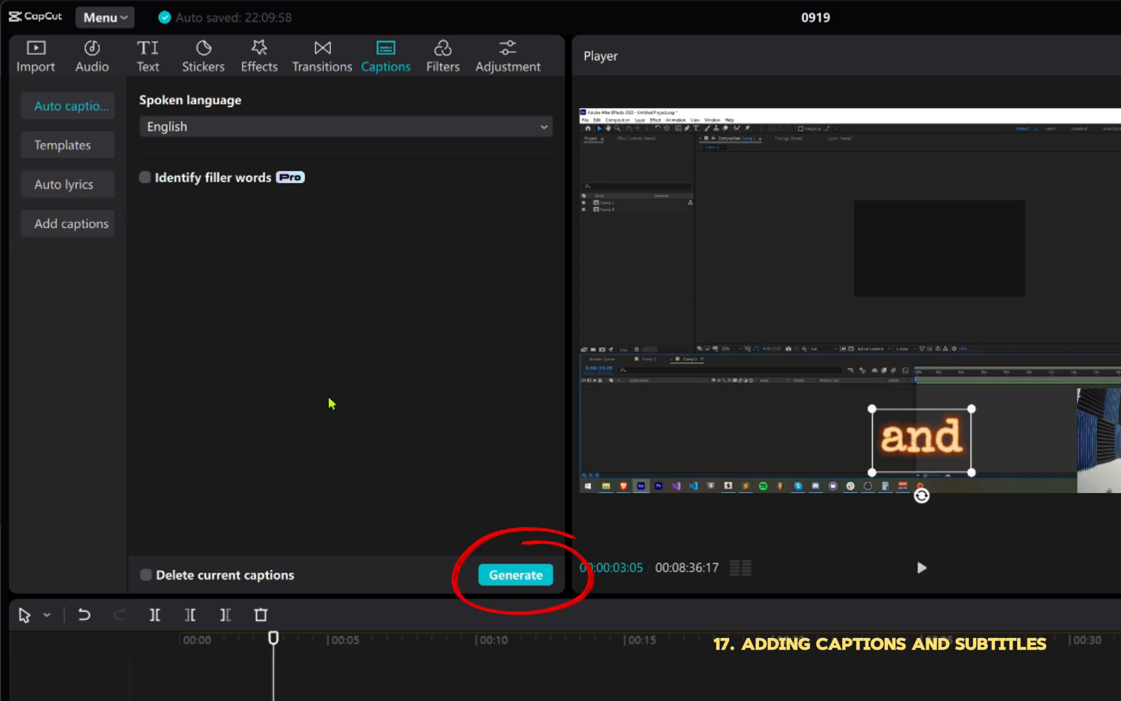
View the auto lyrics options and the import options for existing caption files.
left_click(91, 187)
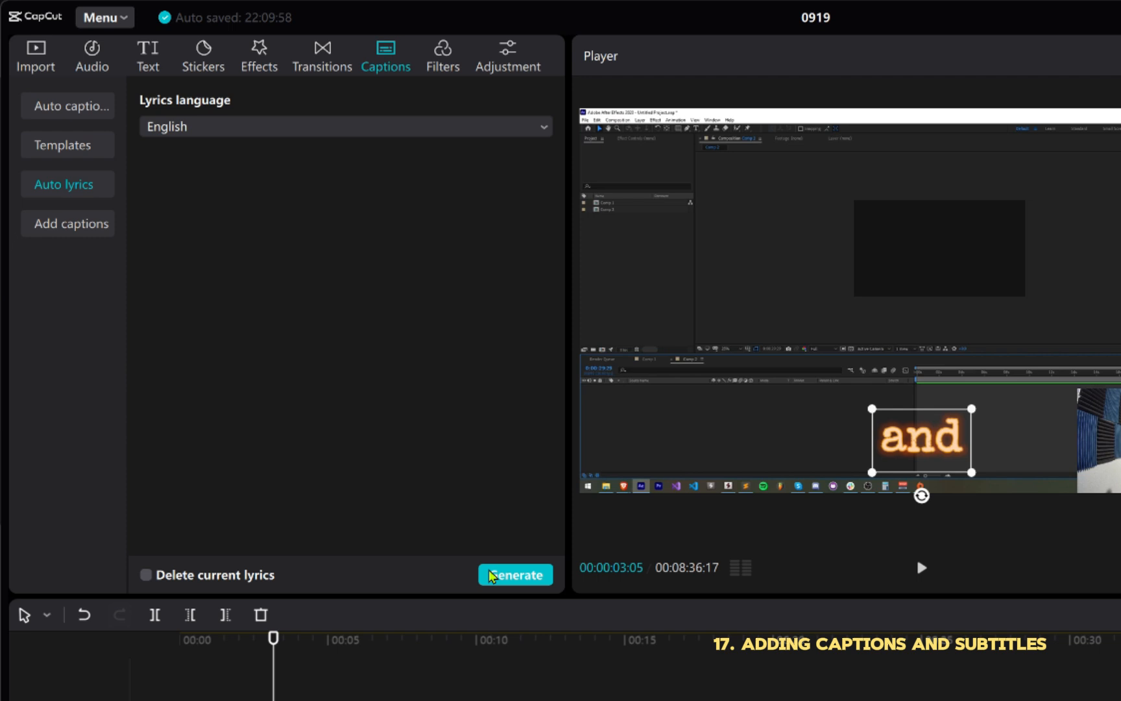
left_click(98, 234)
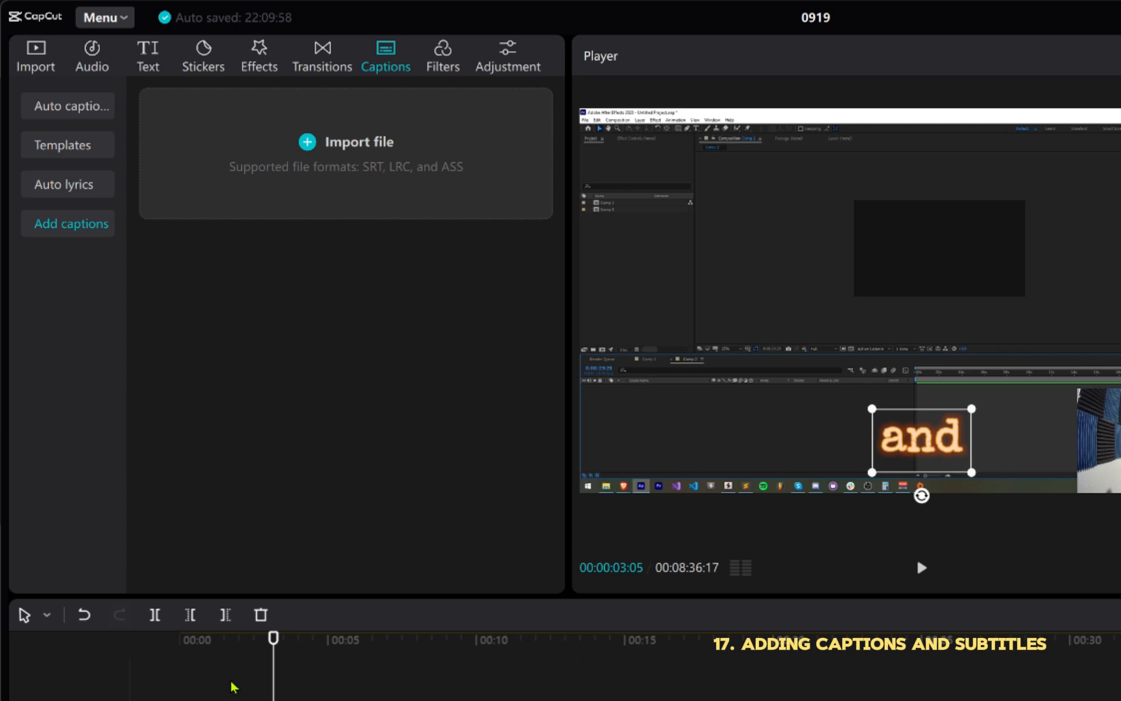
left_click_drag(268, 649, 330, 695)
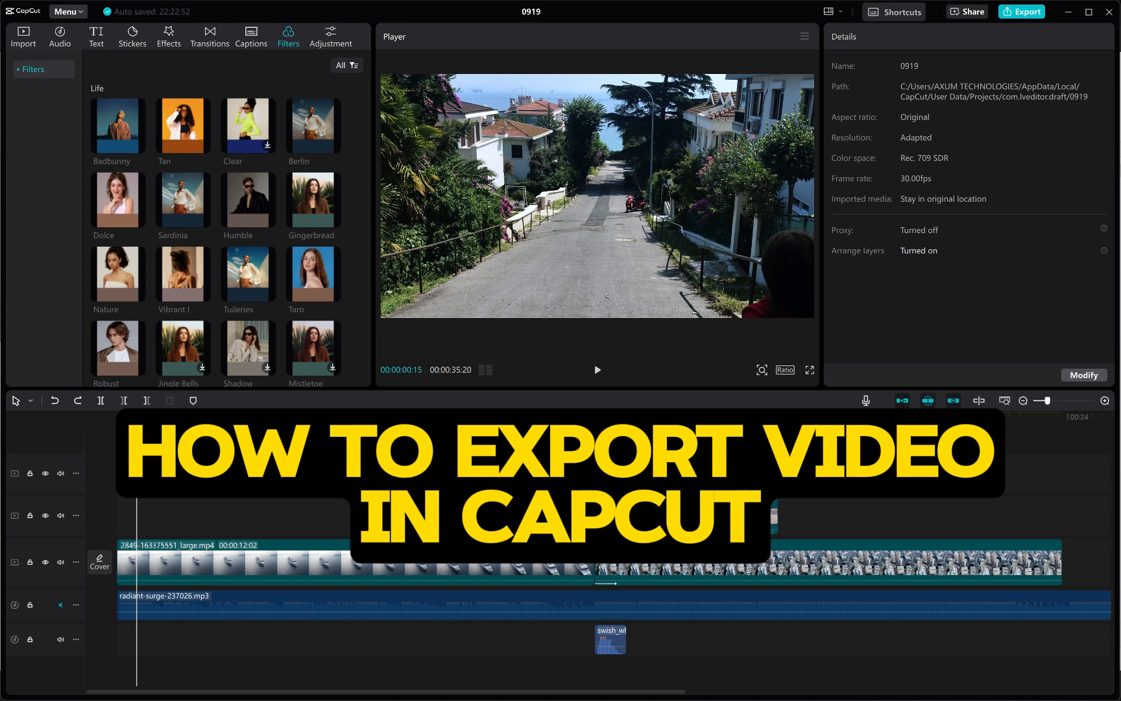
Review the opening street clip by scrubbing through it and playing it from 00:00:03:06.
left_click(167, 419)
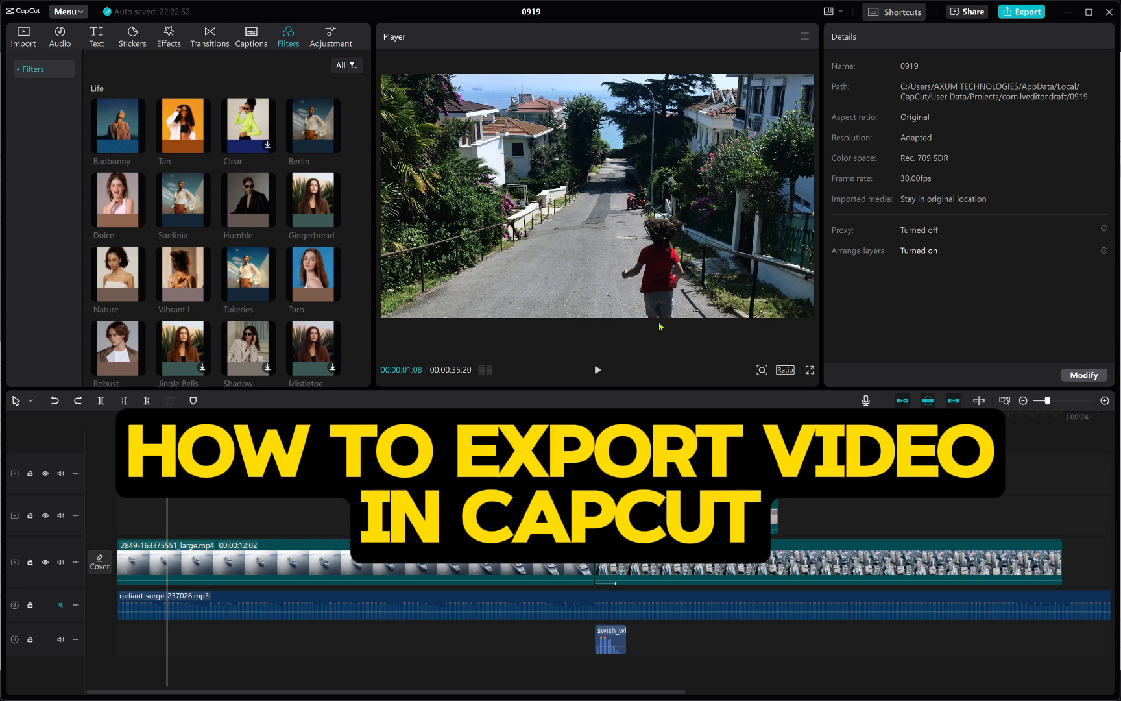
left_click(417, 418)
left_click(342, 434)
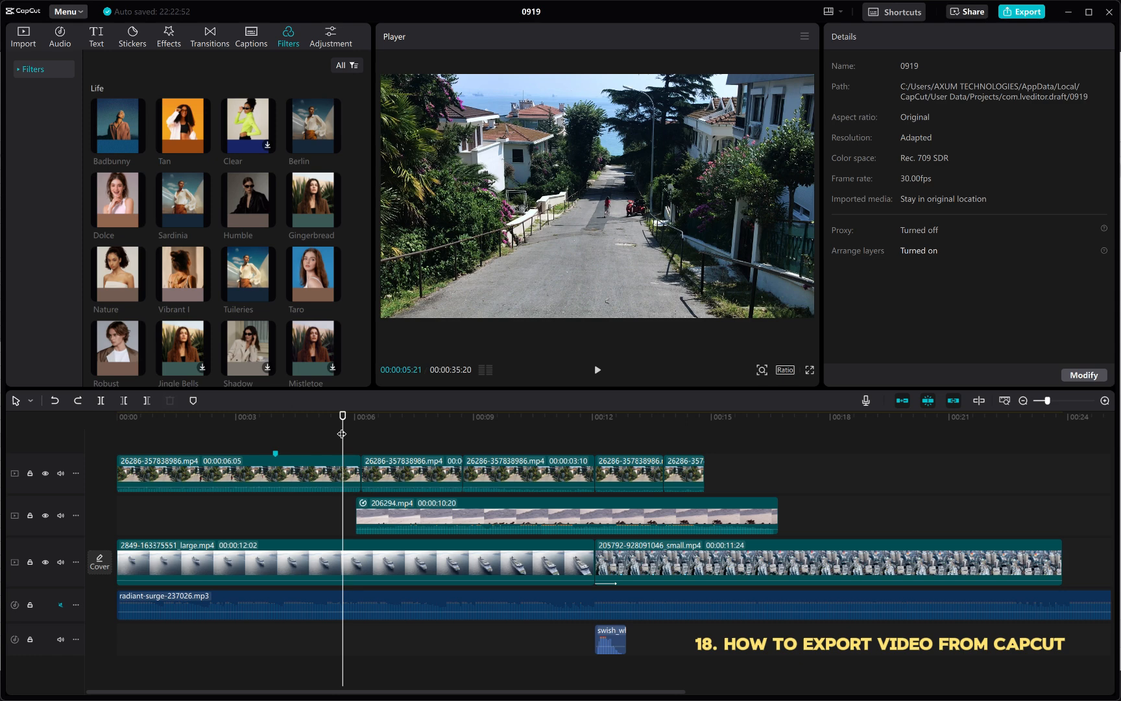
left_click_drag(343, 429, 243, 443)
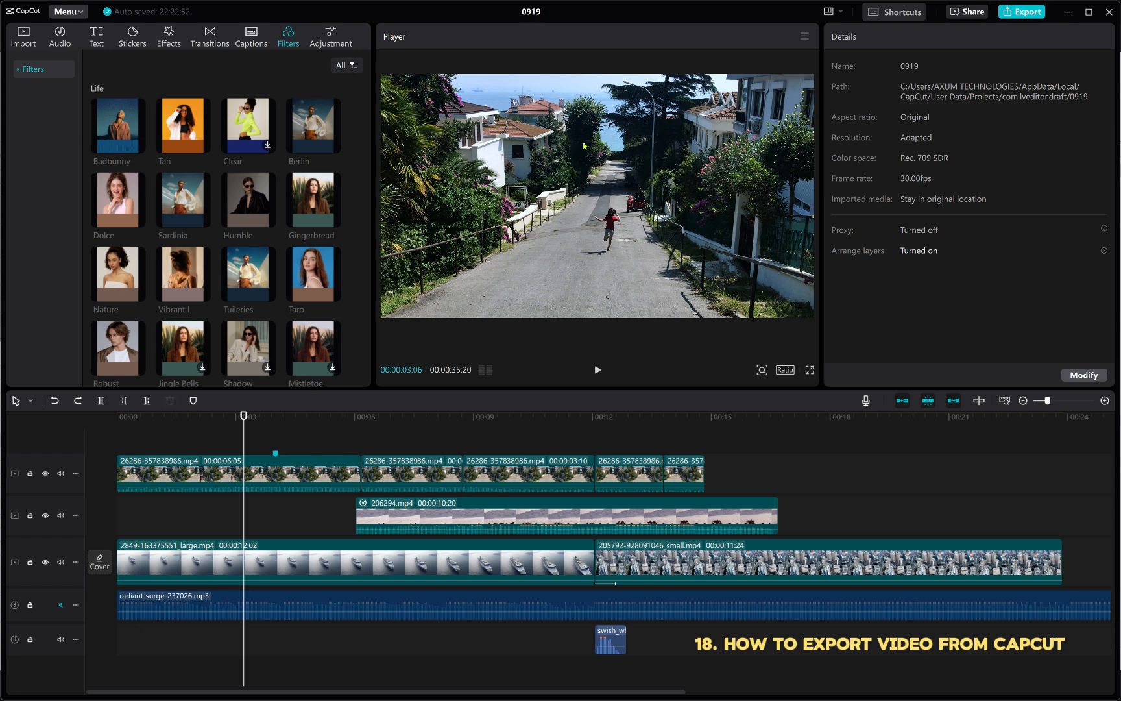
key("space")
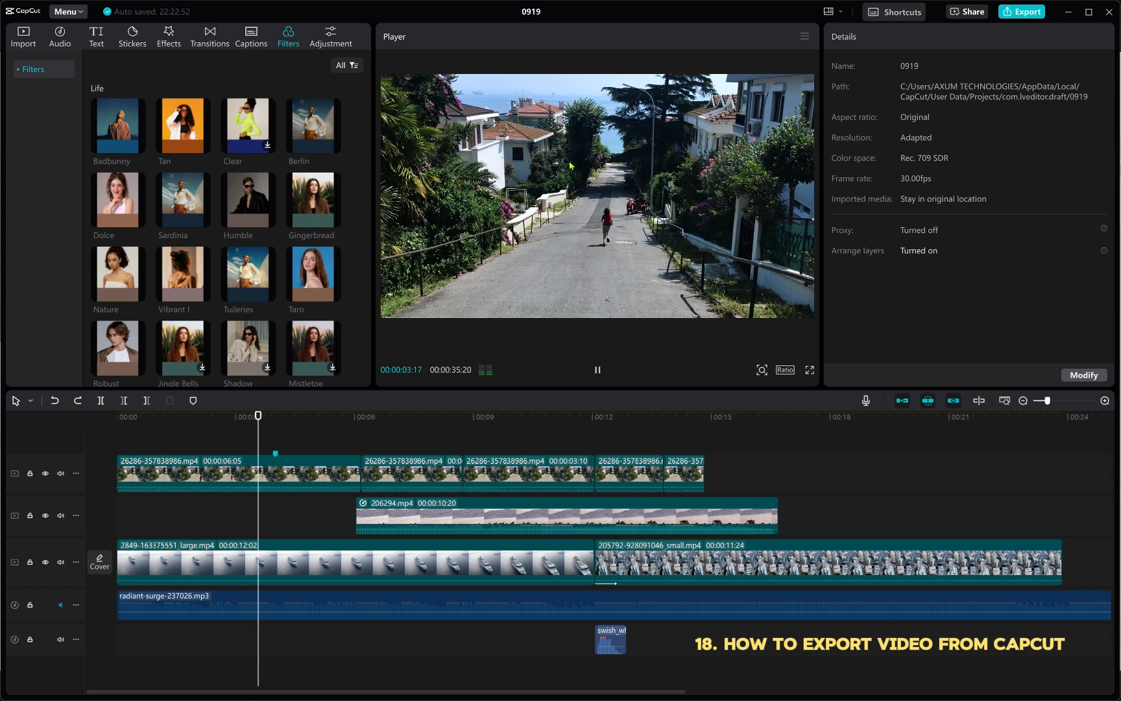
key("space")
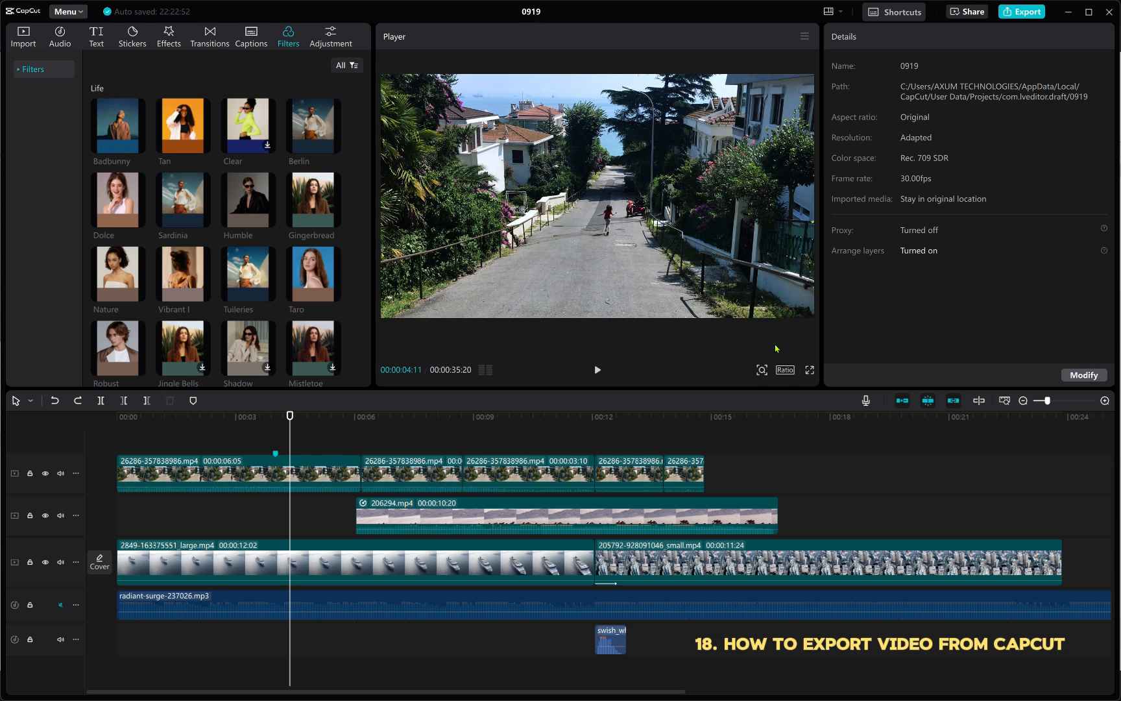
Set the project's aspect ratio to 9:16 and scale the first street clip to 330% to fill the frame.
left_click(783, 370)
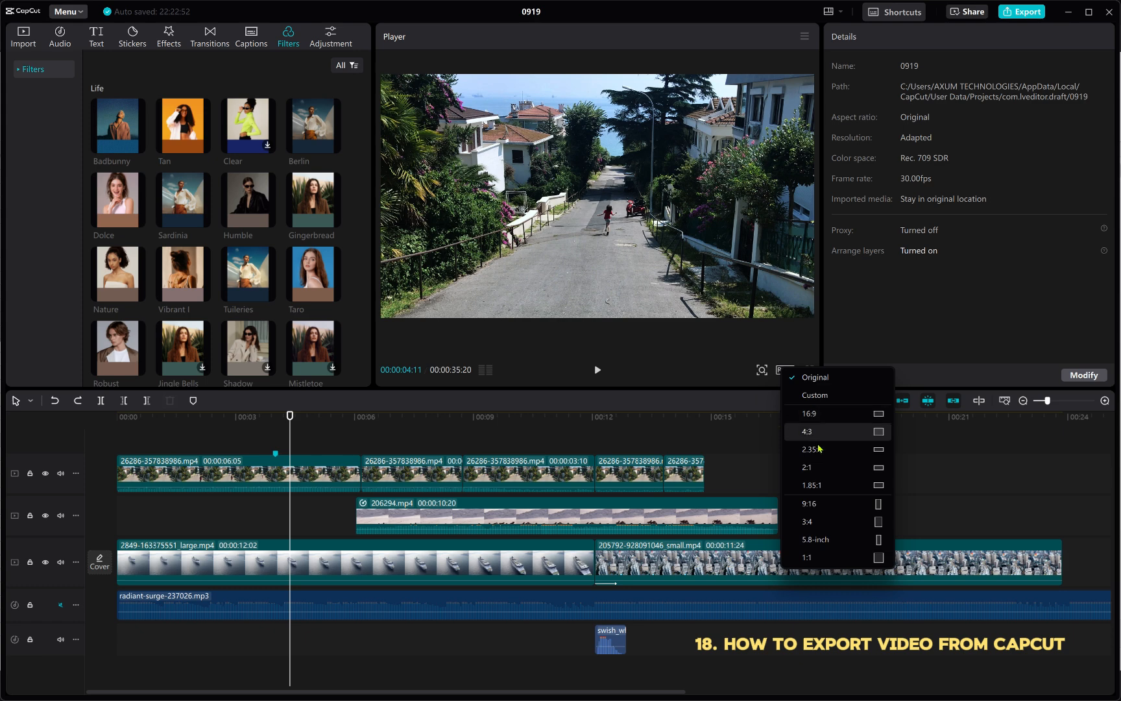
left_click(841, 501)
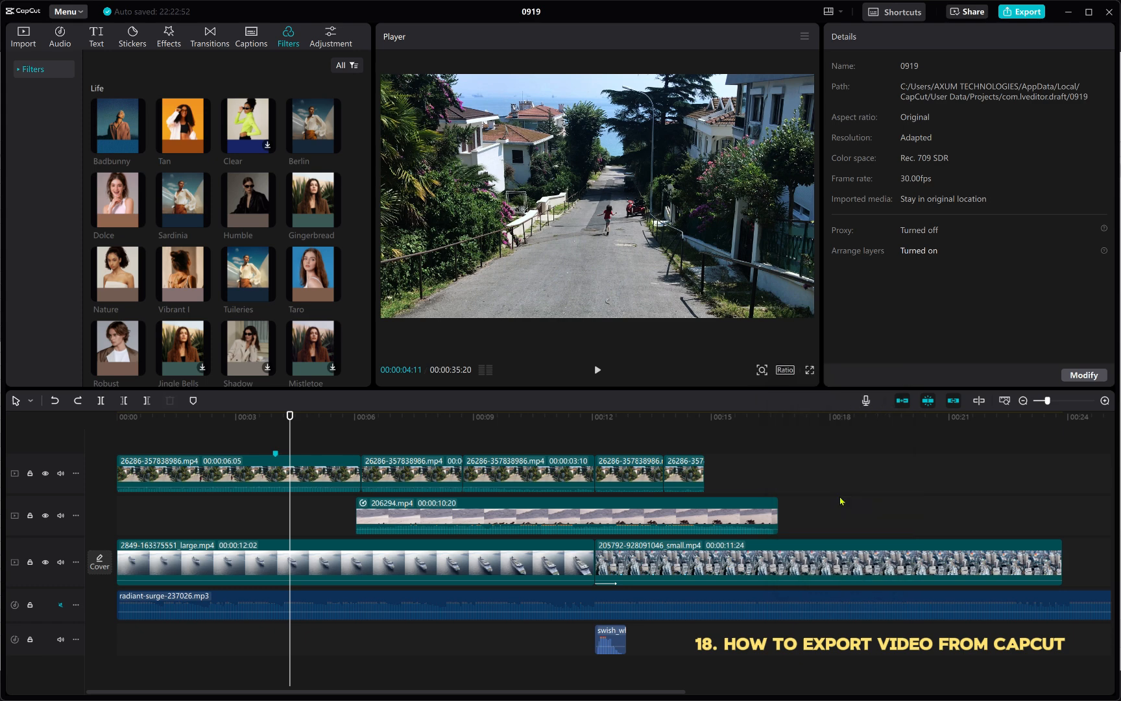
left_click(612, 216)
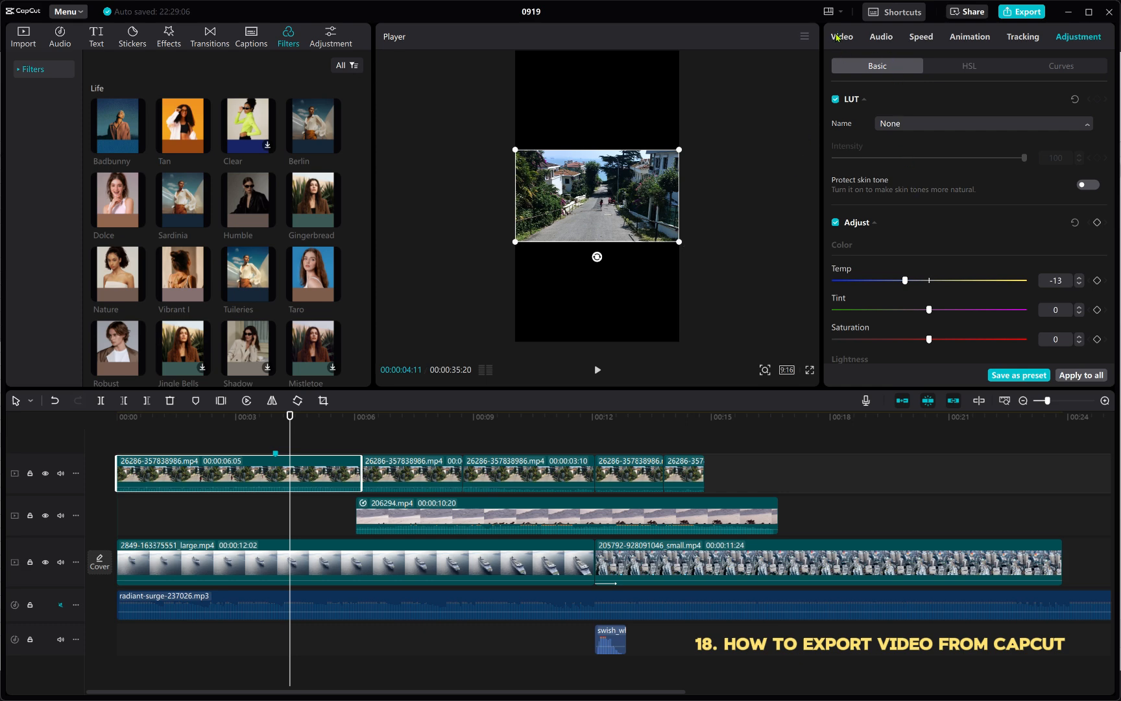
left_click(840, 37)
left_click(868, 66)
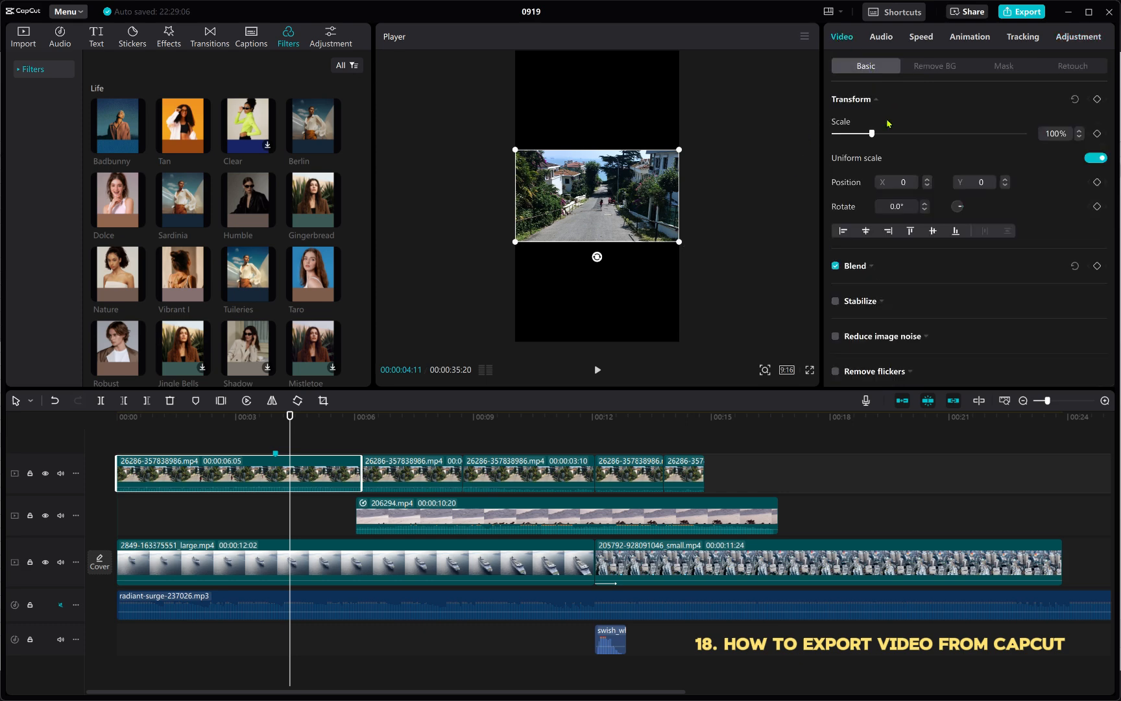
left_click_drag(880, 133, 961, 172)
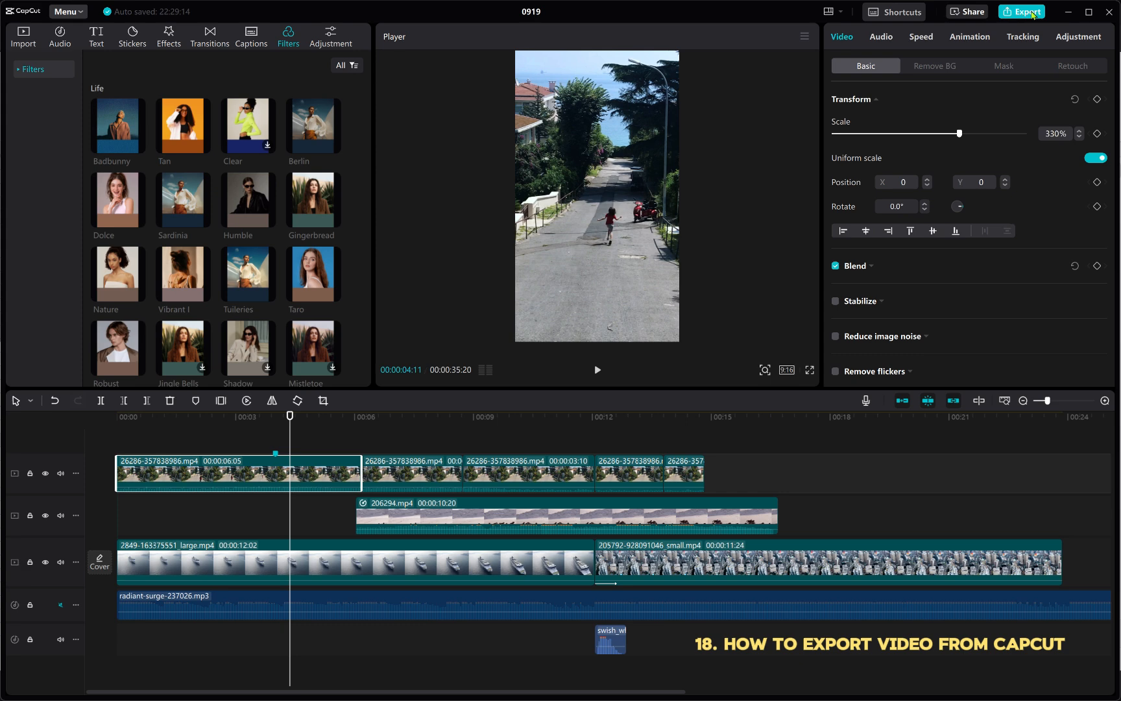
Set up an export named "My video" with the Documents folder as its destination.
left_click(1033, 14)
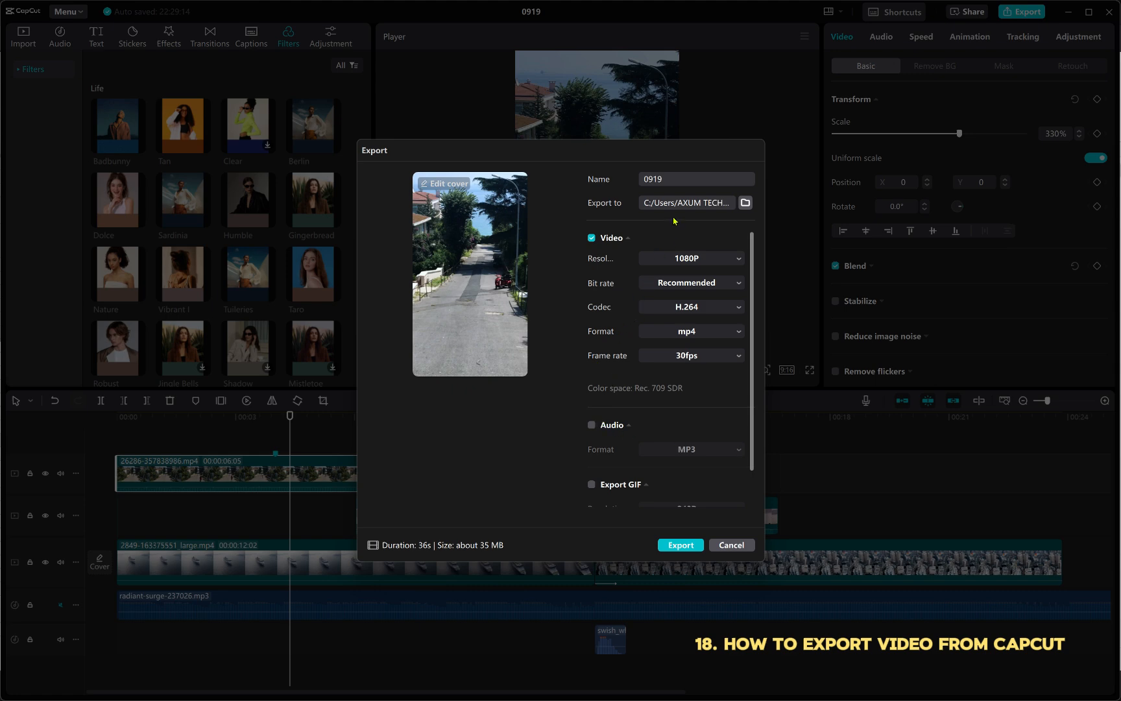
left_click_drag(677, 183, 645, 182)
key("BackSpace")
type("My video")
left_click(746, 203)
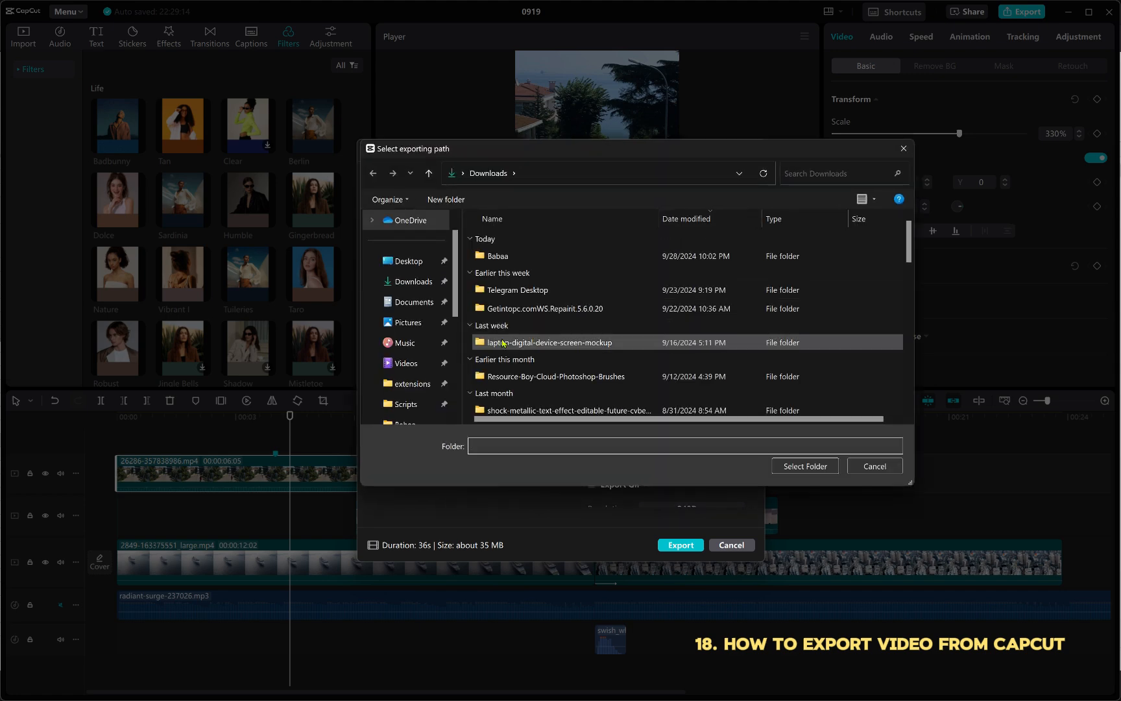
left_click(415, 302)
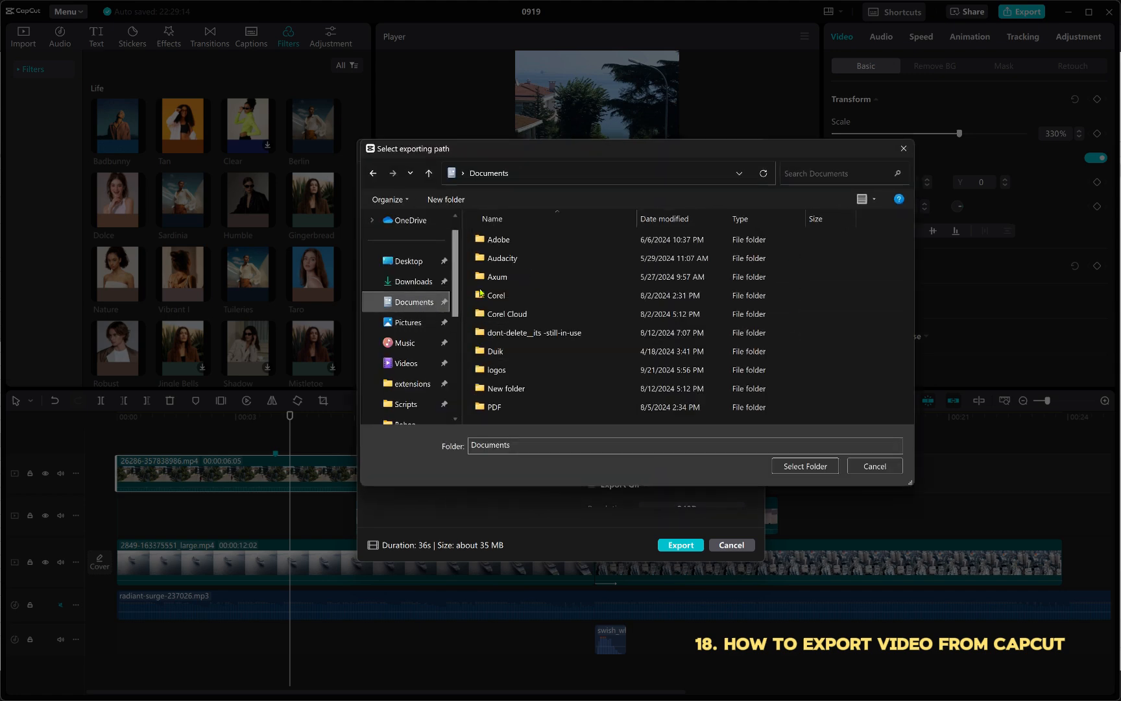
left_click(796, 467)
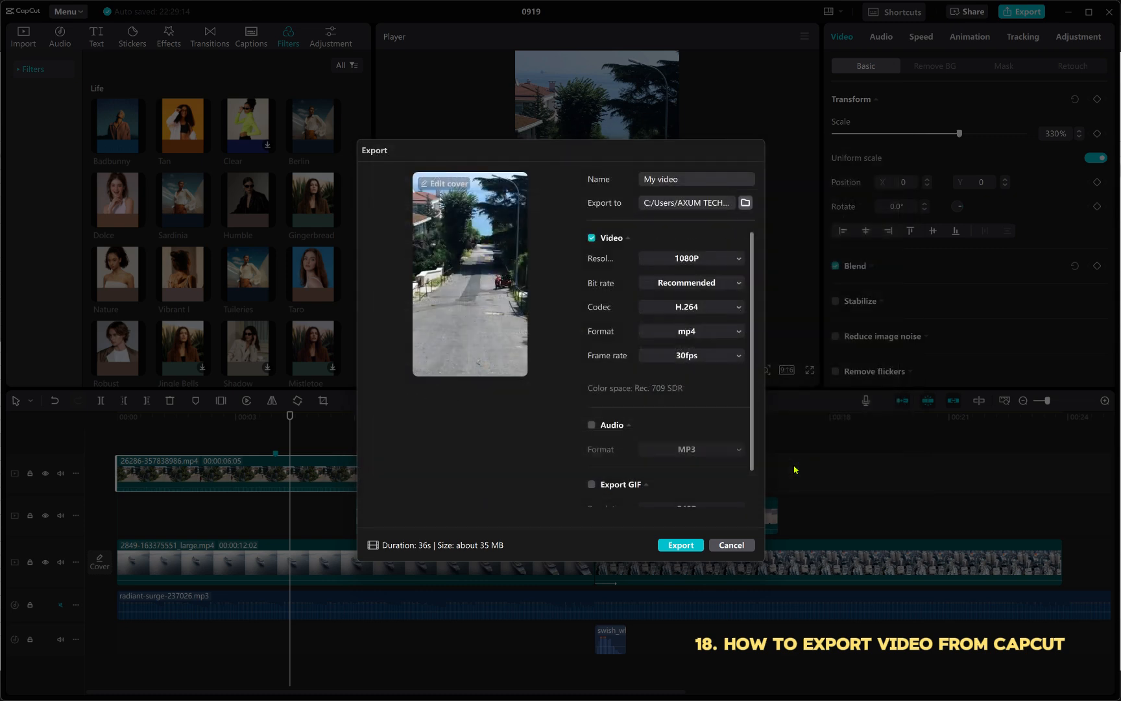
Choose 1080P as the export resolution and review the remaining export settings.
left_click(677, 260)
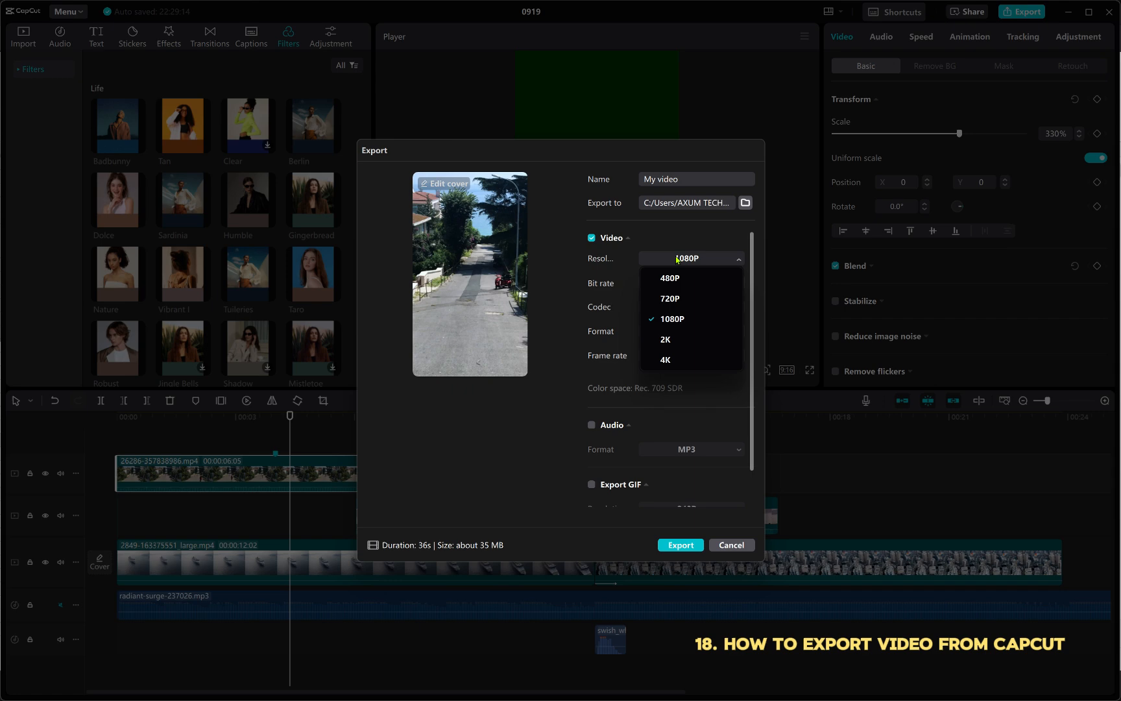
left_click(692, 319)
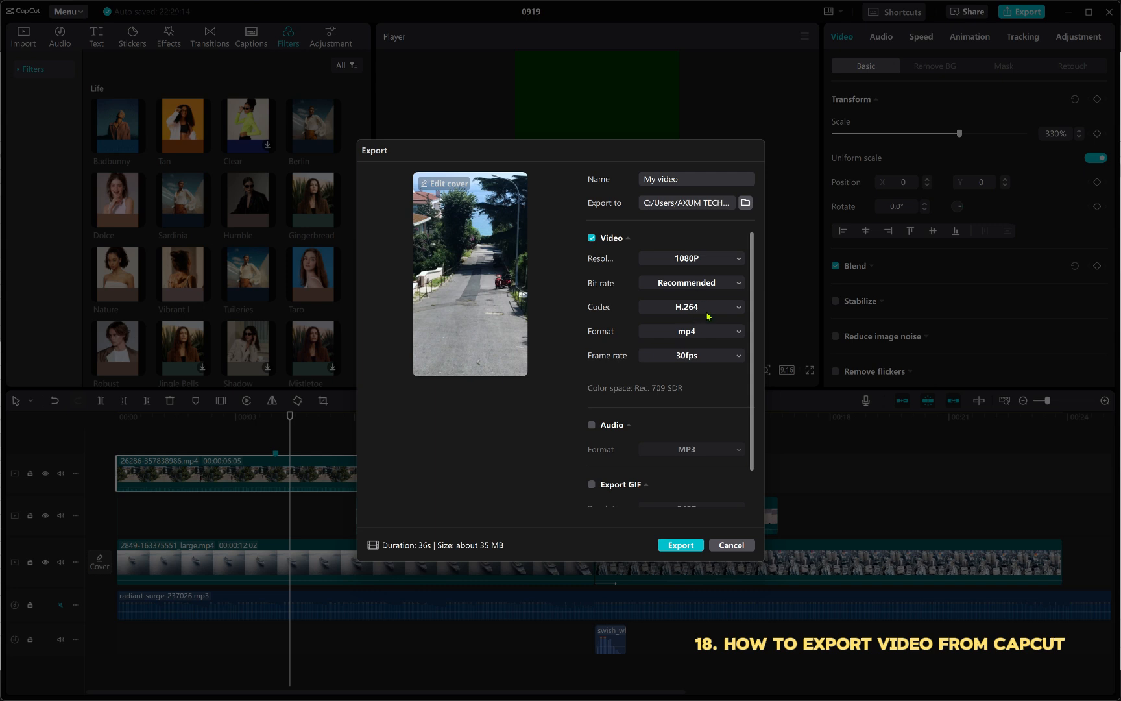
scroll(681, 362, "down", 1)
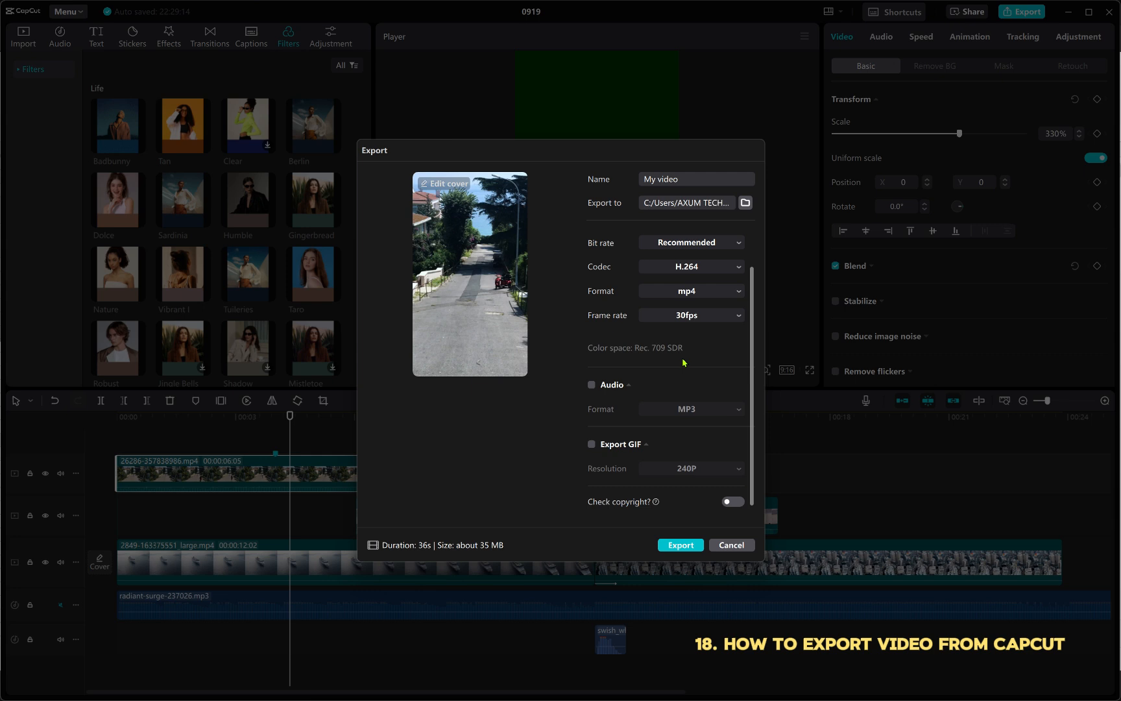
scroll(682, 362, "up", 1)
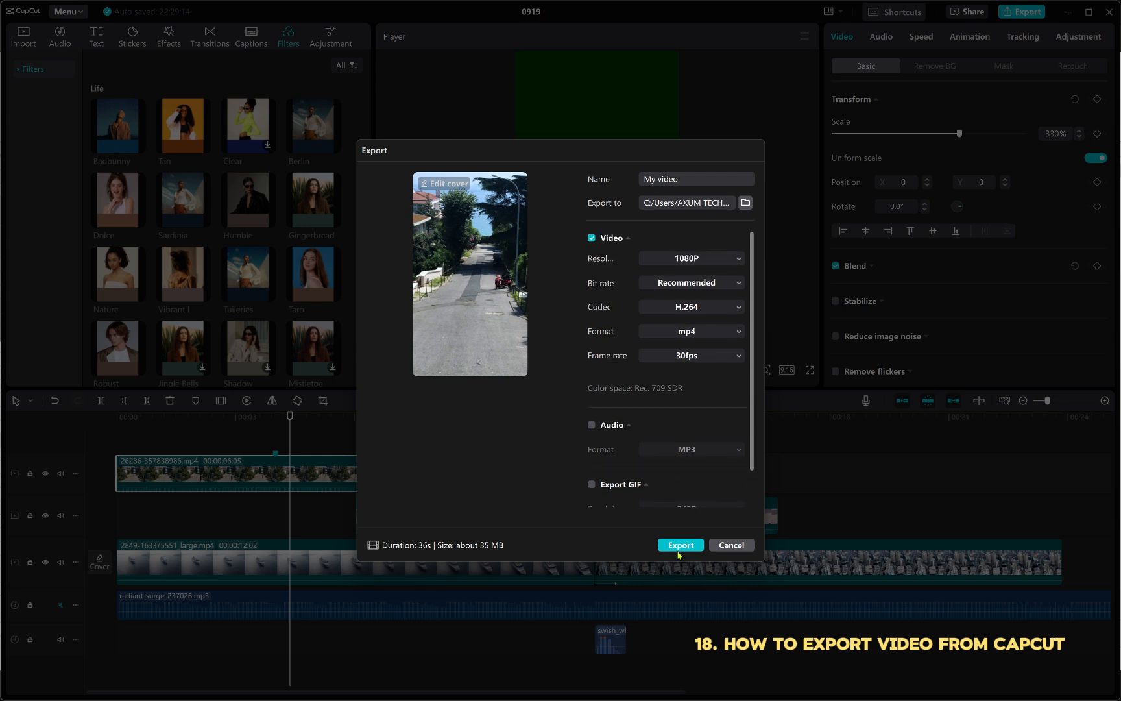
Include MP3 audio and a 240P GIF alongside the video and run the export.
scroll(660, 377, "down", 1)
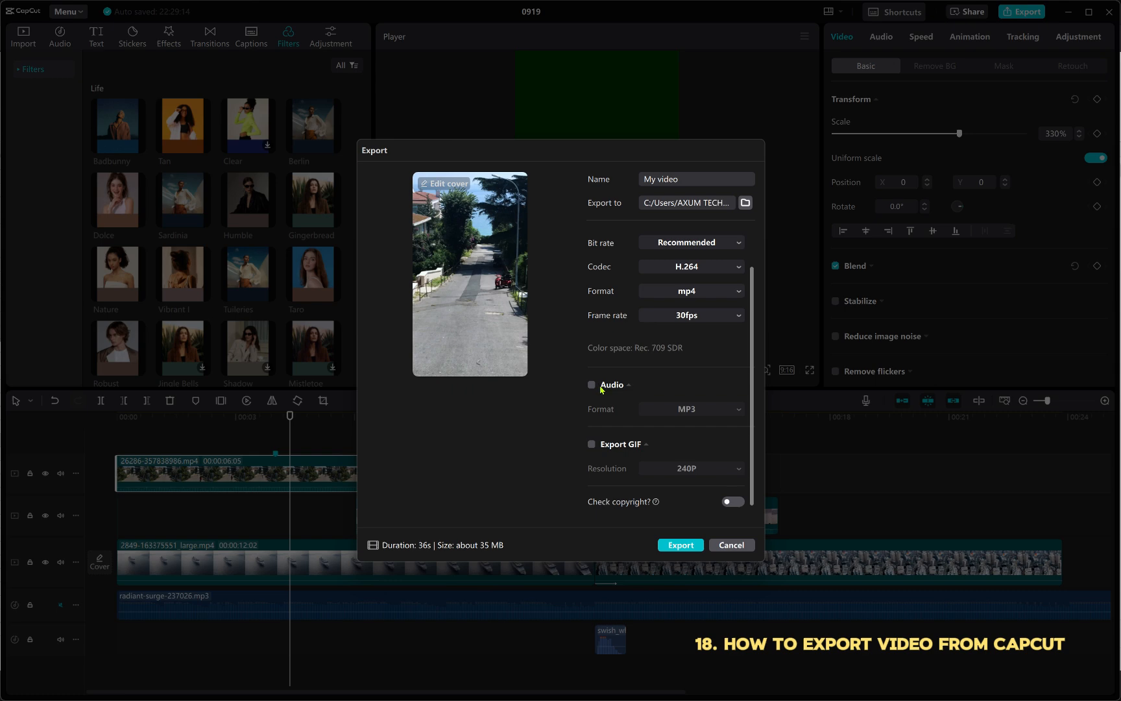
left_click(592, 386)
left_click(591, 445)
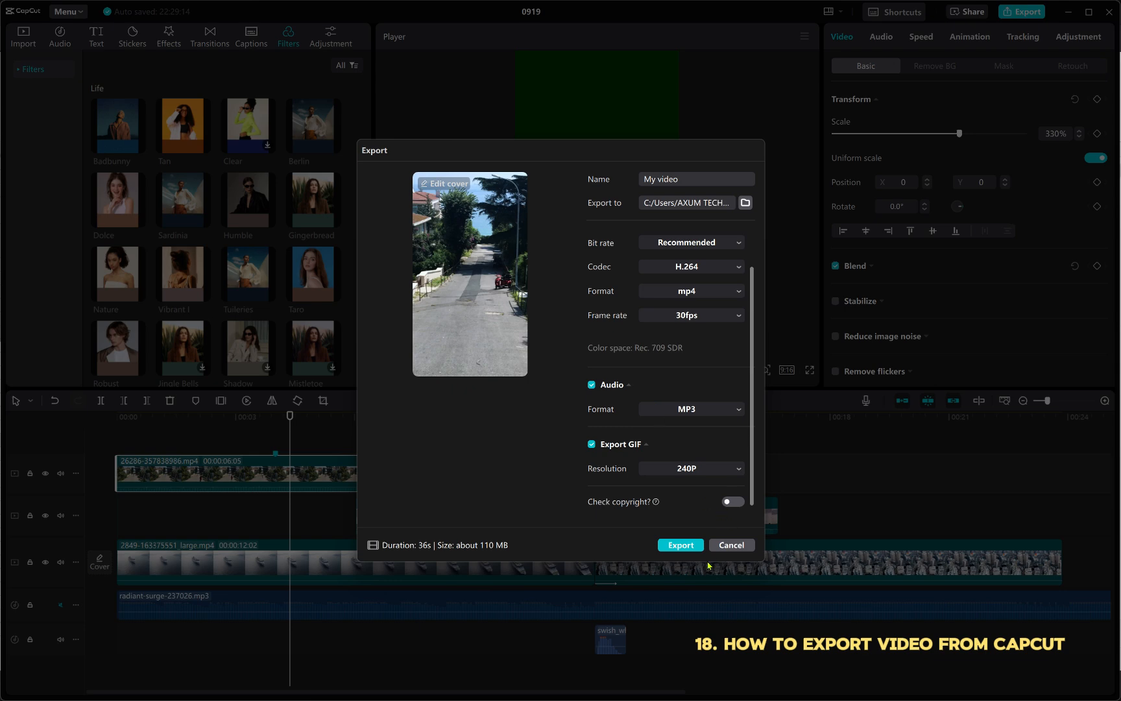
left_click(686, 548)
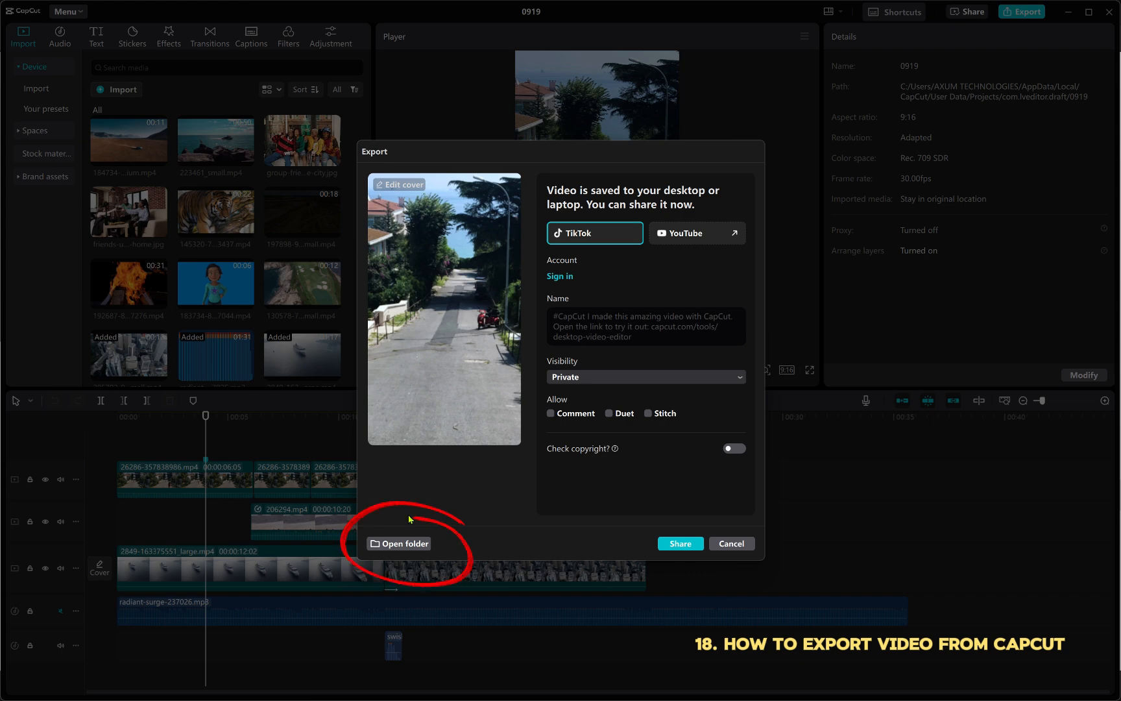
Open the folder containing the finished export and inspect the "My video" MP3, GIF and MP4 files.
left_click(418, 548)
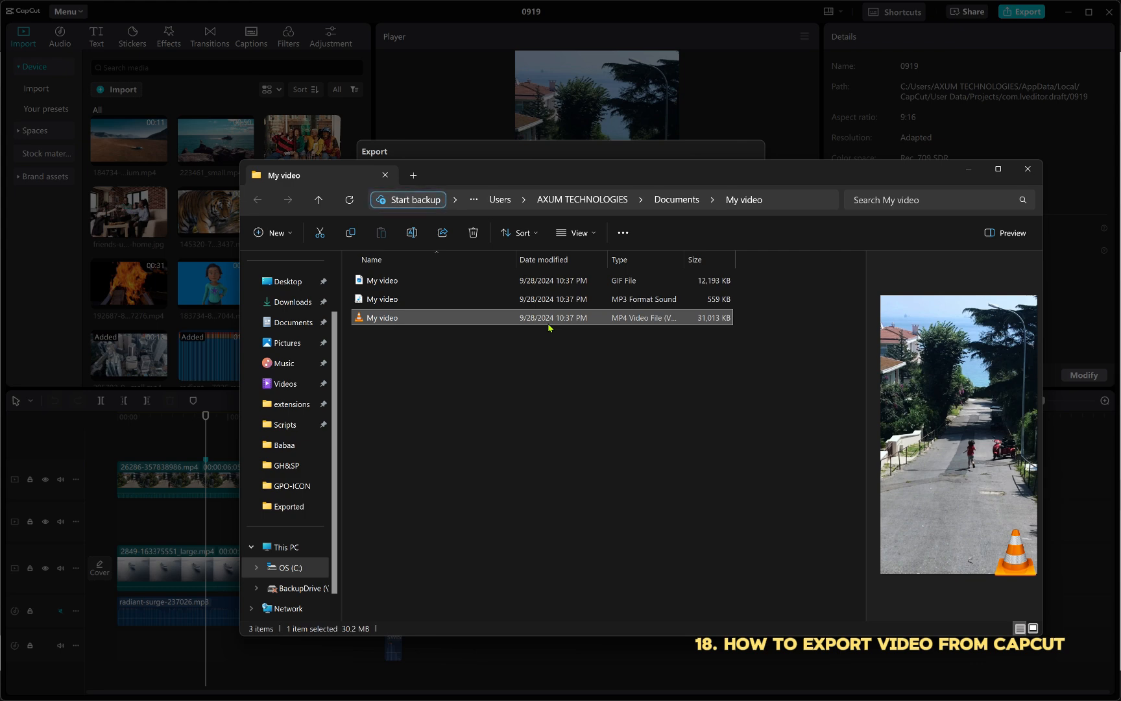
left_click(418, 303)
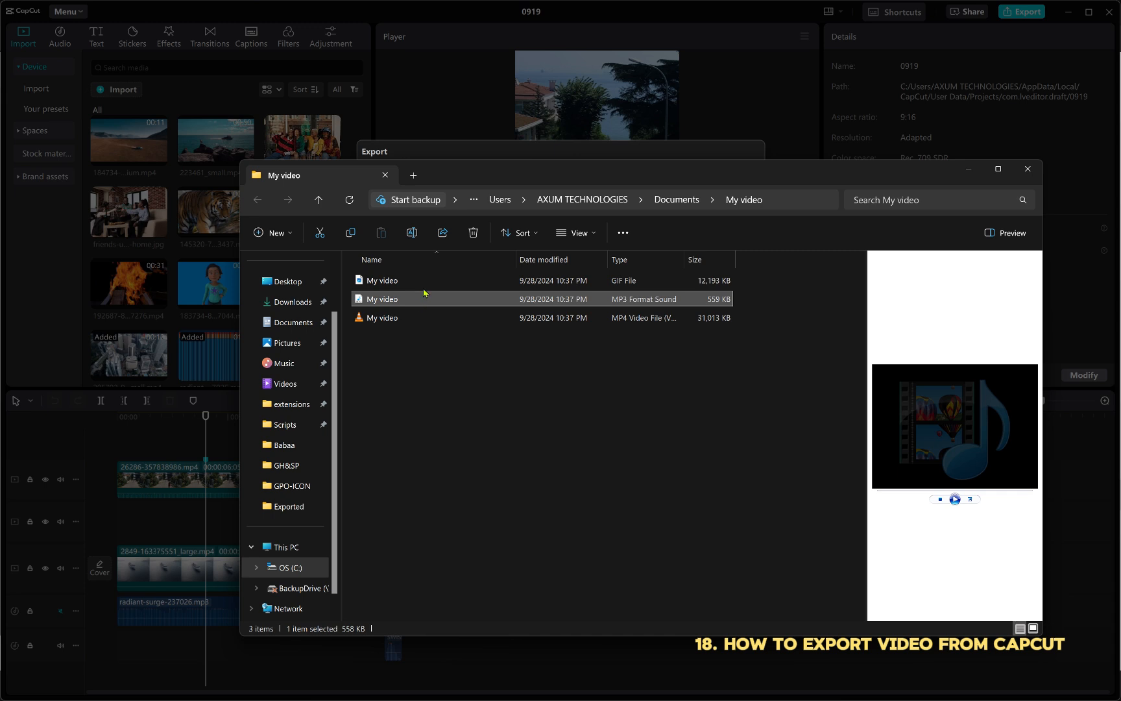
left_click(421, 281)
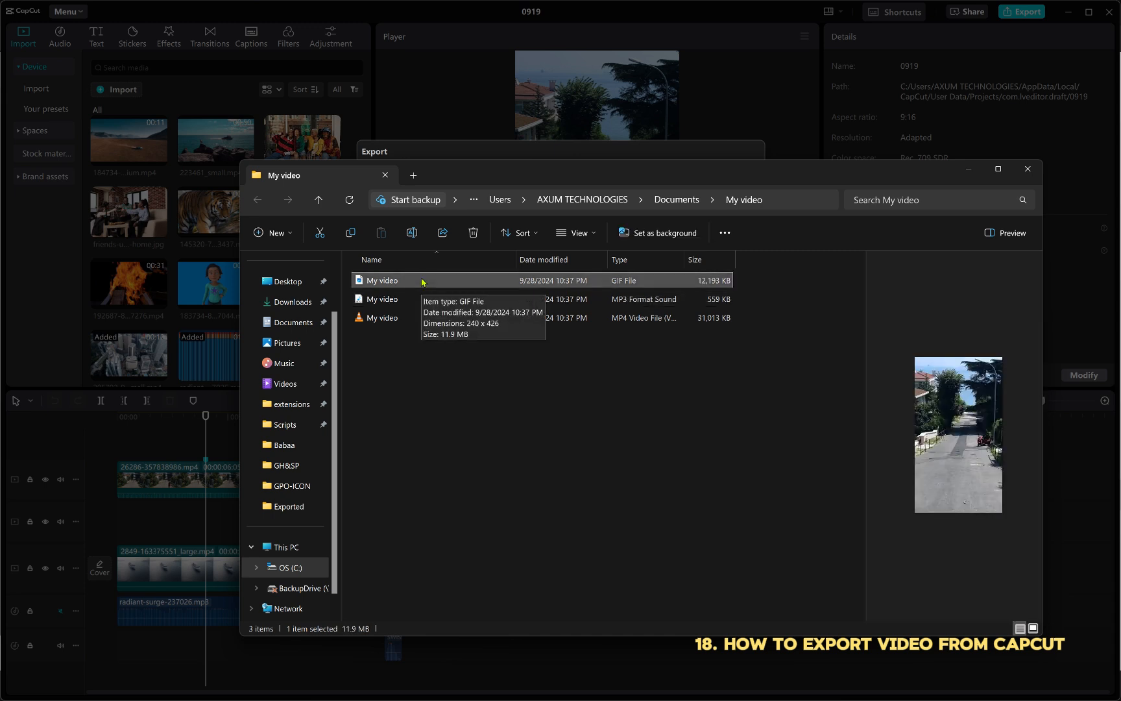
left_click(402, 318)
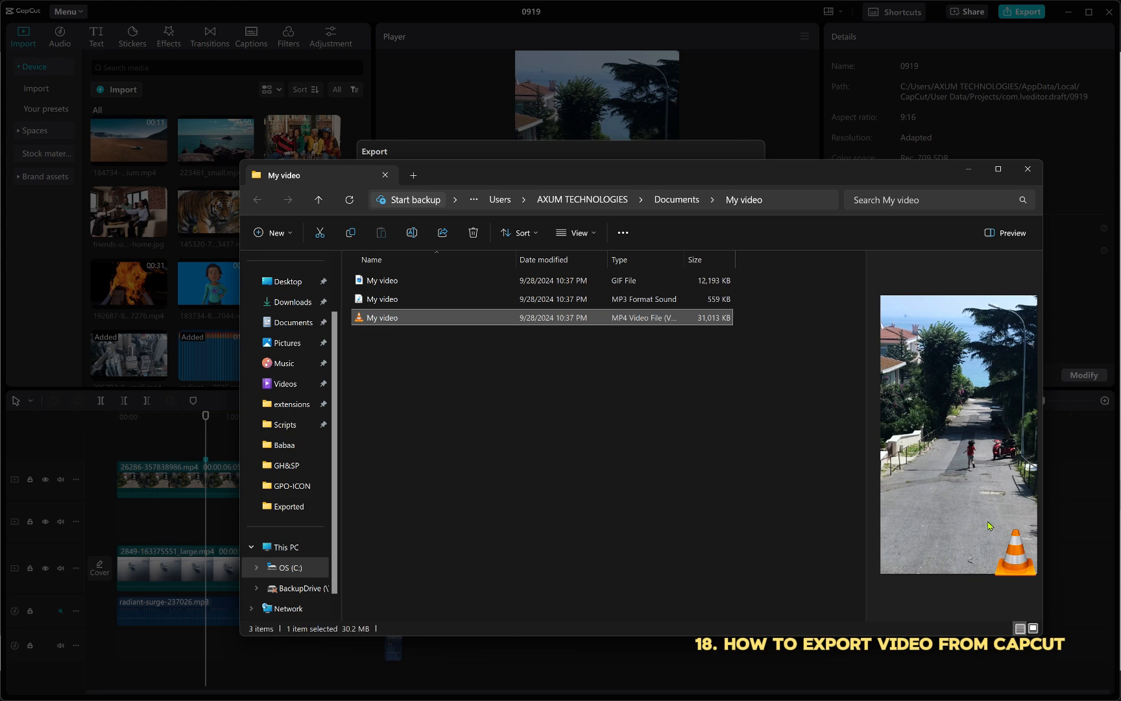
Watch the exported My video.mp4 in VLC media player, then close the player and minimize the export folder window.
key("super")
left_click(660, 686)
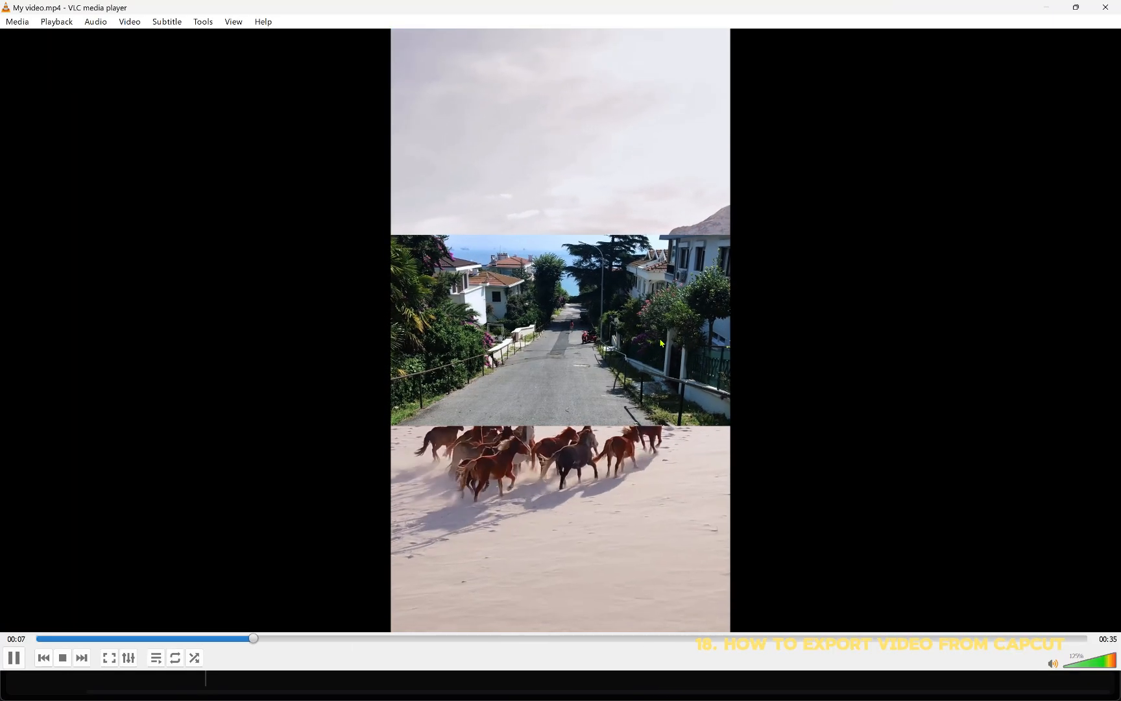
key("space")
left_click(1106, 7)
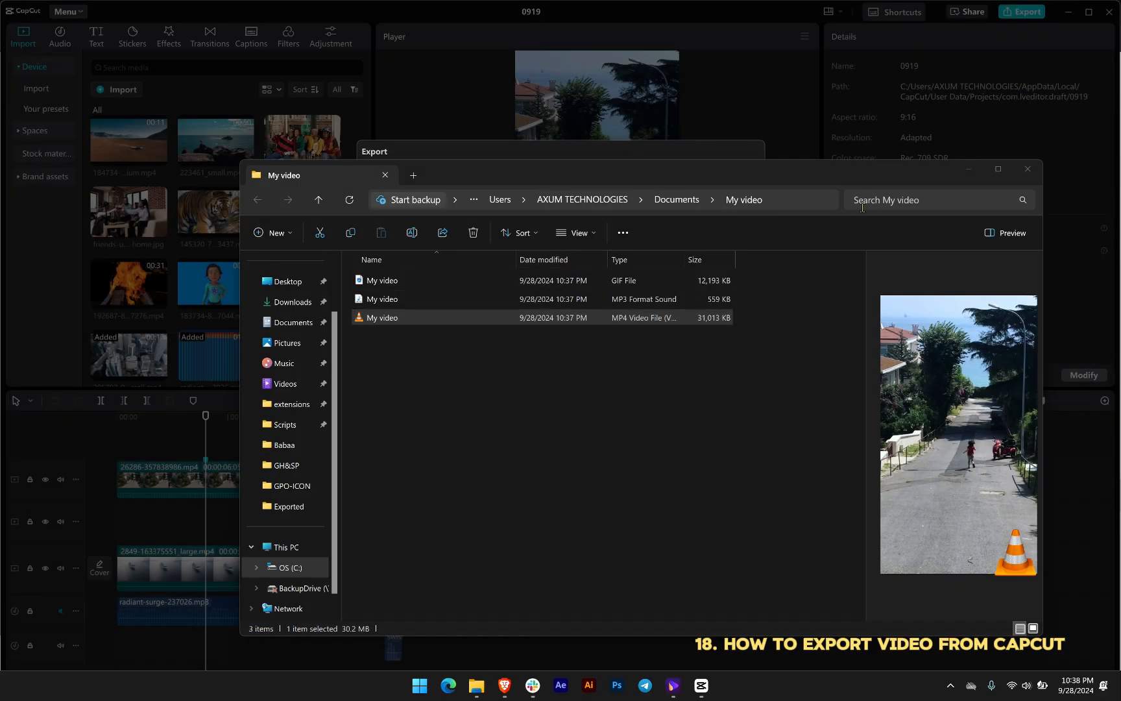
left_click(968, 169)
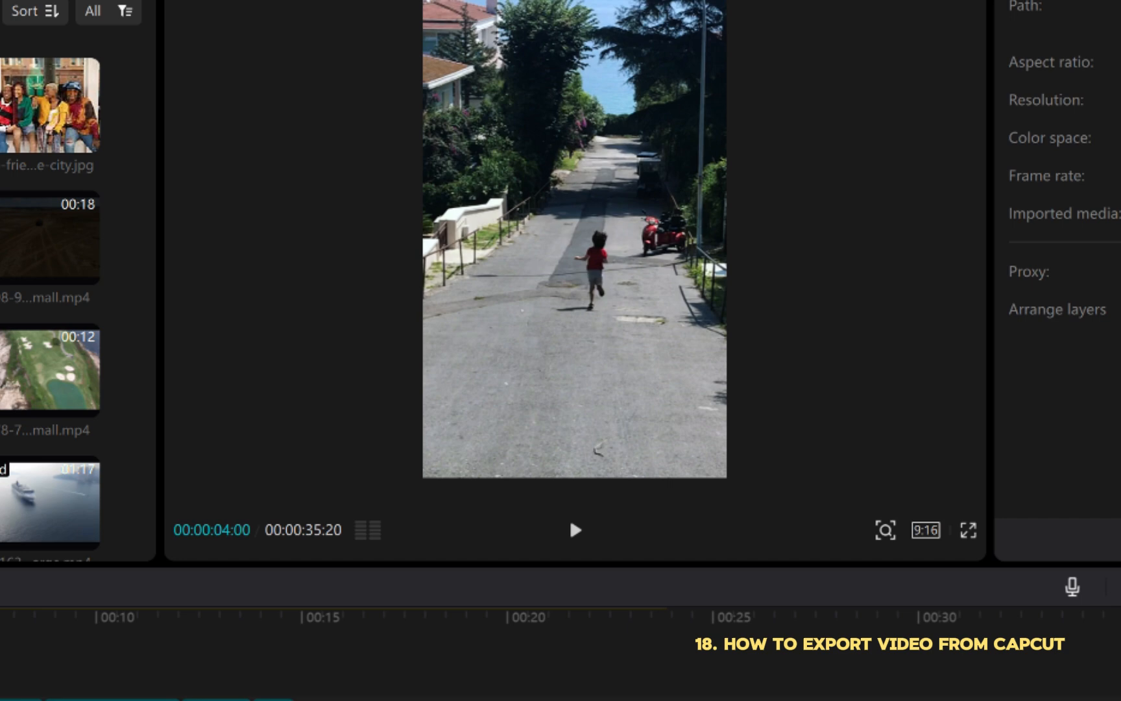
Preview the opening street clip in the vertical frame and switch the project's aspect ratio back to Original.
key("space")
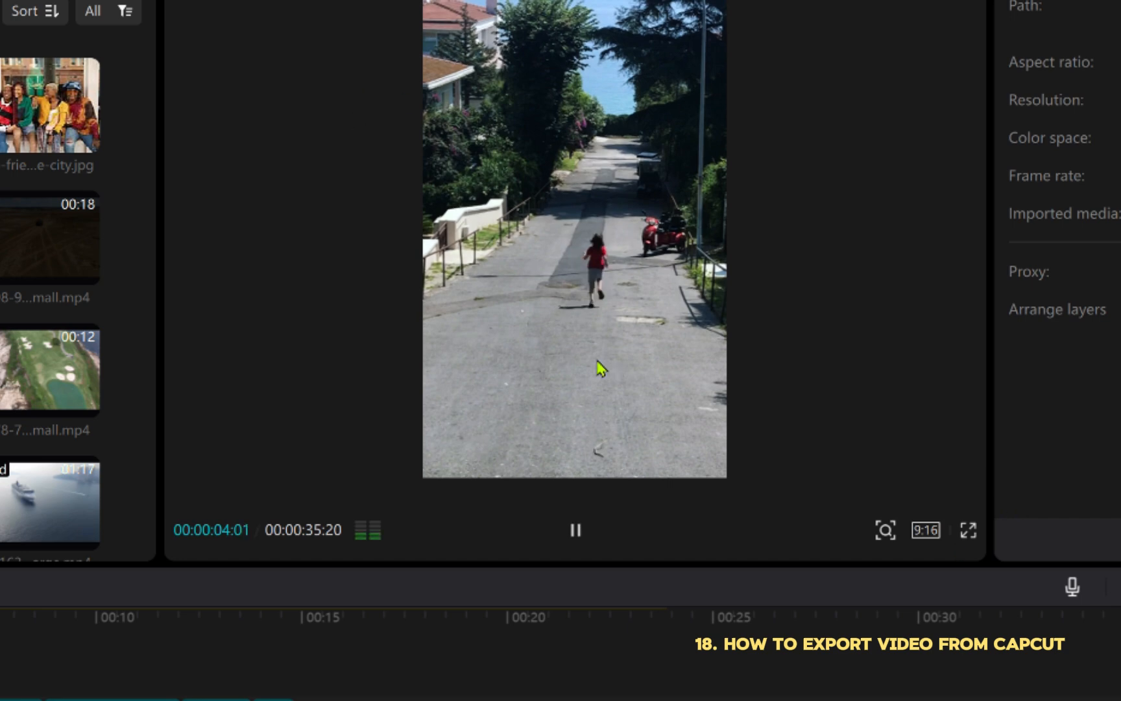
key("space")
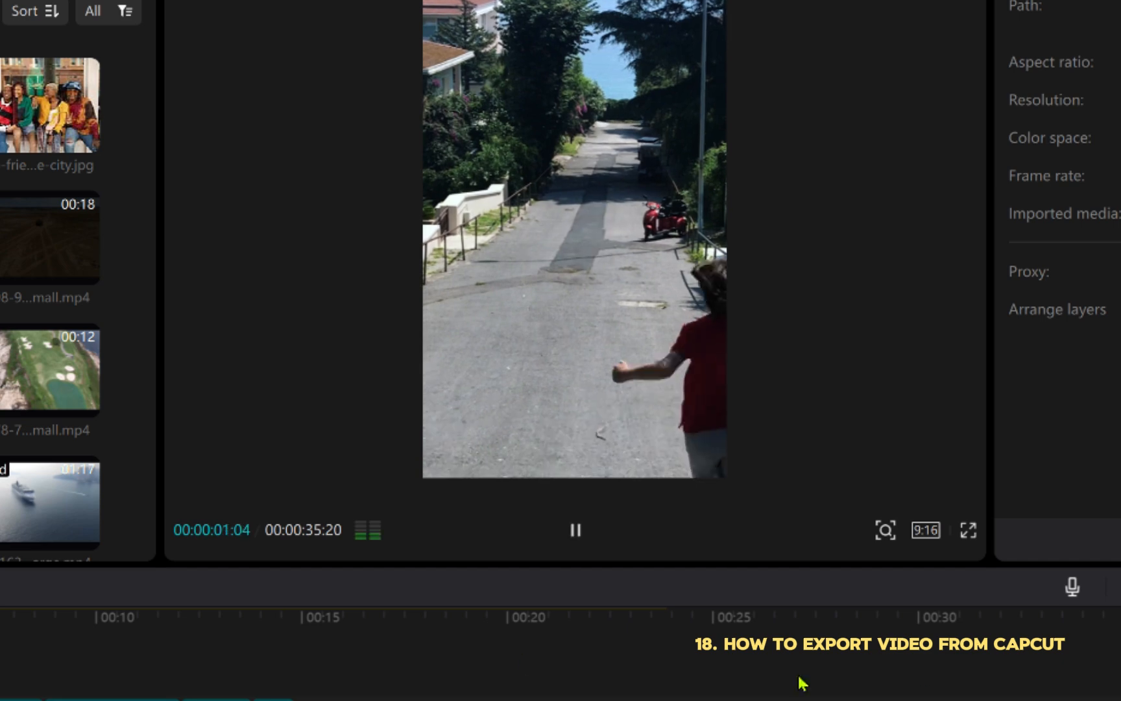
key("space")
left_click(929, 536)
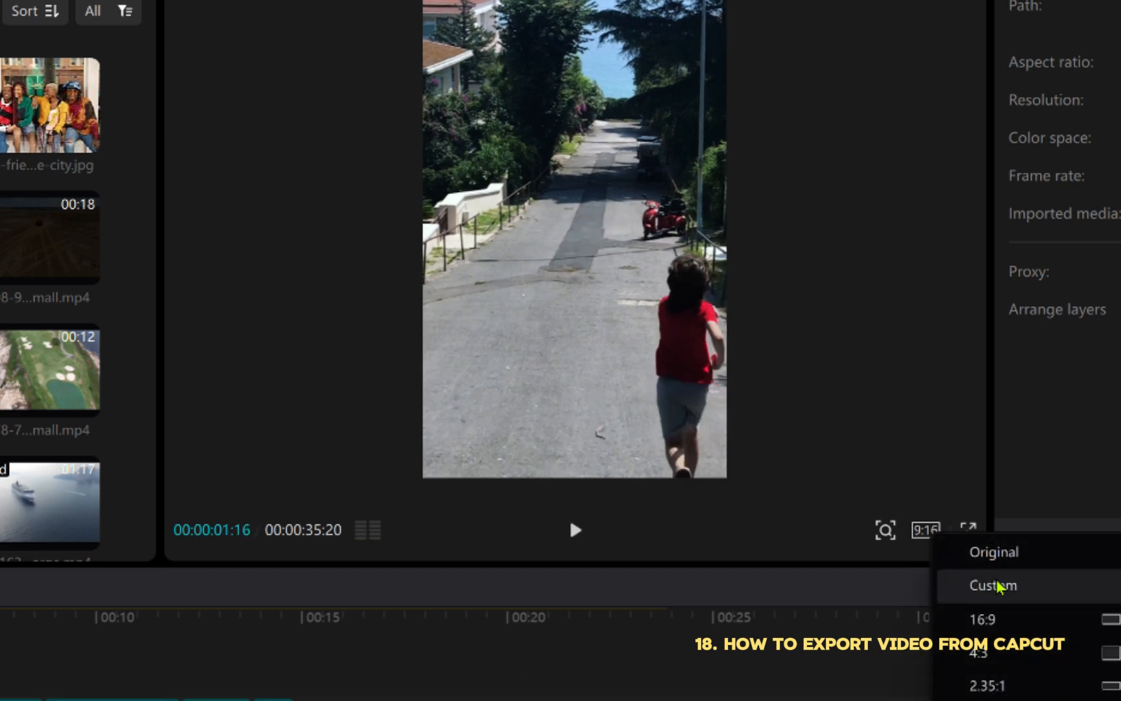
left_click(1003, 560)
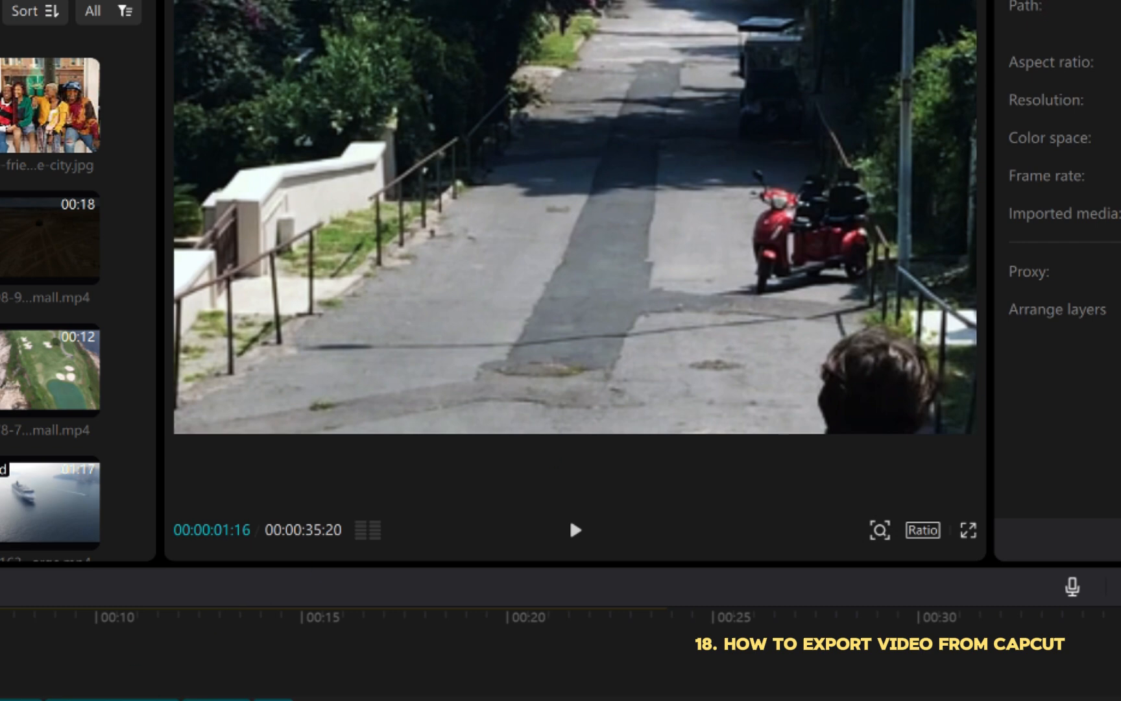
Set the first street clip's scale to 100% so that it fits the original frame.
left_click(931, 192)
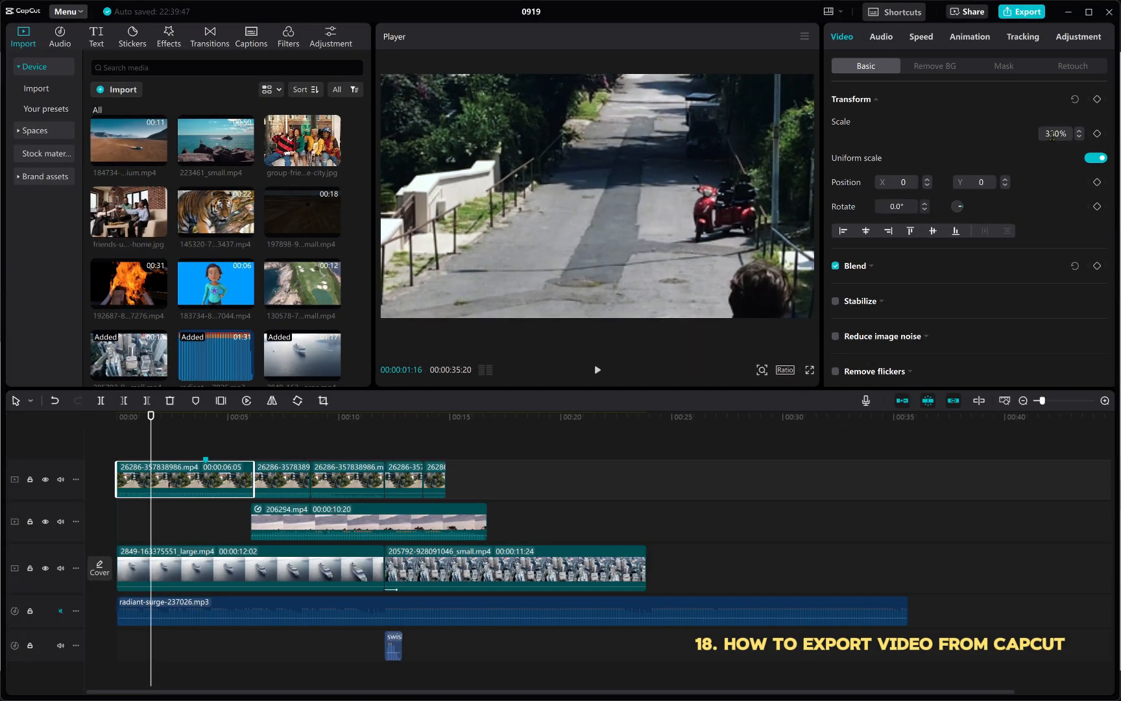
left_click(1049, 133)
type("0")
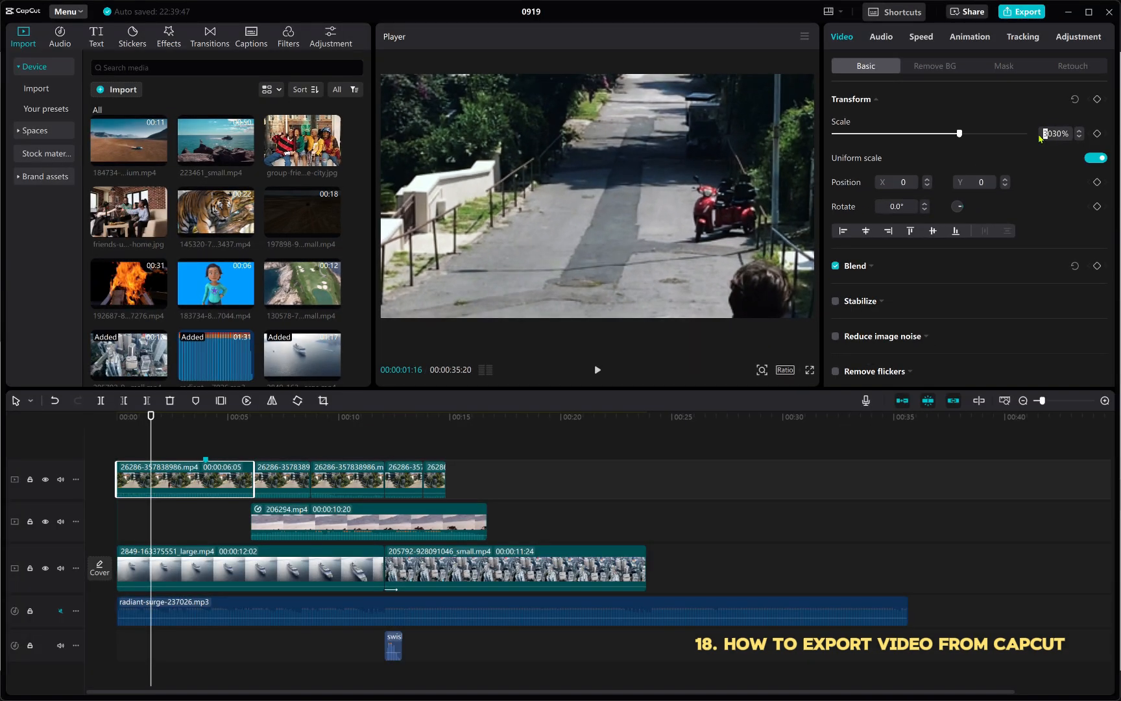
key("ctrl+a")
type("100")
key("Return")
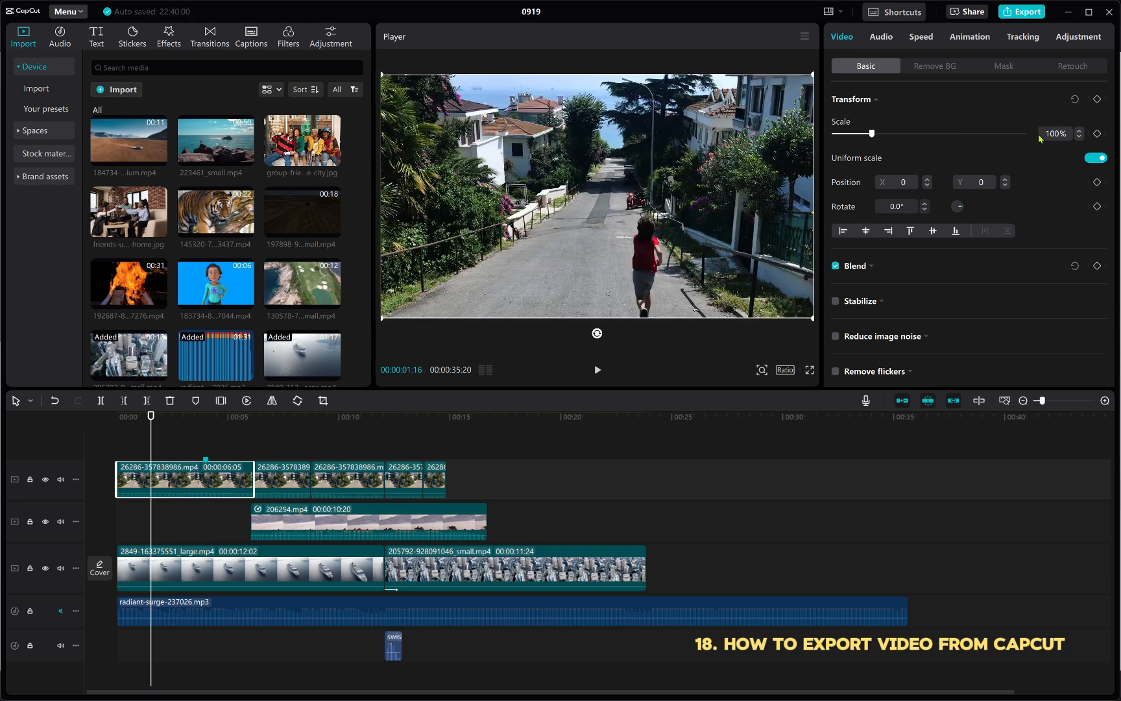